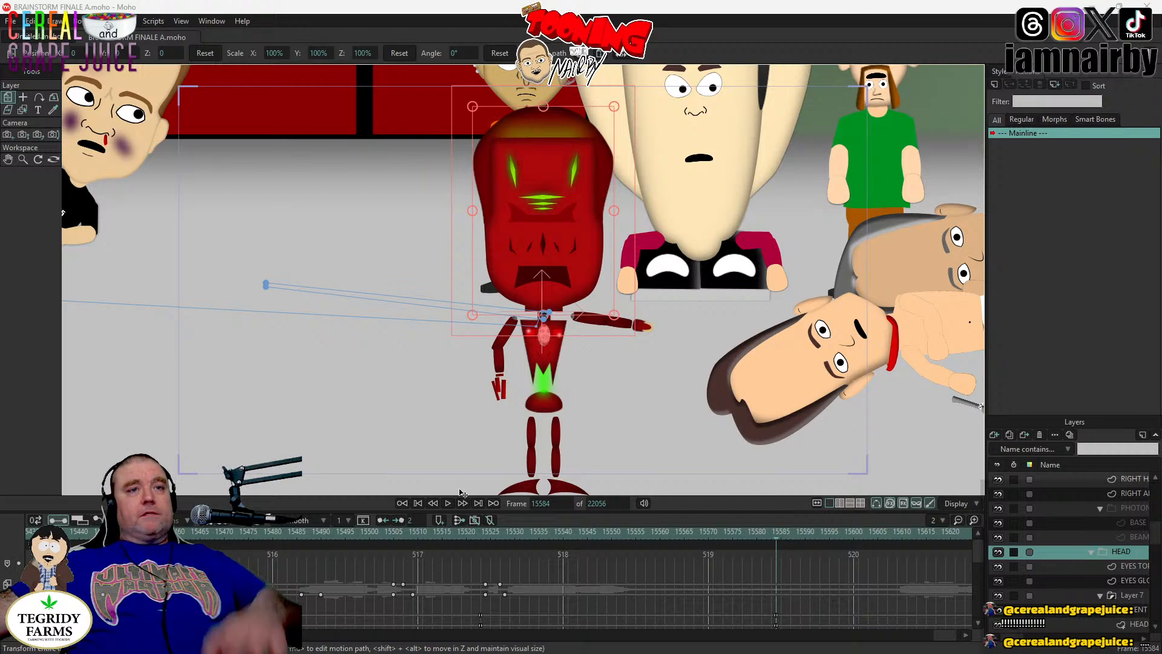
- Play back the red robot's scene from around frames 15490 and 15522 to check the existing motion, then return to frame 15584
click(322, 533)
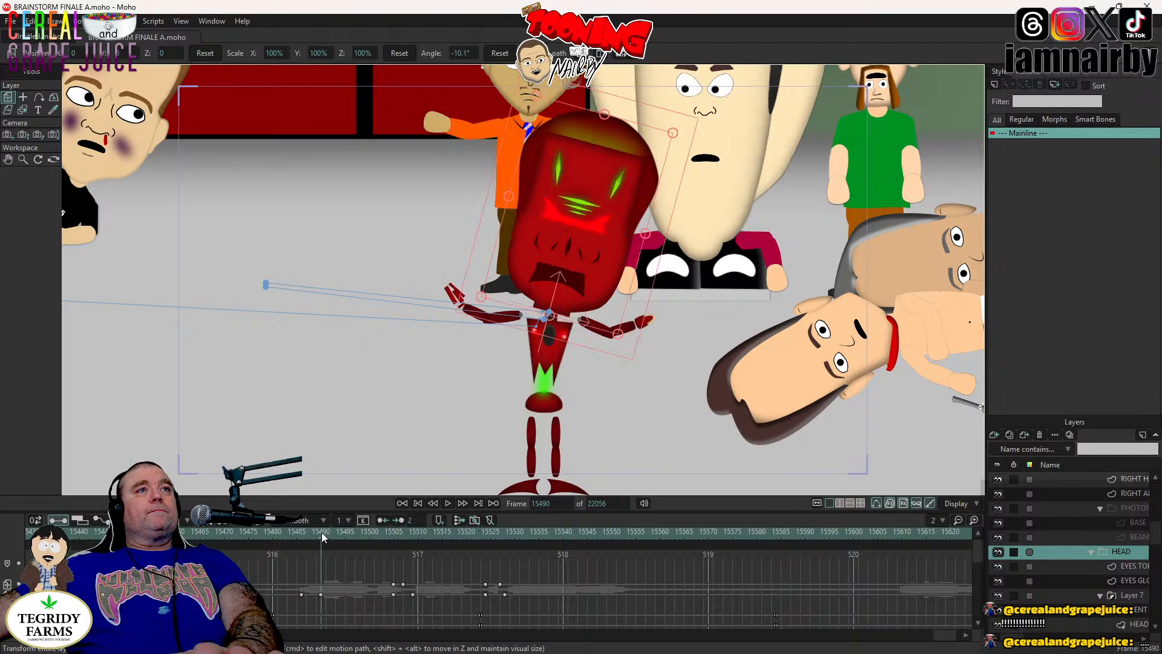
click(282, 533)
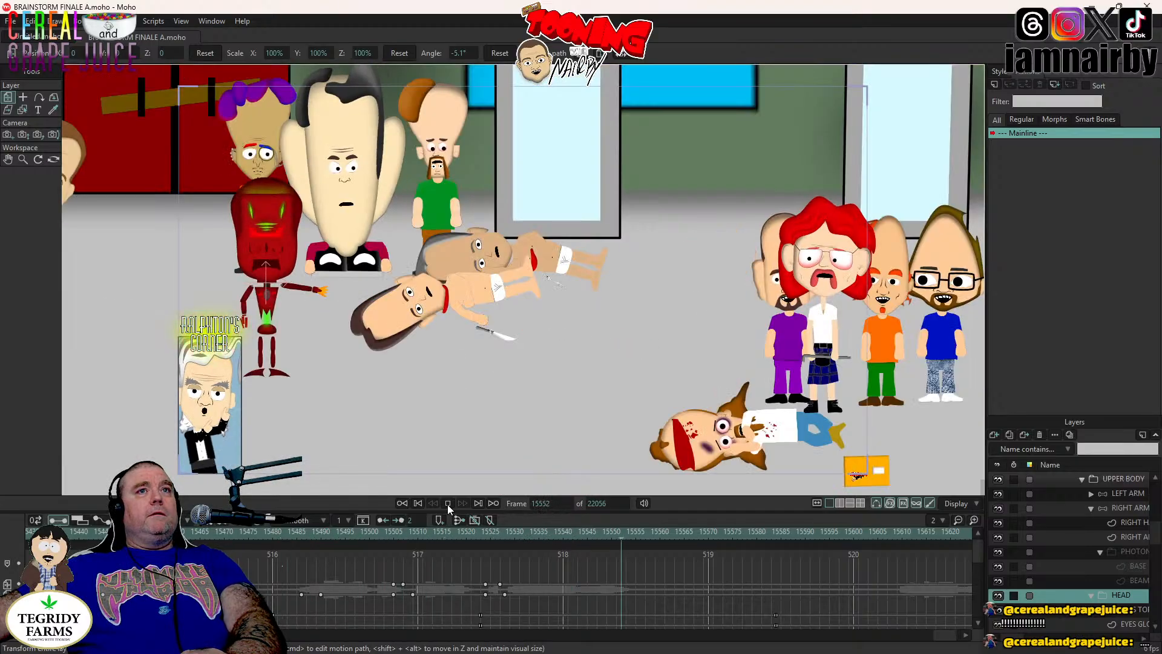
click(448, 504)
click(476, 538)
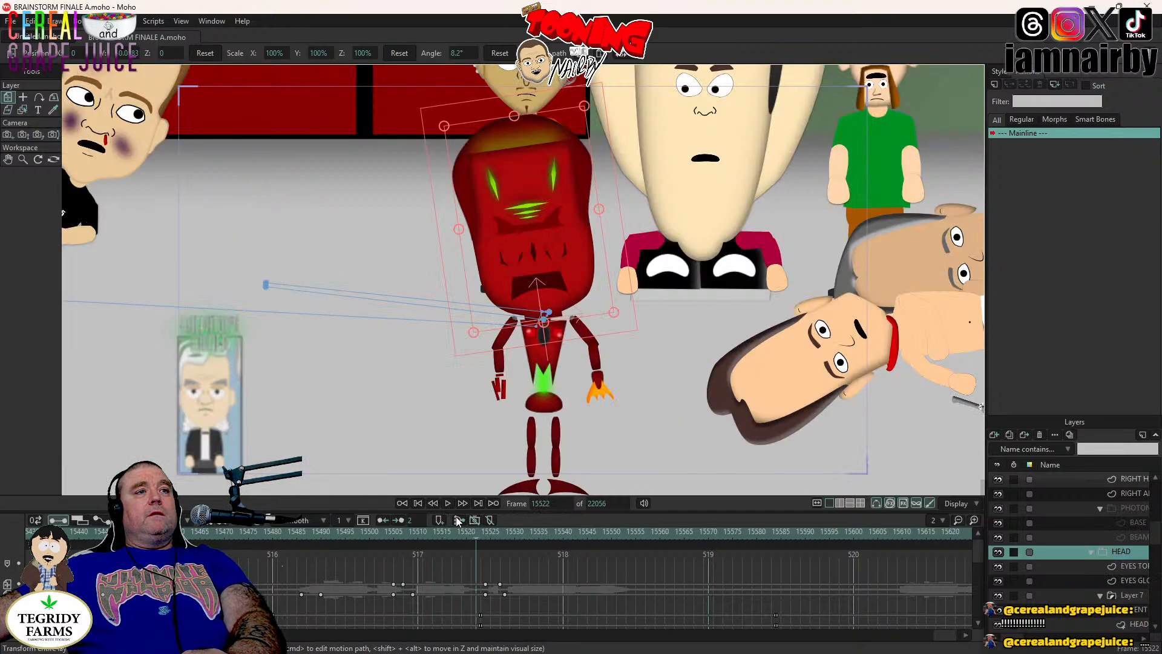
click(449, 503)
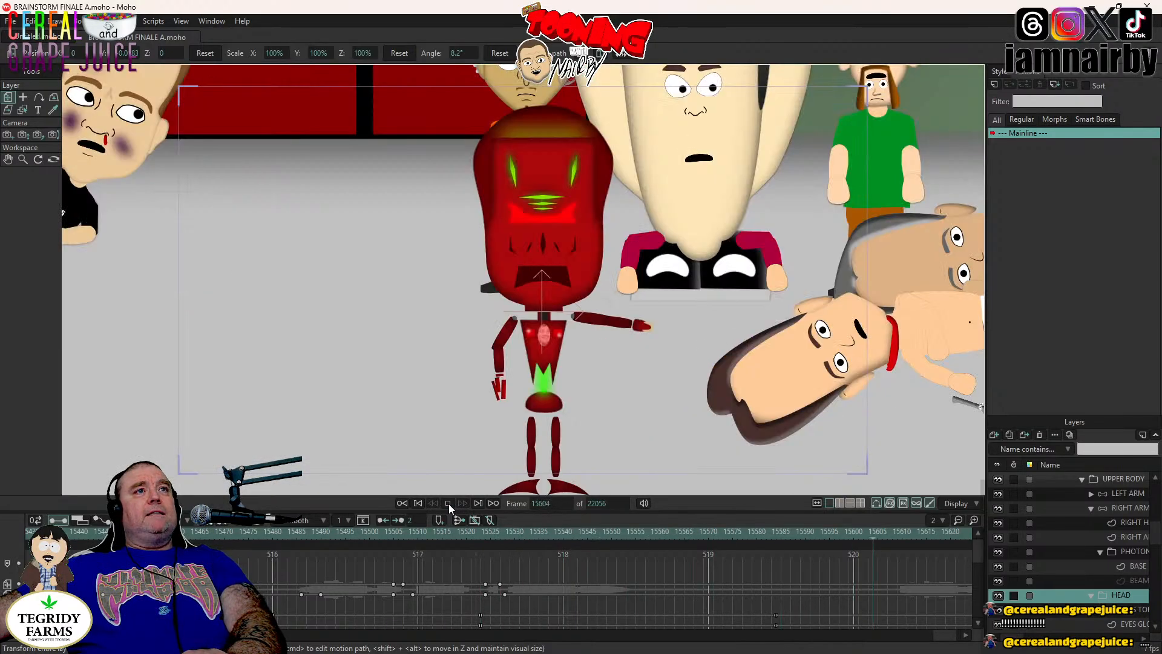
click(448, 504)
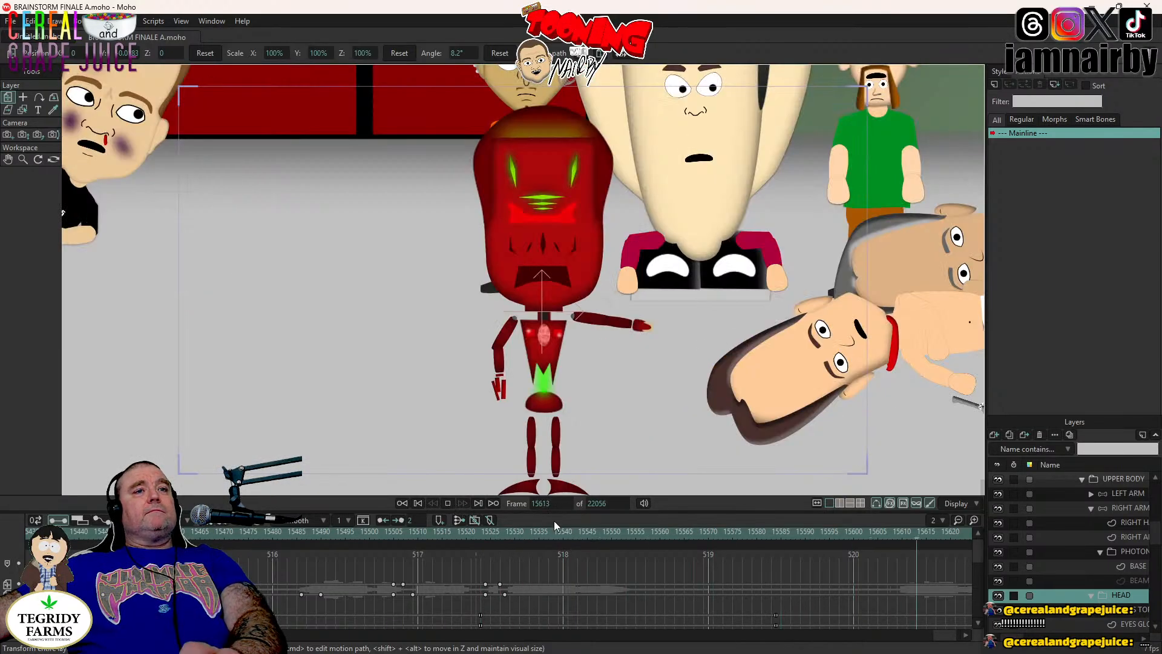
click(776, 534)
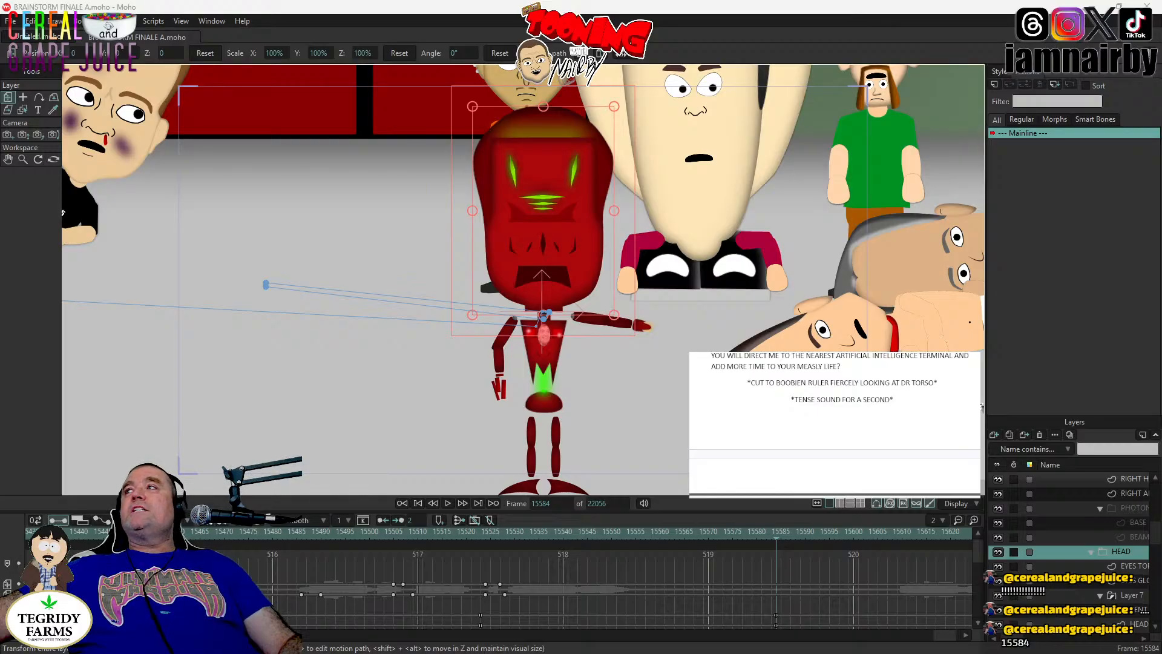
- Check the script's SILICONE lines, play the scene's dialogue onward from frame 15584, and return to that frame
scroll(877, 367, up, 2)
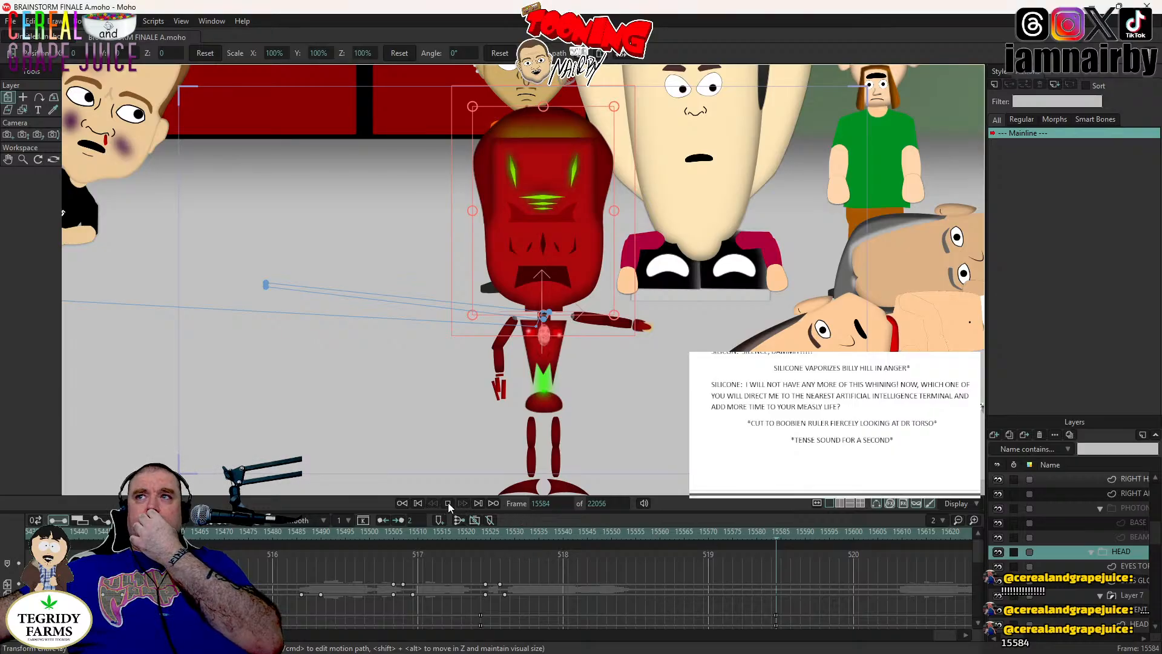
click(447, 502)
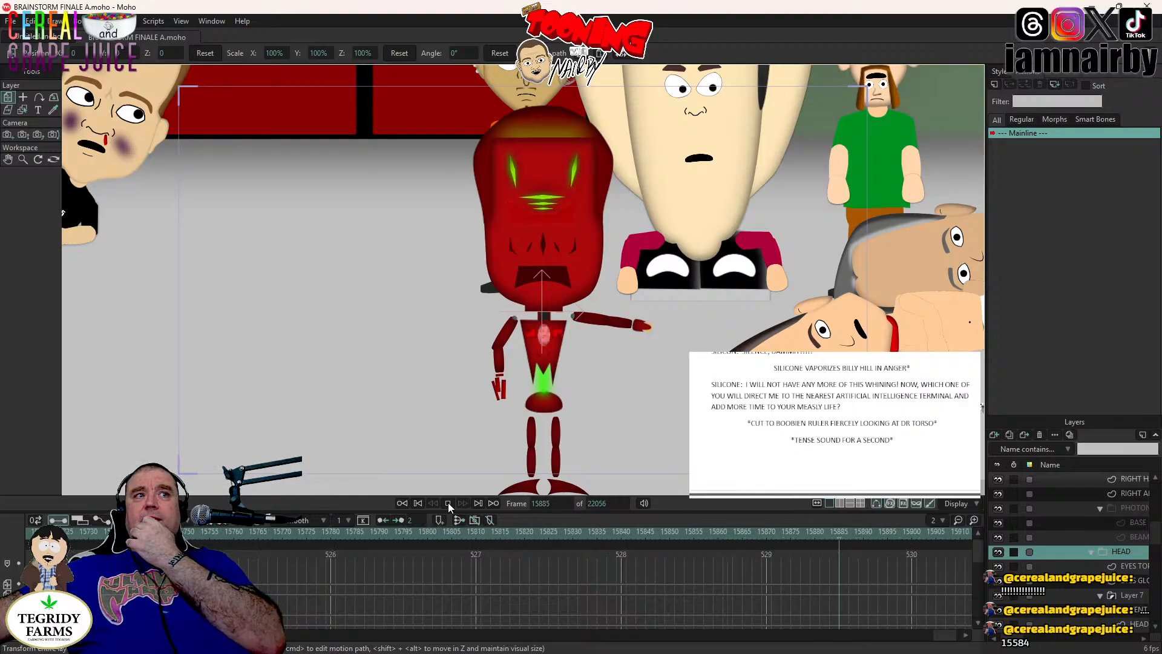
click(447, 503)
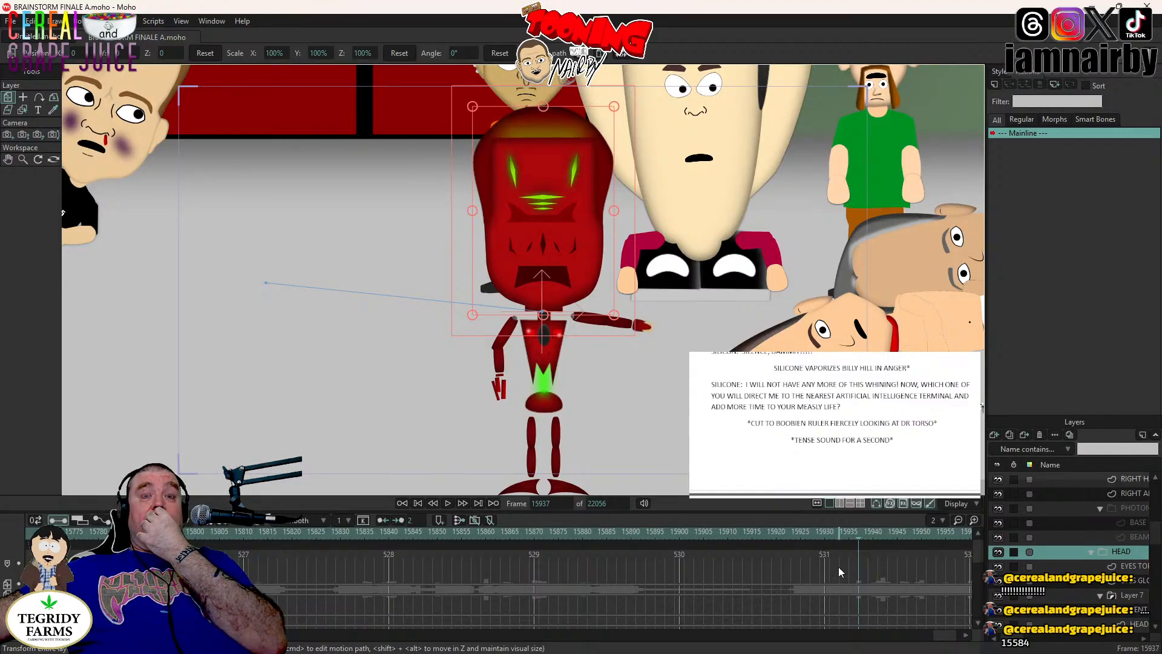
drag(945, 636, 929, 637)
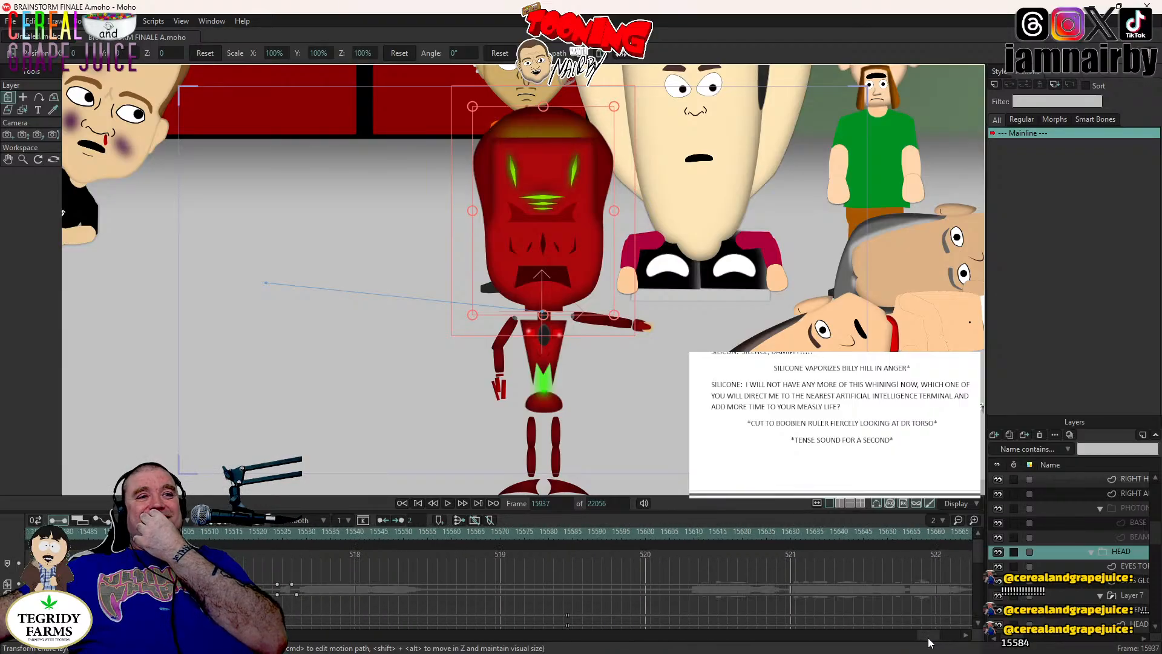
click(567, 532)
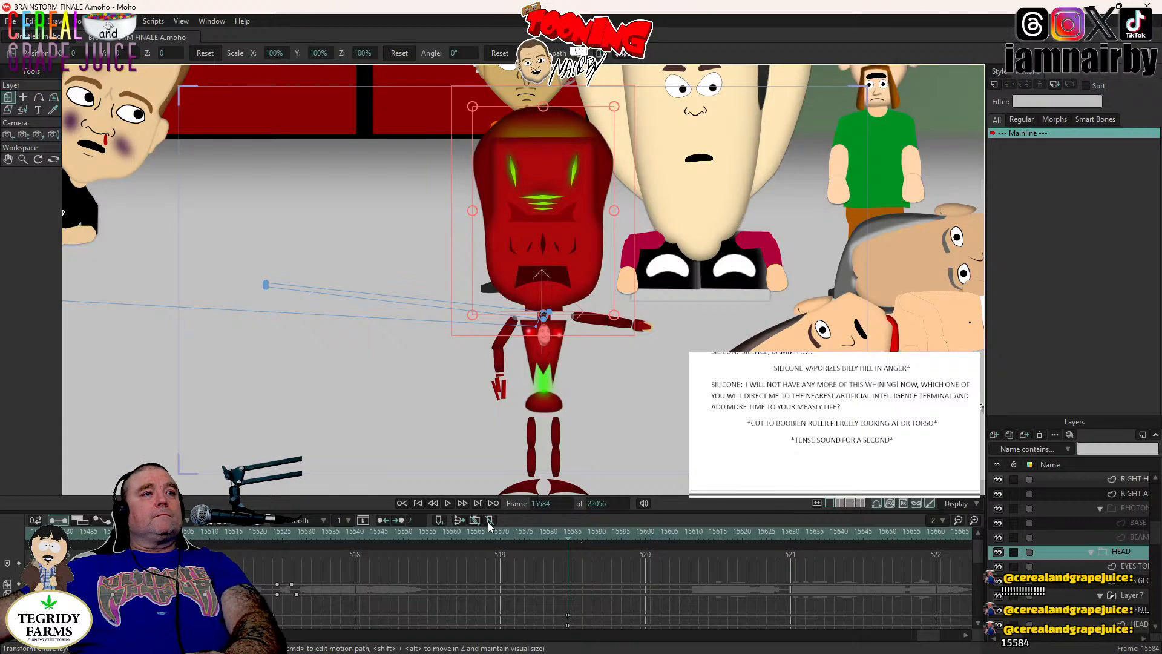
- Find where the next spoken line starts and key the HEAD layer's upright pose at frame 15605
click(449, 502)
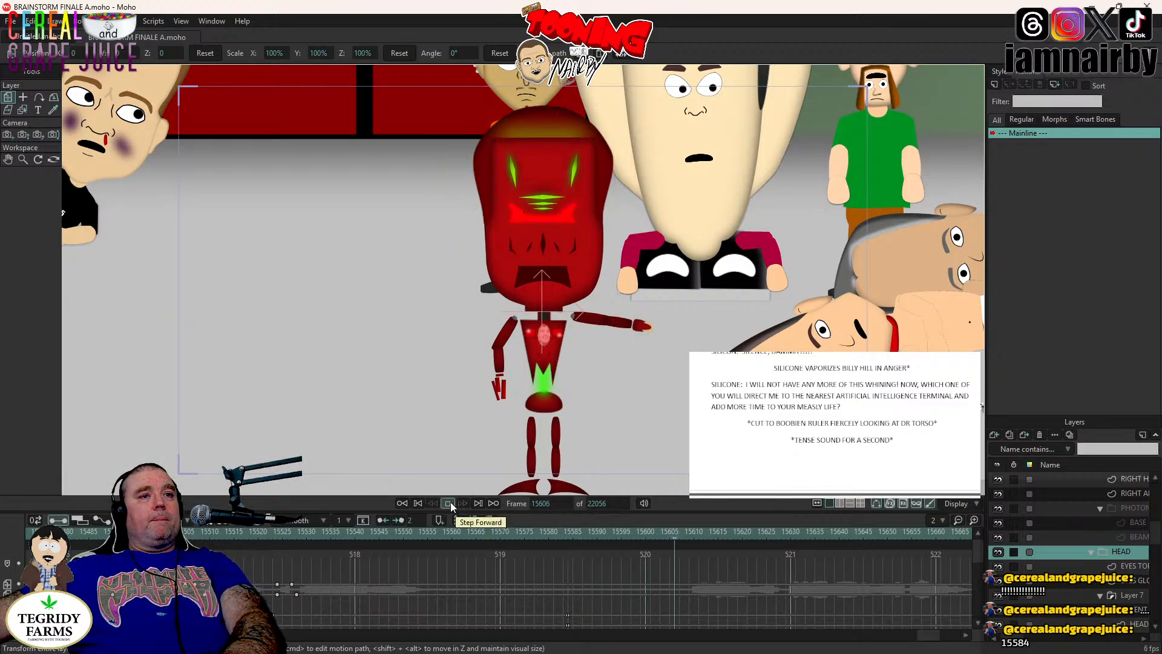
key(space)
key(Left)
key(Left)
key(Left)
key(Left)
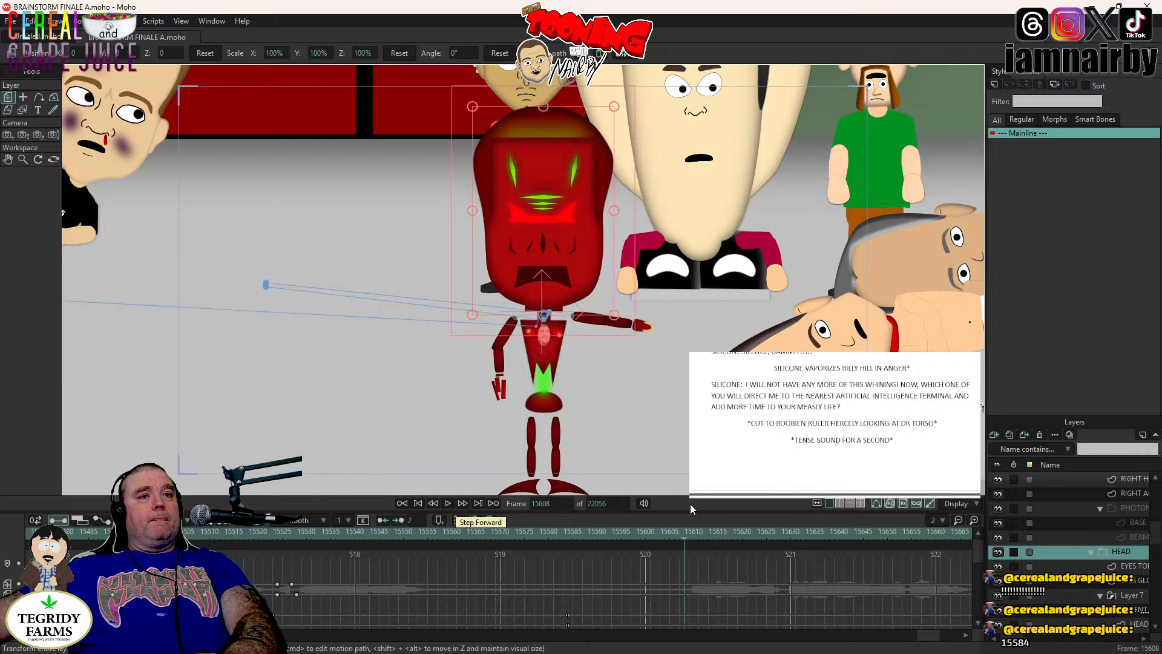
key(Left)
key(Left)
key(Right)
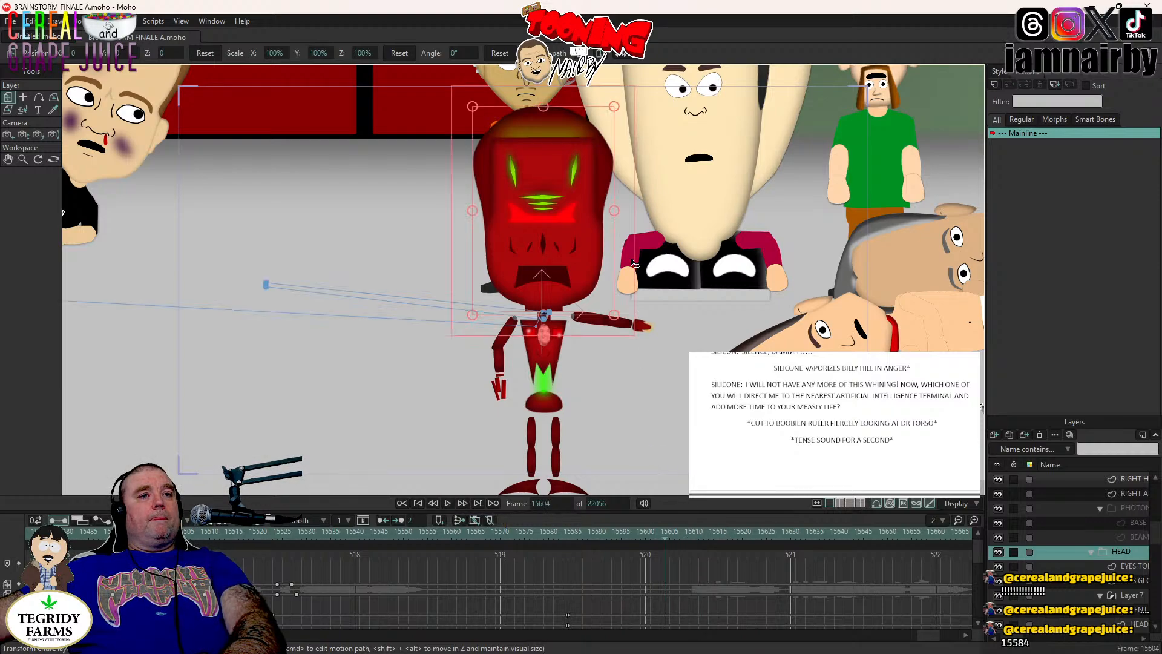
key(Left)
click(585, 262)
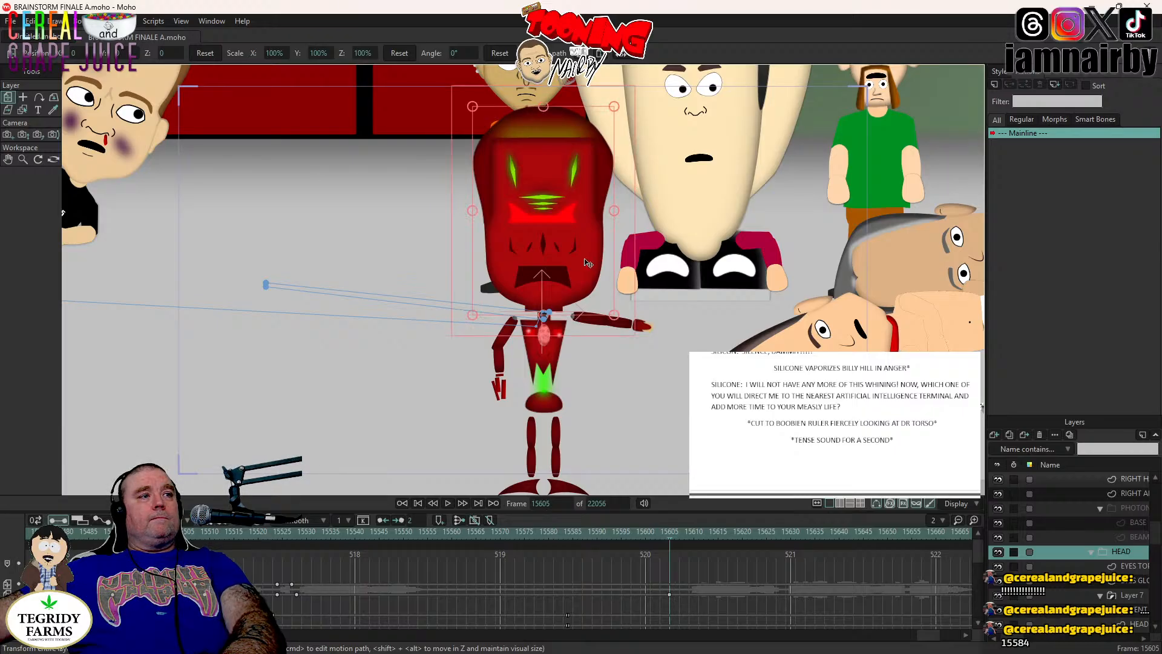
click(585, 260)
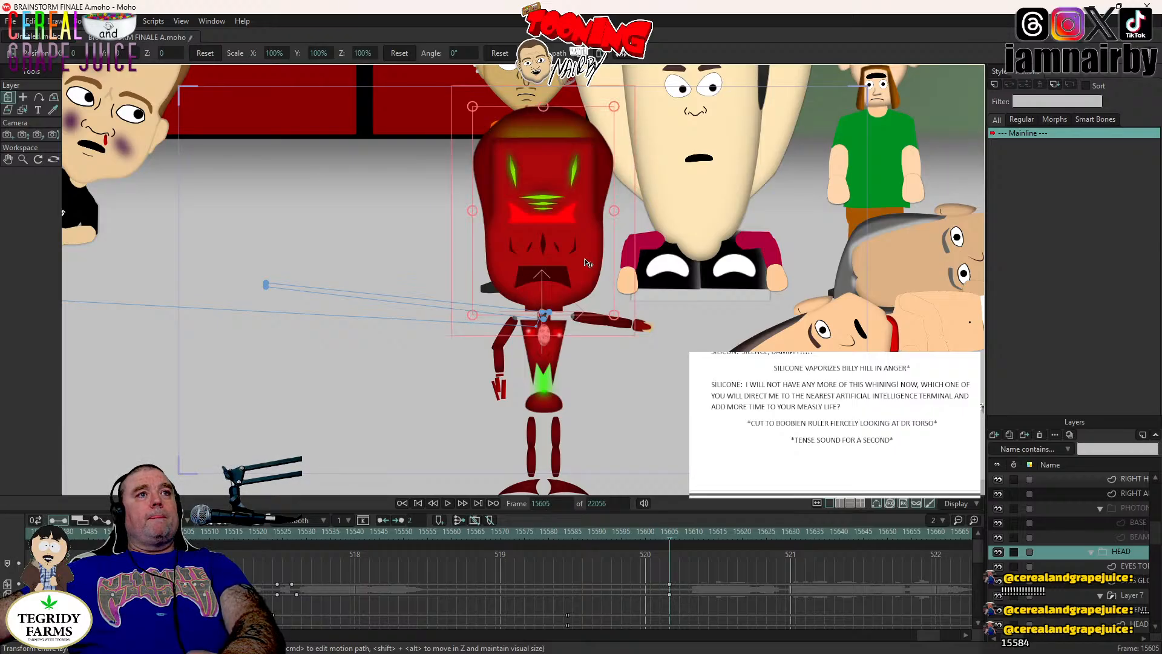
- At frame 15610, rotate the robot's HEAD layer to about -9.4°
key(Right)
key(Right)
key(Right)
key(Right)
key(Right)
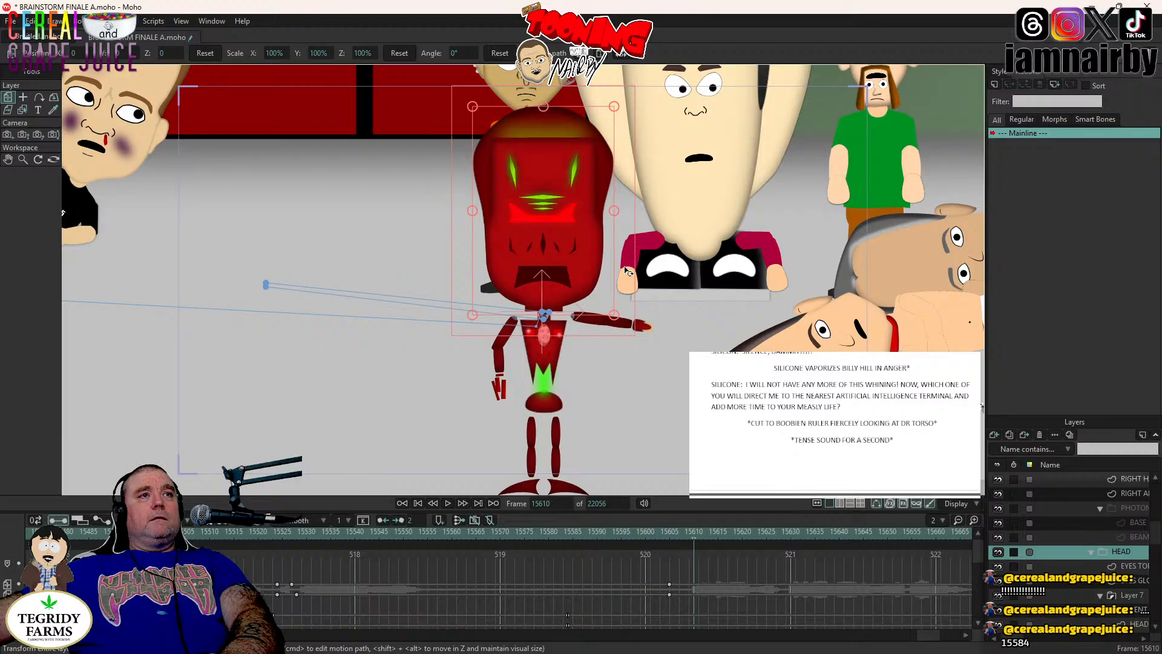
drag(626, 270, 633, 285)
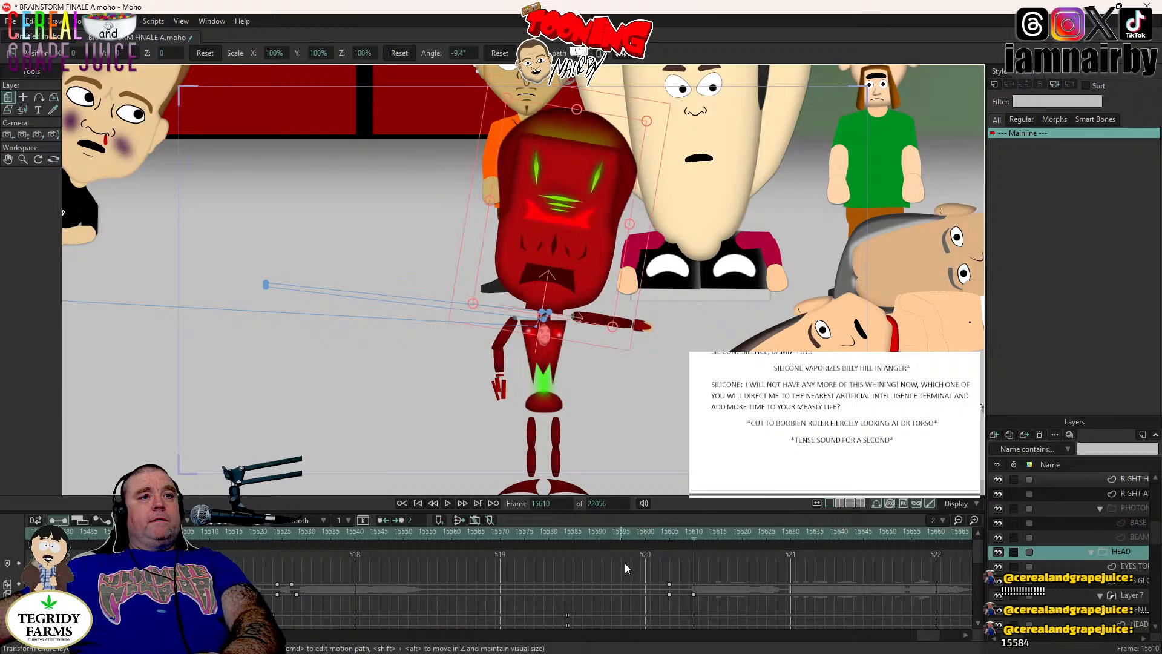
- Copy the RIGHT ARM layer's last outstretched-pose keyframes to frame 15588 to hold the pose
click(568, 531)
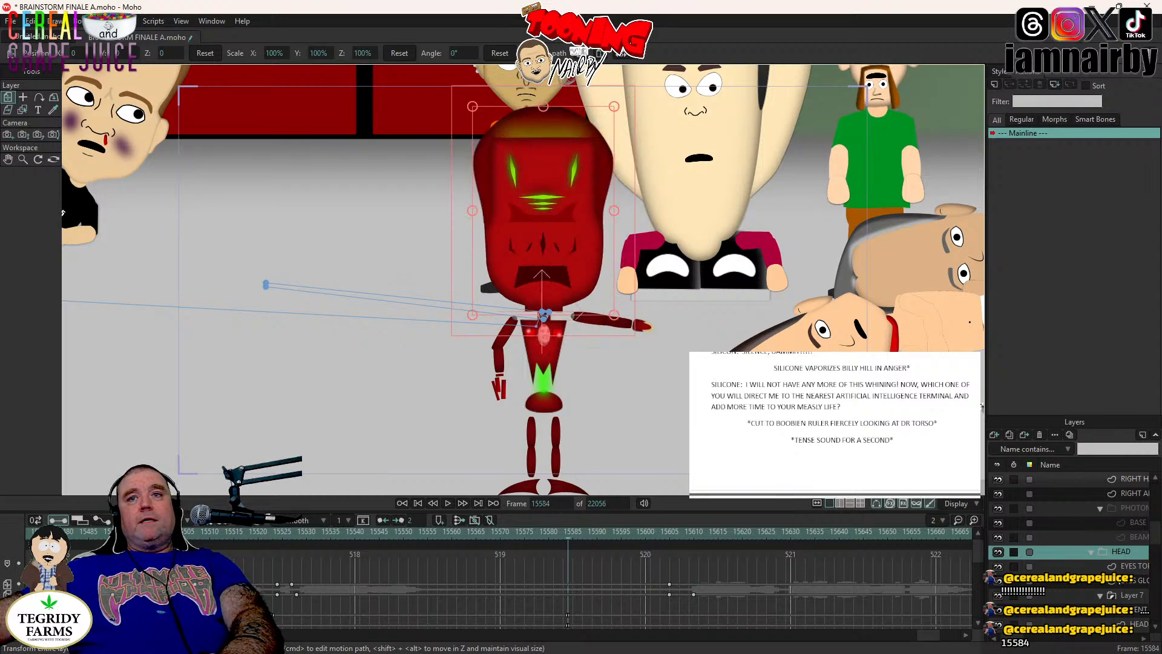
scroll(1111, 565, up, 3)
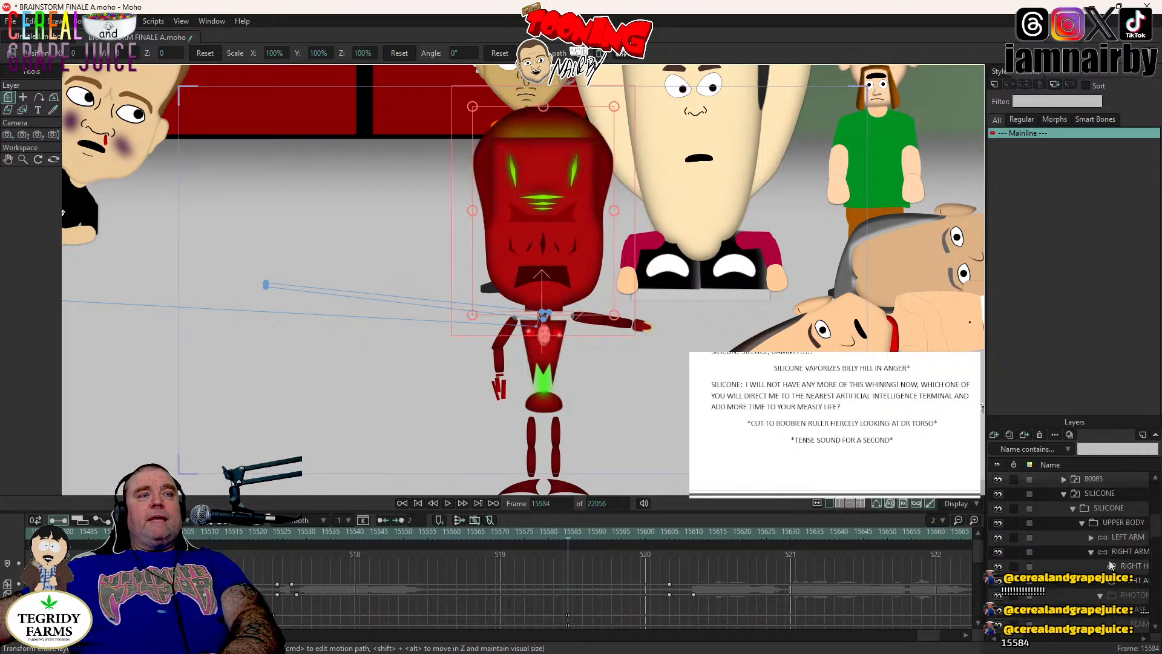
click(1131, 550)
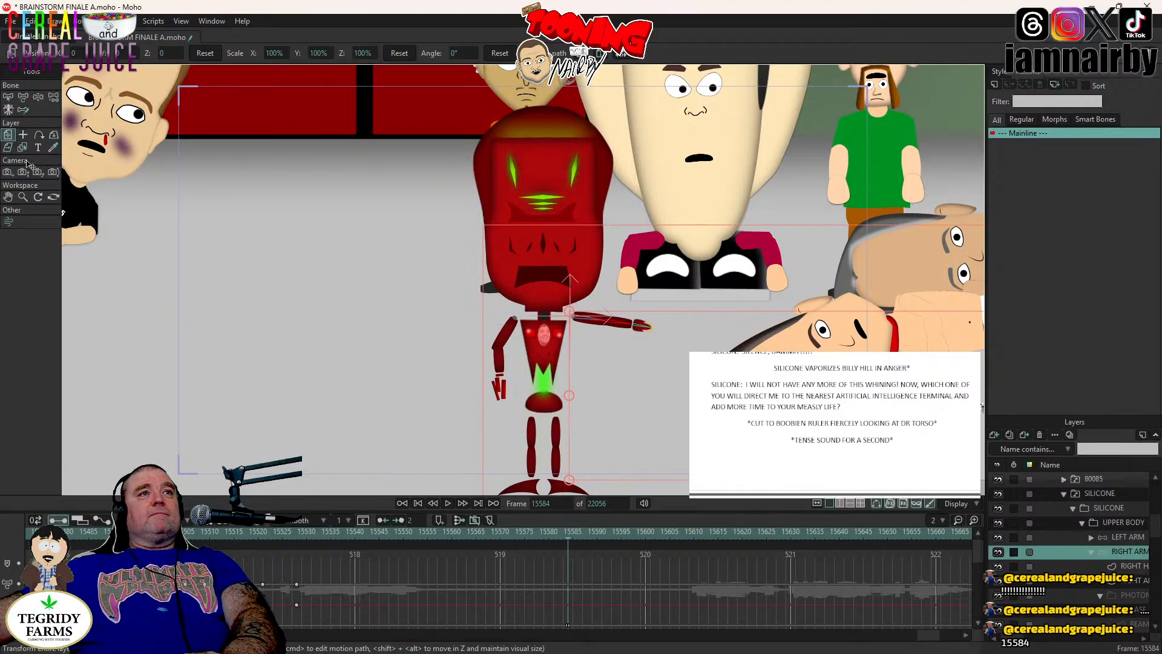
click(38, 96)
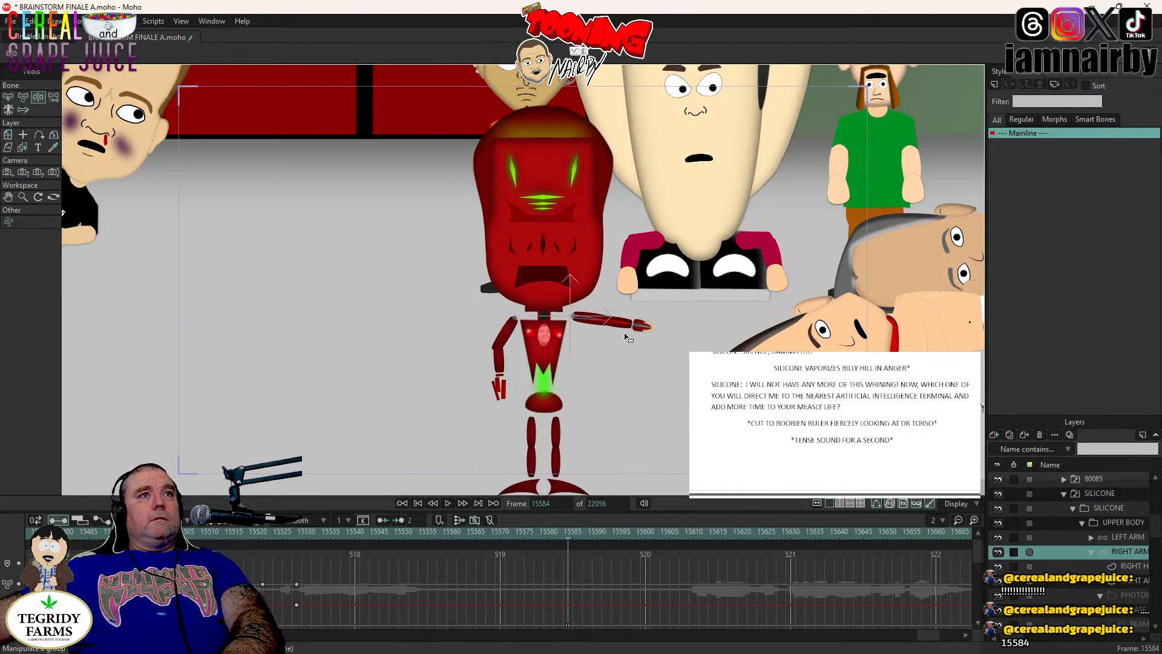
key(ctrl+Right)
key(ctrl+Right)
key(ctrl+Right)
key(ctrl+Right)
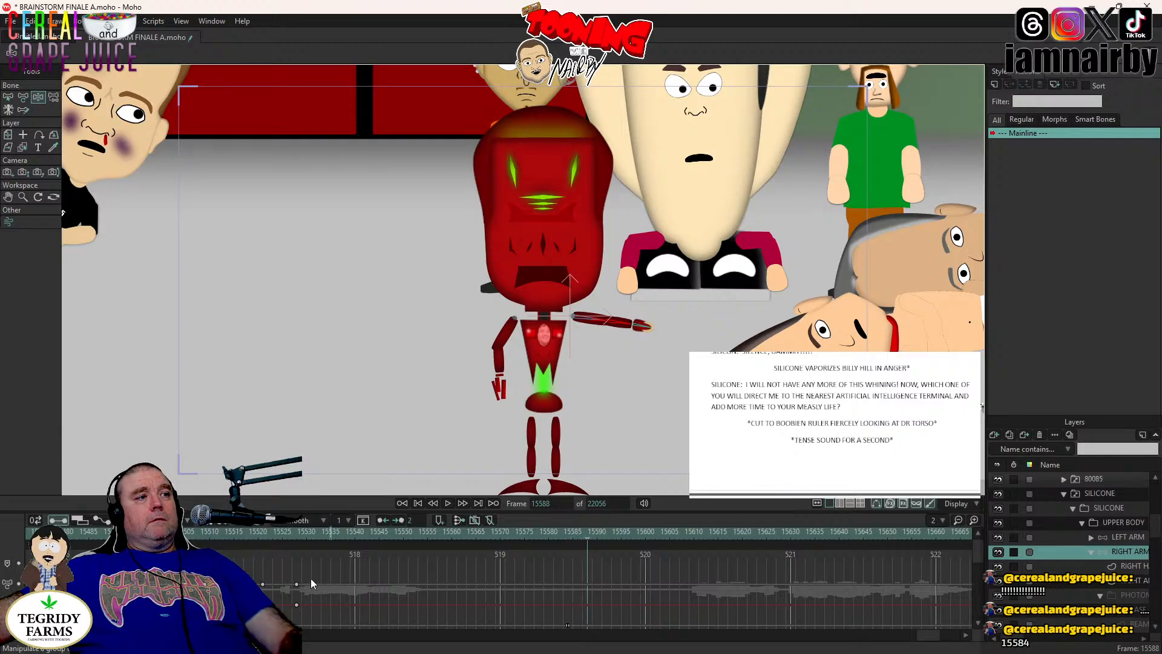
click(296, 615)
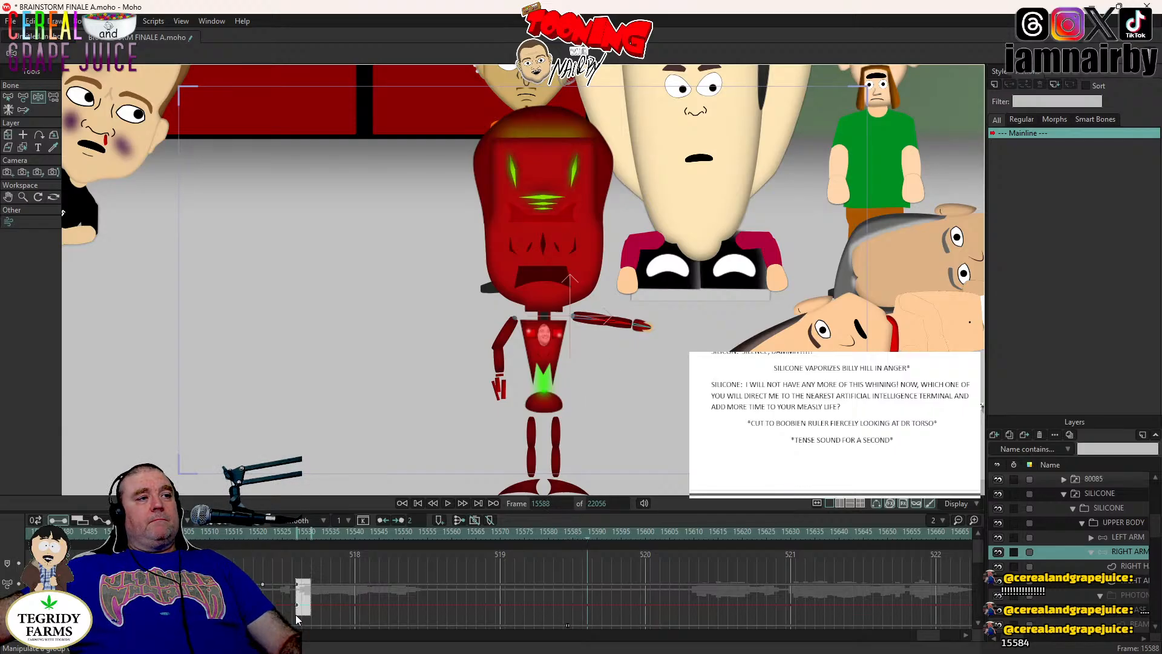
key(ctrl+c)
key(ctrl+v)
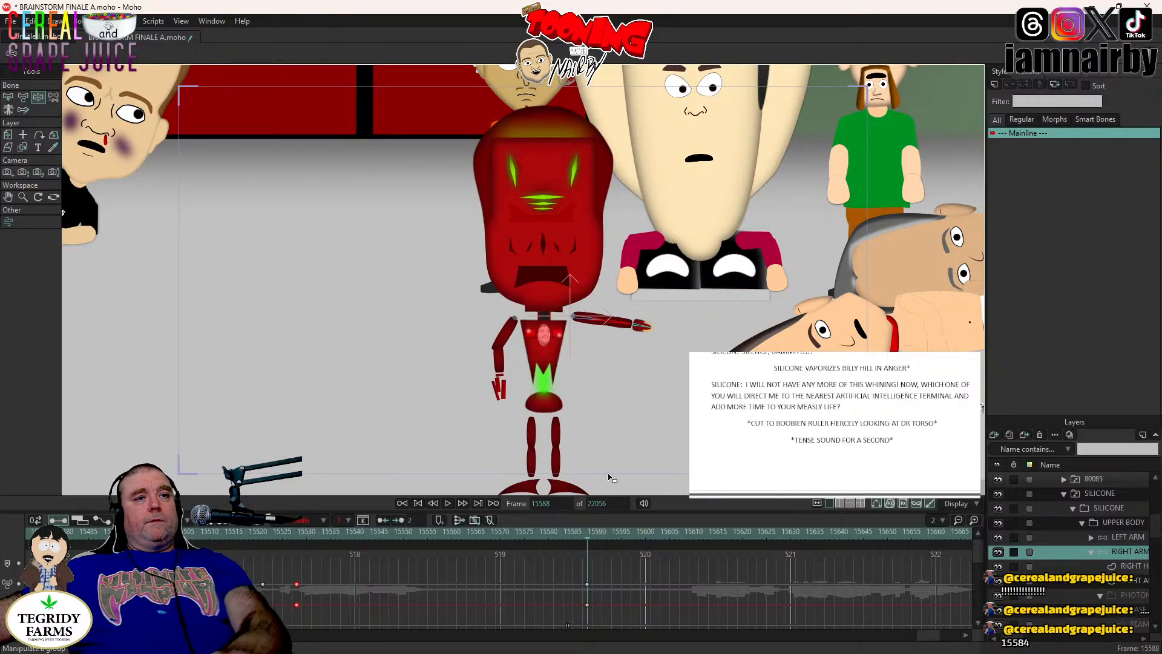
- At frame 15593, pose the right arm bones so the arm and hand hang down beside the robot's body
key(Right)
key(Right)
key(Right)
key(Right)
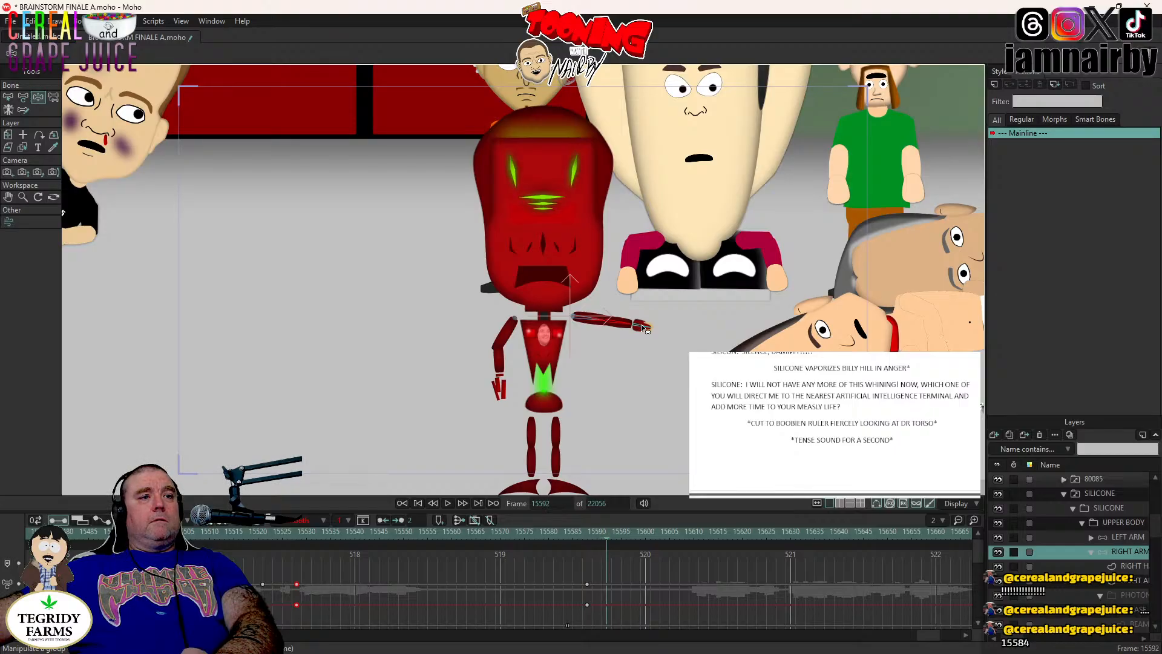
key(Right)
drag(646, 327, 624, 498)
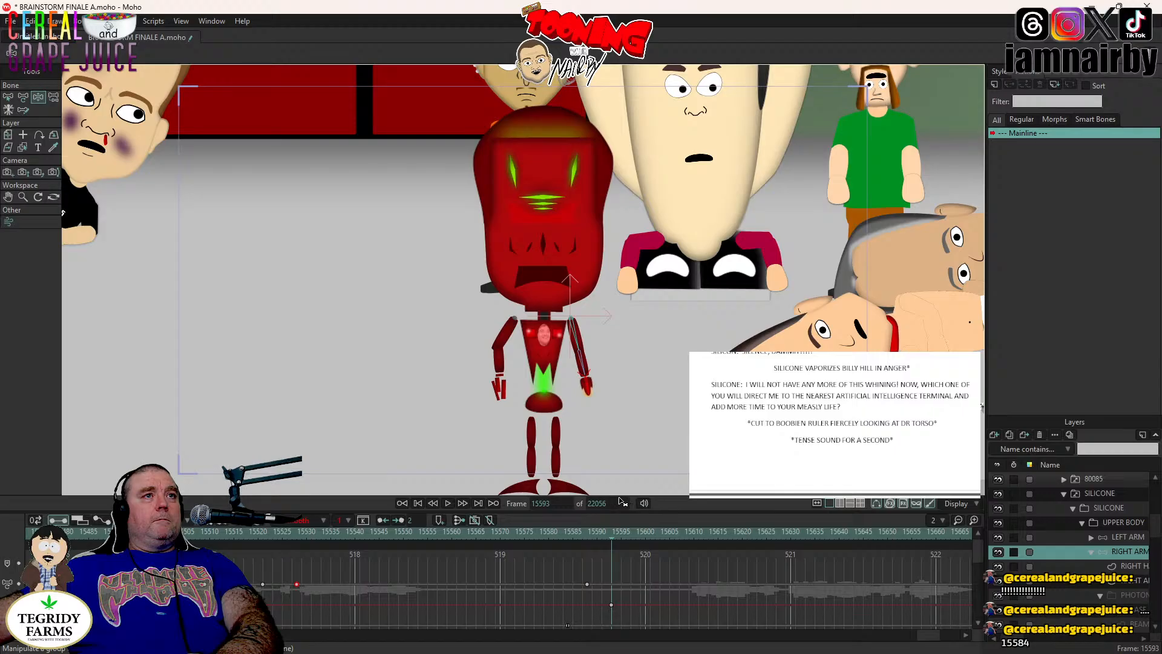
drag(594, 362, 588, 392)
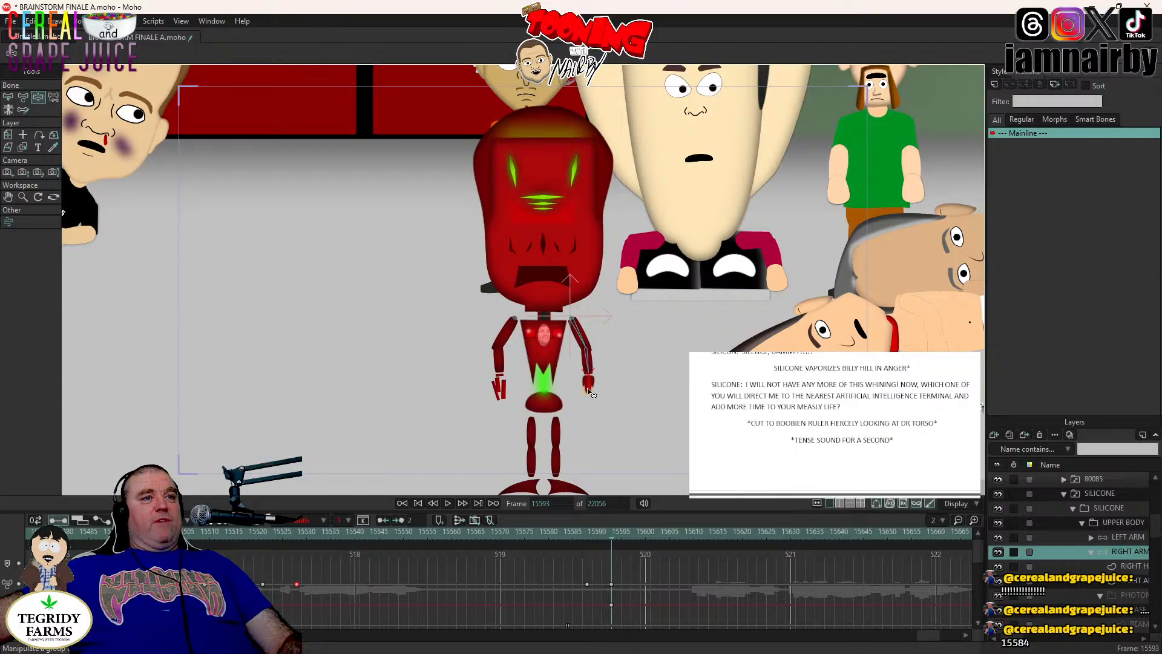
- Play back the arm-lowering and head-tilt animation from frames 15569 and 15521 to check its timing, and save the project
click(496, 534)
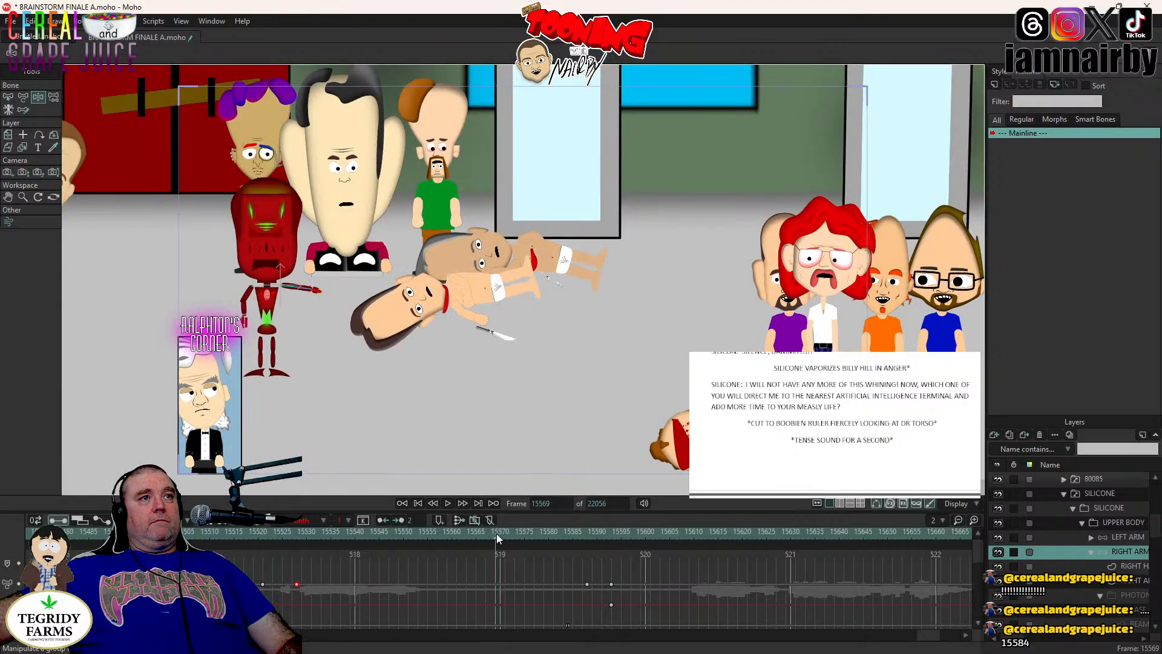
click(448, 502)
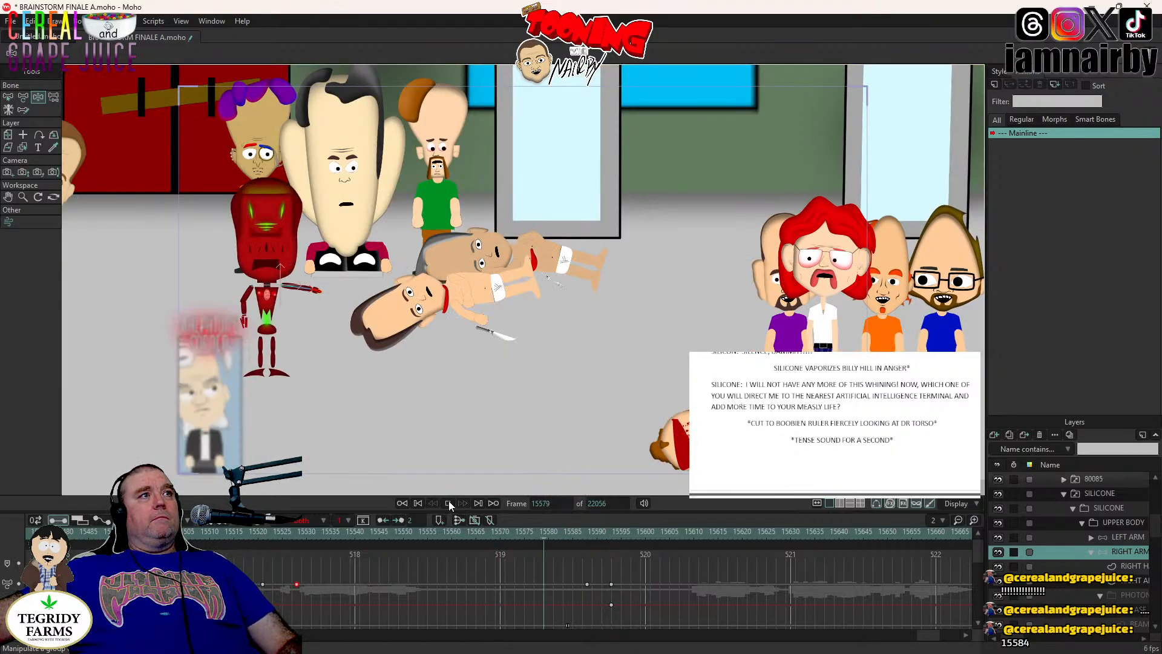
click(449, 502)
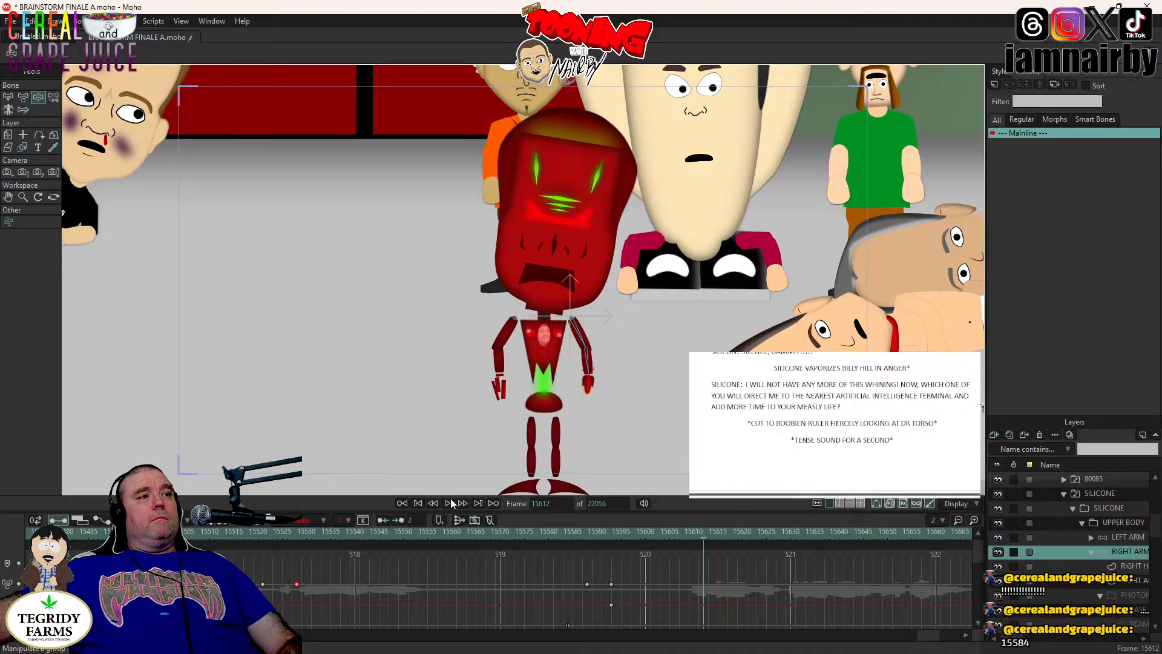
click(263, 533)
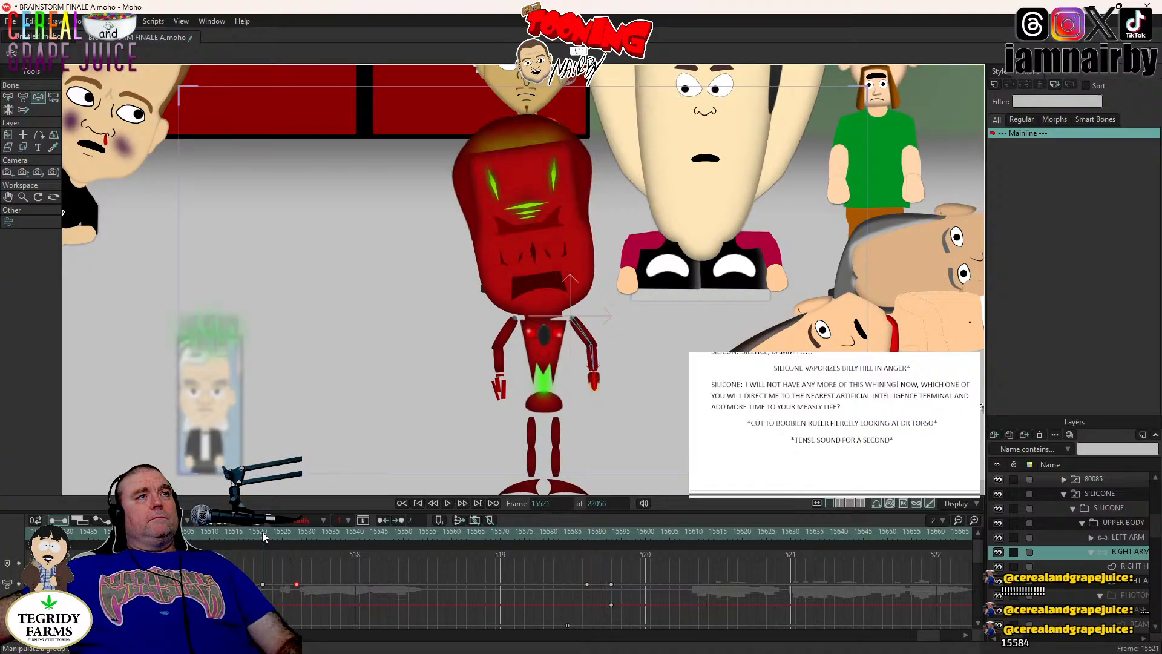
click(447, 503)
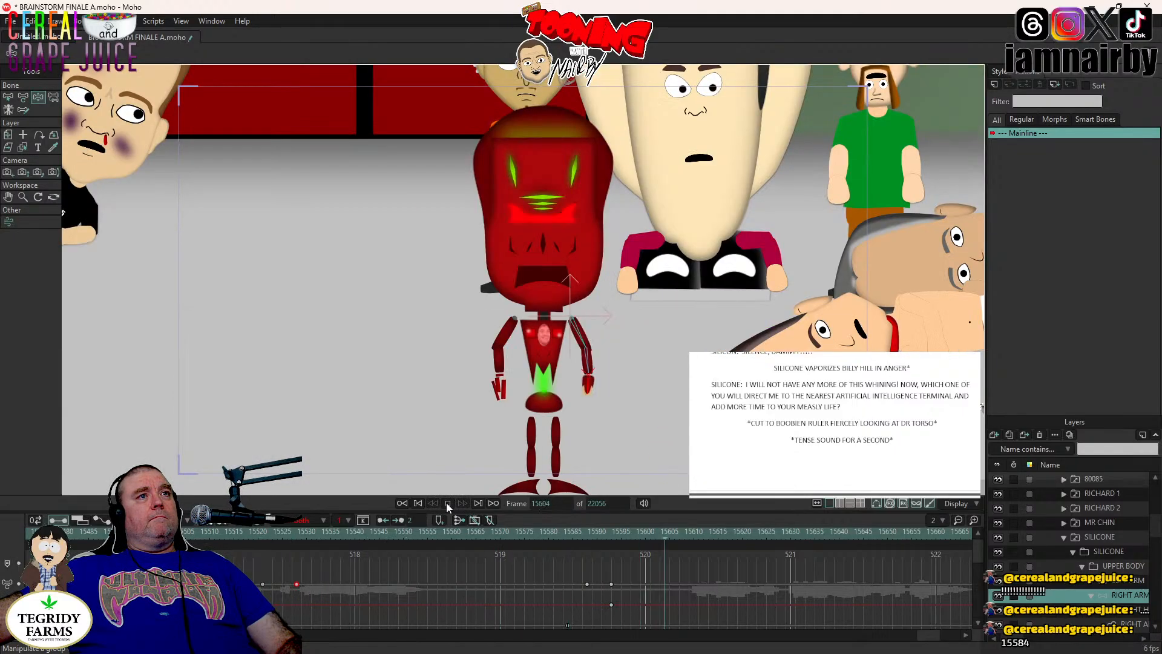
click(448, 503)
key(ctrl+s)
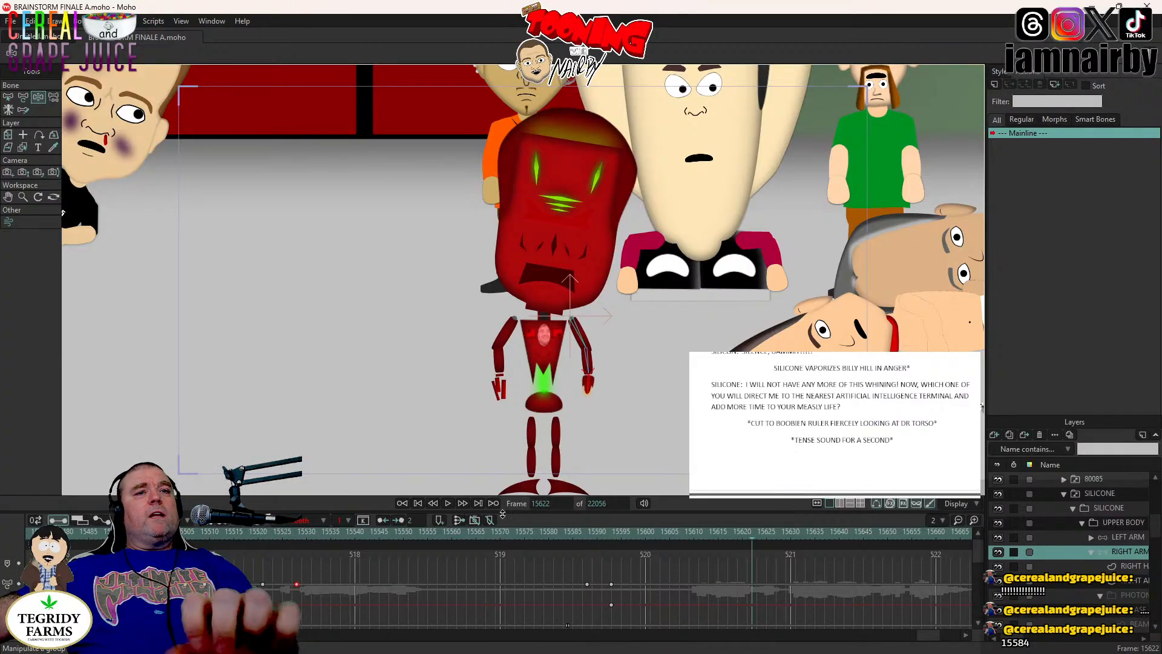
click(448, 503)
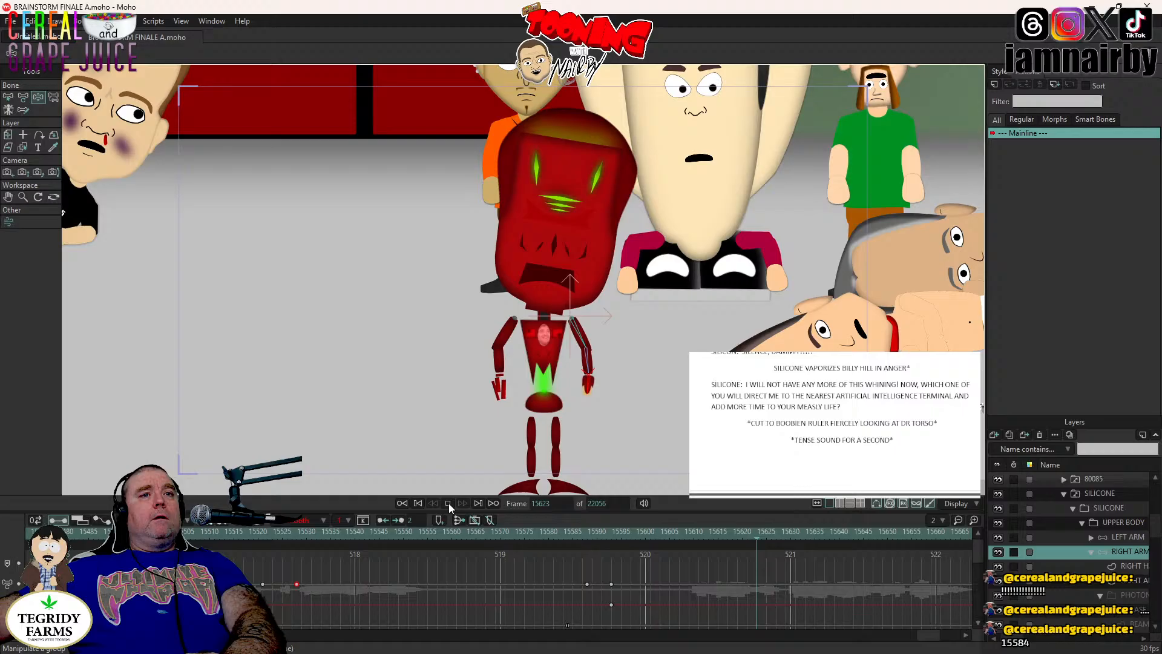
- Add a keyframe on the robot's HEAD layer at frame 15629 to hold its current tilt
click(783, 531)
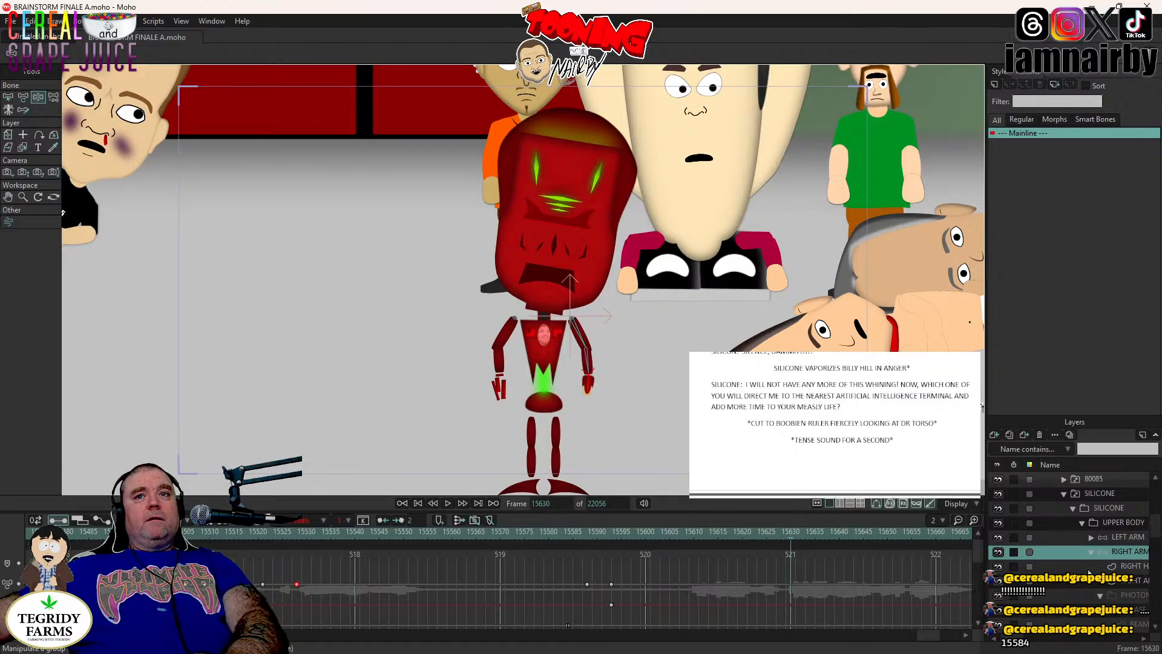
scroll(1111, 550, up, 2)
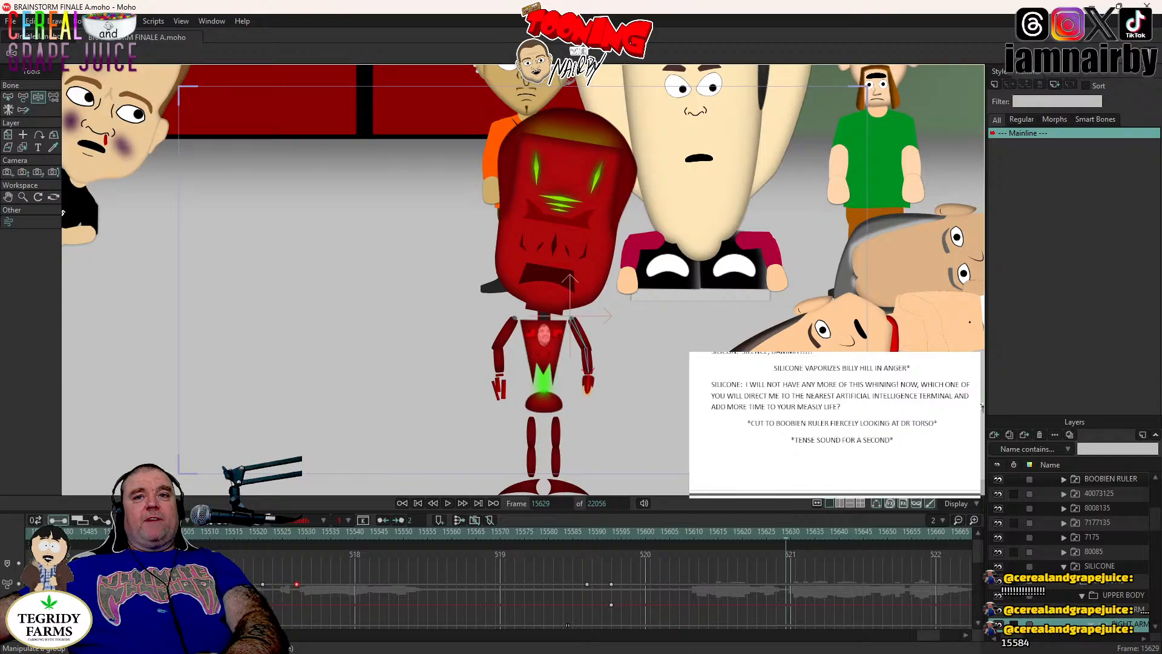
scroll(1120, 581, down, 4)
scroll(1129, 594, up, 2)
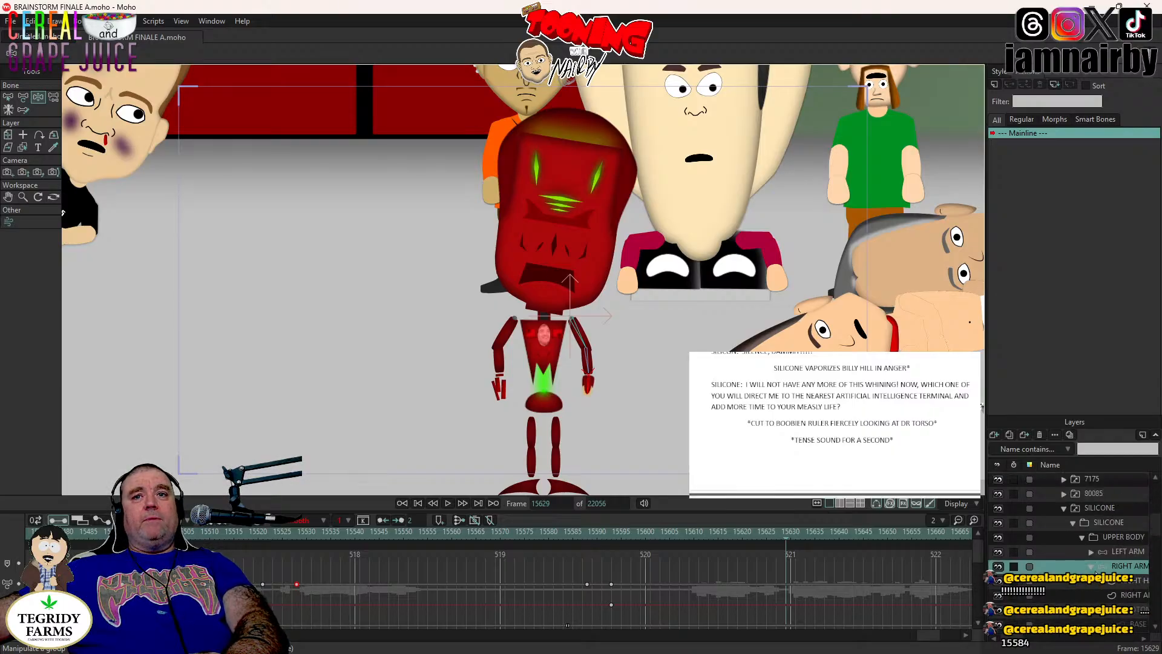
click(1090, 567)
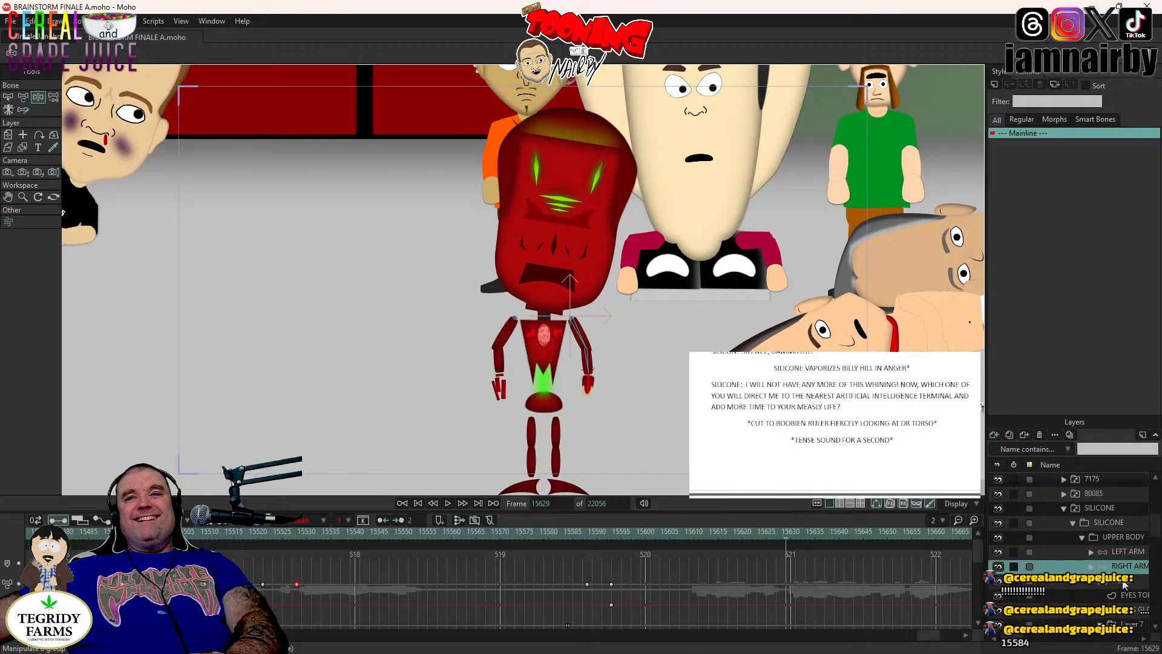
click(1123, 582)
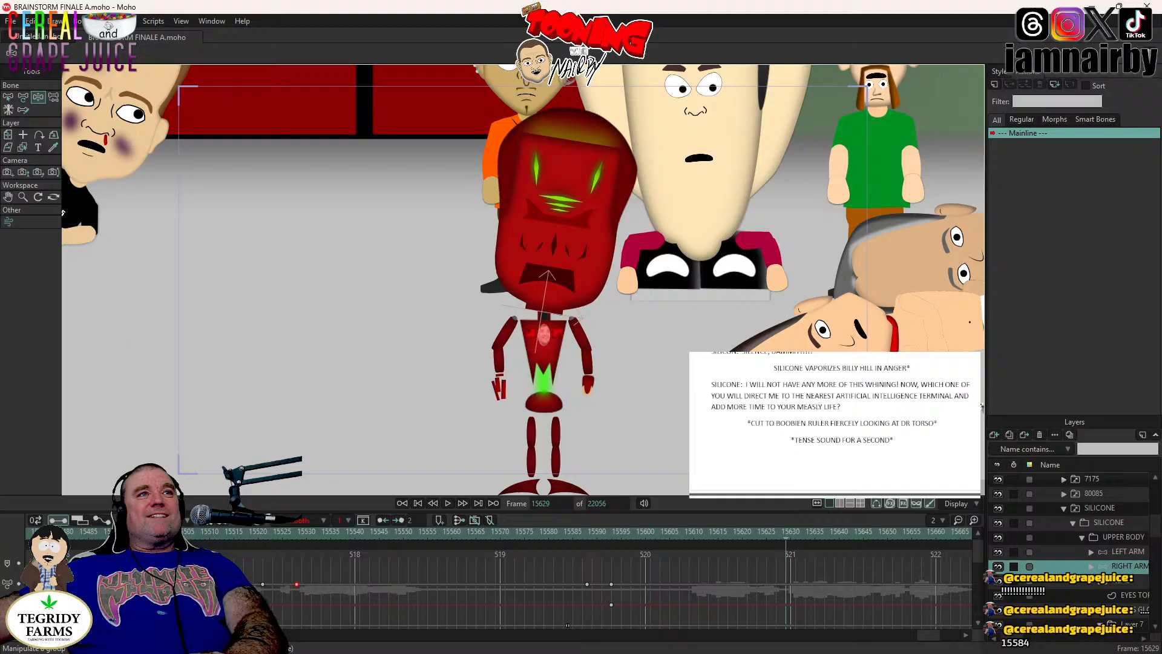
click(623, 290)
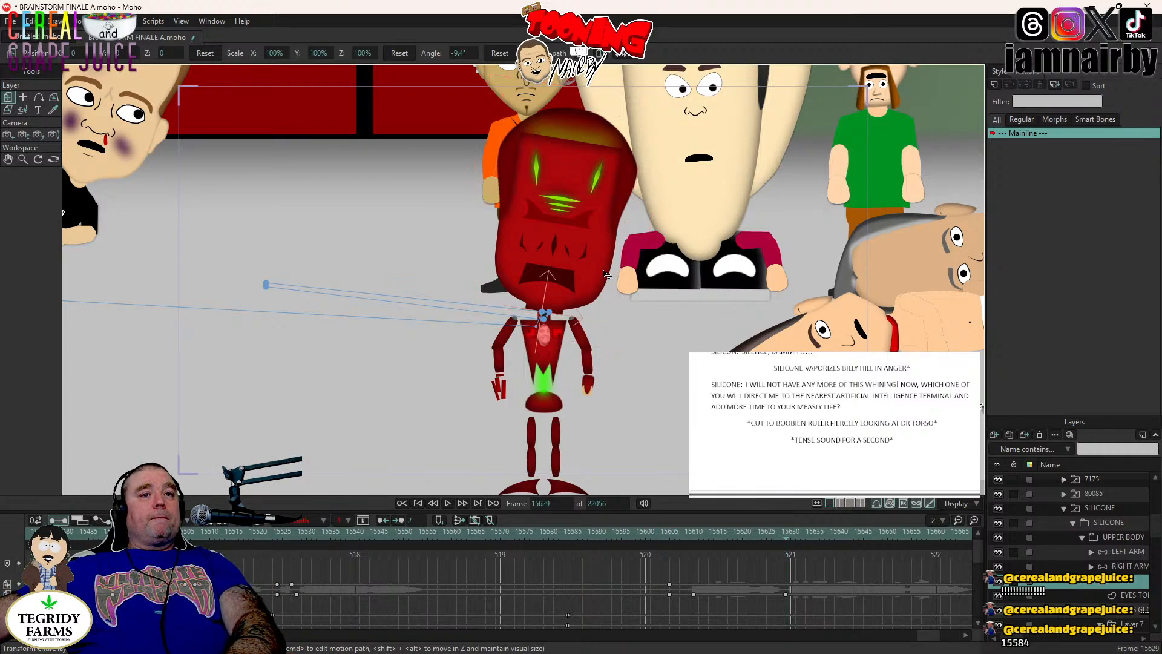
- Add a keyframe on the robot's UPPER BODY layer at frame 15629 to hold its upright pose
key(Right)
key(Right)
key(Right)
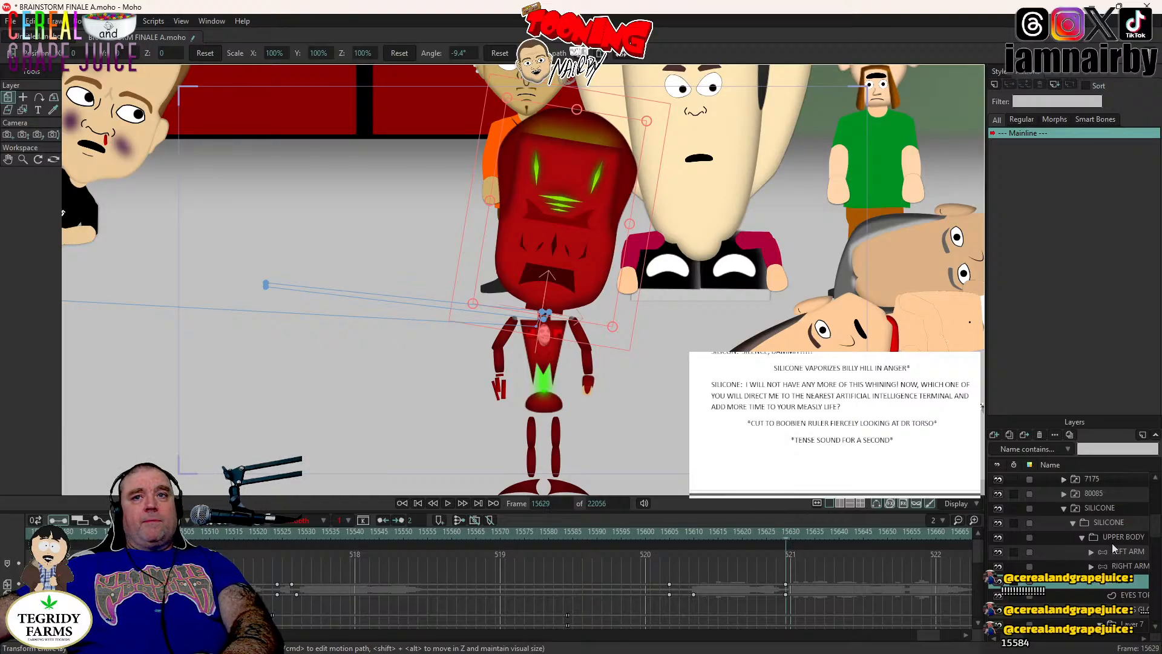
click(1128, 538)
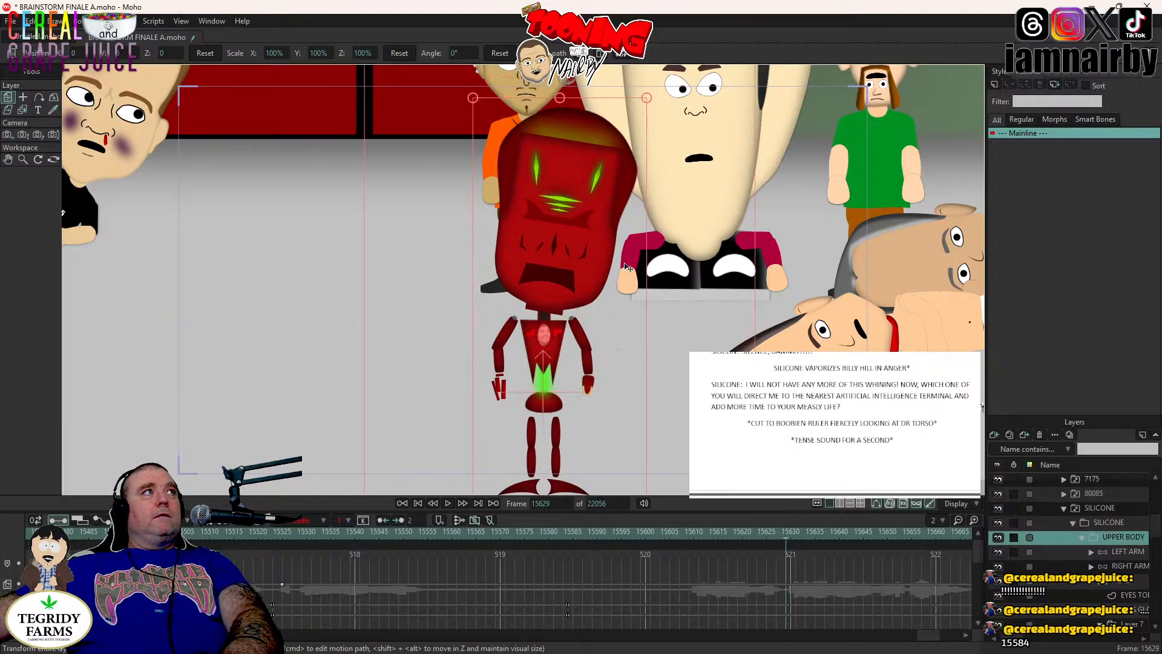
click(678, 266)
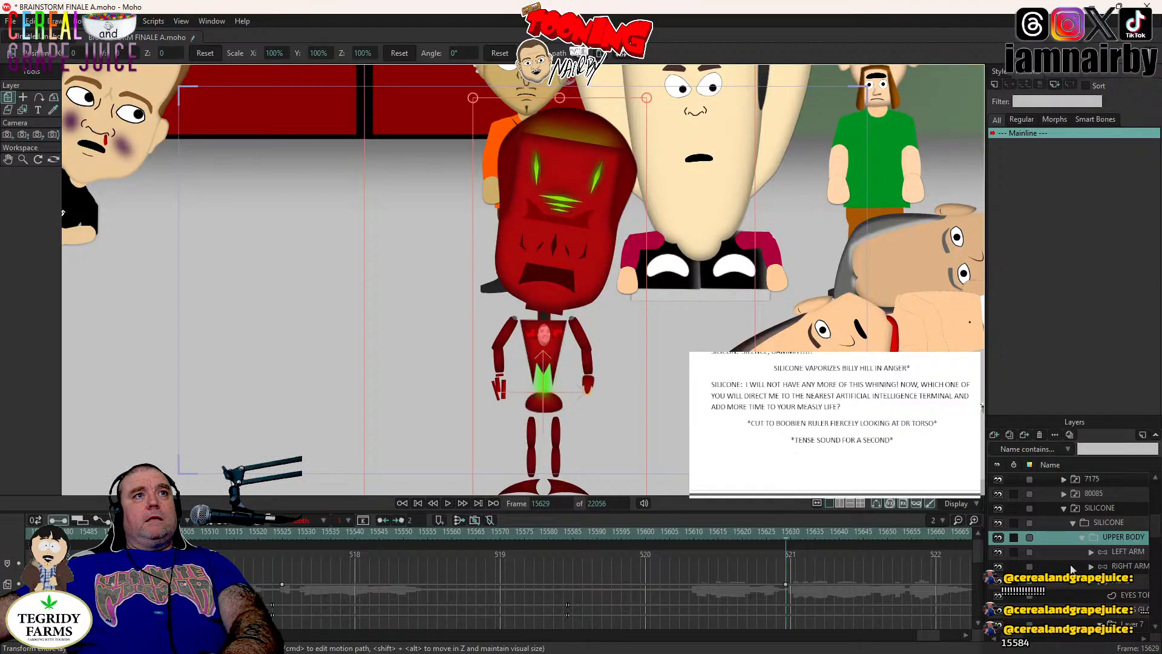
- At frame 15610, rotate the robot's HEAD layer the opposite way to about 6.9°
click(1118, 581)
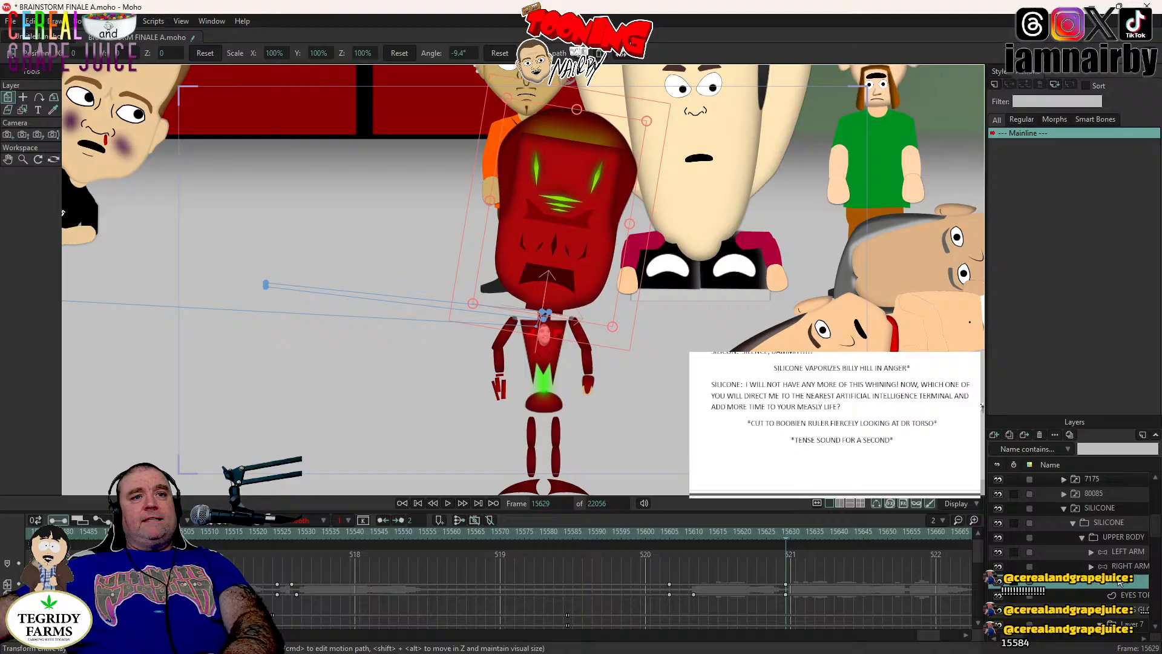
click(694, 533)
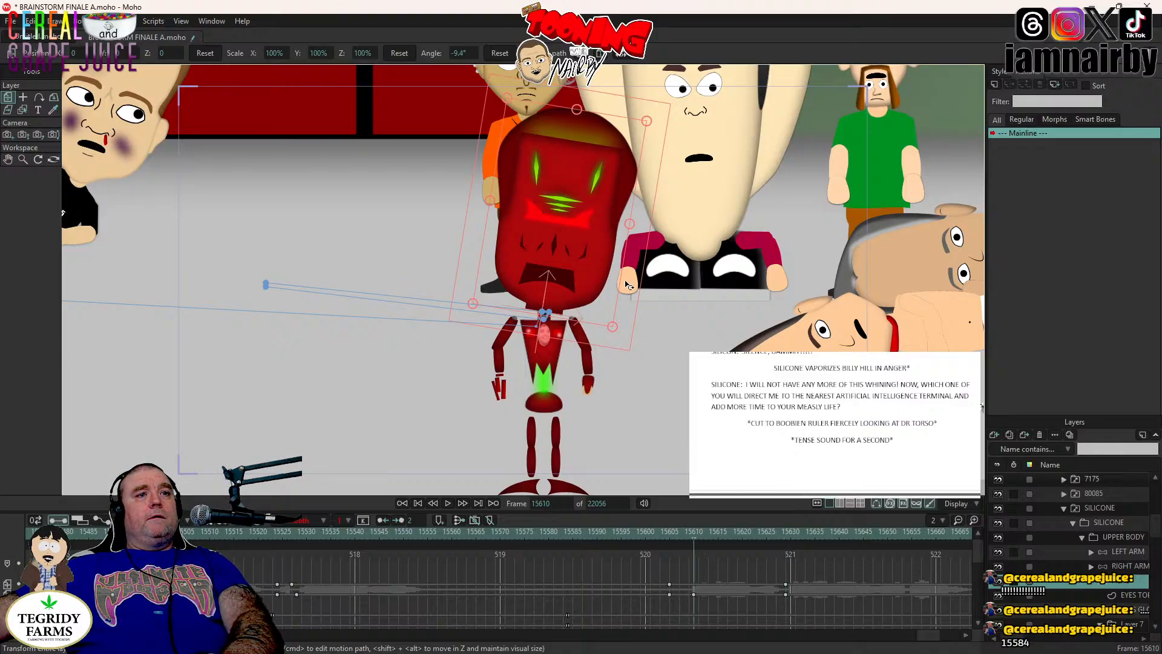
click(669, 532)
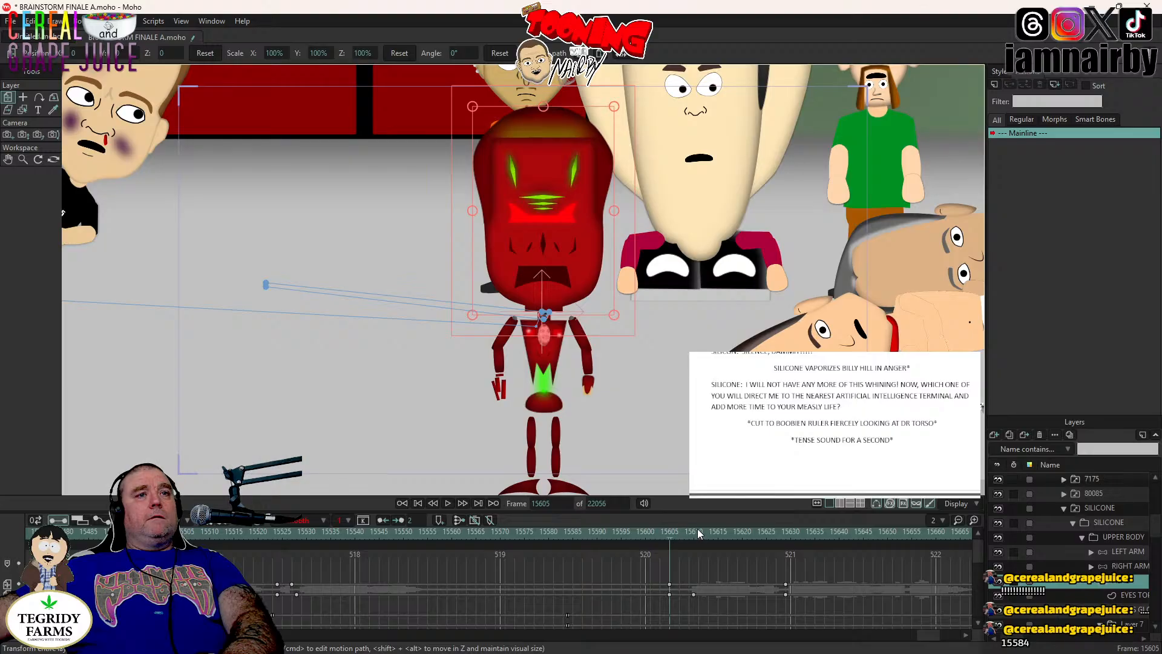
click(693, 533)
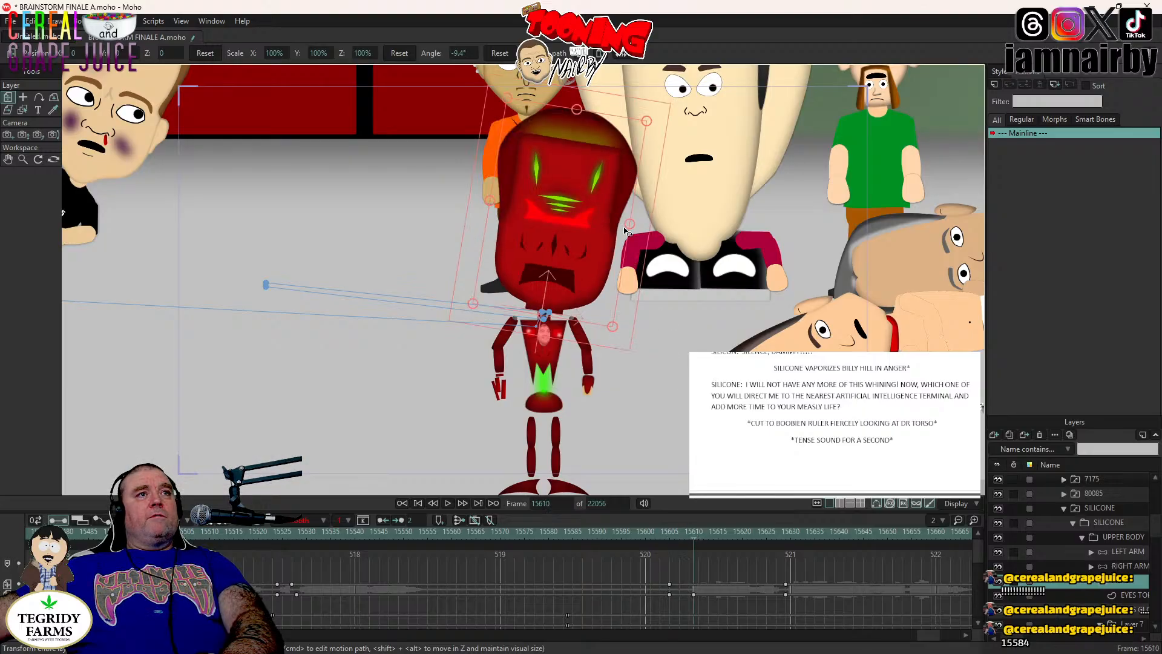
drag(619, 226, 622, 231)
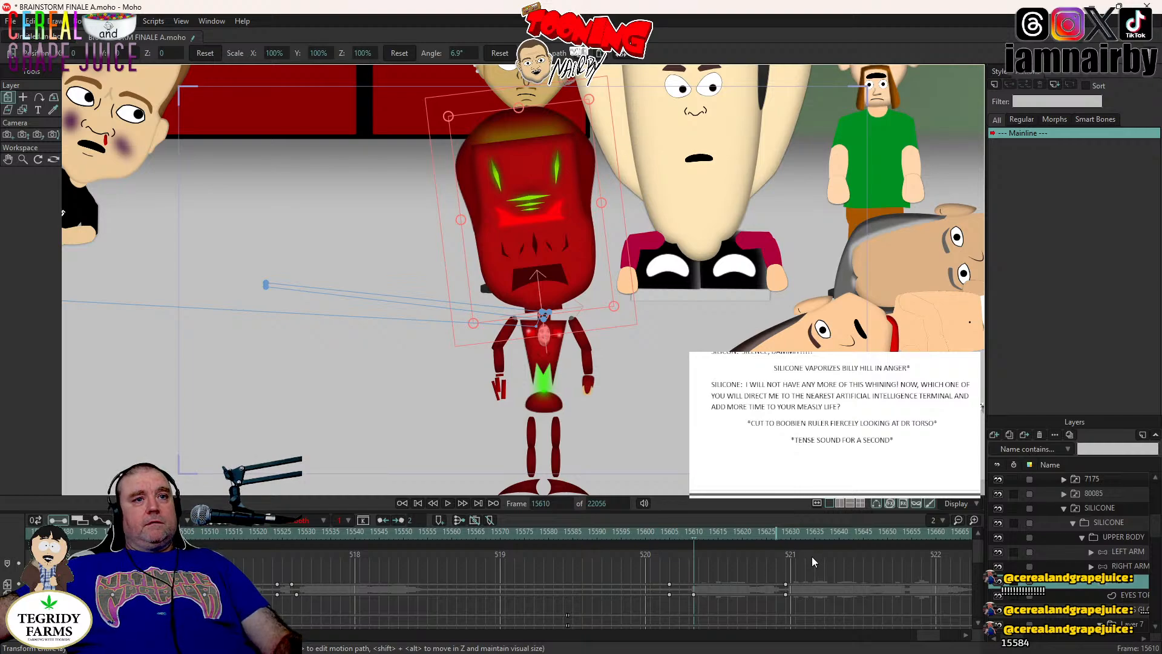
- Copy the HEAD layer's keyframe from frame 15610 to frame 15629 to hold the new tilt
click(694, 594)
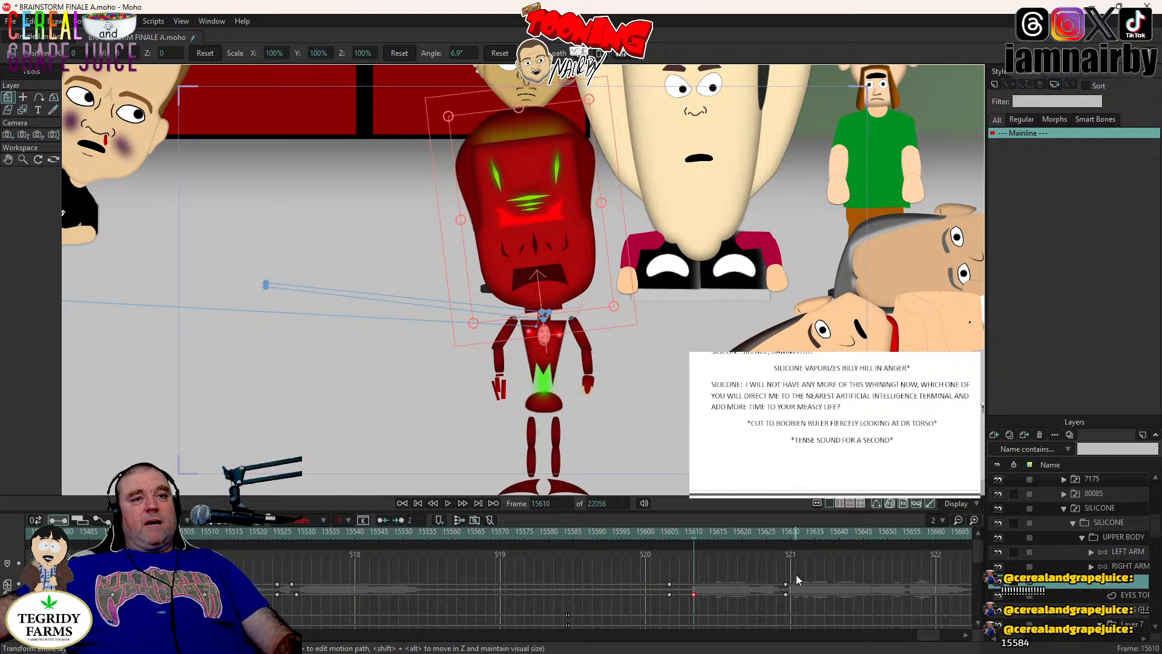
click(784, 534)
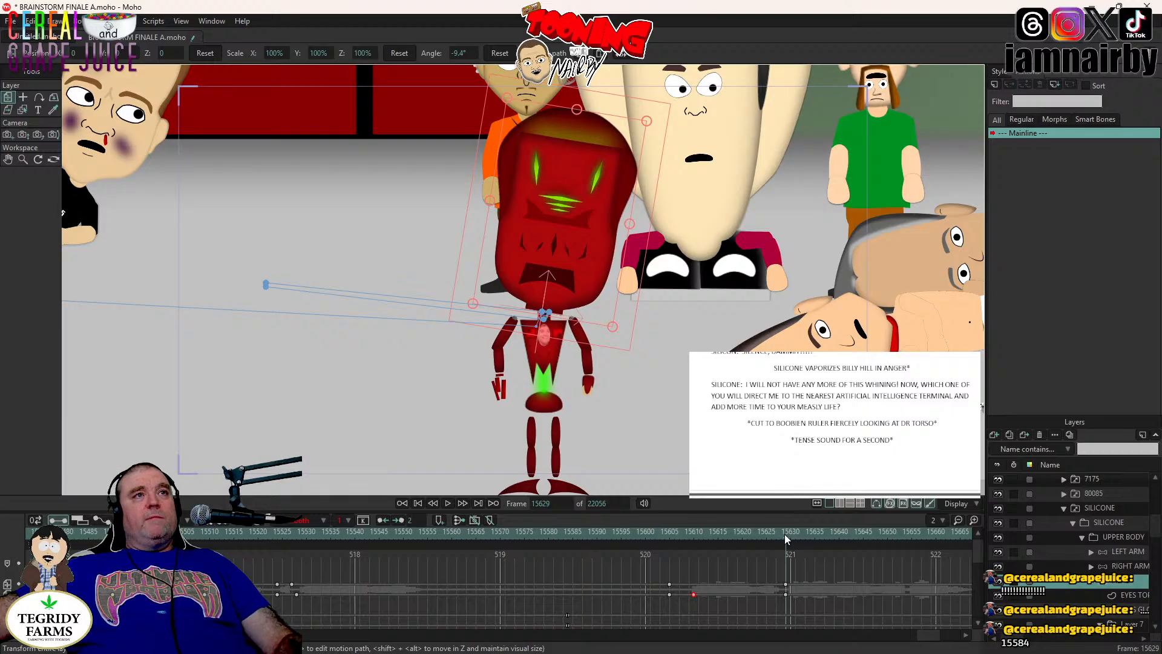
key(ctrl+v)
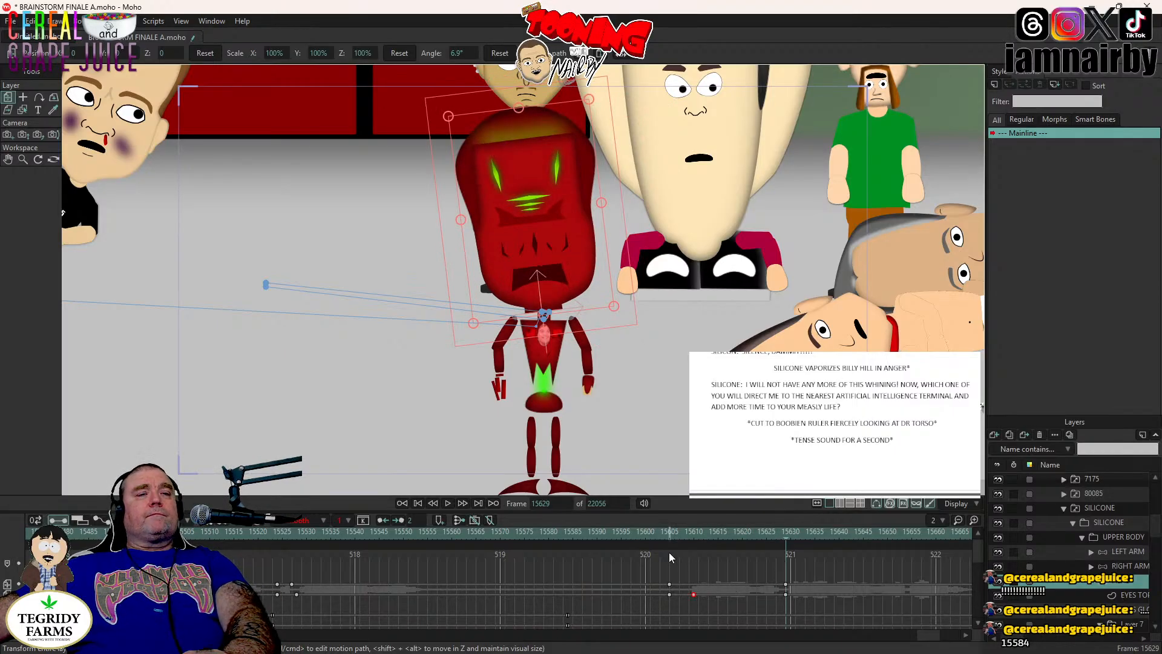
- Play back the animation from frame 15583 to check the revised head tilt
click(561, 533)
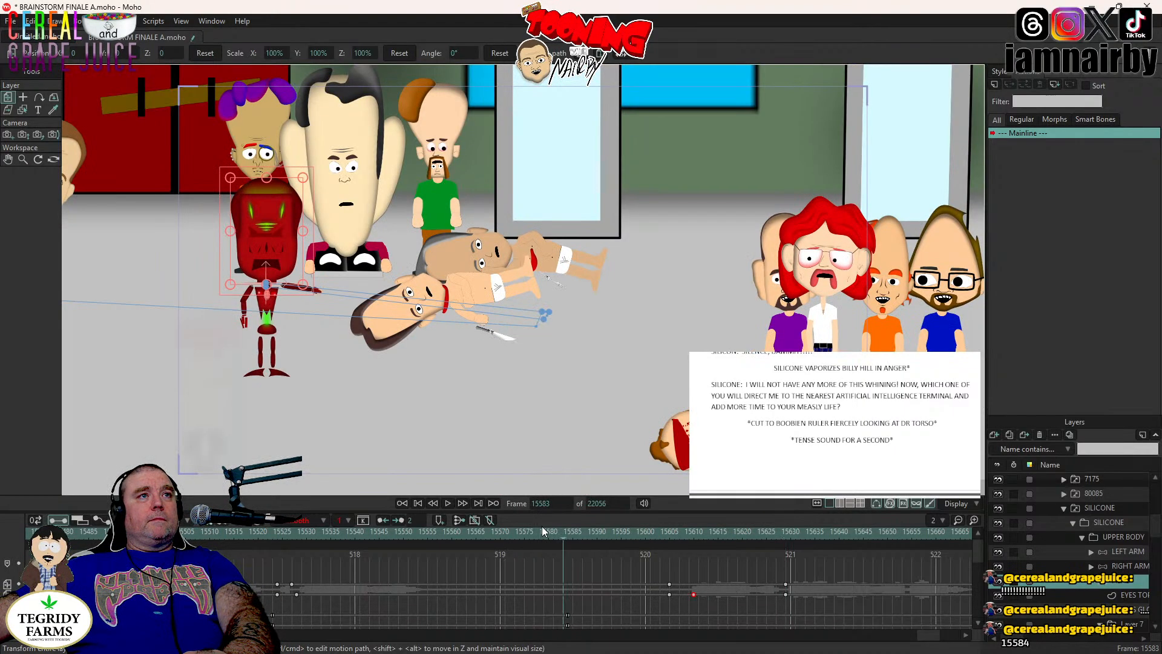
click(447, 503)
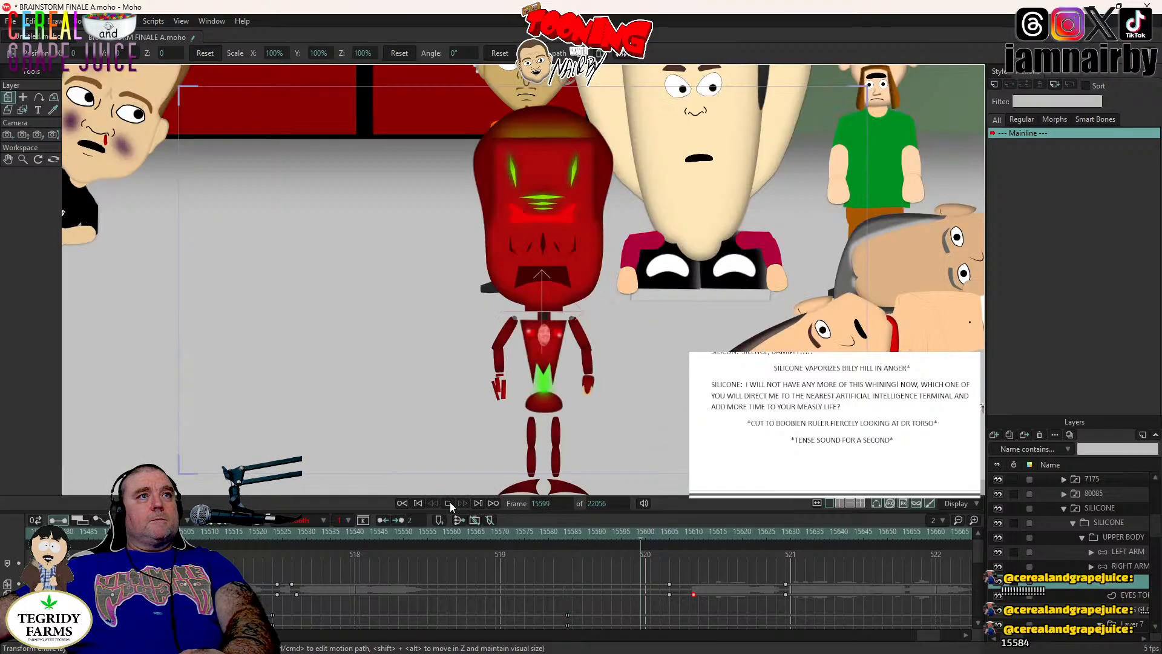
key(space)
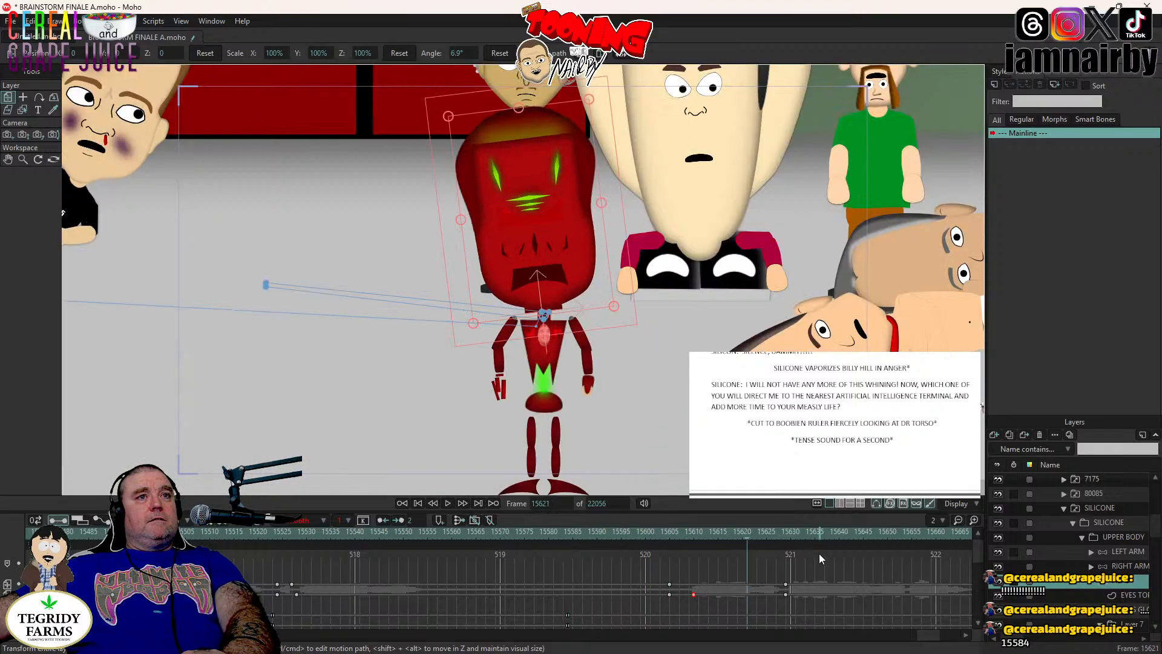
- Copy the RIGHT ARM layer's lowered-pose keyframes from frame 15593 to frame 15629
click(786, 532)
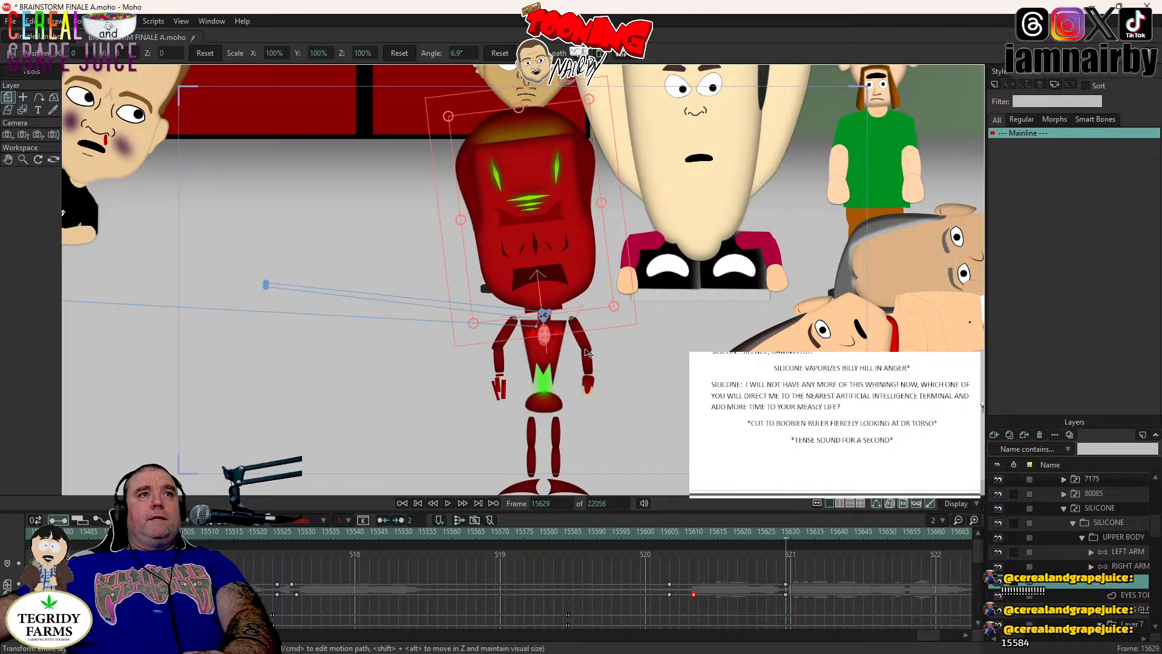
click(1126, 568)
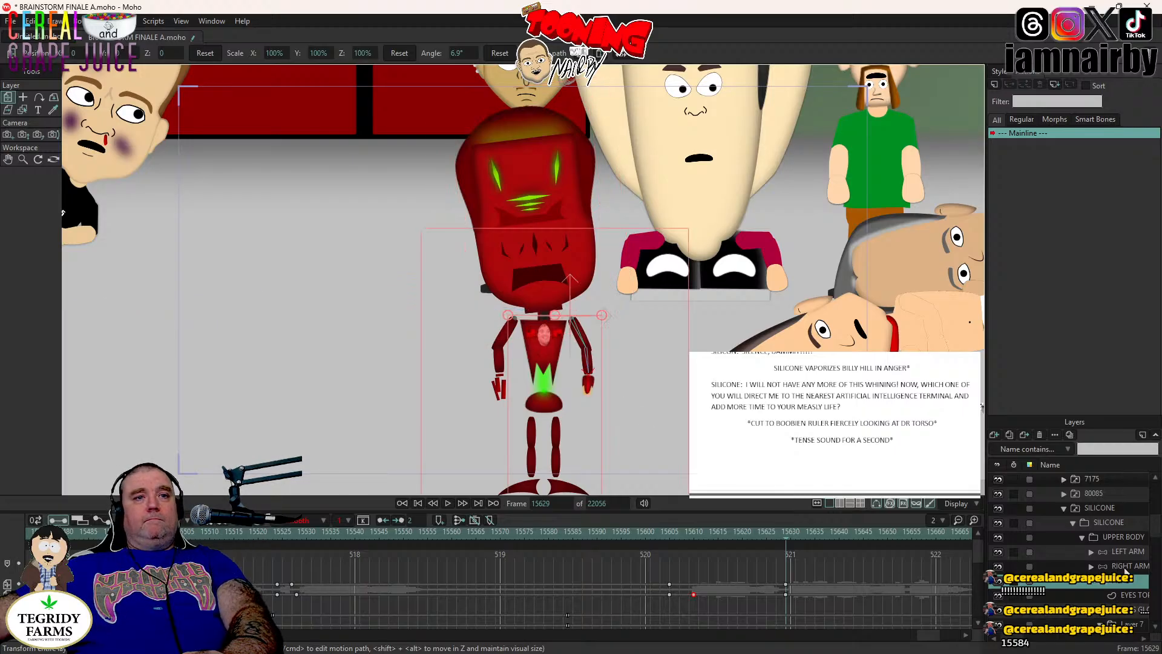
drag(630, 567, 604, 623)
key(ctrl+c)
key(ctrl+v)
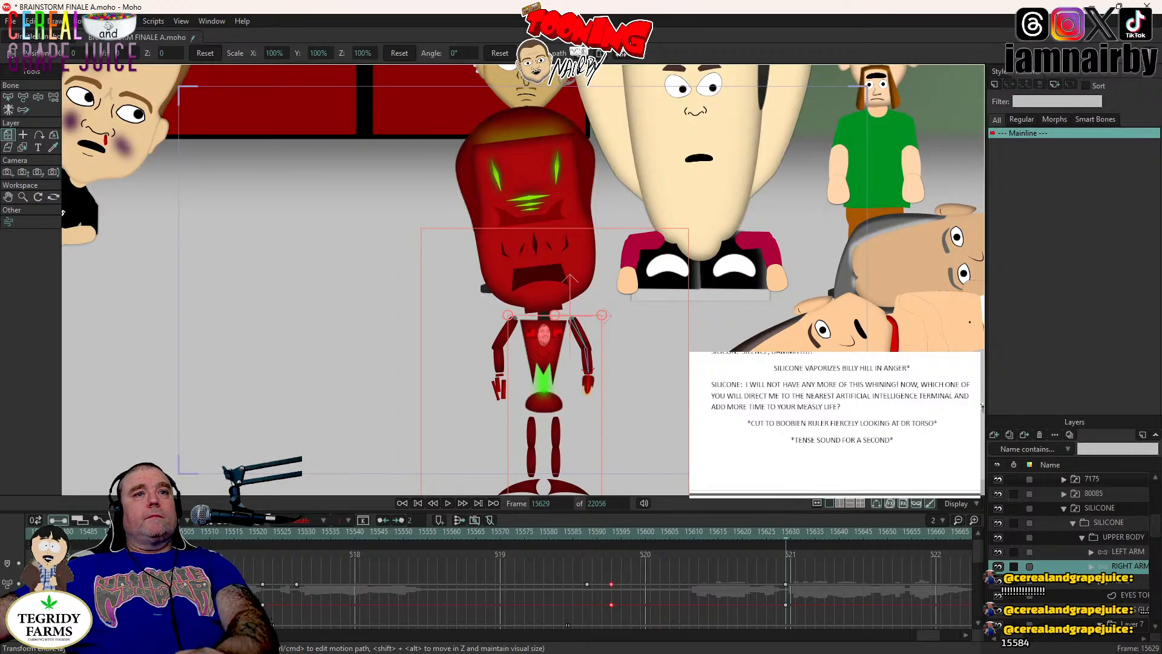
- At frame 15632, rotate the robot's UPPER BODY layer to about -14.1° and compare it with the pose at frame 15629
click(1124, 580)
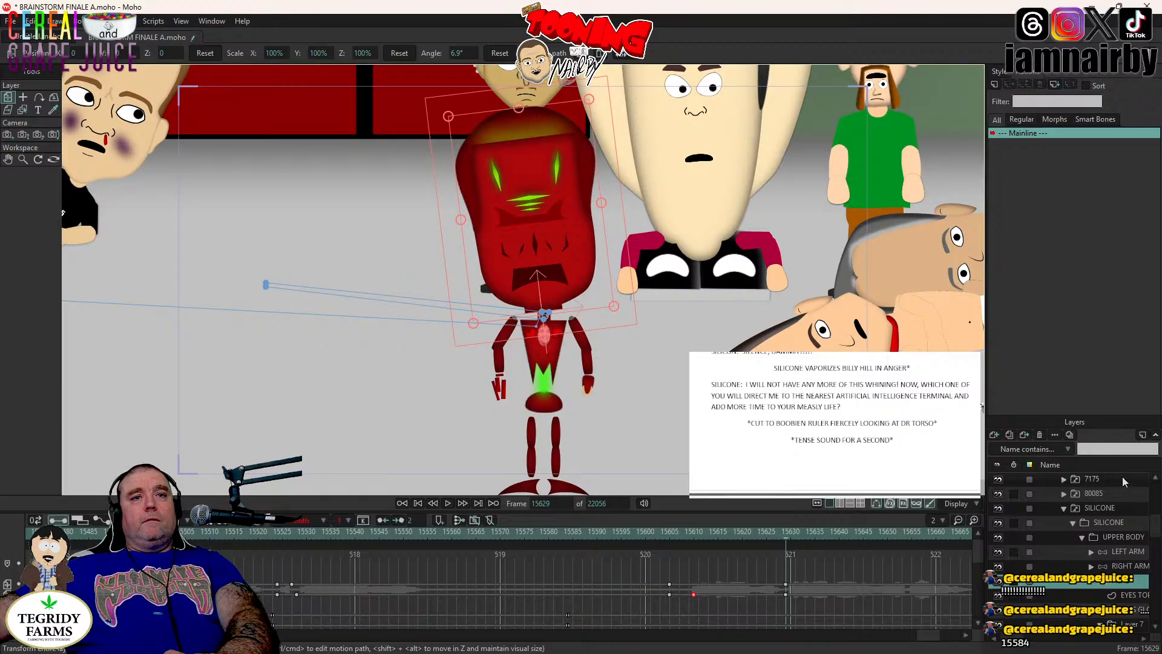
key(Right)
key(Right)
key(Right)
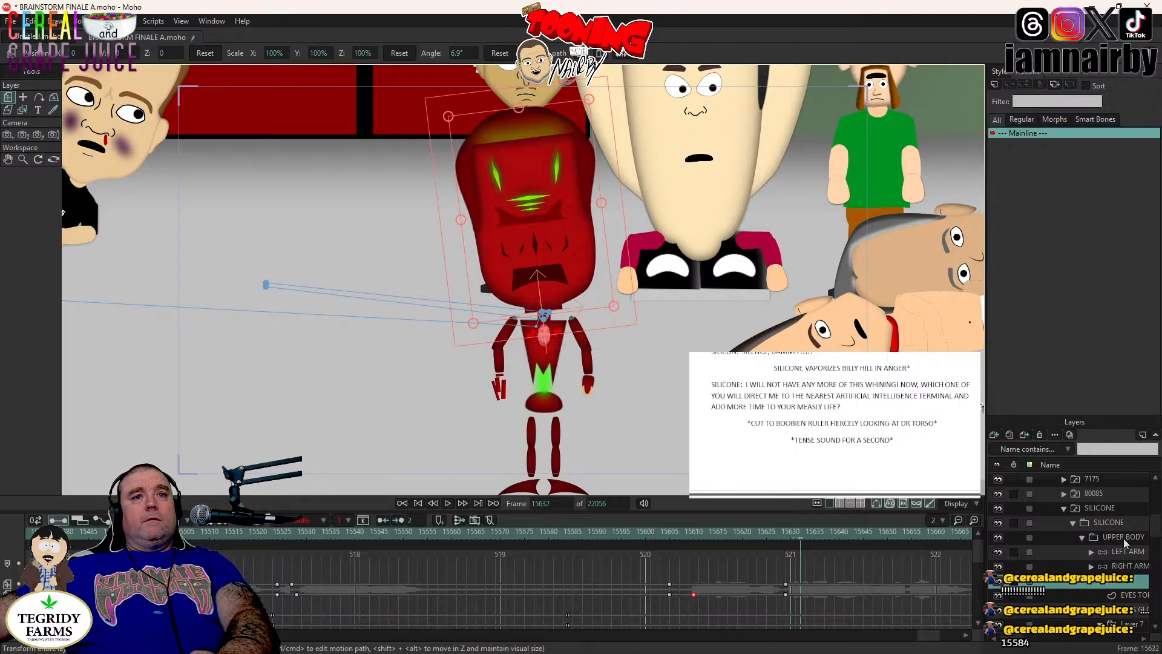
click(1123, 538)
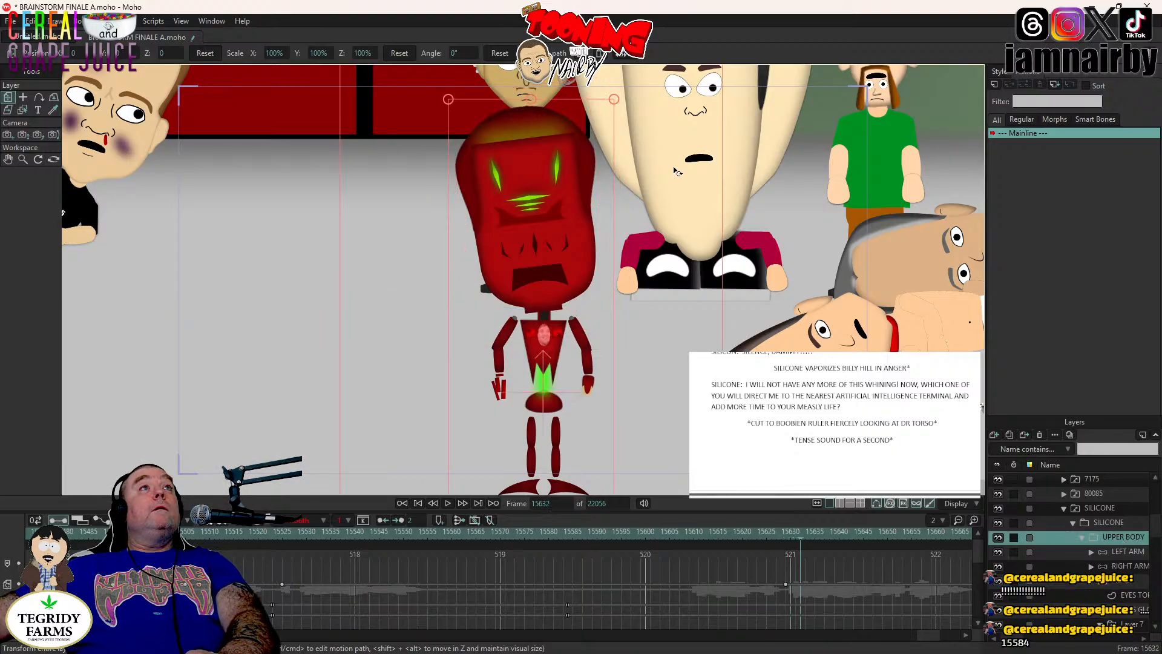
drag(675, 171, 720, 218)
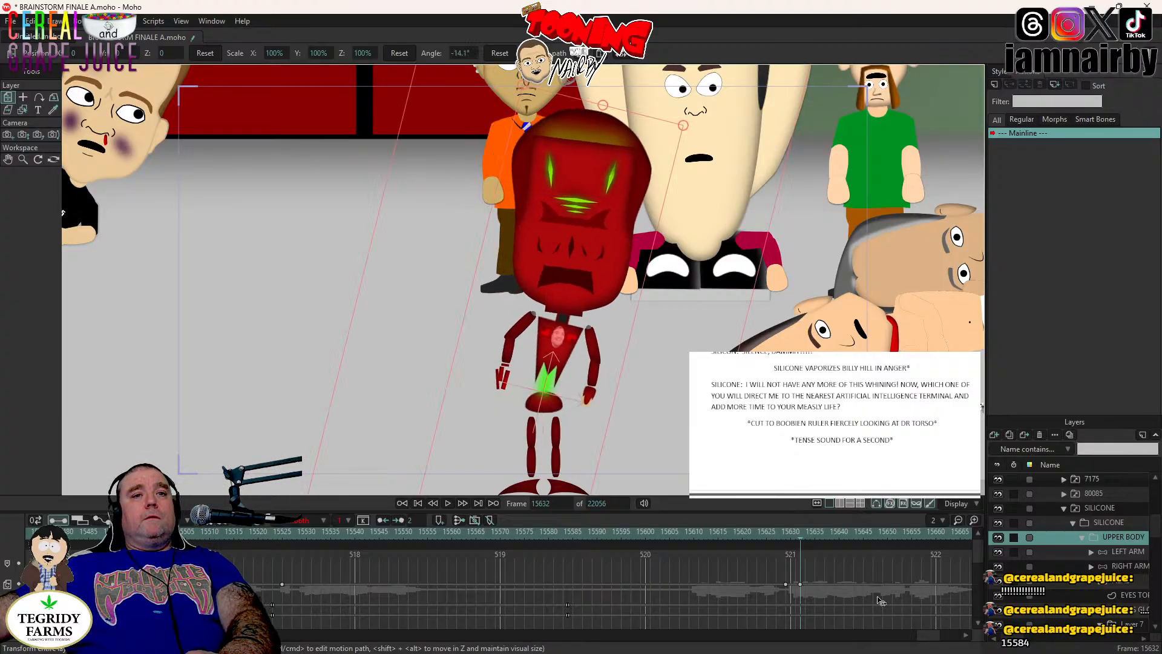
click(785, 541)
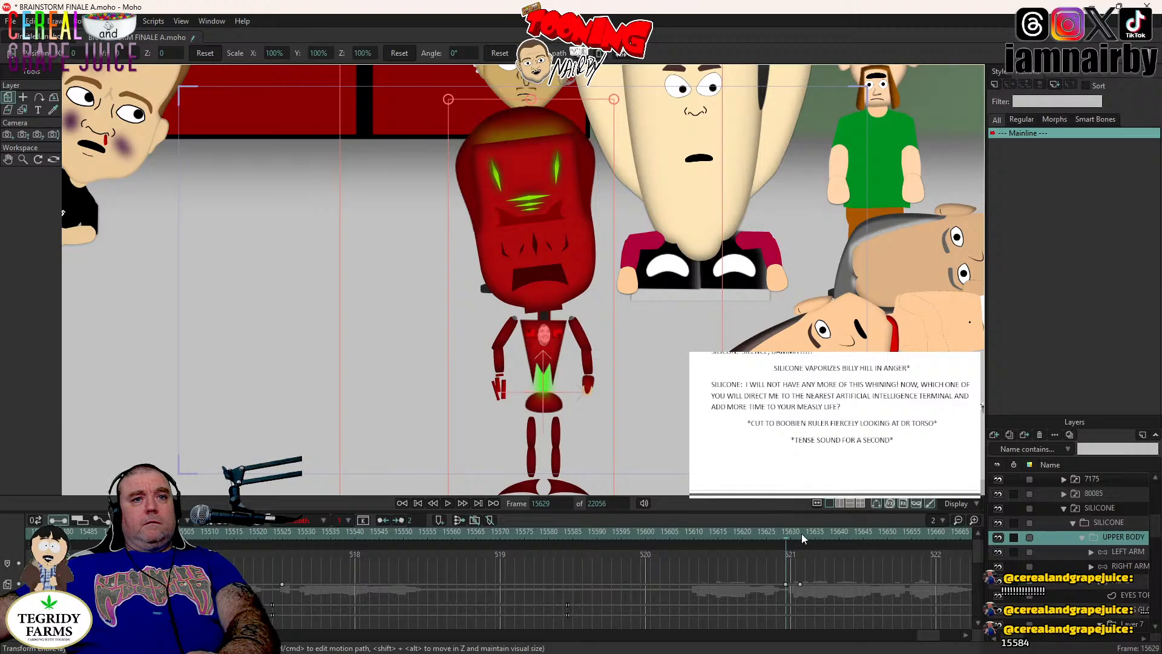
click(811, 532)
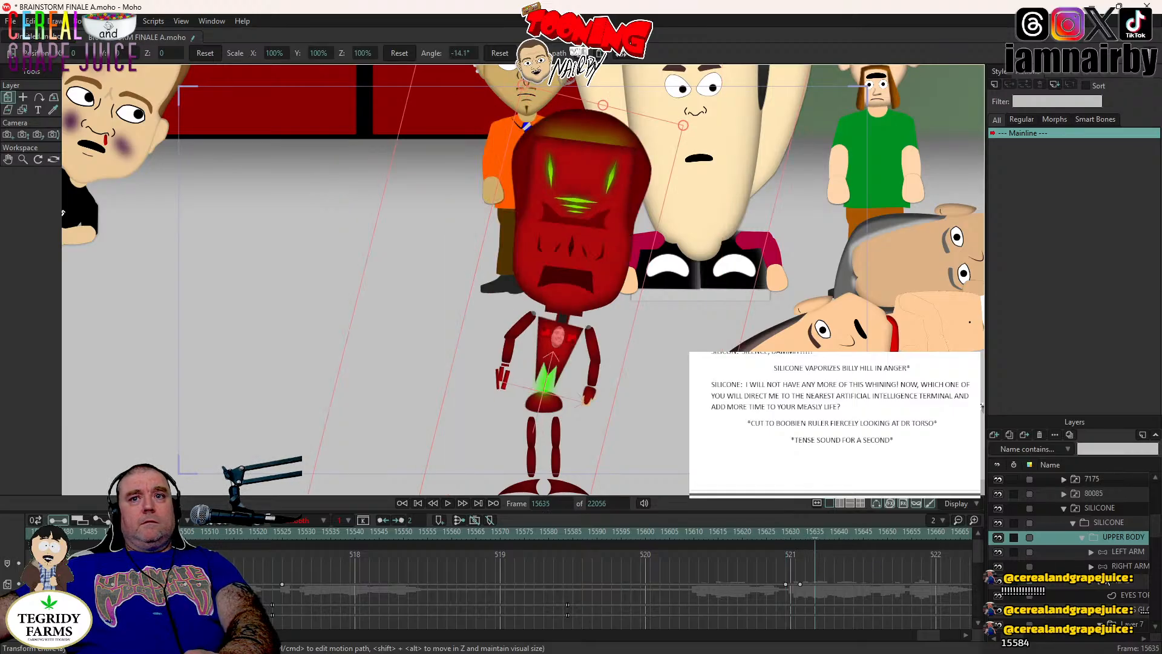
- Rotate the HEAD layer to about 16.8° against the body lean, shift it slightly right and down, and place its keyframe at frame 15632
click(1077, 579)
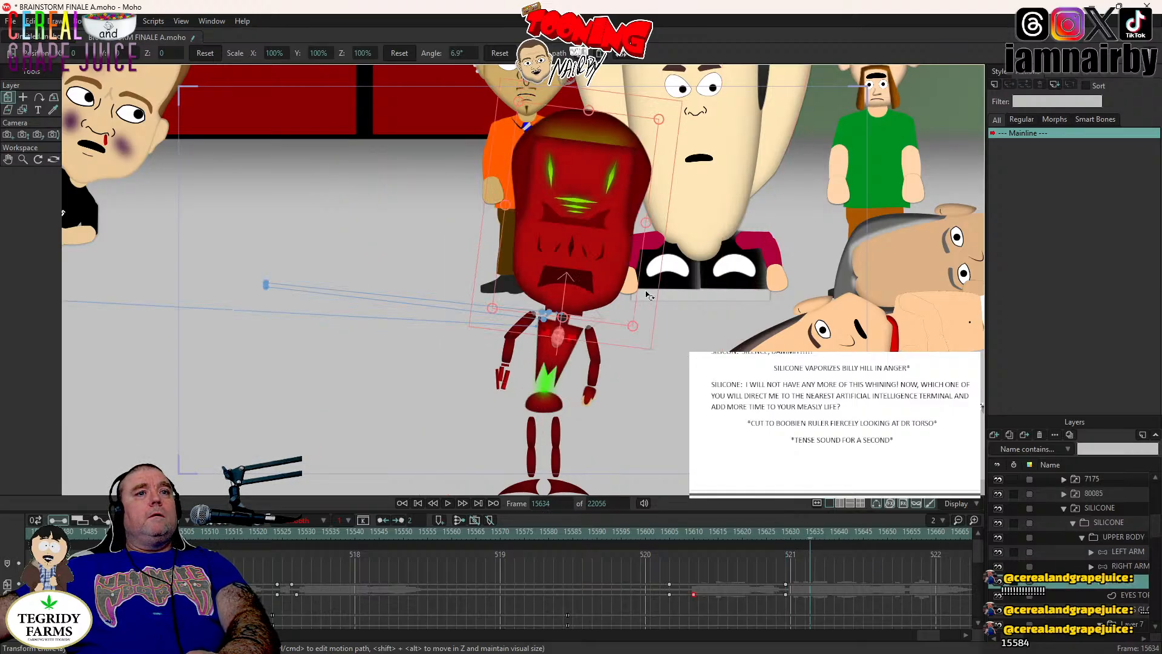
drag(646, 293, 612, 289)
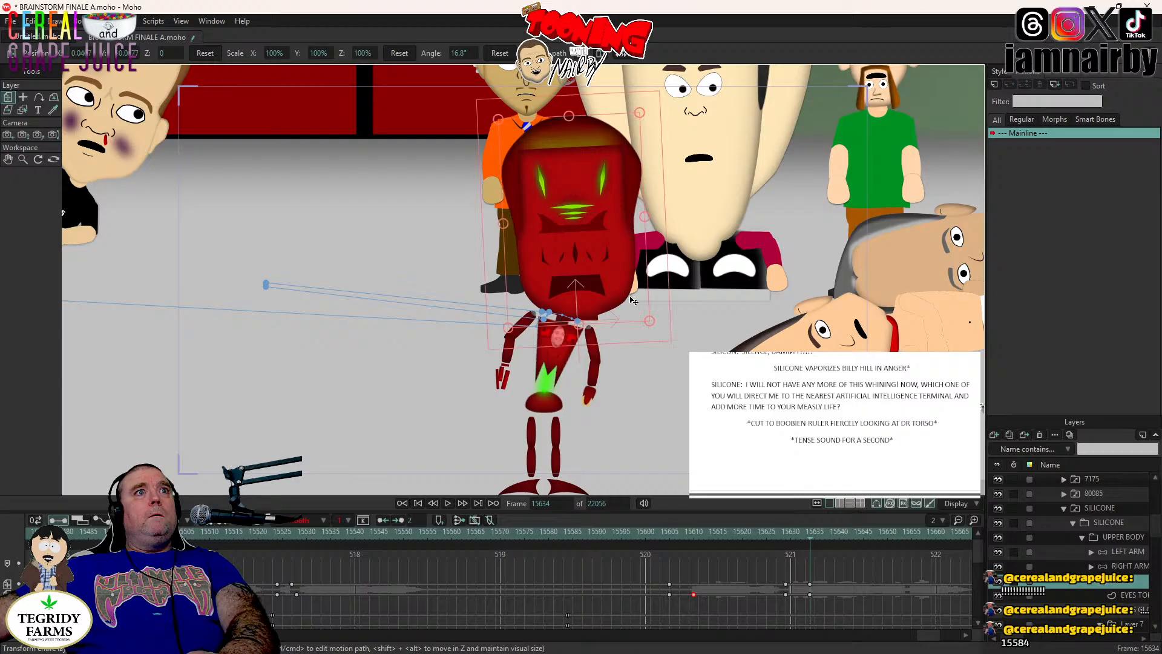
click(800, 585)
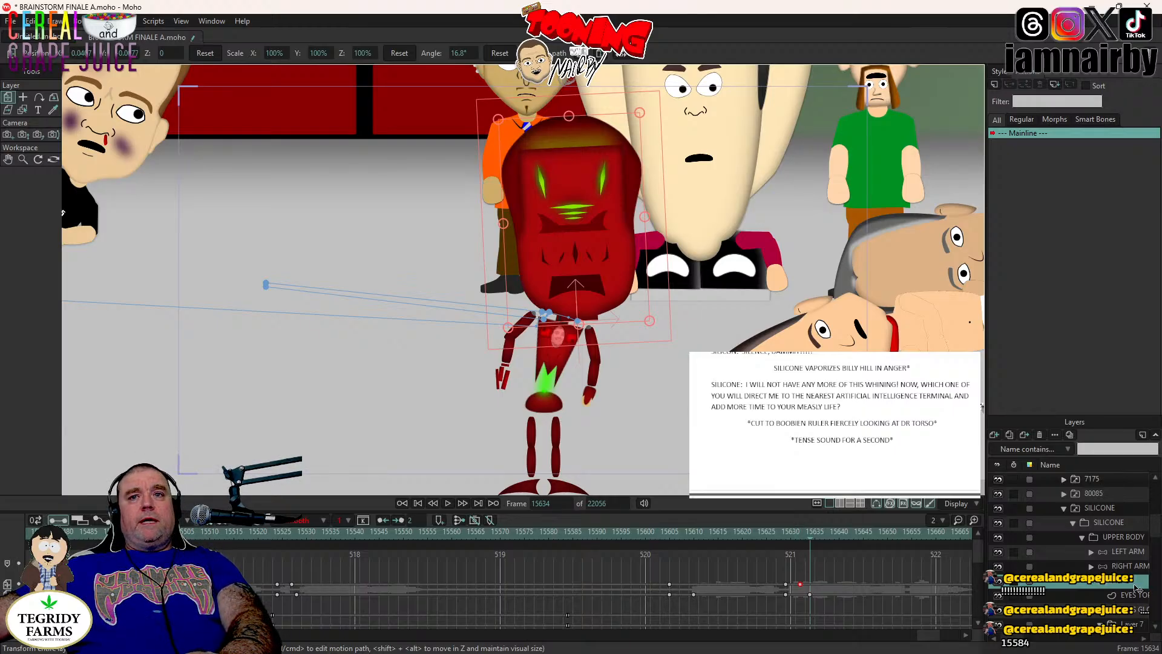
- At frame 15635, pose the RIGHT ARM bones so the elbow bends and the hand is raised beside the robot's head
click(1129, 567)
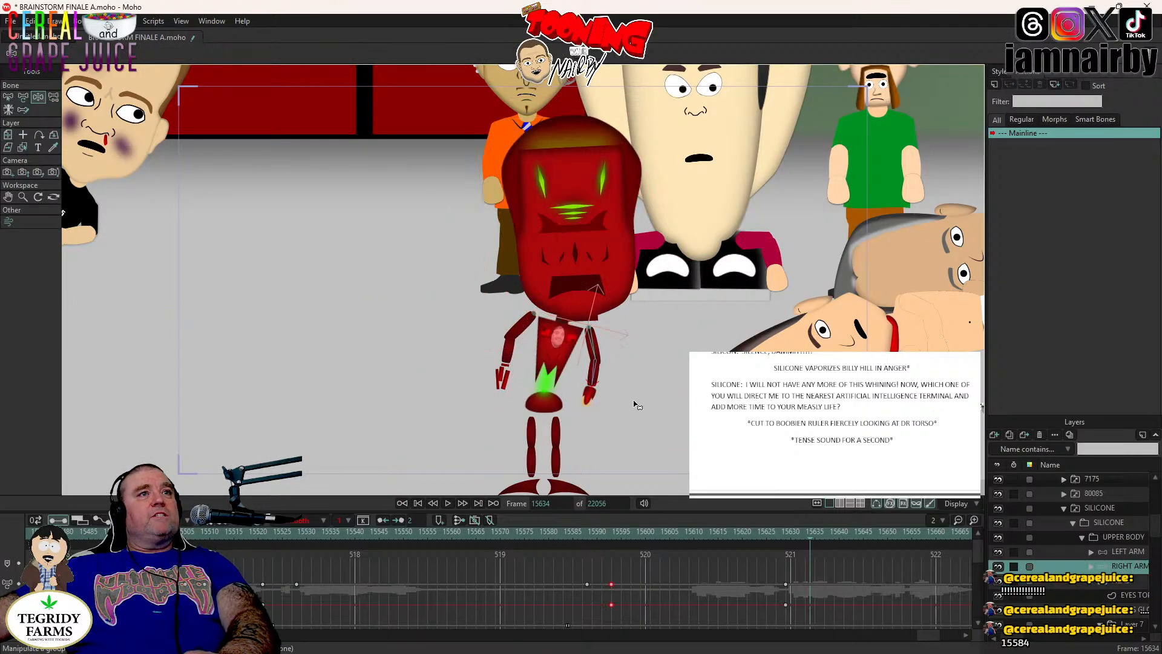
key(ctrl+Right)
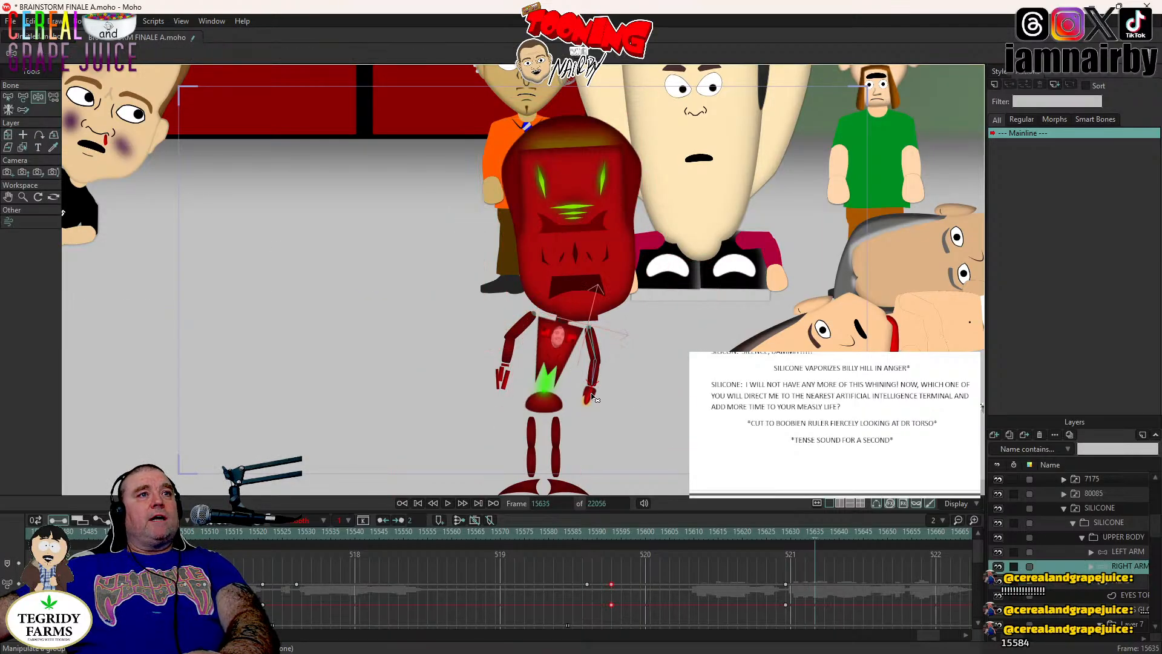
drag(601, 384, 673, 343)
drag(636, 304, 630, 309)
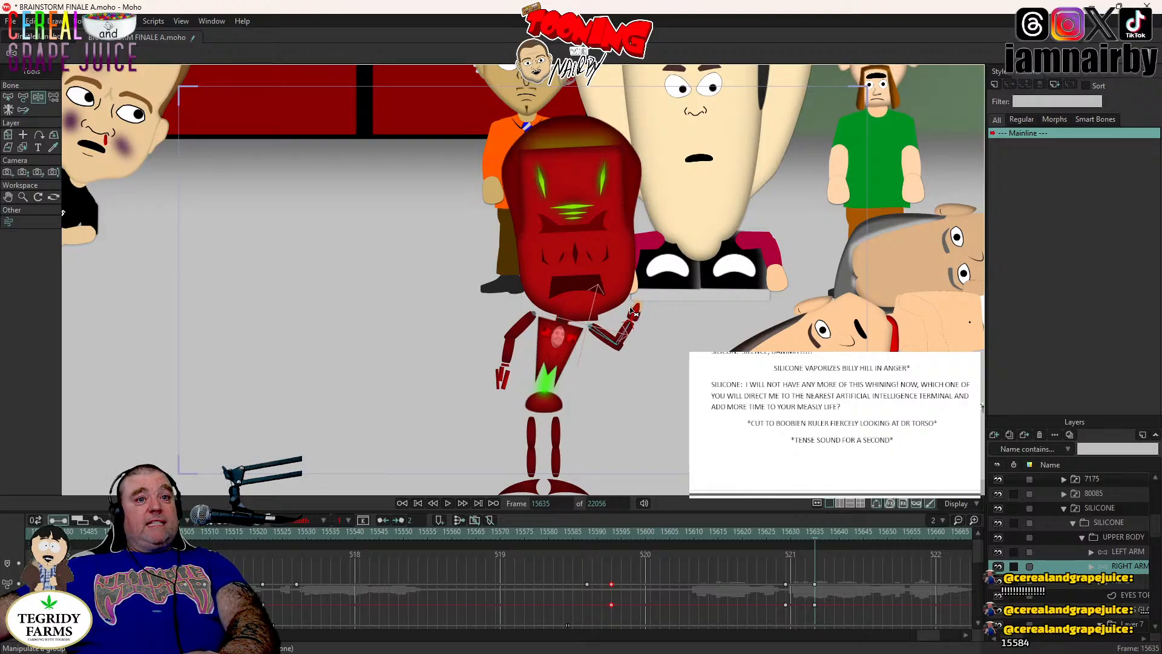
- Make the PHOTON BEAM layer inside the robot's RIGHT ARM visible from frame 15635
scroll(1123, 616, down, 2)
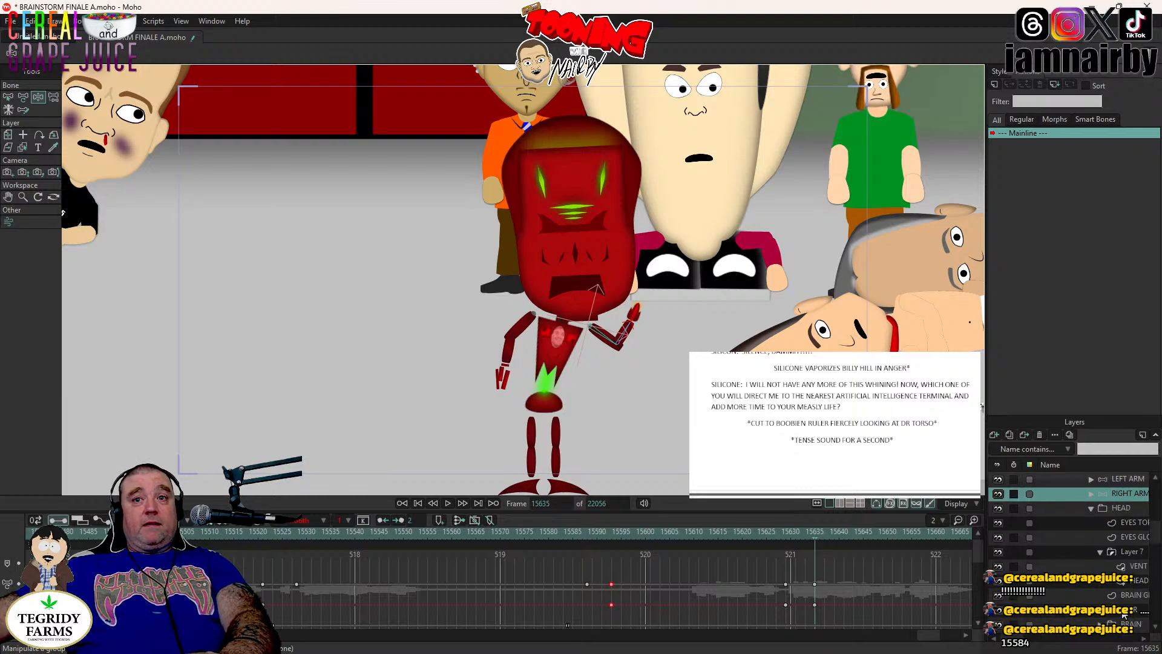
scroll(1108, 565, up, 1)
click(1091, 539)
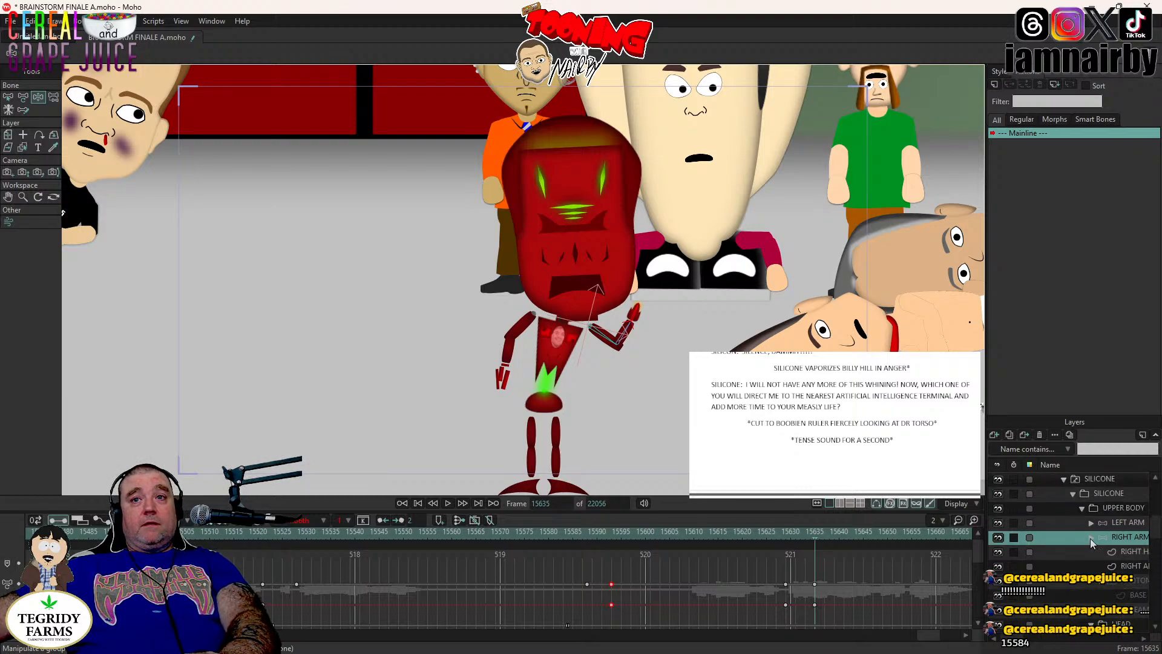
double_click(1136, 580)
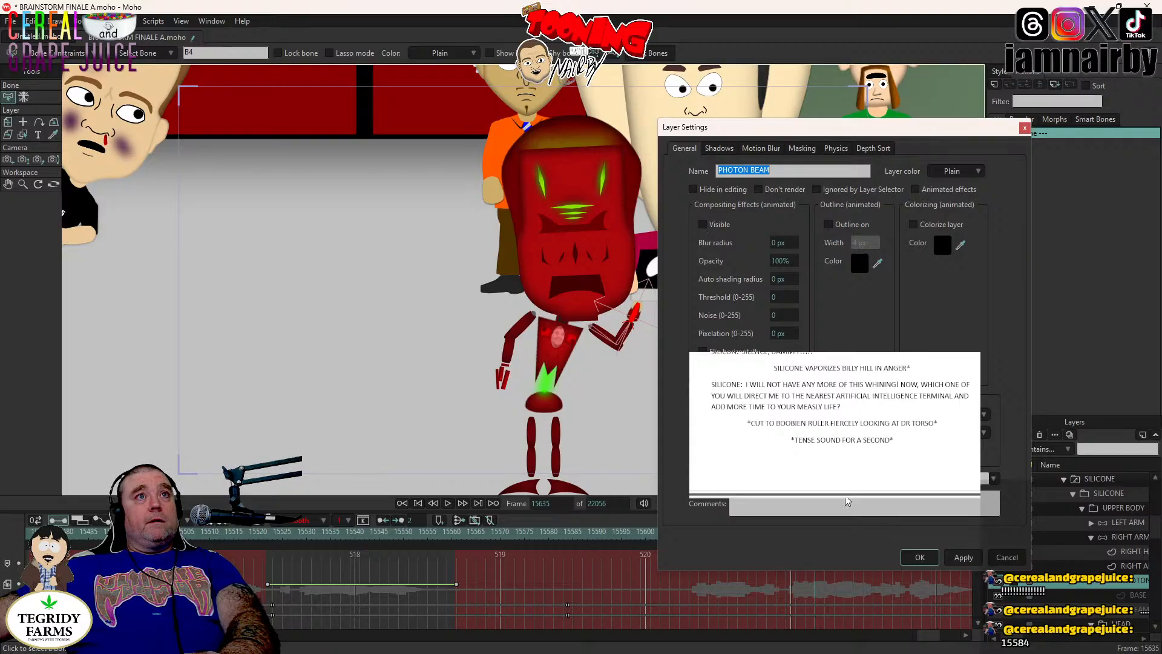
click(703, 223)
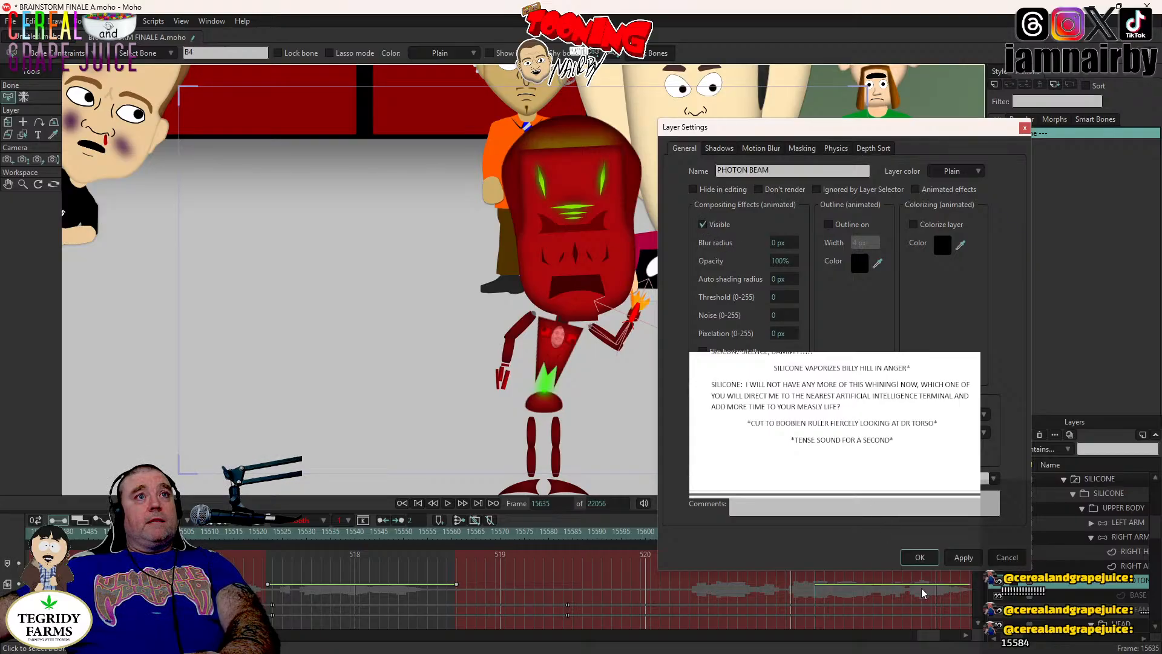
click(917, 557)
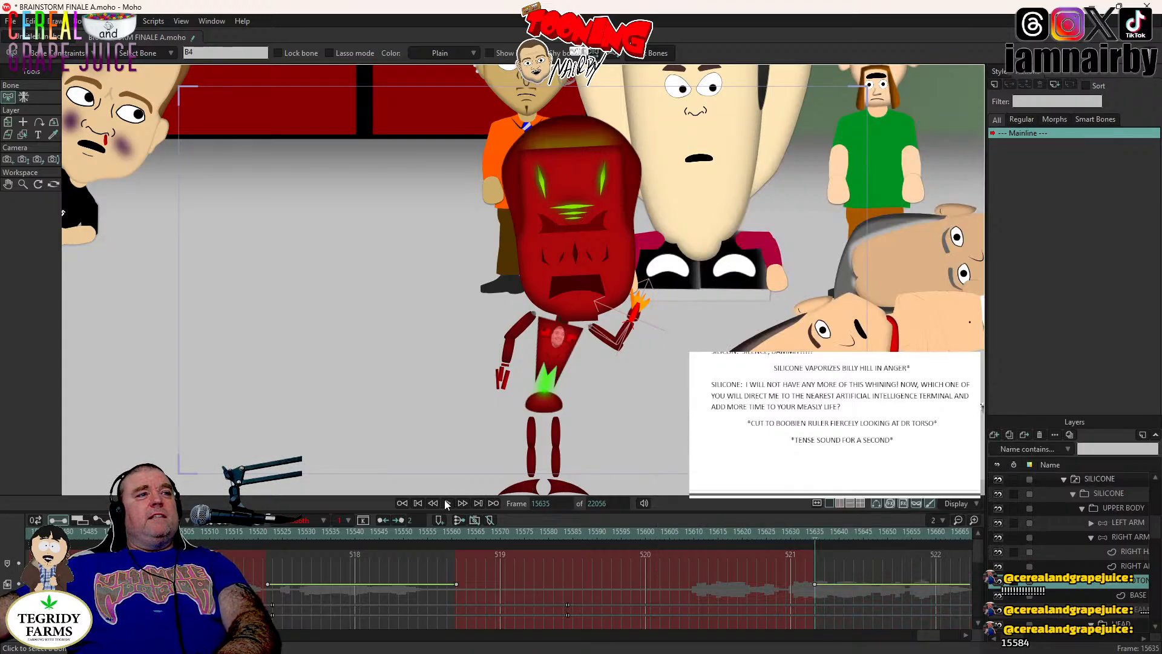
- Play the shot from frame 15635 and examine the flame on the robot's raised hand up close
key(space)
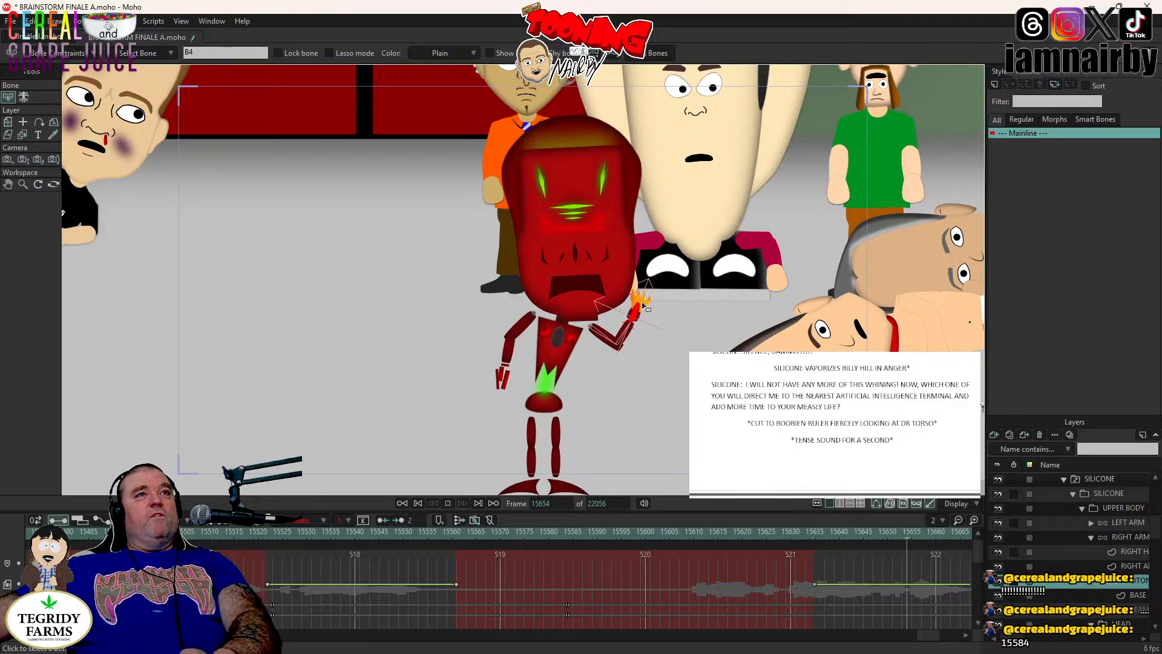
key(space)
scroll(644, 305, up, 8)
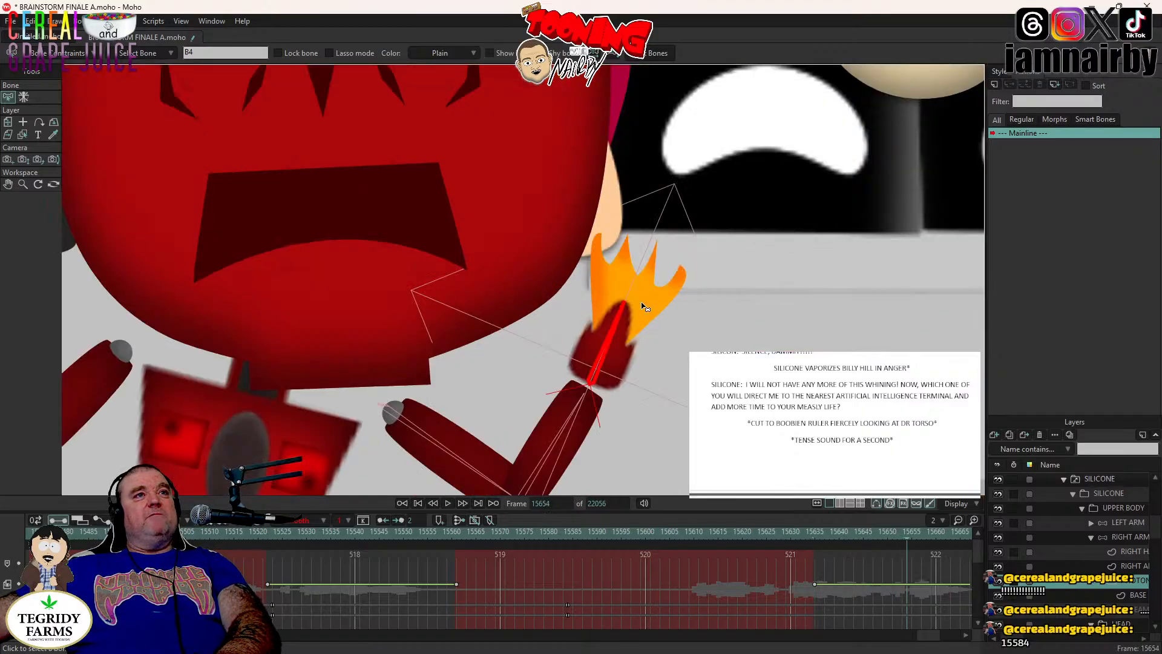
drag(907, 534, 809, 545)
click(814, 534)
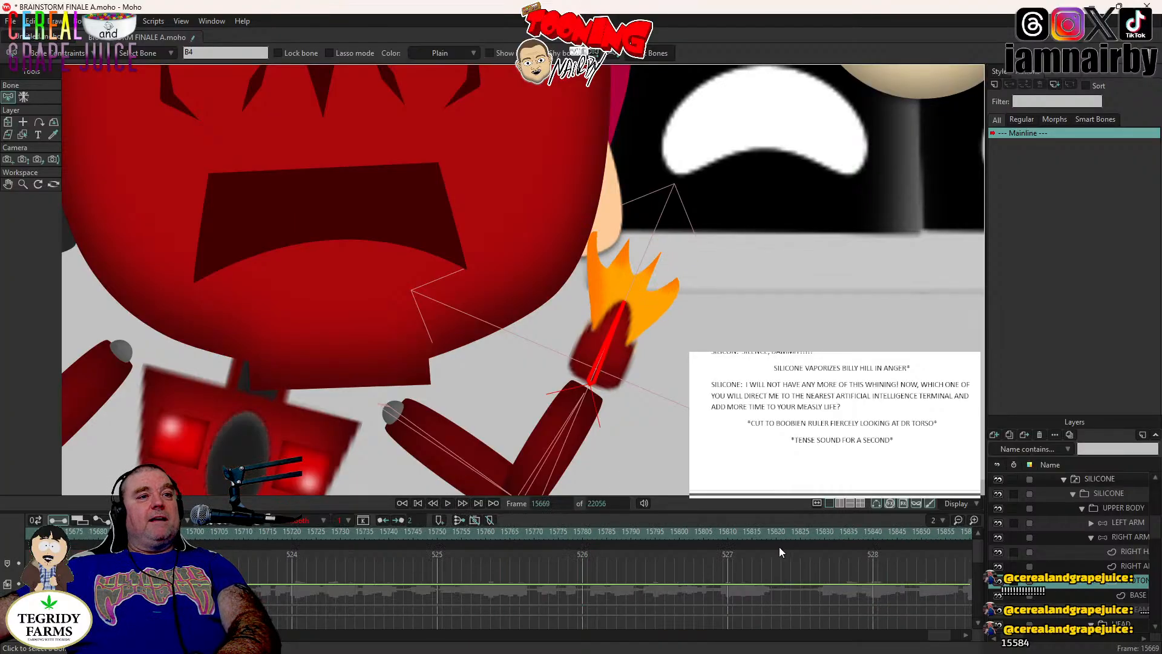
drag(939, 634, 930, 636)
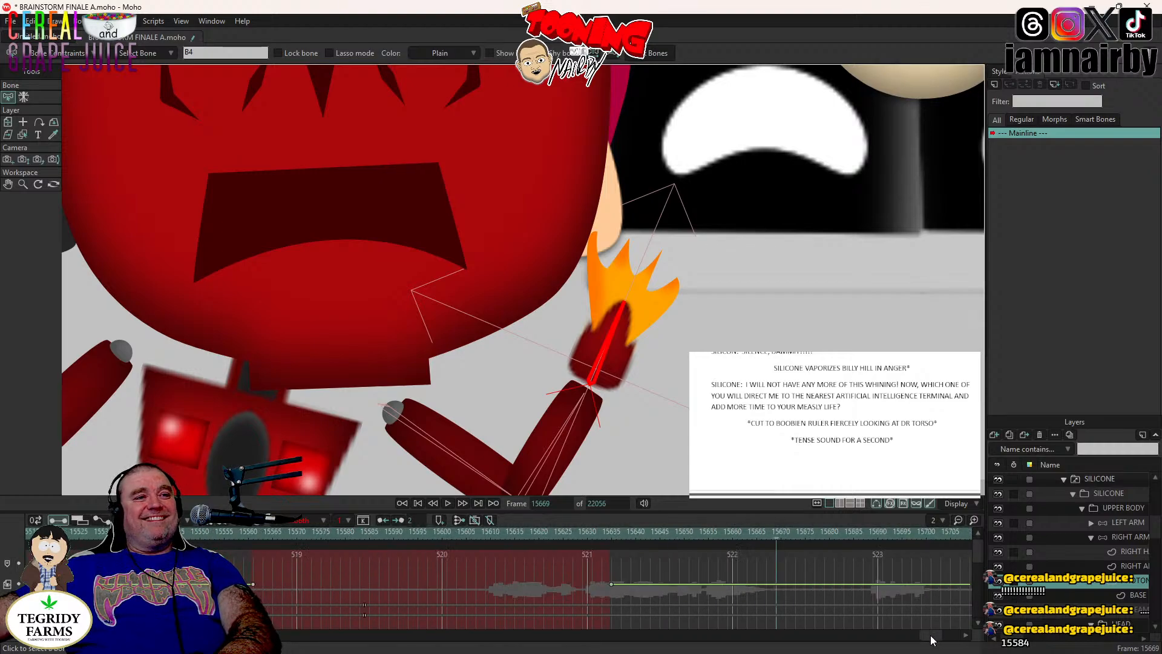
click(612, 532)
scroll(682, 350, down, 8)
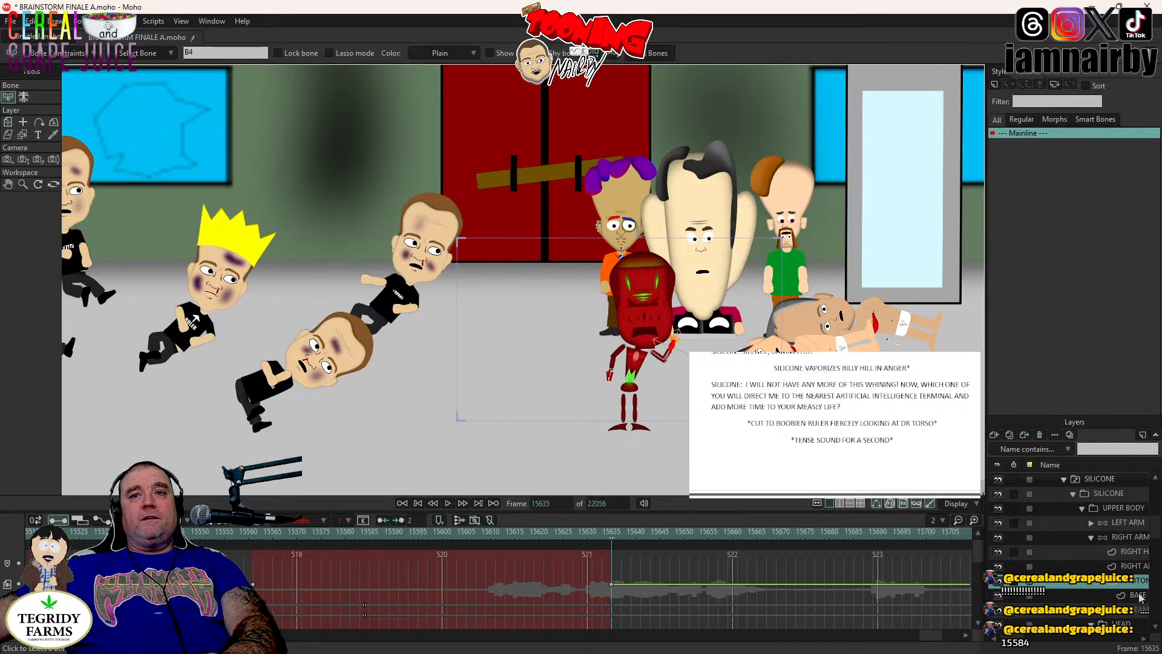
- With the HEAD layer selected, play the dialogue from frames 15608 and 15620, stopping at frame 15671
click(1122, 622)
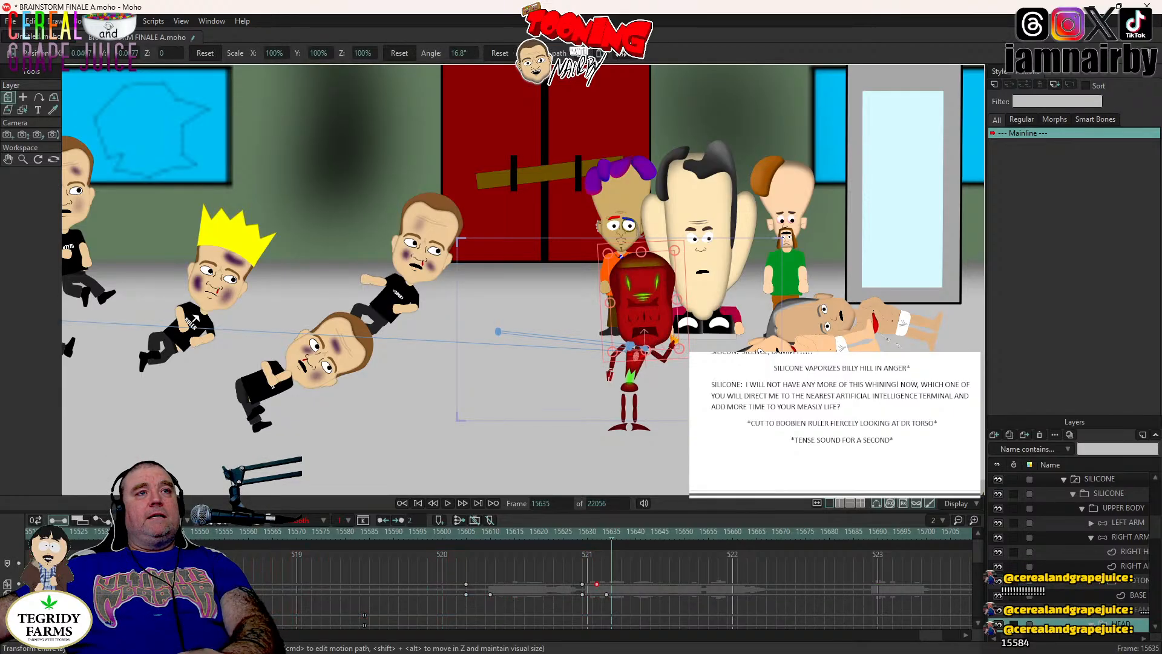
click(481, 540)
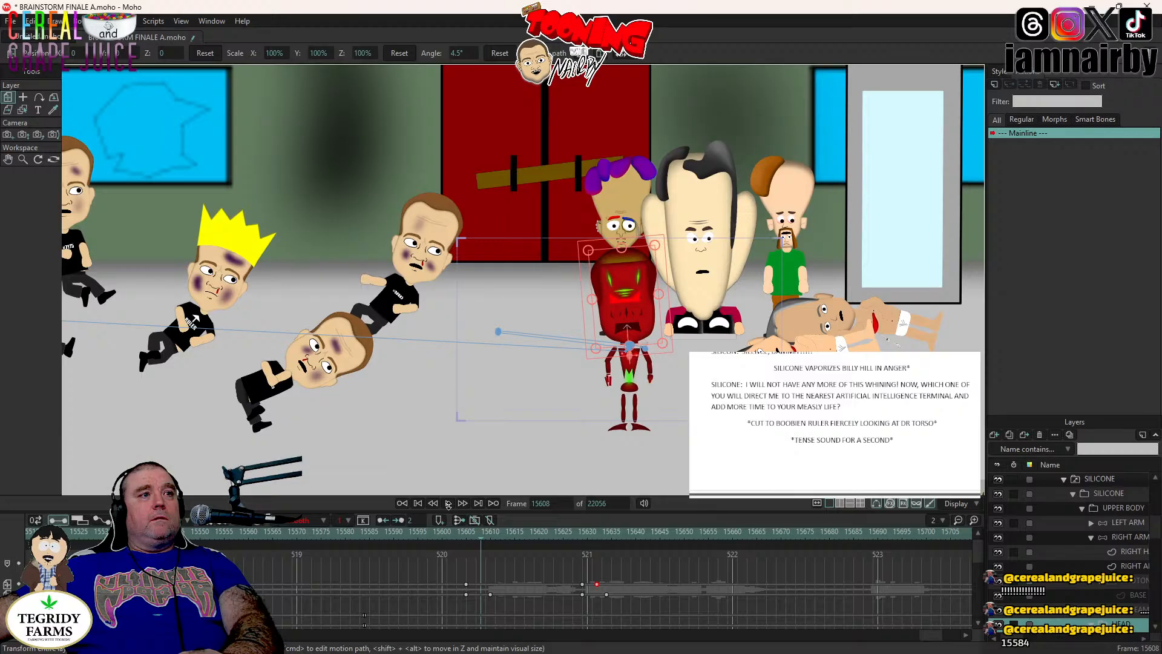
click(448, 503)
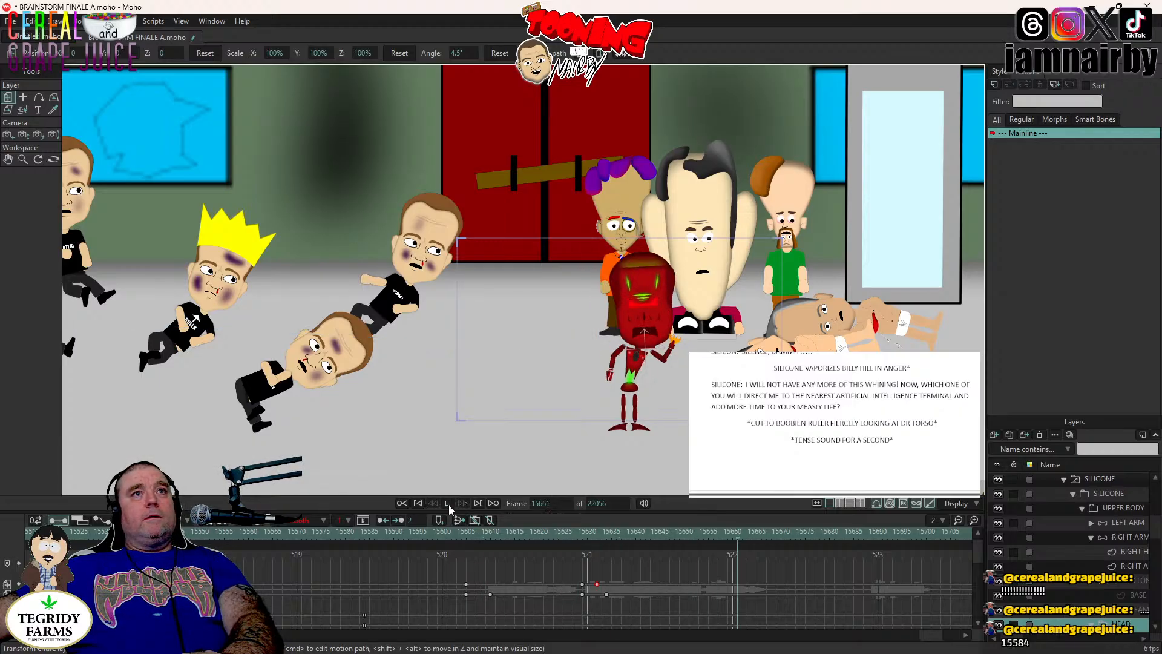
click(448, 503)
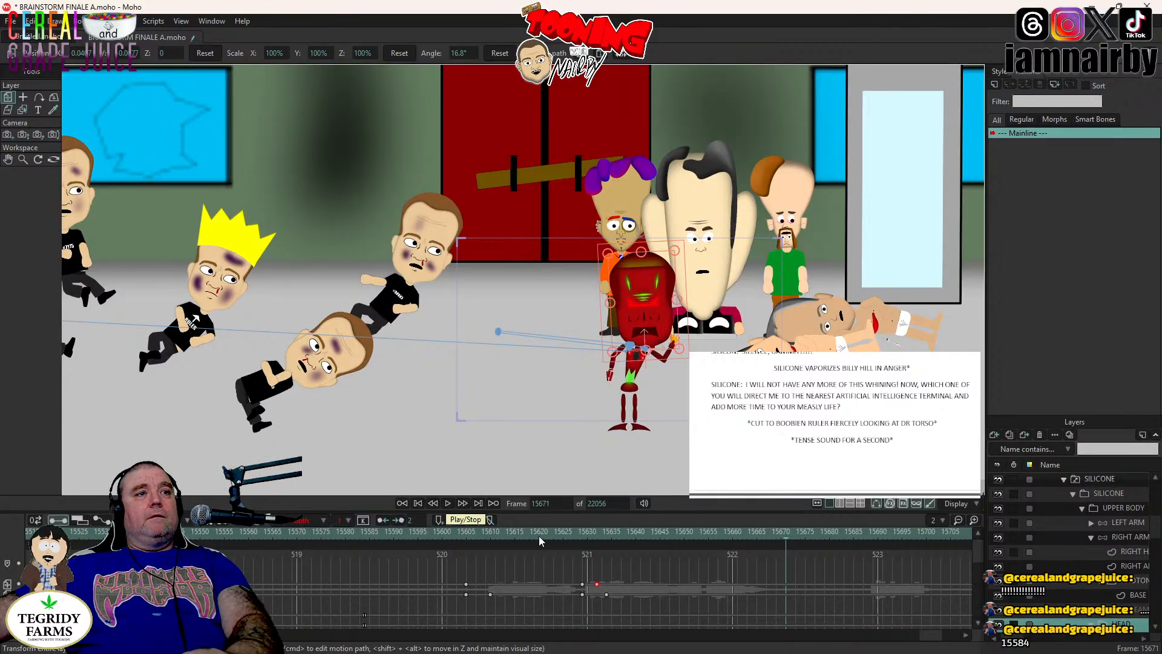
click(538, 532)
click(447, 504)
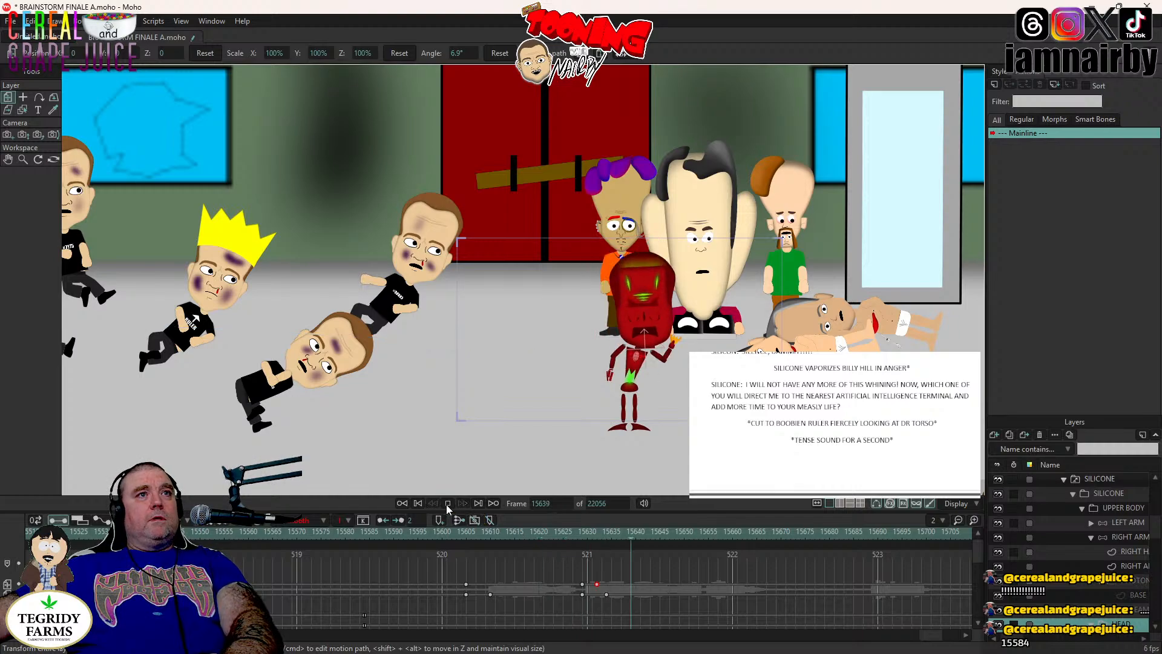
click(447, 505)
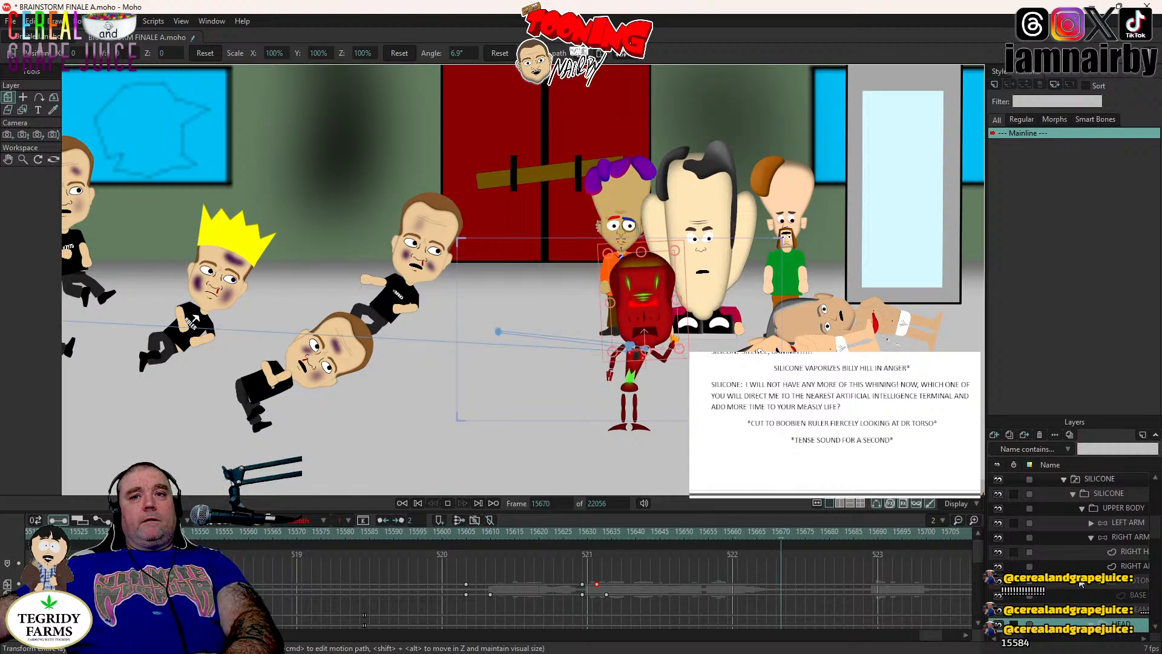
- Repeat the HEAD and UPPER BODY layers' frame 15632 pose at frame 15671, saving the project between the two layers
scroll(1133, 599, down, 2)
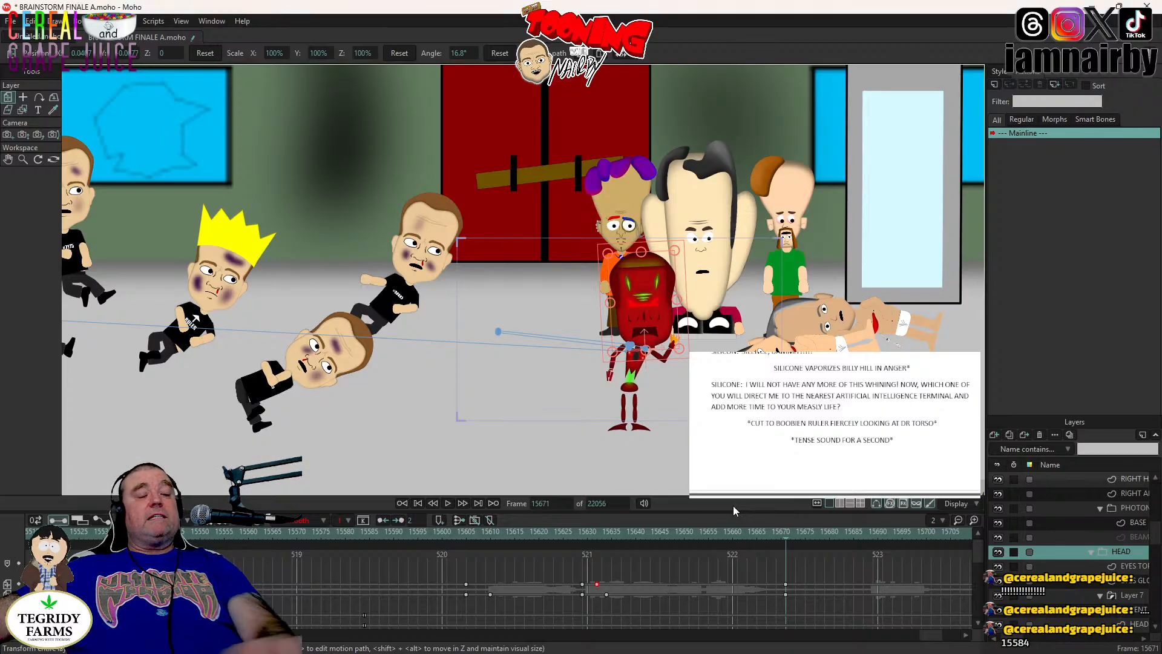
key(ctrl+s)
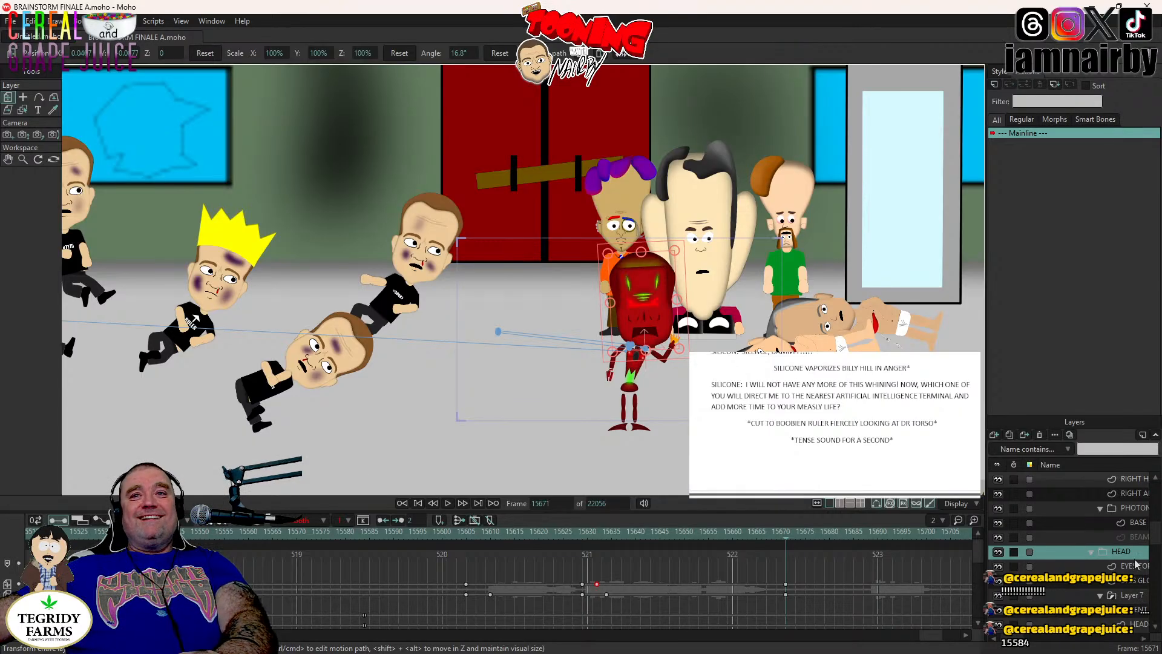
scroll(1128, 534, up, 1)
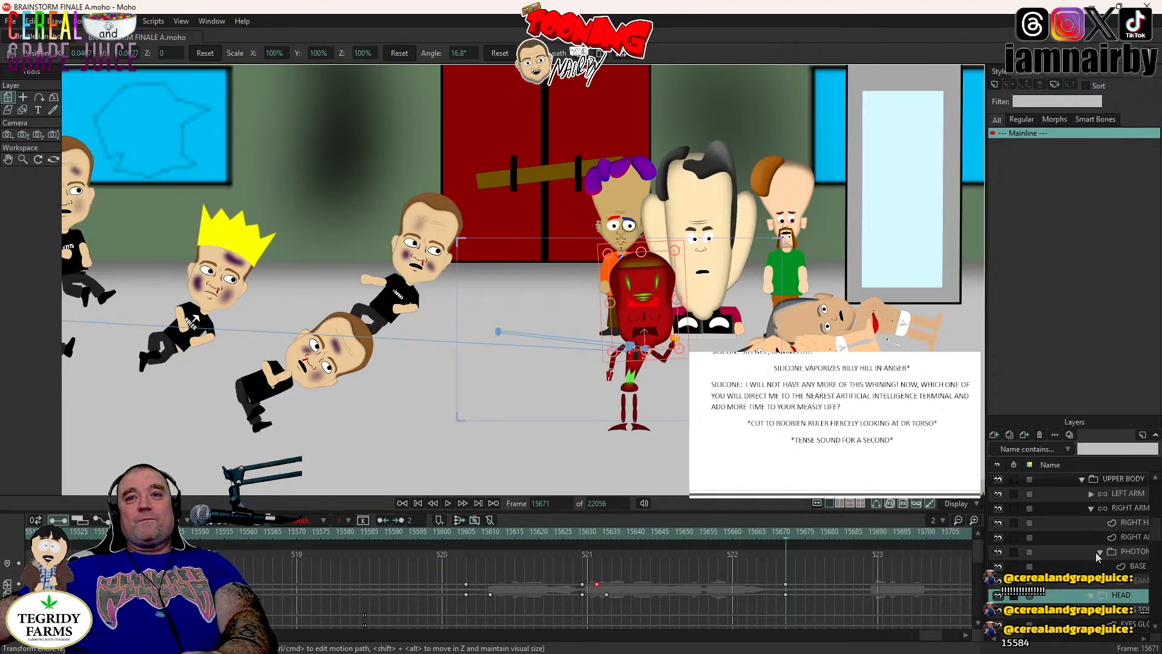
click(1127, 479)
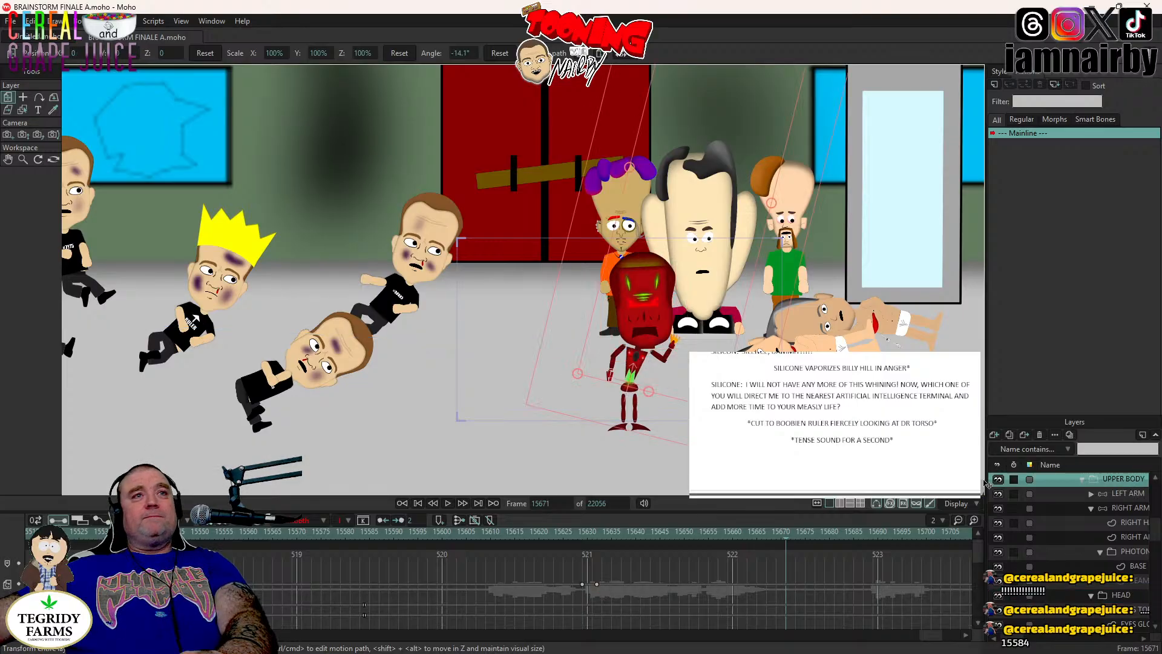
click(597, 584)
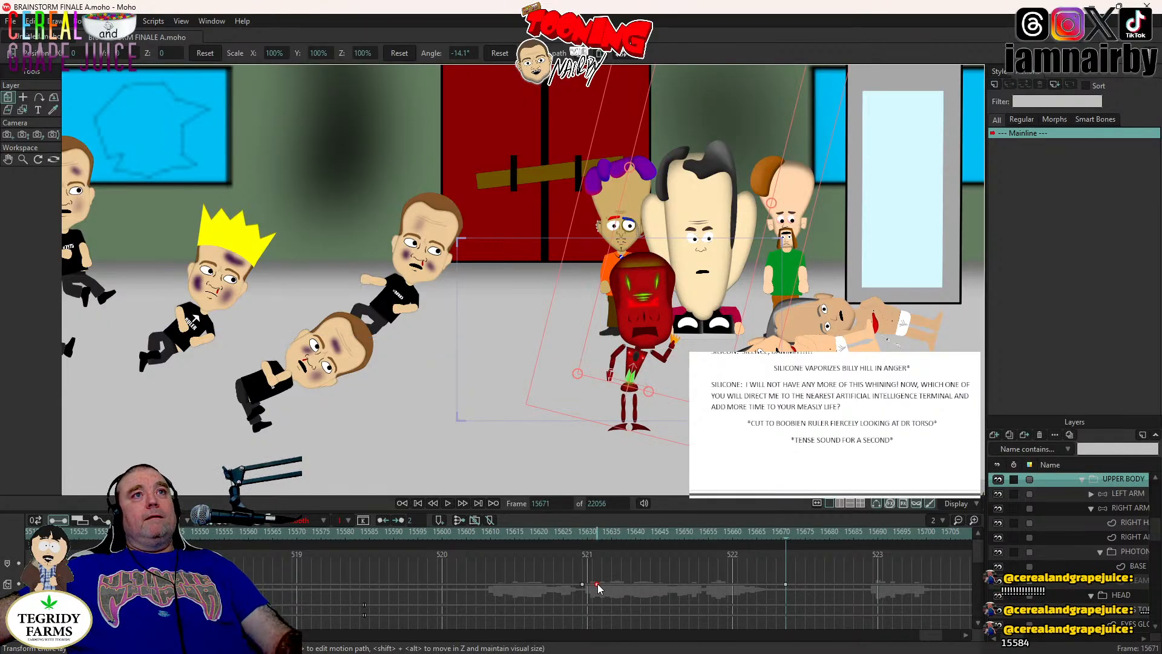
key(ctrl+v)
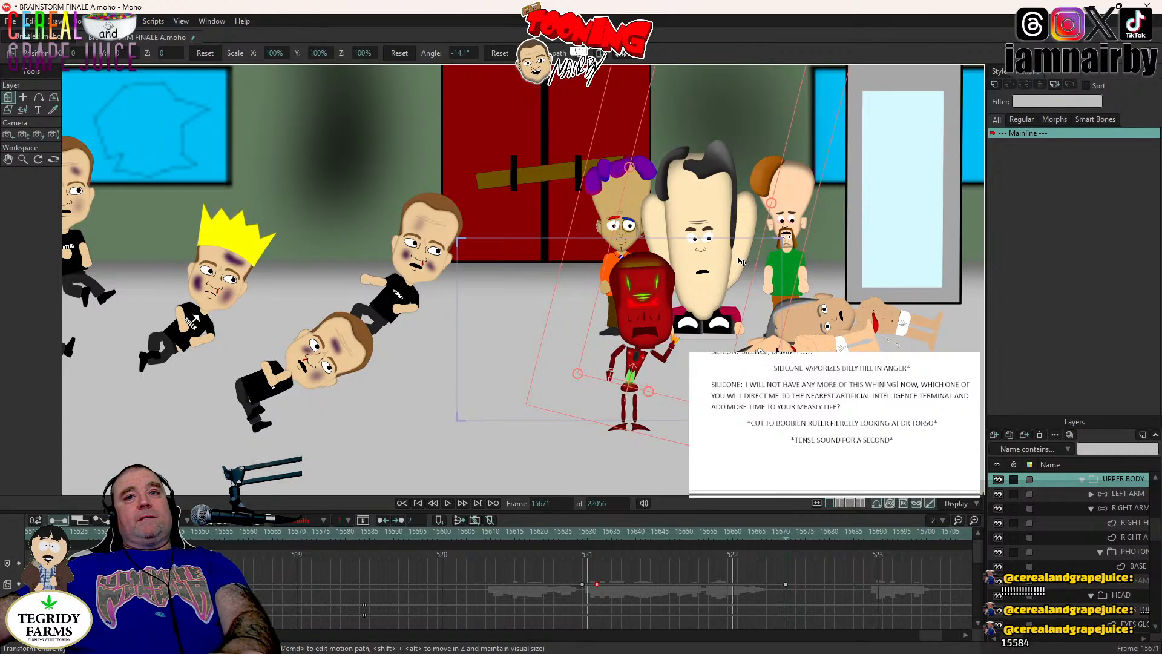
- Find the beam shape in the photon beam group and select all its points with the Transform Points tool
click(1141, 582)
mouse_move(804, 240)
mouse_down()
mouse_move(698, 414)
mouse_move(723, 380)
mouse_up()
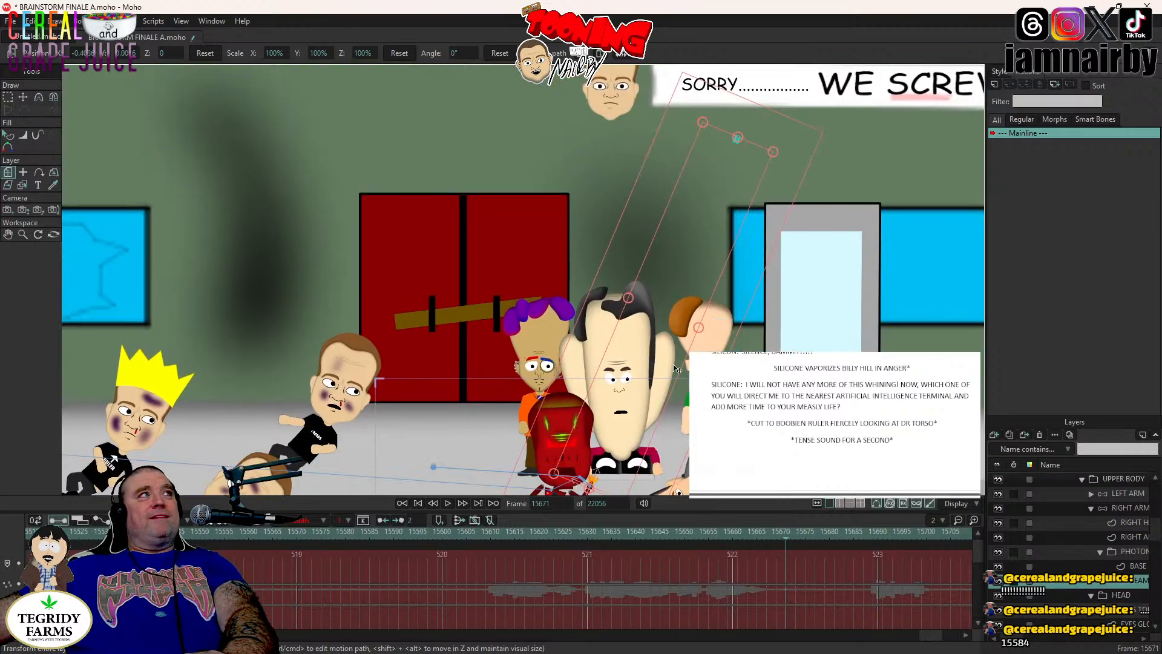
click(24, 98)
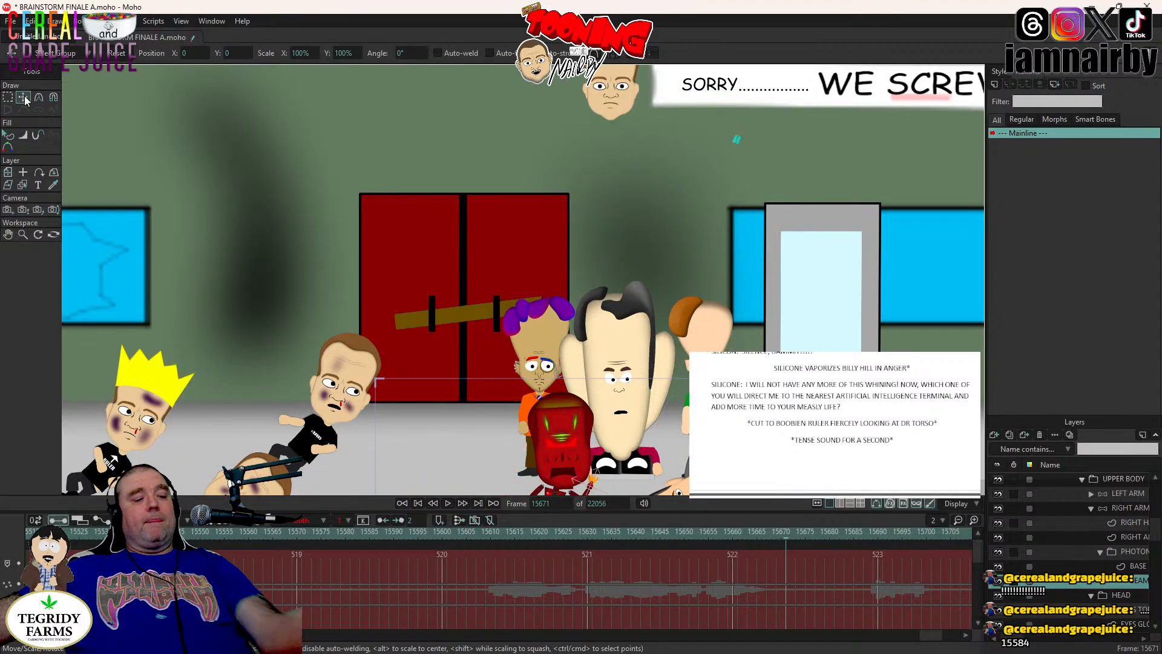
key(ctrl+a)
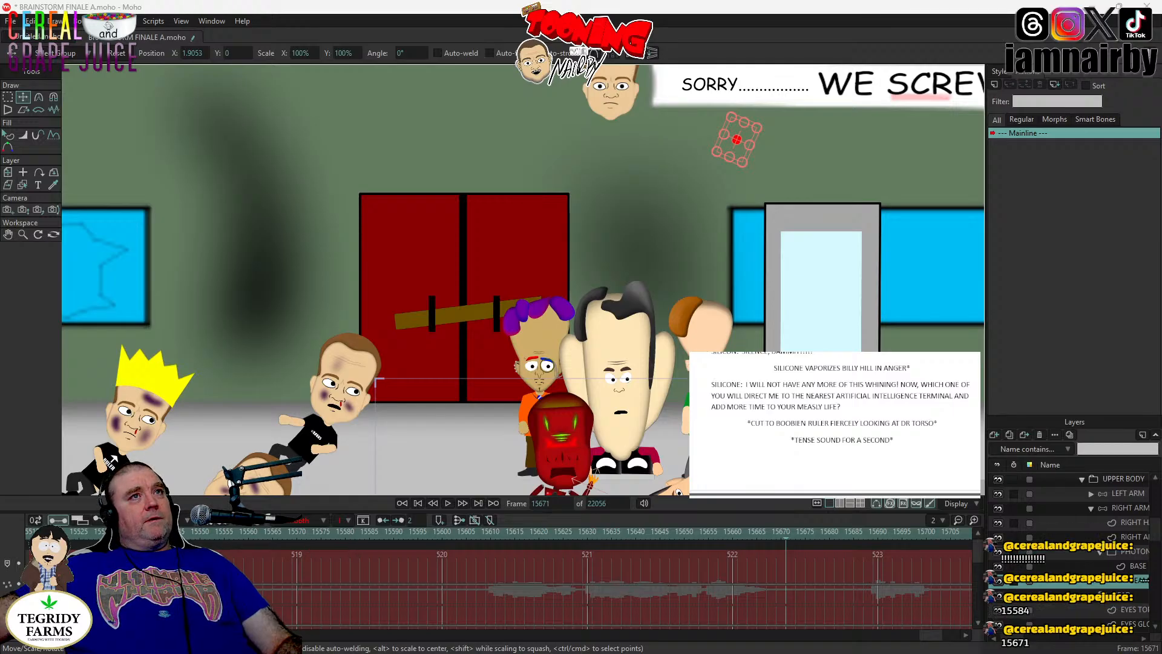
- Step back and forth through frames 15535 to 15539 to examine how the earlier beam shot leaves the robot's hand
click(146, 532)
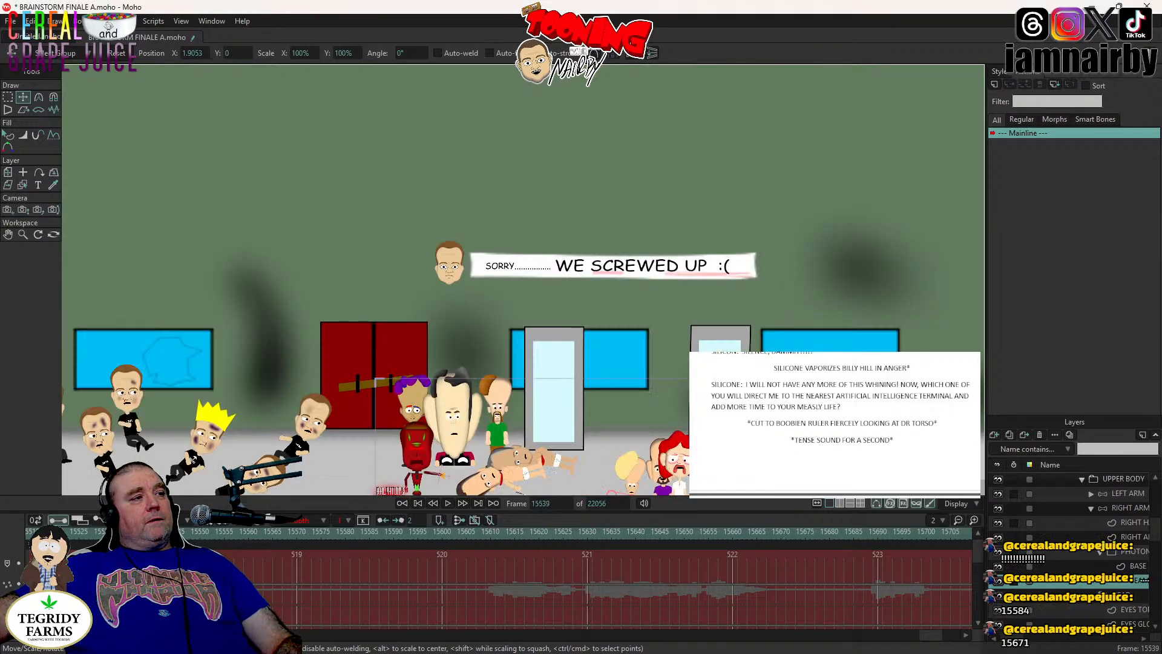
key(Left)
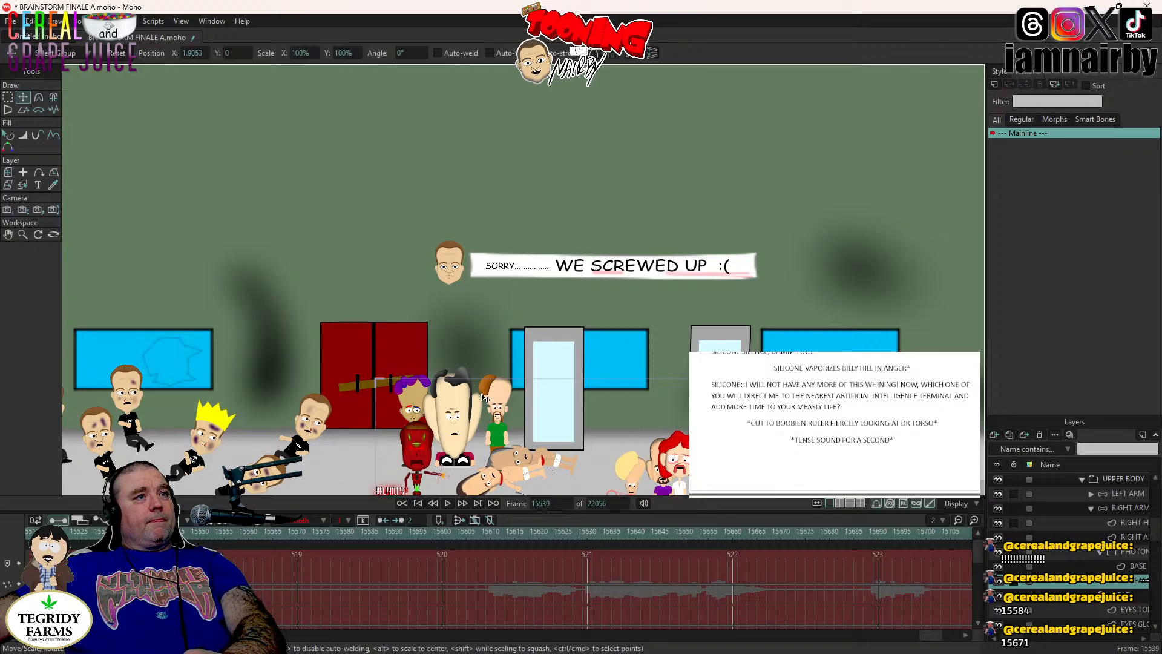
key(Right)
scroll(602, 413, up, 5)
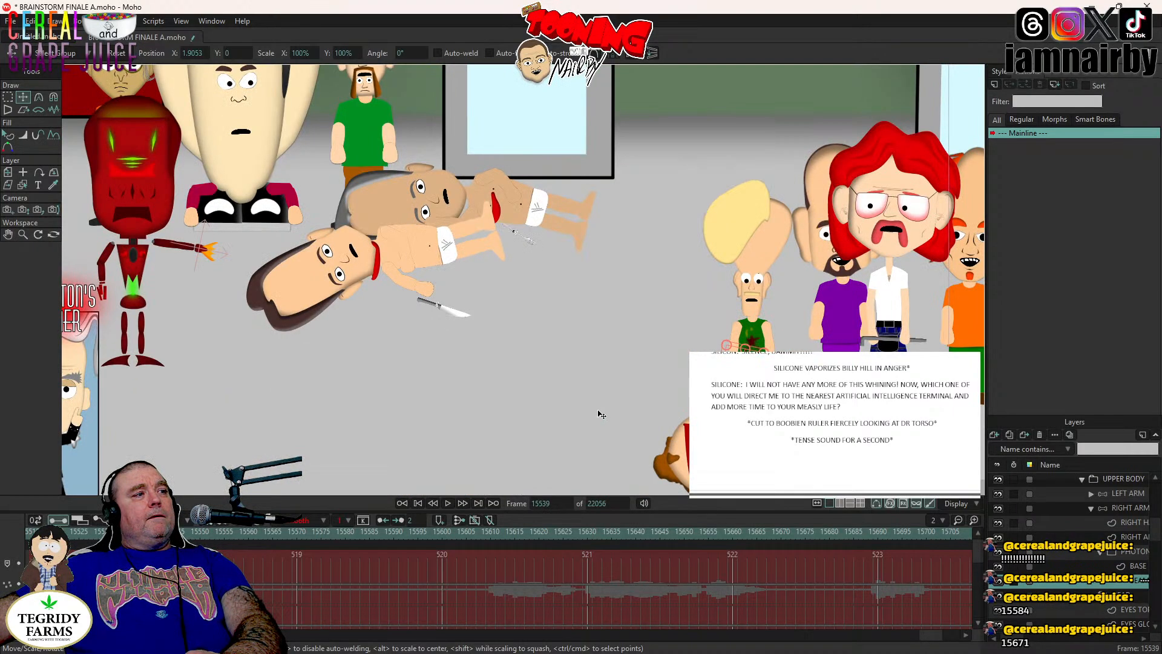
key(Left)
key(Left)
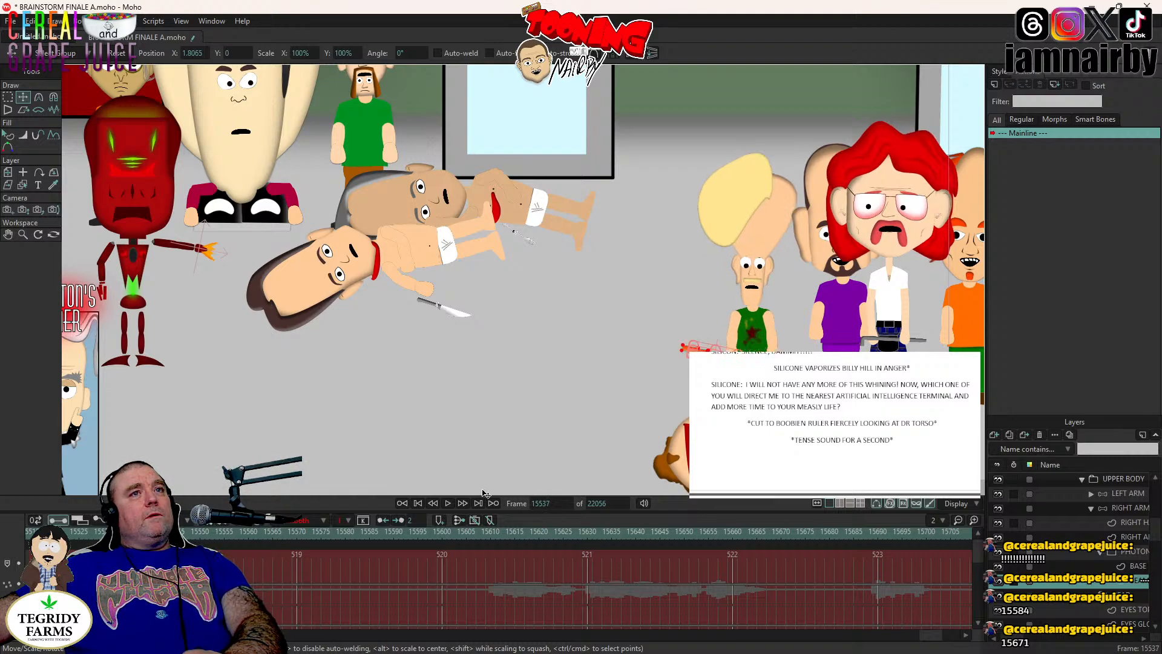
key(Left)
key(Left)
key(Left)
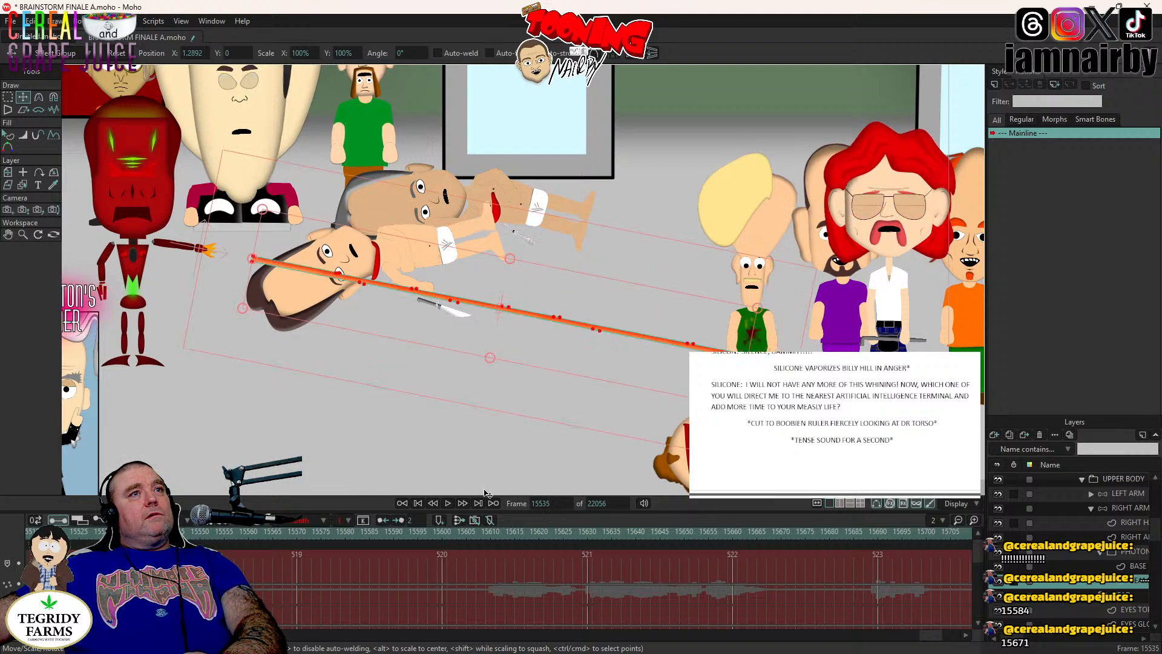
key(Right)
key(Right)
key(Right)
key(Right)
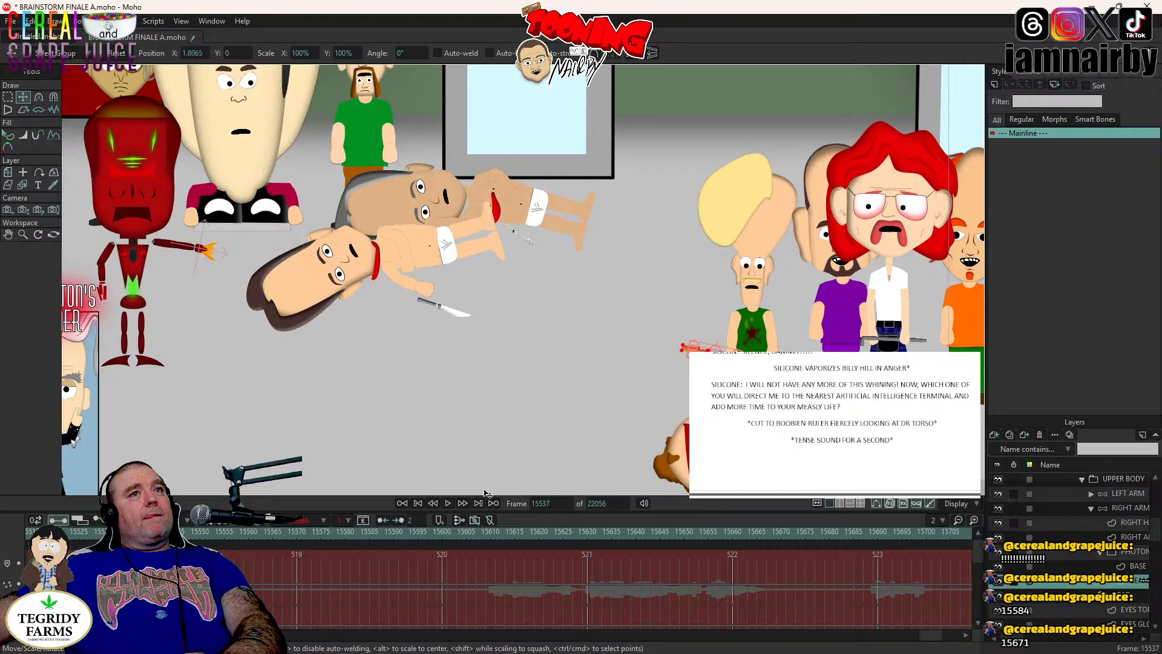
key(Right)
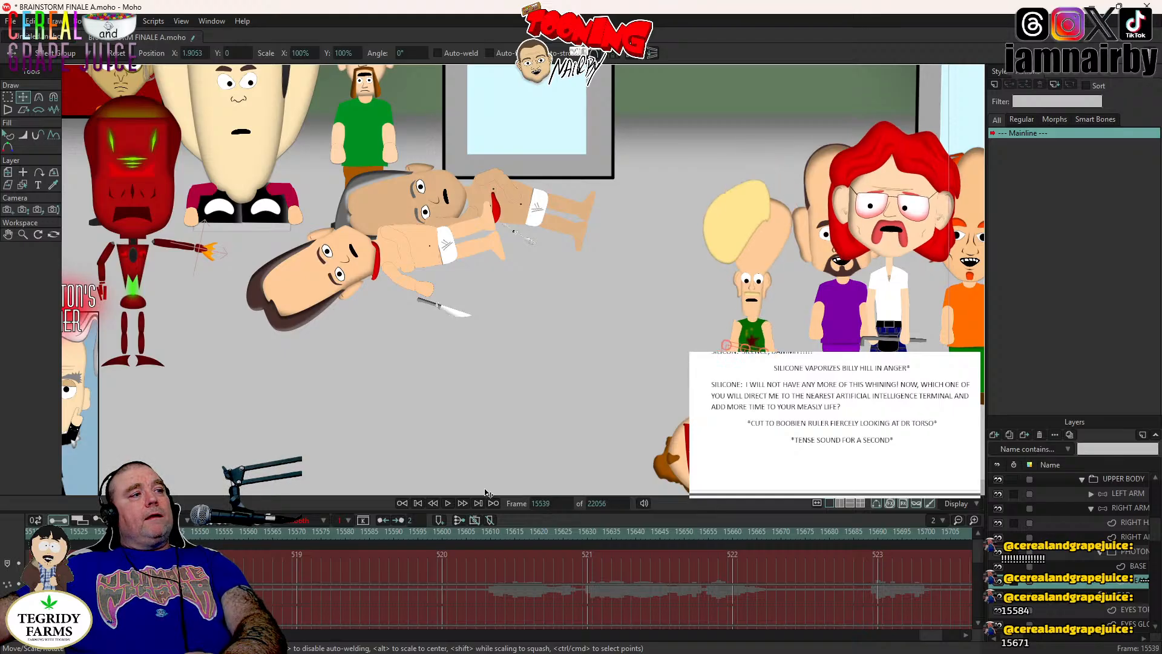
key(Left)
key(Right)
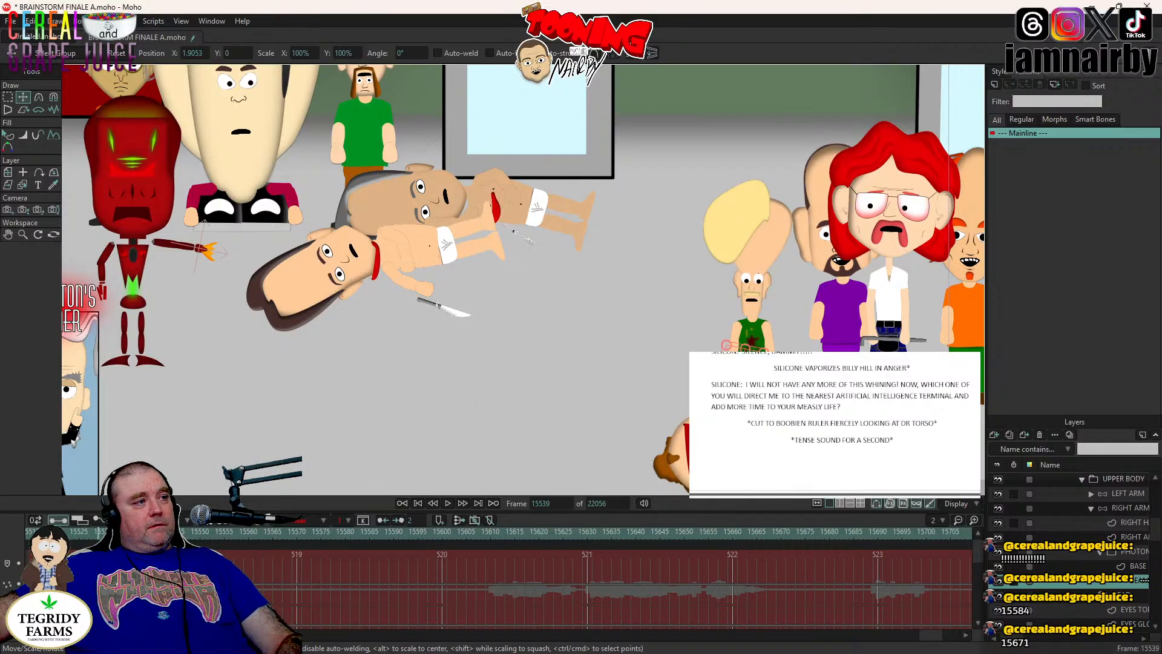
- Return the beam's points to position 0, 0 at the robot's hand at frame 15539, and go back to frame 15671
key(ctrl+z)
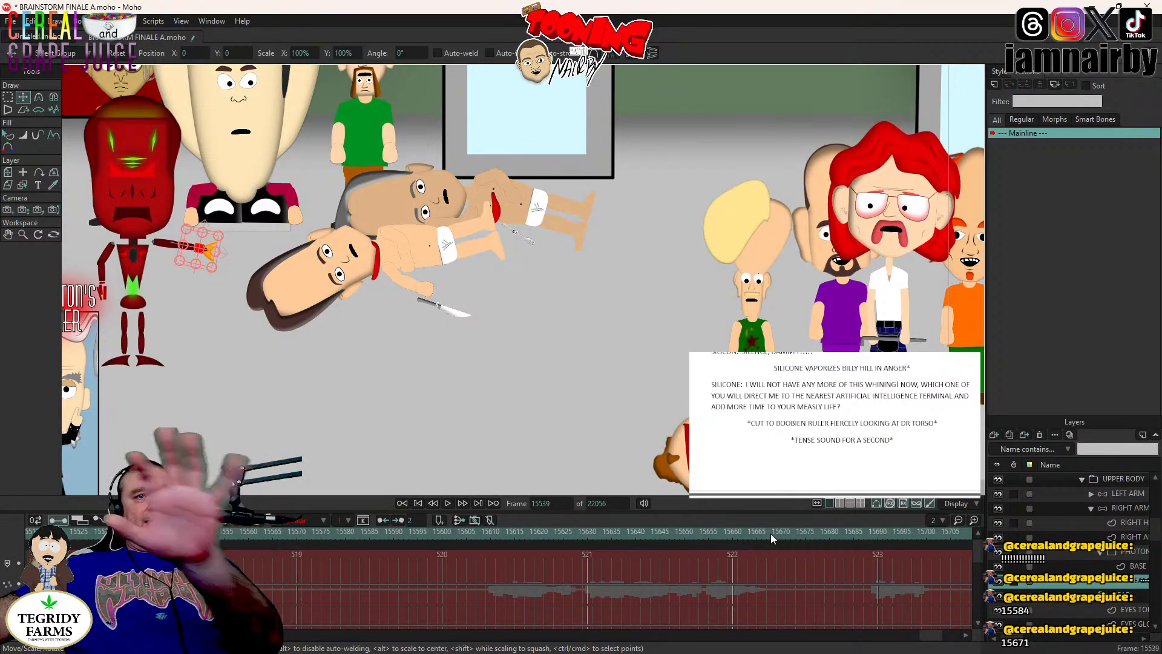
click(786, 535)
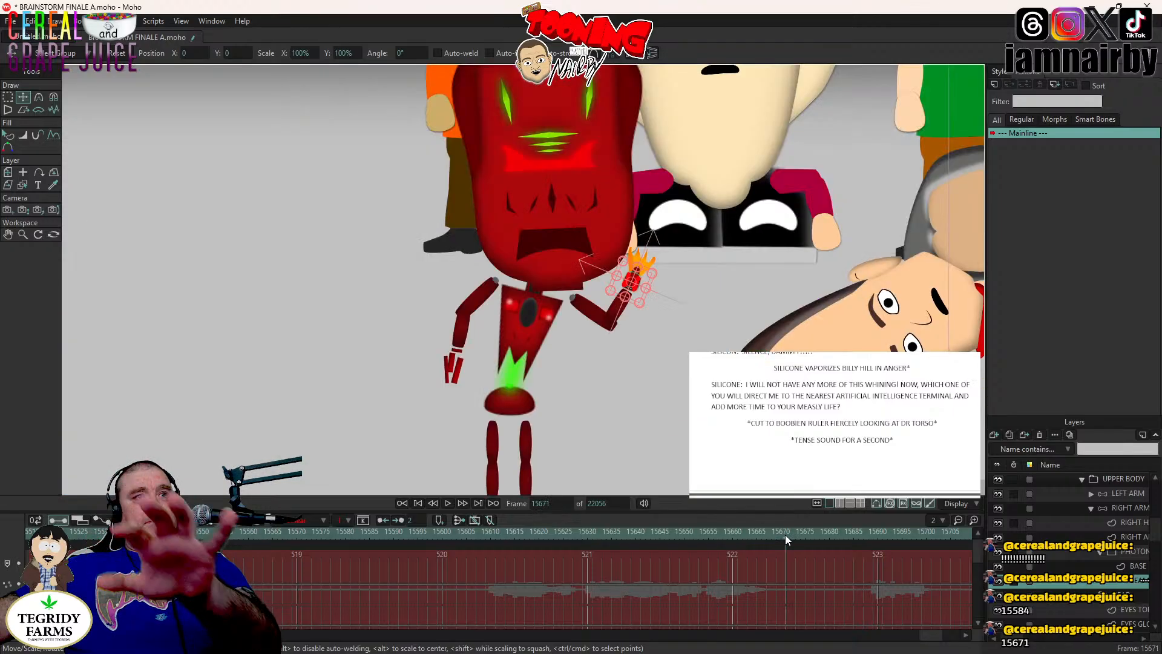
- Save the project and reset the UPPER BODY layer's angle to 0° at frame 15674
scroll(790, 264, down, 2)
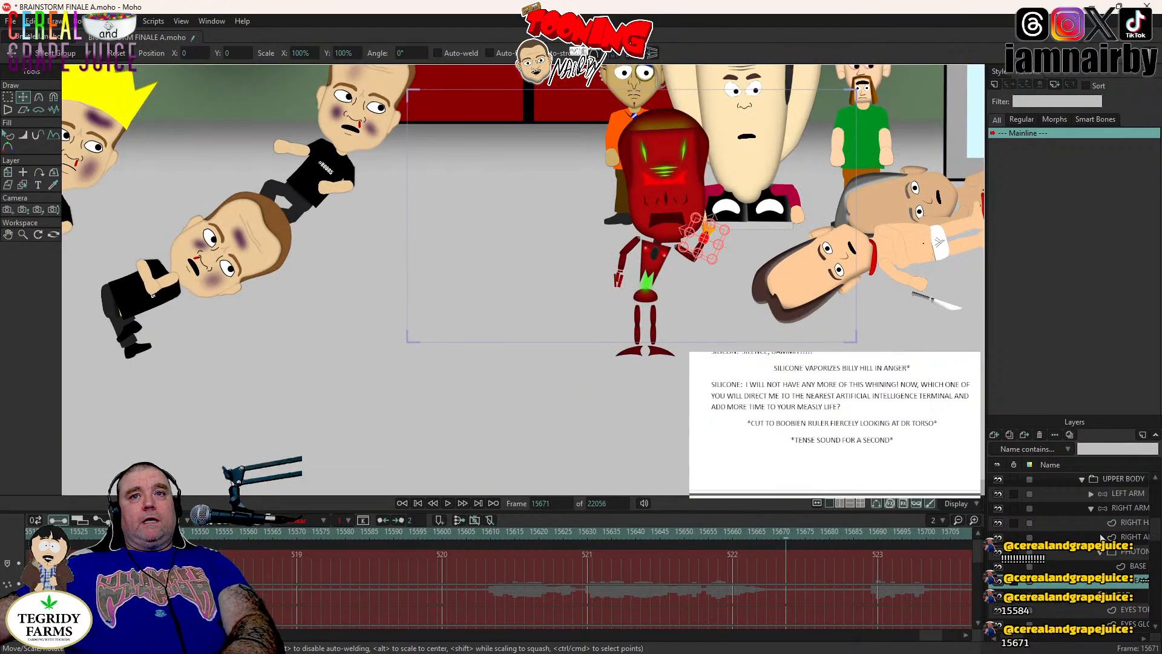
click(1102, 479)
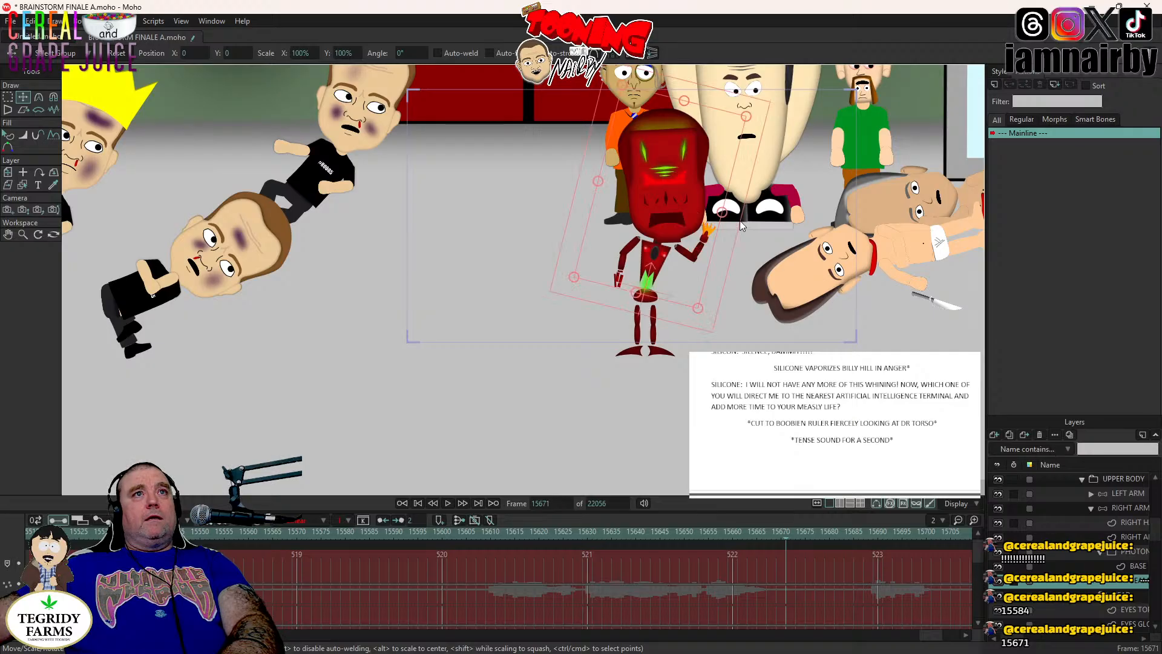
drag(672, 270, 602, 341)
key(ctrl+s)
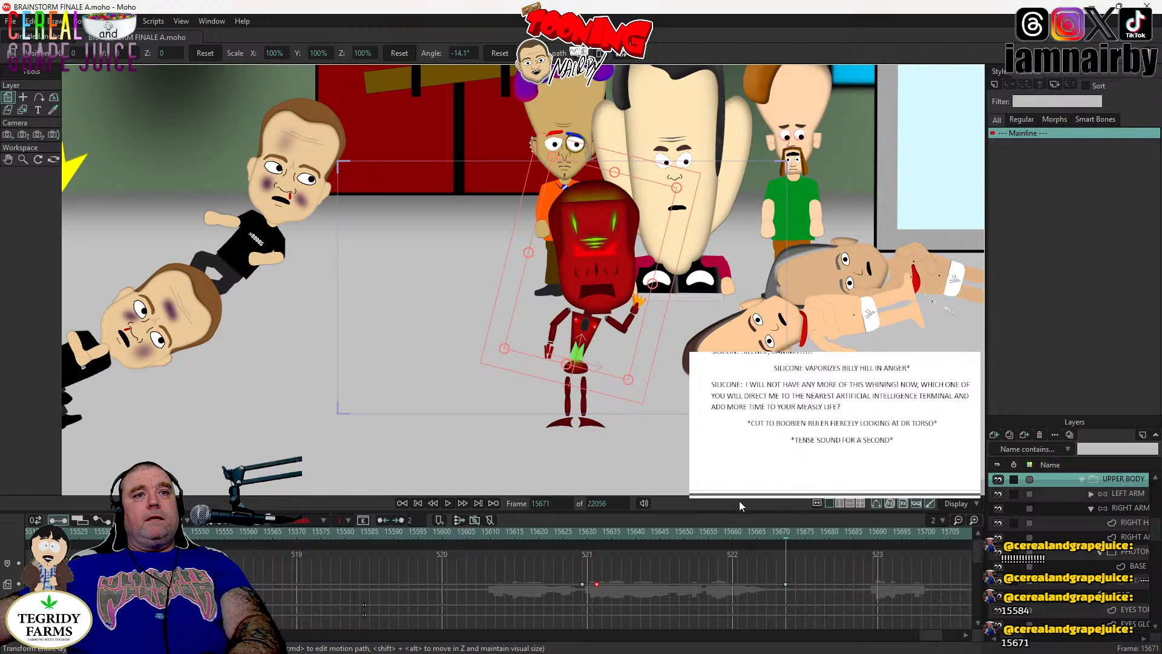
key(Right)
key(Right)
key(Right)
key(Right)
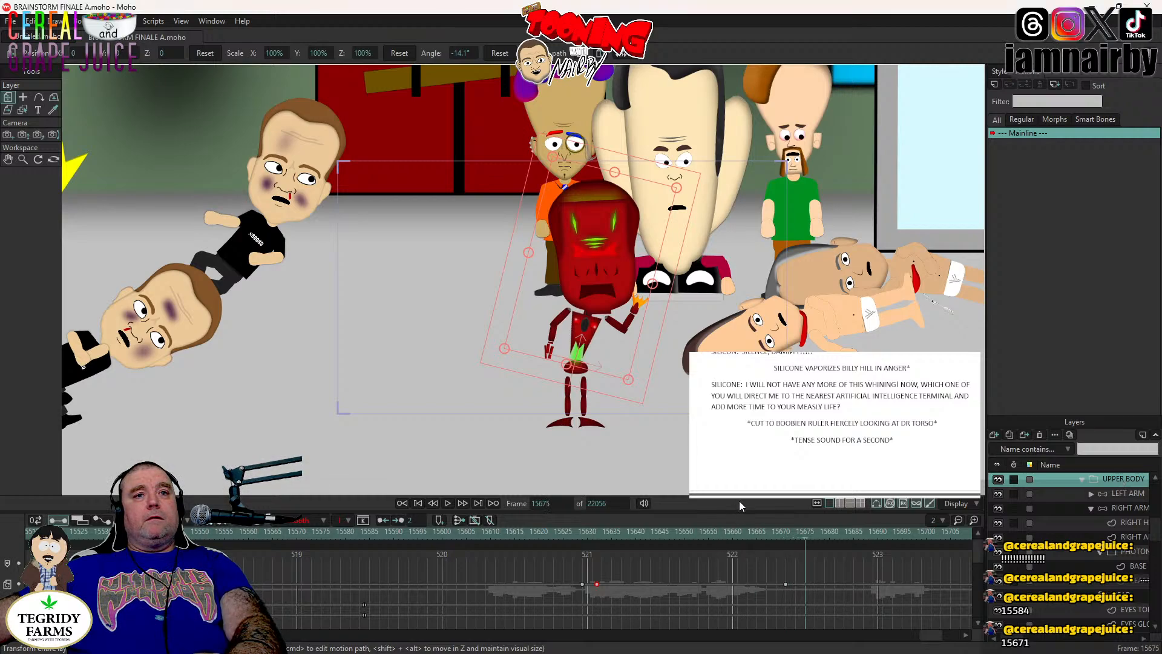
key(Left)
key(Left)
key(Left)
key(Right)
key(Right)
key(Right)
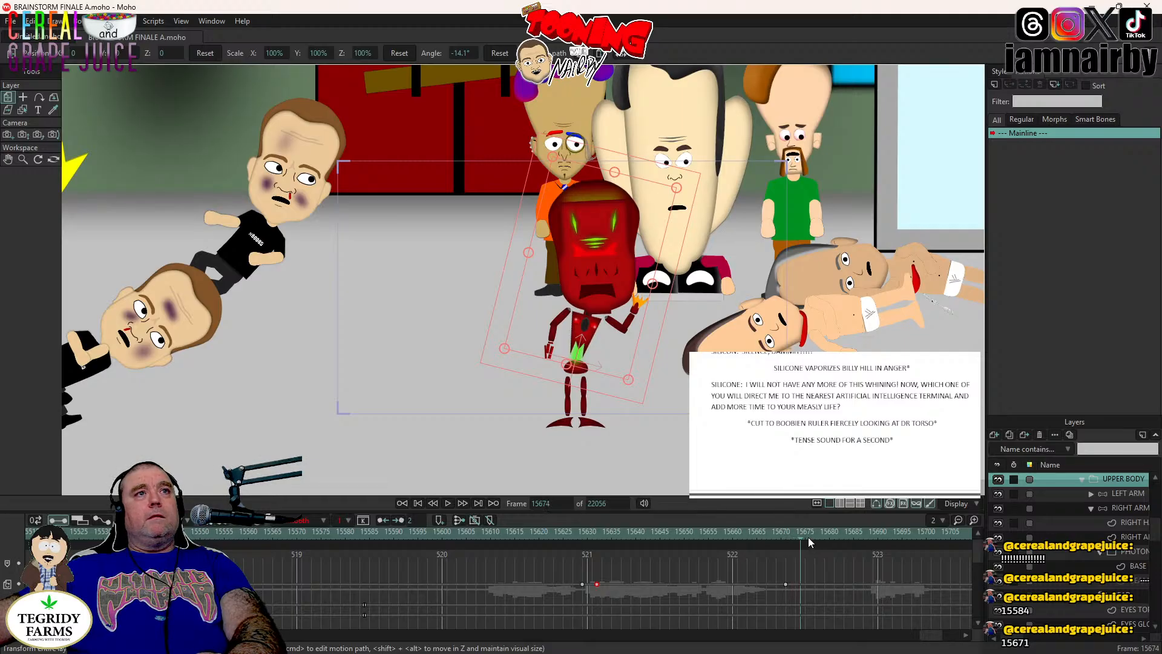
click(501, 53)
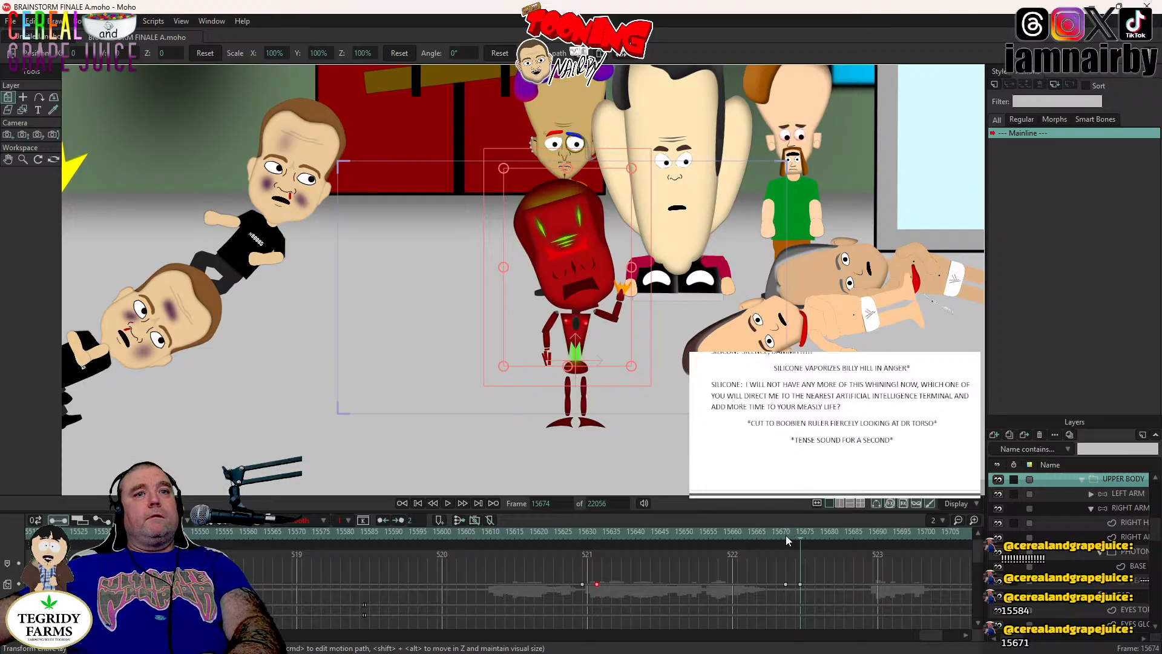
- Copy the RIGHT ARM layer's keyframes from frame 15635 and paste them at frame 15671
key(Left)
key(Left)
key(Left)
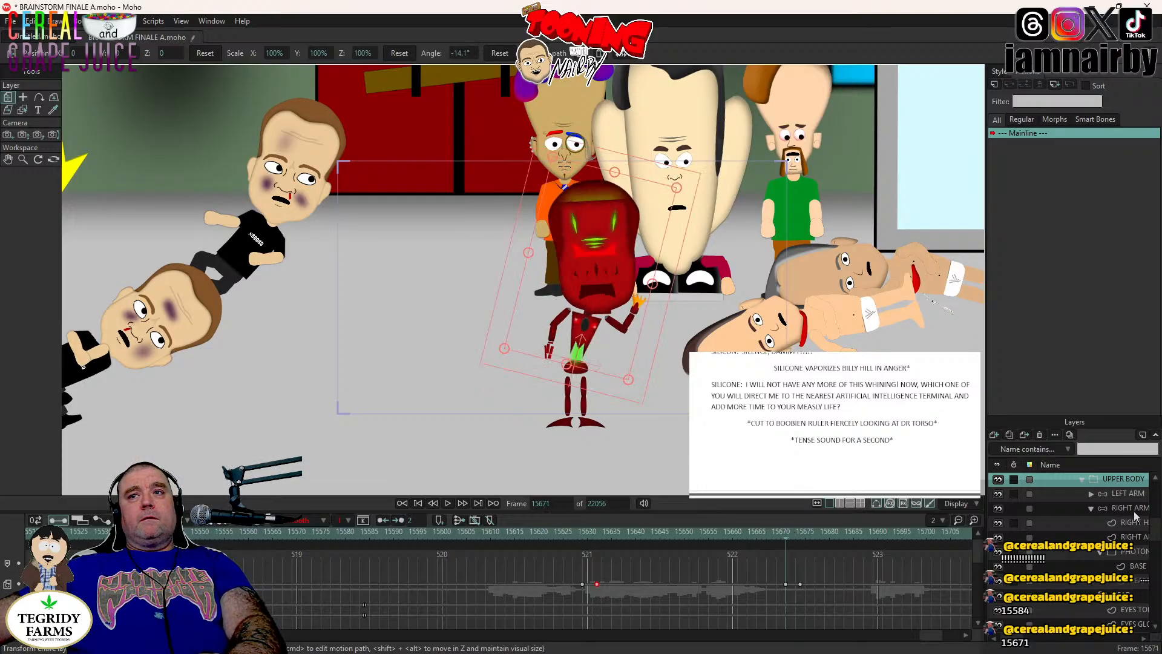
click(1134, 510)
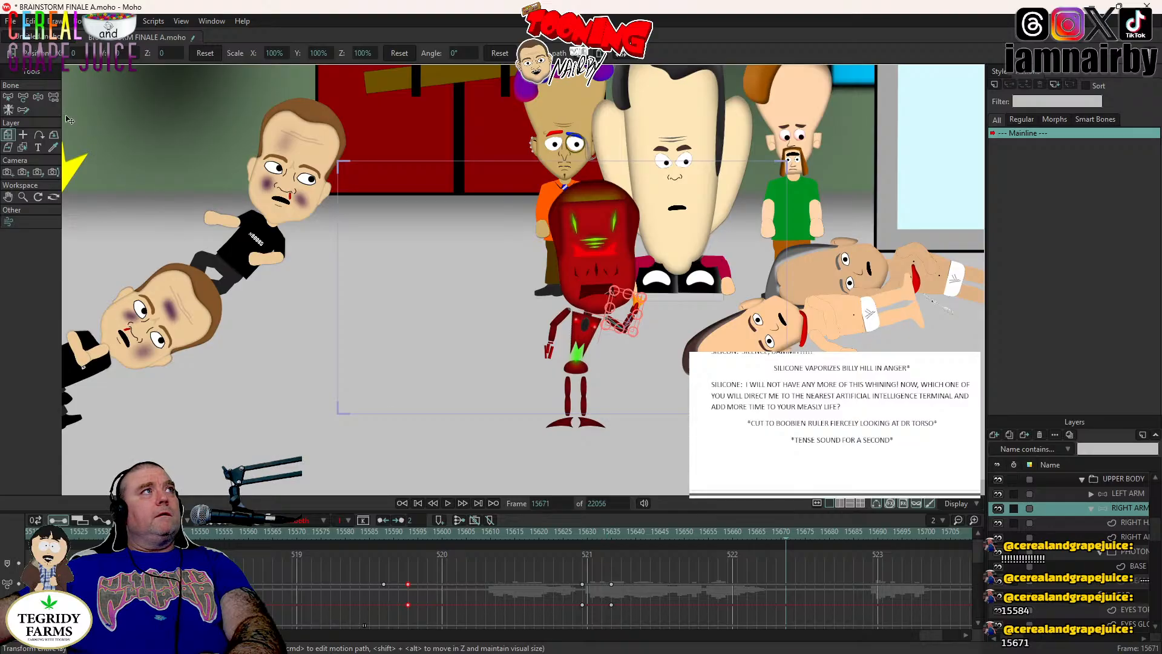
click(38, 97)
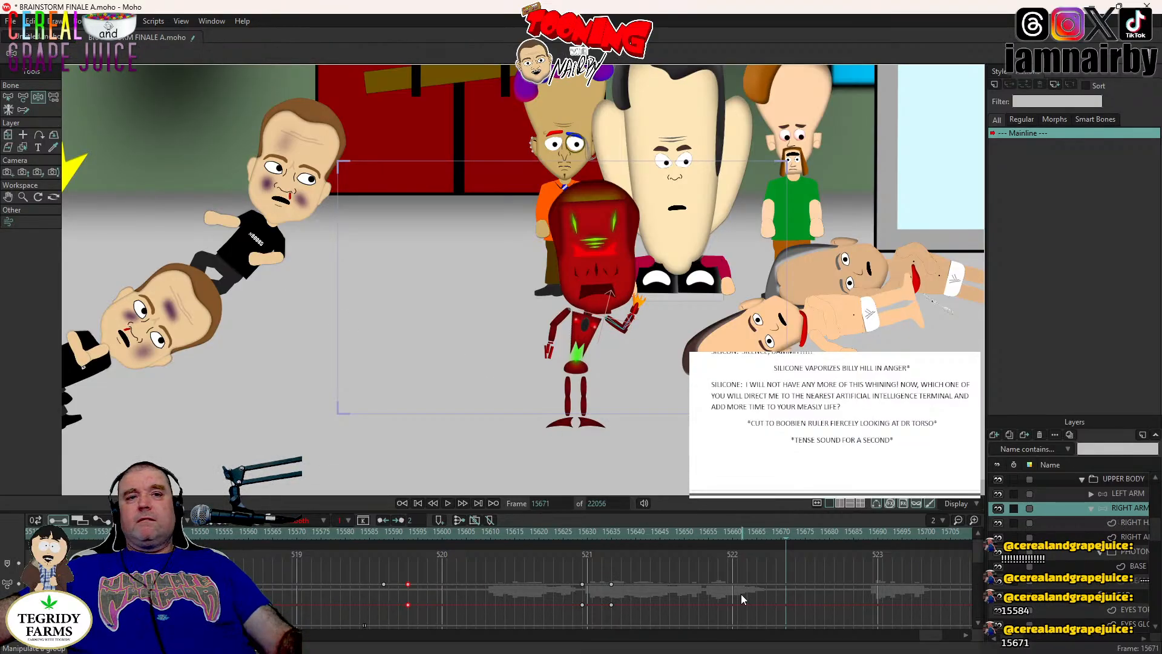
drag(619, 578, 606, 612)
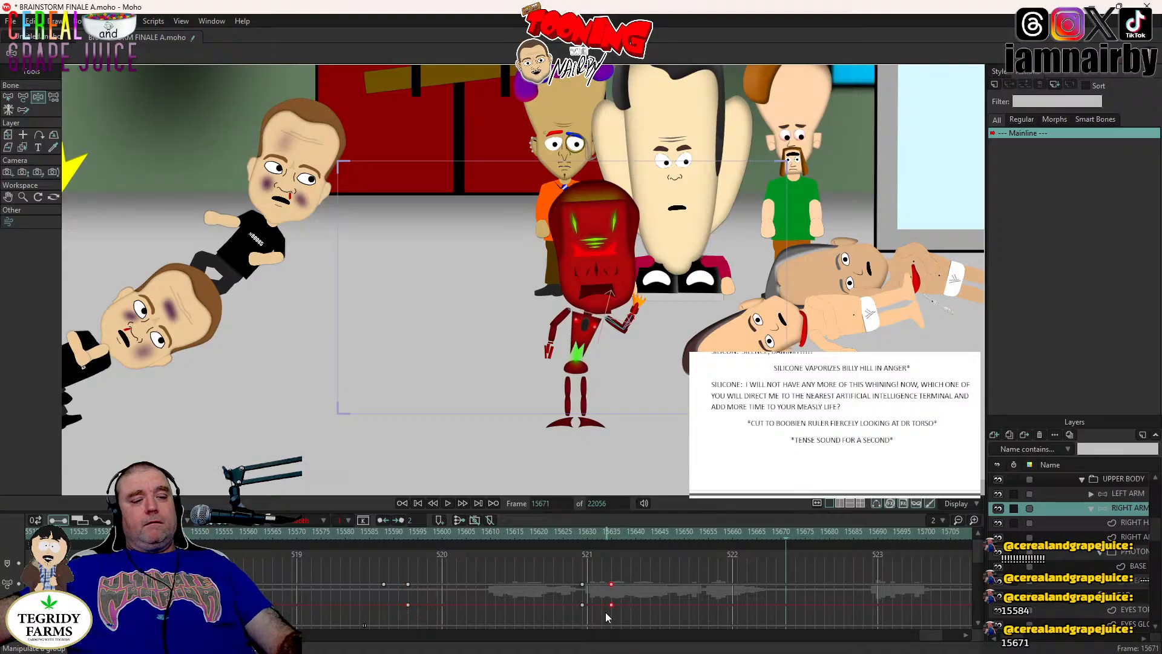
key(ctrl+c)
key(ctrl+v)
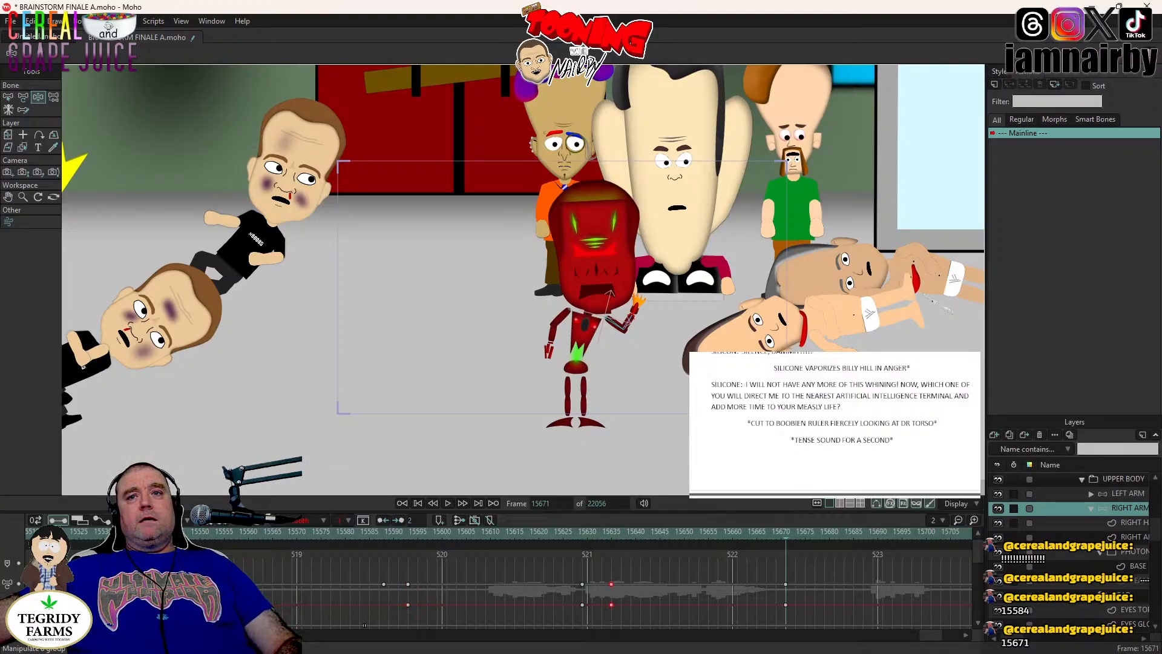
- Reset the HEAD layer's angle and position at frame 15676, and shift the selected keyframe to frame 15674
click(1080, 595)
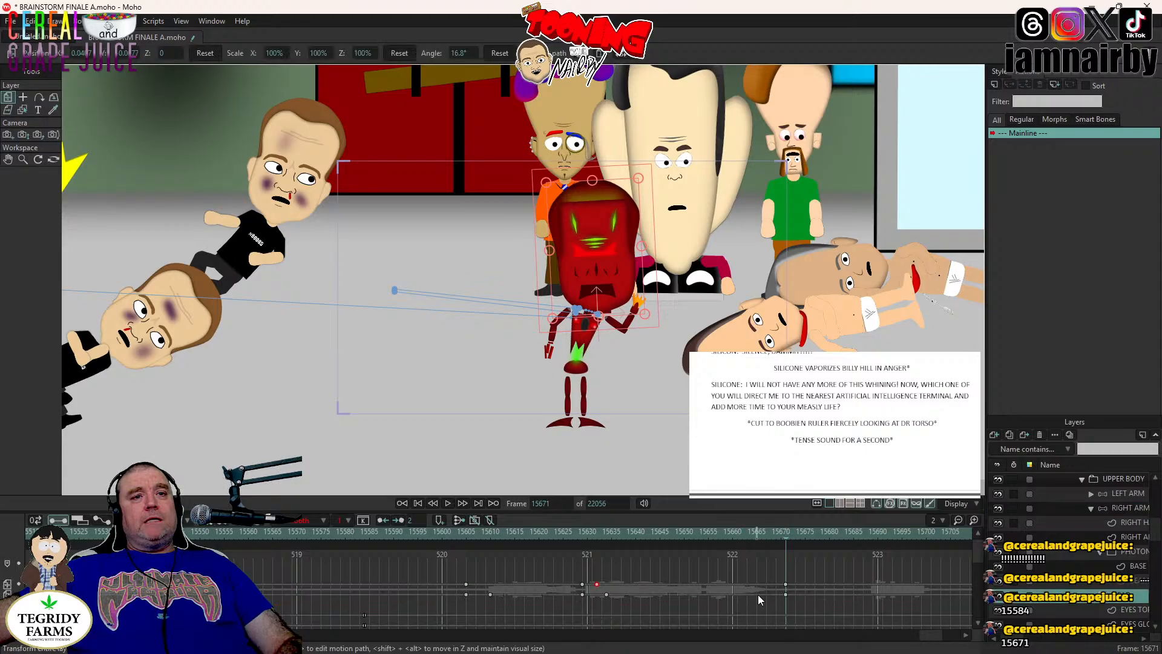
key(Right)
key(Right)
key(Right)
key(Right)
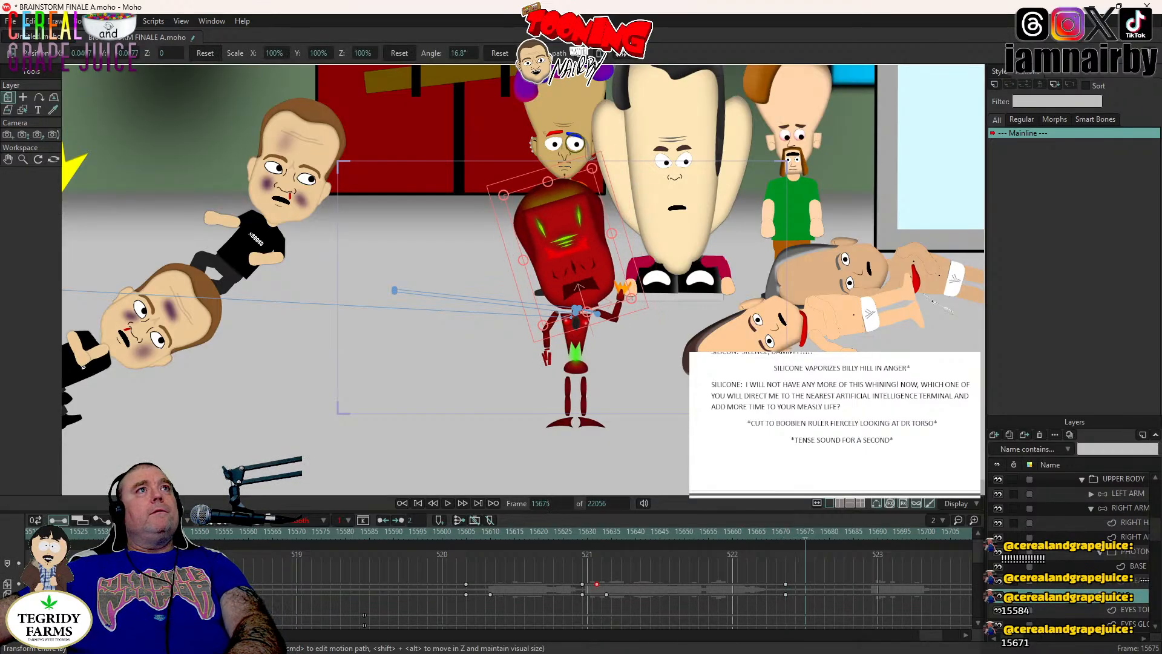
key(Right)
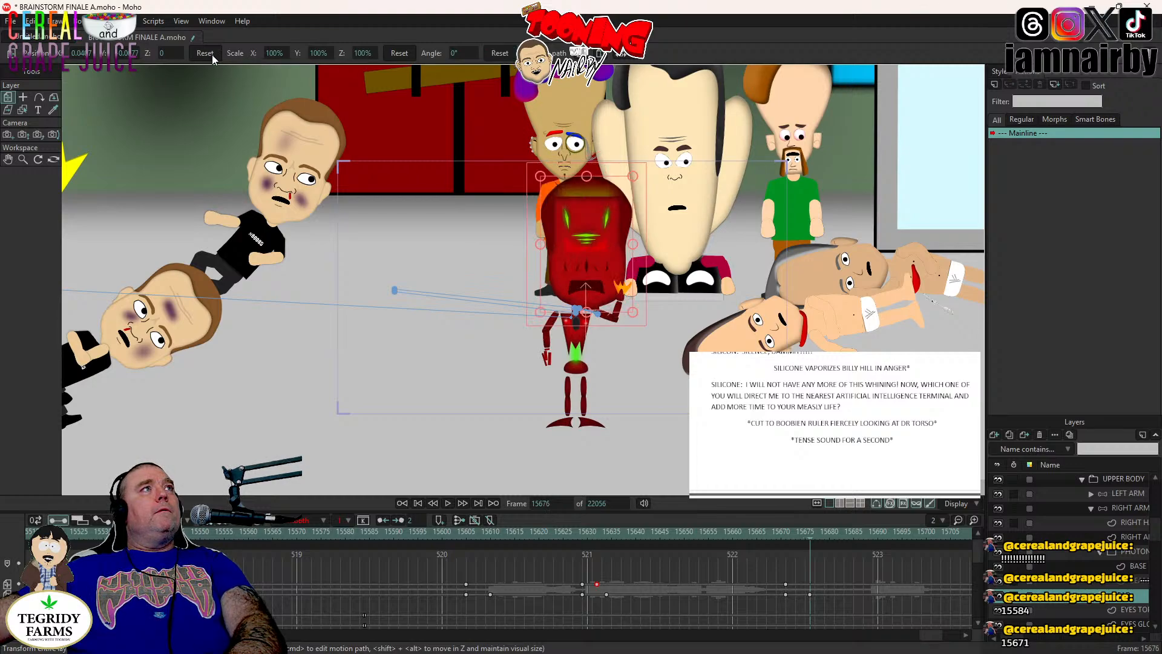
click(205, 53)
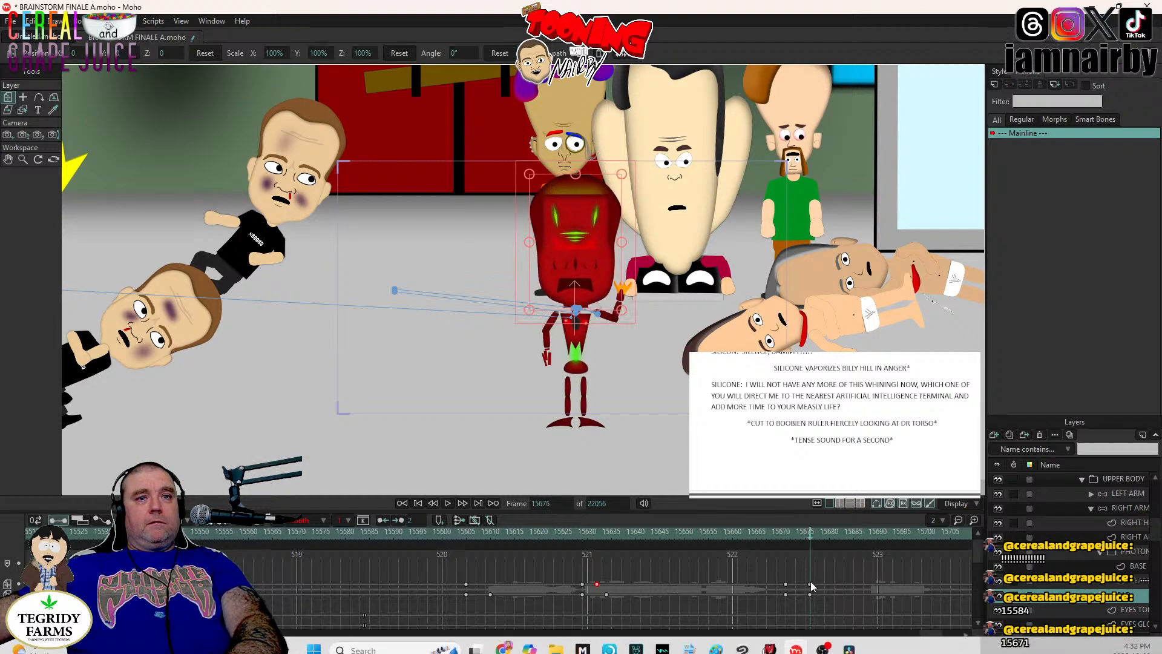
drag(810, 585, 800, 585)
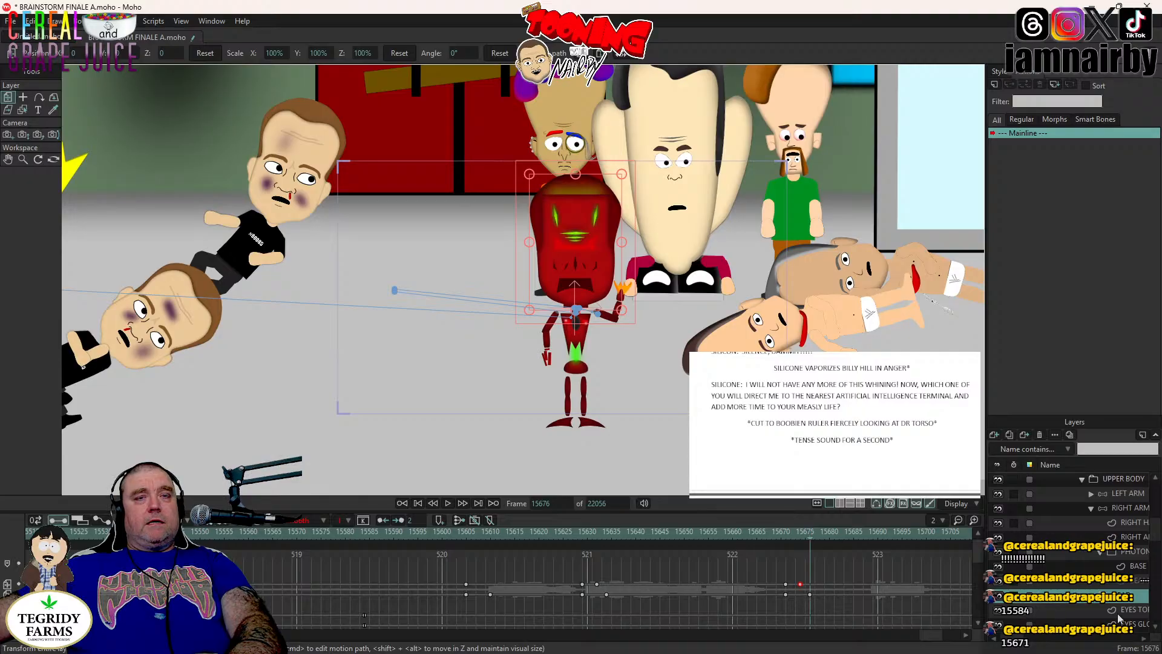
- Copy the RIGHT ARM layer's keyframes from frame 15629 to frame 15677 and save the project
click(1128, 507)
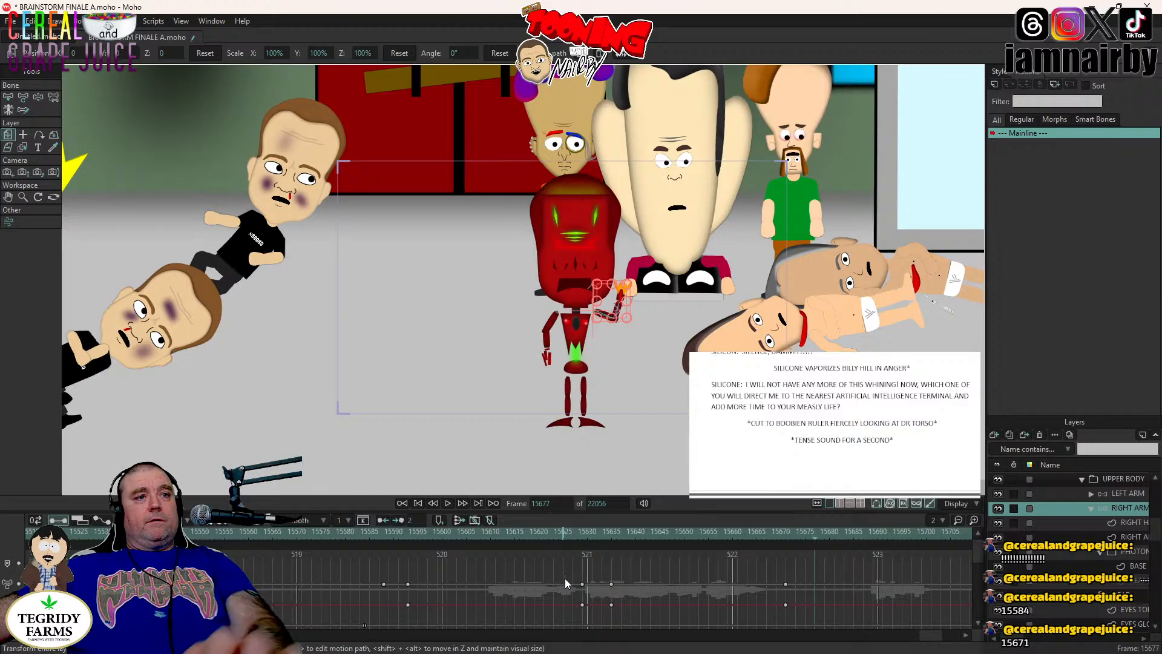
click(583, 604)
key(ctrl+v)
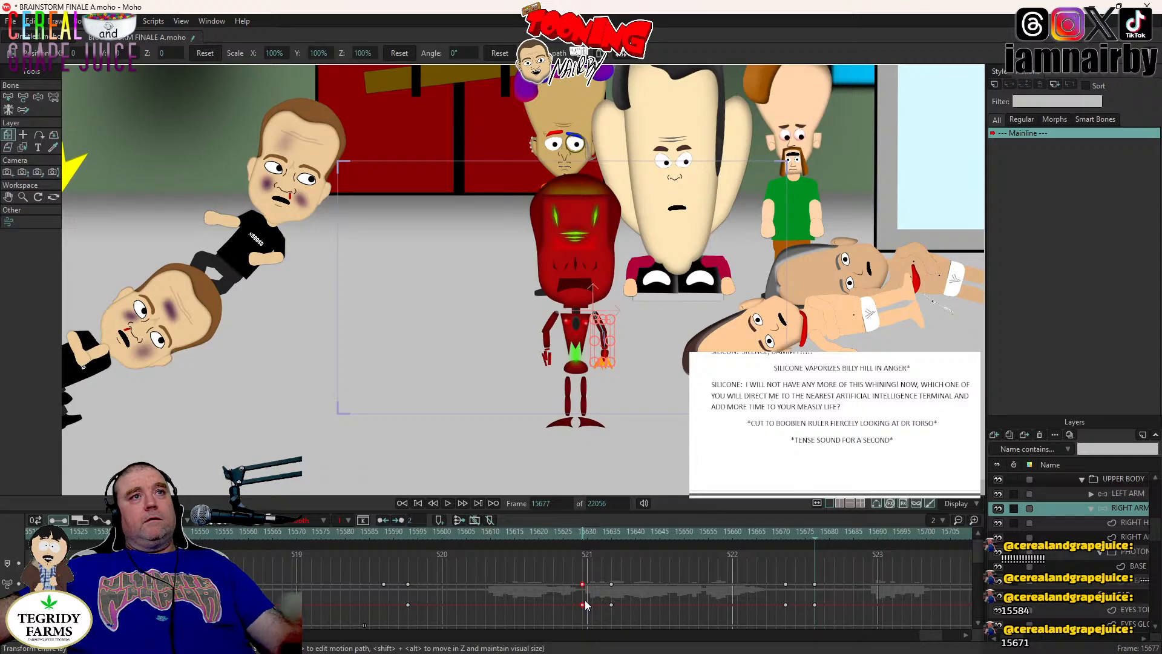
key(ctrl+s)
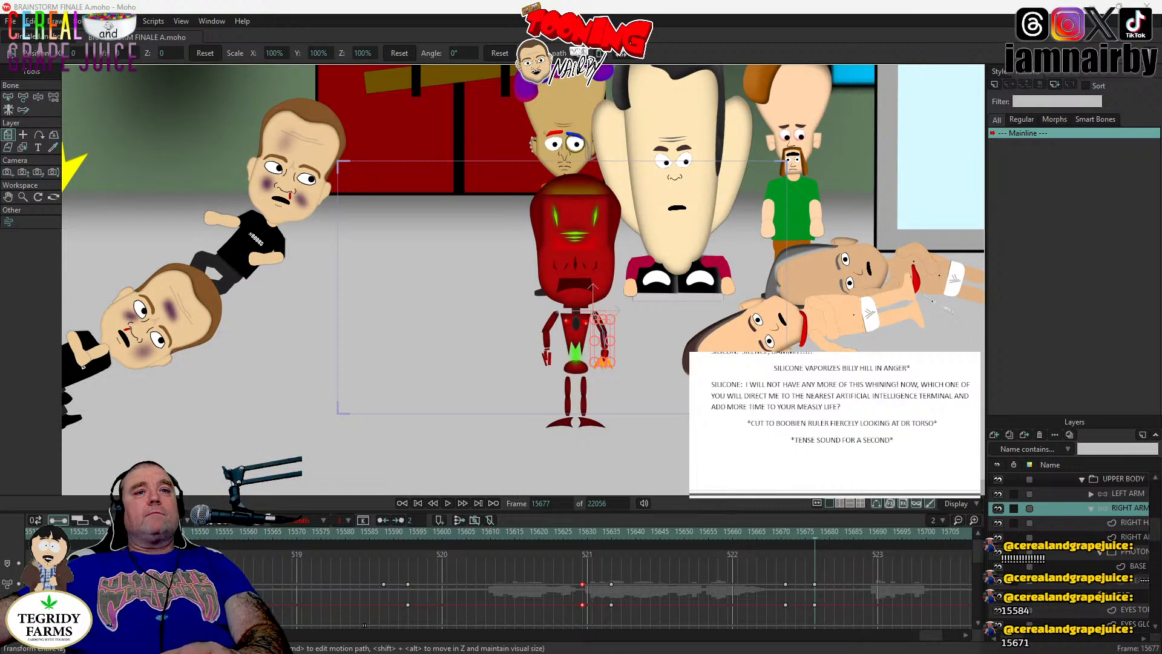
- Play the animation from frame 15629 and again from around frame 15670, and step through frames 15671 to 15675 to check the robot's movement
click(584, 535)
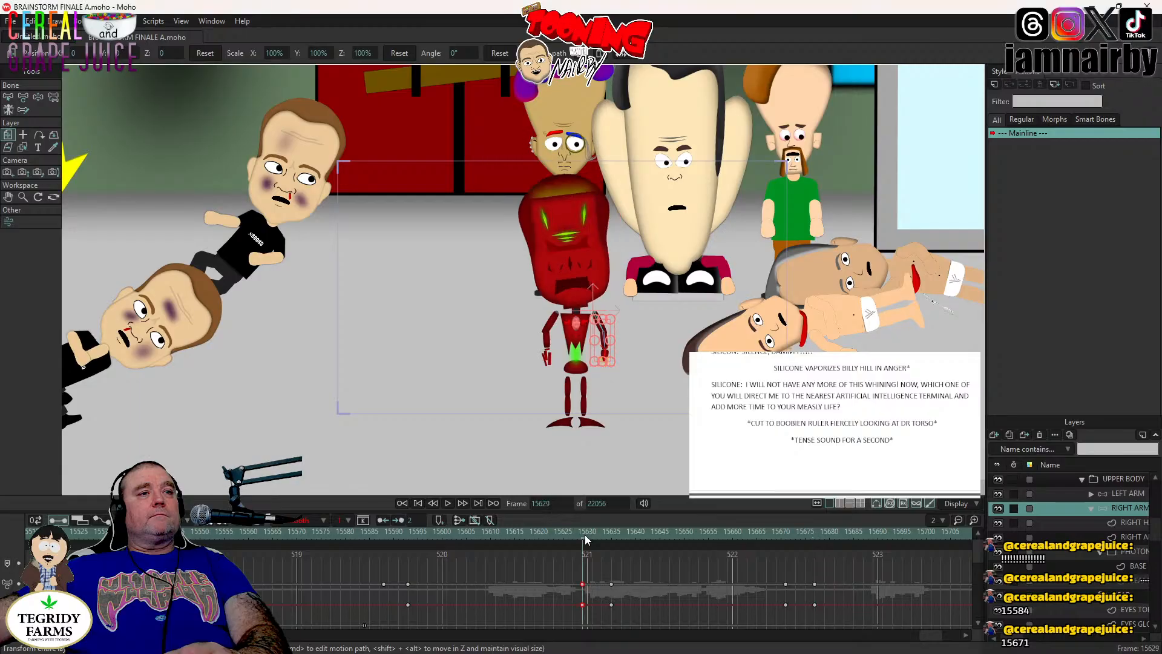
click(448, 502)
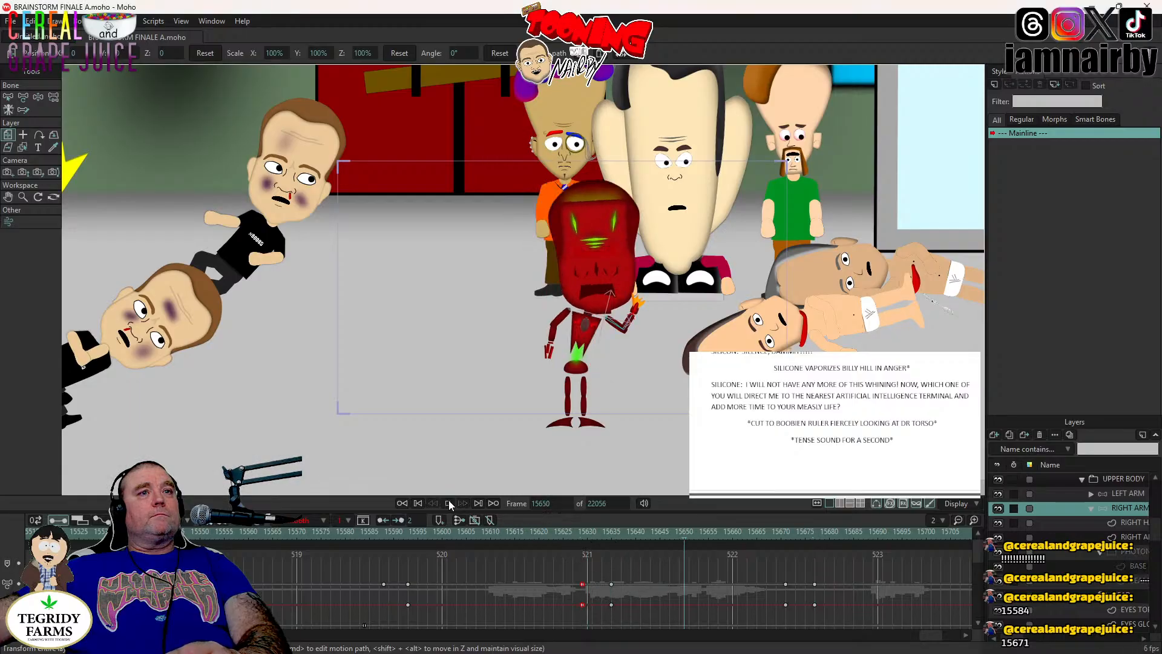
click(789, 535)
click(781, 535)
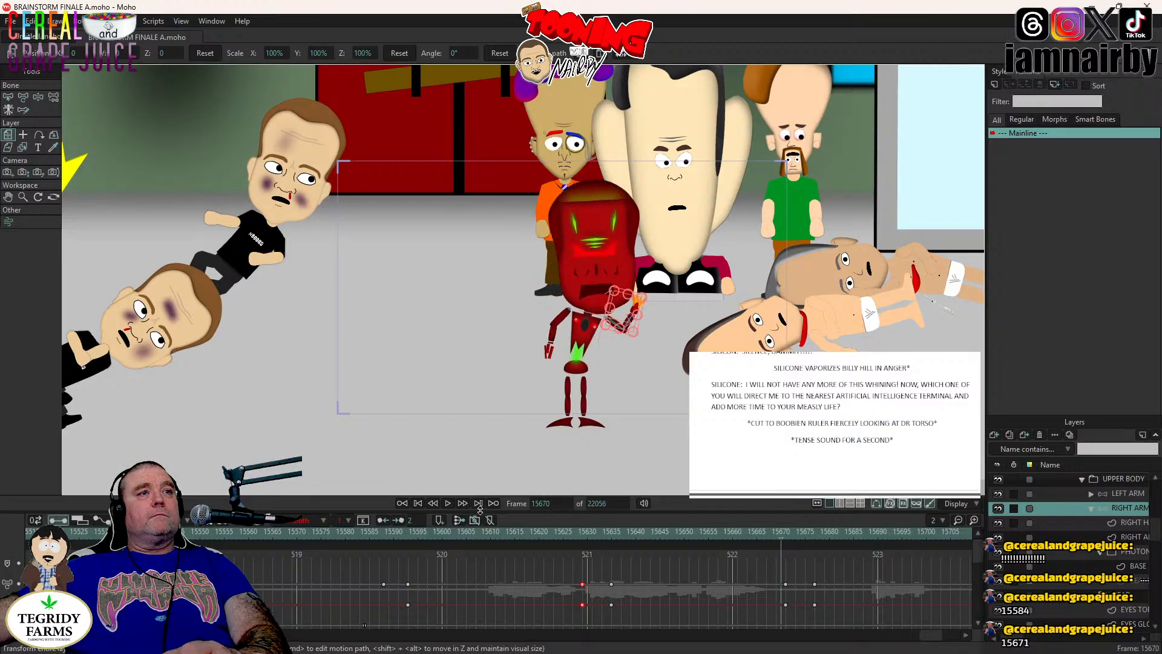
click(446, 506)
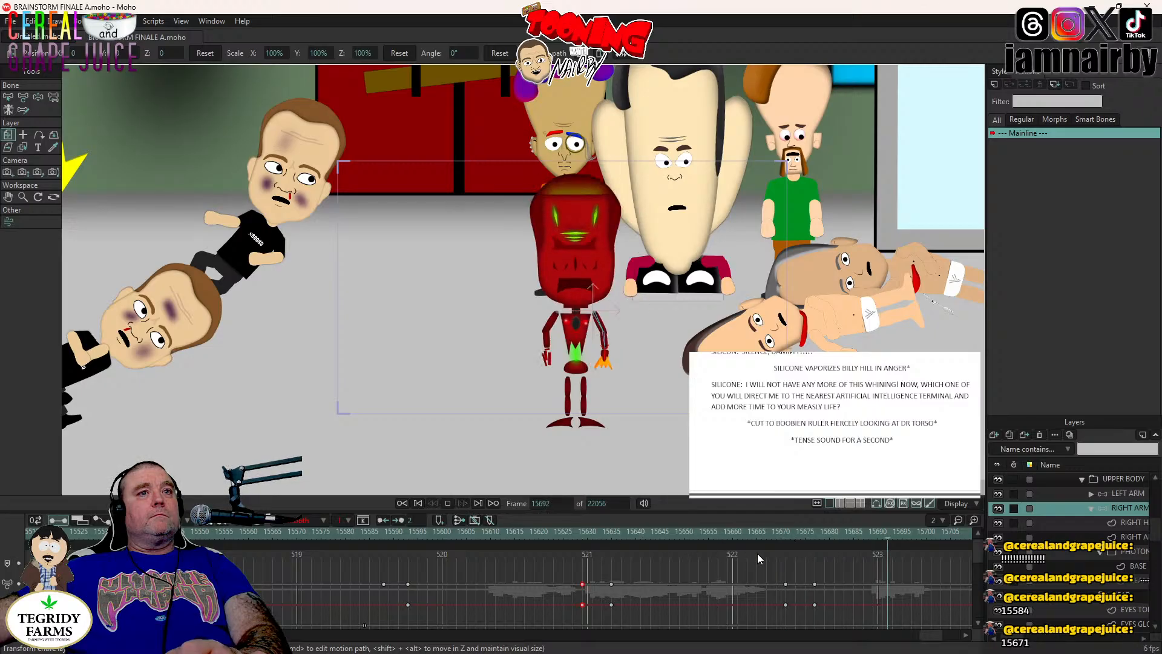
click(785, 533)
click(781, 531)
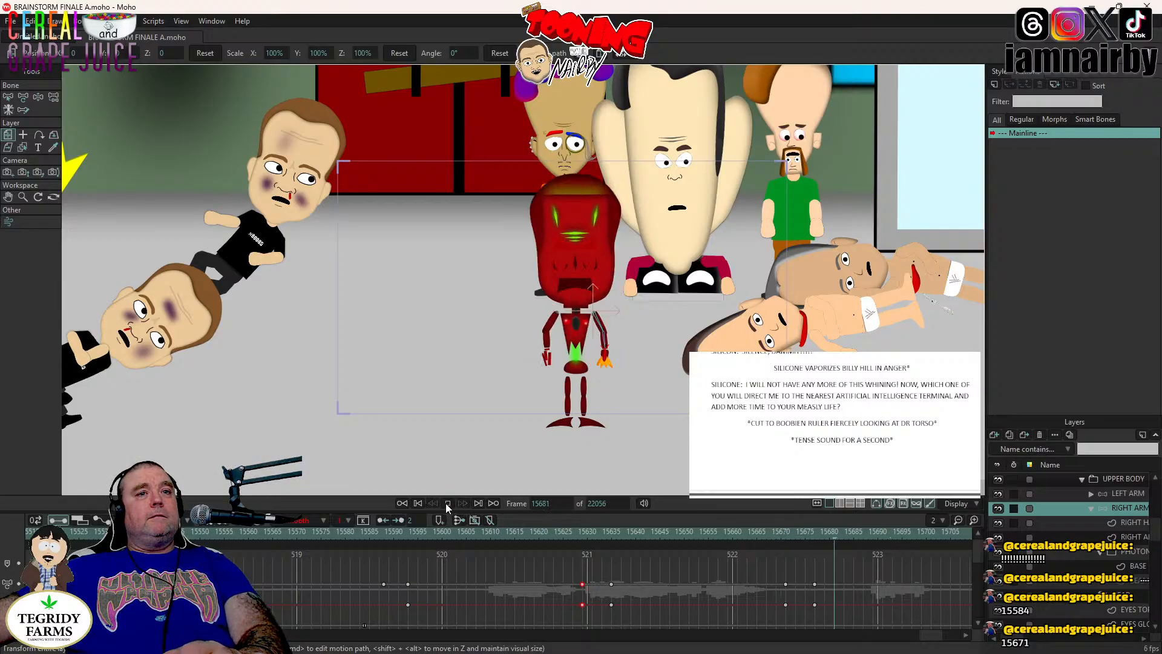
click(799, 535)
click(788, 533)
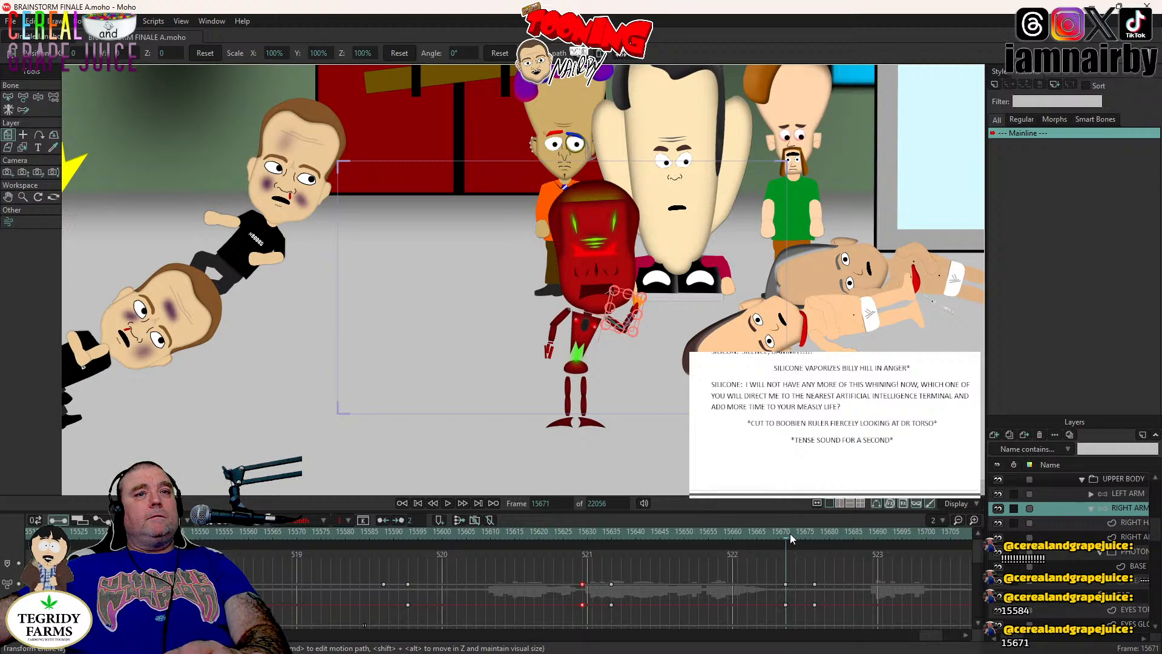
key(Right)
key(Right)
key(Right)
key(Right)
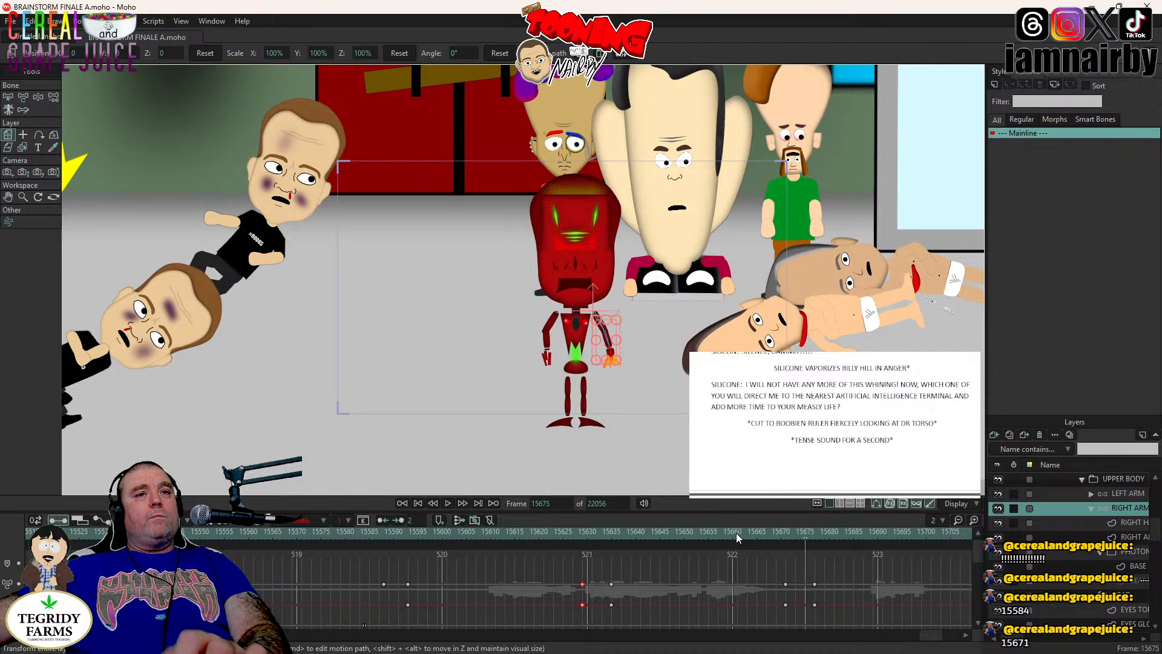
- Replay the scene from frames 15671 and 15666 to check the robot's timing against the audio, ending on frame 15689
key(space)
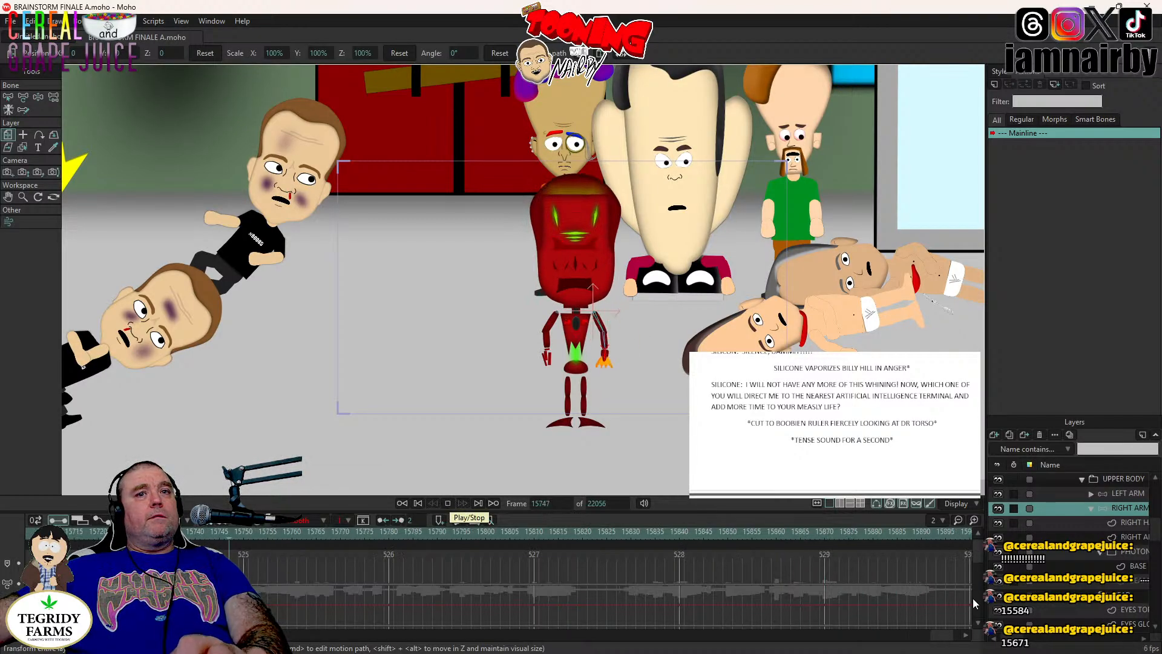
key(space)
drag(941, 634, 934, 638)
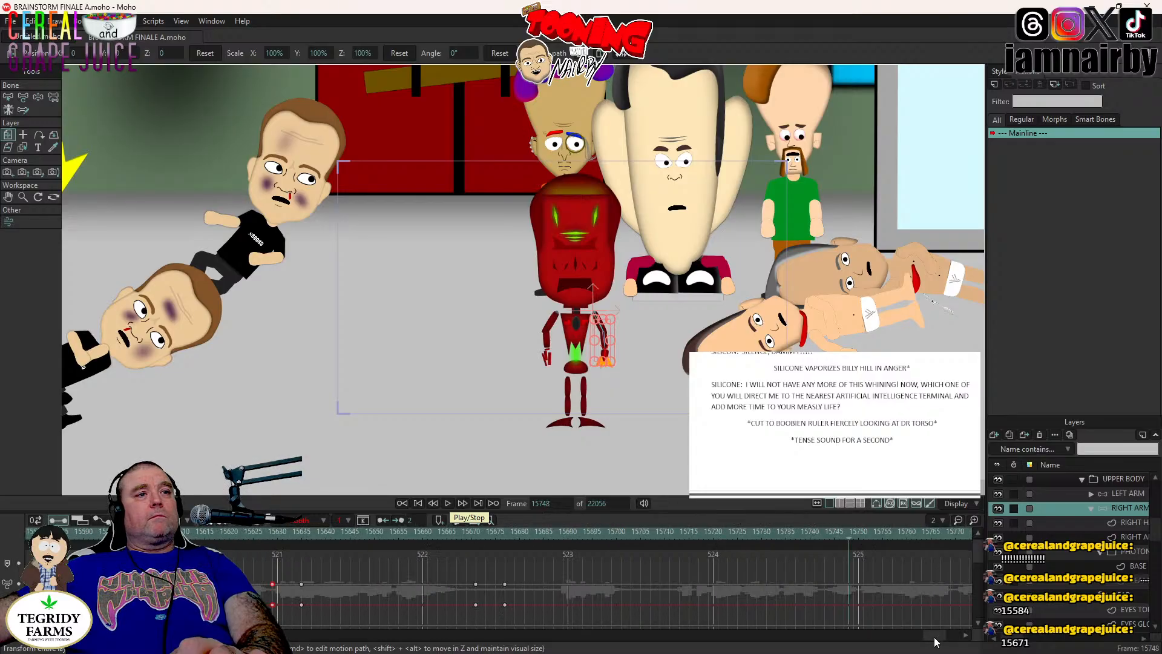
click(475, 539)
click(449, 503)
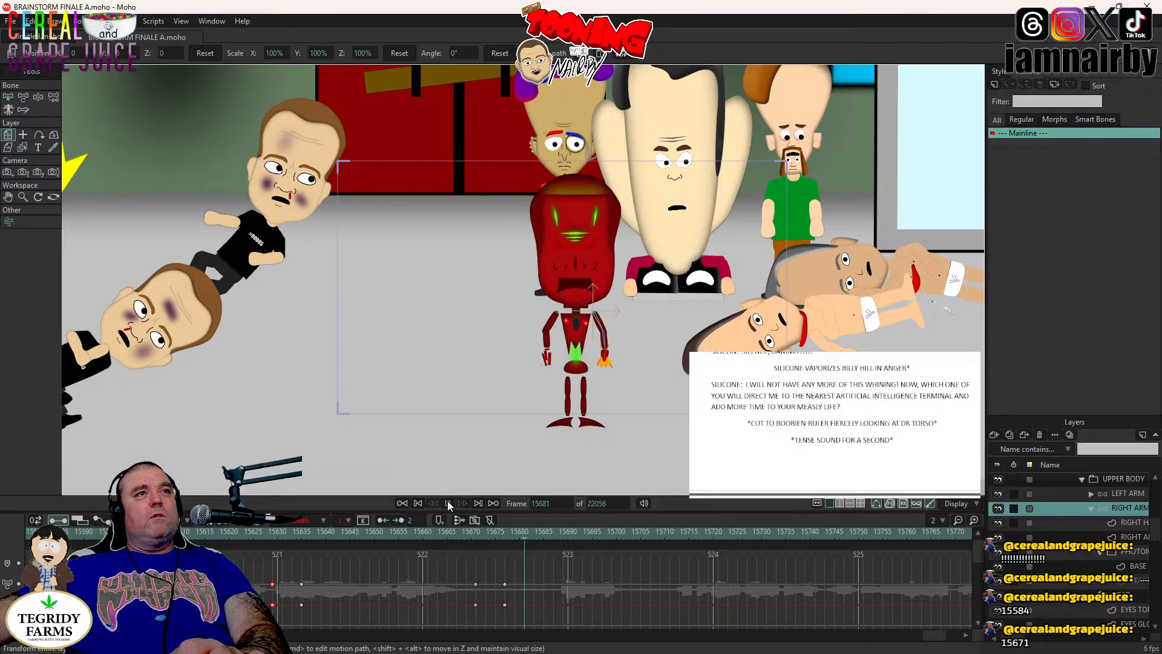
key(space)
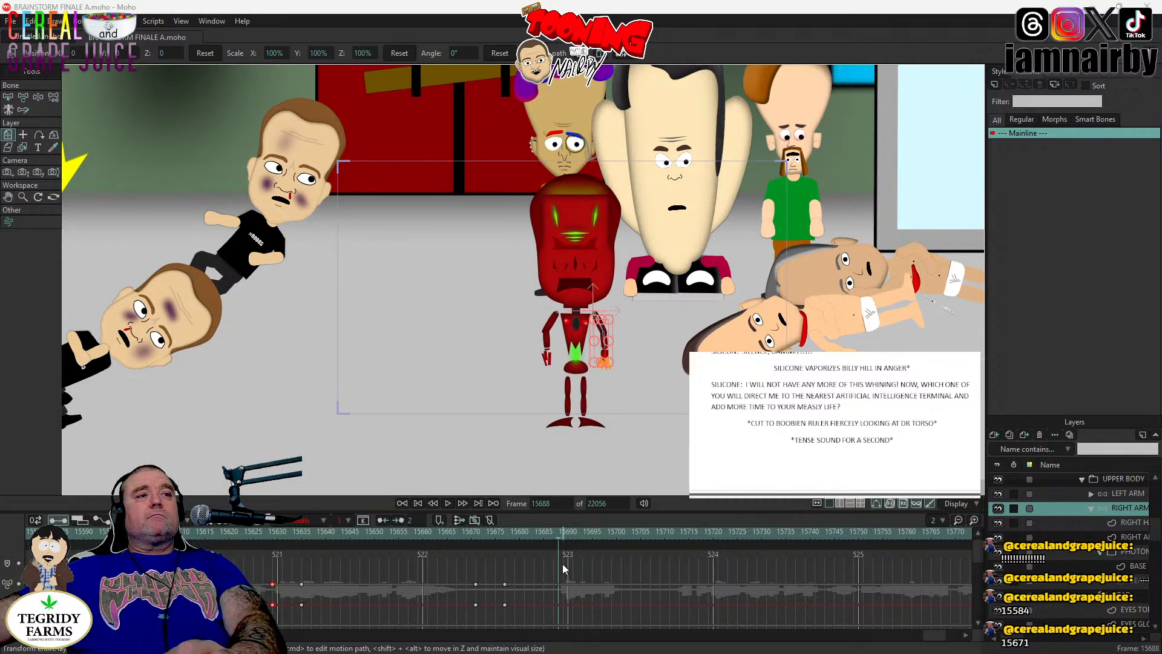
click(471, 539)
click(447, 503)
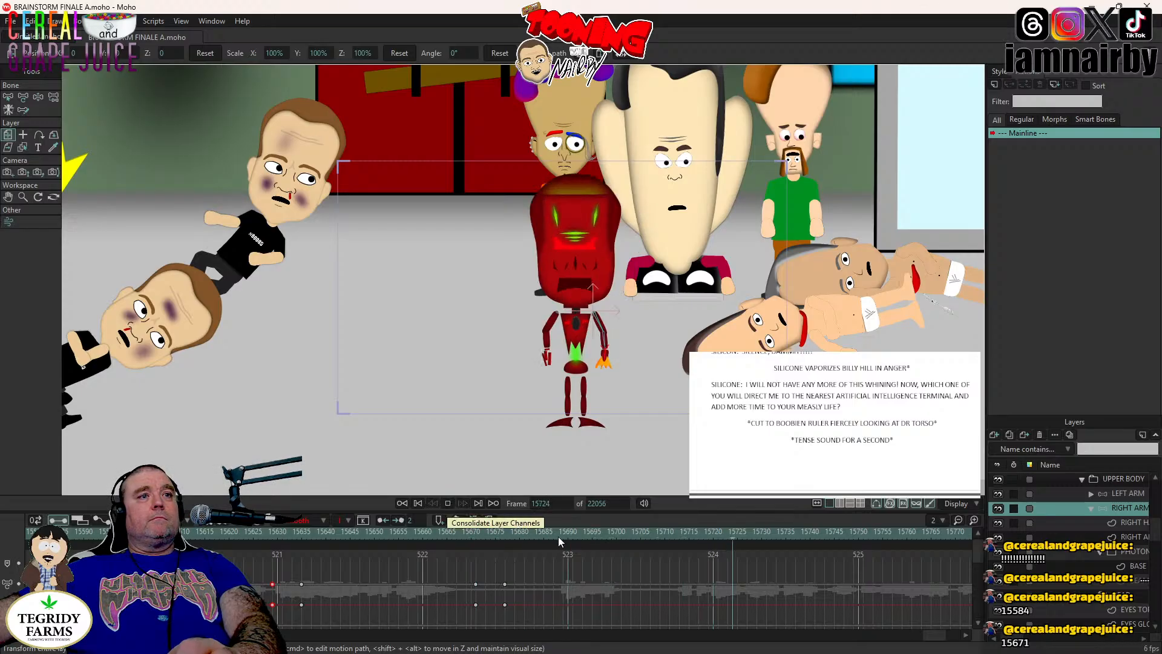
click(452, 536)
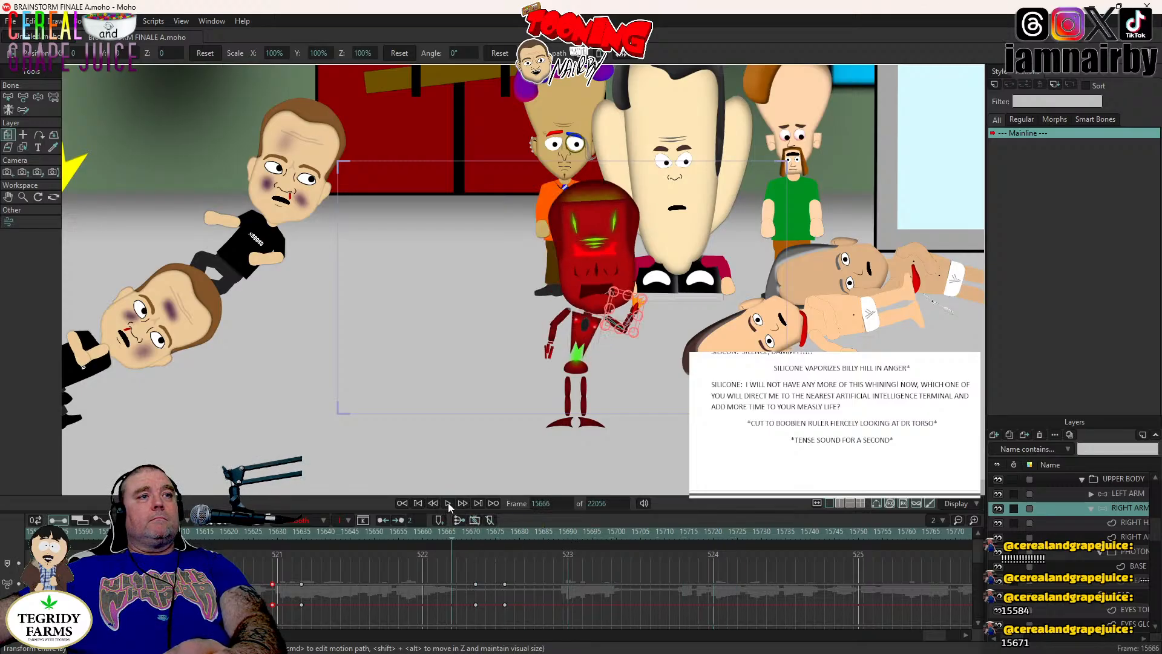
click(448, 503)
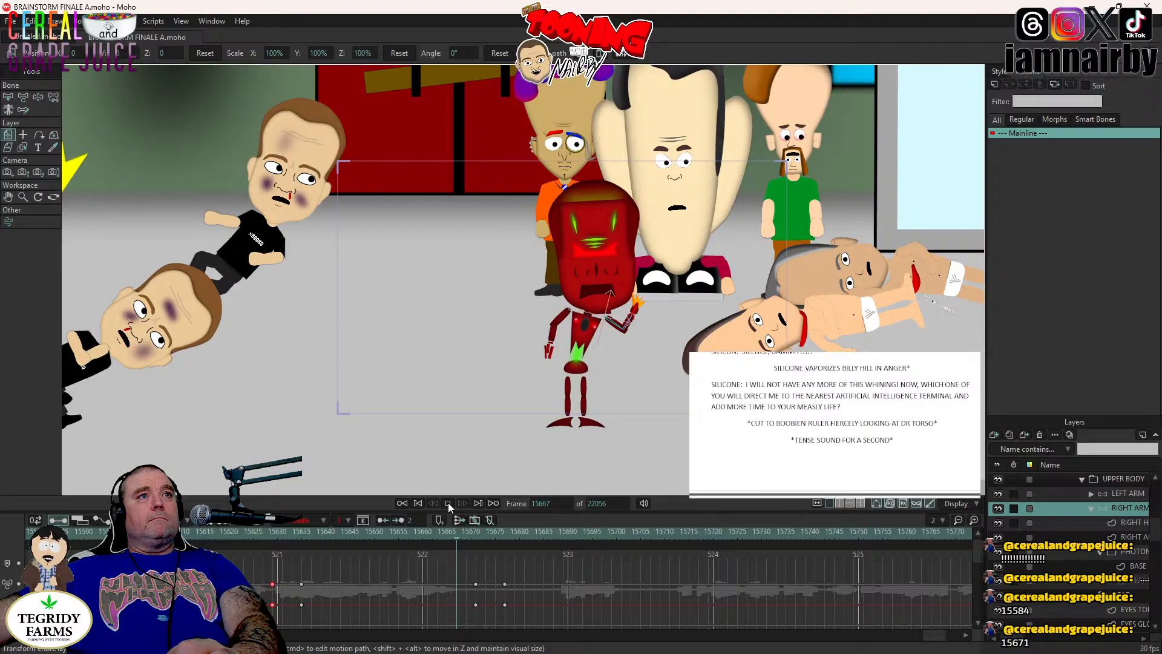
click(563, 535)
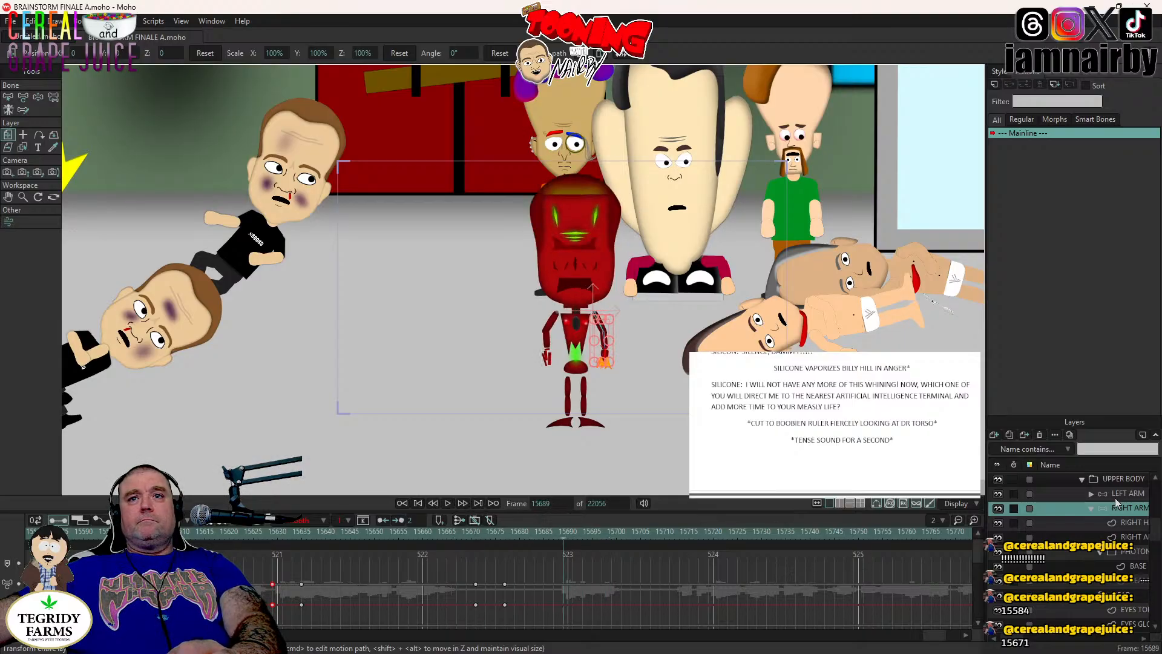
scroll(1115, 497, down, 2)
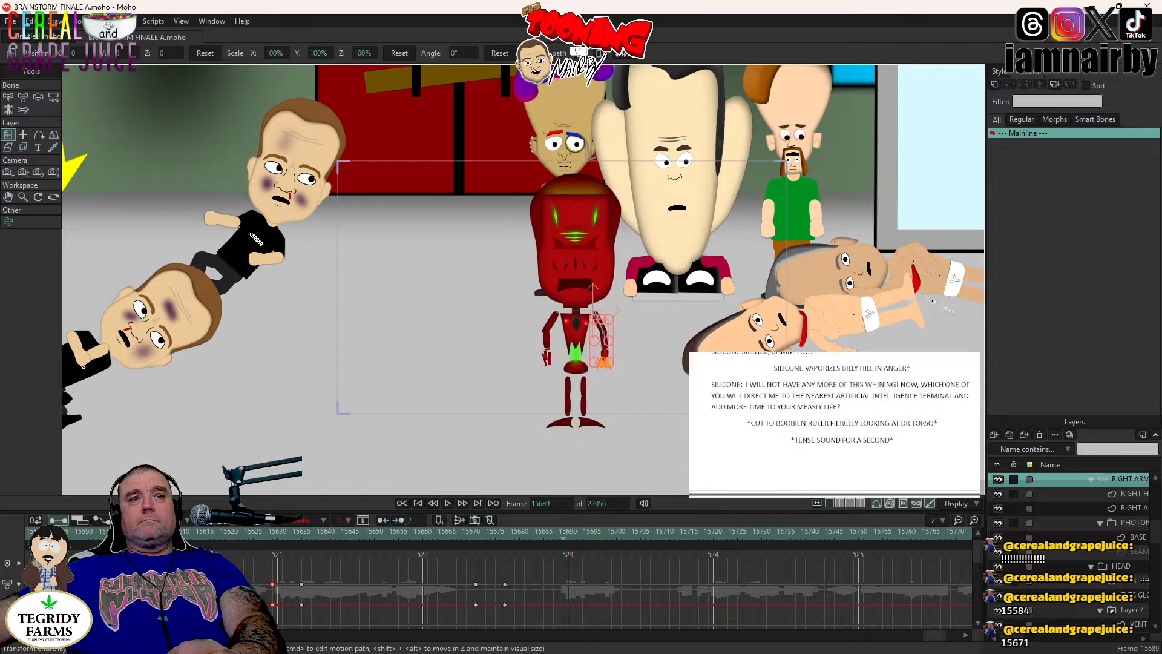
- Key the HEAD layer at frame 15689 and rotate the head to -4.4° at frame 15693
click(1112, 567)
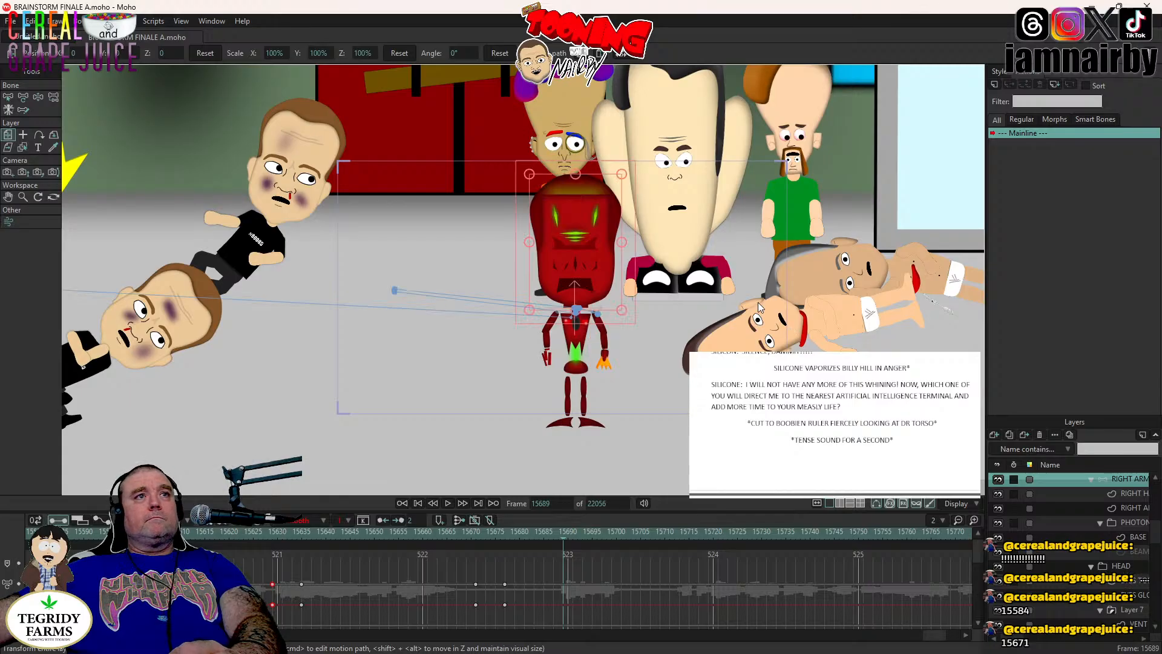
click(630, 270)
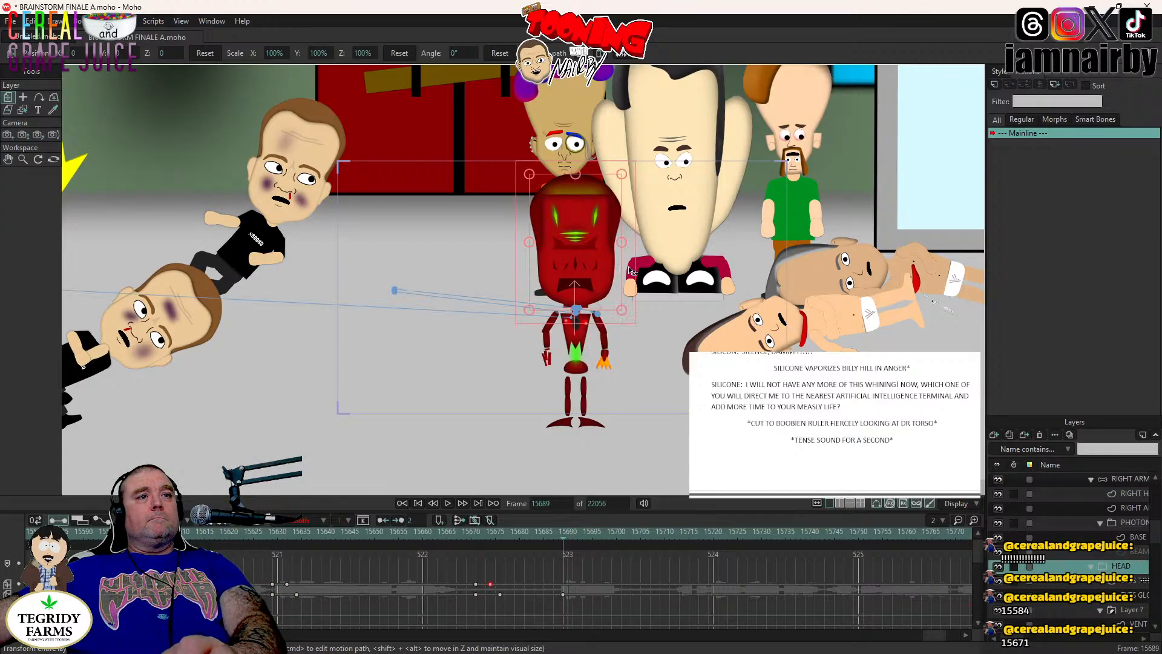
key(ctrl+Right)
key(ctrl+Right)
key(ctrl+Right)
key(ctrl+Right)
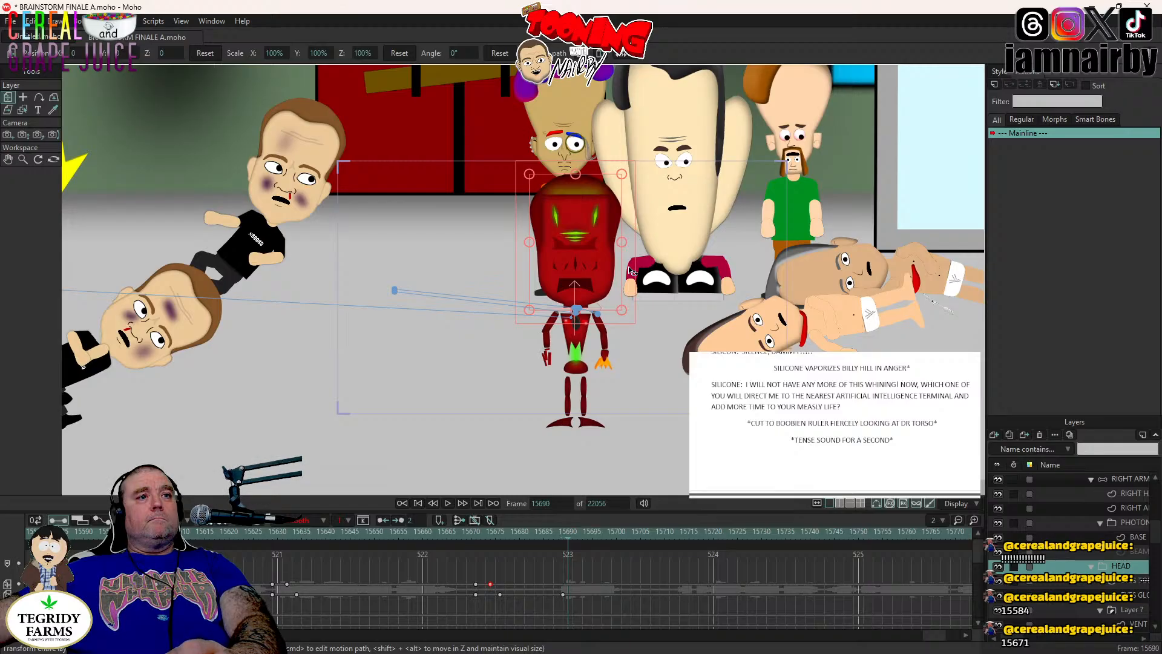
drag(629, 268, 632, 273)
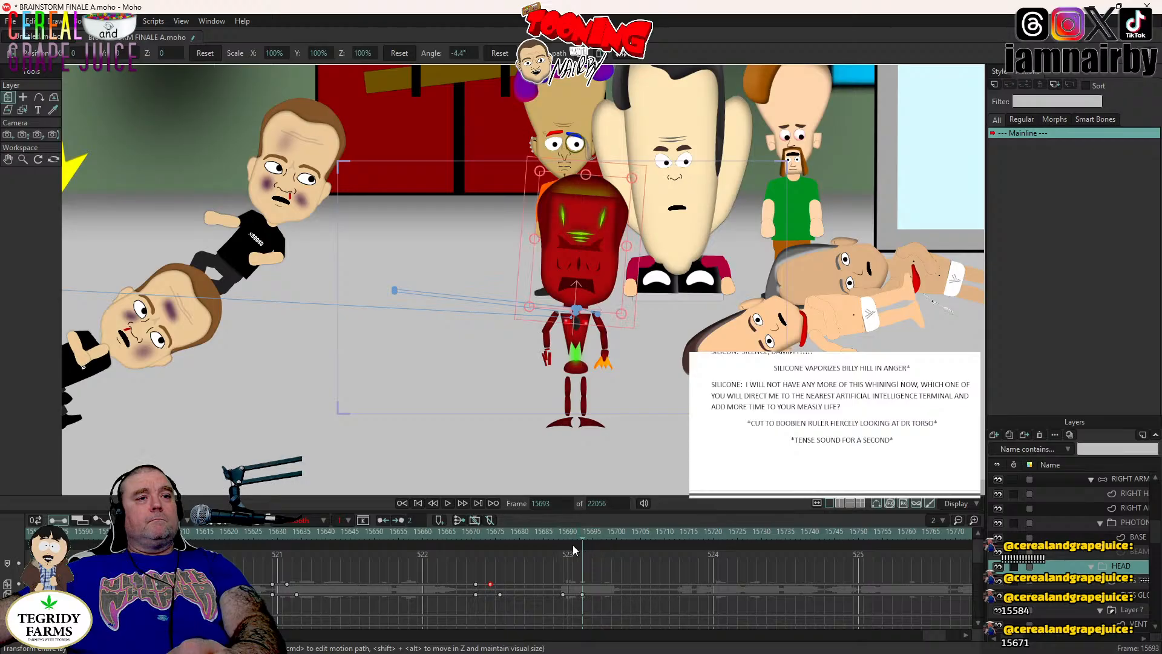
- Replay the scene from around frames 15677, 15687 and 15670 to check the head tilt against the dialogue audio
click(505, 532)
click(448, 502)
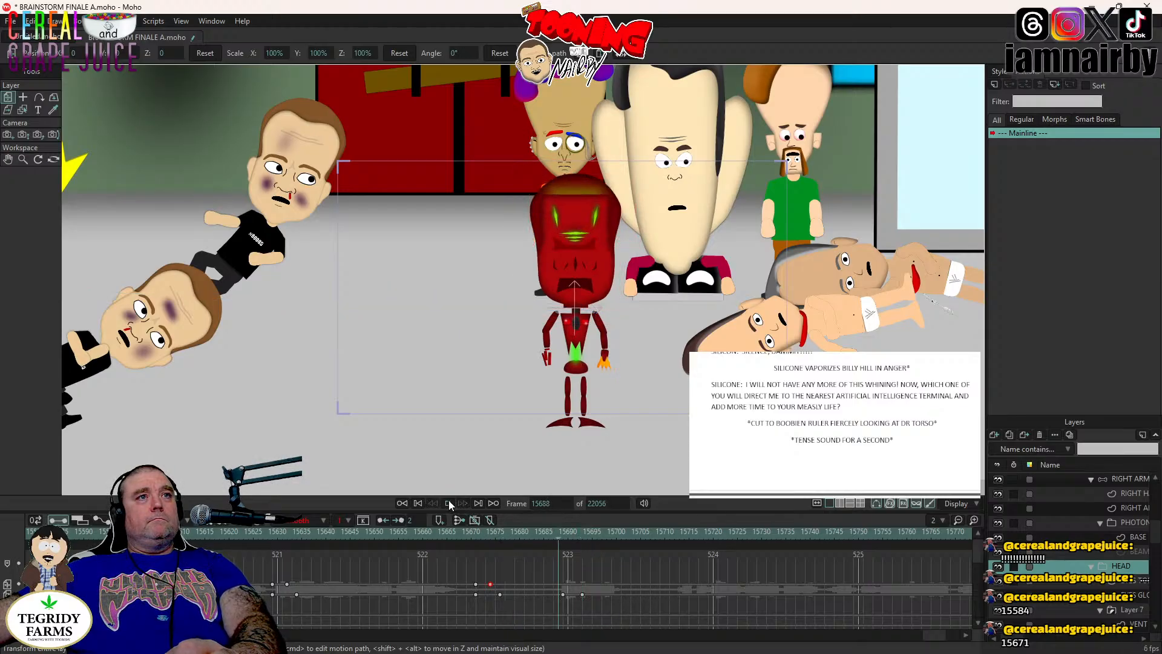
key(space)
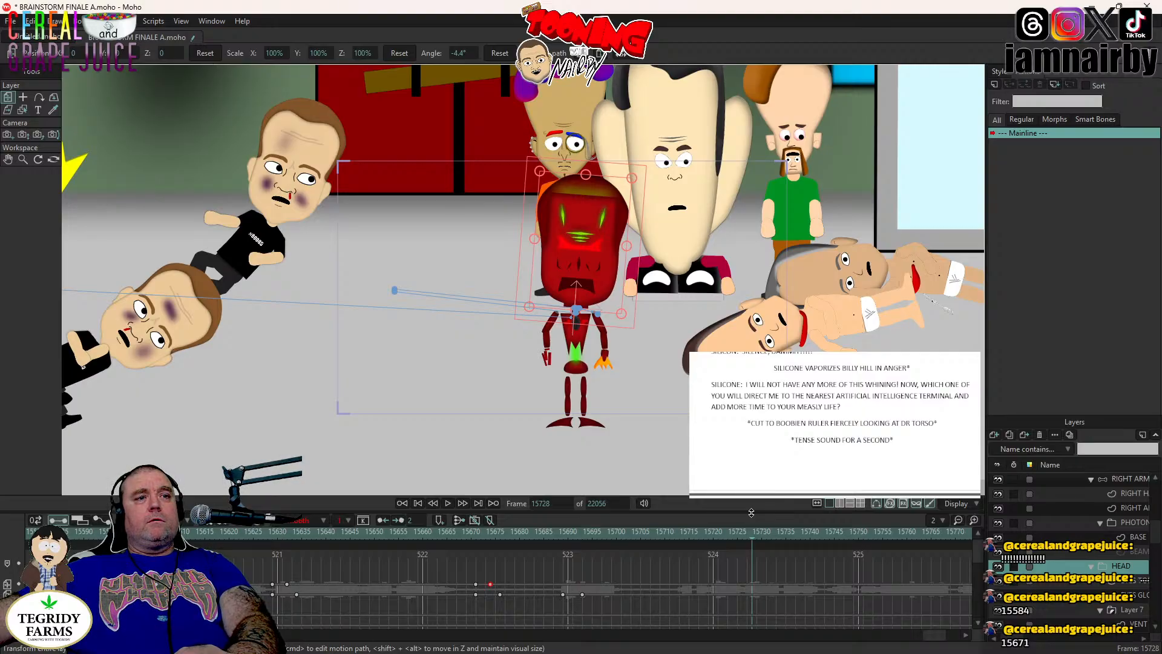
click(553, 532)
click(448, 502)
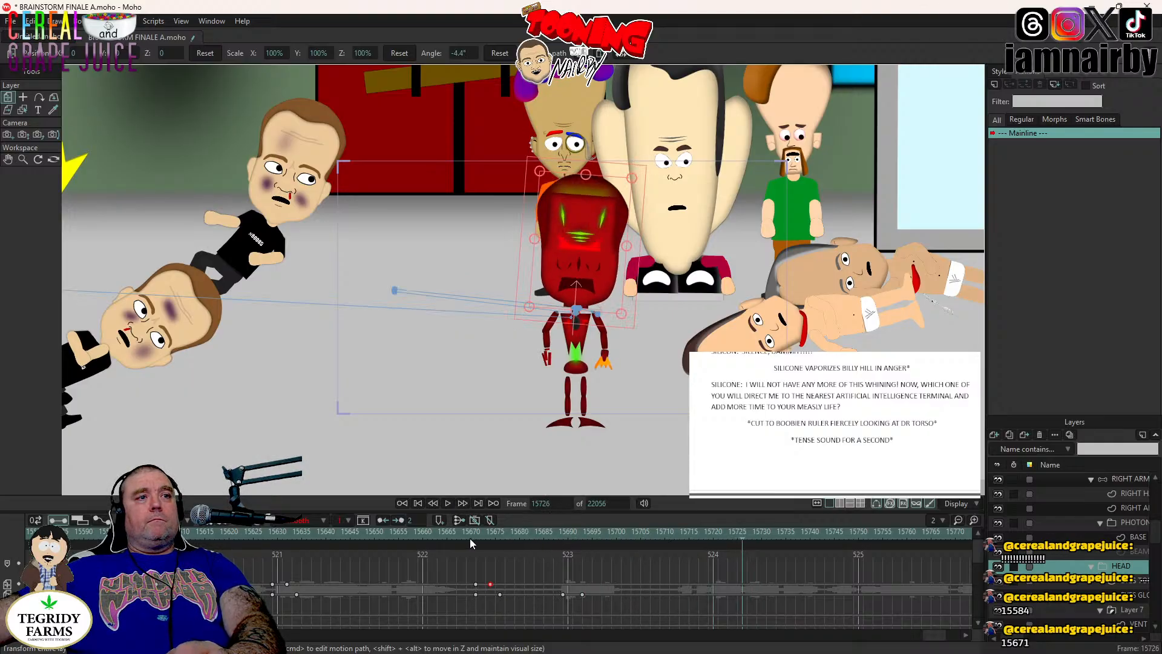
click(469, 532)
click(449, 503)
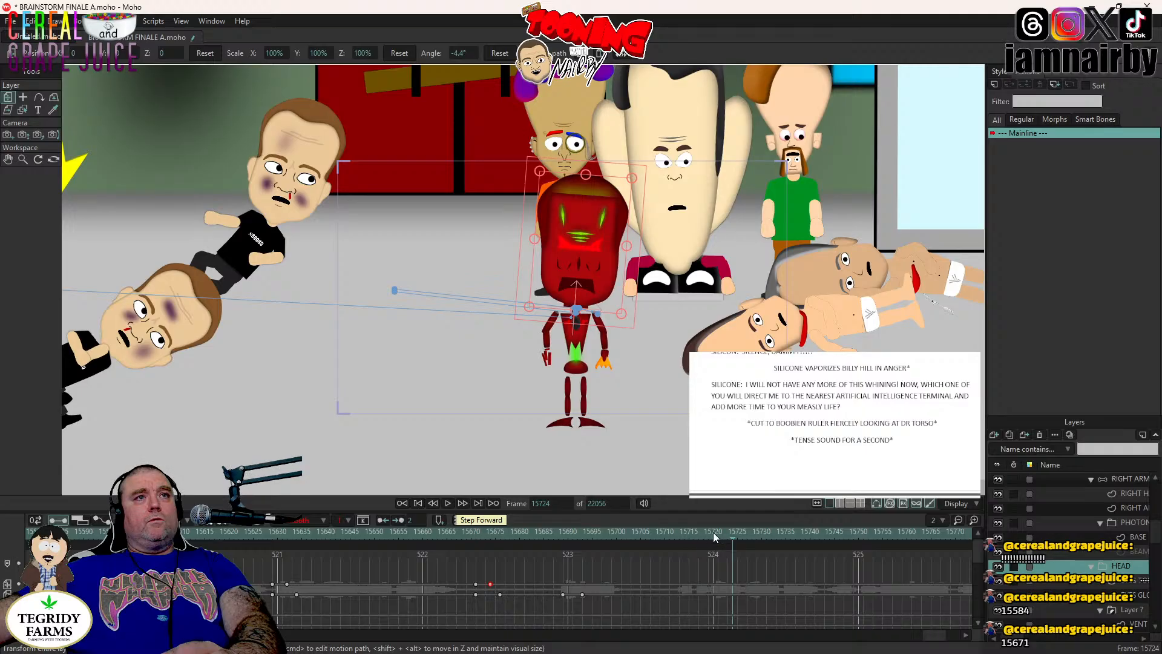
- Copy the HEAD layer's keyframe from frame 15693 to frame 15714, and rotate the head to 1.7° at frame 15718
click(685, 534)
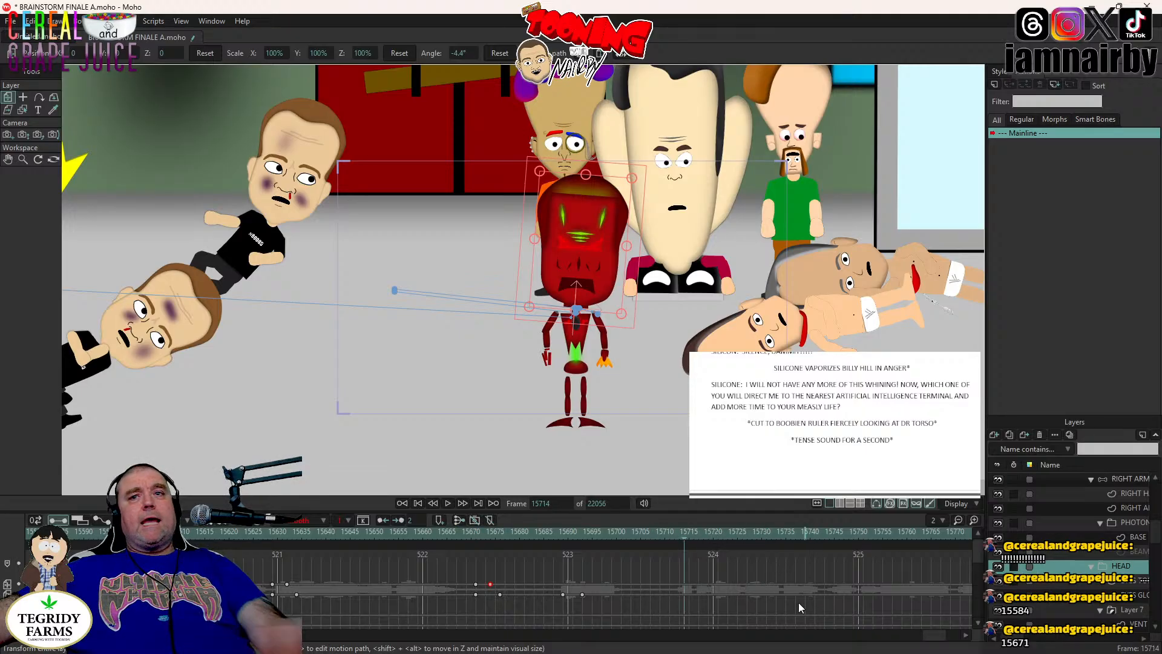
click(582, 594)
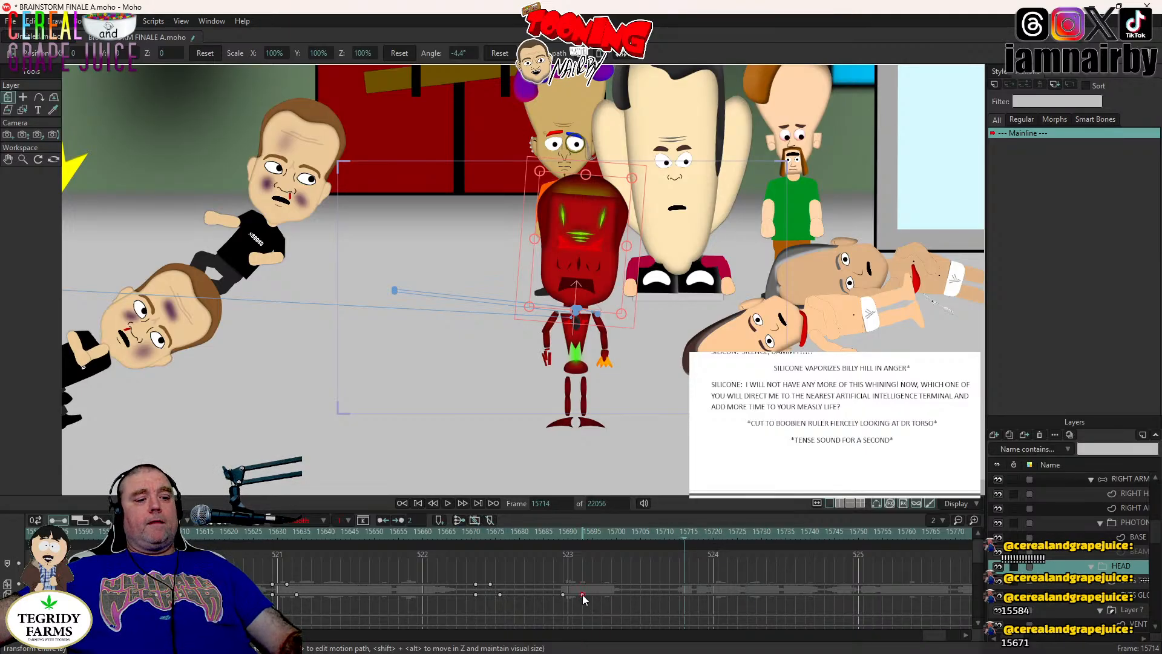
key(ctrl+c)
key(ctrl+v)
key(Right)
key(Right)
key(Right)
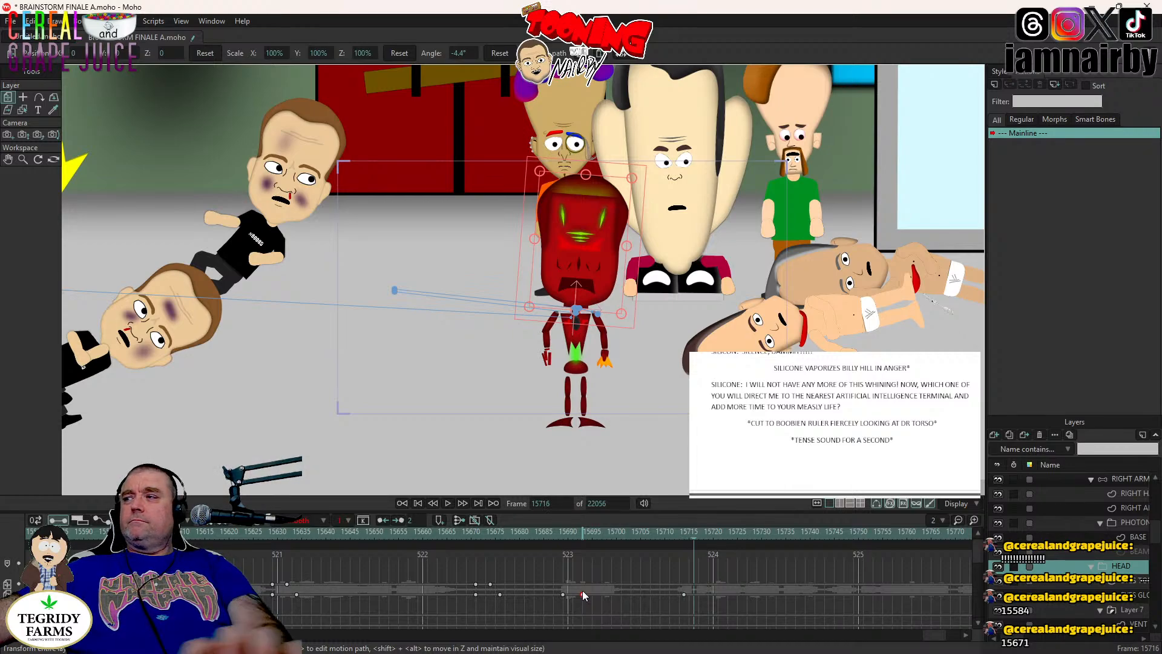
key(Right)
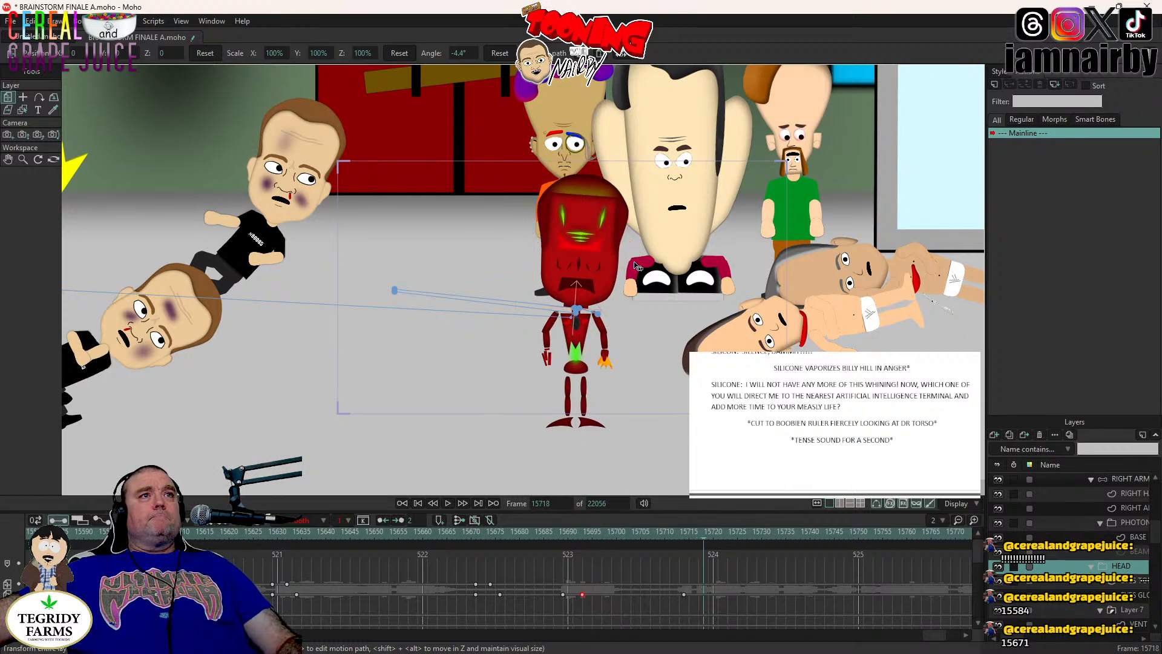
drag(634, 262, 632, 260)
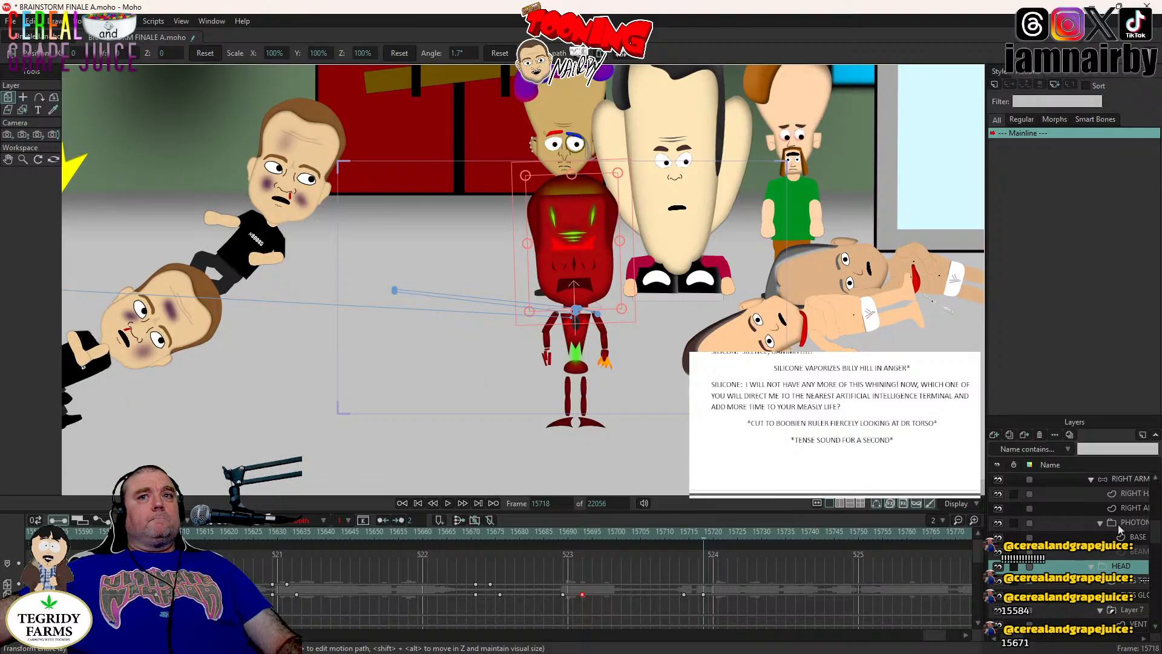
- Copy the RIGHT ARM layer's keyframes from frame 15677 to frame 15714
click(1122, 481)
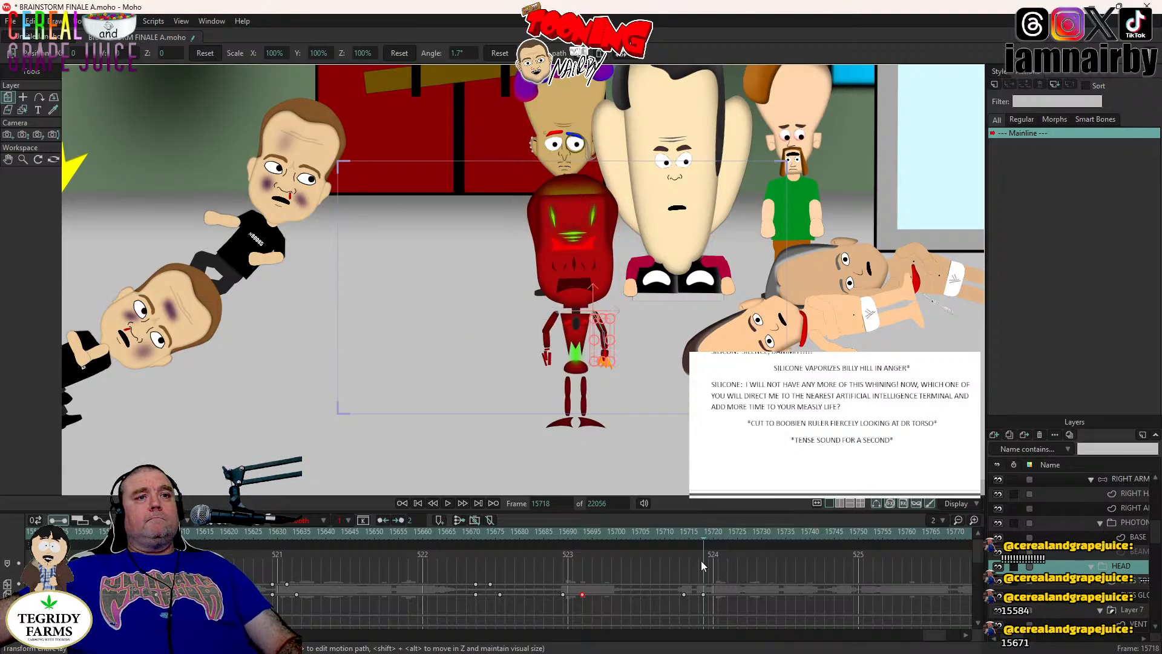
click(685, 532)
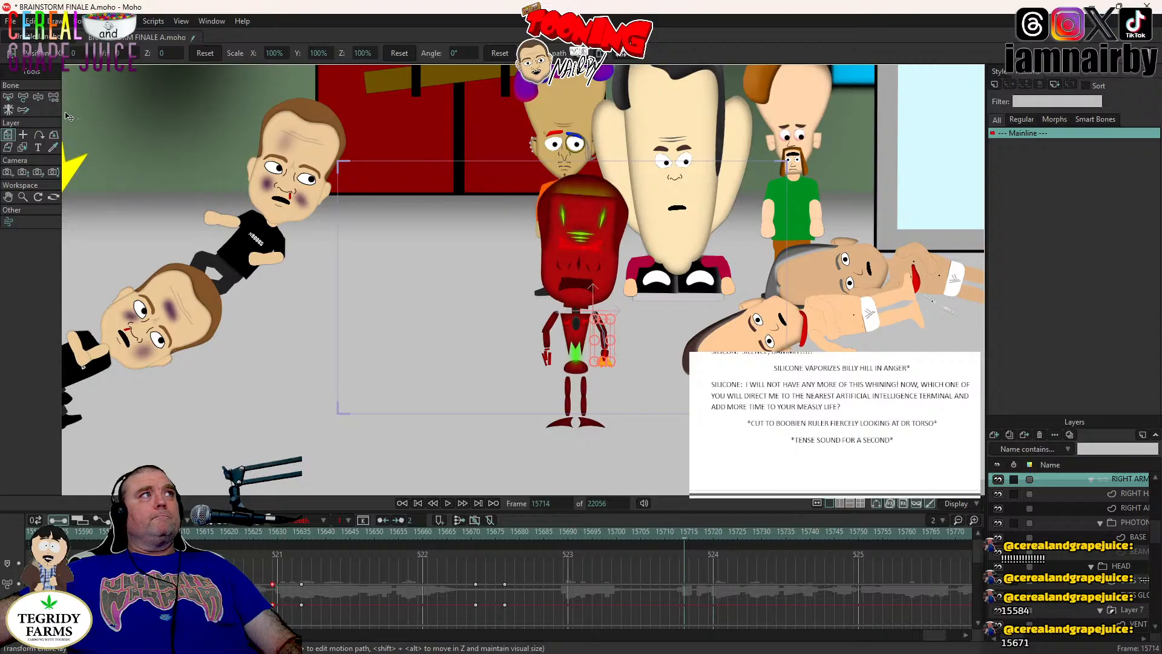
click(38, 96)
drag(525, 584, 500, 619)
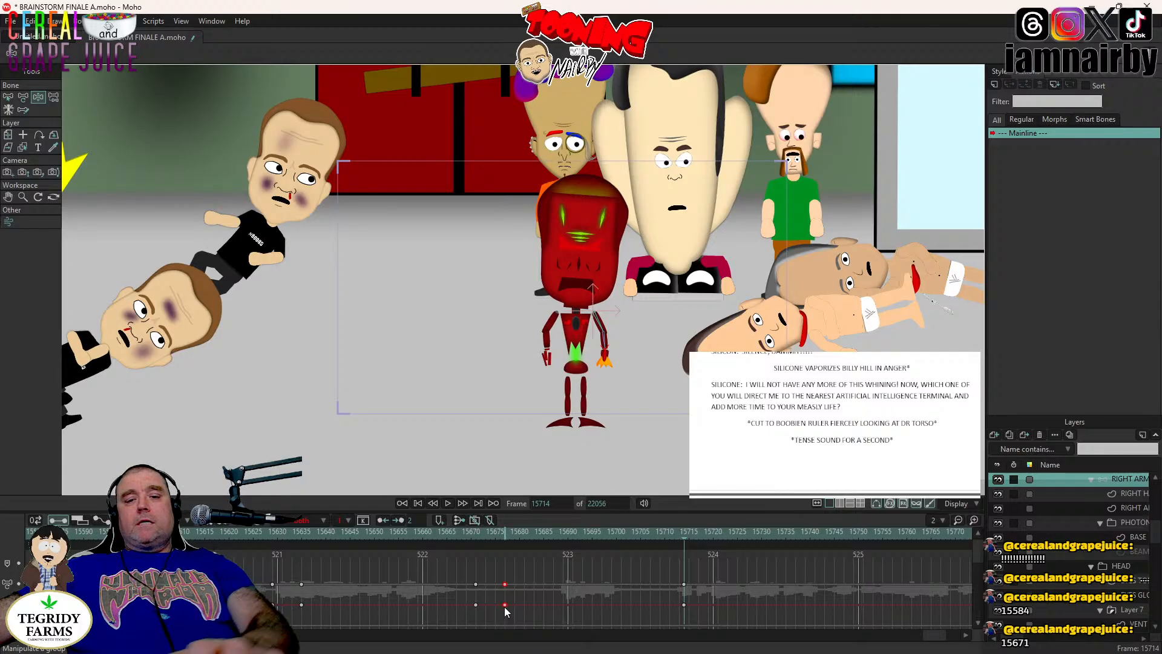
- Pose the right arm's bones at frame 15718 so the arm swings outward with the hand angled slightly down
key(Right)
key(Right)
key(Right)
key(Right)
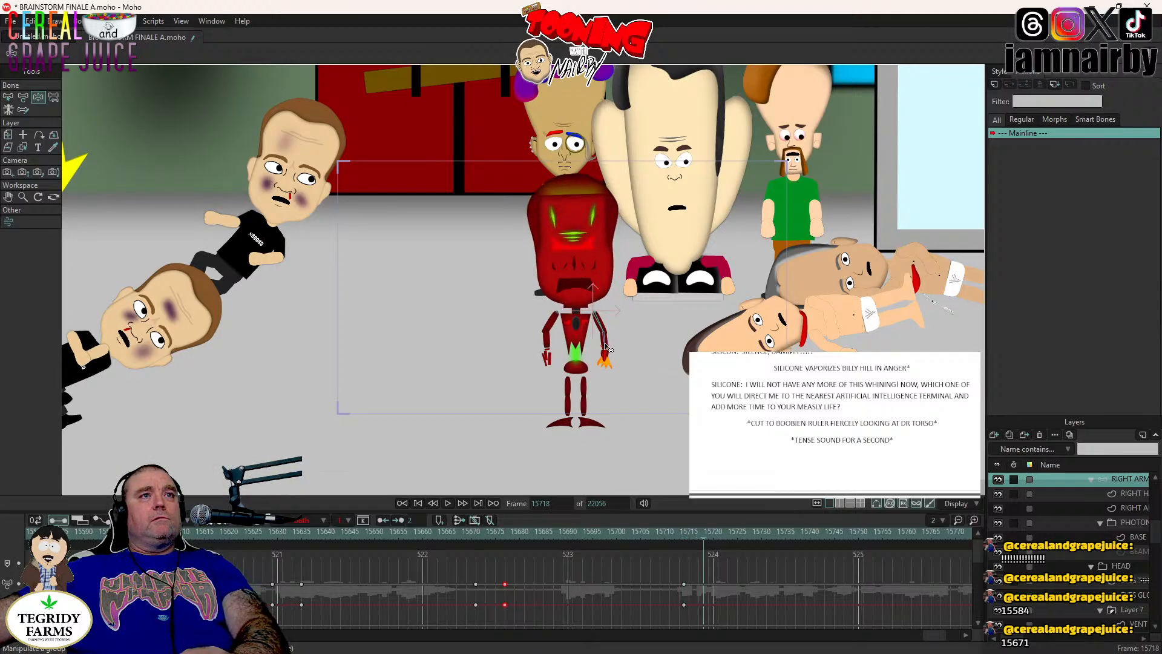
mouse_move(613, 363)
mouse_down()
mouse_move(648, 390)
mouse_move(666, 386)
mouse_move(617, 348)
mouse_move(614, 357)
mouse_up()
scroll(615, 357, up, 4)
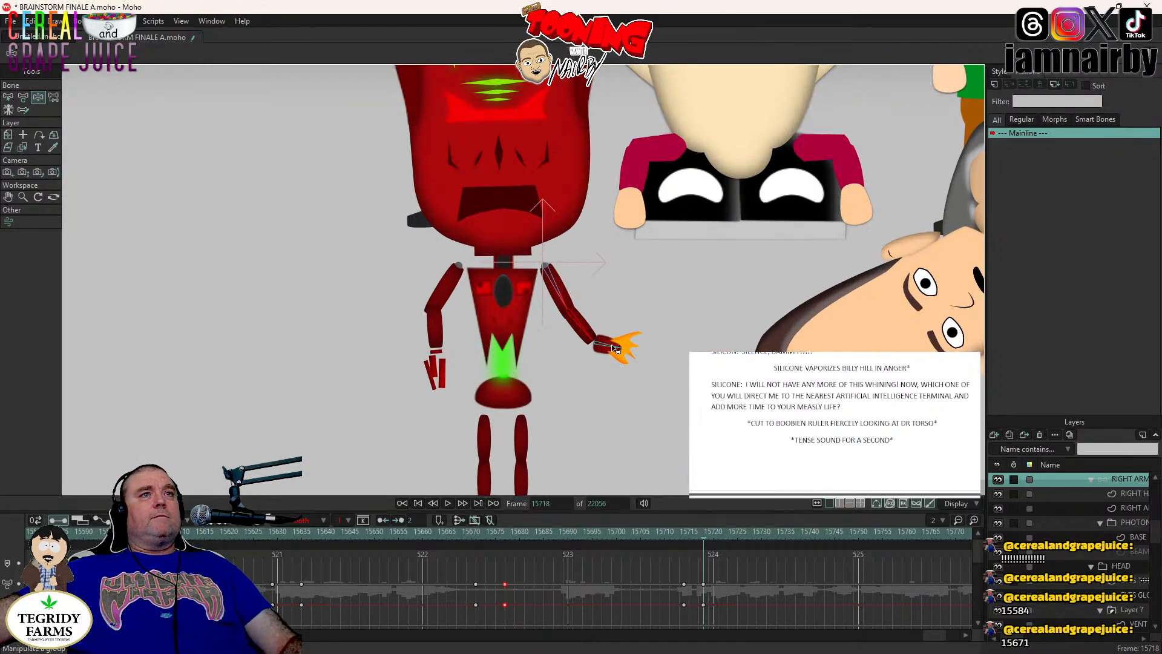
drag(613, 348, 614, 352)
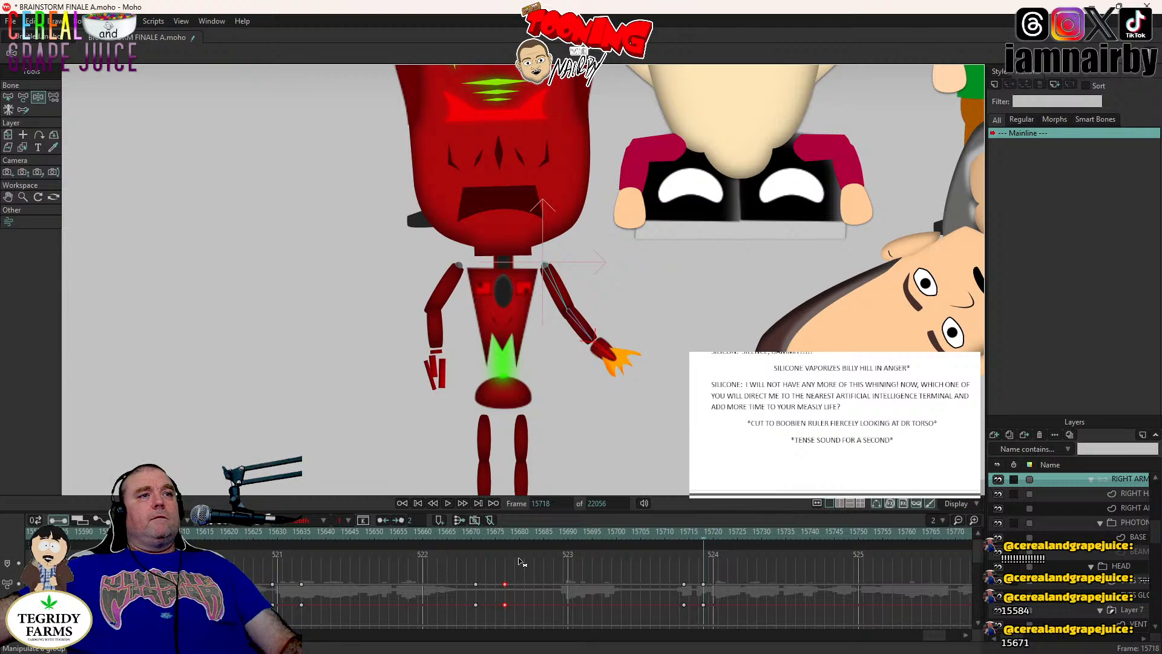
- Make the PHOTON BEAM layer invisible from frame 15674 and save the project
click(476, 538)
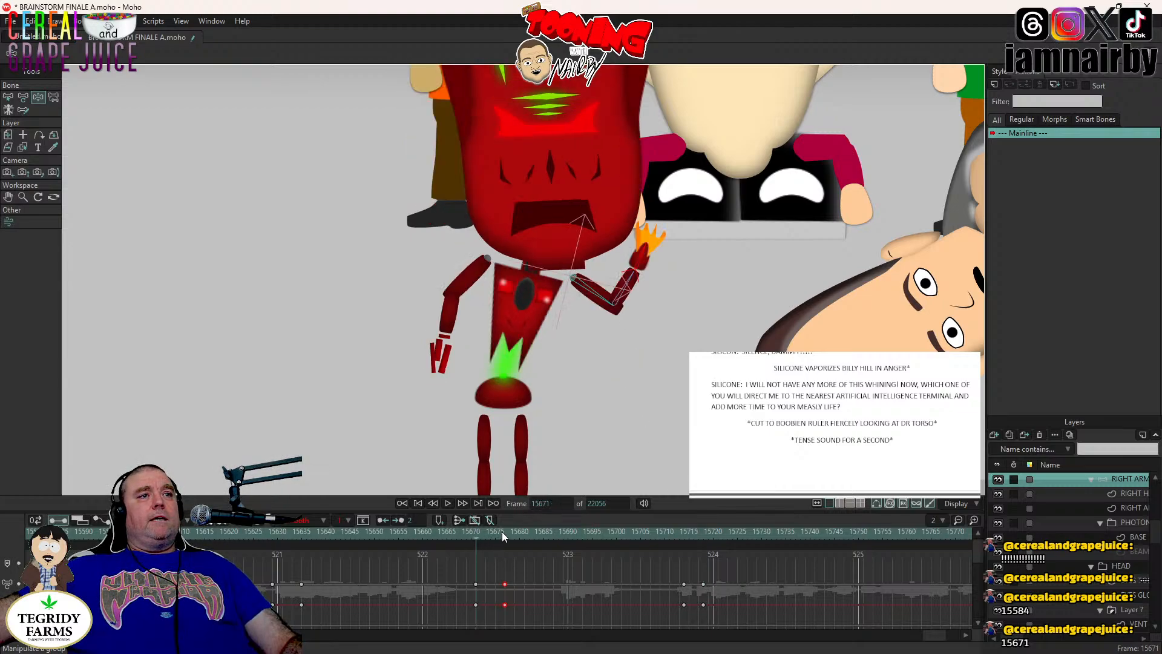
click(505, 538)
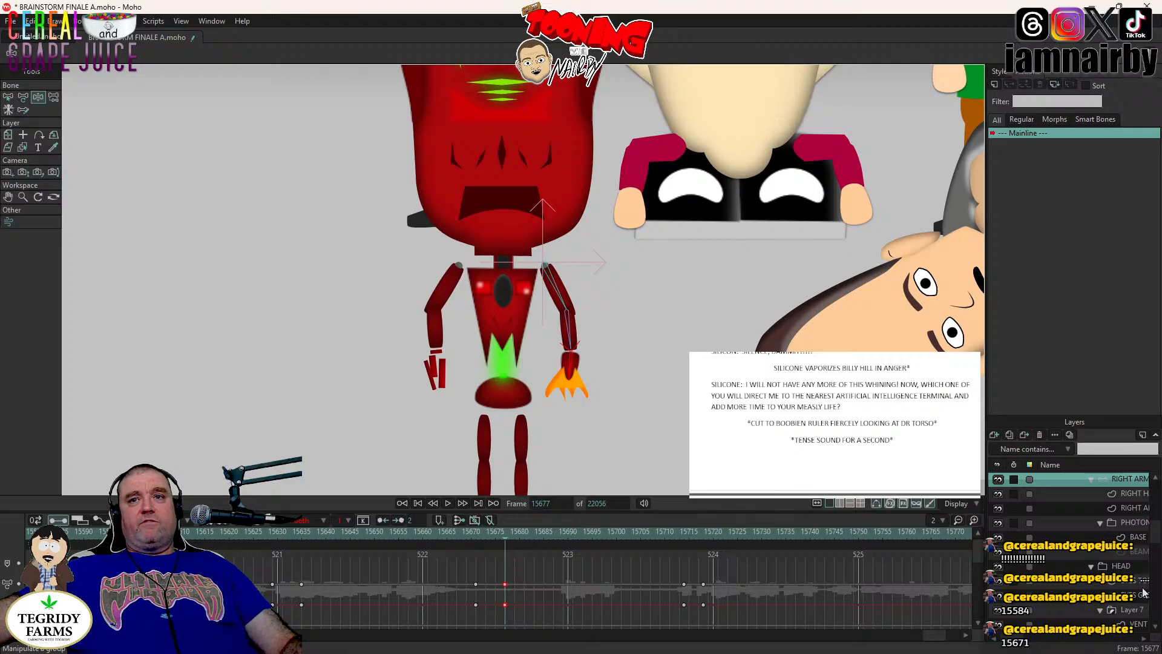
click(489, 533)
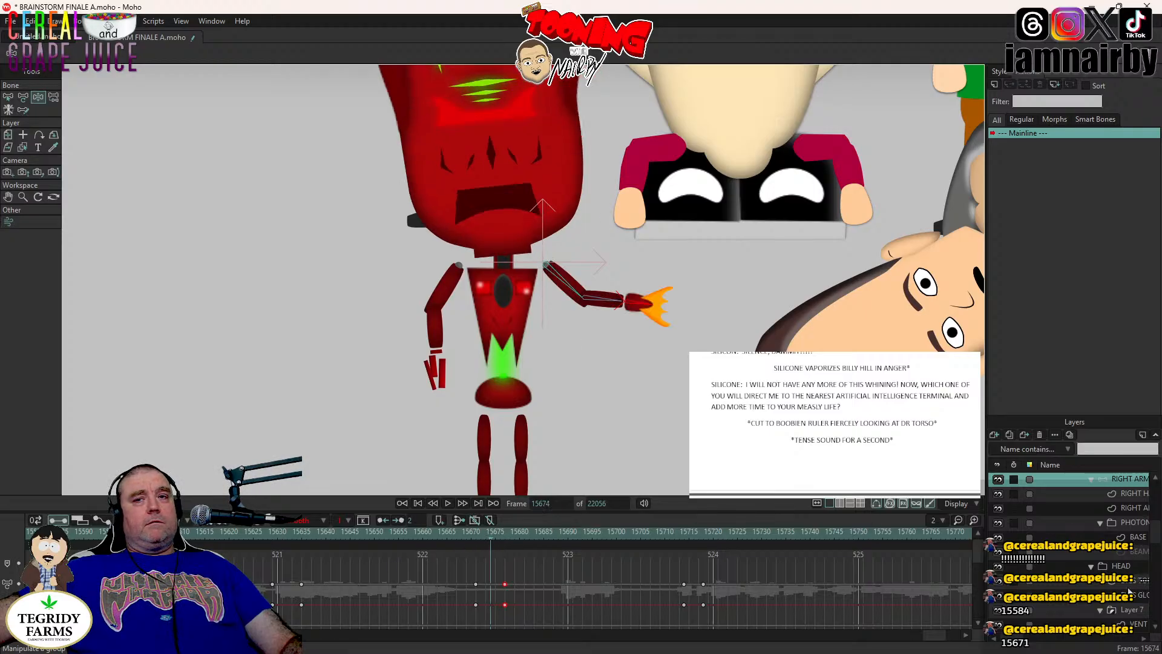
double_click(1134, 522)
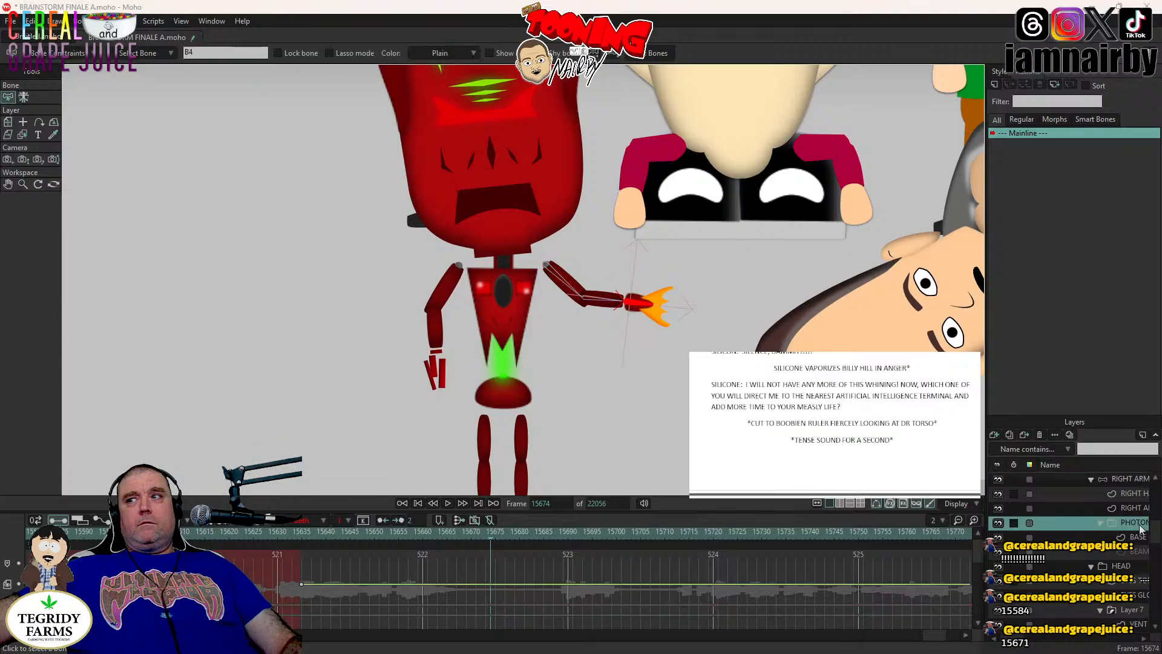
click(720, 226)
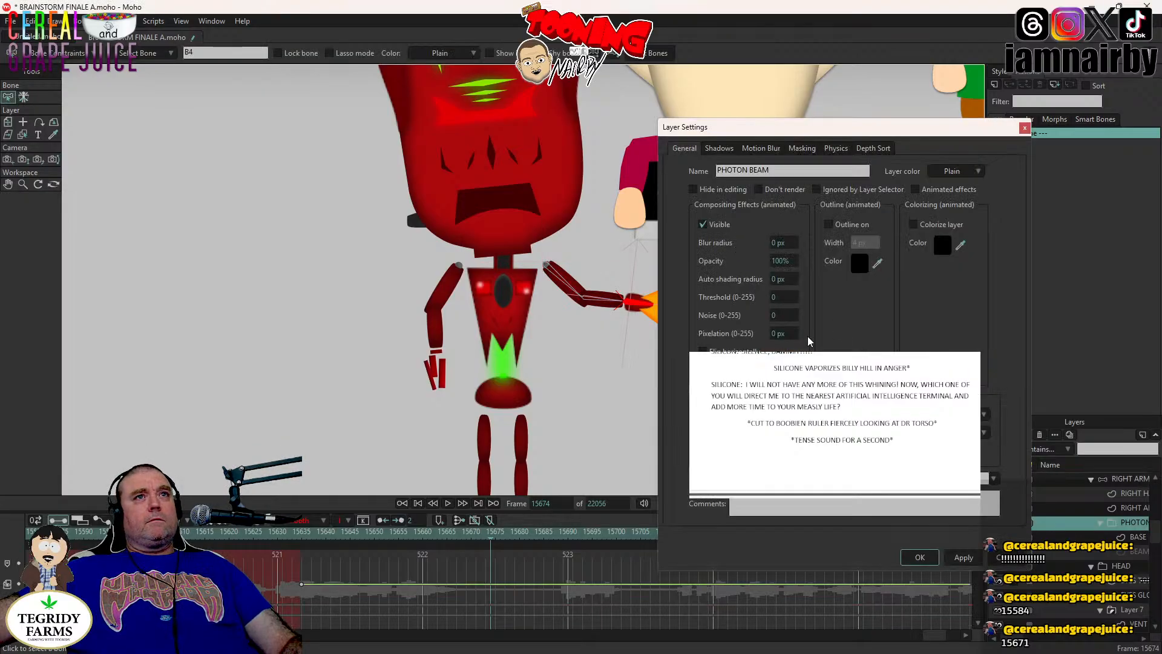
click(921, 557)
key(ctrl+s)
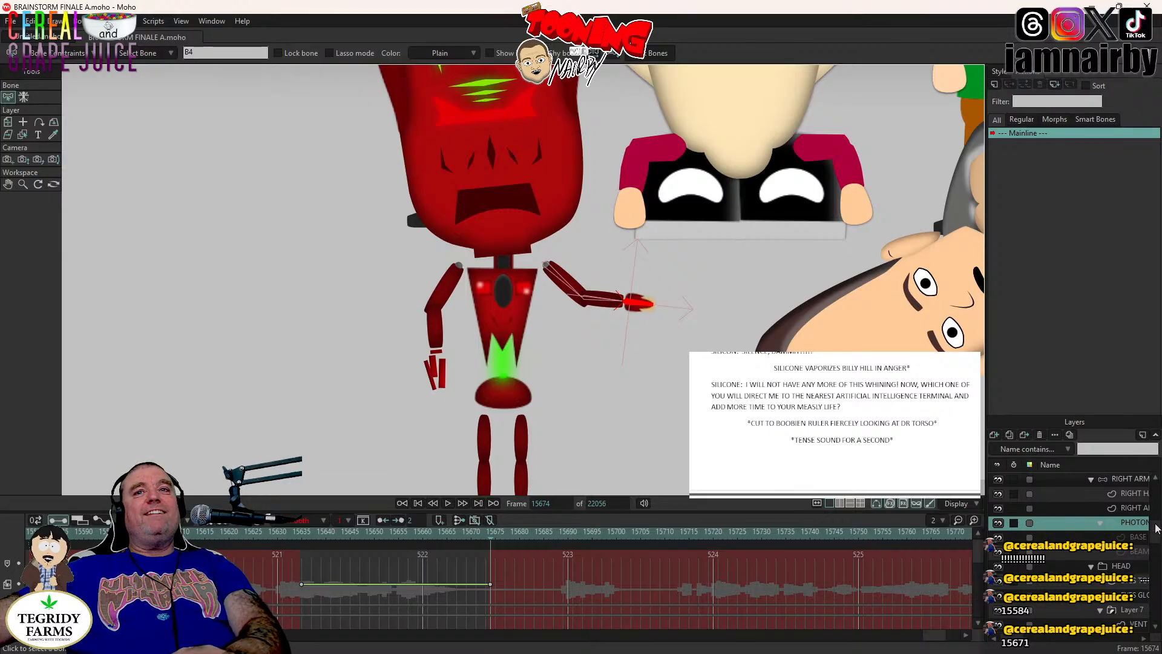
- Collapse the PHOTON BEAM group and play the scene from frame 15660 to check the beam and arm timing
click(1100, 524)
scroll(621, 331, down, 5)
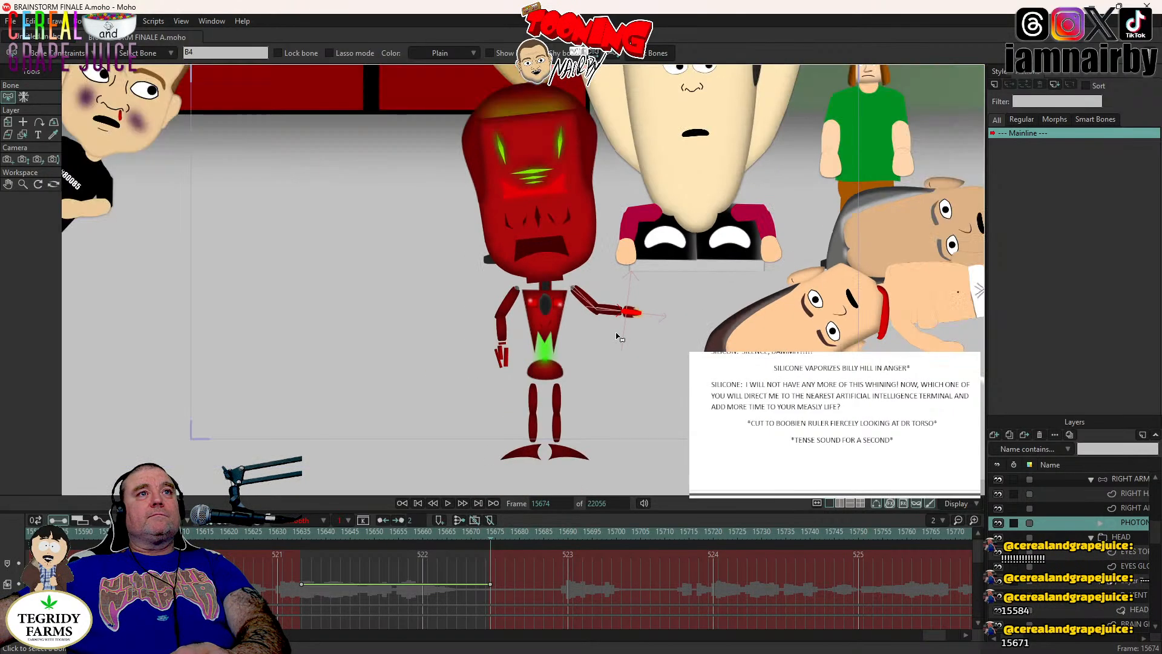
click(422, 531)
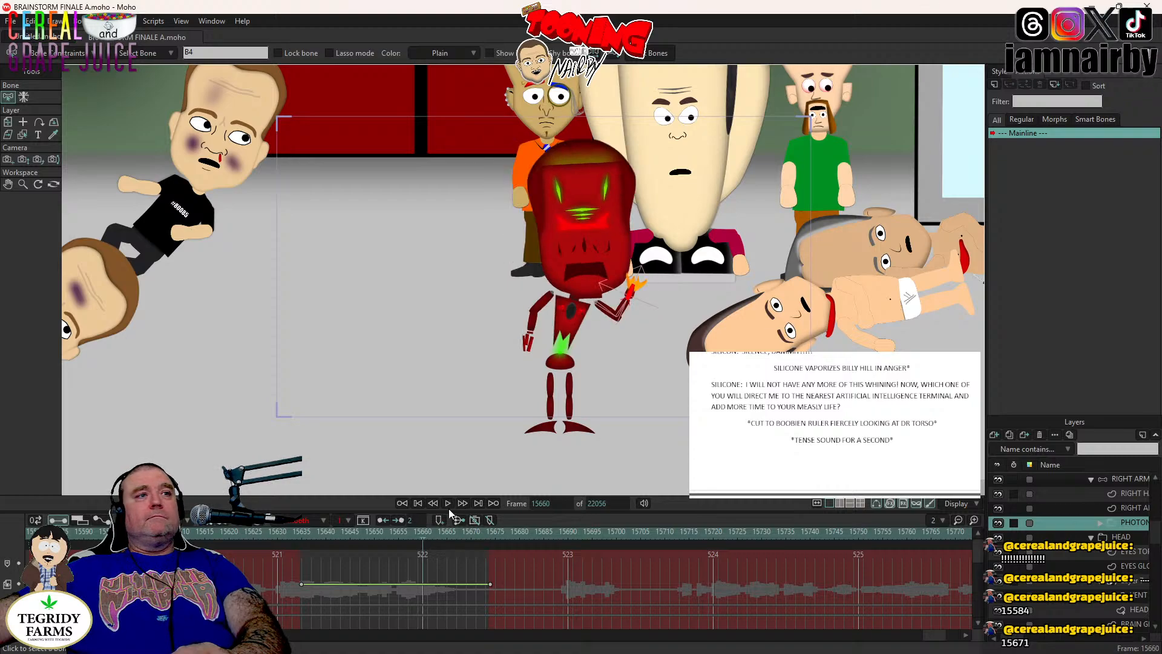
click(447, 504)
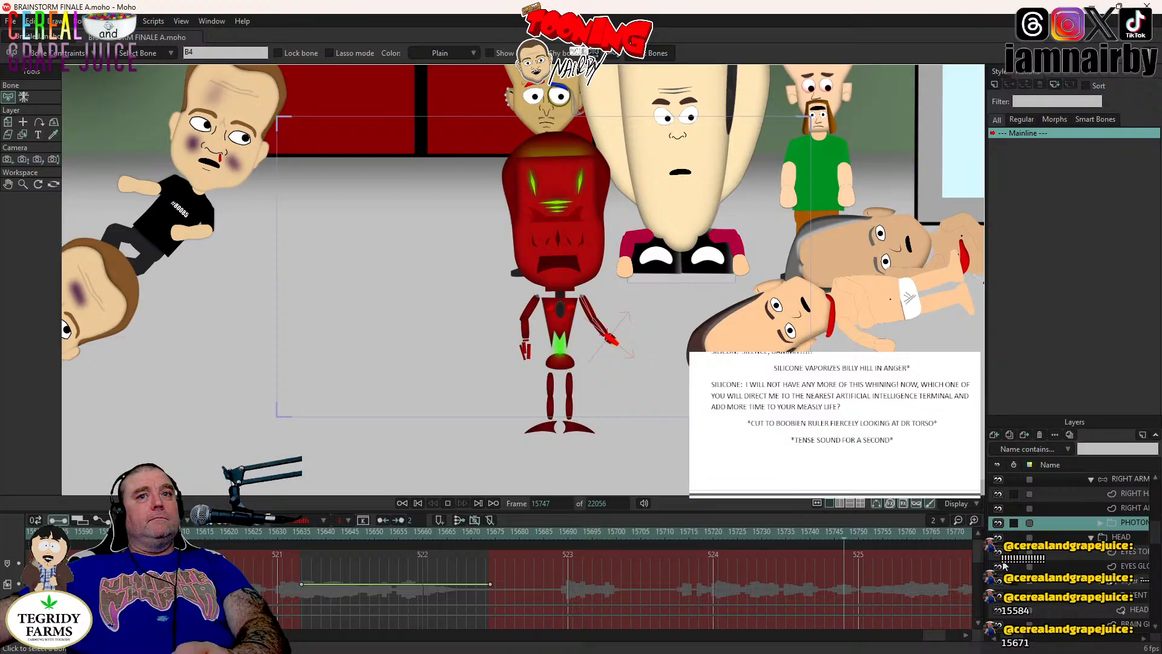
key(space)
- Key the HEAD layer at frame 15748 and rotate the head to -5.1° at frame 15752
click(1116, 537)
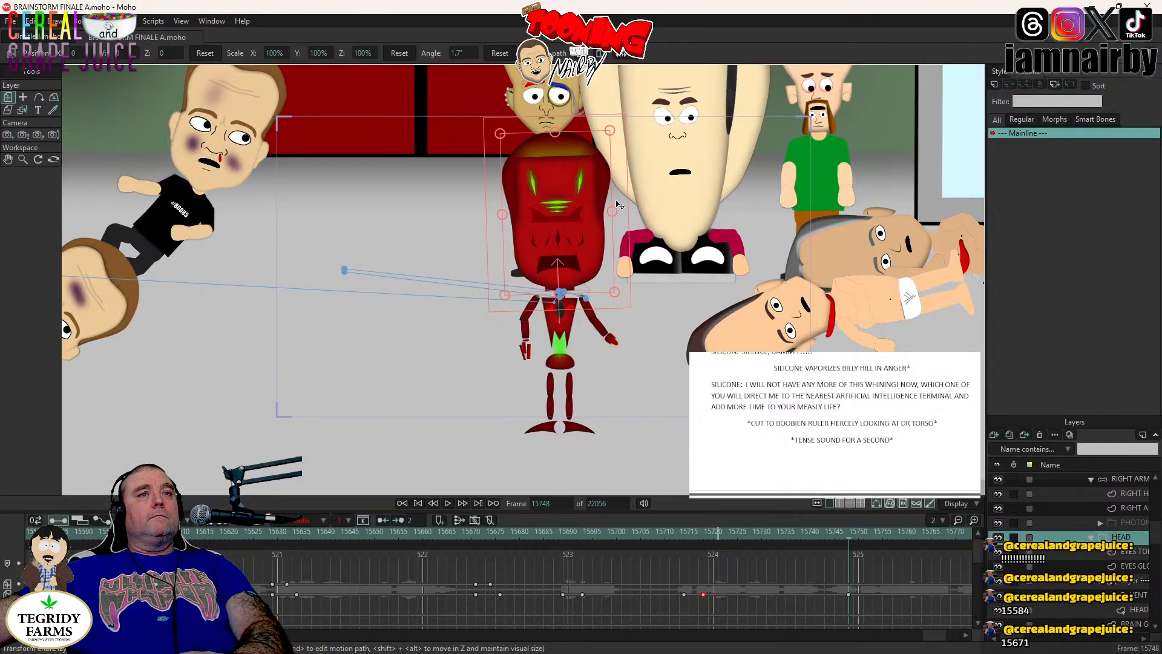
key(ctrl+Right)
key(ctrl+Right)
key(ctrl+Right)
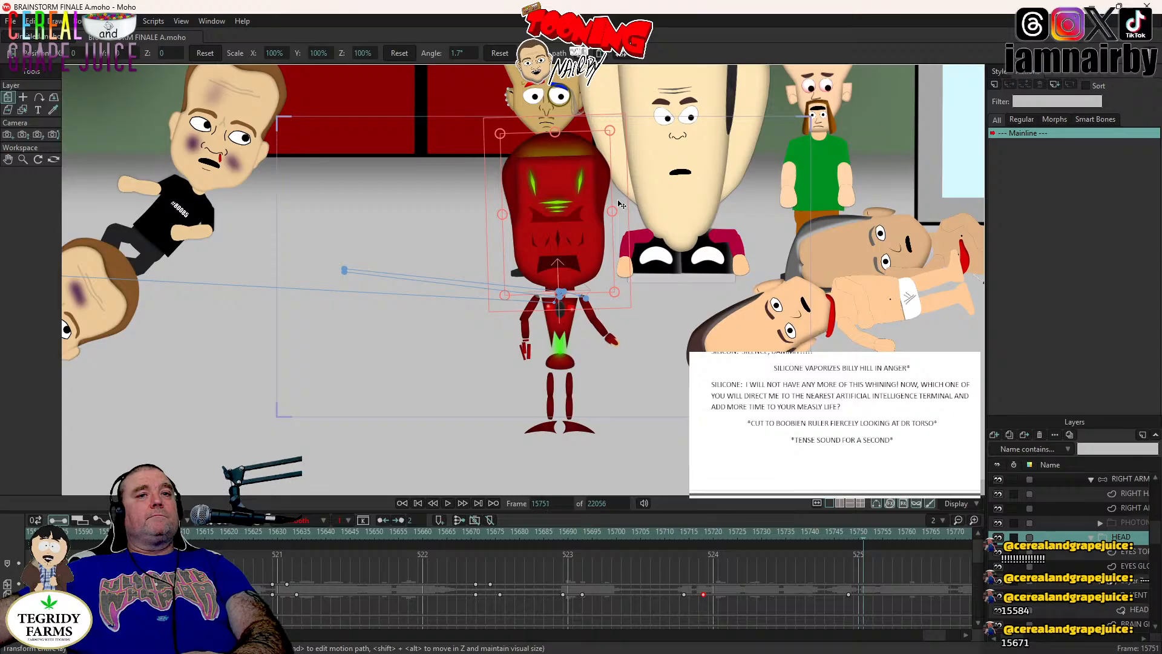
key(Right)
drag(618, 201, 627, 210)
- Replay the scene from frame 15727 to check the new head movement, stopping at frame 15812
click(749, 536)
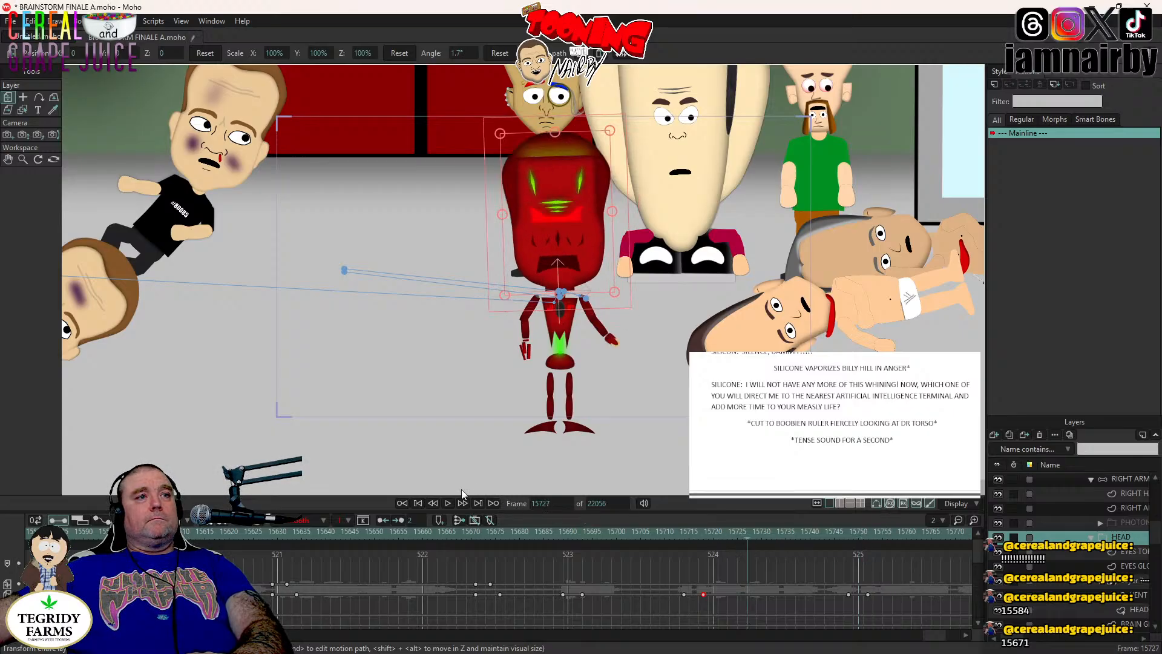
click(447, 502)
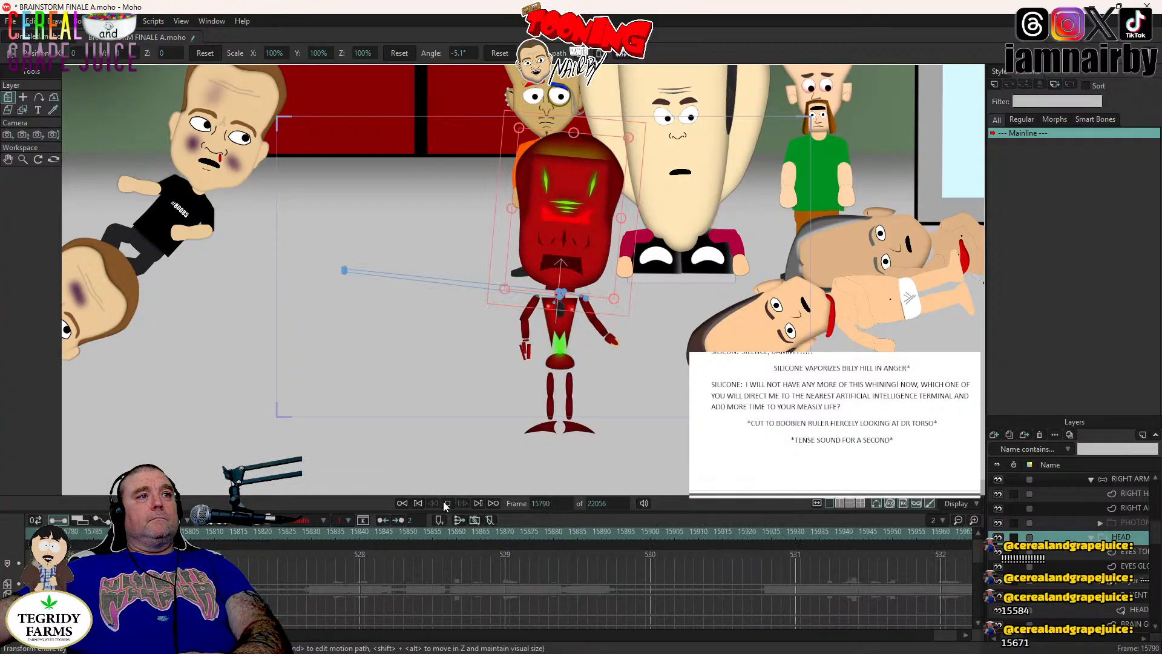
click(446, 502)
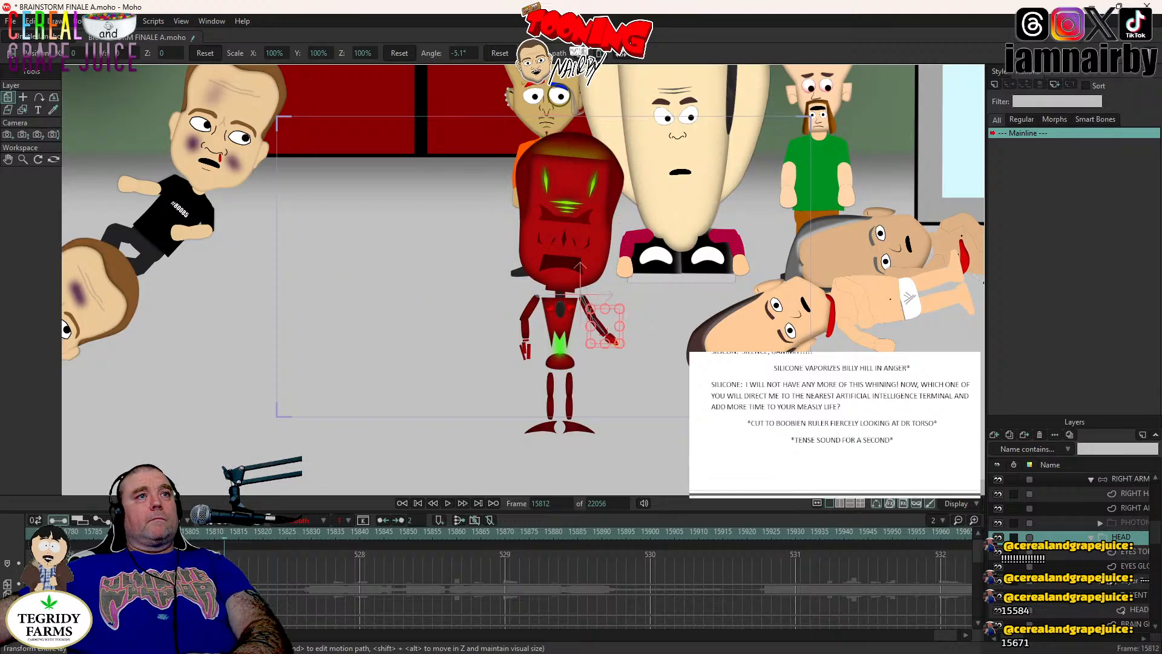
- With Manipulate Bones on the RIGHT ARM layer, lower the forearm and hand to Silicone's side at frame 15816
click(1128, 478)
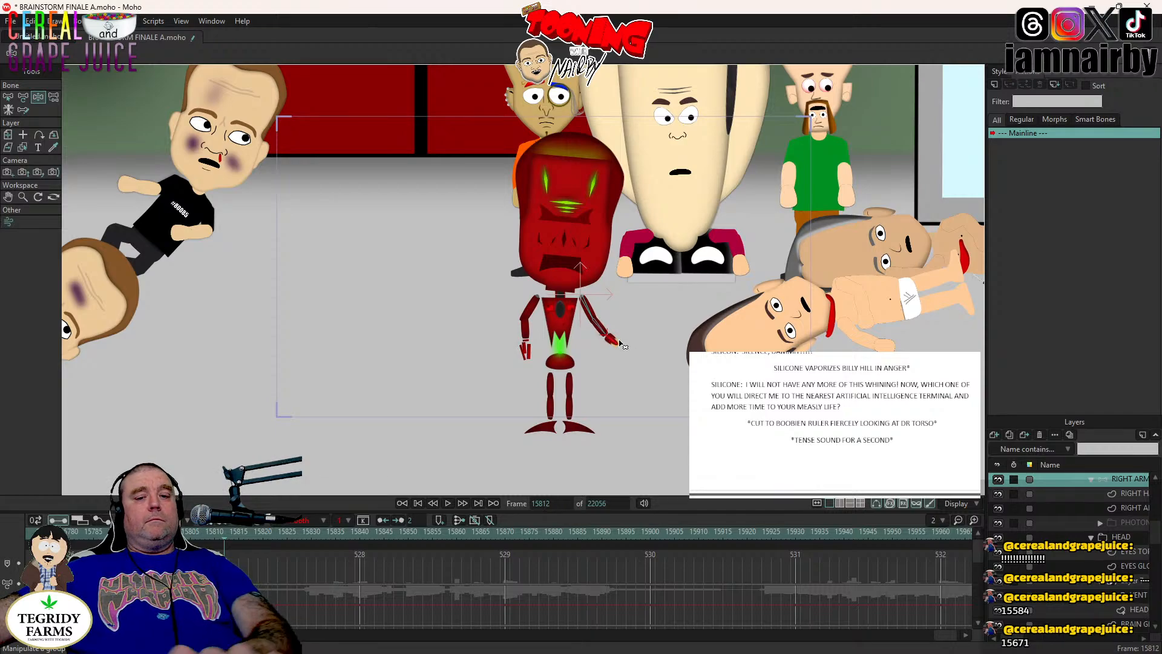
key(Right)
key(Right)
key(Right)
key(Right)
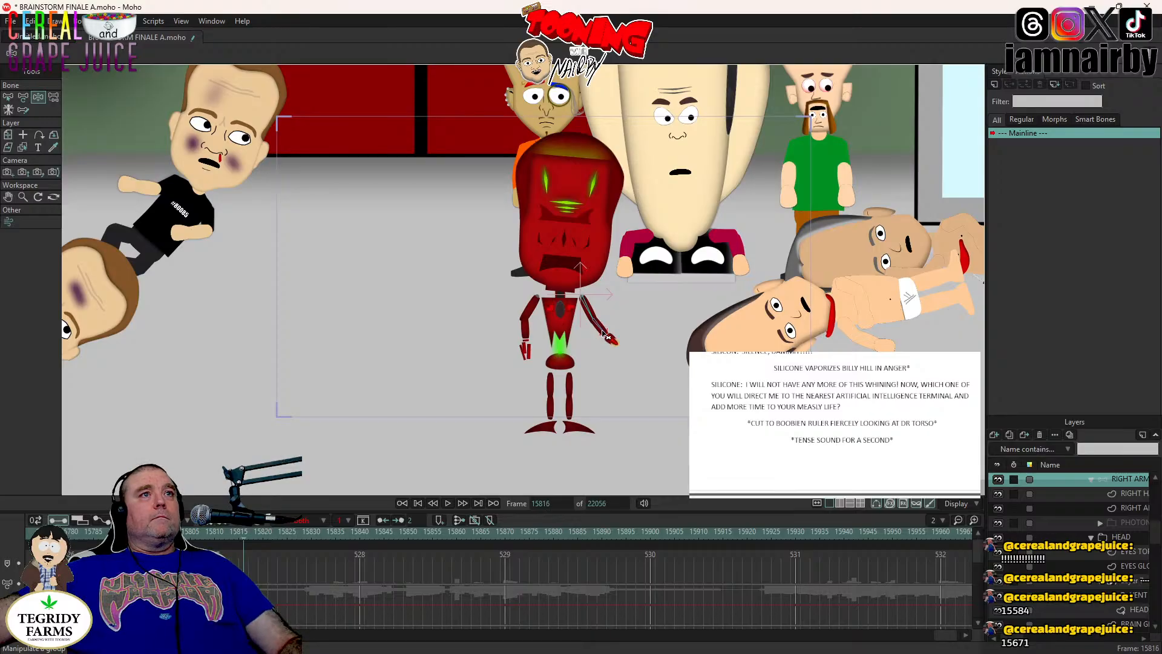
drag(603, 335, 595, 362)
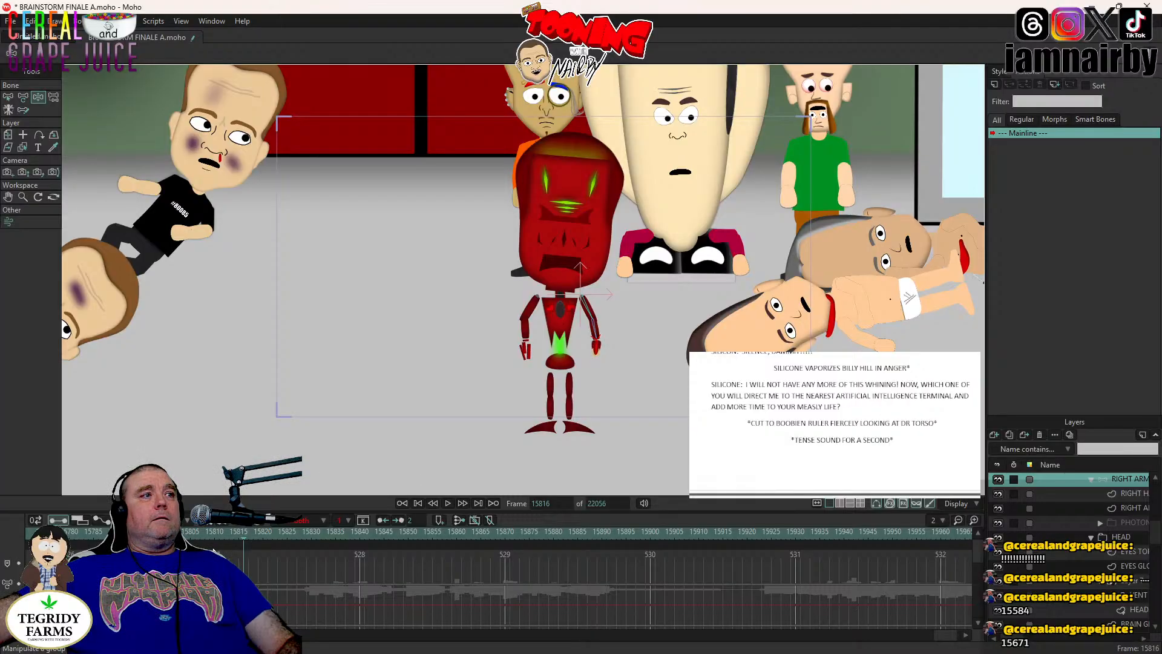
- Activate the HEAD layer and step back and forth through frames 15811 to 15816 to check the right arm's drop
click(222, 534)
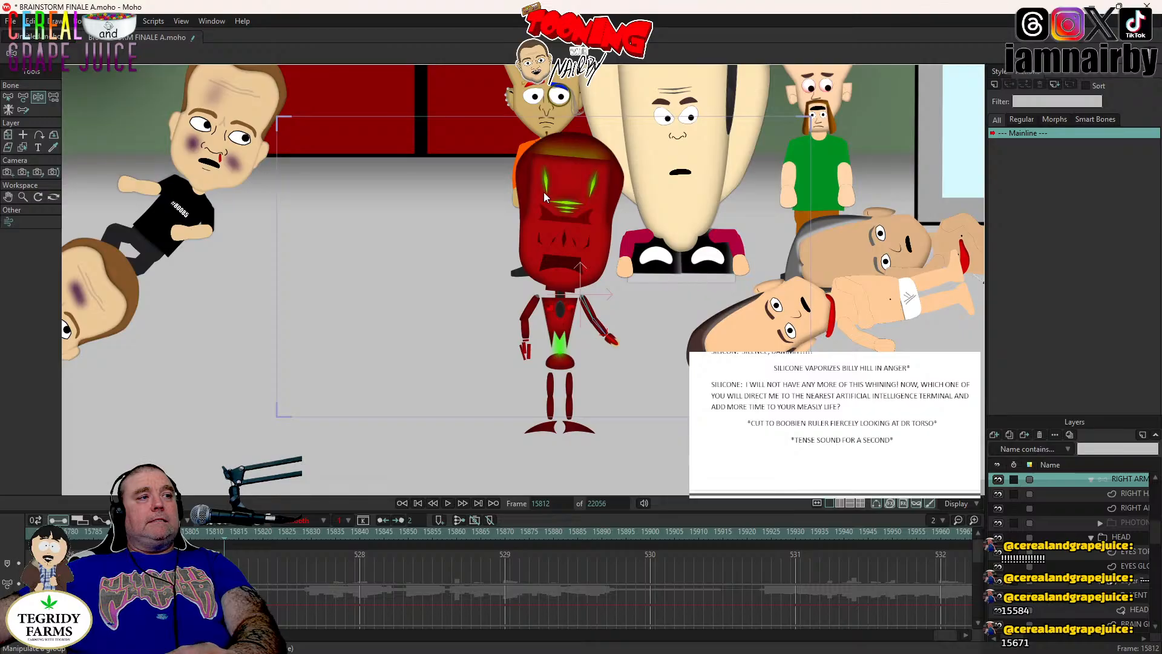
alt+right_click(626, 204)
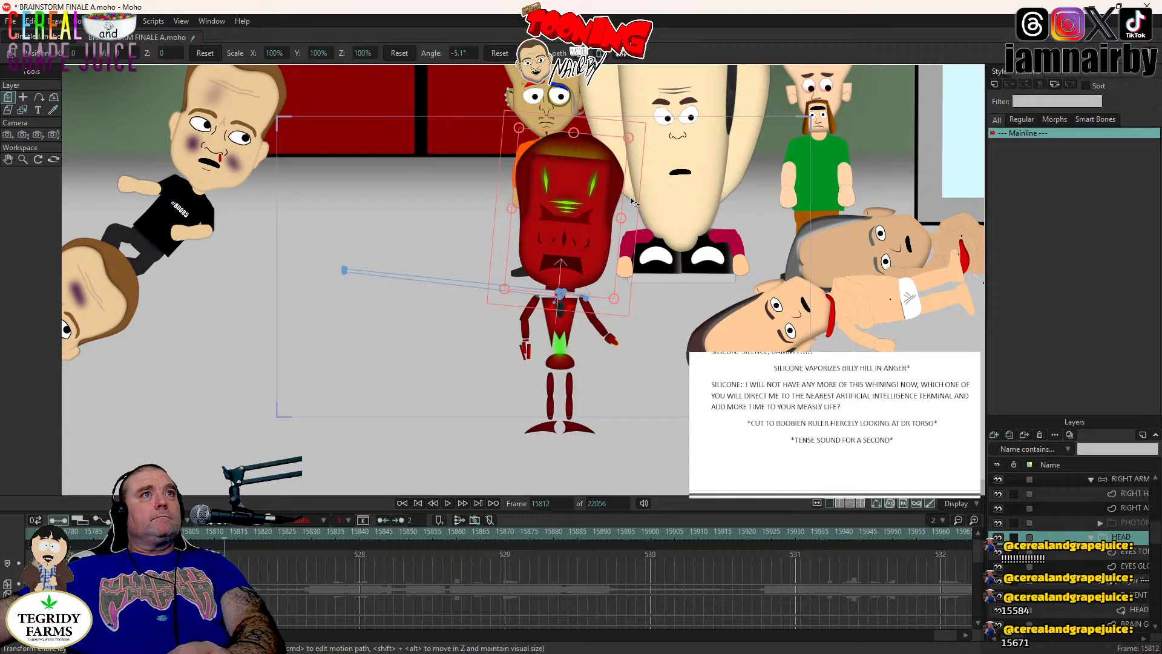
key(Right)
key(Right)
key(Right)
key(Right)
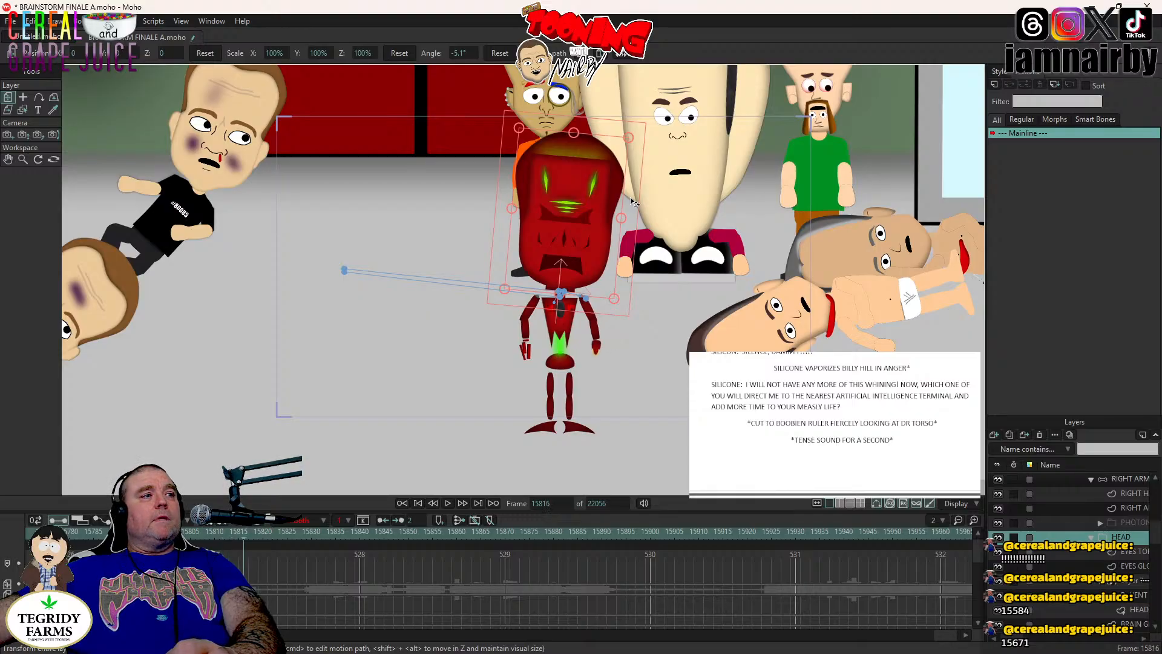
key(Left)
key(Left)
key(Left)
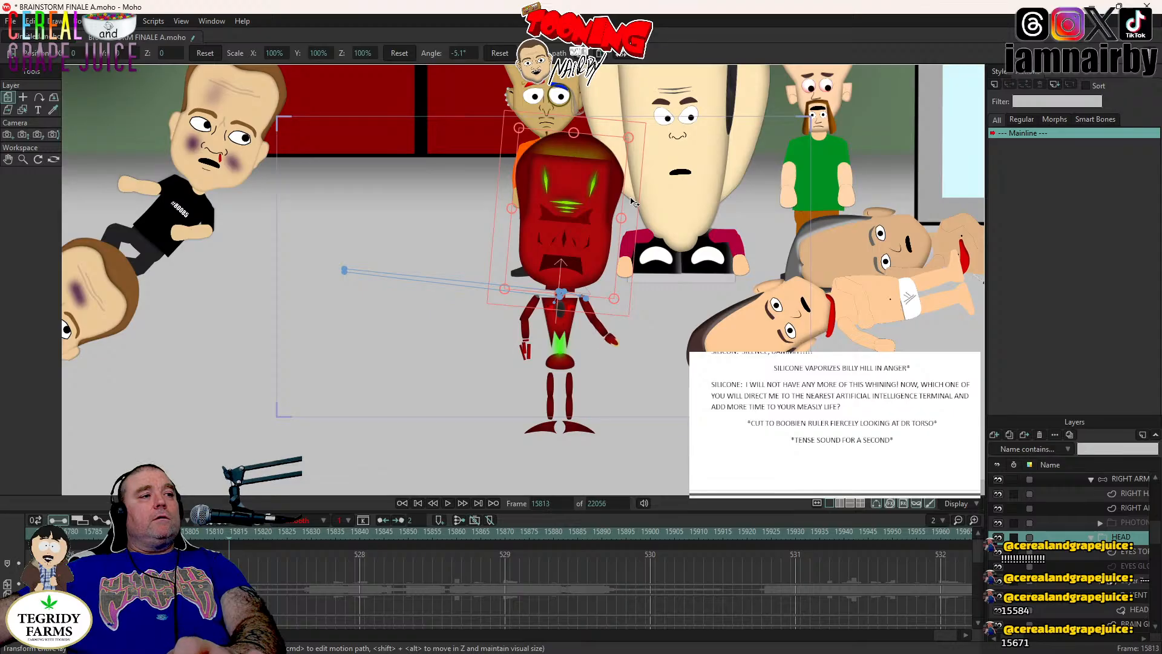
key(Left)
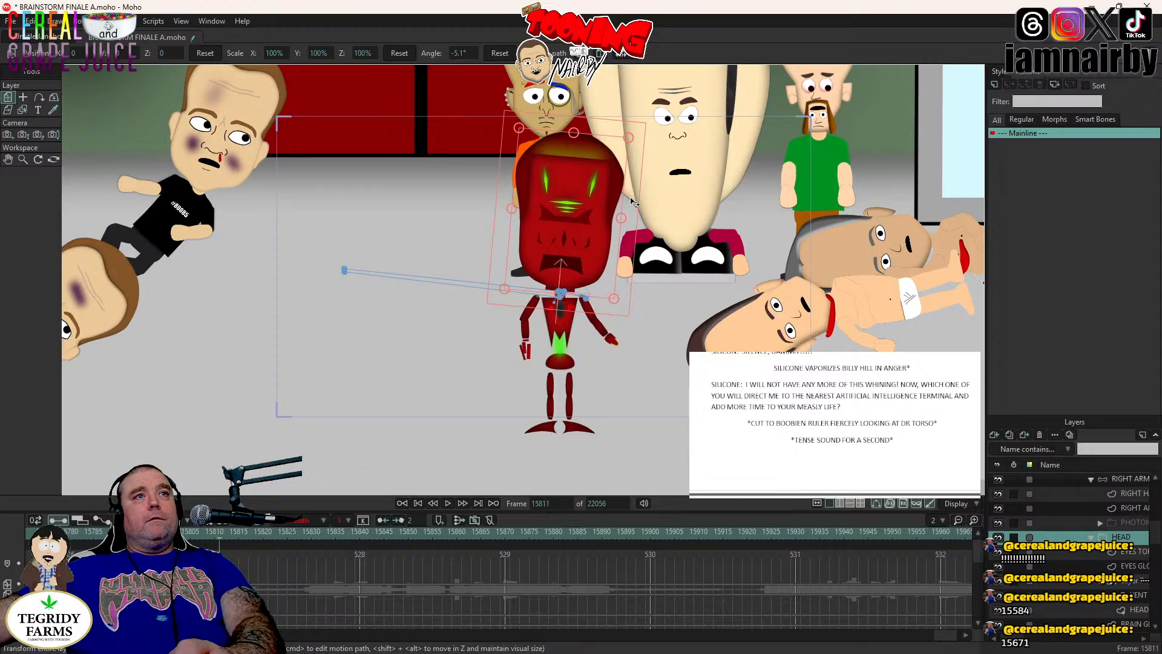
key(Right)
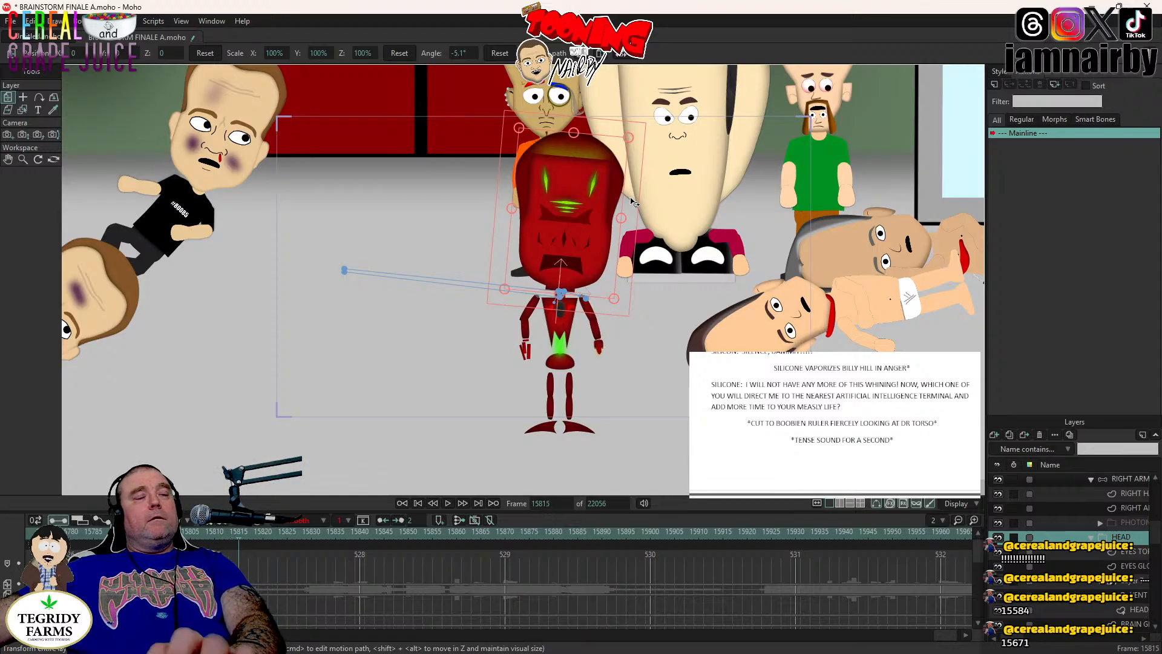
key(Left)
key(Left)
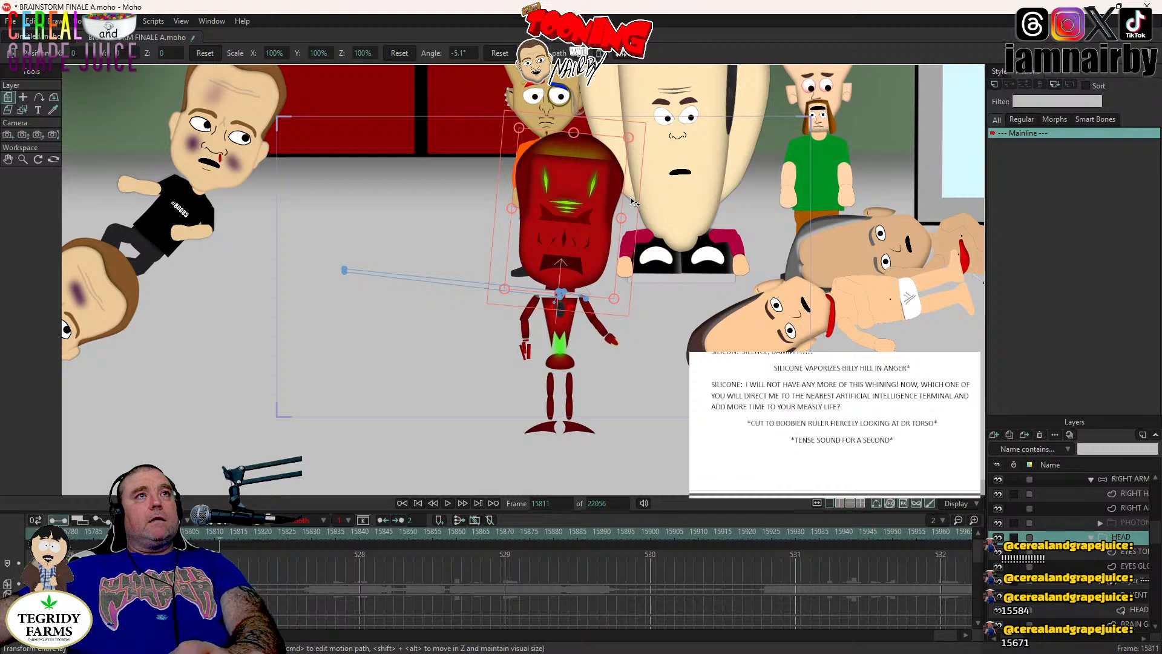
- Rotate Silicone's head to 1.3° on the HEAD layer at frame 15816
key(Right)
key(Right)
key(Right)
key(Right)
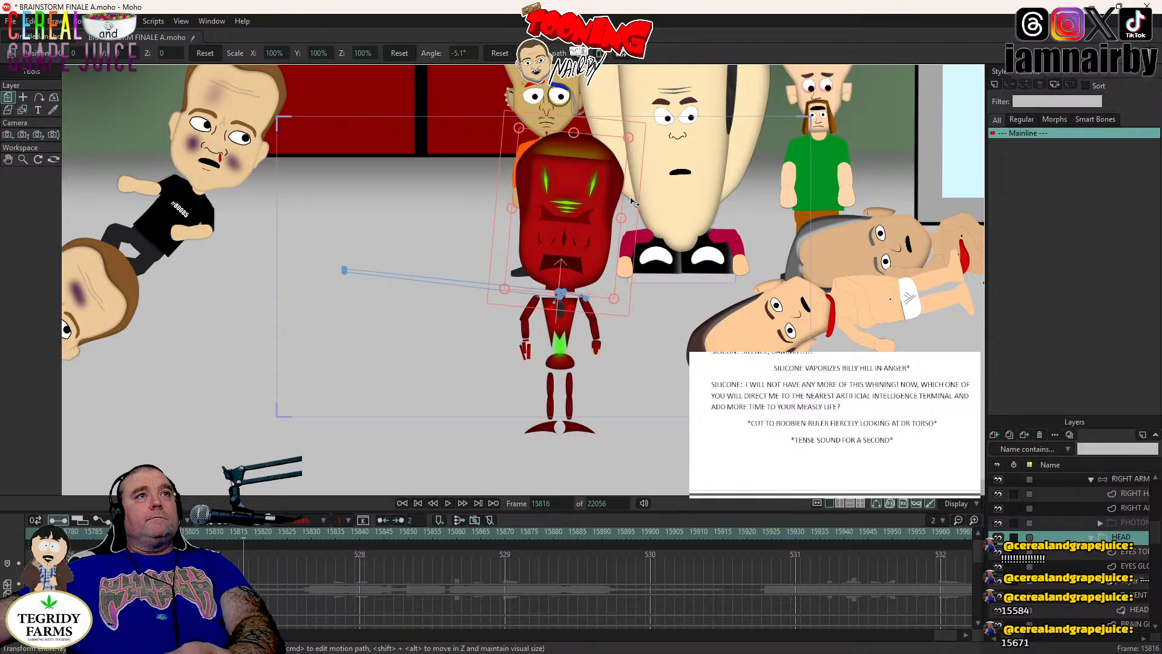
drag(630, 198, 621, 187)
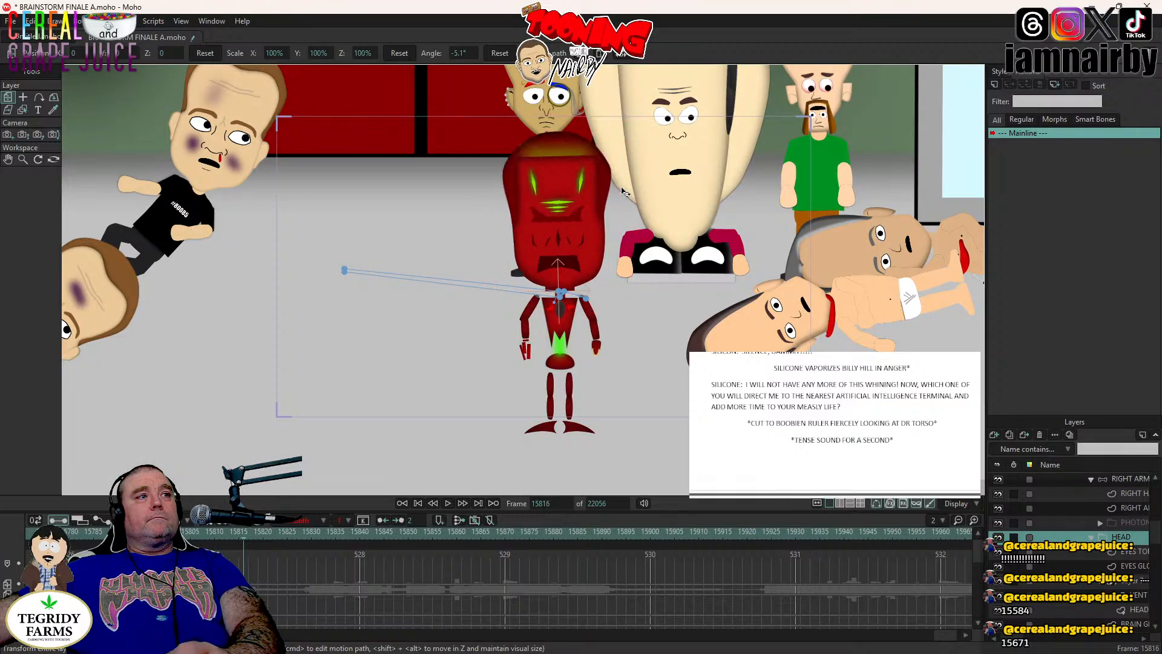
drag(586, 239, 586, 239)
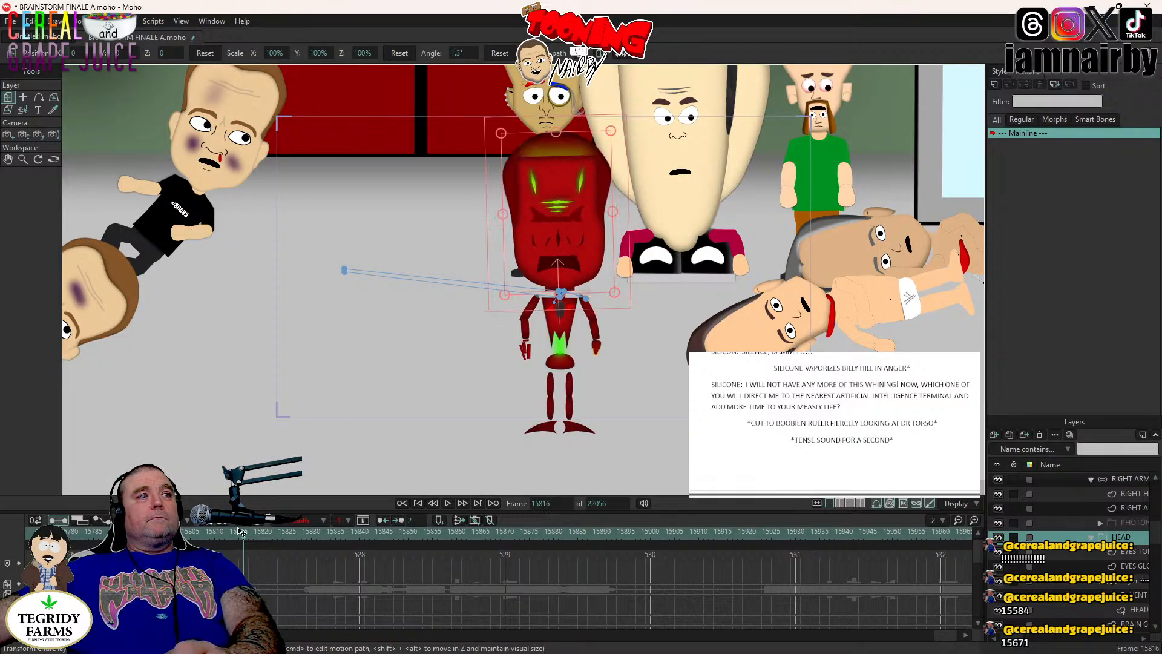
- Play the scene from shortly before frame 15812 to check the head and arm movement, stopping at frame 15846
click(195, 542)
click(447, 503)
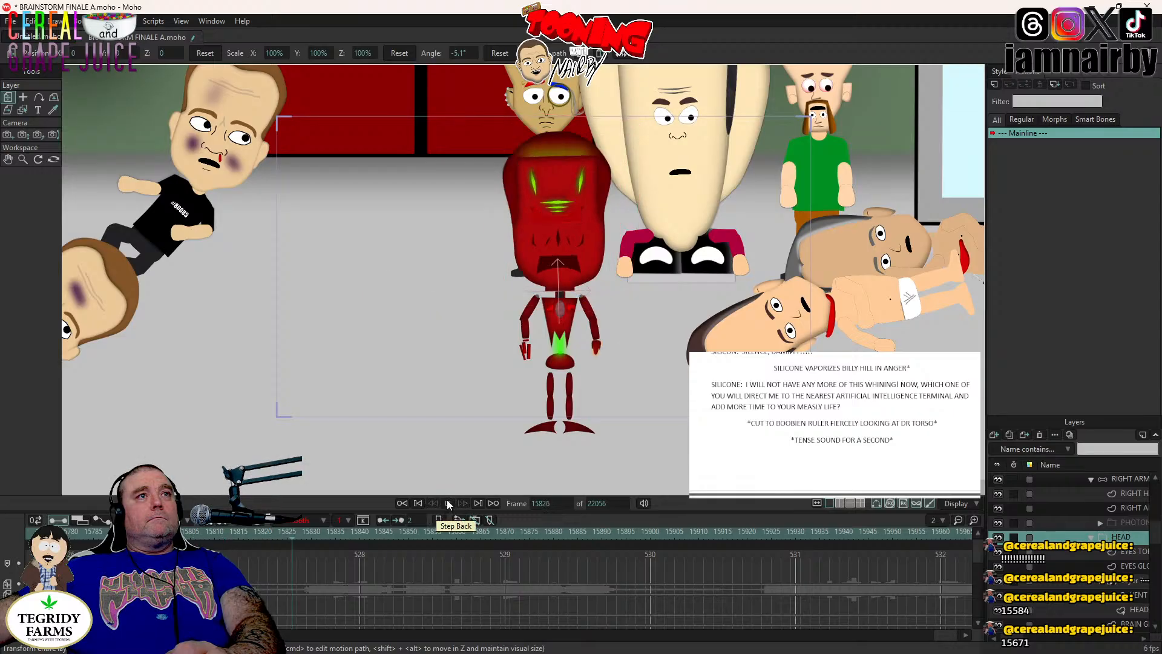
click(447, 503)
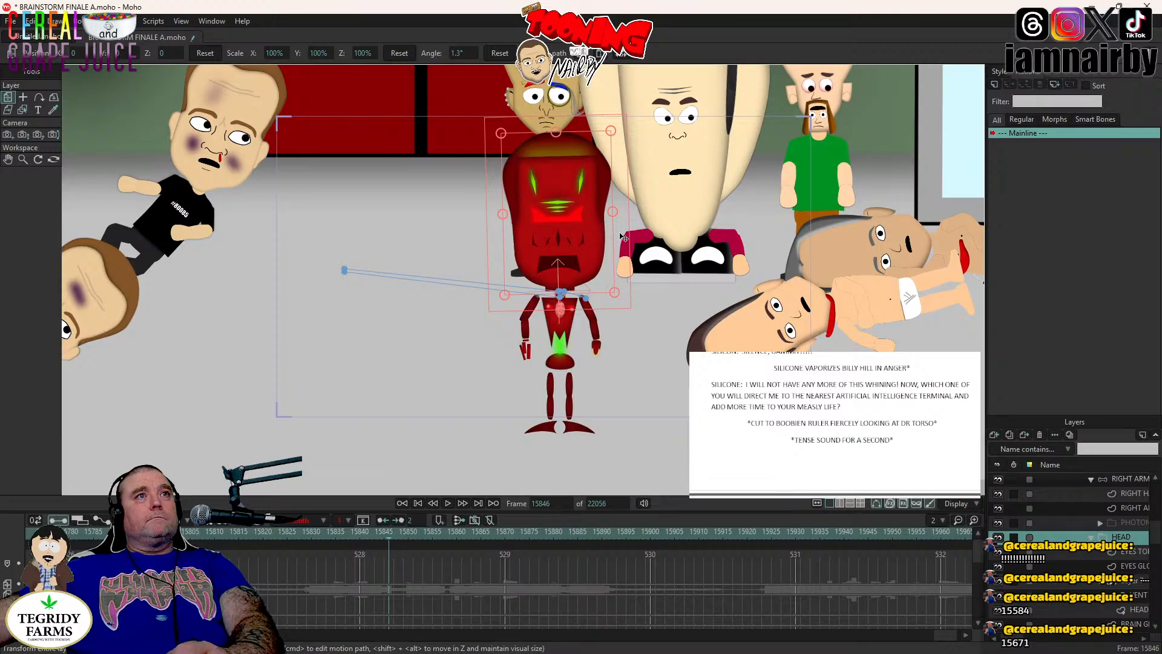
- Key the HEAD layer at frame 15846 and rotate the head to -6.3° at frame 15850
key(Right)
key(Right)
key(Right)
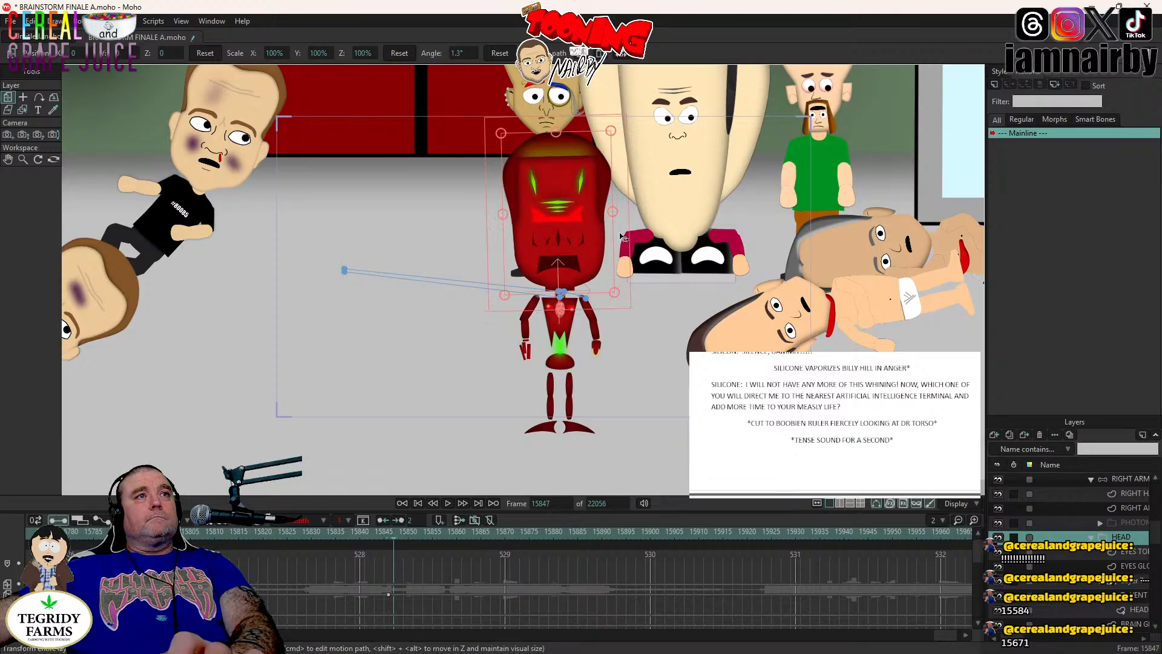
key(Right)
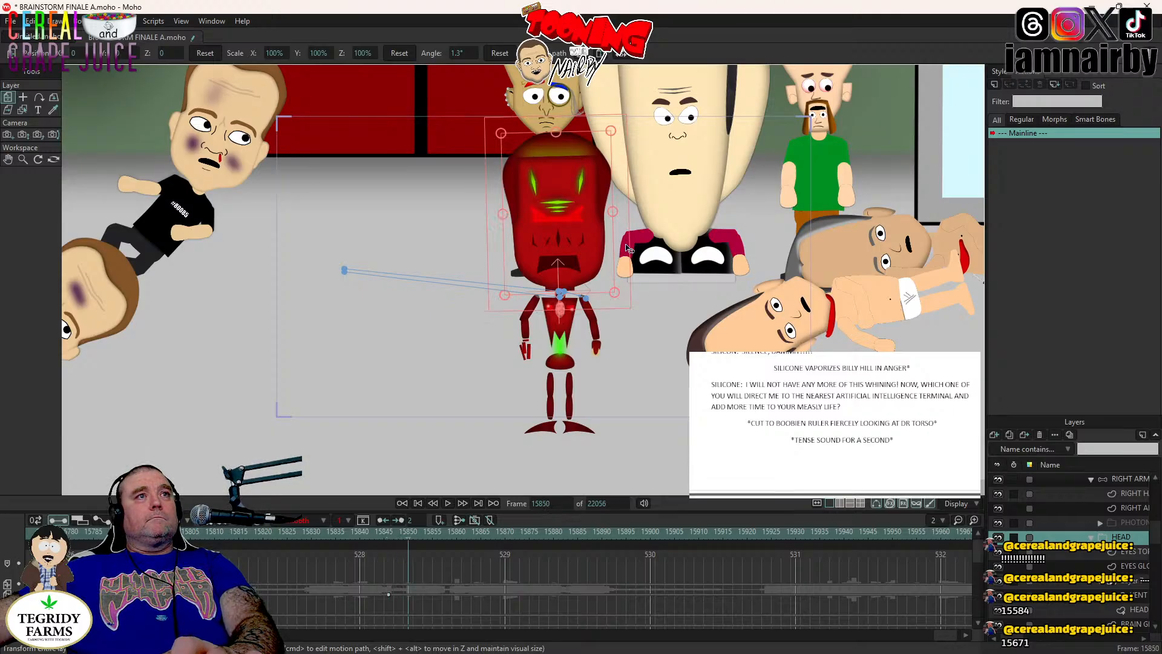
drag(627, 251, 624, 278)
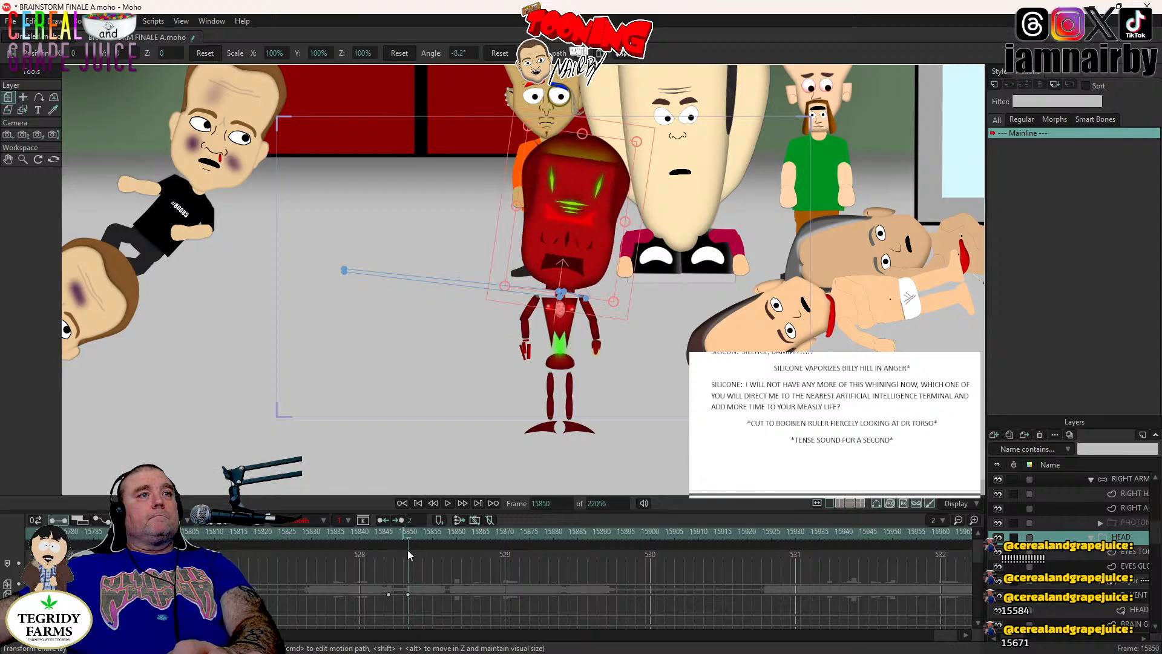
key(ctrl+z)
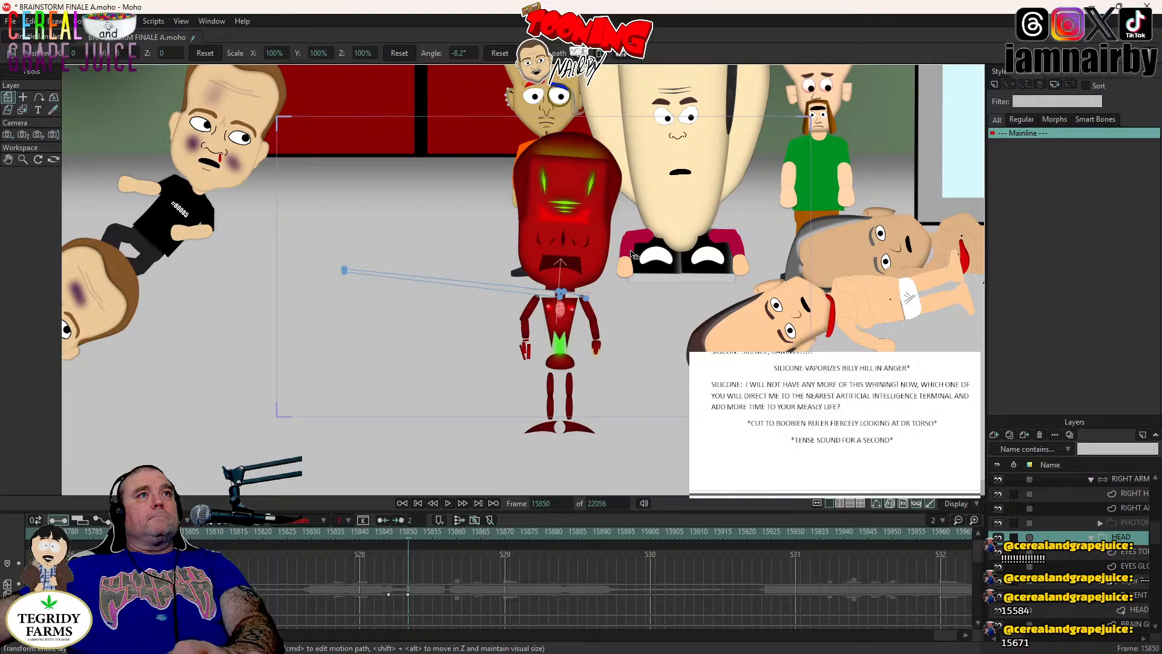
drag(631, 252, 629, 256)
- Key the UPPER BODY layer at frame 15846 and tilt it to -4.6° at frame 15849
click(390, 537)
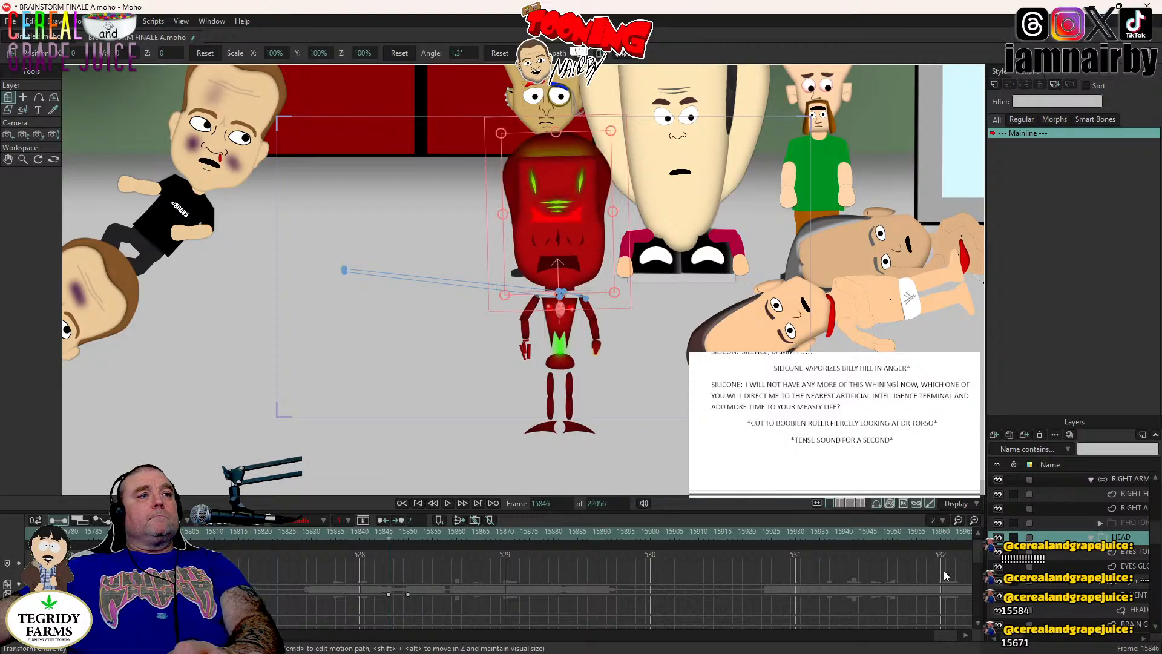
scroll(1129, 526, up, 2)
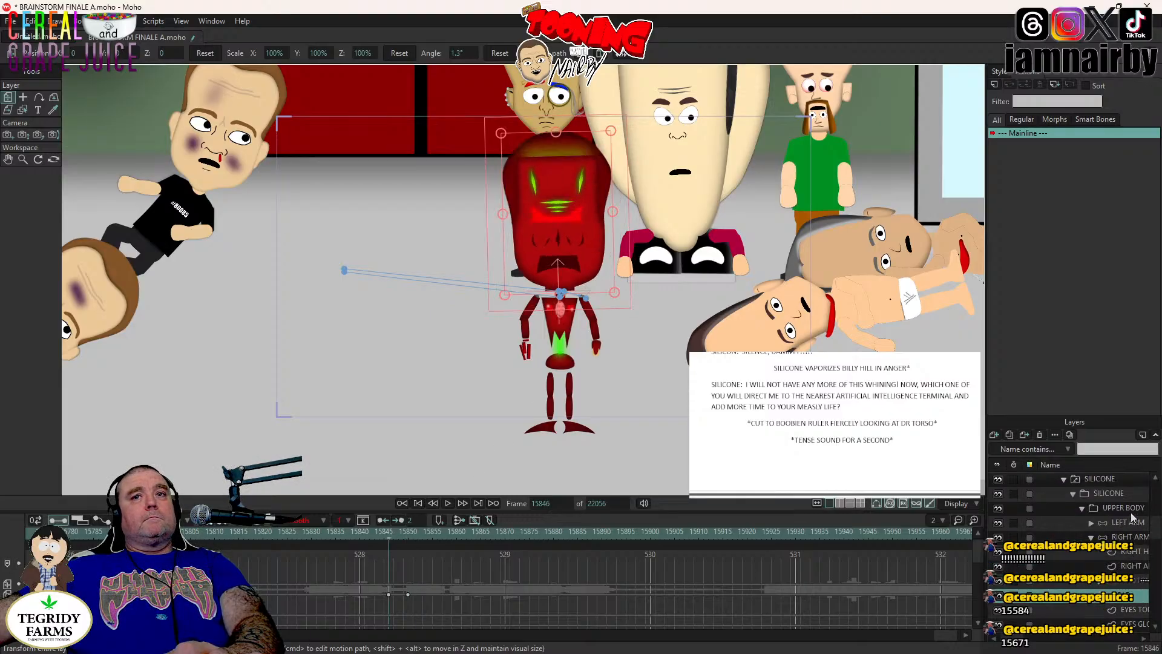
click(1117, 507)
click(622, 272)
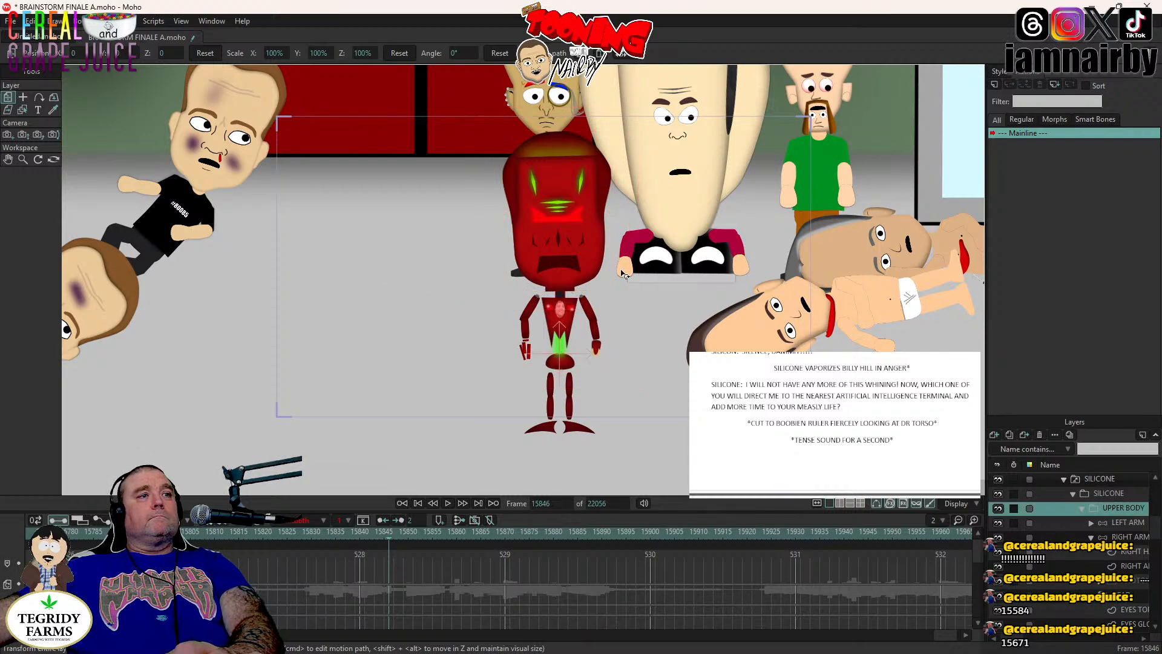
key(Right)
key(Right)
key(Right)
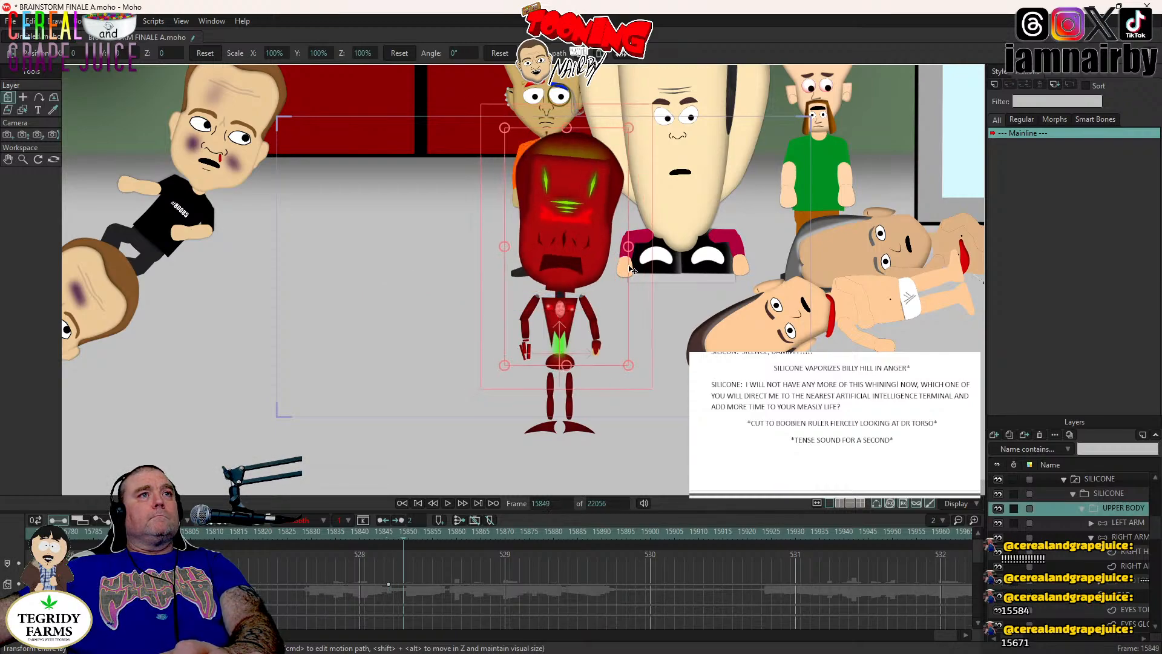
drag(634, 269, 642, 272)
- Key the LEFT ARM bones at frame 15846, and swing the arm and hand outward from the body at frame 15850
click(392, 542)
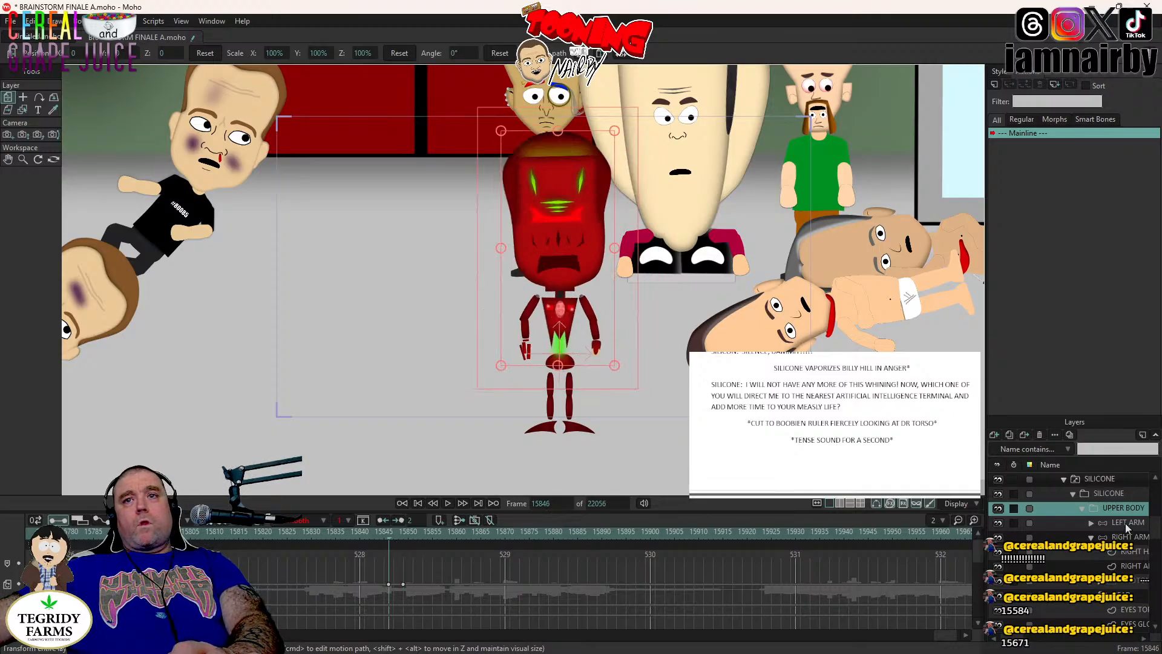
key(Down)
click(39, 97)
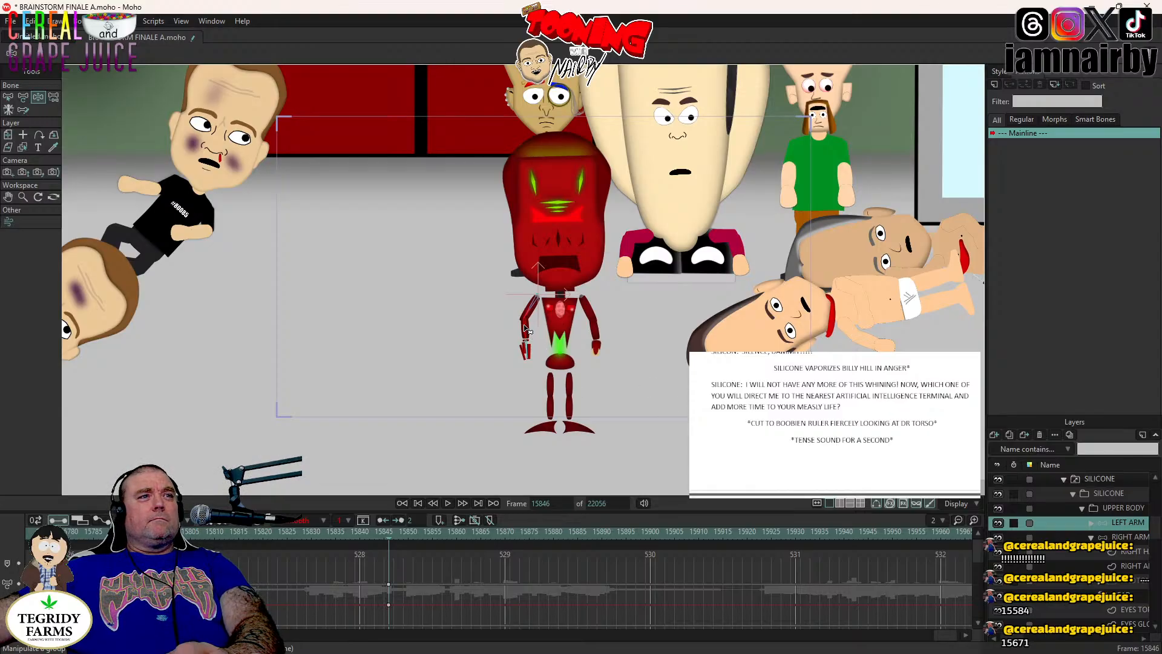
scroll(524, 328, up, 2)
click(534, 383)
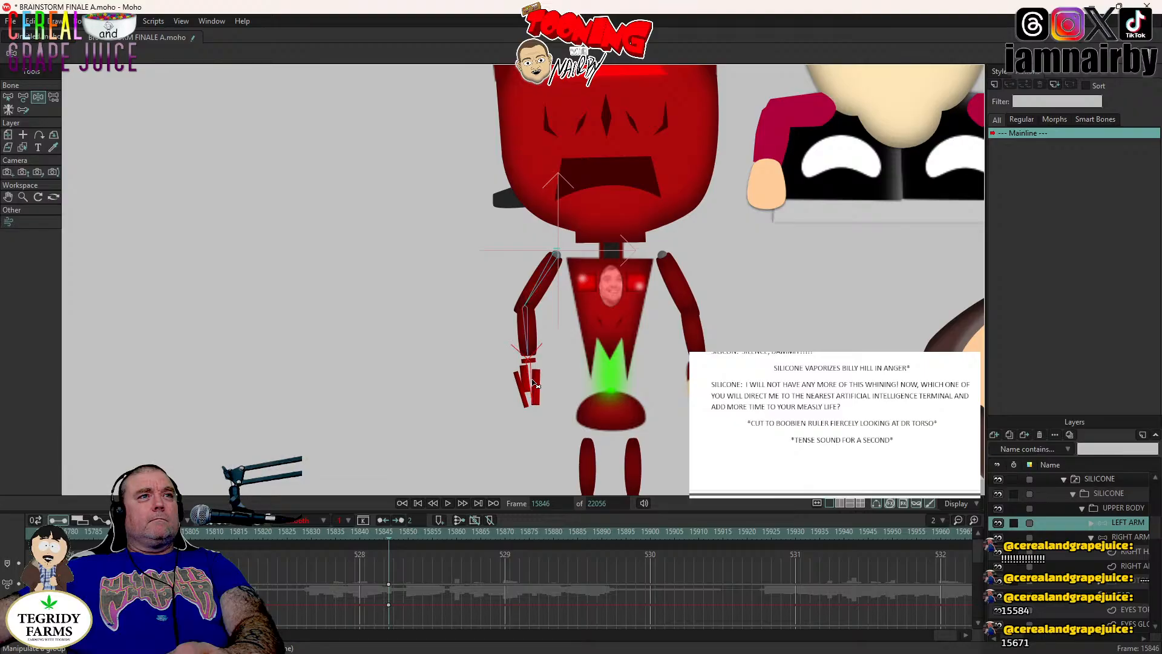
key(Right)
key(Right)
key(Right)
key(Right)
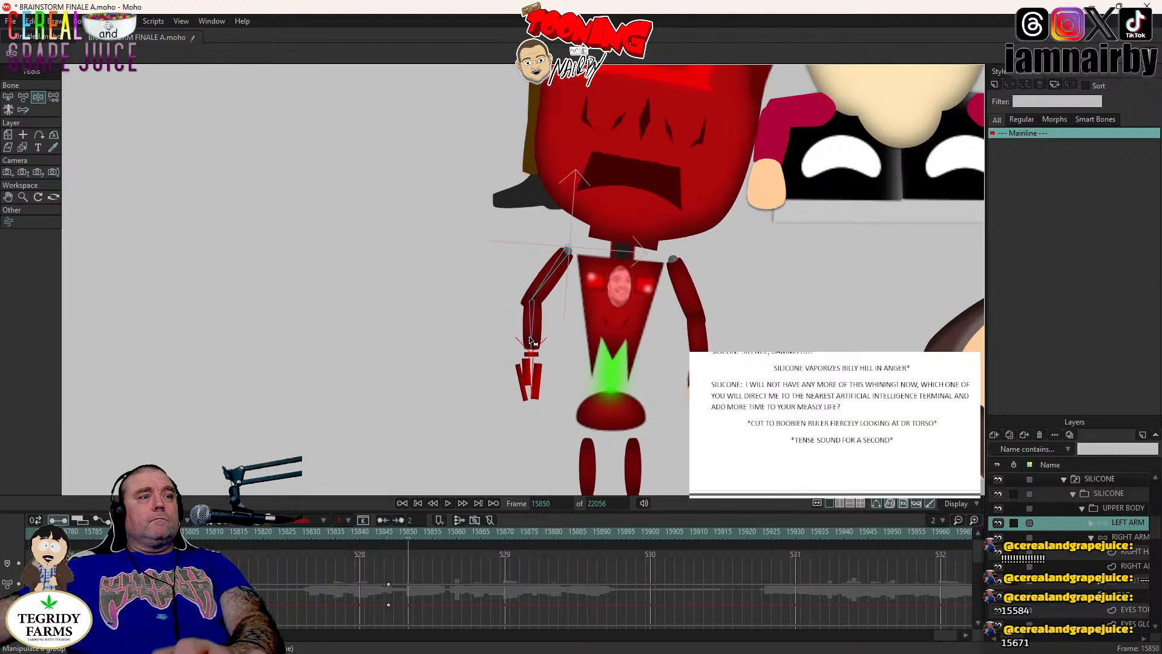
drag(530, 342, 469, 362)
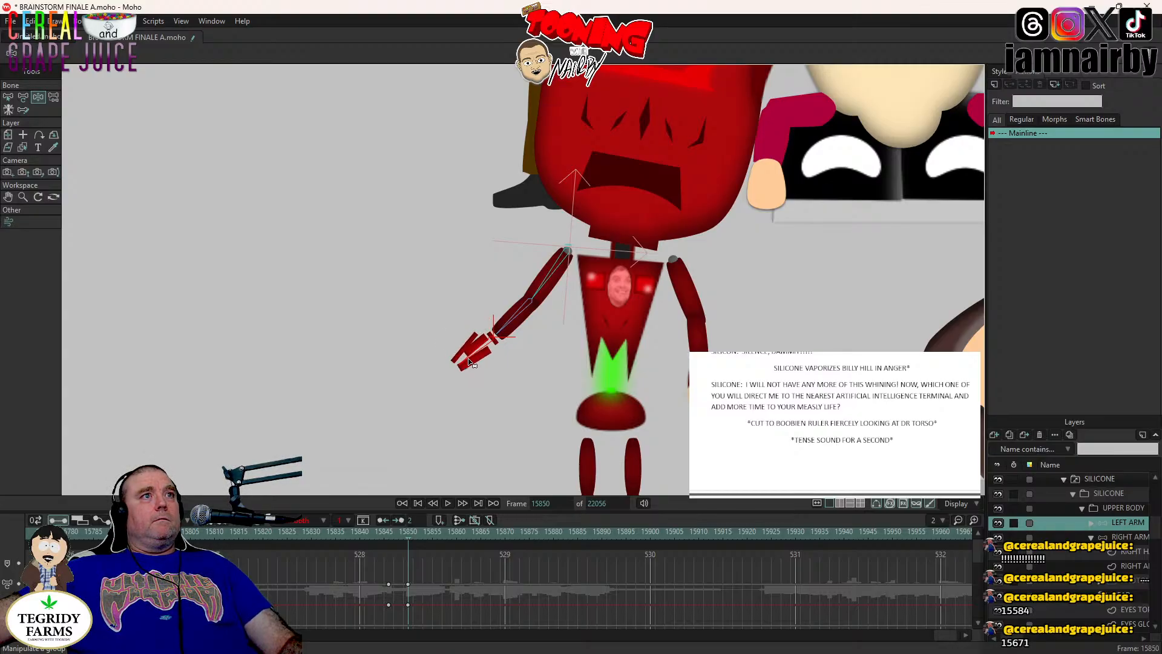
- Play the scene to check the new head, upper body and left arm poses, stopping at frame 15886
scroll(576, 335, down, 5)
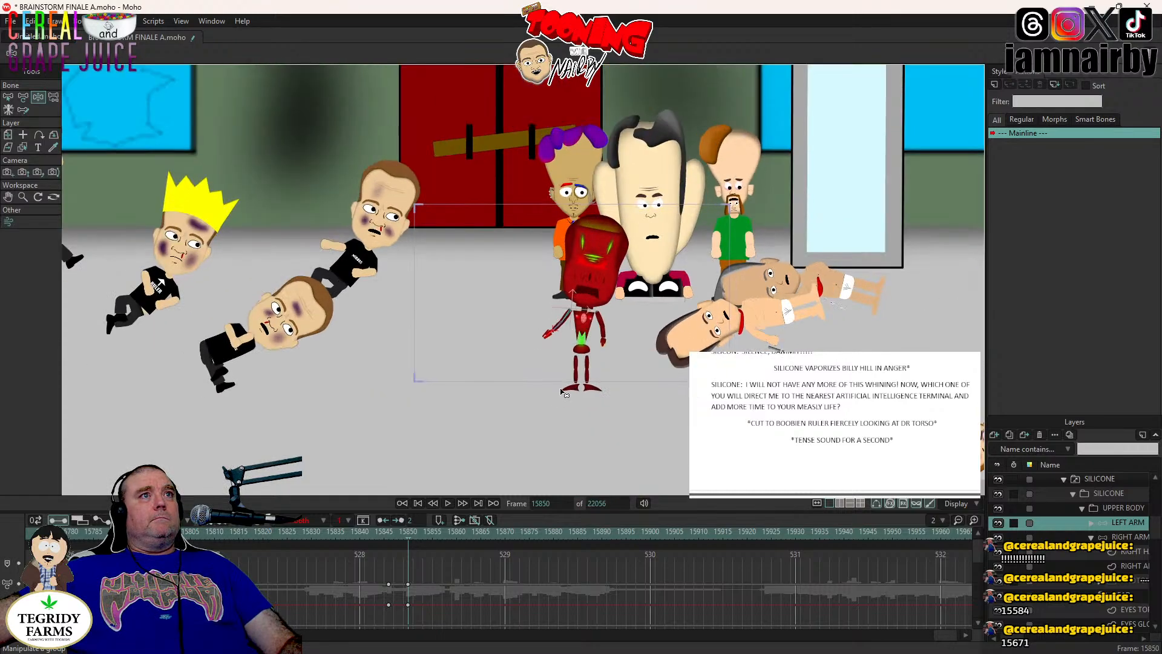
scroll(563, 392, up, 3)
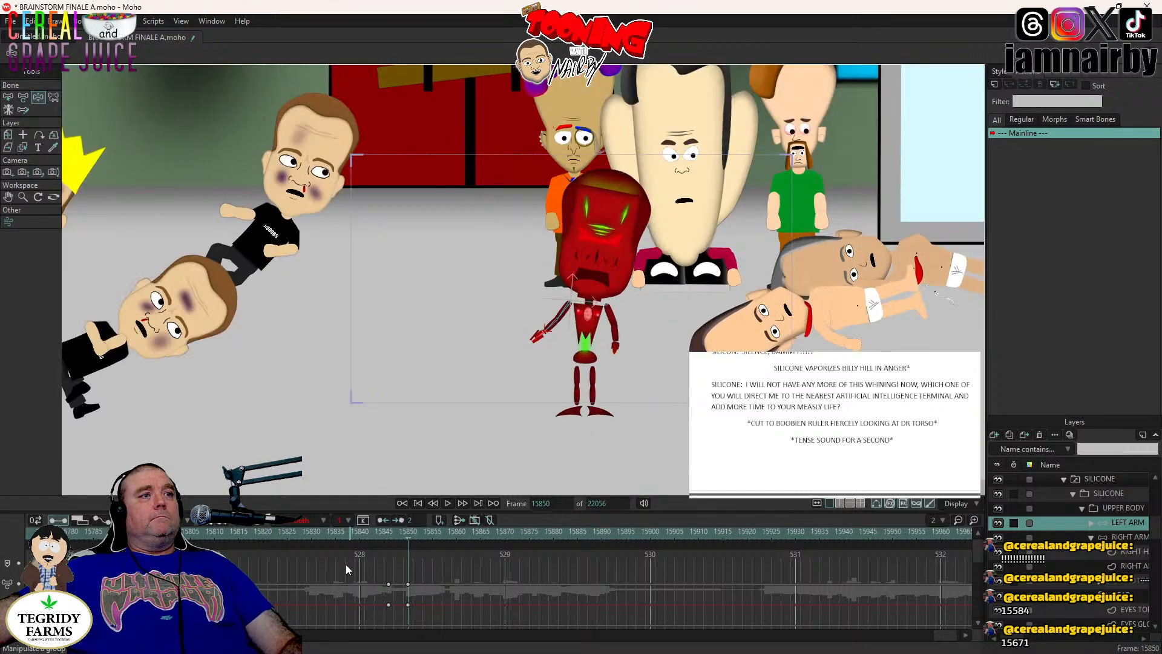
click(448, 503)
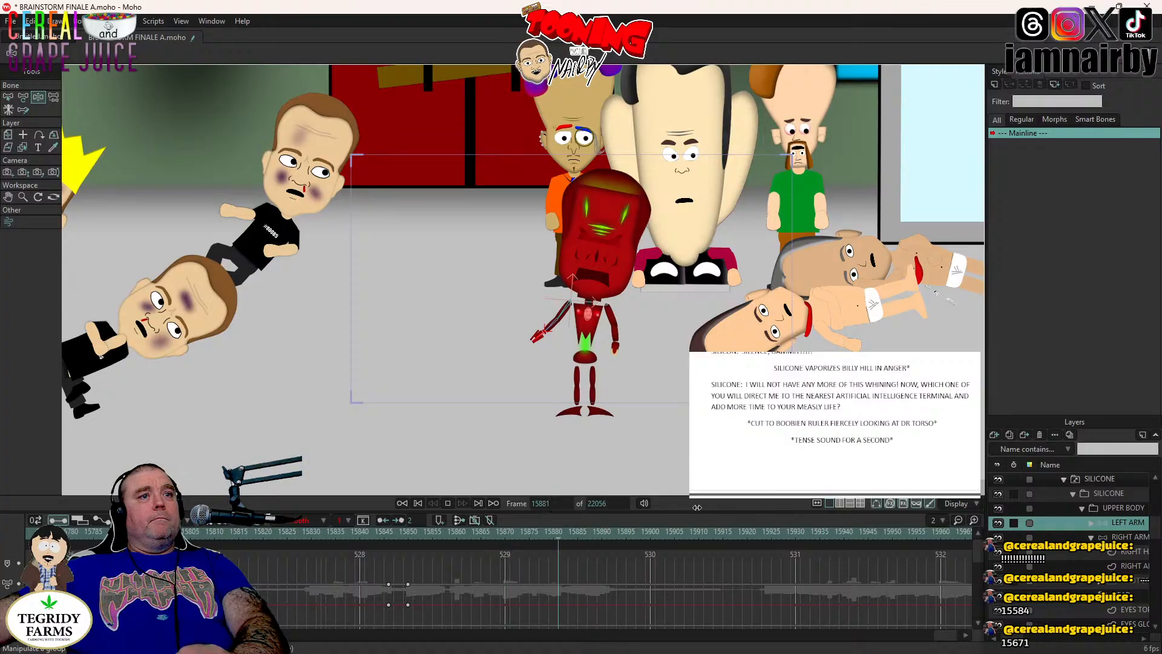
click(448, 503)
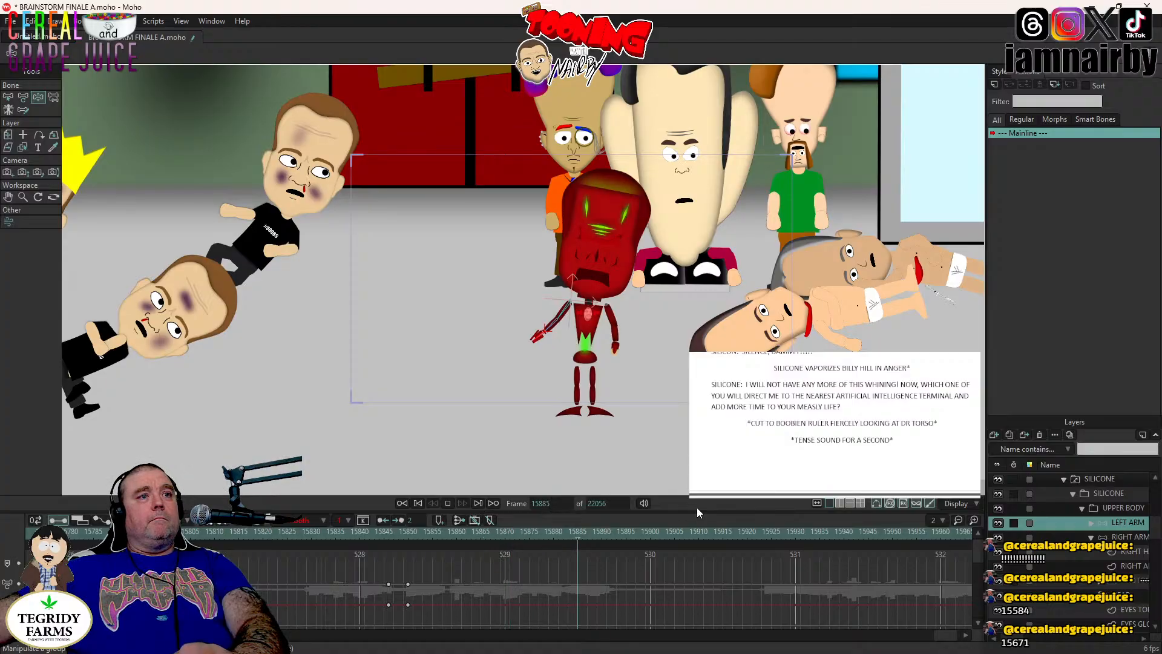
- Copy the HEAD key from frame 15850 and the UPPER BODY key from frame 15849 to frame 15886
click(1128, 599)
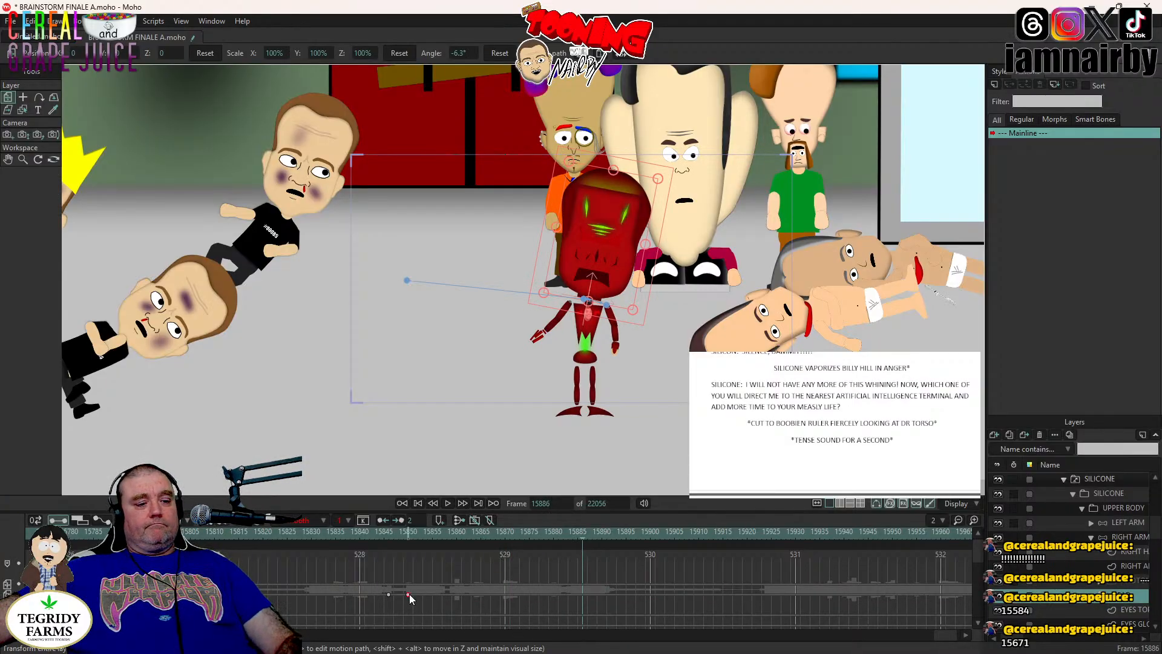
key(ctrl+v)
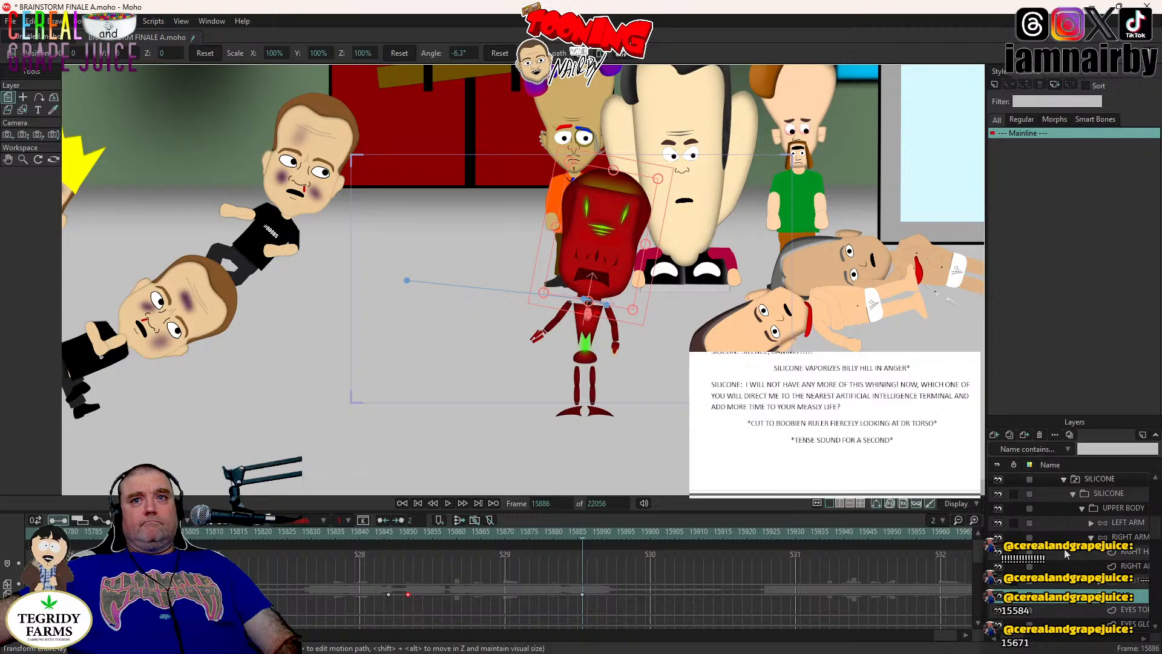
click(1123, 509)
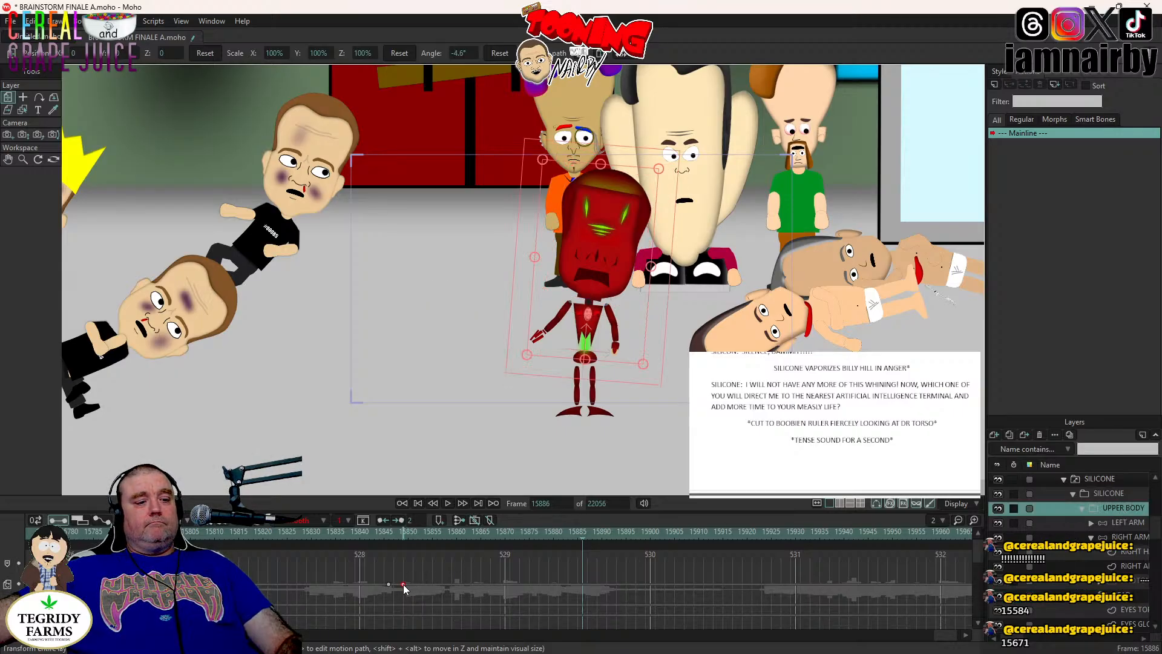
key(ctrl+v)
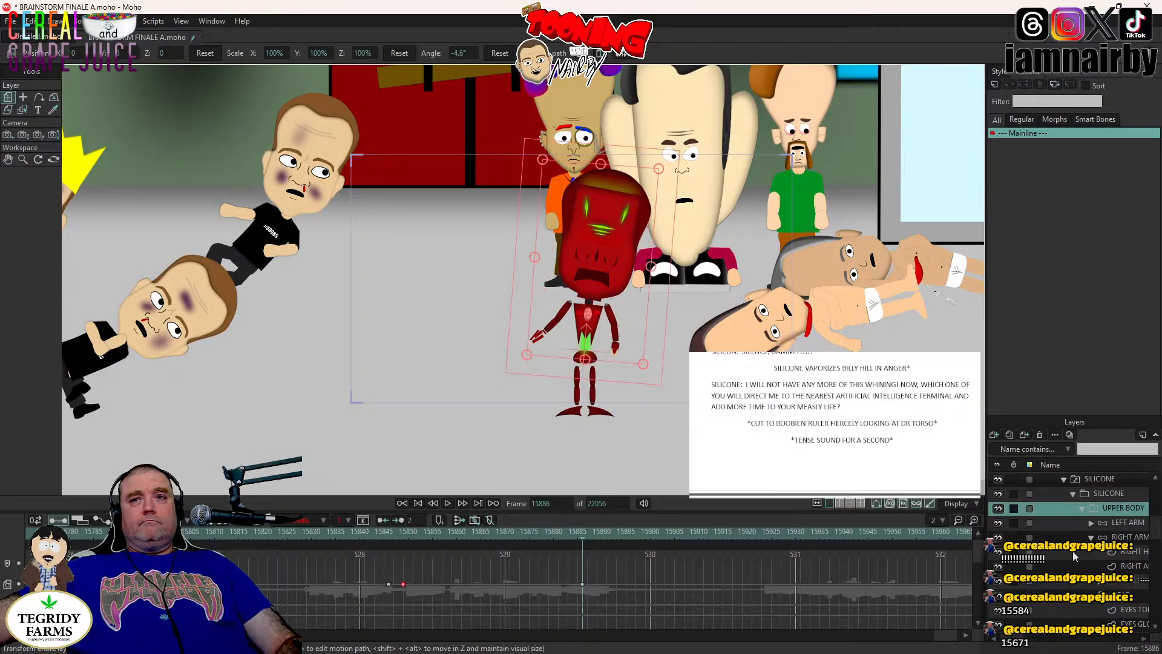
- Copy the LEFT ARM layer's bone keys from frame 15850 to frame 15886
click(1129, 524)
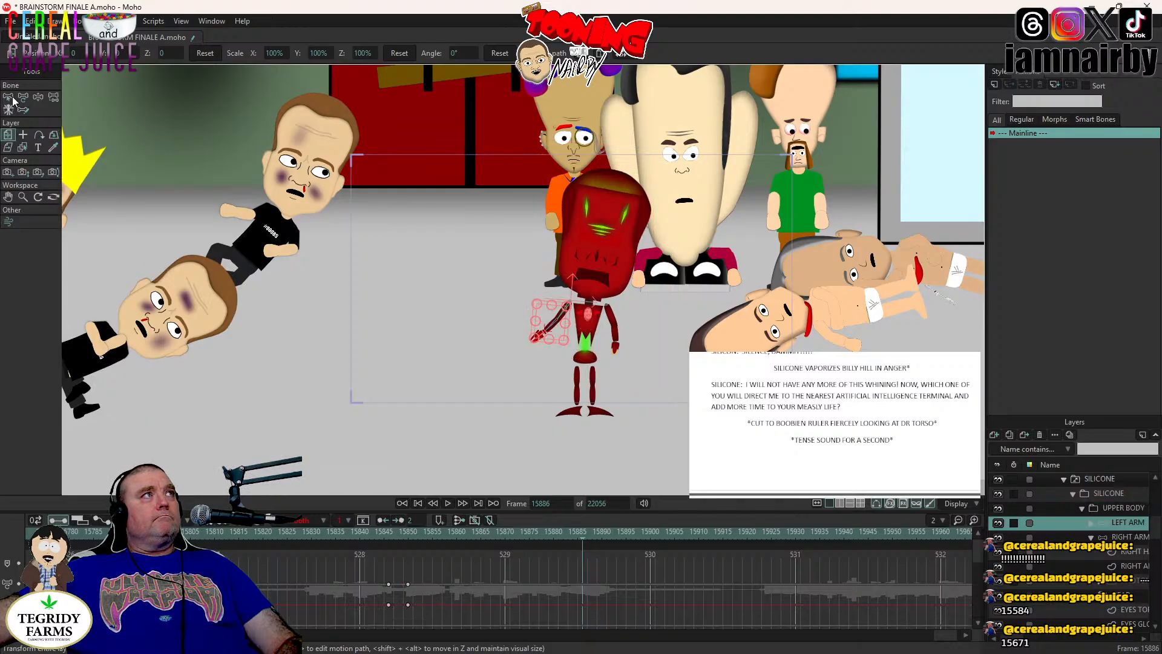
click(38, 97)
drag(429, 574, 405, 619)
key(ctrl+c)
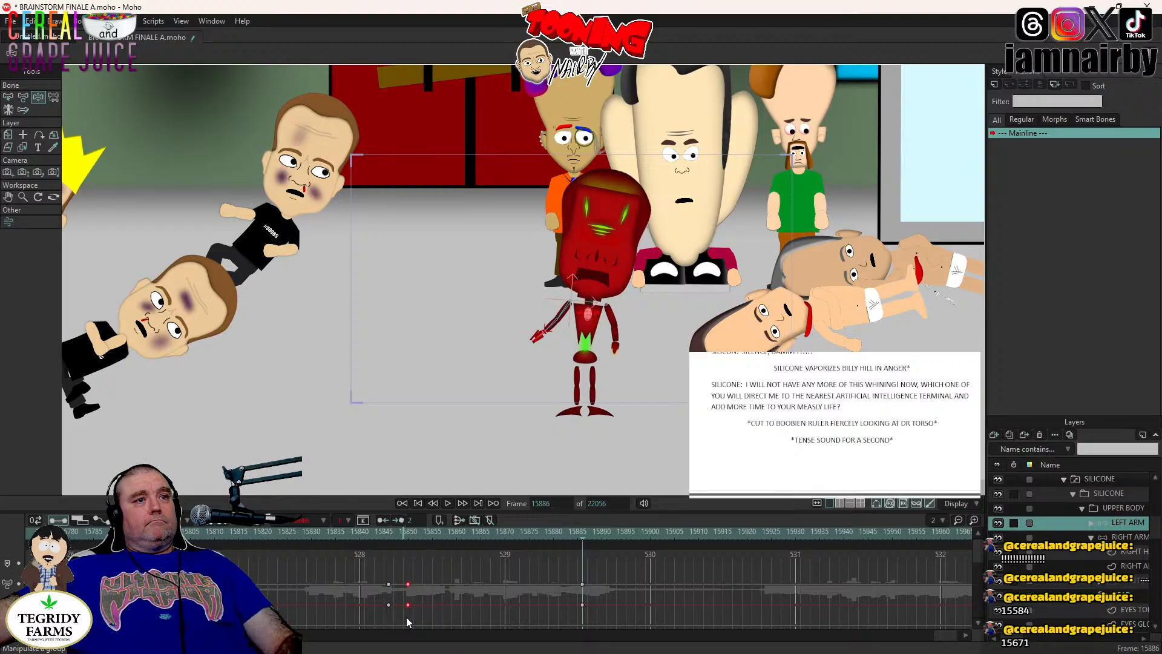
key(ctrl+v)
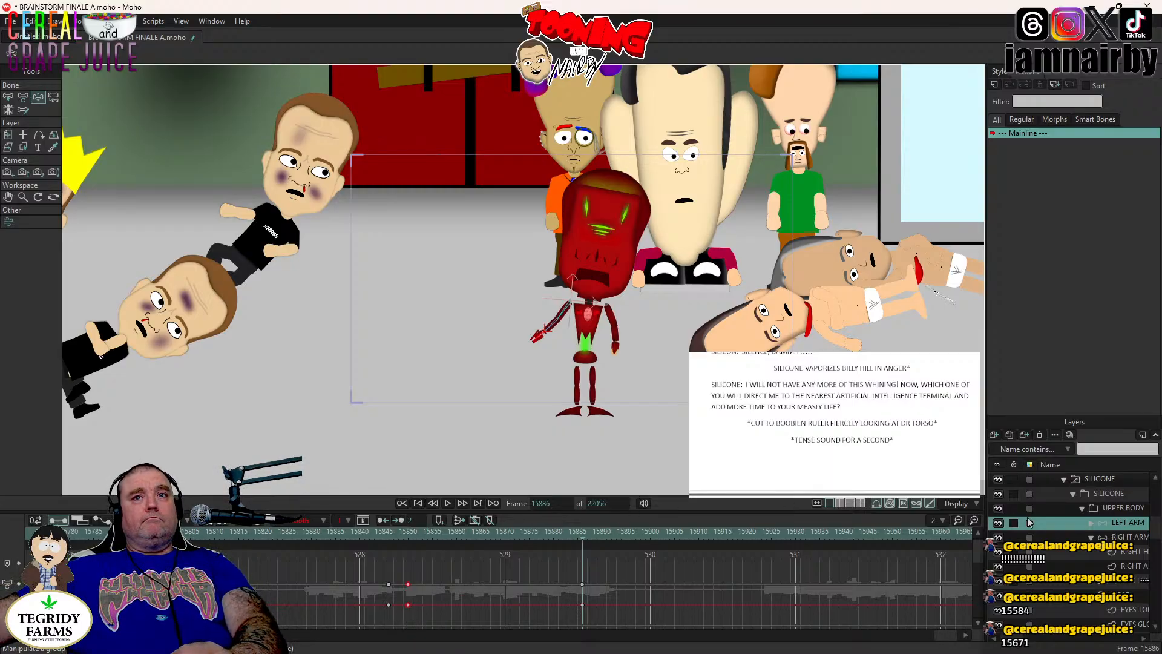
- Reset the UPPER BODY layer's rotation to 0° at frame 15889
click(1123, 508)
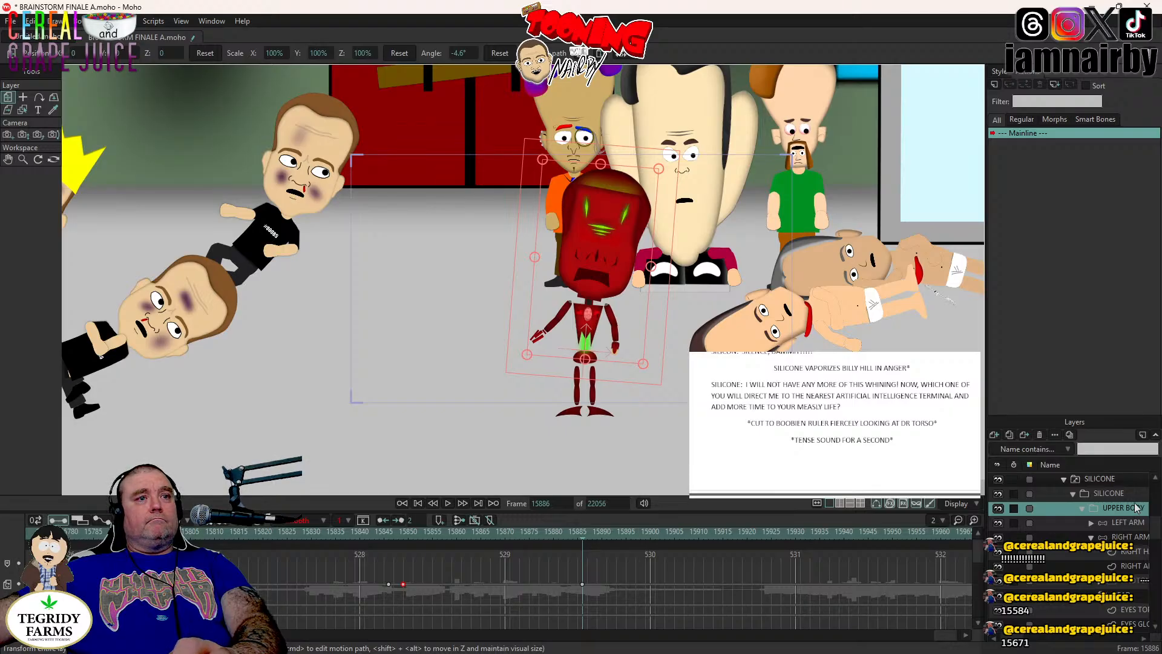
key(space)
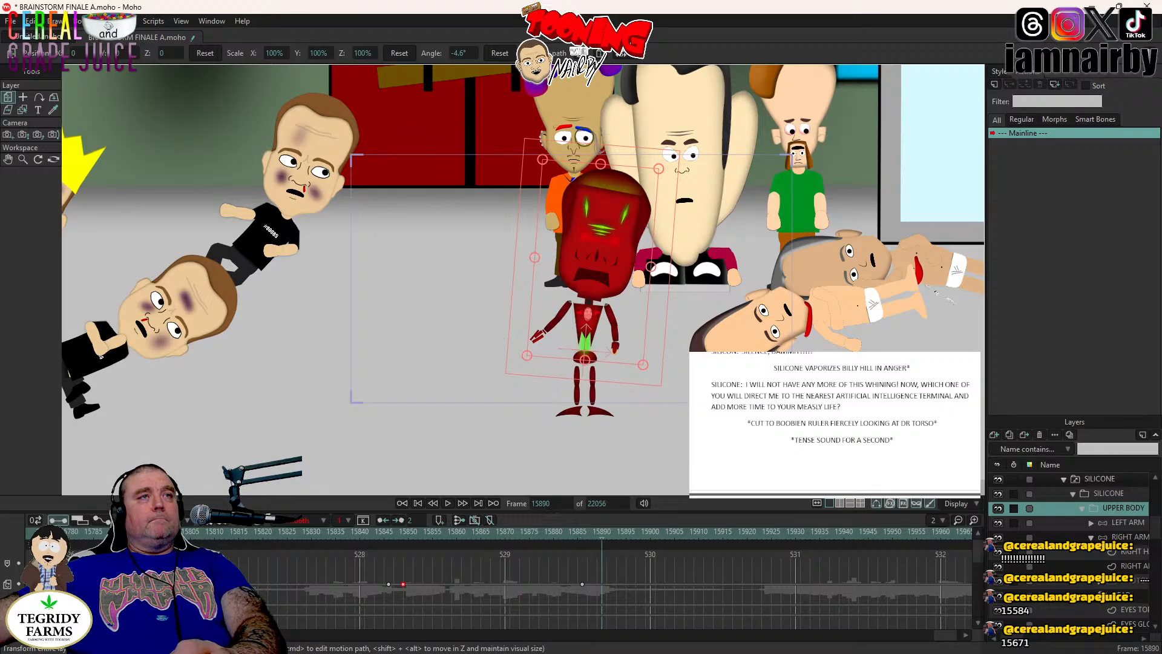
key(Left)
click(501, 53)
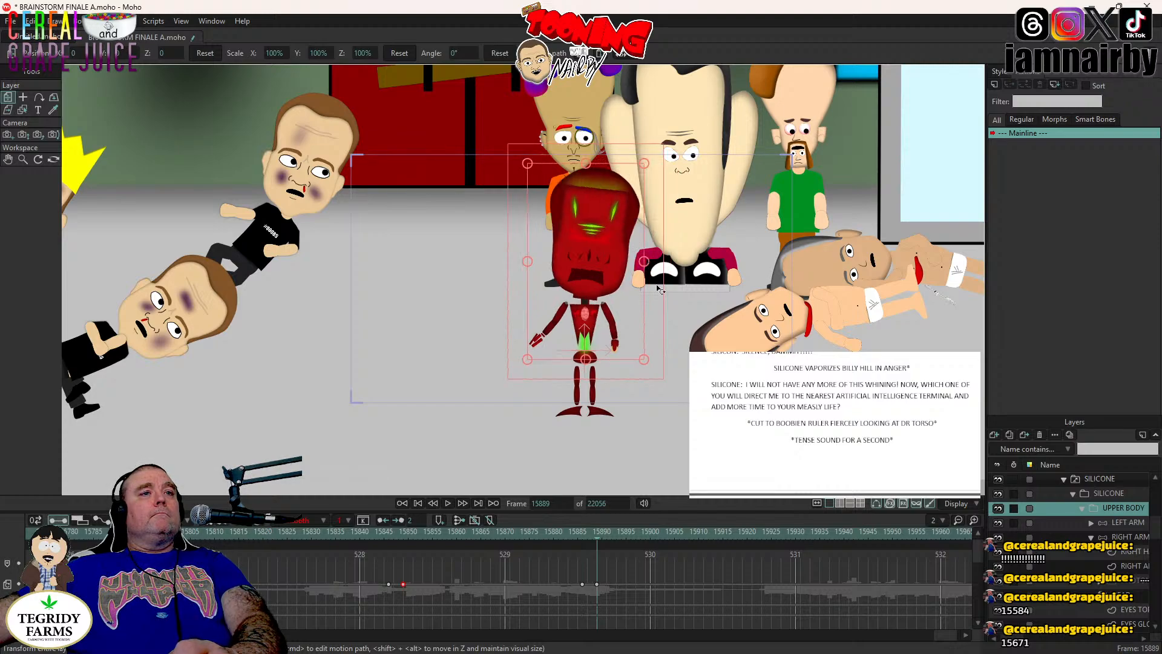
key(Right)
- Copy the LEFT ARM keys of the resting pose at frame 15846 to frame 15891
click(1132, 523)
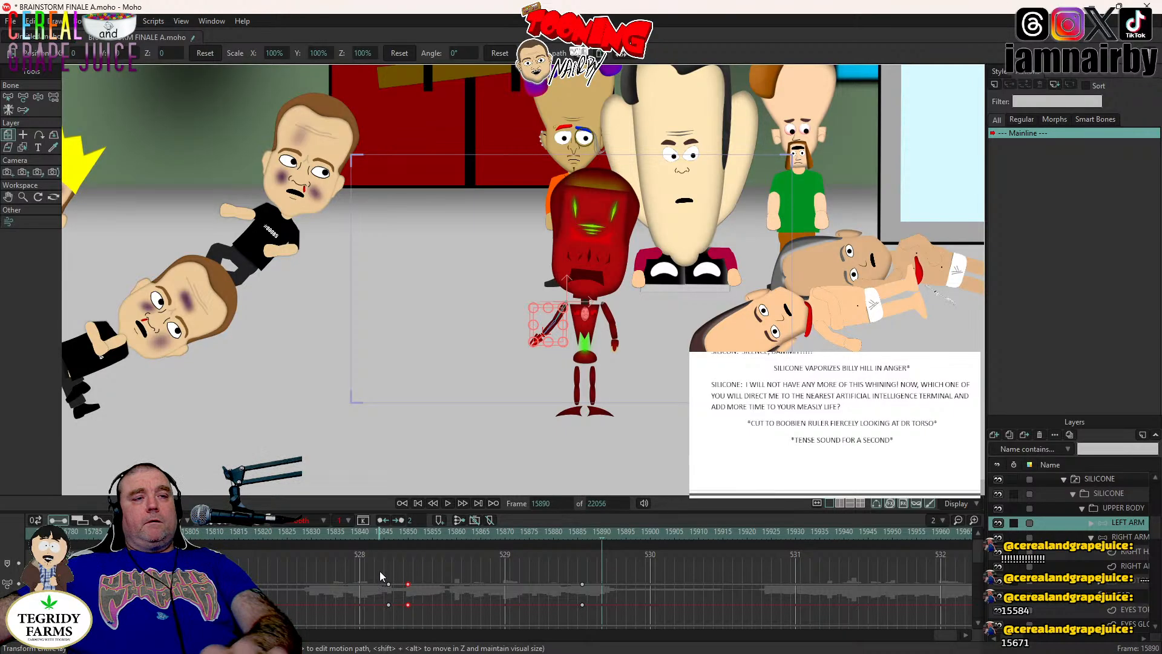
drag(364, 576, 394, 617)
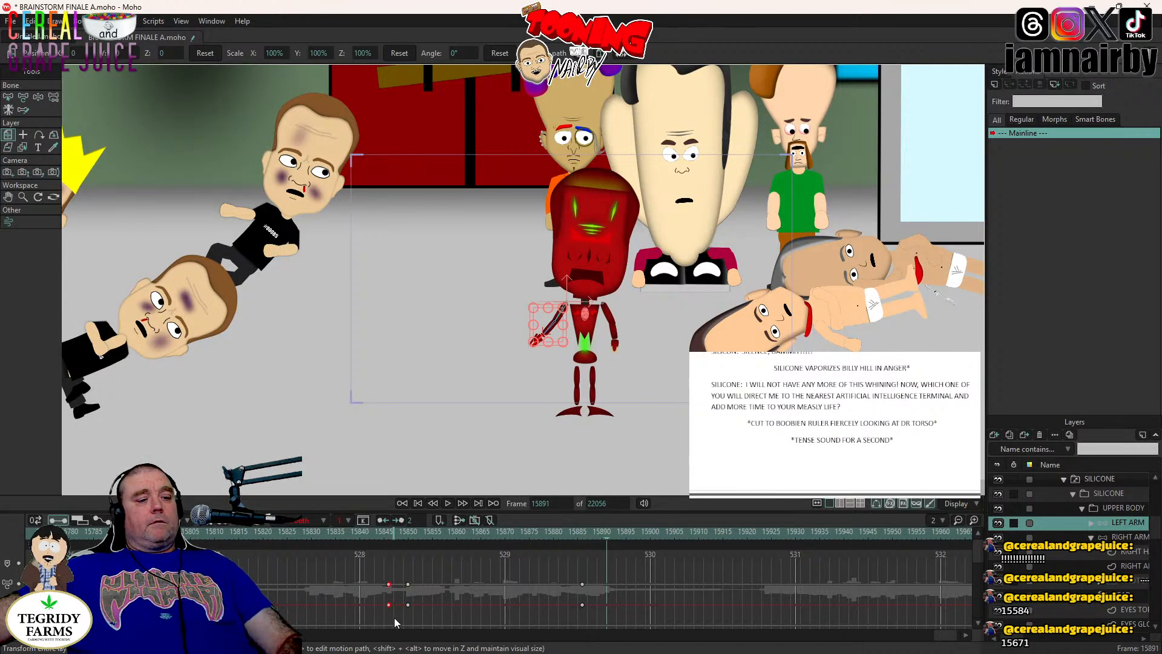
key(ctrl+c)
key(ctrl+v)
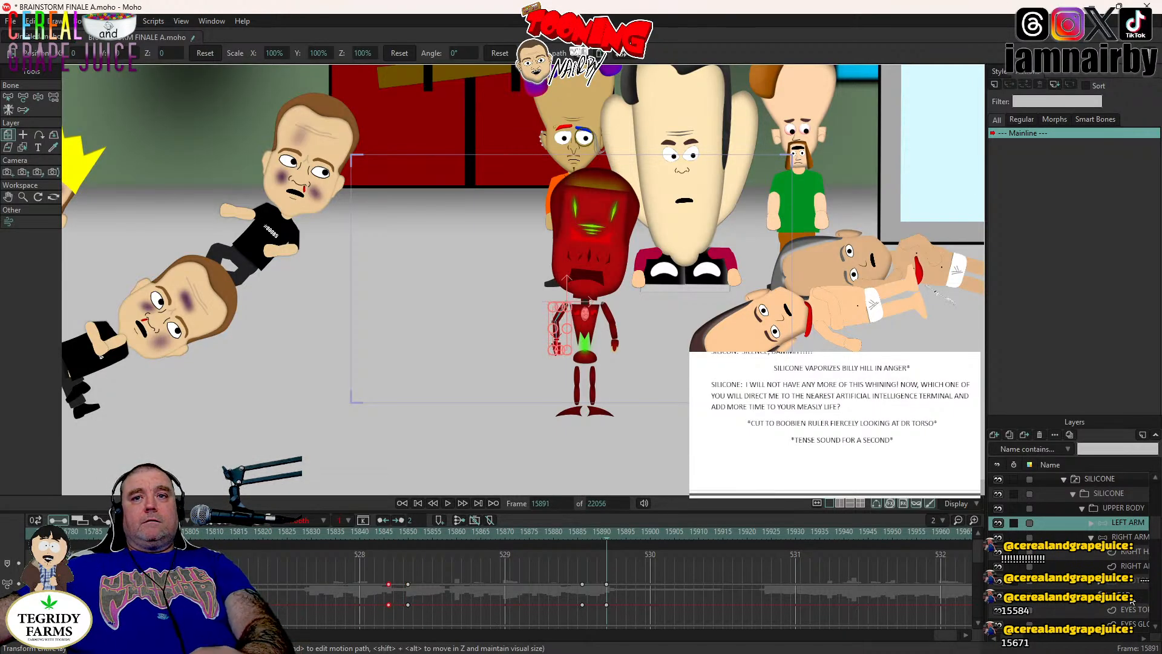
- Reset the HEAD layer's rotation to 0° at frame 15890
click(1042, 601)
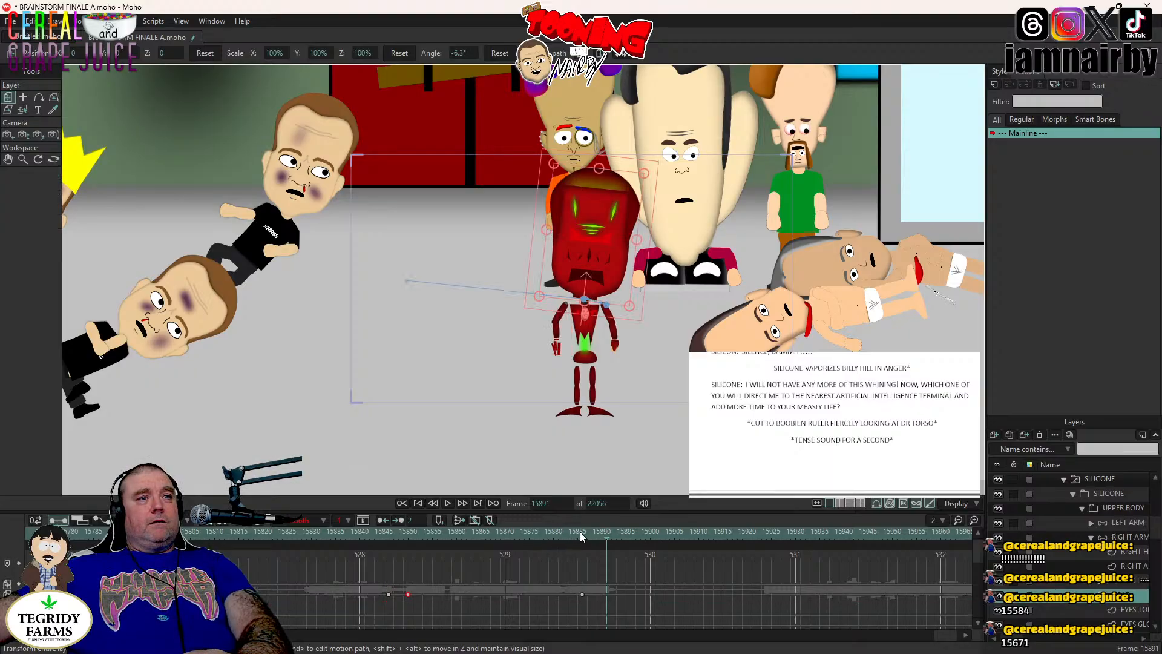
click(579, 531)
click(600, 536)
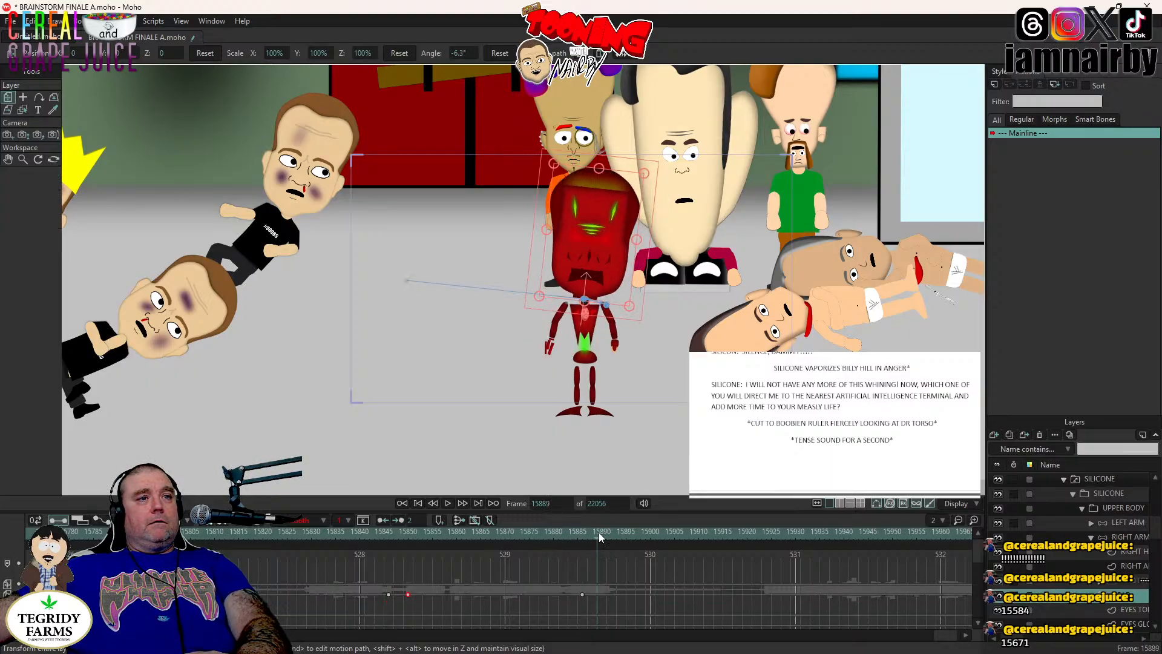
click(508, 54)
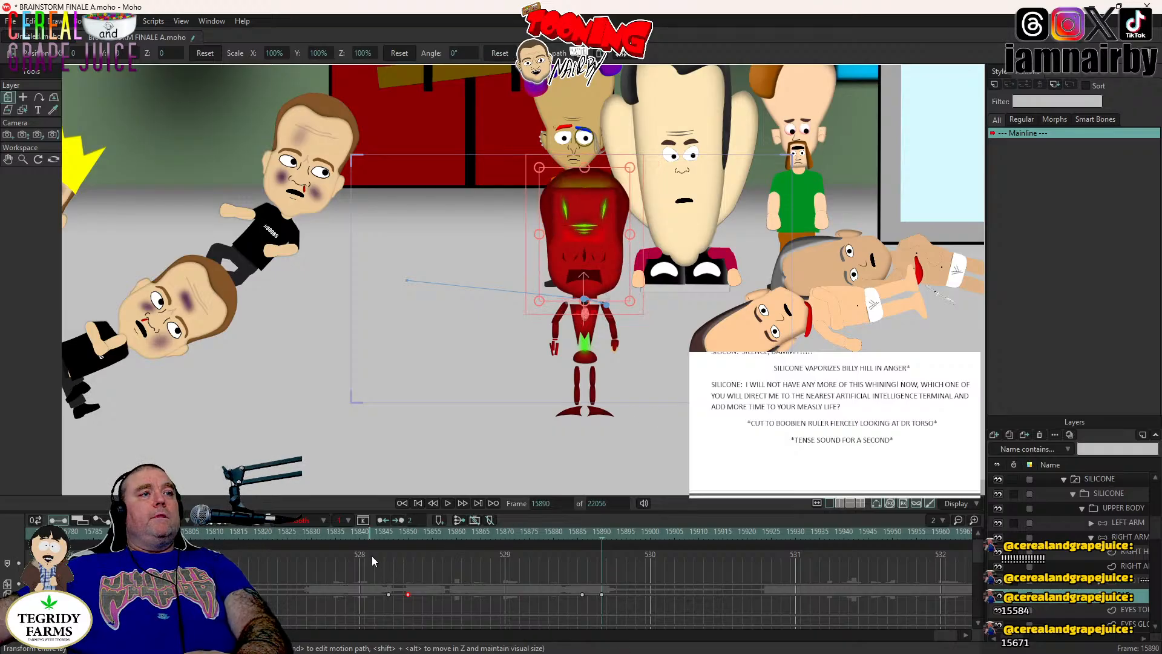
- Play the scene to check the return to the resting pose, stopping at frame 15910, and save the project
click(446, 504)
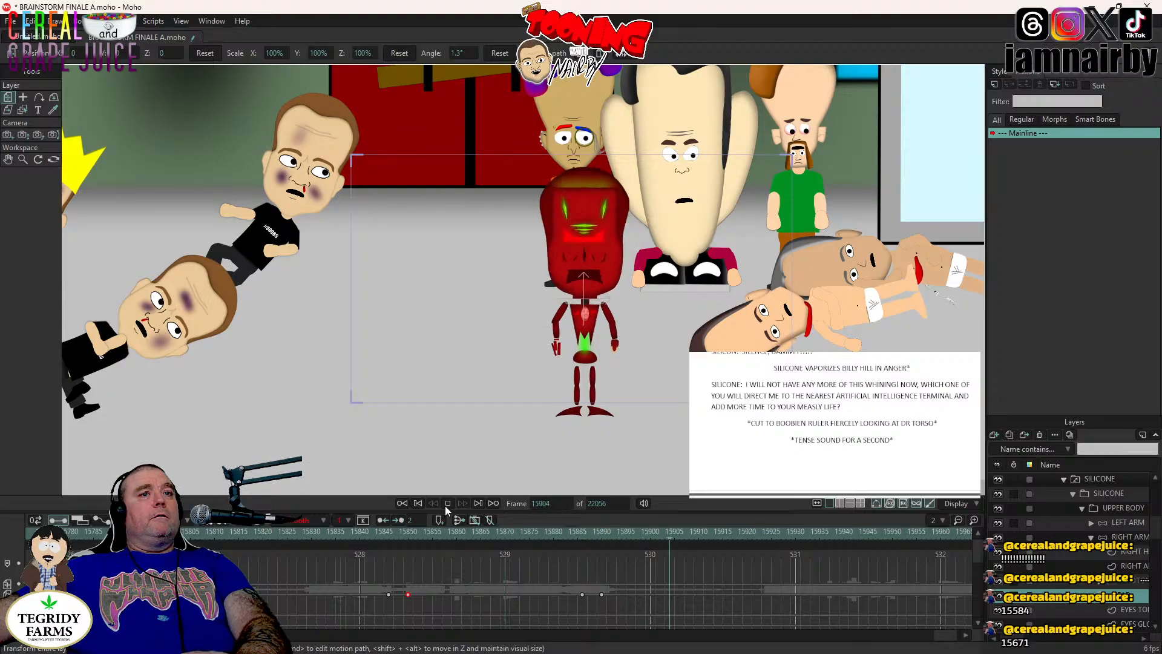
click(447, 504)
key(ctrl+s)
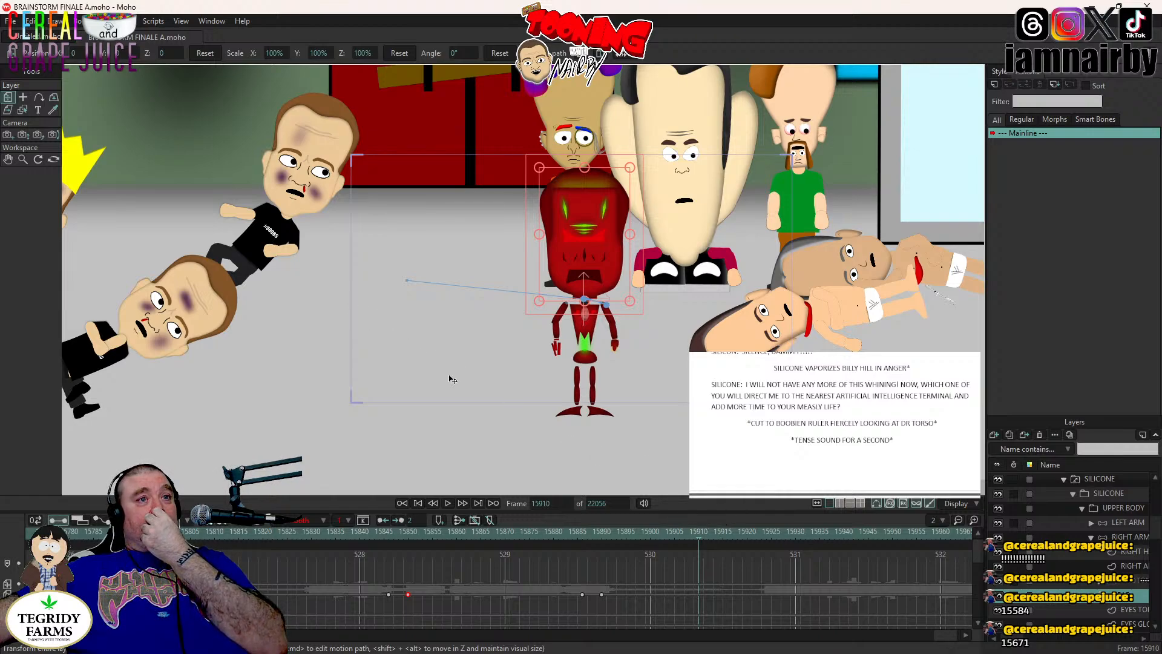
- Play the scene from frame 15910 to frame 16046 to preview the following dialogue, and return to frame 15890
click(448, 504)
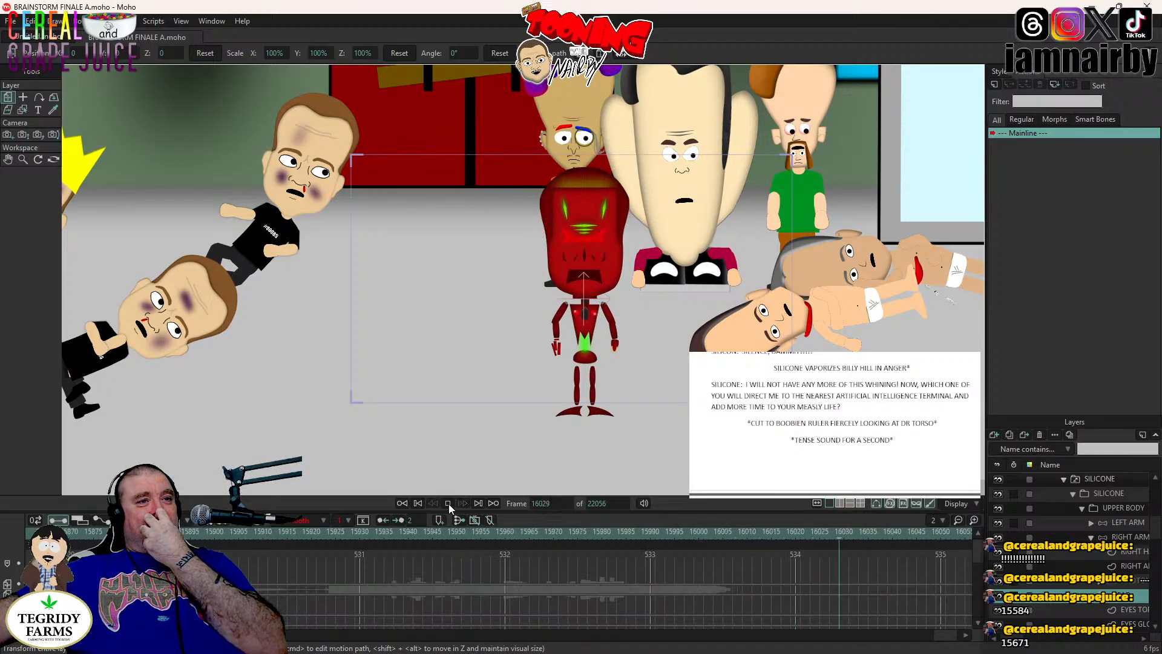
click(448, 504)
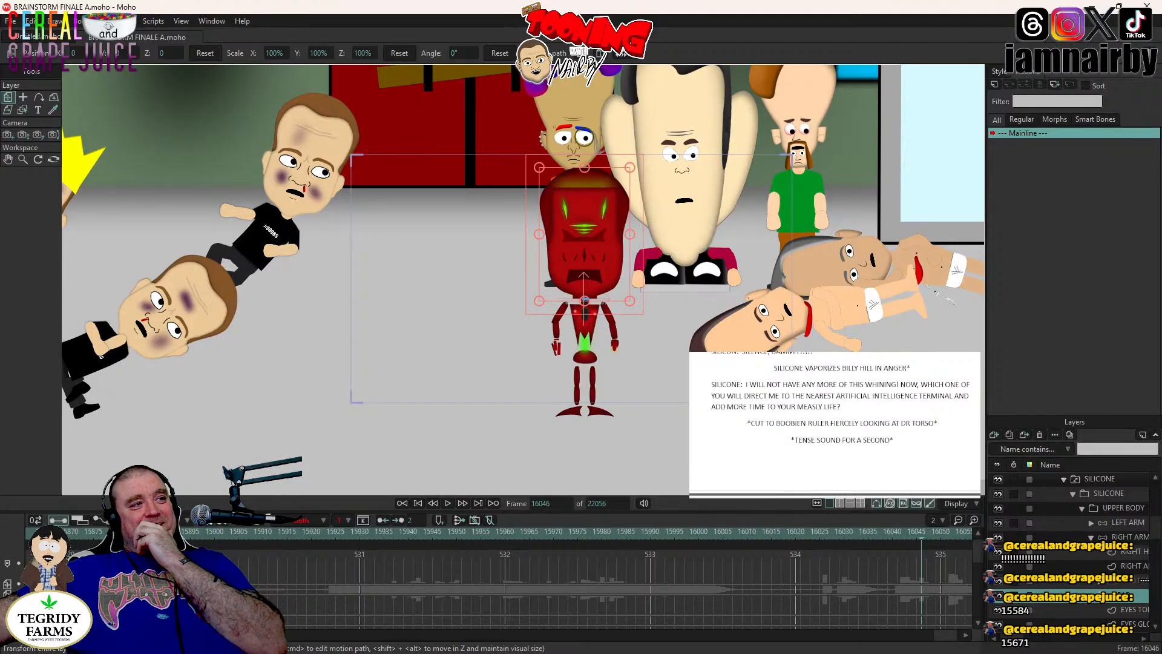
click(171, 532)
click(167, 532)
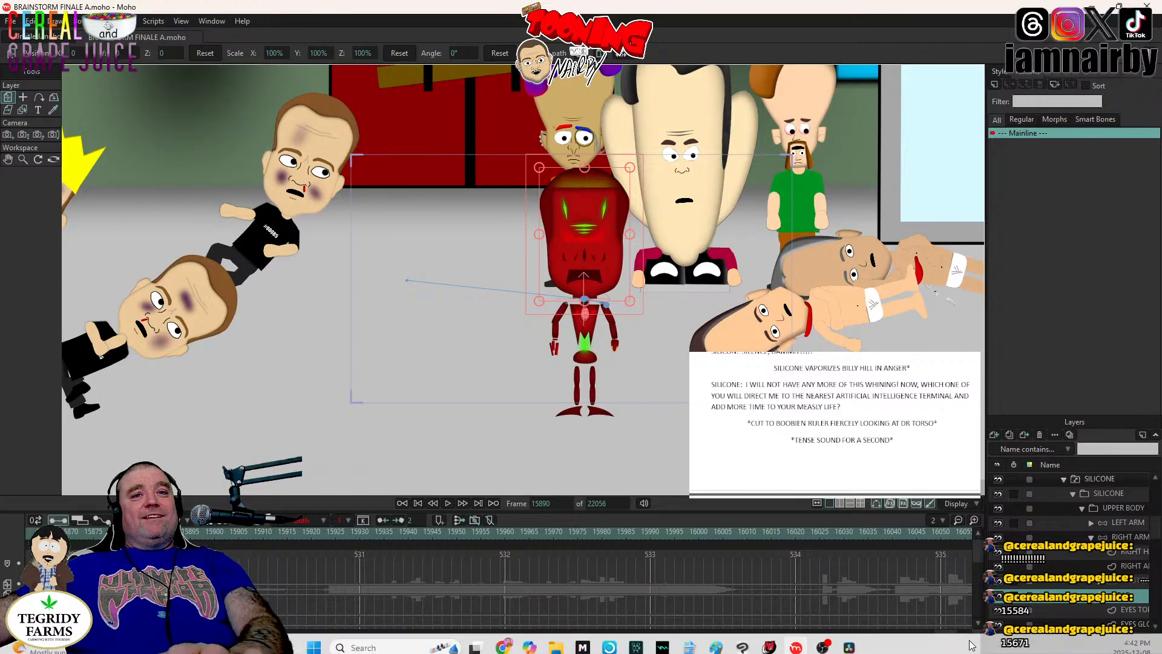
- Replay Silicone's head, body and arm movement from before the pose change, including from frame 15805 to frame 15862
drag(942, 639, 939, 640)
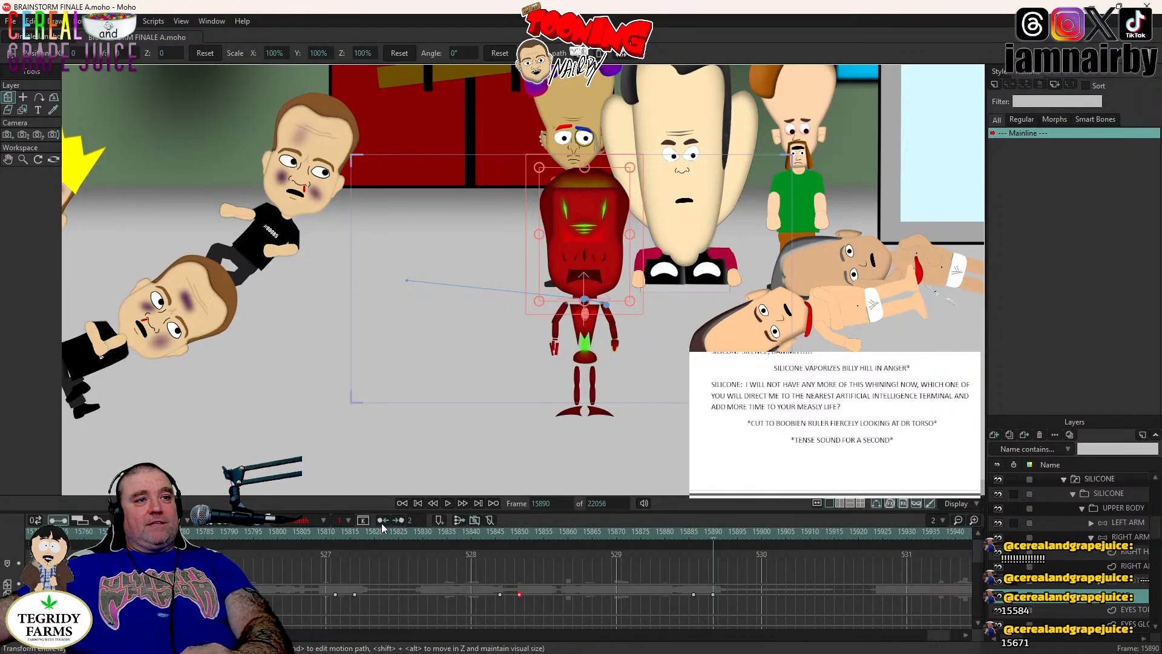
click(411, 536)
click(448, 503)
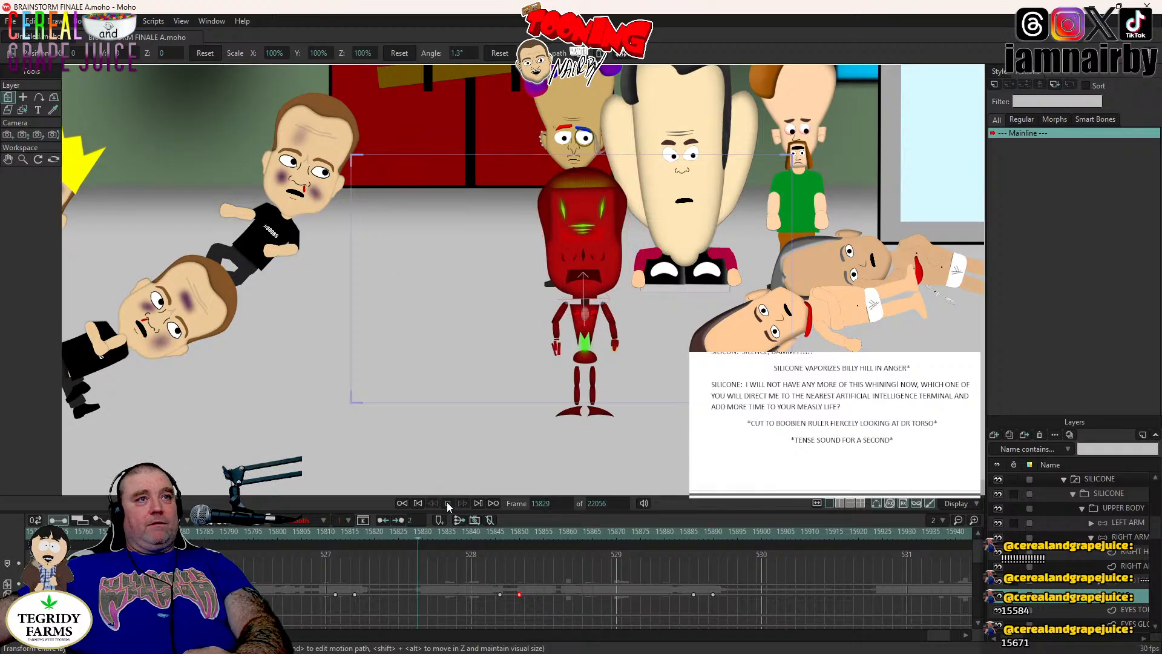
click(447, 502)
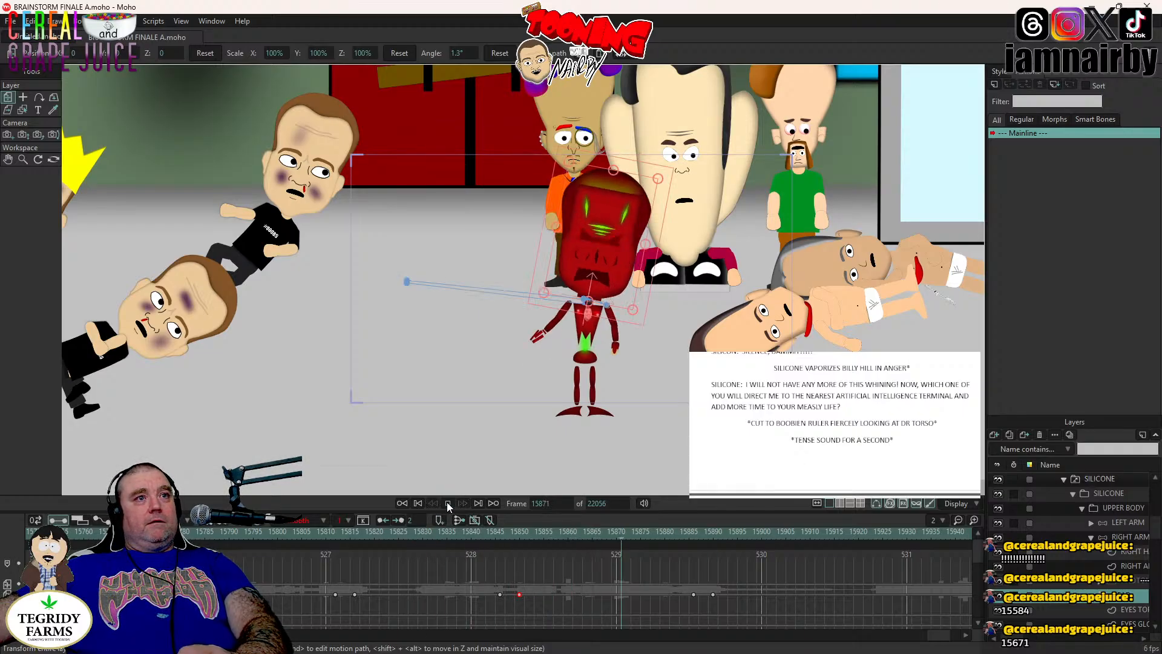
click(301, 532)
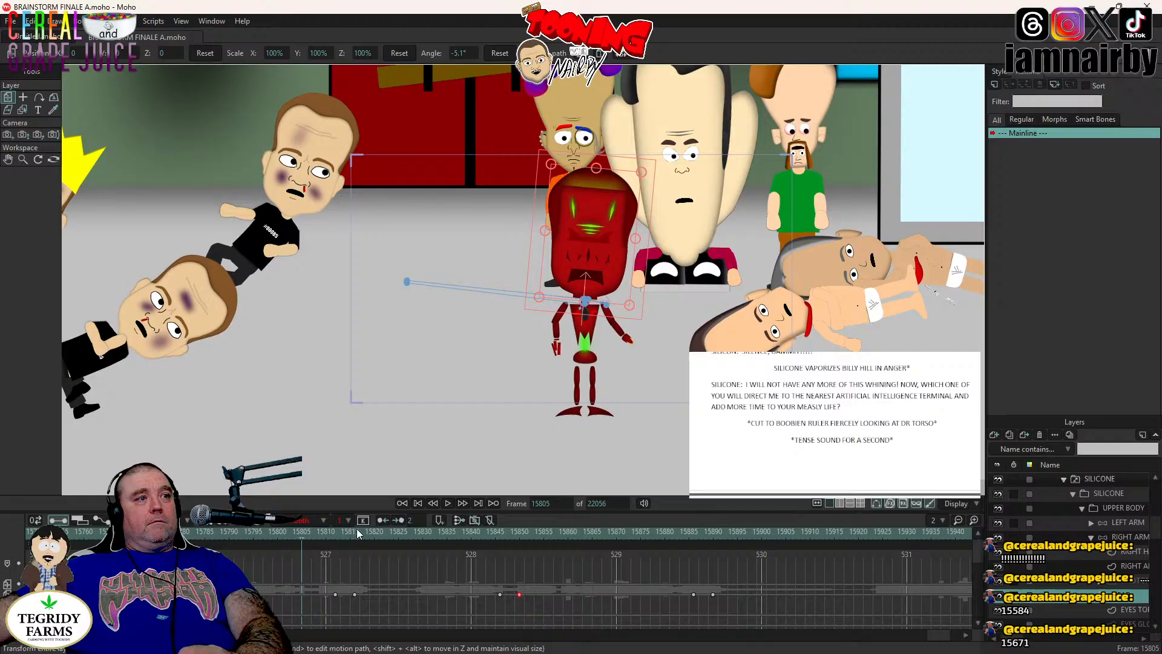
click(448, 503)
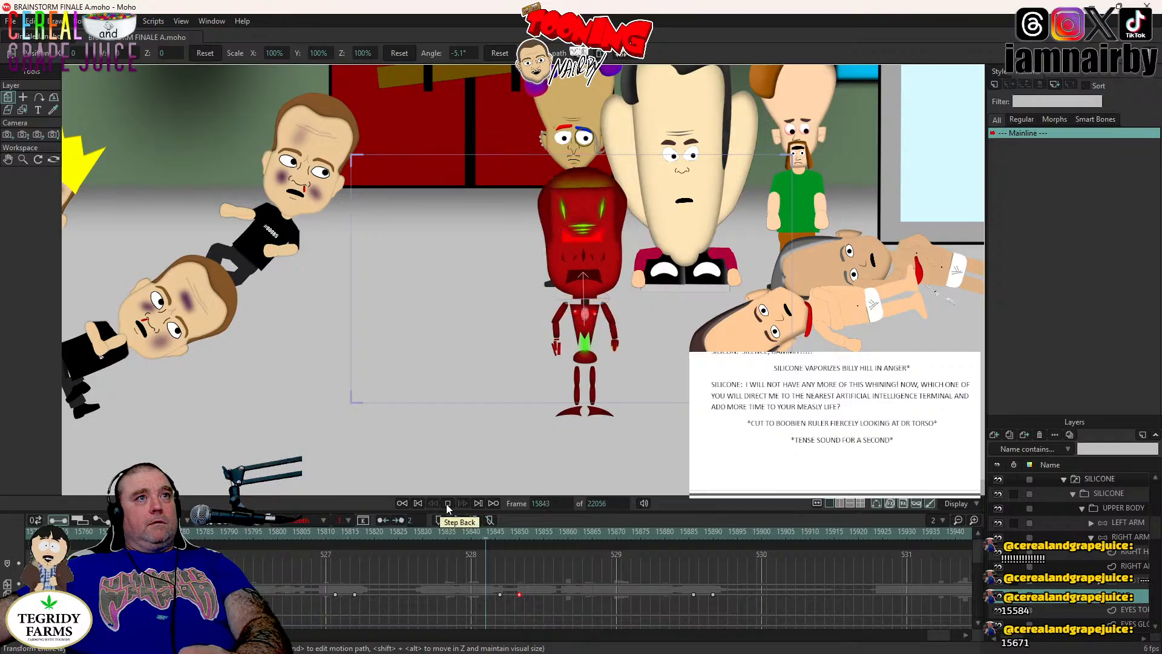
click(447, 504)
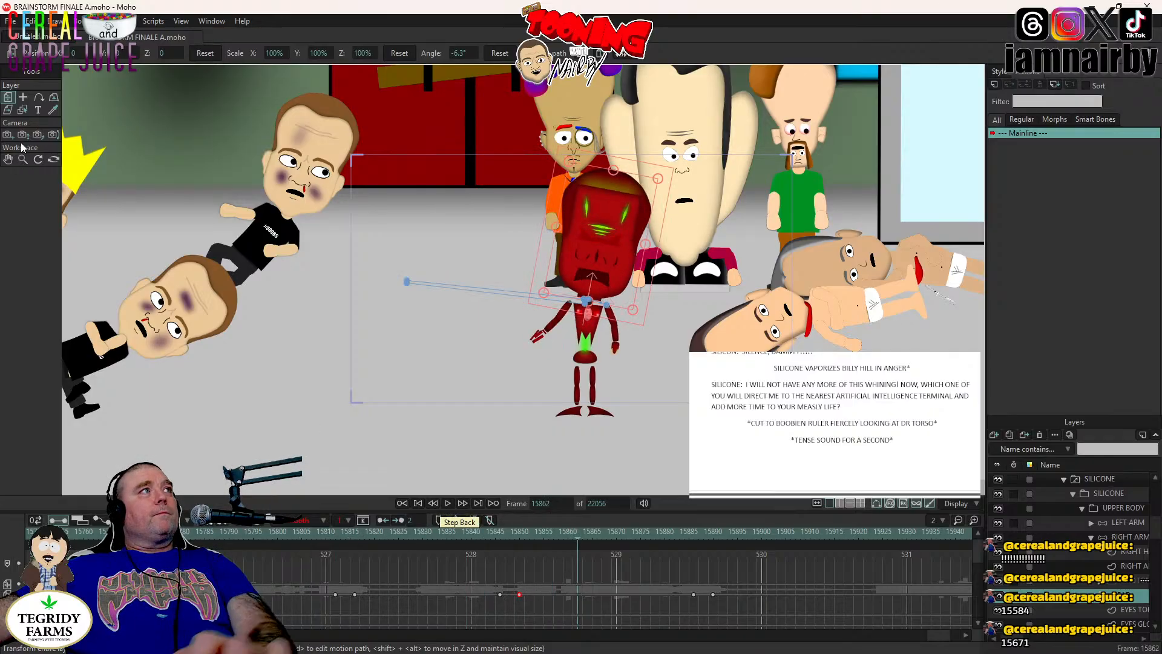
- Zoom the camera out at frame 15862 to a focal length of 57.2496 and switch to the Track Camera tool
scroll(899, 621, down, 1)
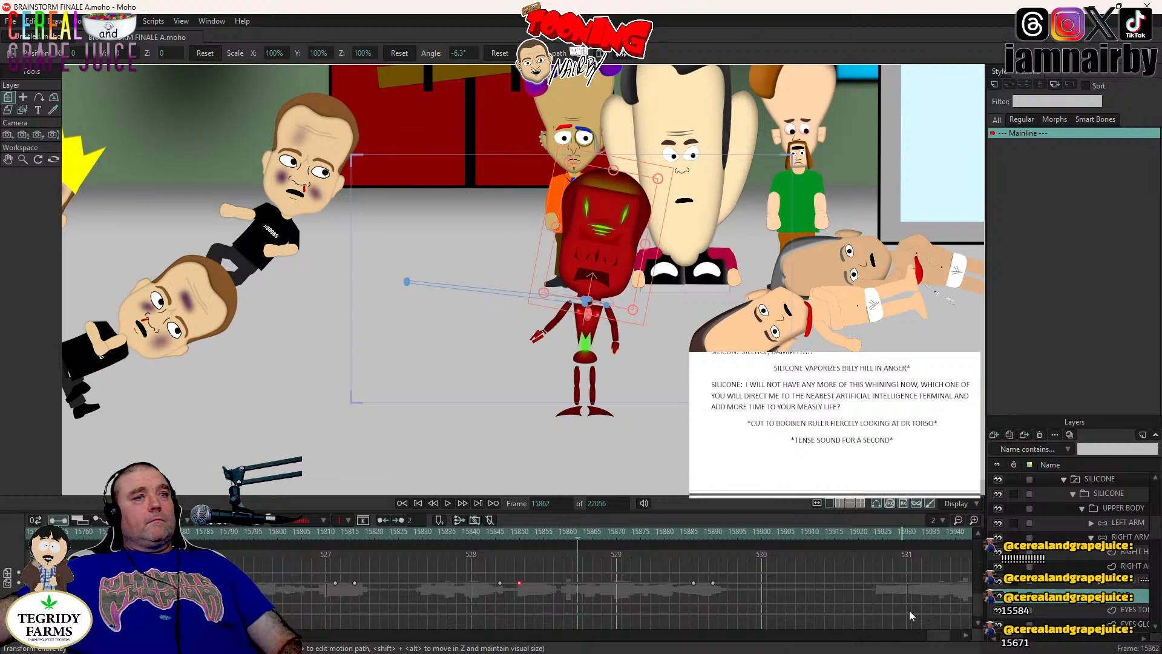
drag(936, 638, 940, 639)
click(22, 135)
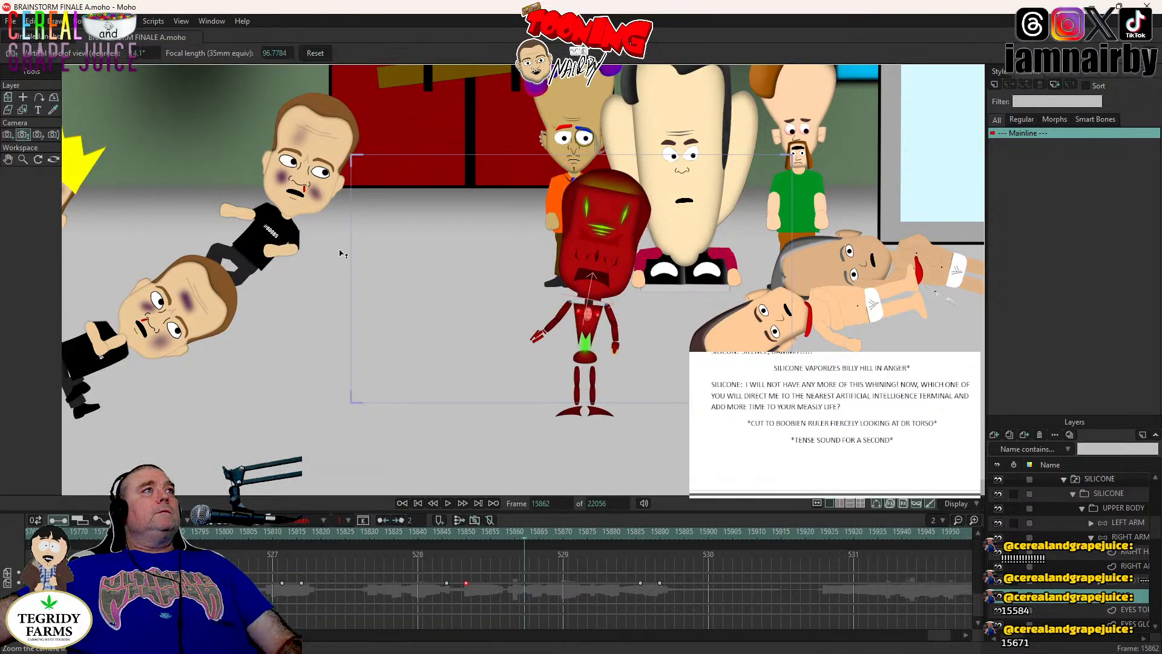
drag(371, 228, 366, 208)
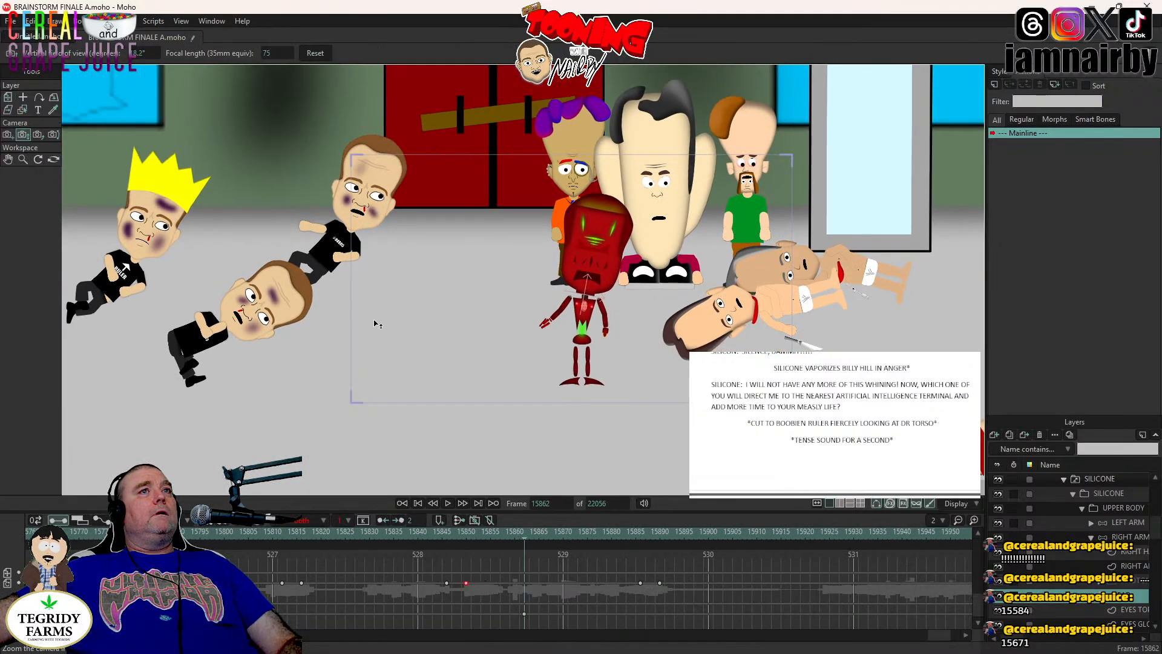
drag(374, 324, 348, 218)
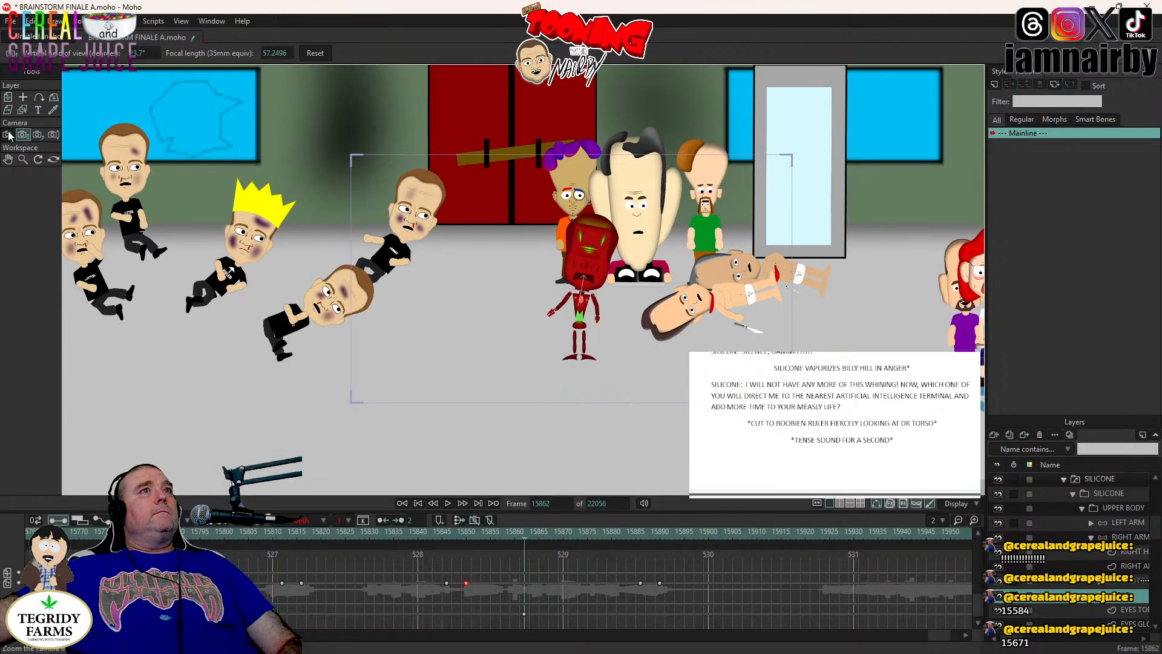
key(4)
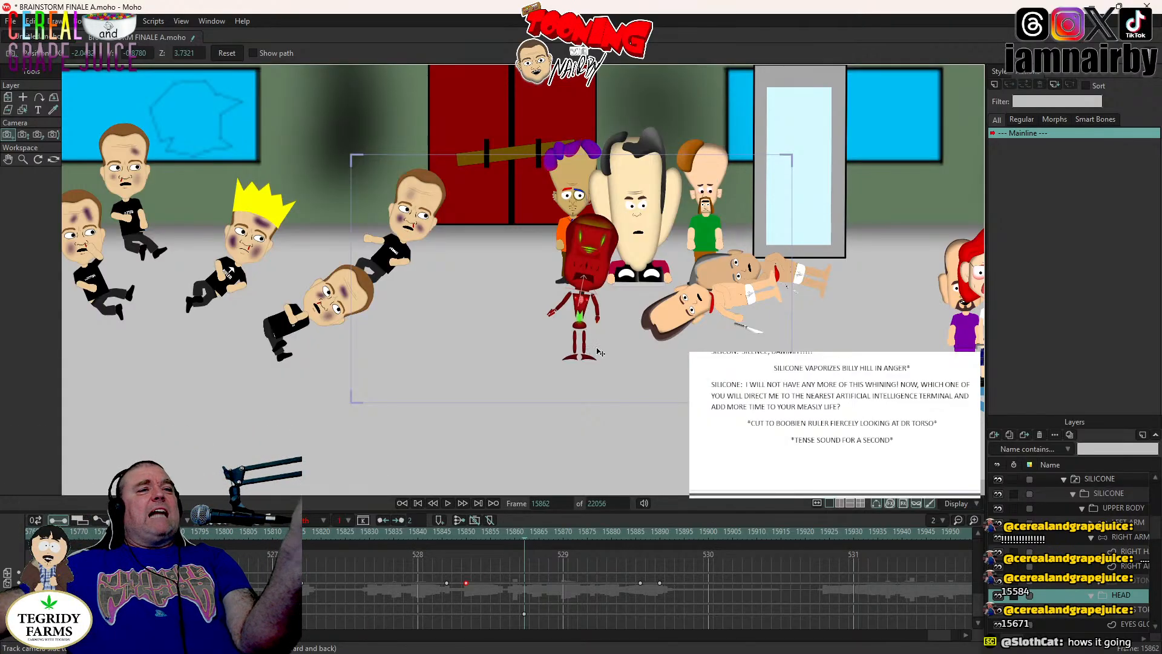
- Play the scene from frame 15924 to check the wider camera framing, stopping at frame 15944
click(827, 537)
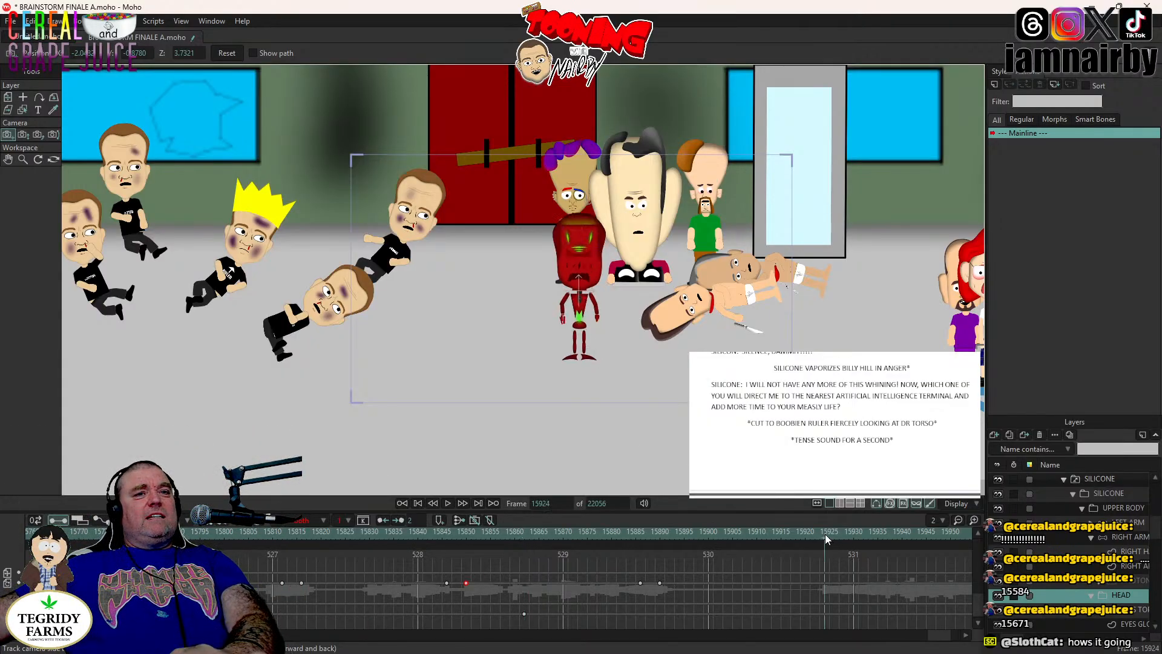
click(448, 503)
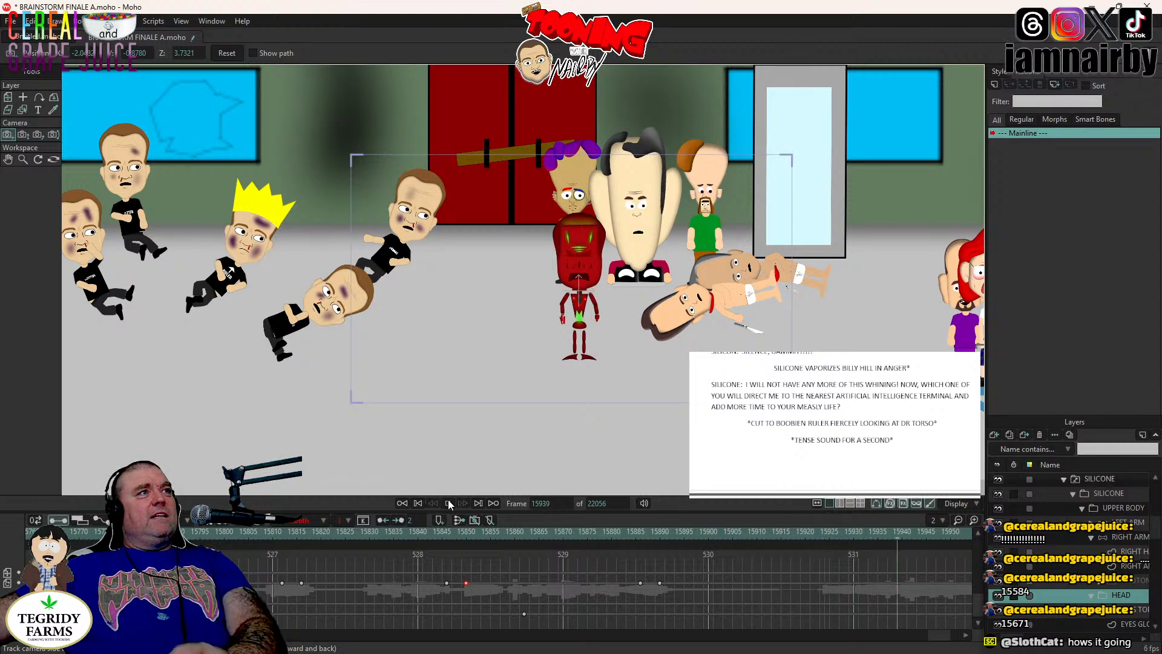
click(448, 500)
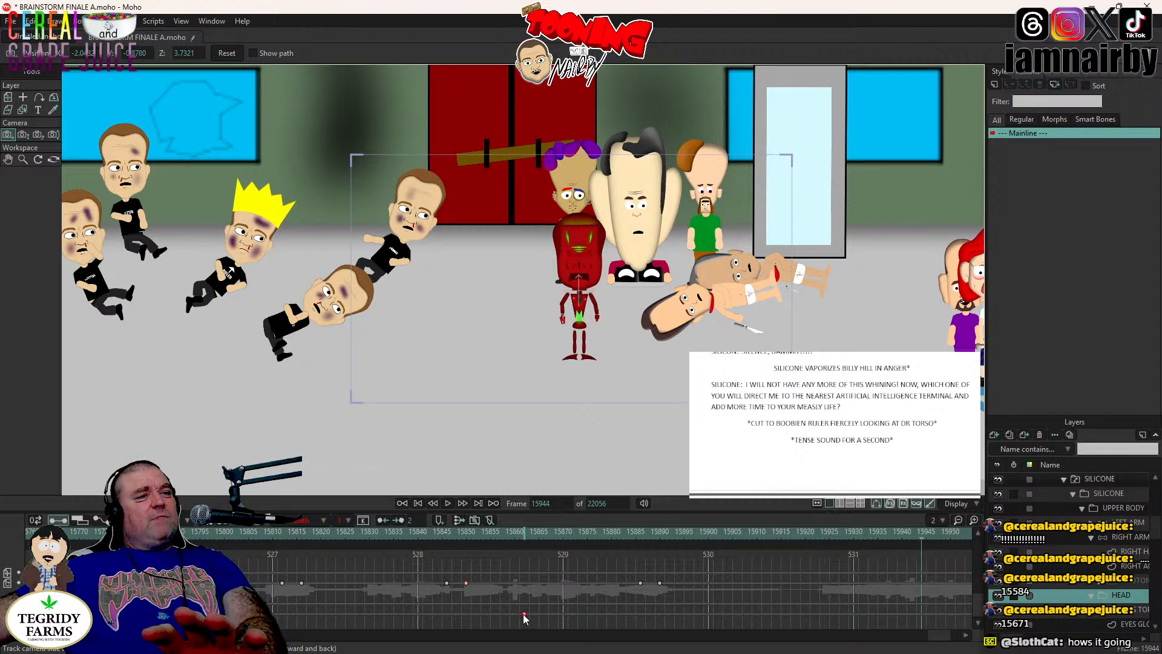
- Play the scene from frame 15840 to frame 15963, and look over the injured characters around Boobien Ruler
click(514, 533)
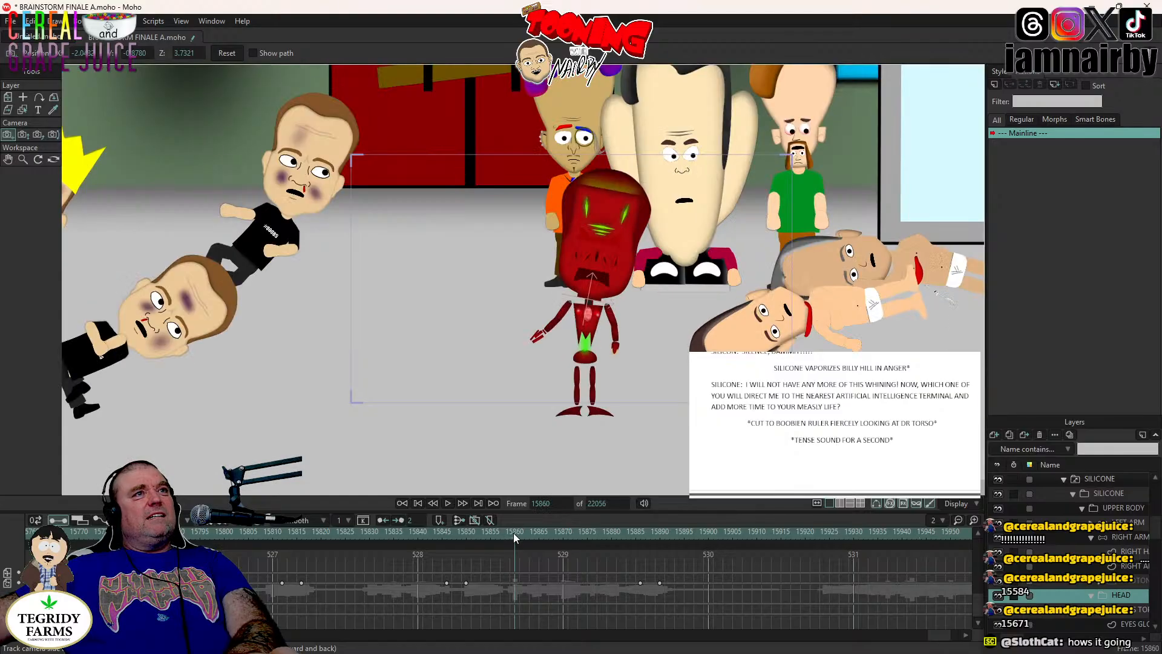
click(418, 532)
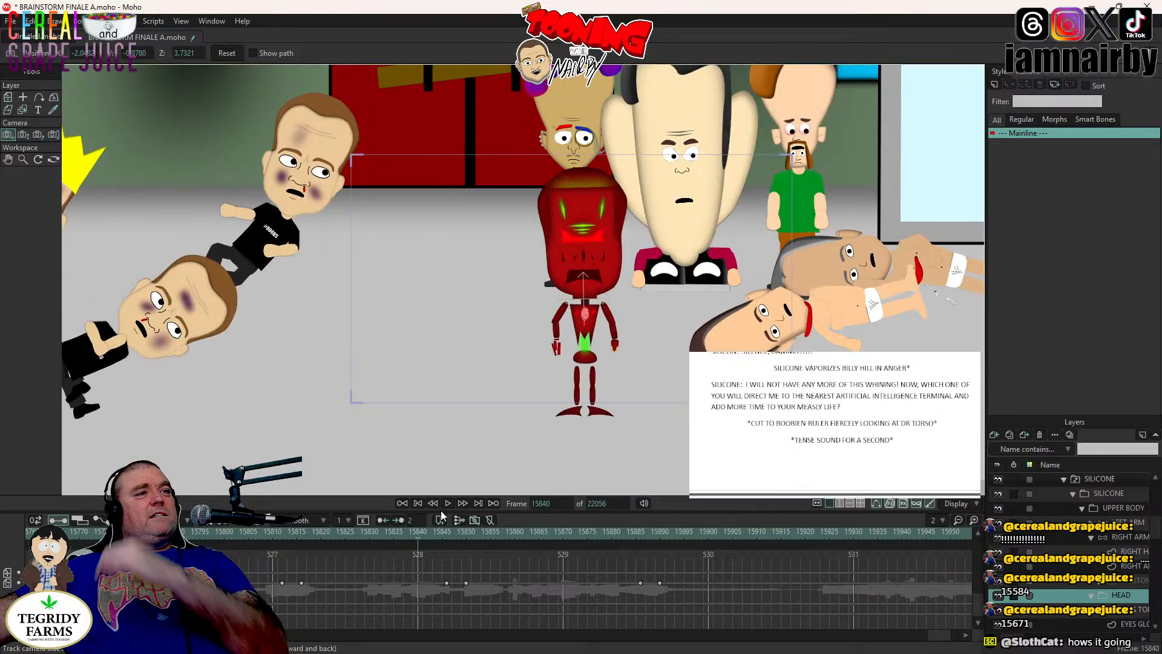
click(447, 504)
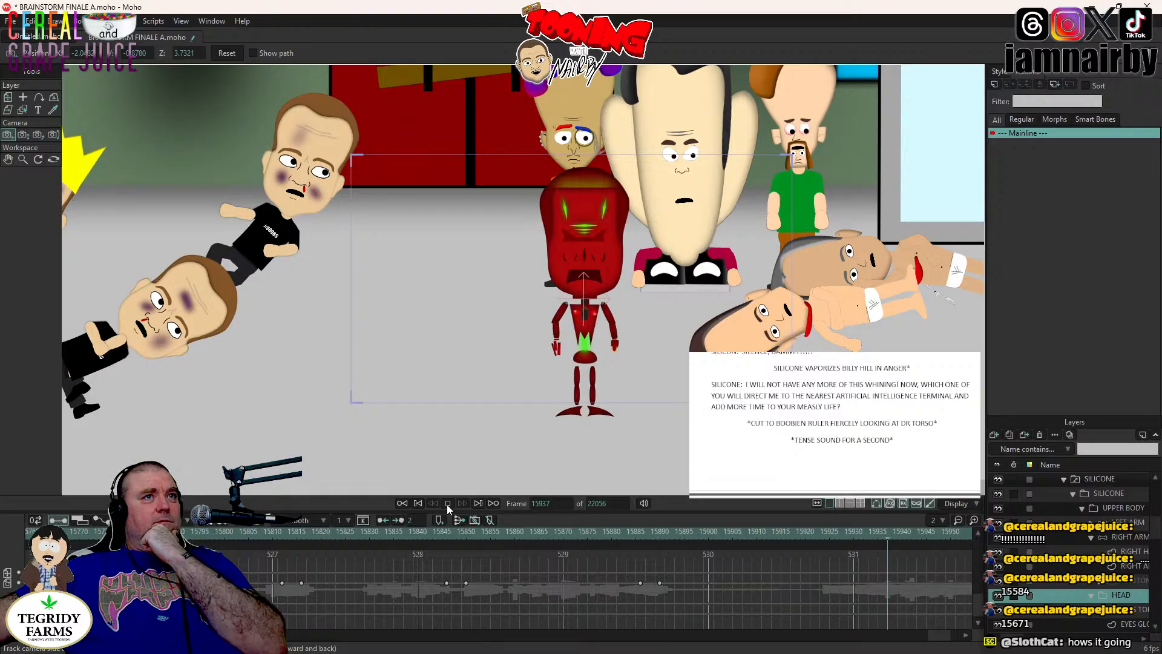
click(447, 503)
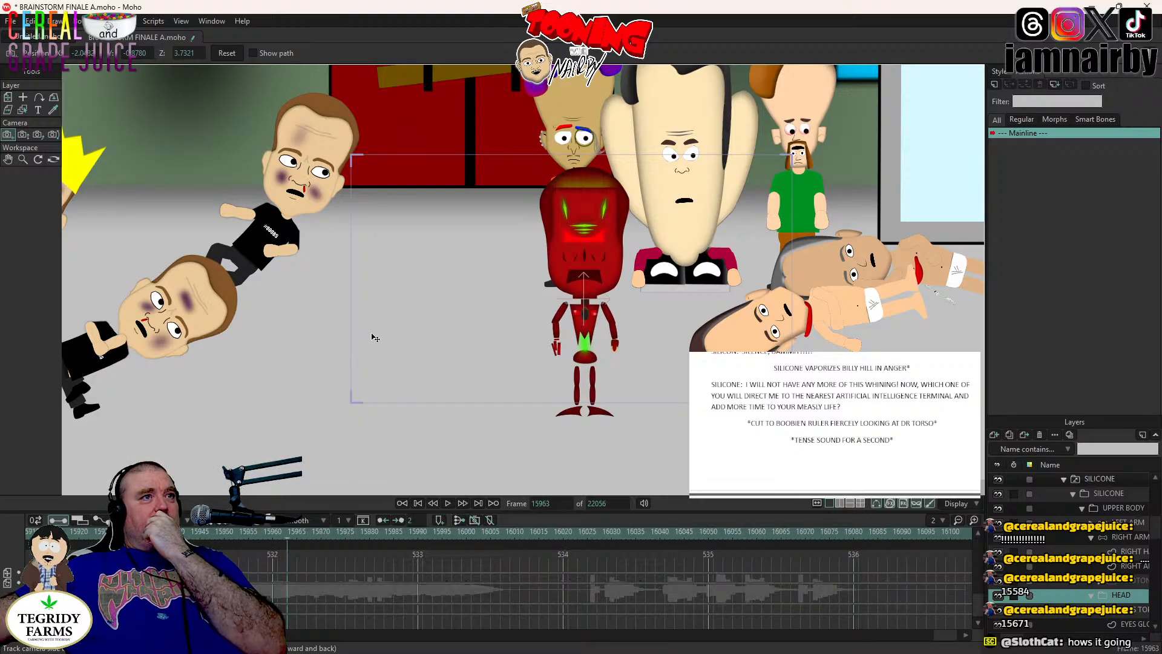
drag(434, 353, 825, 412)
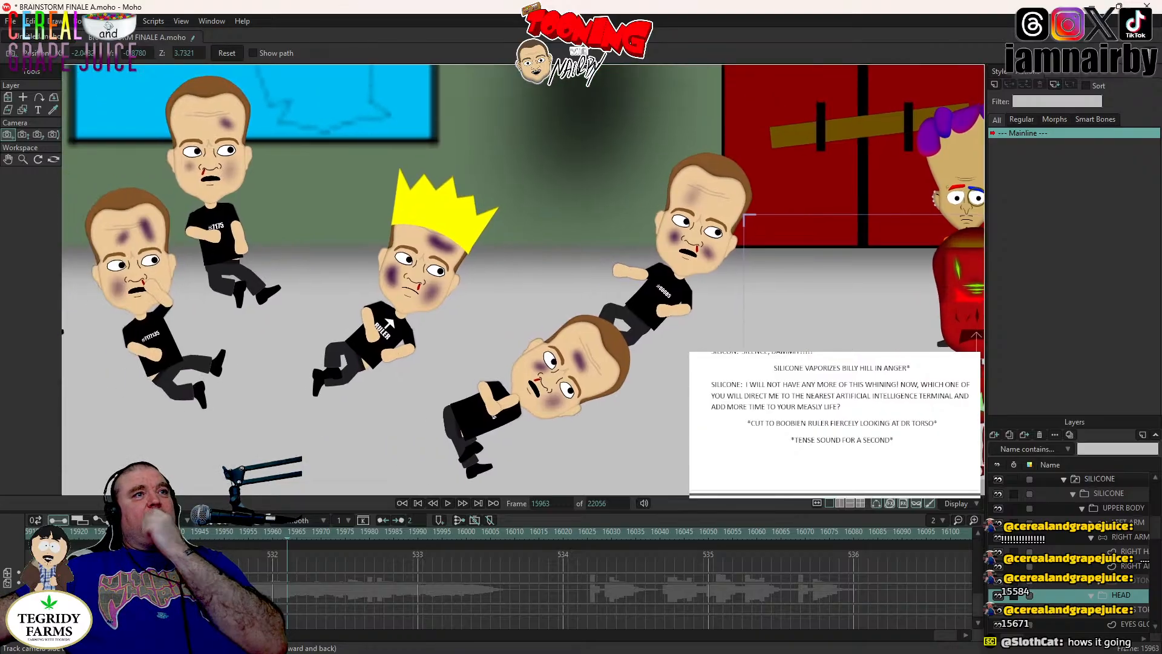
drag(396, 344, 602, 347)
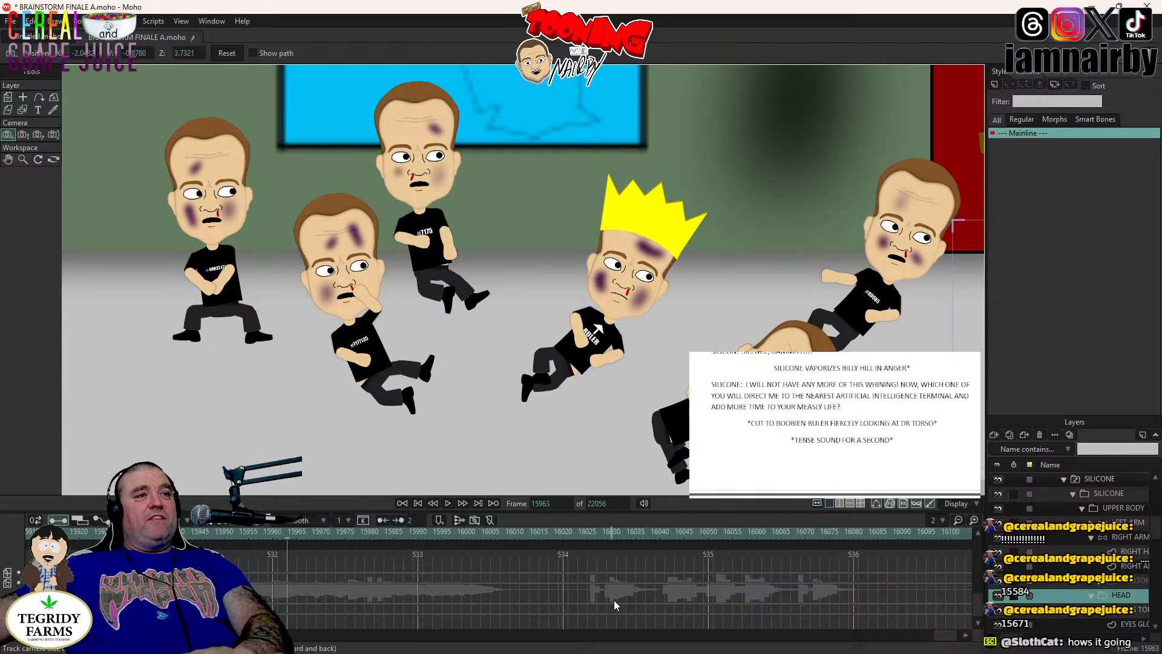
- Replay the scene around the start of the tense pause, stopping at frame 15905
click(100, 532)
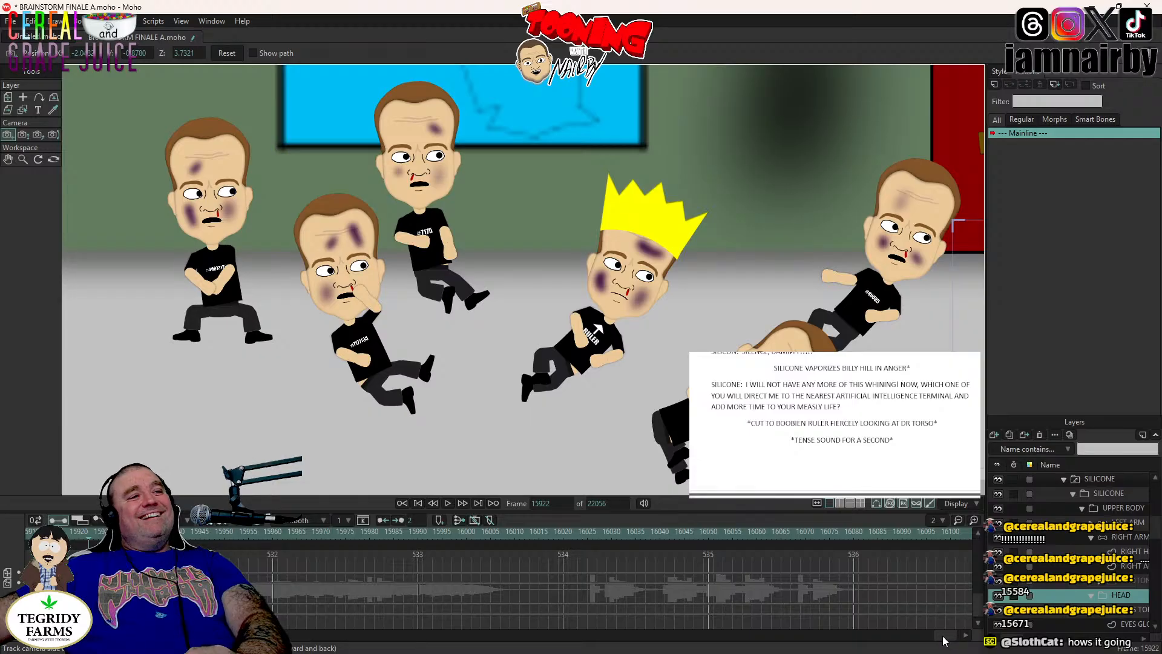
drag(945, 635, 941, 637)
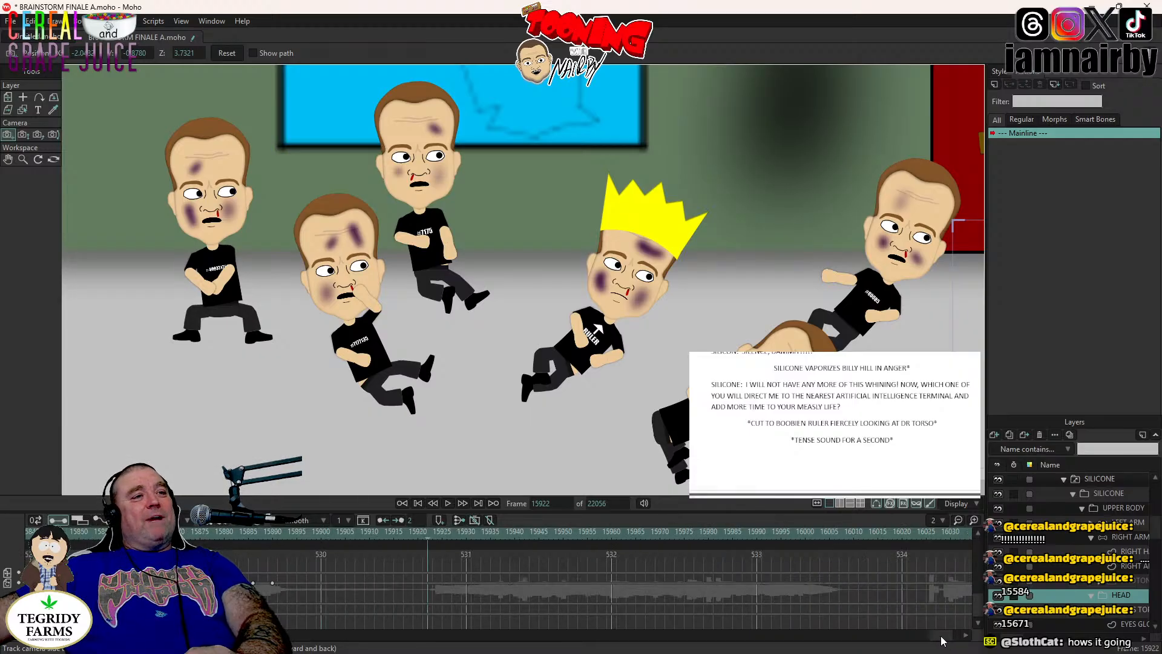
click(272, 534)
click(449, 503)
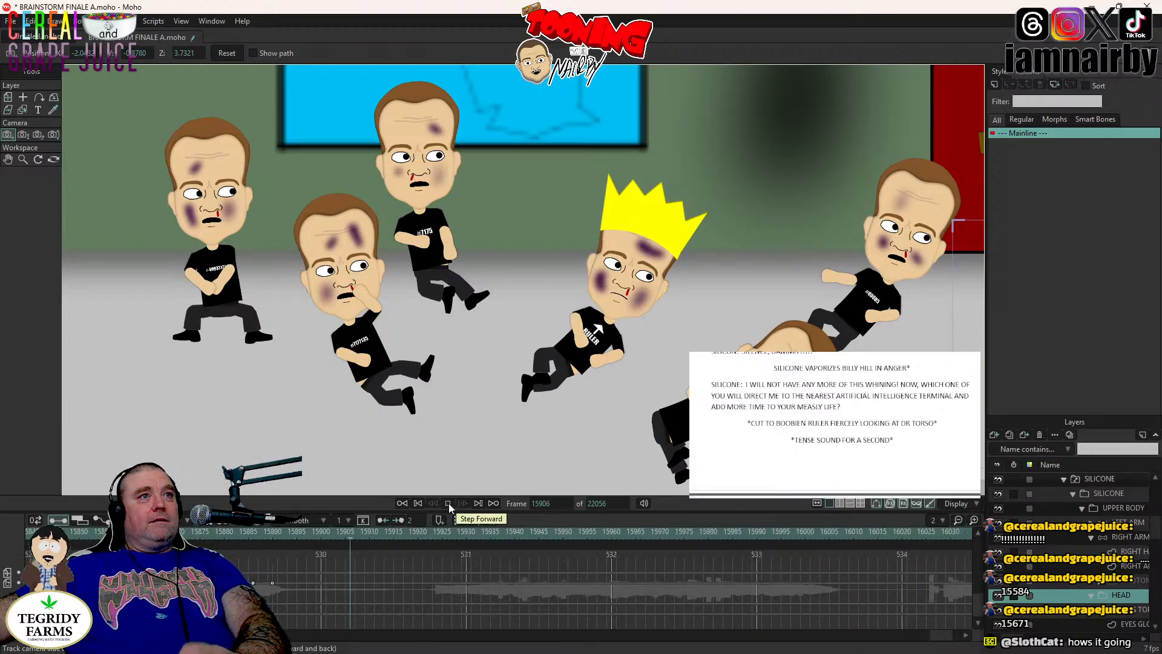
- Bring Silicone back into view and play the scene from frame 15877 to frame 15913
scroll(681, 386, down, 3)
drag(681, 386, 281, 380)
drag(652, 372, 605, 361)
scroll(605, 361, up, 2)
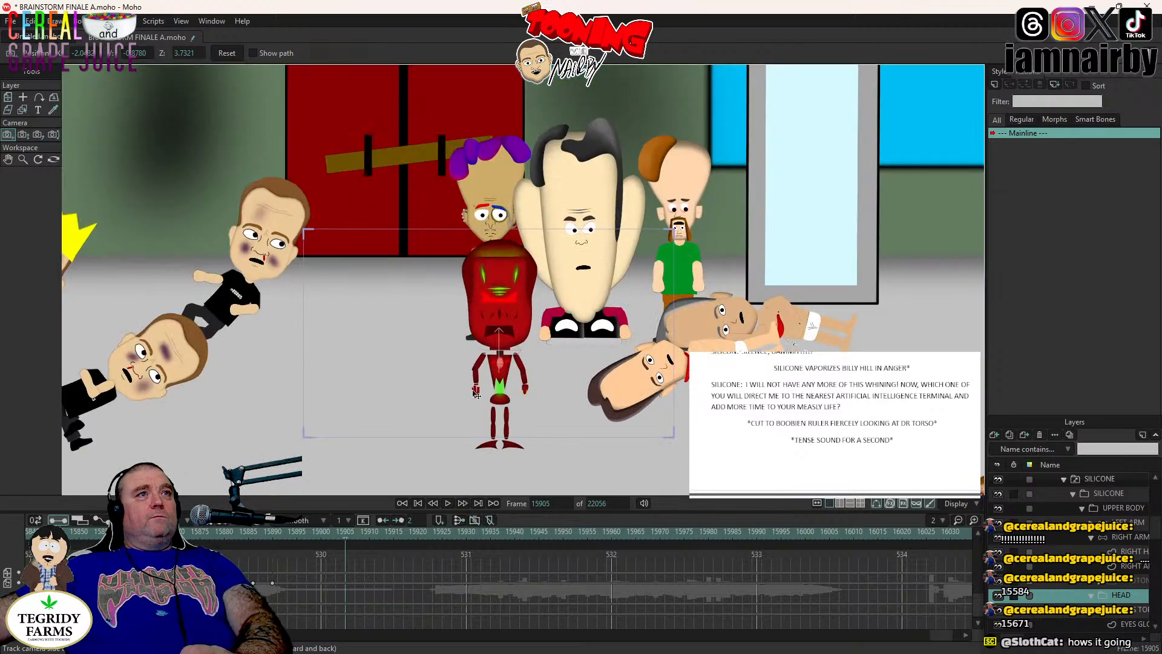
scroll(485, 380, up, 1)
drag(485, 380, 531, 330)
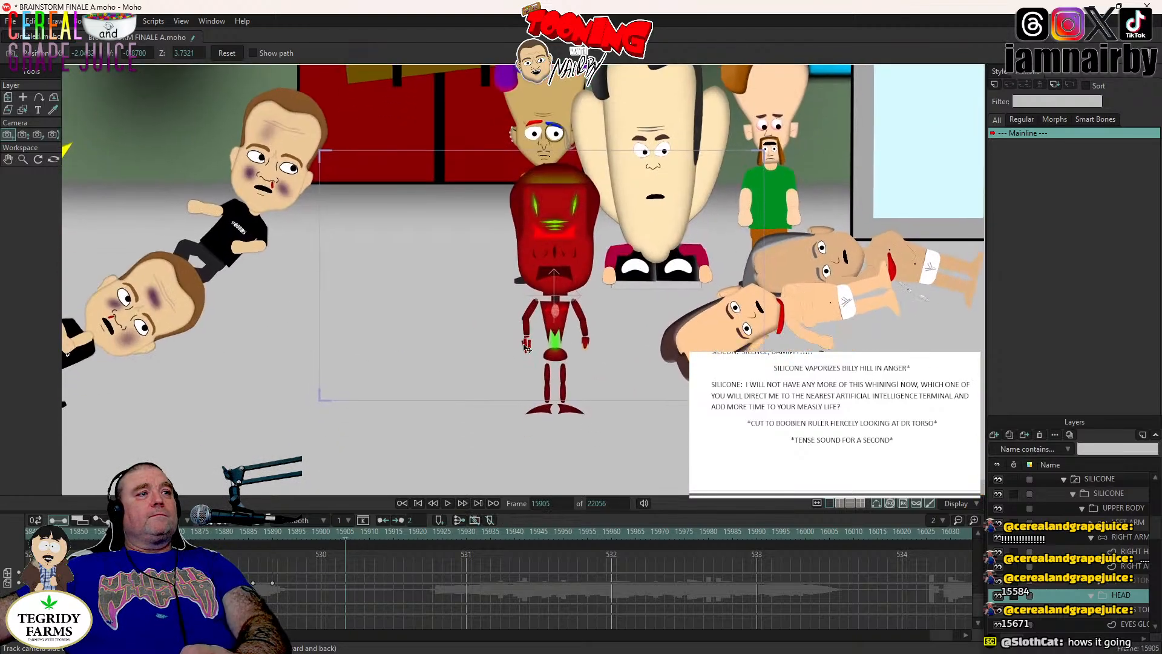
click(209, 536)
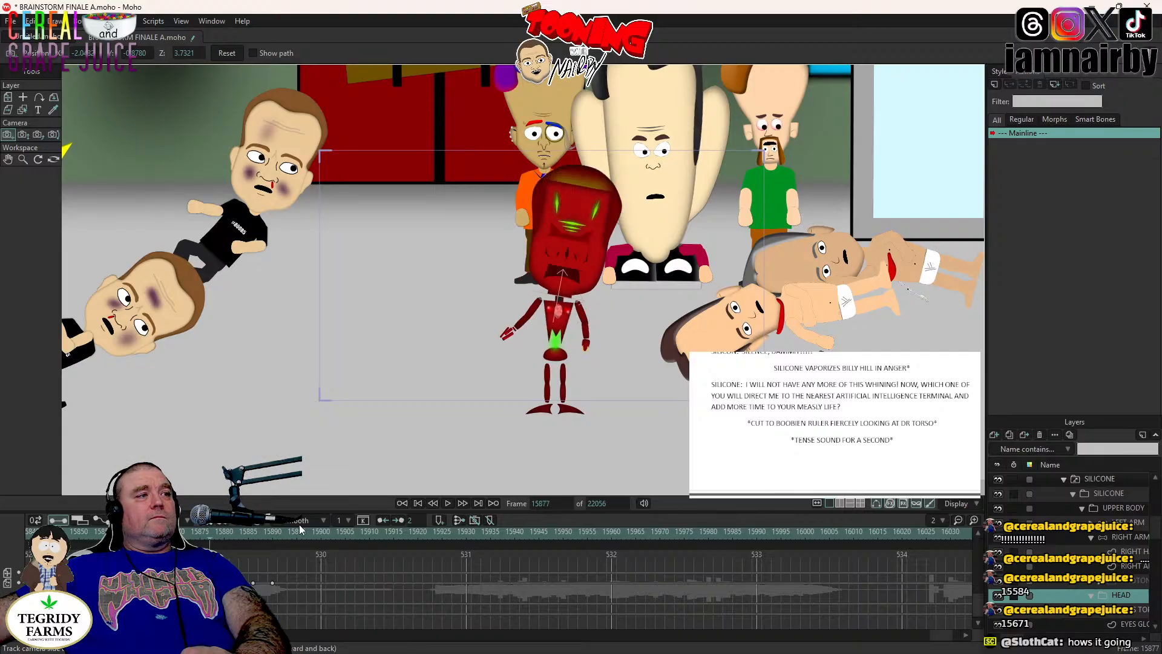
click(448, 503)
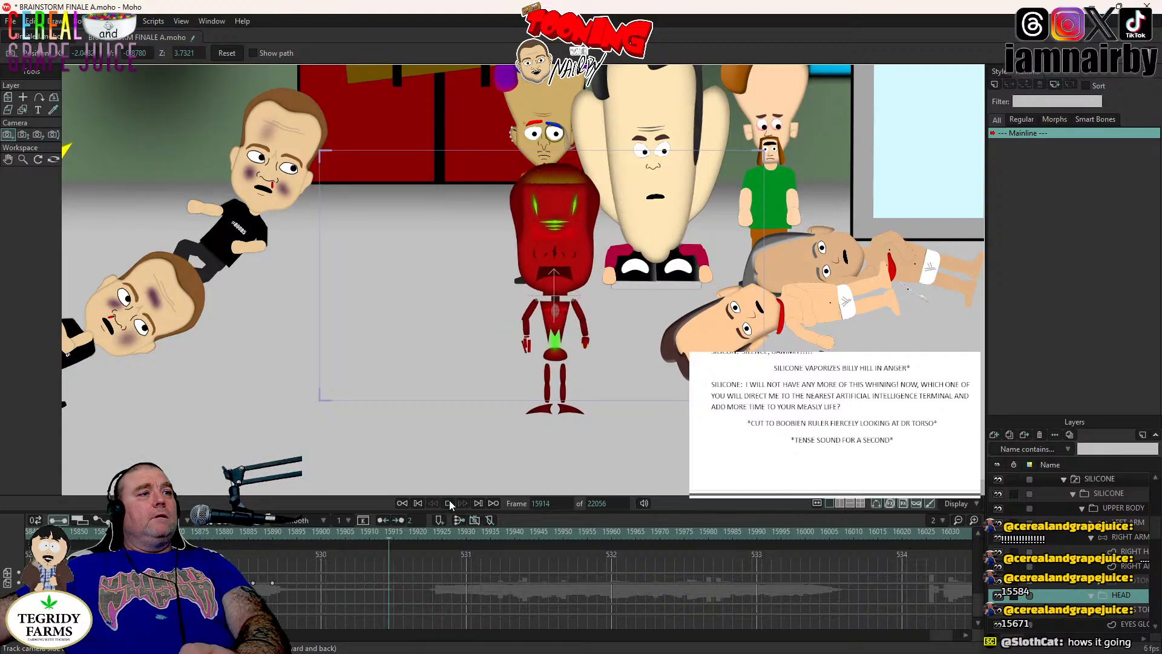
click(449, 502)
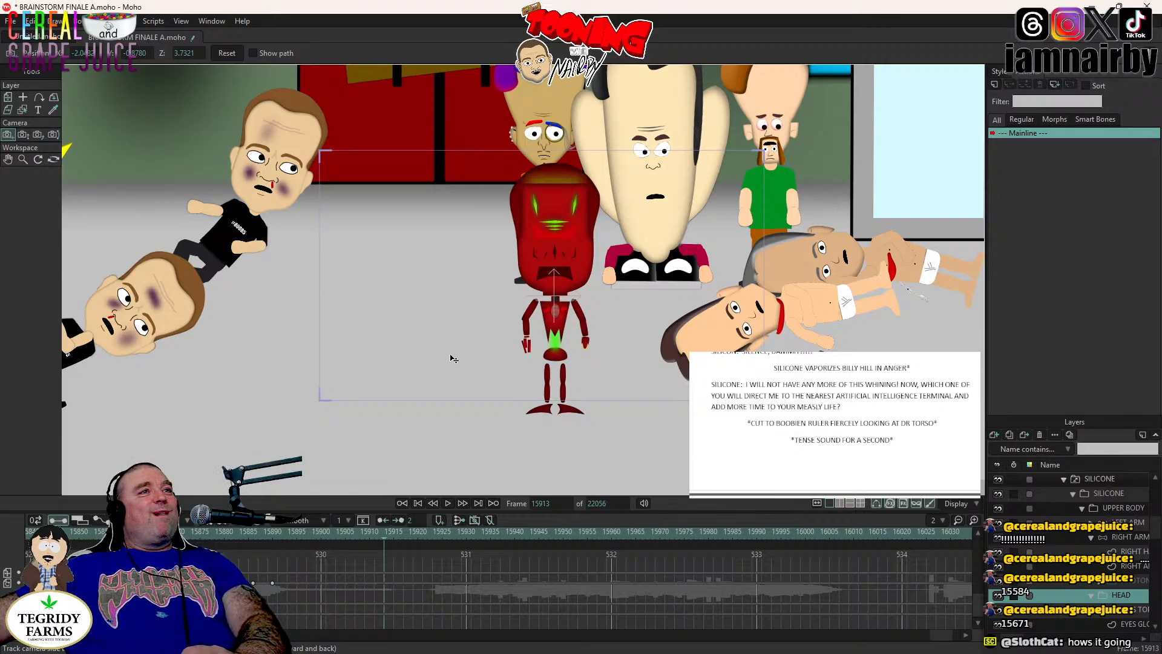
- Track the camera to Boobien Ruler at frame 15913, zoom in to a focal length of 306.8605 and frame his shirt
drag(450, 358, 645, 370)
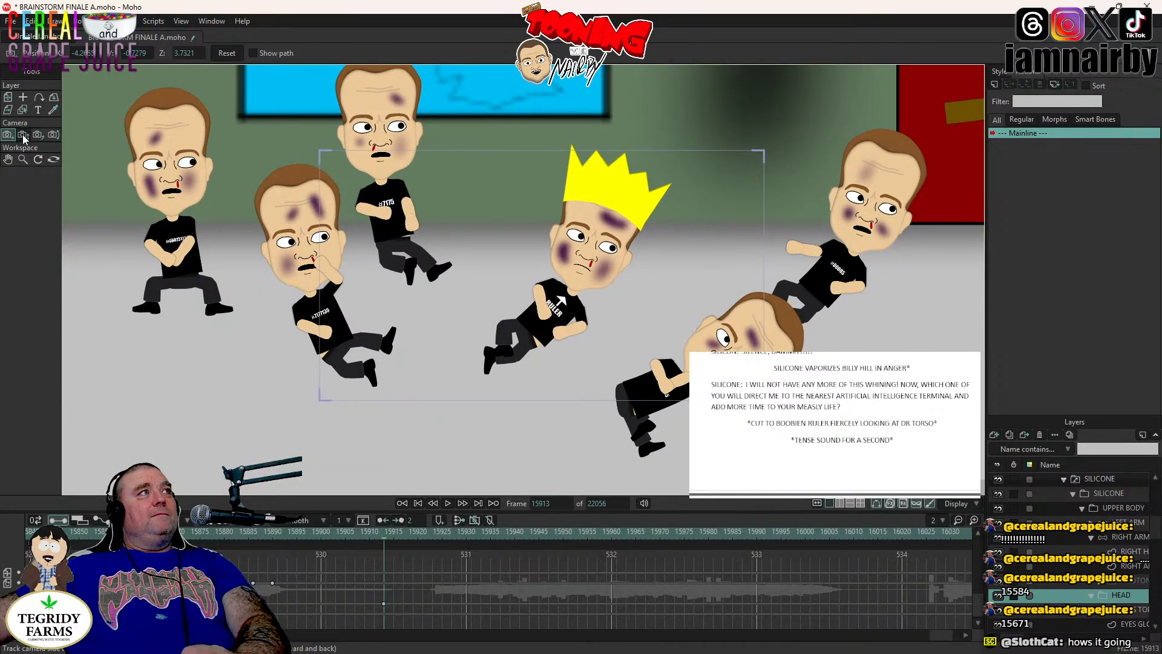
key(2)
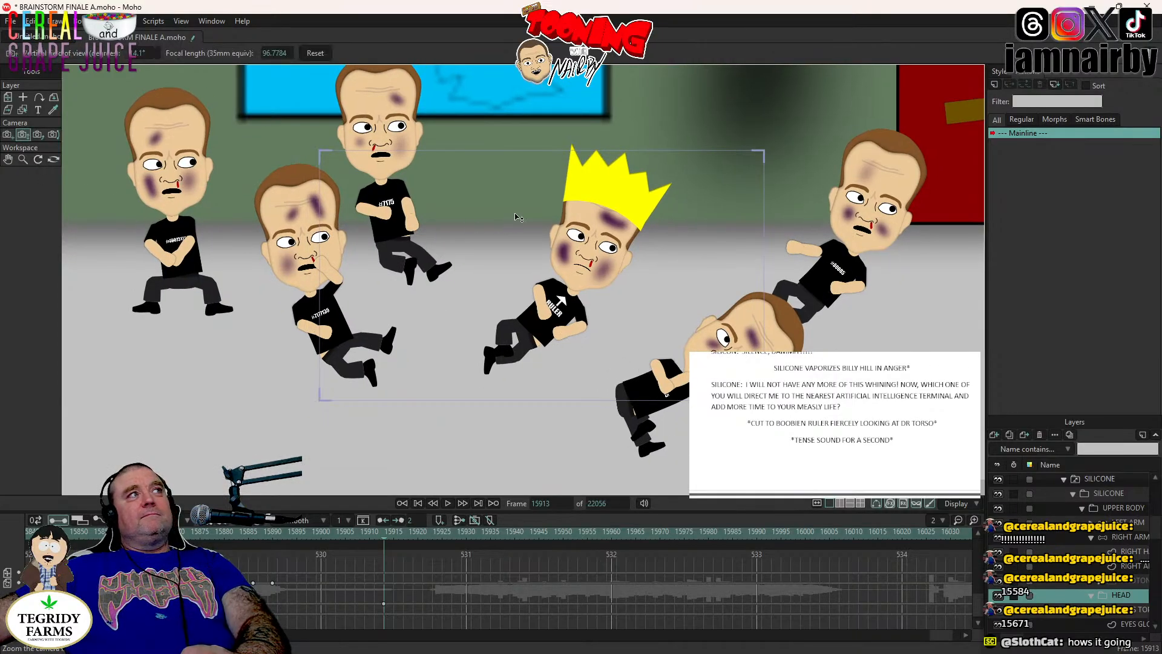
drag(555, 226, 596, 444)
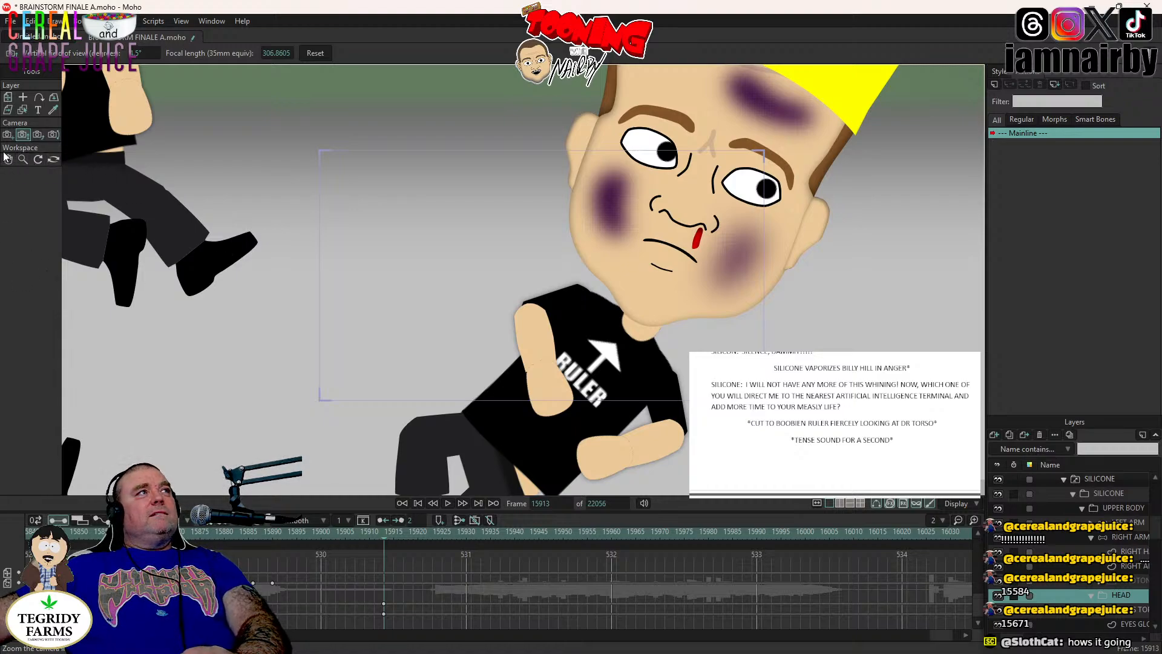
click(8, 134)
drag(492, 325, 489, 310)
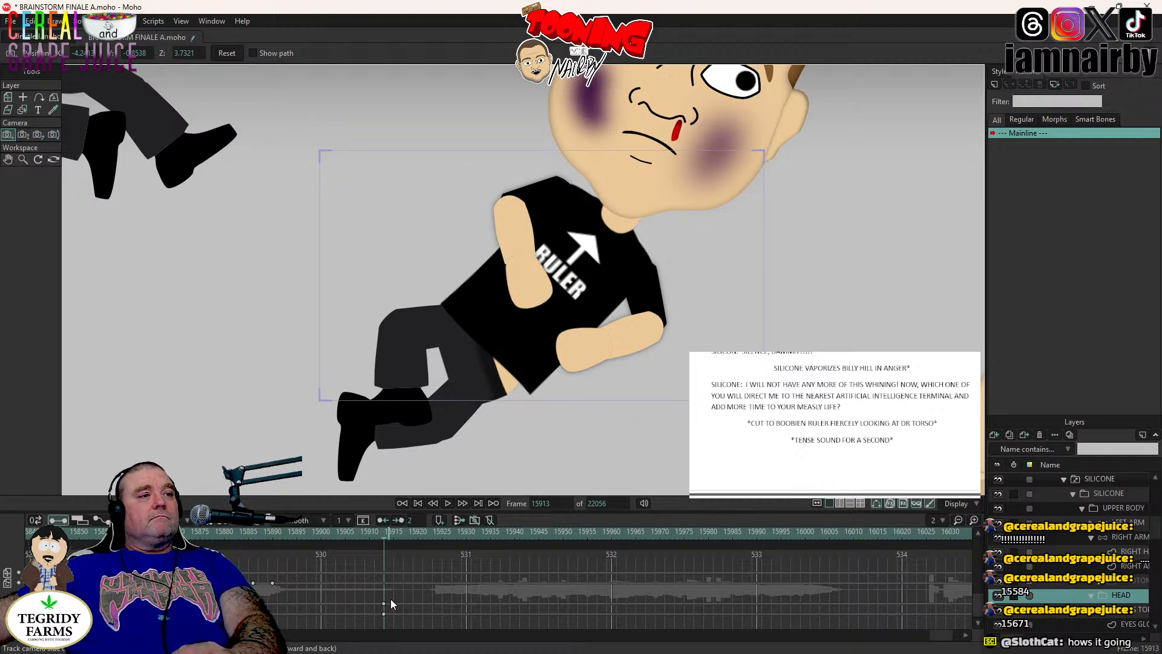
- Zoom the camera in further at frame 15913 and recentre the shot on the shirt's RULER lettering and arrow
drag(390, 598, 380, 617)
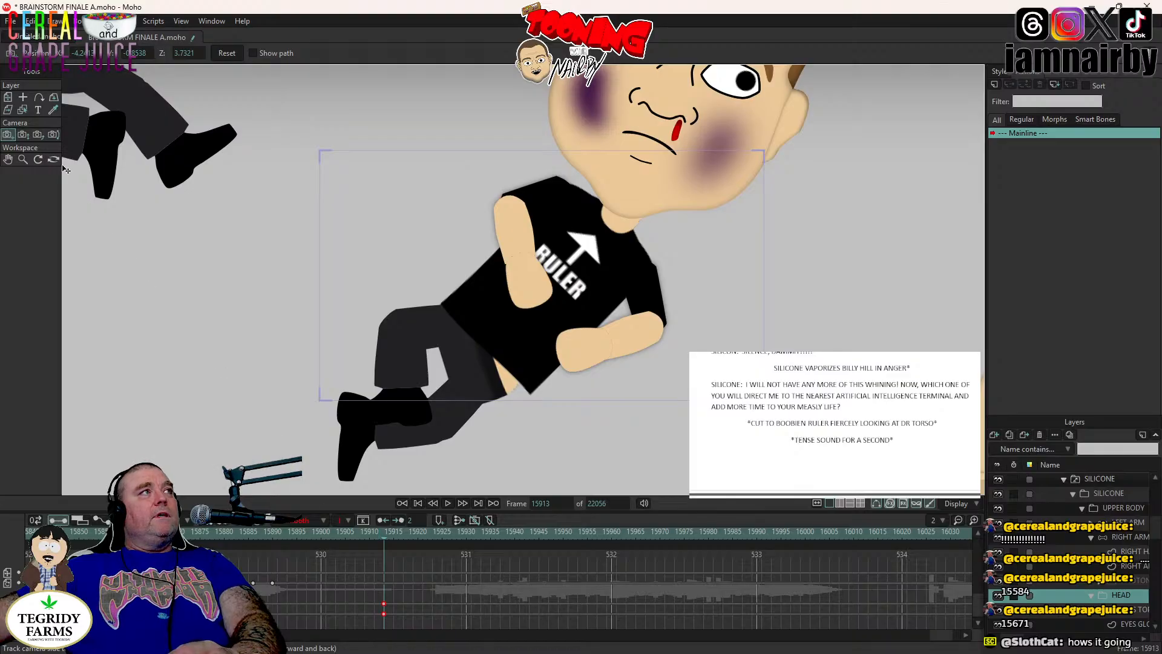
click(23, 136)
drag(496, 268, 520, 462)
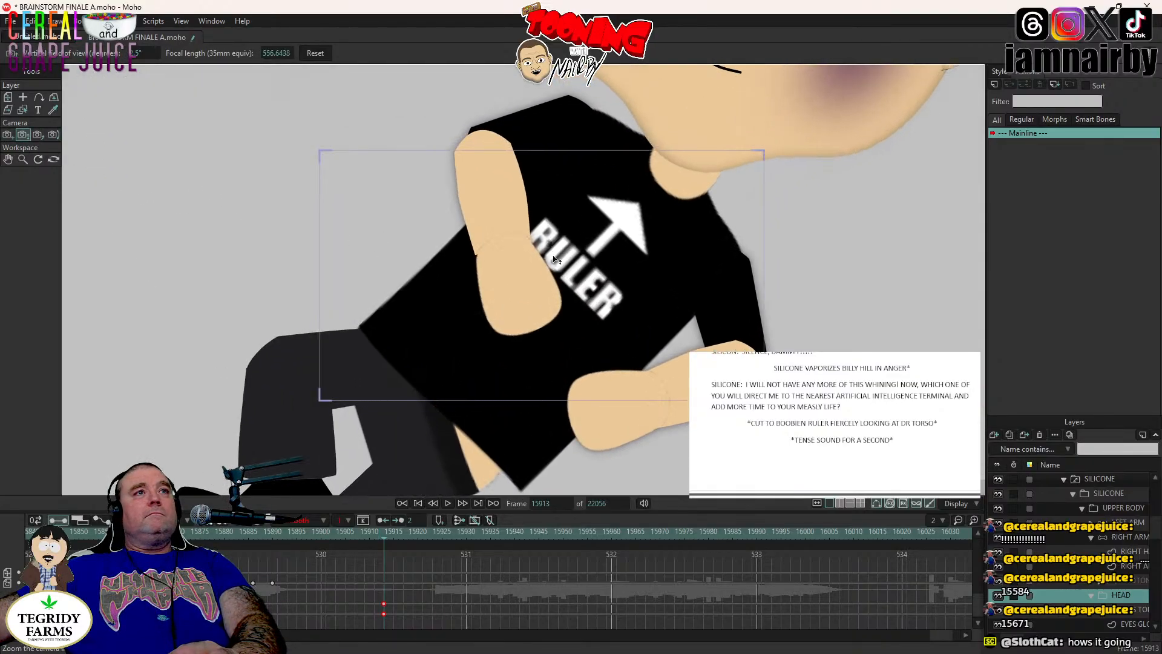
drag(553, 259, 563, 385)
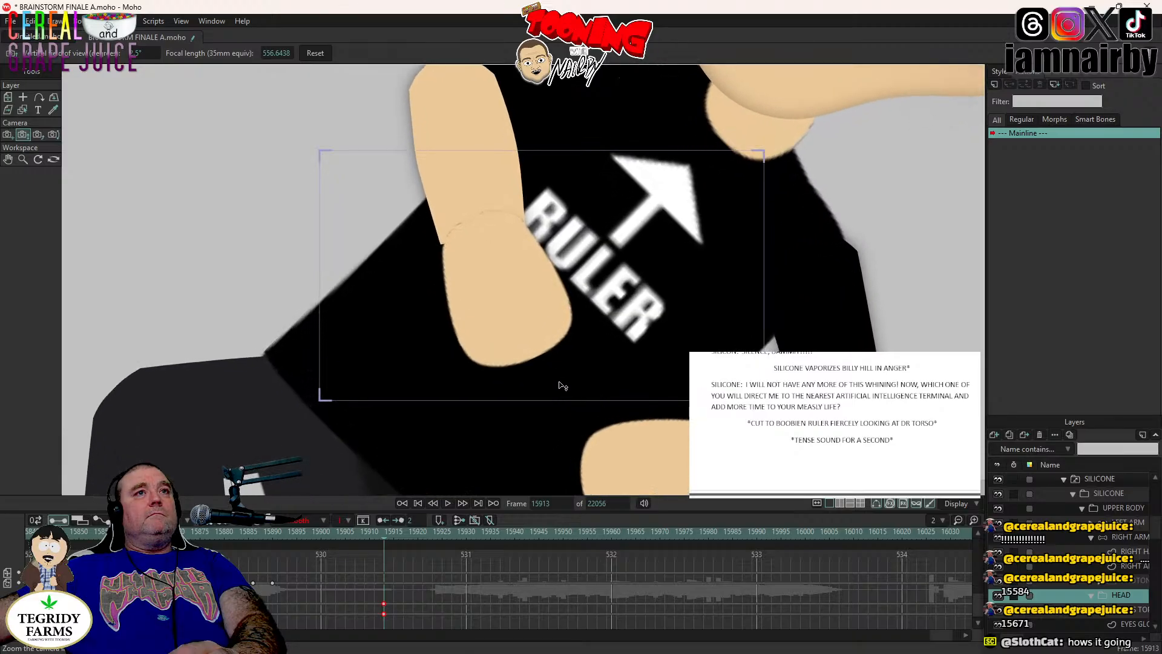
click(7, 134)
drag(507, 284, 502, 285)
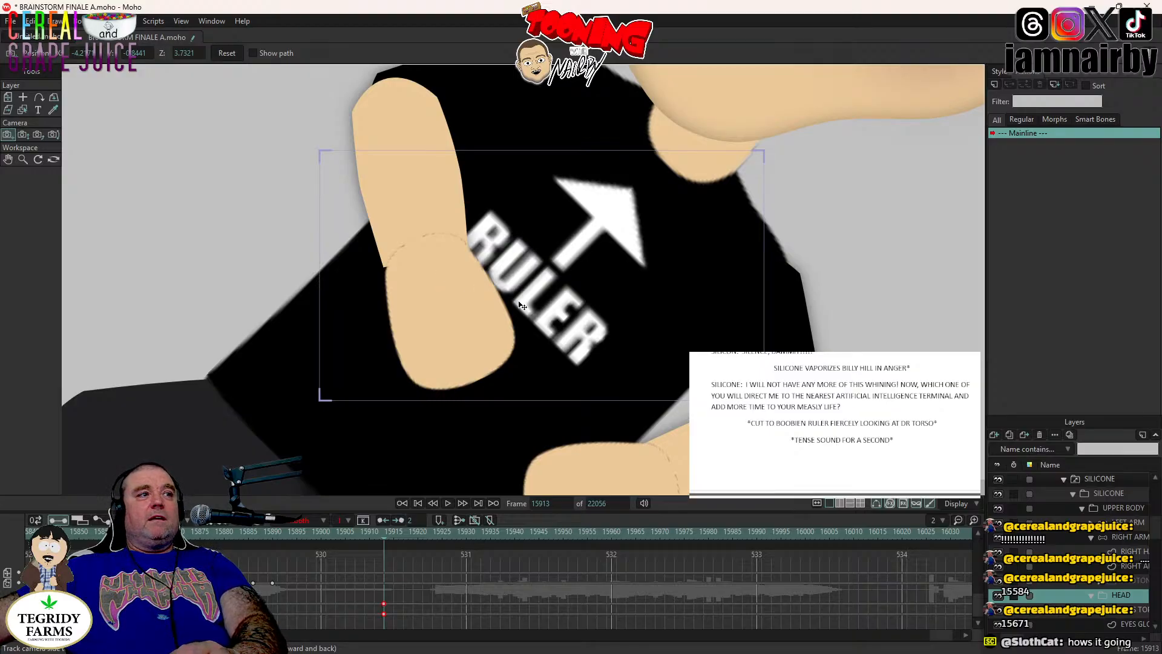
mouse_move(568, 302)
mouse_down()
mouse_move(569, 327)
mouse_move(565, 292)
mouse_move(568, 304)
mouse_up()
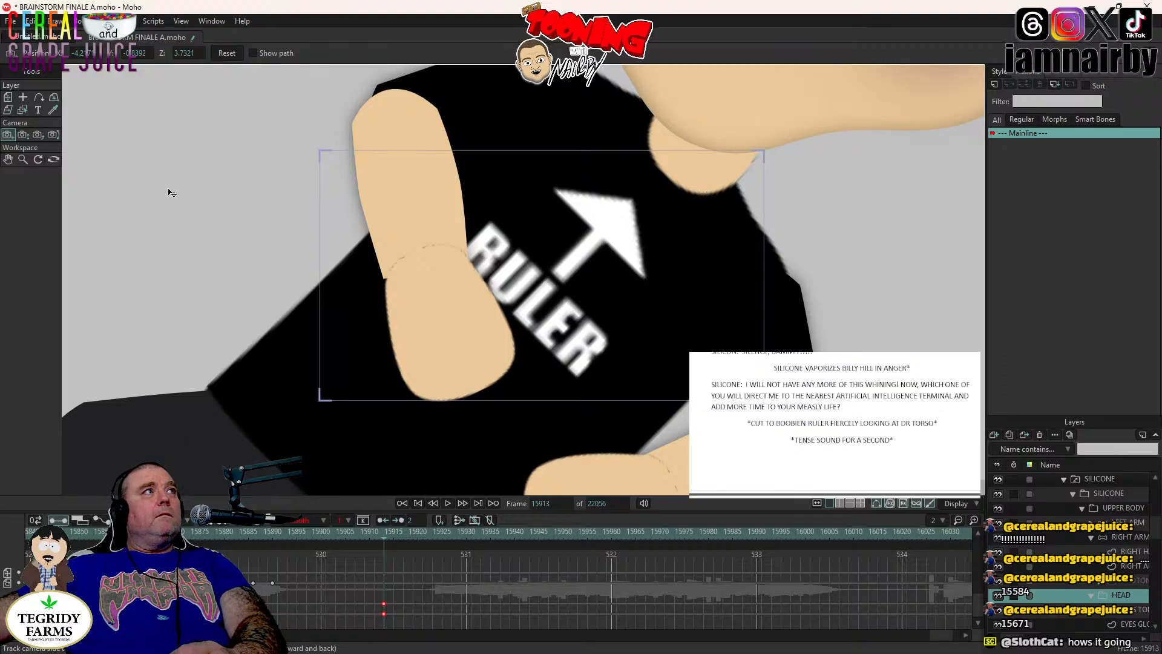
- Tighten the camera zoom on the RULER lettering once more and track the camera to centre the text and arrow
click(28, 137)
drag(472, 279, 472, 407)
click(7, 134)
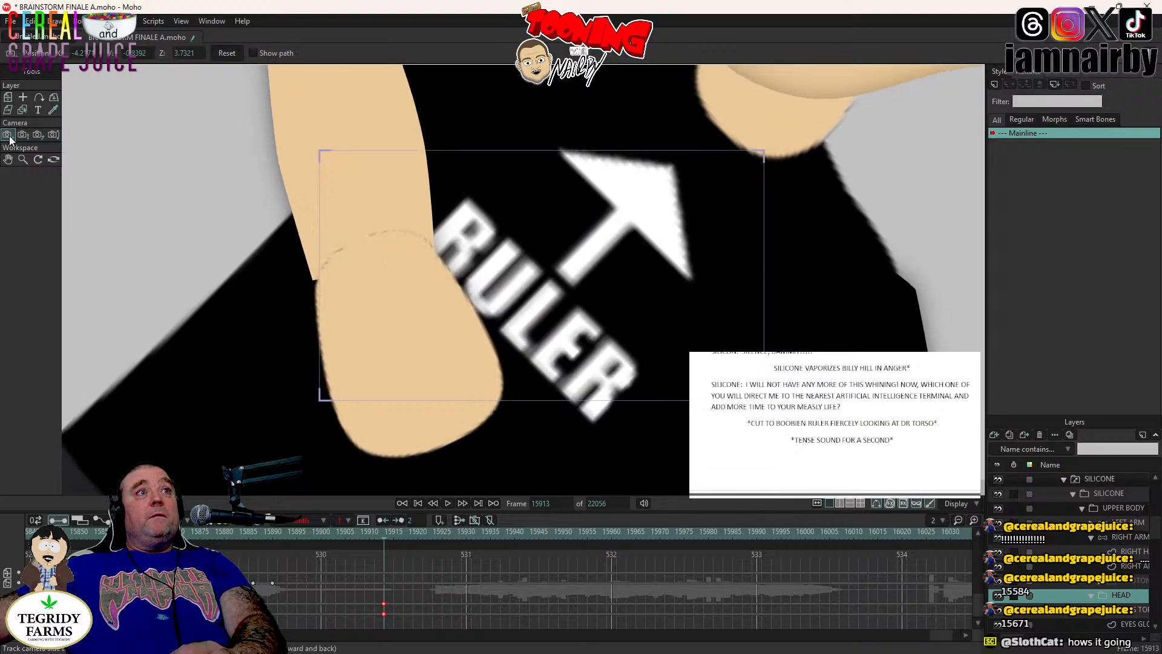
drag(349, 276, 348, 280)
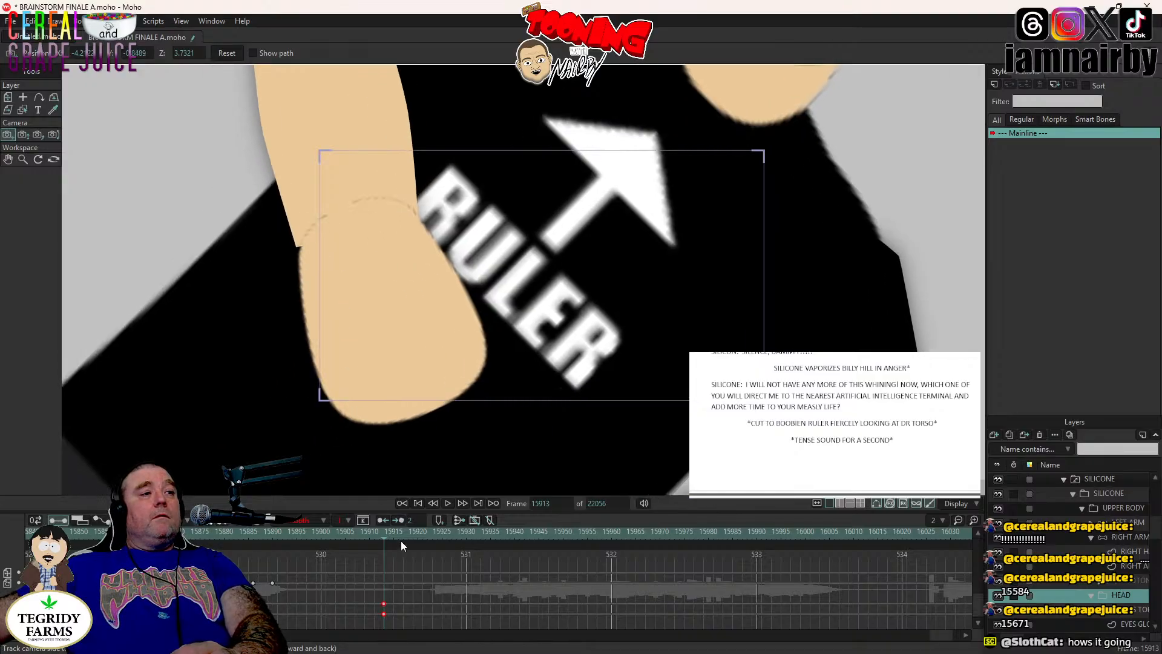
- Set the camera keyframes at frame 15913 to Step interpolation and go back to frame 15912
right_click(383, 615)
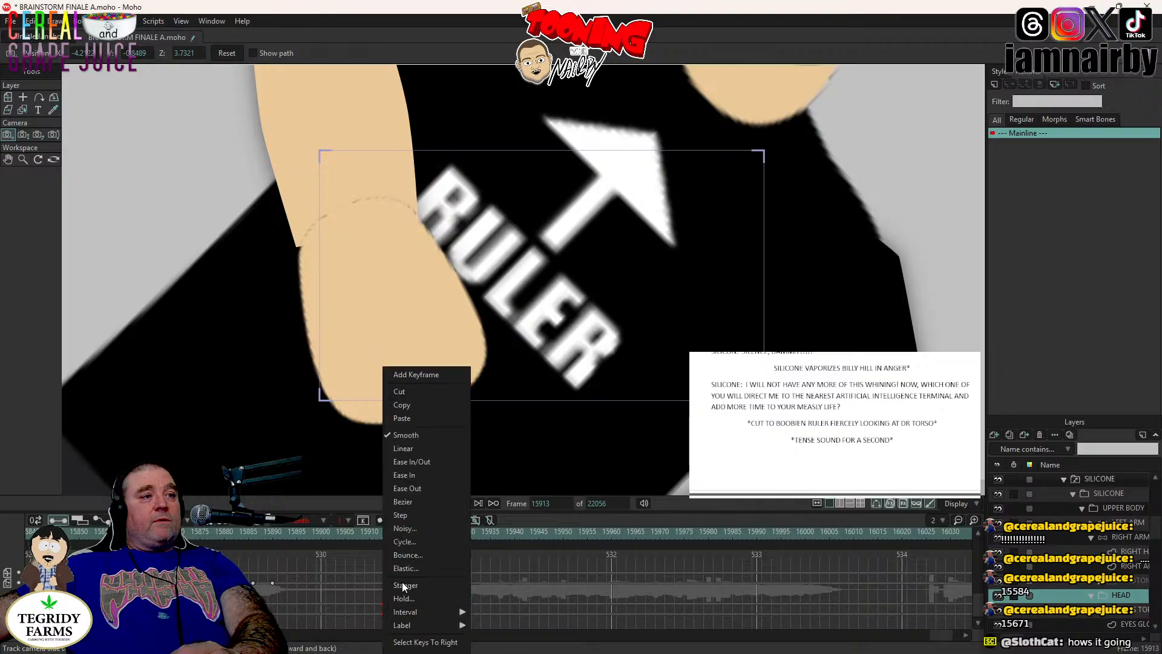
click(401, 513)
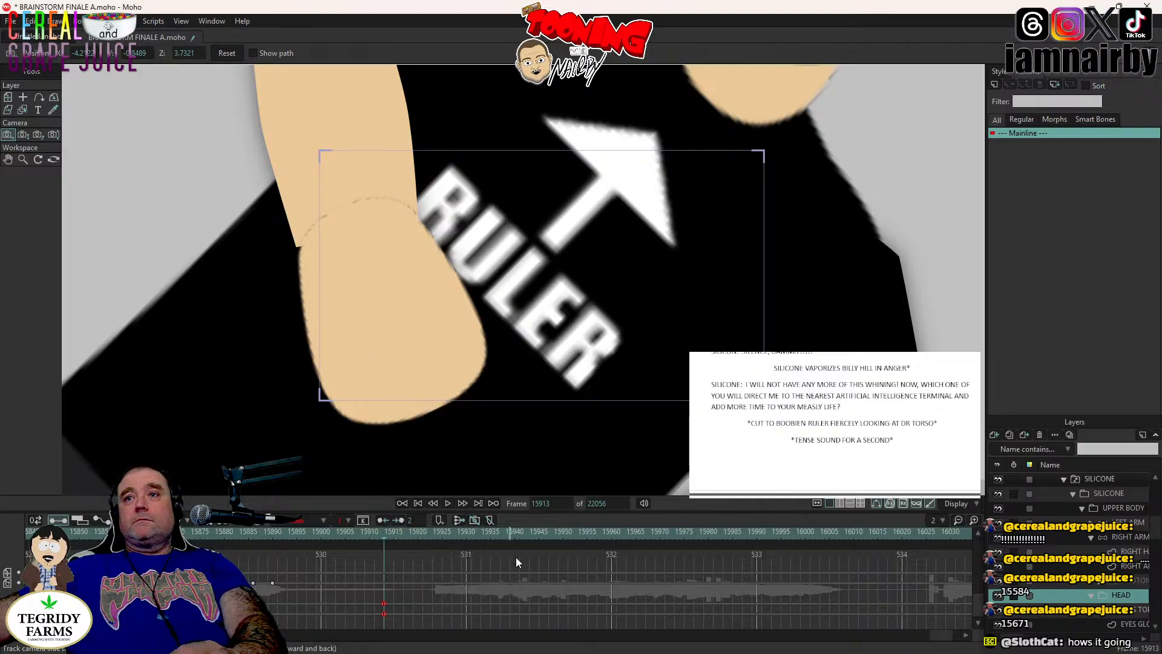
key(ctrl+Left)
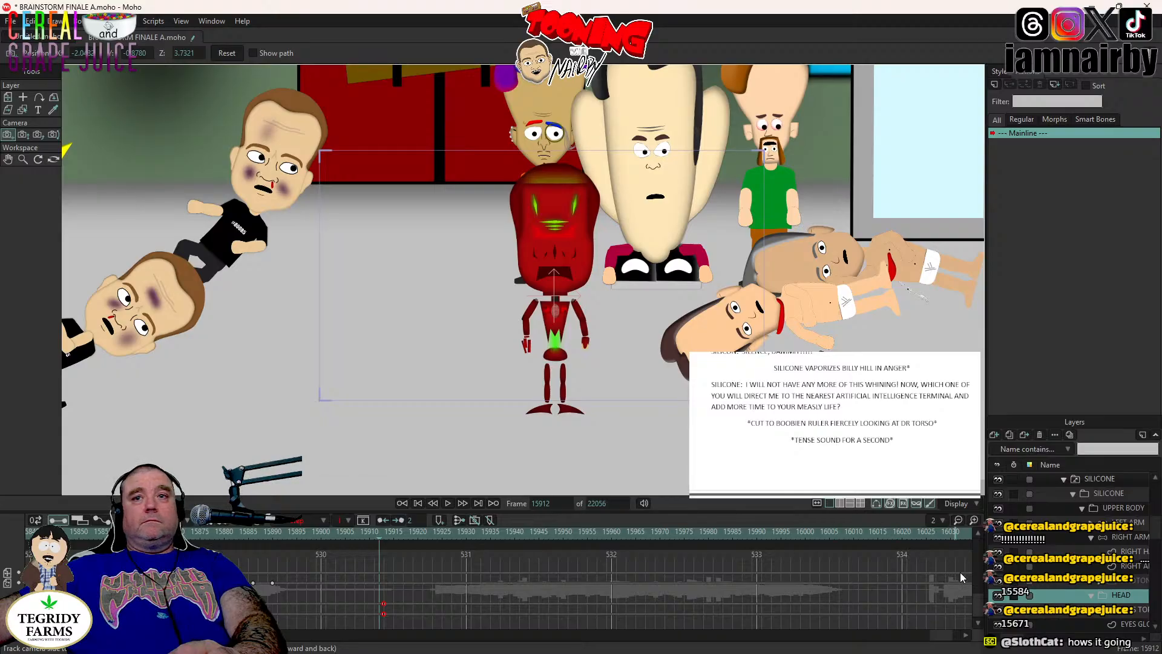
- Select the LEFT ARM bone layer of Boobien Ruler at frame 15912
drag(345, 334, 687, 378)
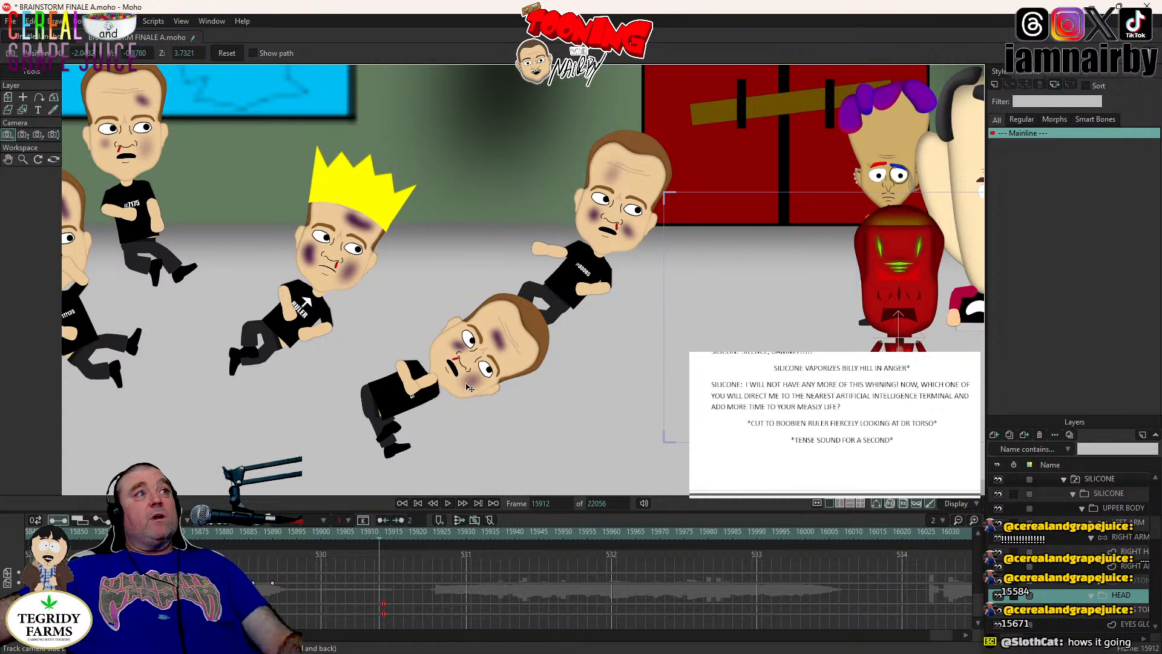
click(288, 304)
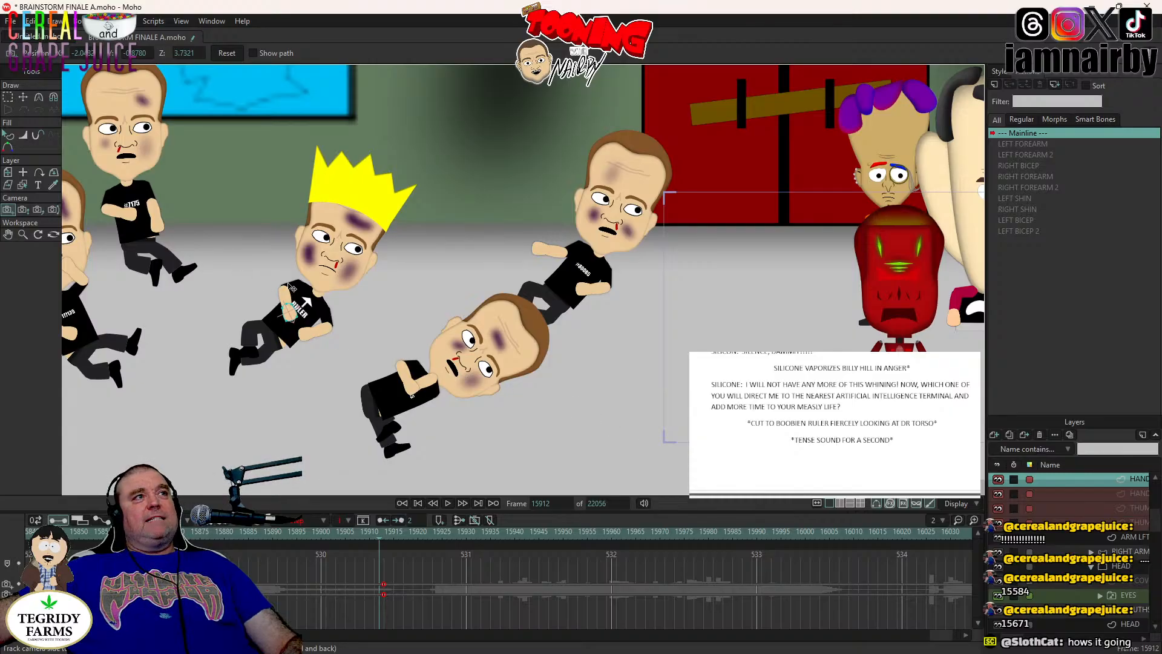
scroll(292, 290, up, 2)
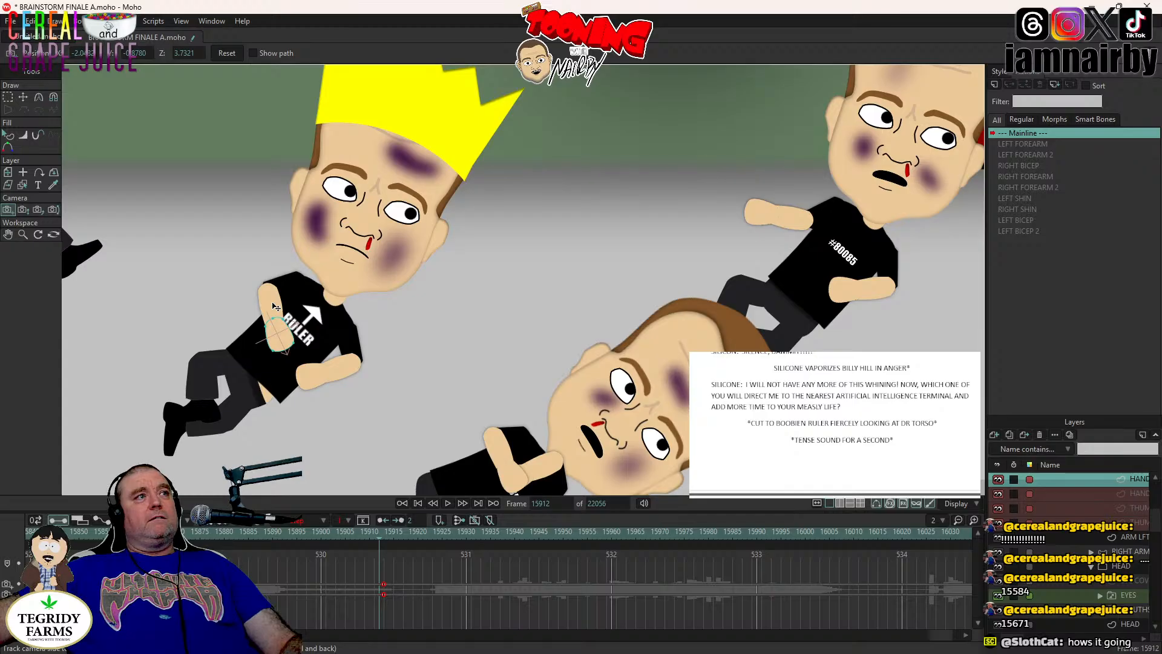
click(1115, 537)
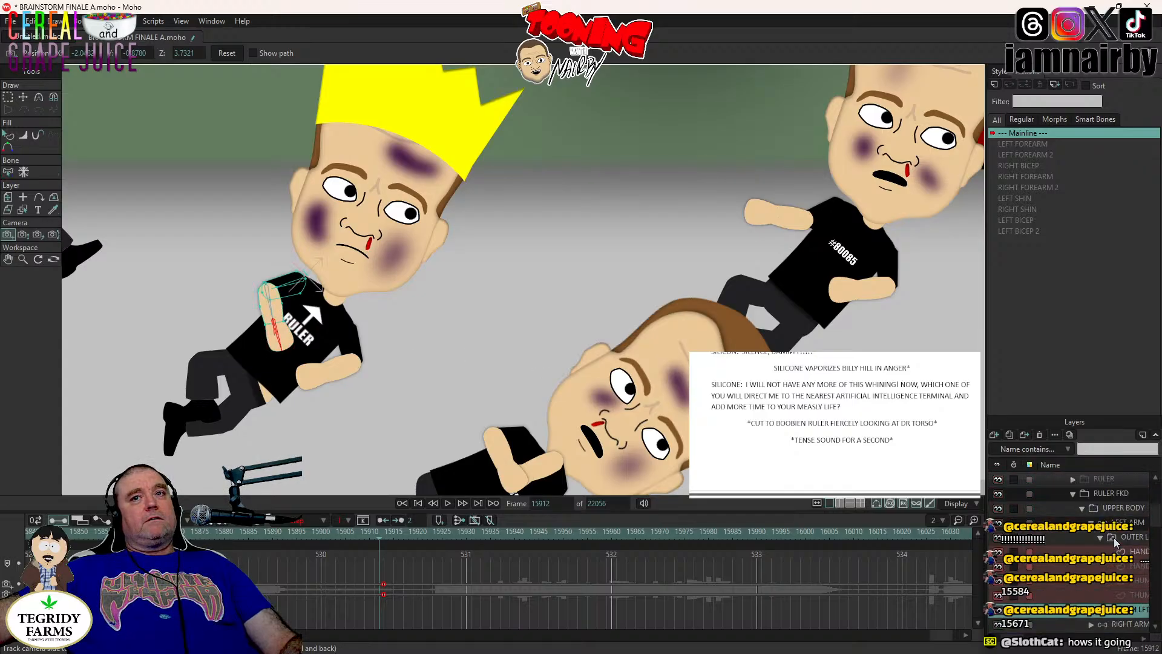
scroll(1117, 542, up, 1)
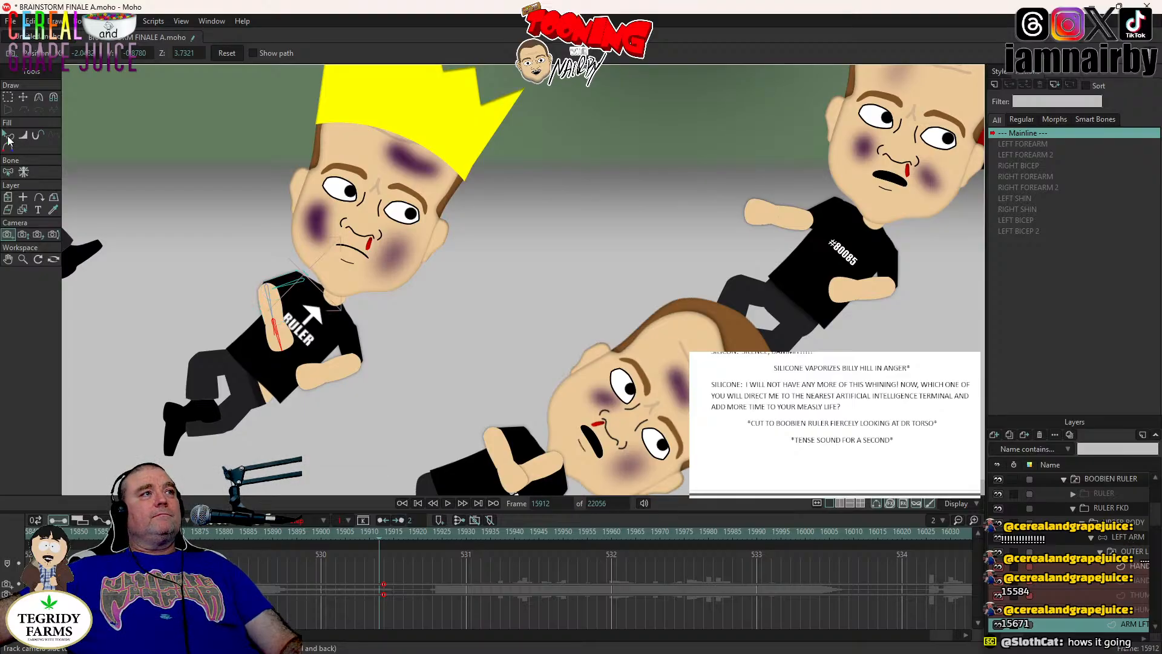
click(1128, 539)
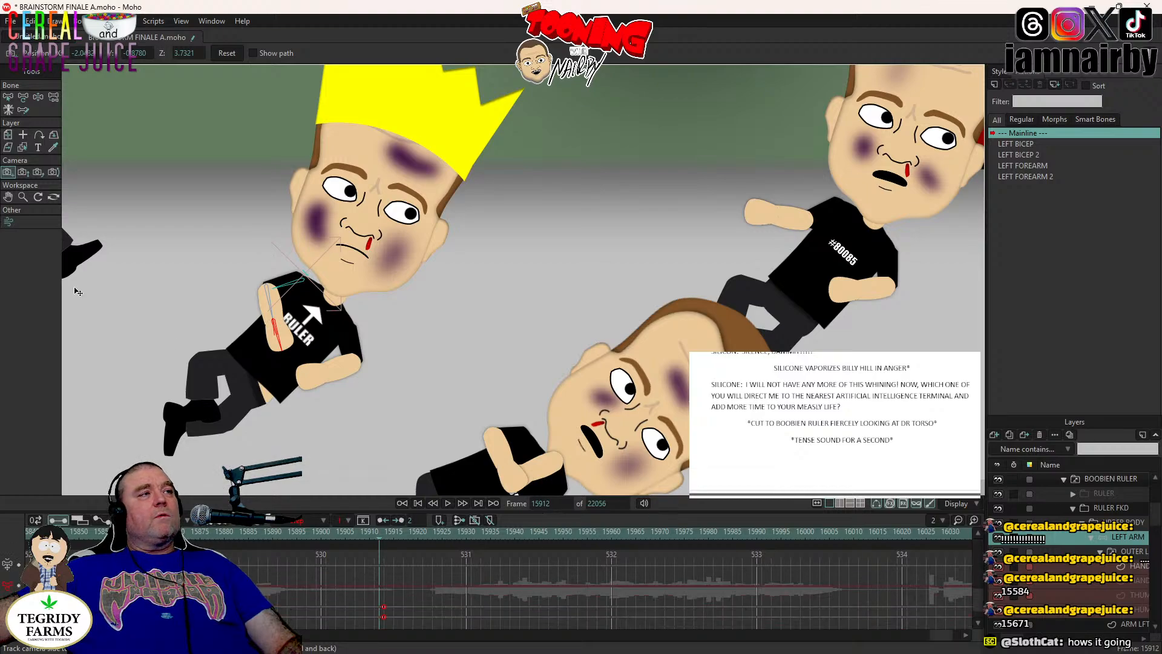
- Key Boobien Ruler's left arm and, at frame 15912, rotate it down and outward, clear of the RULER lettering
click(38, 97)
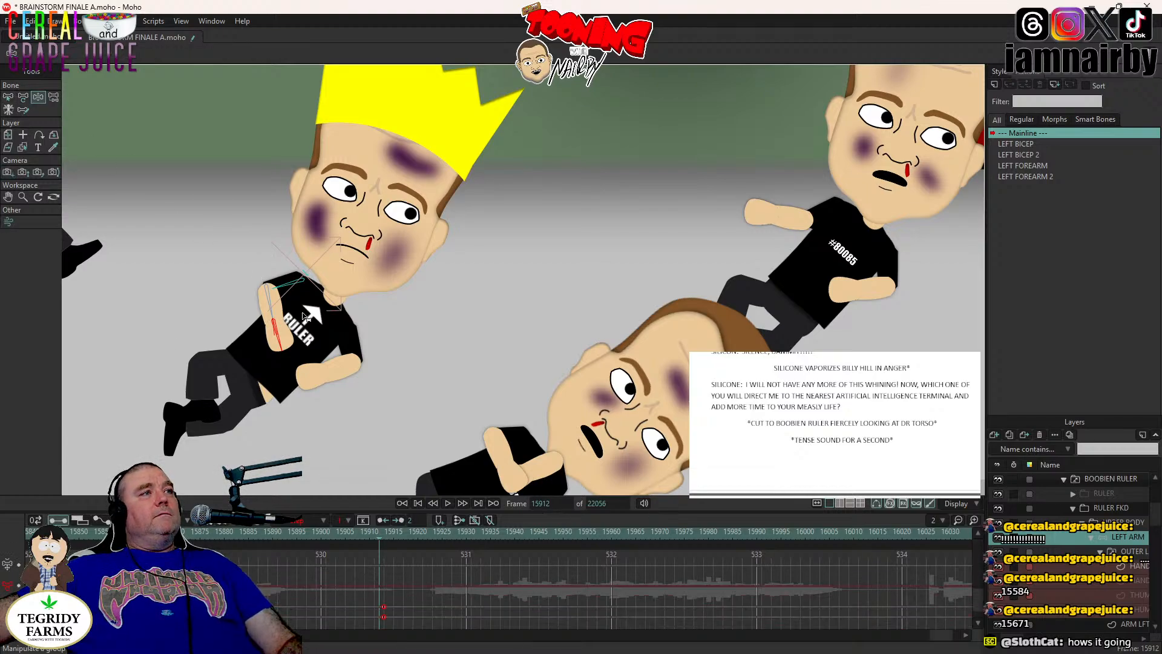
click(271, 313)
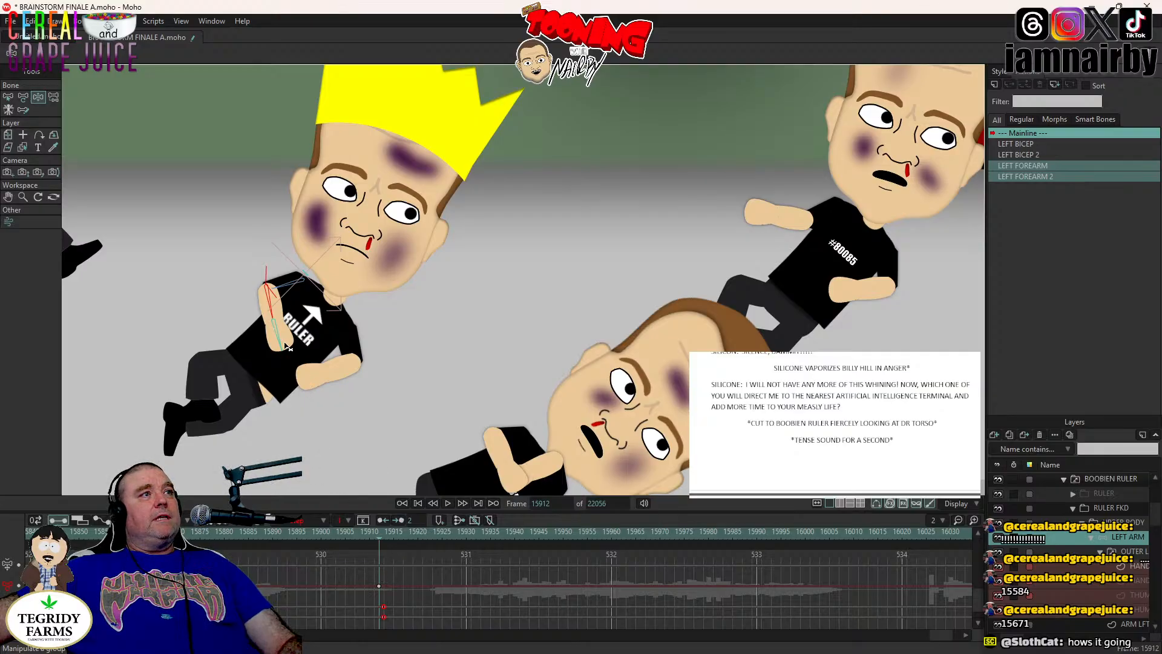
click(286, 347)
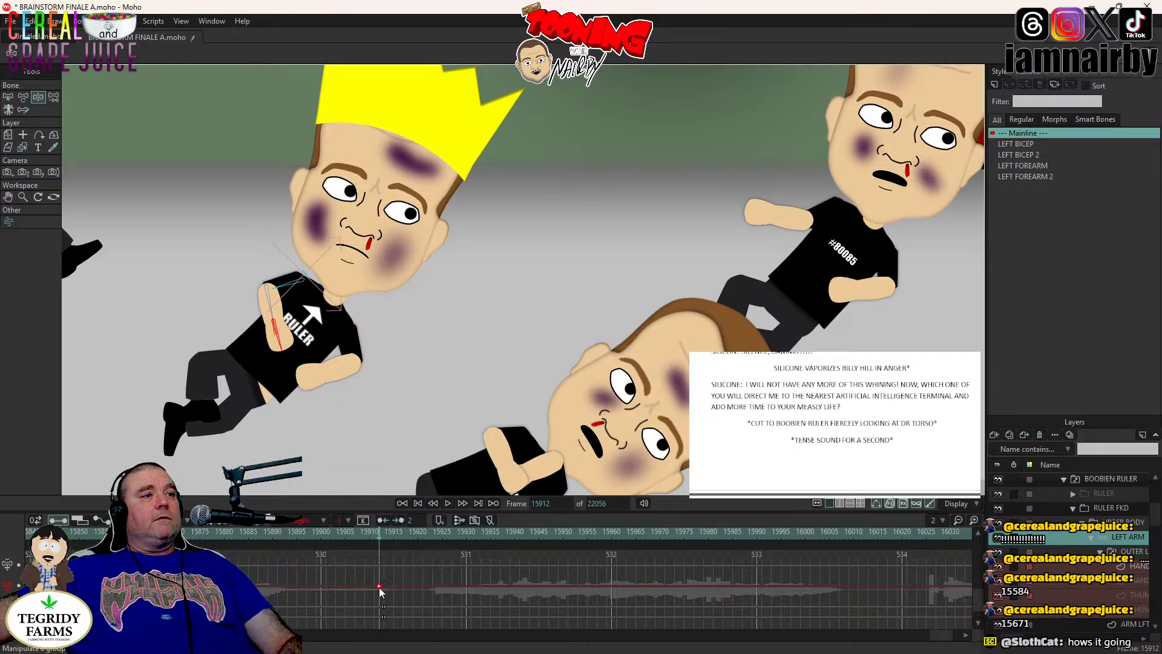
drag(283, 342, 147, 378)
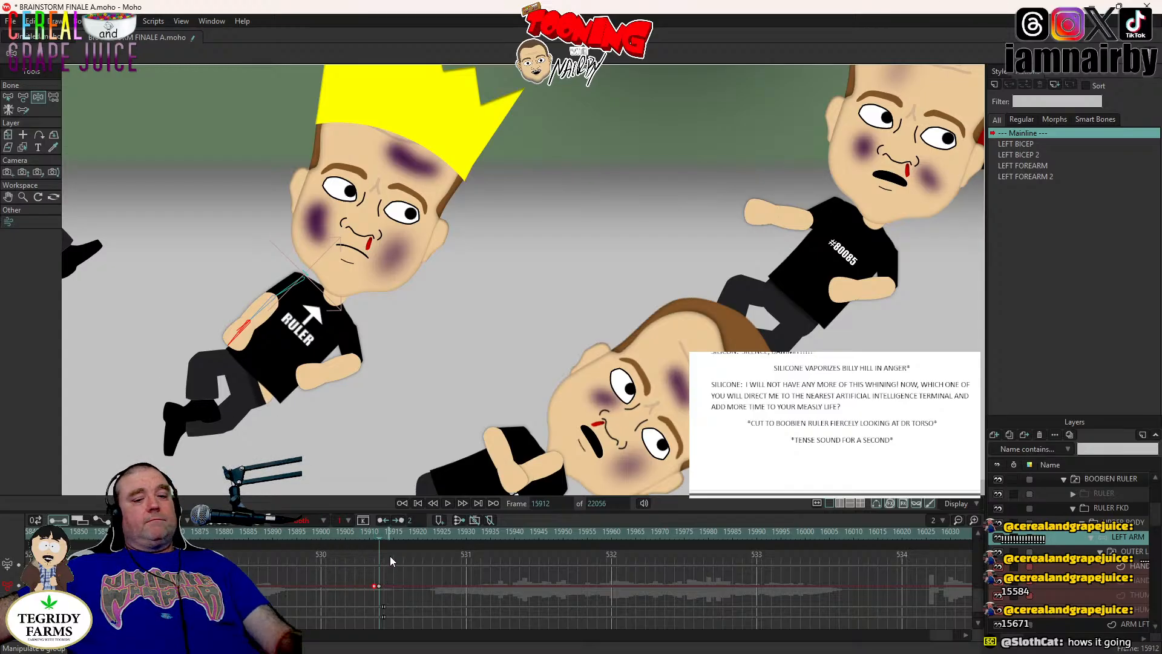
- Check the posed arm against the camera frame at frame 15913 and save the project
key(Right)
scroll(616, 297, down, 8)
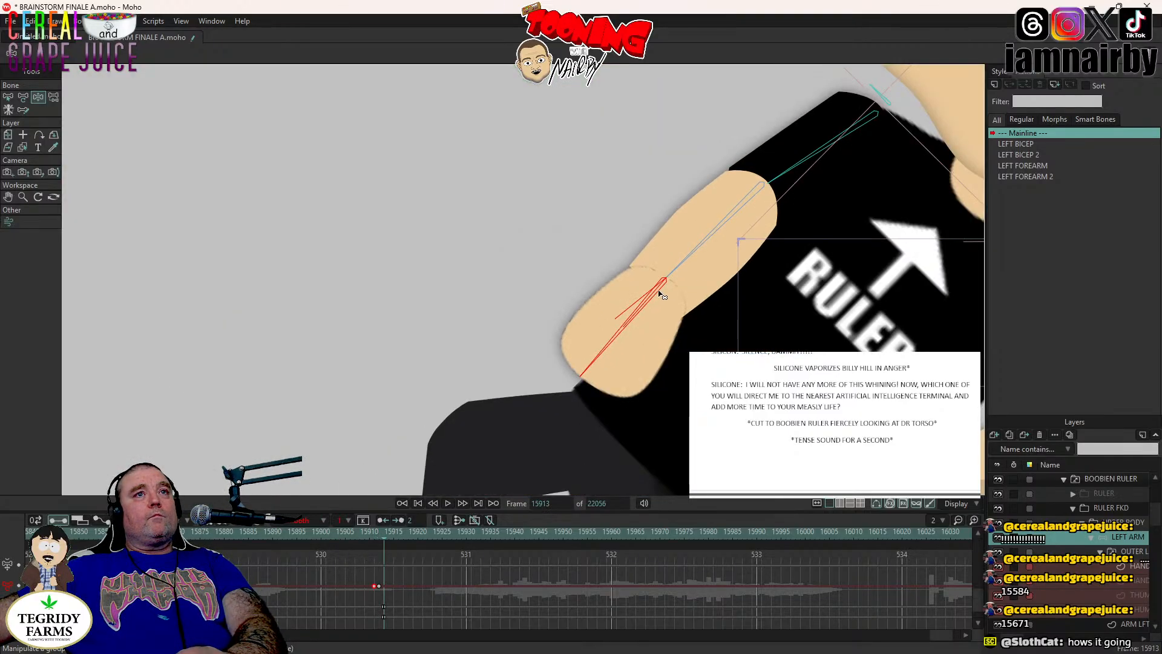
drag(658, 288, 336, 279)
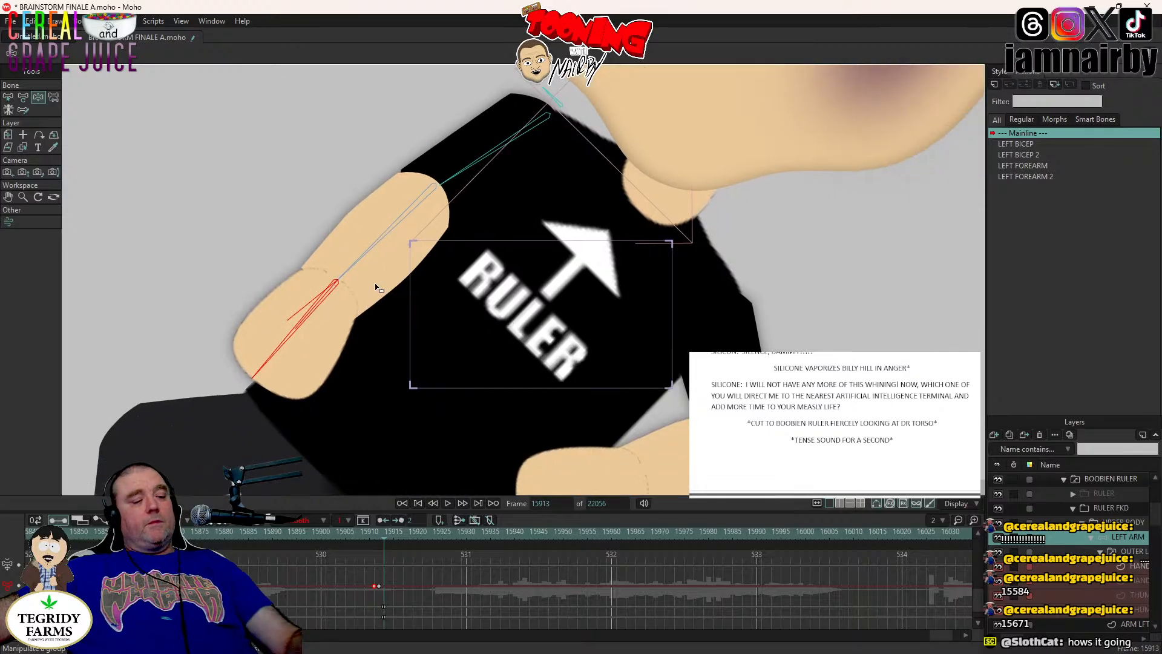
key(ctrl+s)
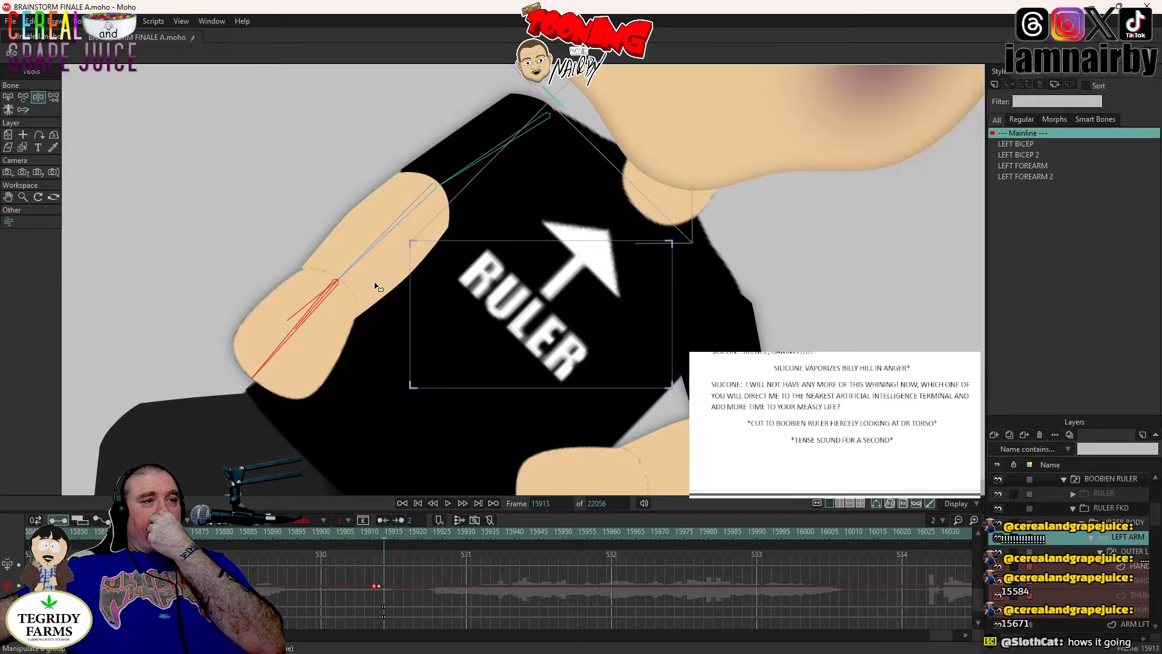
- Paste the copied left arm keyframe at frame 15923
click(431, 535)
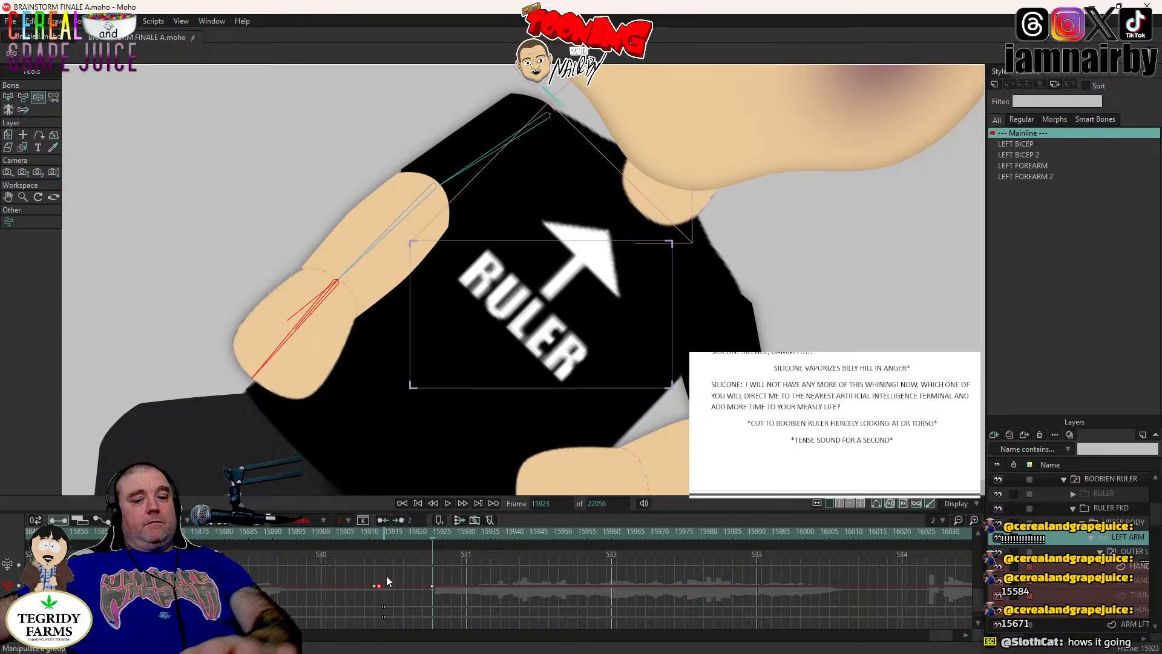
key(ctrl+v)
key(Right)
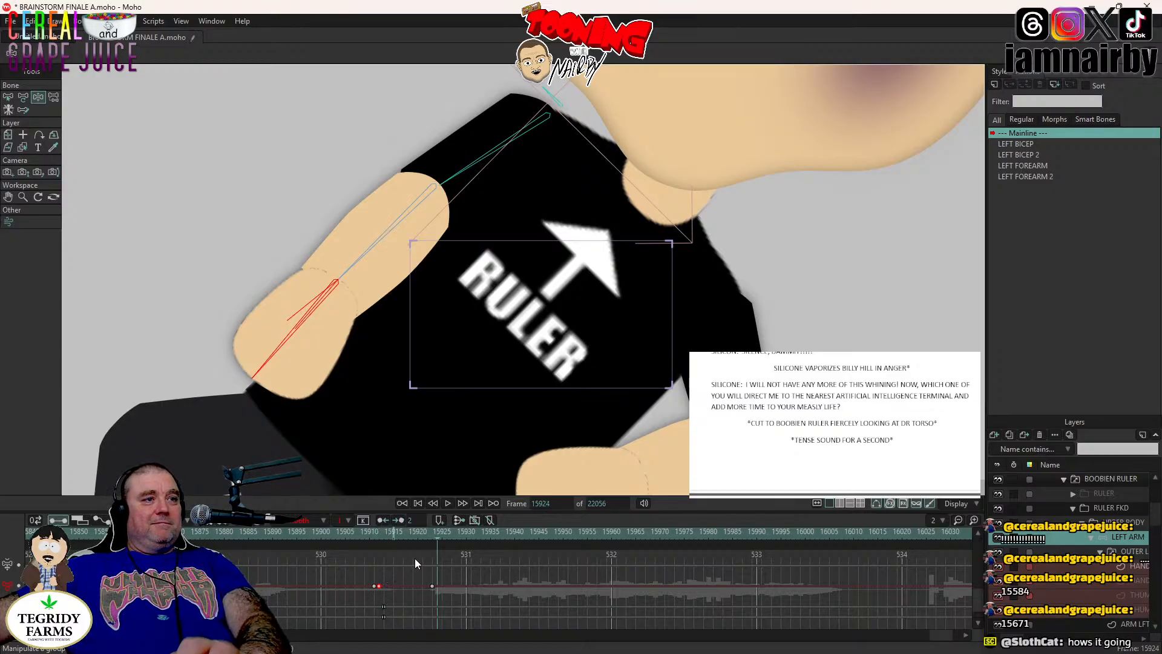
key(Left)
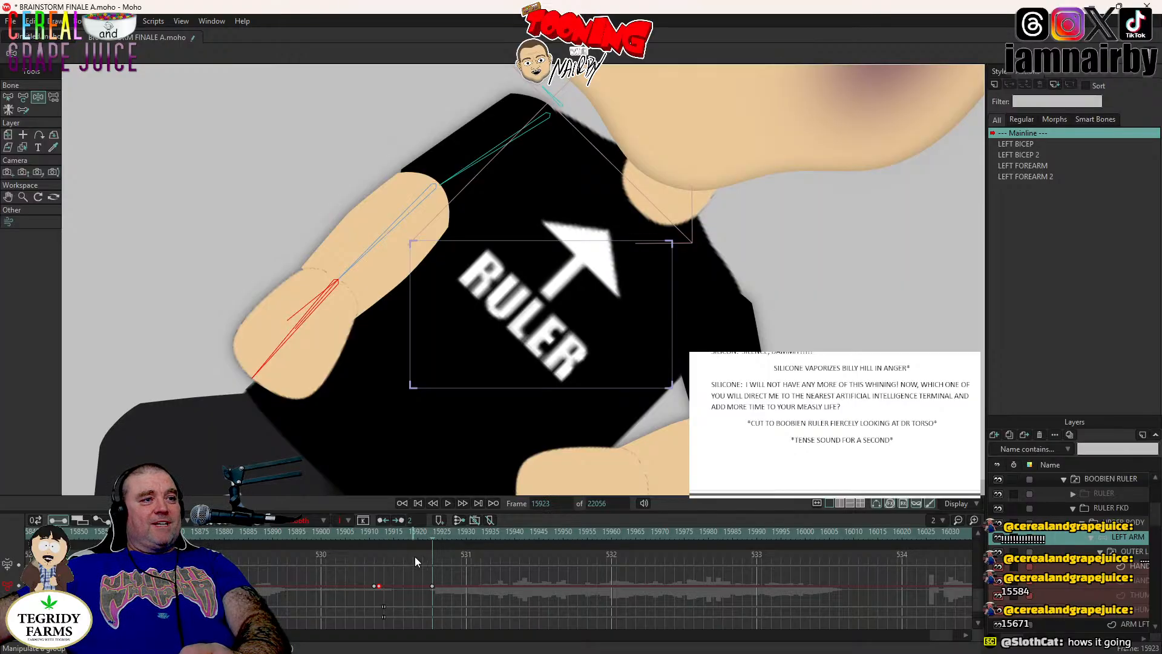
- Play the RULER close-up on from frame 15923 and stop at frame 16019
click(448, 504)
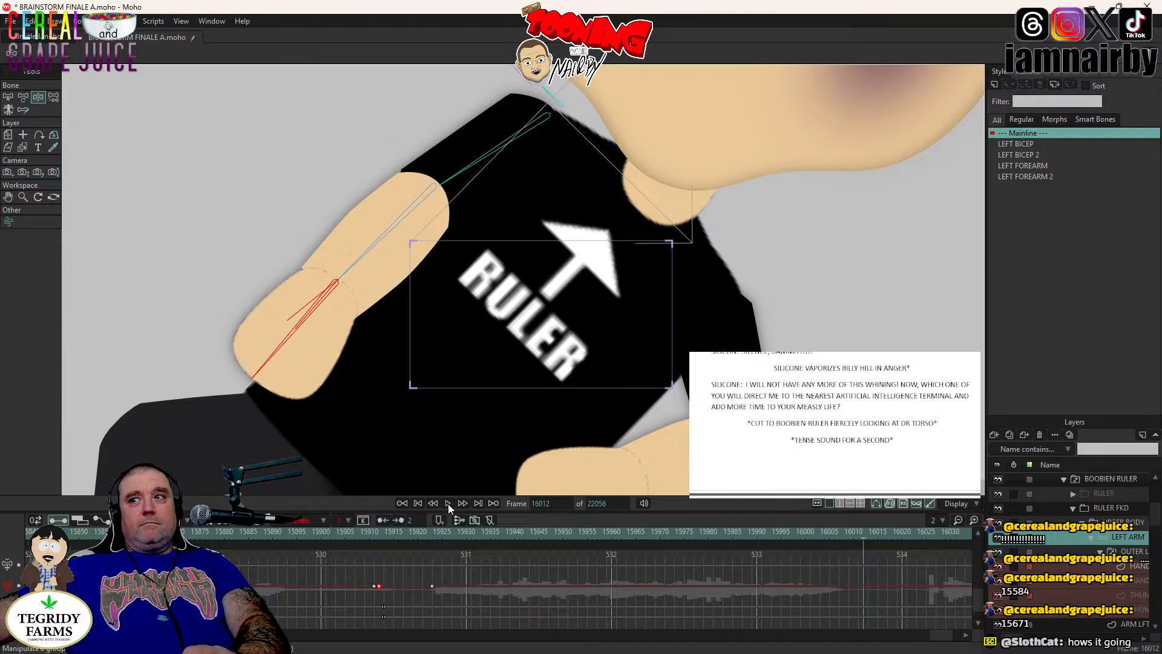
click(448, 504)
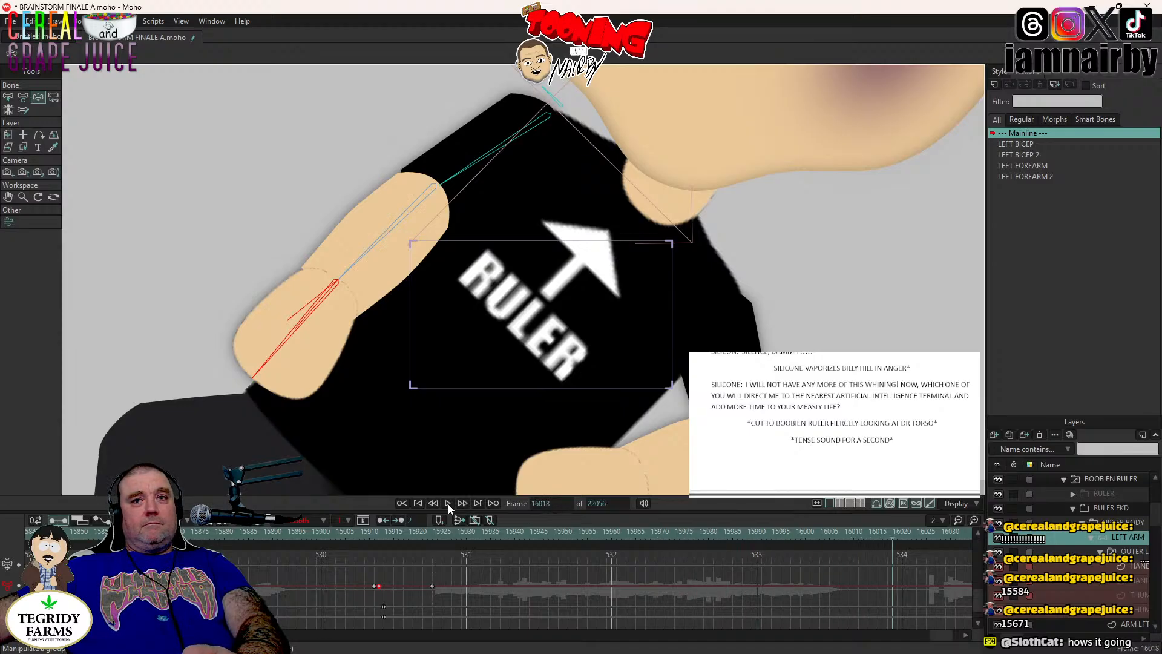
key(Left)
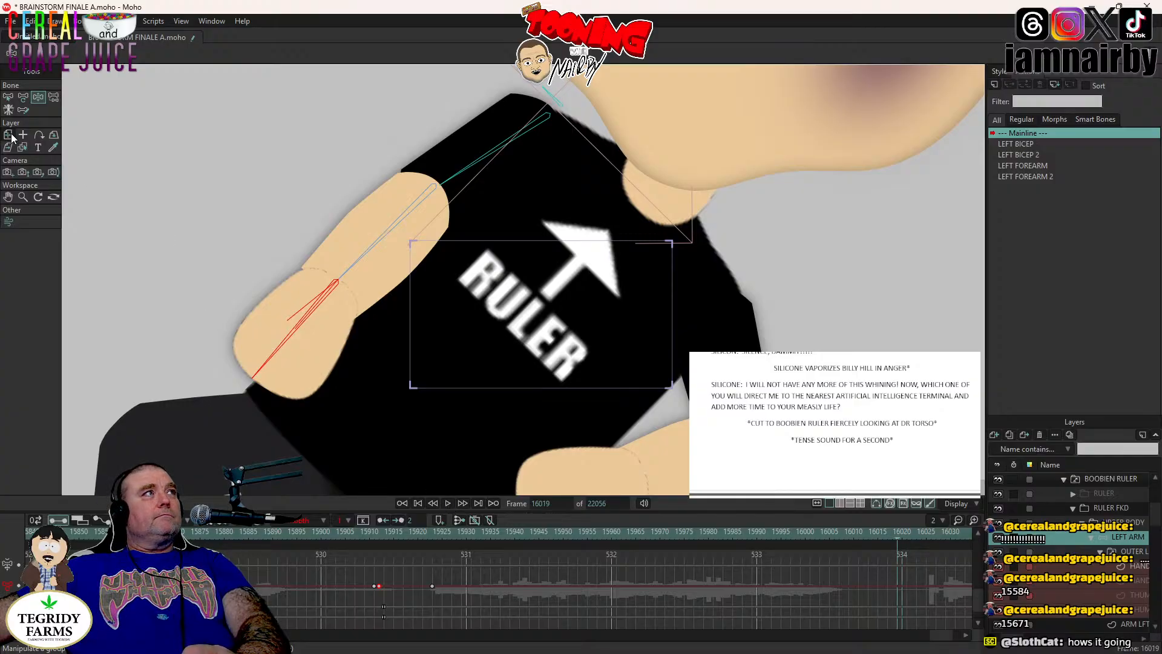
- Zoom the camera out at frame 16019 to a focal length of 466.9338 and save the project
click(23, 172)
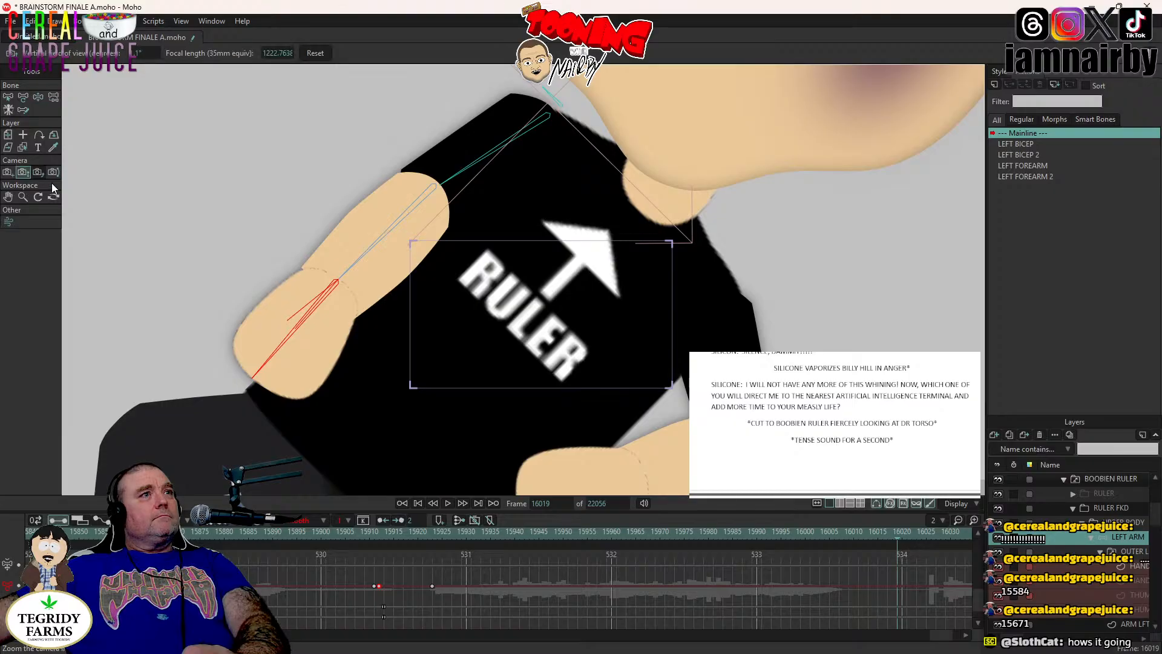
drag(545, 386, 540, 269)
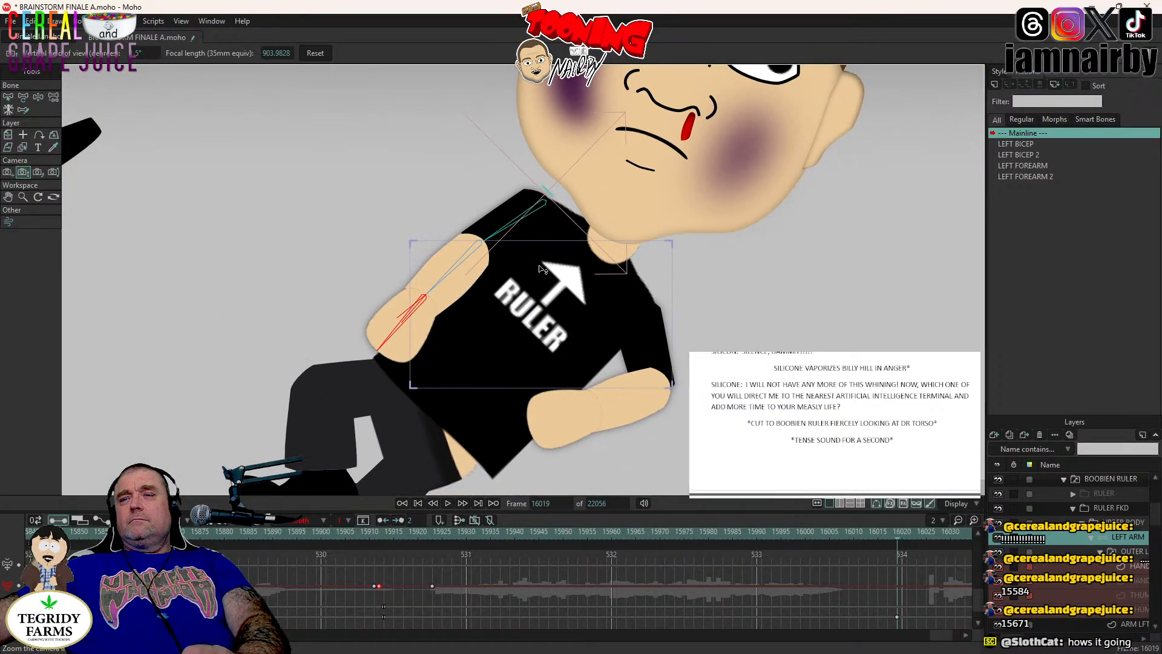
drag(547, 377, 541, 244)
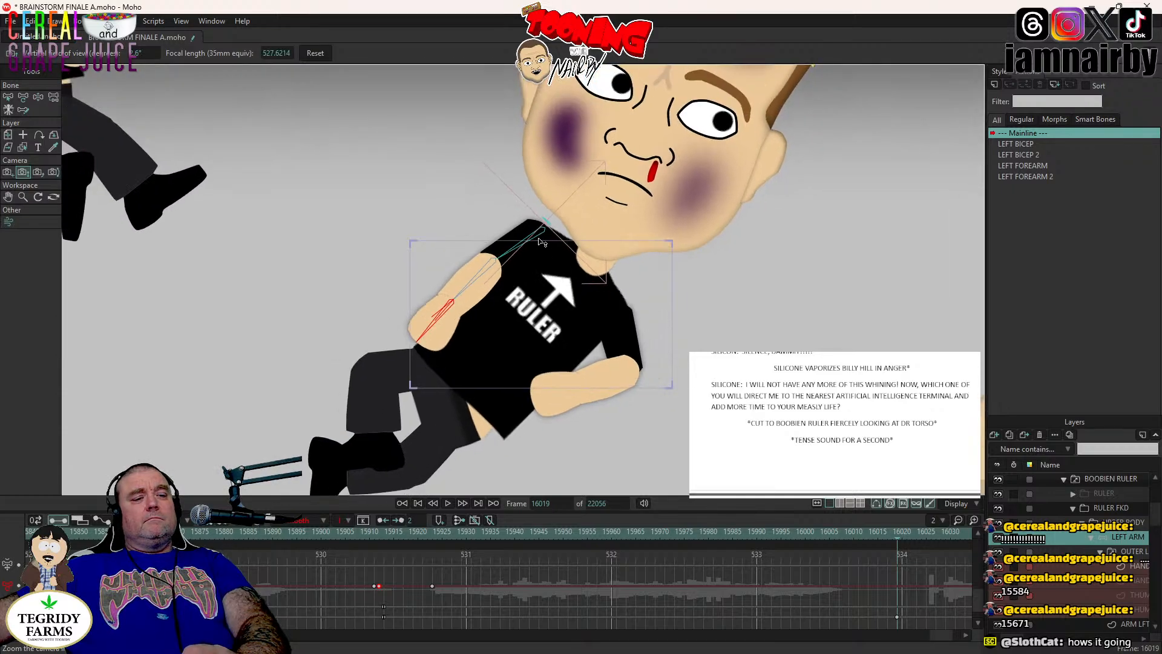
drag(531, 295, 530, 252)
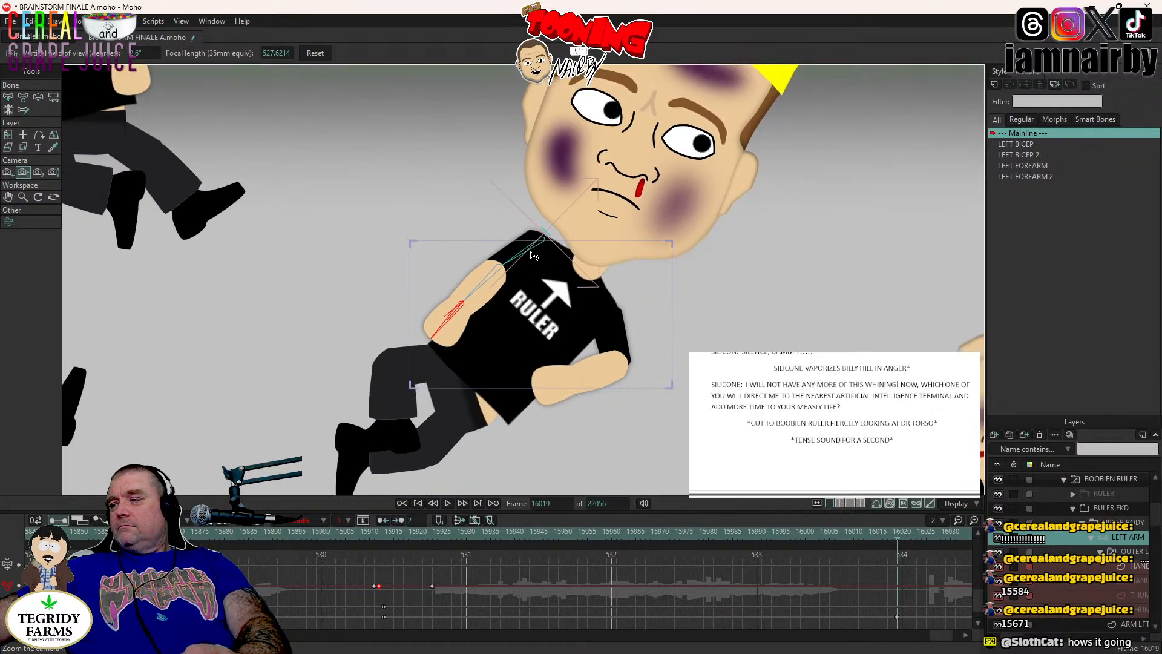
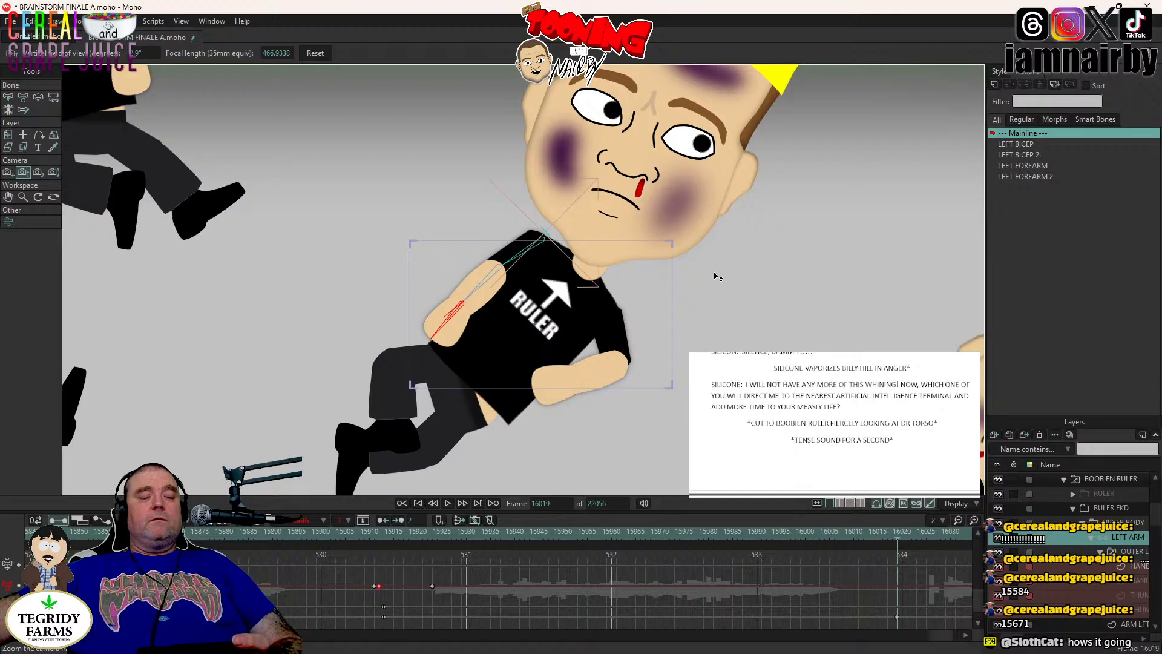
drag(714, 273, 719, 351)
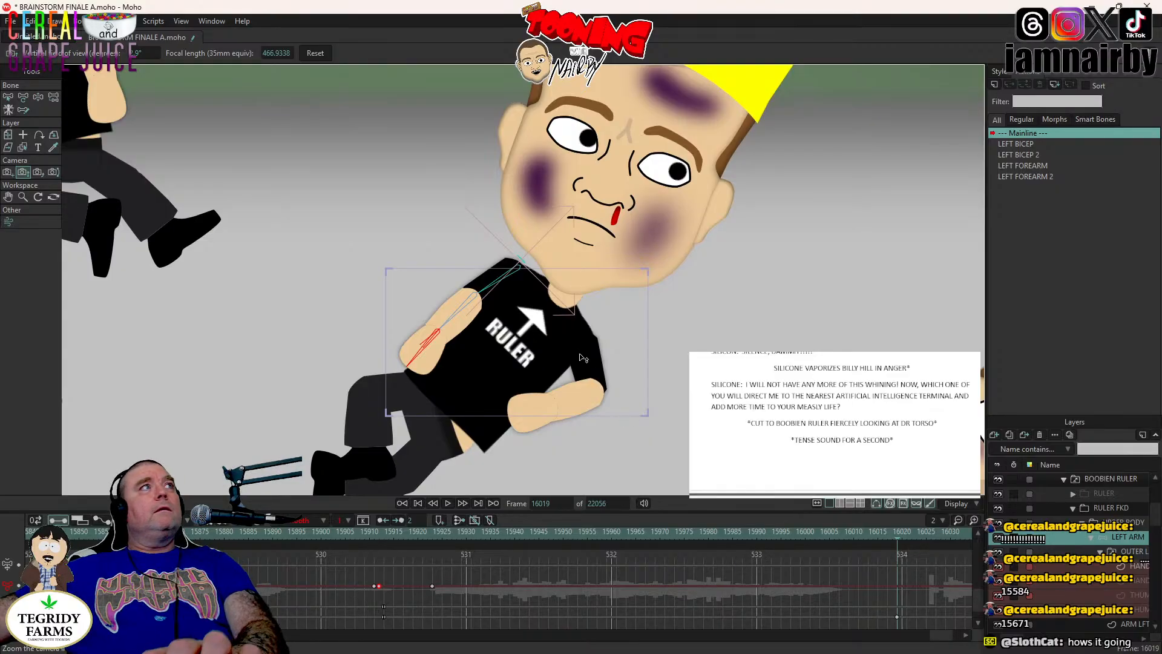
key(ctrl+s)
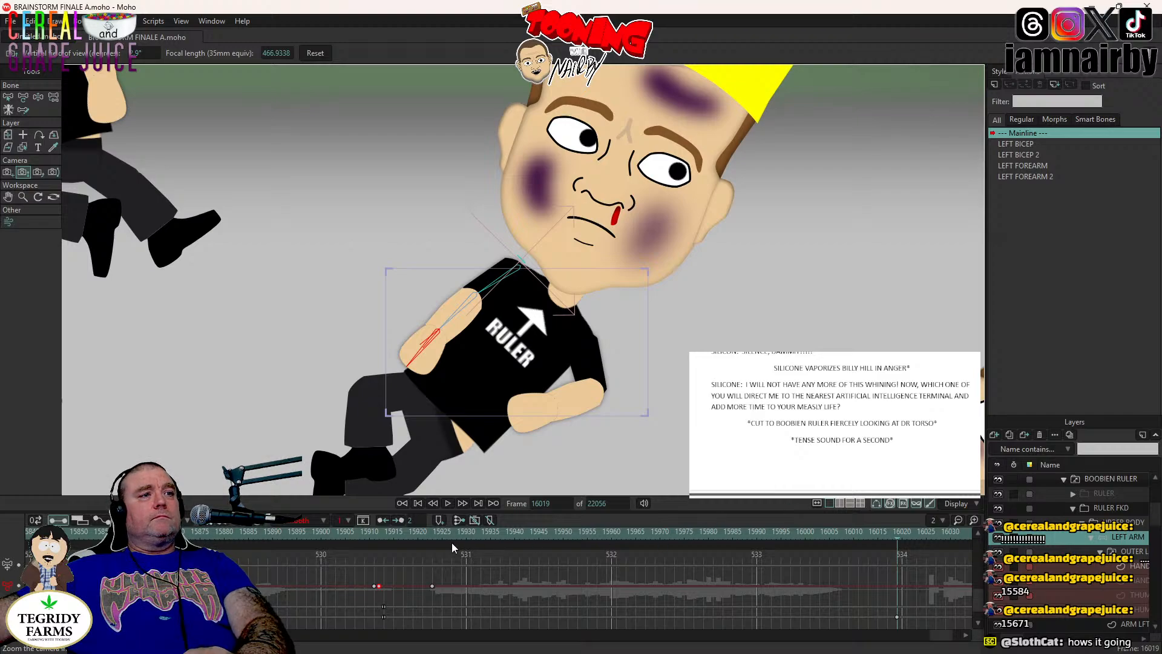
- Play the shot from frame 15912 to review the cut and the camera zoom
drag(401, 534, 380, 535)
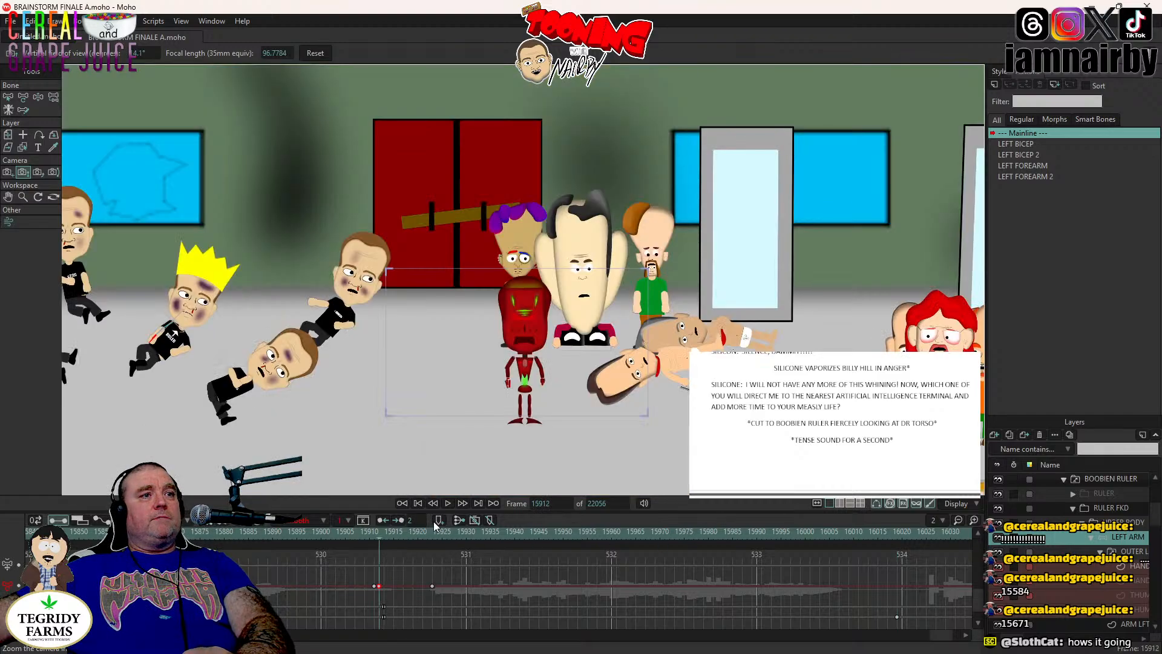
click(449, 504)
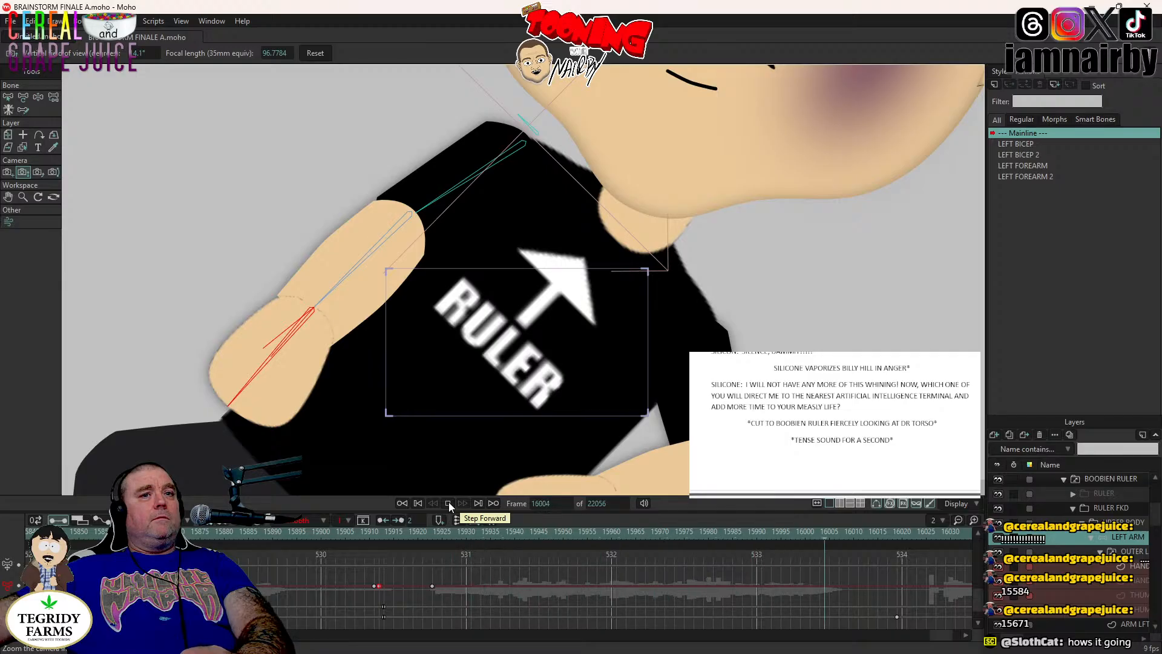
click(448, 502)
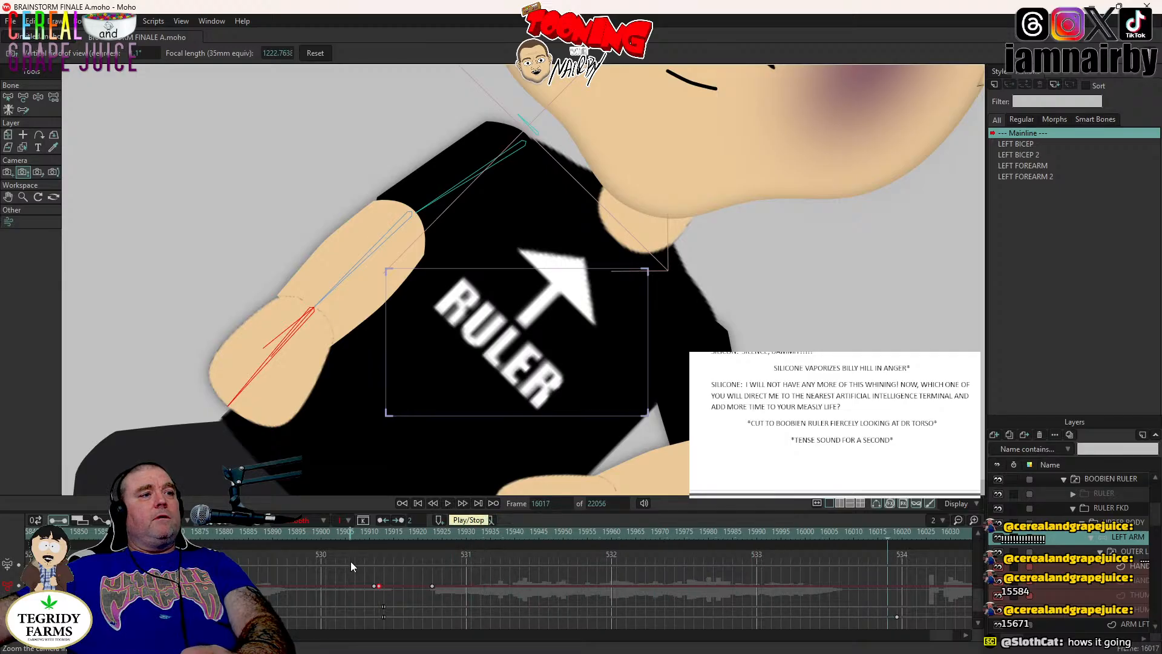
- Set the camera zoom keyframe at frame 15913 to Linear interpolation and go back to that frame
right_click(384, 618)
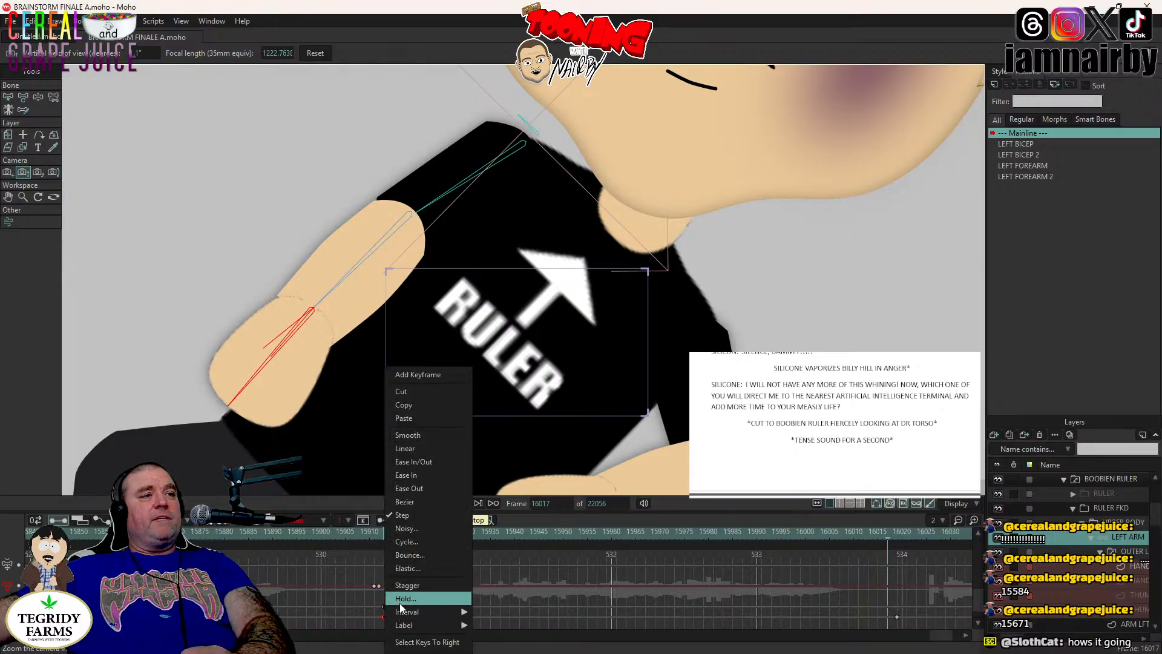
click(415, 448)
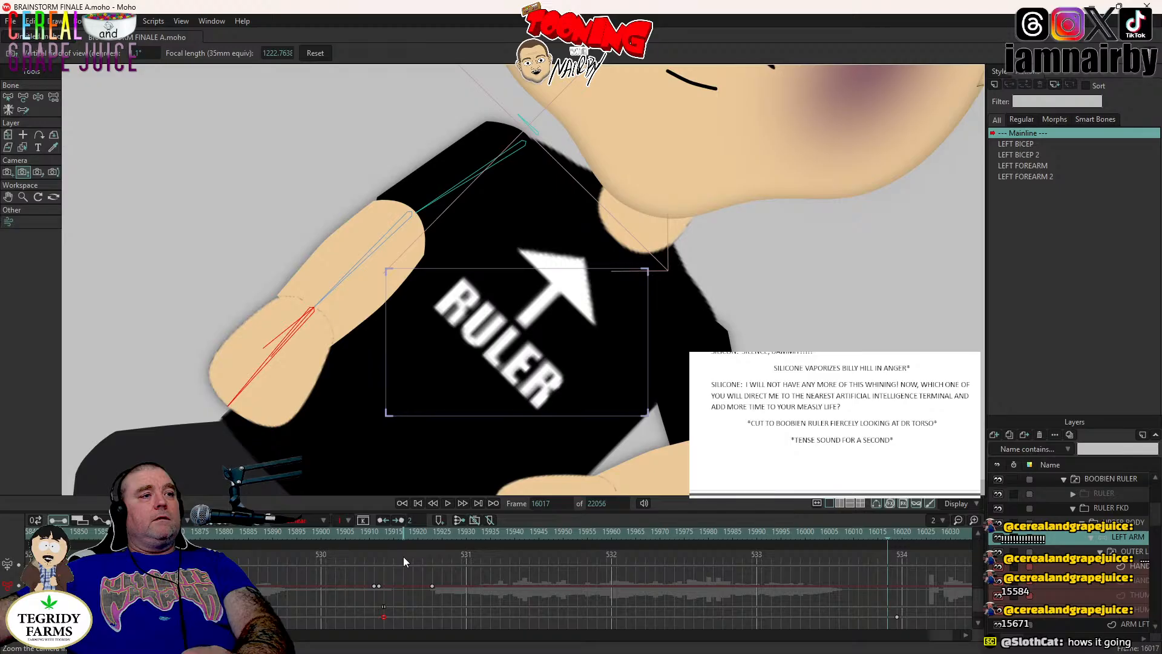
click(392, 531)
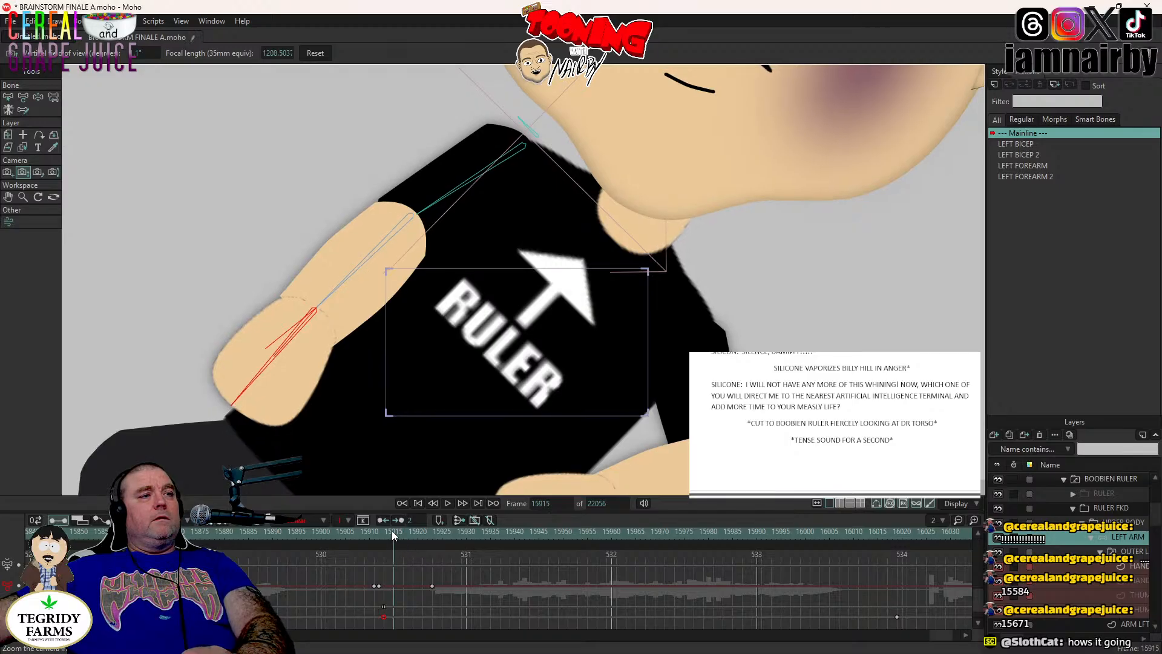
click(383, 530)
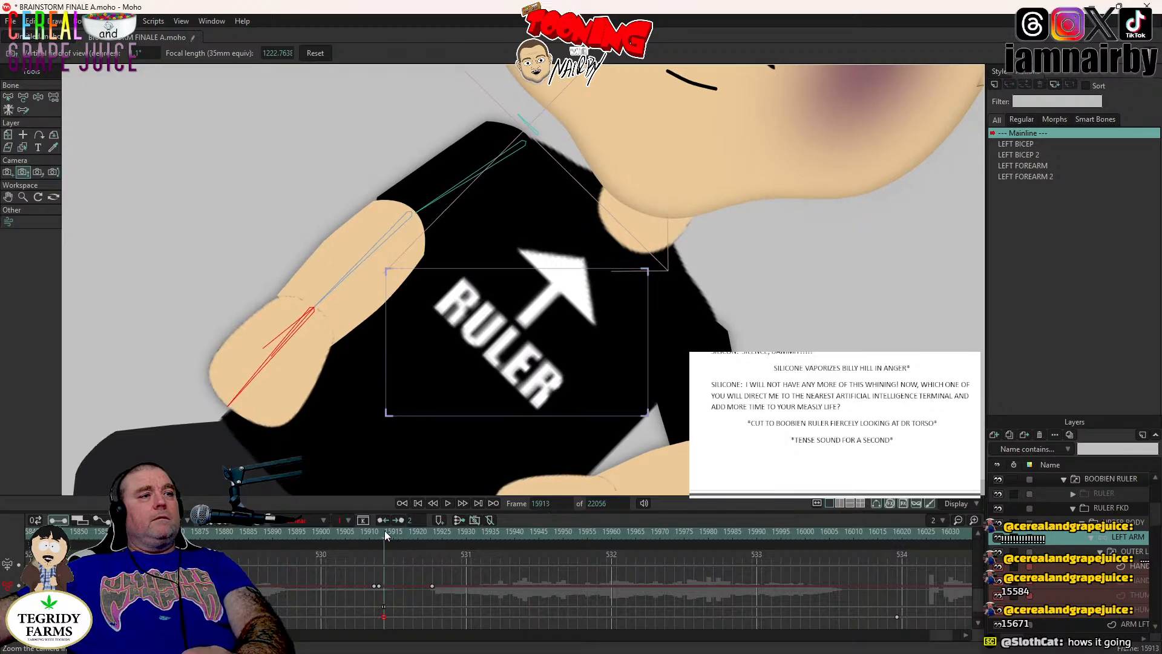
- Play the camera zoom-out from frame 15913 and settle on frame 16019
click(448, 502)
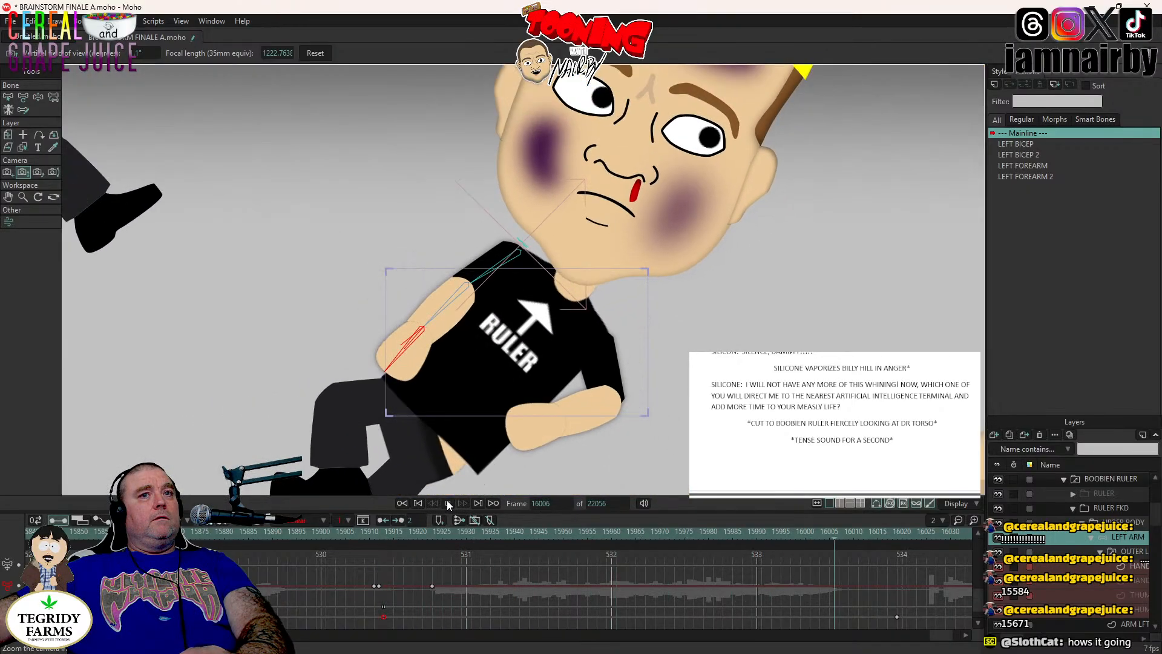
click(448, 503)
key(Left)
key(Left)
key(Left)
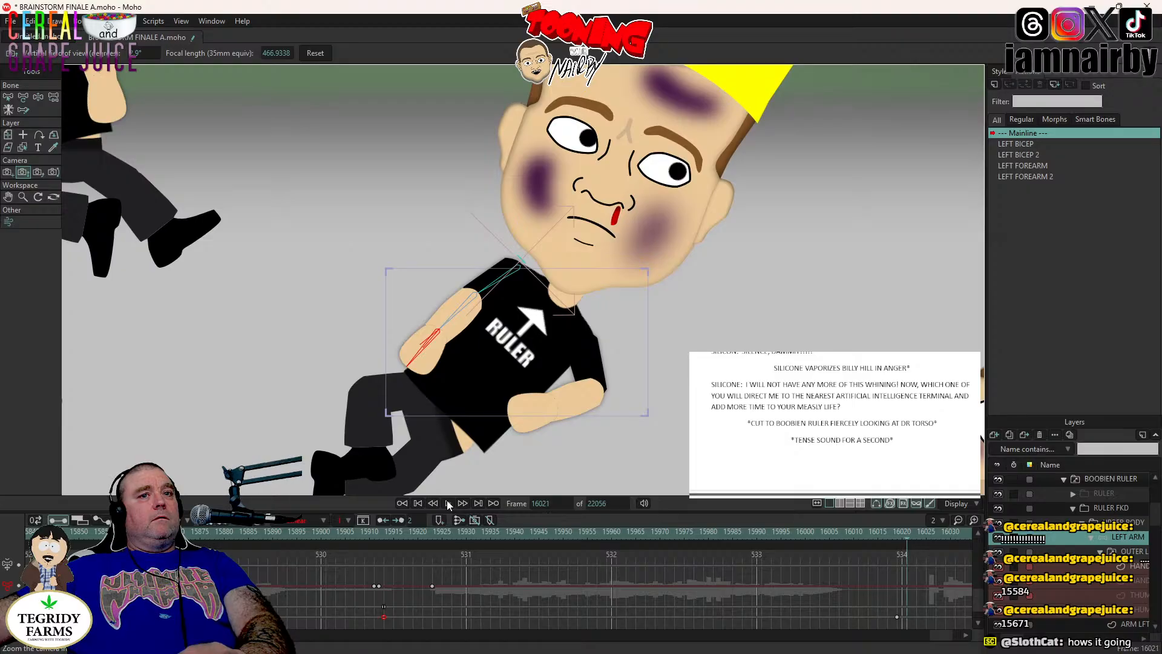
key(Left)
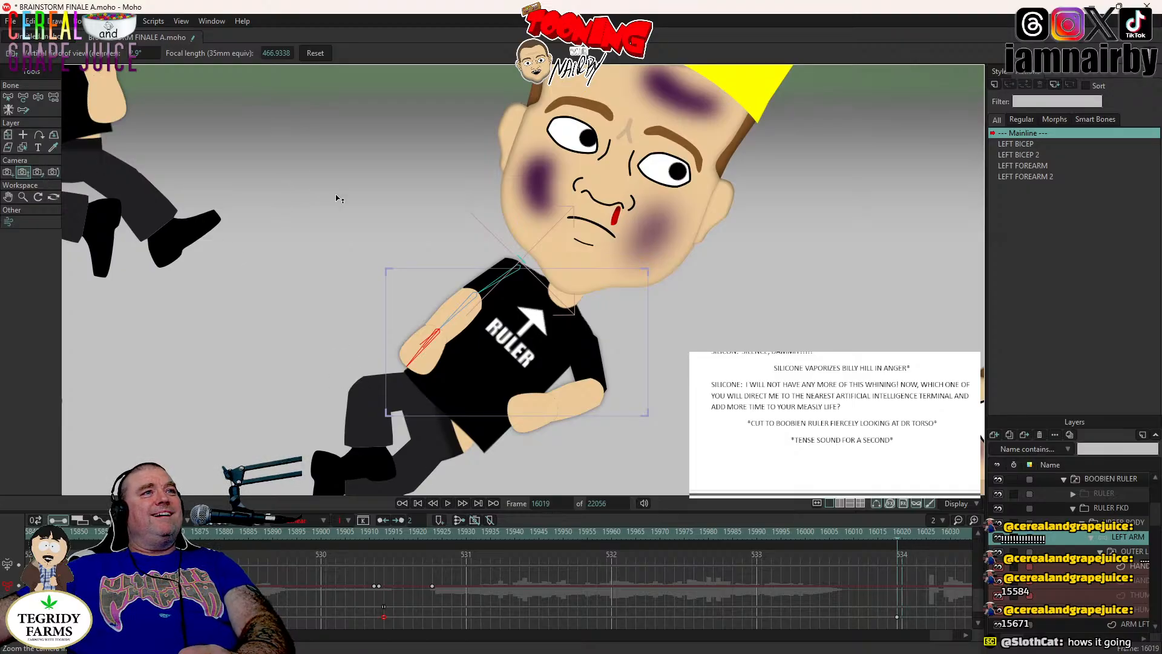
- Set the camera zoom keyframe at frame 16019 to Step interpolation
drag(337, 199, 337, 212)
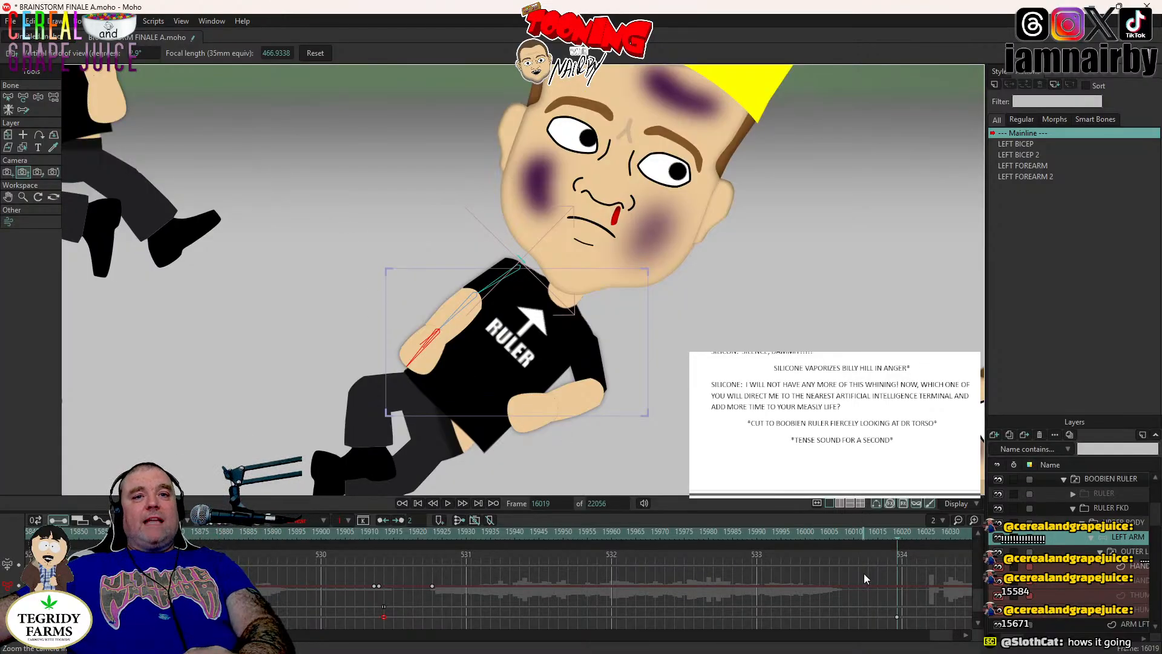
right_click(897, 617)
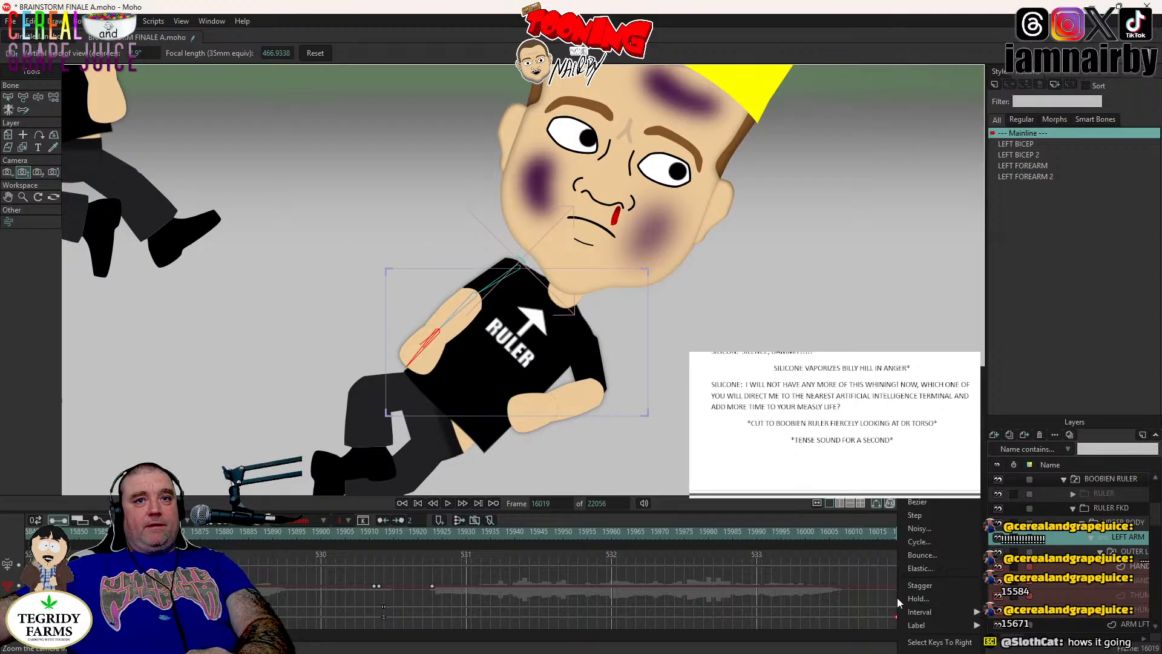
click(916, 512)
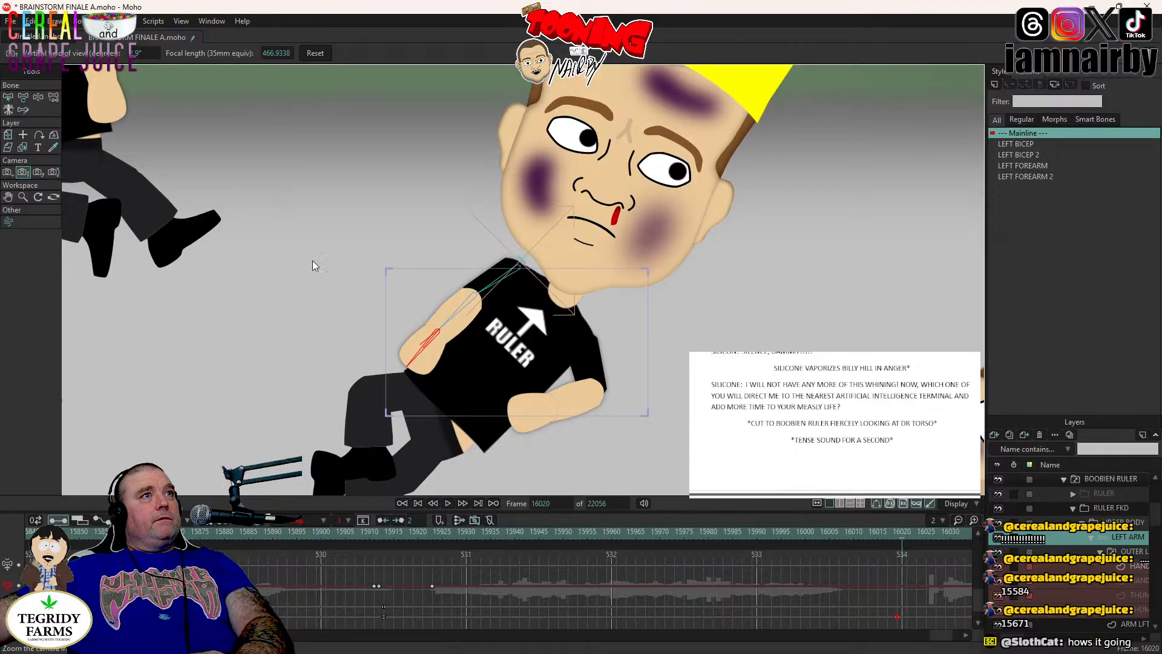
- At frame 16020, zoom the camera out to a focal length of about 154 and track it to frame the group around the crowned character
drag(426, 314, 423, 192)
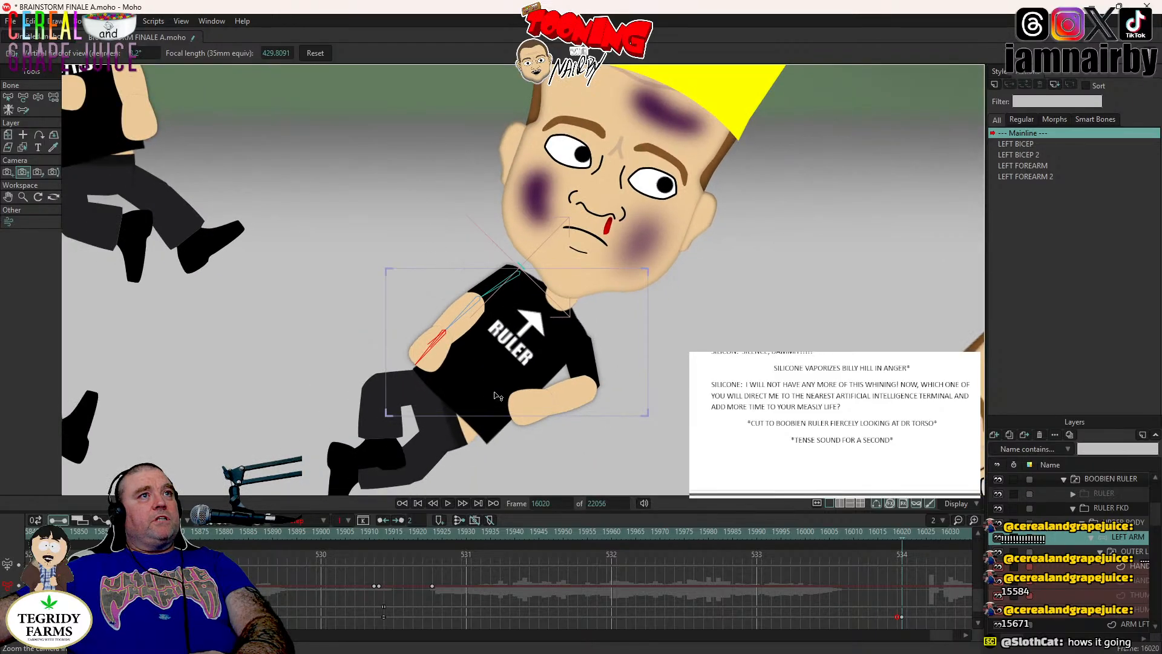
drag(498, 396, 456, 278)
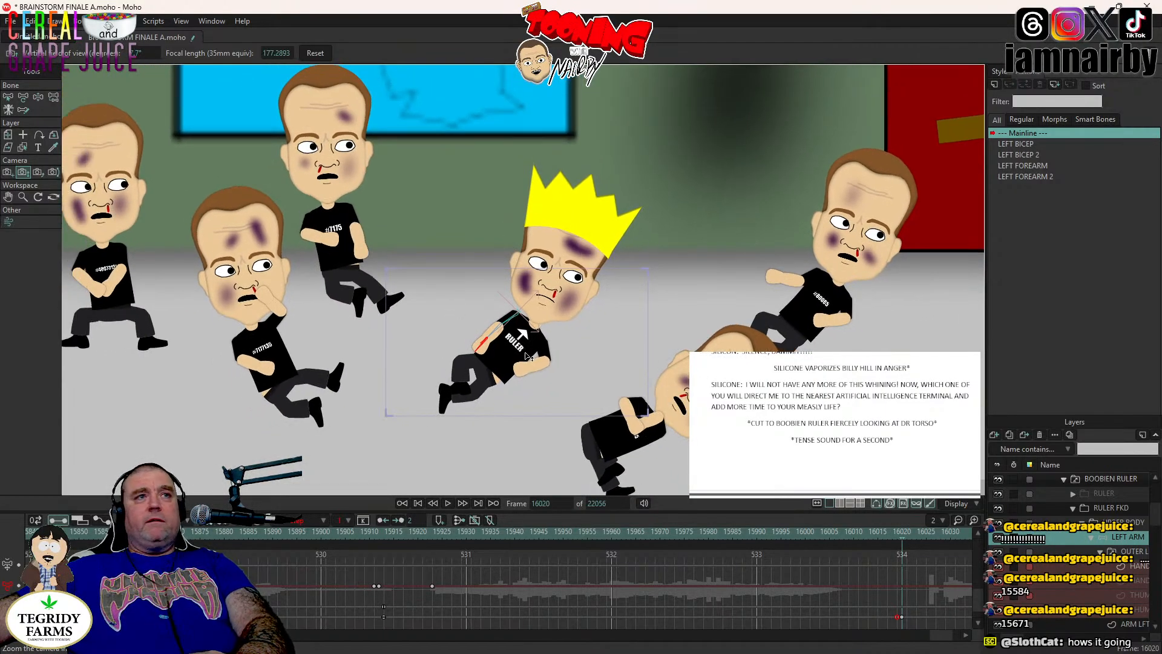
mouse_move(530, 307)
mouse_down()
mouse_move(524, 333)
mouse_move(537, 313)
mouse_move(536, 327)
mouse_up()
click(9, 172)
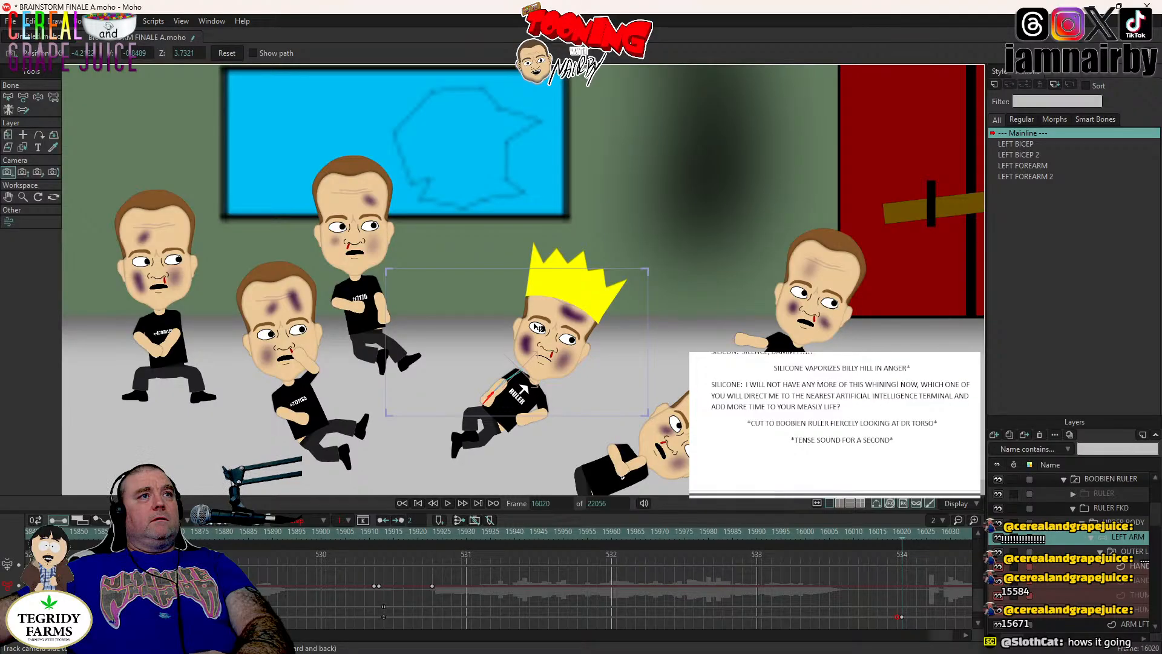
drag(536, 328, 535, 327)
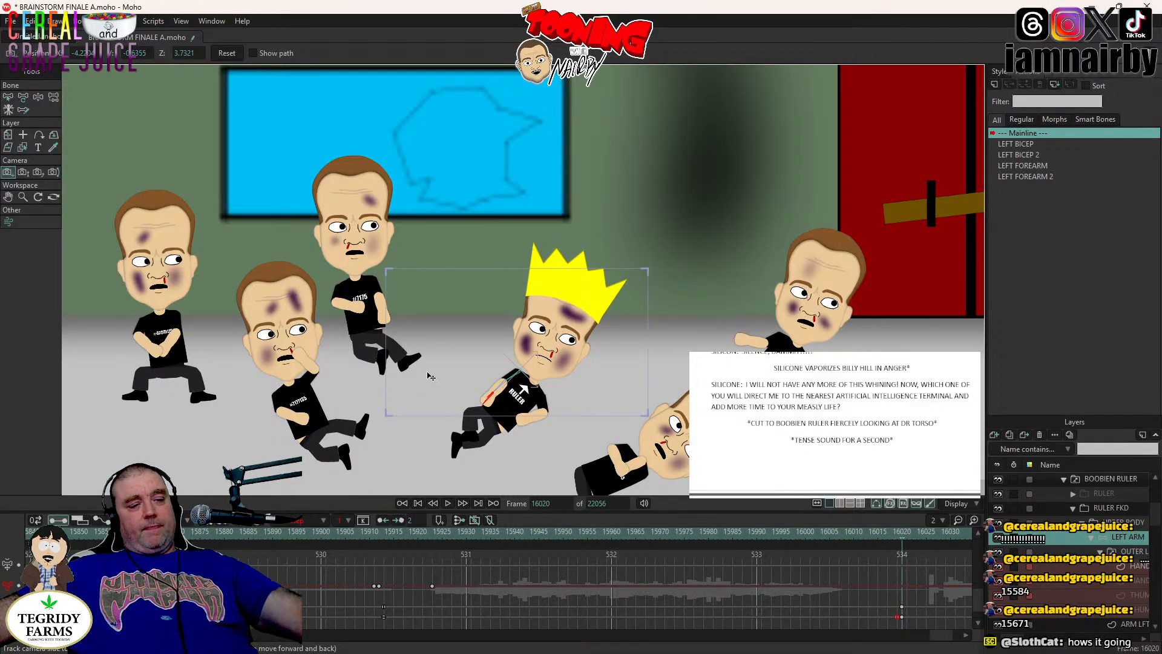
- Check the crowned character's shot in a render preview of frame 16020, close the preview and save the project
key(ctrl+r)
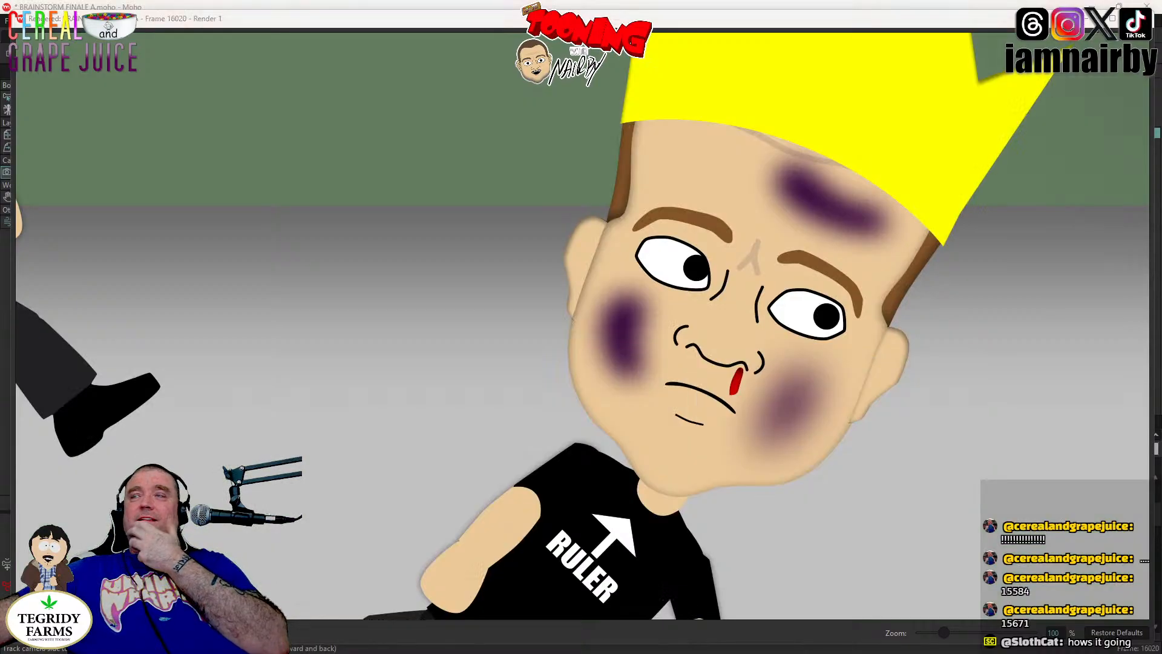
drag(669, 413, 698, 467)
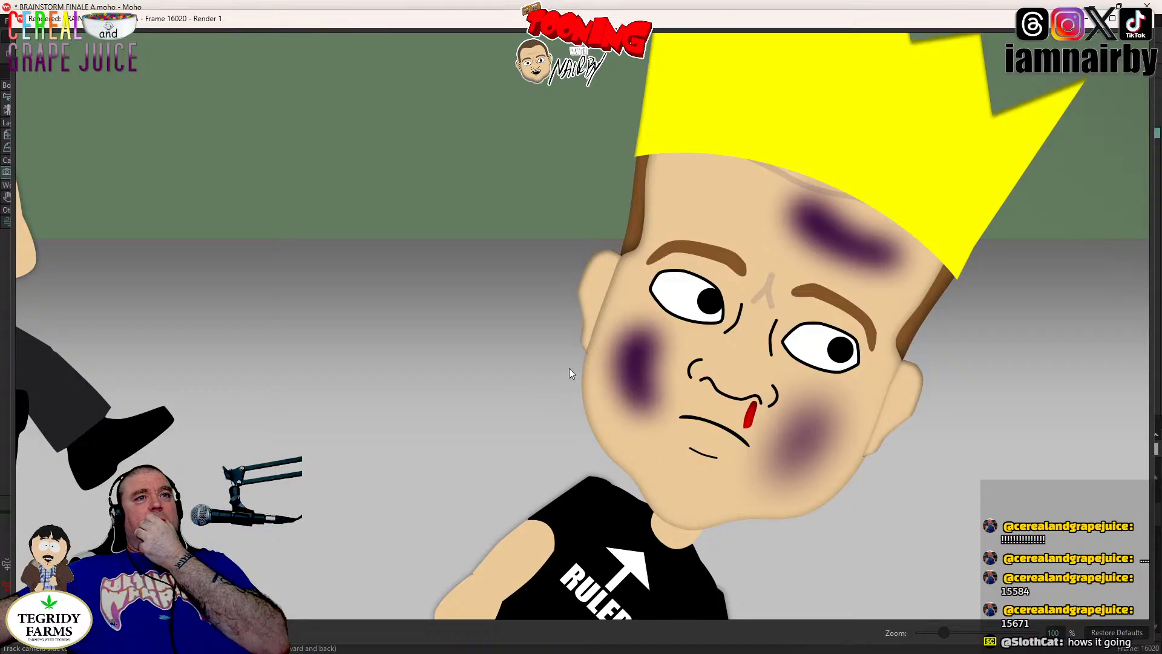
scroll(634, 364, down, 5)
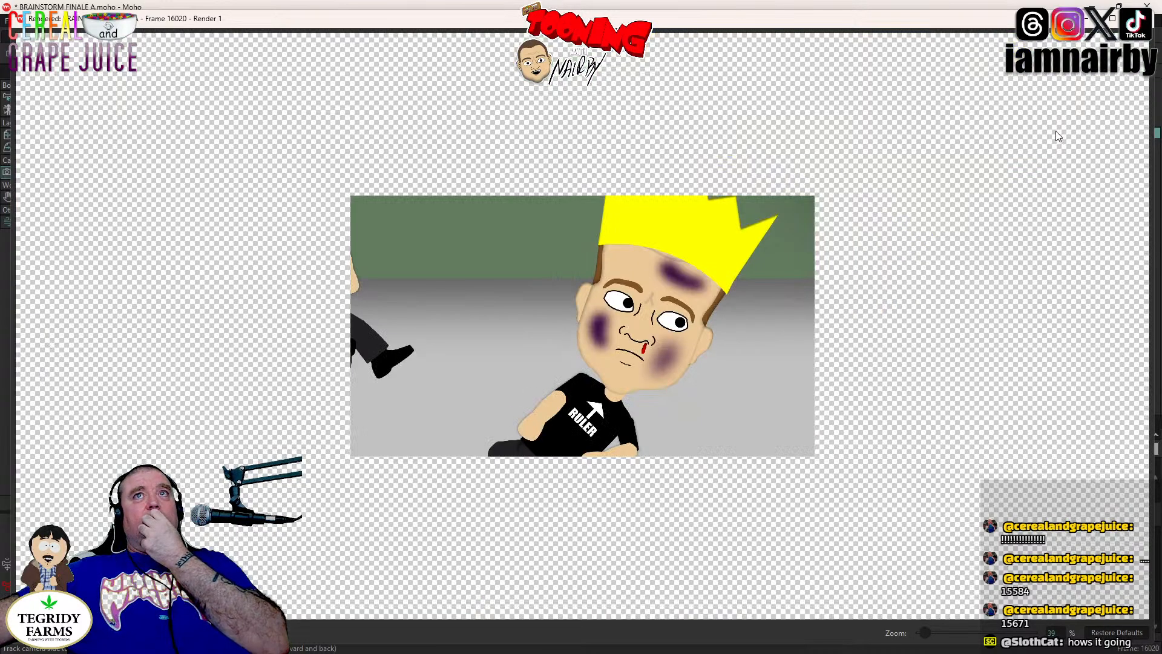
click(1115, 632)
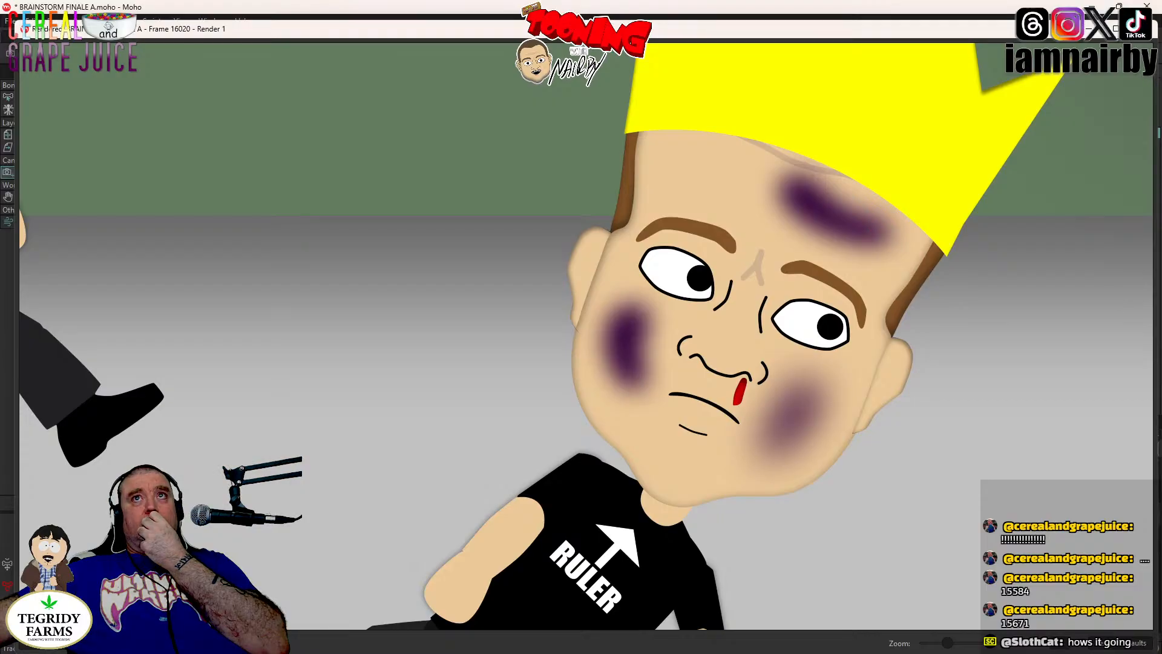
click(1147, 35)
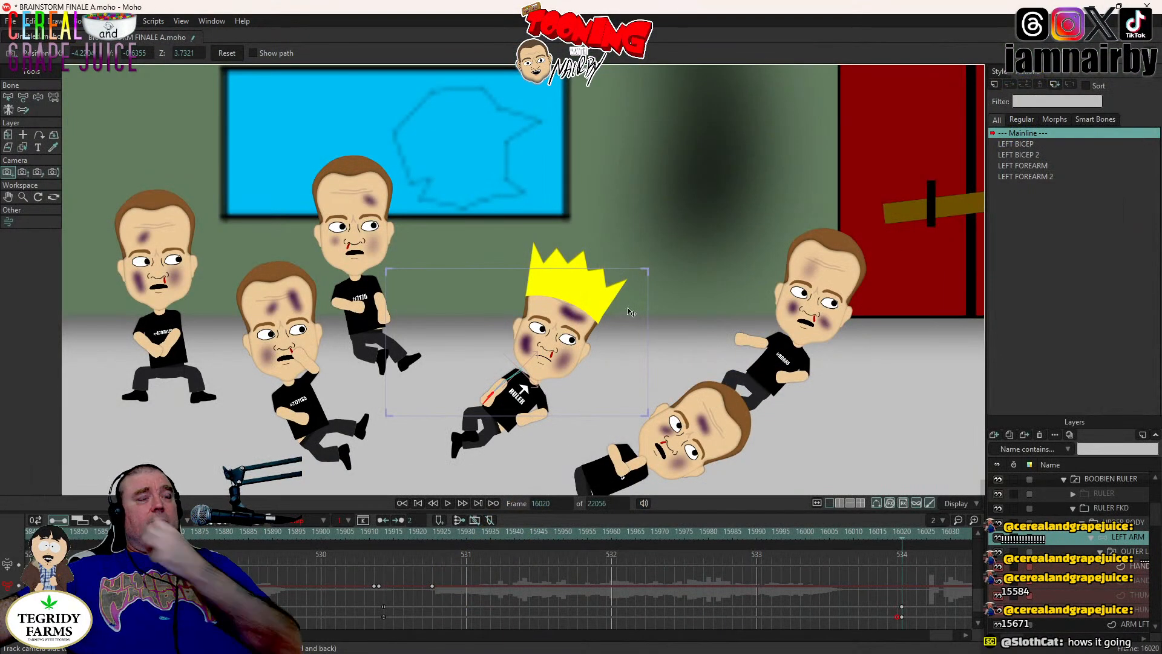
key(ctrl+s)
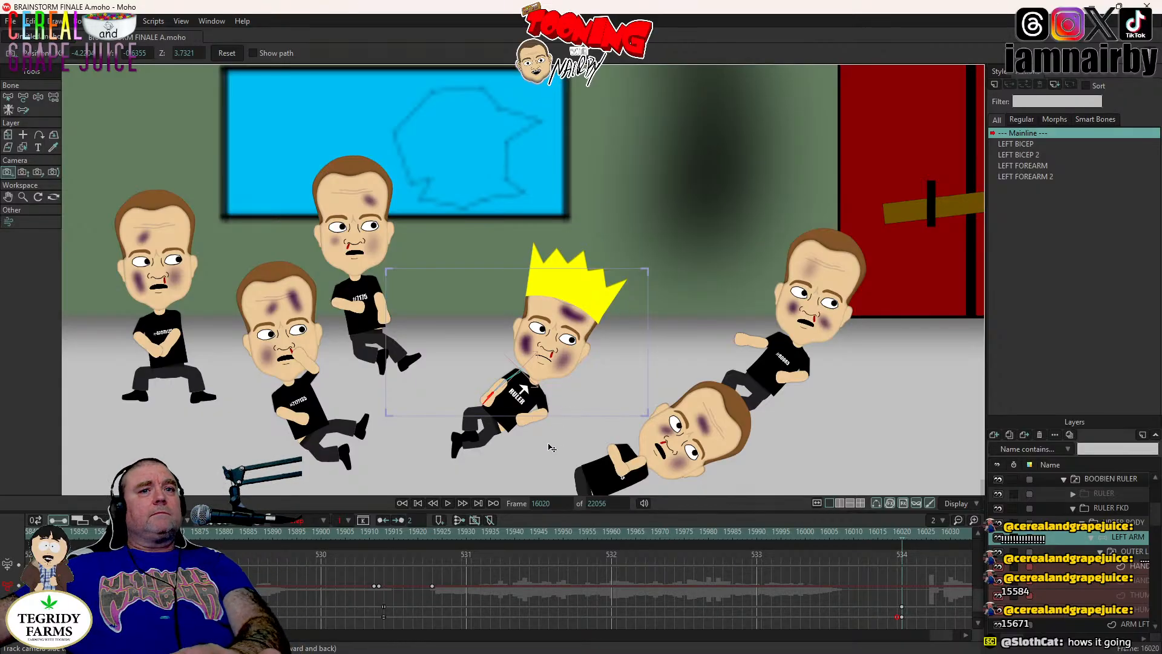
- Play back the camera cut and set the camera keyframes at frame 16020 to Step interpolation
click(447, 506)
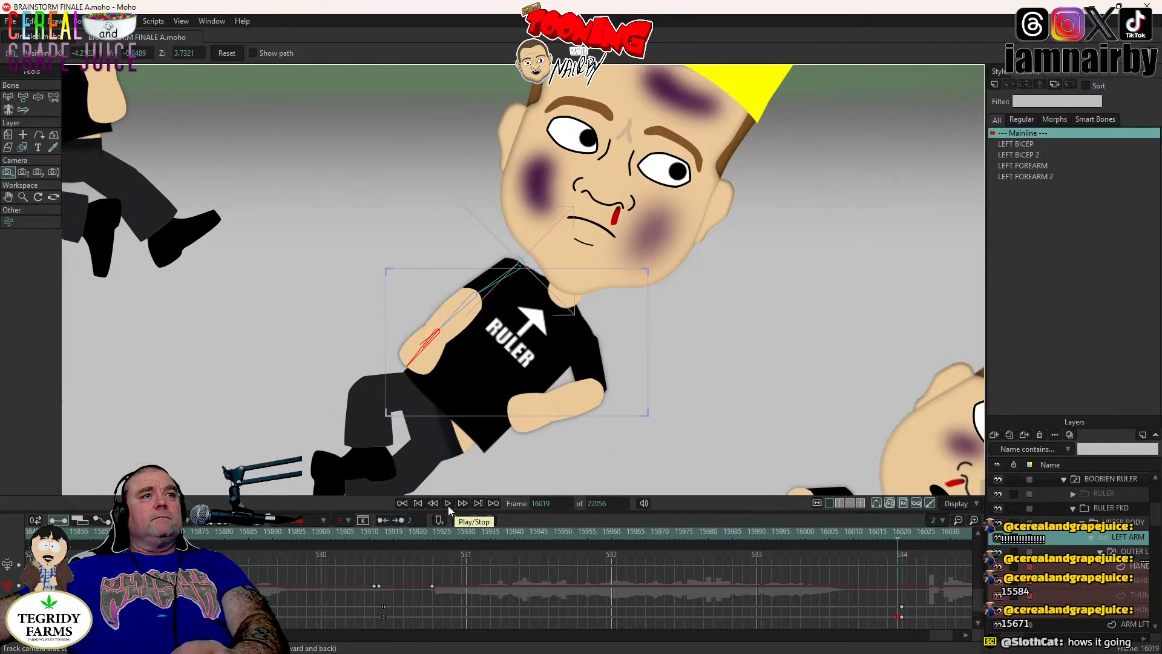
click(448, 505)
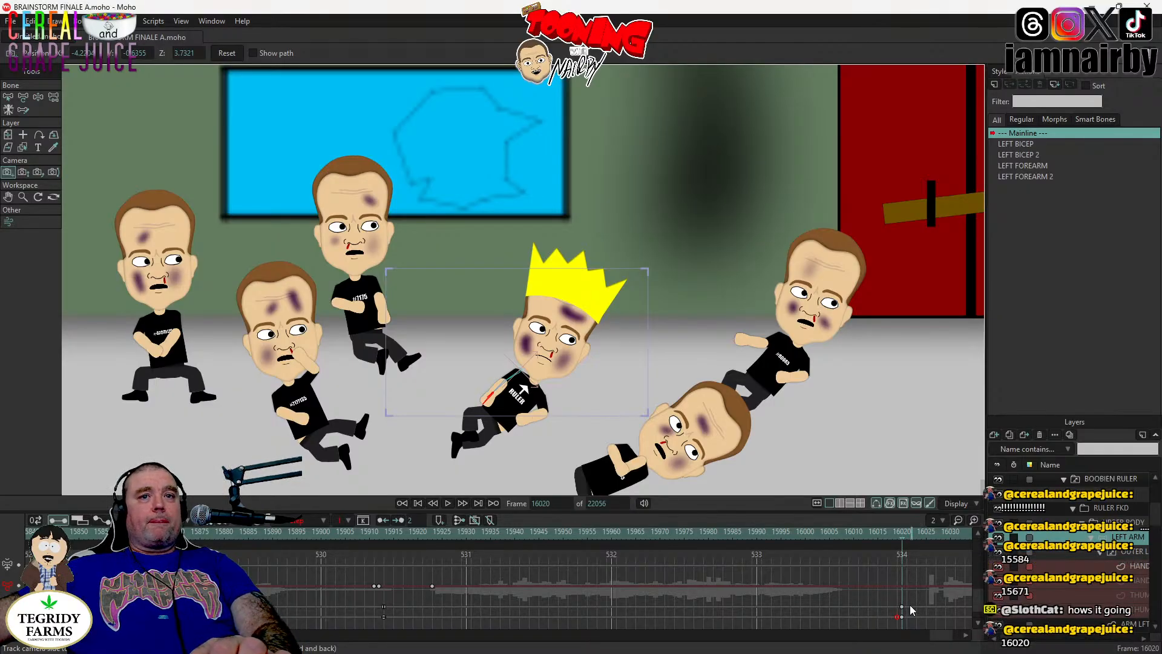
right_click(902, 620)
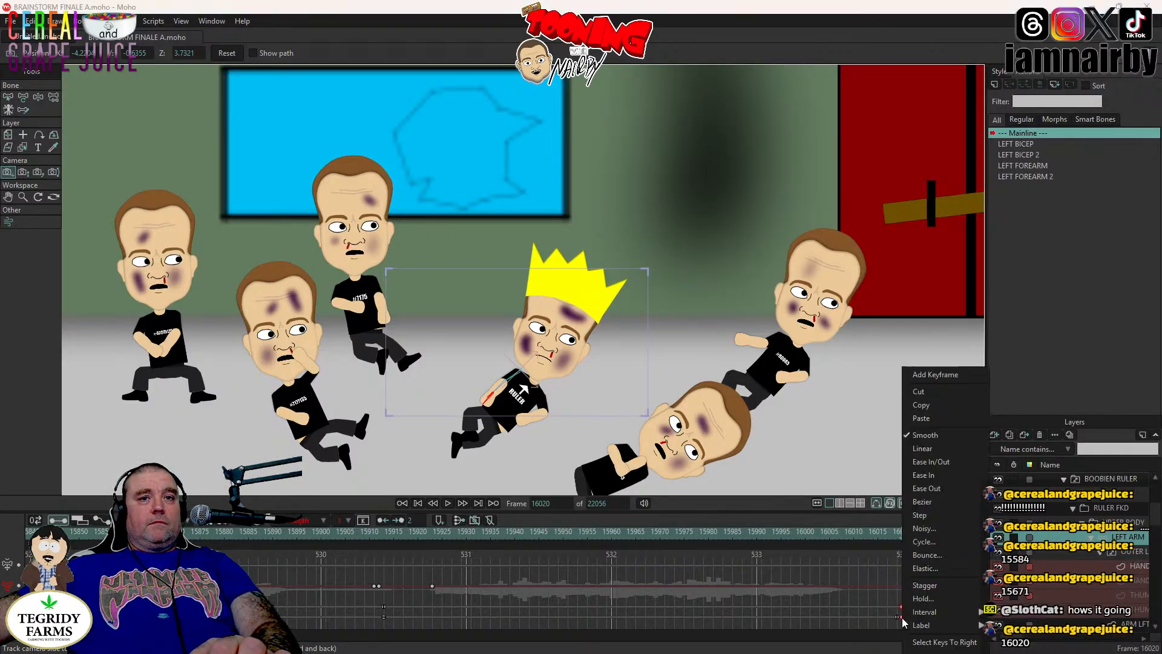
click(920, 514)
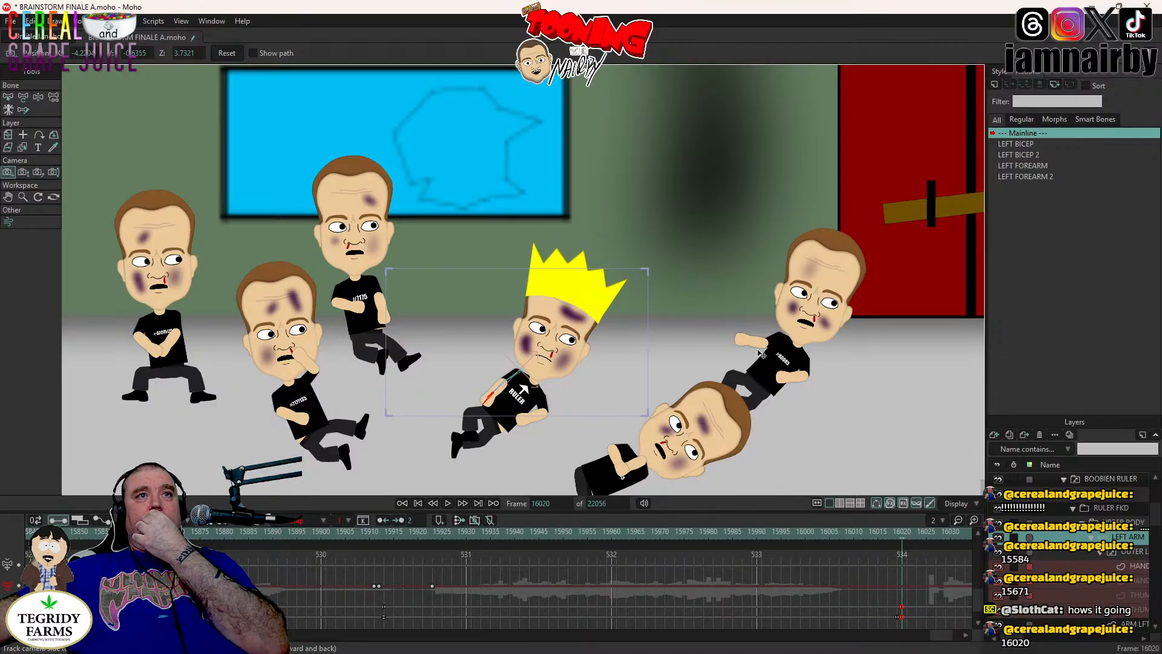
- Play the scene onward from frame 16020 to review the audio that follows the cut to the wide shot
scroll(760, 354, down, 3)
drag(761, 354, 582, 342)
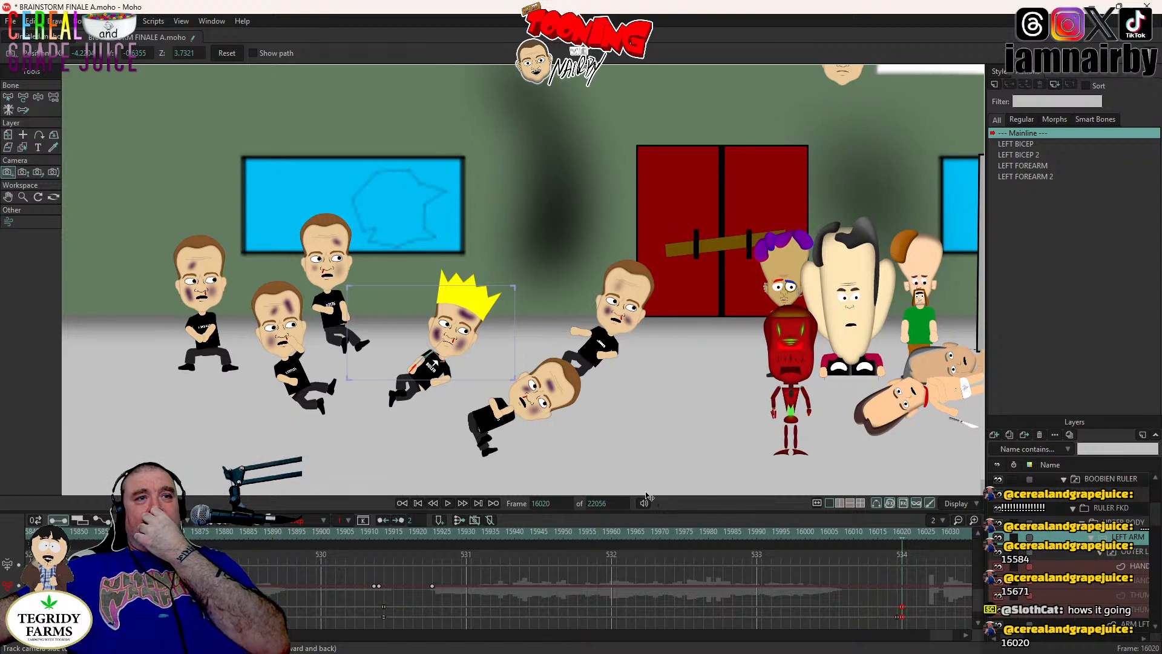
click(444, 504)
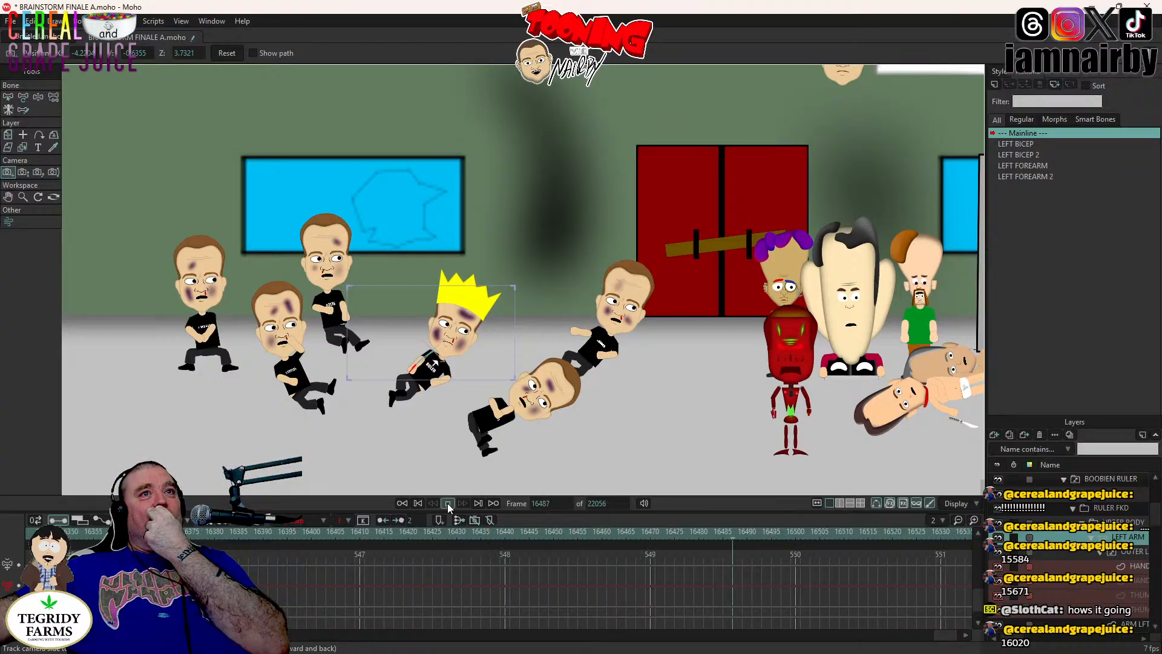
click(448, 503)
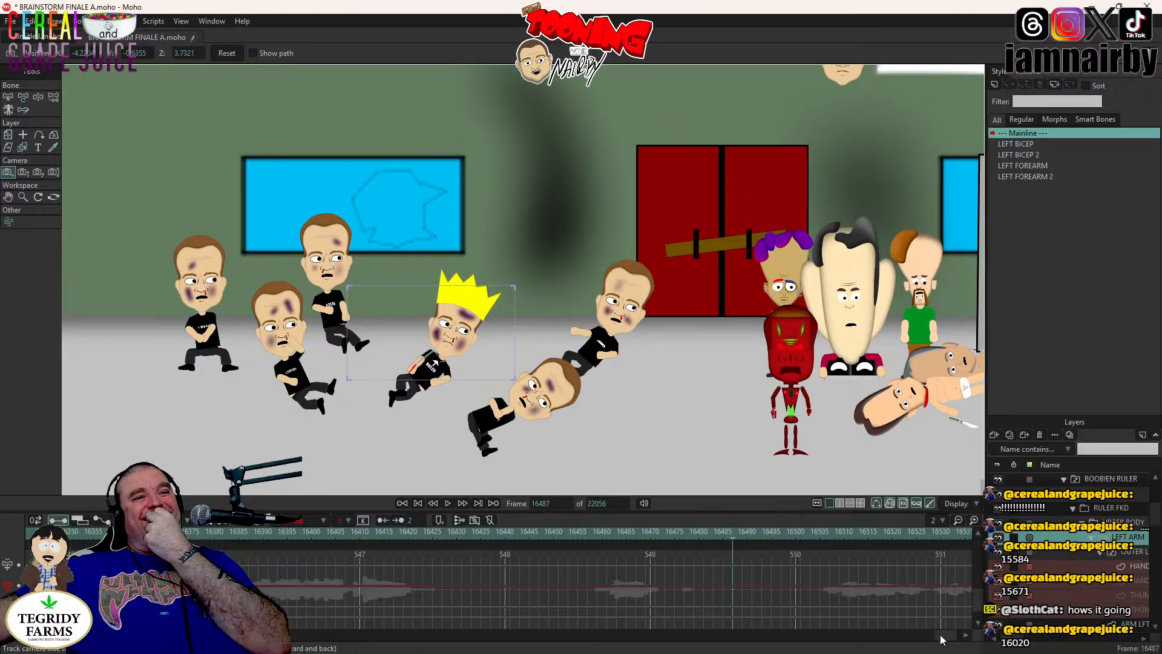
- Return to frame 16020, replay the wide shot up to frame 16090 and inspect the audio waveform that follows
drag(941, 638, 923, 639)
click(595, 532)
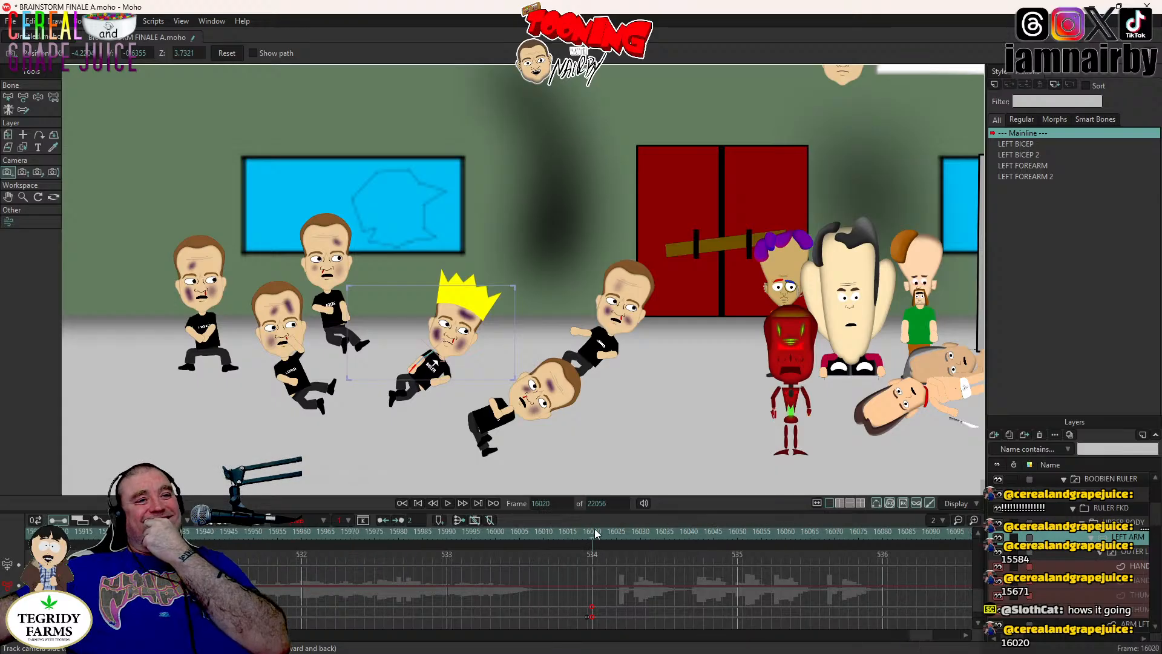
scroll(432, 355, up, 3)
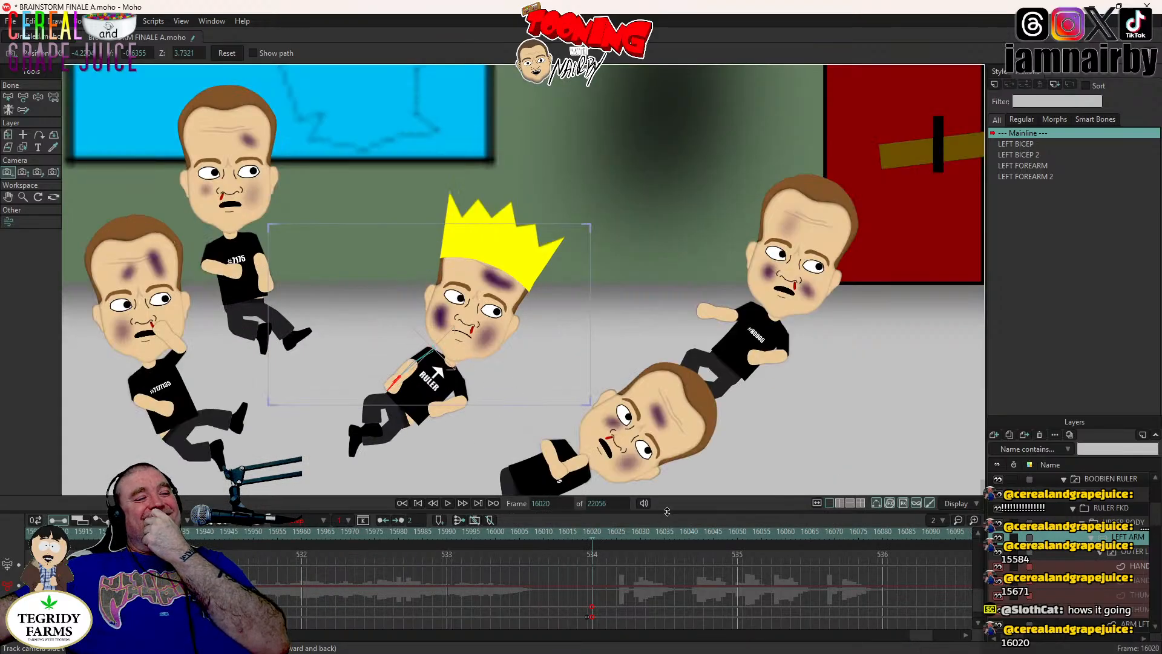
click(448, 503)
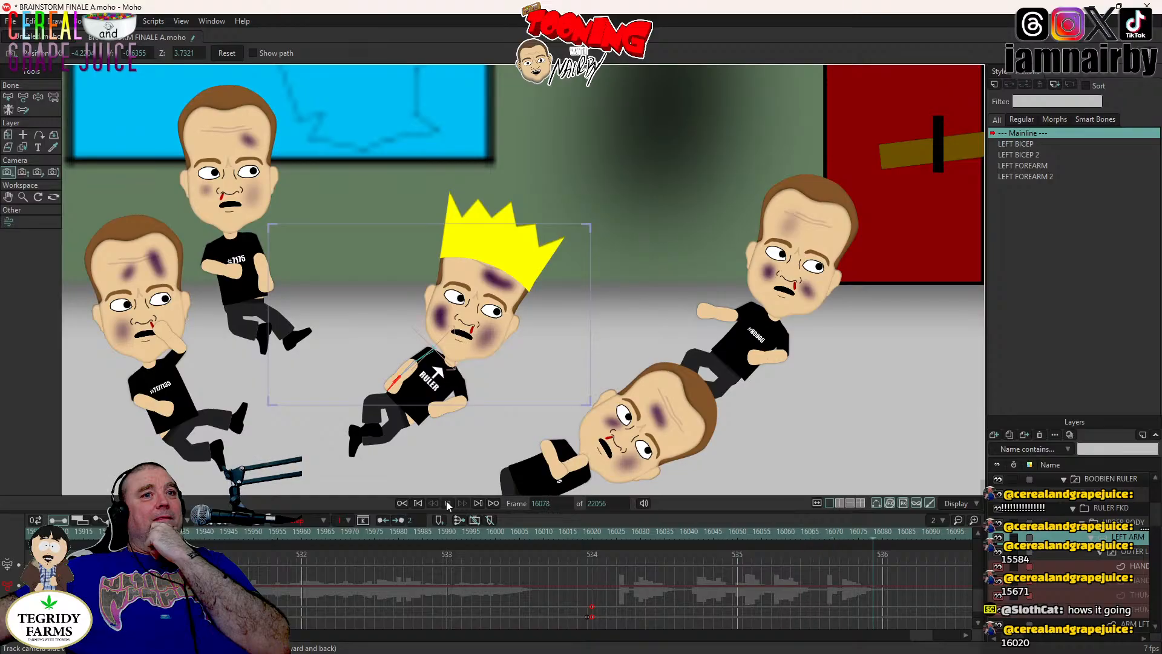
click(447, 502)
drag(933, 639, 938, 638)
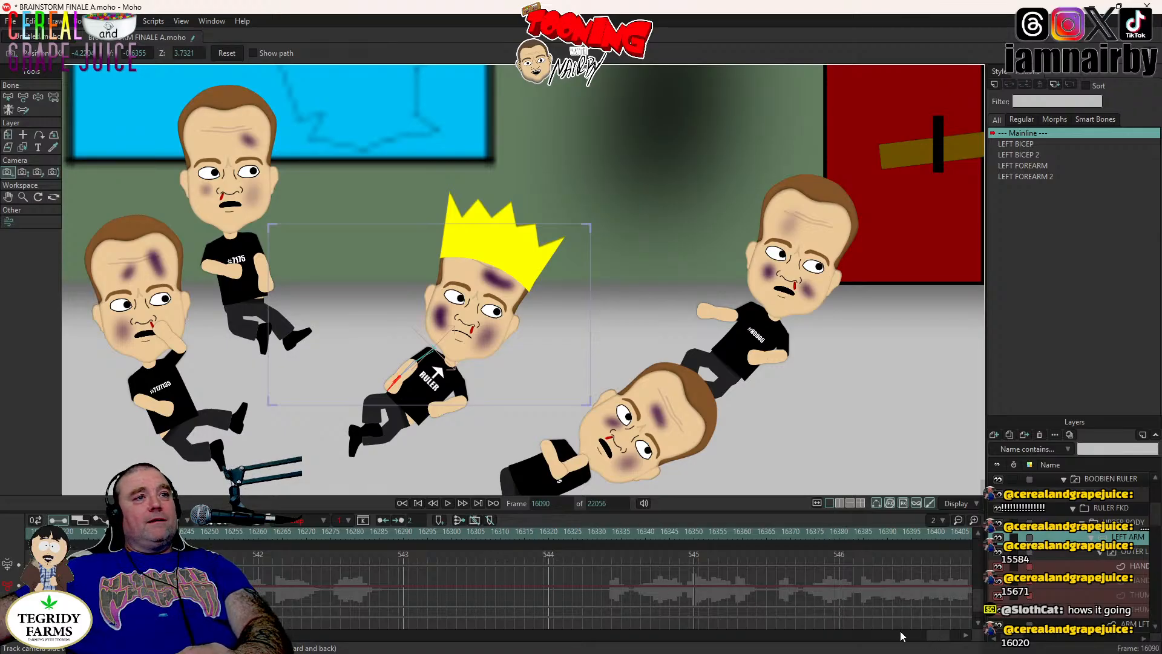
drag(936, 638, 928, 638)
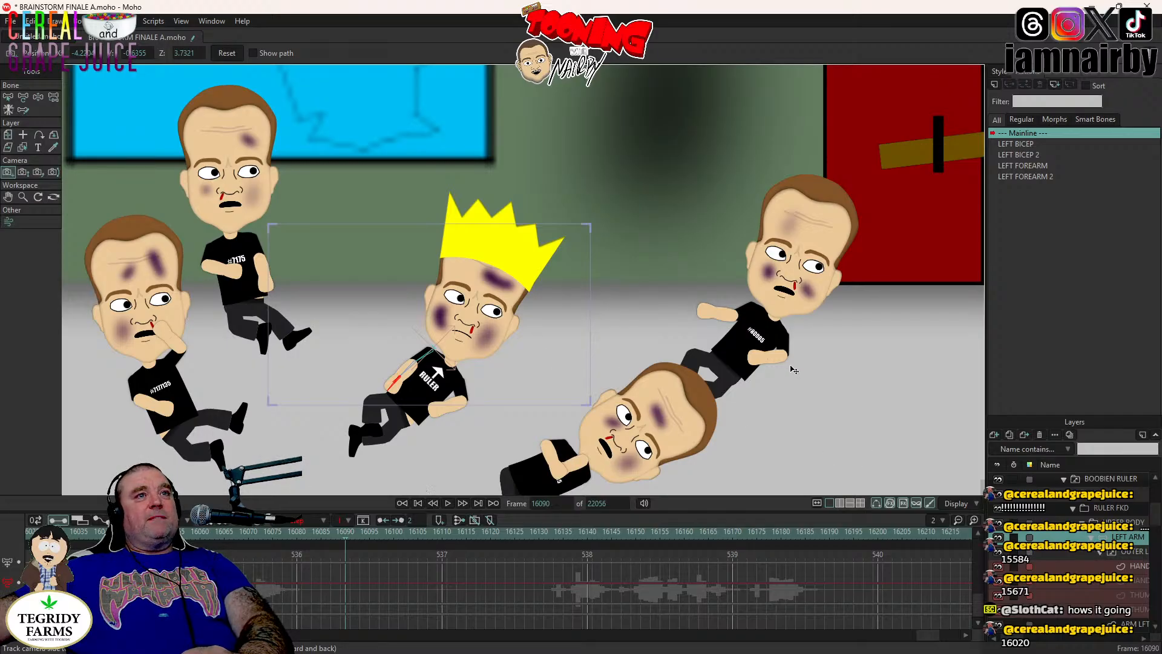
- At frame 16090, track the camera over to the characters beside the red doors and zoom out to a focal length of about 131
scroll(791, 366, down, 2)
drag(790, 366, 595, 388)
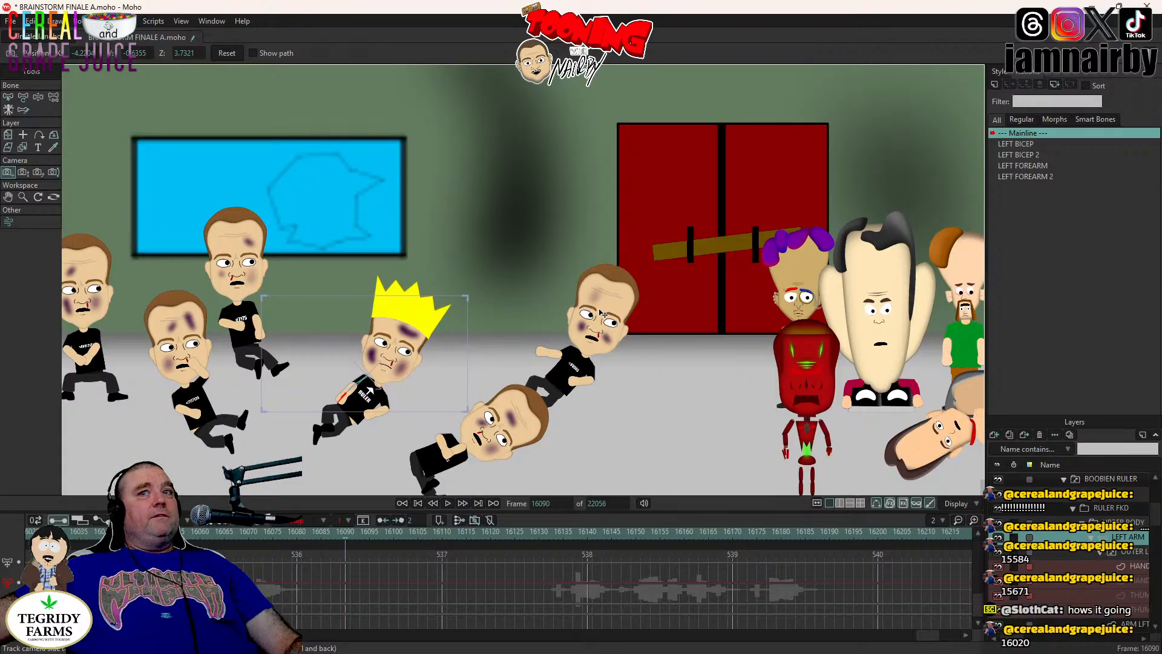
drag(563, 315, 453, 321)
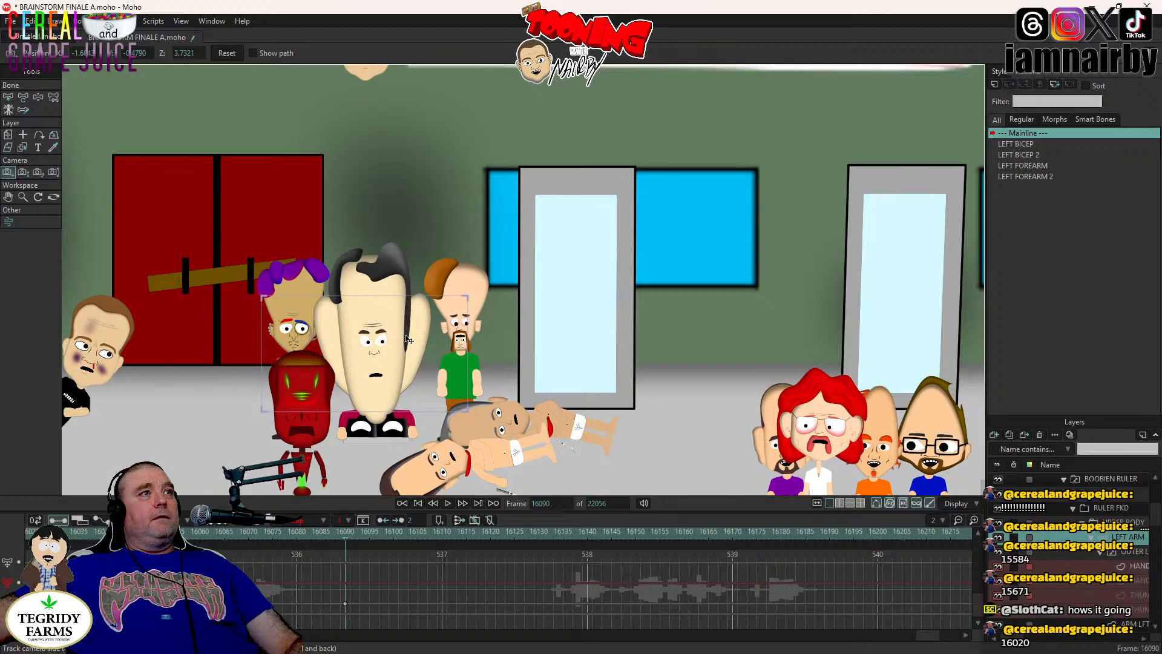
key(5)
drag(405, 354, 400, 253)
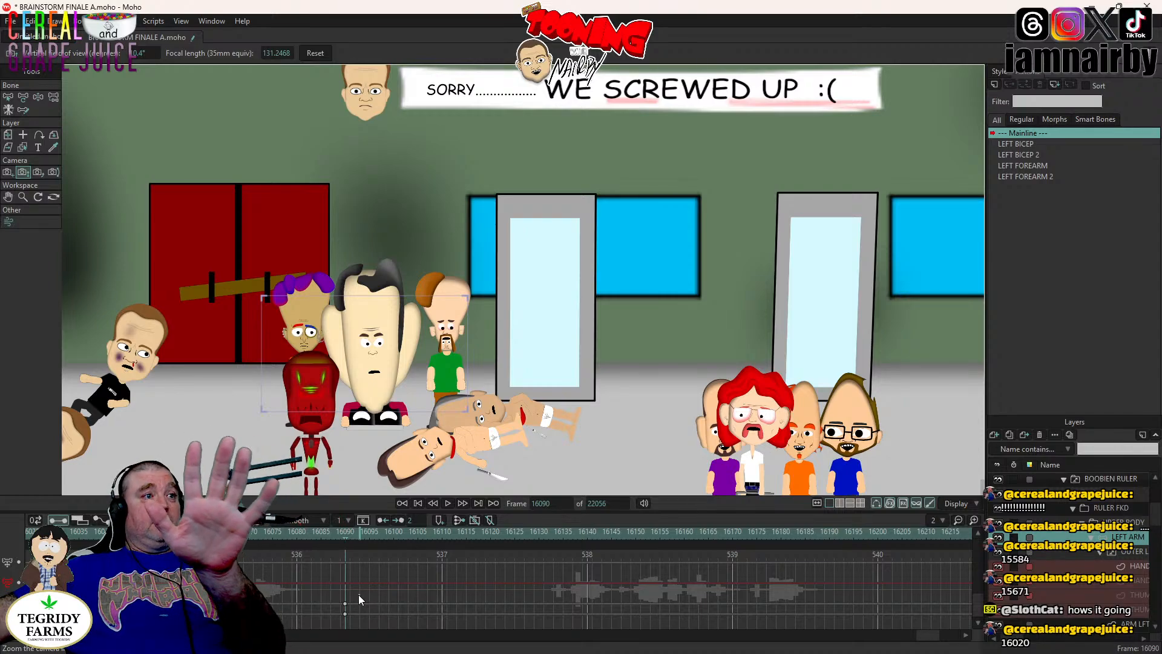
- Set the camera keyframes at frame 16090 to Step interpolation and save the project
right_click(346, 603)
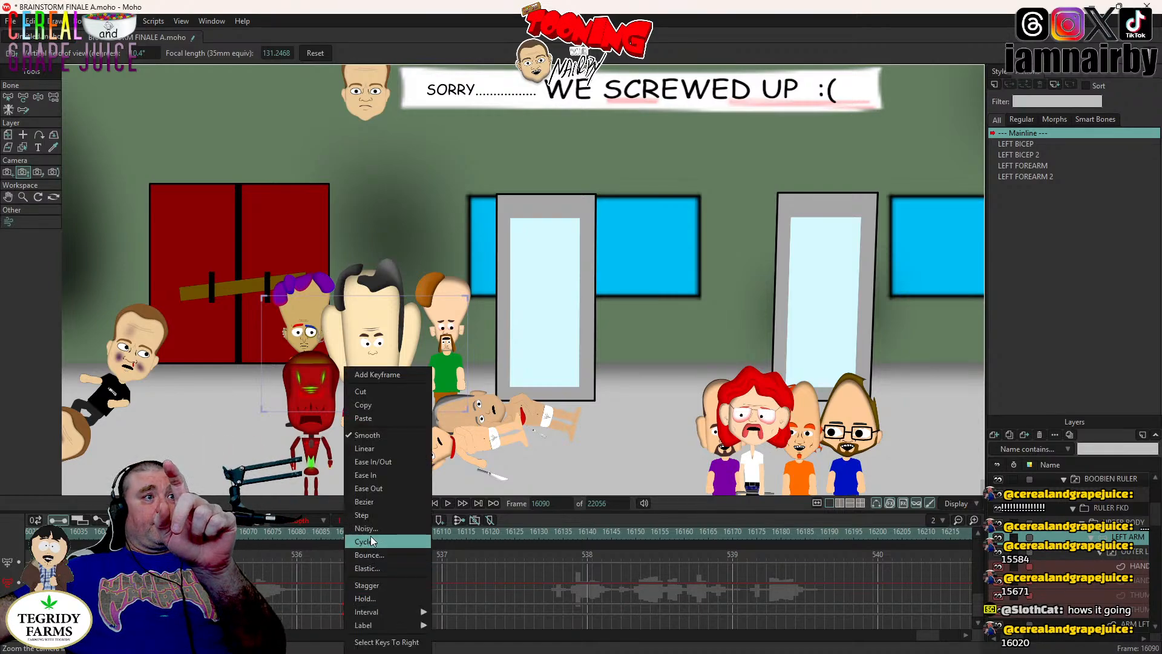
click(369, 515)
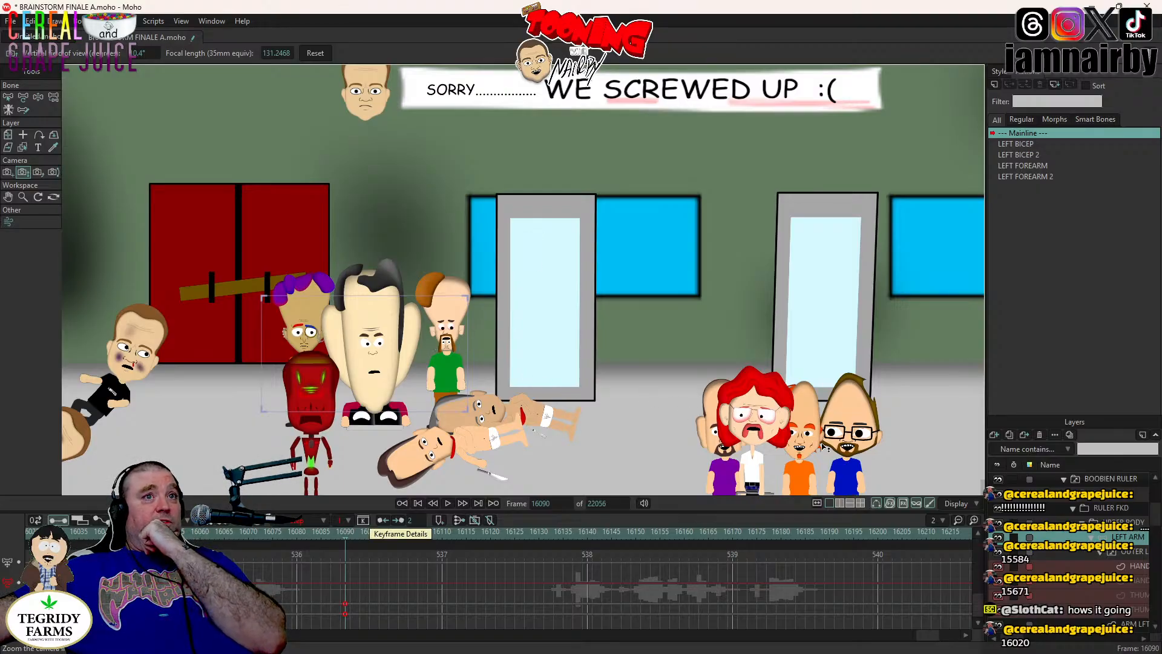
drag(783, 427, 706, 349)
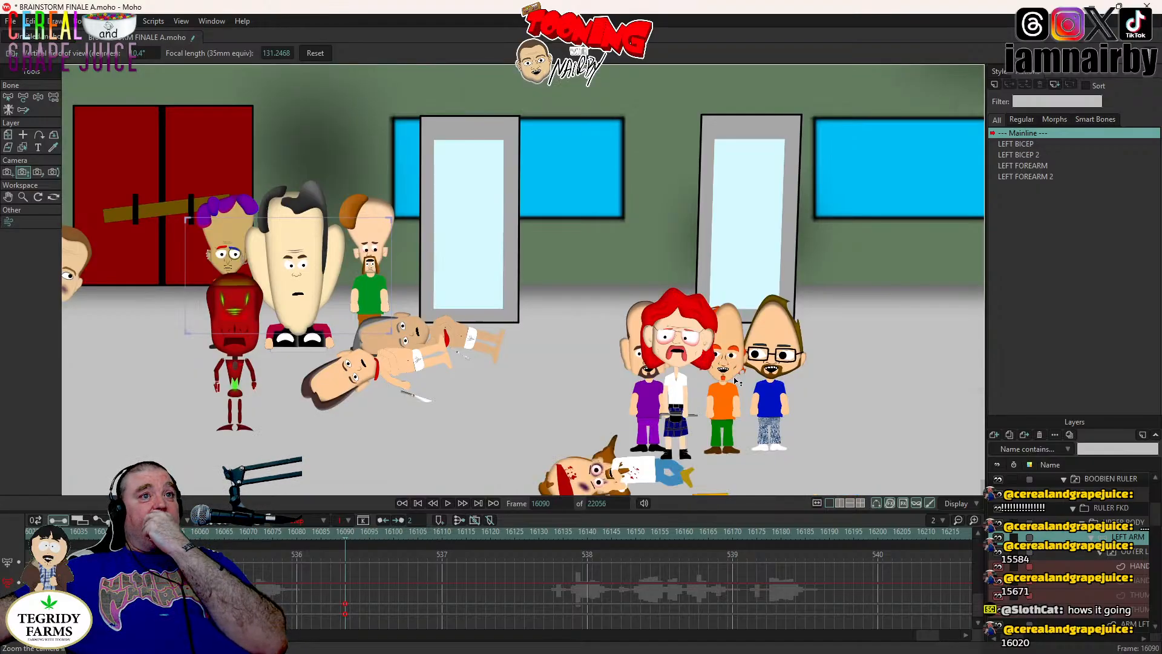
scroll(734, 380, down, 2)
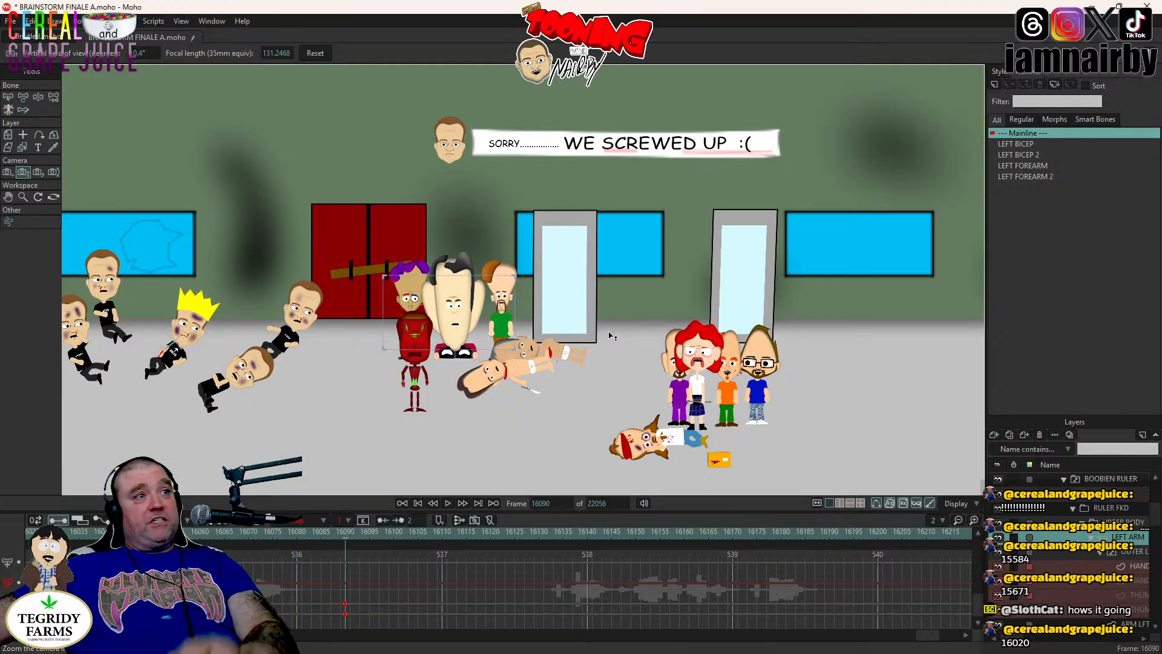
key(ctrl+s)
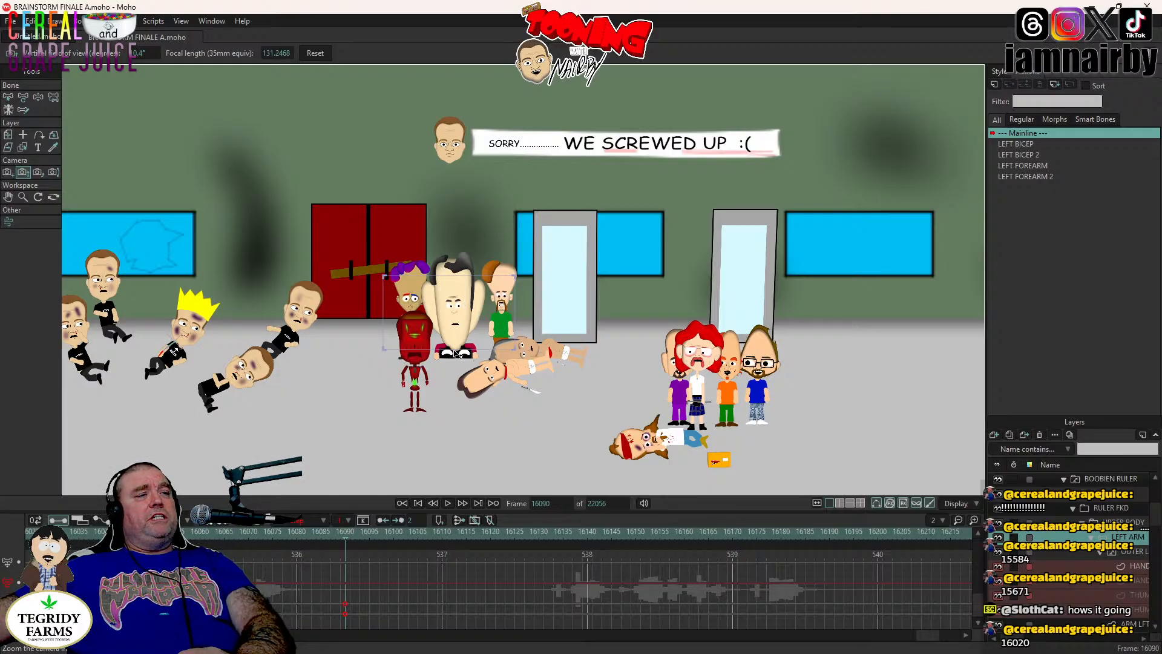
- Step back to frame 16089, select the purple-haired ZSE ZSE character's whole layer and keyframe its current position there
key(ctrl+Left)
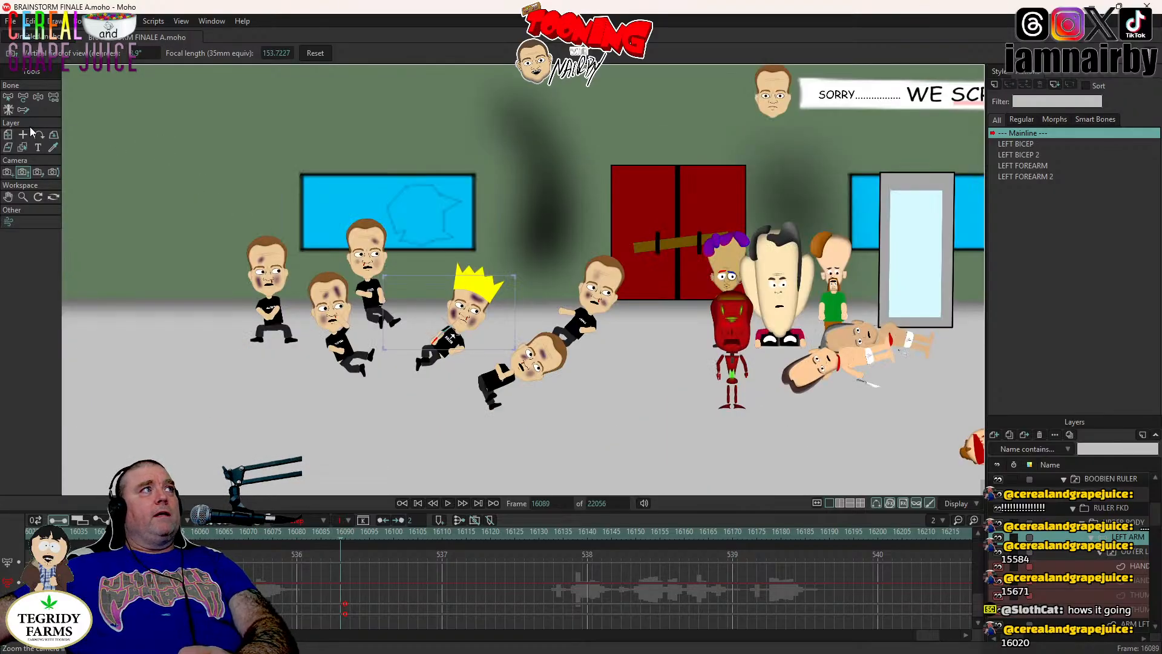
click(8, 134)
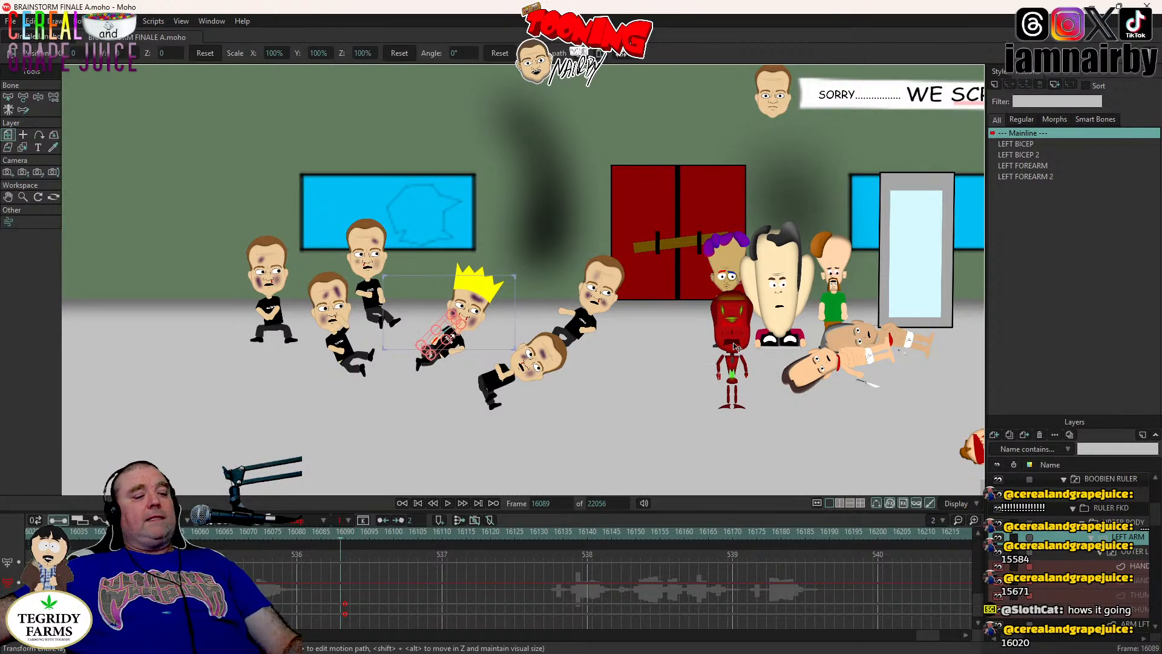
click(730, 262)
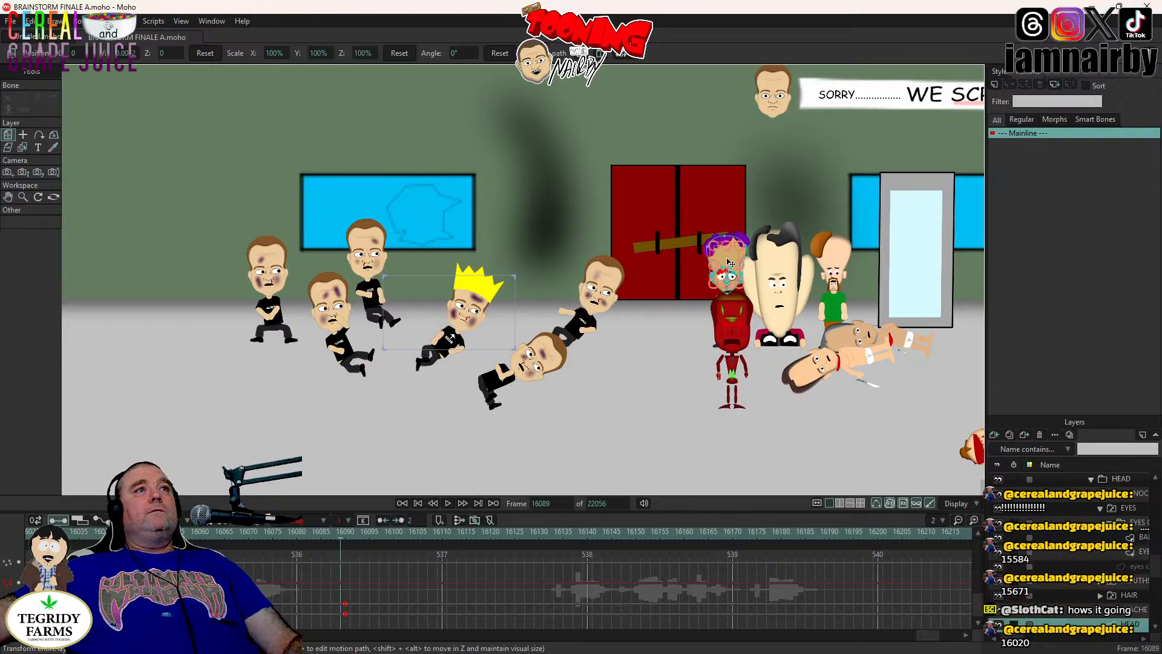
scroll(1093, 563, up, 3)
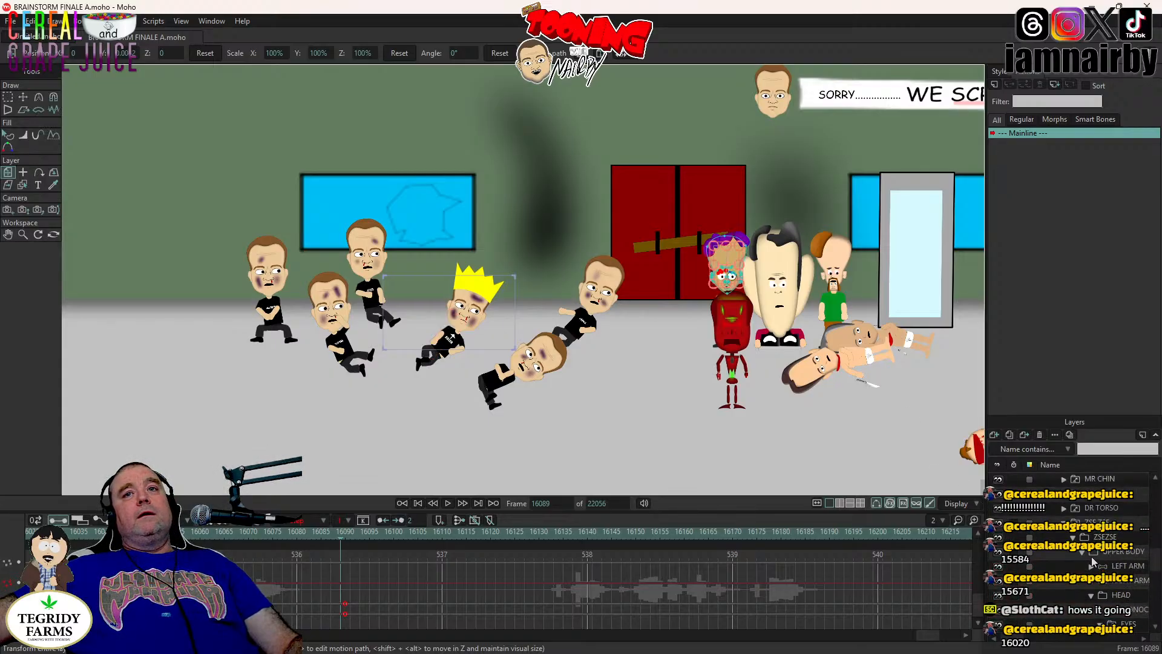
click(1096, 526)
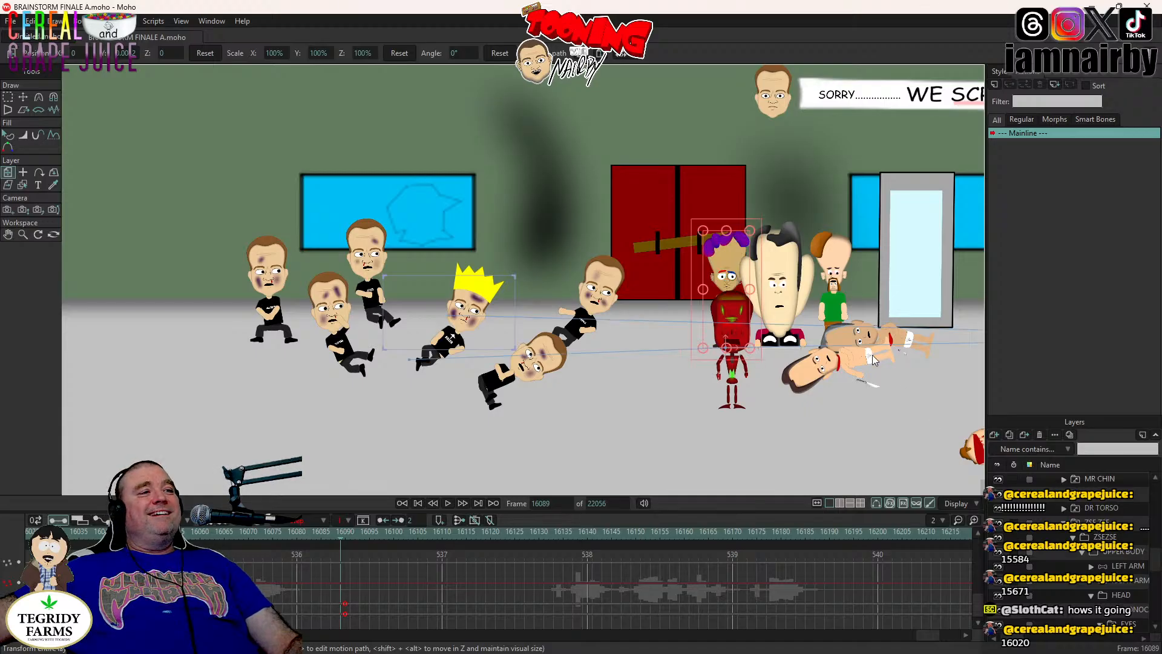
click(736, 285)
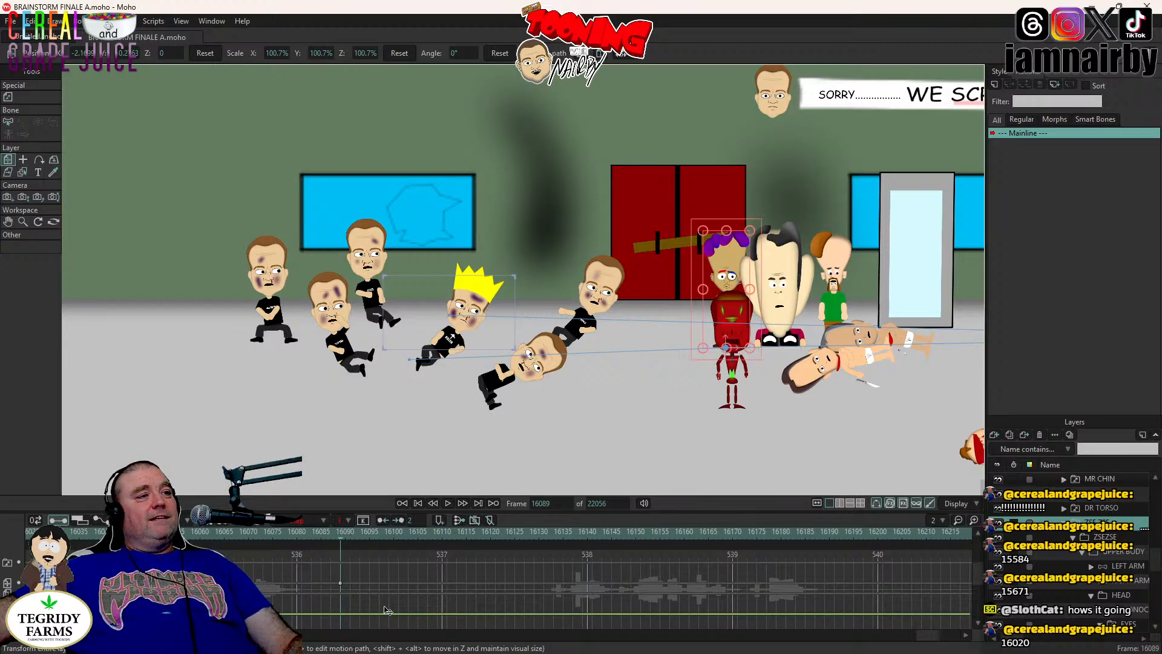
scroll(383, 605, down, 2)
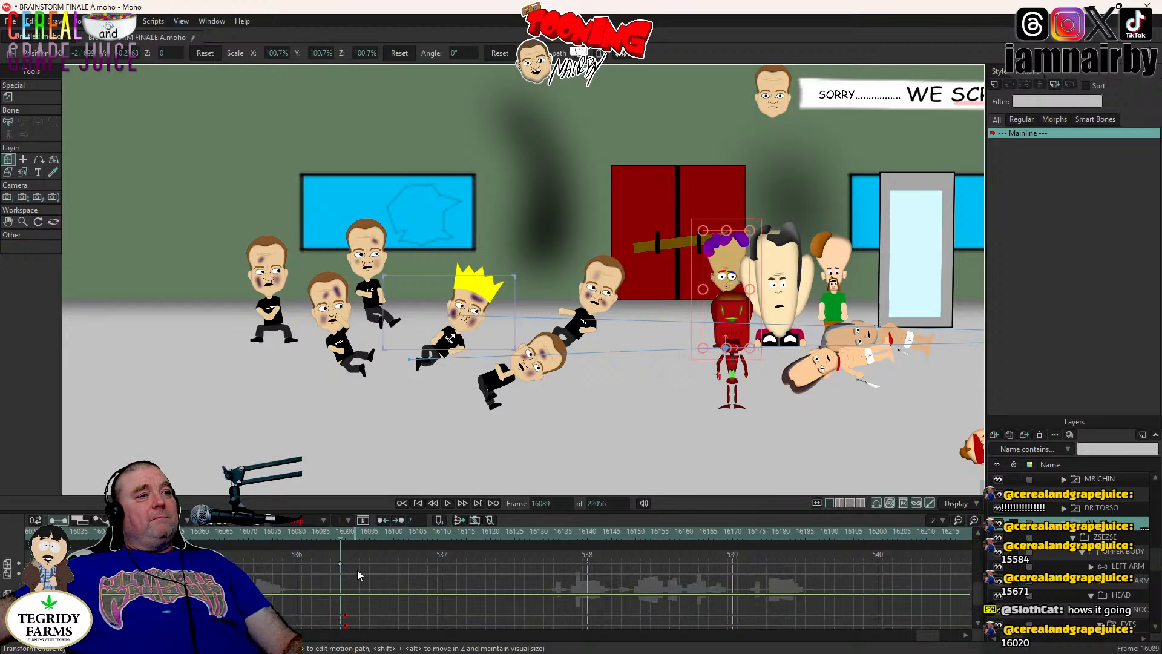
- At frame 16090, move ZSE ZSE from the red doors to stand beside the red-haired character's group
click(463, 503)
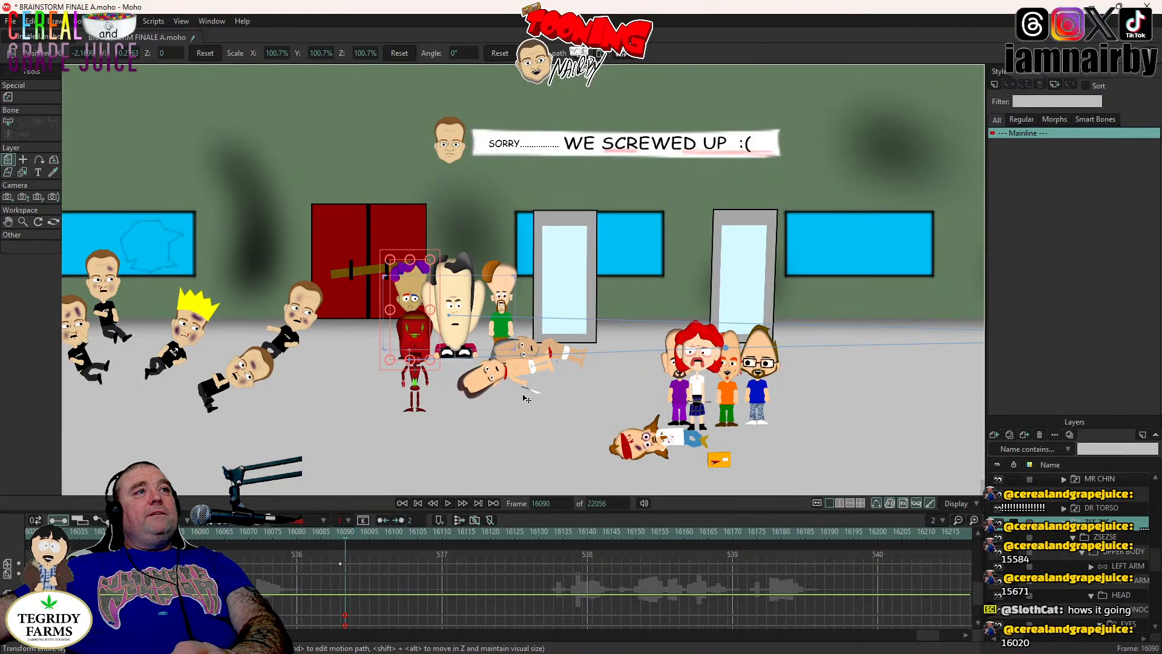
drag(361, 412, 574, 480)
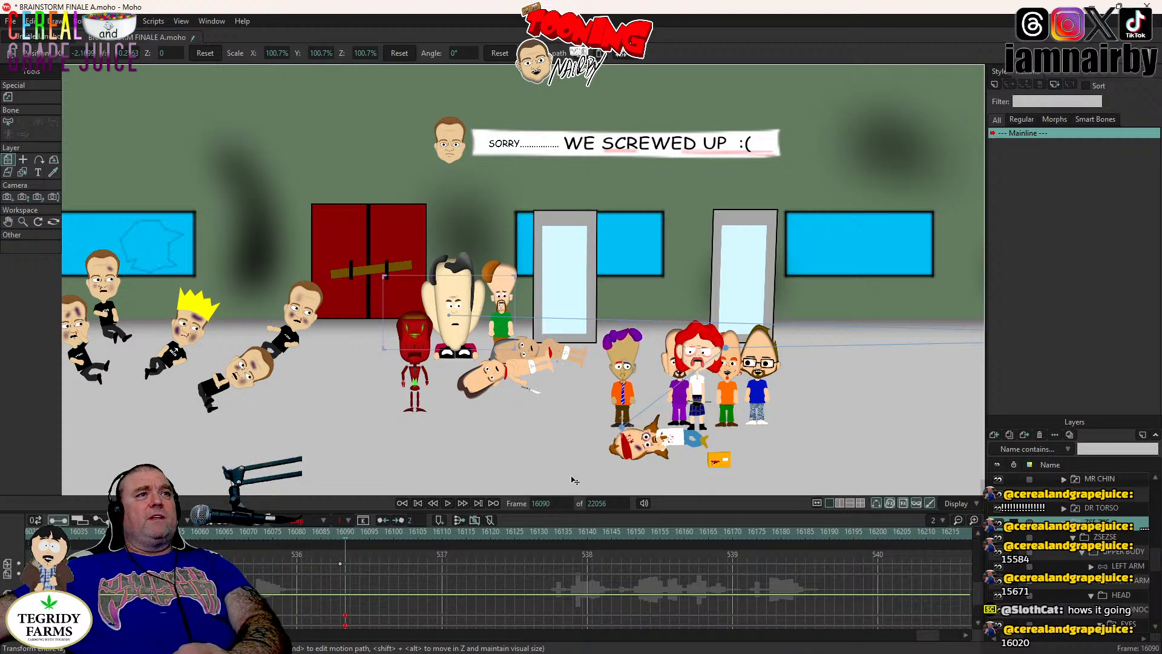
drag(574, 480, 572, 481)
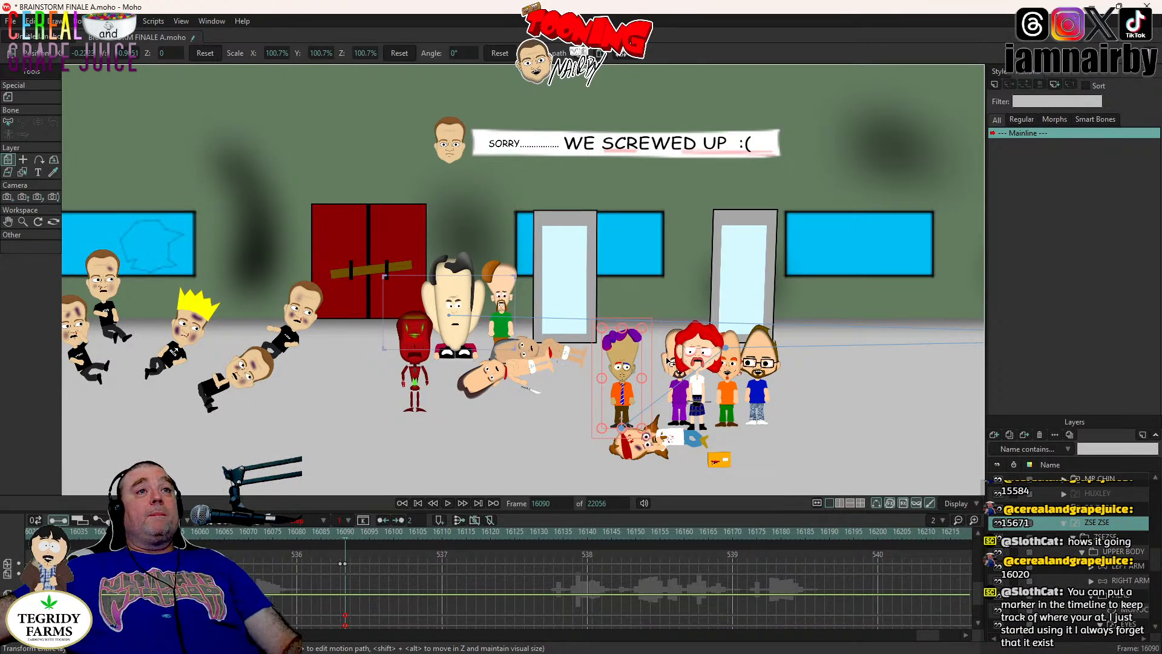
- Keyframe the purple-shirted SPOONY JIMMY JOE layer at frame 16089, then shift him out from behind the red-haired character at frame 16090
scroll(673, 385, up, 3)
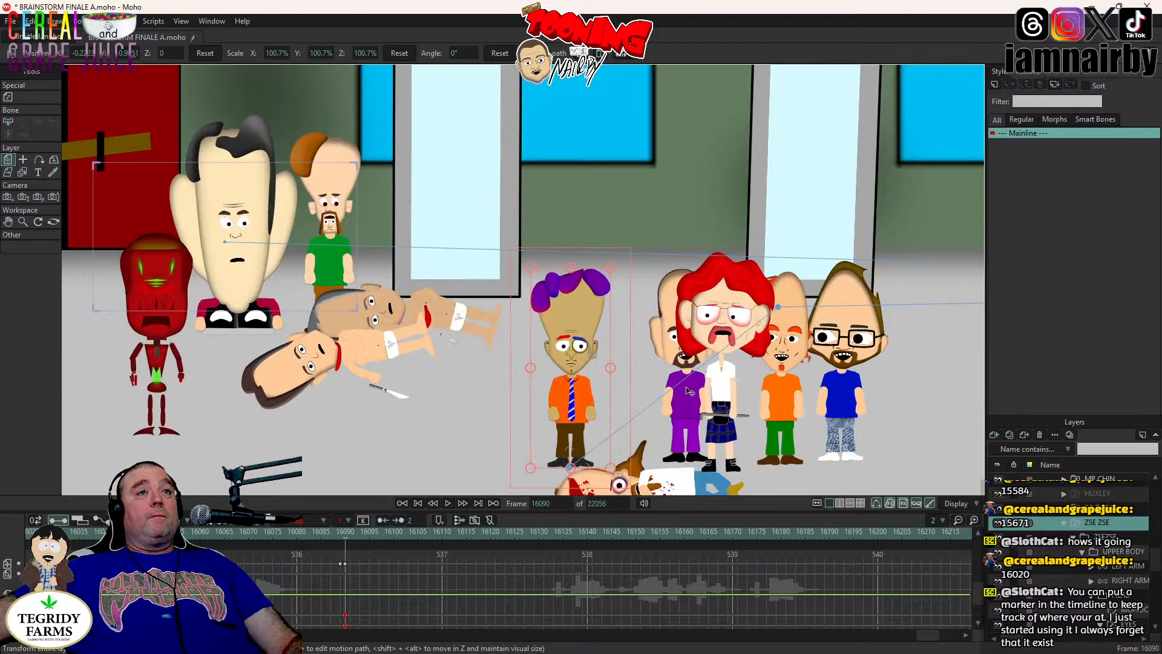
click(687, 391)
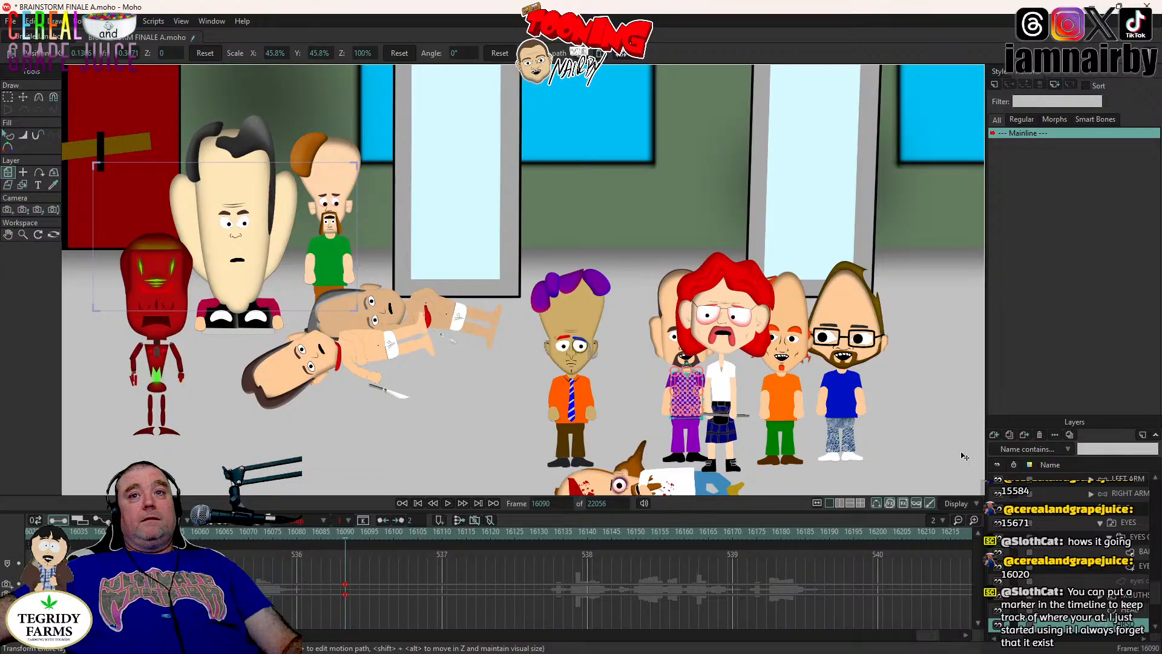
scroll(1112, 515, up, 3)
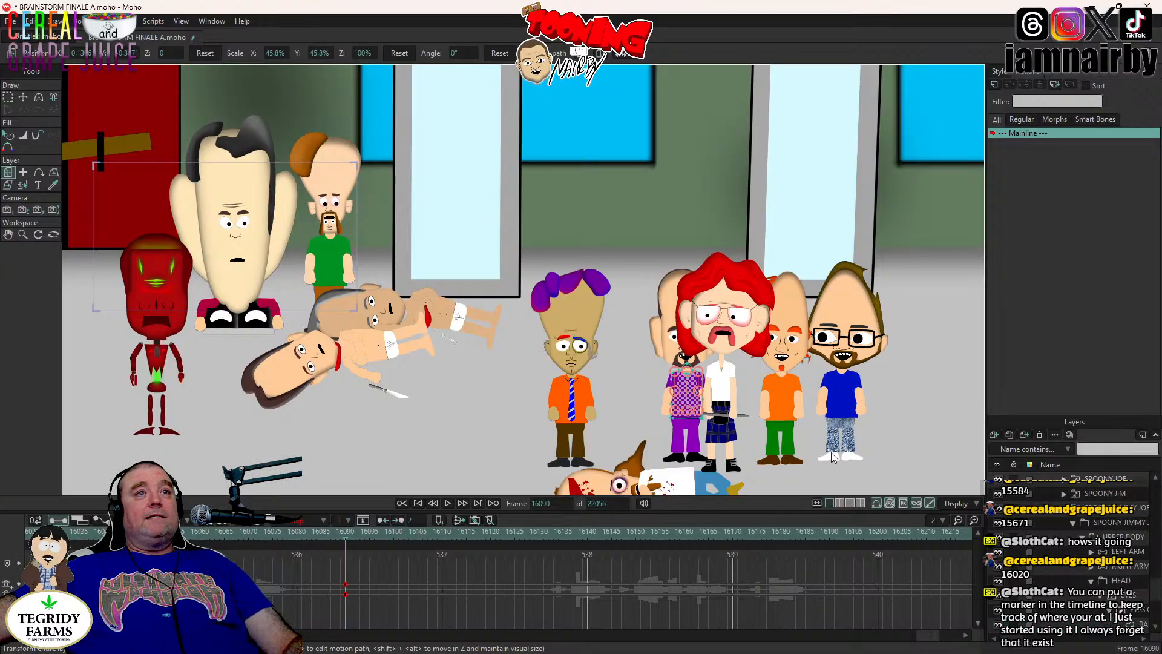
click(694, 405)
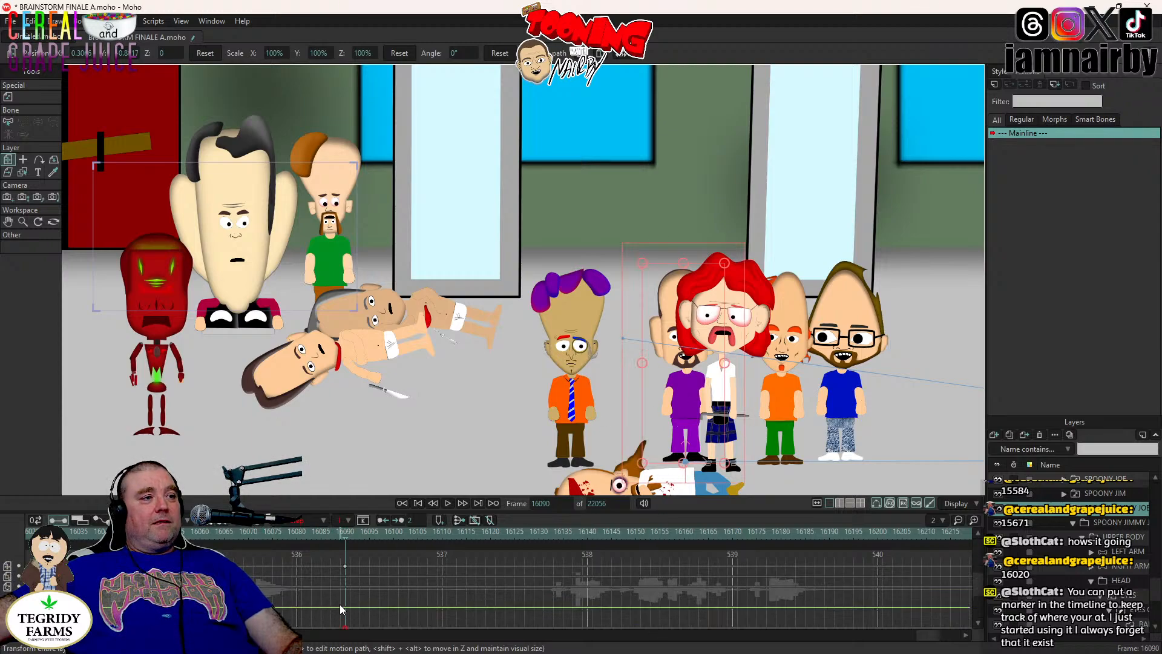
click(342, 566)
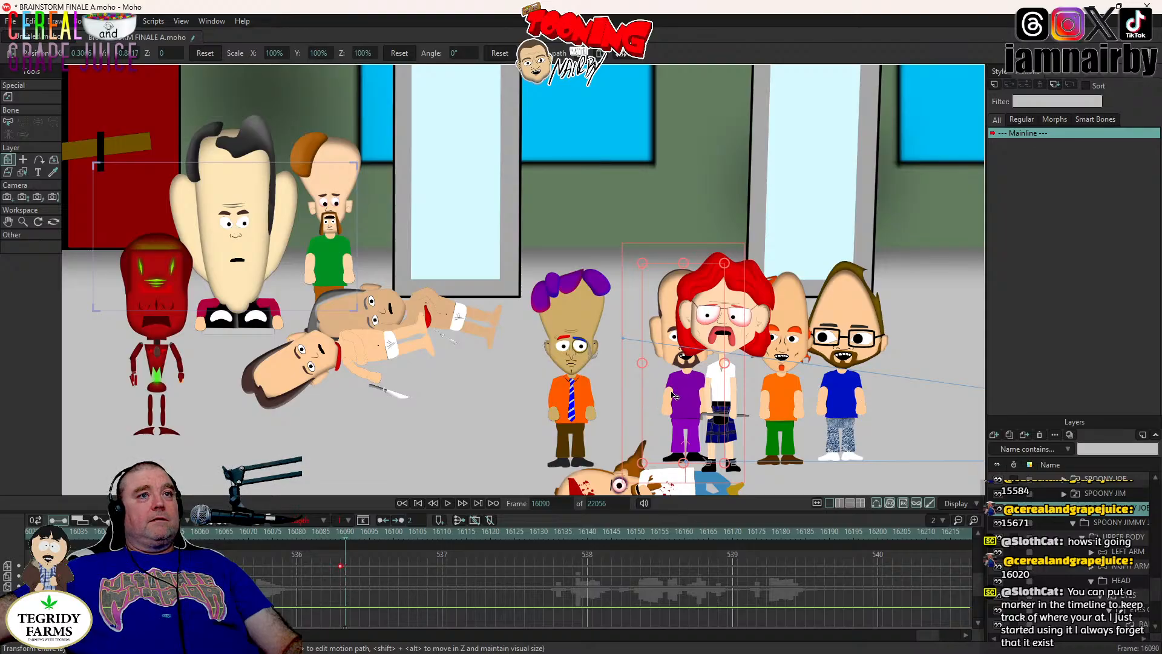
drag(680, 392, 660, 401)
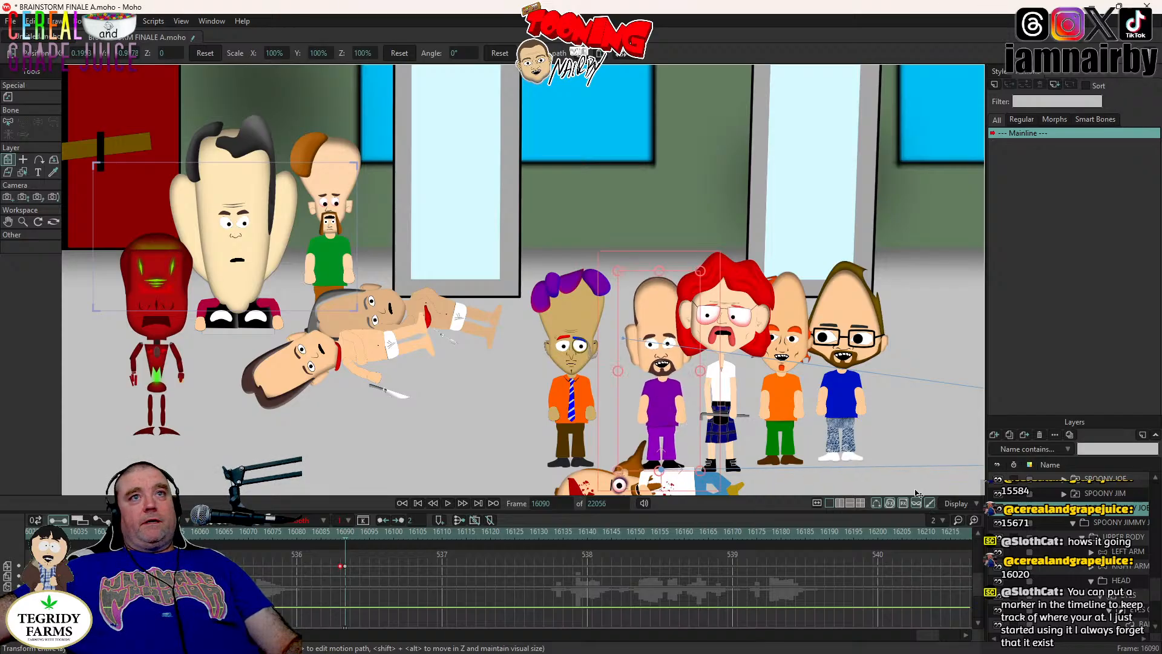
- Collapse the purple-shirted character's layer group, keyframe SPOONY JIM at frame 16089 and shift him slightly away from the group at frame 16090
click(1065, 508)
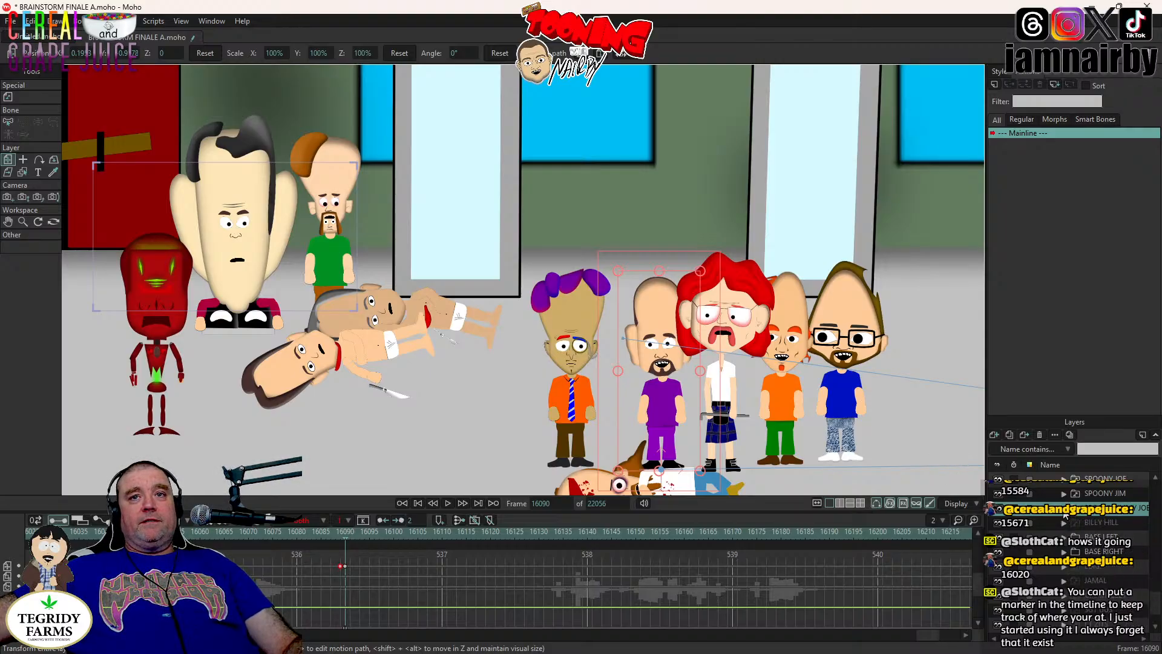
click(1120, 493)
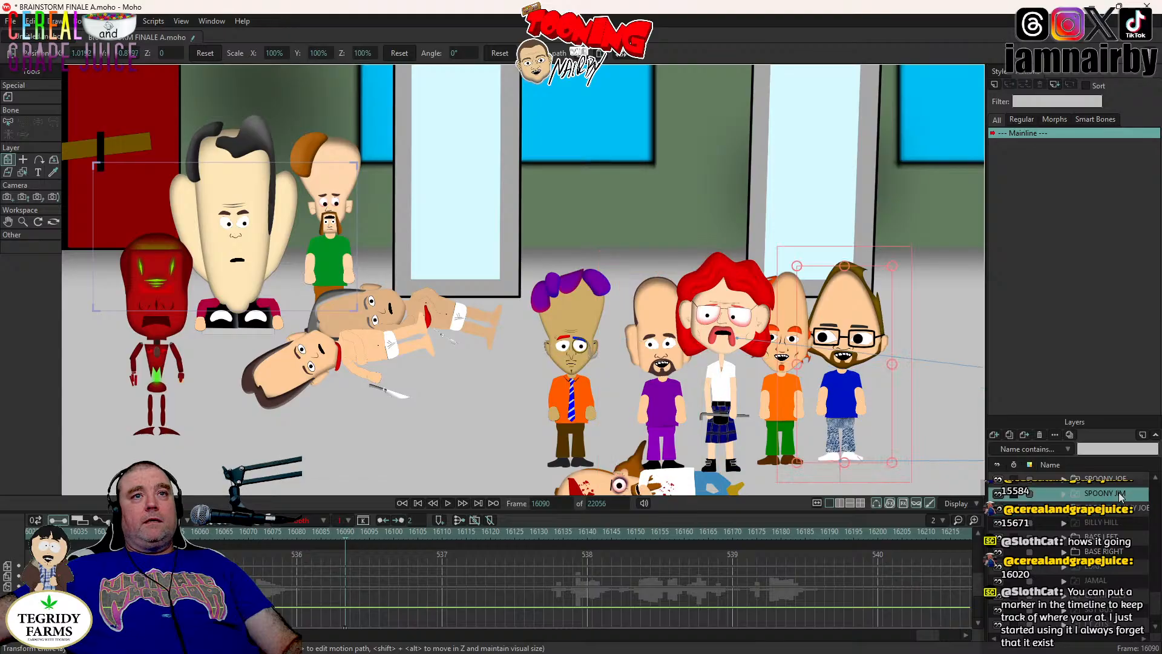
click(850, 410)
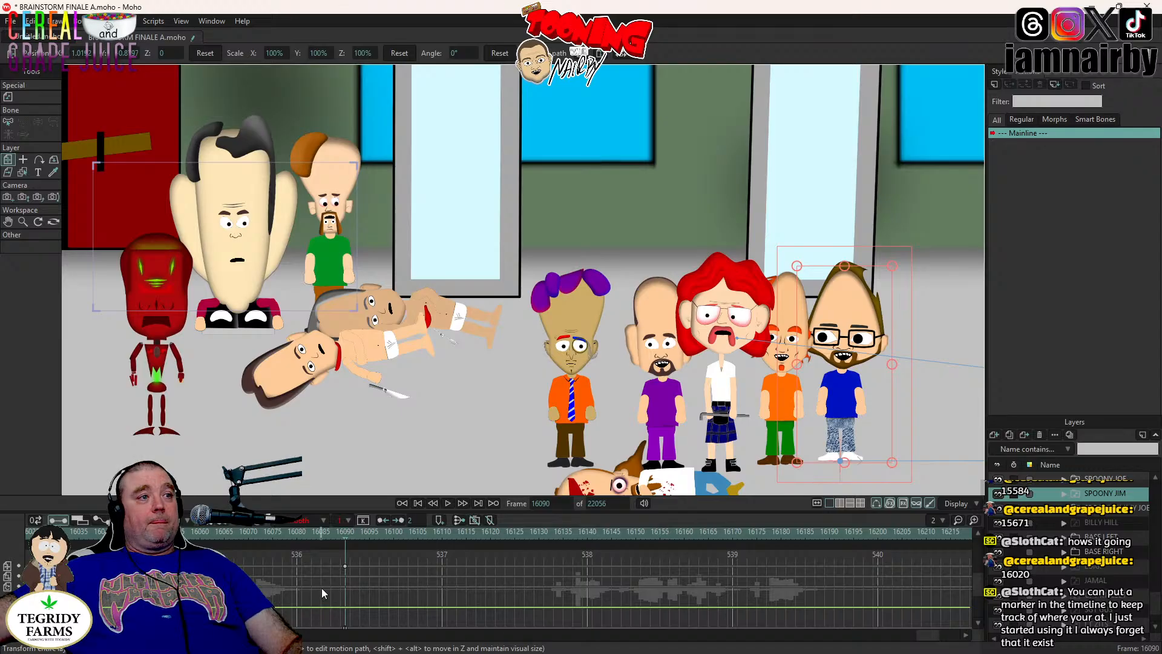
drag(344, 568, 340, 567)
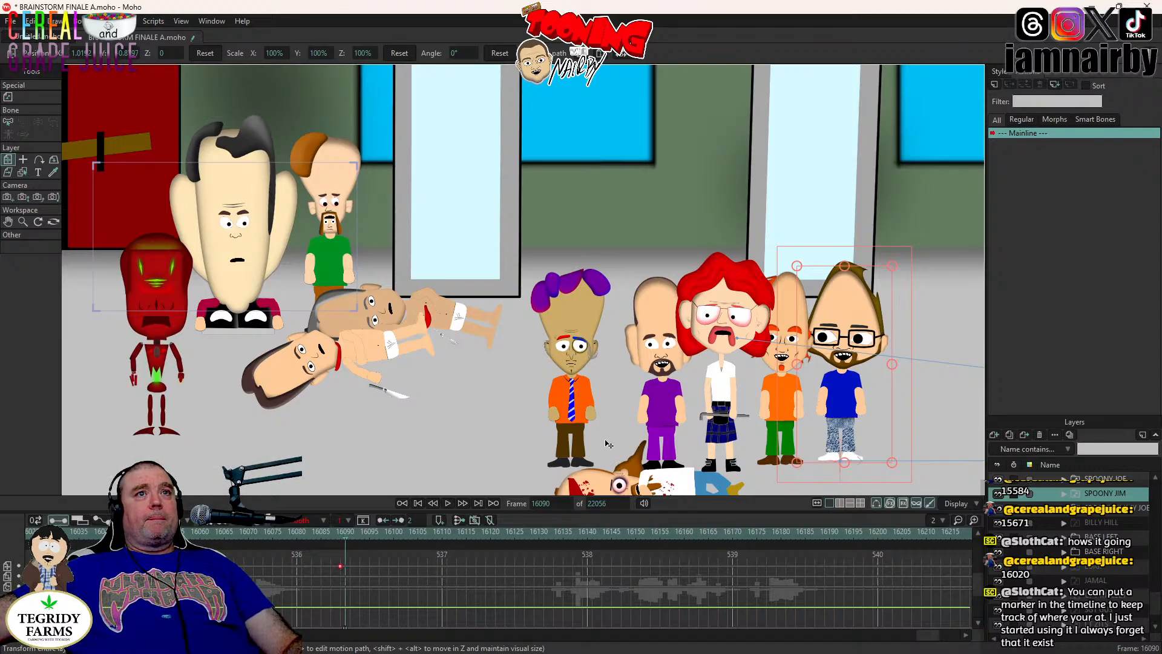
drag(608, 443, 627, 446)
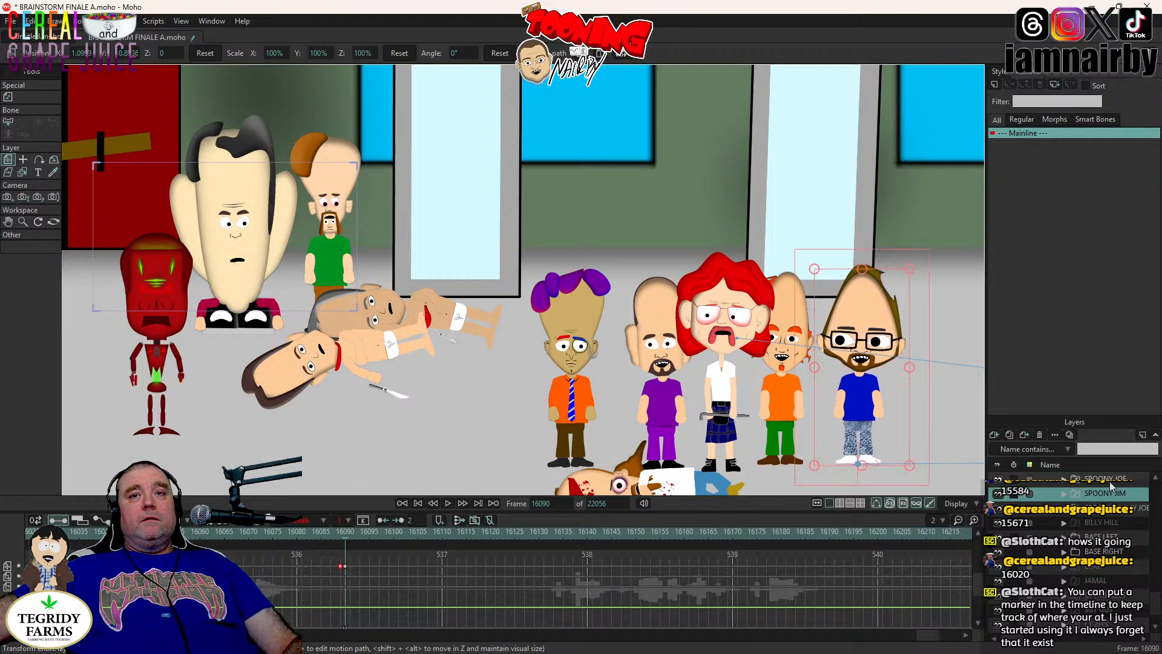
- Keyframe SPOONY JOE at frame 16089 and shift him slightly toward SPOONY JIM at frame 16090
click(1110, 482)
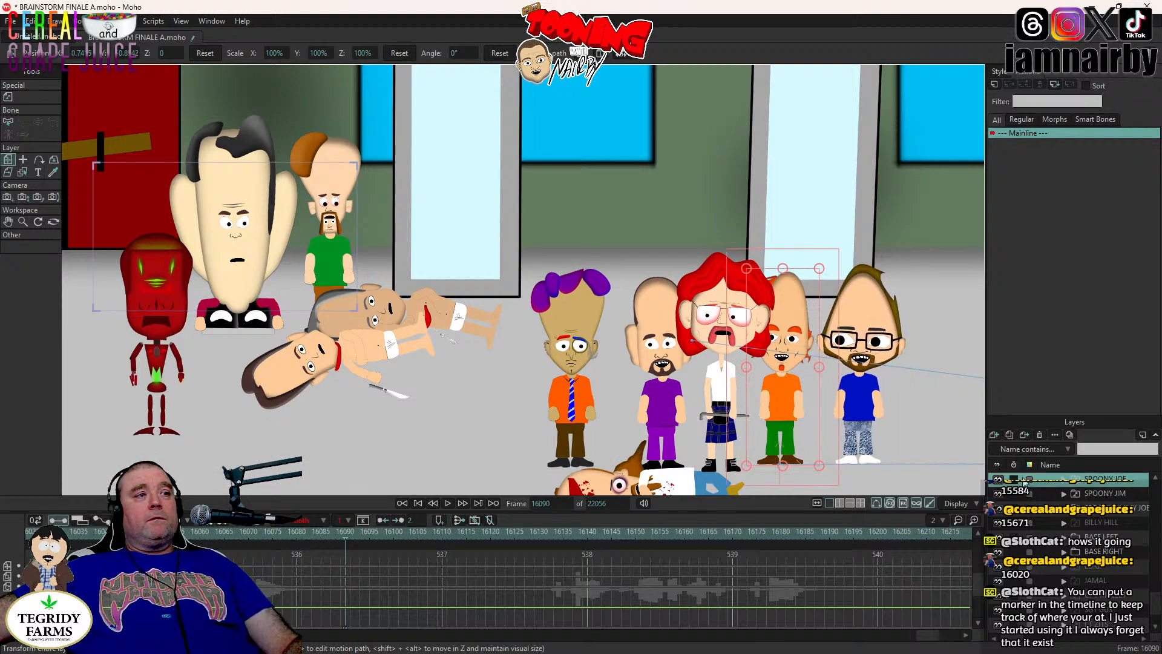
click(808, 382)
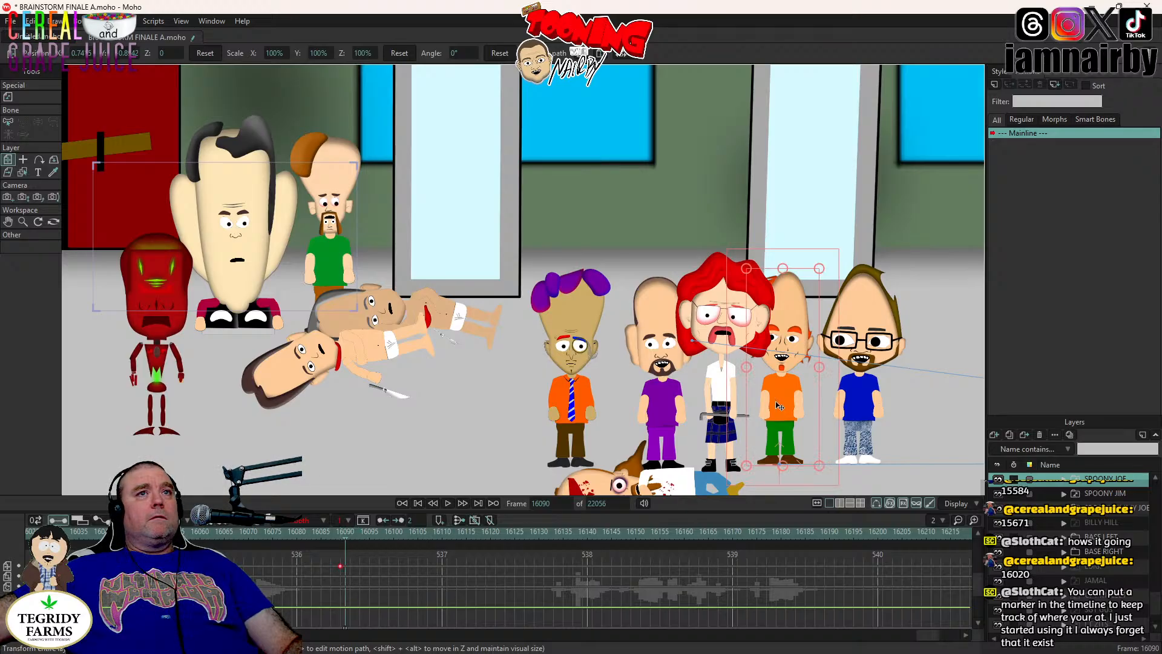
drag(778, 408, 789, 406)
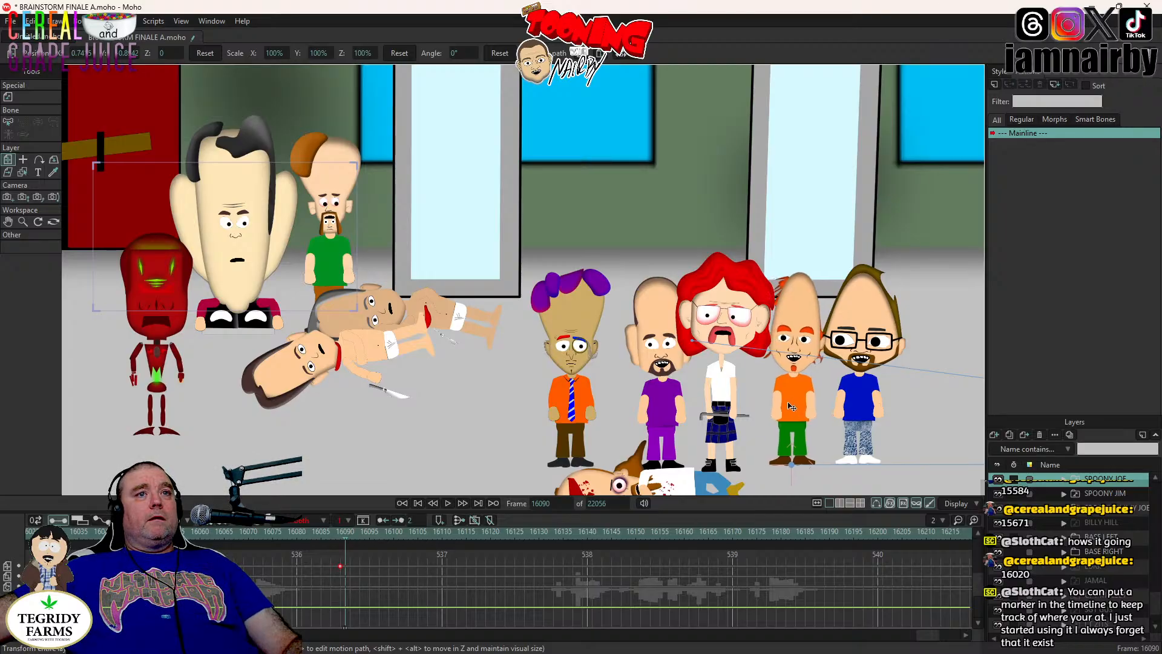
- Save the project with the repositioned characters
drag(695, 426, 695, 406)
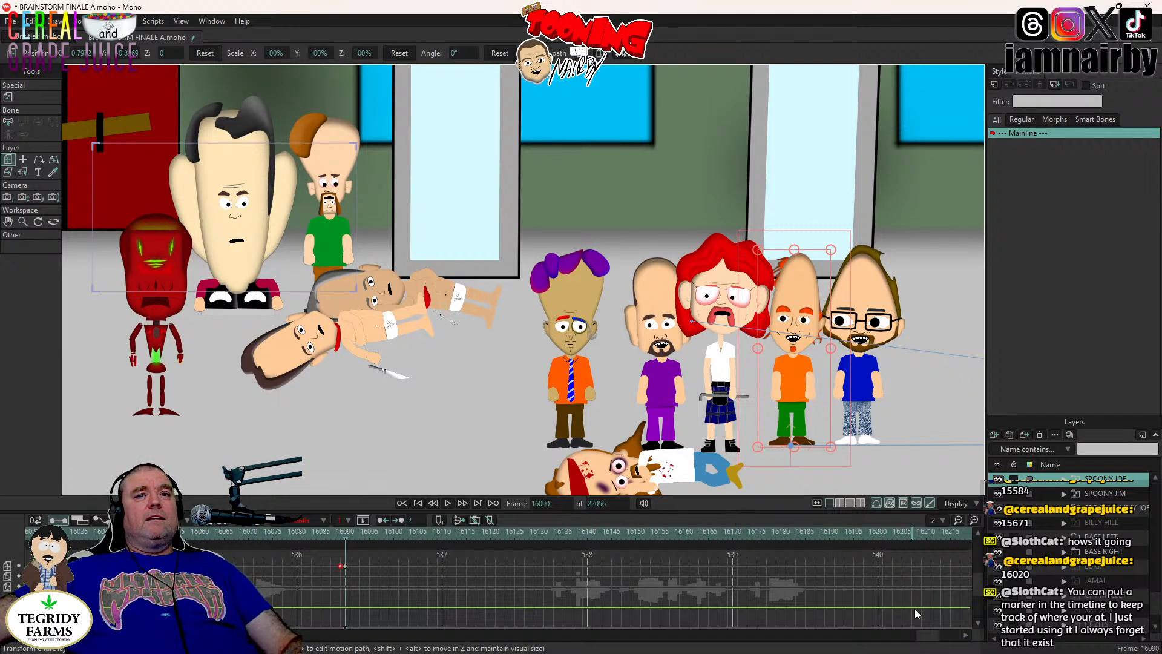
scroll(924, 640, left, 3)
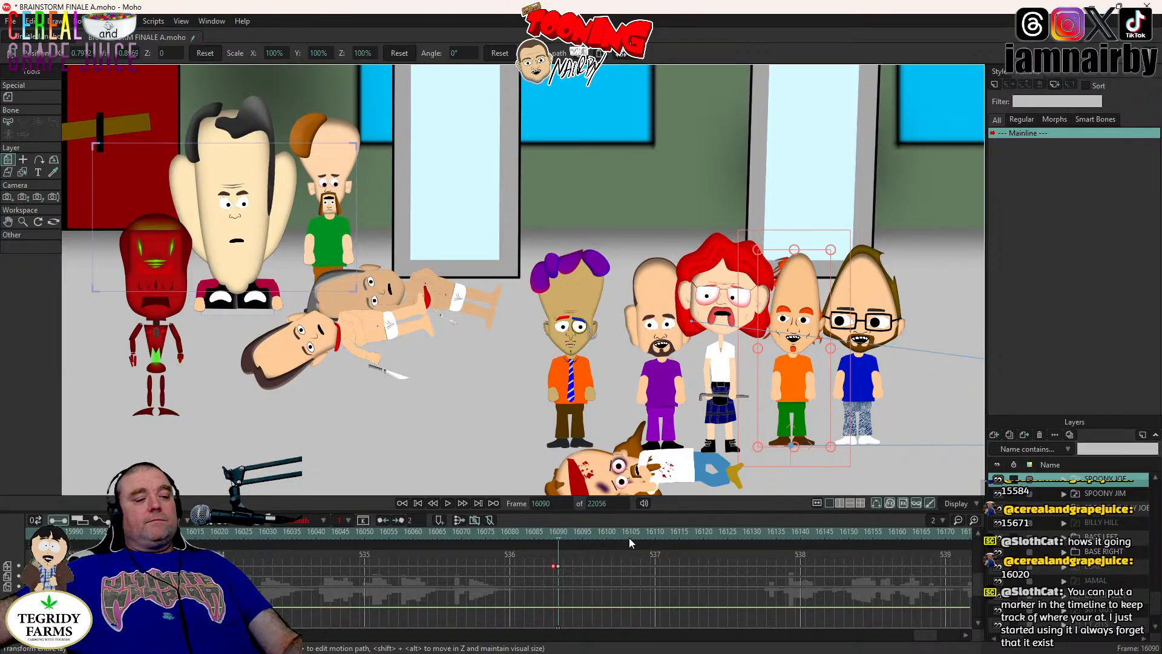
key(ctrl+s)
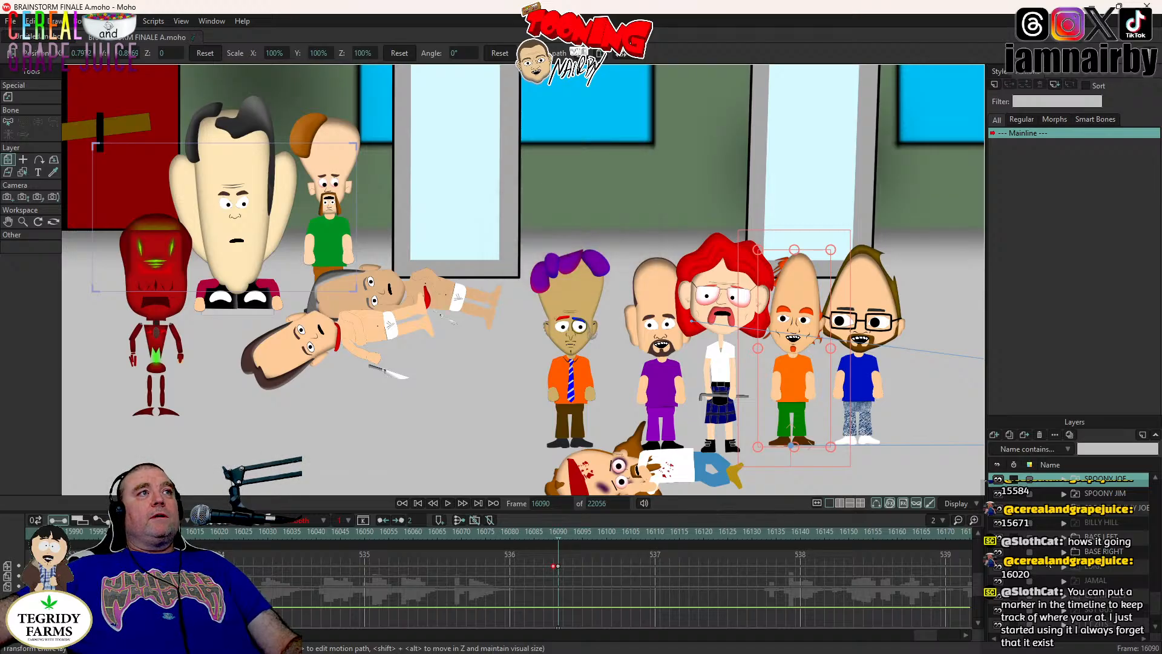
scroll(1071, 545, up, 3)
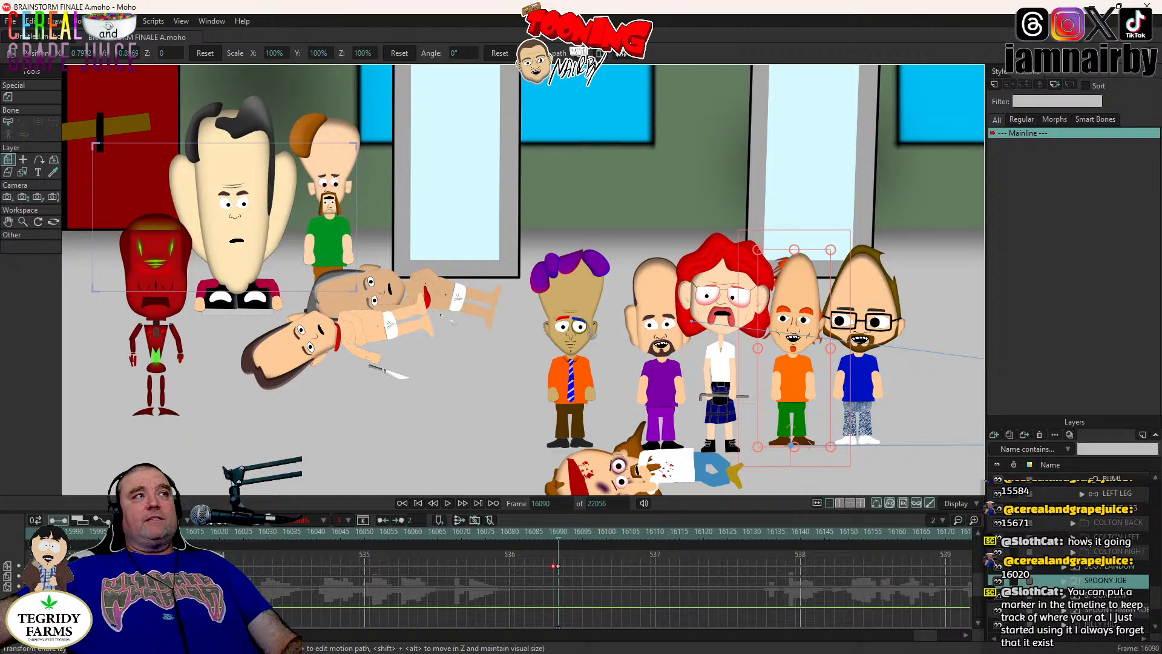
scroll(1084, 531, up, 5)
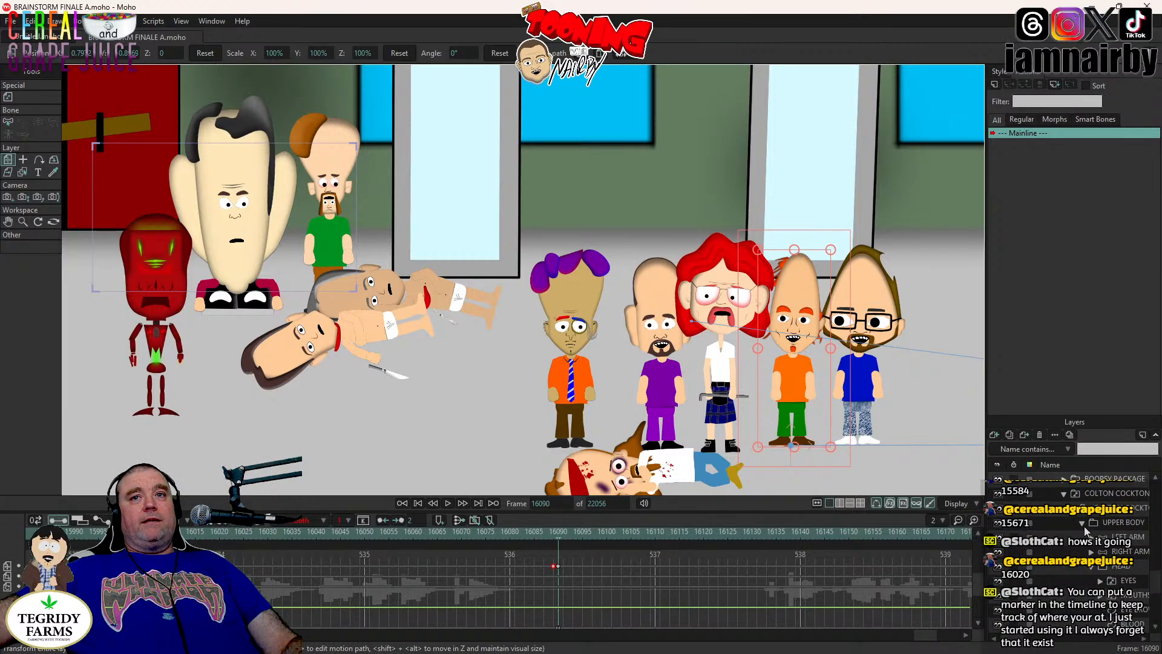
scroll(1084, 530, down, 2)
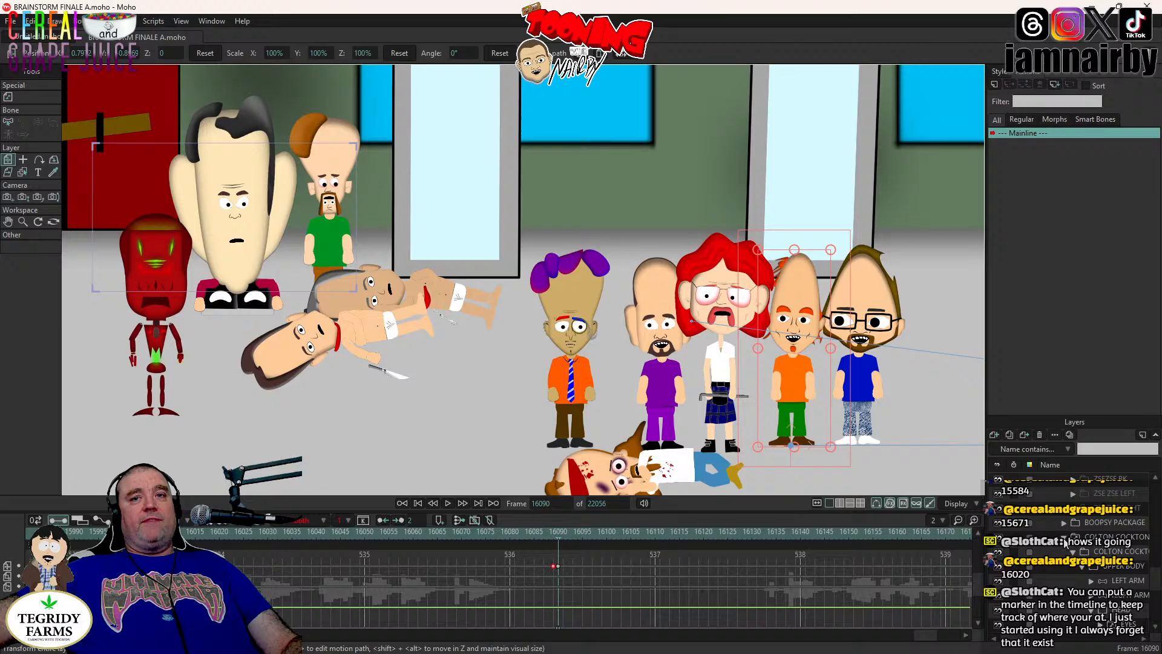
click(1065, 540)
scroll(1066, 538, up, 3)
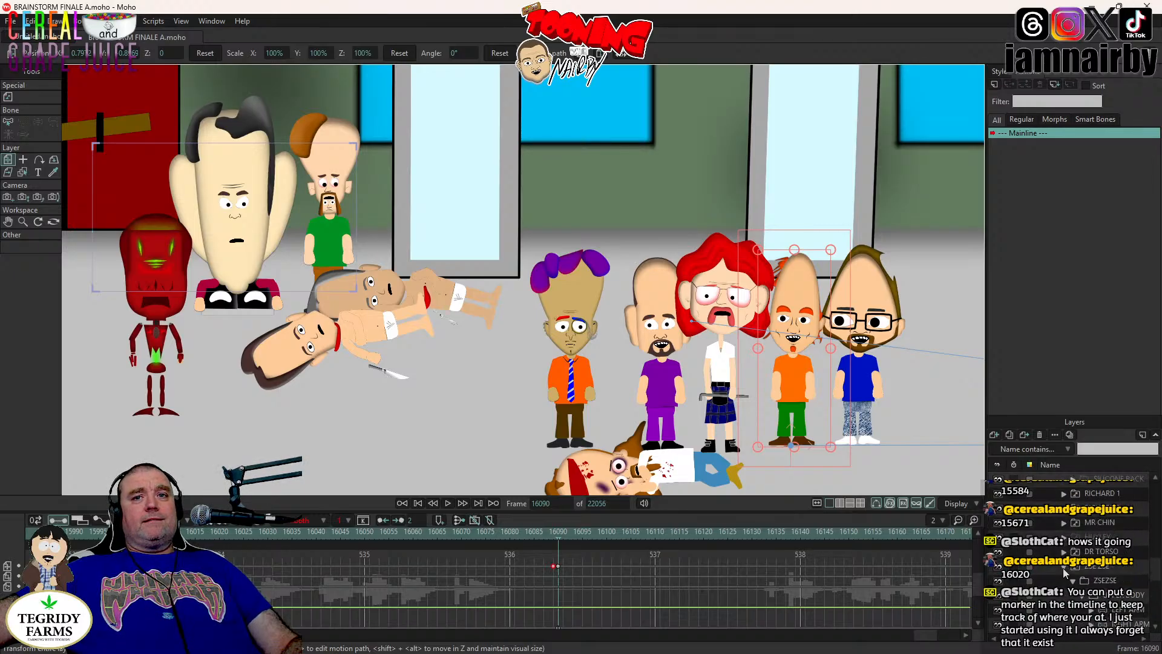
click(1069, 577)
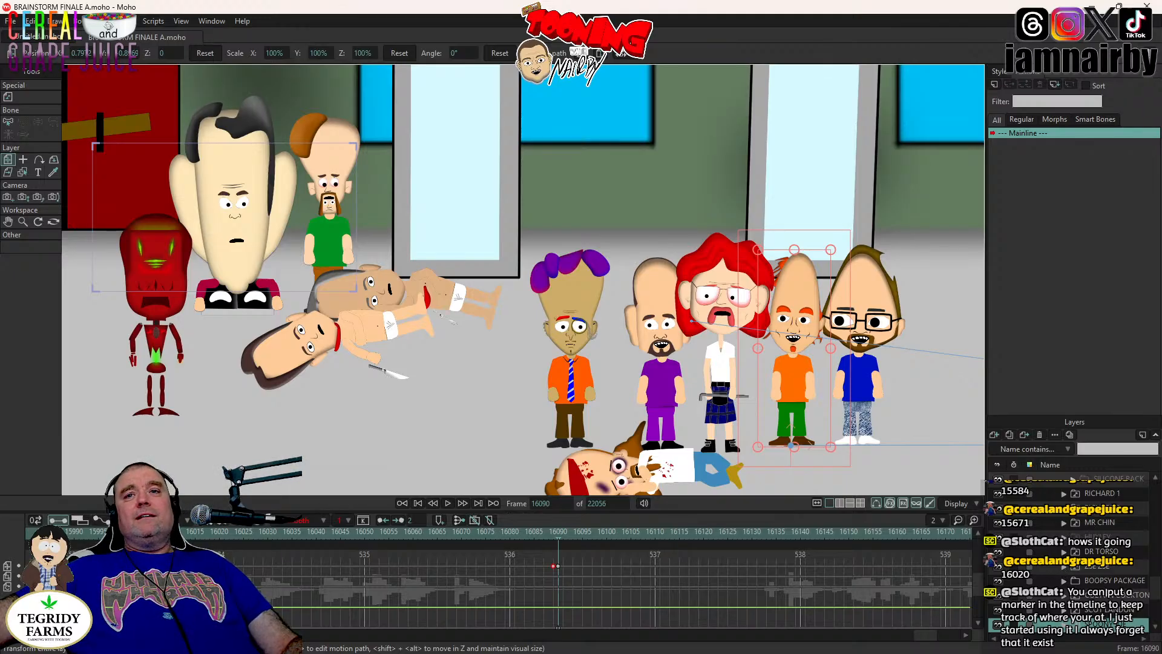
- Compare the shots at frames 16089 and 16090 and look over the characters' positions across the scene
key(ctrl+Left)
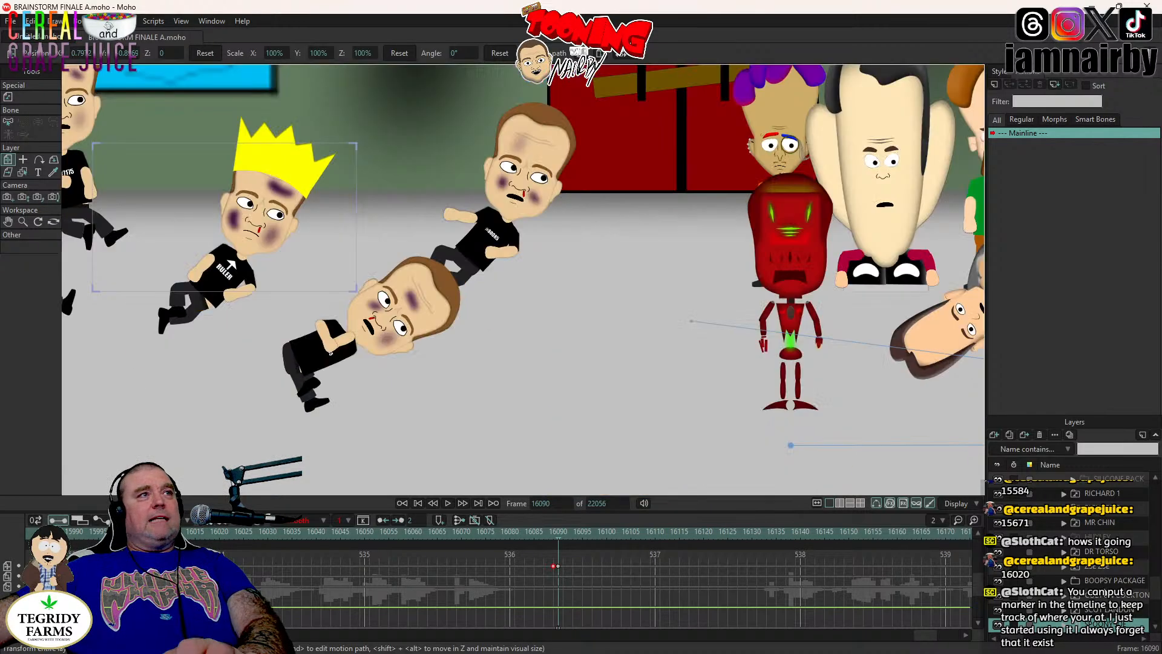
scroll(1105, 595, down, 5)
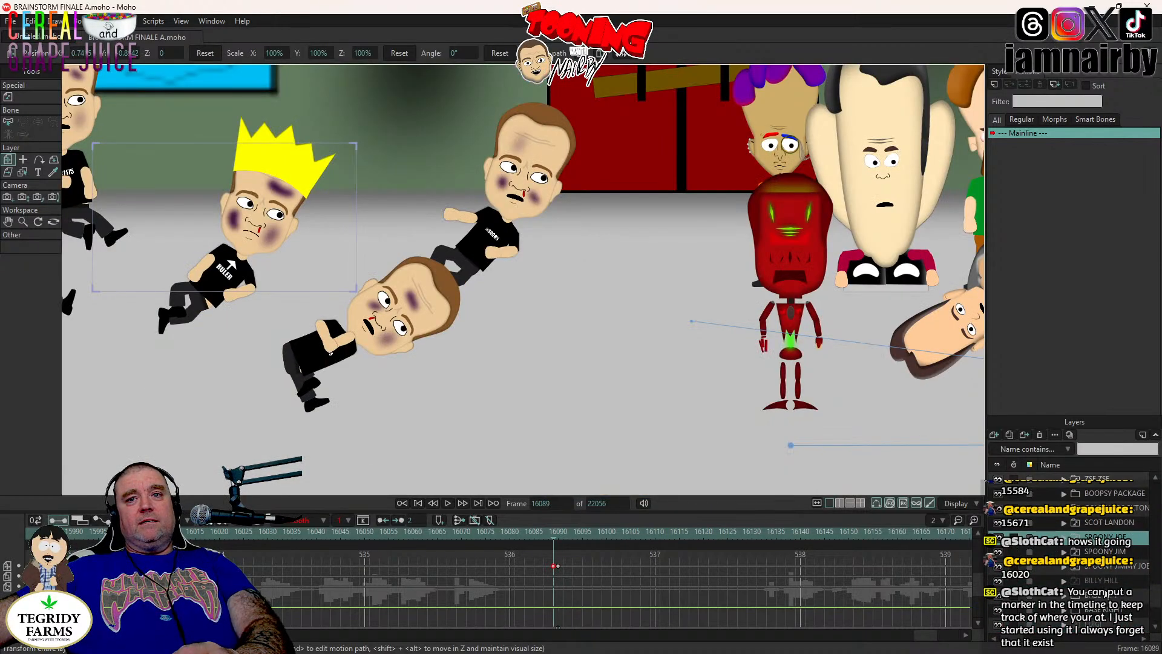
scroll(1105, 595, down, 2)
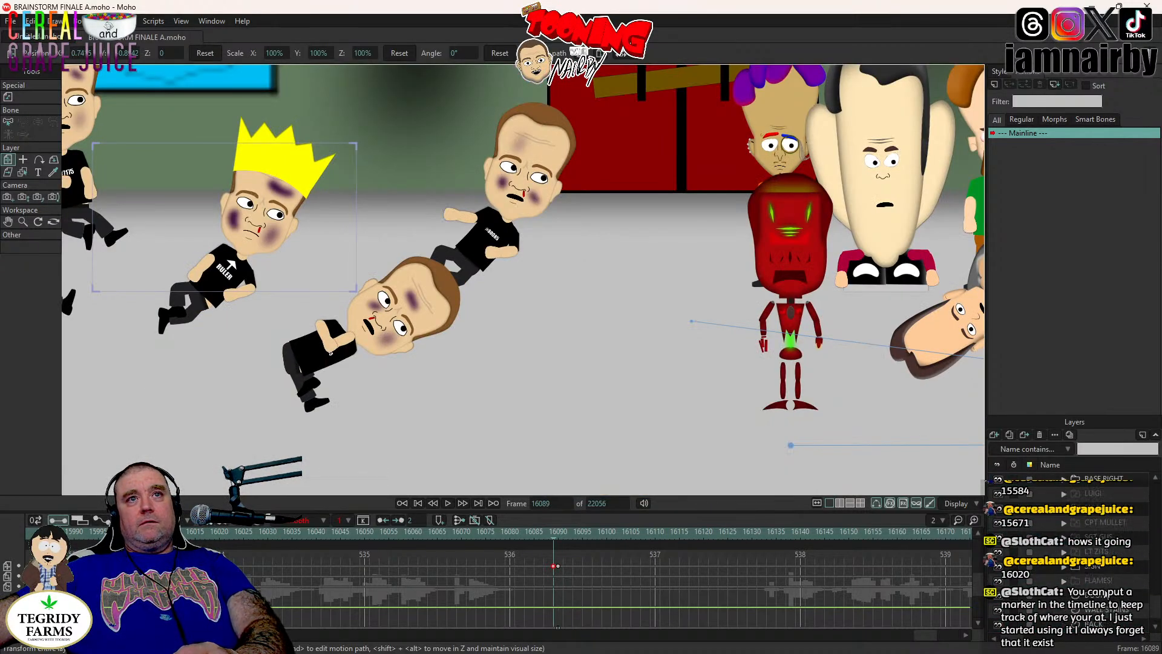
scroll(1105, 596, up, 2)
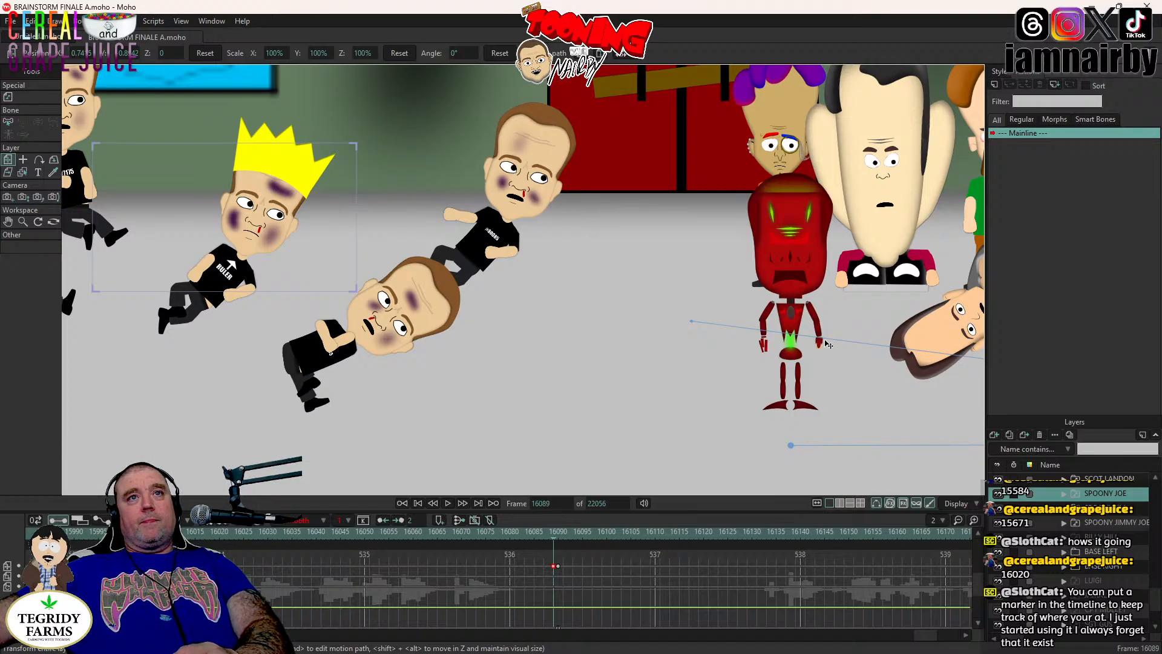
drag(826, 345, 783, 344)
key(Right)
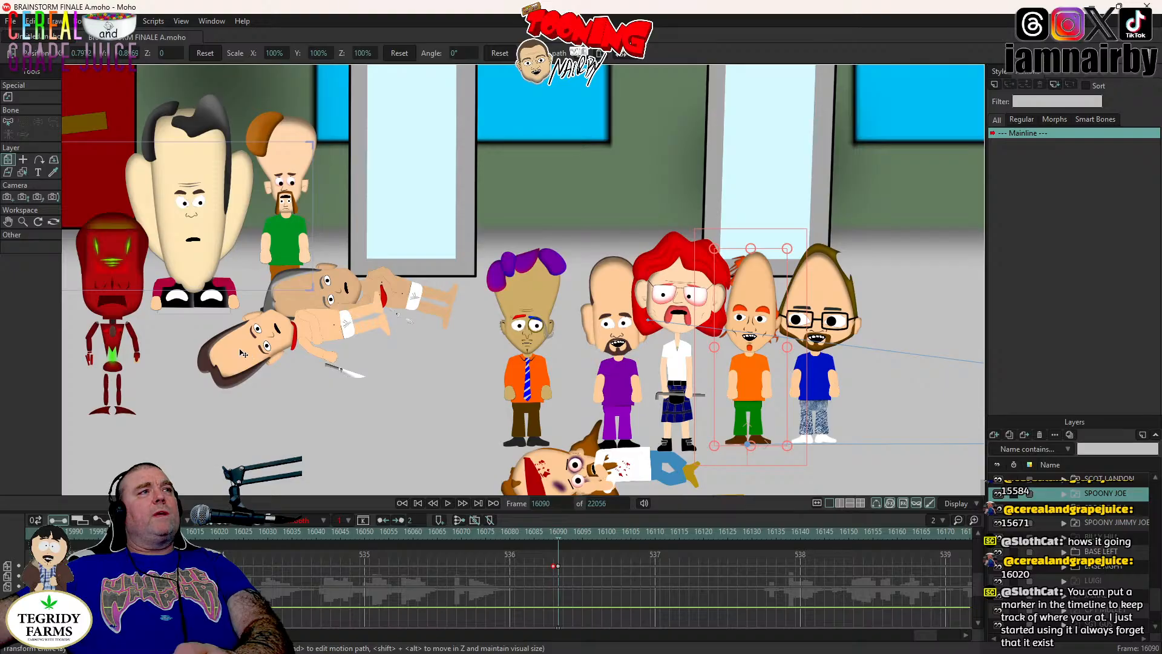
drag(241, 352, 510, 347)
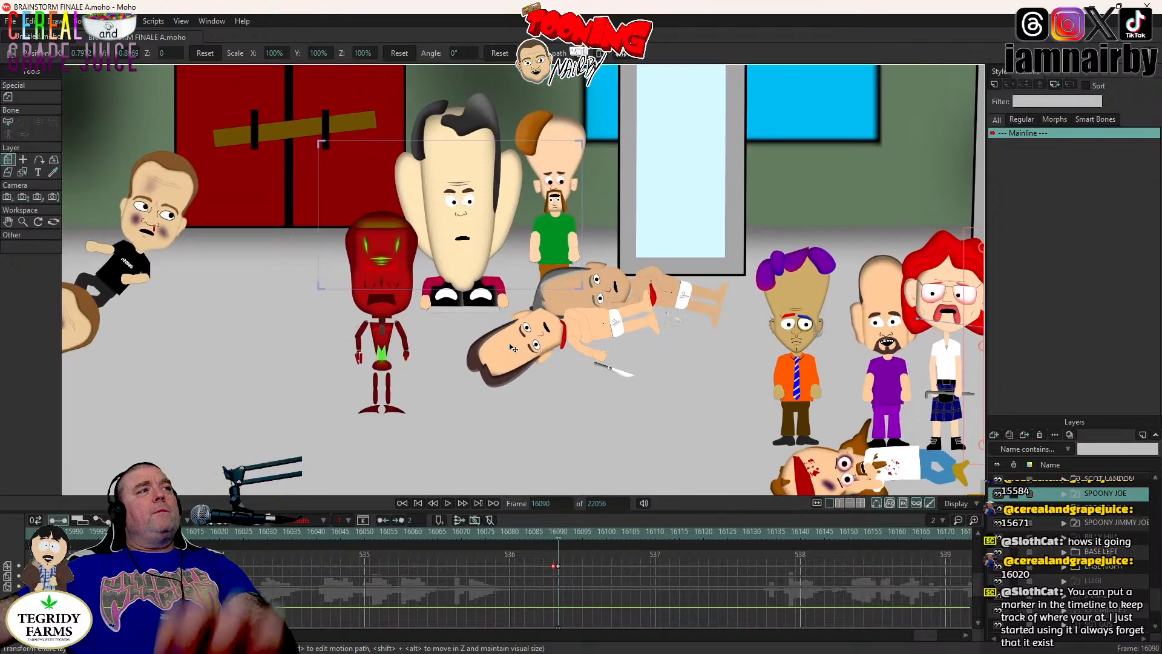
drag(319, 330, 415, 334)
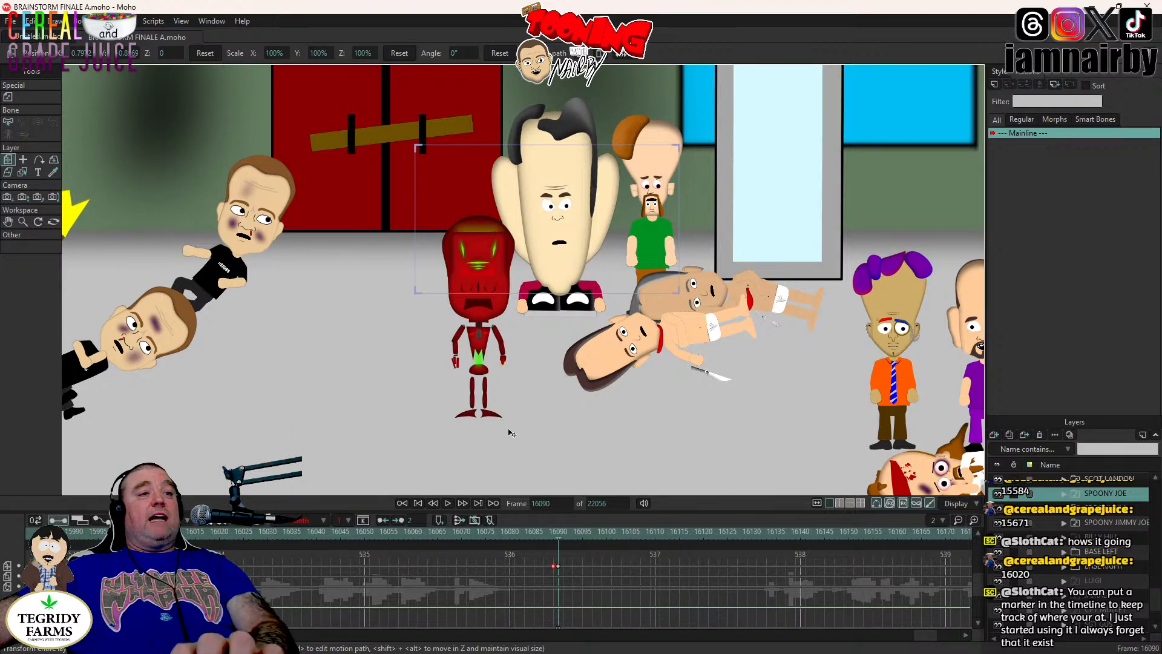
drag(525, 349, 613, 375)
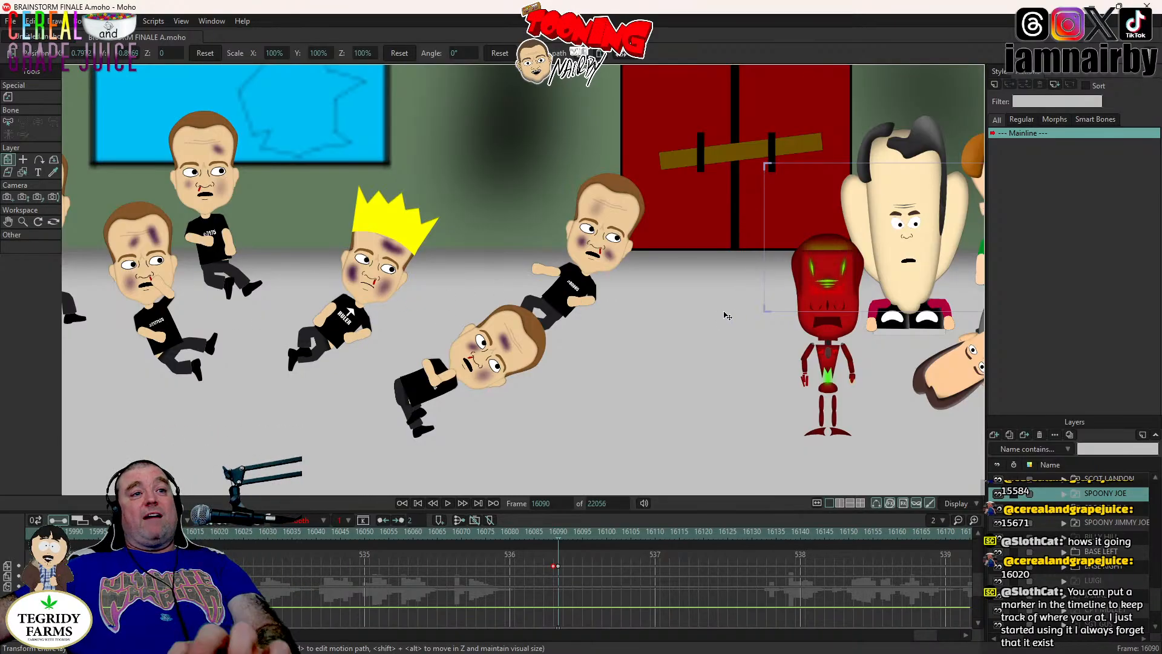
drag(745, 313, 669, 287)
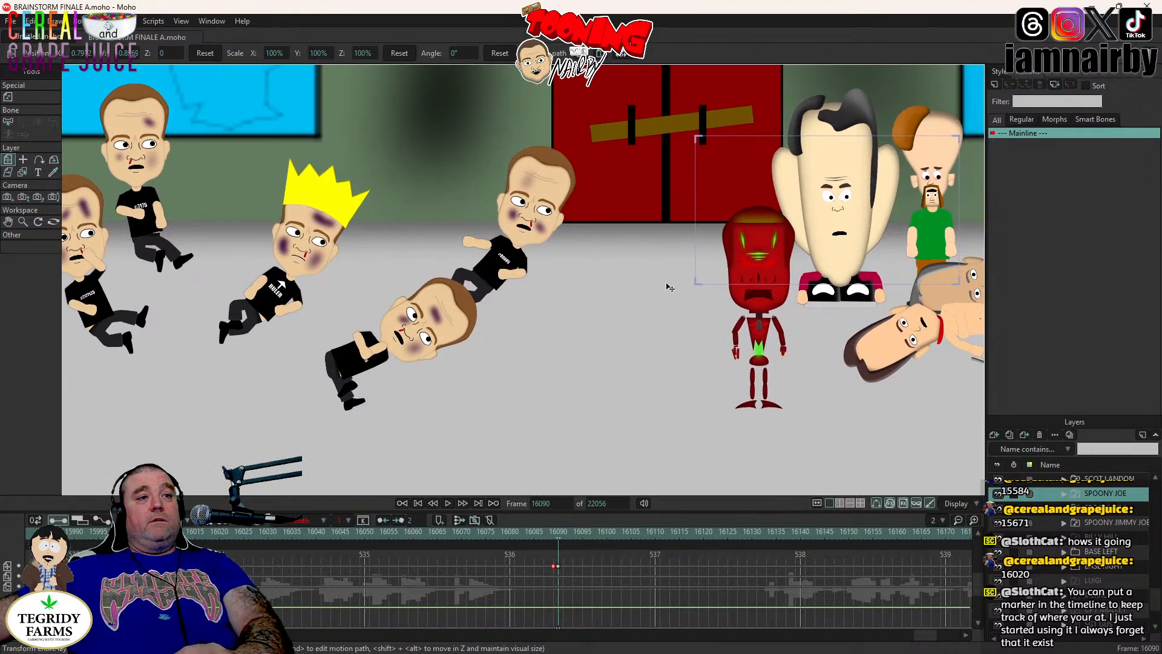
- Find the SILICONE layer group in the layer list, collapse it and select it
scroll(1082, 534, up, 2)
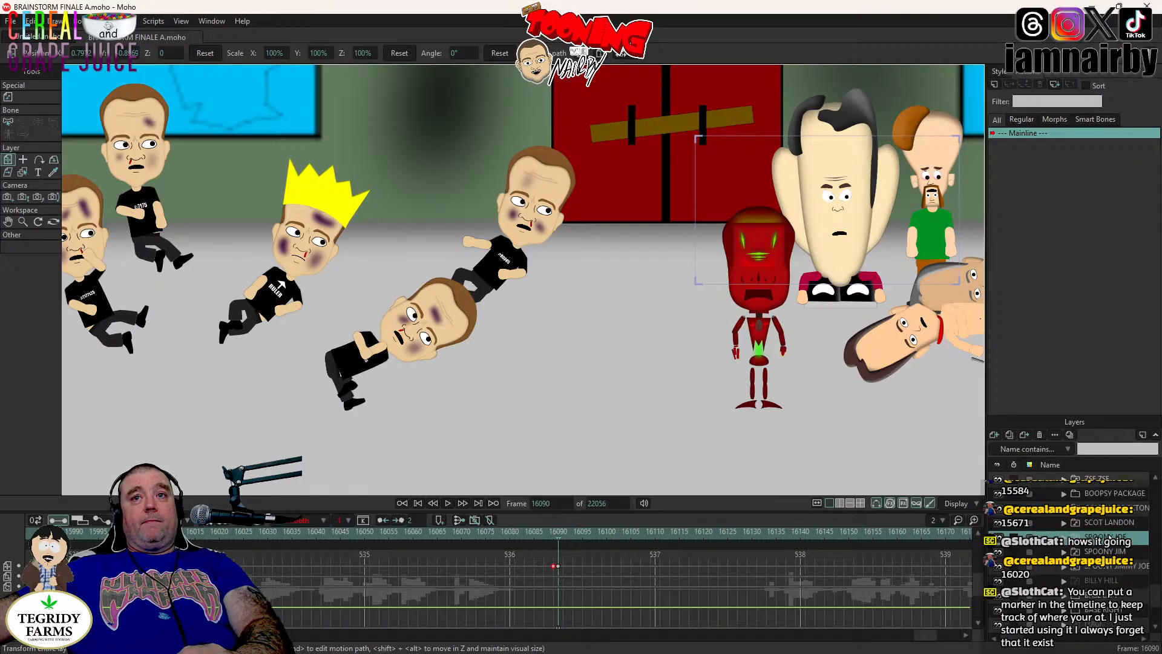
scroll(1082, 534, down, 2)
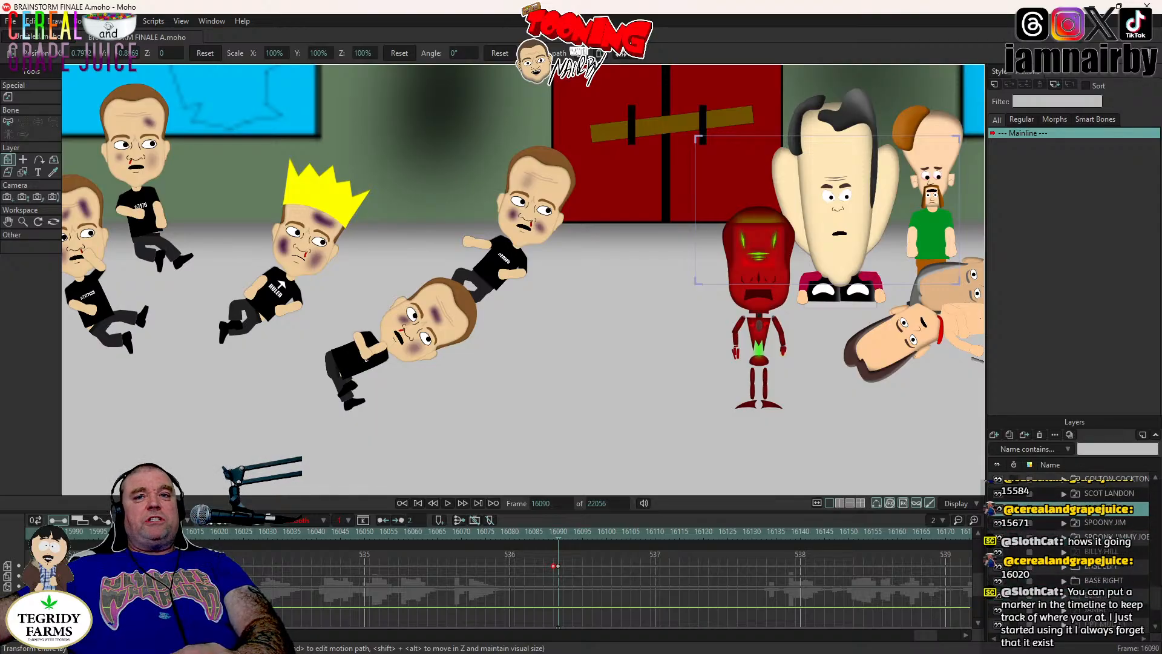
scroll(1082, 533, down, 3)
scroll(1082, 534, down, 3)
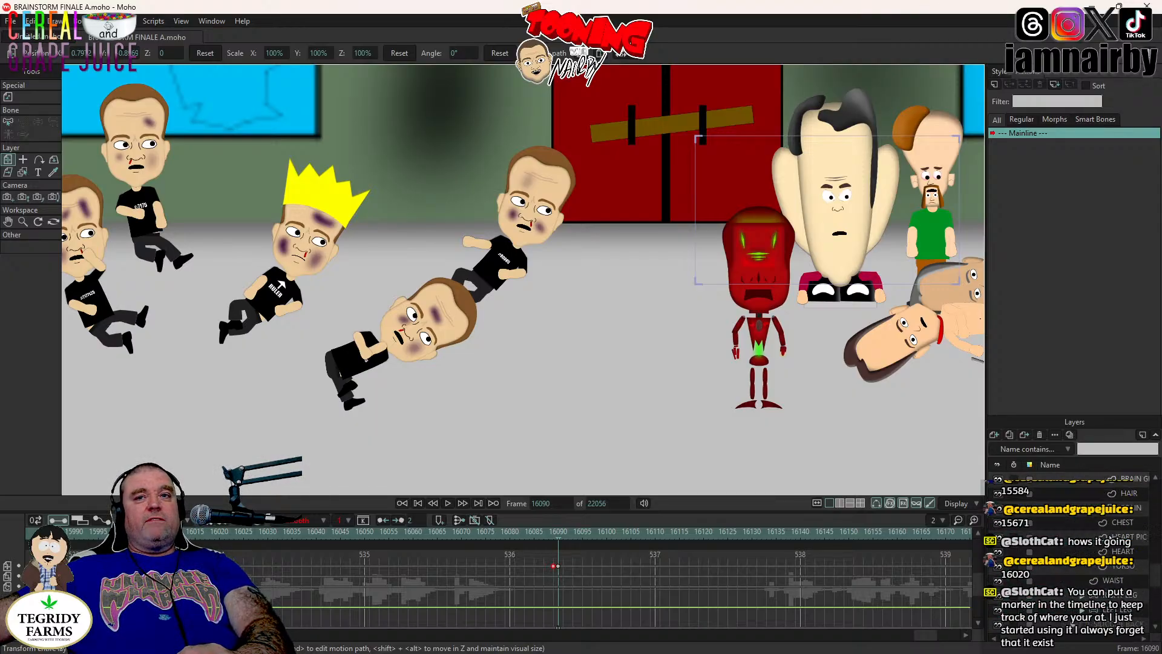
scroll(1074, 551, down, 5)
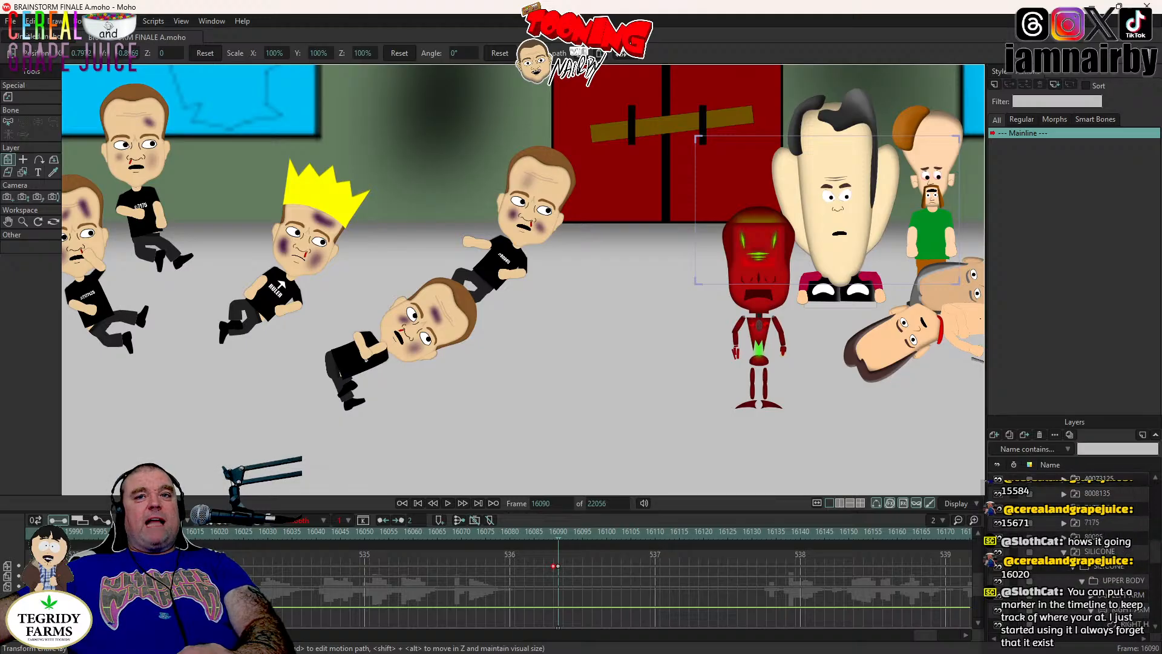
click(1064, 551)
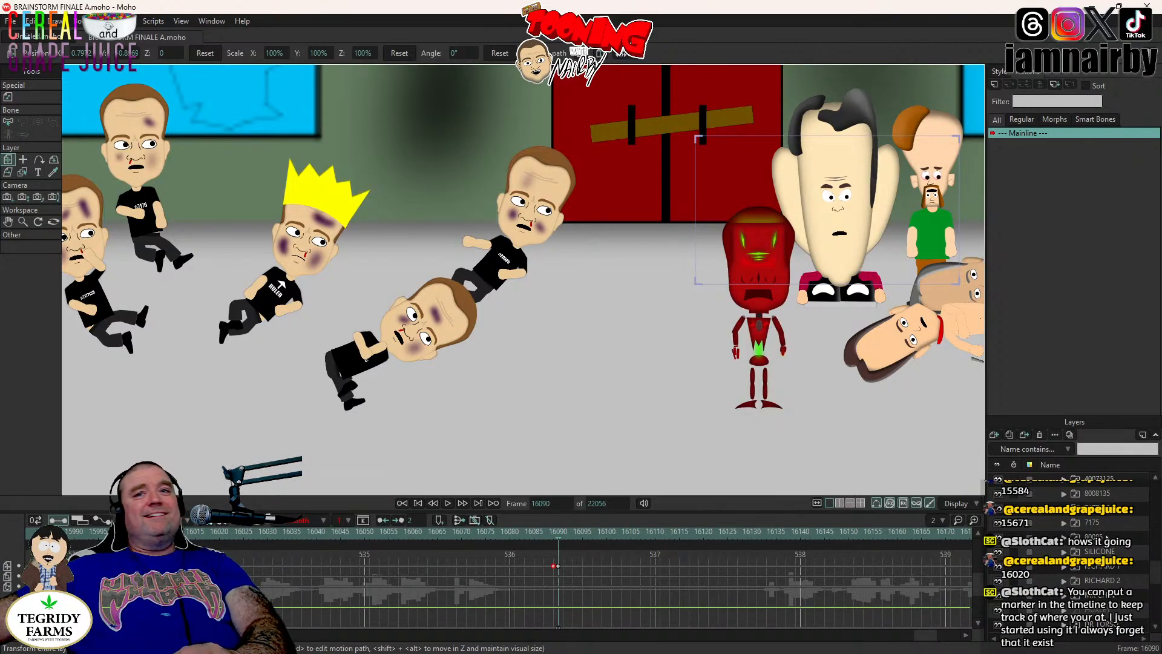
click(1109, 552)
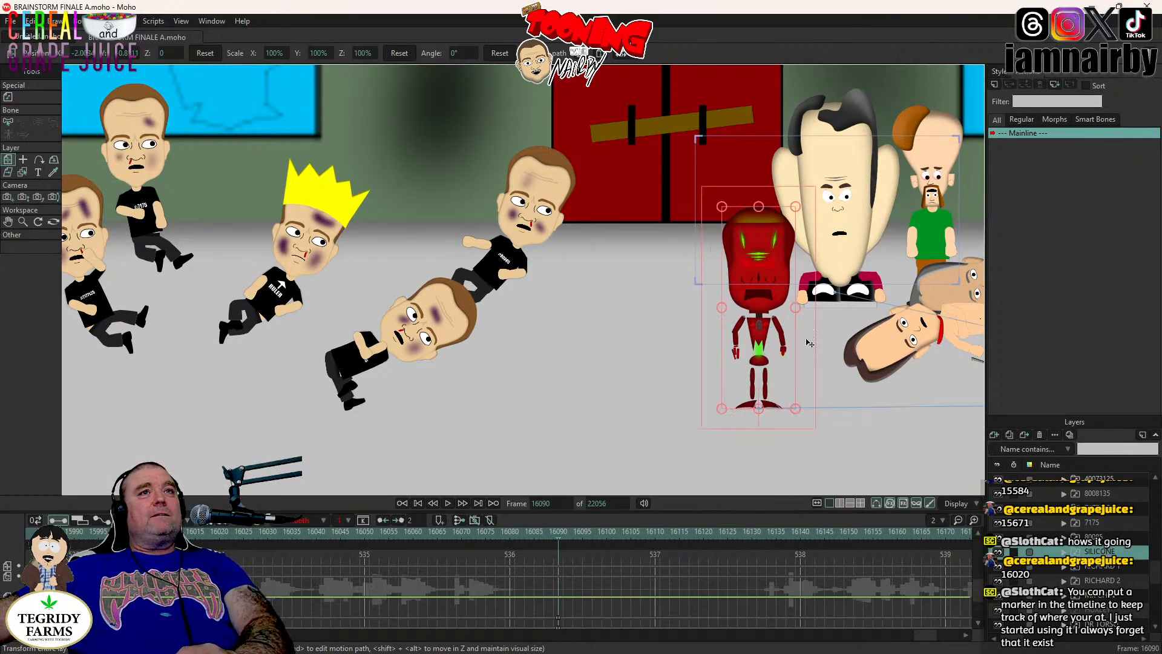
- Keyframe SILICONE at frame 16089 and move the red robot forward, clear of the tall-headed character, at frame 16090
click(776, 334)
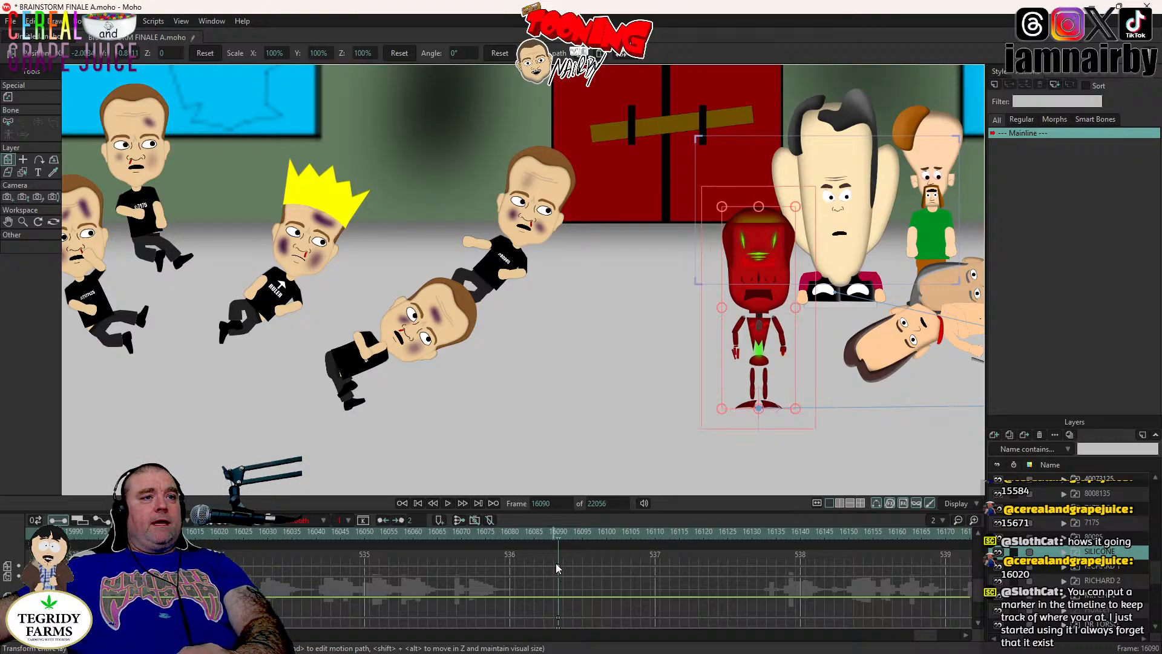
drag(558, 565, 553, 565)
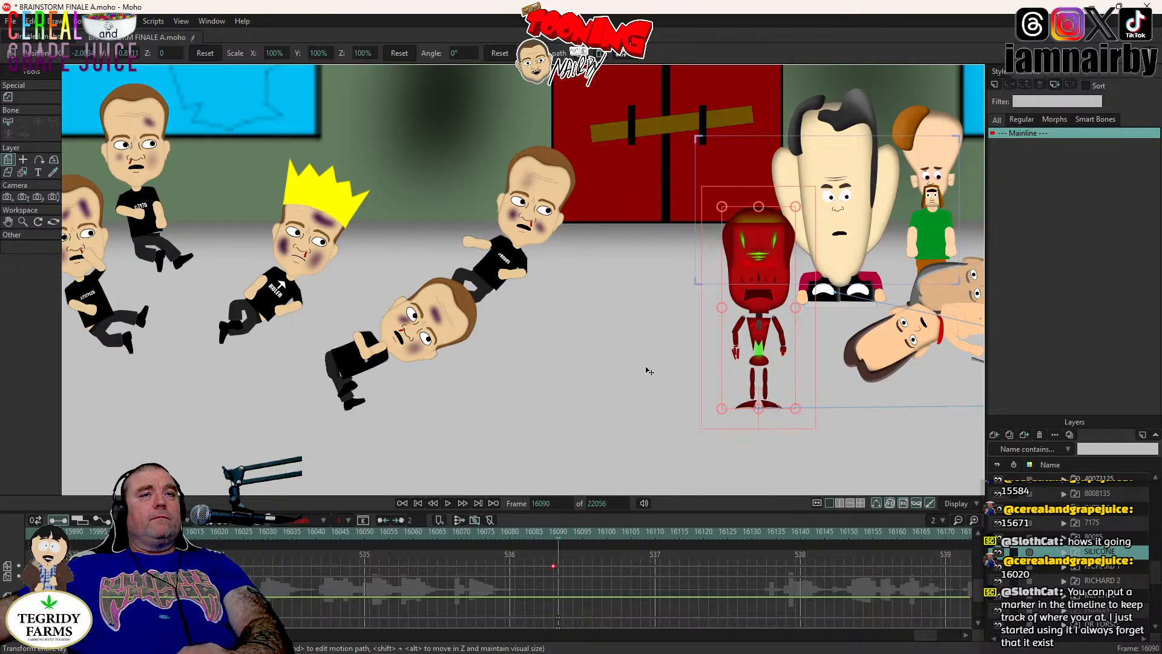
drag(645, 360, 650, 415)
drag(674, 347, 606, 335)
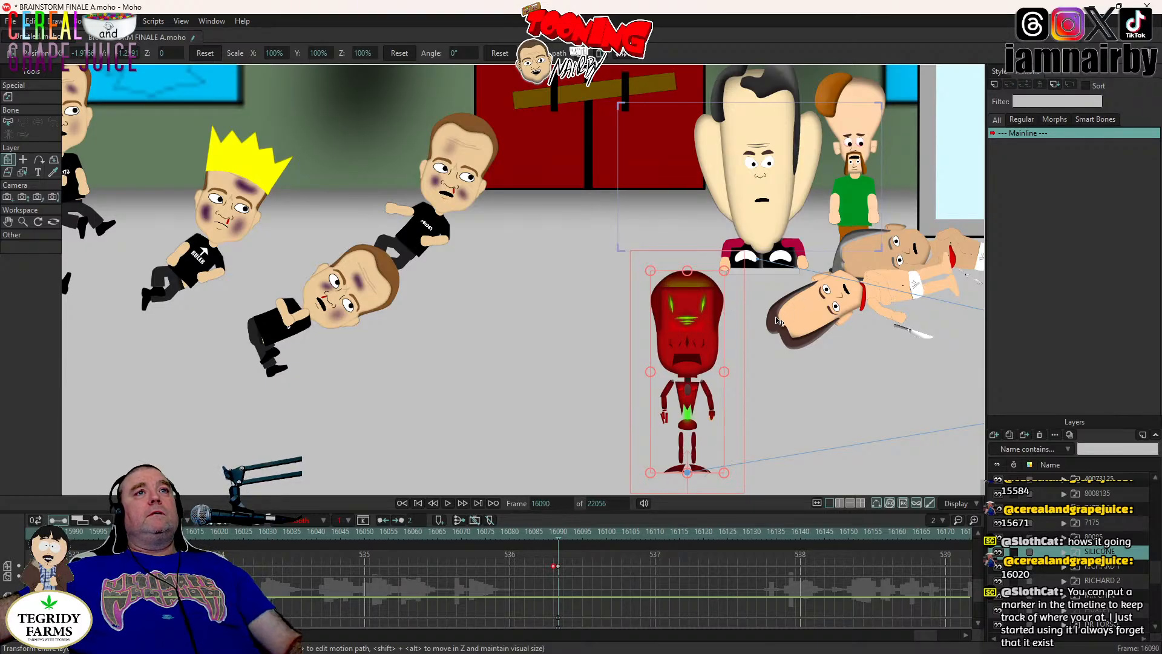
- Check the robot's new placement against the other characters and save the project
drag(755, 277, 600, 339)
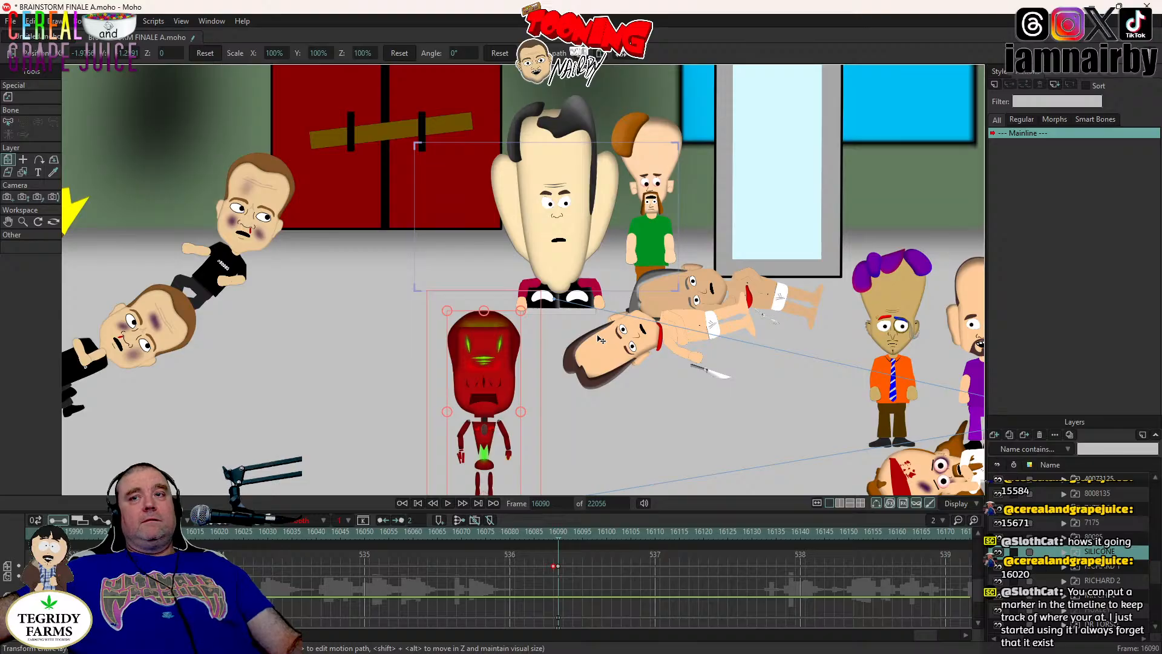
drag(757, 400, 556, 279)
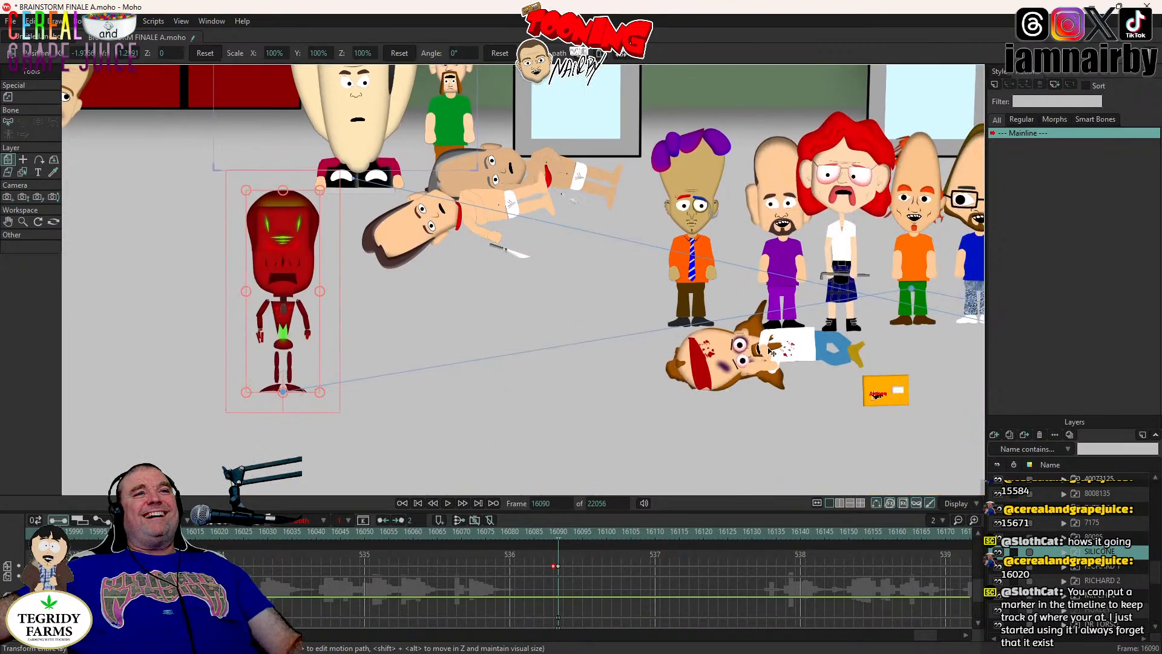
key(ctrl+s)
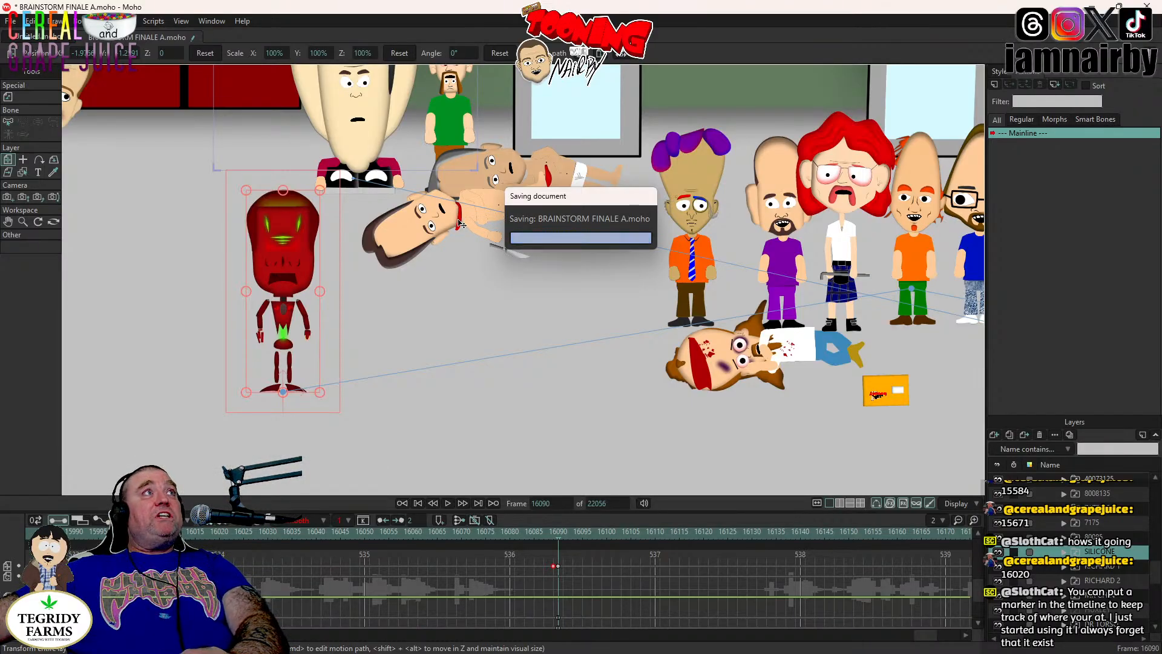
- Keyframe the tall-headed character's head at frame 16094 and rotate it to -1.9° at frame 16098
drag(487, 235, 770, 300)
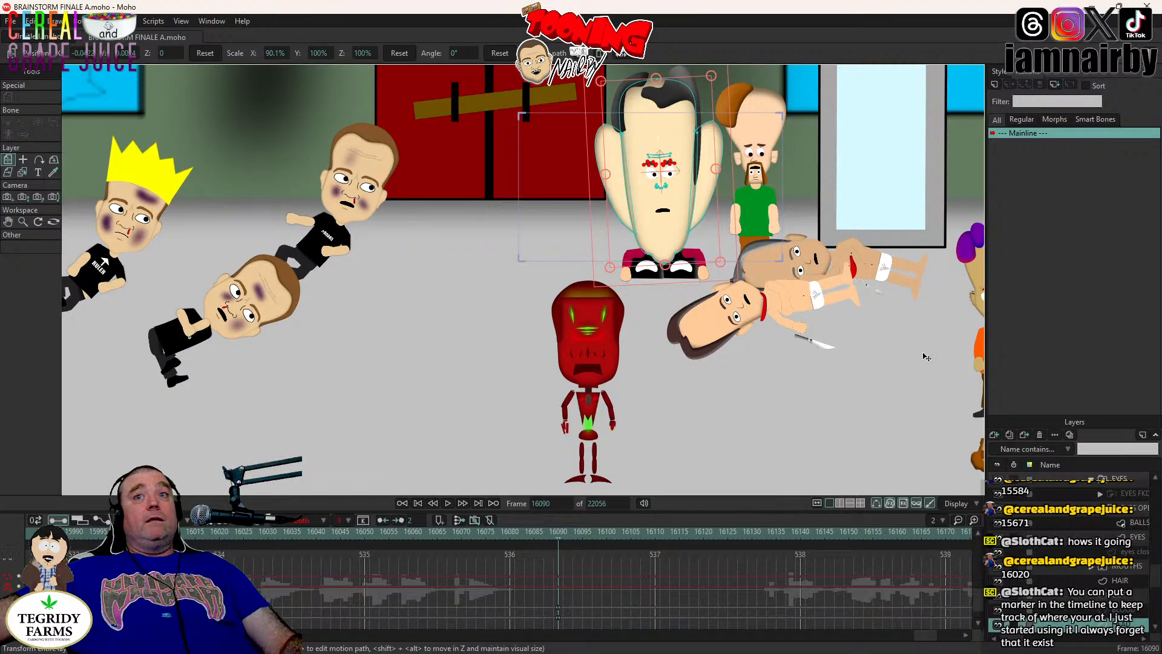
scroll(1105, 523, up, 1)
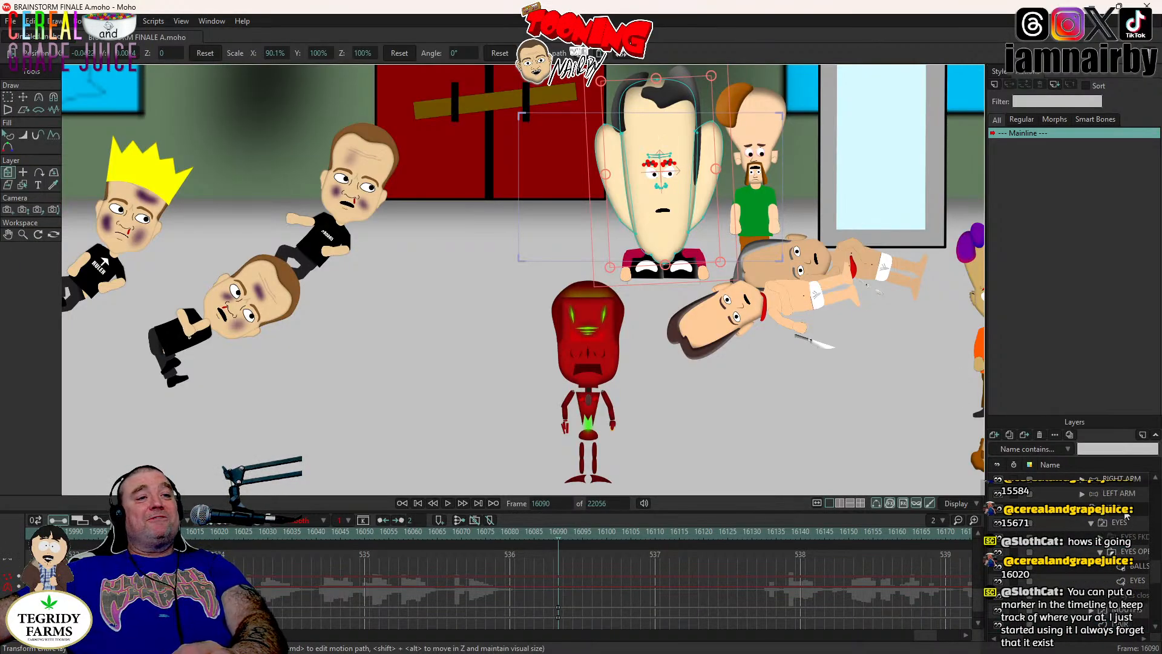
click(1126, 514)
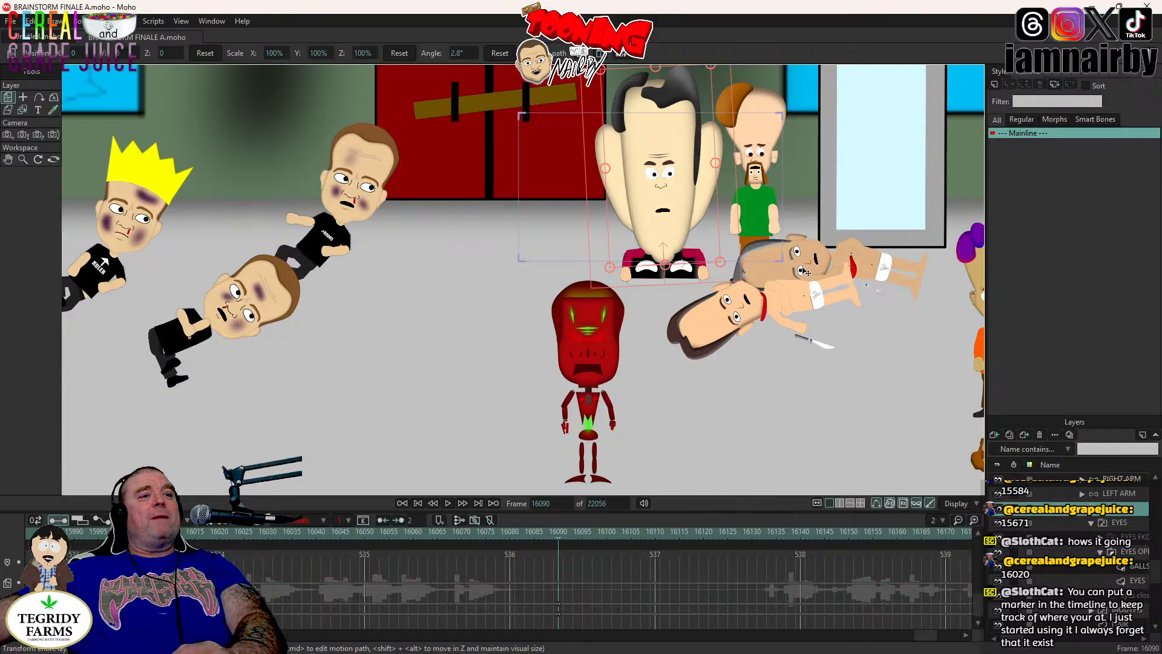
key(ctrl+Right)
key(ctrl+Right)
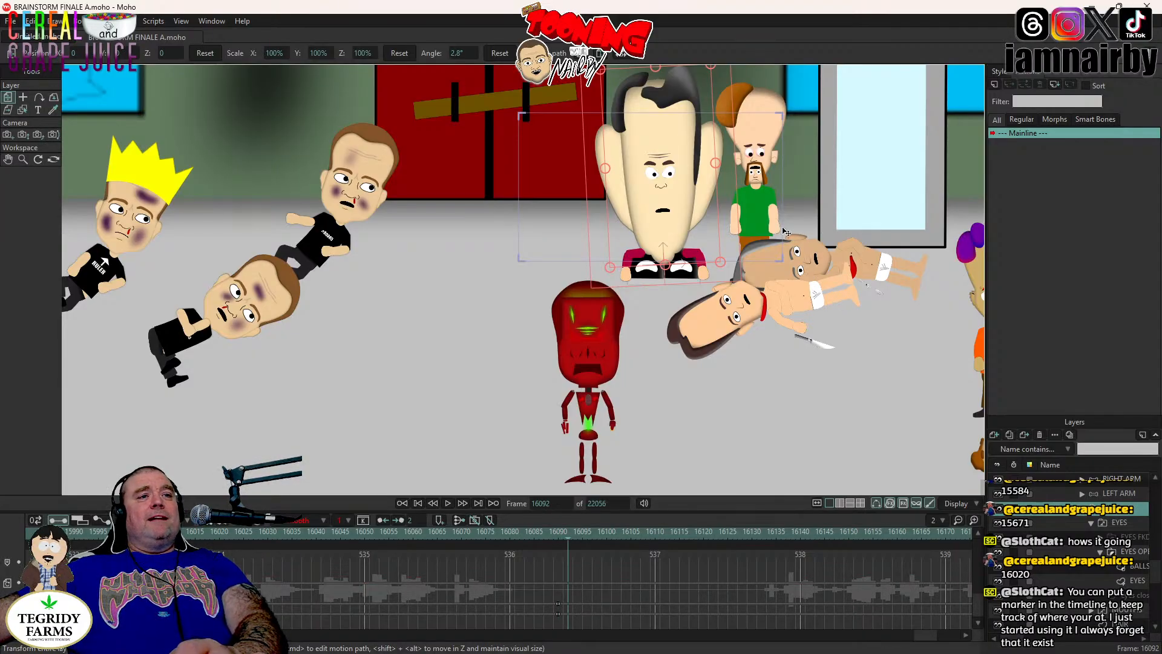
key(ctrl+Right)
key(ctrl+Right)
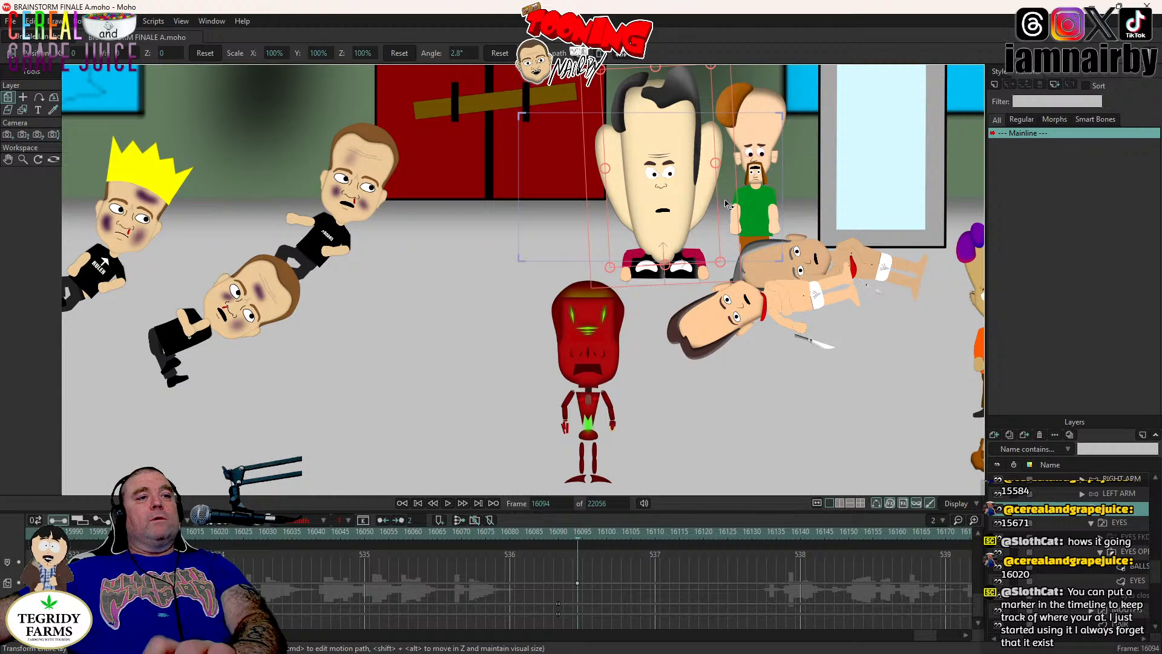
key(ctrl+Right)
key(ctrl+Right)
key(ctrl+Right)
key(ctrl+Right)
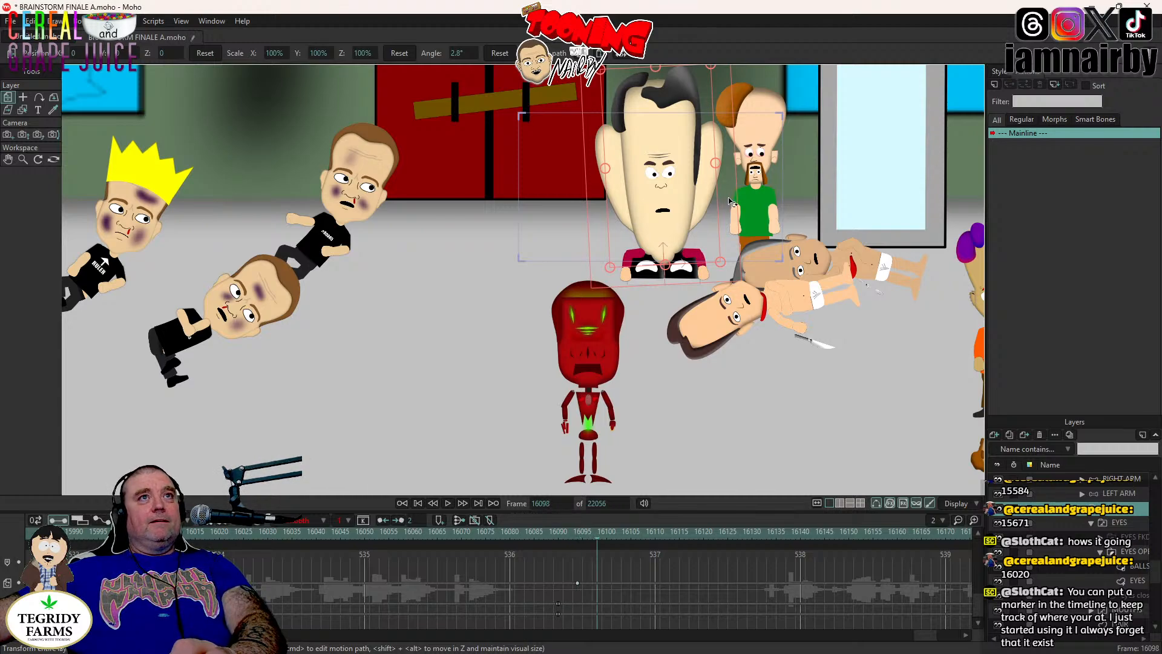
drag(729, 197, 740, 209)
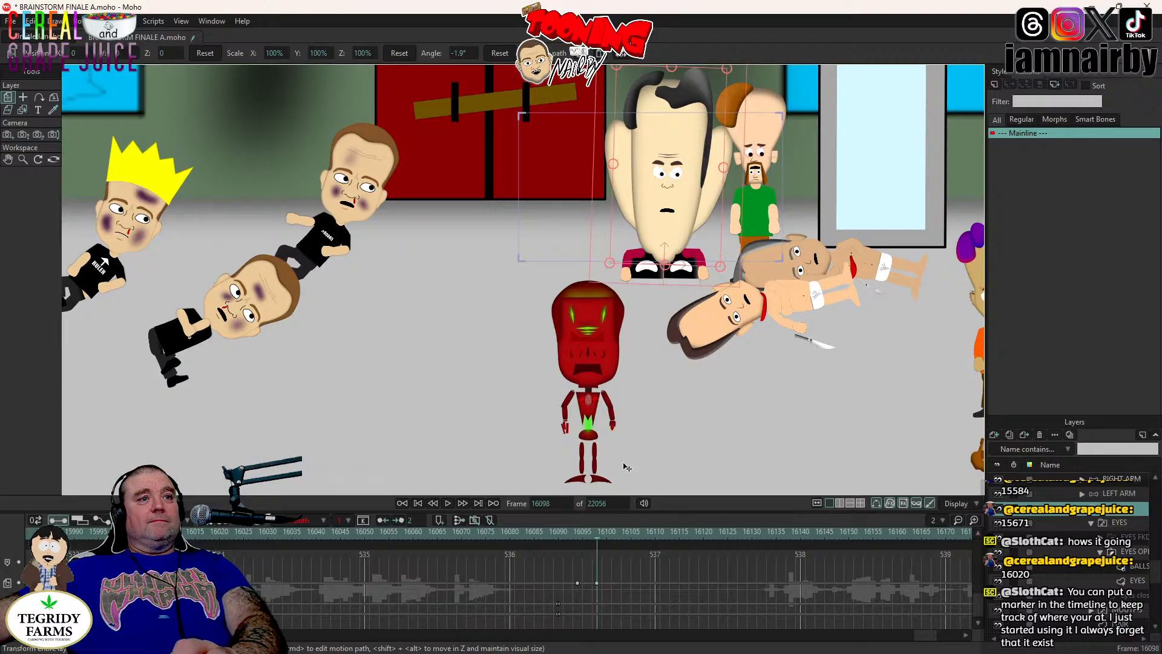
- Add a blink to the tall-headed character by switching EYES to the closed eyes at frame 16095 and back to EYES OPEN at 16098
click(576, 533)
key(Right)
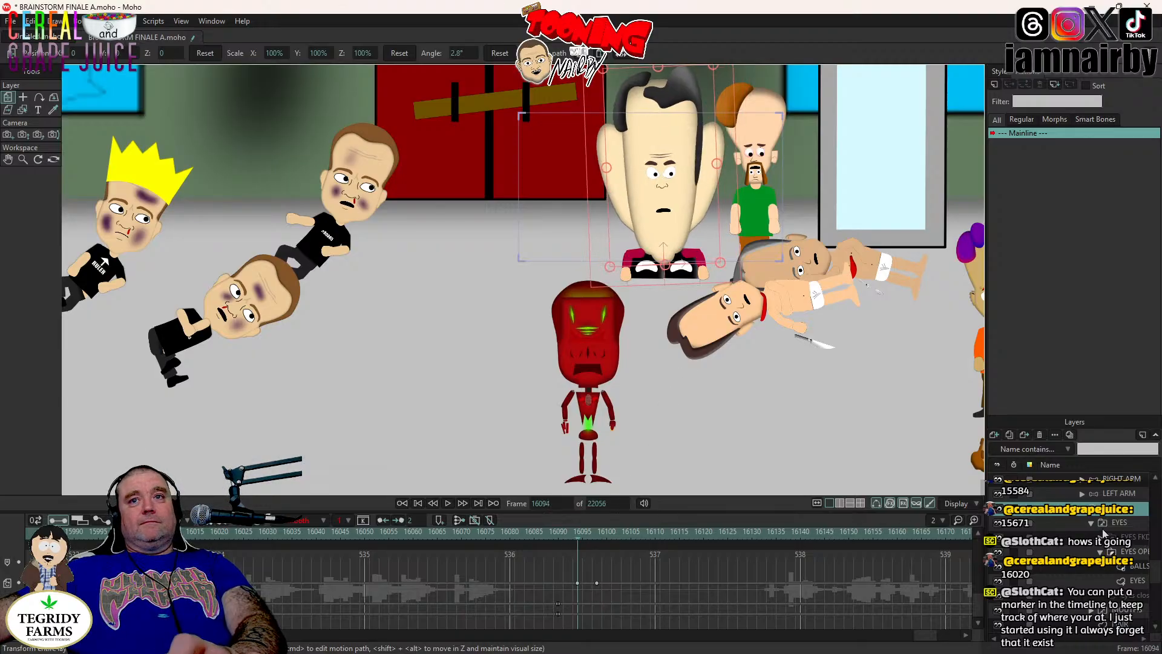
click(1121, 524)
right_click(1120, 515)
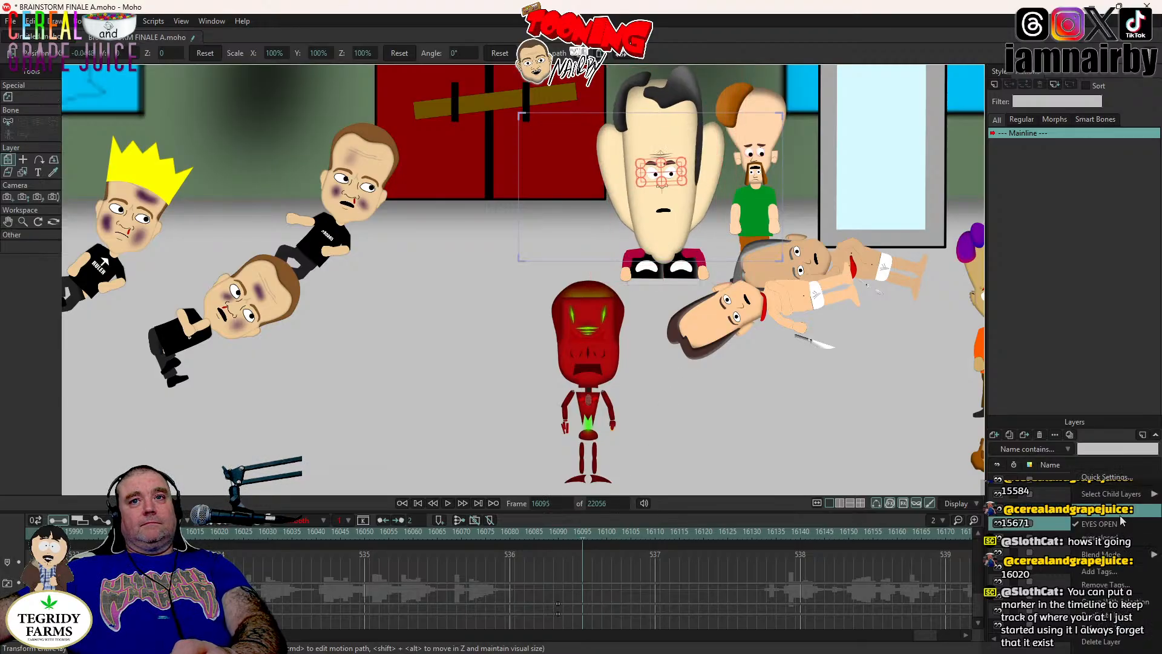
click(1115, 539)
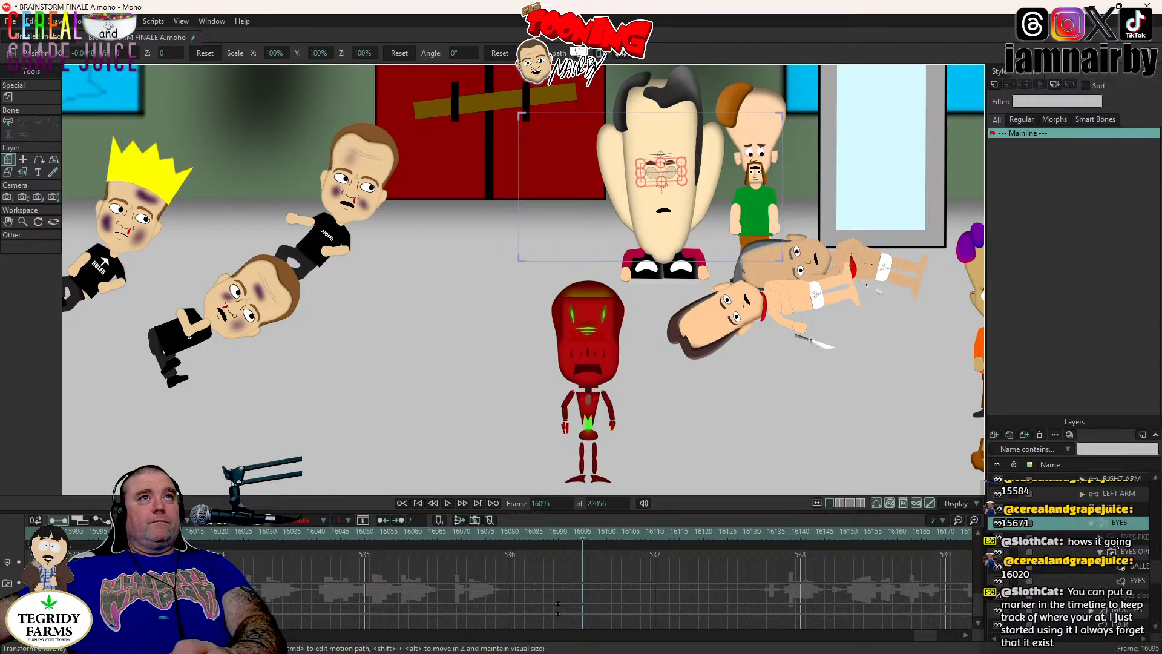
key(Right)
key(Right)
key(Right)
right_click(1116, 524)
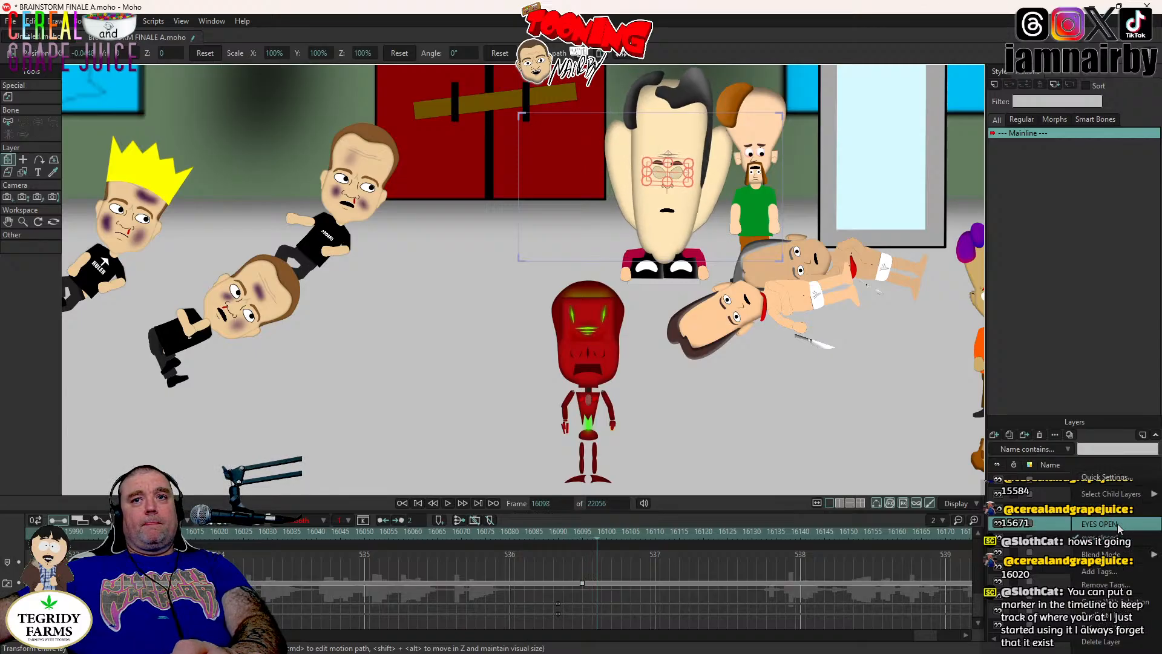
click(1116, 524)
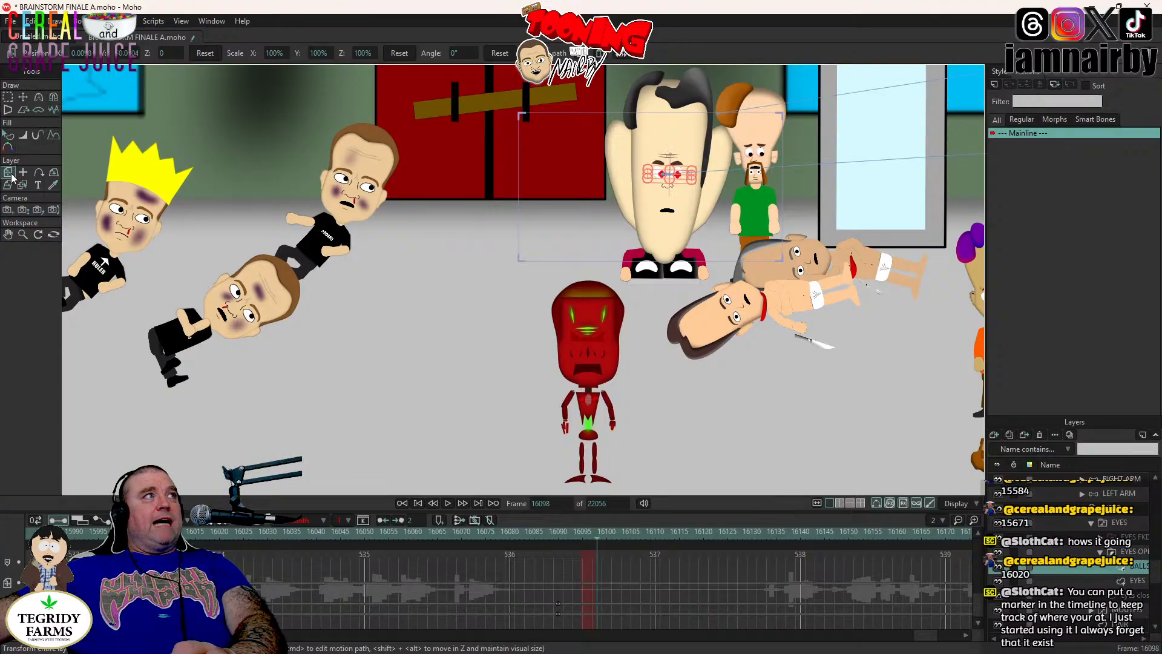
- Shift the tall-headed character's pupils toward the other side of his eyes and adjust their keyframe within the blink before frame 16098
scroll(622, 225, up, 5)
scroll(612, 179, up, 3)
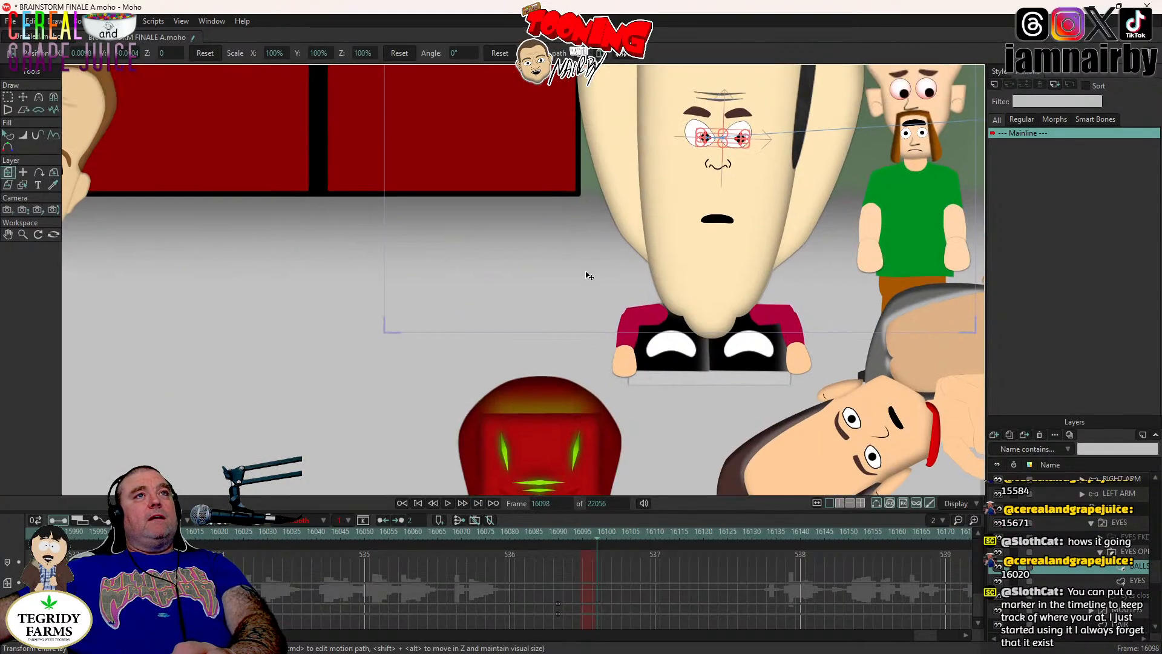
drag(564, 262, 558, 262)
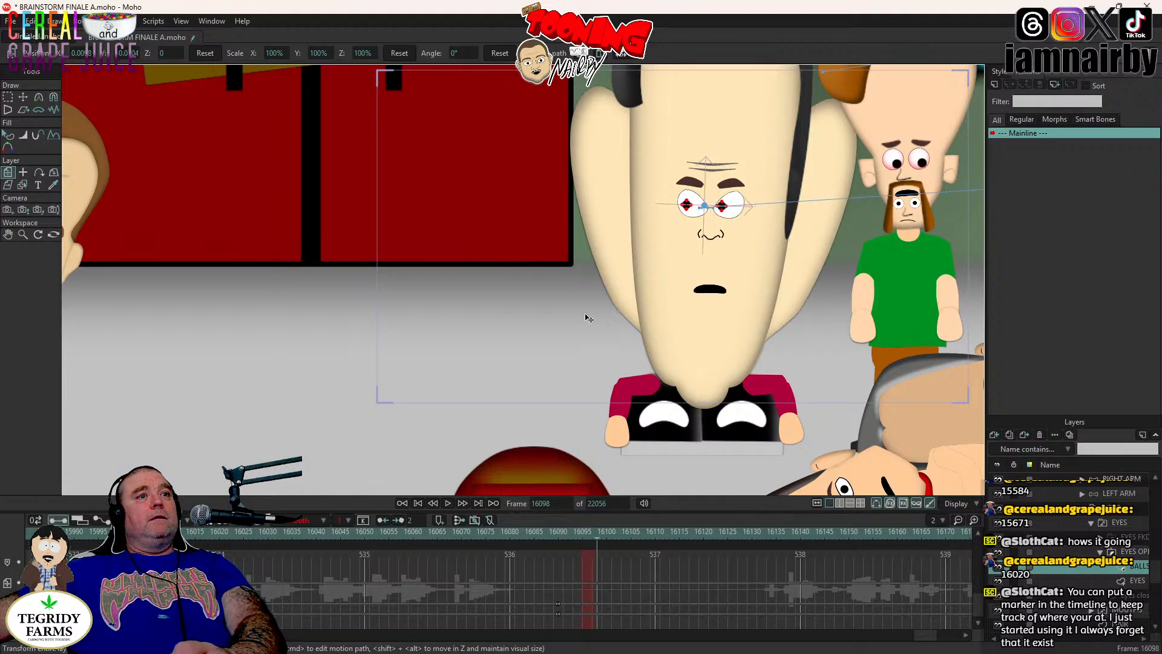
right_click(596, 582)
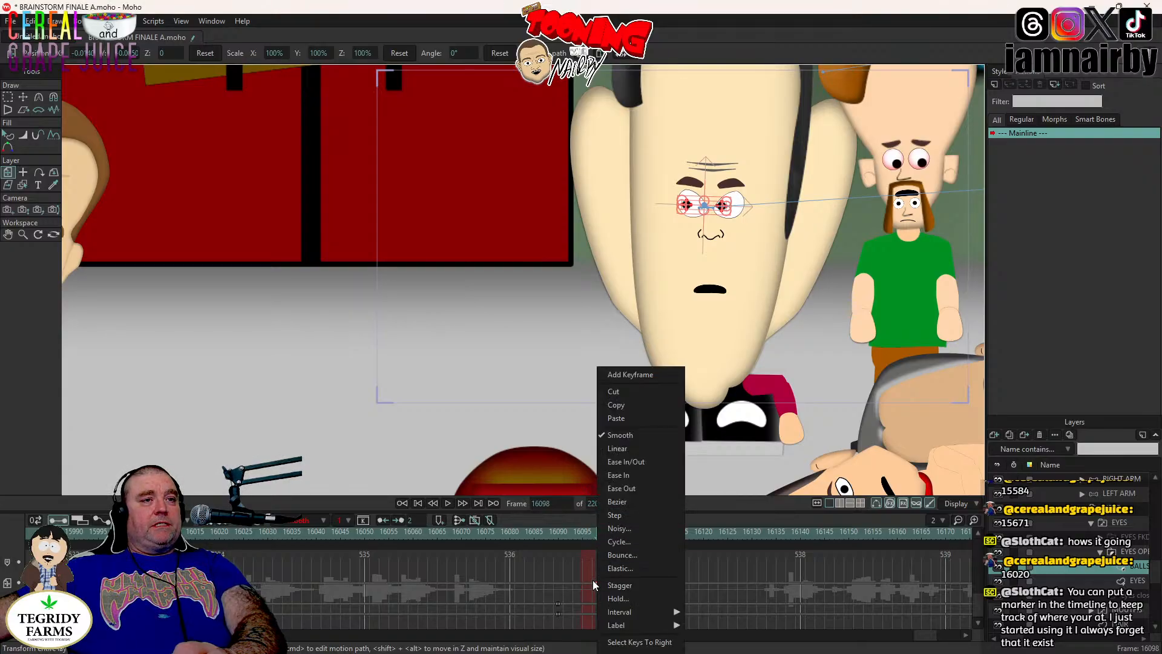
click(593, 580)
drag(595, 584, 593, 586)
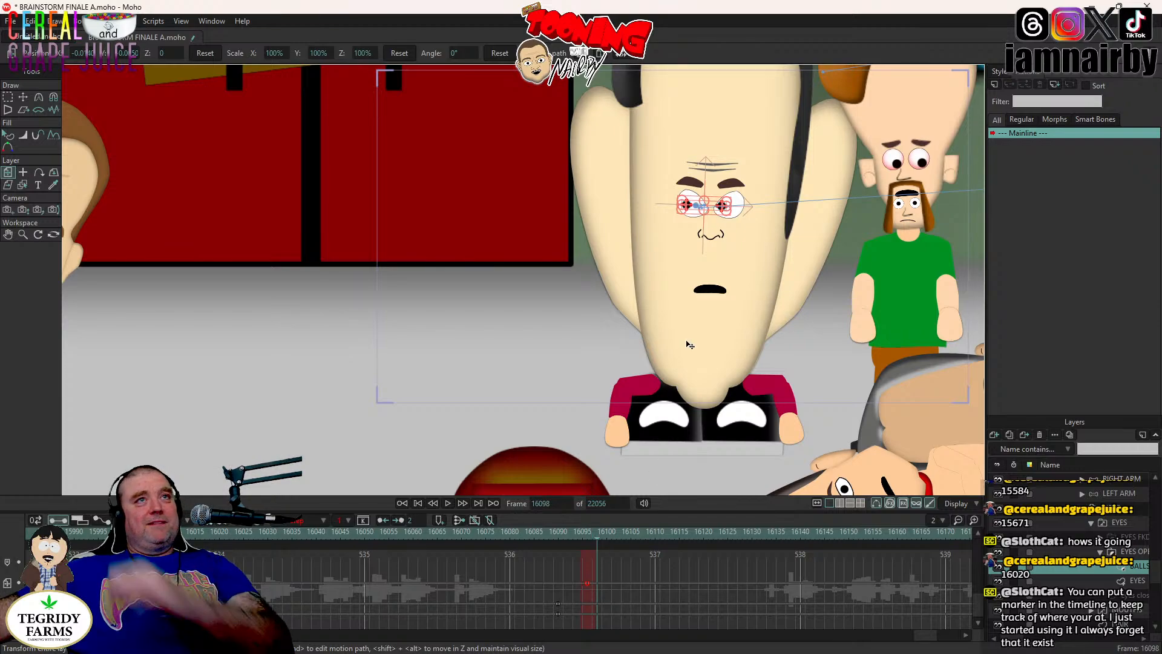
- Select the tall-headed character's head layer and save the project
scroll(690, 341, down, 5)
scroll(690, 340, down, 2)
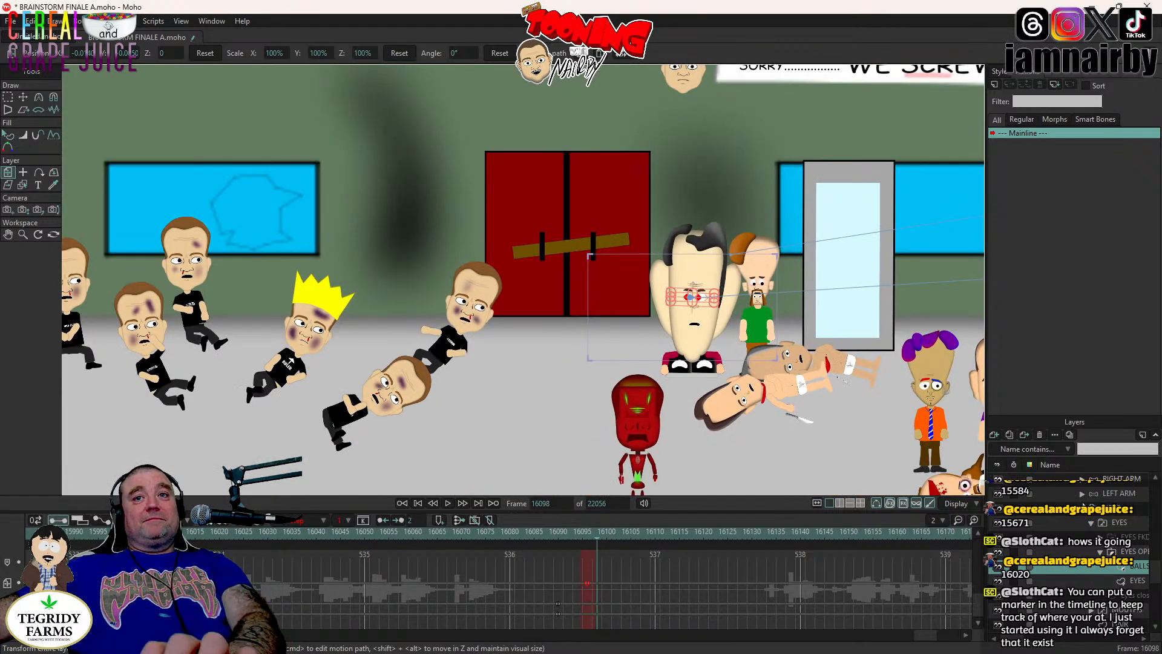
click(1081, 512)
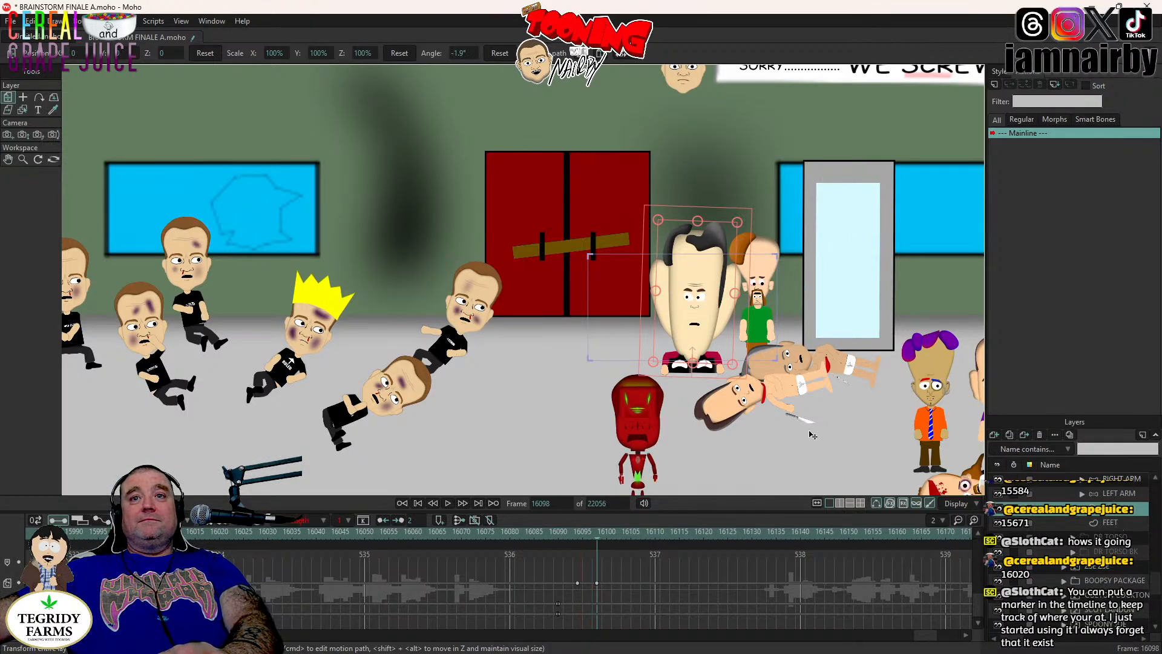
key(ctrl+s)
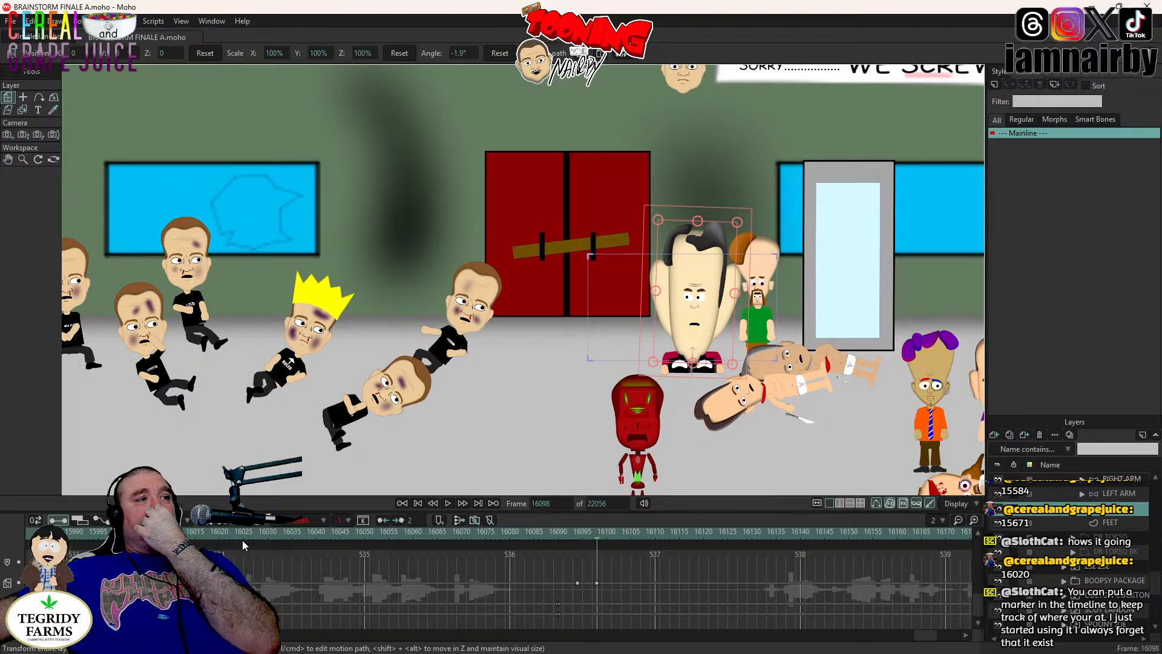
- Play back the scene from about frame 16021 to frame 16134 to check the head turn and blink
click(223, 532)
click(449, 504)
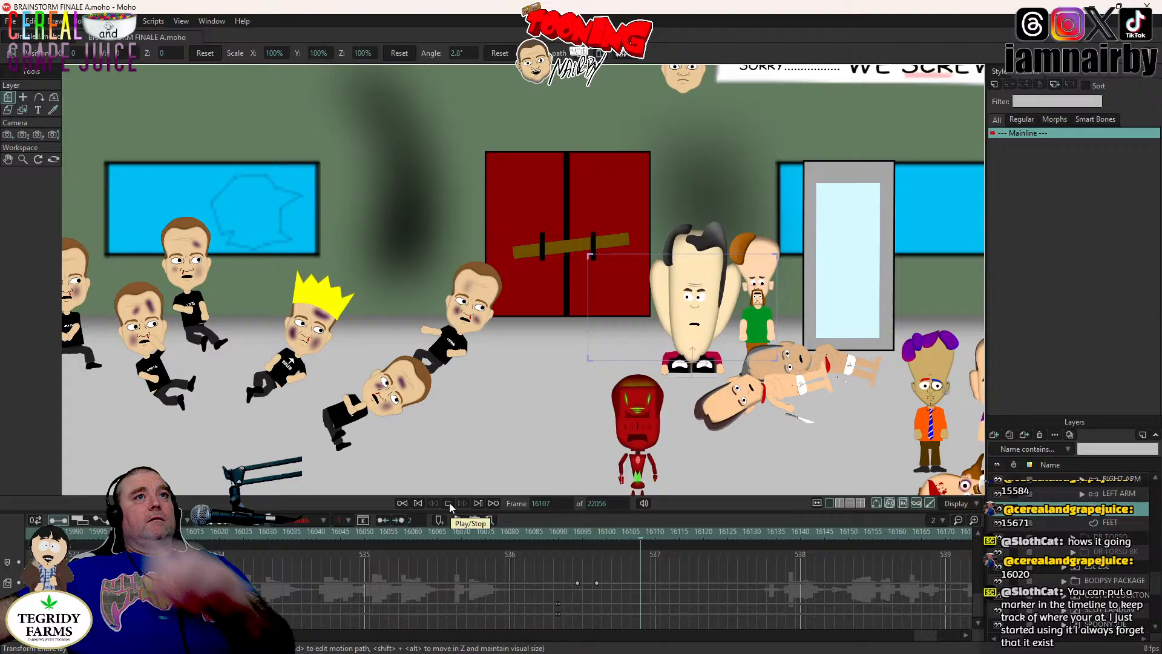
click(449, 502)
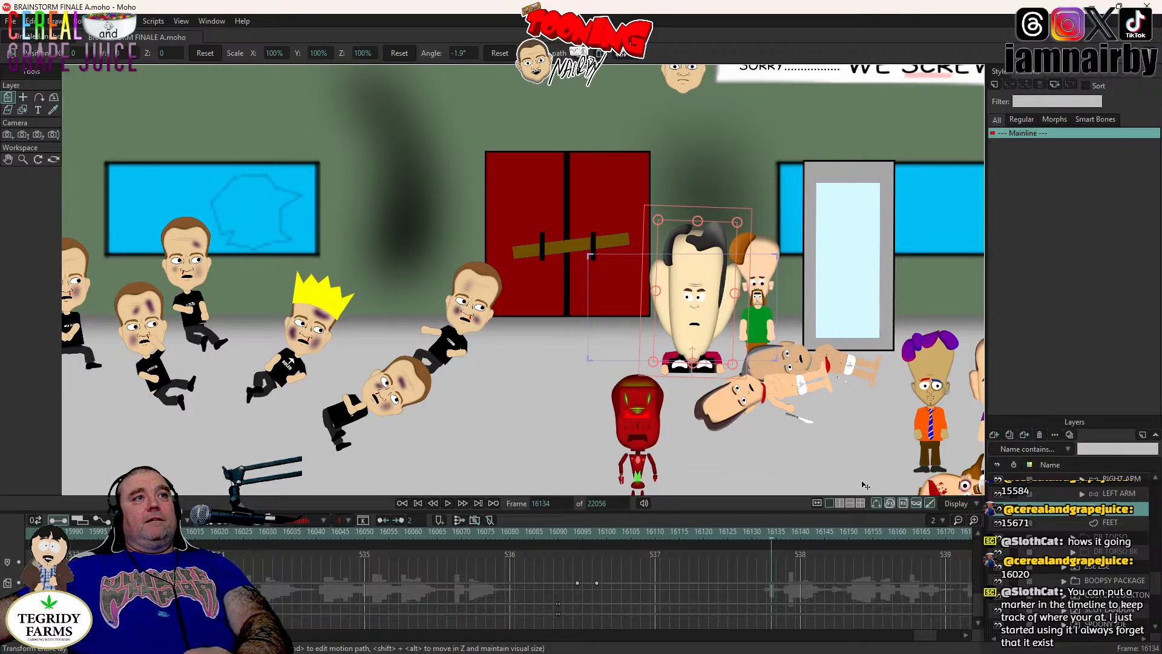
- Paste the copied camera framing at frame 16136 to cut to the bruised characters in black shirts, and save the project
key(Right)
key(Right)
key(Right)
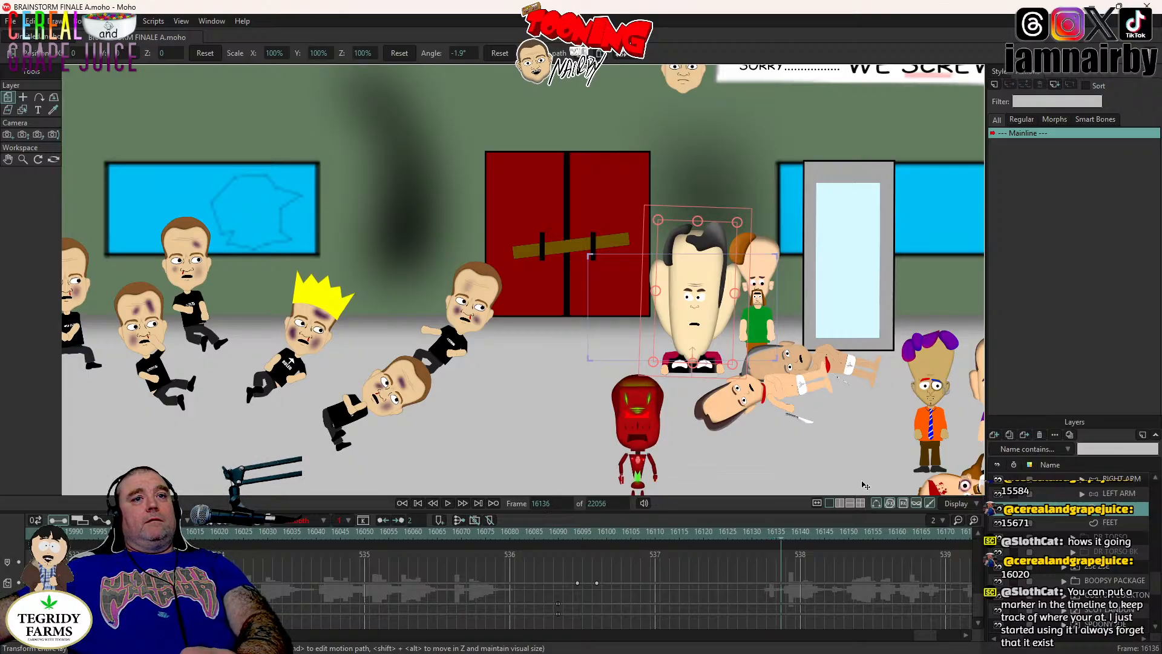
key(Right)
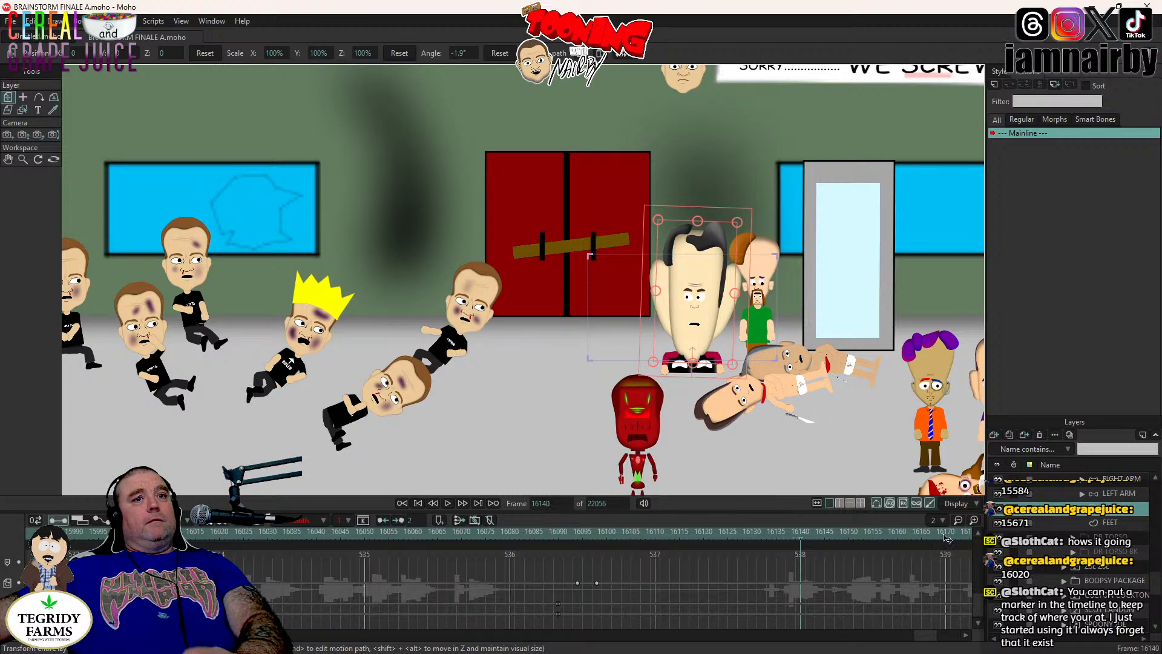
key(Left)
key(Left)
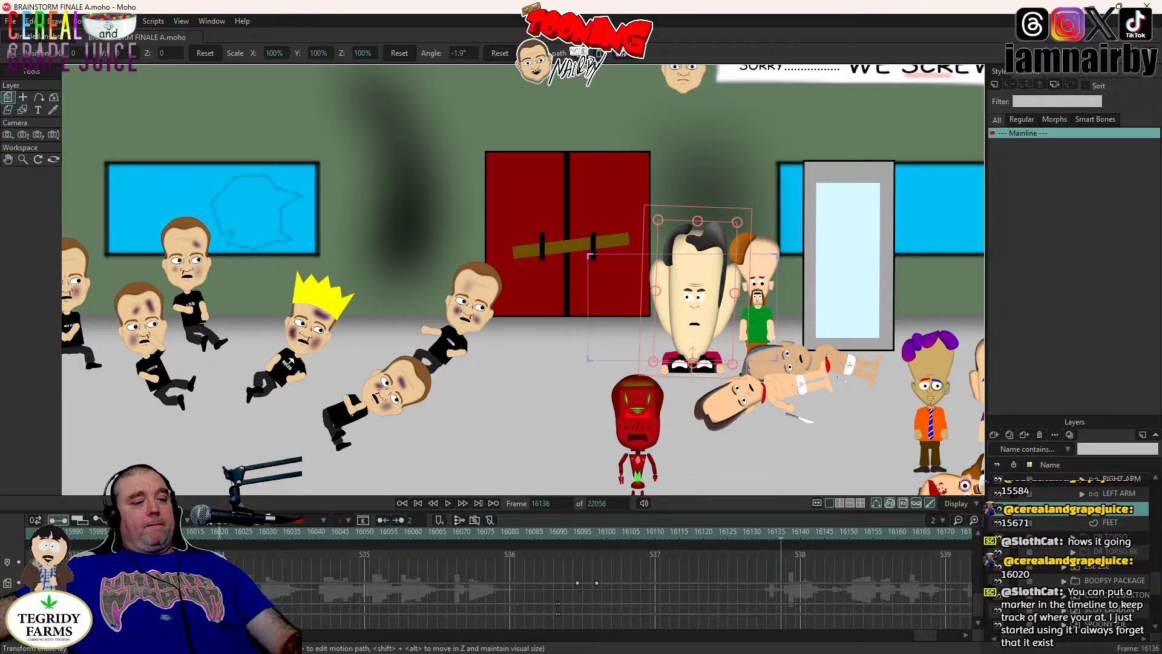
key(ctrl+v)
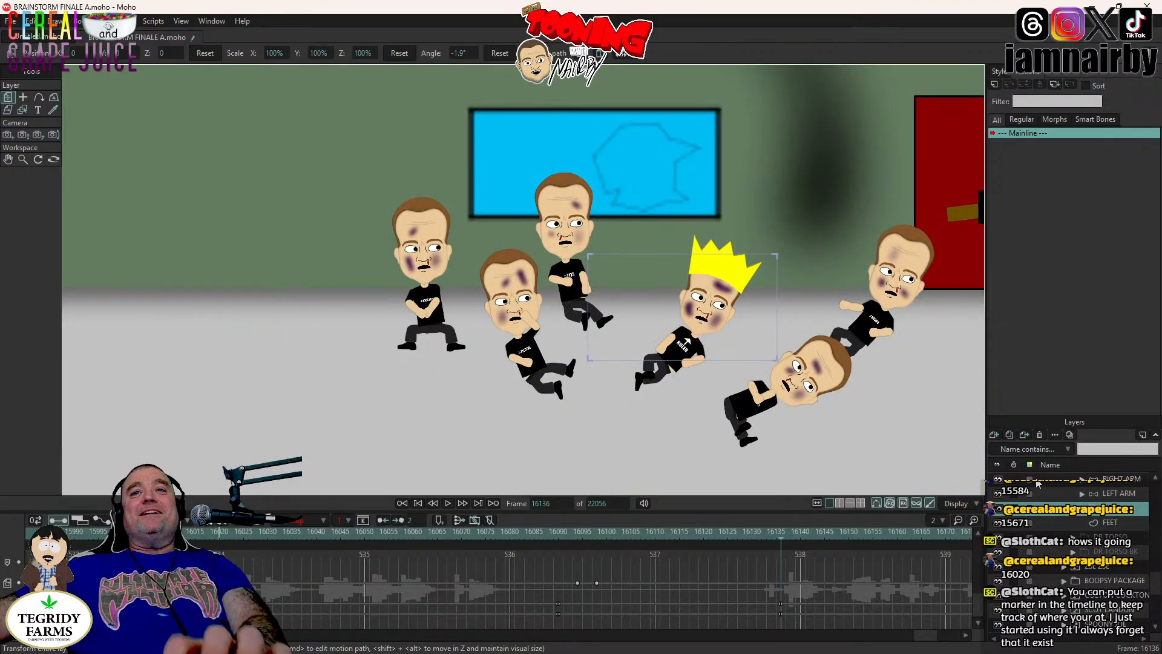
key(ctrl+s)
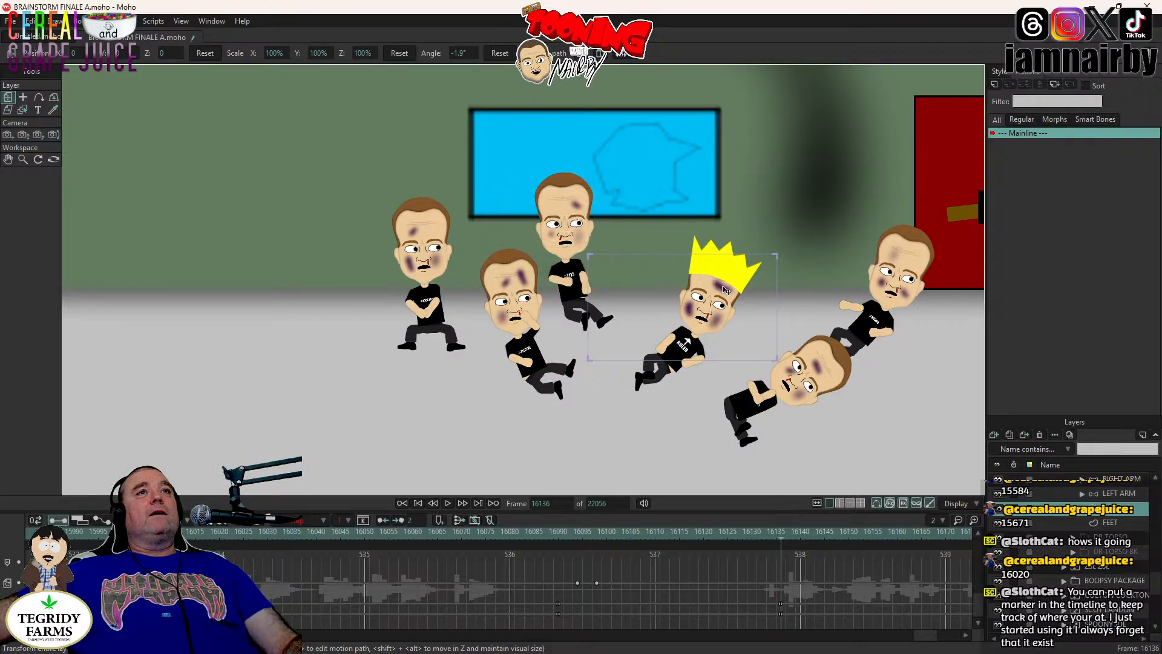
- Select the crowned RULER character's eyes layer and play back his dialogue from frame 16136
scroll(725, 290, up, 3)
ctrl+alt+click(720, 289)
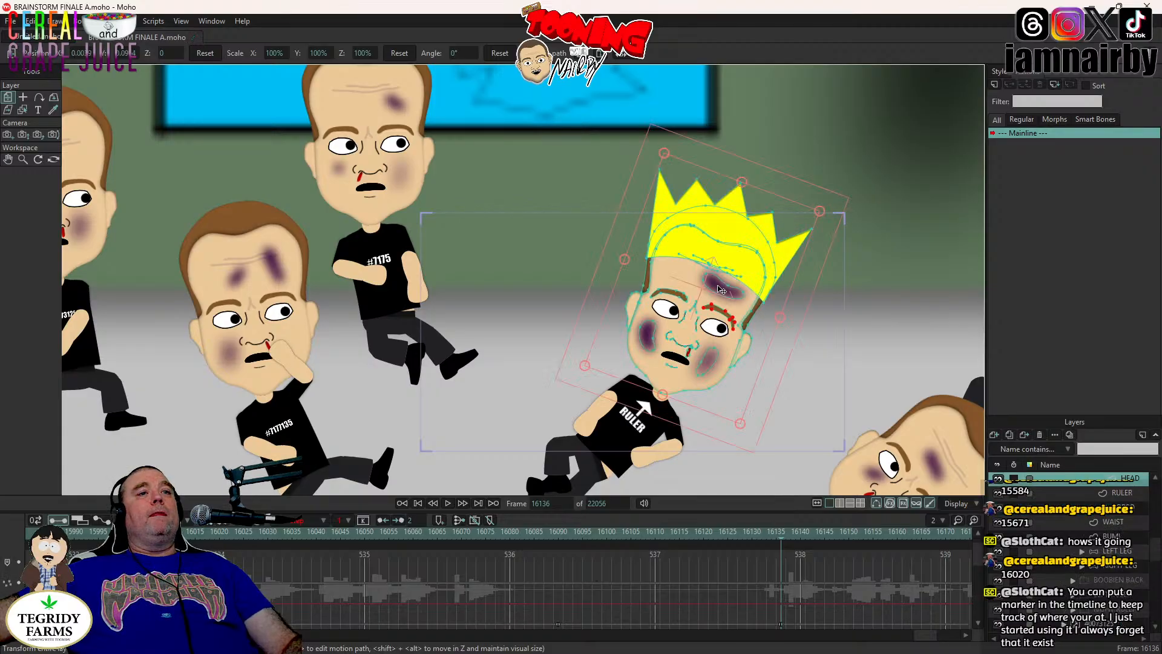
scroll(1087, 503, up, 1)
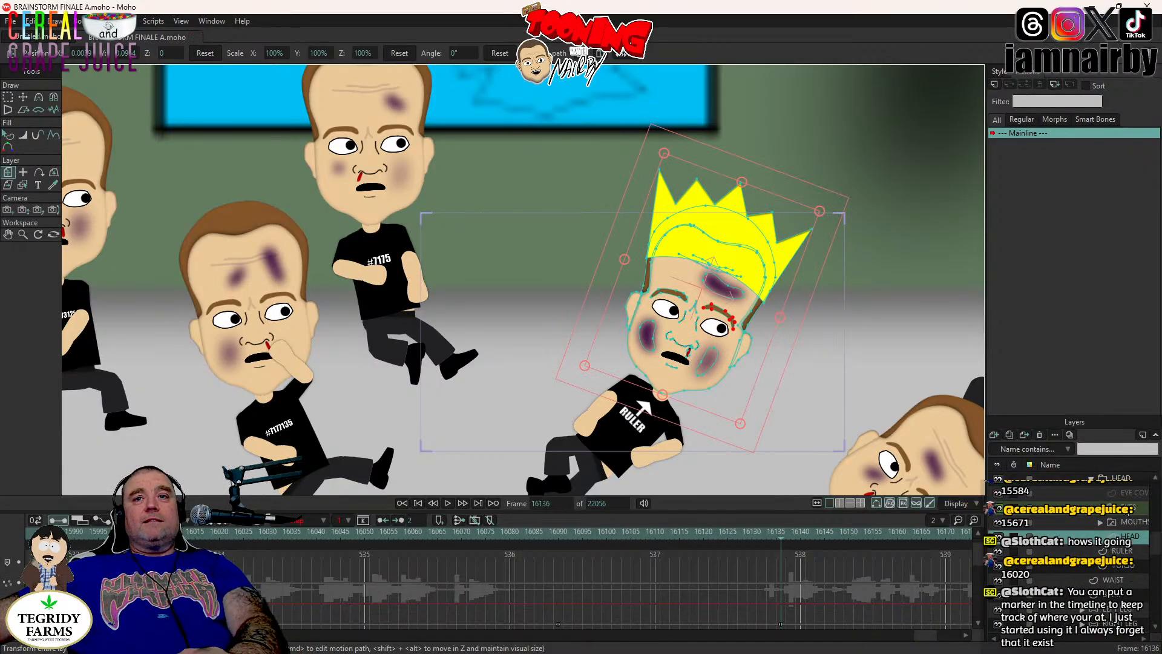
click(1047, 520)
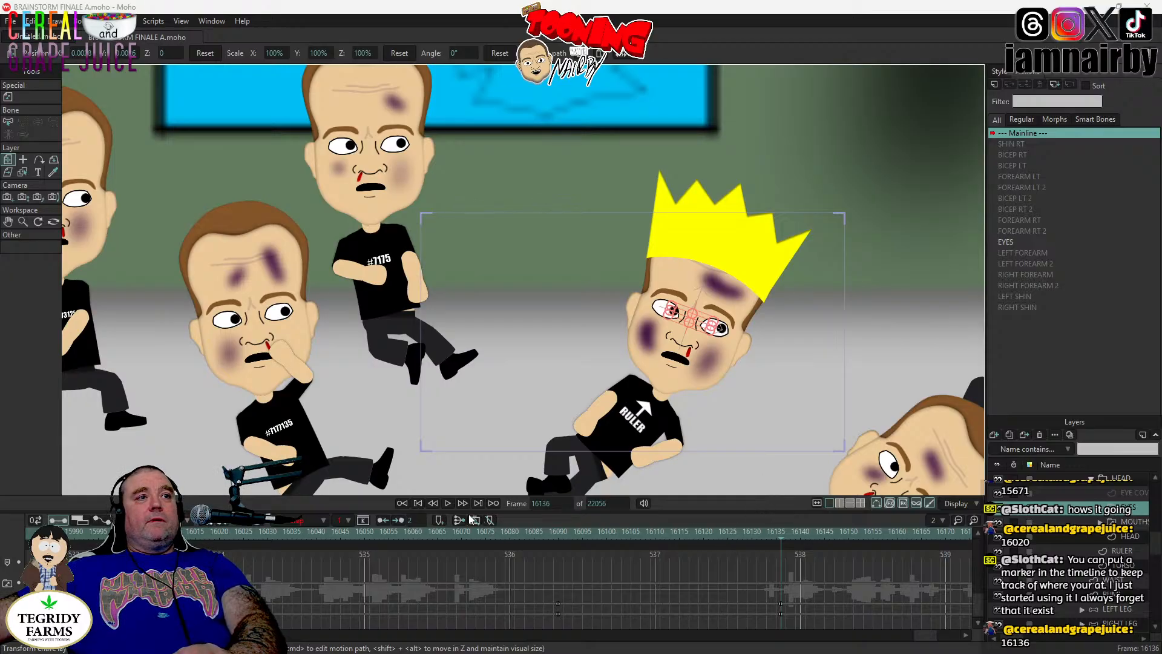
click(447, 504)
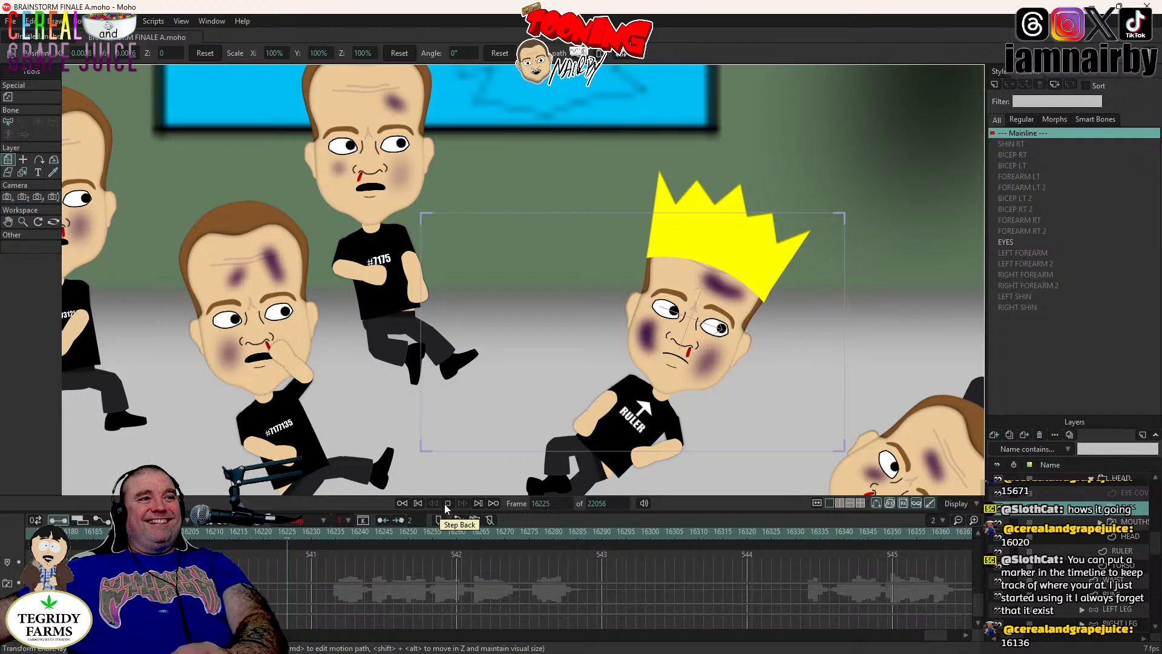
click(446, 504)
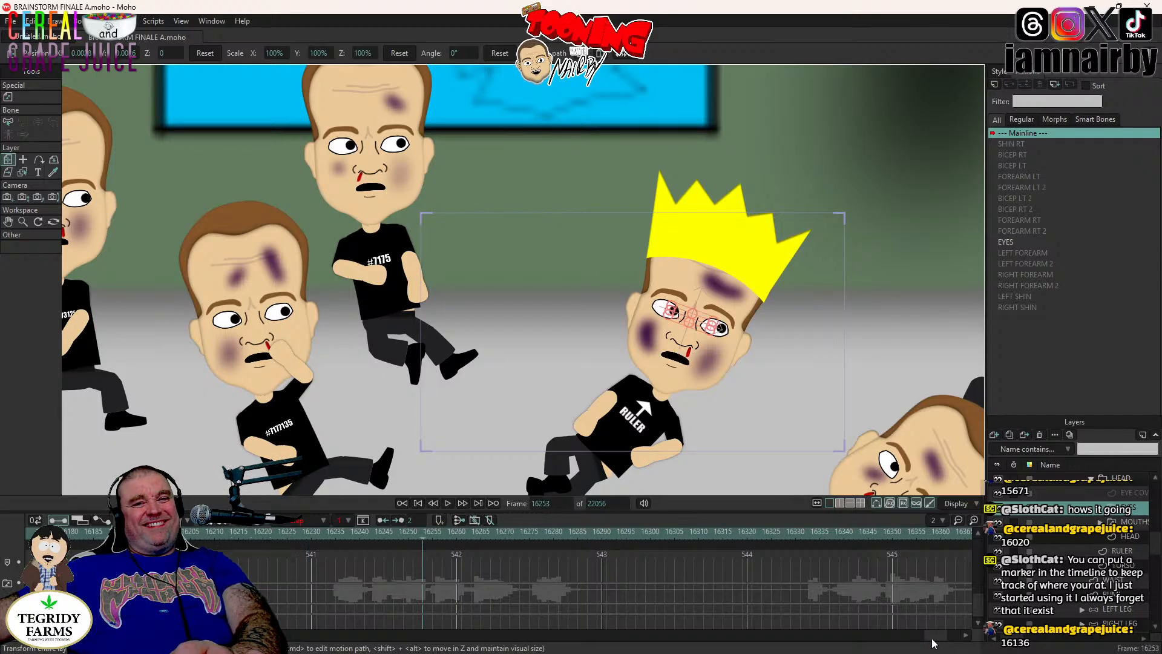
- Add a blink to the crowned character by switching his eyes to closed at frame 16149 and to EYES OPEN at 16152
drag(930, 637, 928, 637)
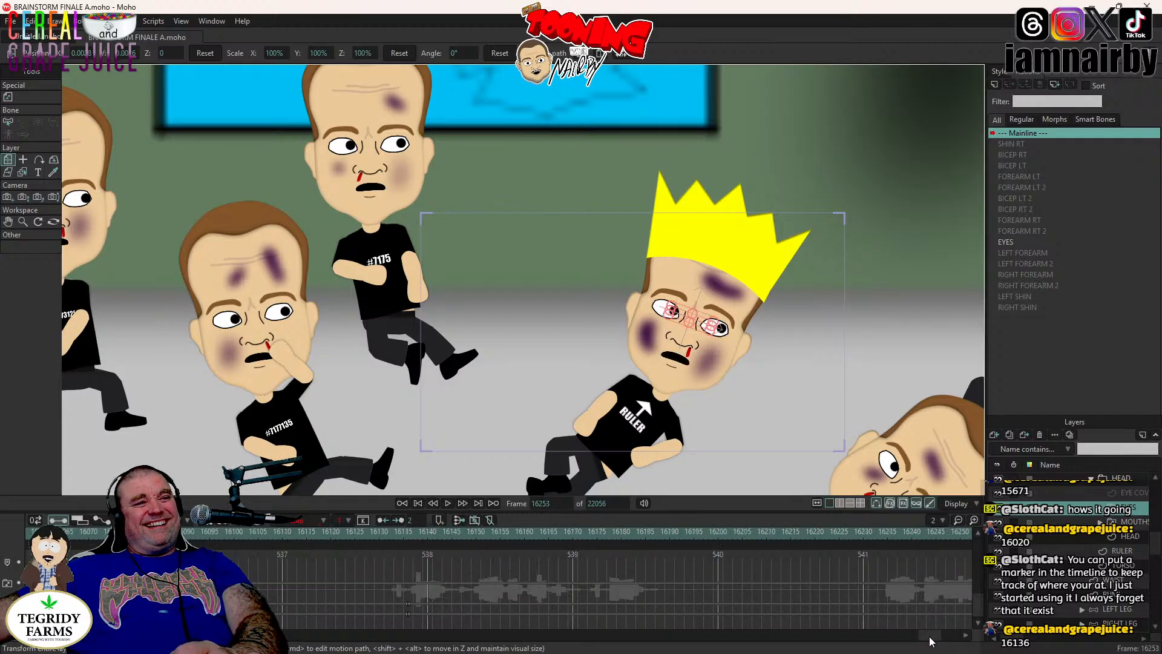
click(409, 531)
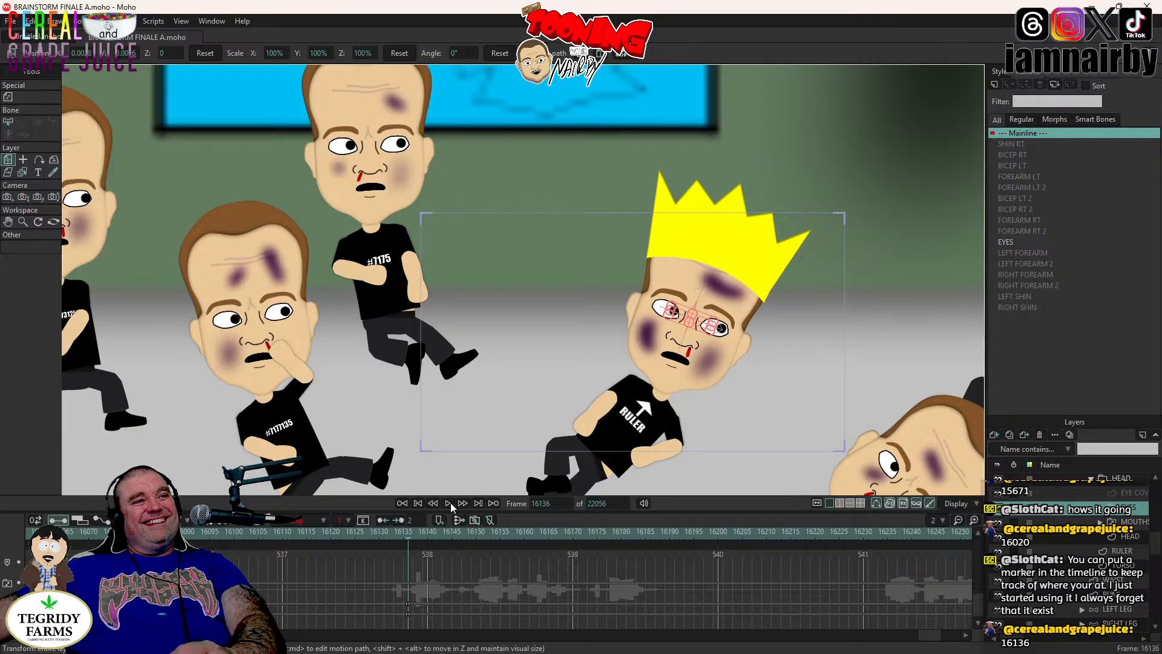
click(448, 502)
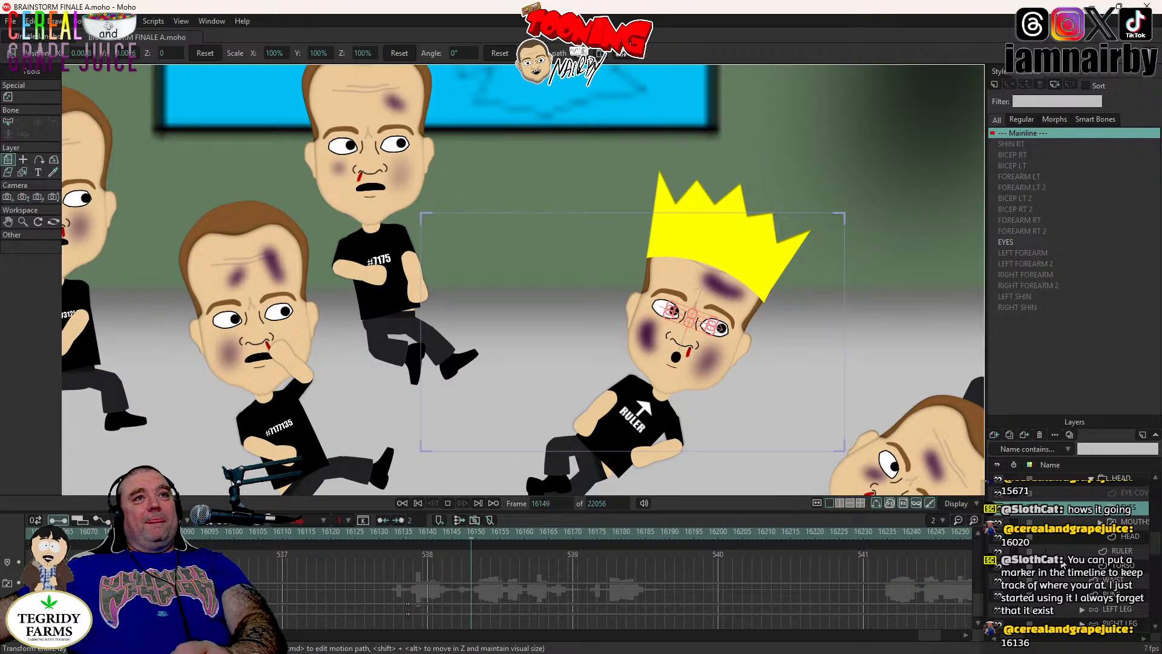
right_click(1133, 512)
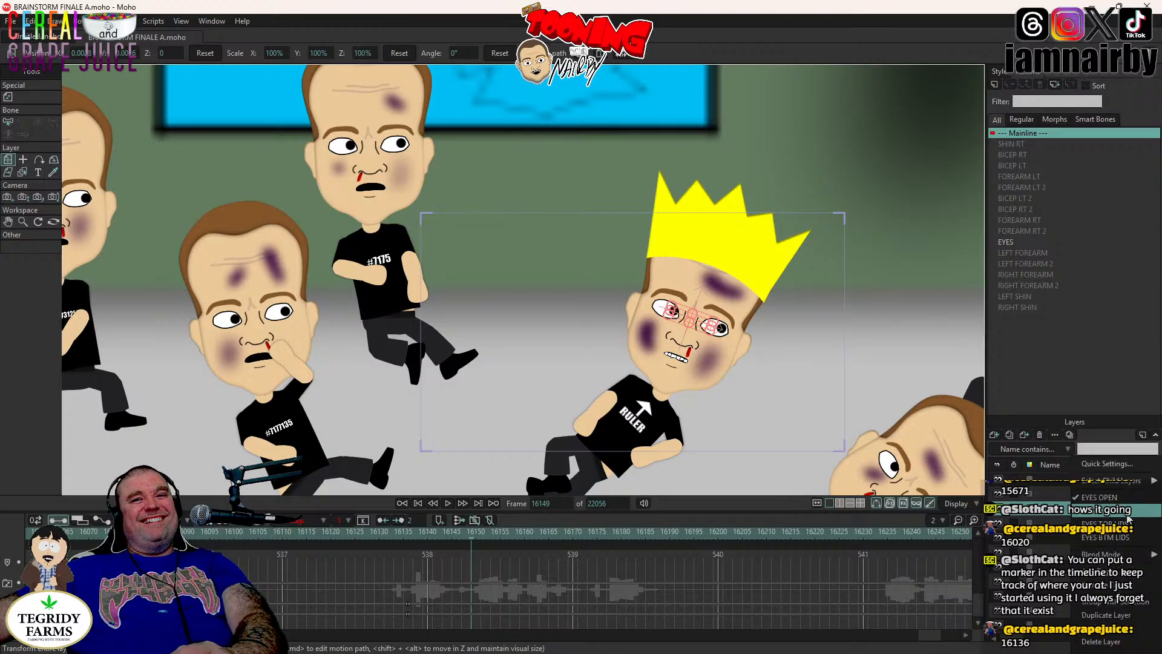
click(1128, 518)
key(ctrl+Right)
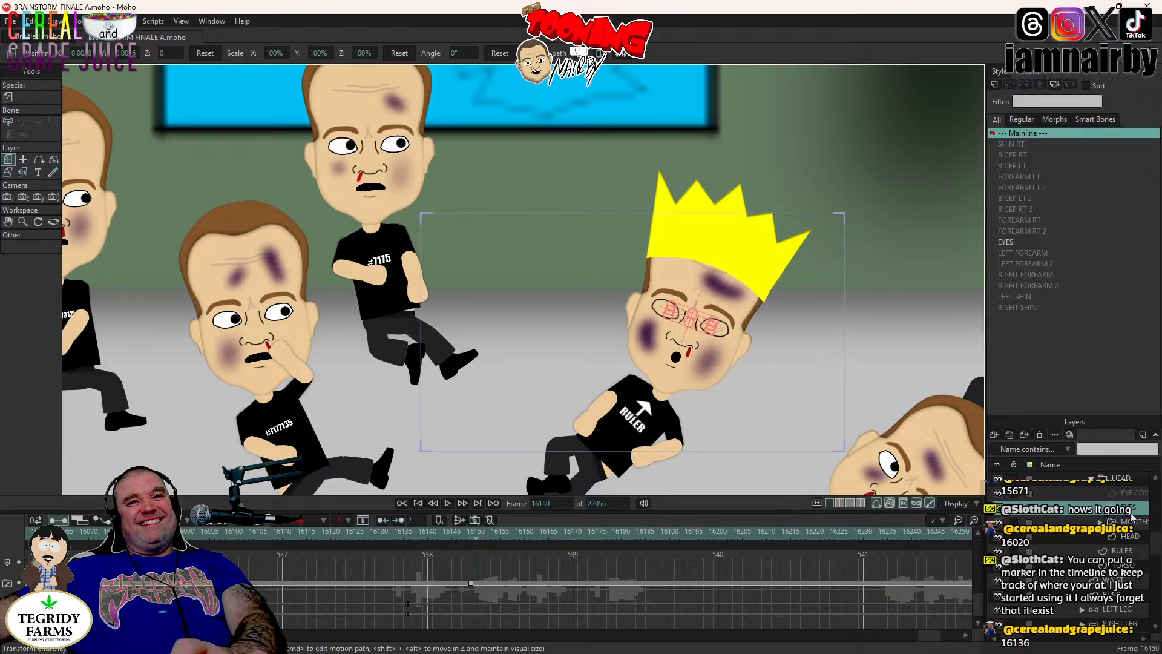
key(ctrl+Right)
key(ctrl+Right)
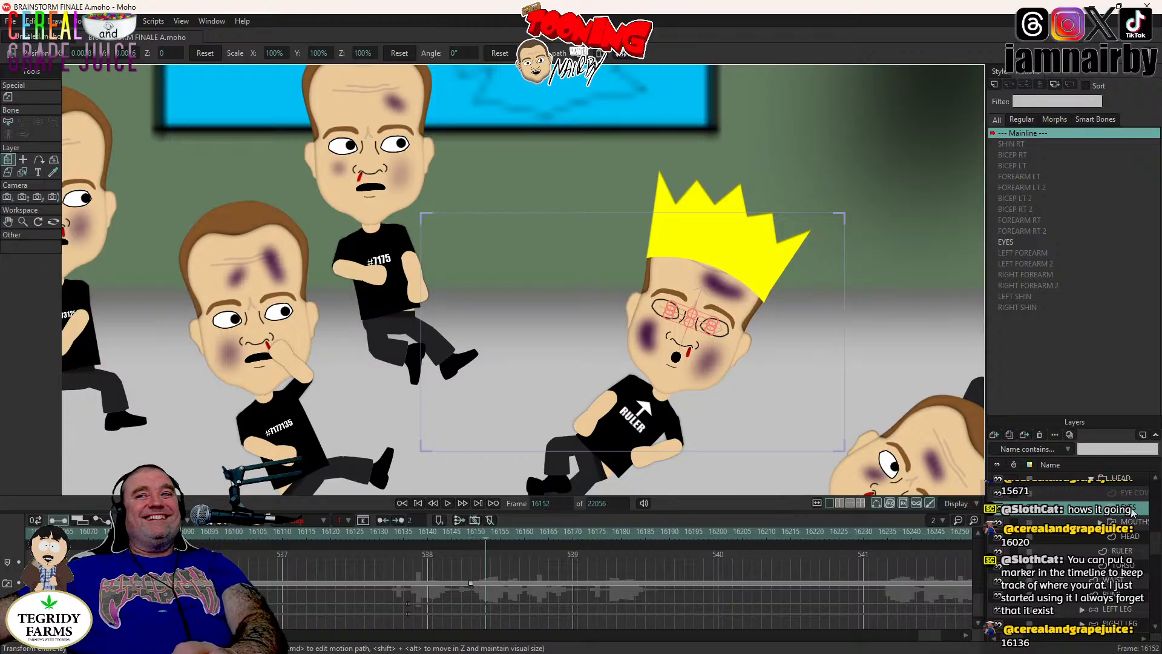
right_click(1131, 512)
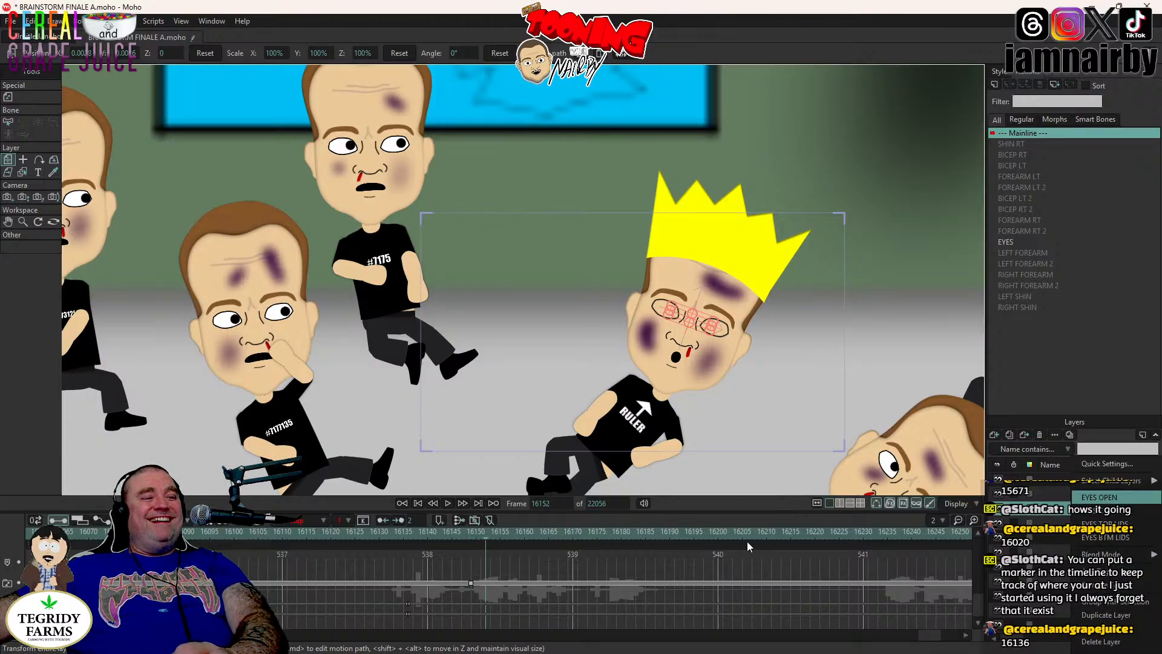
- Copy the crowned character's blink keyframes to frame 16220 and play back the following dialogue
drag(452, 576, 493, 590)
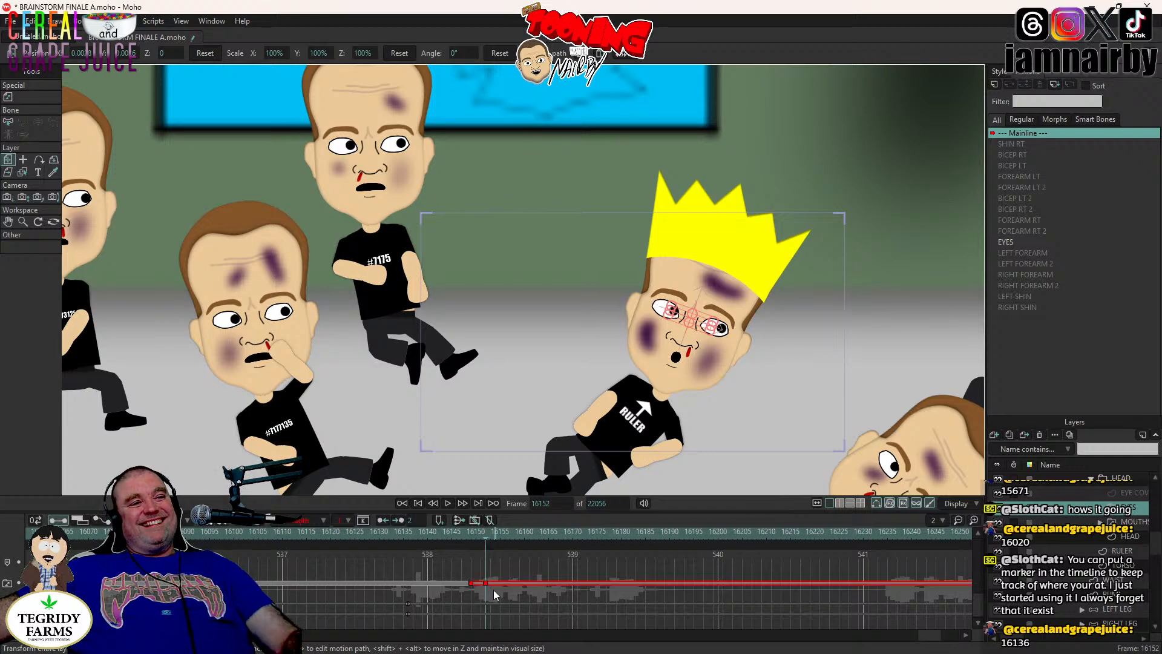
click(448, 503)
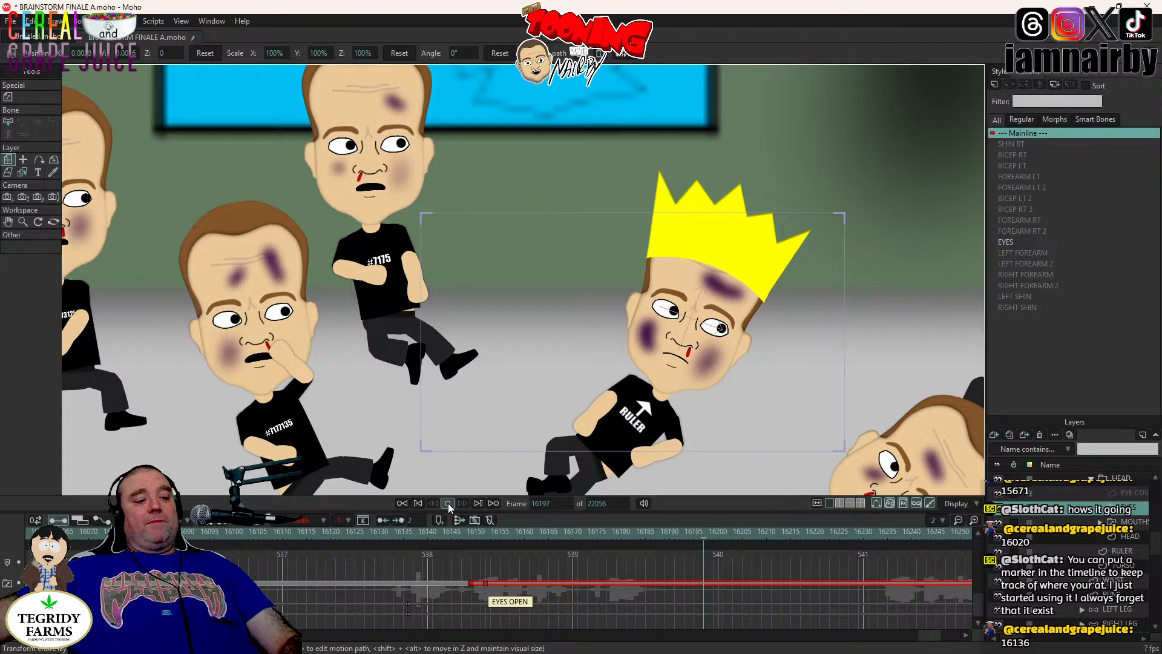
click(447, 503)
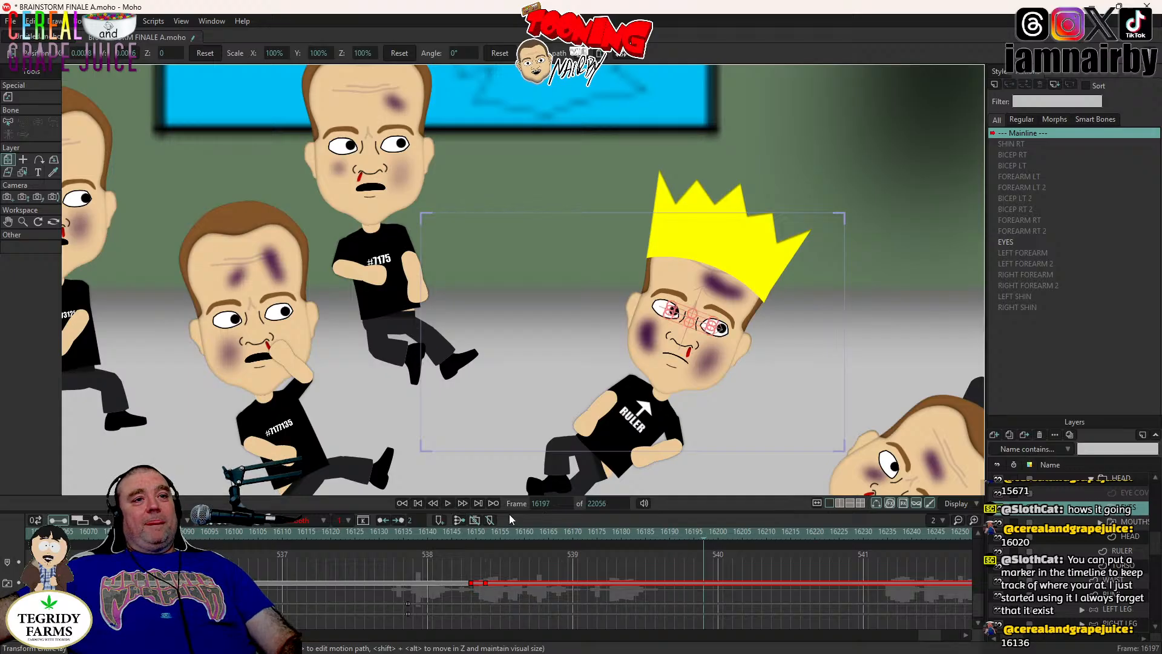
click(447, 503)
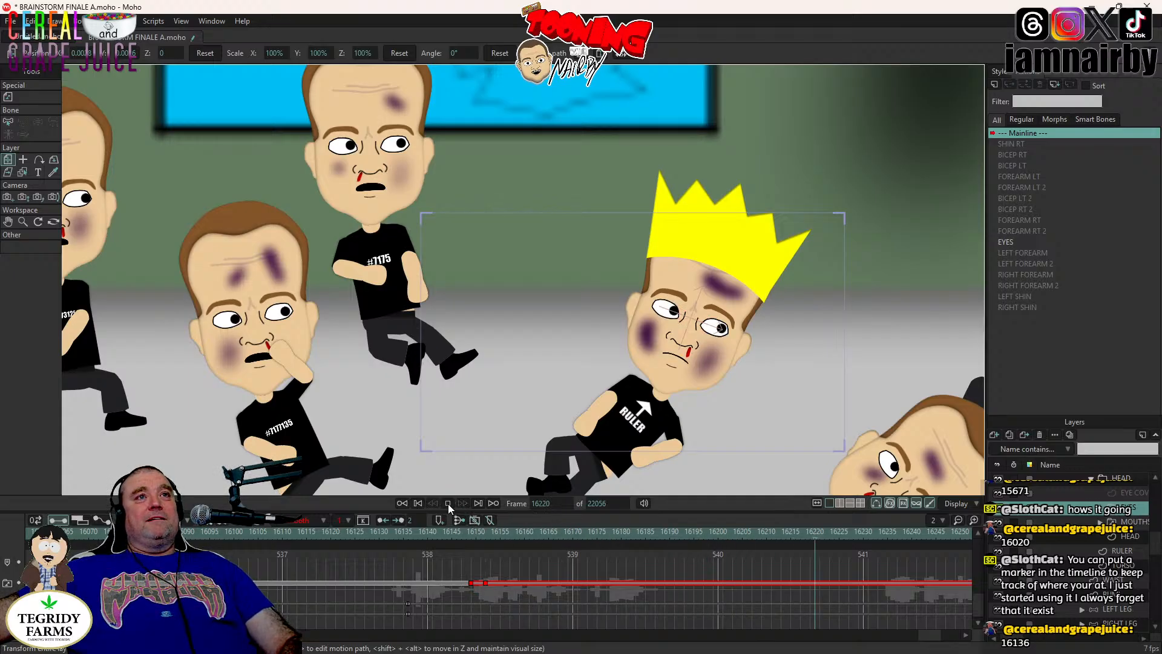
click(447, 502)
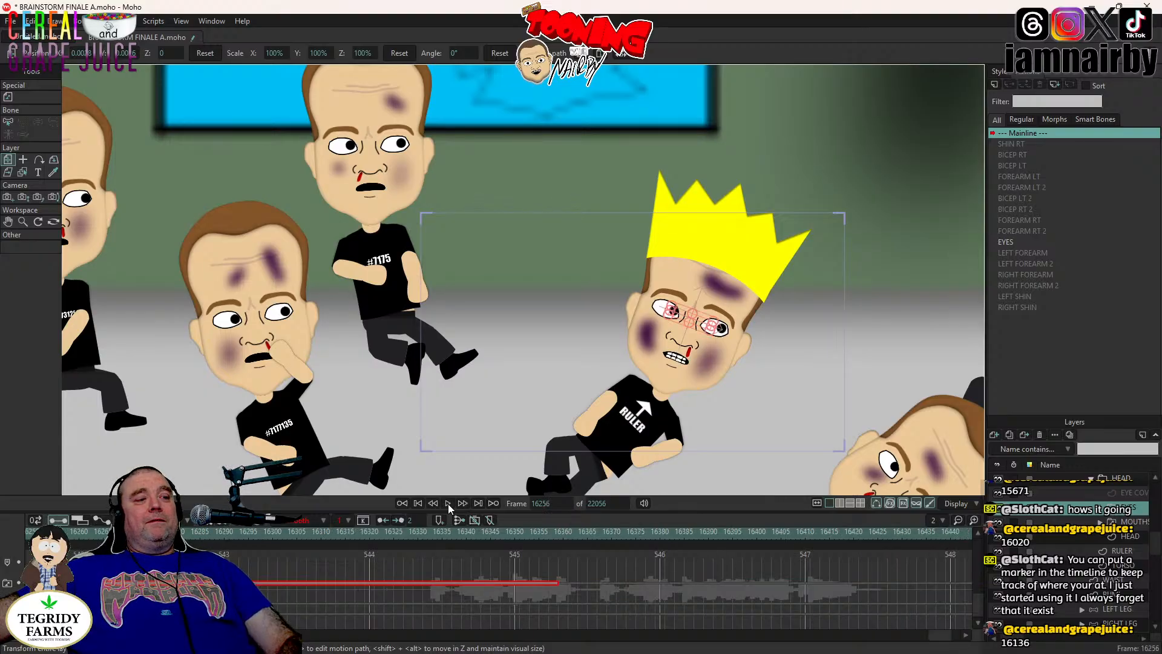
drag(937, 634, 928, 633)
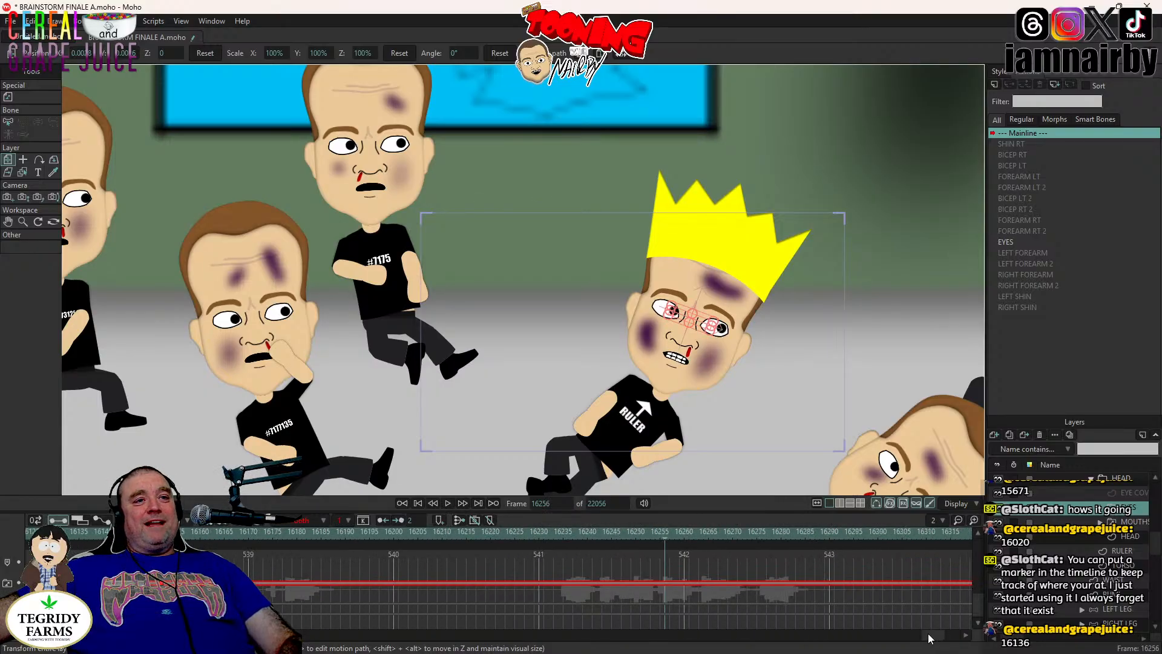
click(488, 531)
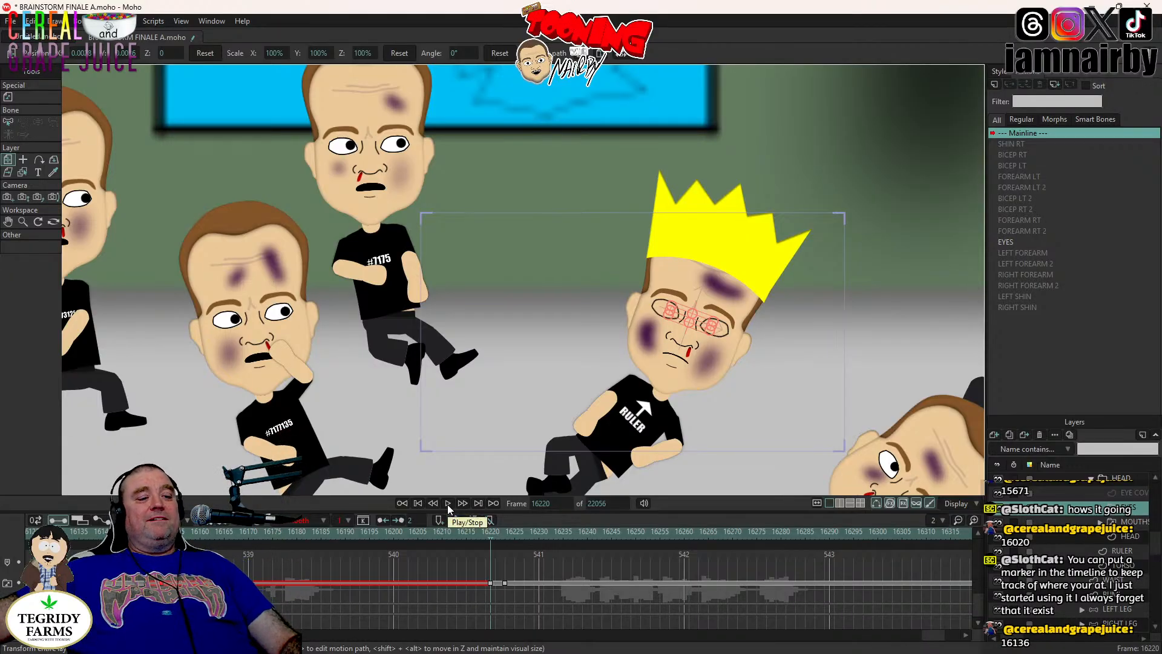
click(448, 503)
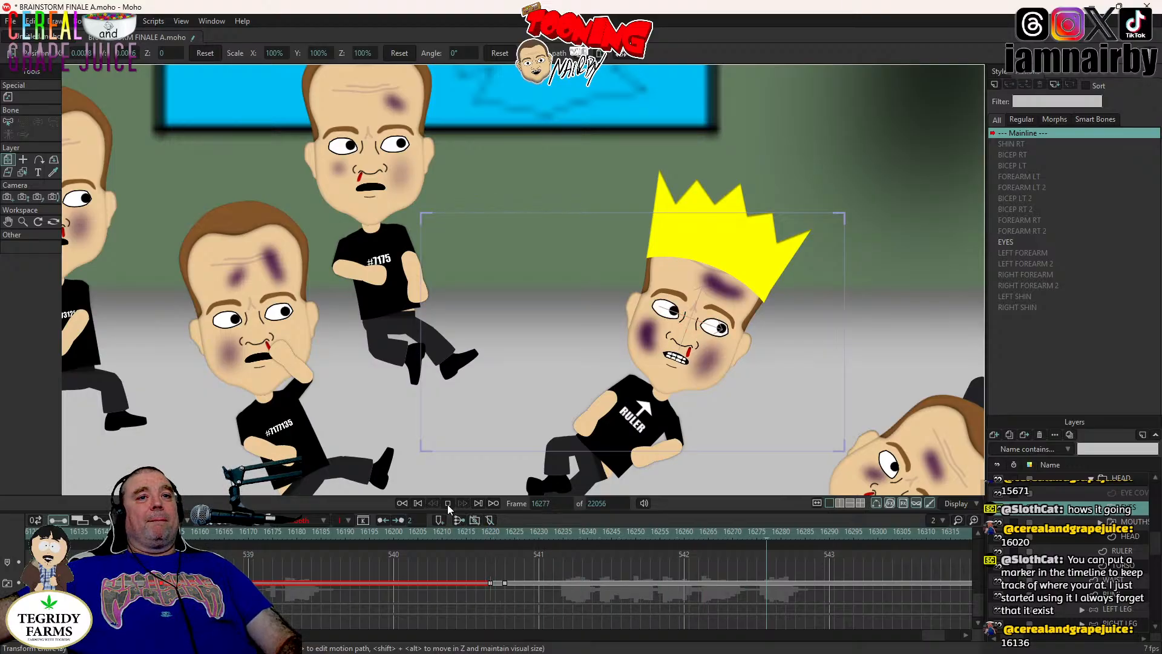
click(447, 503)
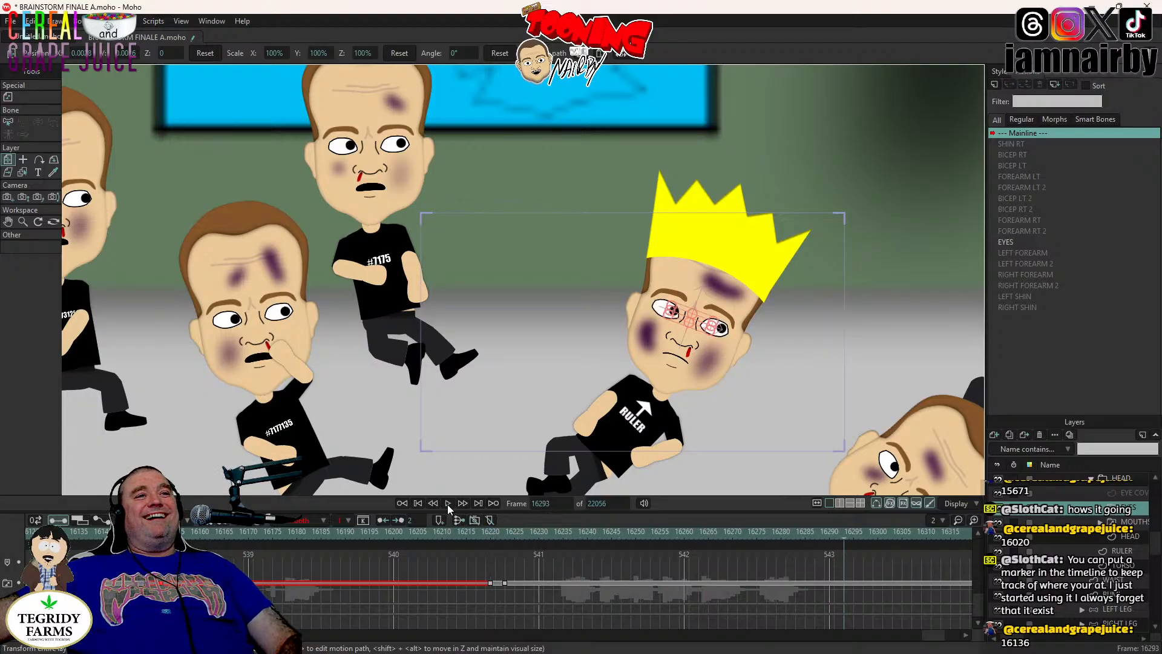
- Play back the dialogue from frame 16293 and copy the crowned character's blink keyframes to about frame 16343
click(448, 503)
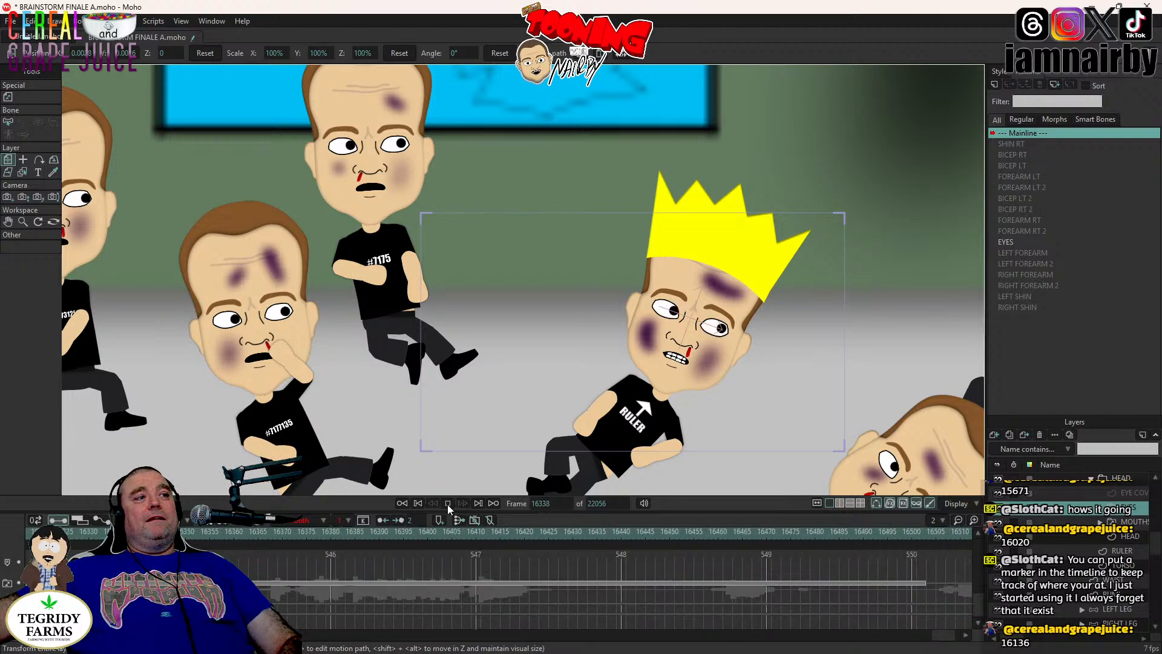
click(448, 504)
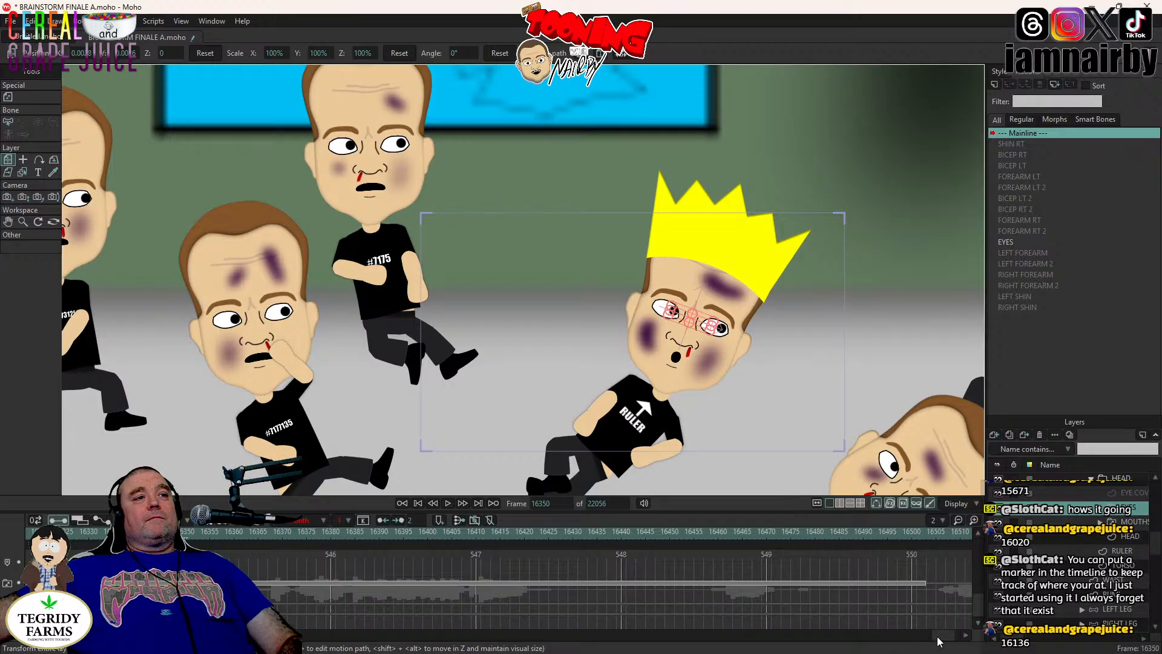
drag(938, 639, 936, 642)
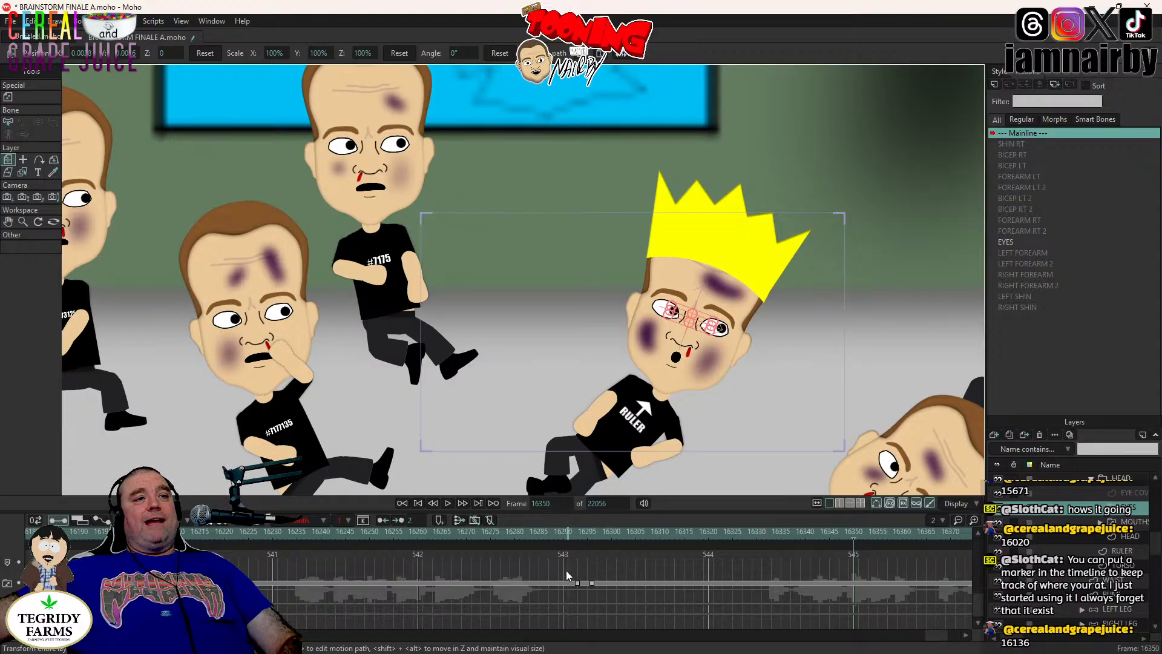
drag(561, 574, 818, 581)
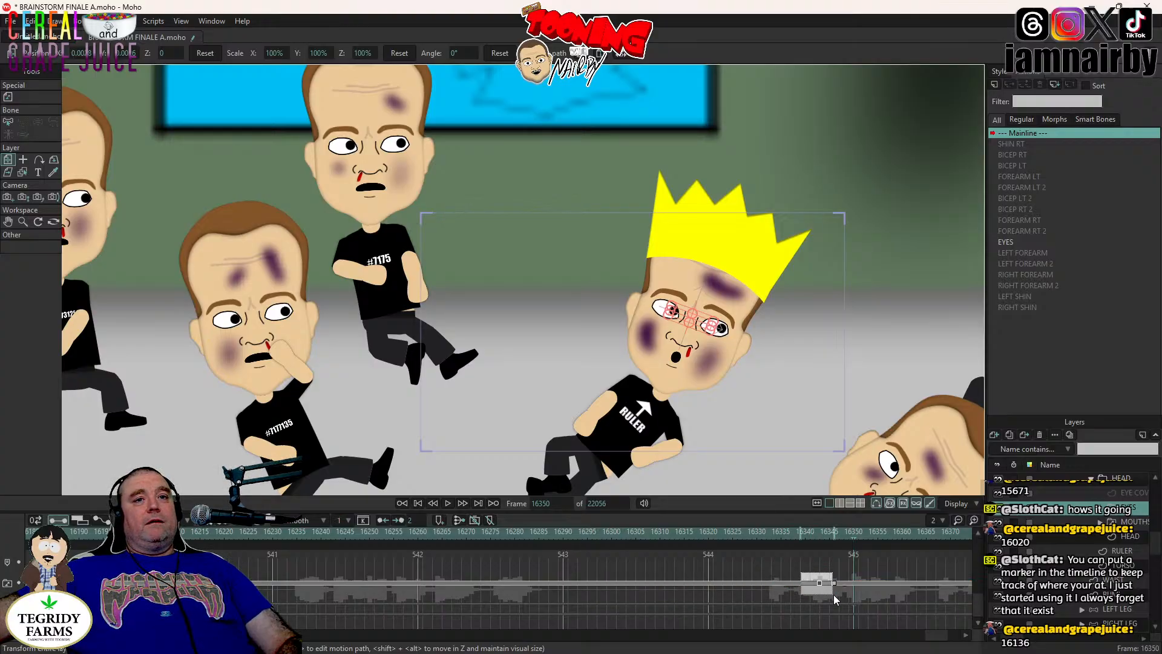
- Play back the crowned character's dialogue around and beyond the blink at frame 16343, and save the project
click(445, 502)
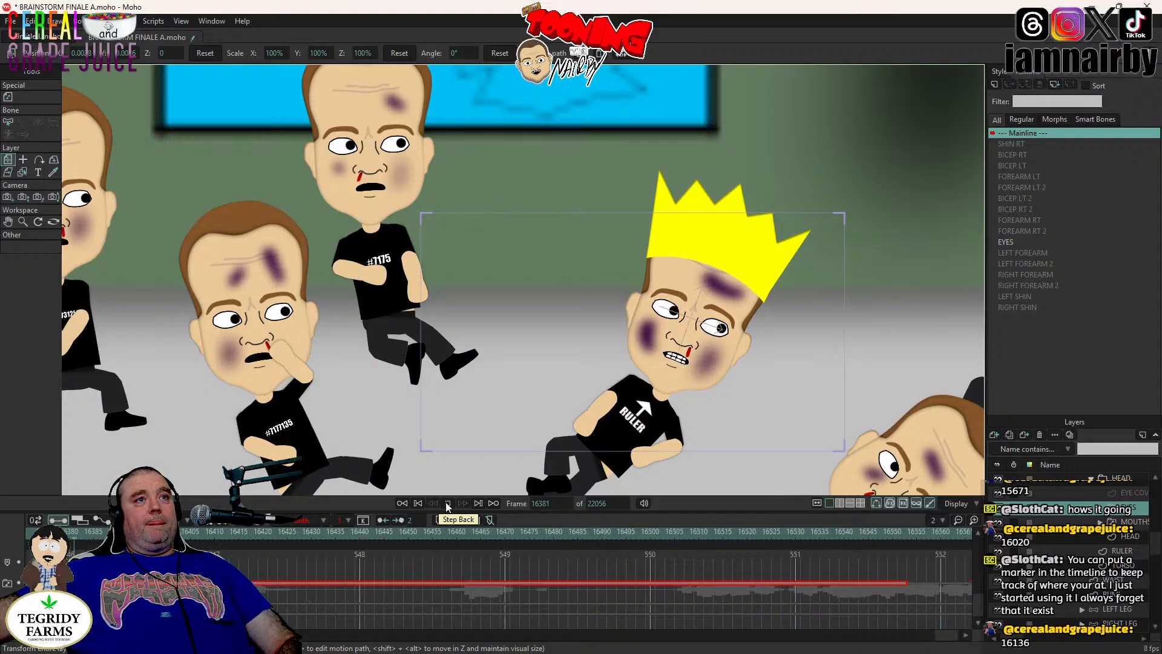
click(447, 503)
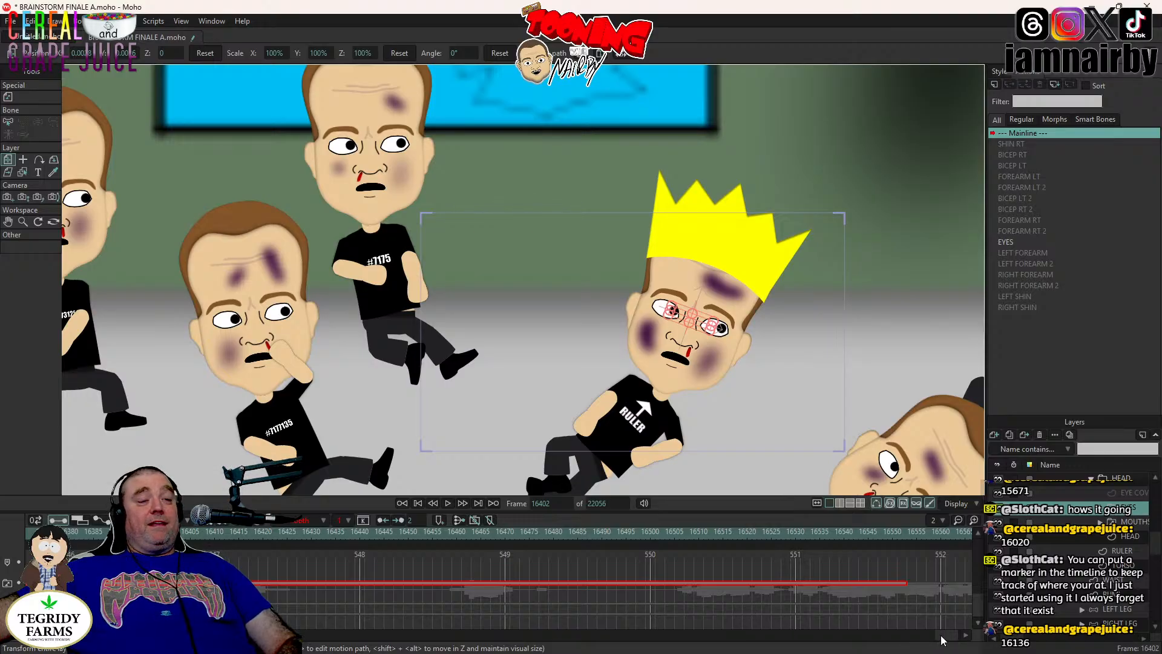
drag(941, 636, 939, 636)
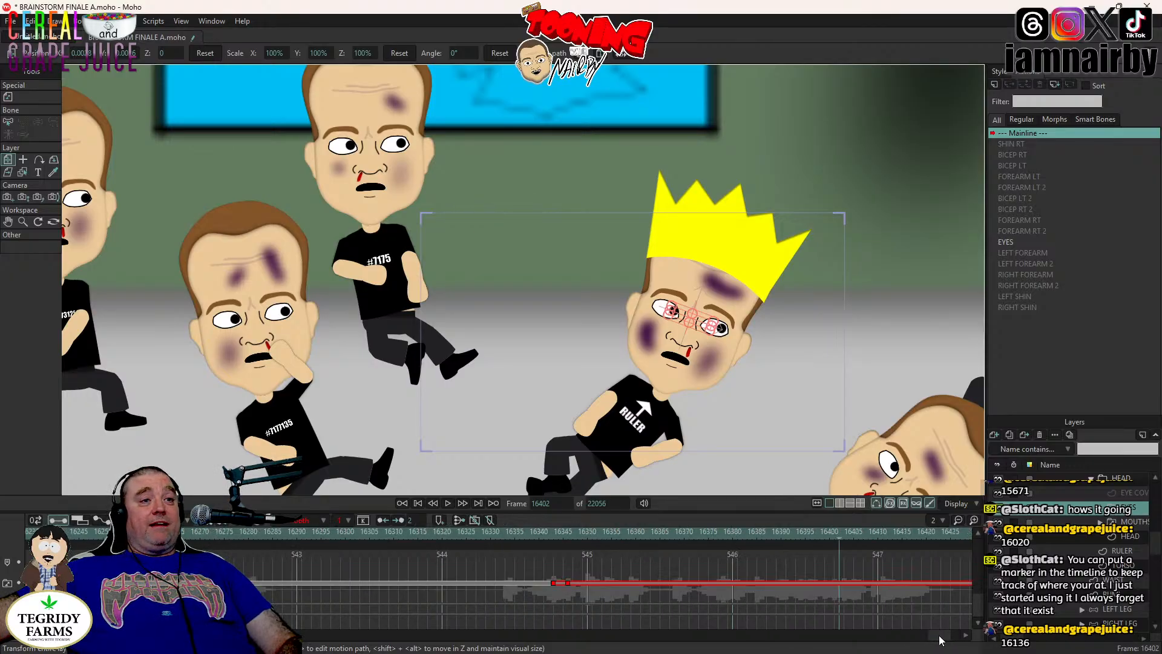
click(544, 533)
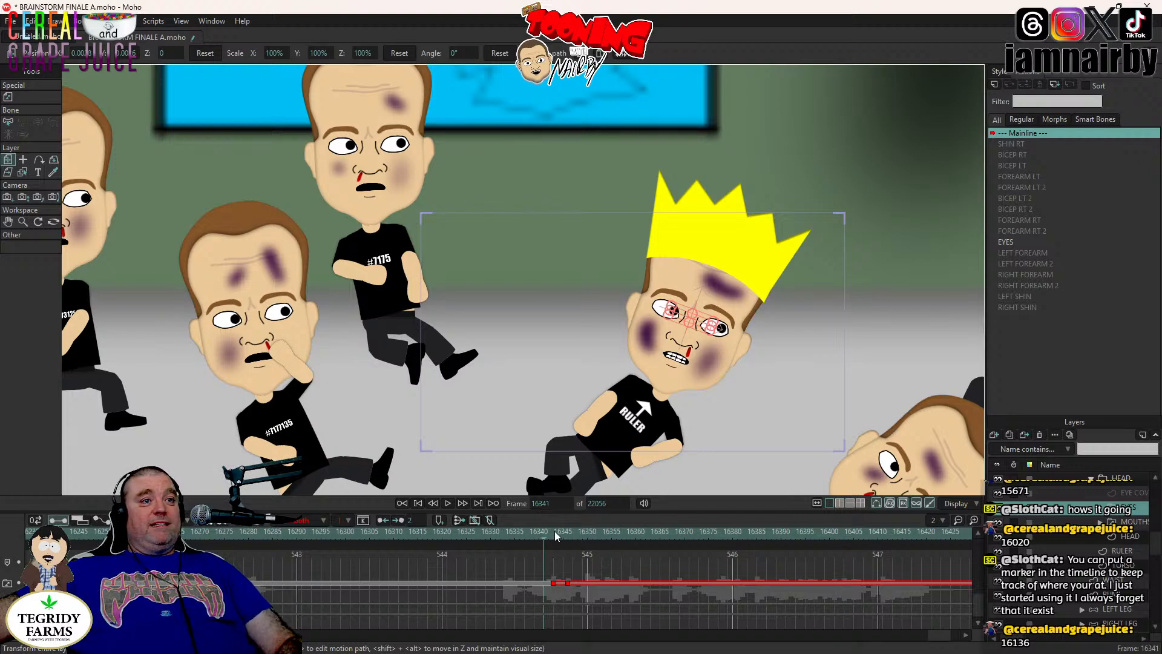
click(448, 502)
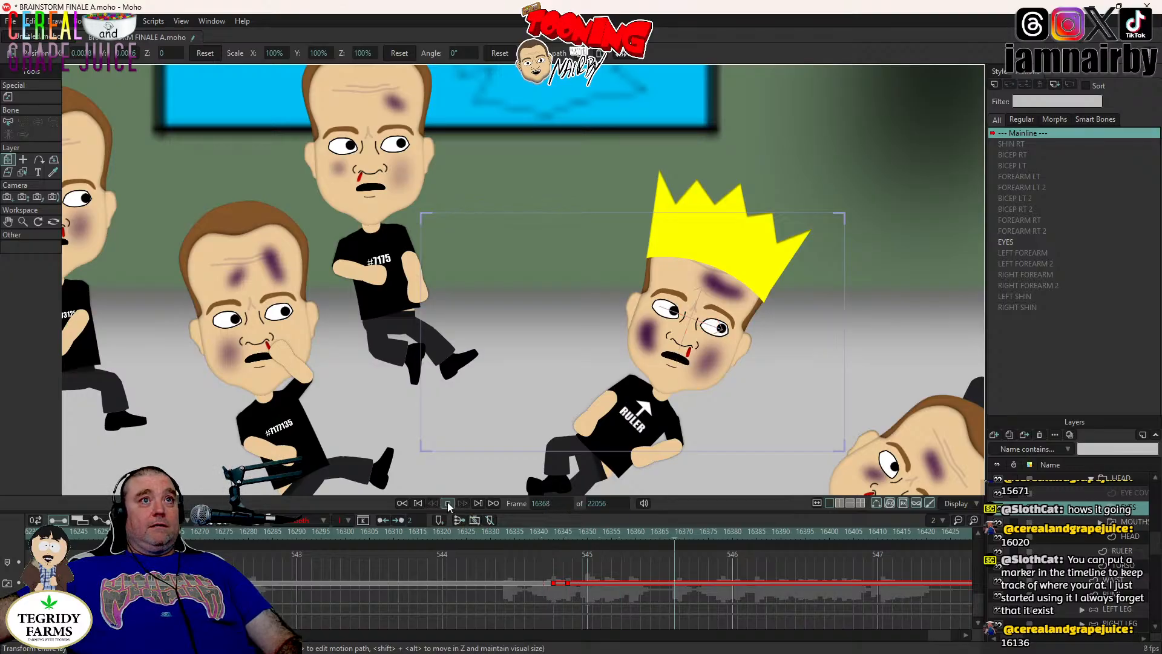
click(448, 502)
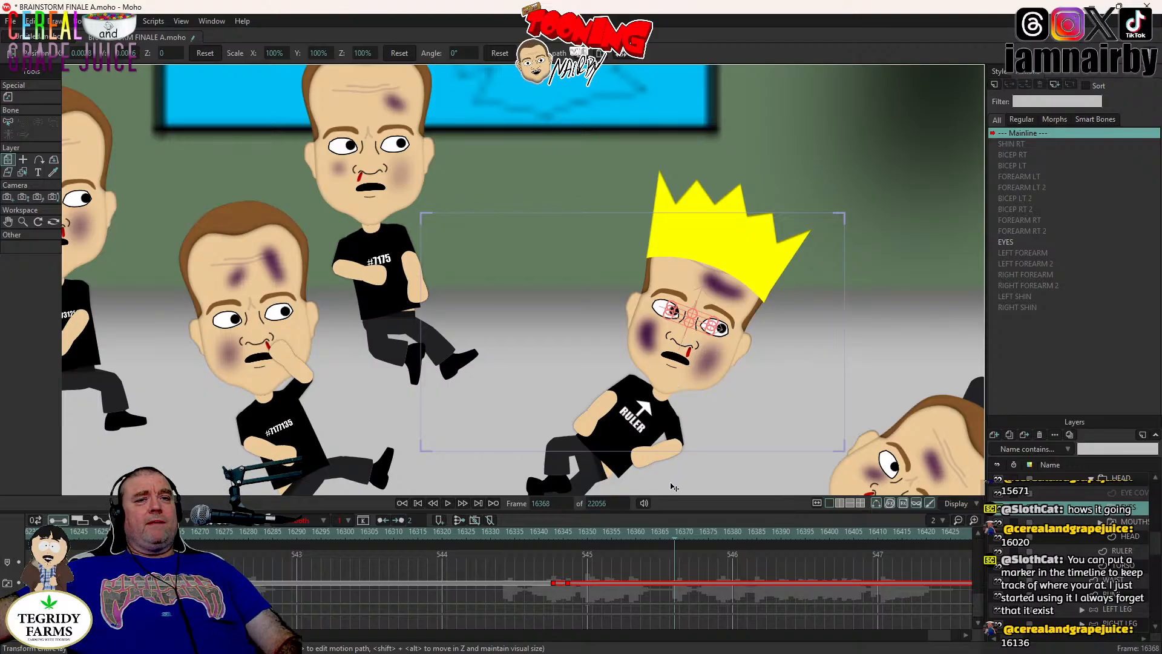
click(524, 533)
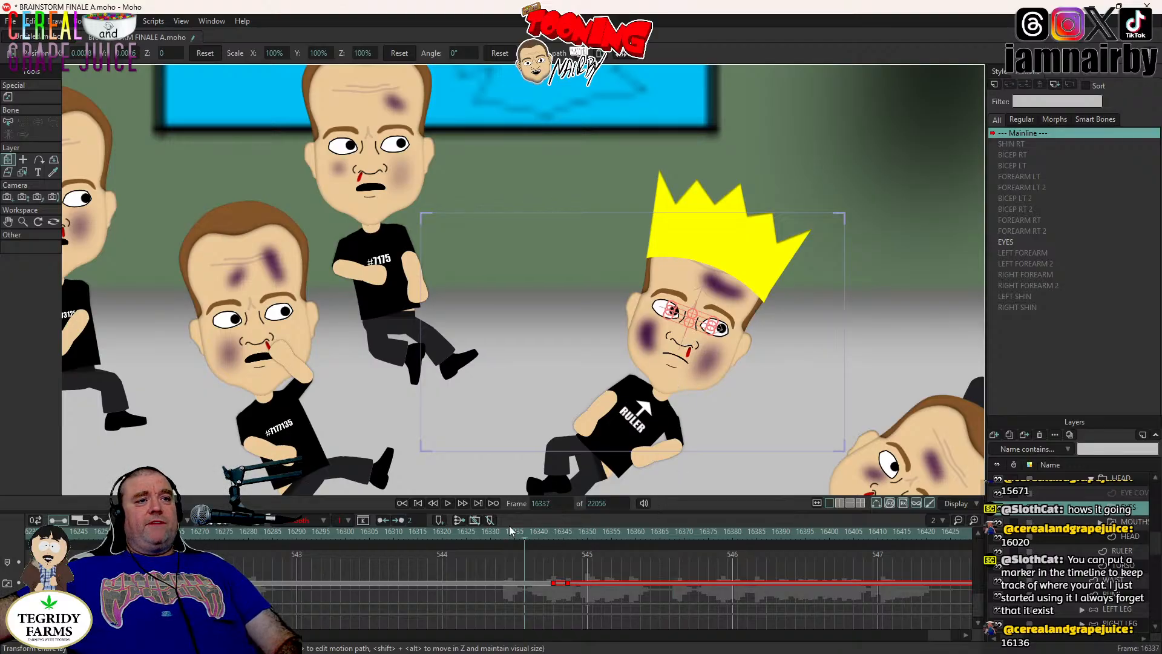
click(449, 502)
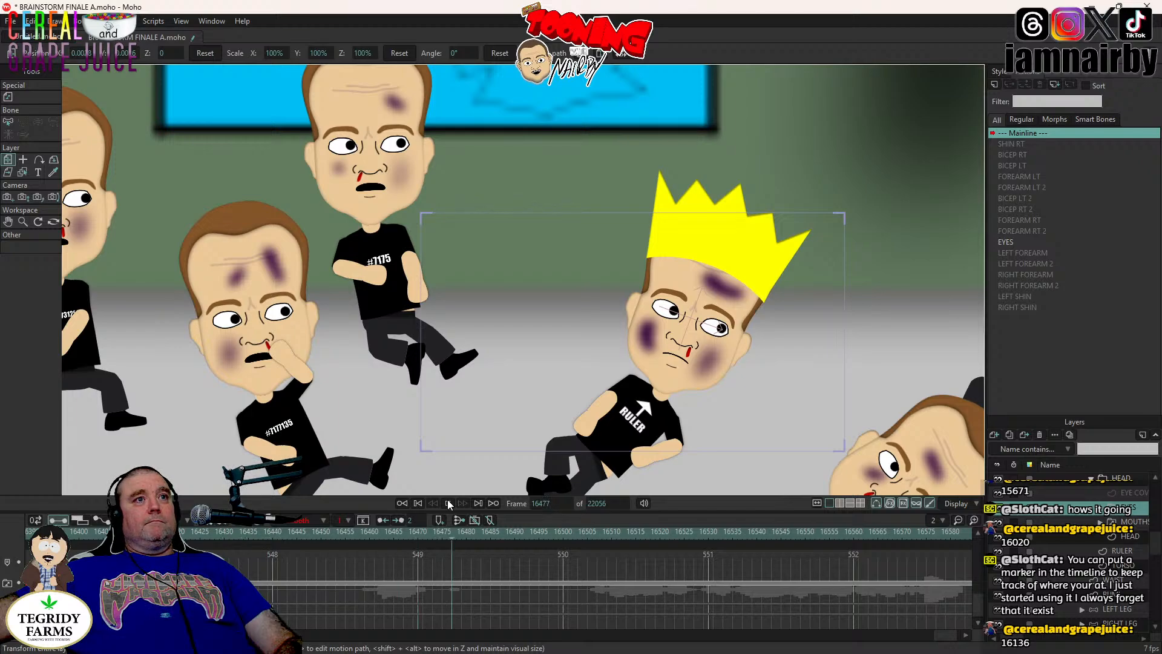
click(448, 503)
key(ctrl+s)
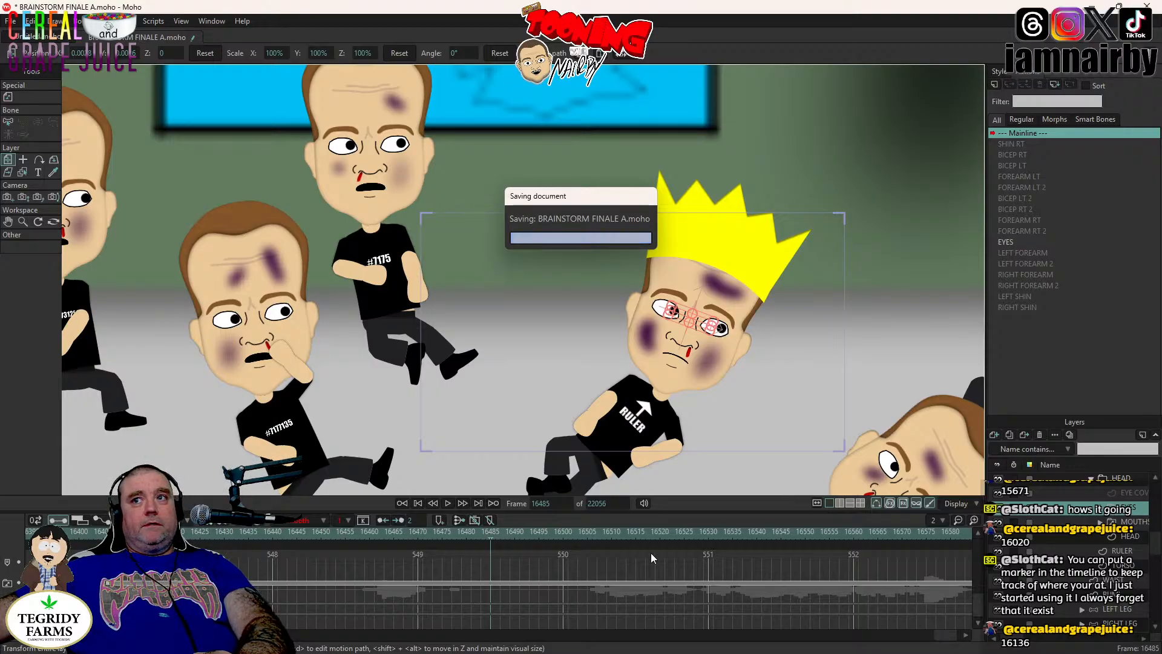
- Return to frame 16136, select the crowned character's HEAD layer and play back the dialogue from there
click(552, 502)
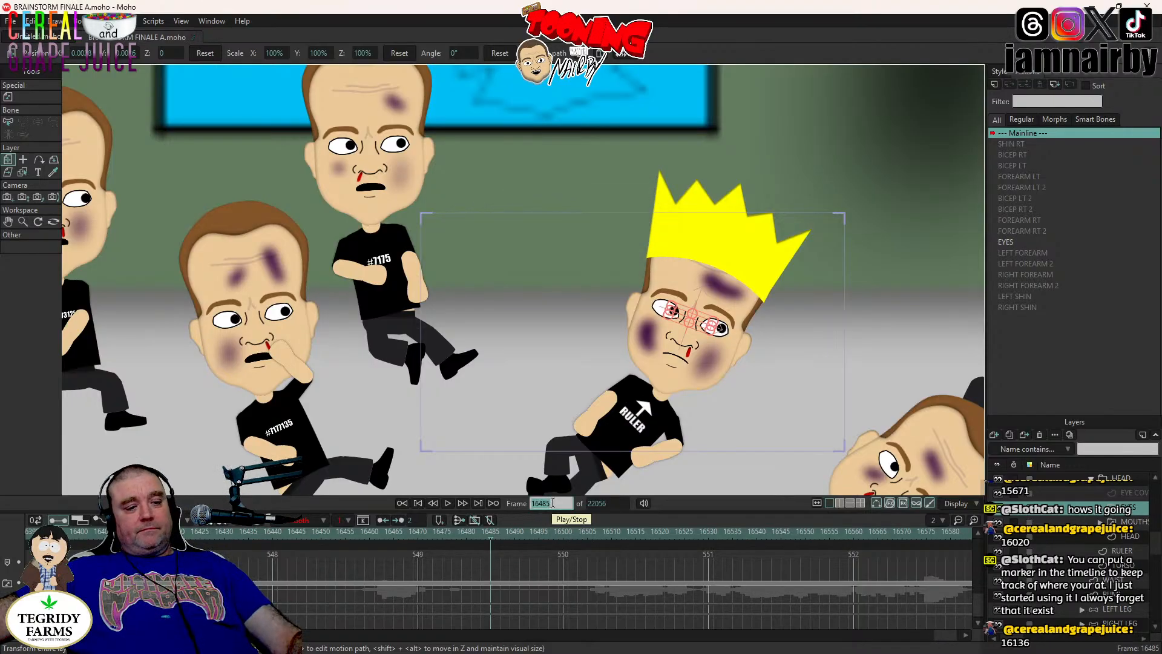
text(16136)
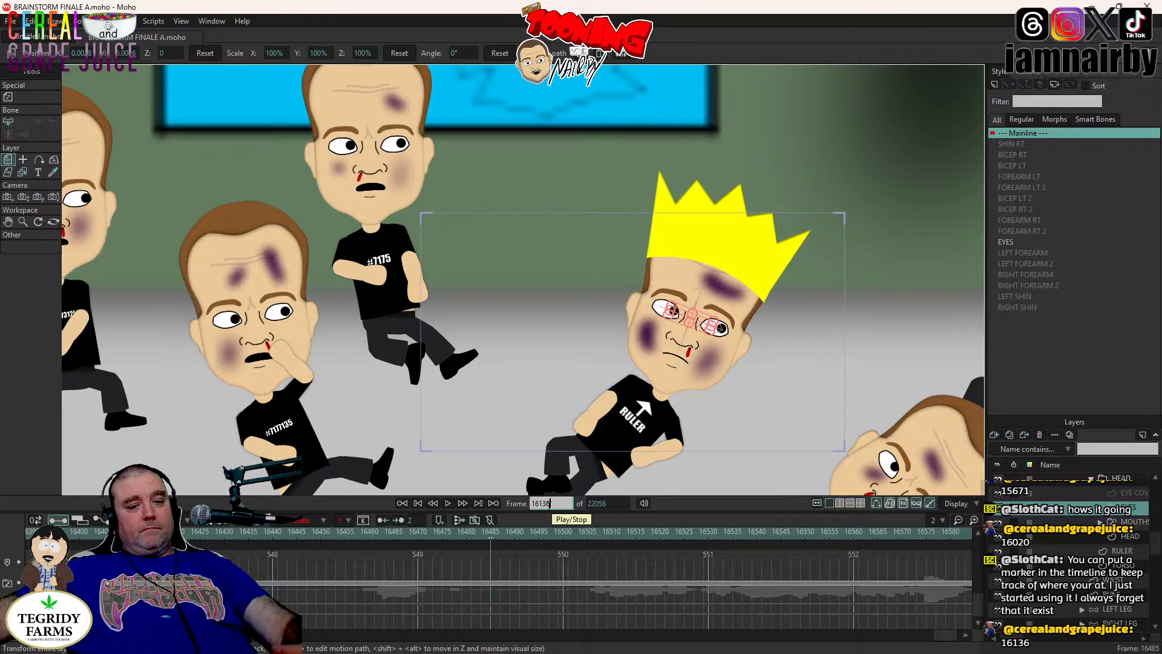
key(Return)
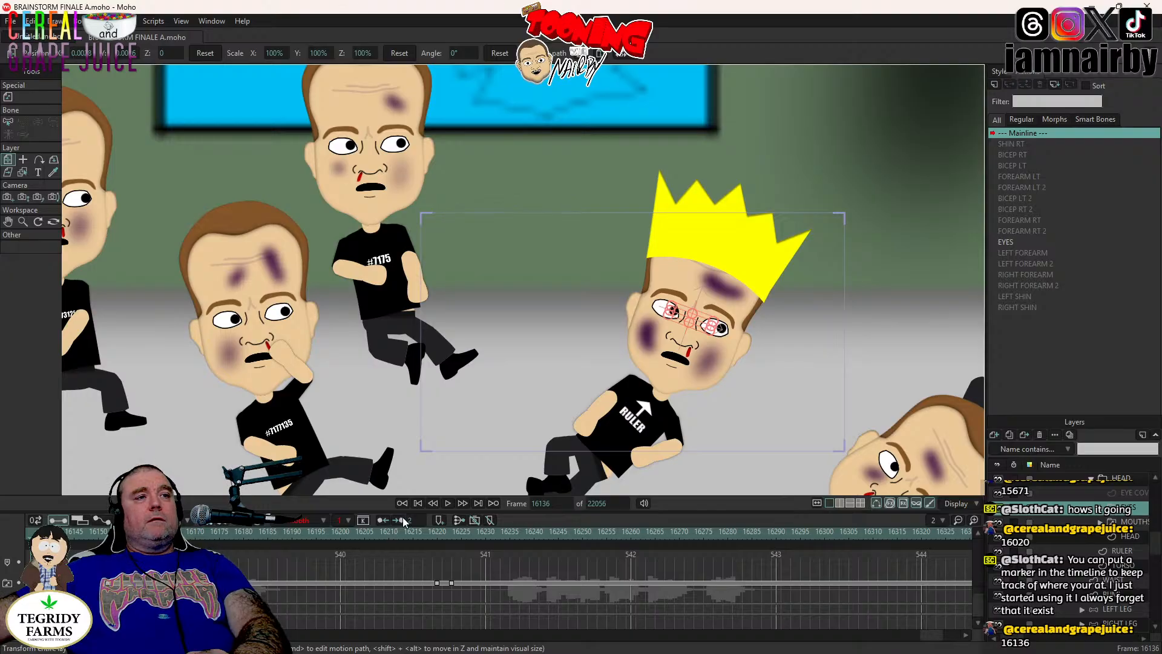
scroll(1136, 545, up, 3)
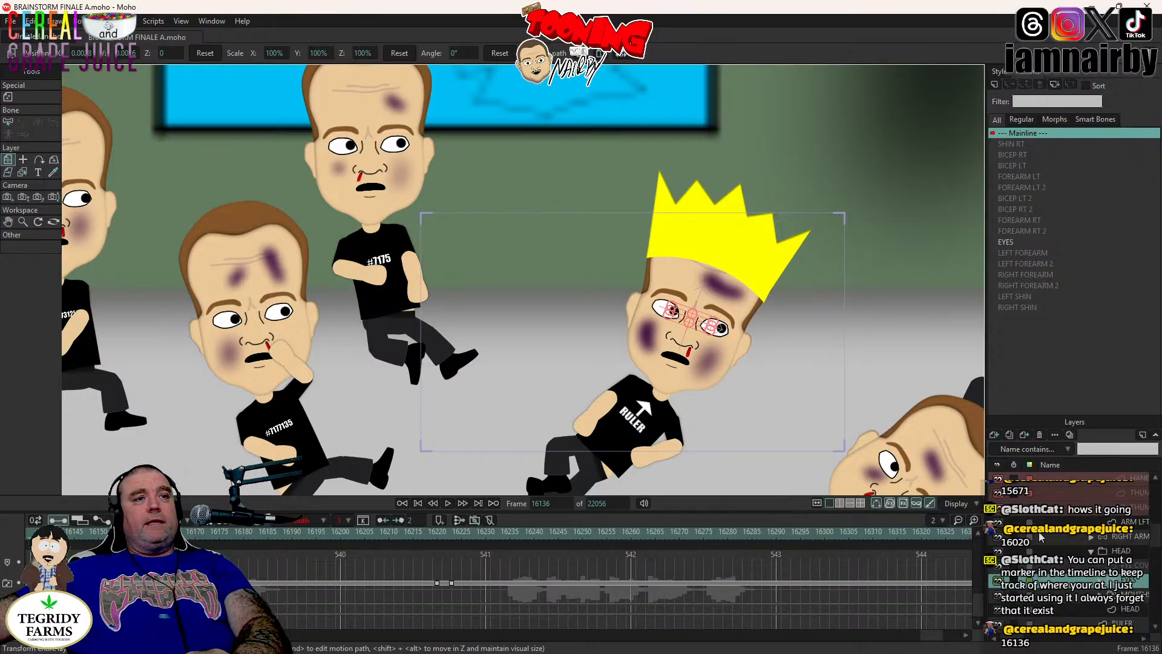
click(1041, 550)
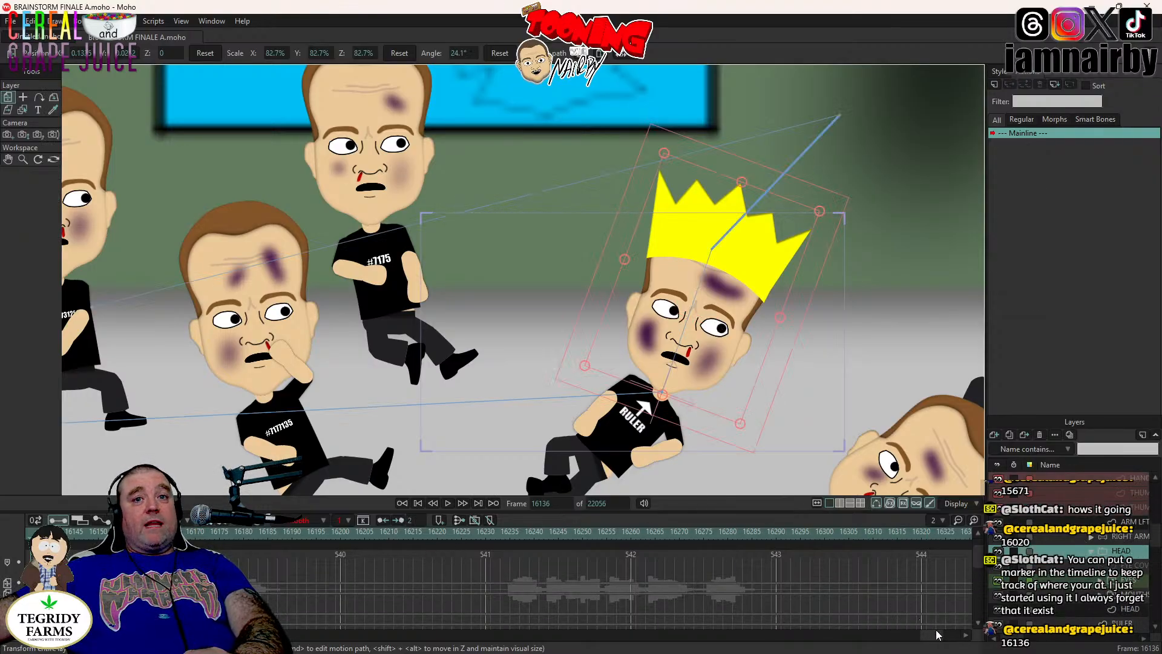
drag(932, 636, 929, 641)
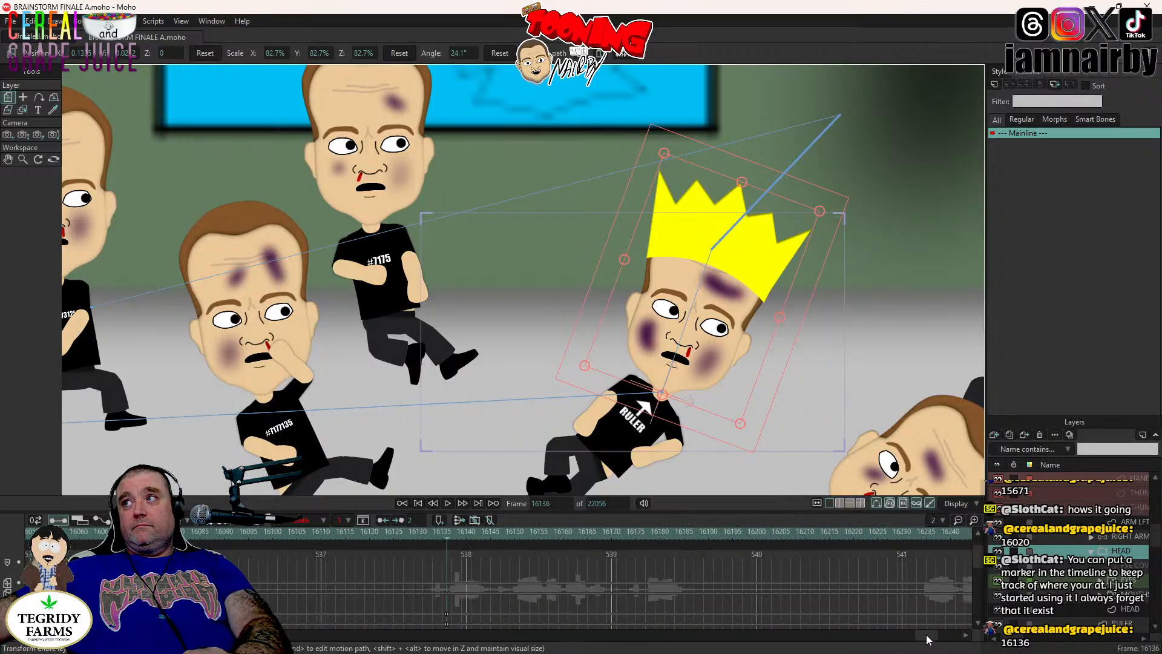
click(449, 503)
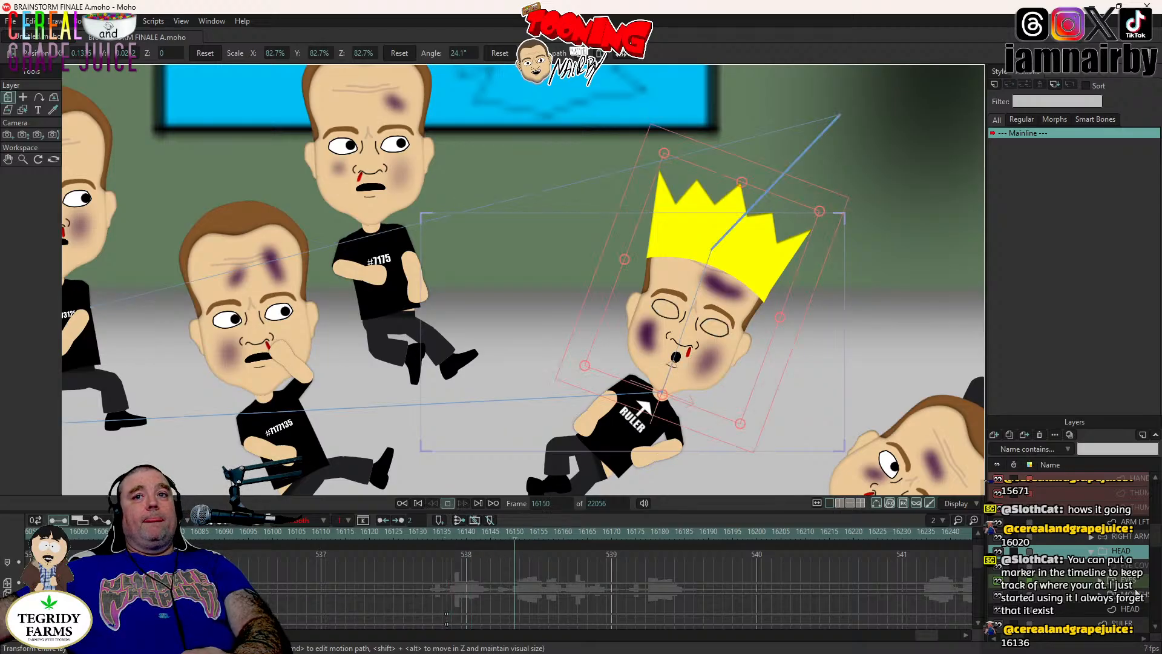
- Key the crowned character's HEAD layer in its existing pose at frame 16137
click(1127, 582)
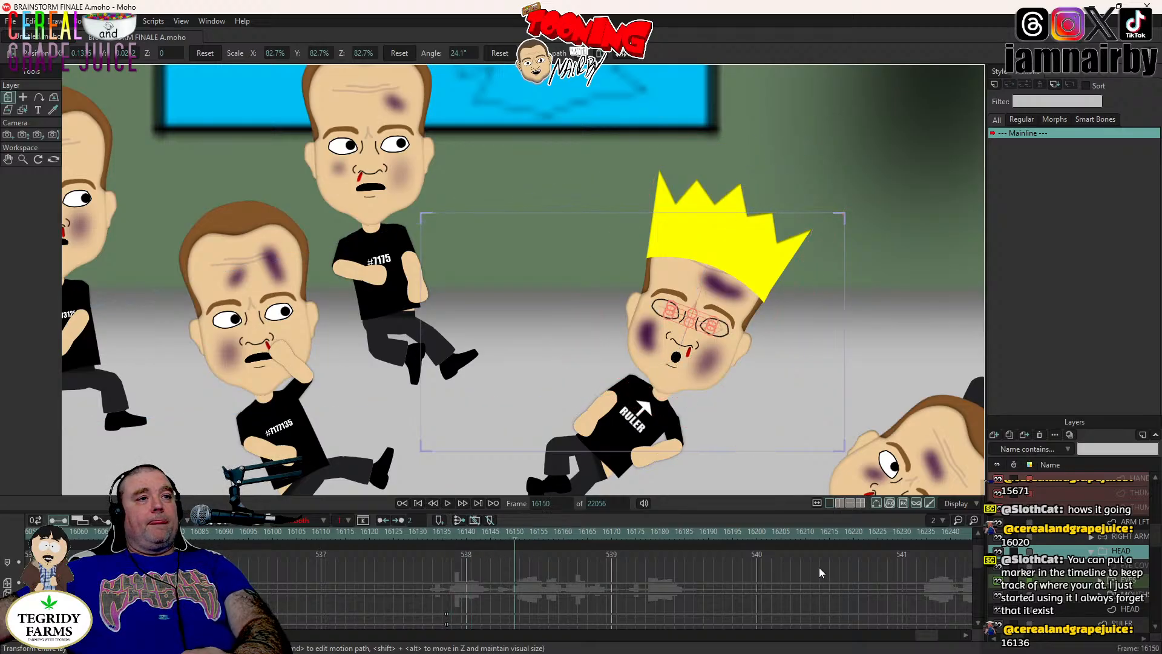
click(506, 532)
click(453, 531)
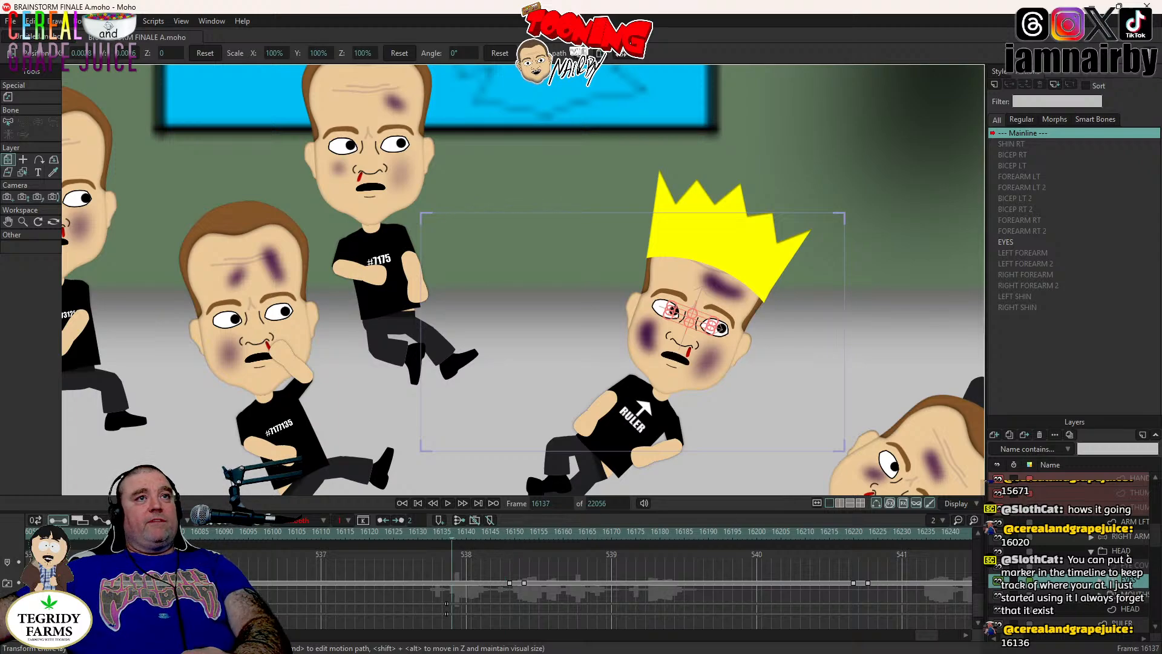
click(1127, 553)
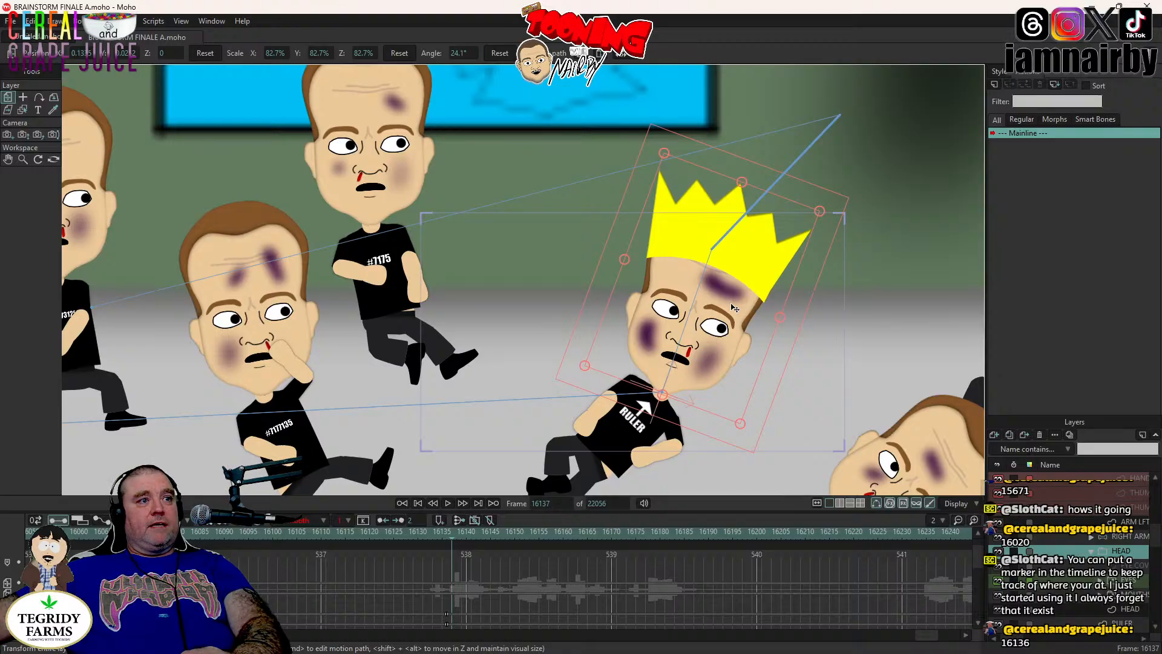
click(732, 308)
click(789, 353)
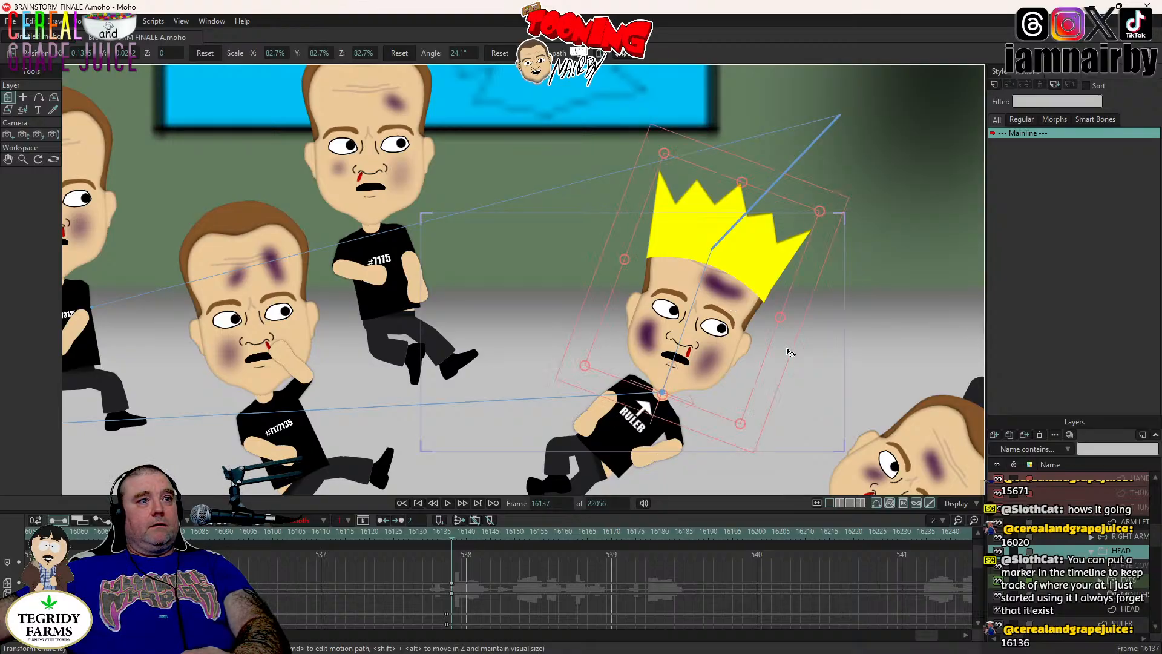
- Tilt the crowned character's head to 2.8° at frame 16143 and shift the new keyframes slightly earlier
click(476, 532)
key(ctrl+Right)
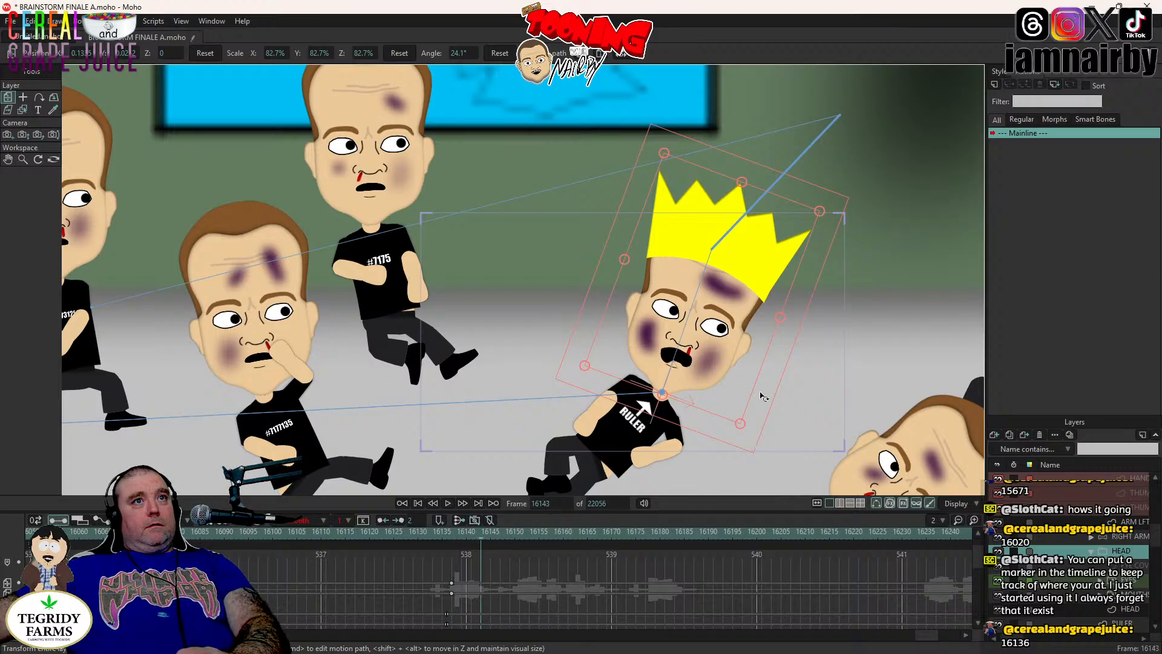
drag(764, 396, 695, 409)
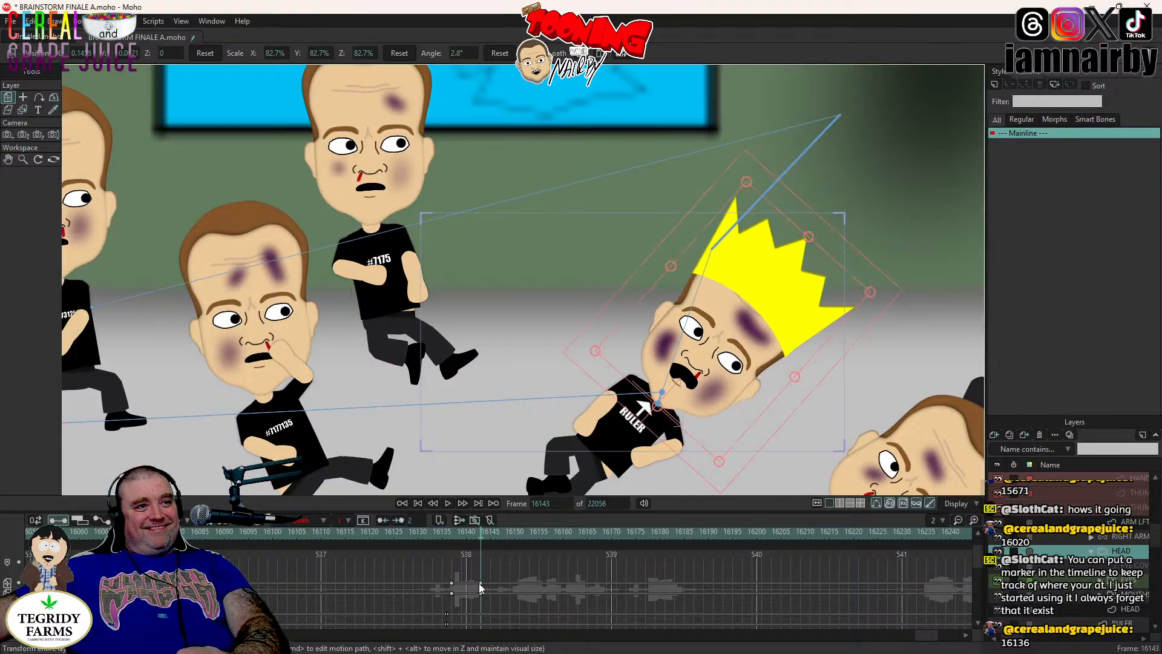
mouse_move(479, 583)
mouse_down()
mouse_move(467, 584)
mouse_move(477, 598)
mouse_up()
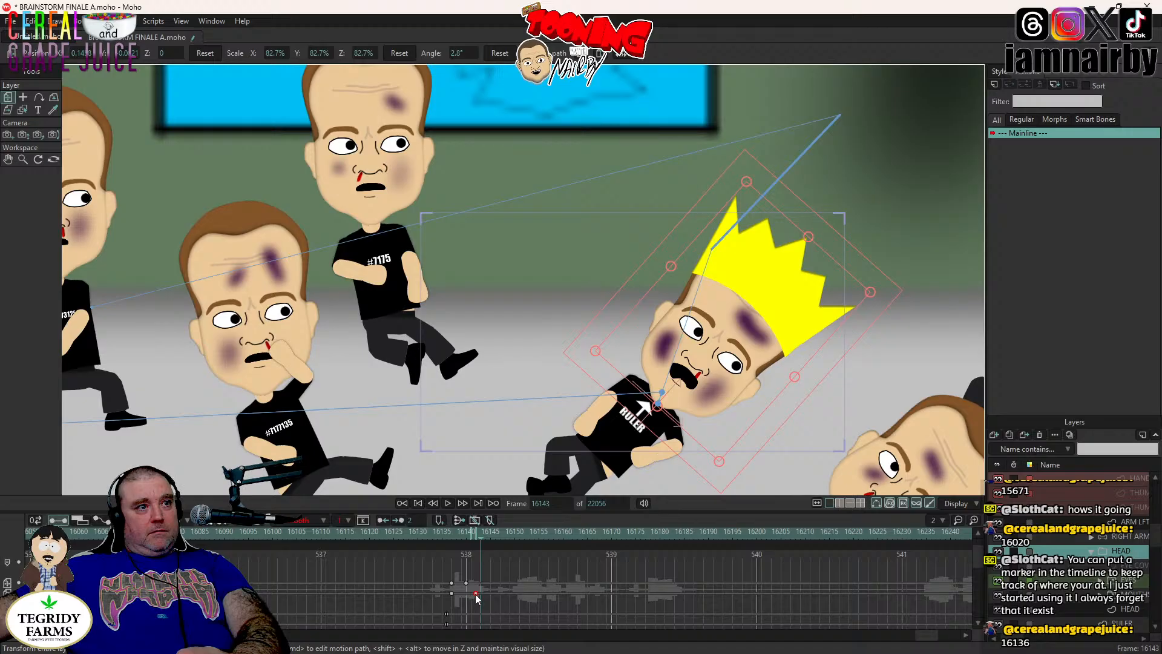
- Play back to frame 16150 and hold the tilted head pose there by copying its rotation and position keyframes
click(449, 503)
key(space)
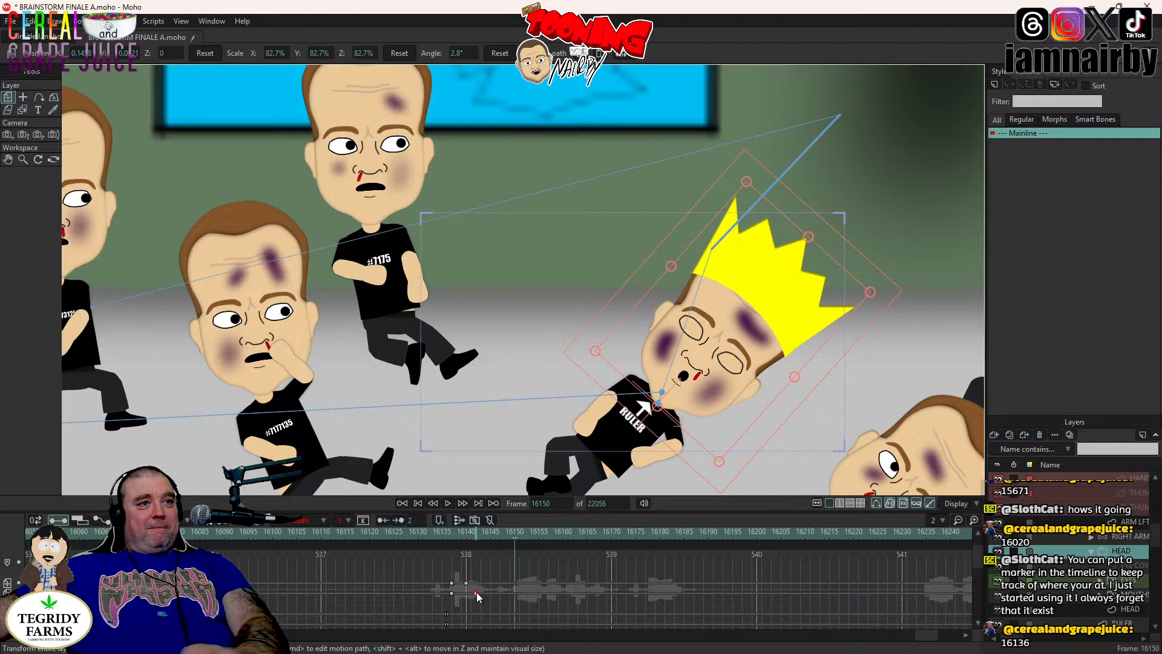
key(ctrl+c)
key(ctrl+v)
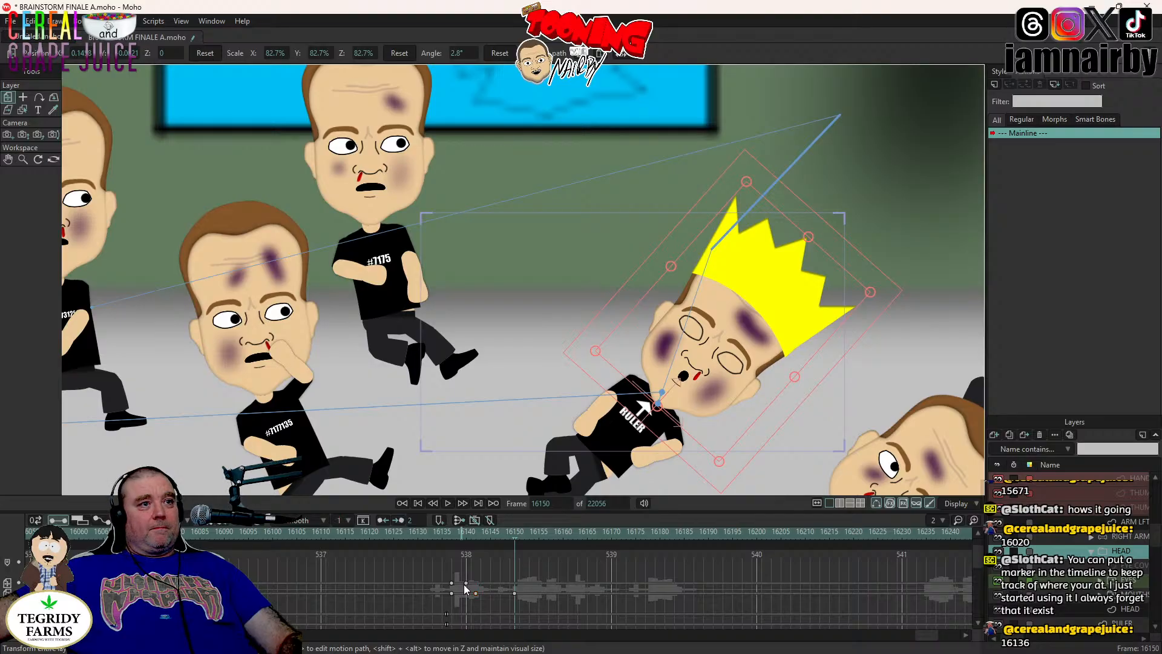
click(466, 583)
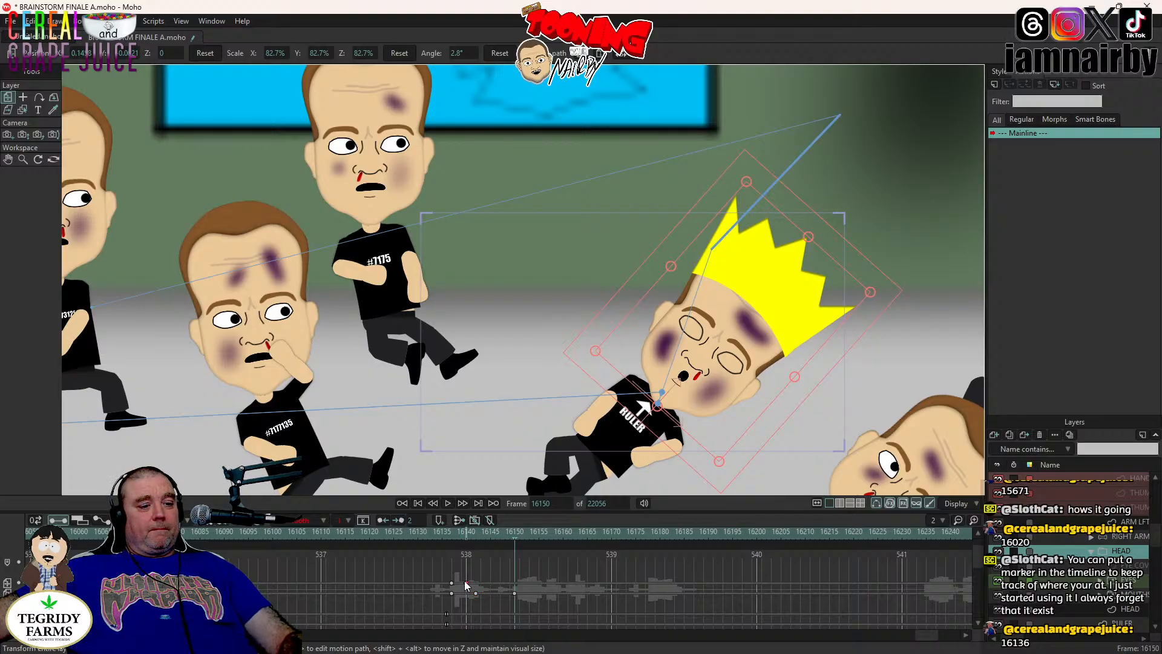
key(ctrl+c)
key(ctrl+v)
- Raise the crowned character's head back to 18.4° at frame 16155, reposition it on the neck and adjust the new keyframe's timing
key(Right)
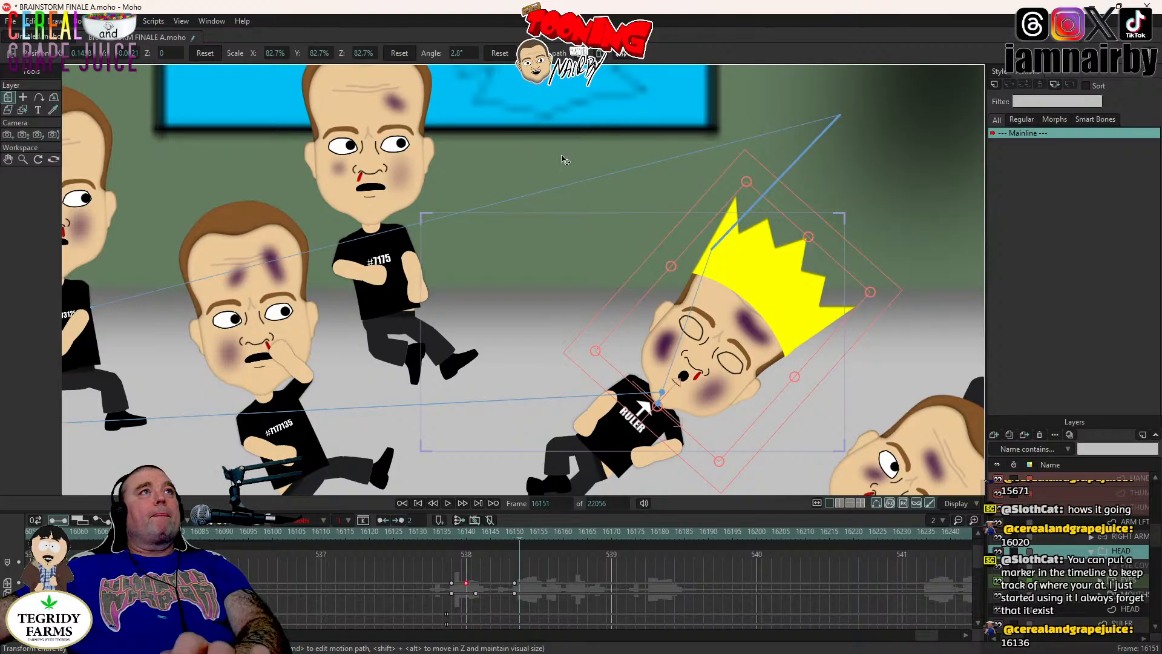
key(Right)
key(Right)
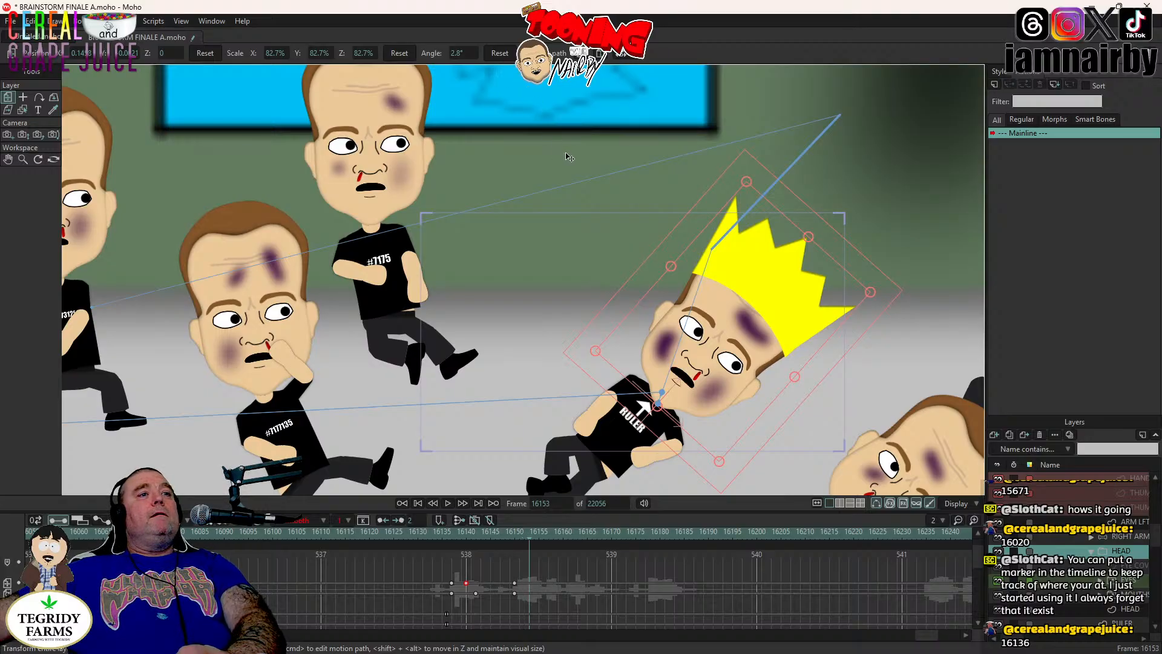
key(Right)
key(Right)
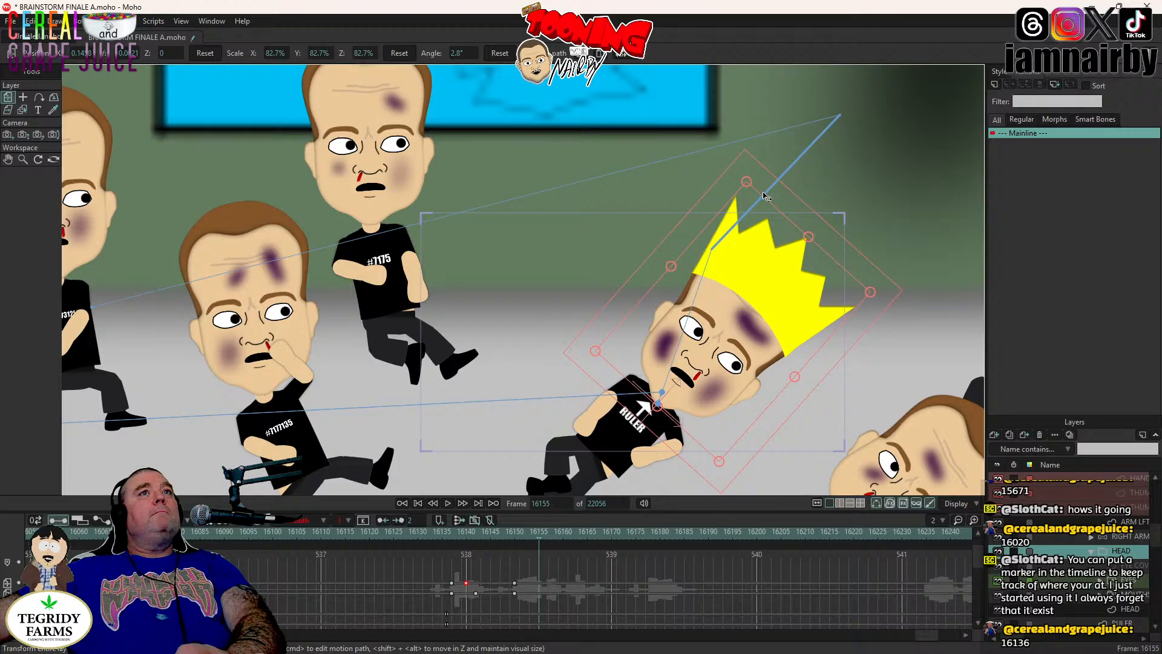
drag(764, 193, 754, 184)
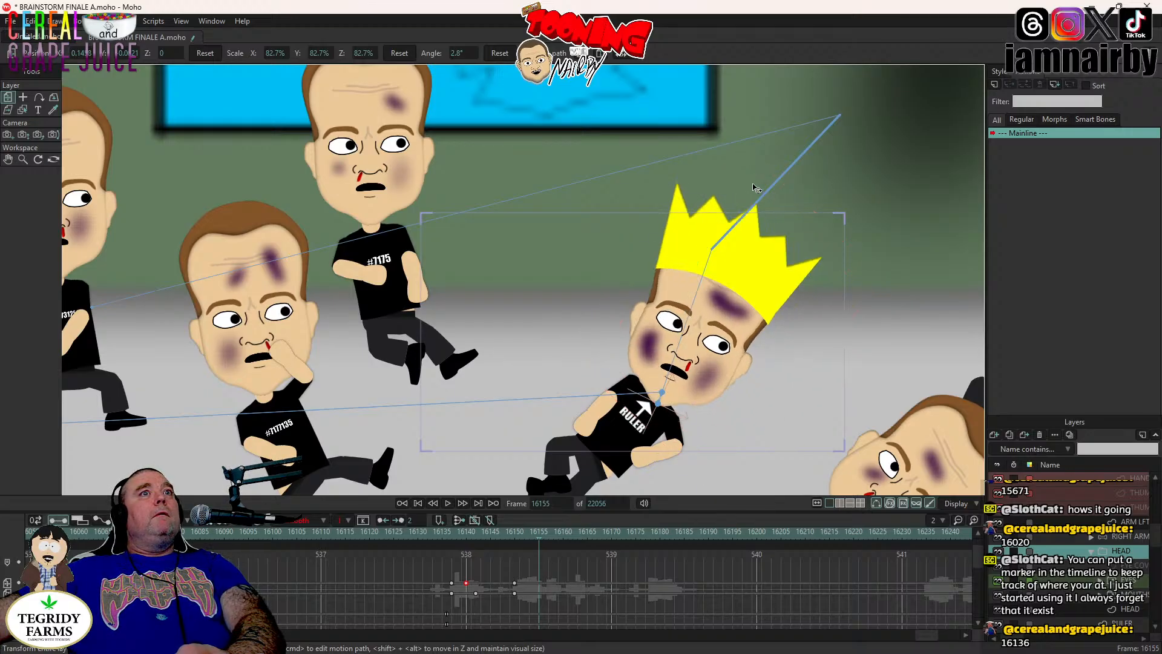
drag(714, 308, 709, 306)
click(538, 583)
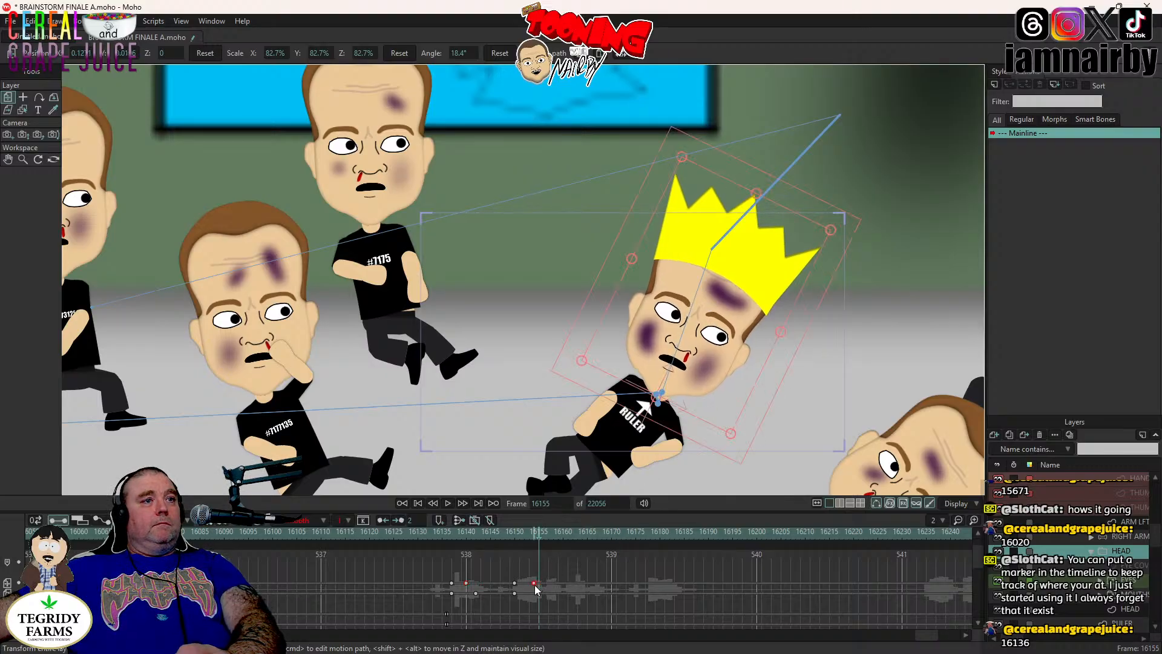
- Shift the crowned head's selected keyframe near frame 16154 slightly earlier and play back the raised head pose
drag(532, 586, 531, 589)
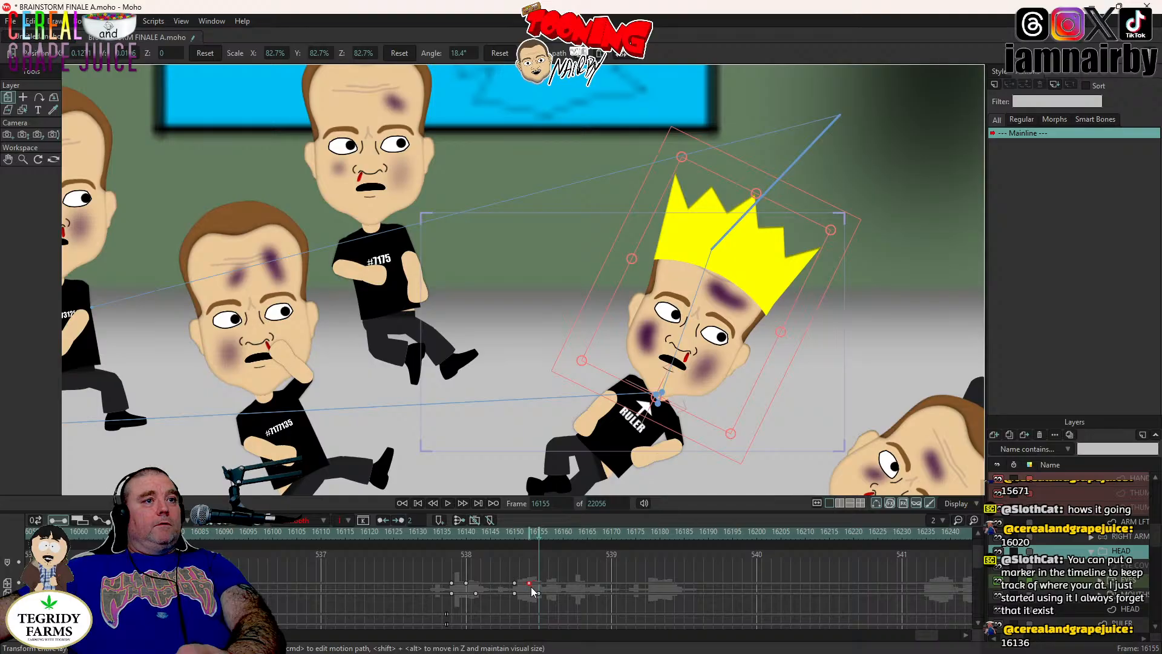
click(447, 503)
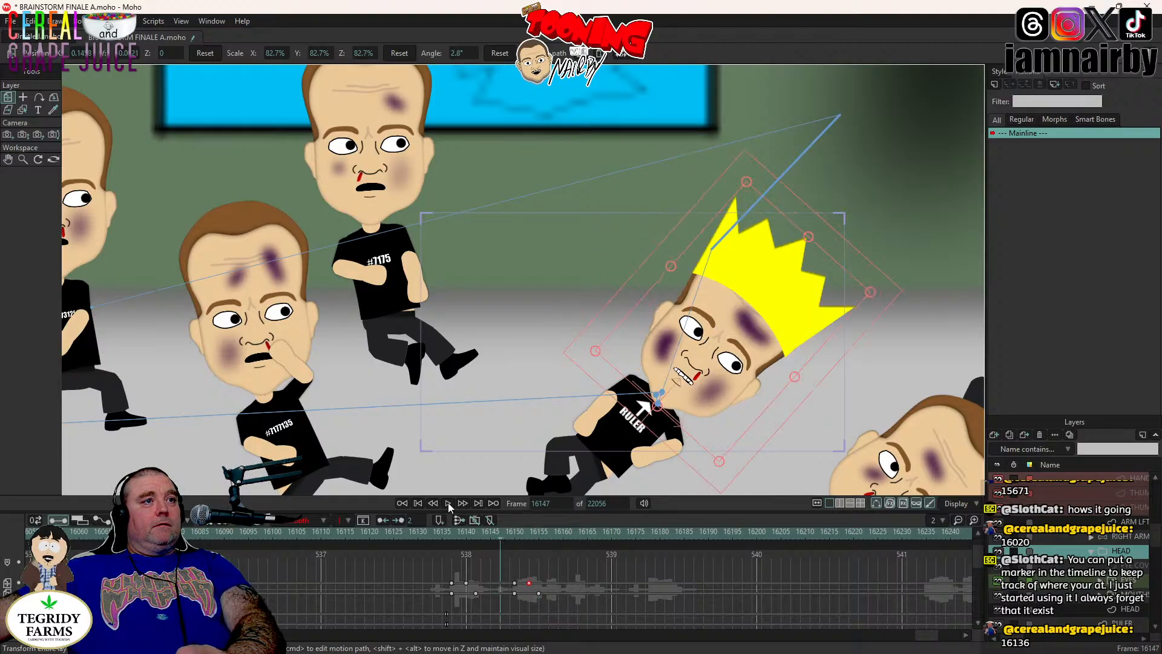
click(448, 503)
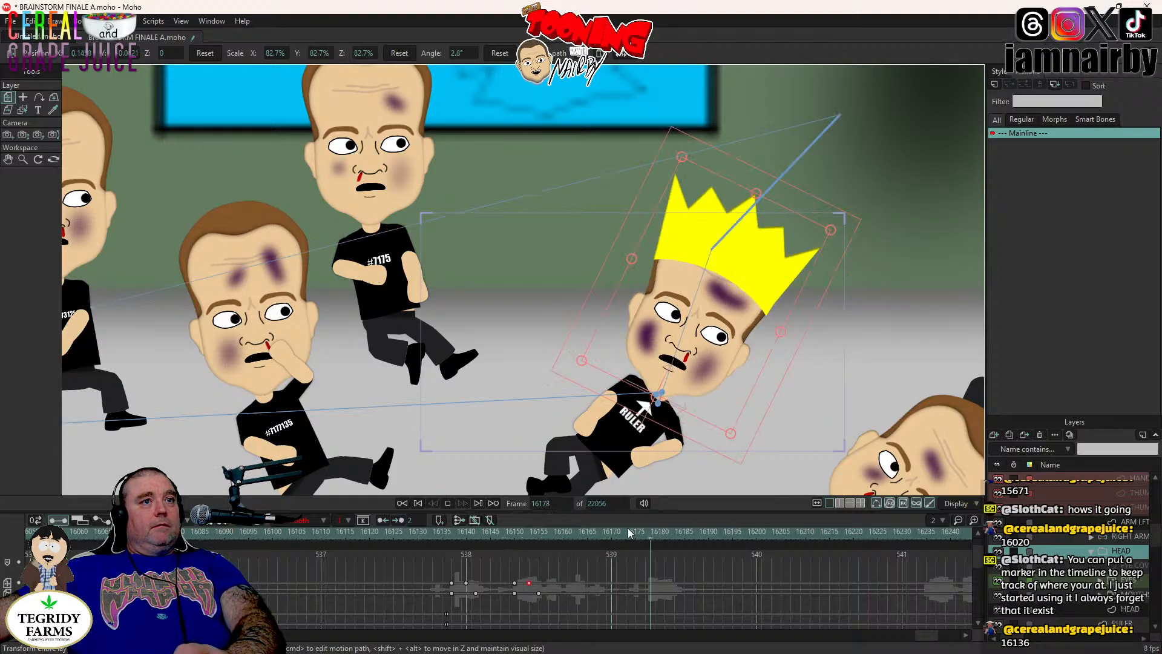
- Step through the dialogue to frame 16170 and key the crowned character's HEAD layer there in its existing pose
drag(615, 534, 579, 542)
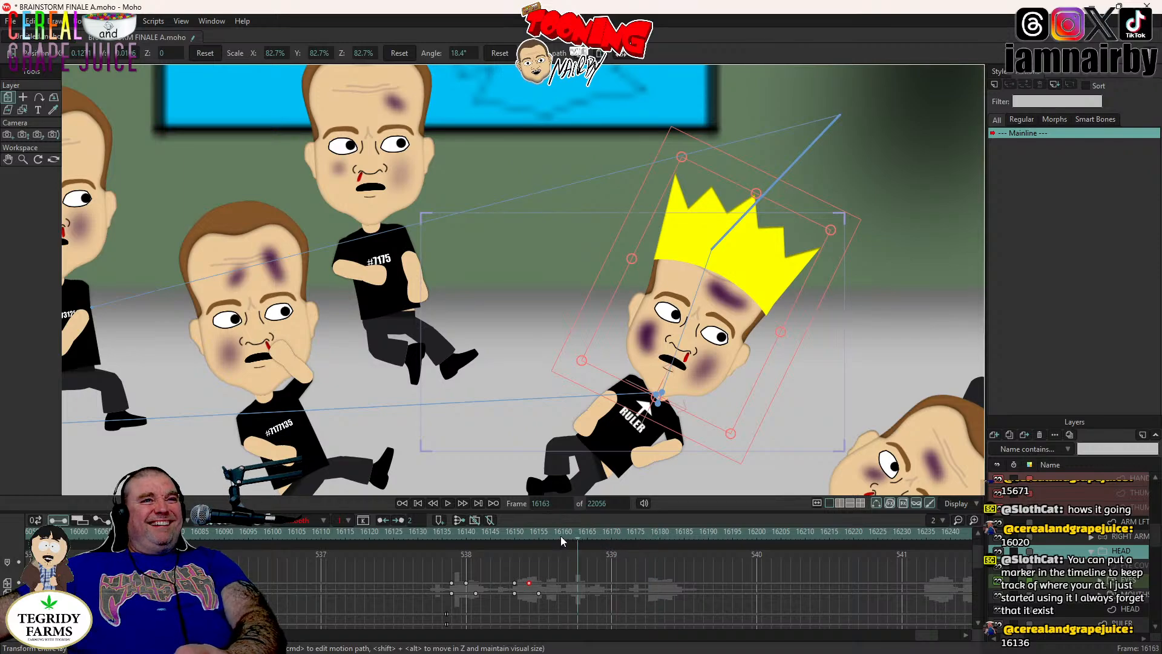
key(Left)
key(Left)
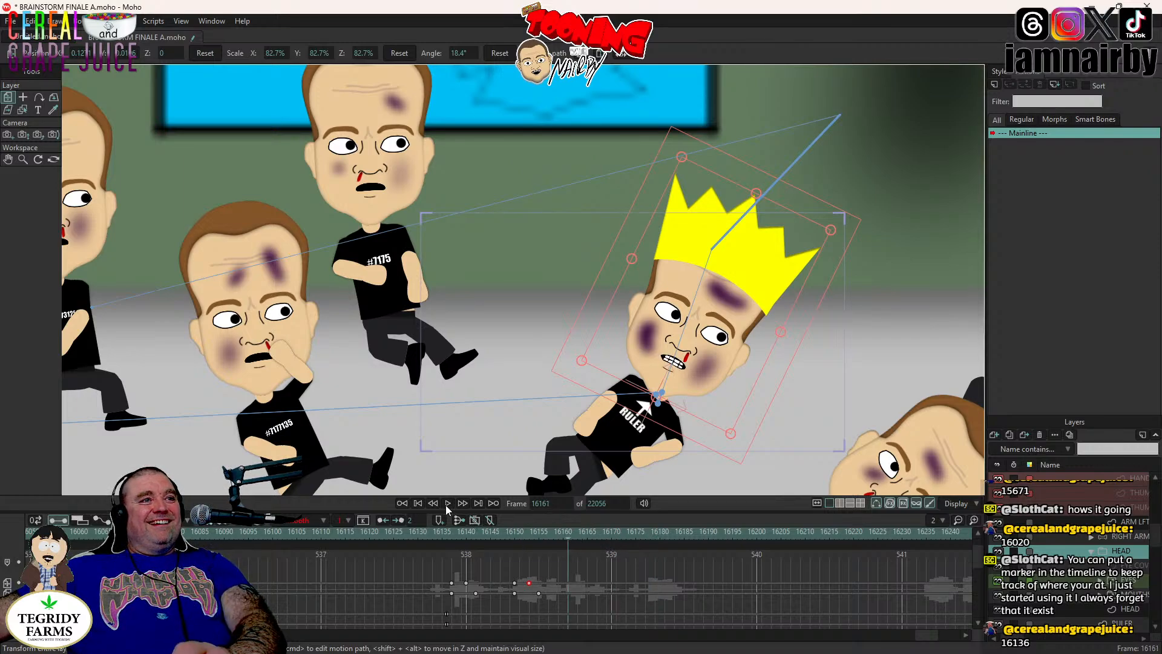
key(Right)
key(Right)
key(Right)
key(Right)
key(Right)
key(Right)
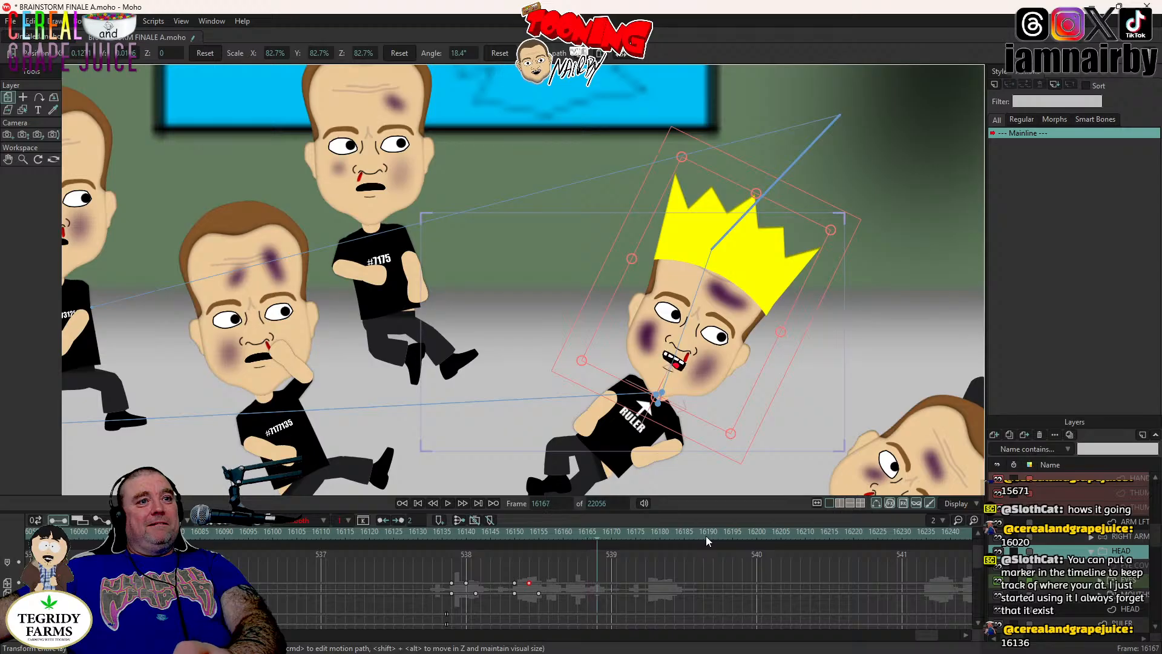
key(Right)
key(Right)
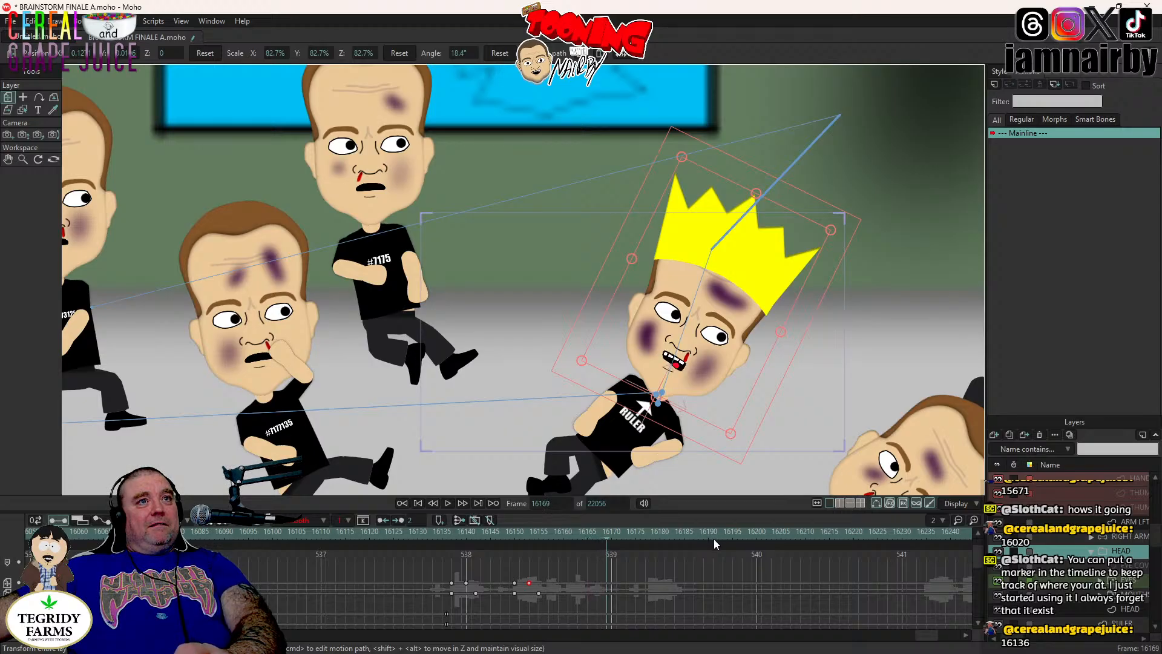
key(Right)
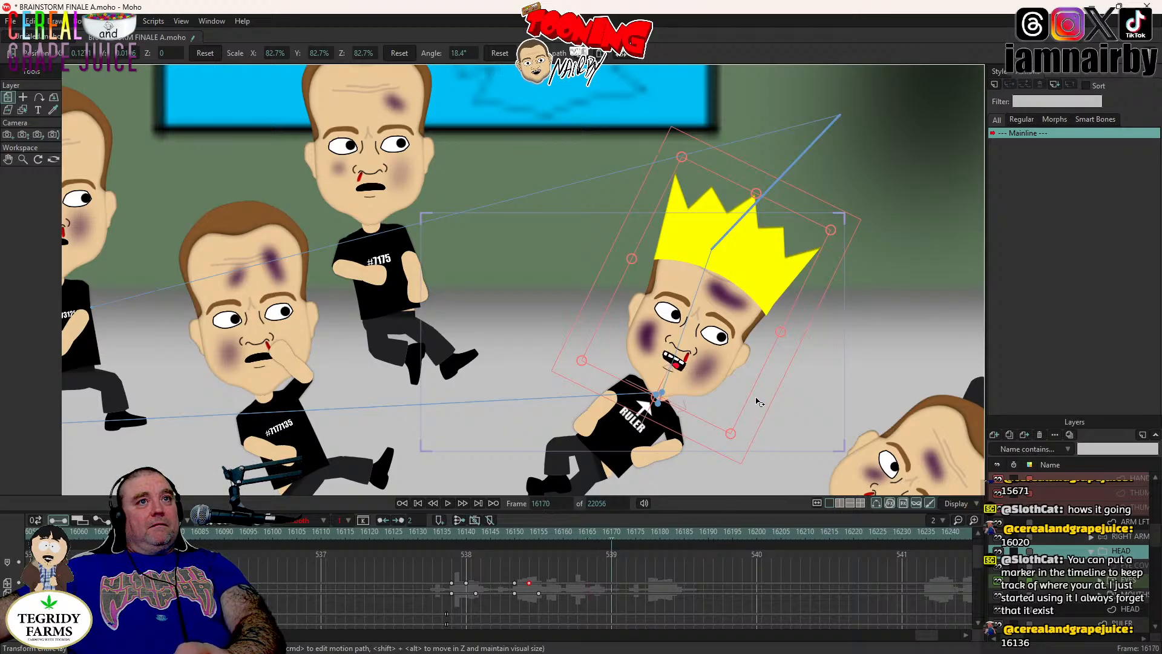
click(729, 378)
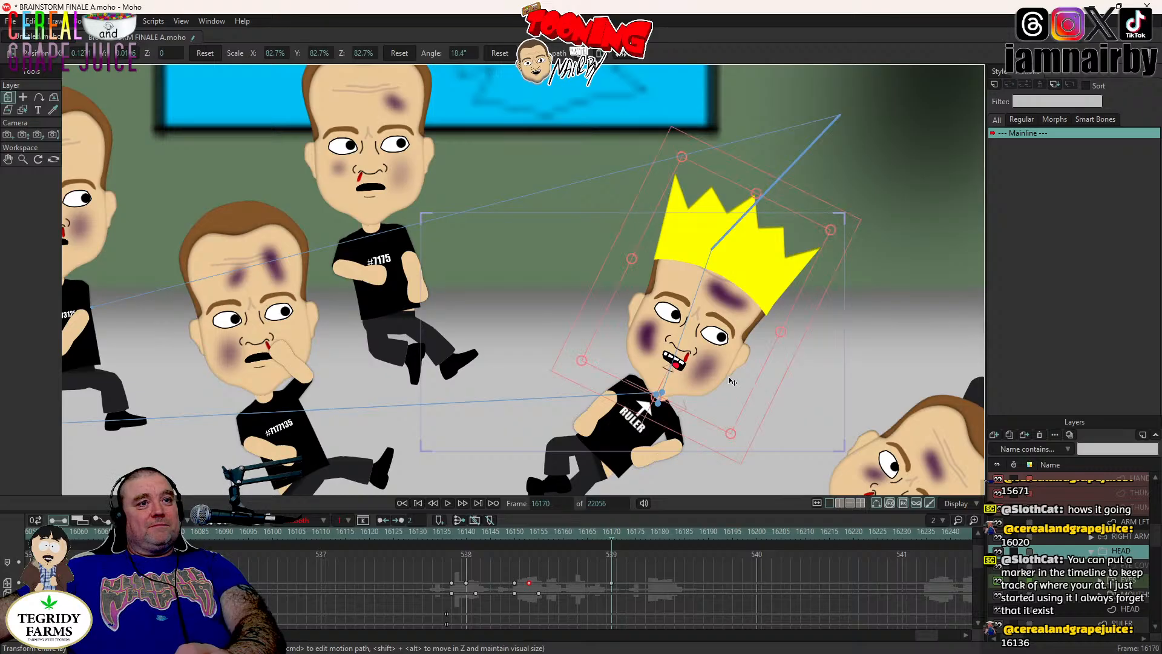
- Check the dialogue past frame 16170 and move the HEAD layer's hold keyframes from there to frame 16174
click(652, 535)
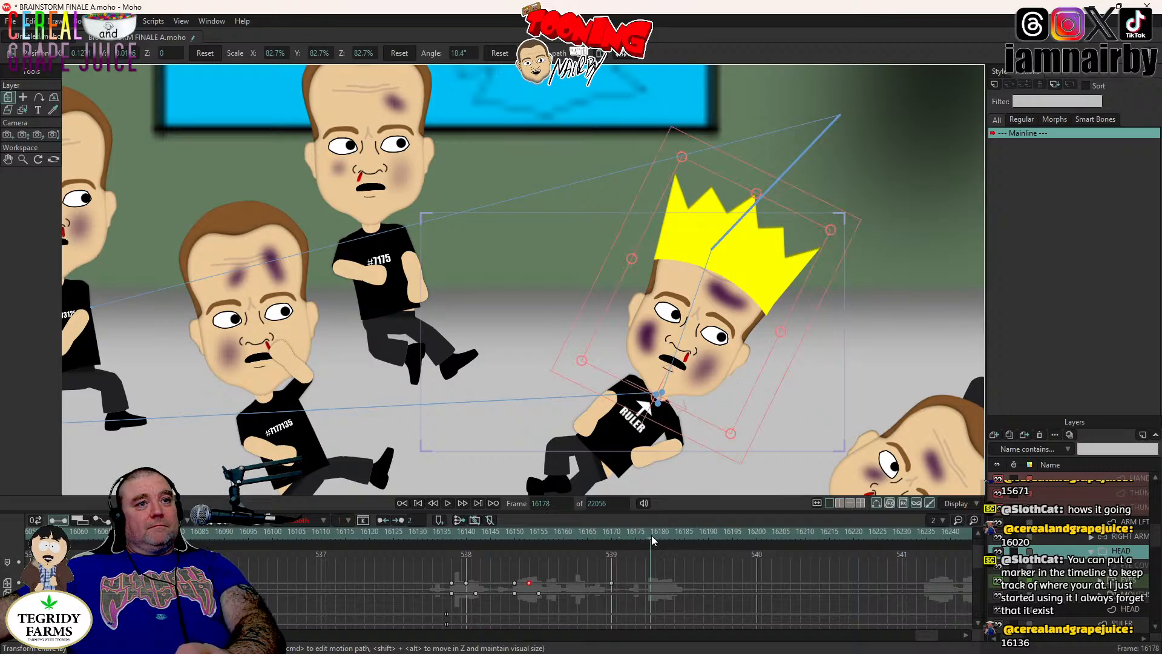
click(613, 535)
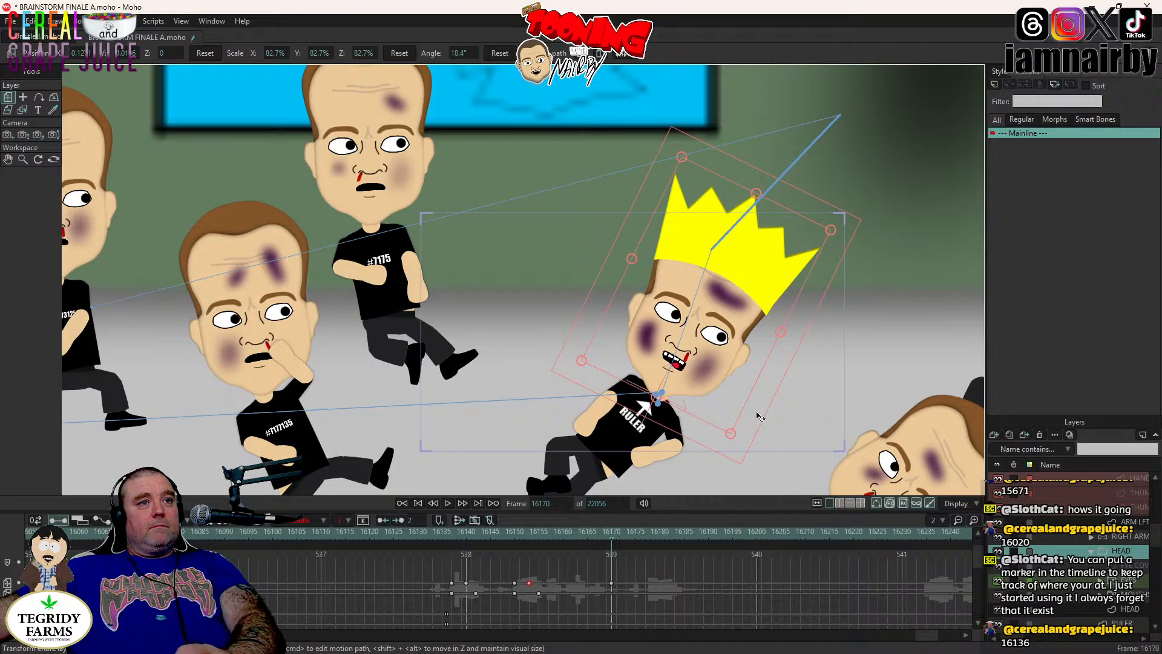
click(611, 585)
drag(611, 586, 631, 588)
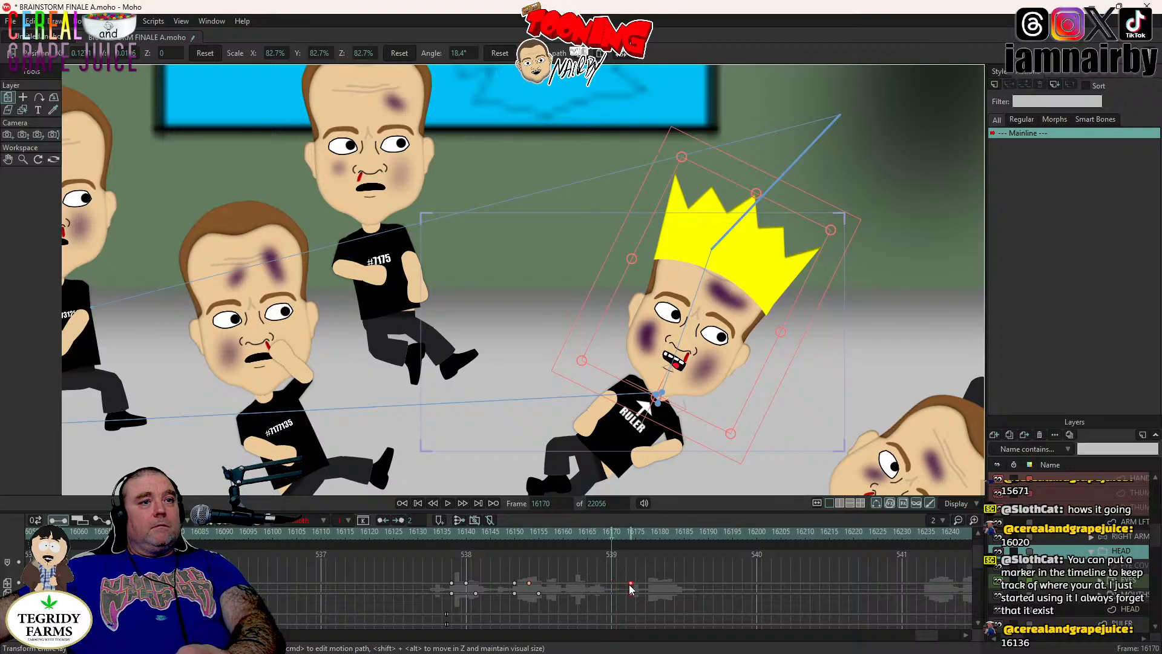
- Tilt the crowned character's head to -4.2° at frame 16181, reposition it on the neck and shift the new keyframes slightly earlier
click(666, 535)
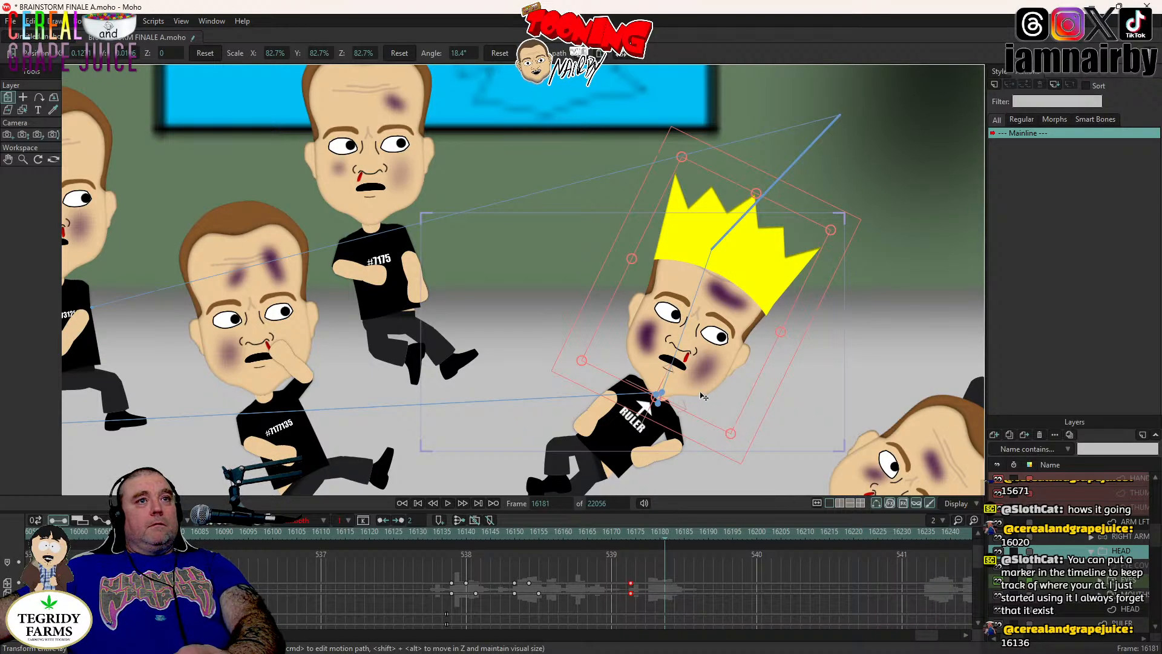
drag(708, 399, 763, 451)
drag(707, 427, 698, 420)
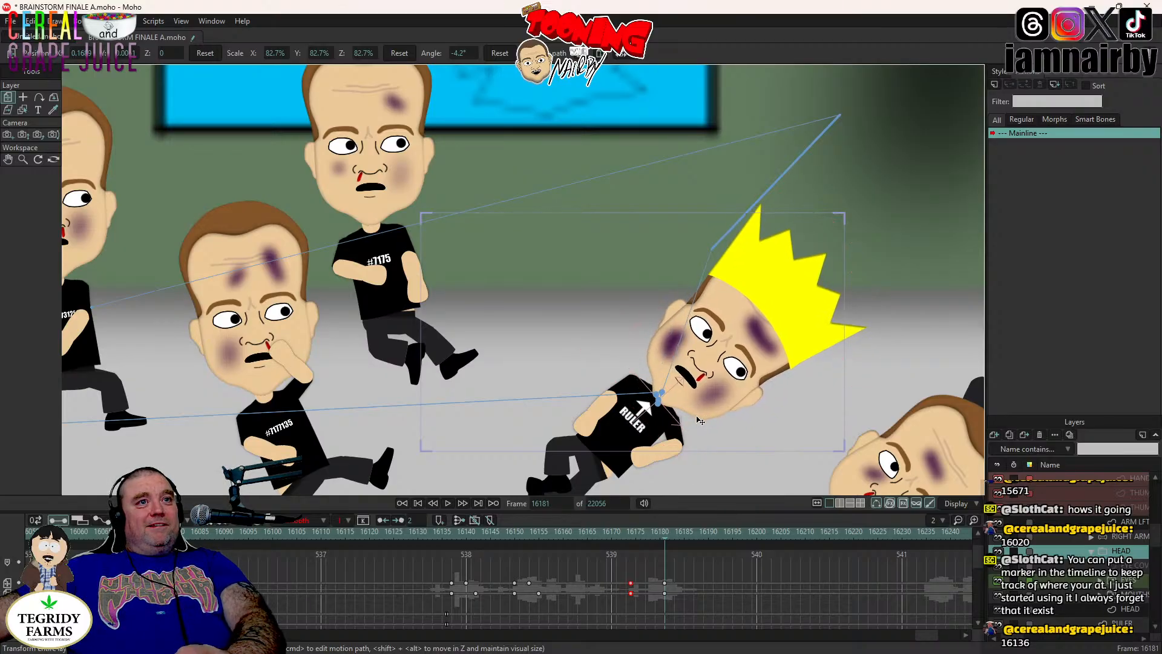
mouse_move(666, 584)
mouse_down()
mouse_move(651, 585)
mouse_move(659, 595)
mouse_move(646, 584)
mouse_move(656, 597)
mouse_up()
click(651, 591)
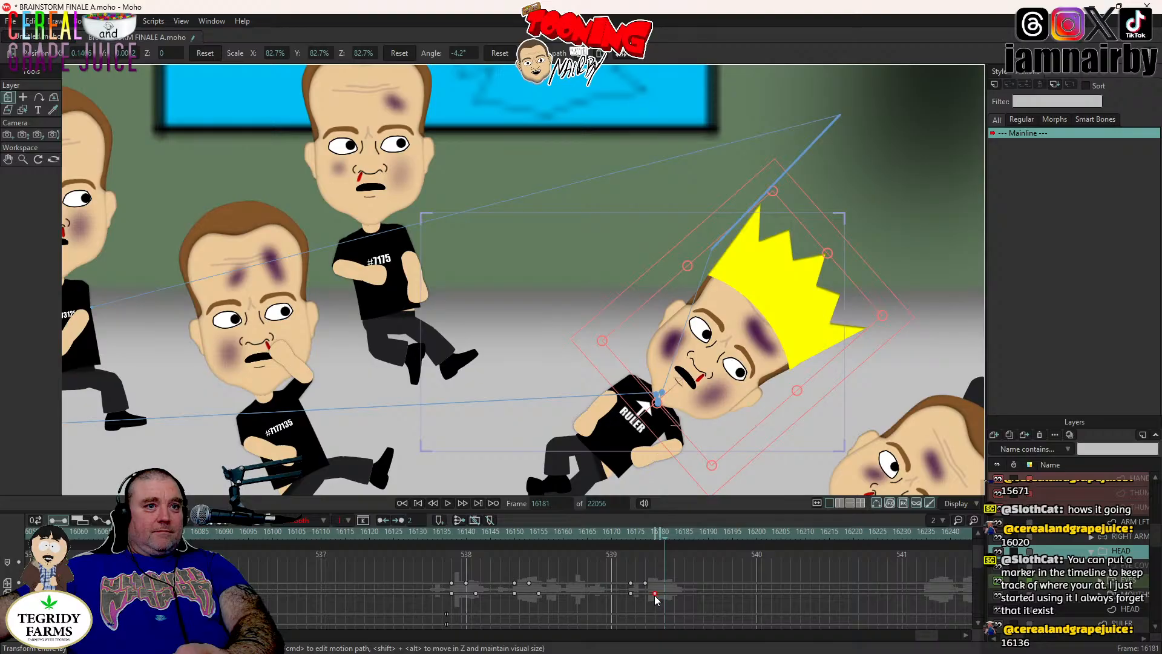
- Play back the new head tilt from frame 16174 and review the dialogue that follows it
click(630, 533)
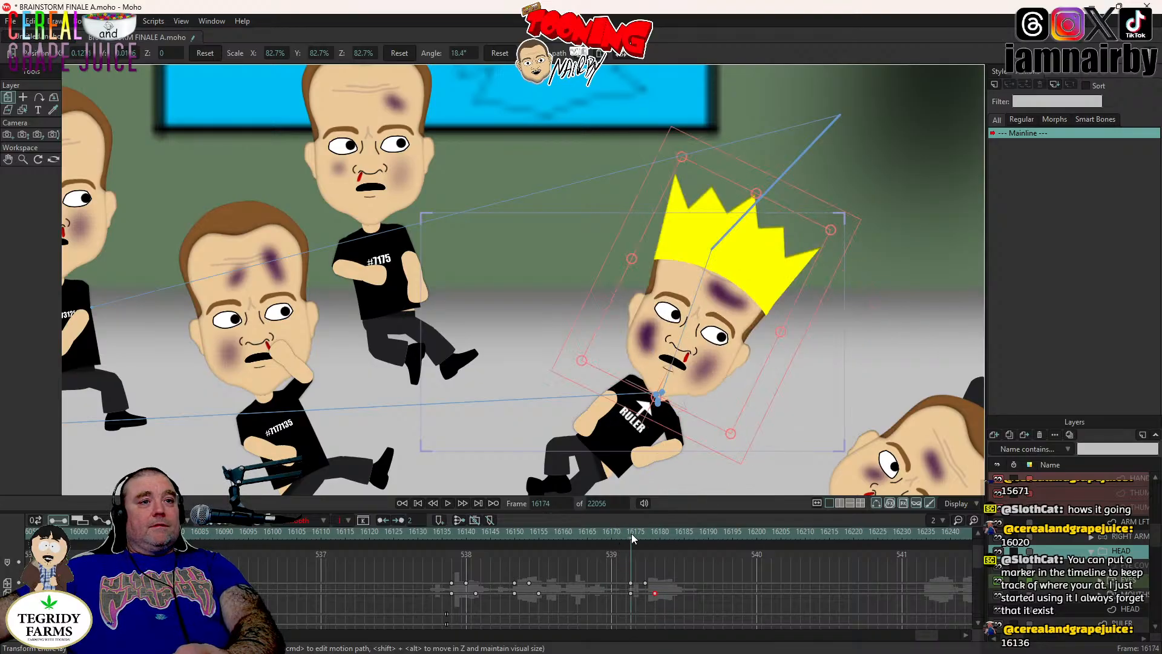
click(447, 503)
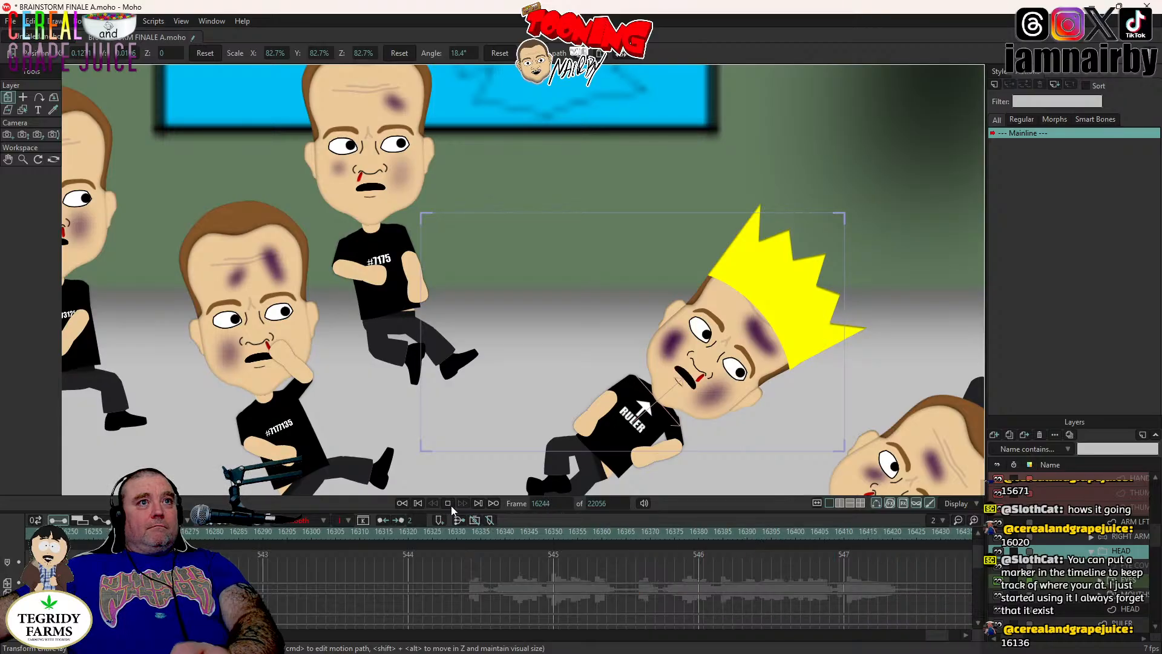
click(449, 505)
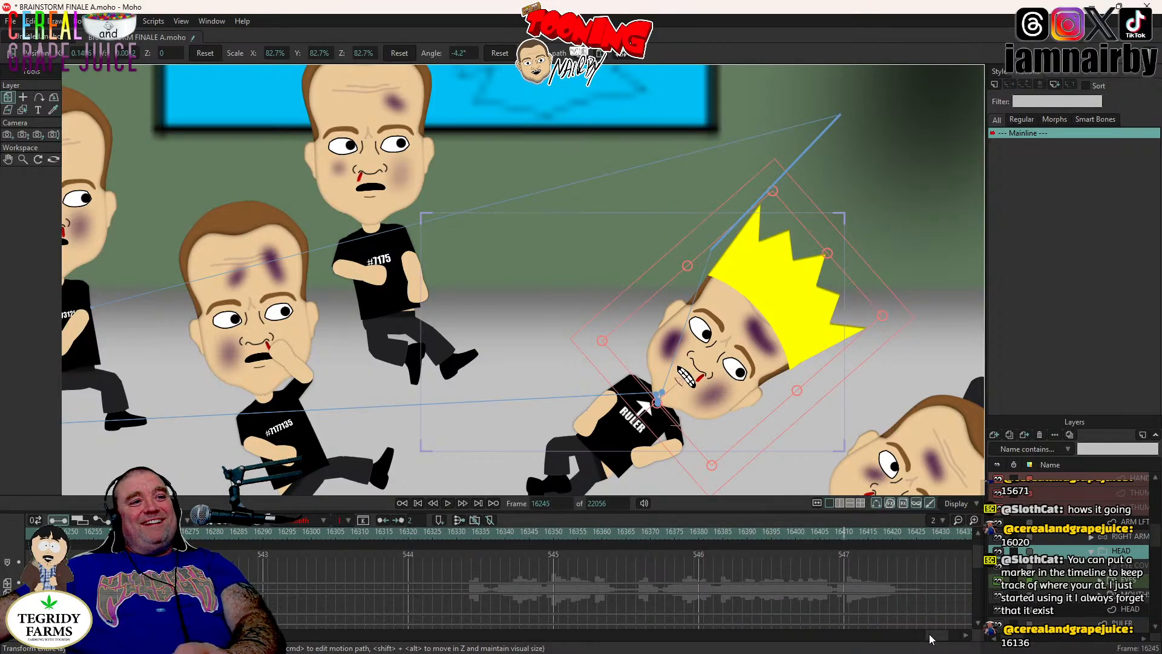
mouse_move(930, 637)
mouse_down()
mouse_move(914, 638)
mouse_move(931, 639)
mouse_up()
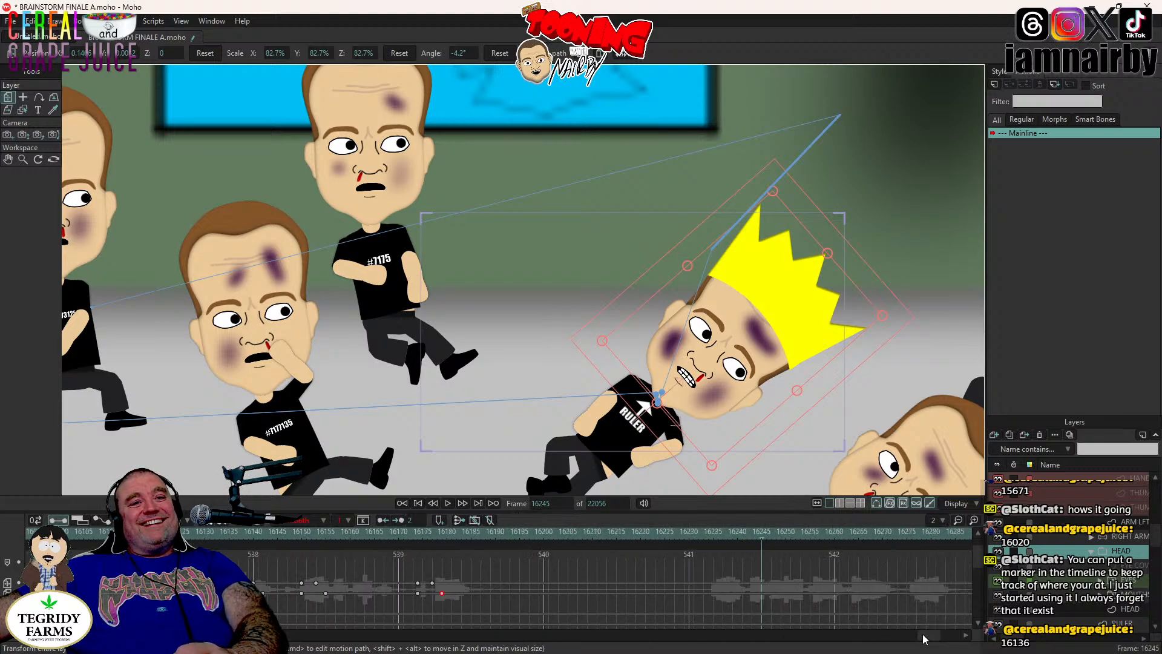
click(713, 533)
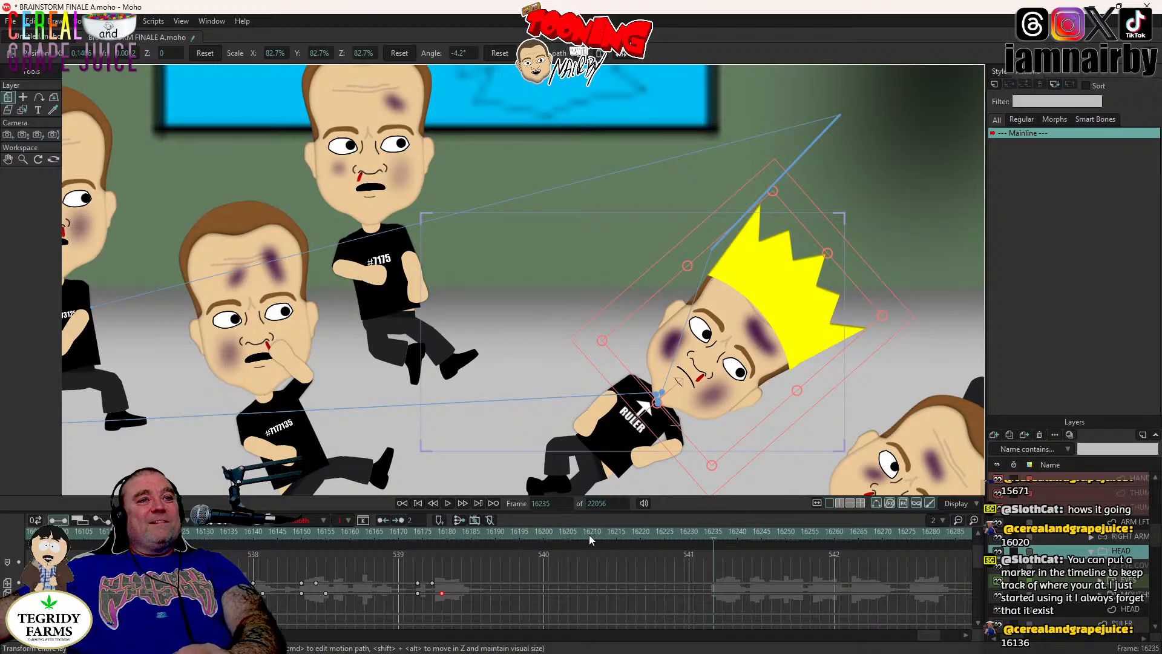
click(524, 533)
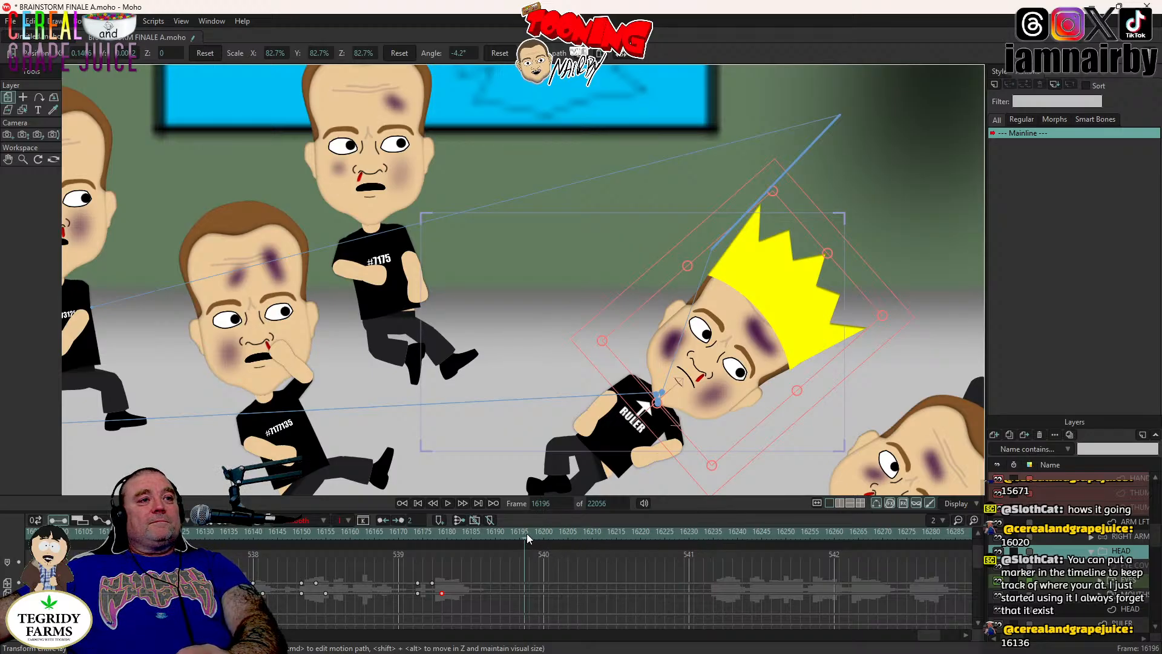
click(423, 532)
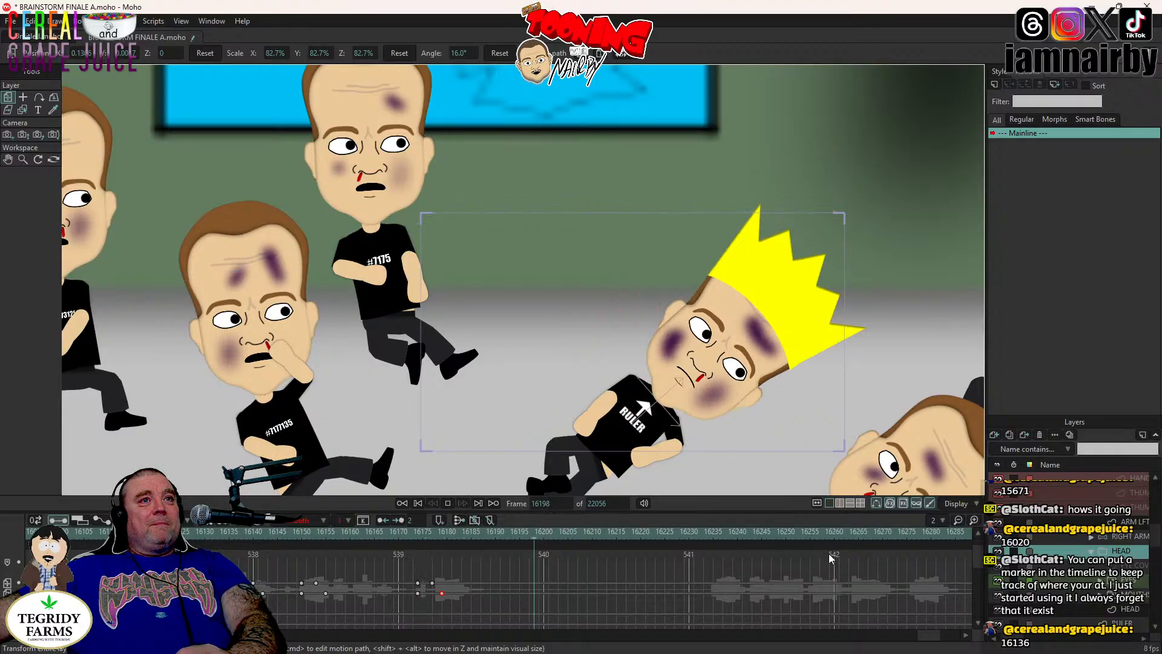
- On the crowned character's eyes layer, move the EYES CLOSED keyframe to frame 16206 and the keyframe after it to about frame 16244
click(1120, 553)
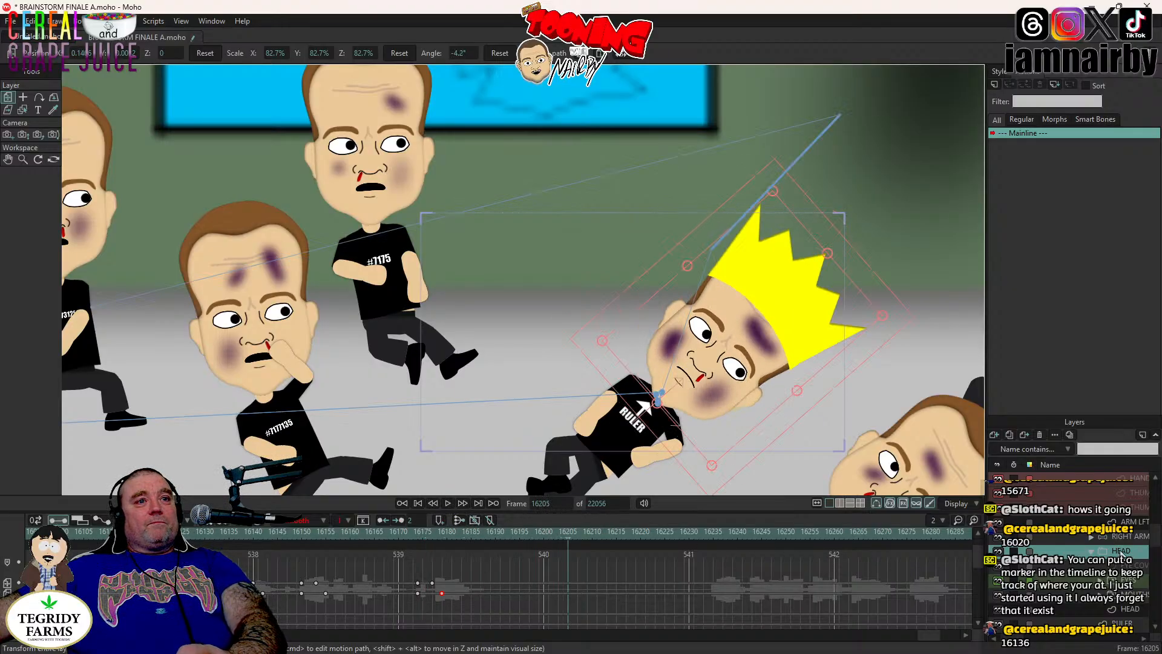
key(Left)
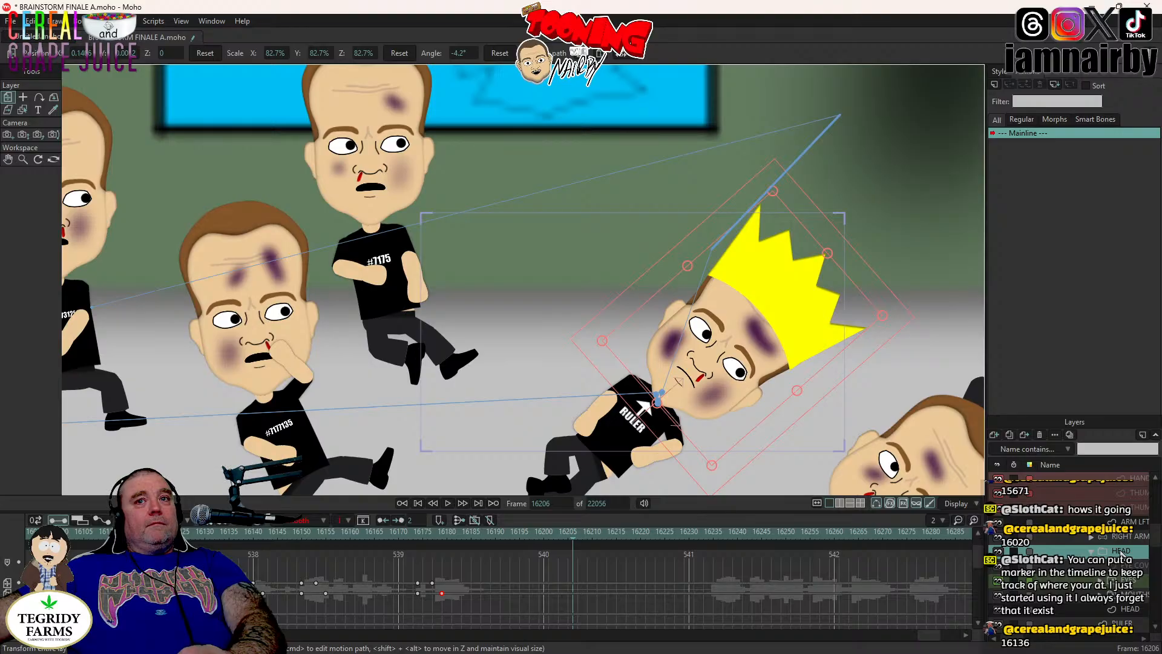
click(1125, 584)
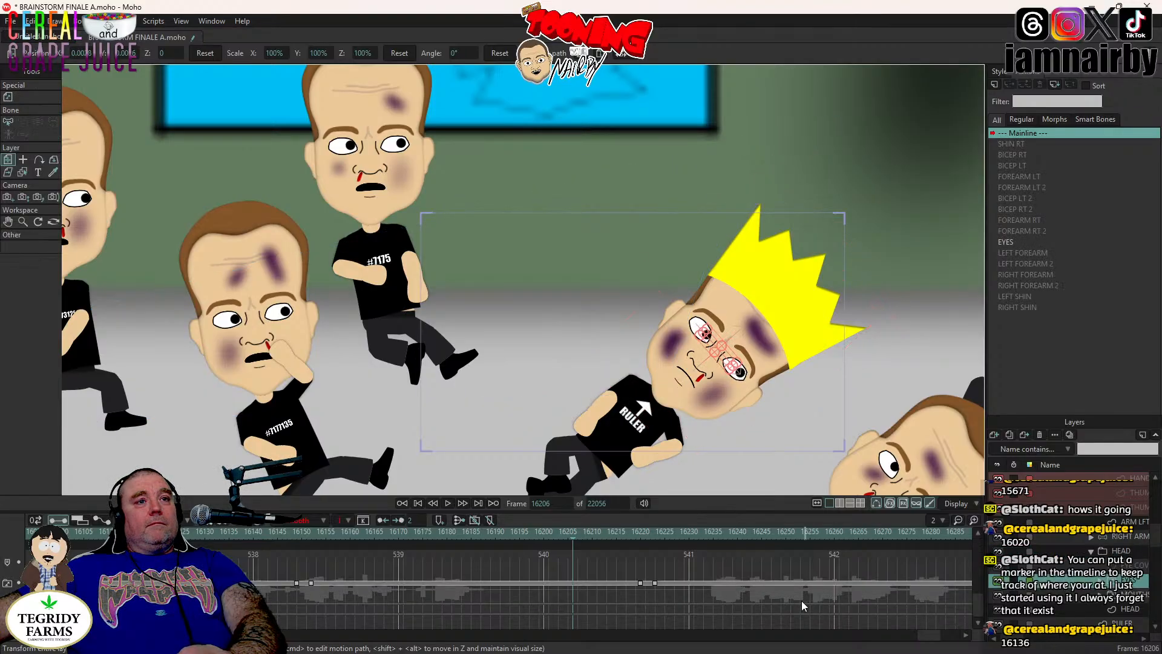
mouse_move(642, 584)
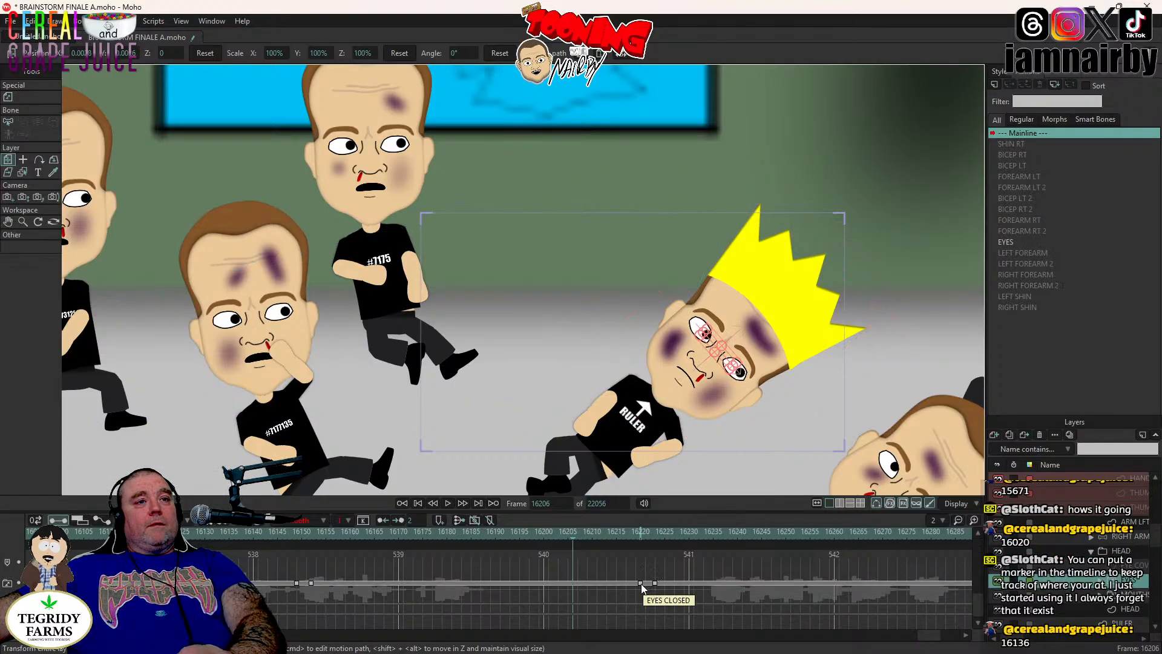
drag(641, 583, 572, 583)
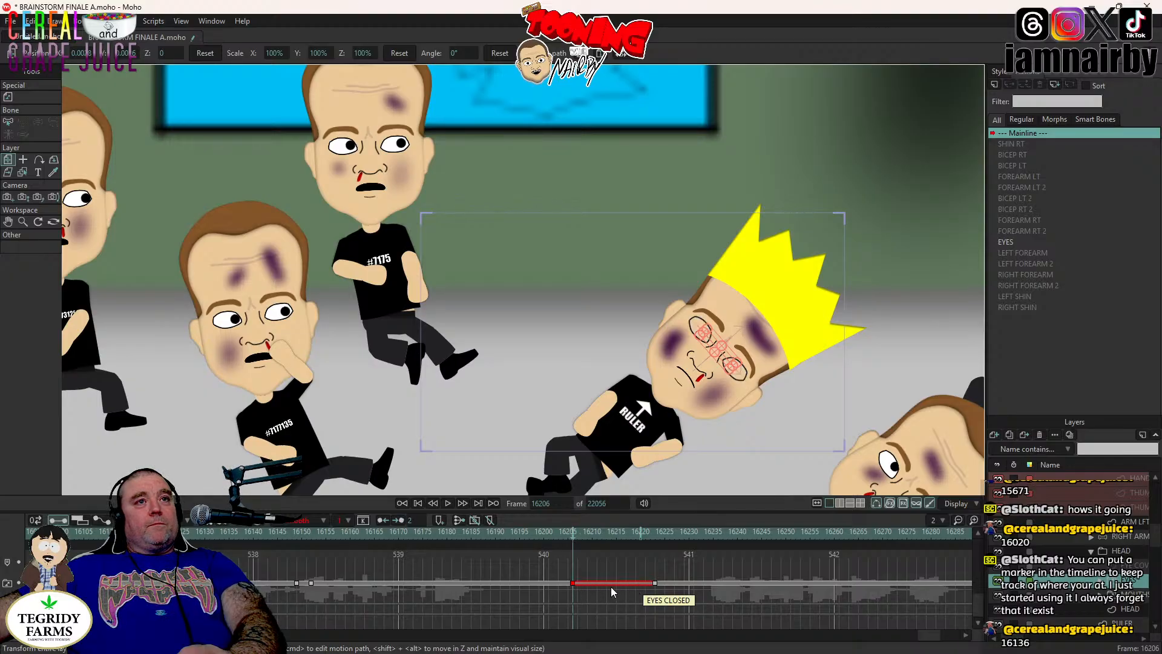
drag(655, 583, 756, 590)
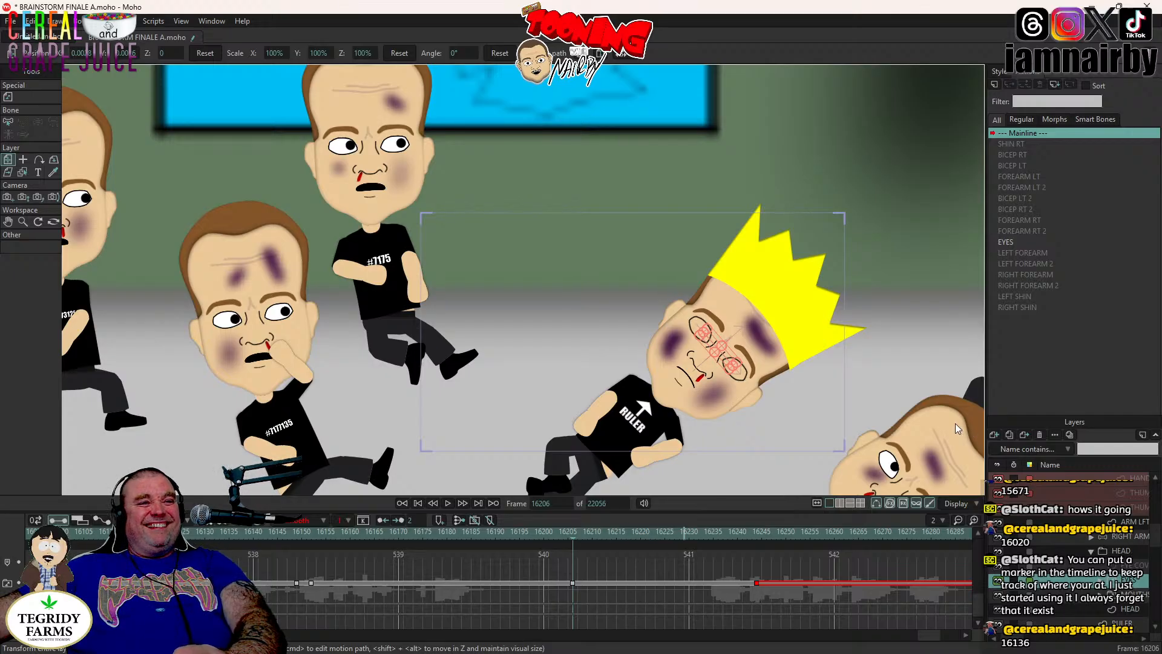
- Return to the crowned character's HEAD layer and rotate the head up to 10.8° at frame 16234
key(Page_Up)
key(Page_Up)
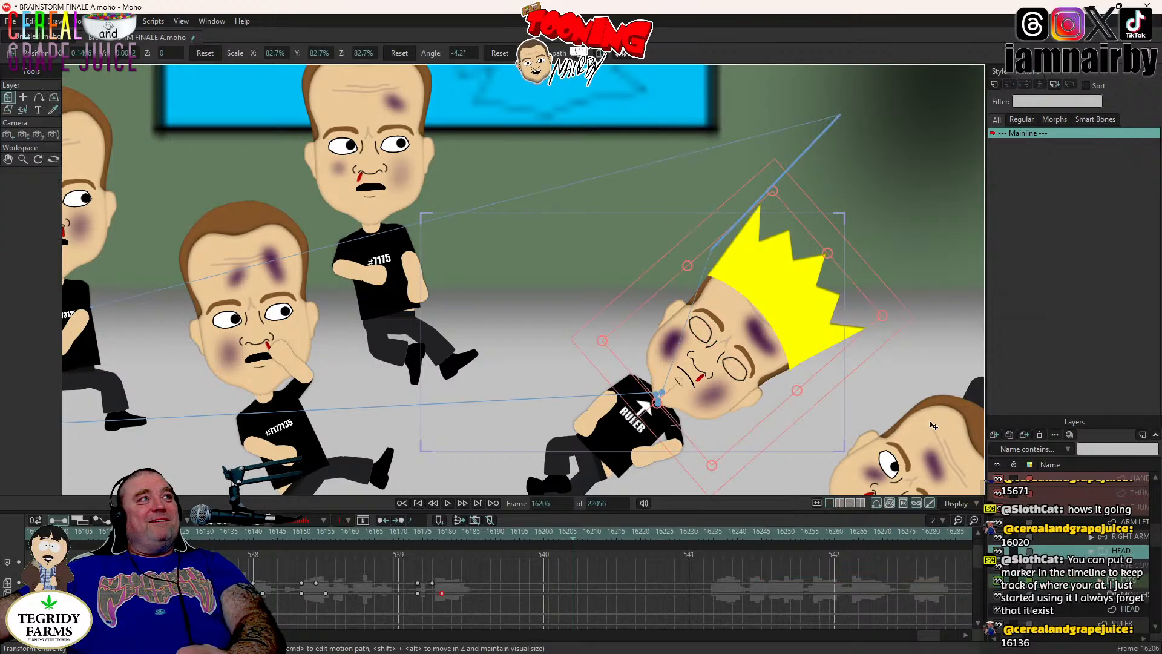
click(806, 406)
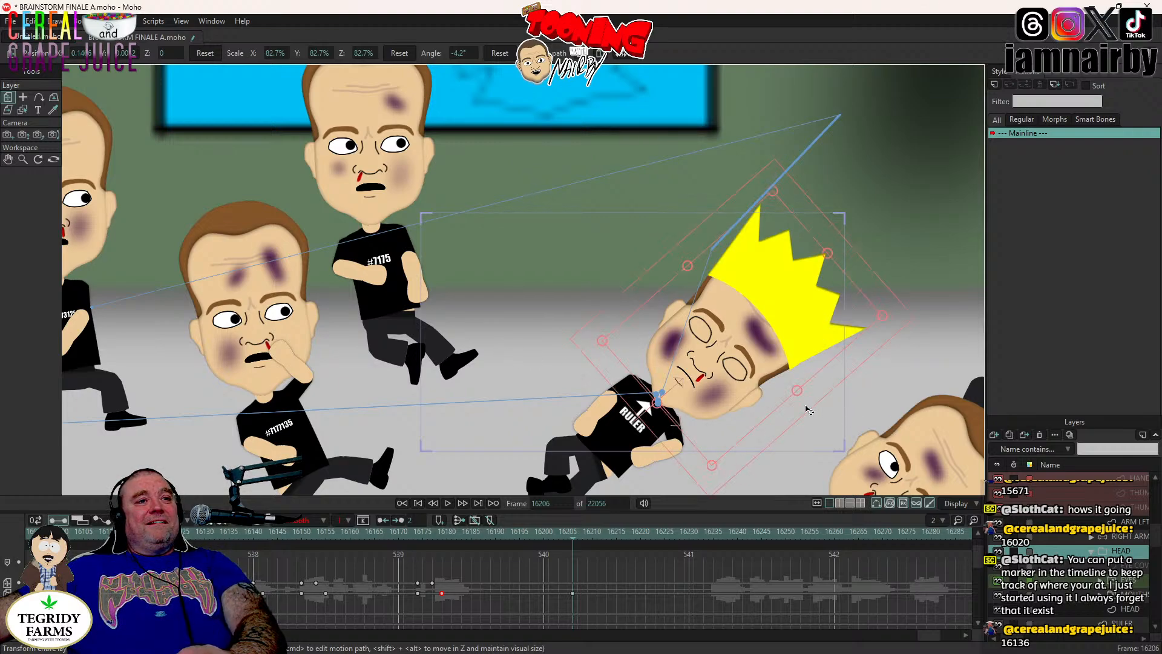
click(708, 532)
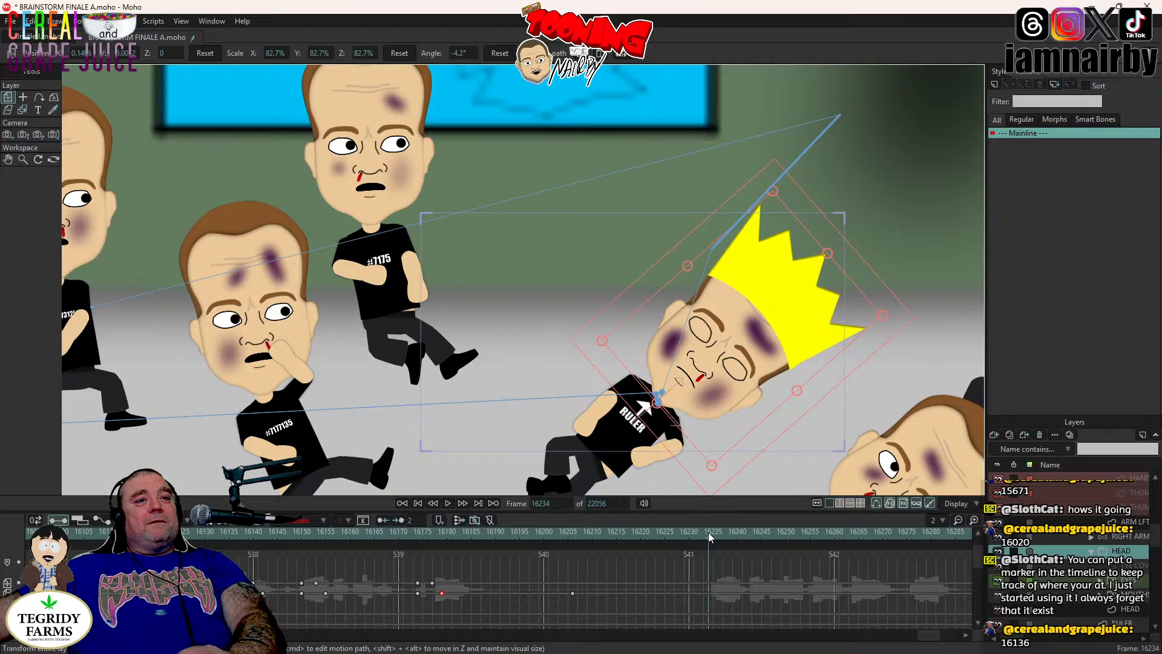
click(784, 421)
drag(784, 421, 773, 396)
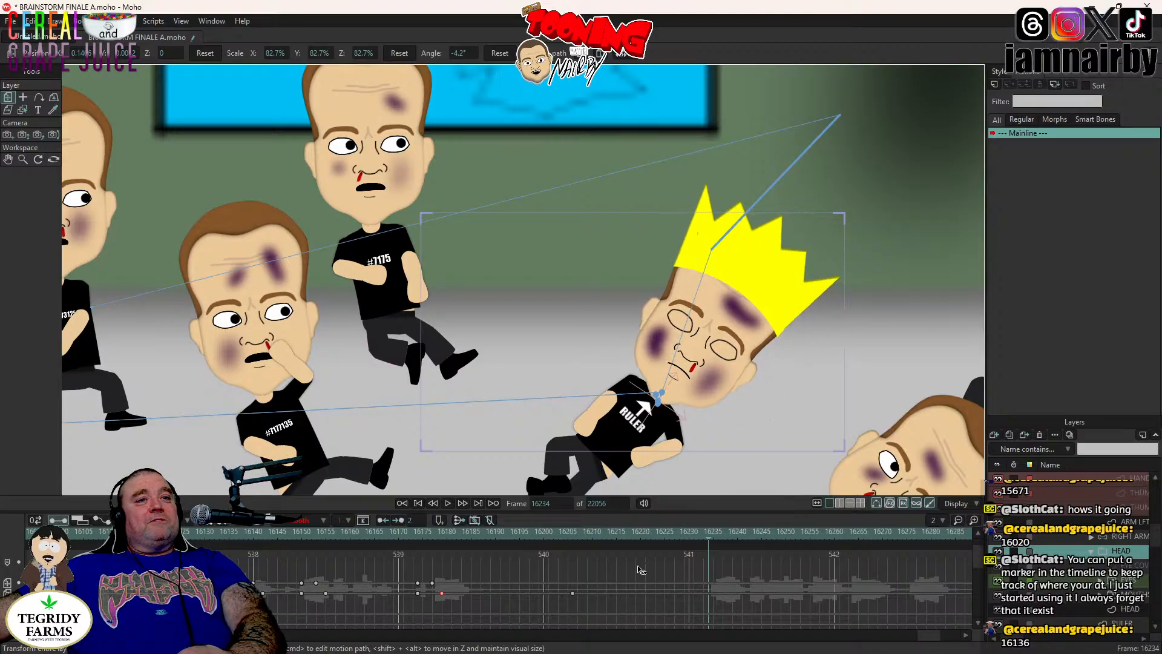
- Play back the closed eyes and the head raise from frame 16205 to check their timing
click(568, 534)
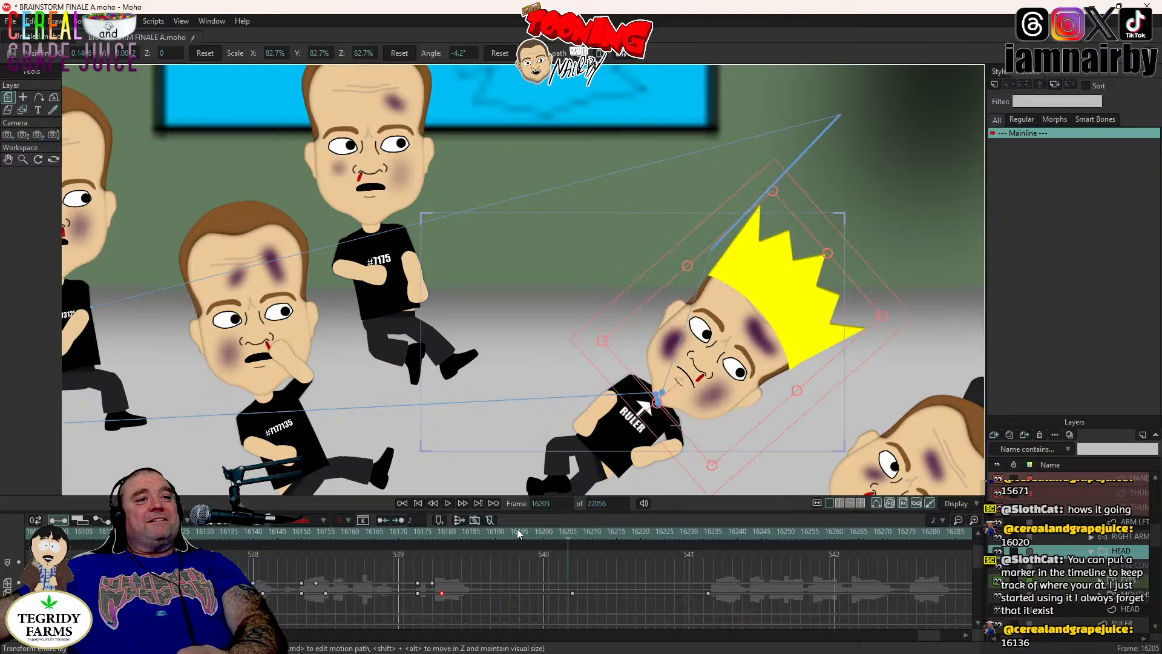
click(447, 502)
click(447, 503)
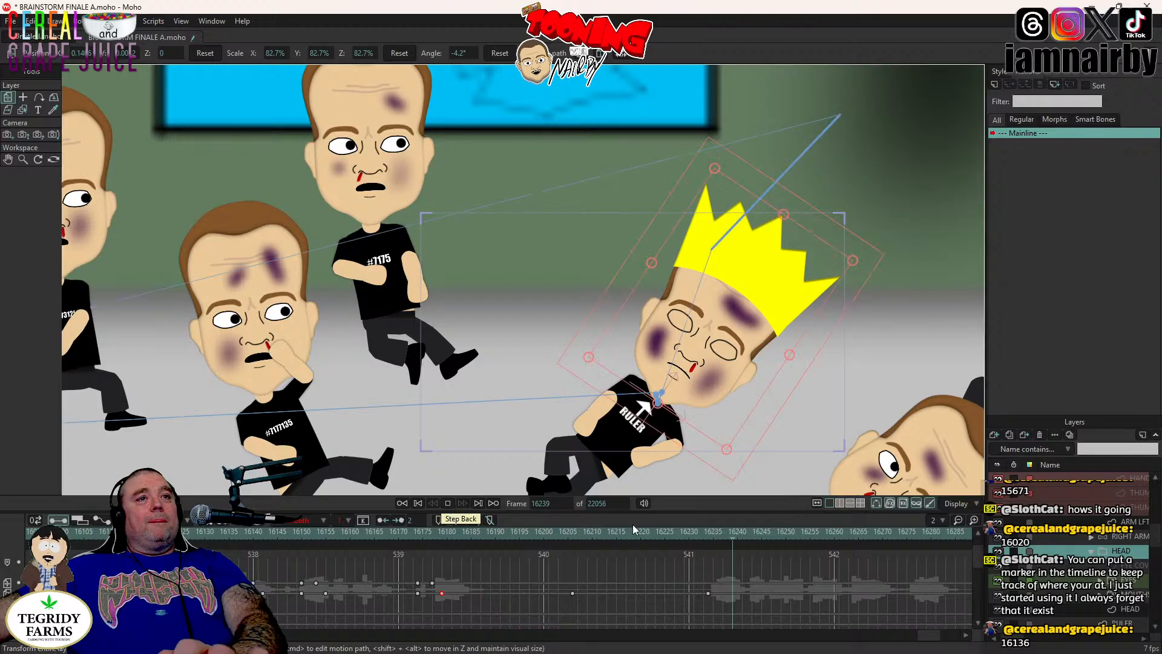
key(ctrl+Left)
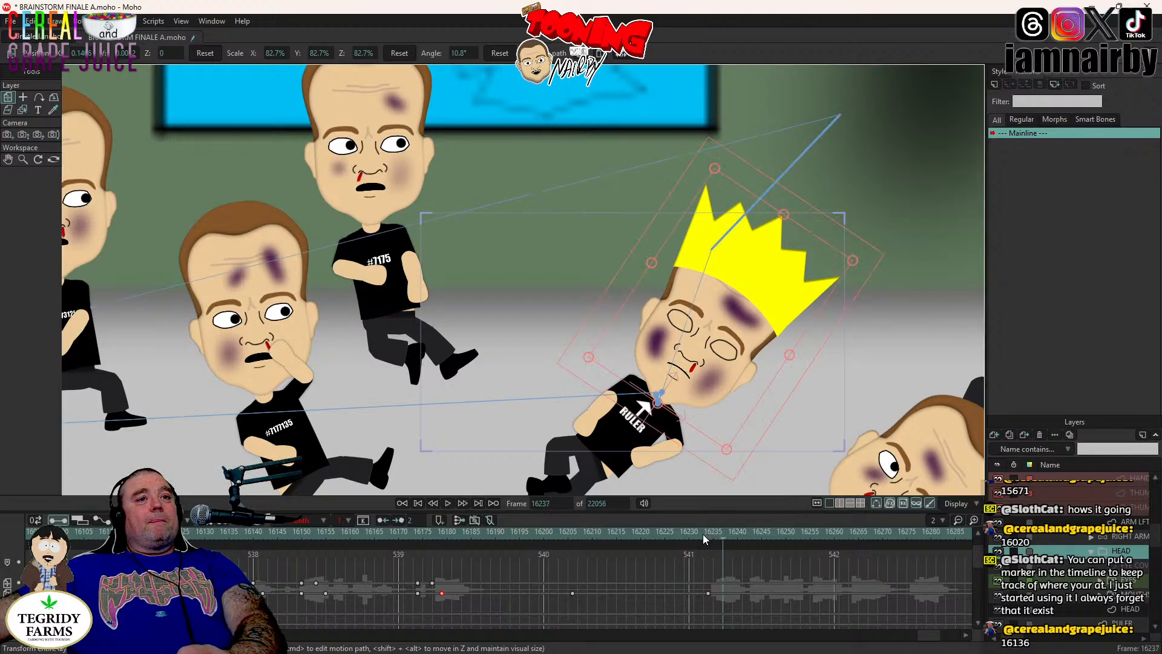
- Move the crowned character's raised-head keyframe earlier to frame 16211 and play back the quicker head raise
drag(708, 593, 598, 600)
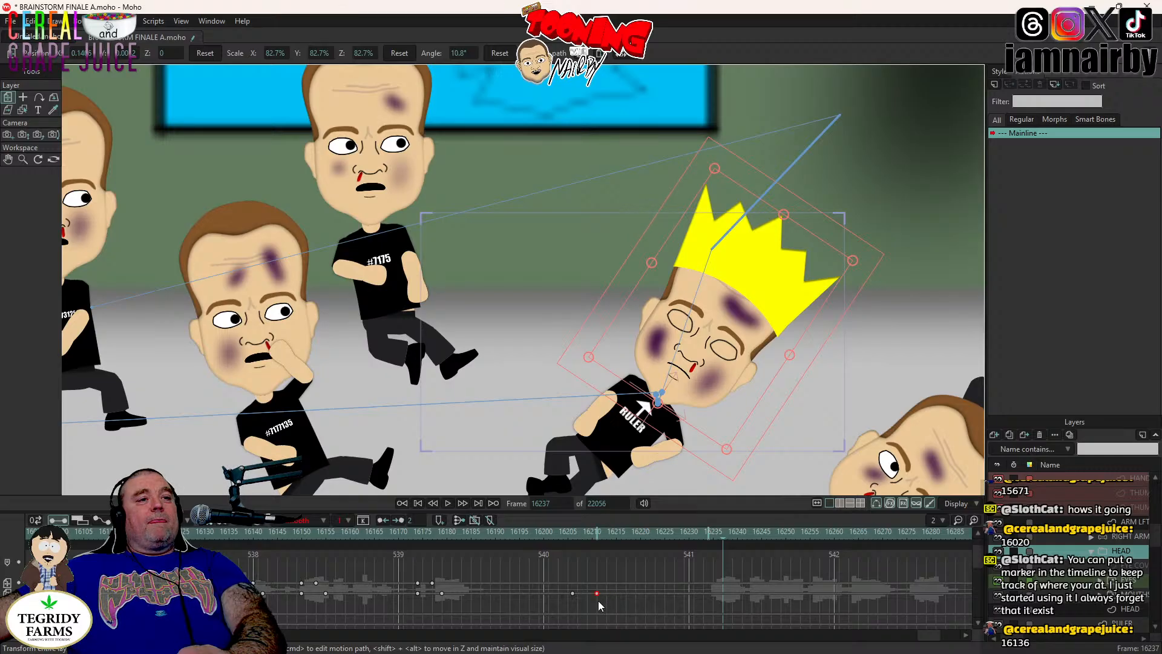
click(561, 538)
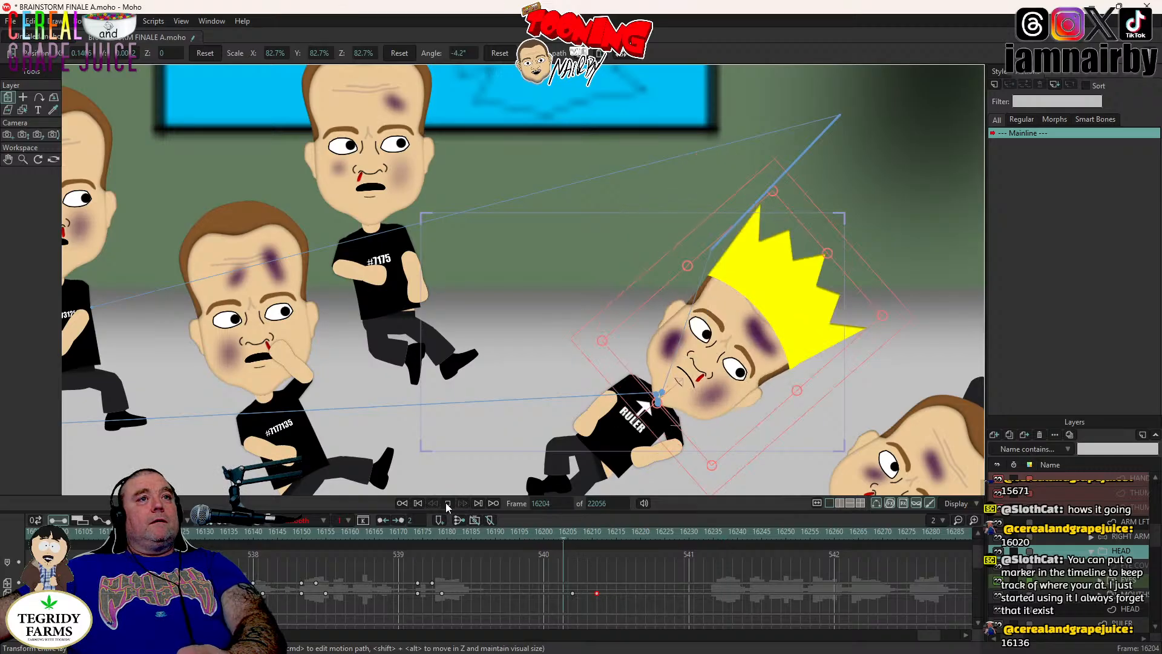
click(447, 503)
click(449, 503)
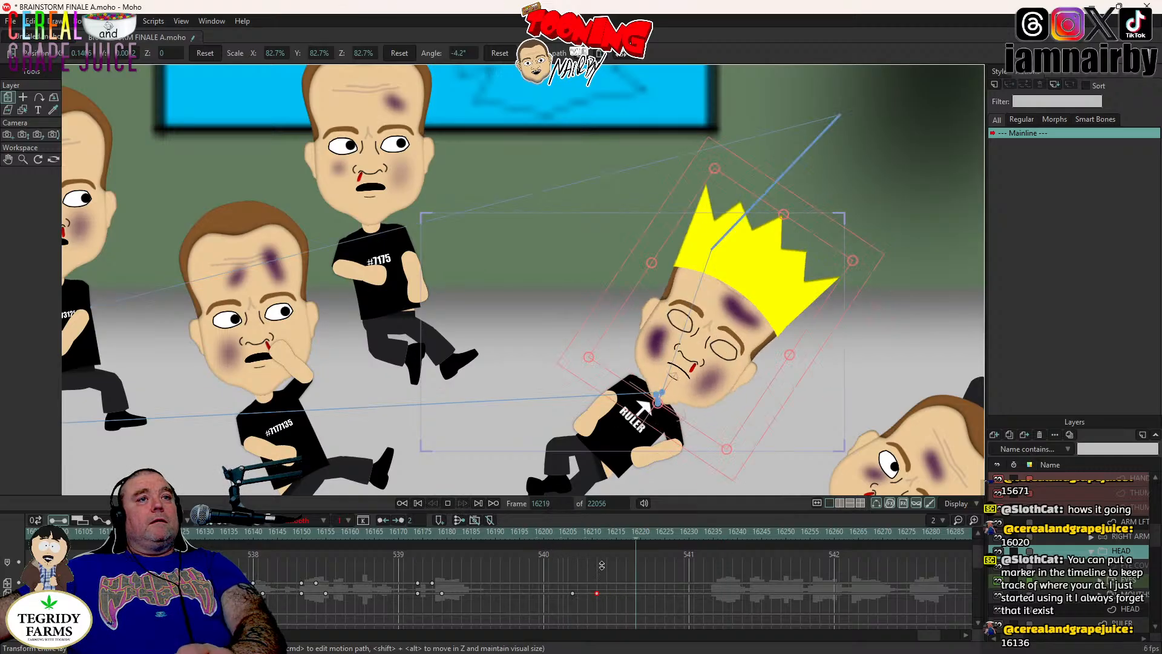
click(572, 532)
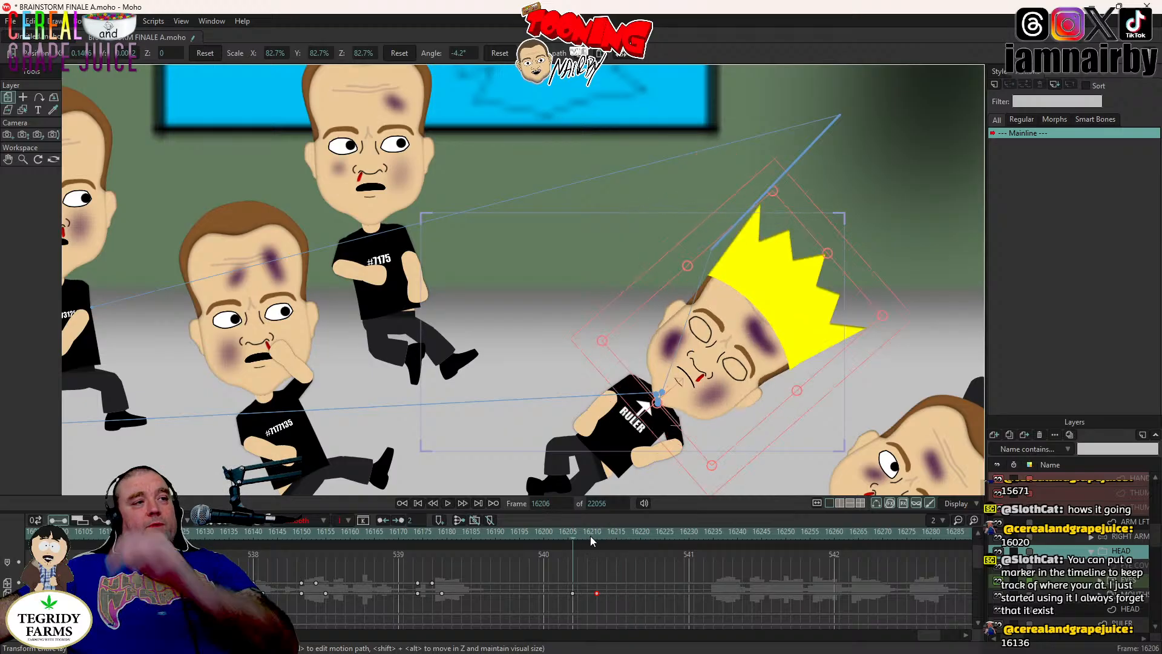
- At frame 16136, zoom the camera out to a focal length of 145.3965 and track it slightly downward
click(233, 534)
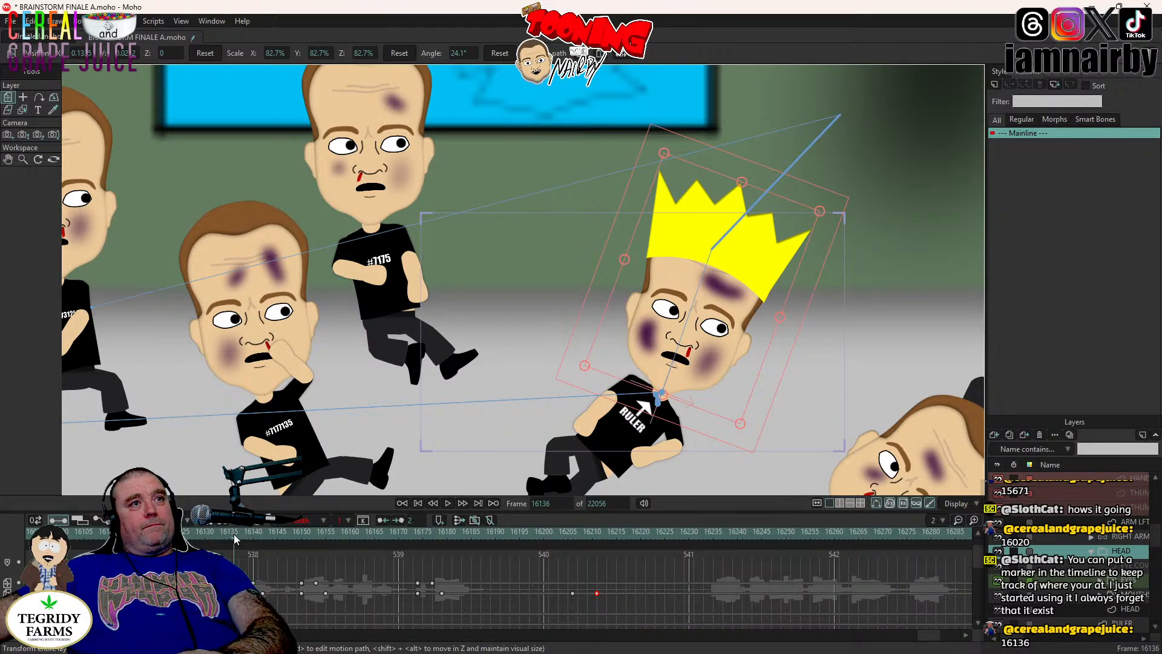
key(space)
key(space)
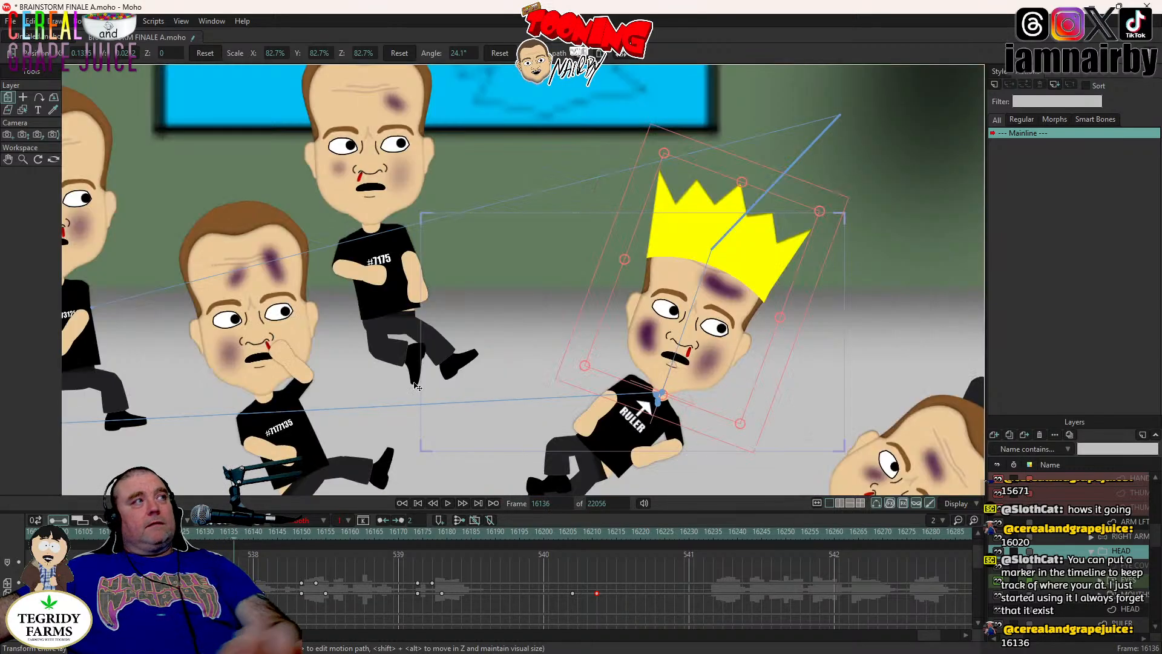
click(22, 137)
drag(724, 342, 895, 458)
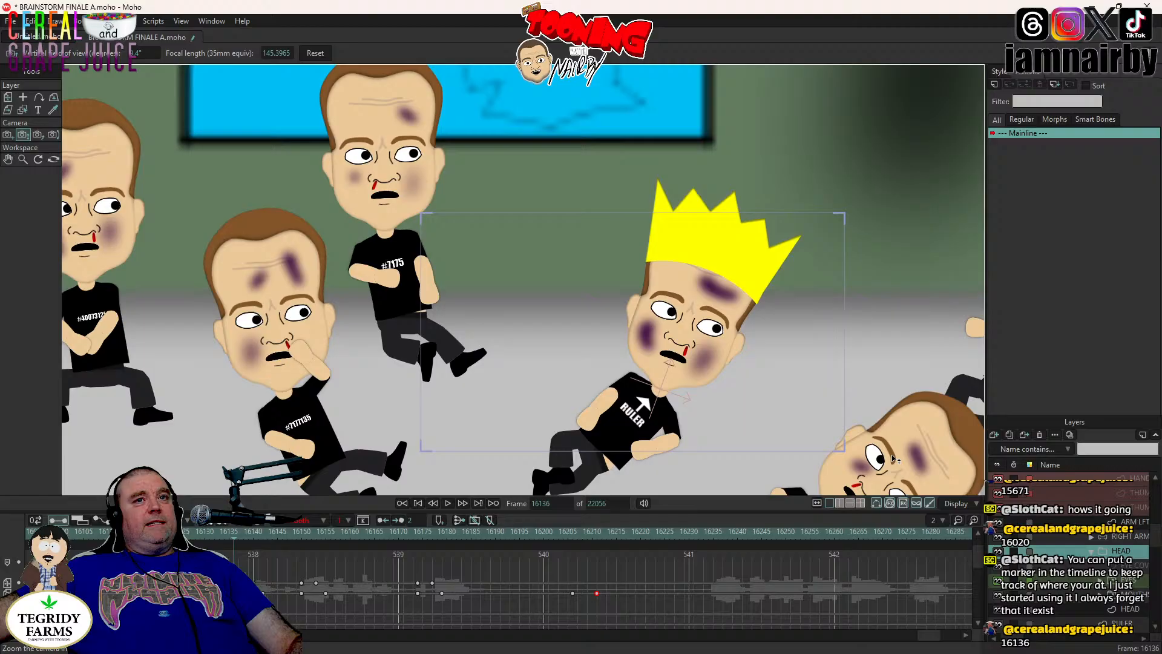
key(4)
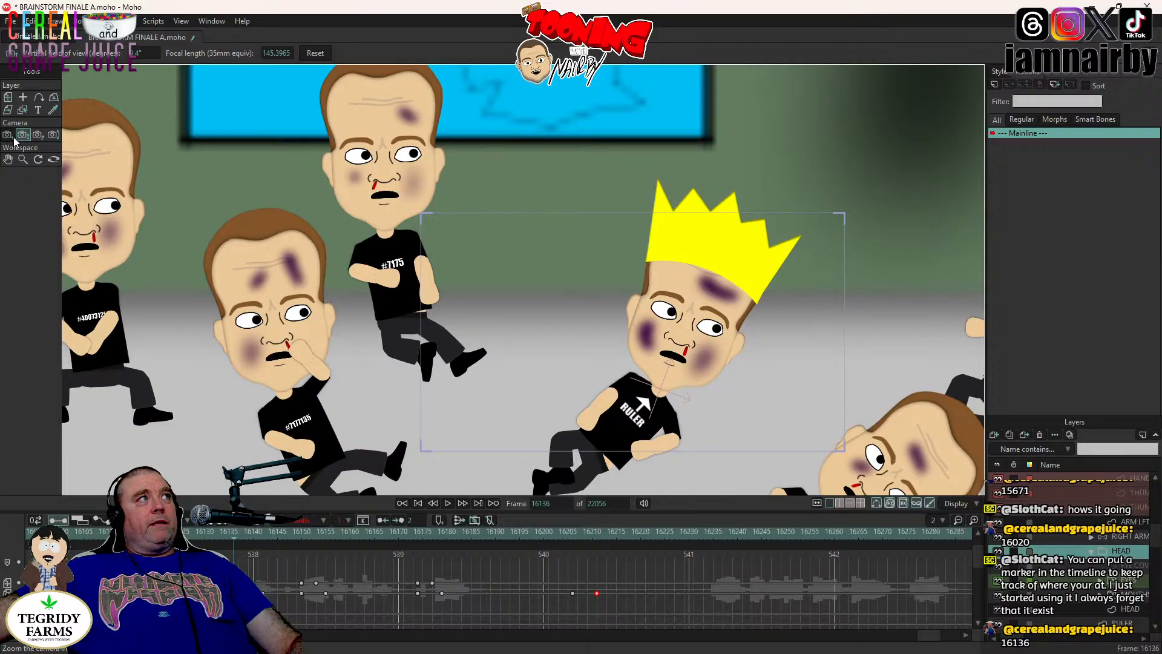
drag(517, 305, 517, 296)
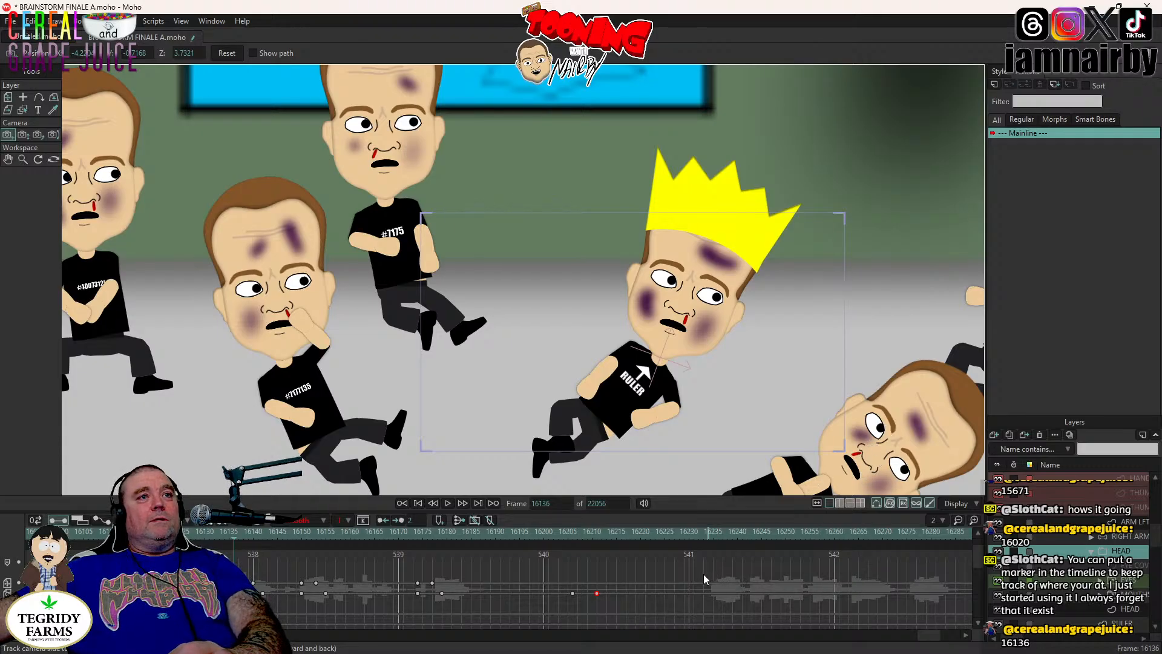
- Play back the quick head raise from frame 16208 and check the keyframes on the crowned character's eyes and HEAD layers
click(582, 533)
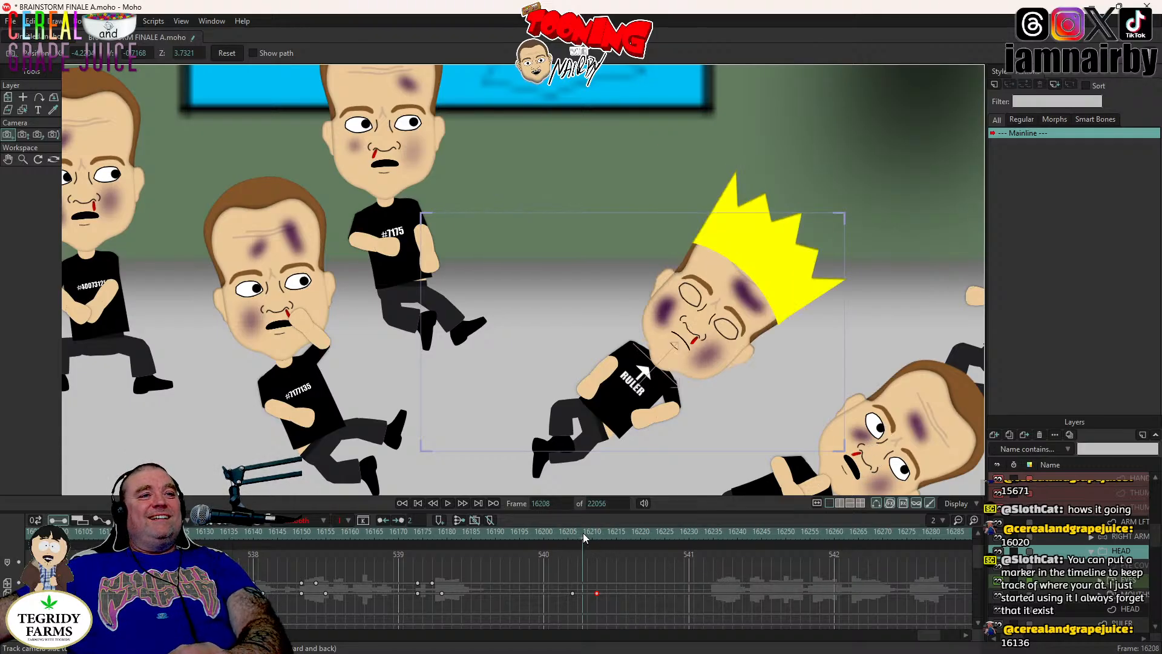
click(448, 502)
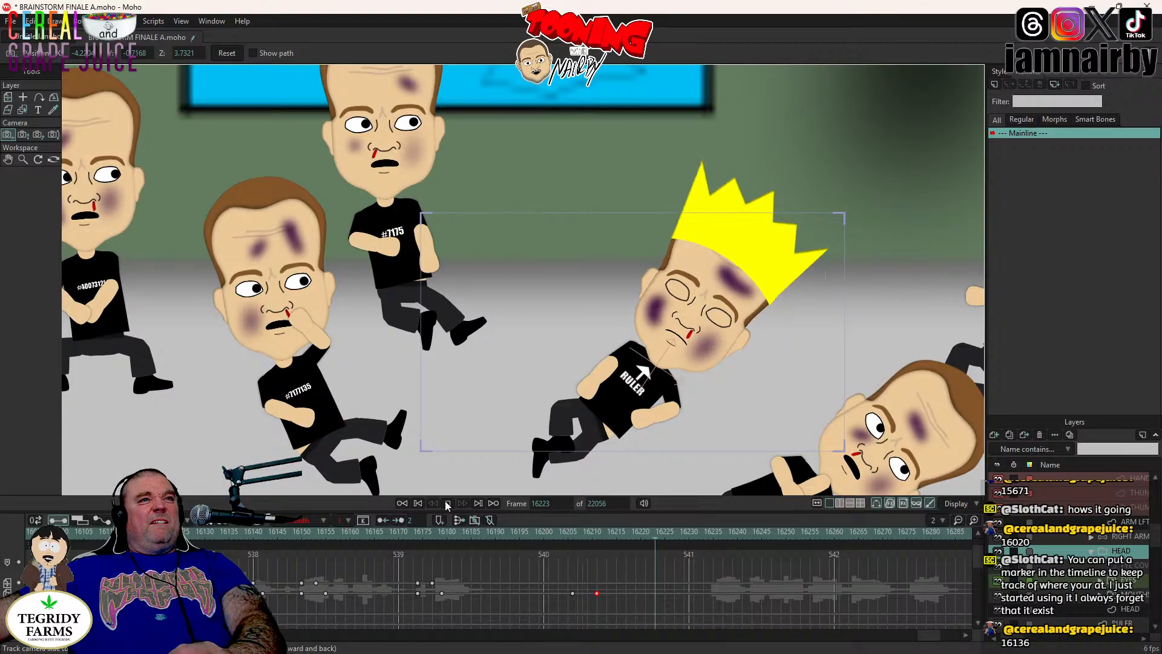
click(596, 535)
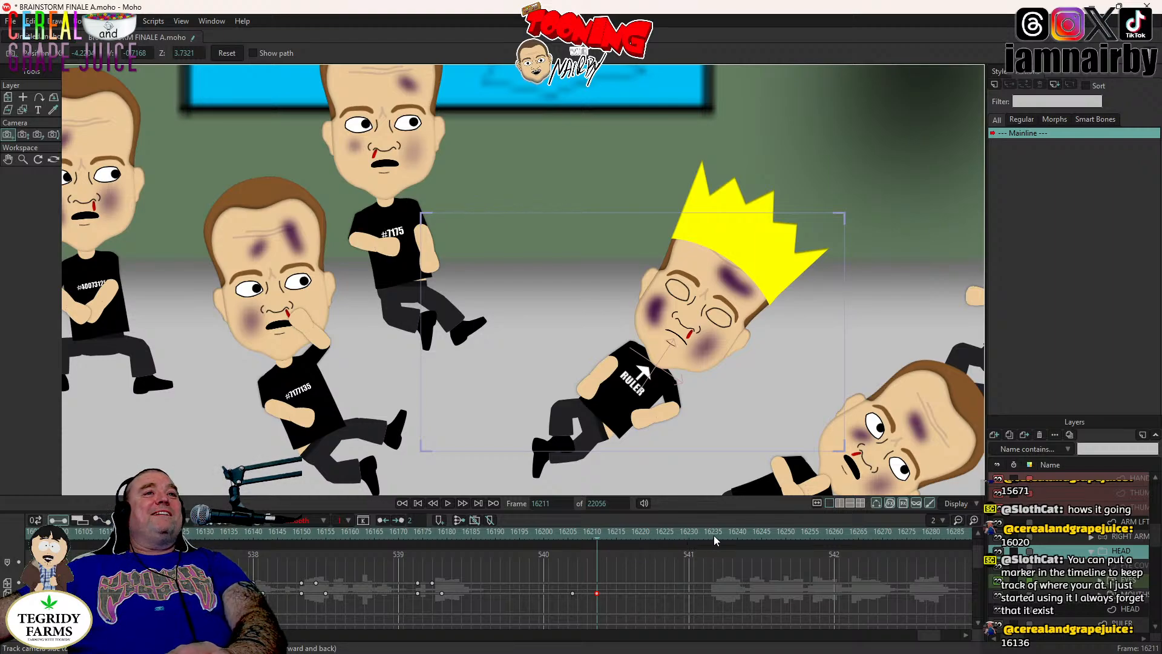
double_click(1126, 551)
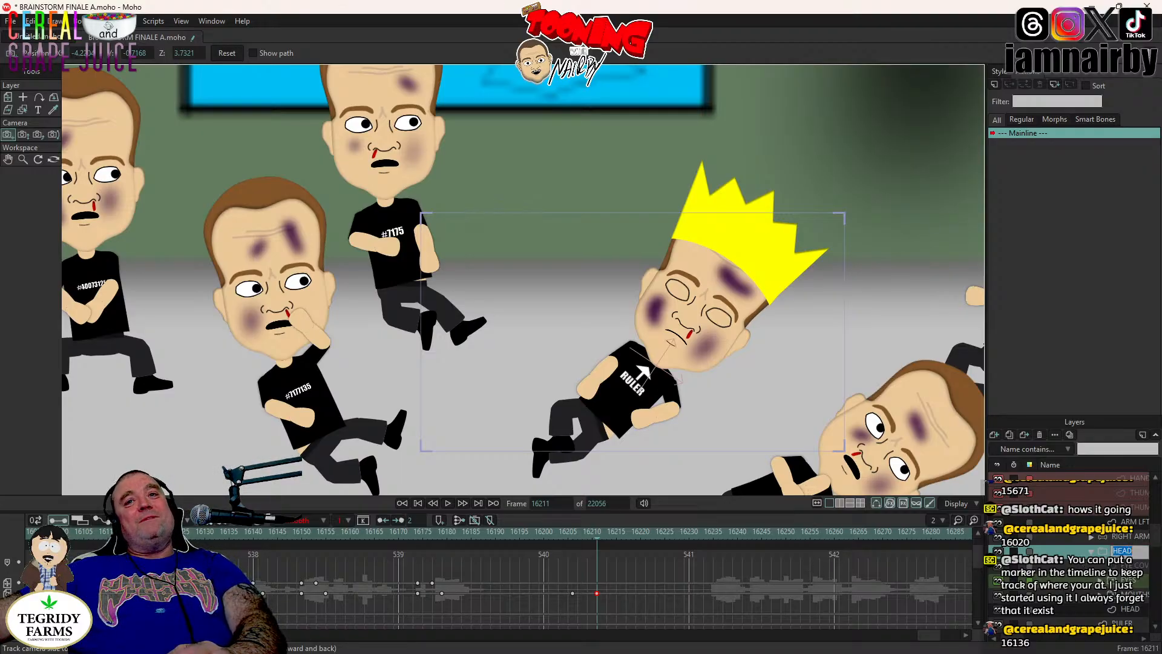
click(1128, 551)
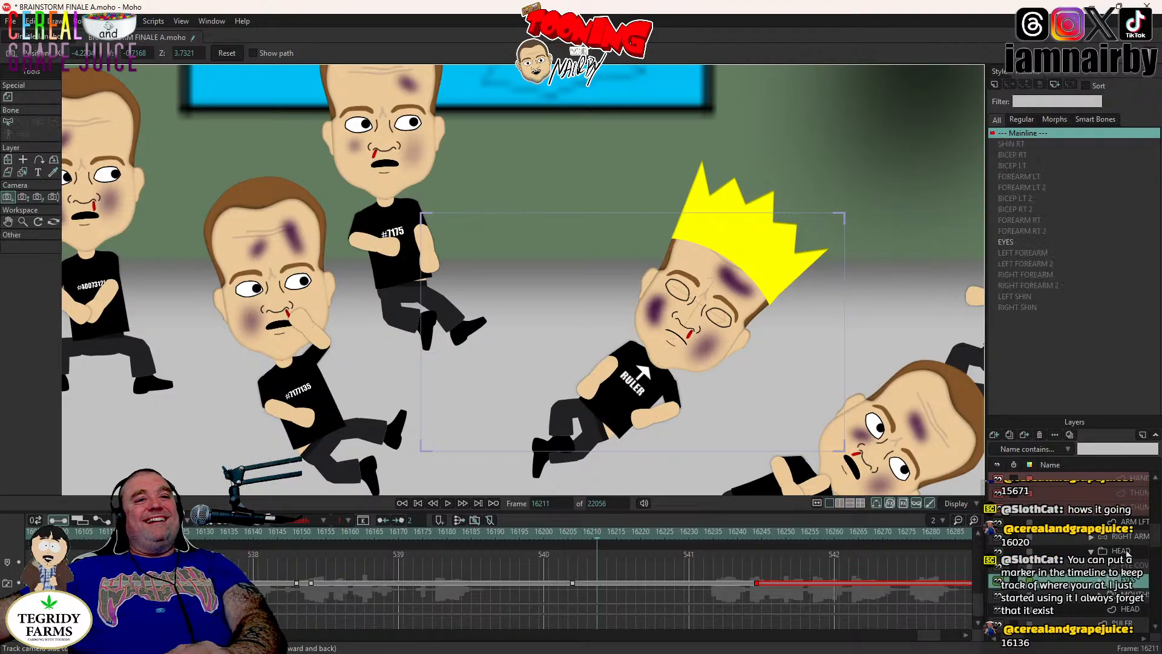
click(1127, 551)
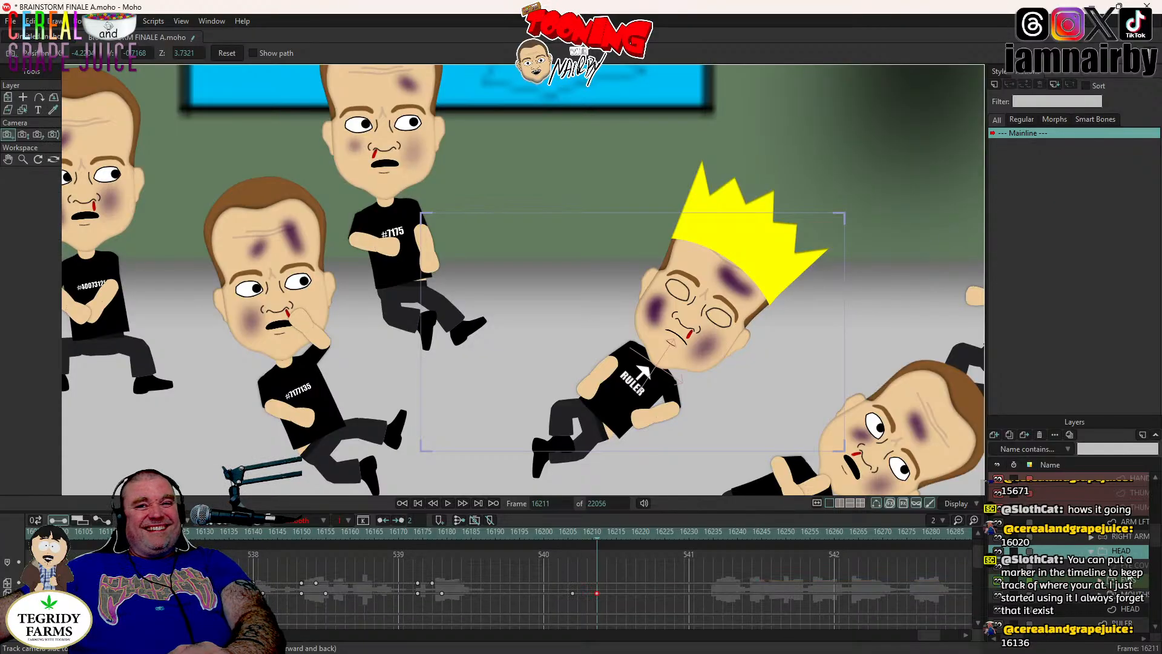
- Switch the crowned character's mouth to the clenched-teeth C D E J N S T X Y Z shape at frame 16220
click(712, 533)
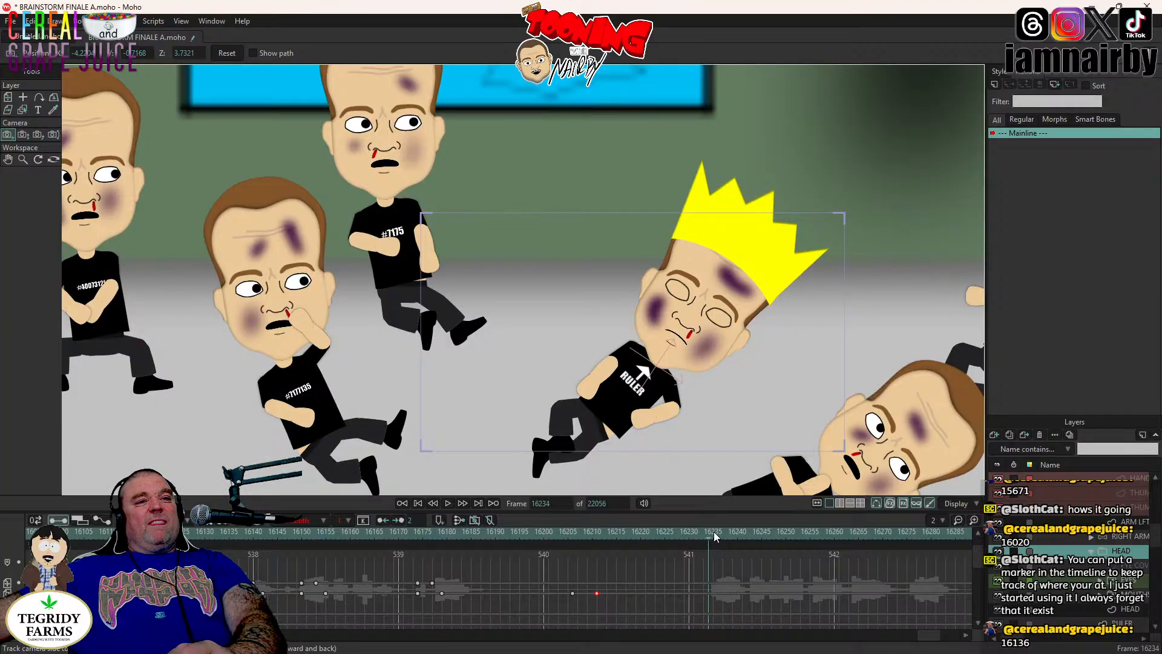
click(637, 532)
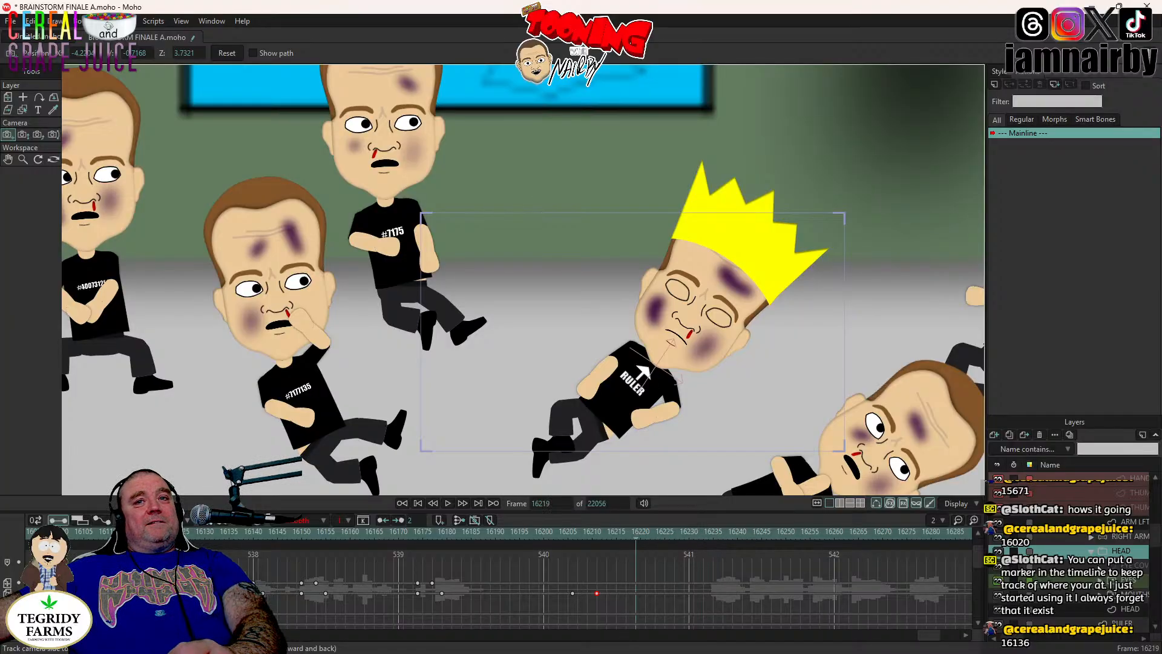
right_click(1069, 596)
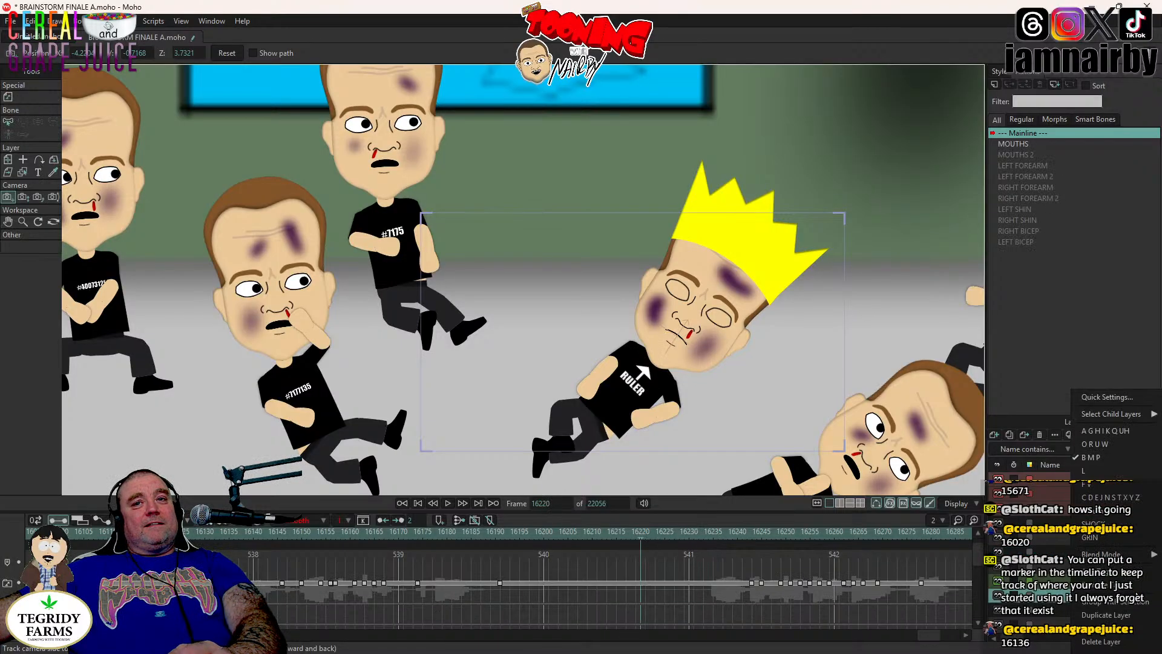
click(1119, 498)
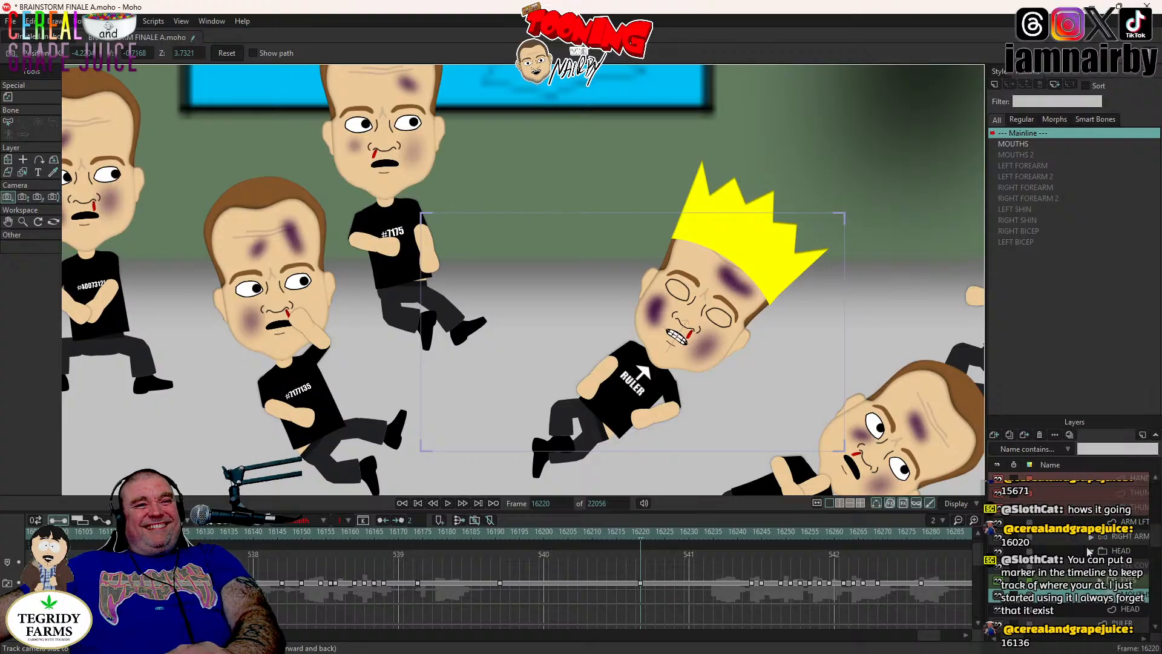
- On the crowned character's HEAD layer, add keyframes holding the raised pose at frames 16219 and 16234
click(1122, 551)
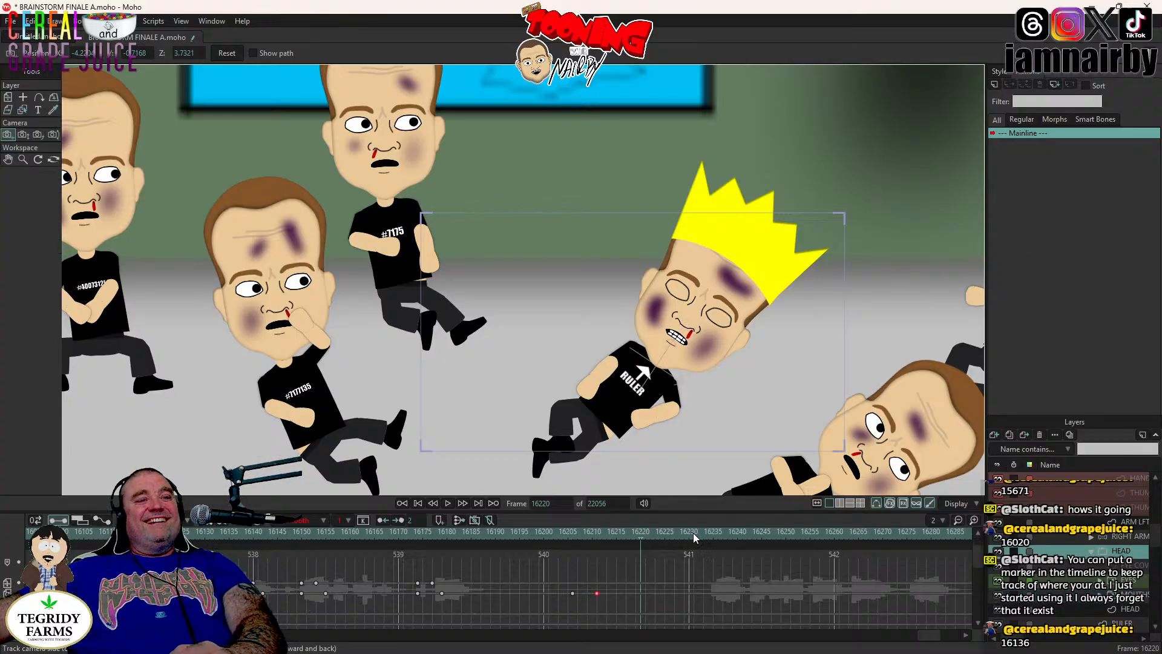
click(596, 531)
click(644, 535)
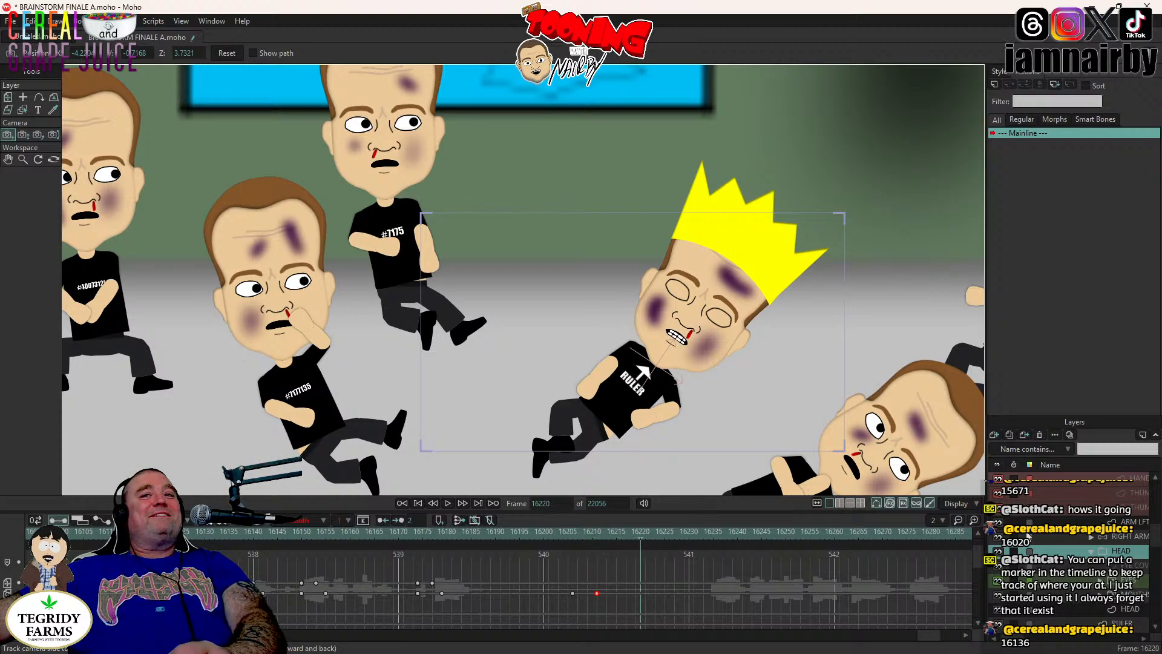
key(ctrl+Left)
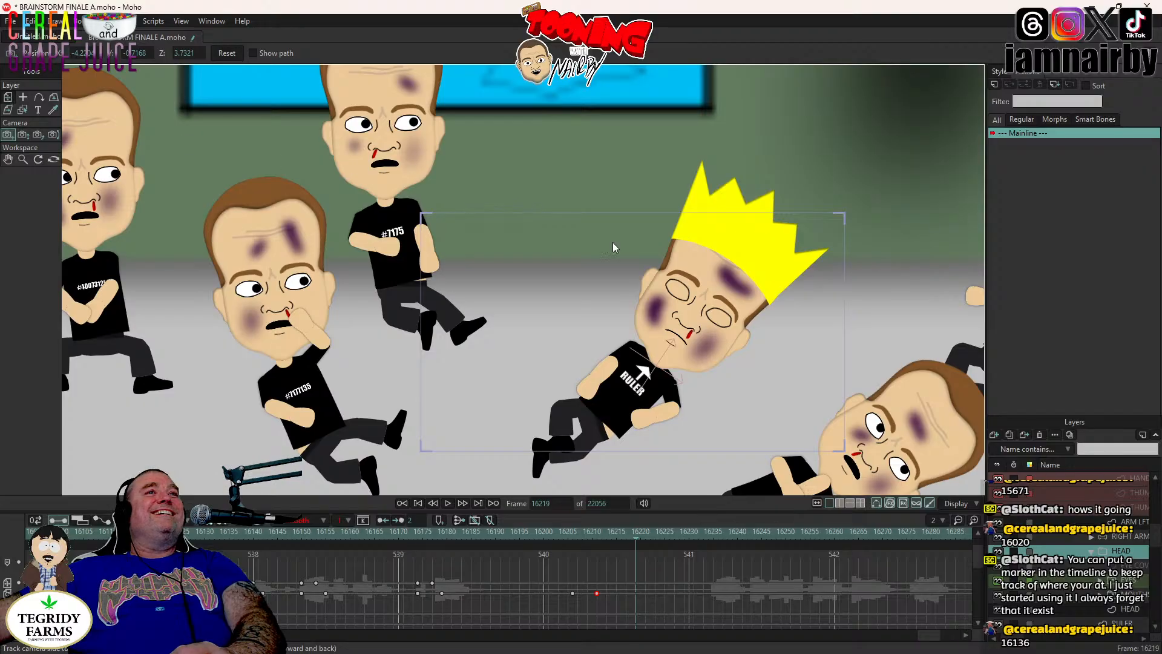
key(m)
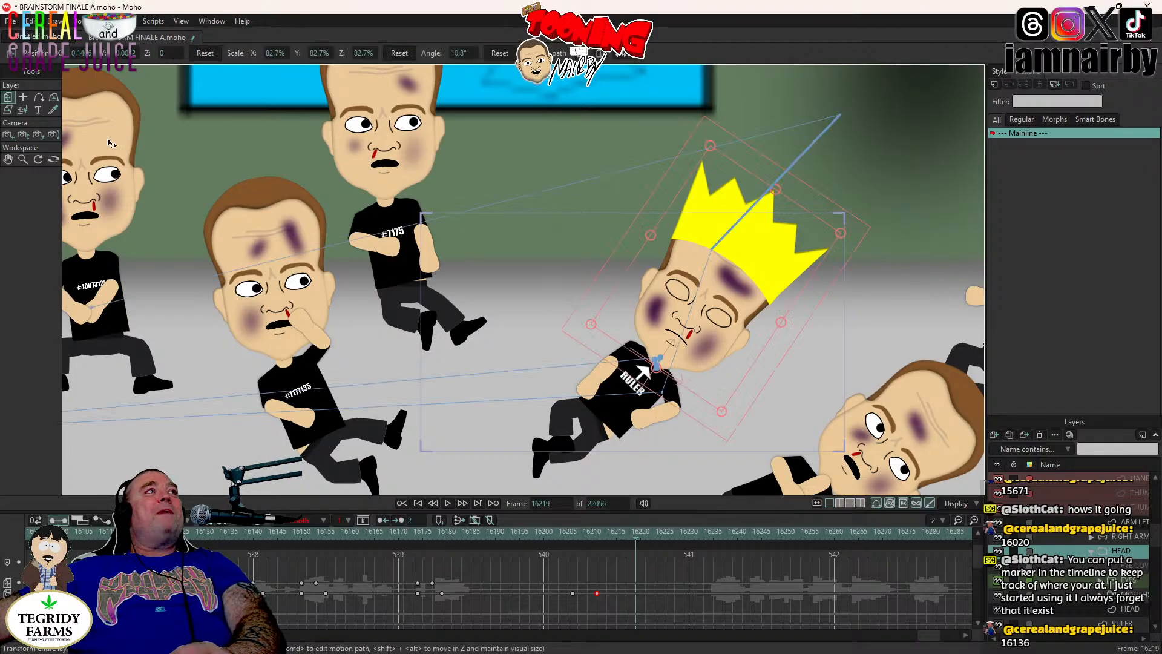
key(ctrl+Left)
key(ctrl+Right)
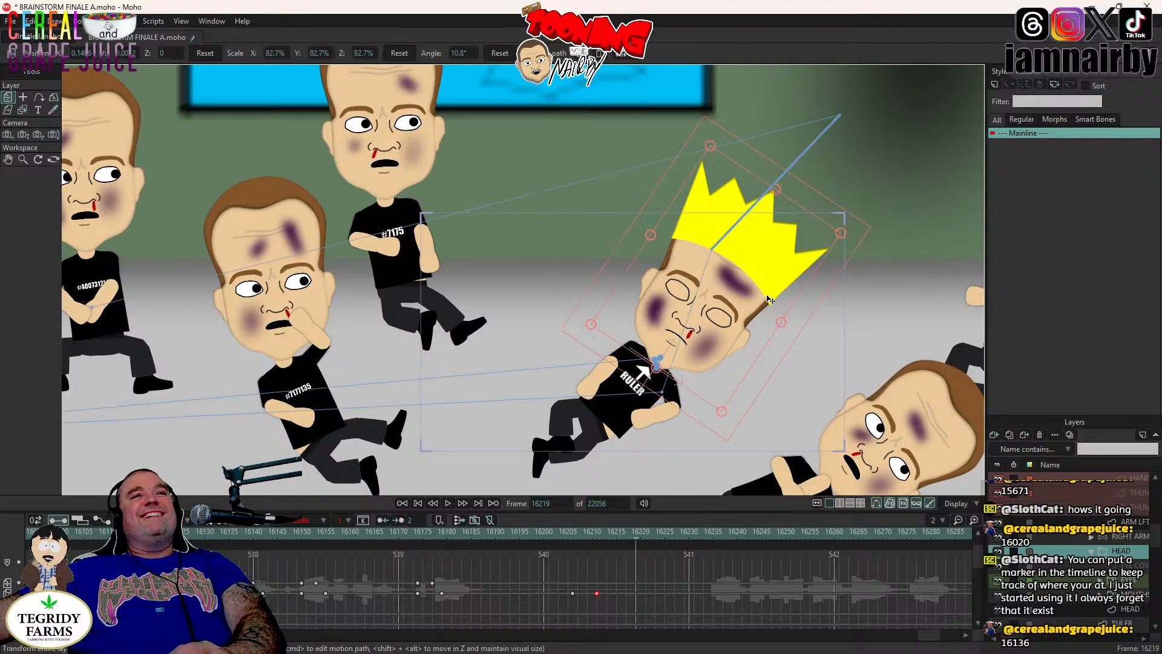
key(ctrl+Right)
key(ctrl+Left)
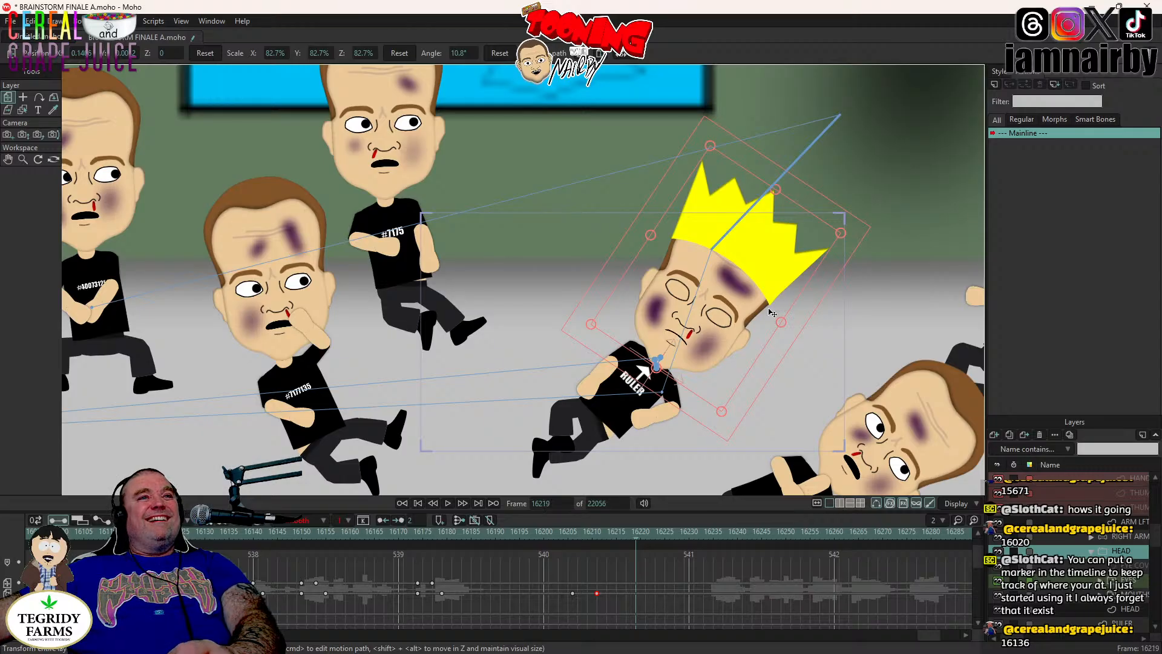
click(772, 354)
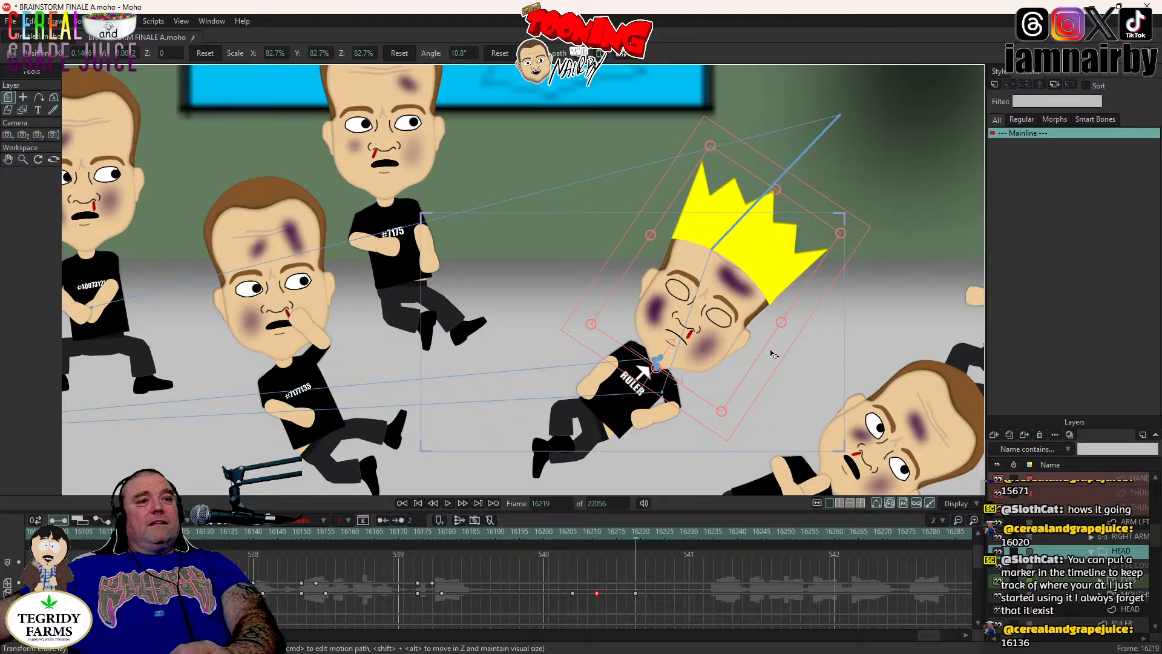
click(710, 535)
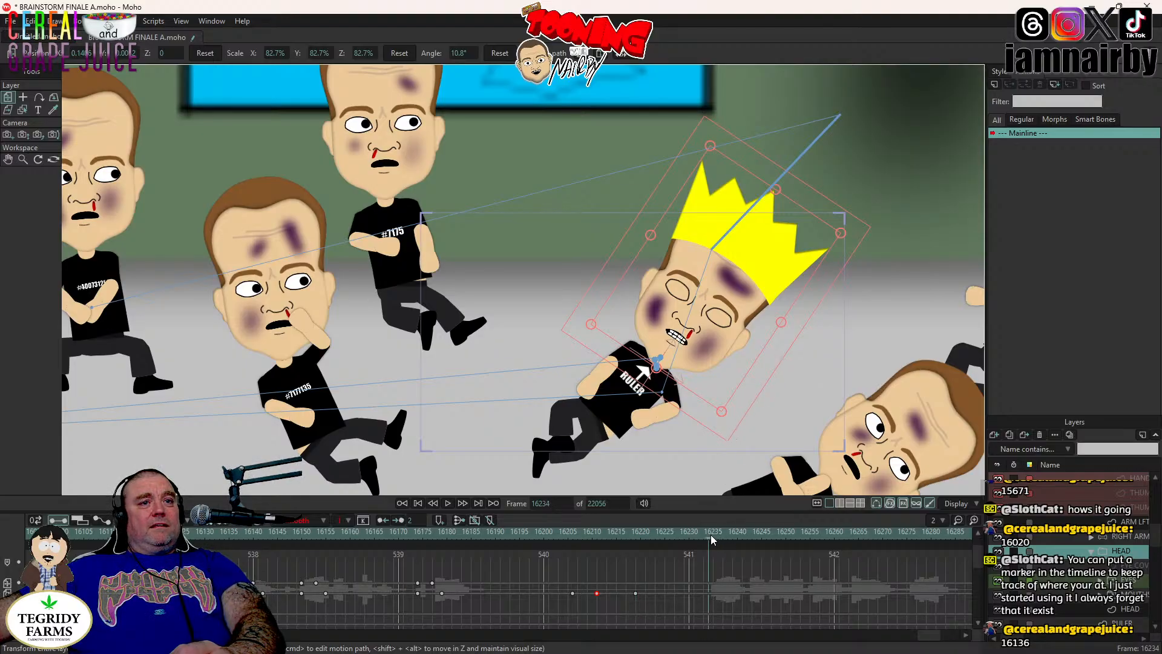
click(742, 411)
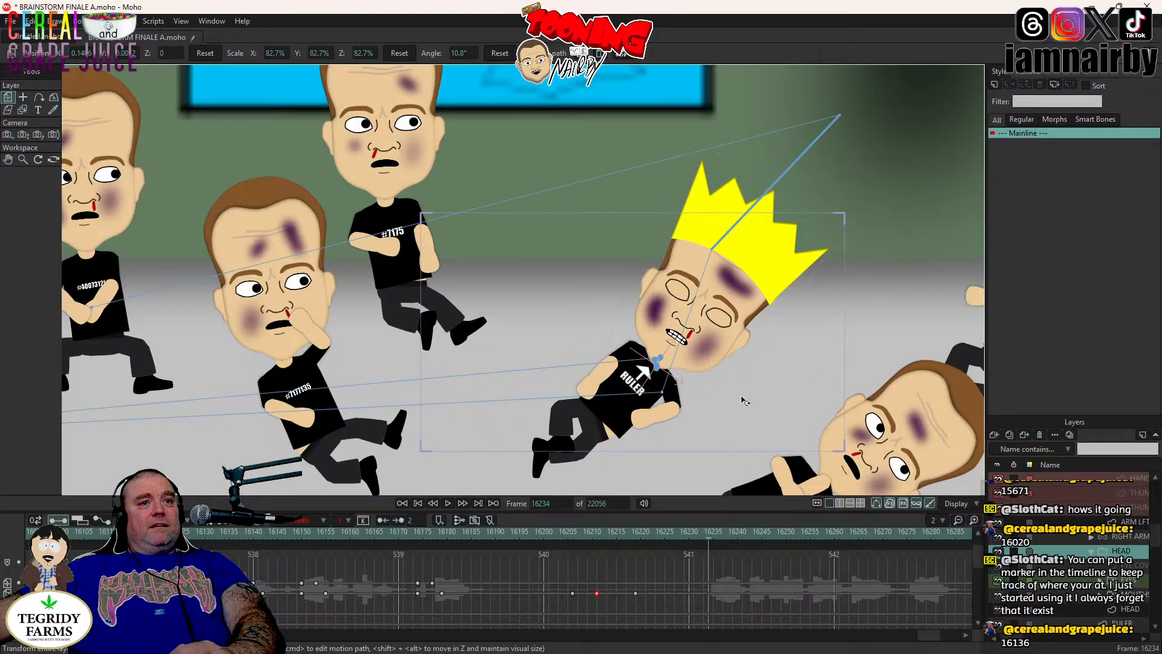
- Set the HEAD keyframe at frame 16219 to Noisy interpolation with amplitude 0.10 and scale 0.50
right_click(635, 593)
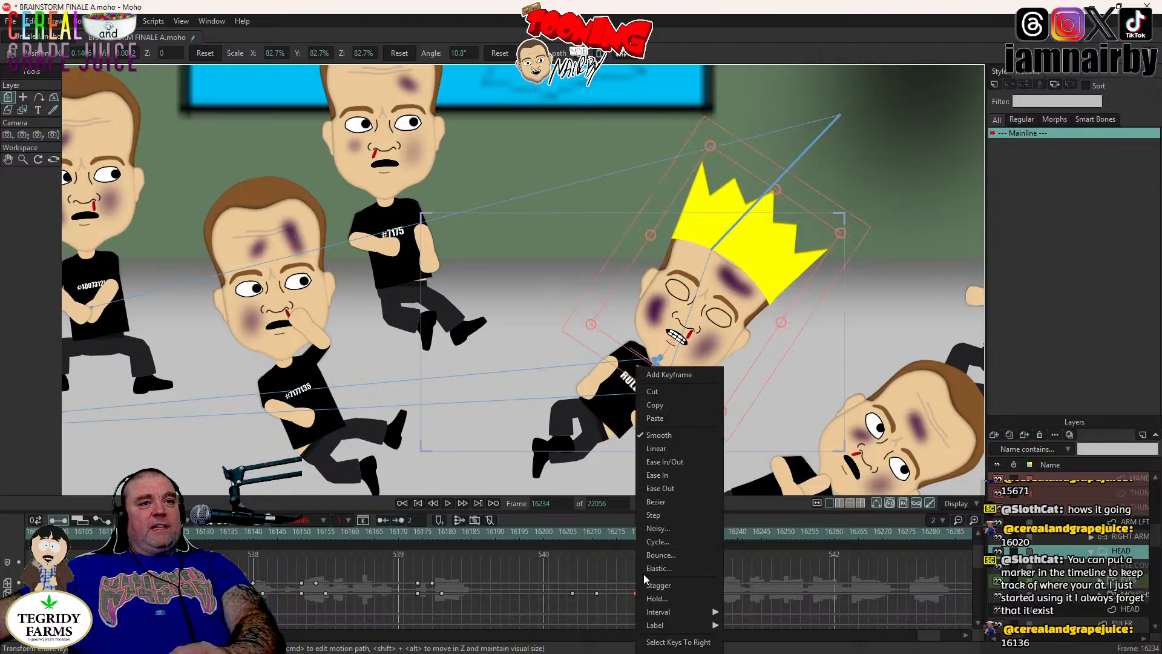
click(657, 527)
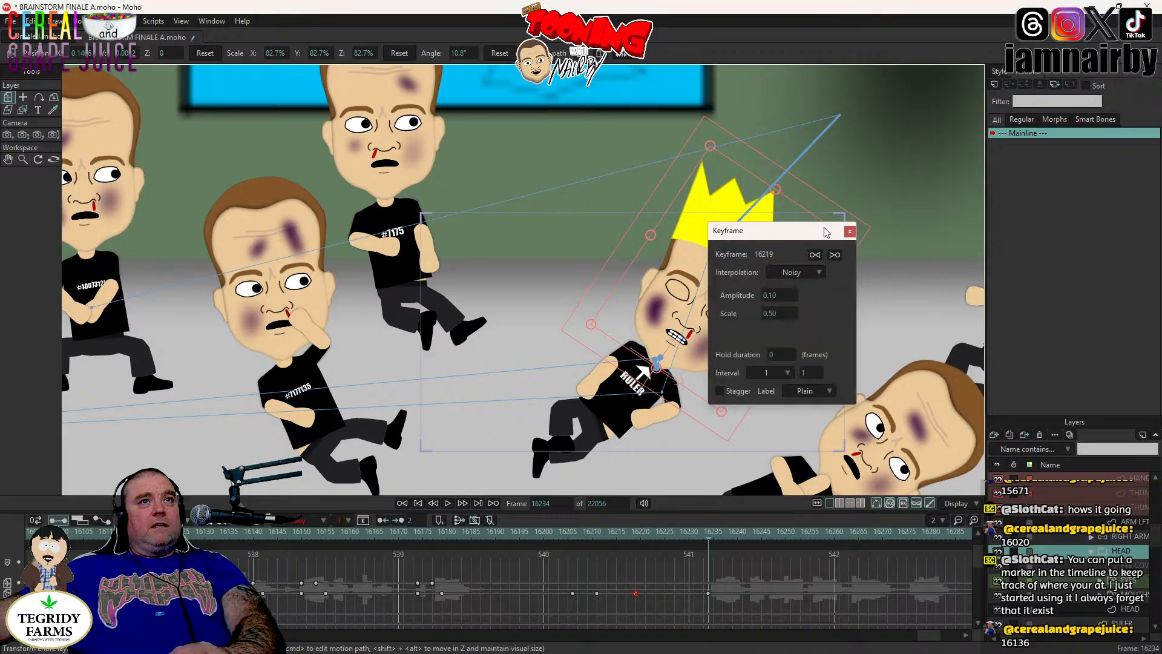
key(Return)
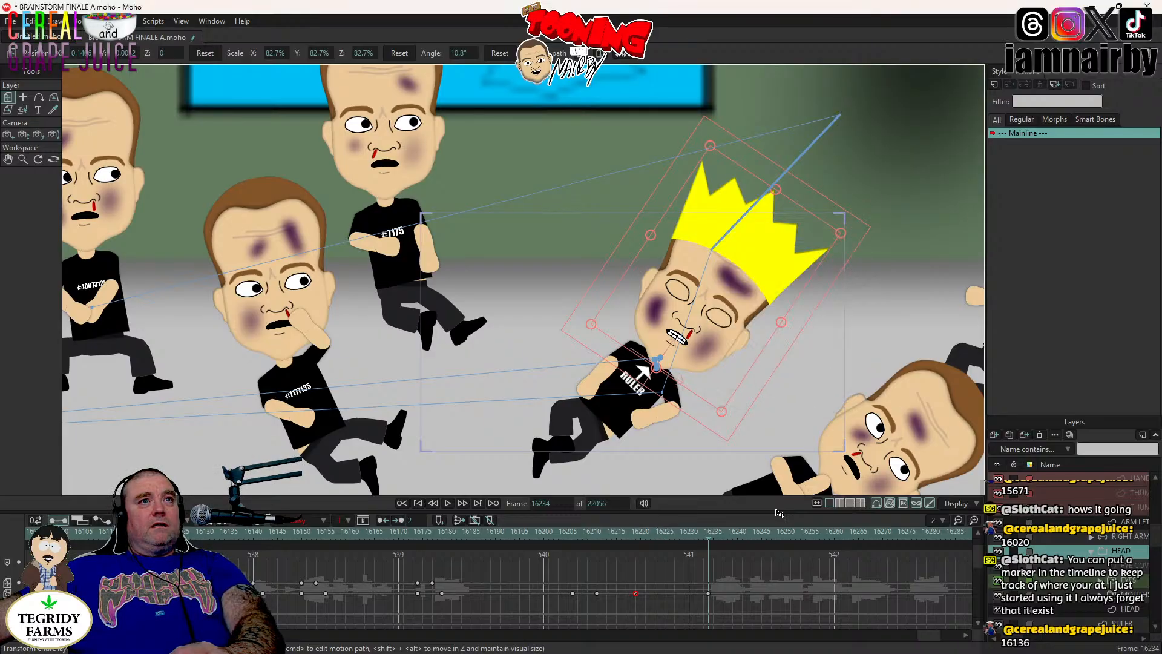
- Play back the head shake from around frame 16217 and step through it frame by frame to frame 16230
click(626, 533)
click(447, 504)
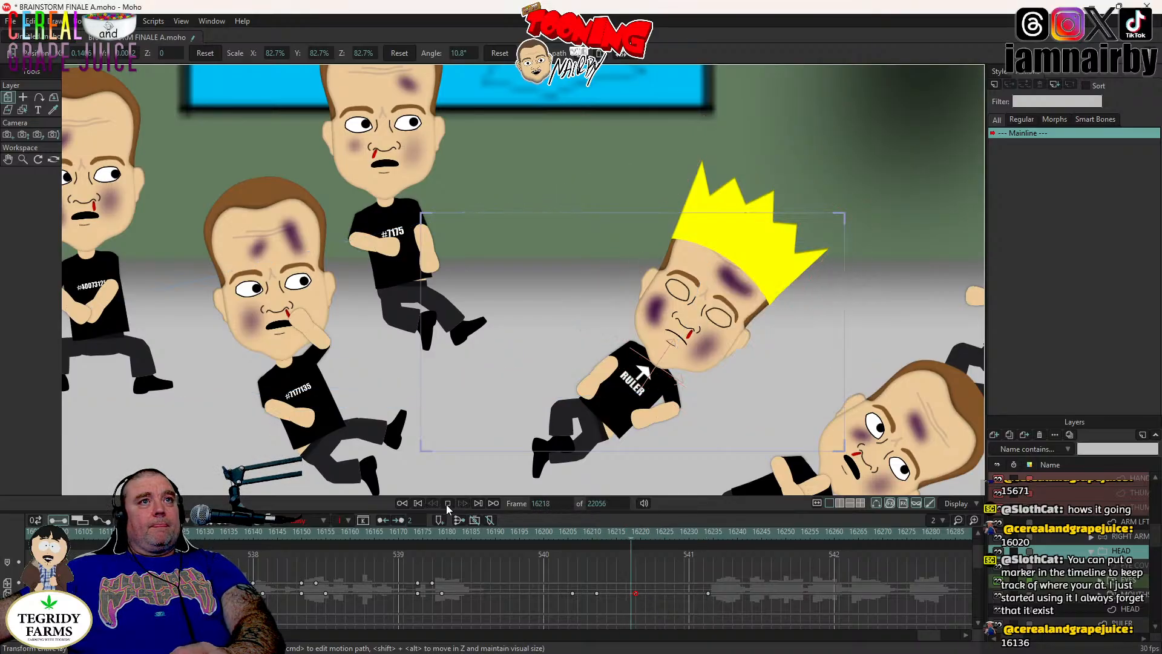
key(space)
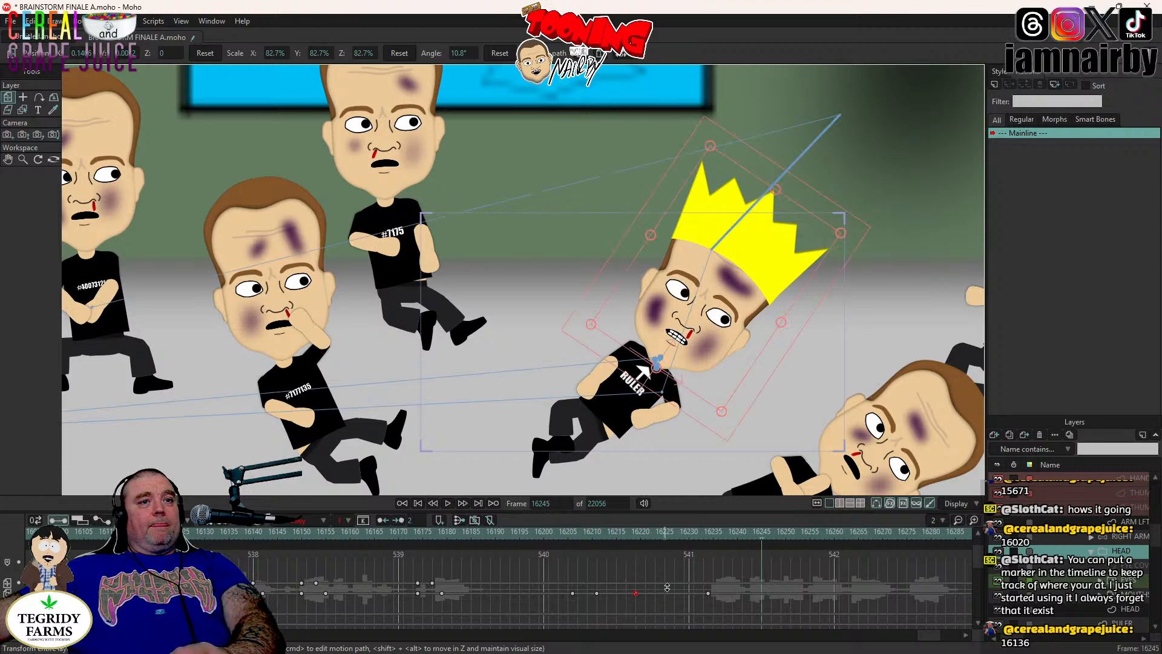
drag(633, 533, 677, 578)
key(Right)
key(Right)
key(Right)
key(Right)
key(Right)
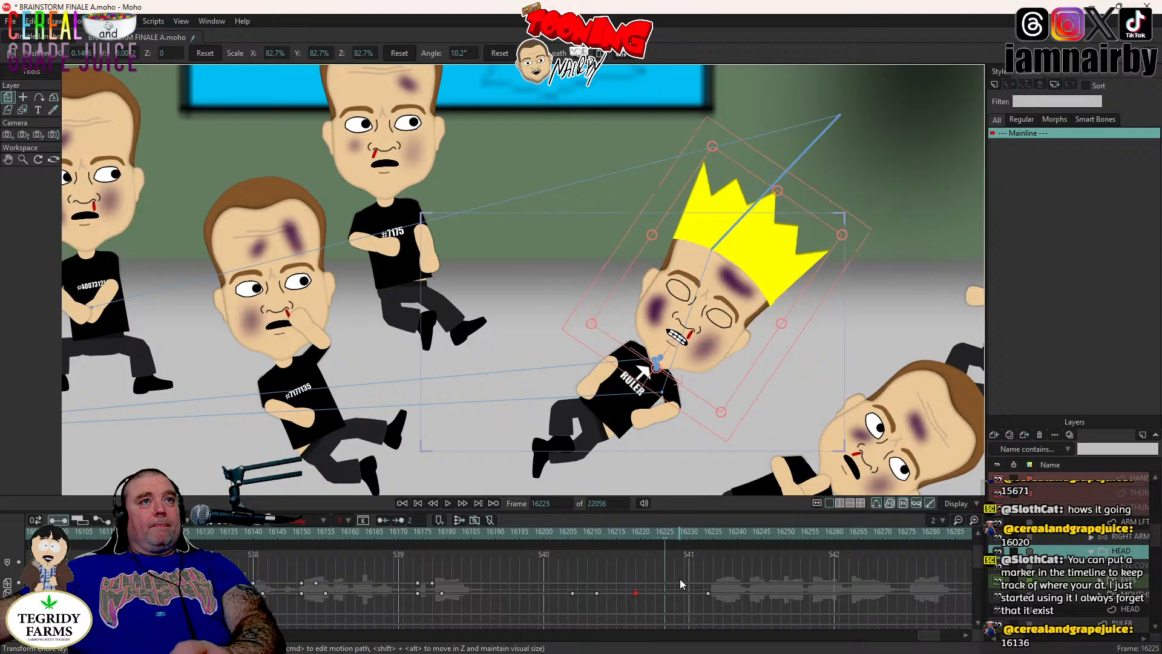
key(Right)
key(Right)
key(Right)
key(Right)
key(Right)
key(Right)
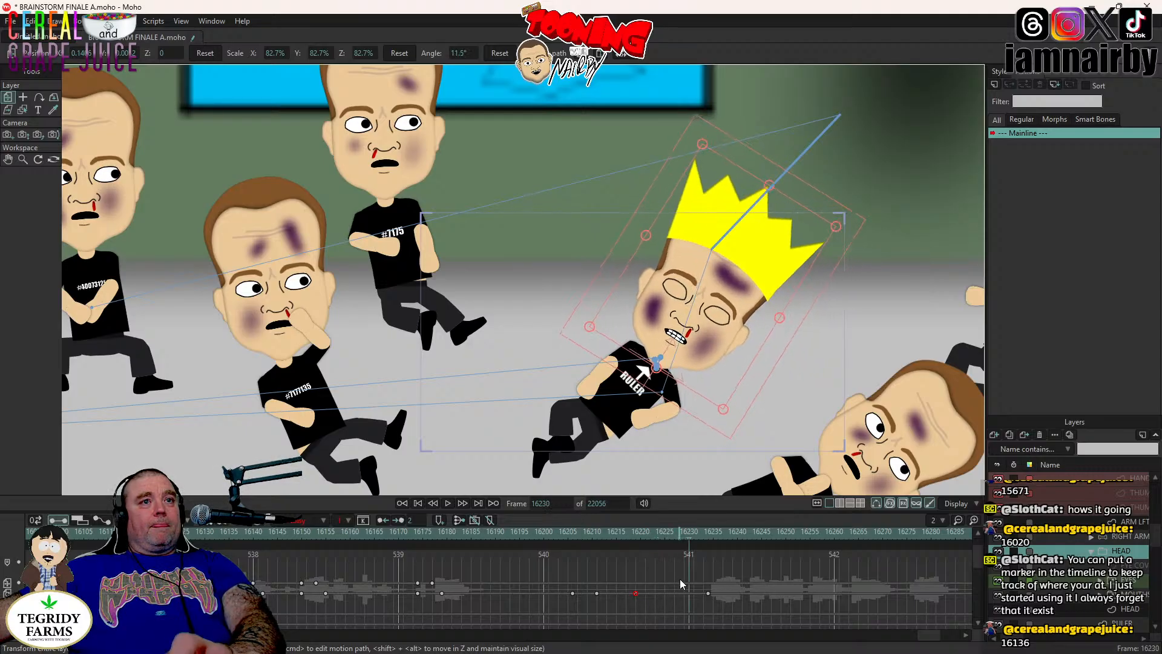
- Step frame by frame from 16230 to 16247 to check the crowned character's head, eyes and mouth timing
key(Right)
key(Right)
key(Right)
key(Right)
key(Right)
key(Right)
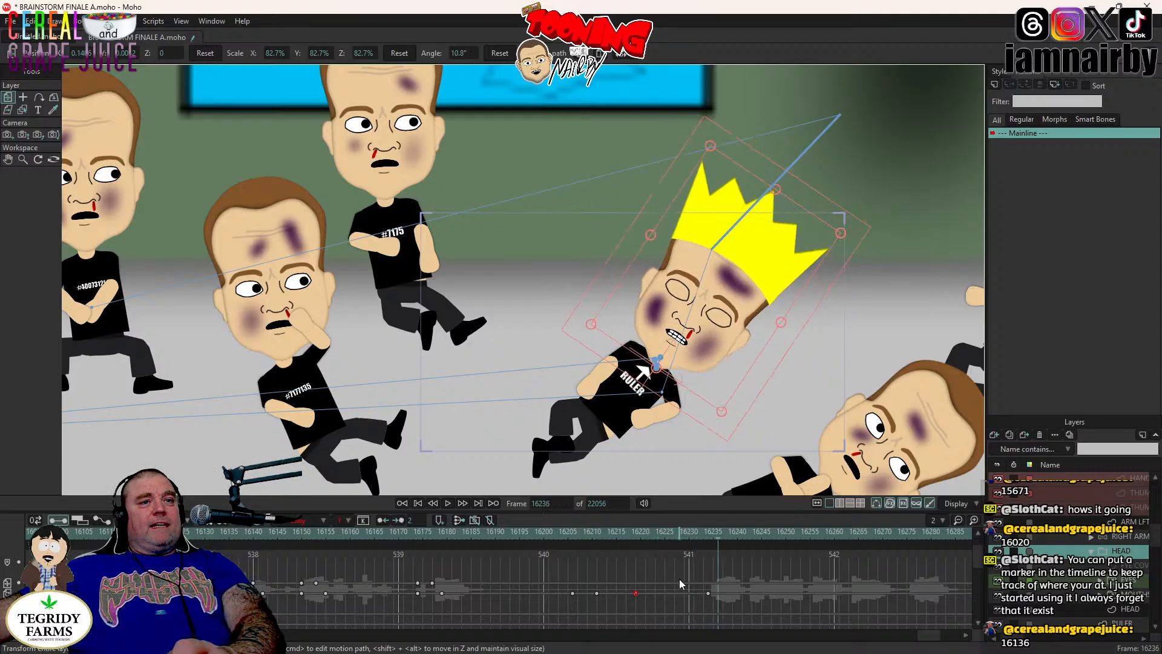
key(Right)
key(Right)
key(Right)
key(Right)
key(Right)
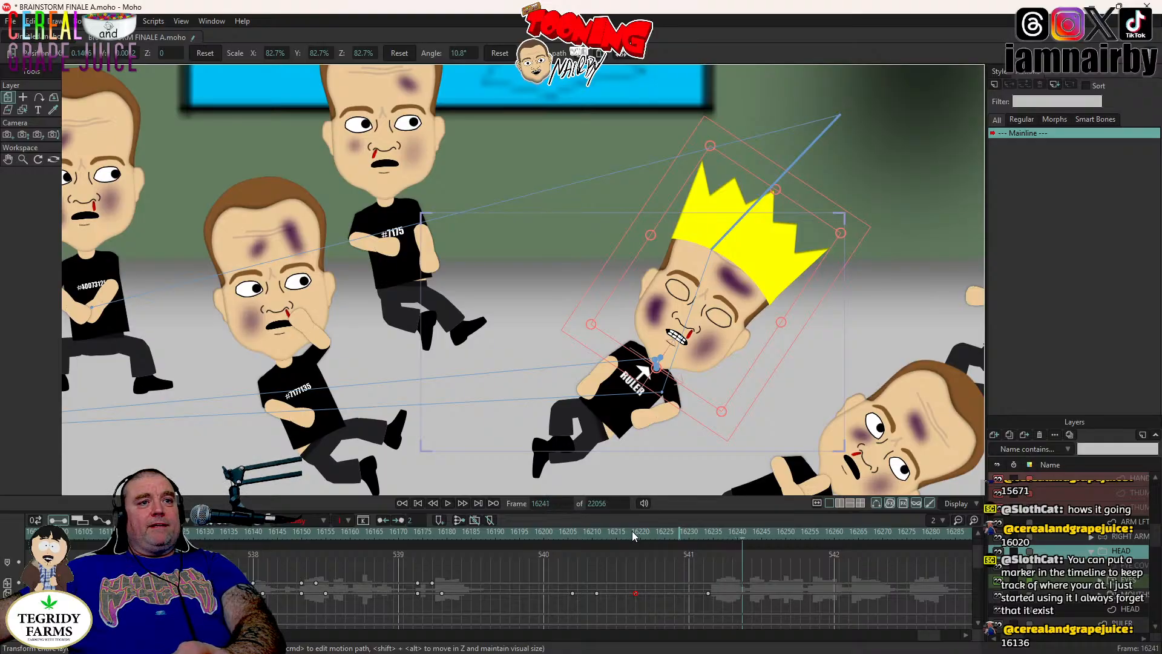
key(Right)
key(Right)
key(Right)
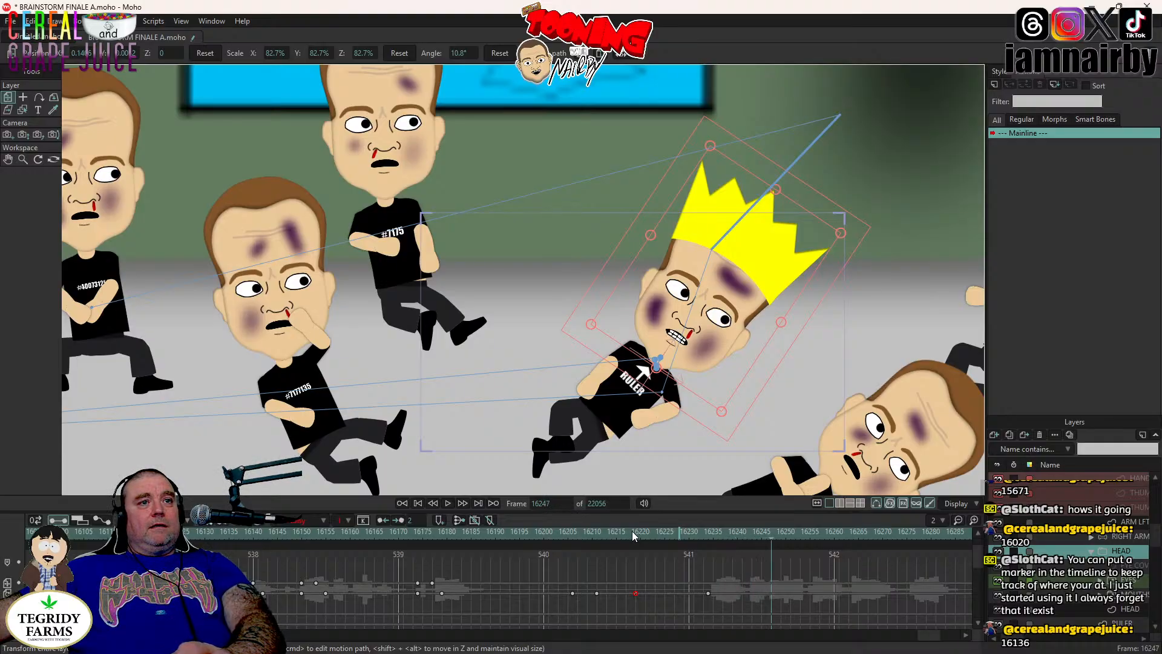
key(Left)
key(Left)
key(Left)
- Move the noisy HEAD keyframe to frame 16216 and play back the head shake from around frame 16208
click(632, 531)
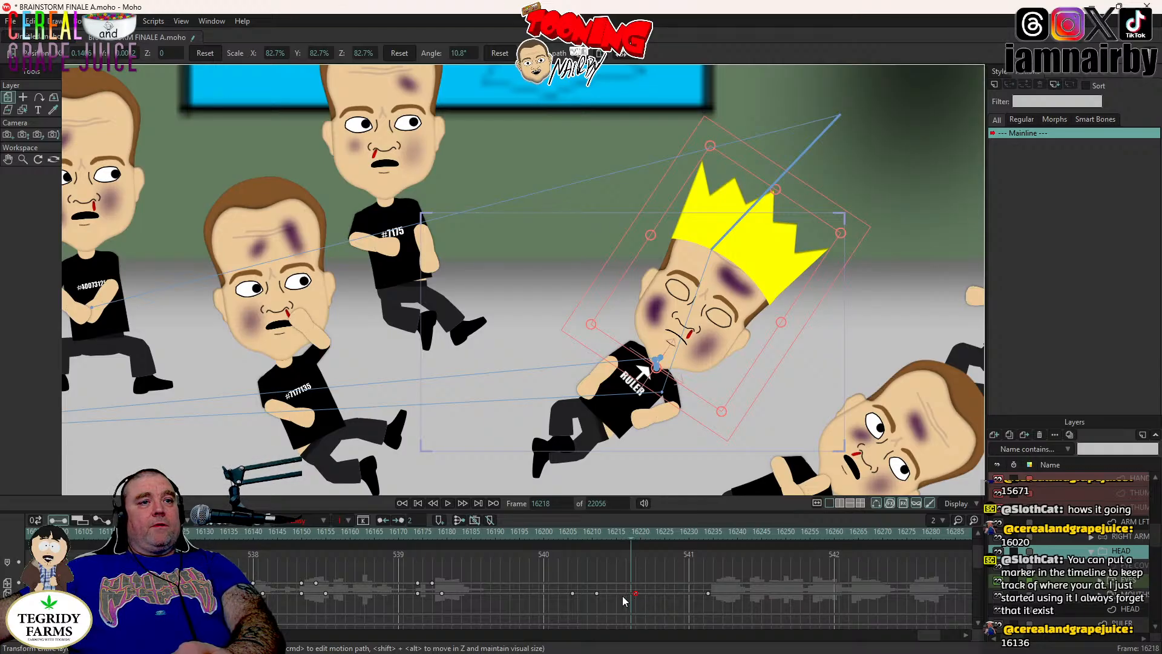
drag(635, 594, 622, 595)
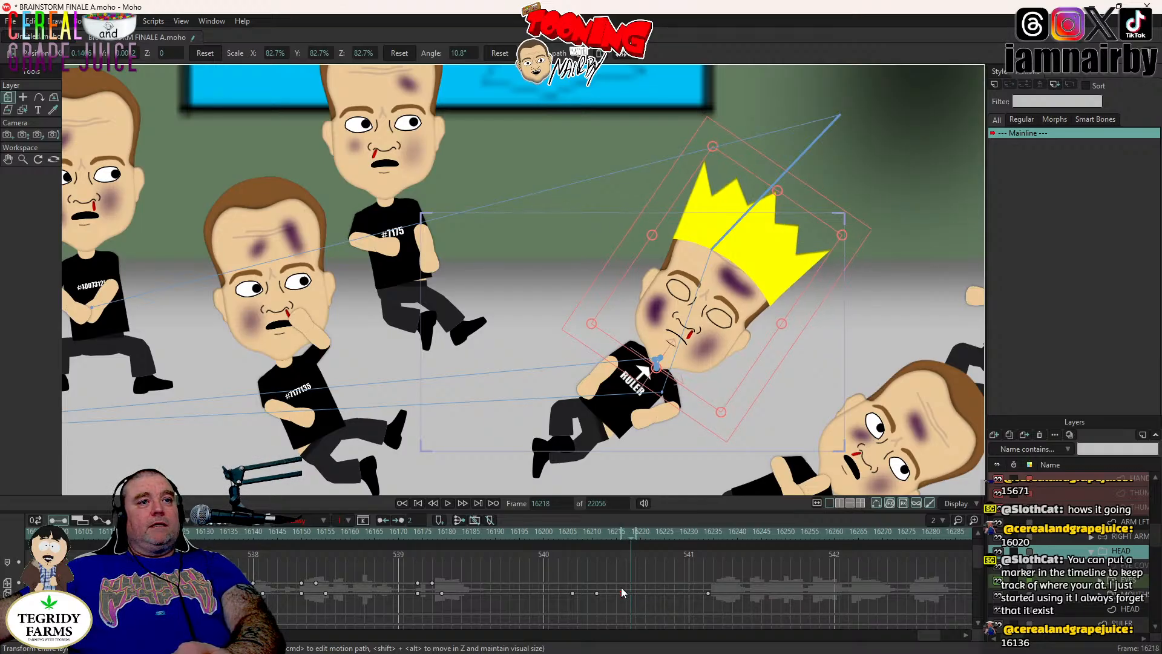
click(579, 534)
click(448, 503)
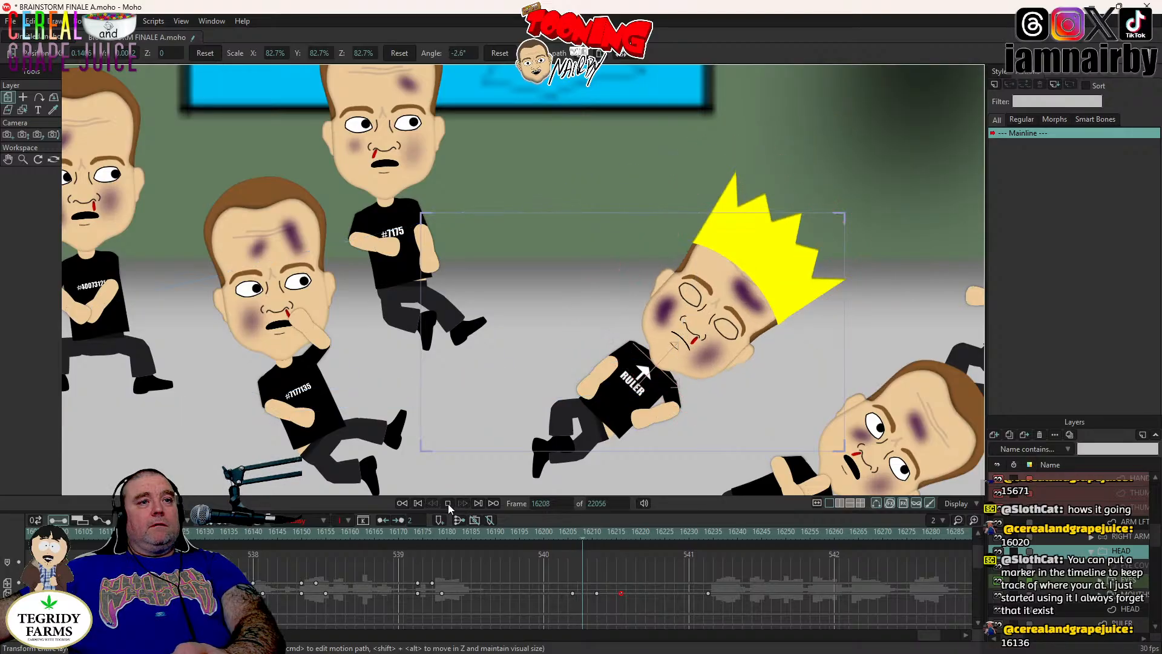
click(710, 536)
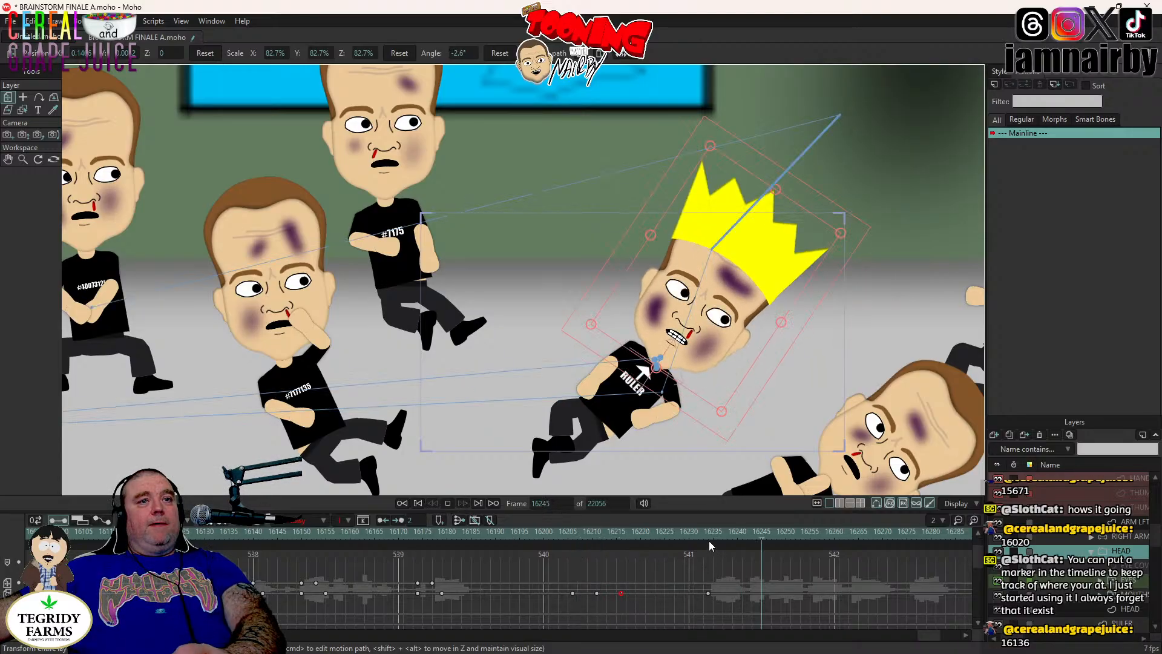
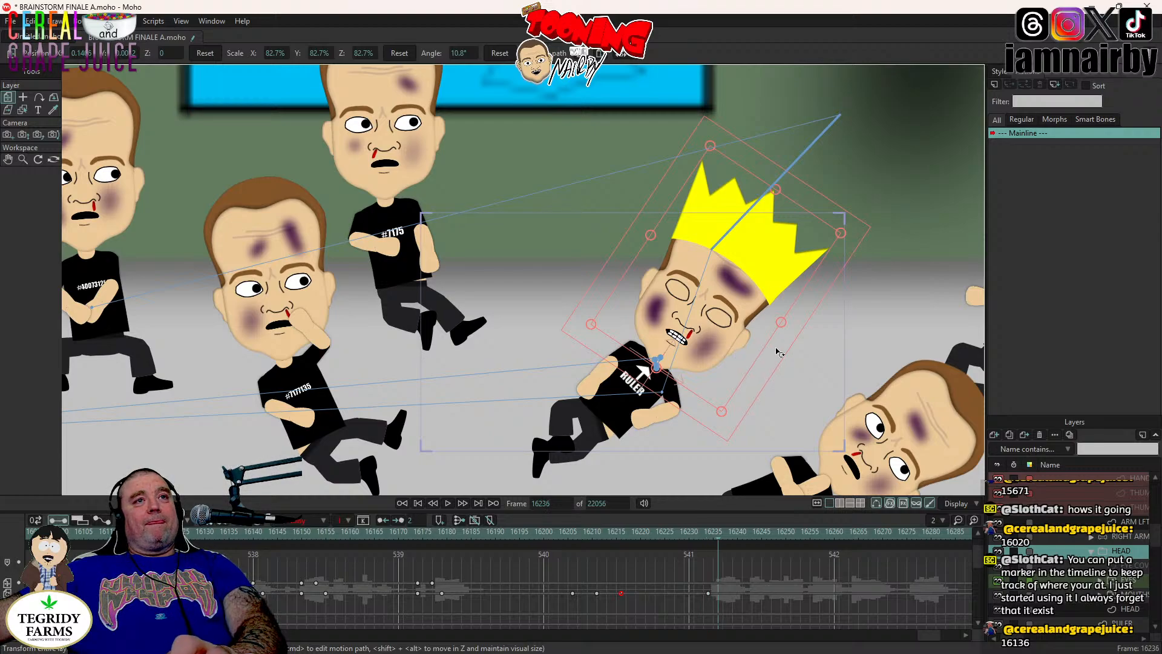
- At frame 16238, rotate the crowned character's head to 1.1° and switch the mouth to the wide-open shape with teeth
drag(779, 352, 797, 394)
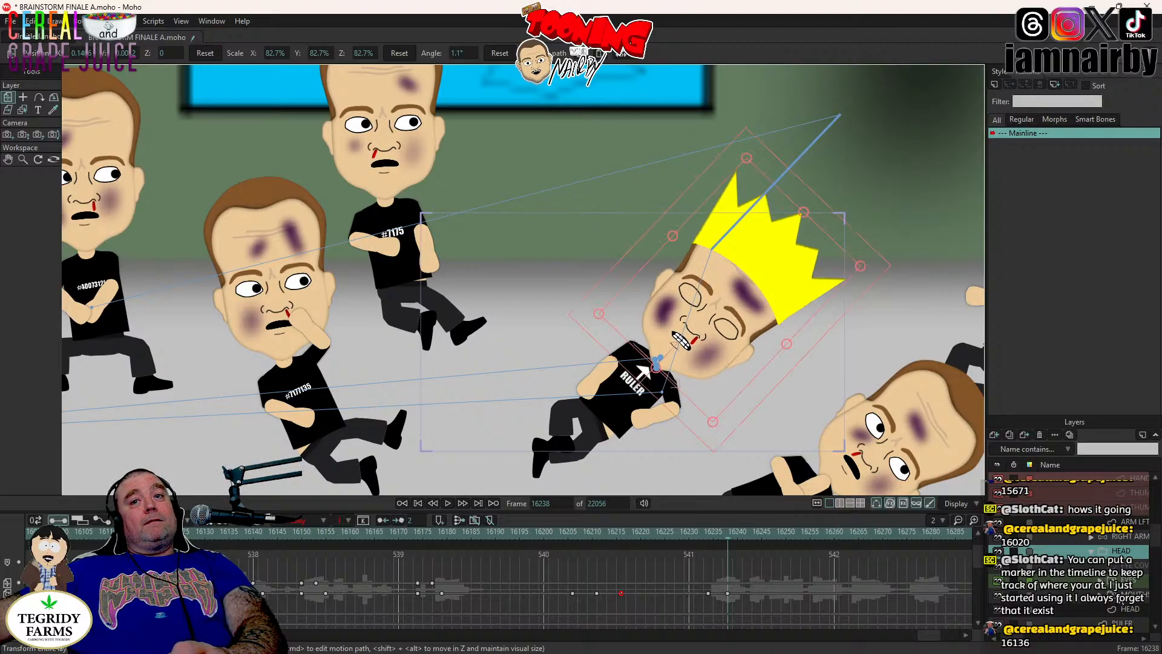
right_click(1125, 595)
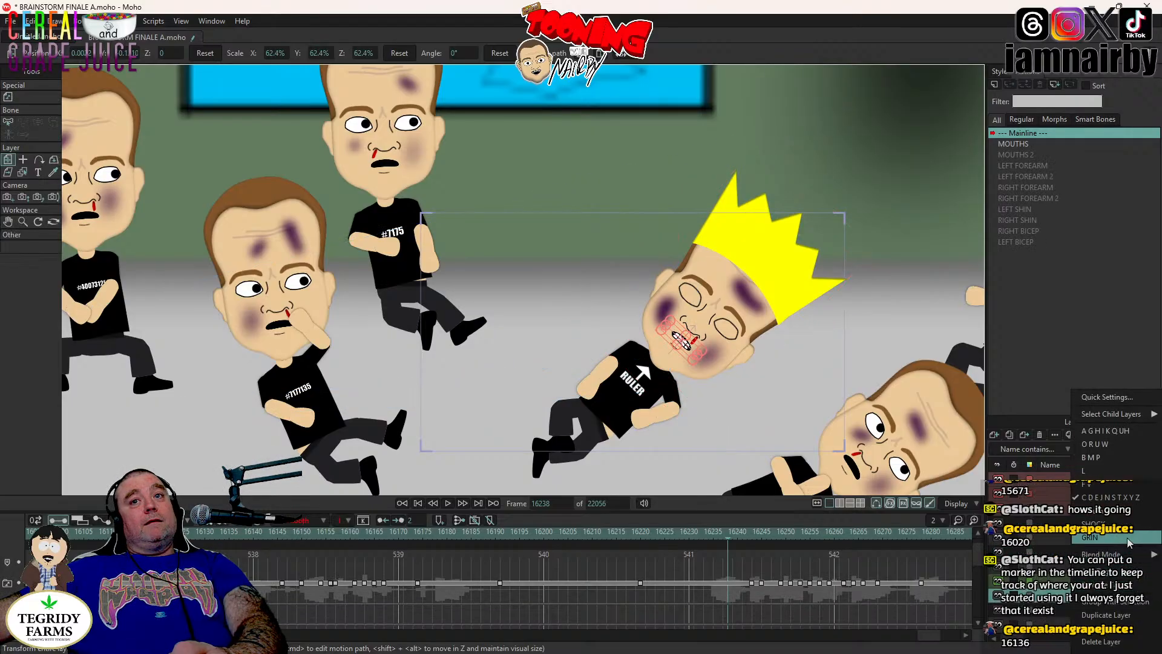
click(1117, 511)
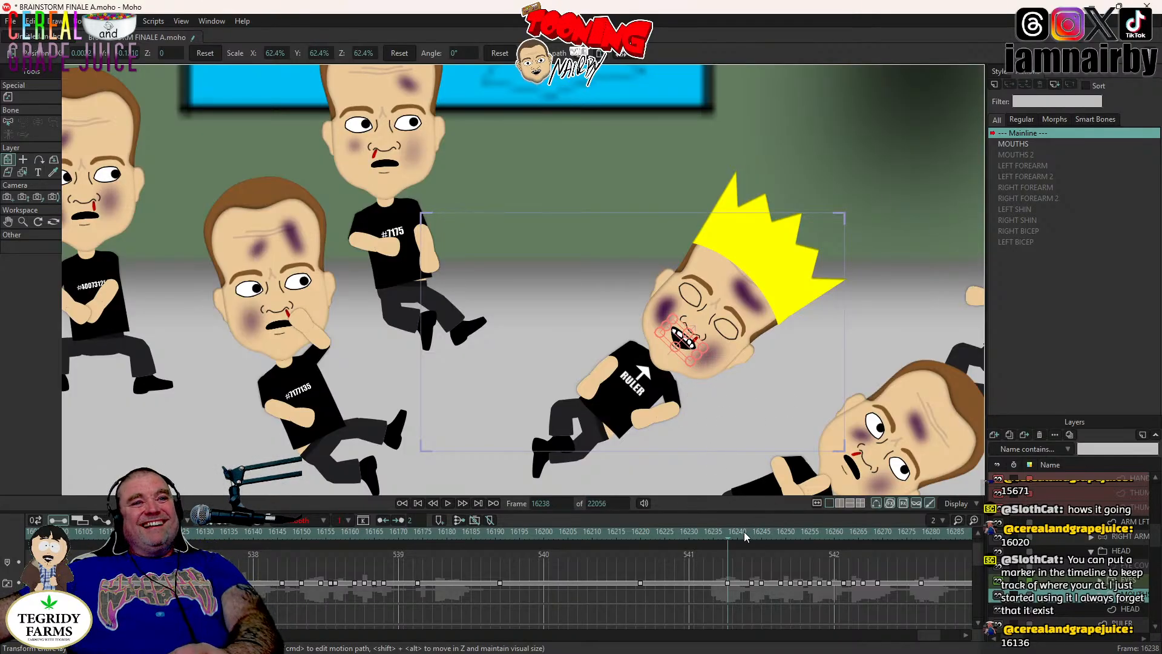
- Move the crowned character's EYES OPEN keyframe to frame 16243 and step through the eye opening
click(1126, 591)
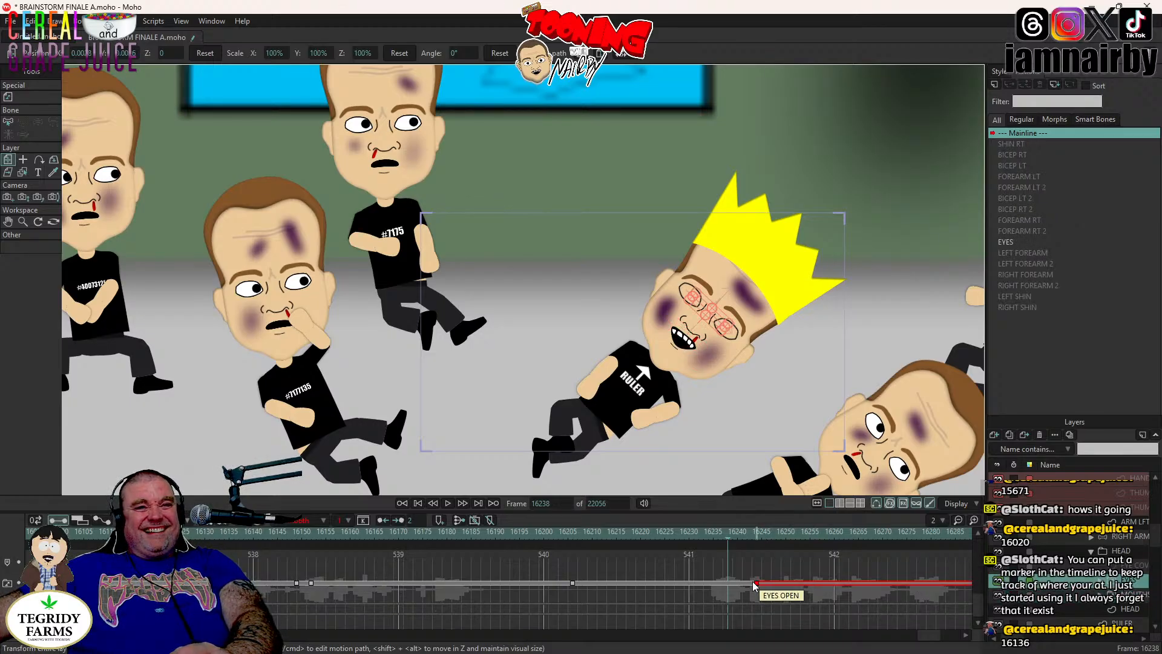
key(Right)
key(Right)
key(Right)
key(Right)
key(Right)
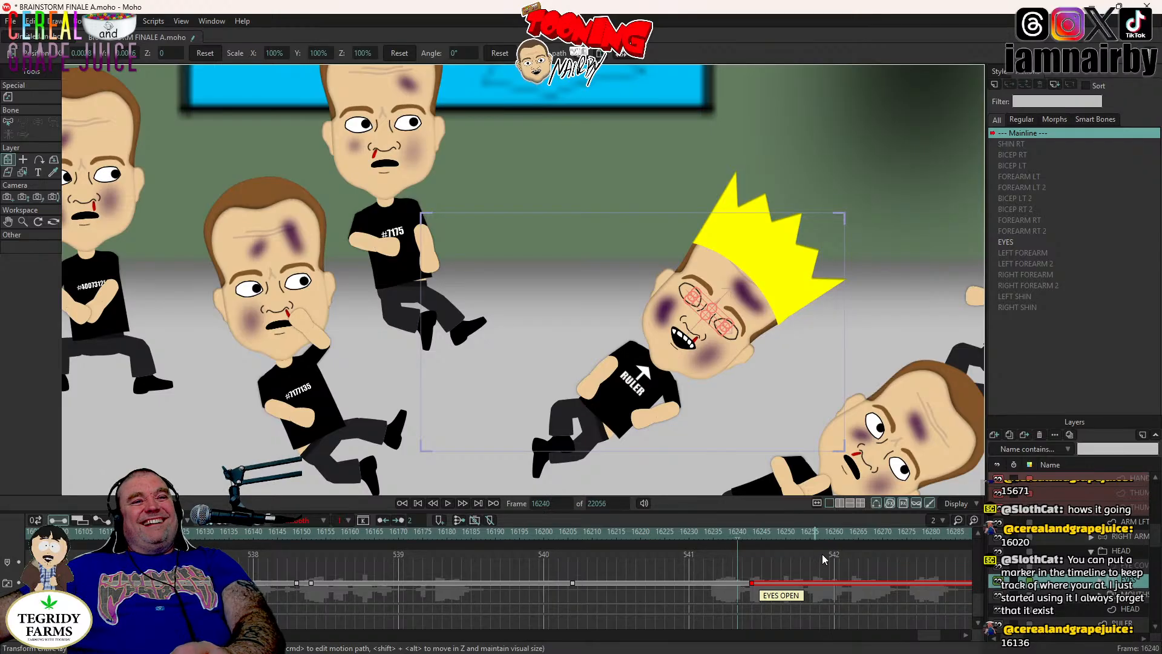
key(Right)
key(Right)
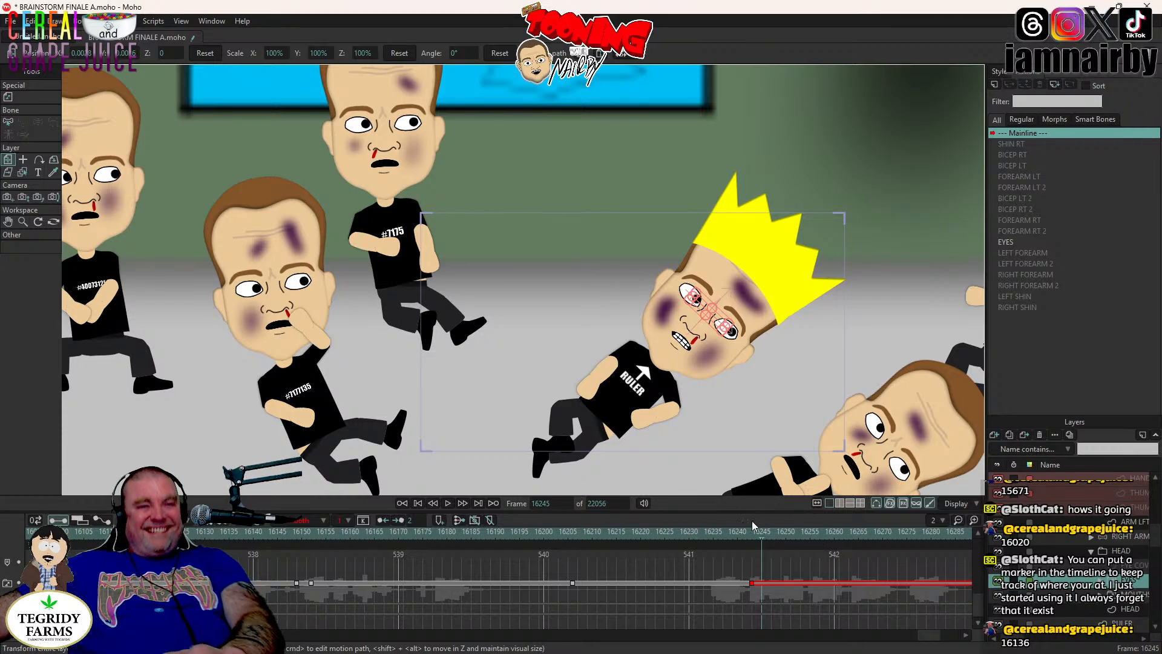
- Review the HEAD layer's motion frame by frame from frame 16233 to 16240
click(572, 533)
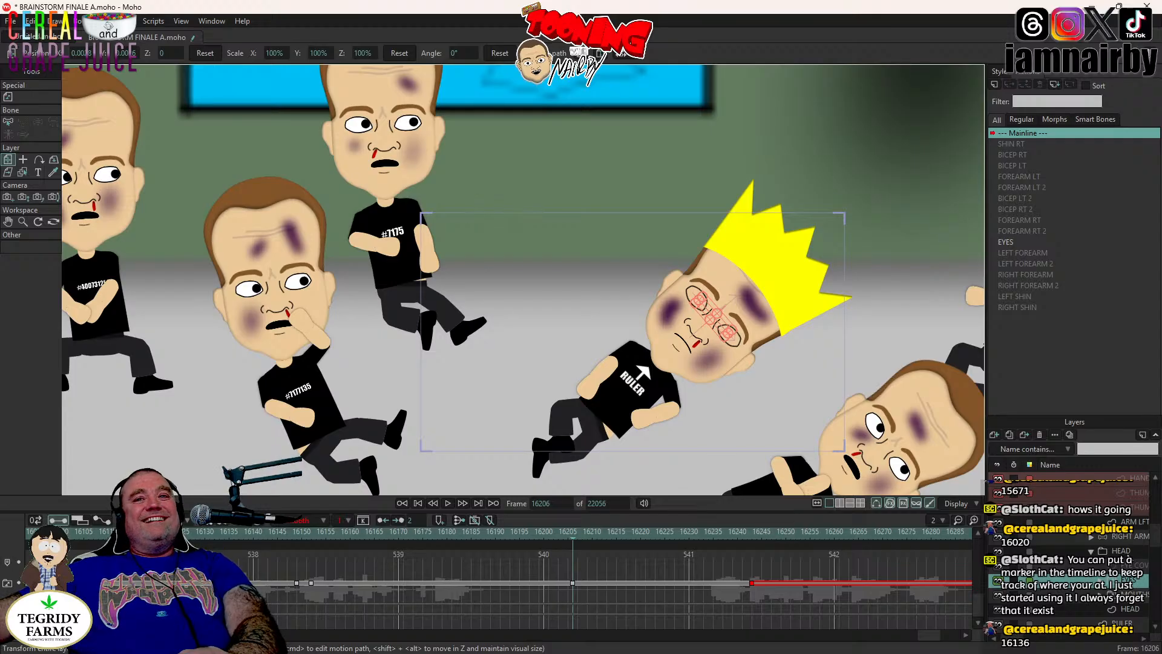
click(1121, 551)
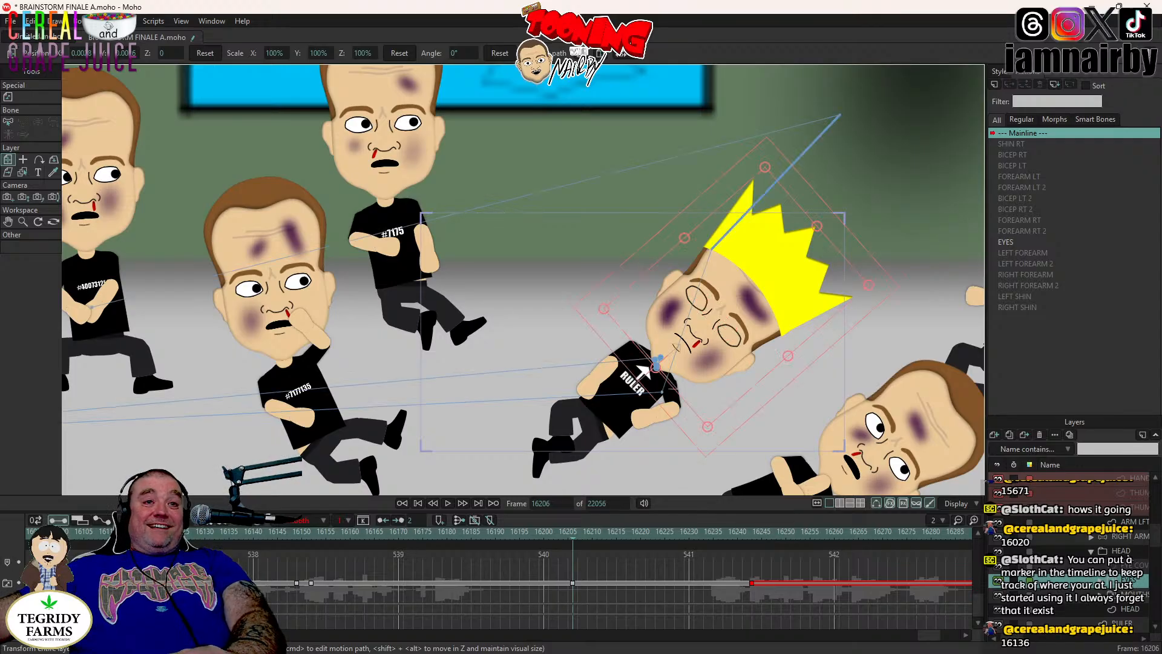
click(702, 531)
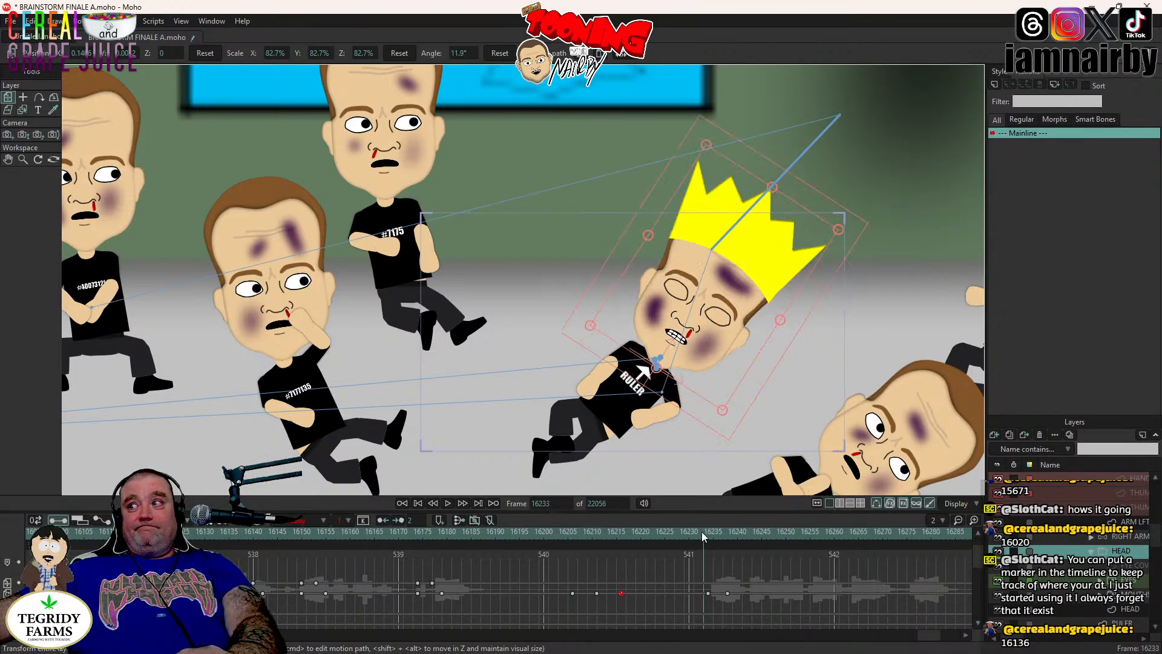
key(ctrl+Right)
key(ctrl+Right)
key(ctrl+Right)
key(ctrl+Right)
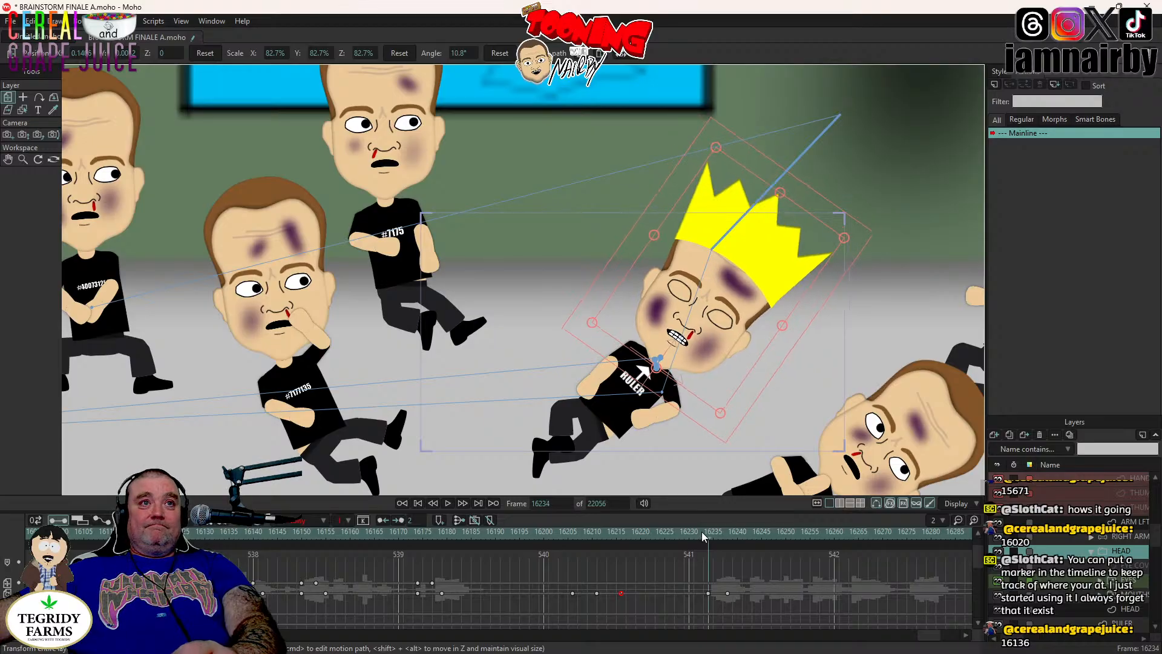
key(ctrl+Right)
key(ctrl+Right)
key(ctrl+Right)
key(ctrl+Right)
key(ctrl+Right)
key(ctrl+Right)
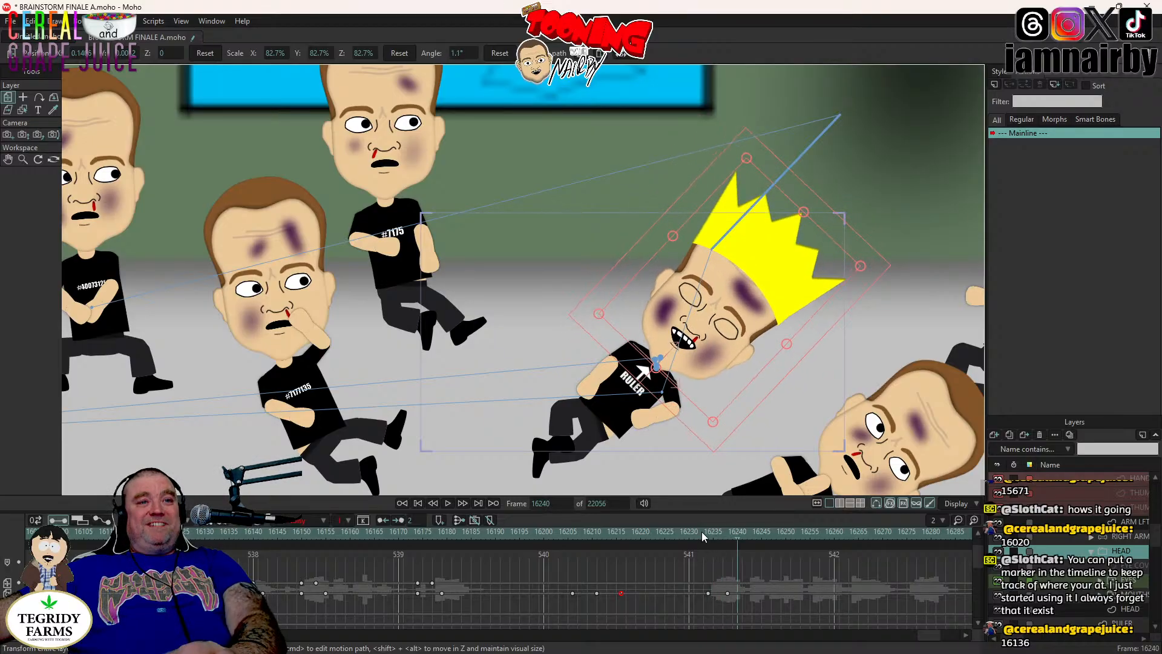
- On the crowned character's HEAD layer, add keyframes at frame 16243 holding the 1.1° pose
double_click(1122, 551)
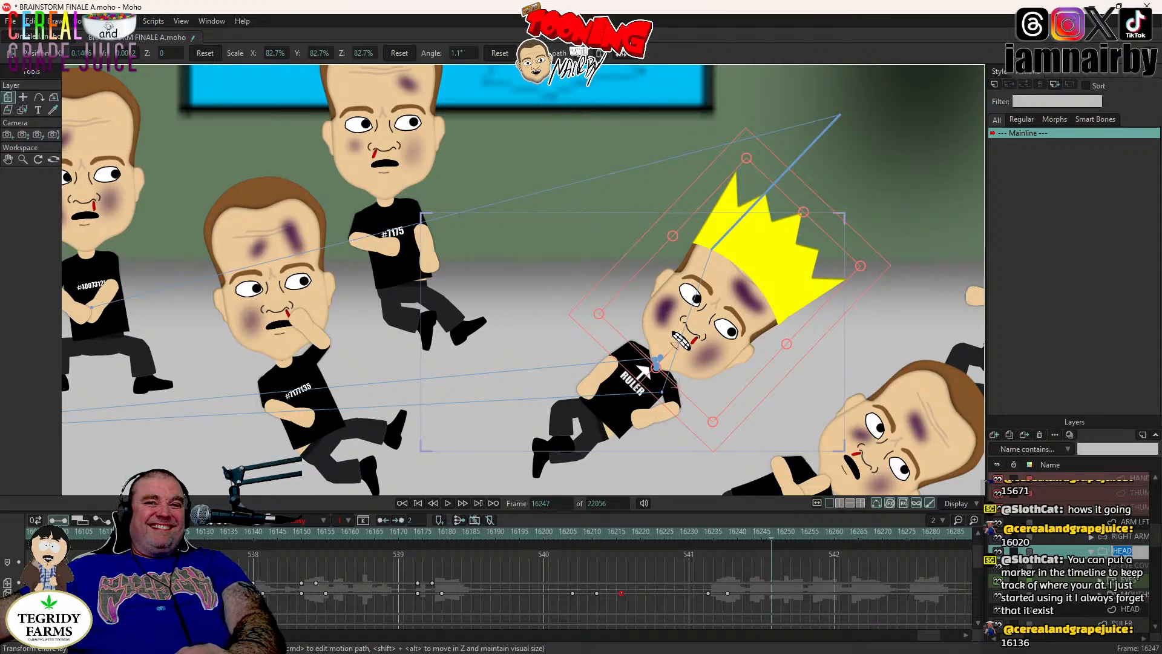
click(1130, 564)
click(1124, 553)
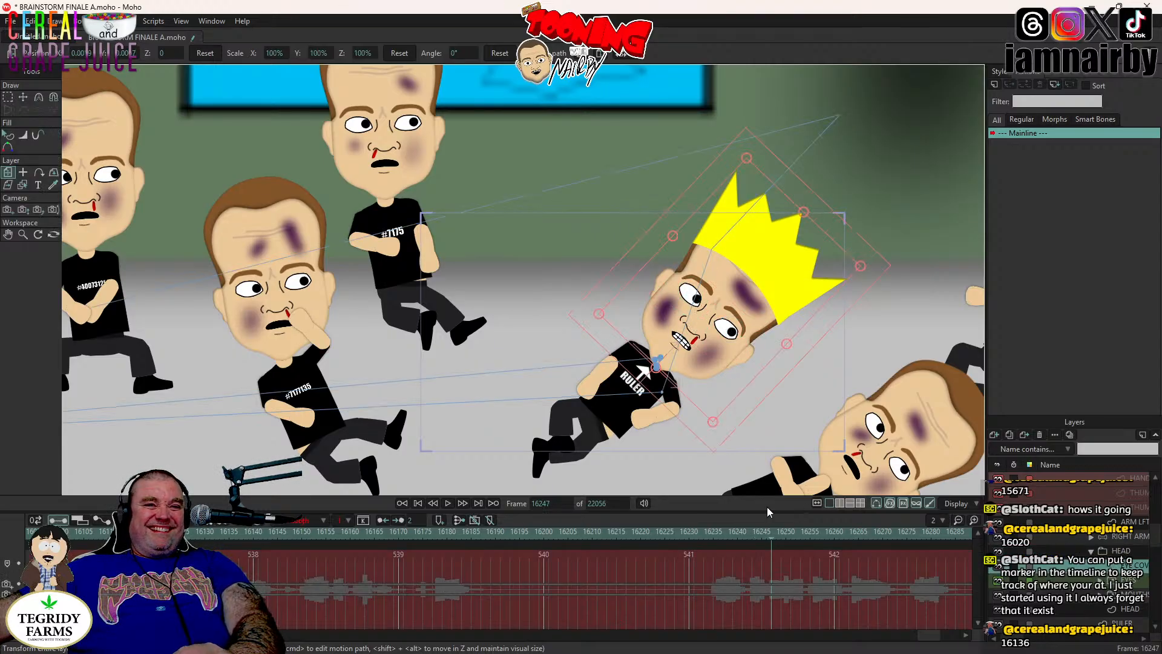
click(748, 531)
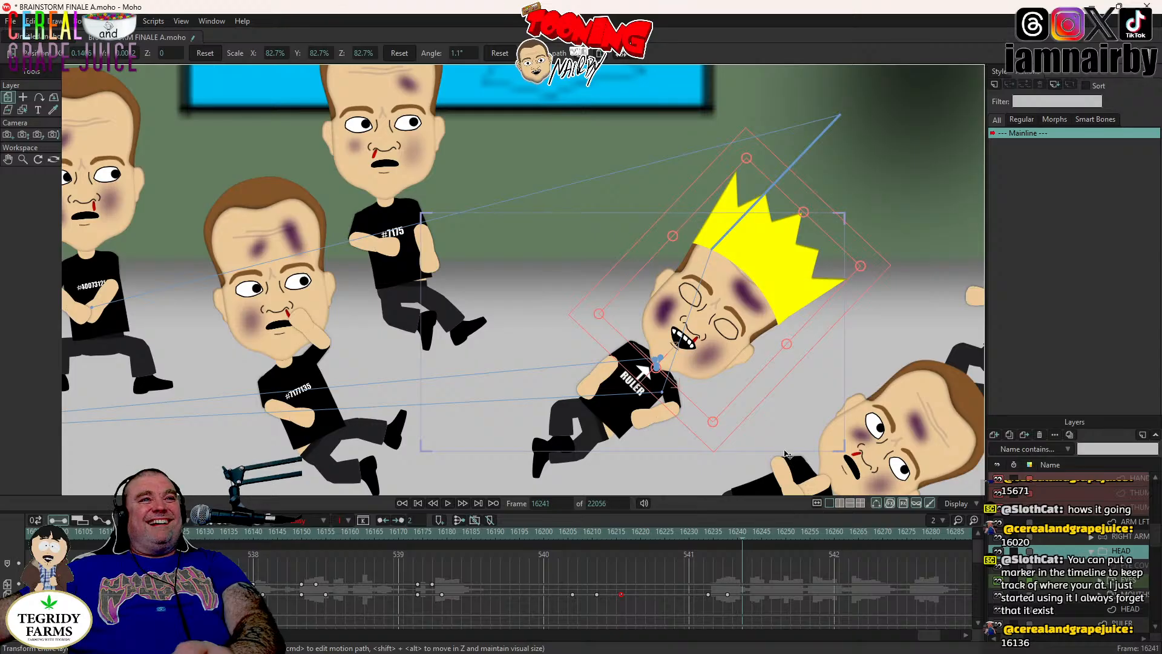
key(ctrl+Right)
key(ctrl+Right)
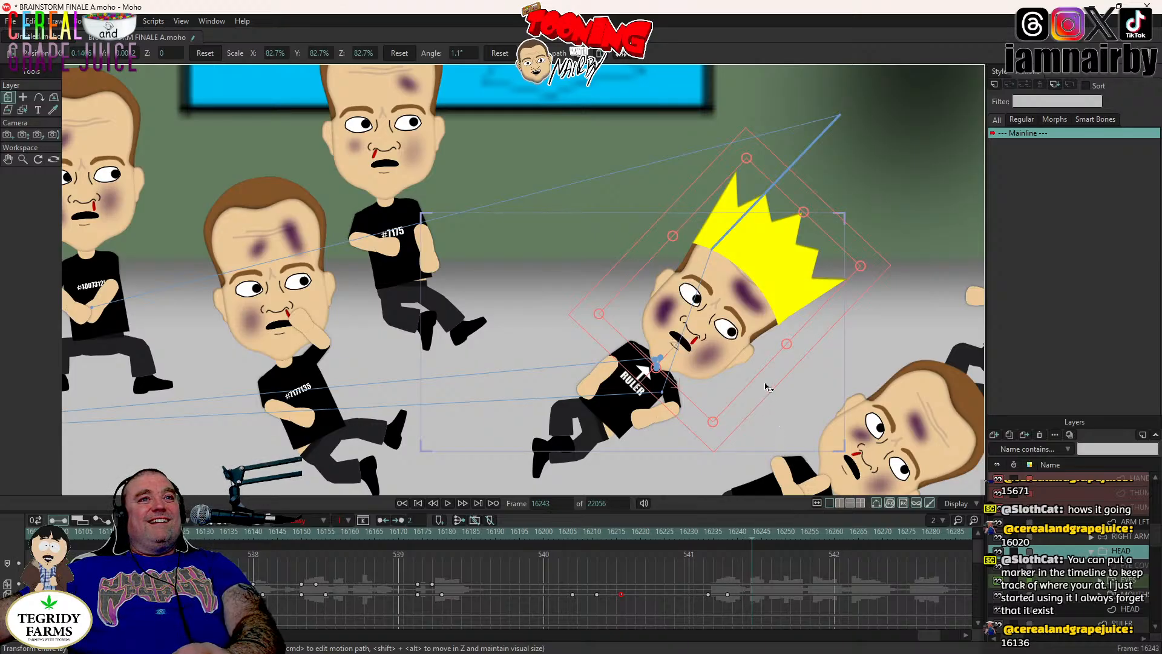
key(ctrl+Right)
key(ctrl+Right)
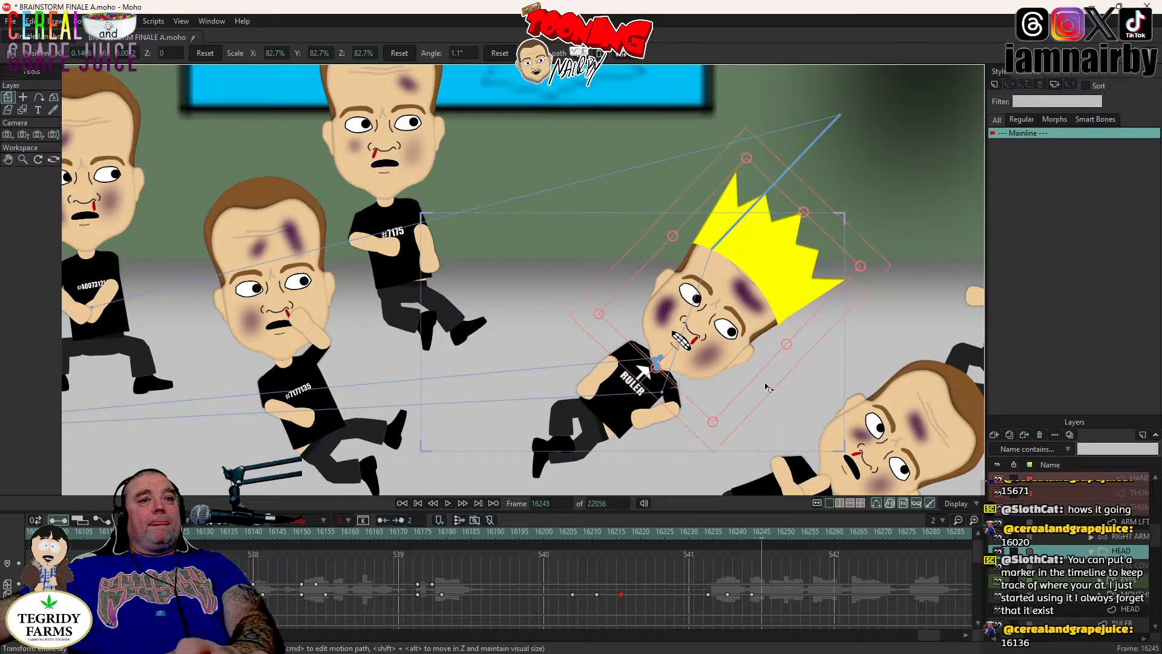
key(ctrl+Left)
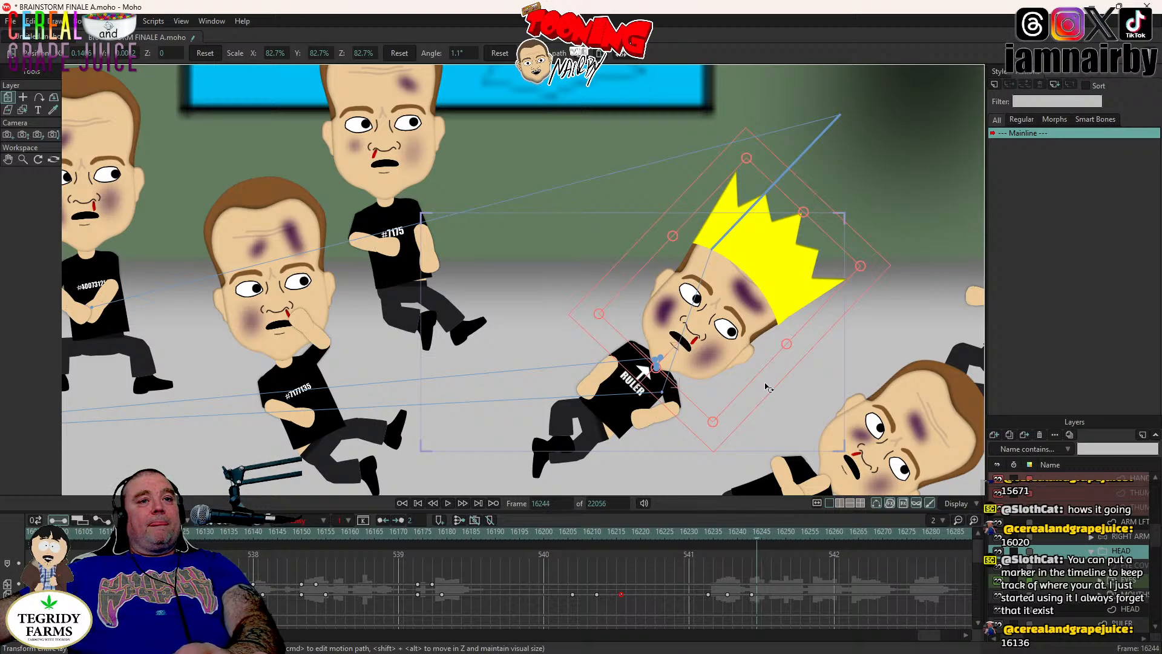
key(ctrl+Left)
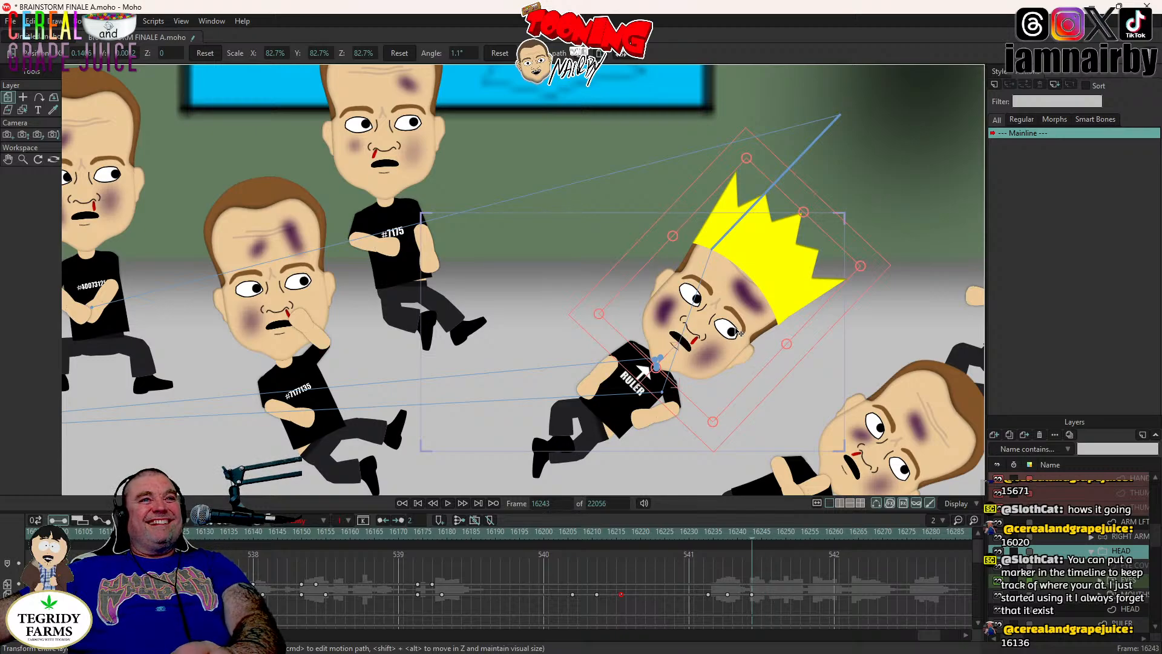
- At frame 16247, raise the crowned character's head and rotate it to 10.2°, then shift its translation keyframe to frame 16246
key(ctrl+Right)
key(ctrl+Right)
key(ctrl+Right)
key(ctrl+Right)
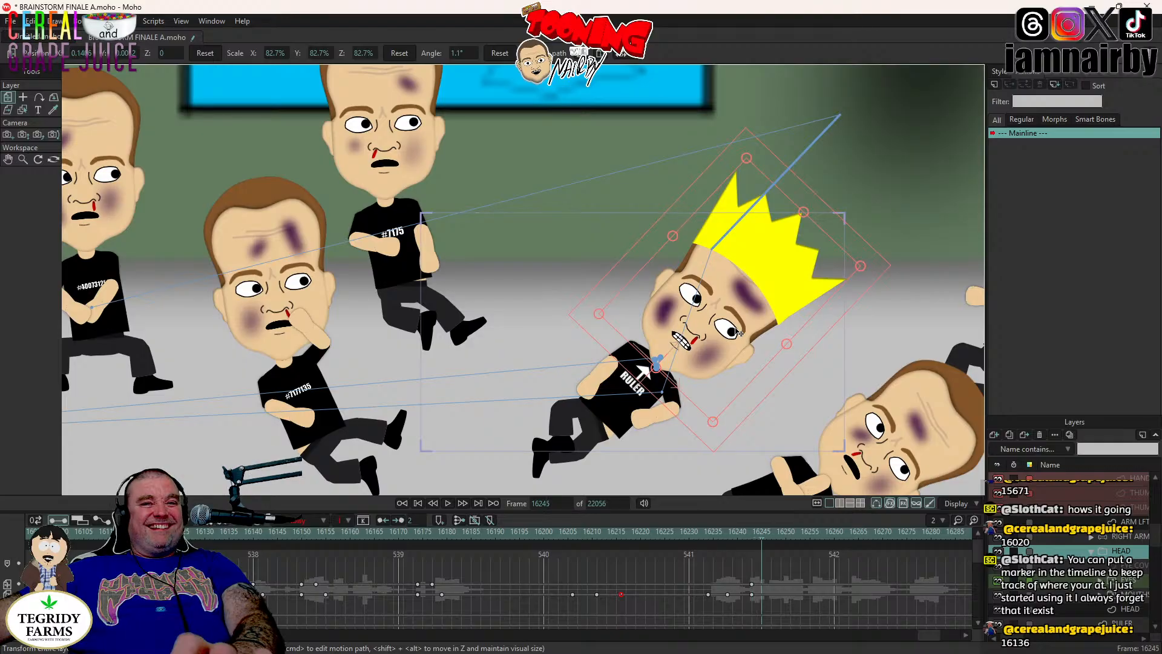
drag(788, 357, 712, 331)
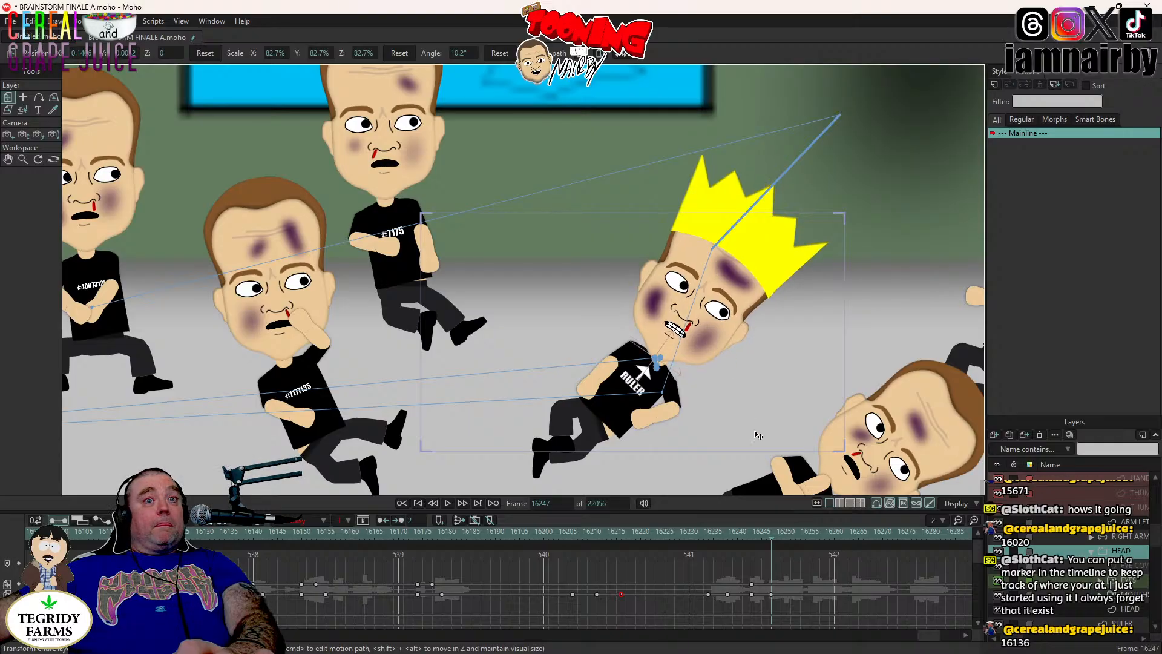
click(771, 585)
drag(771, 586, 766, 586)
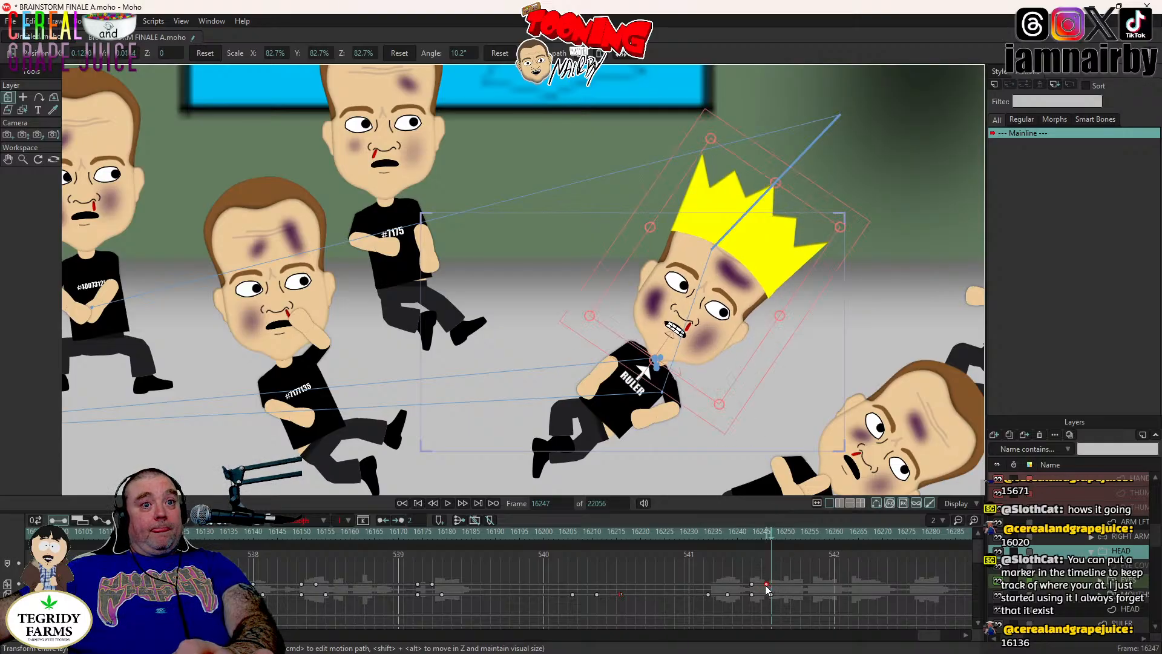
- Play back the shot from frame 16231 and move the crowned character's open-mouth keyframe to frame 16235
click(694, 534)
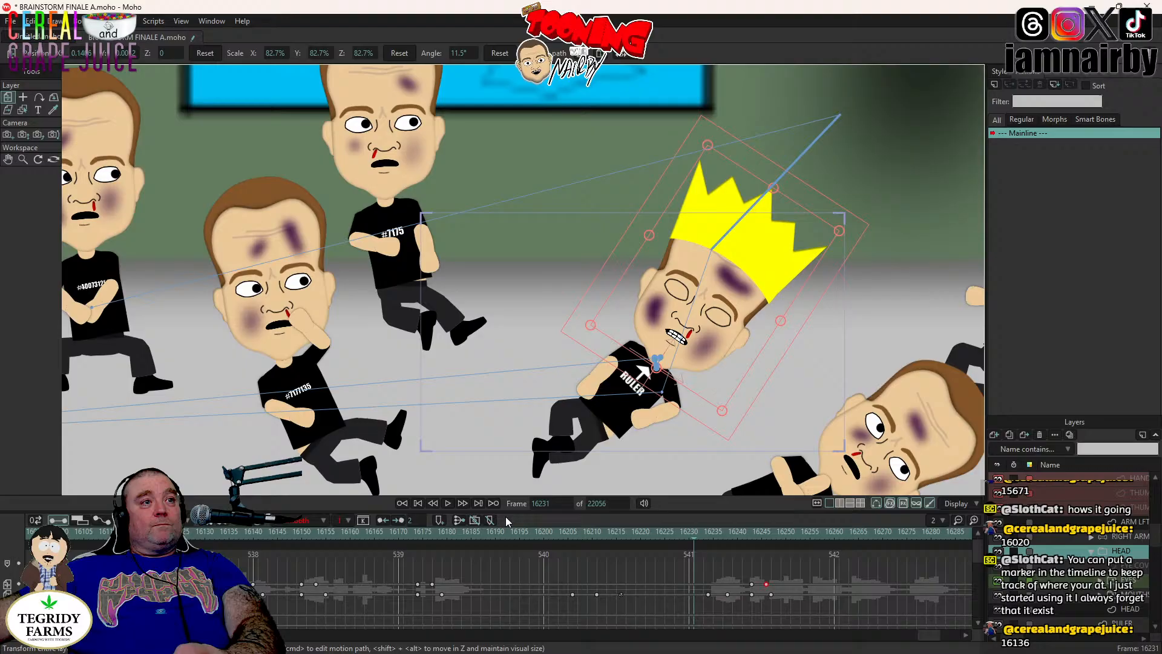
click(447, 503)
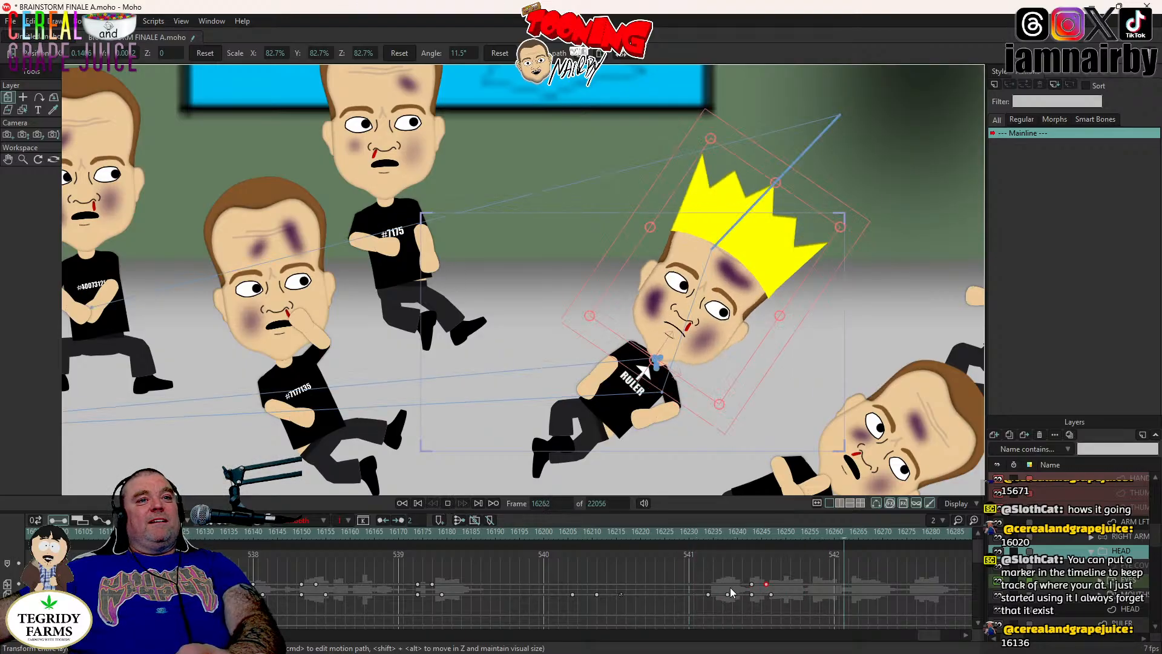
key(space)
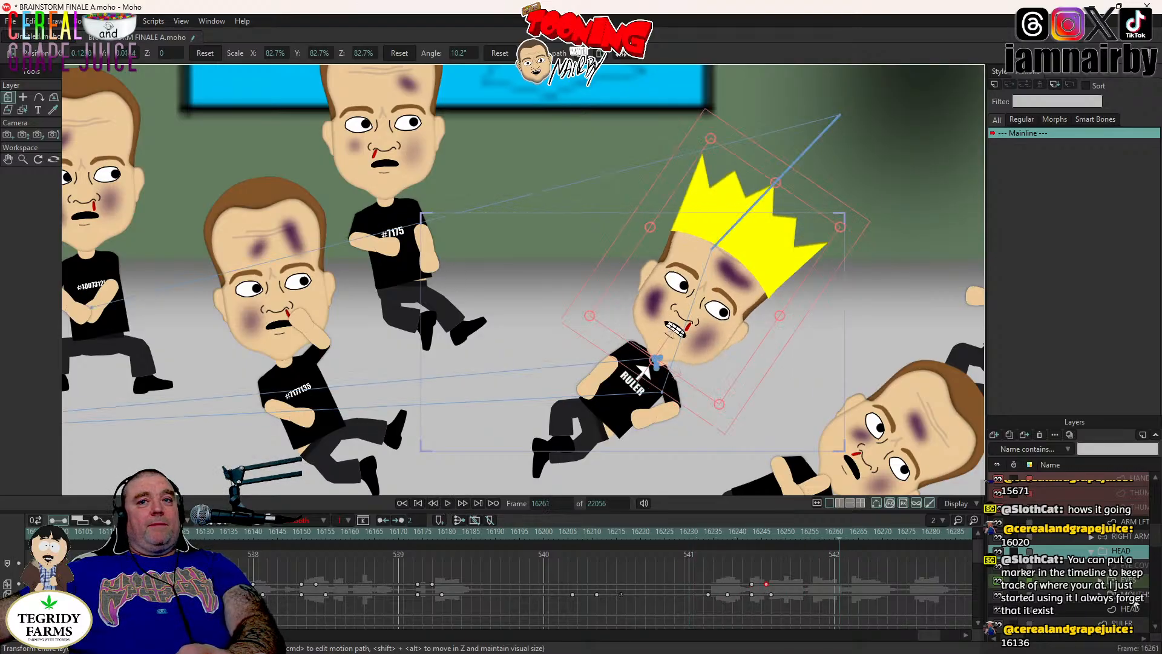
click(1134, 600)
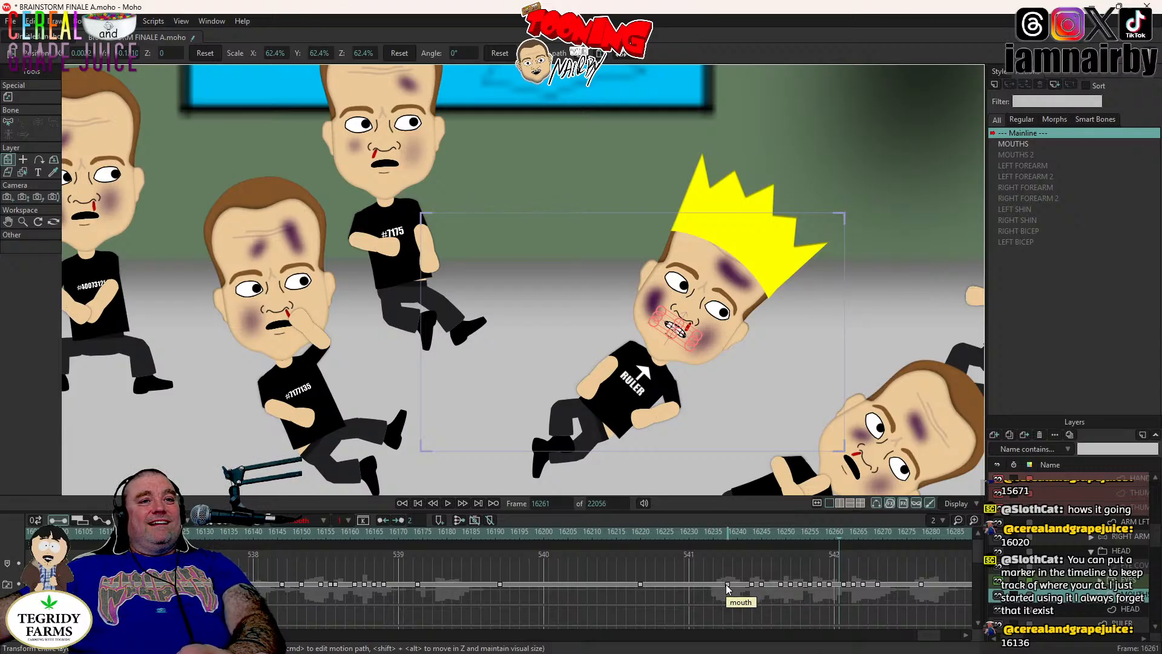
drag(724, 584, 714, 586)
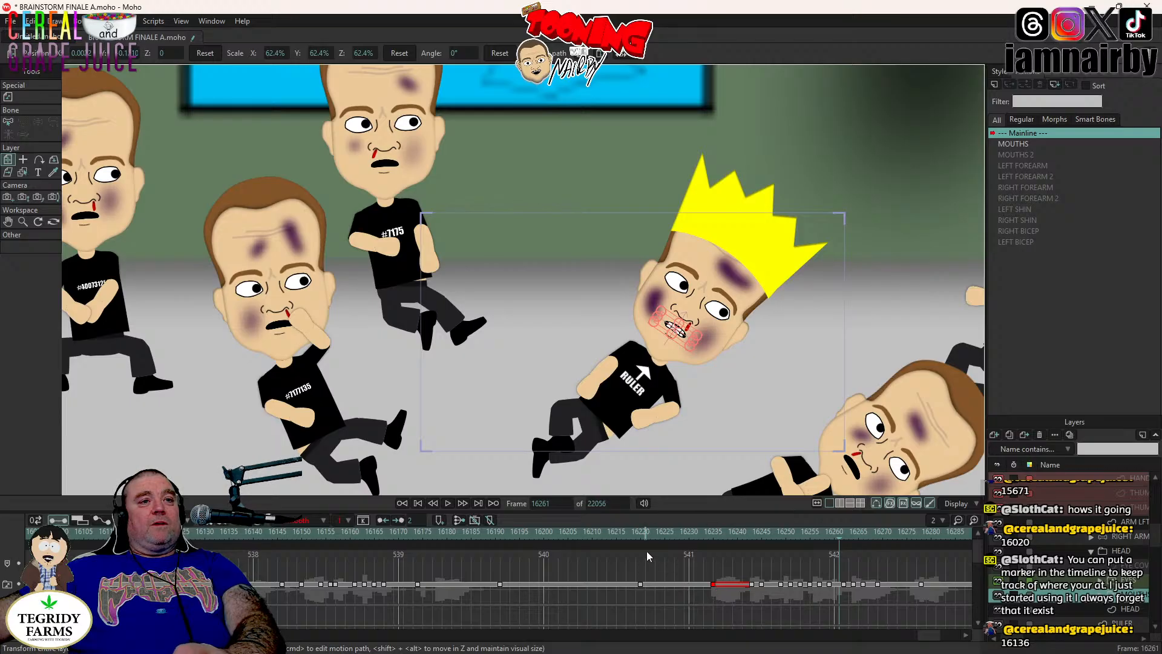
click(637, 538)
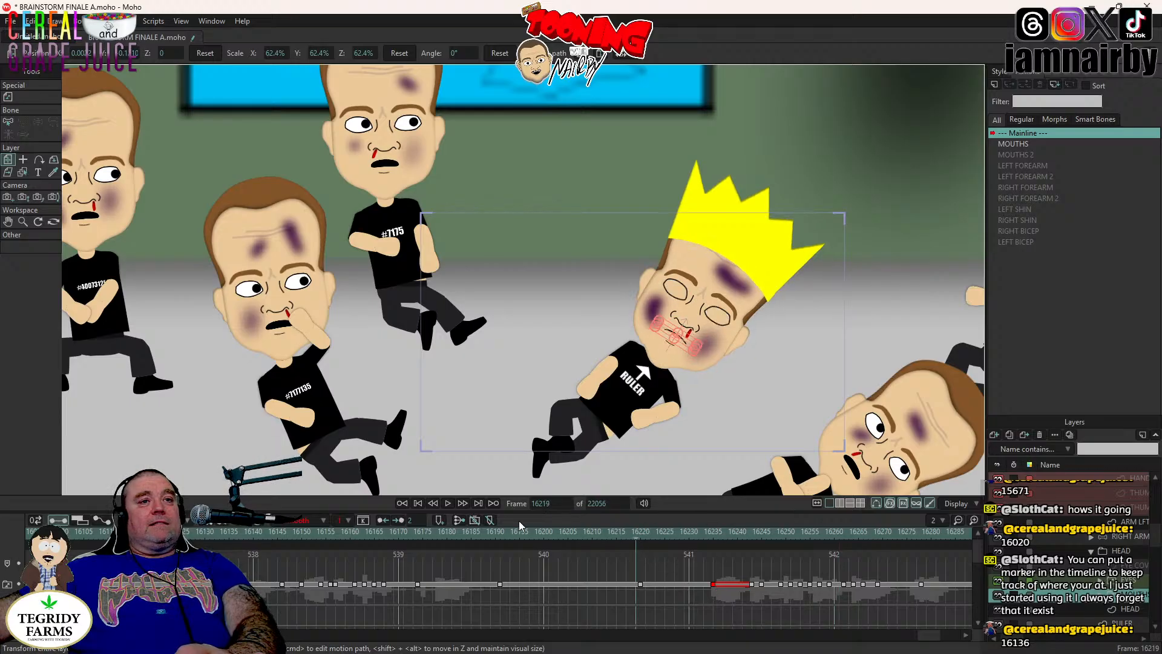
- Play back the crowned character's dialogue from frame 16219 and again from frame 16207, ending at frame 16244
click(448, 502)
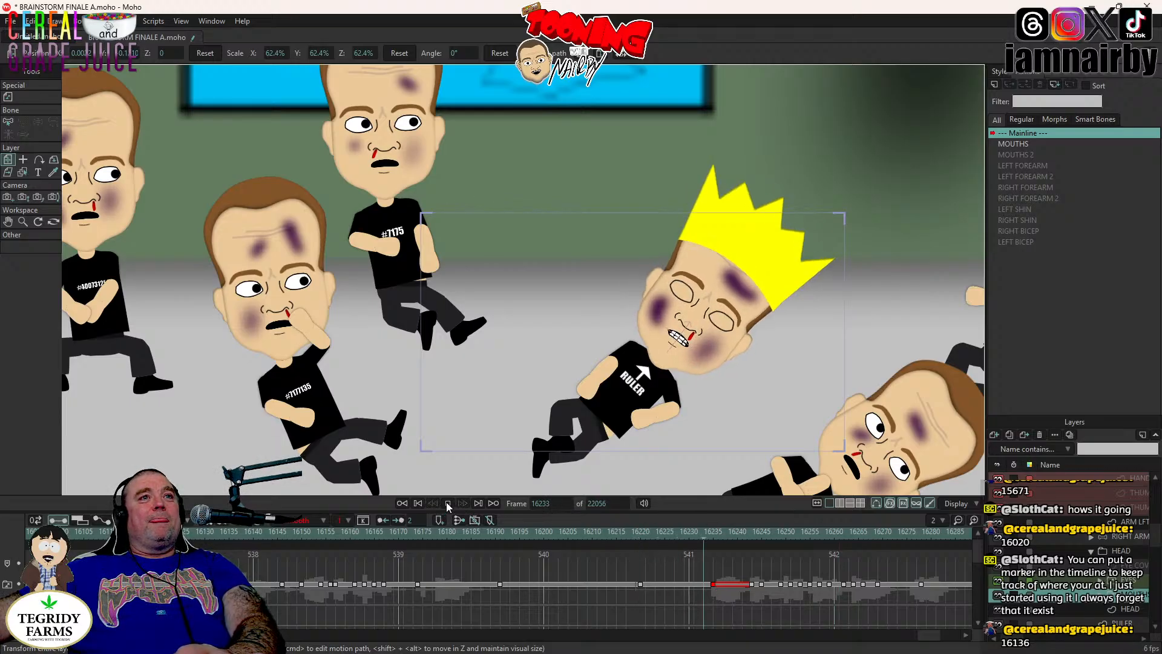
key(space)
key(Left)
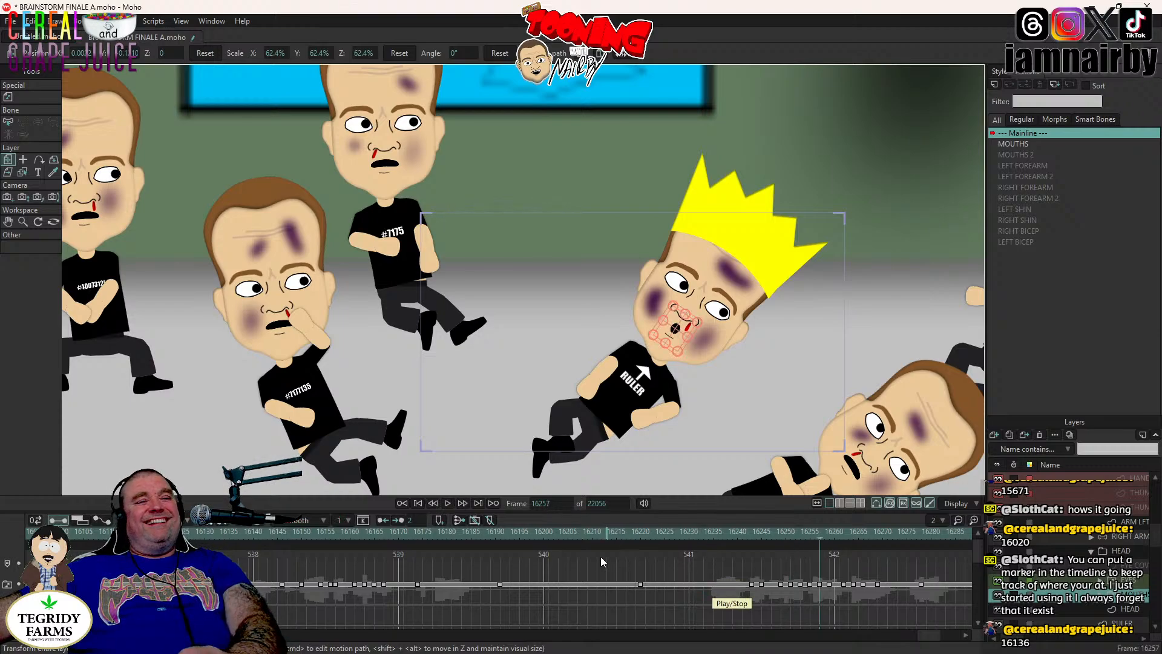
click(576, 535)
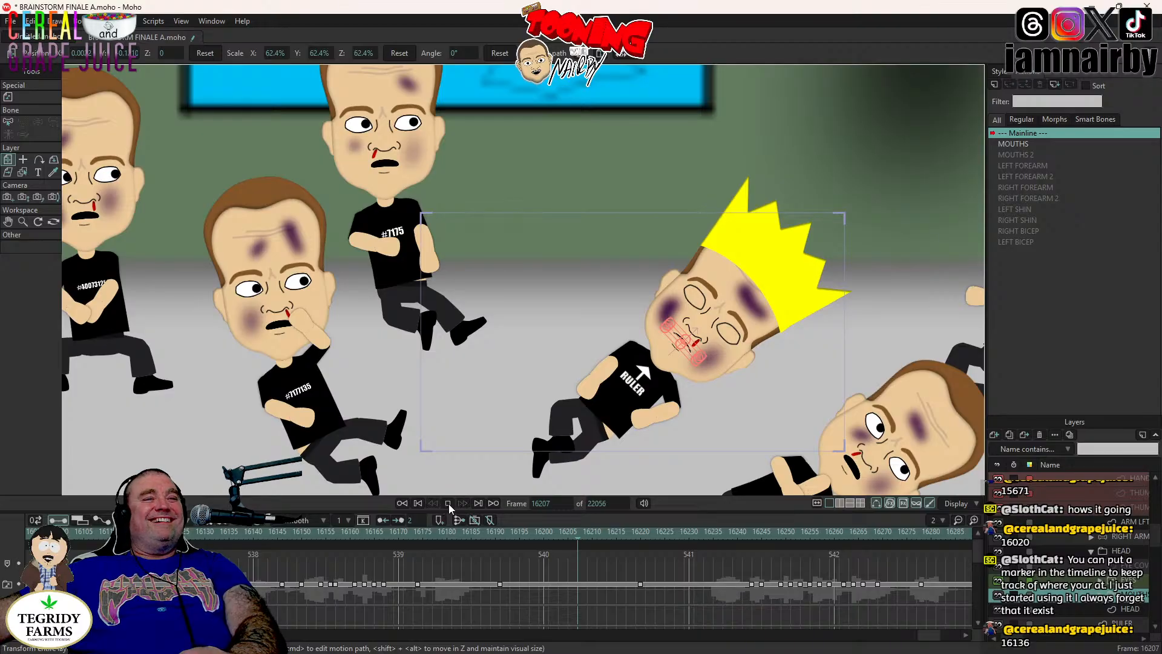
click(449, 504)
click(448, 503)
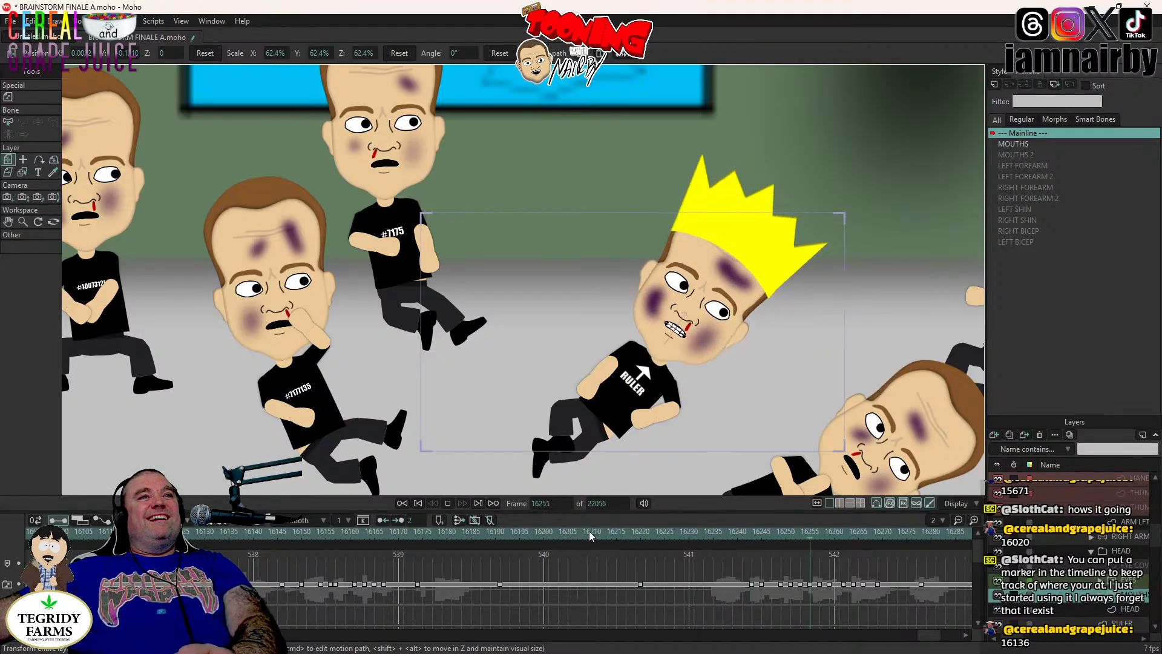
click(758, 531)
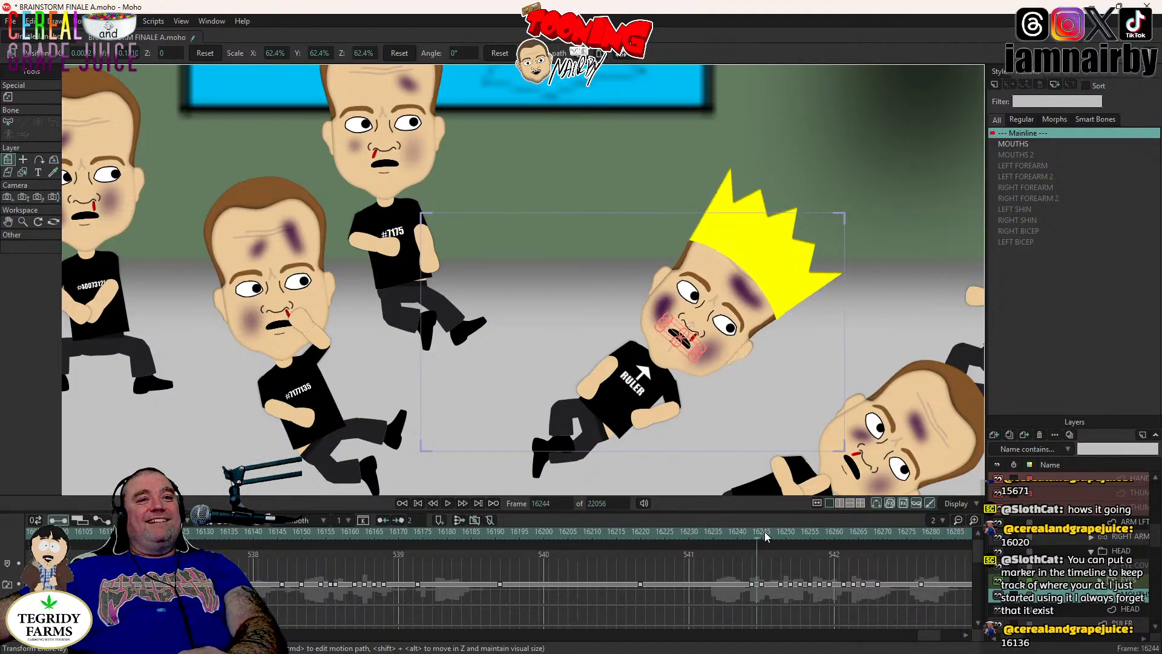
- Play the crowned character's HEAD layer from frame 16244, then add a keyframe at frame 16276 holding the 10.2° pose
click(1123, 551)
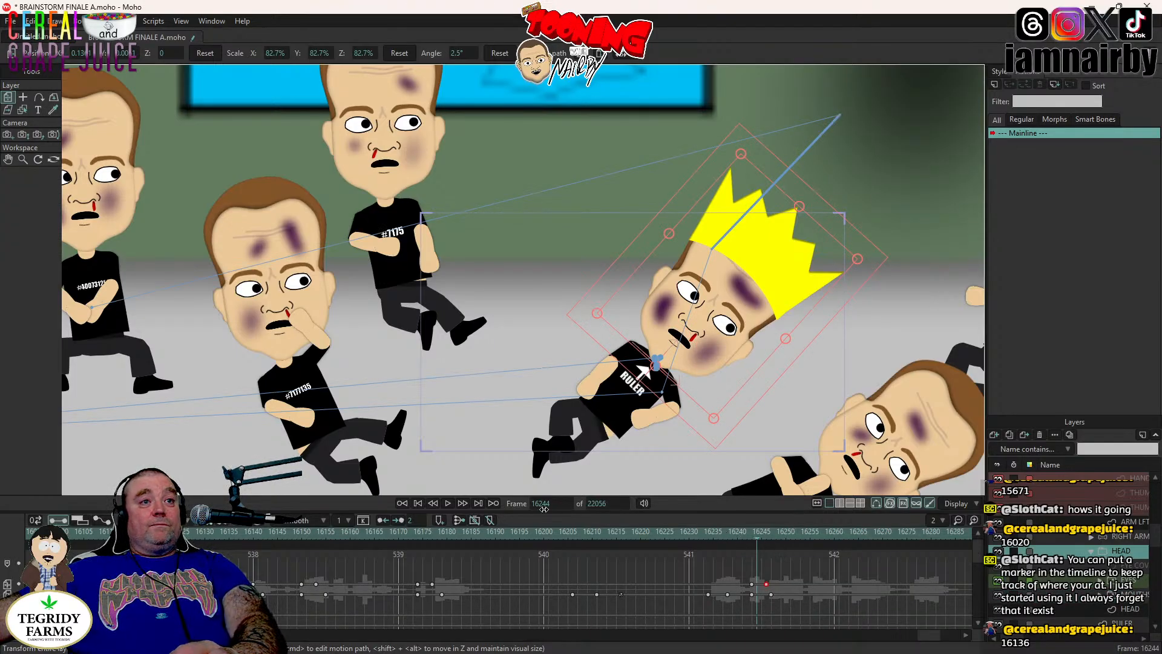
click(449, 503)
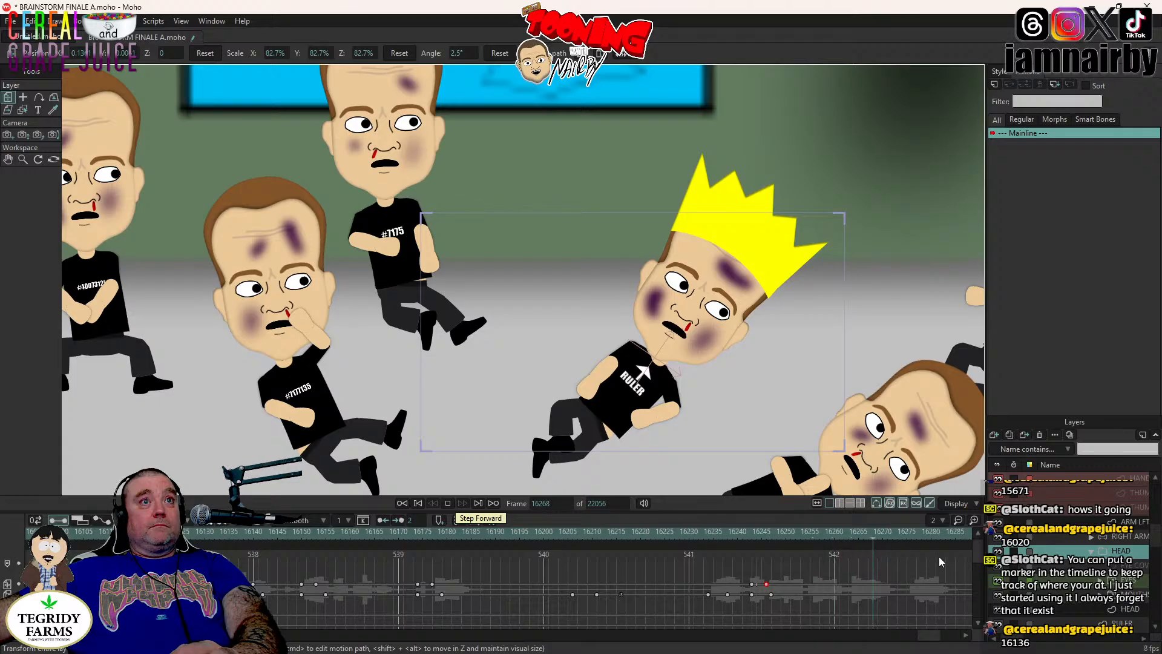
key(space)
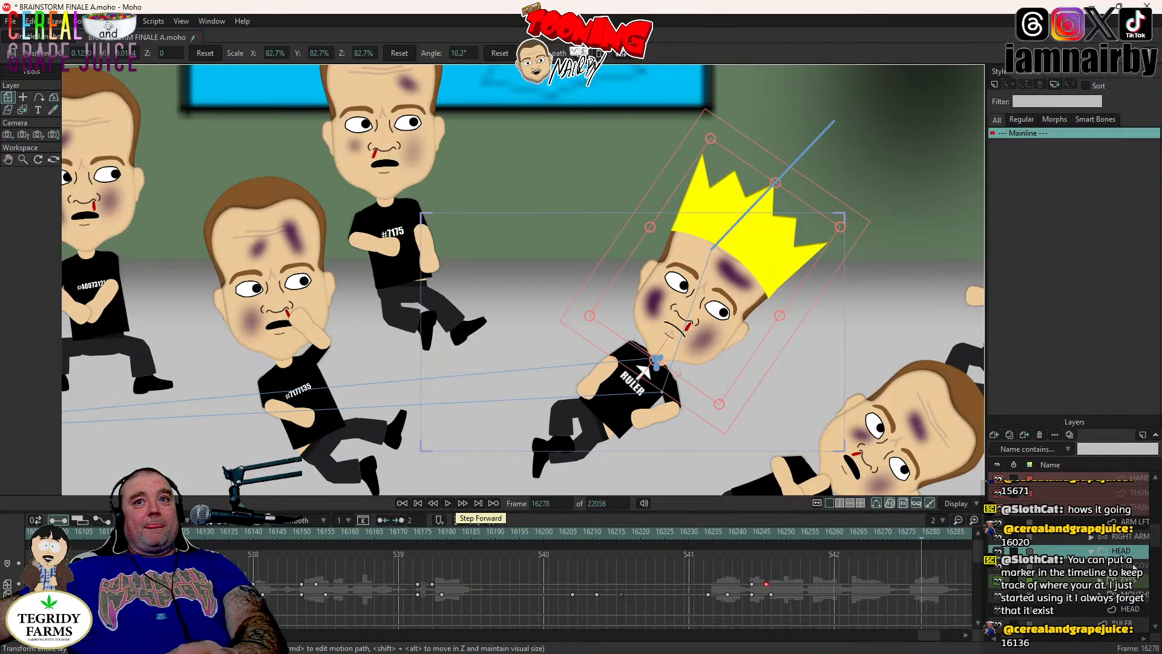
key(ctrl+Left)
key(ctrl+Left)
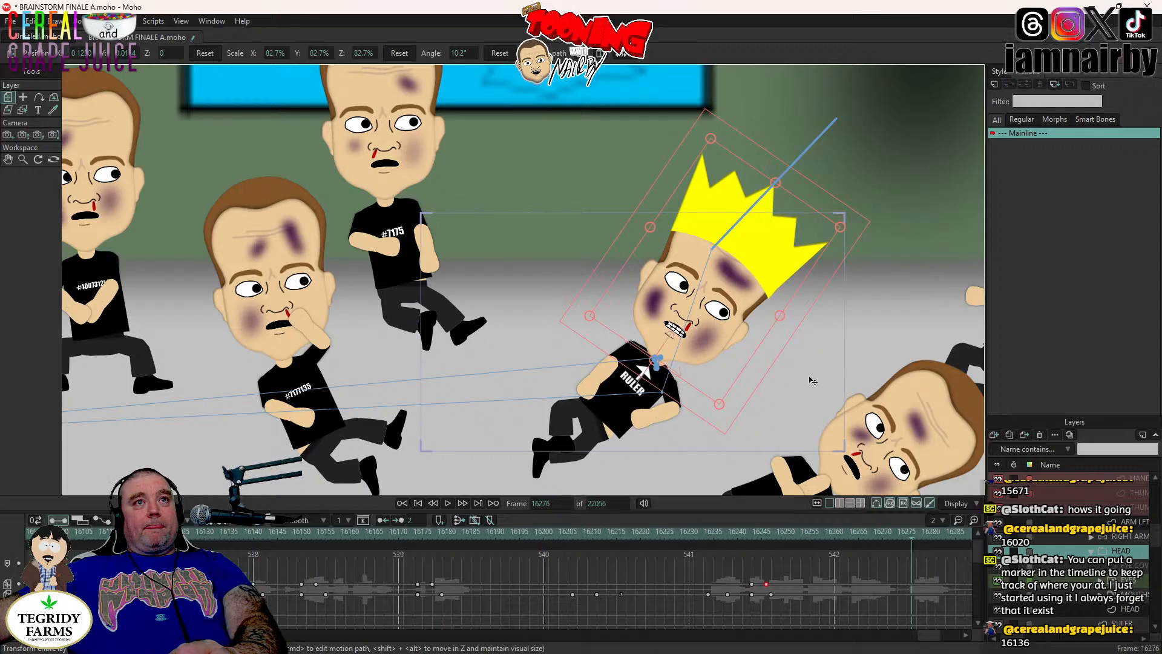
click(764, 364)
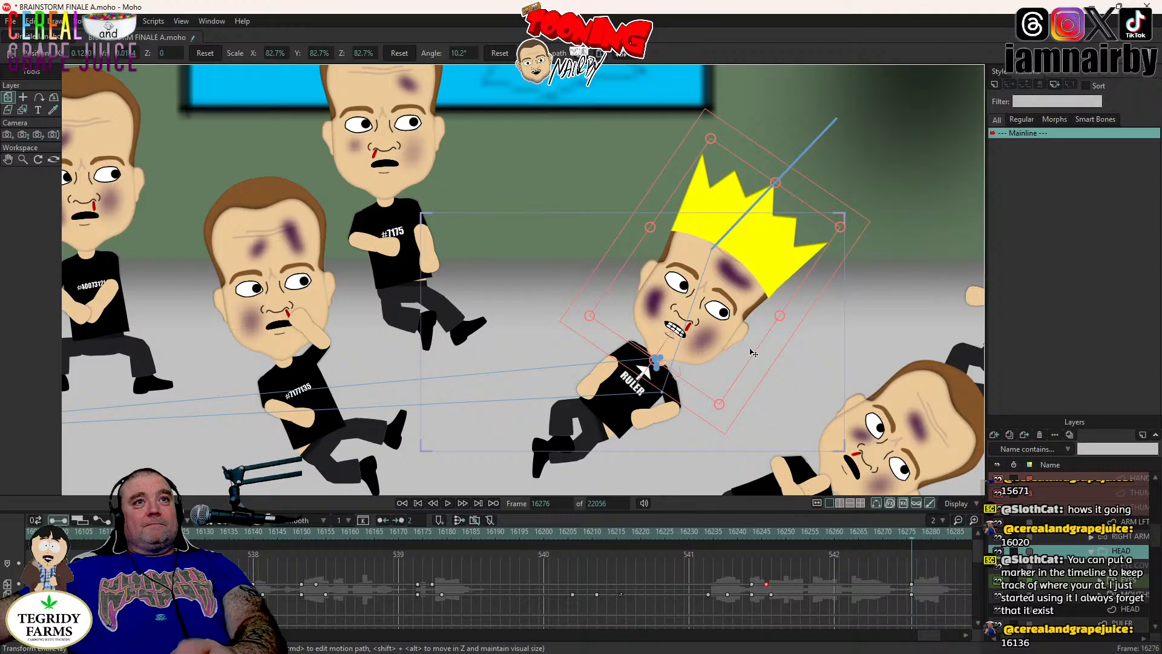
- At frame 16280, lower the crowned character's head and rotate it to 17.4°, then shift its translation keyframe to frame 16279
key(ctrl+Right)
key(ctrl+Right)
key(ctrl+Right)
key(ctrl+Right)
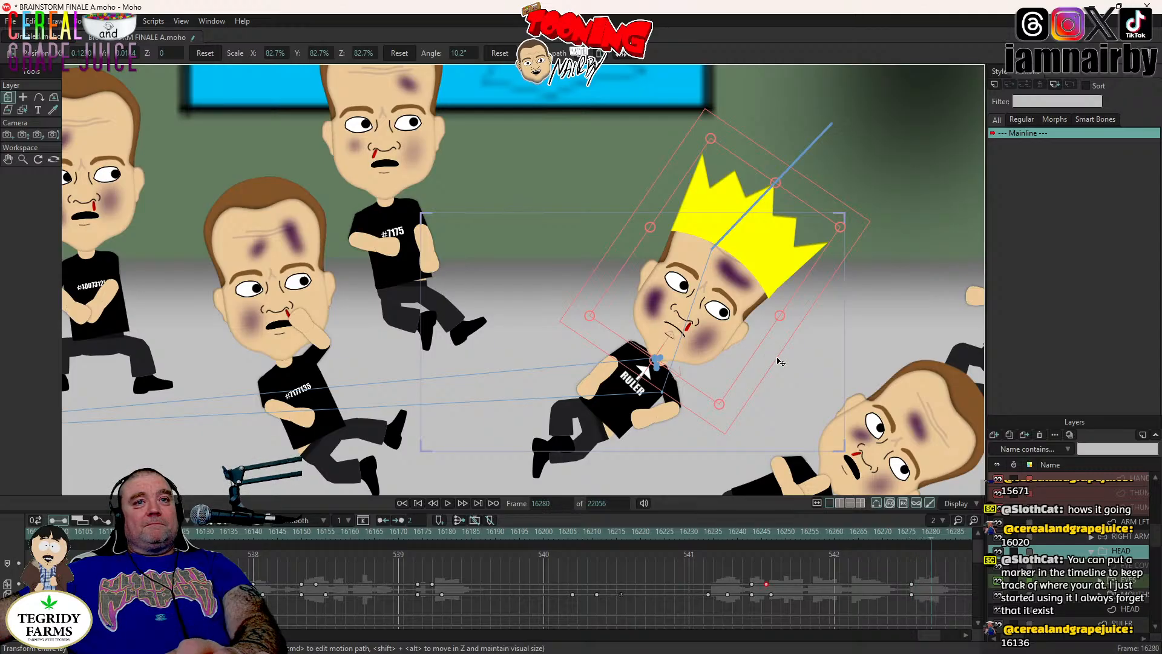
drag(779, 362, 716, 358)
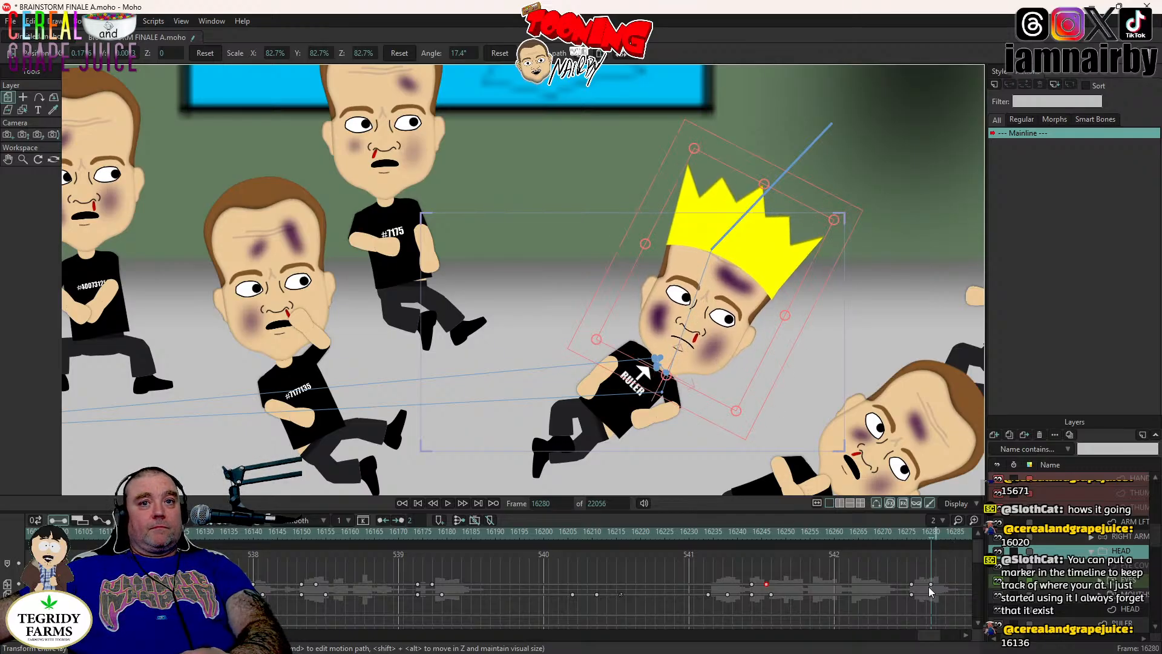
drag(931, 585, 926, 584)
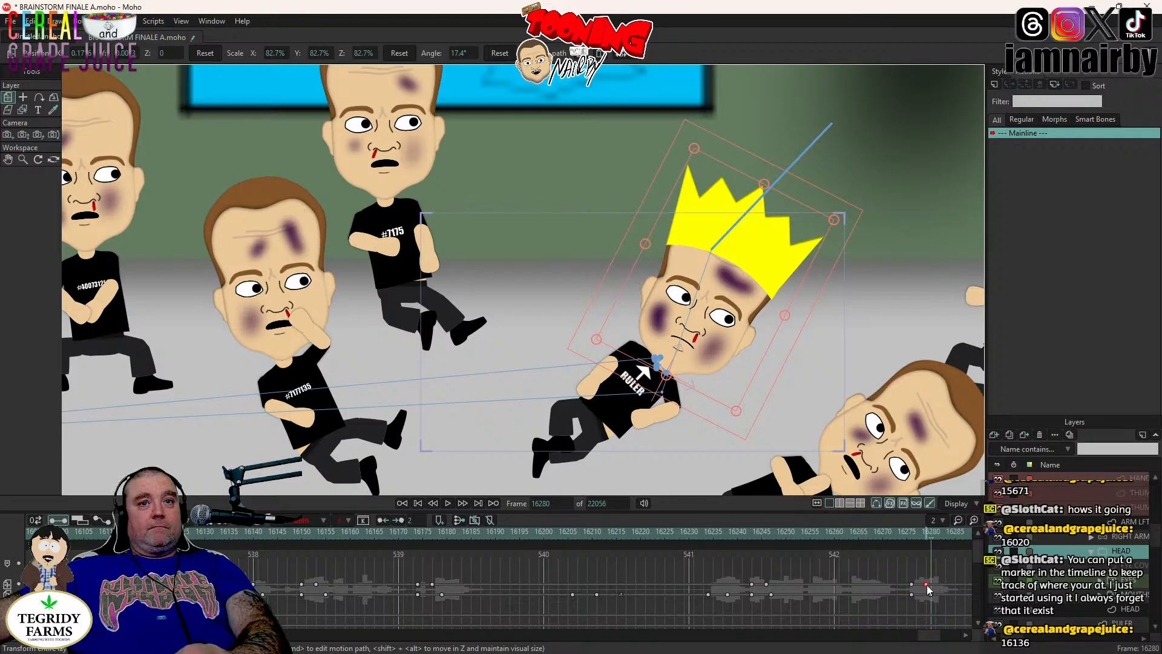
- Switch the crowned character's eyes to the closed shape at frame 16275
click(1134, 583)
click(910, 532)
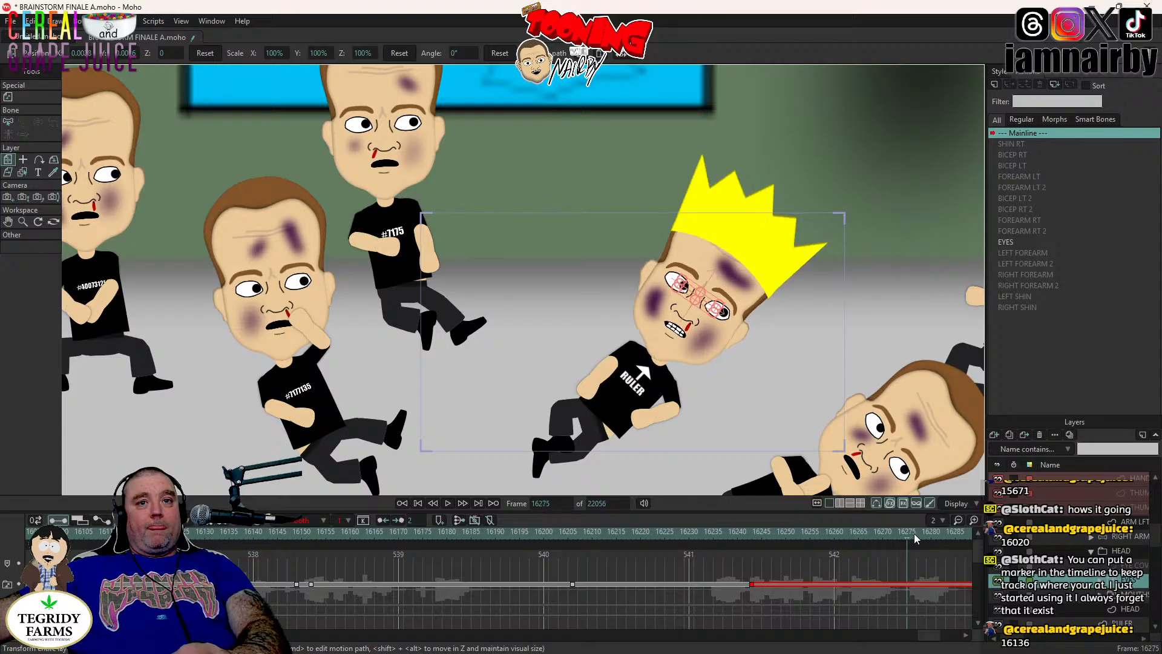
key(ctrl+Right)
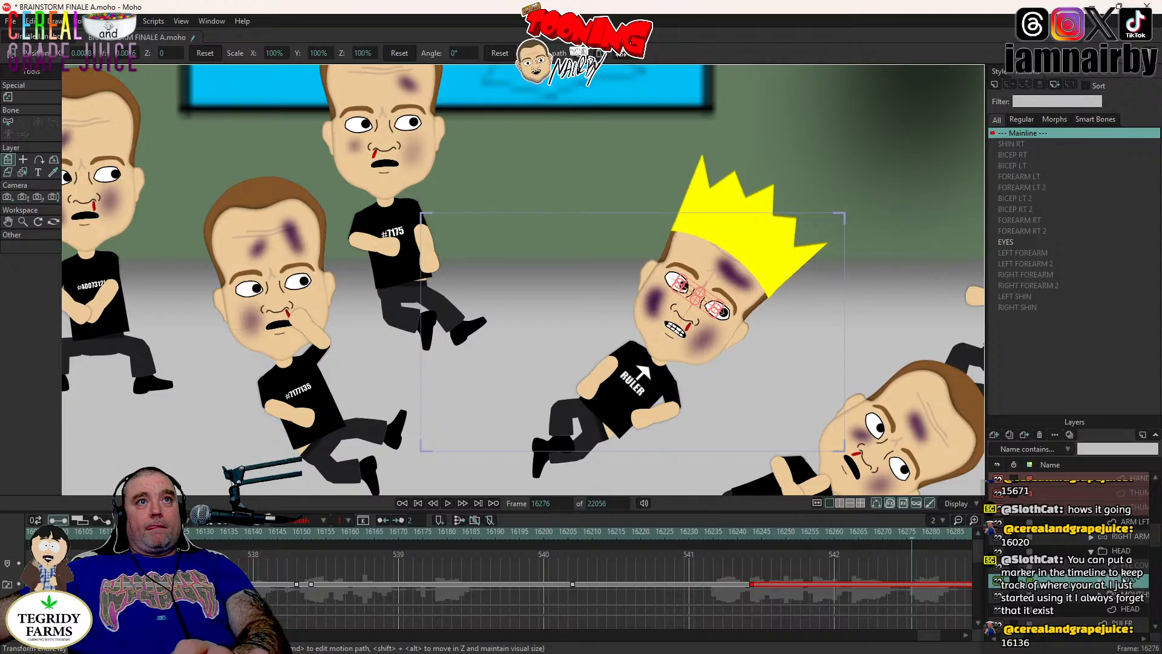
key(ctrl+Left)
right_click(1131, 589)
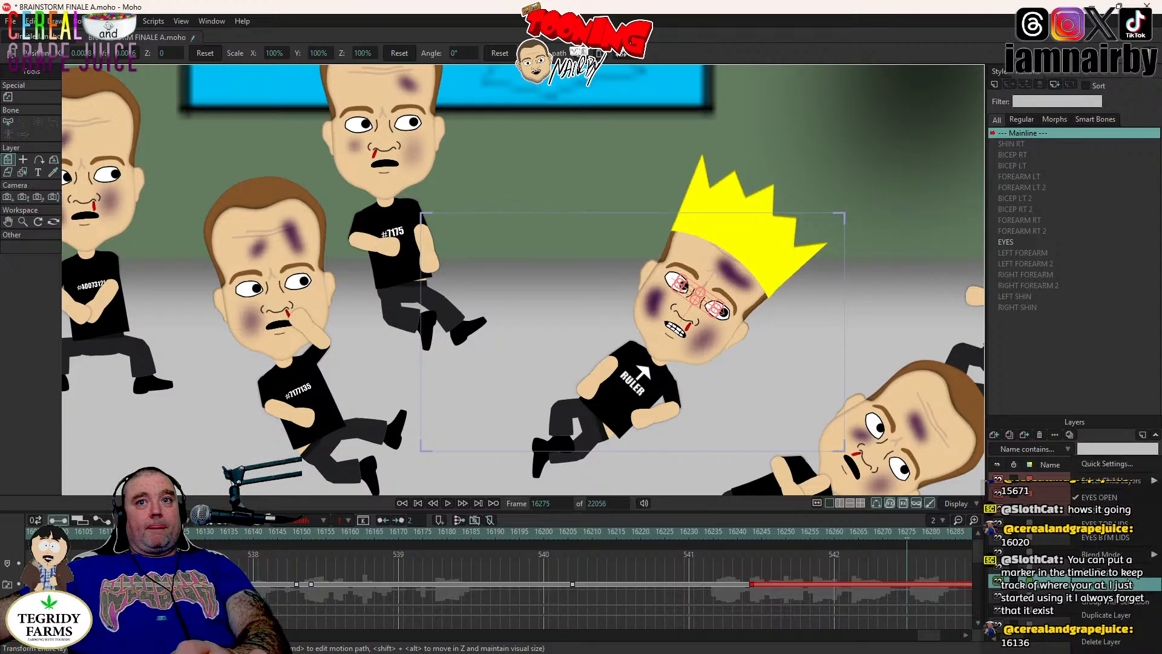
click(1120, 516)
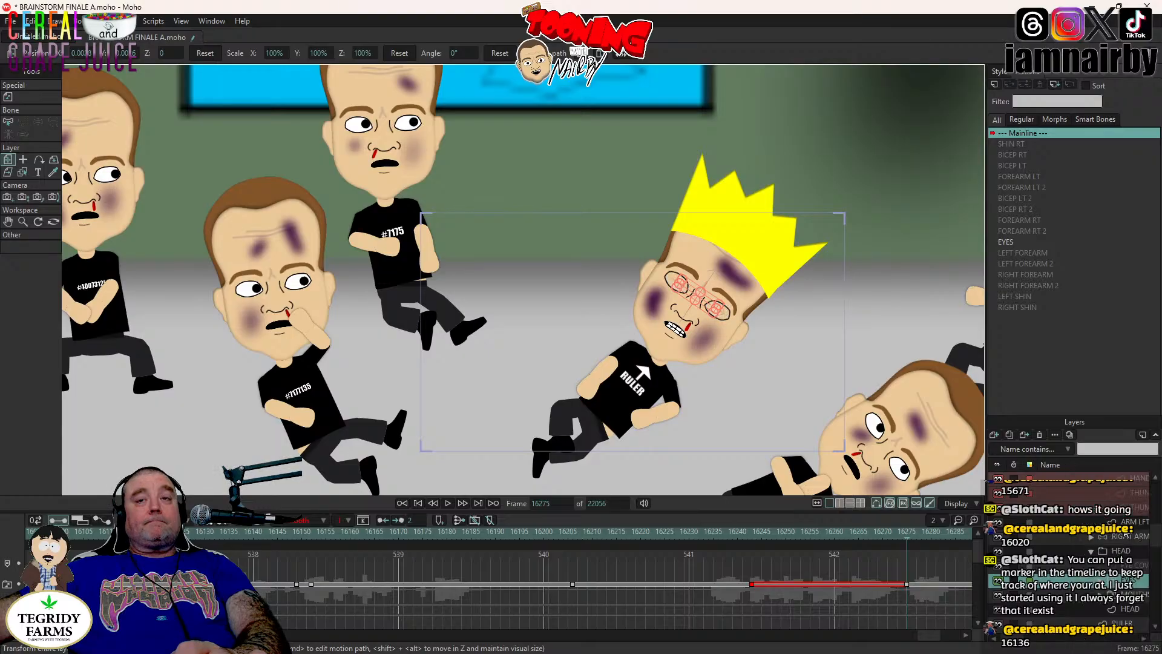
- Set the crowned character's mouth to B M P at frame 16276 and delete the redundant B M P keyframe at frame 16278
key(ctrl+Right)
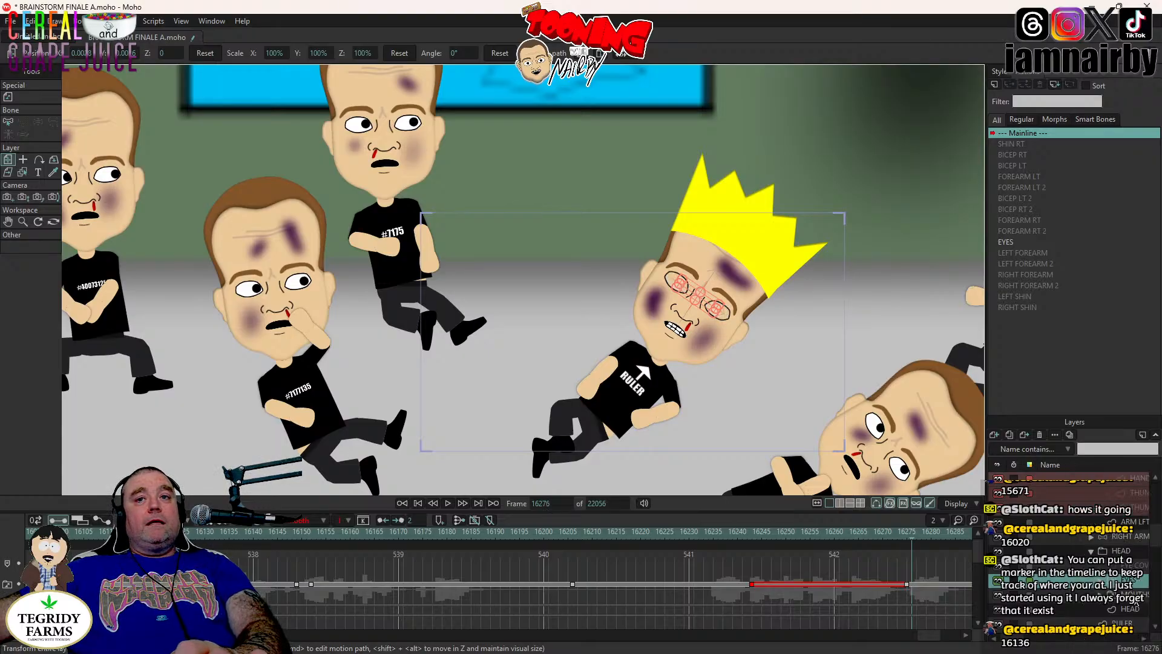
right_click(1133, 596)
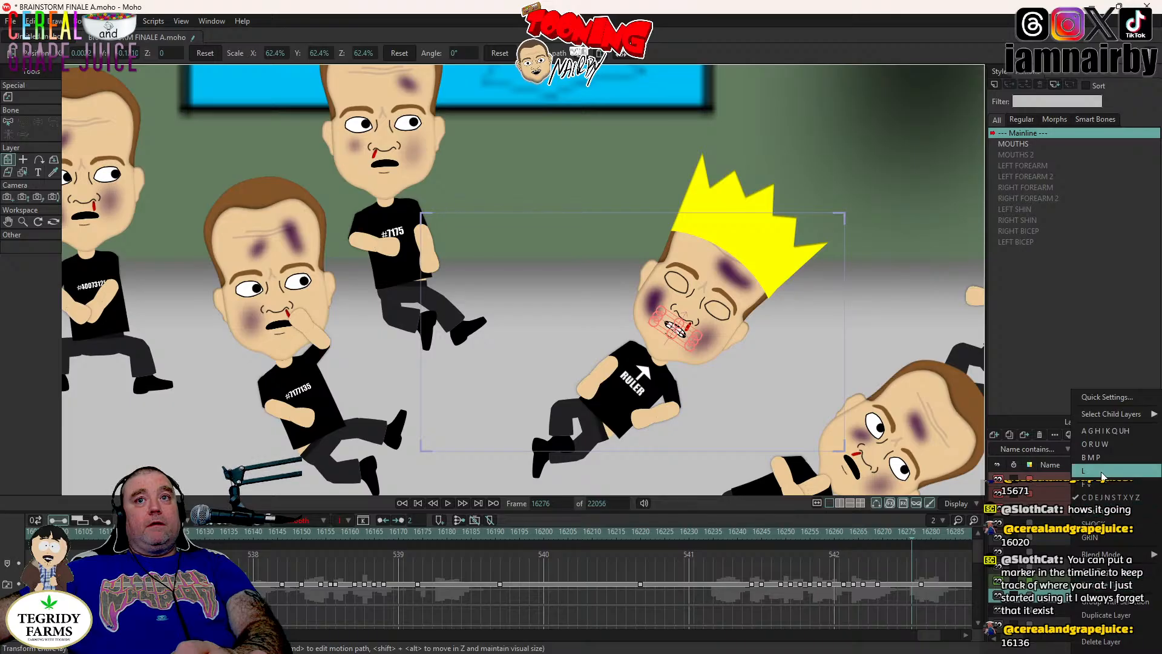
click(1097, 458)
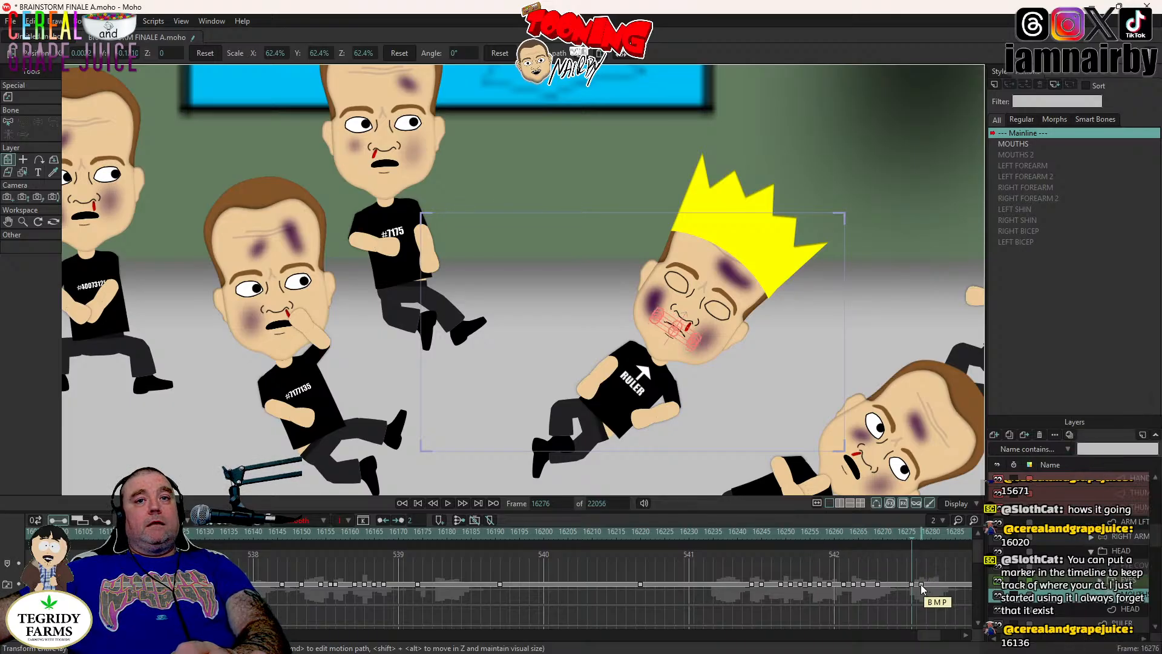
key(Delete)
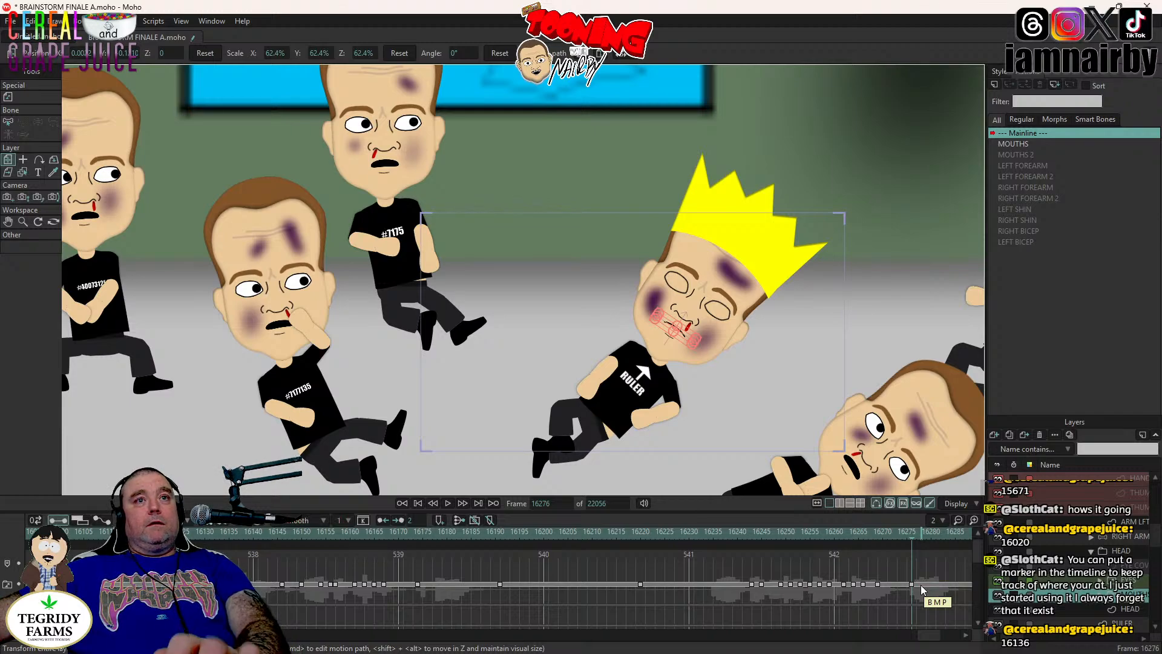
- Select the crowned character's HEAD layer and play back the head, blink and mouth timing from frame 16234 through frame 16296
scroll(1133, 578, up, 1)
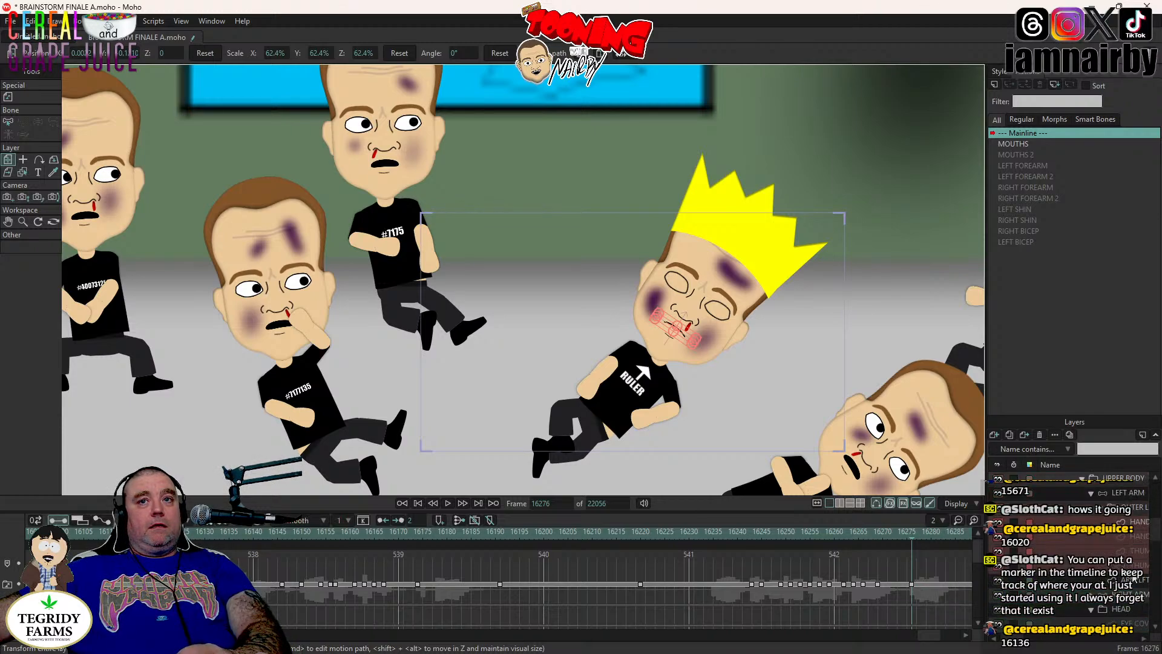
click(1127, 610)
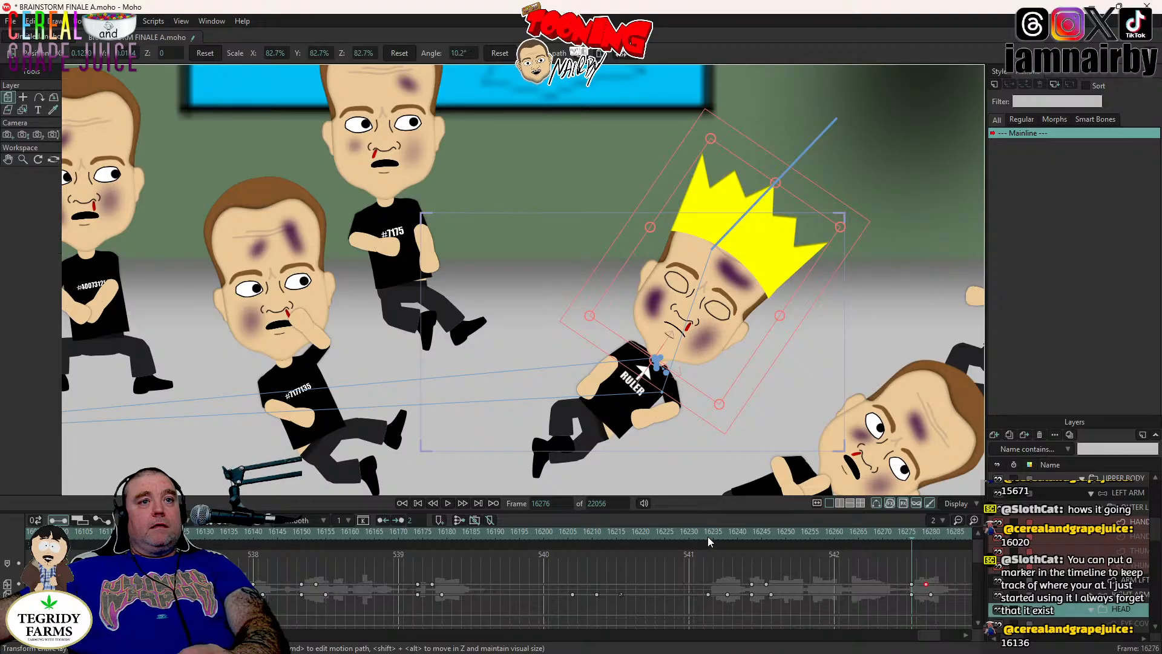
click(611, 533)
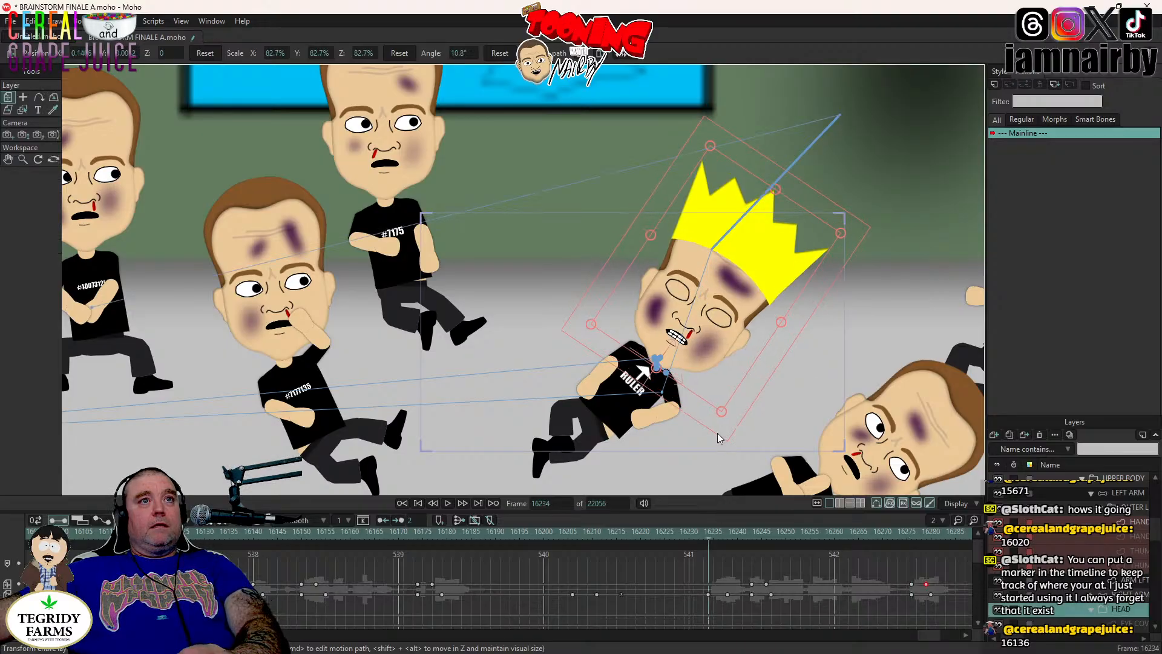
click(448, 503)
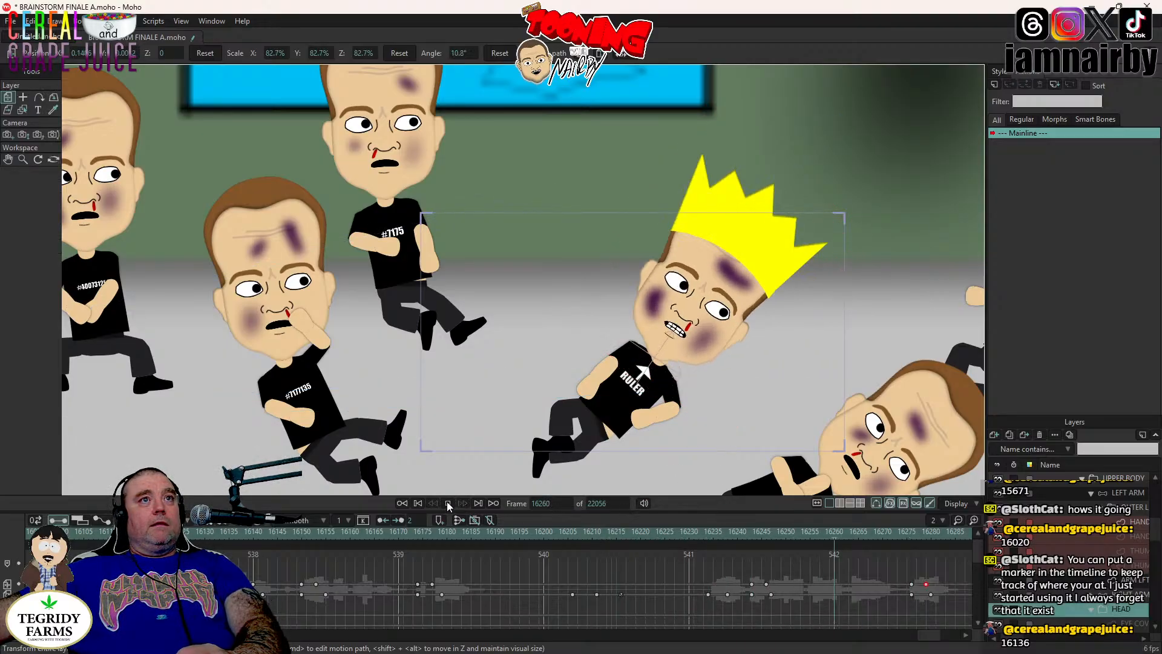
click(448, 503)
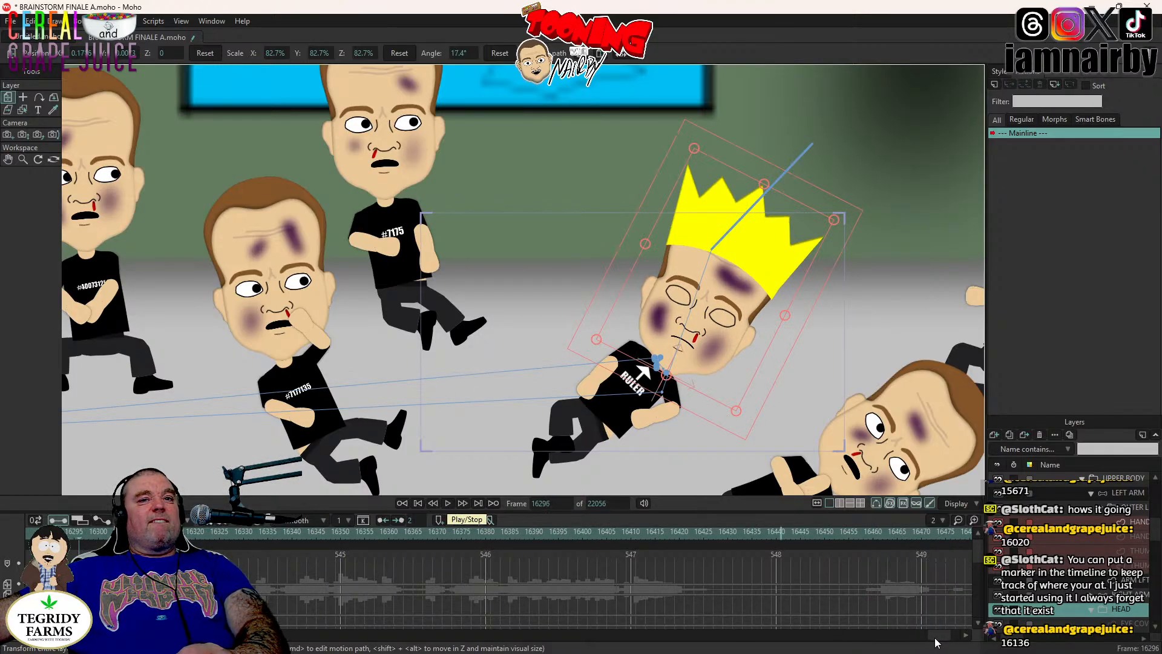
drag(944, 636, 933, 638)
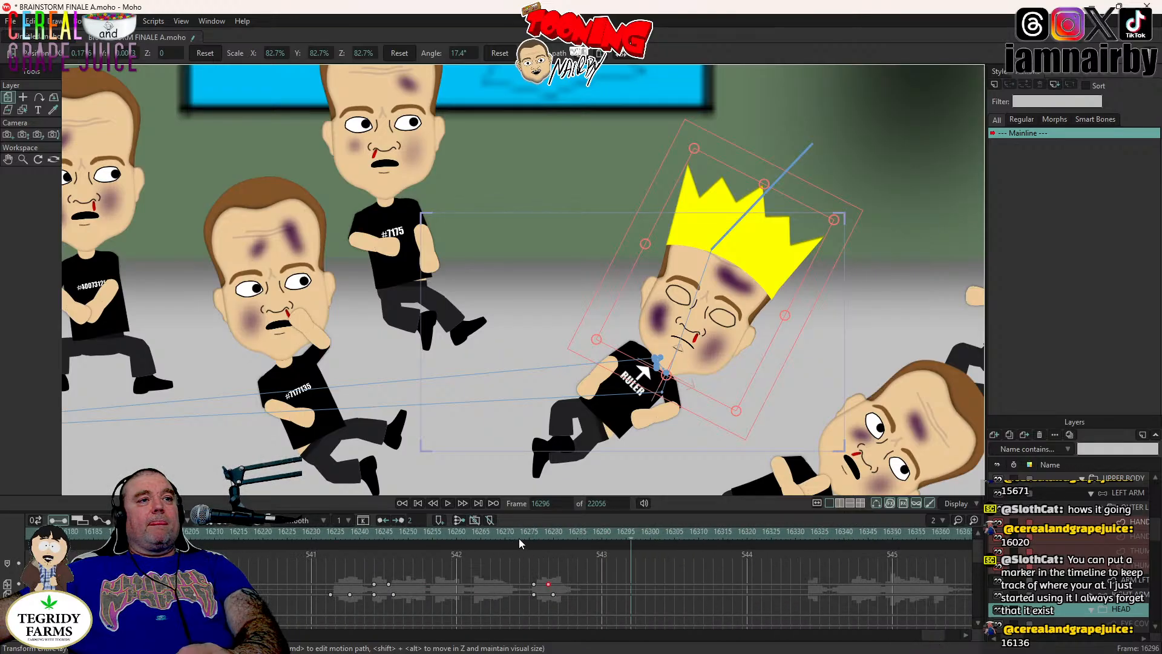
click(448, 503)
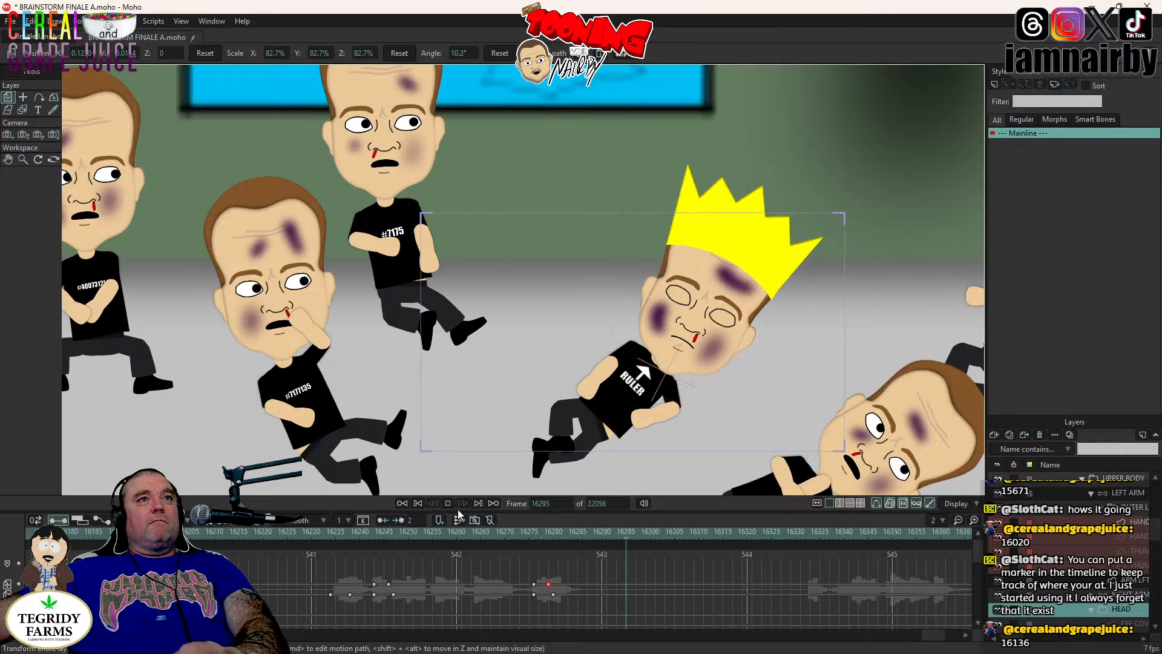
- Add a HEAD keyframe at frame 16294 holding the crowned character's 17.4° pose, and advance to frame 16298
click(623, 556)
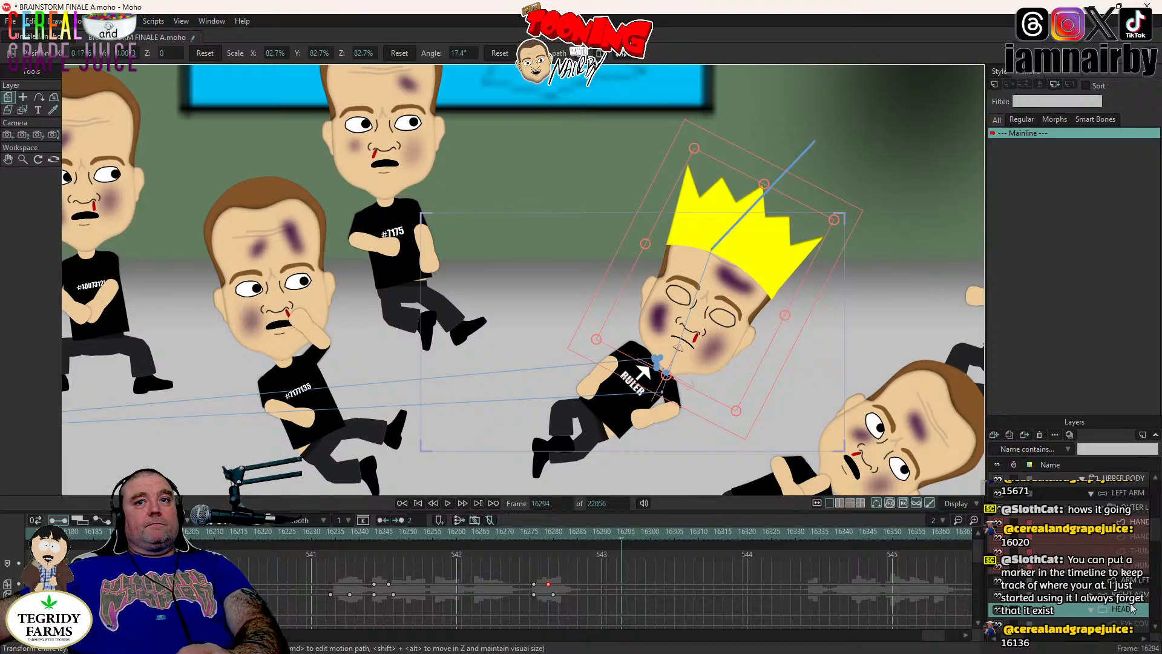
click(791, 344)
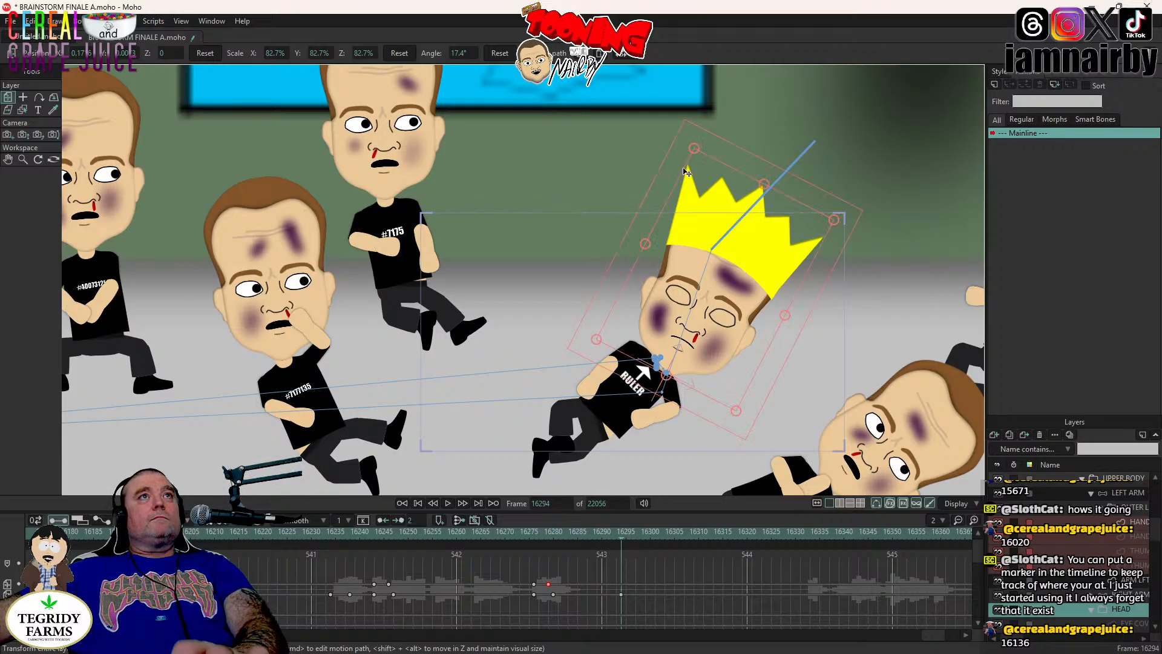
key(ctrl+Right)
key(ctrl+Right)
key(ctrl+Right)
key(ctrl+Right)
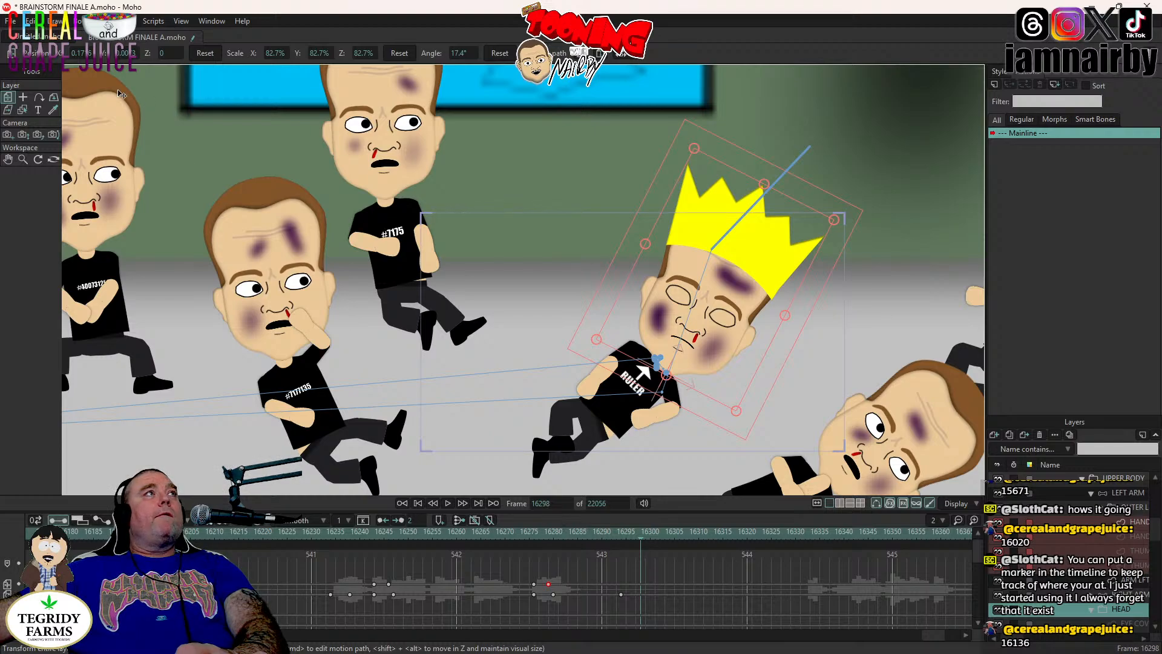
- Reset the crowned head's translation and rotation angle at frame 16298, and move its keyframe to frame 16296
click(206, 53)
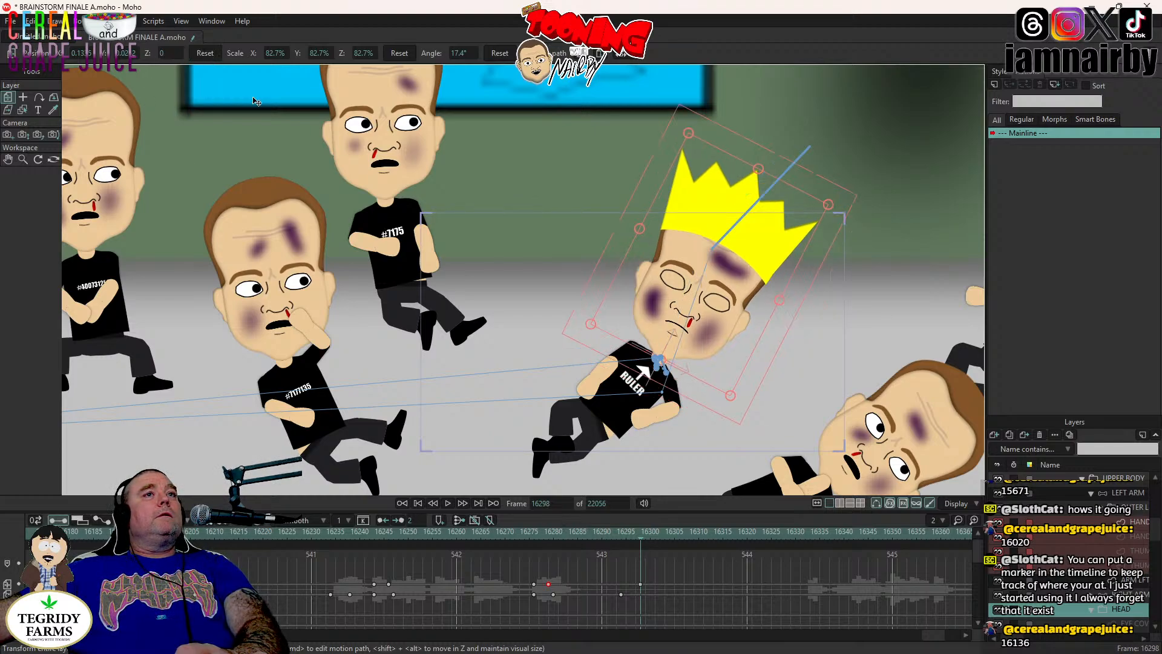
click(549, 584)
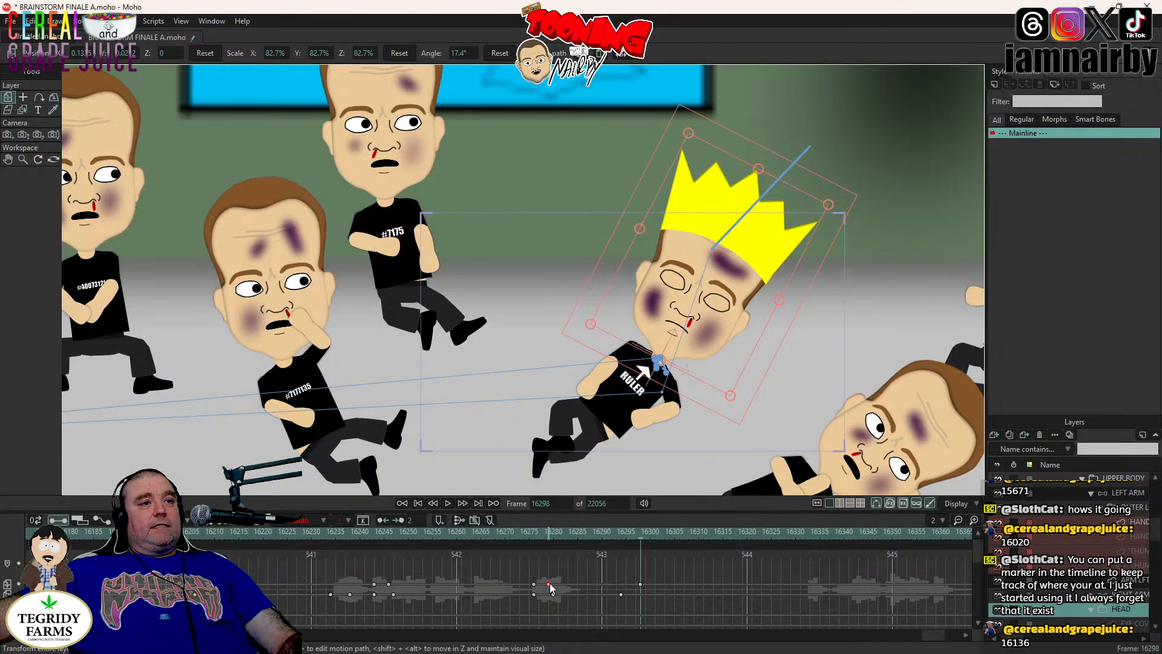
click(619, 531)
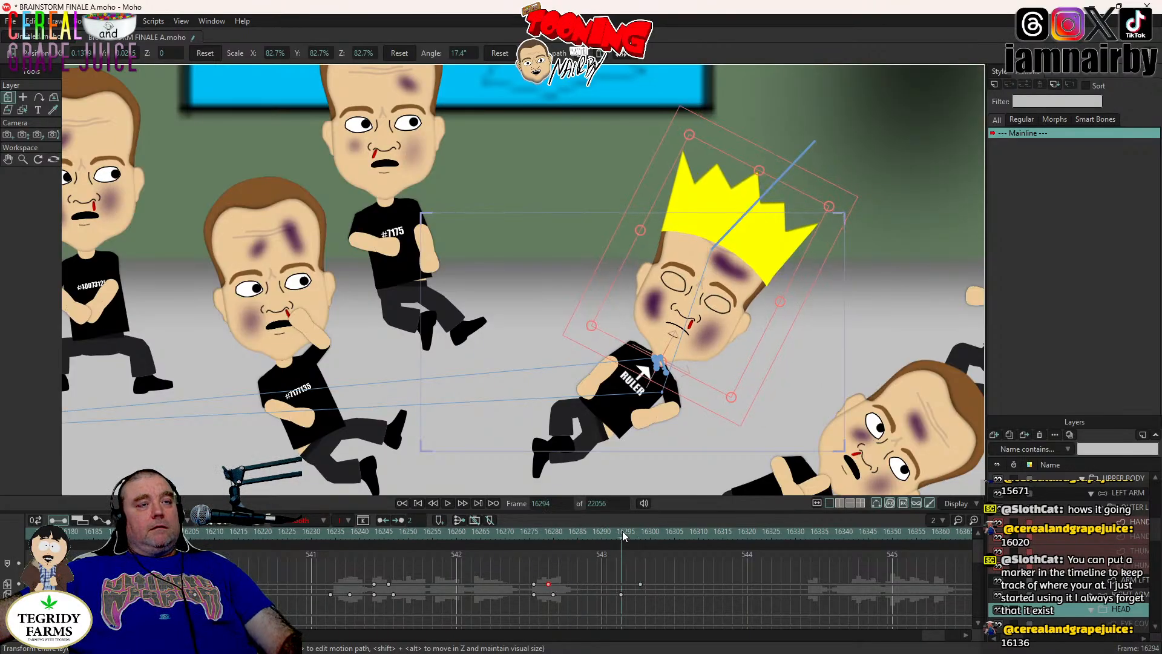
click(623, 531)
click(641, 532)
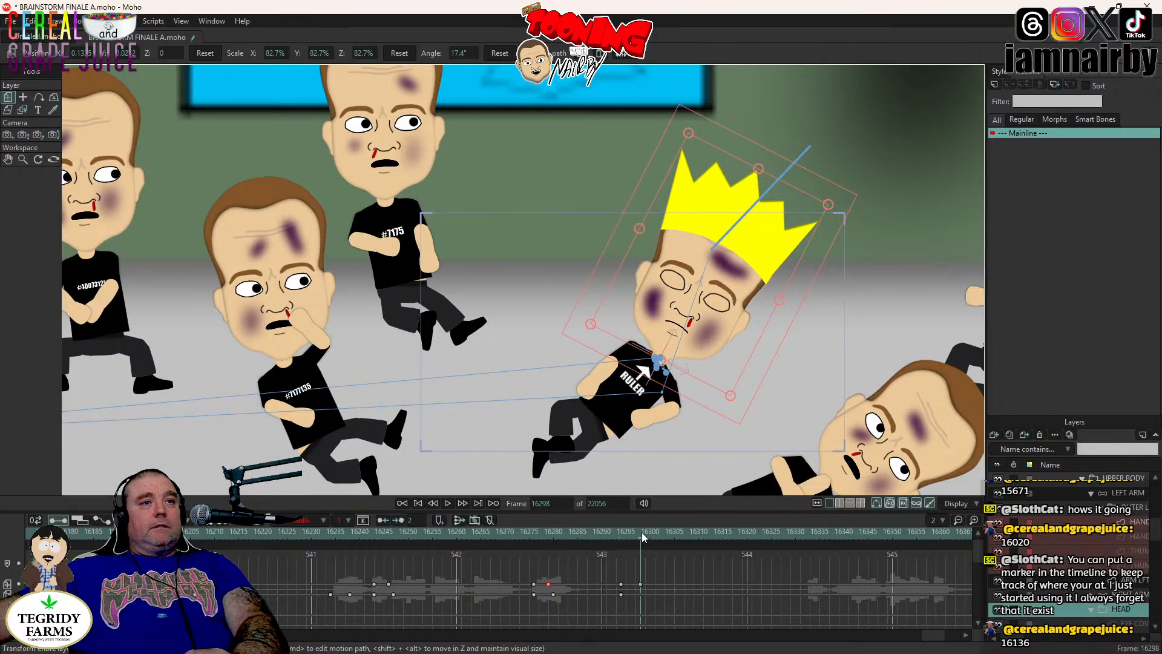
click(502, 54)
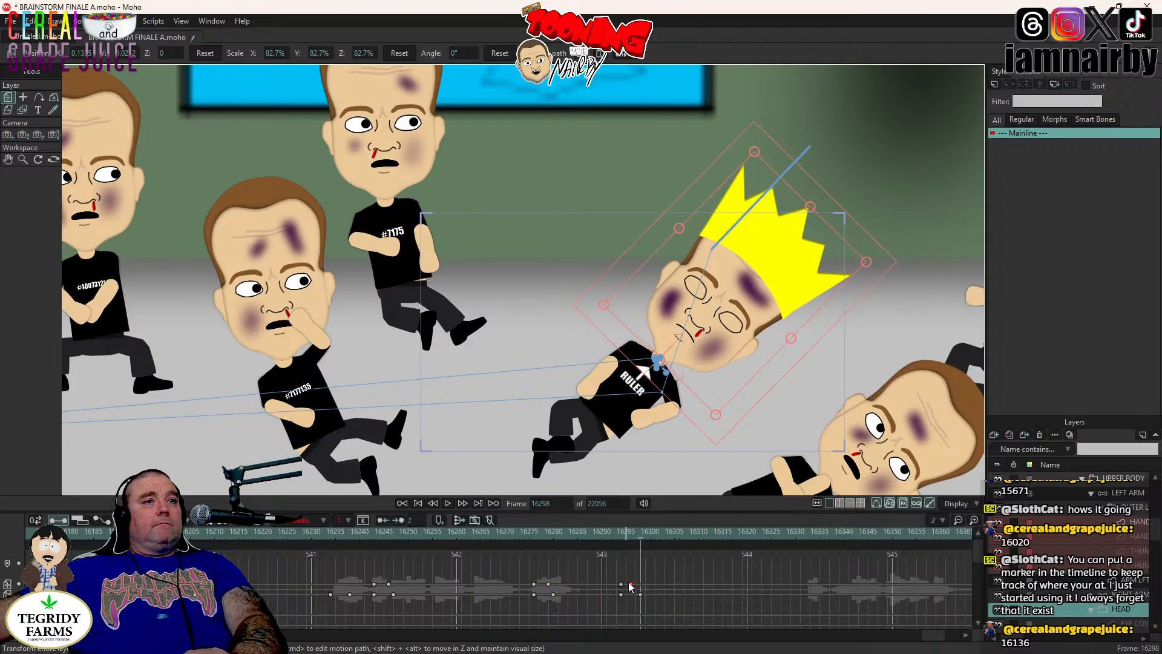
drag(640, 584, 630, 585)
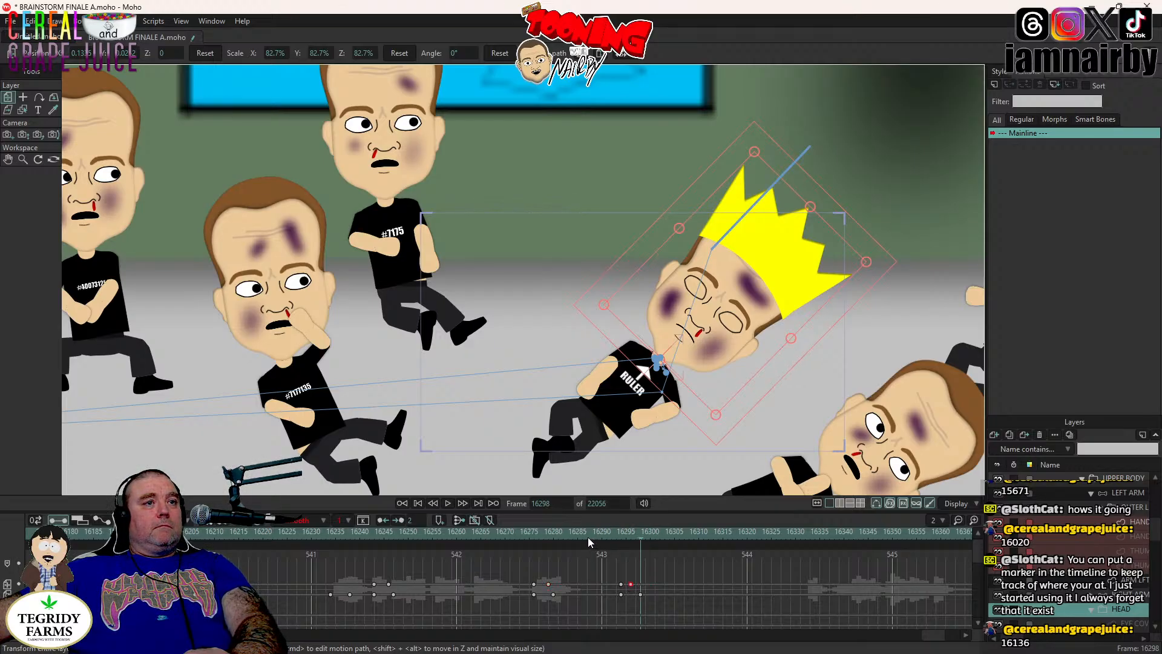
- Play back the crowned head's movement from frame 16275 and select the keyframes between frames 16294 and 16298
click(529, 536)
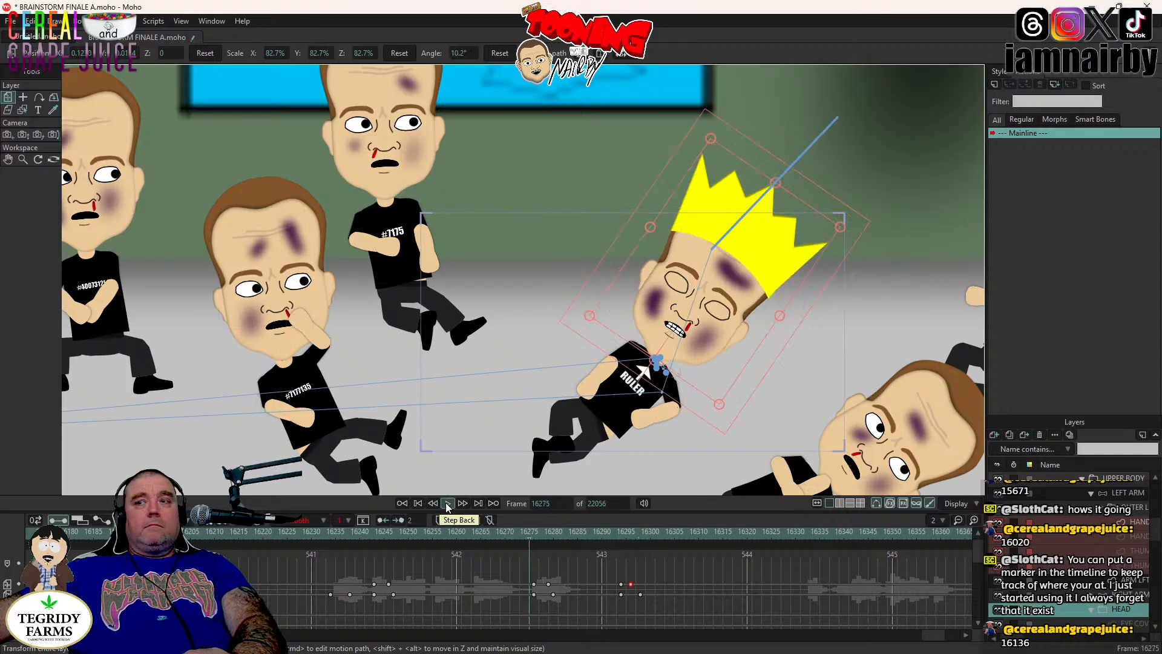
click(447, 503)
click(448, 502)
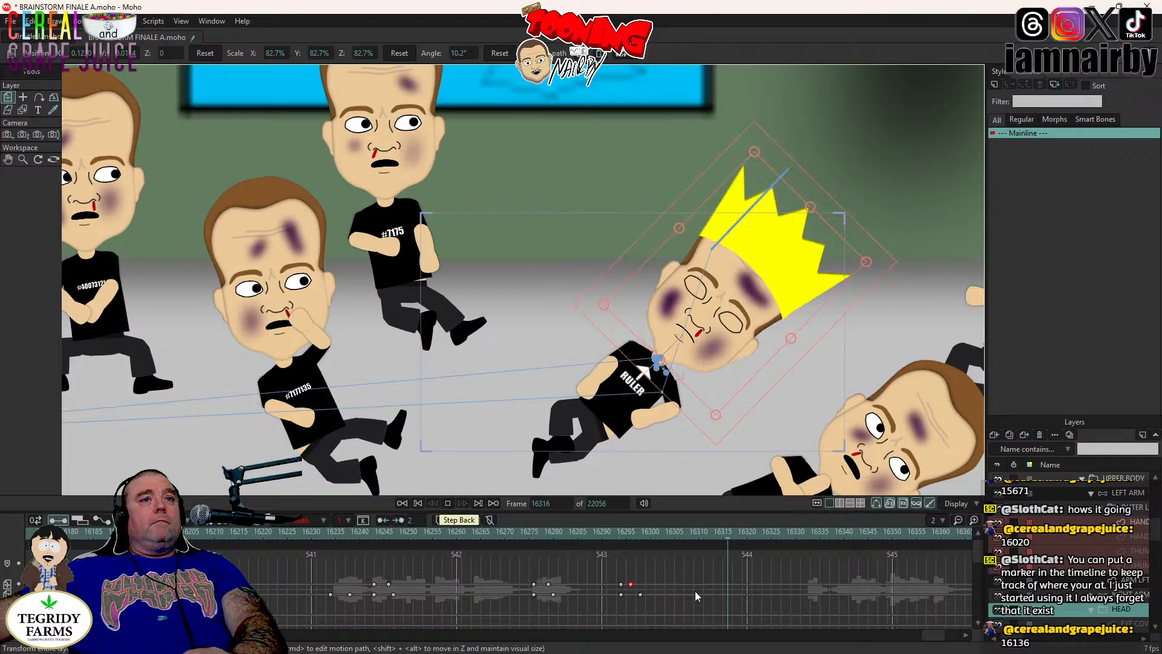
click(448, 502)
key(space)
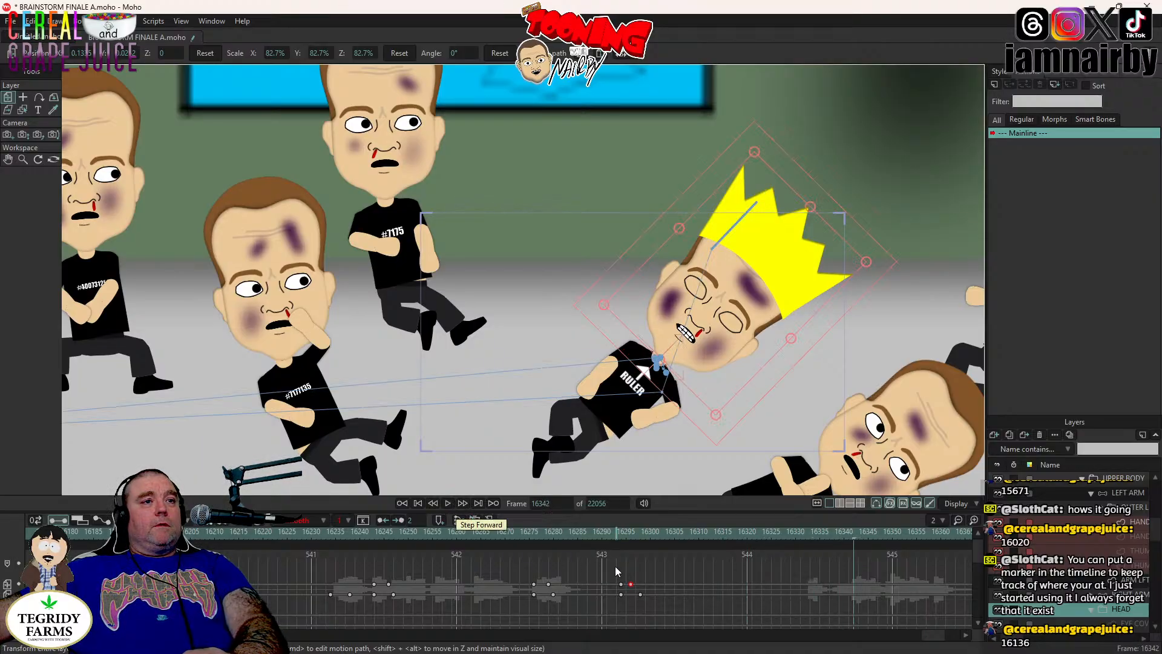
drag(608, 572, 649, 602)
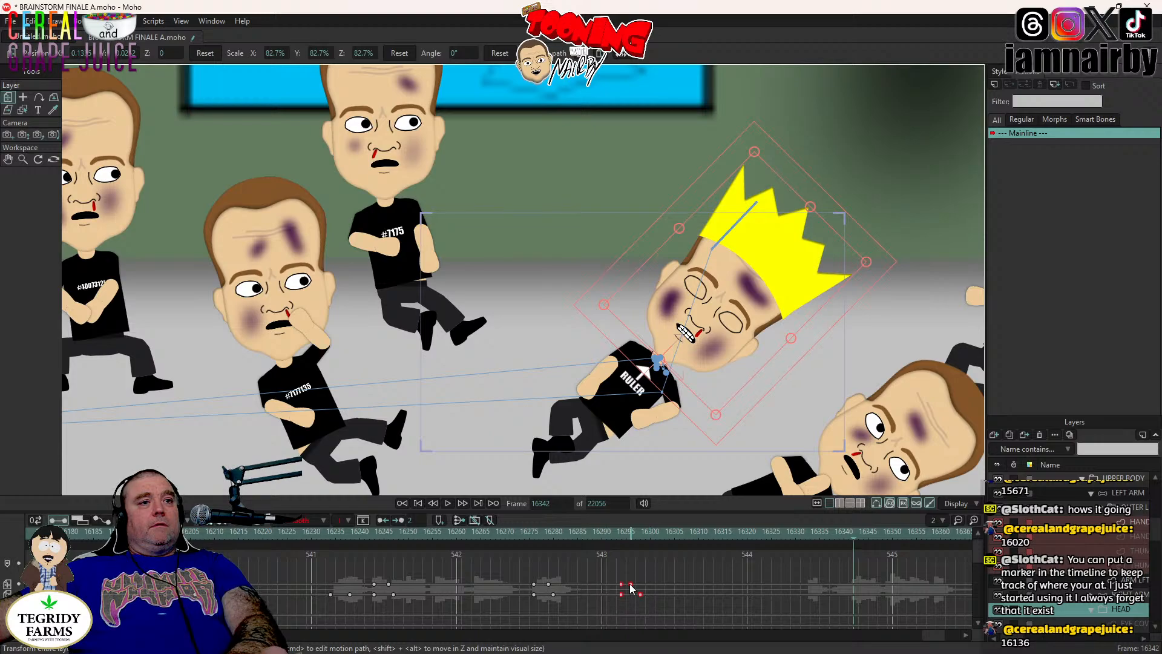
- Cut the camera at frame 16285 to the earlier shot of the characters beside the red doors by reusing its camera keyframe
click(576, 536)
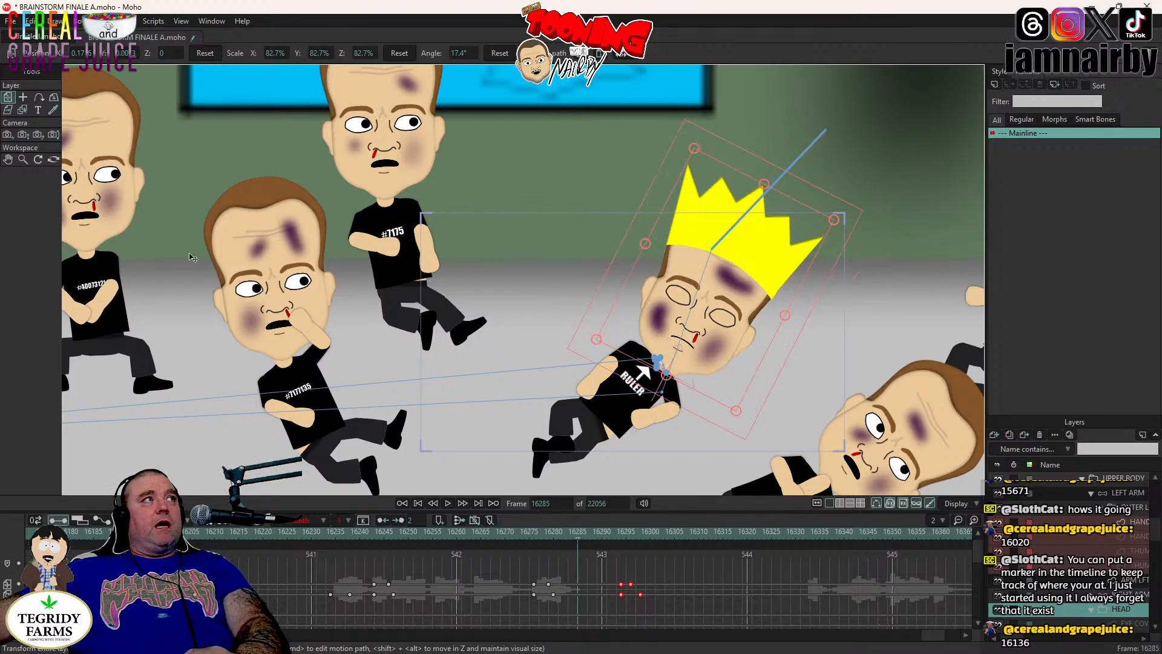
click(8, 136)
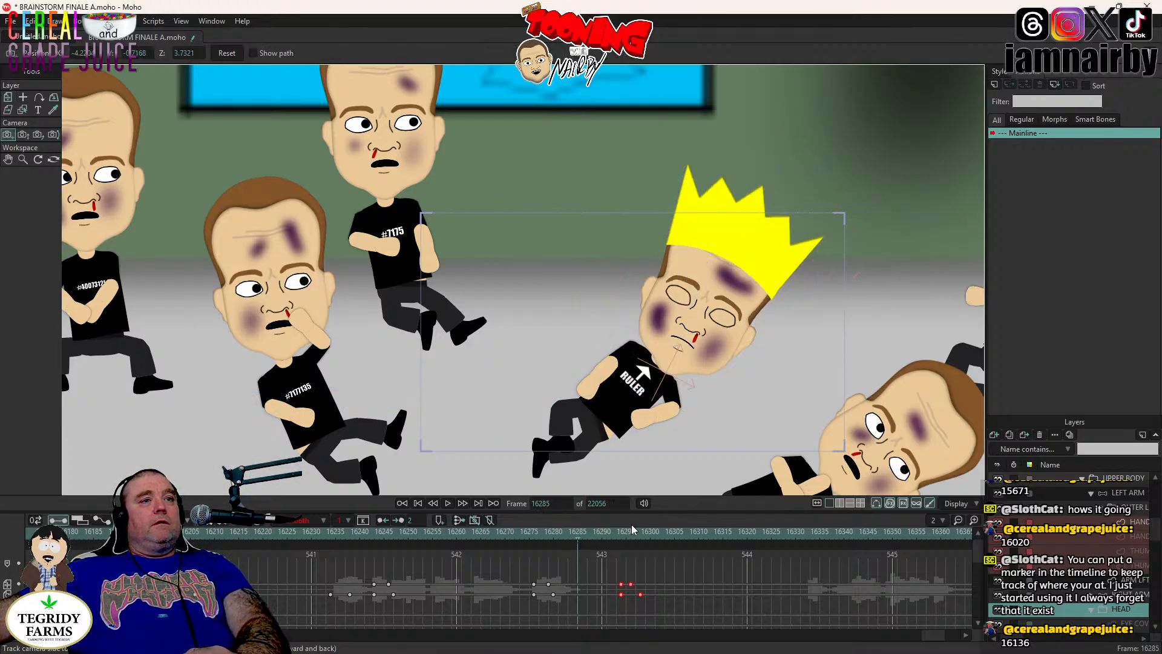
scroll(631, 598, down, 1)
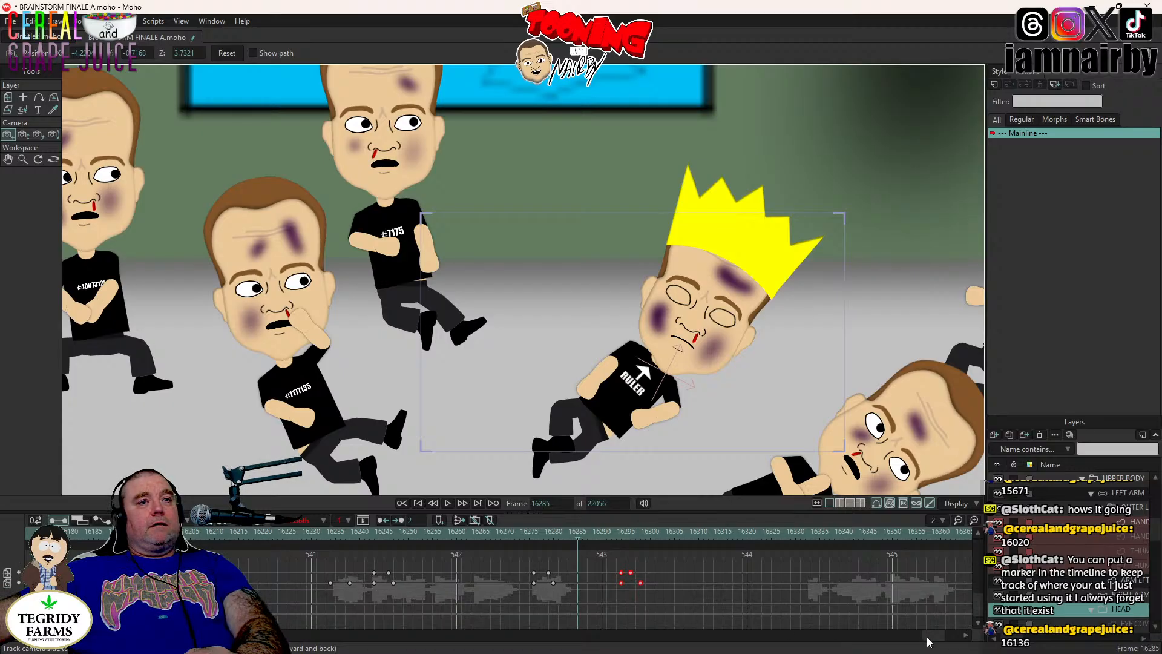
scroll(927, 637, left, 5)
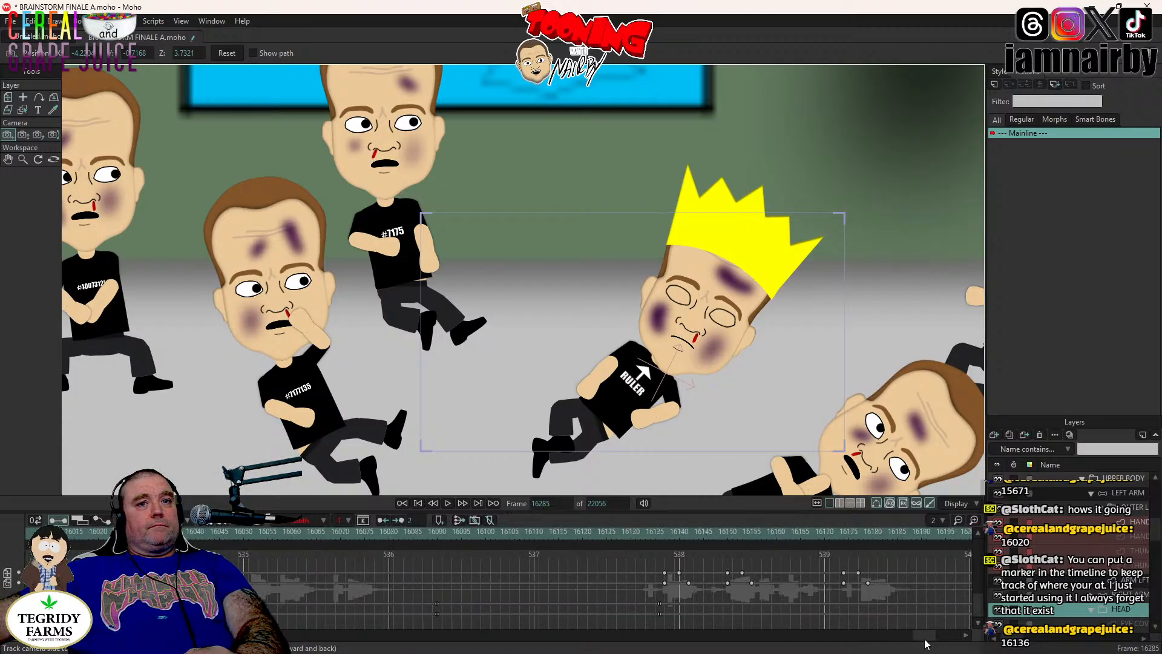
drag(924, 638, 930, 639)
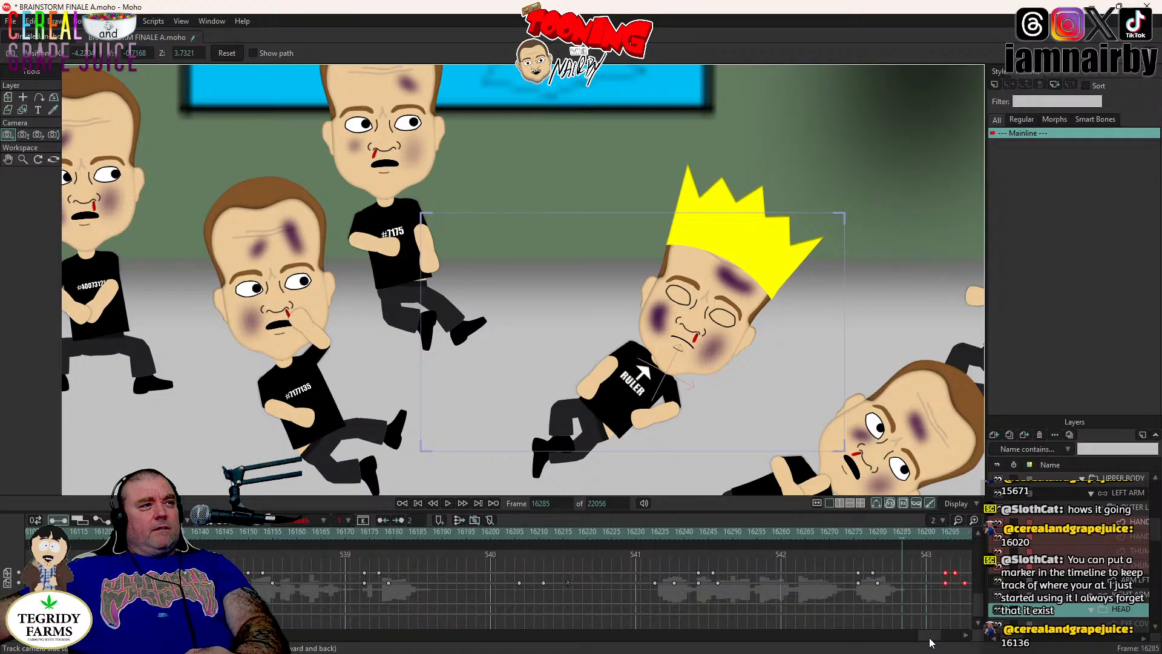
scroll(930, 641, left, 2)
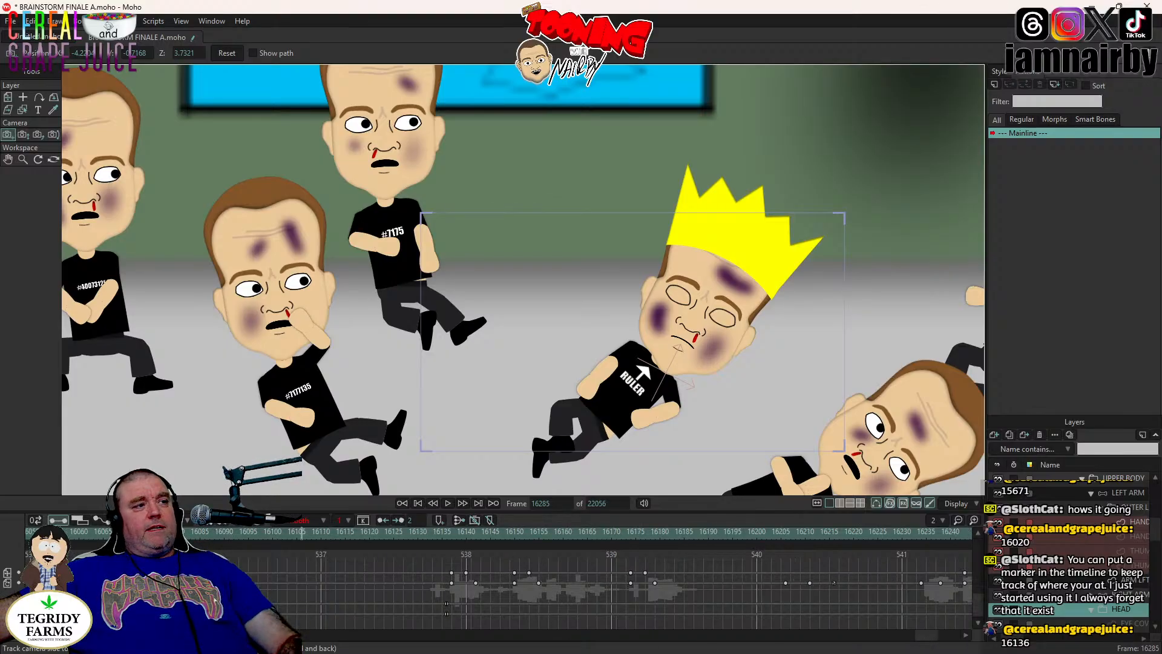
drag(301, 532, 248, 532)
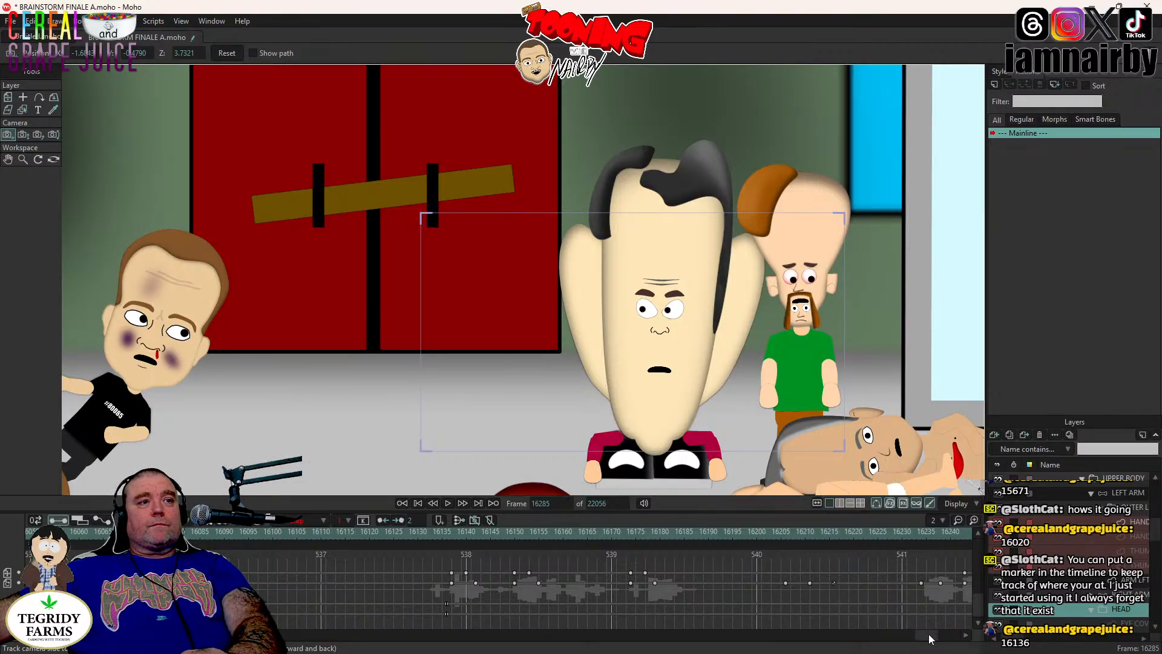
drag(929, 635, 931, 635)
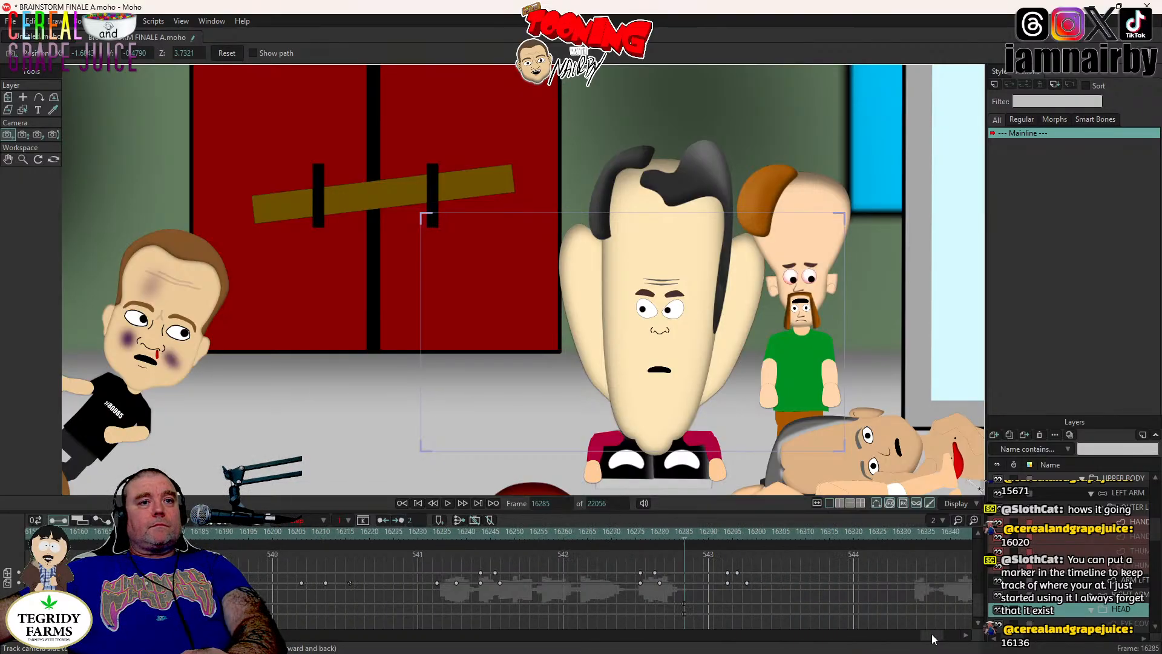
- Play the scene from frame 16248 to check the camera cut to the red-door shot
click(501, 531)
click(459, 503)
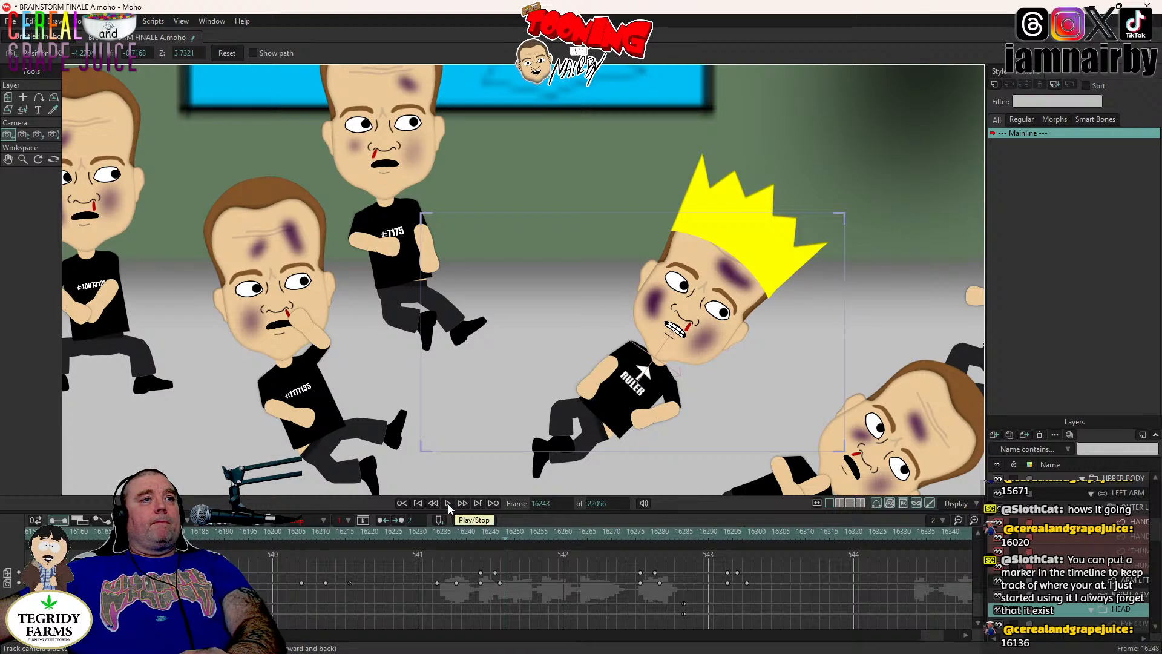
click(448, 504)
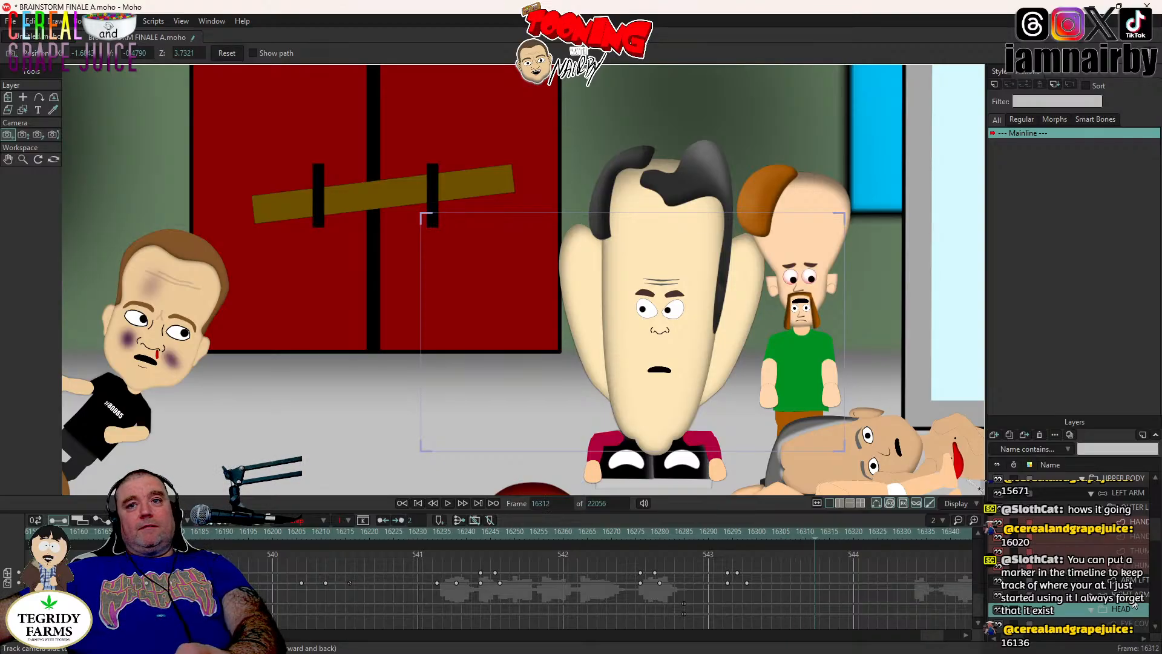
- Switch the tall-headed, dark-haired character's EYES layer to "eyes closed" at frame 16300
scroll(1133, 614, down, 1)
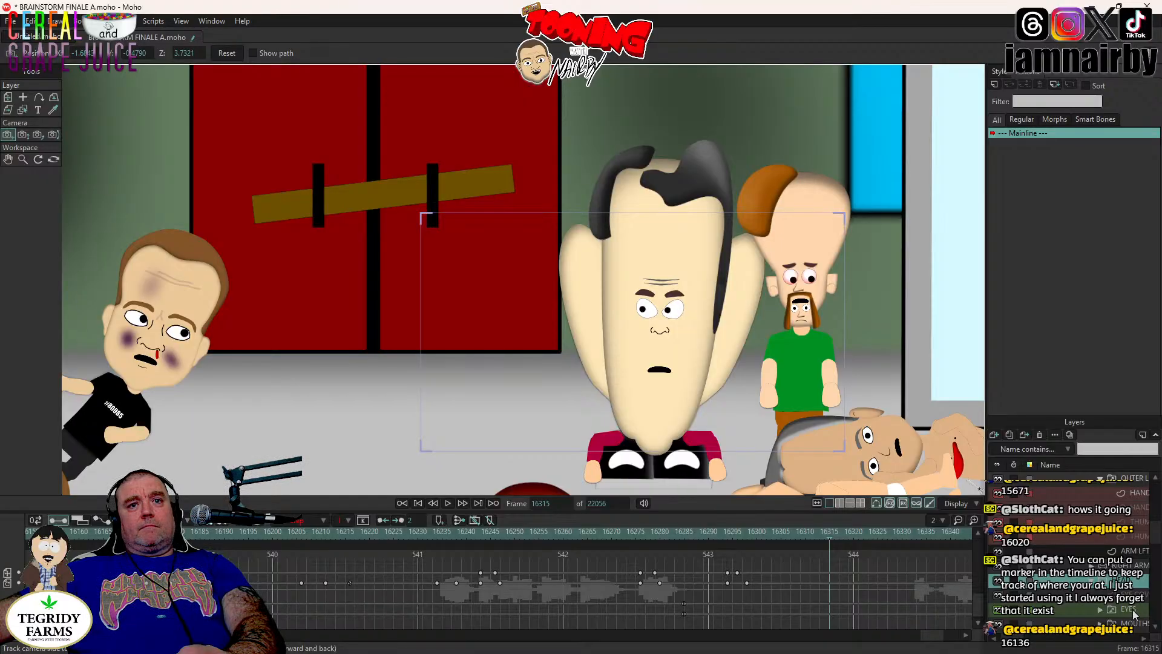
click(1133, 614)
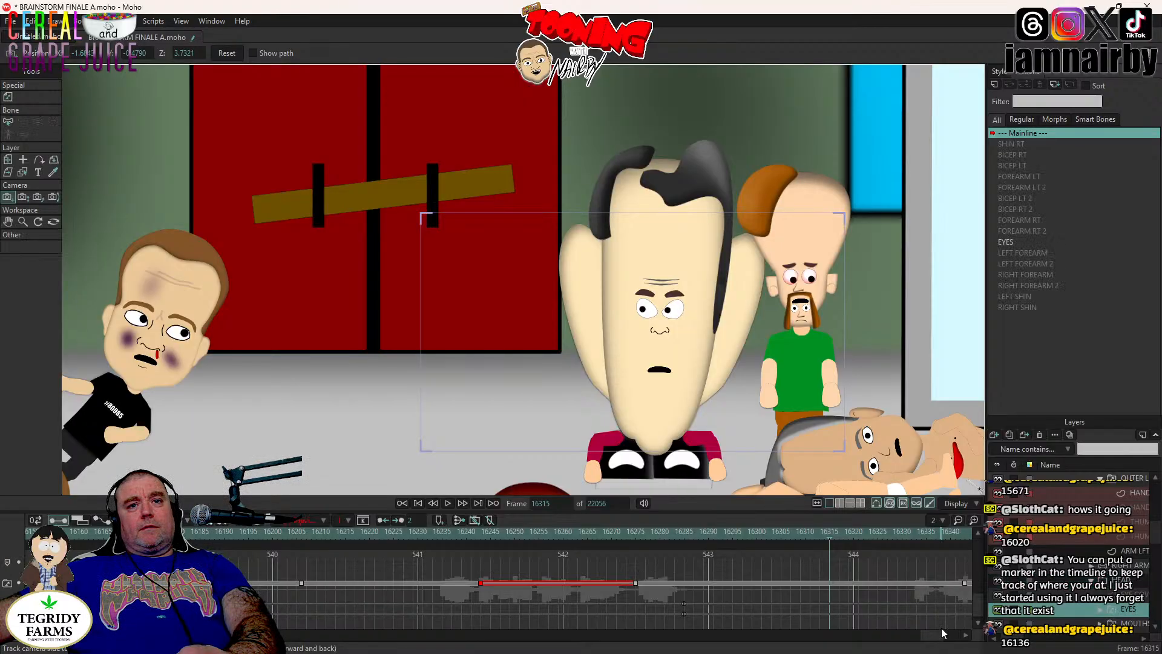
ctrl+alt+click(671, 267)
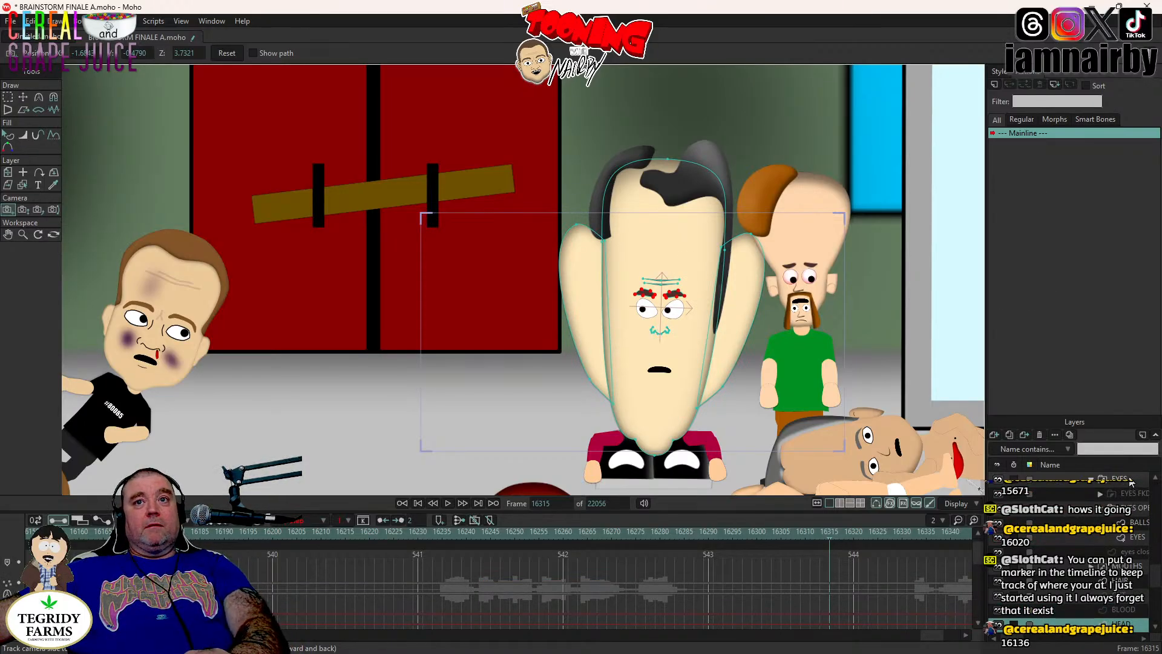
click(1129, 479)
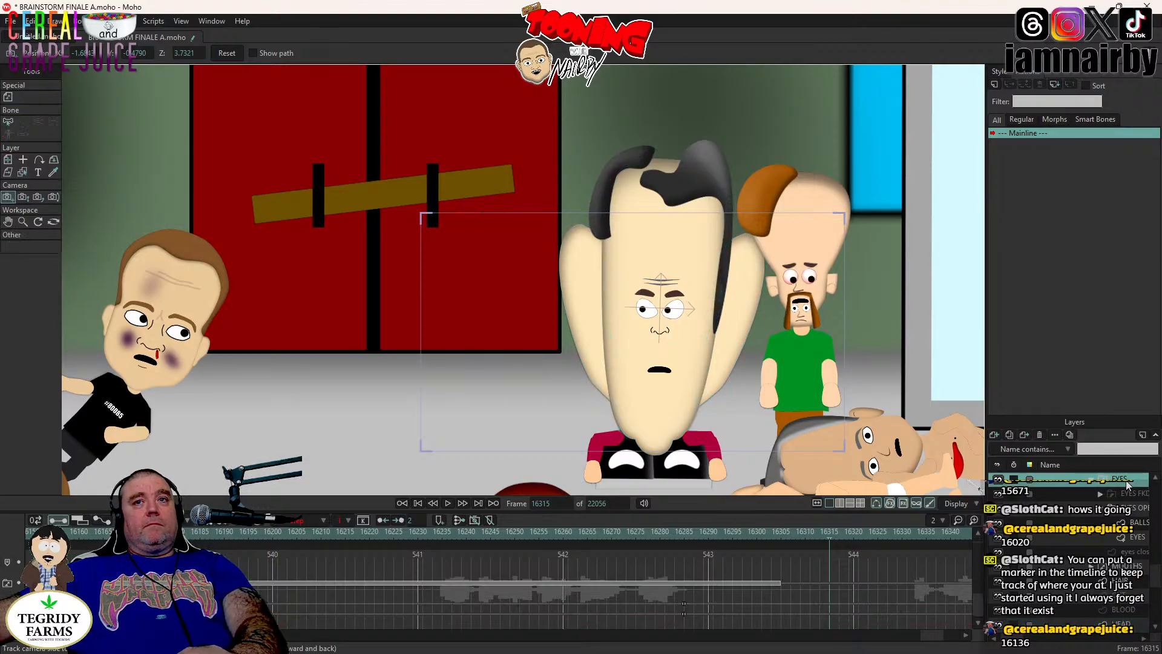
click(762, 532)
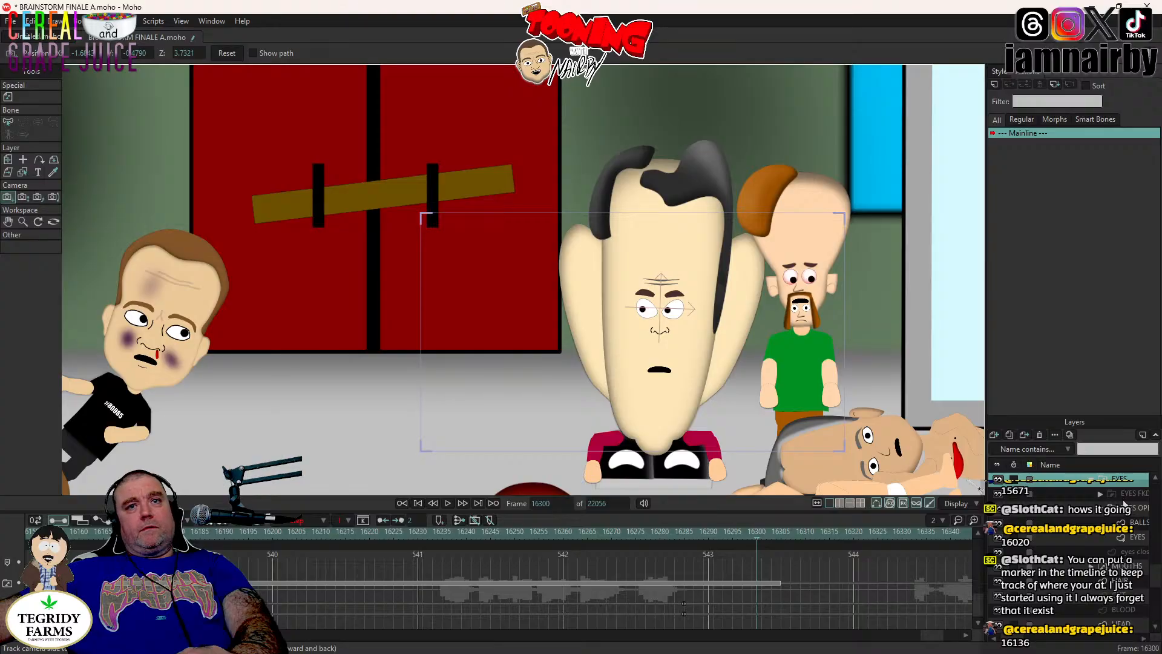
right_click(1123, 503)
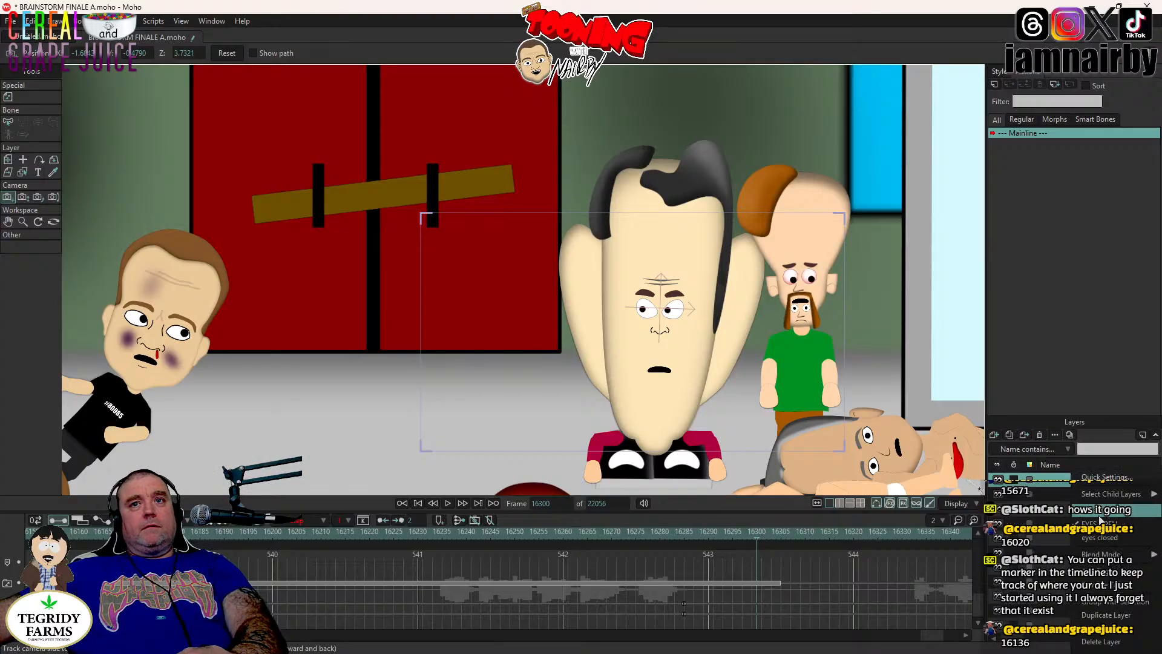
click(1105, 537)
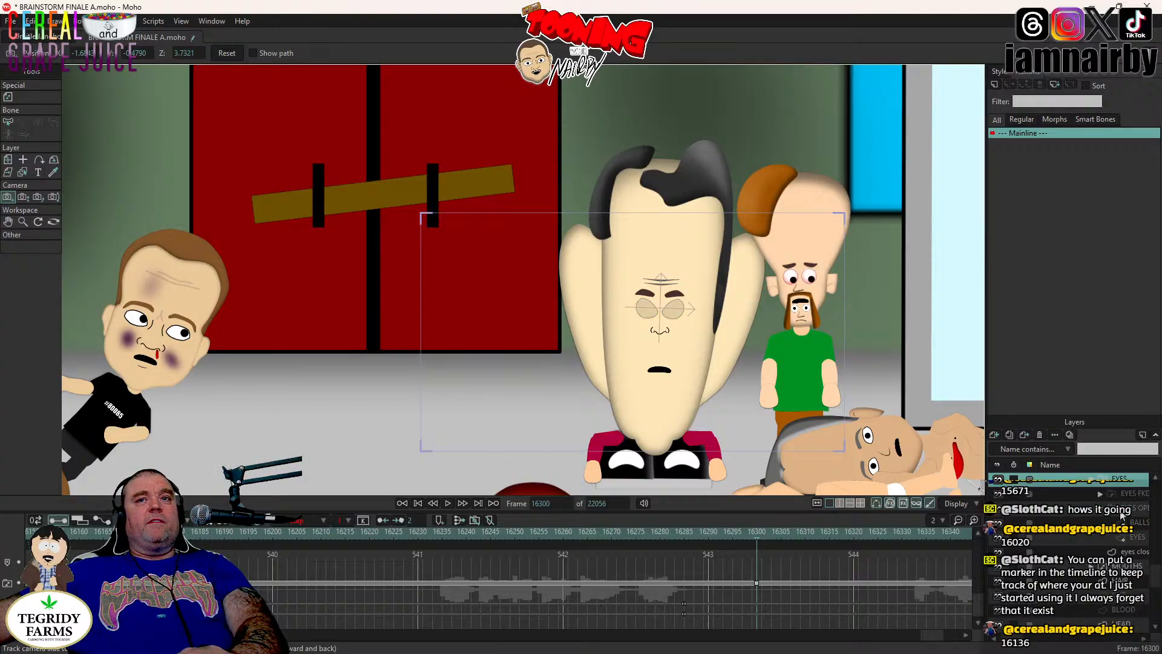
- Switch the tall-headed character's eyes back to EYES OPEN at frame 16303, and select the EYES layer at frame 16302
click(700, 510)
key(Right)
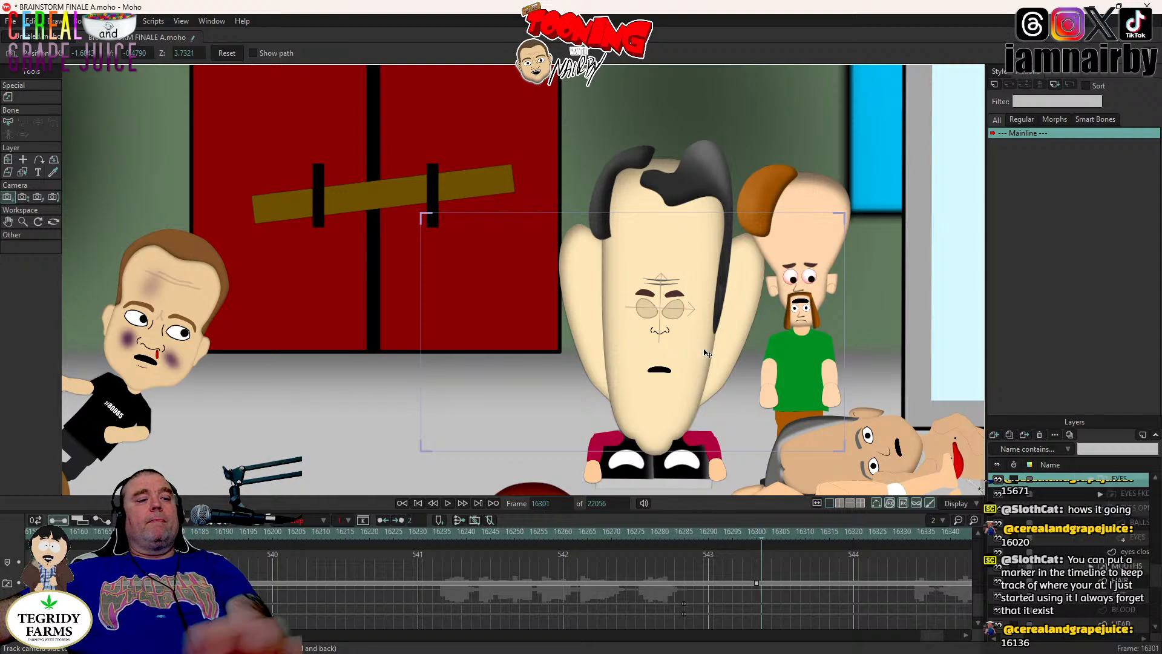
key(Right)
key(Right)
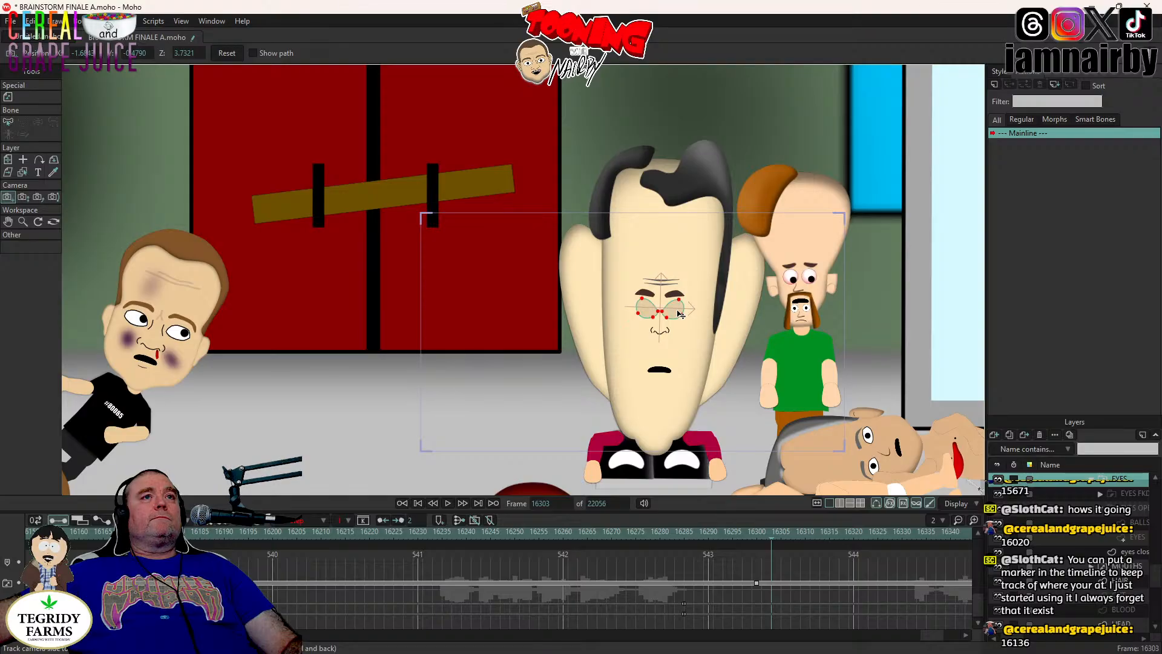
alt+right_click(678, 313)
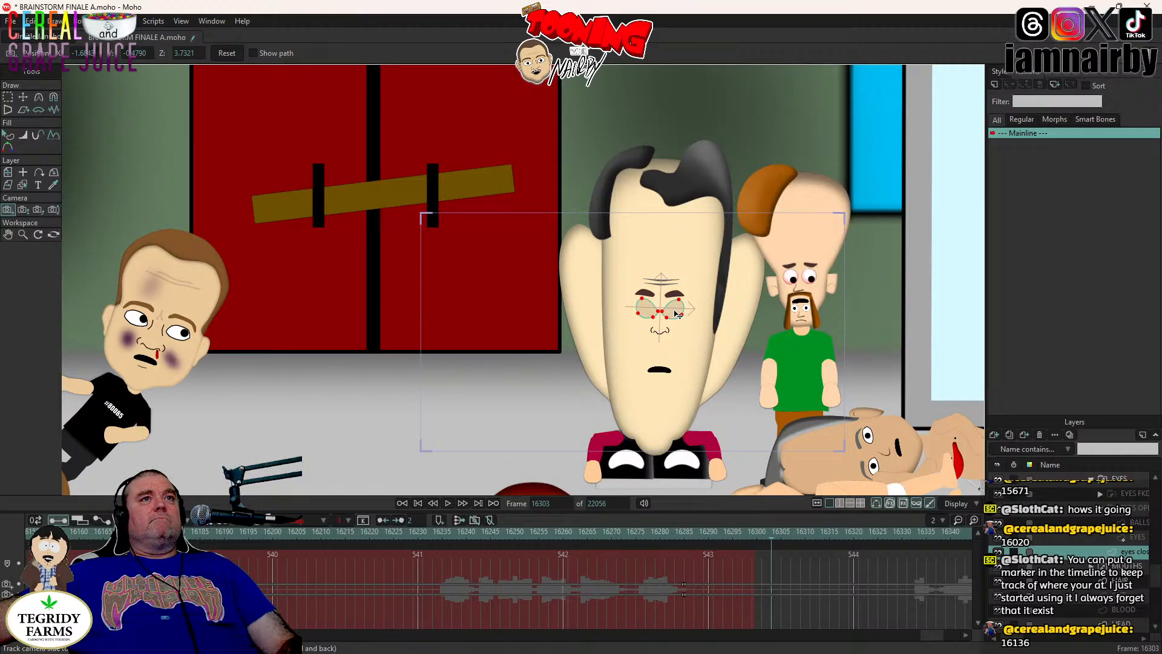
alt+right_click(678, 313)
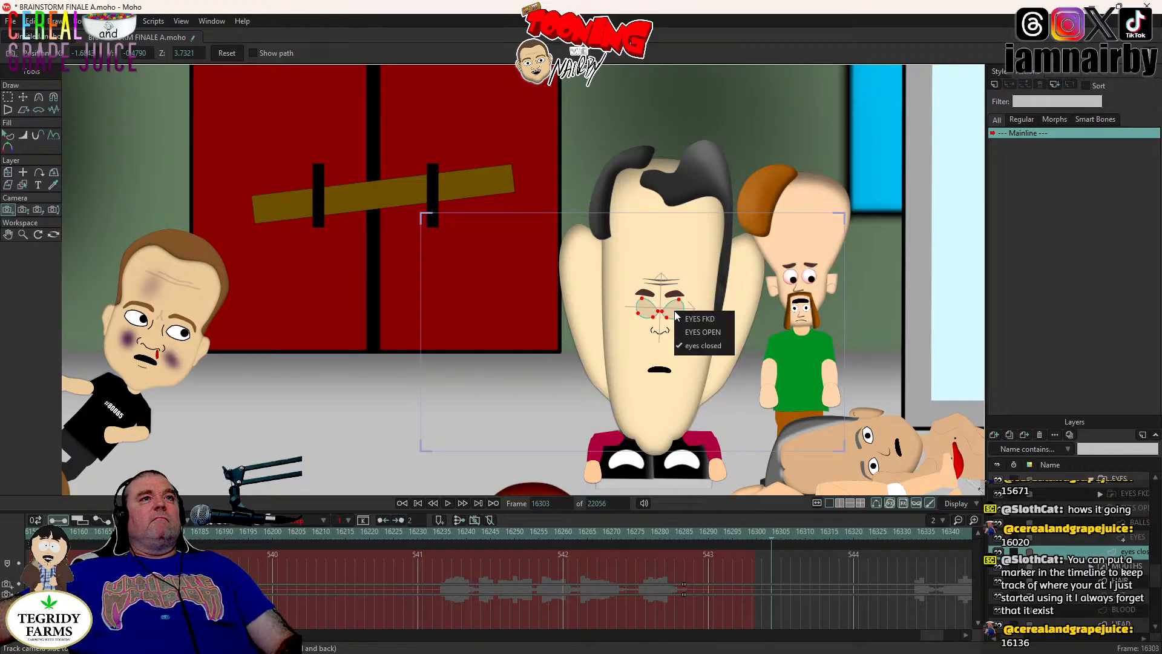
click(805, 378)
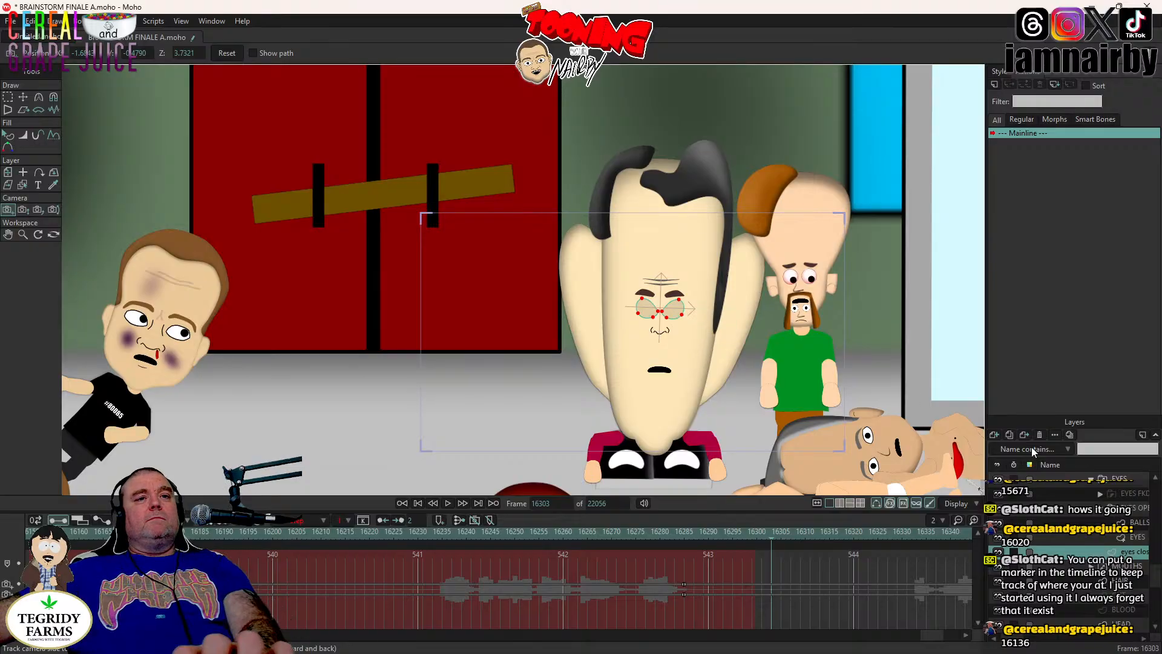
click(1137, 512)
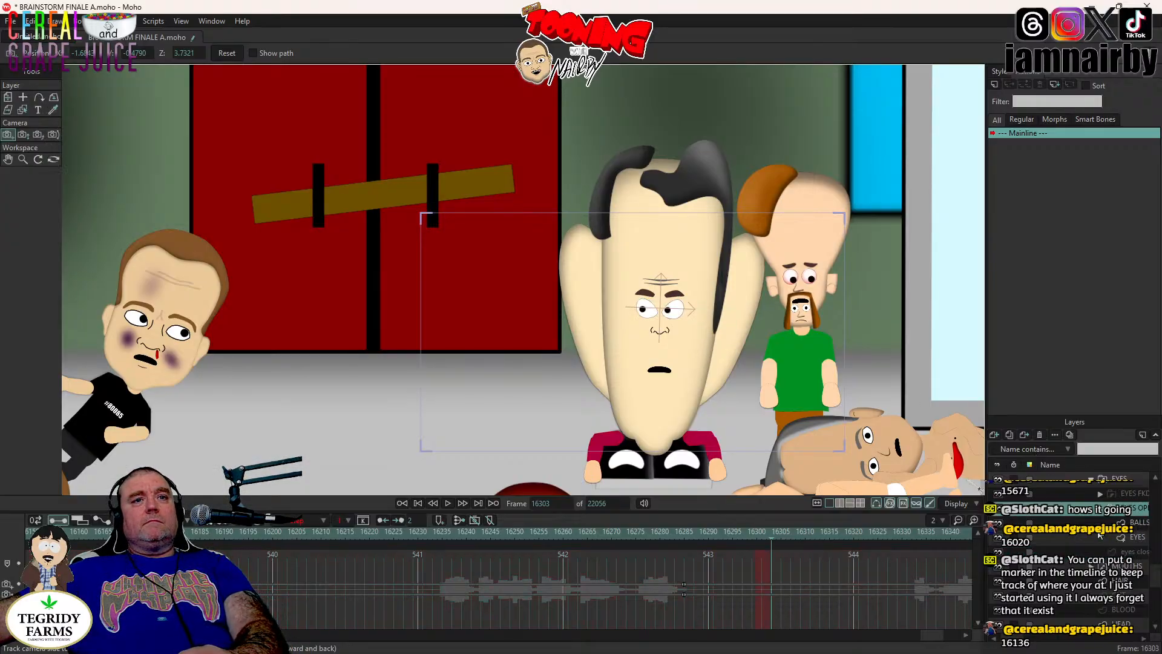
key(Left)
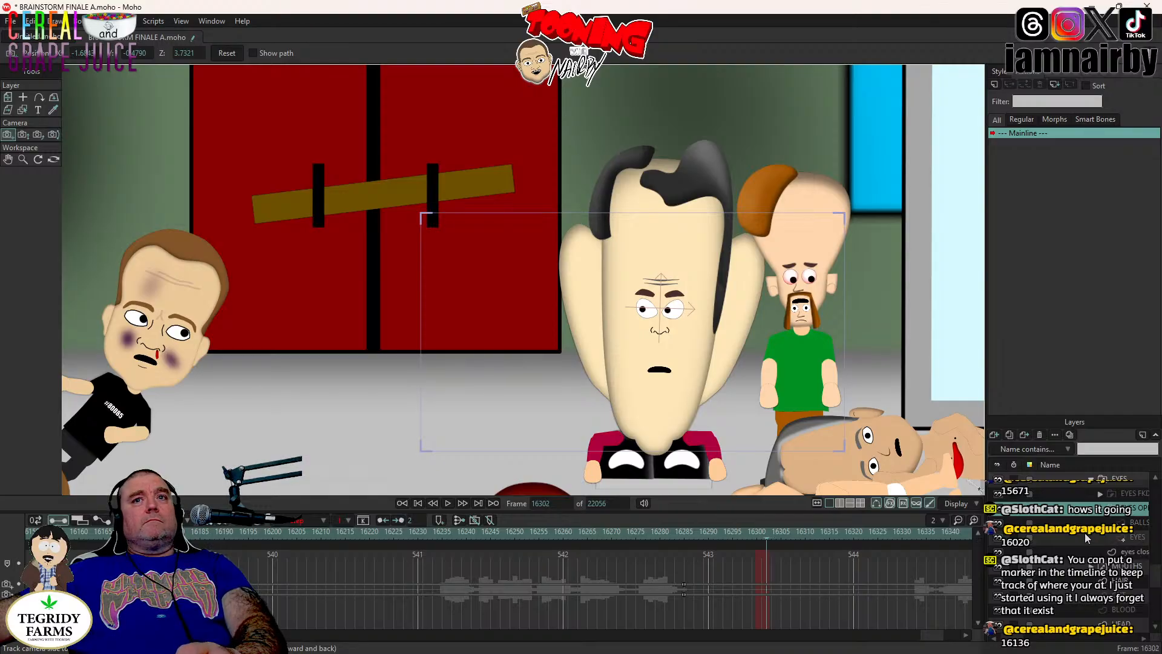
click(1119, 482)
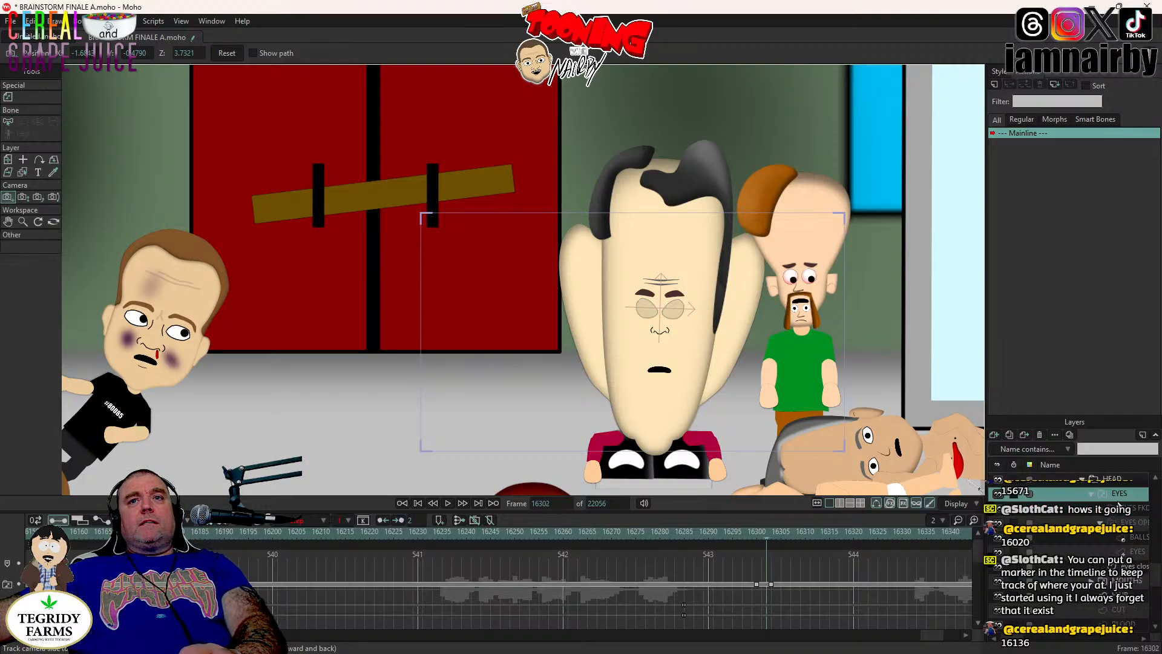
- Keyframe the tall-headed, dark-haired character's HEAD layer at frame 16299, tilt it to -1.0° at frame 16303, and save the project
click(1119, 480)
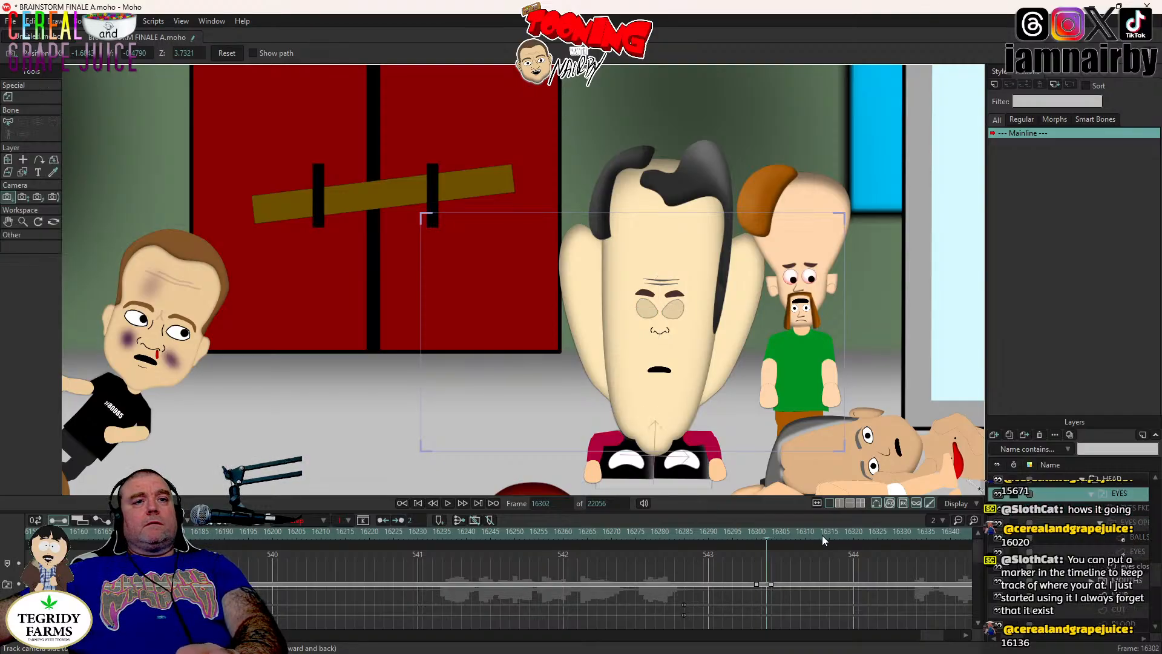
click(755, 533)
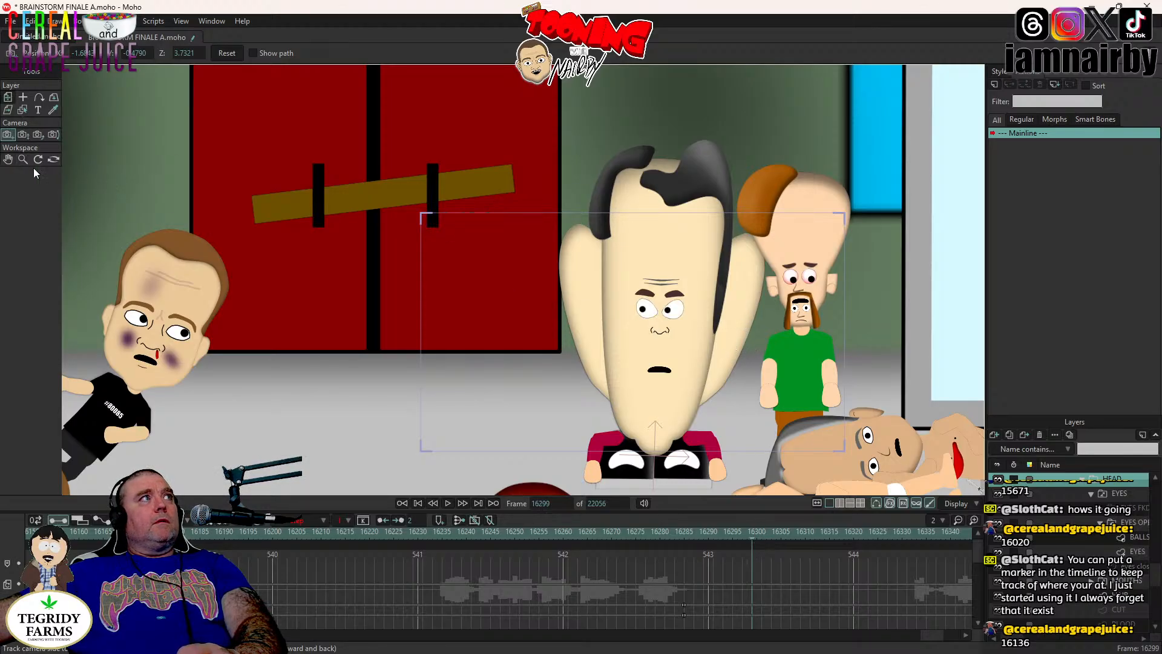
key(0)
click(773, 318)
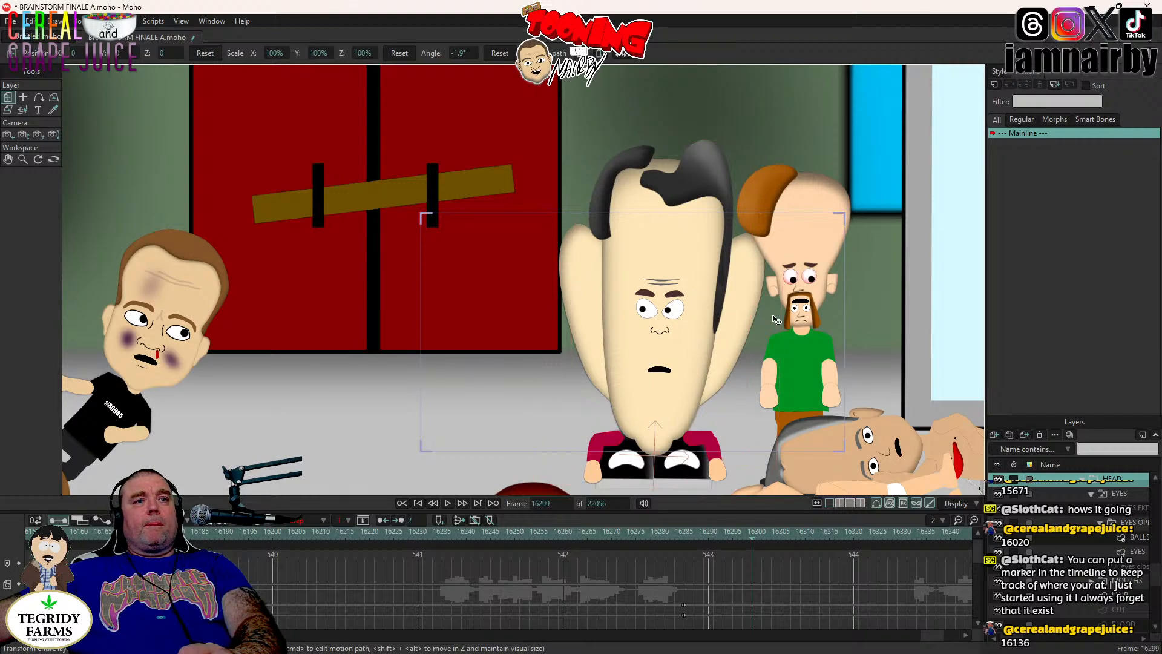
key(Right)
key(Right)
key(Right)
key(Right)
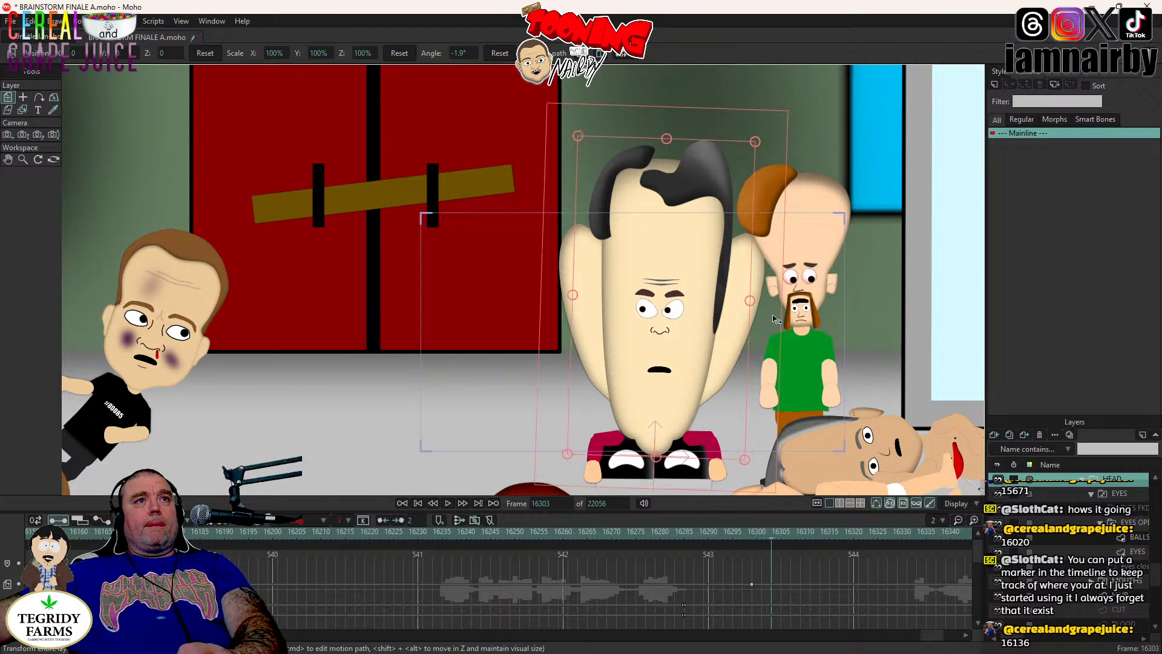
drag(773, 316, 770, 314)
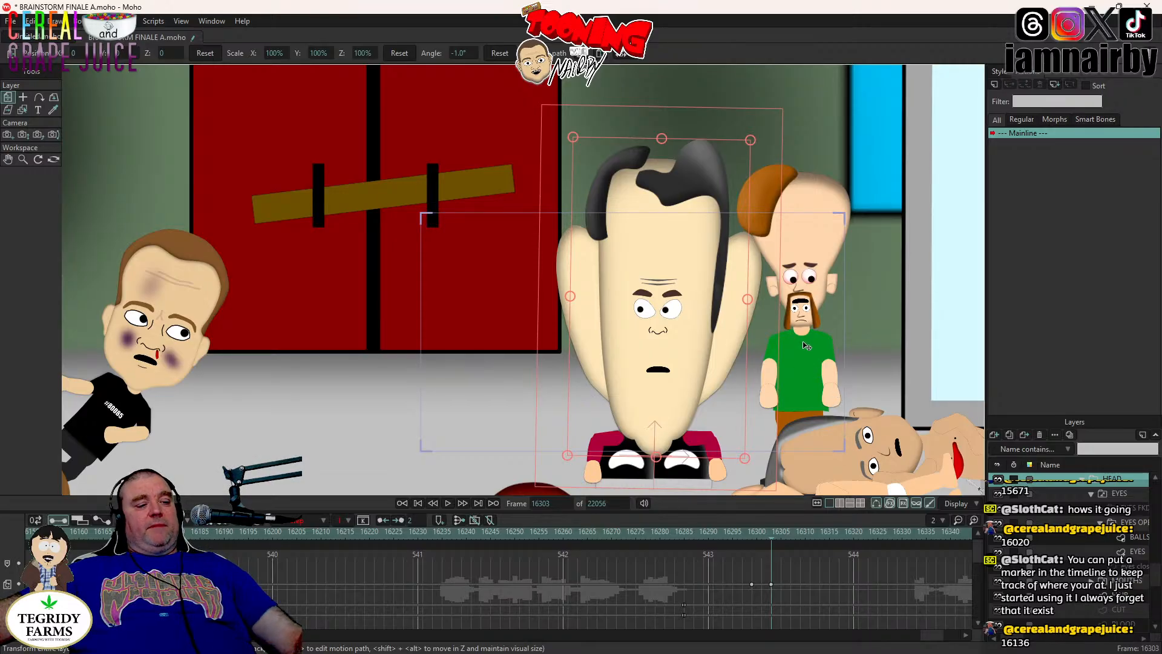
key(ctrl+s)
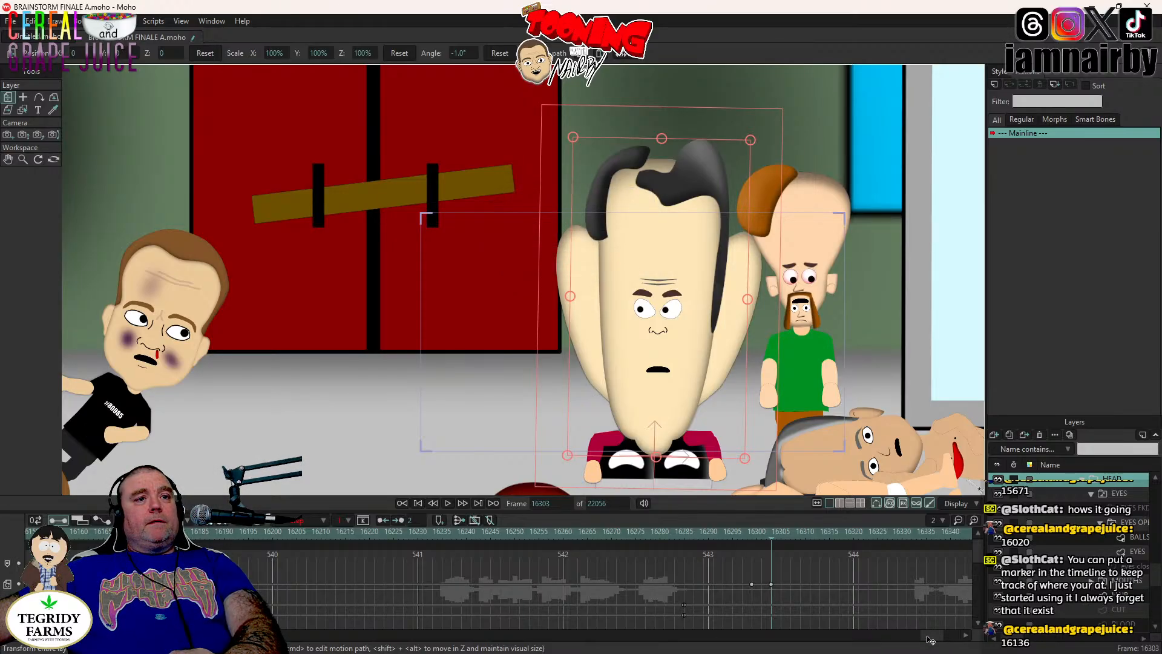
- Play the scene from frame 16134 through the red-door shot and into the crowned character's shot to review the animation
drag(928, 637, 927, 639)
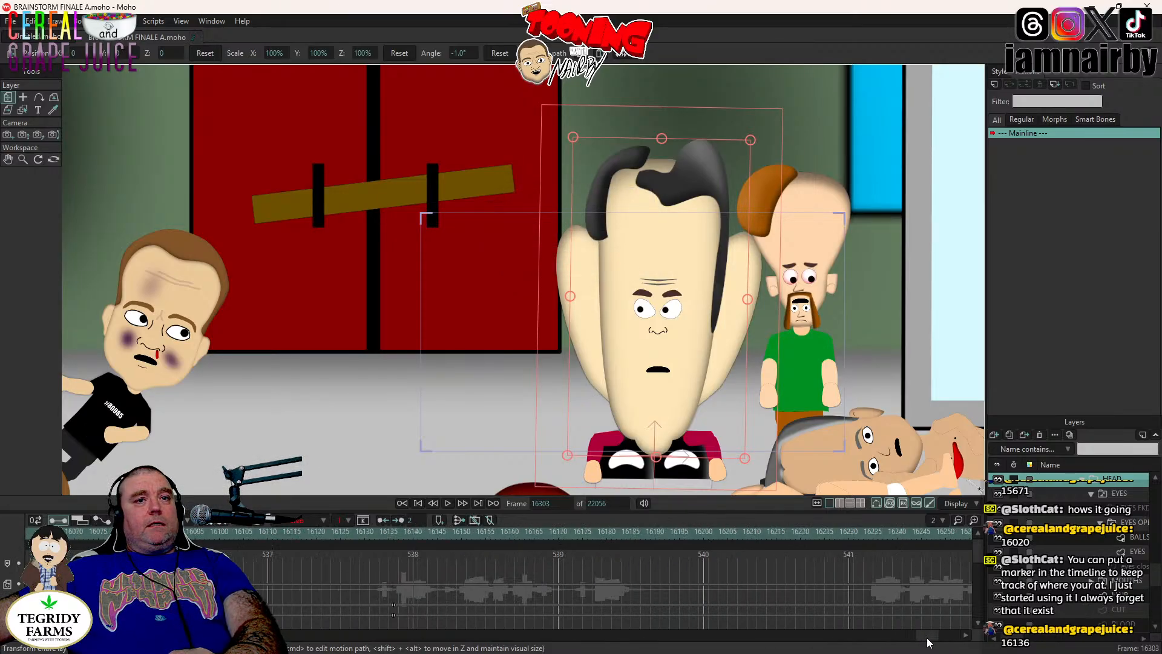
drag(420, 593, 386, 629)
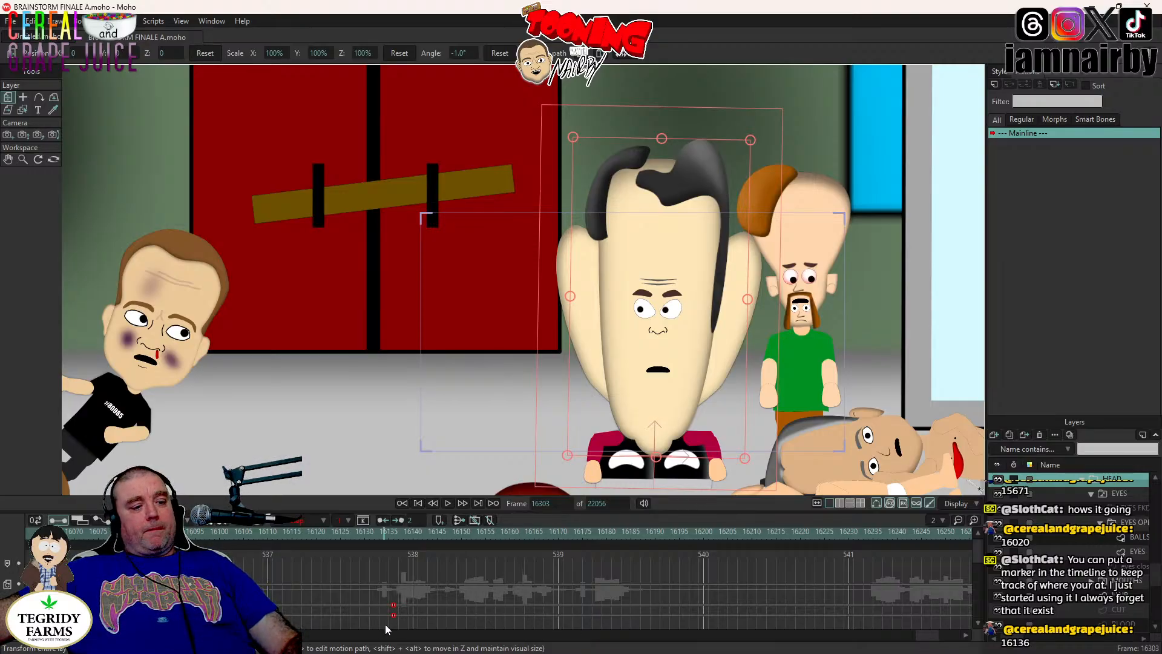
click(385, 536)
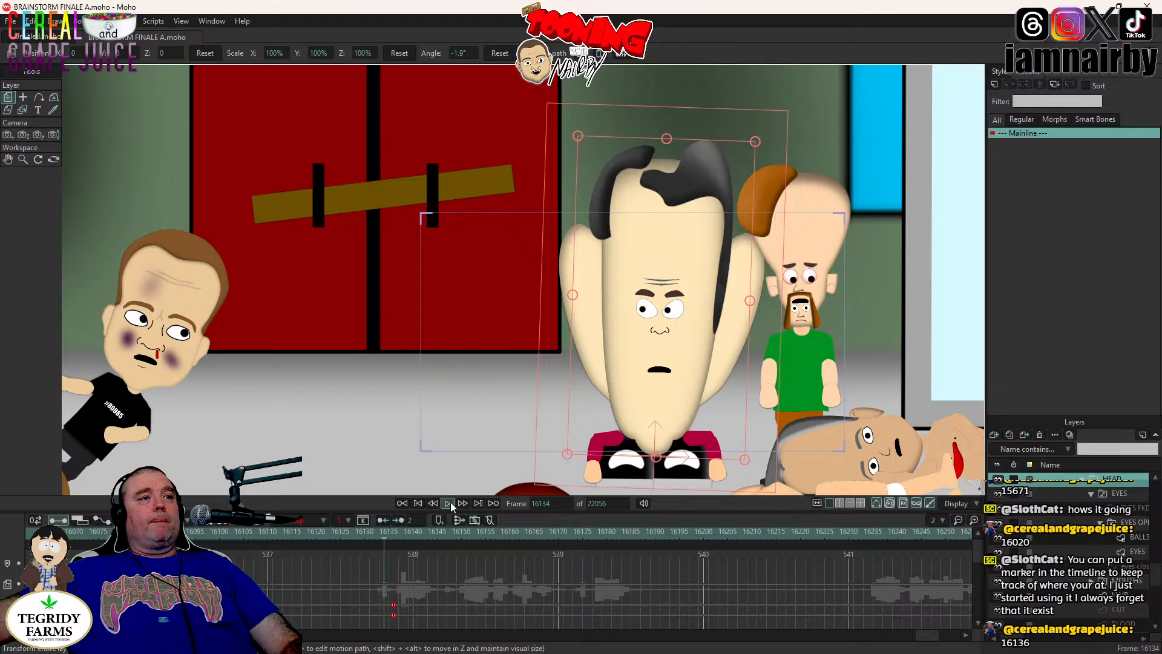
click(448, 502)
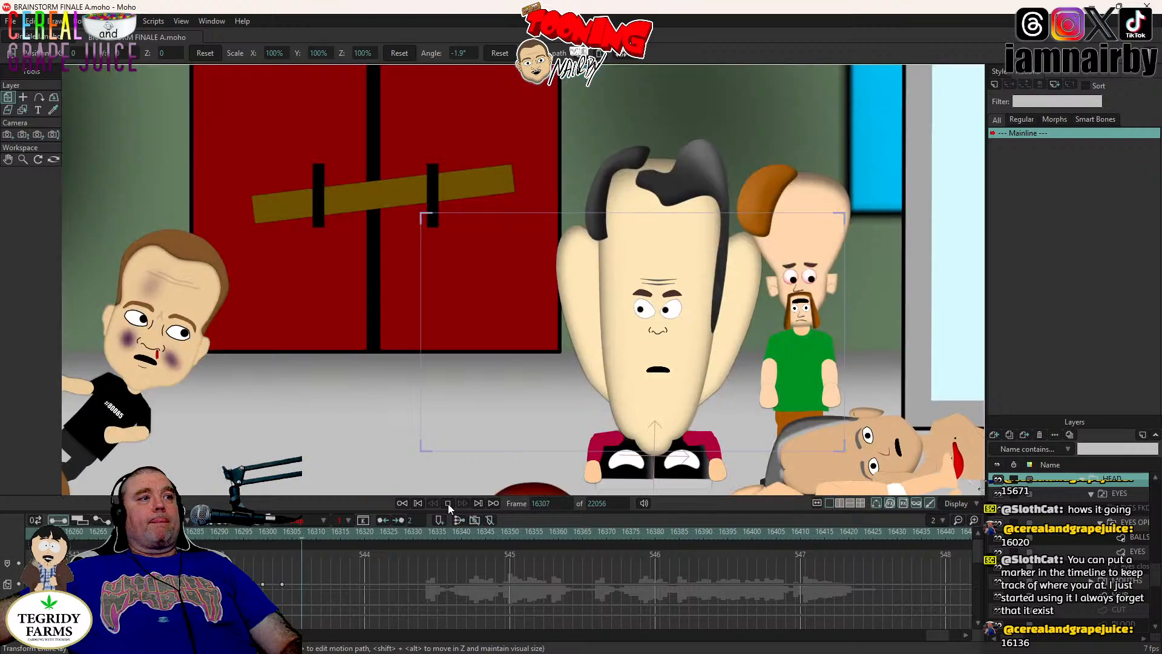
click(448, 503)
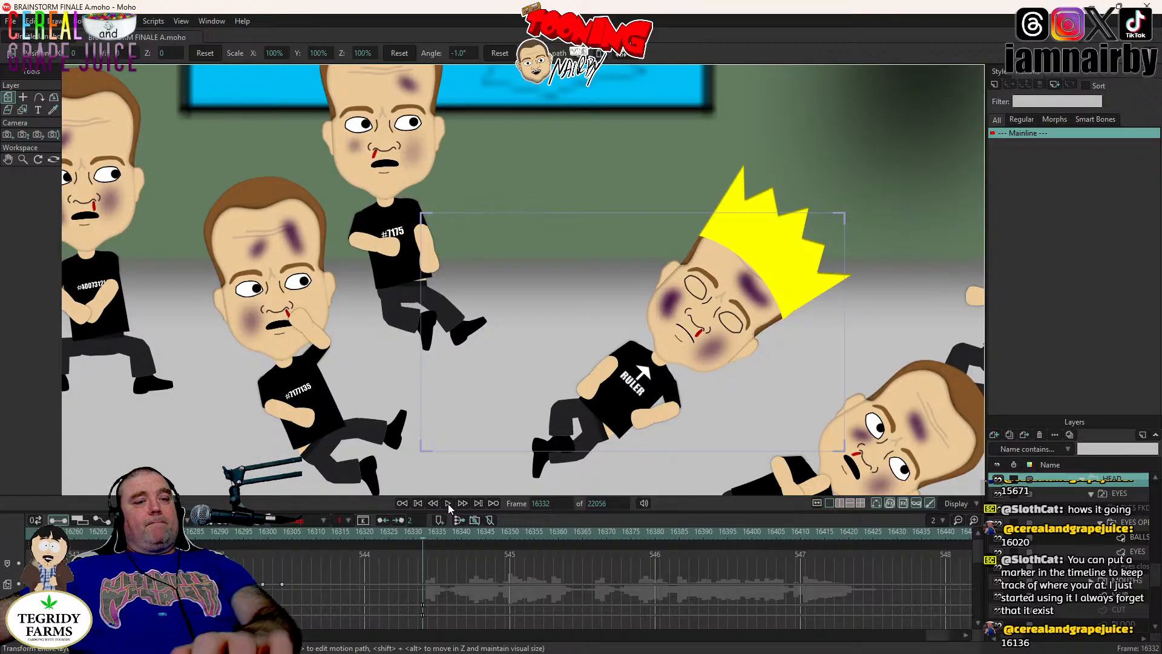
click(448, 504)
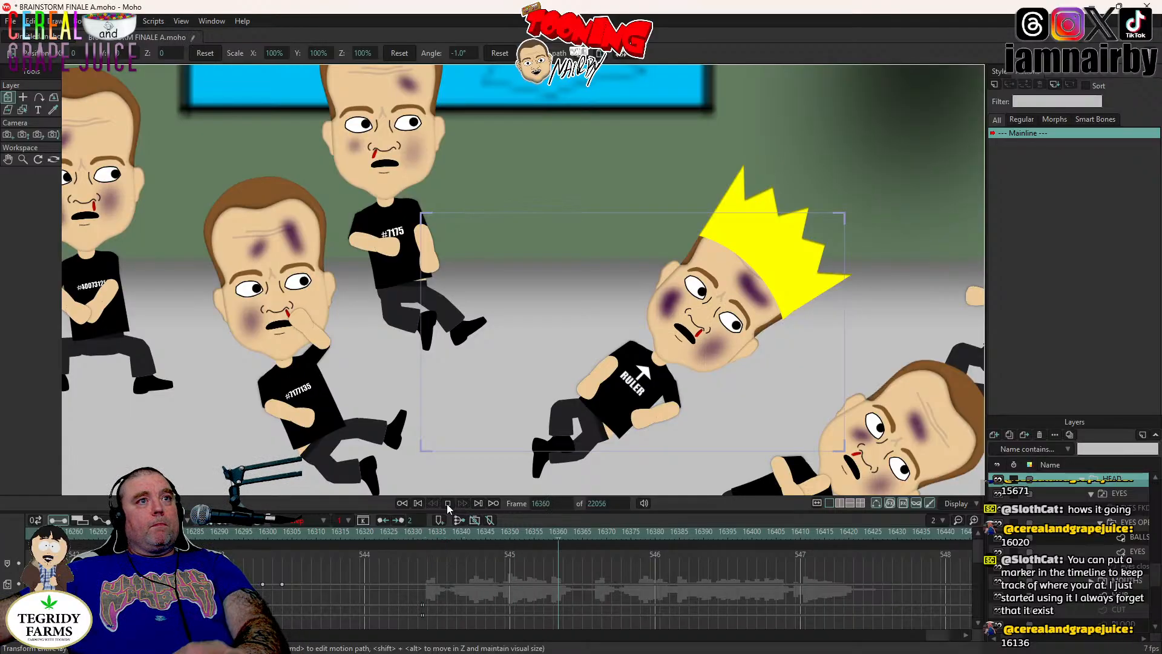
click(448, 503)
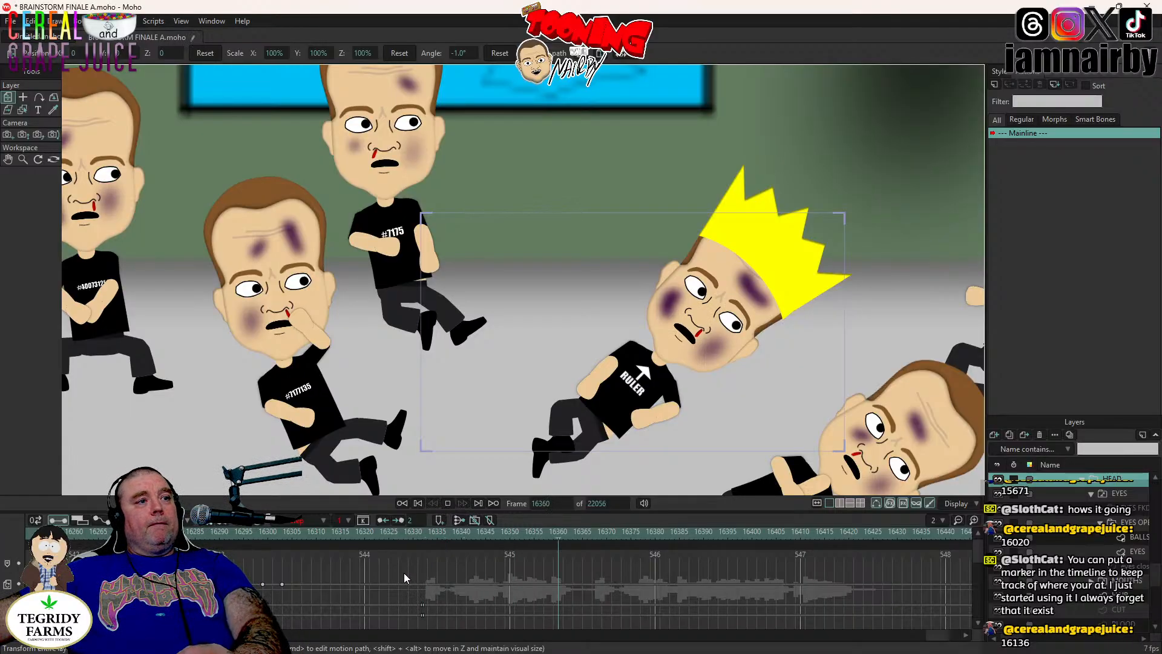
- Select the crowned RULER character's HEAD layer at frame 16333 and advance to frame 16338
click(426, 536)
scroll(1062, 524, up, 2)
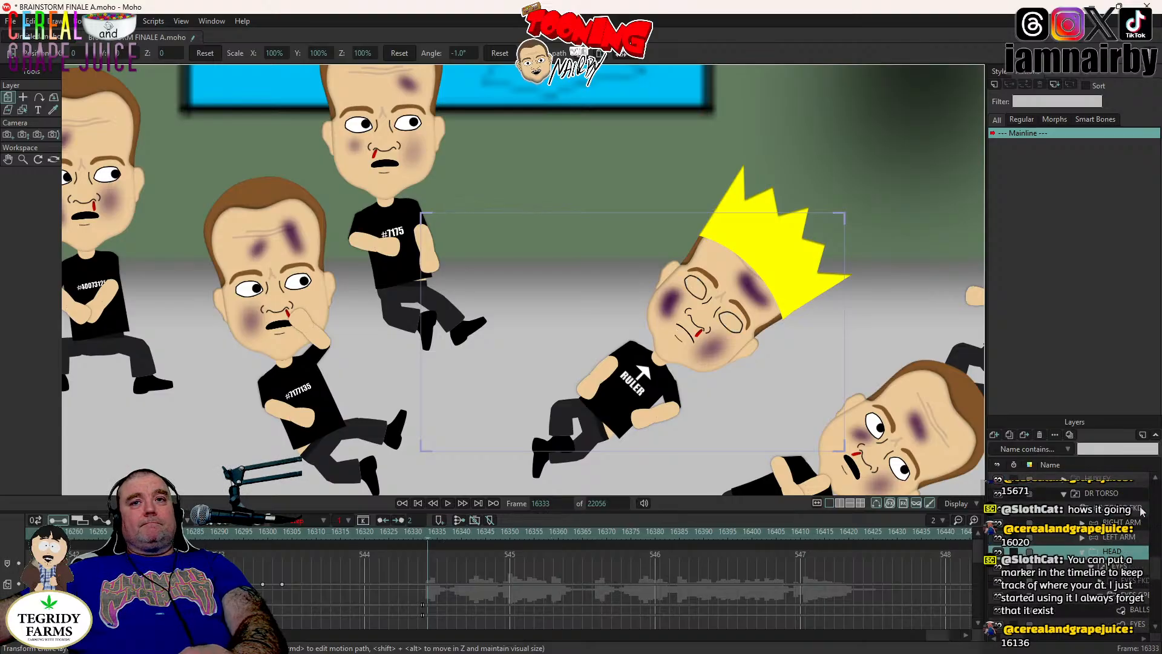
click(750, 297)
scroll(1125, 540, up, 4)
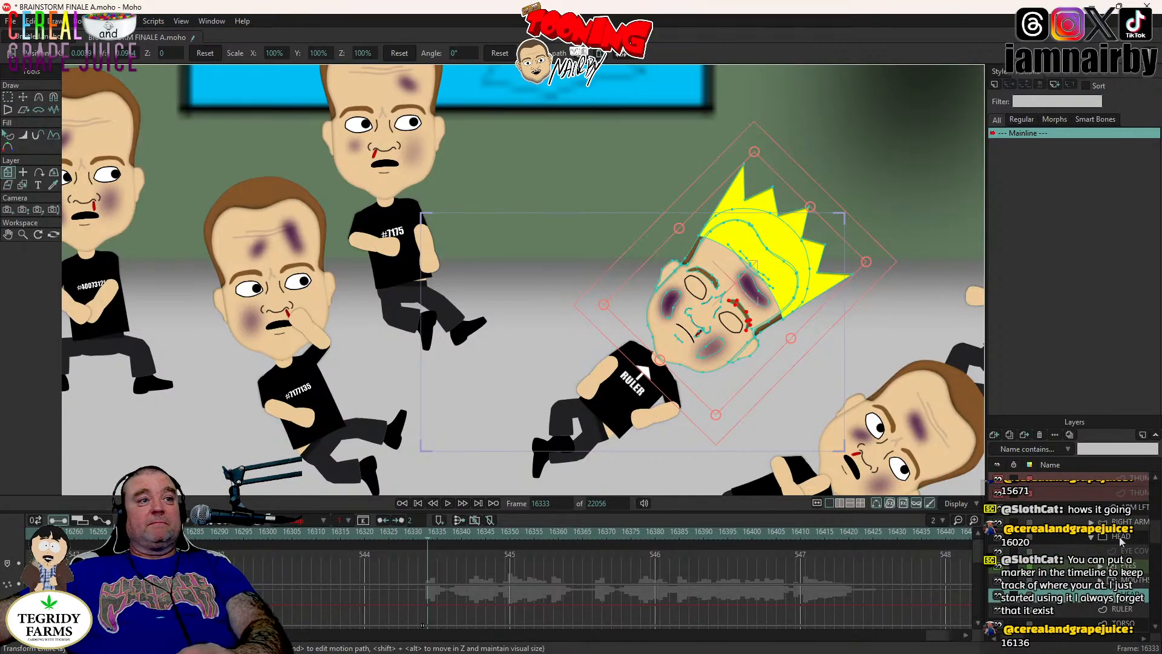
click(1121, 539)
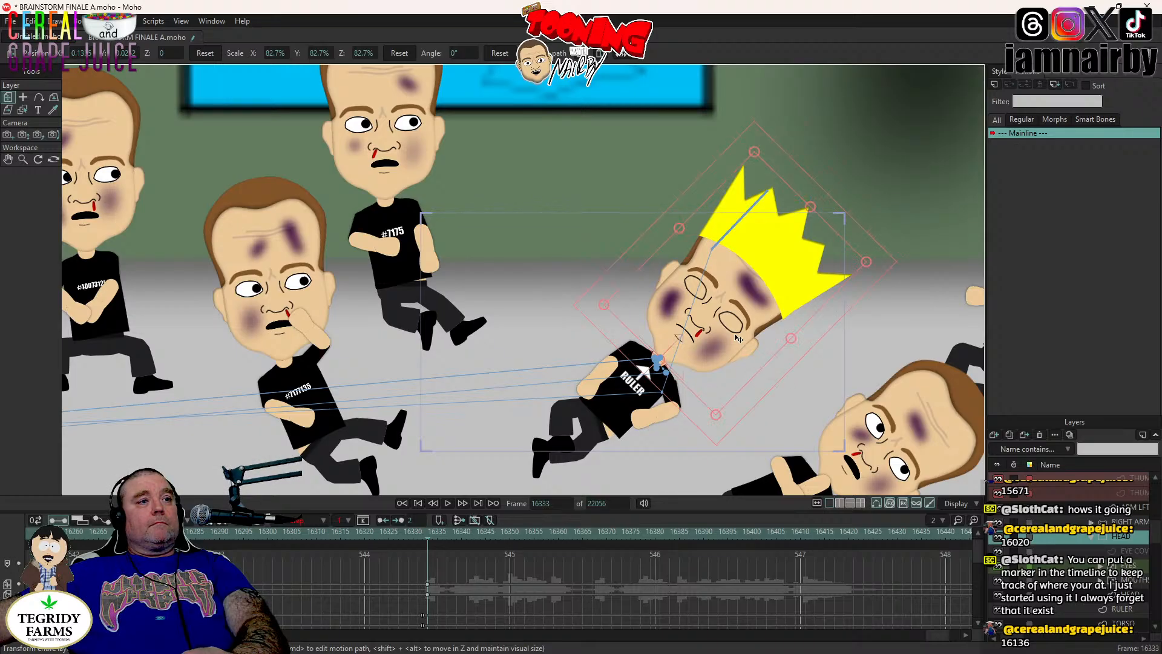
key(Right)
key(Right)
key(Right)
key(Right)
key(Right)
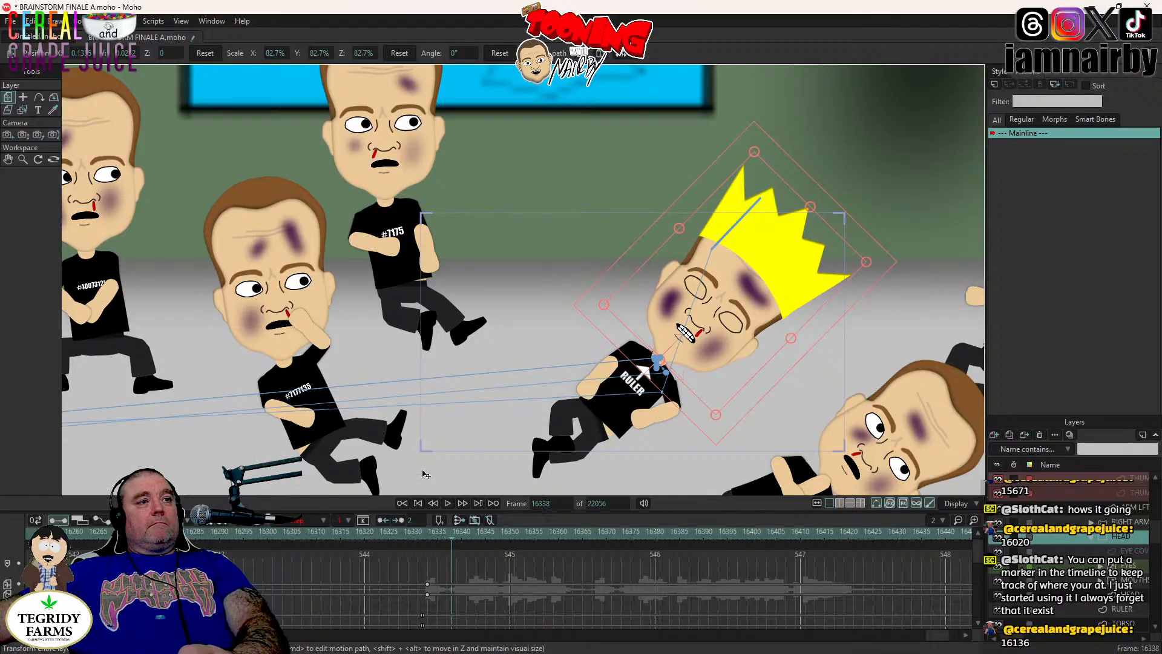
- Switch the crowned character's EYES layer to EYES OPEN at frame 16331 and check the frames up to 16337
click(422, 534)
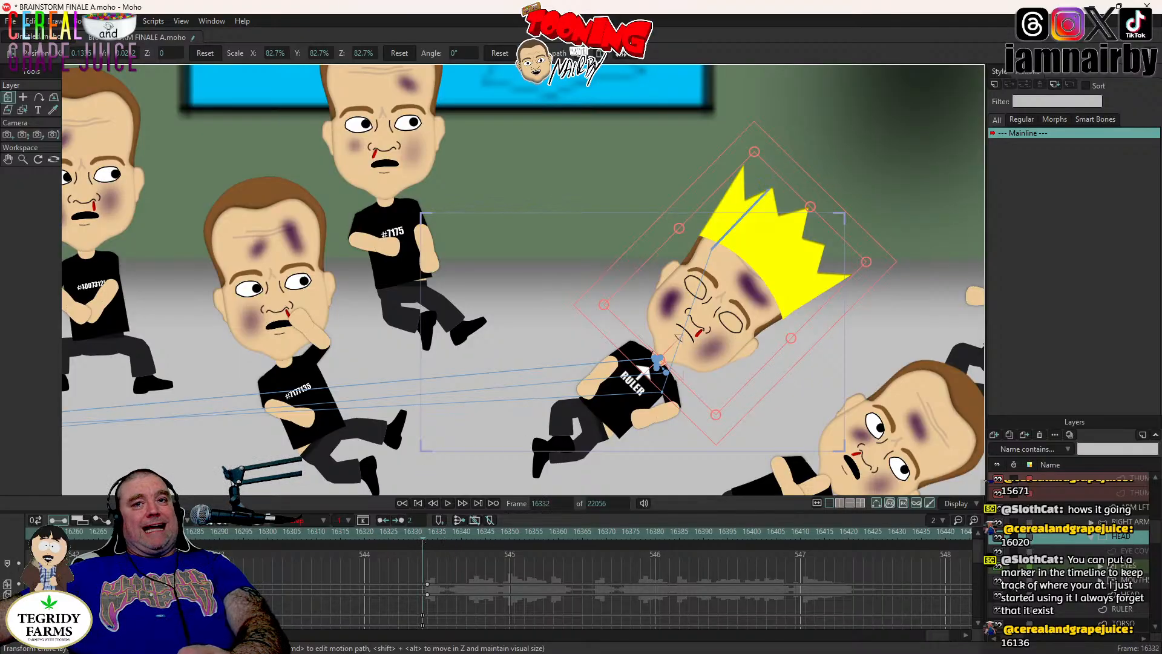
key(Left)
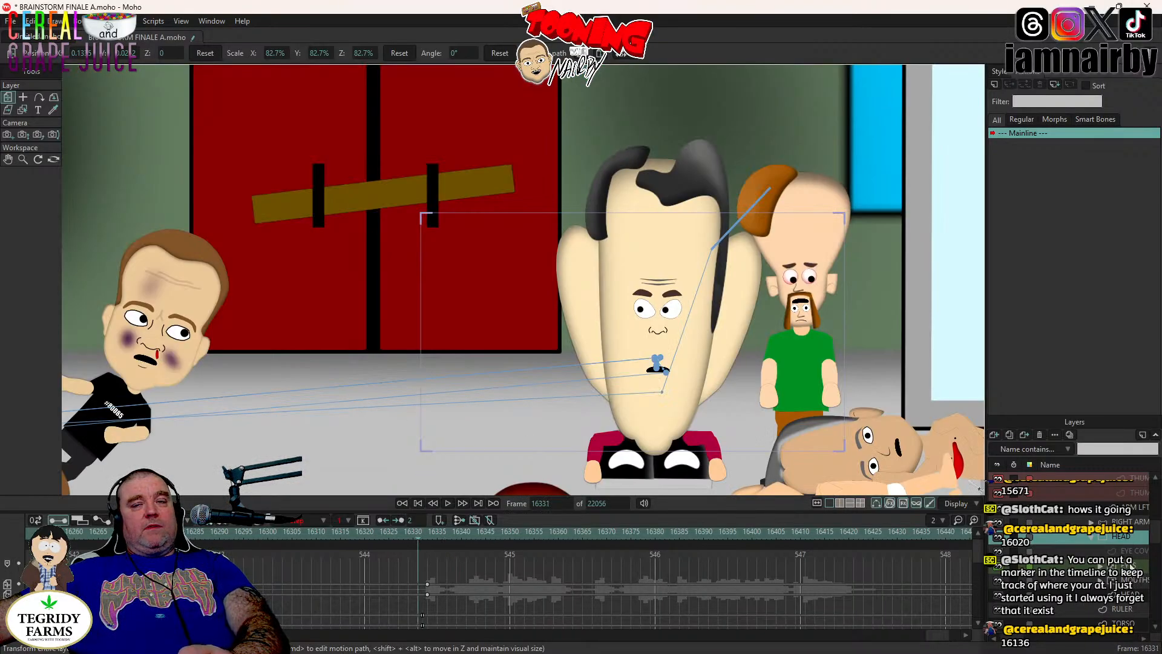
click(1131, 566)
right_click(1131, 566)
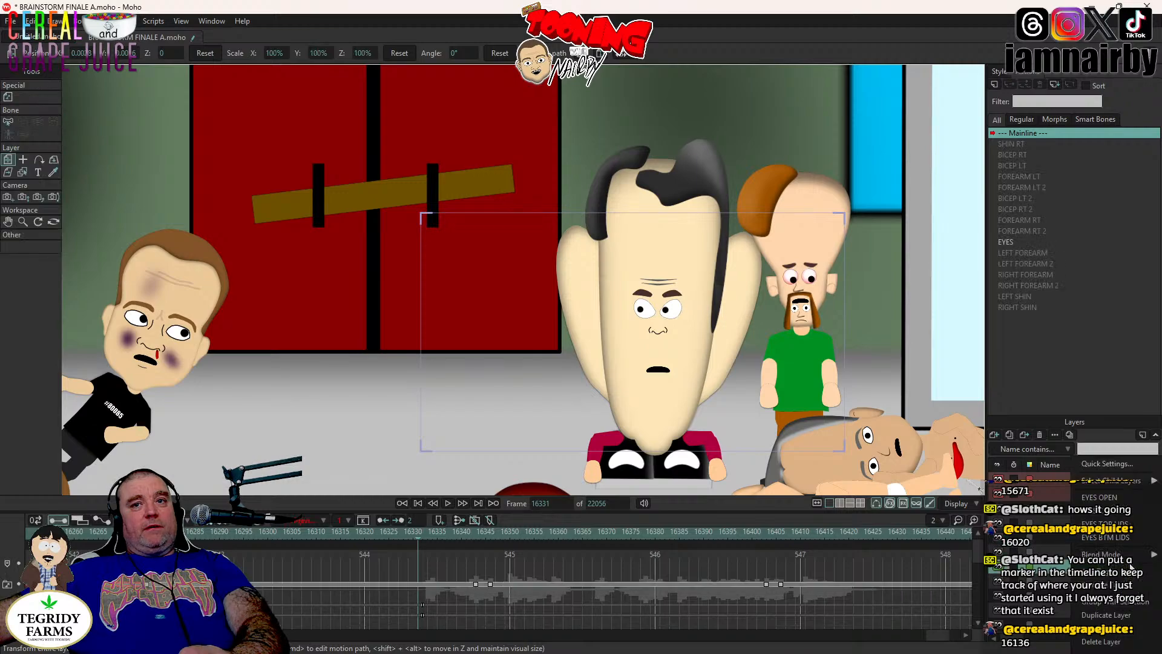
click(1113, 498)
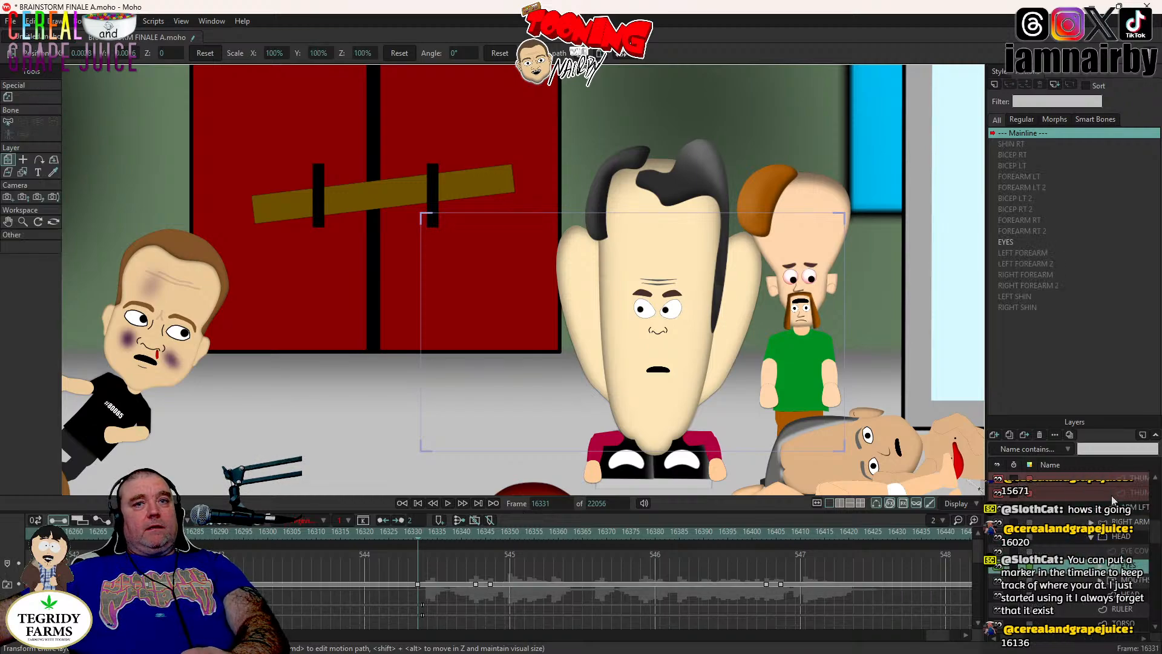
key(Right)
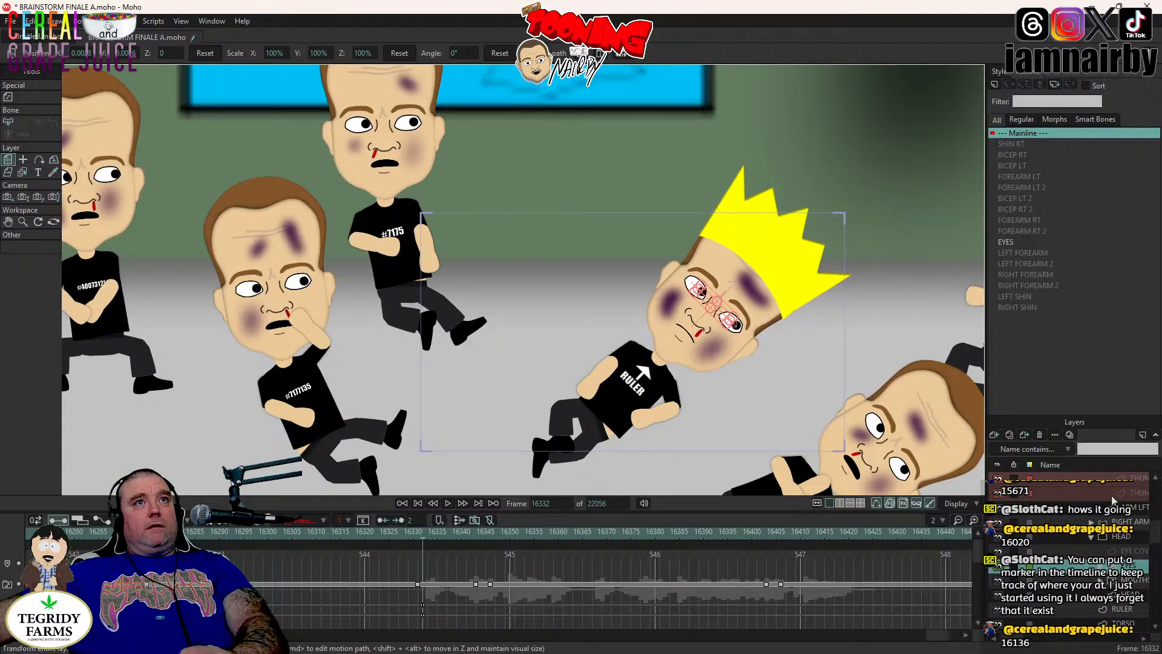
key(Right)
key(Right)
key(Right)
key(Right)
key(Right)
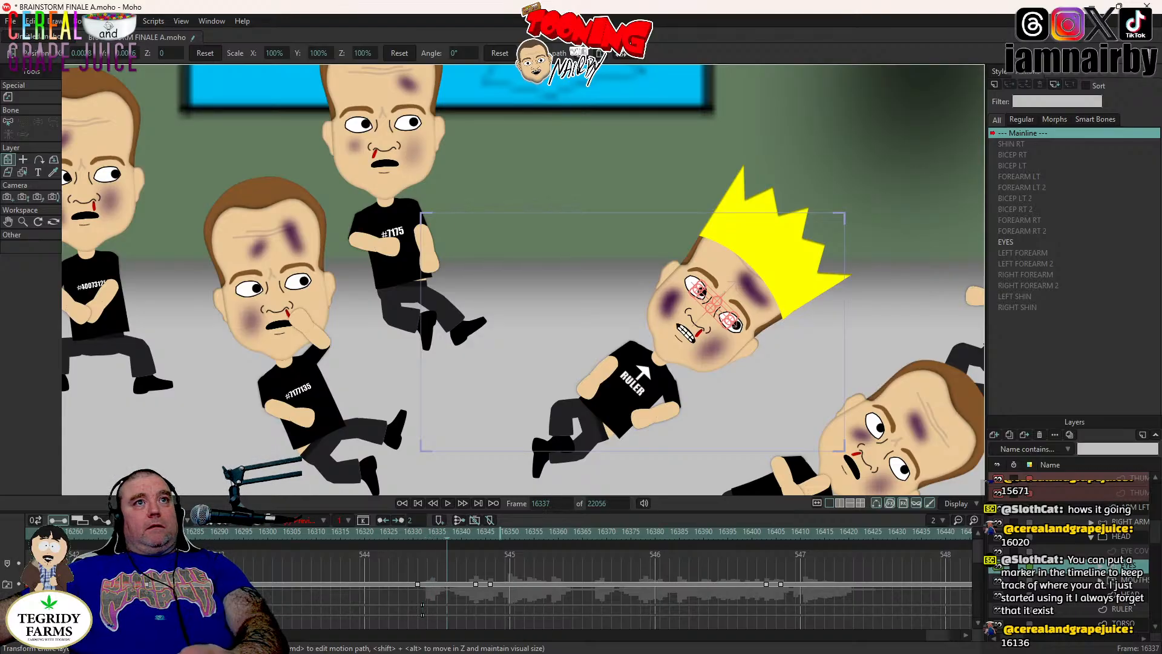
- Lower the crowned character's HEAD slightly and rotate it to 4.5° at frame 16338, moving its position keyframe earlier to frame 16336
key(Left)
key(Left)
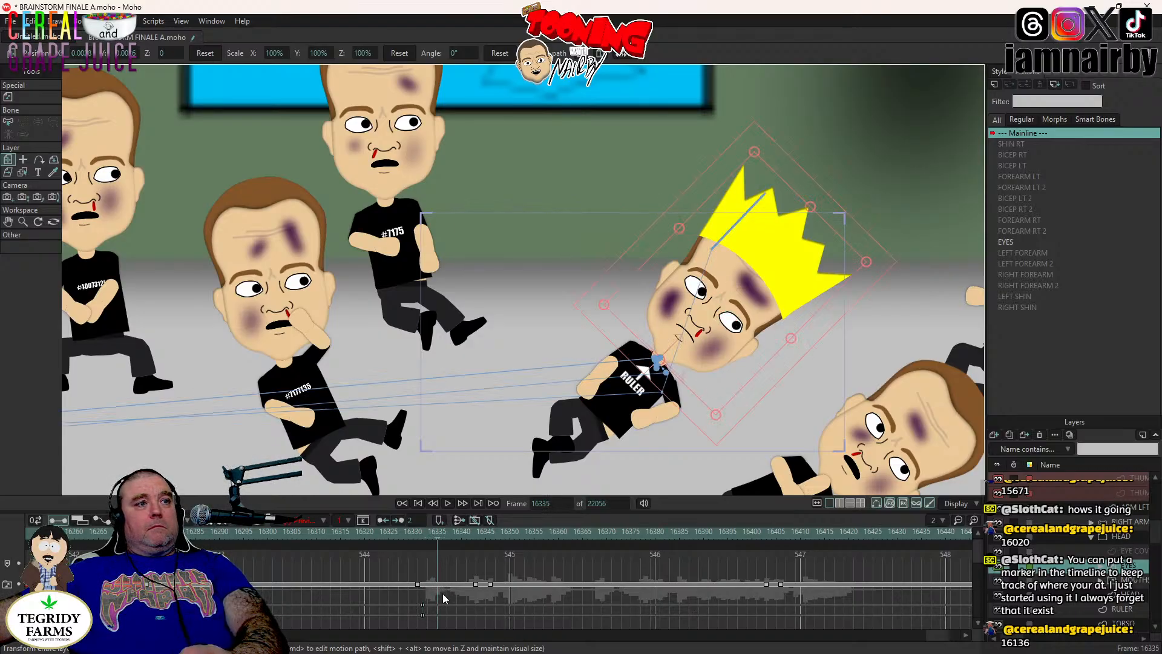
key(Up)
key(Up)
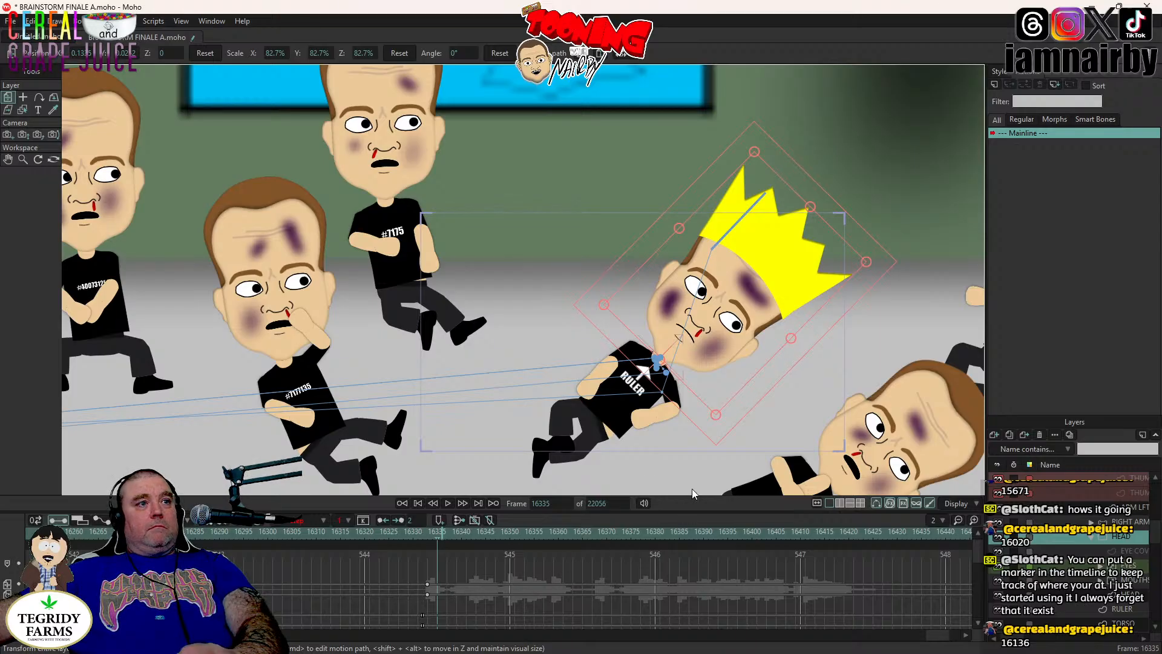
key(Left)
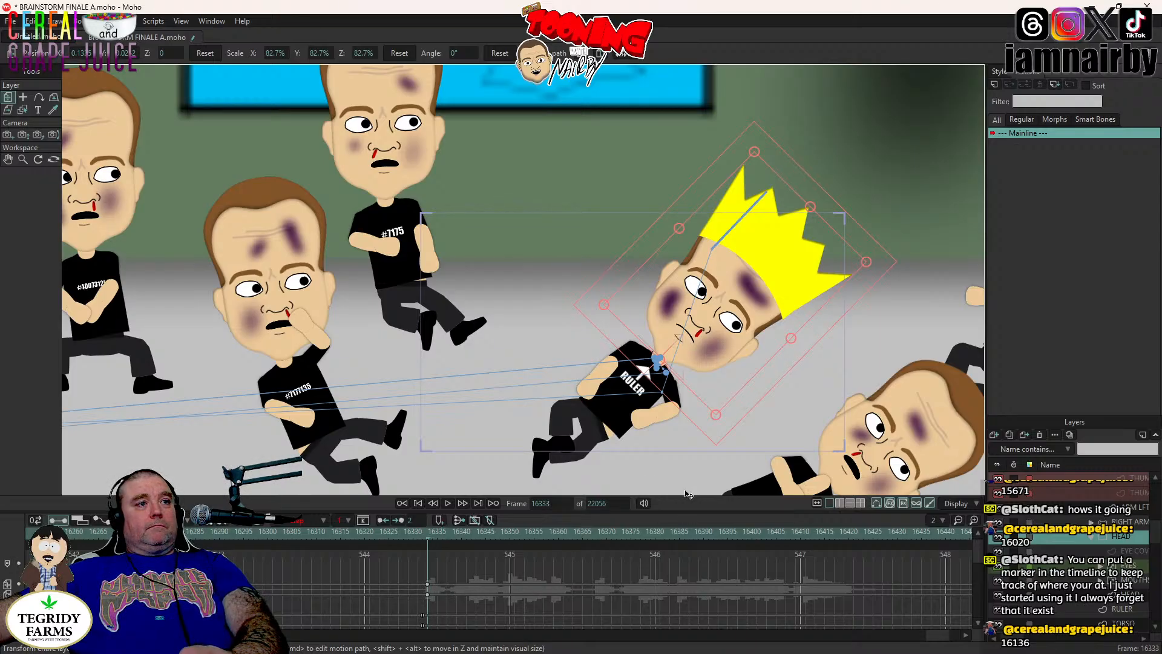
key(Right)
key(Right)
key(Right)
key(Right)
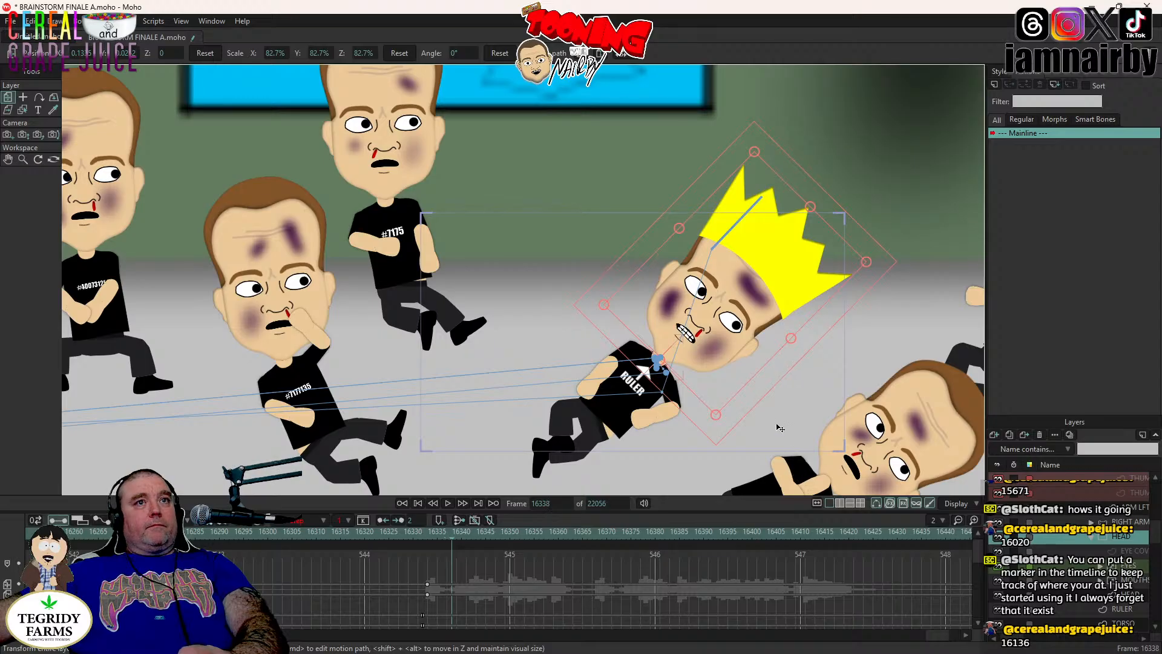
drag(724, 359, 719, 368)
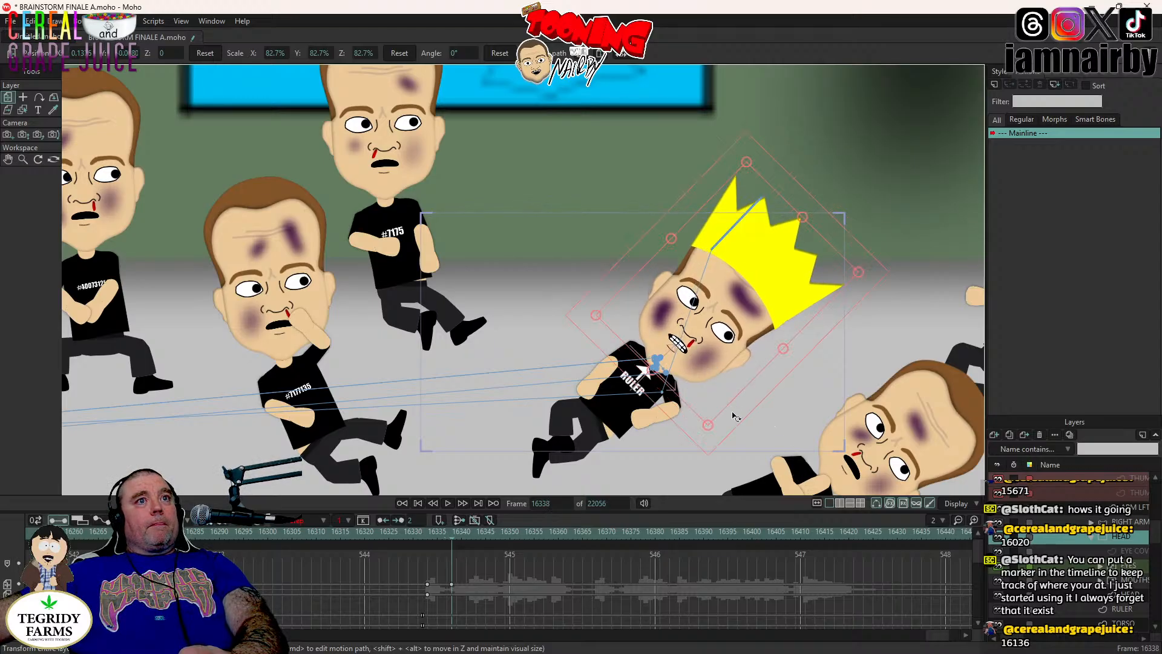
drag(733, 416, 737, 410)
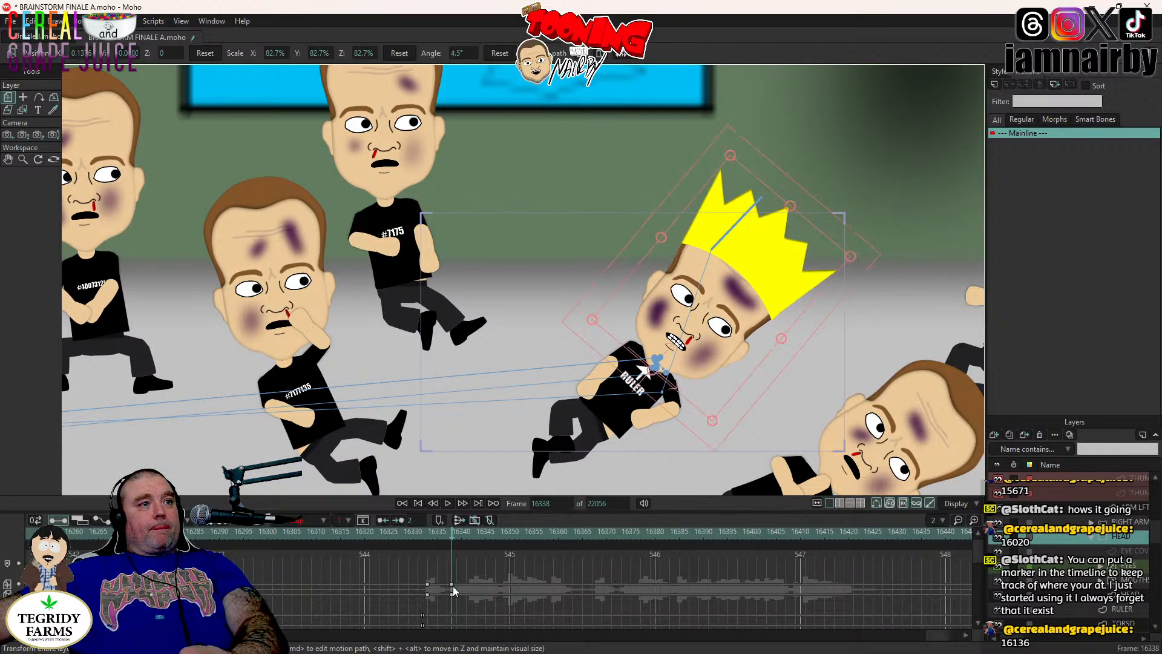
drag(454, 586, 444, 587)
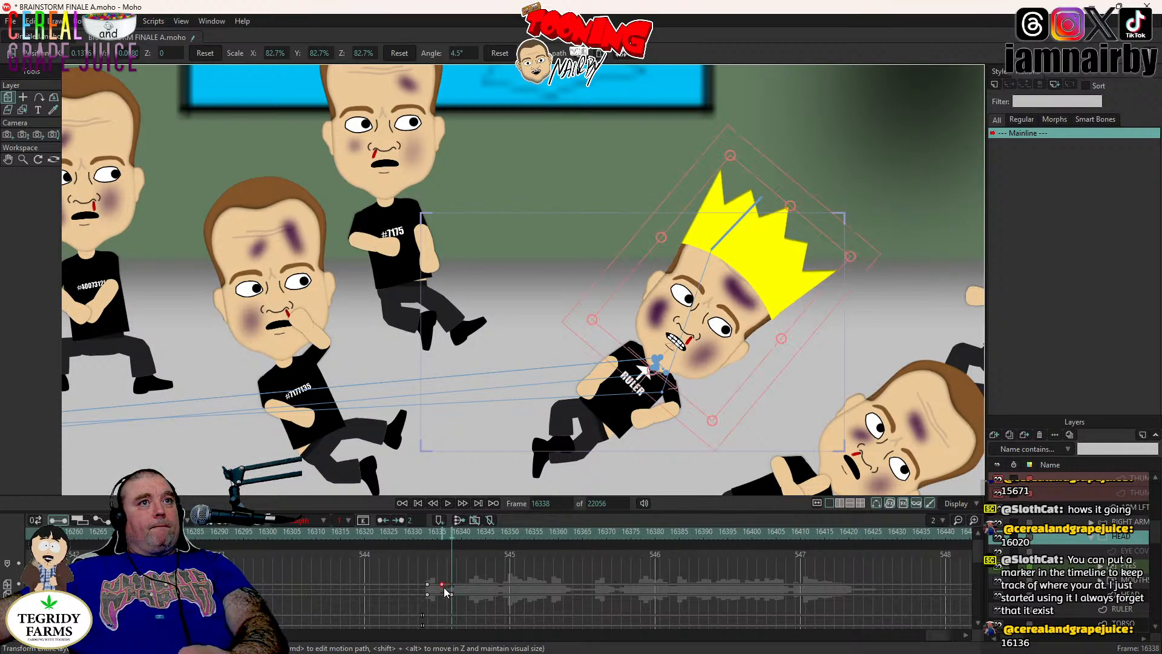
- Play the crowned character's head movement from frame 16332, and inspect the pose at frames 16346 and 16337
click(424, 533)
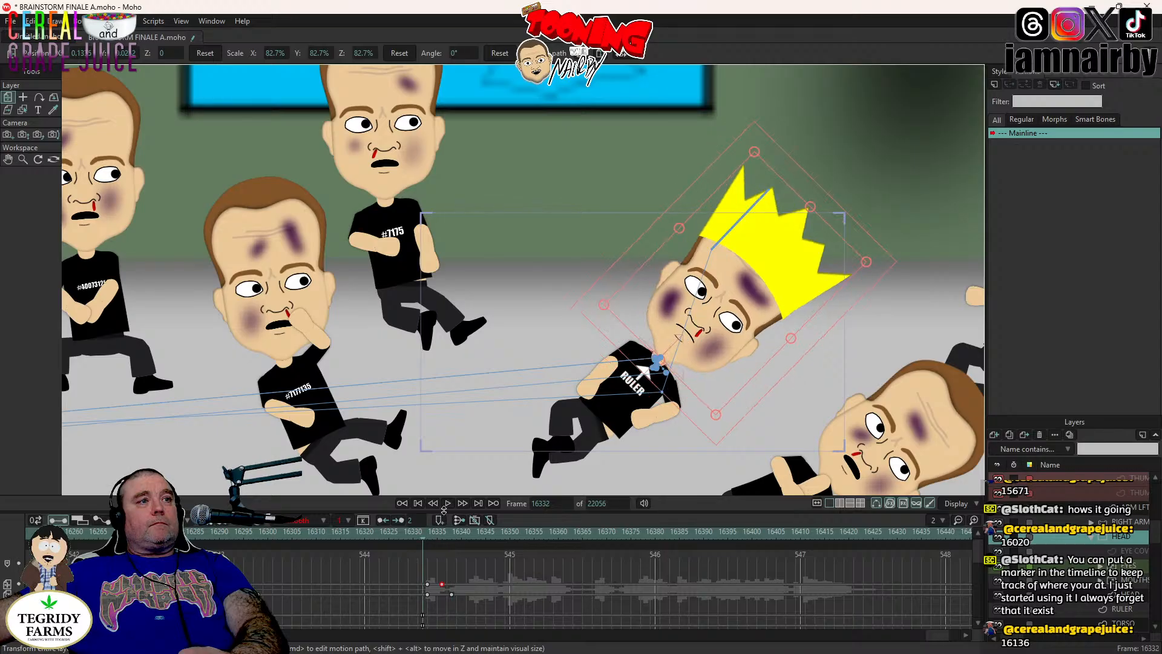
click(449, 501)
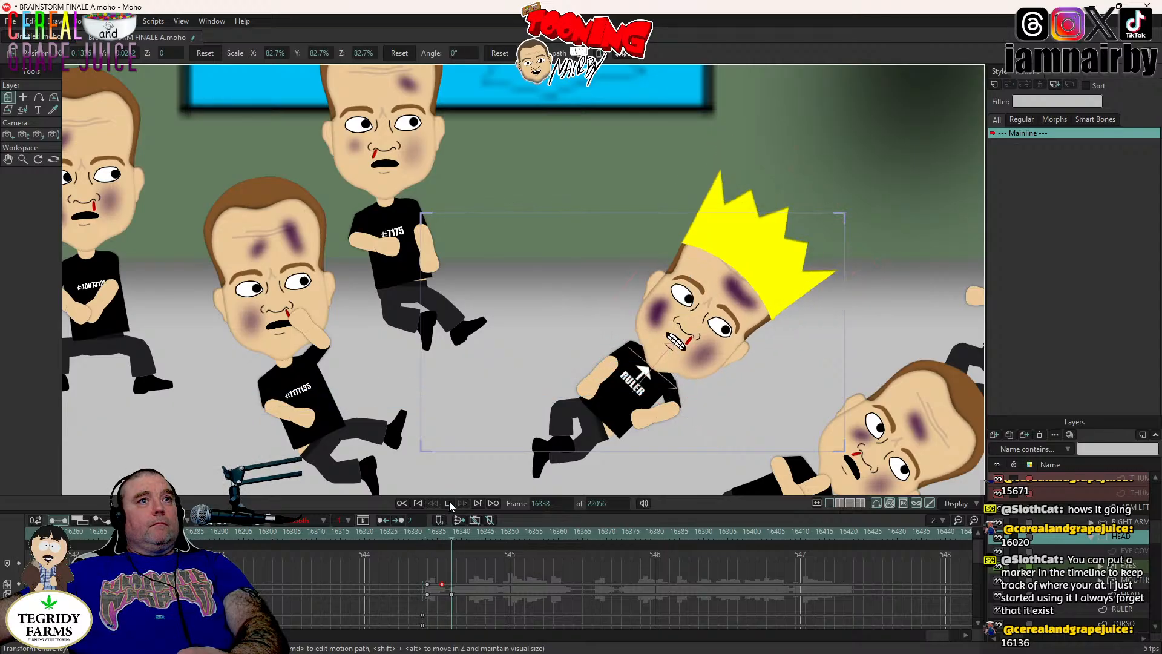
click(503, 599)
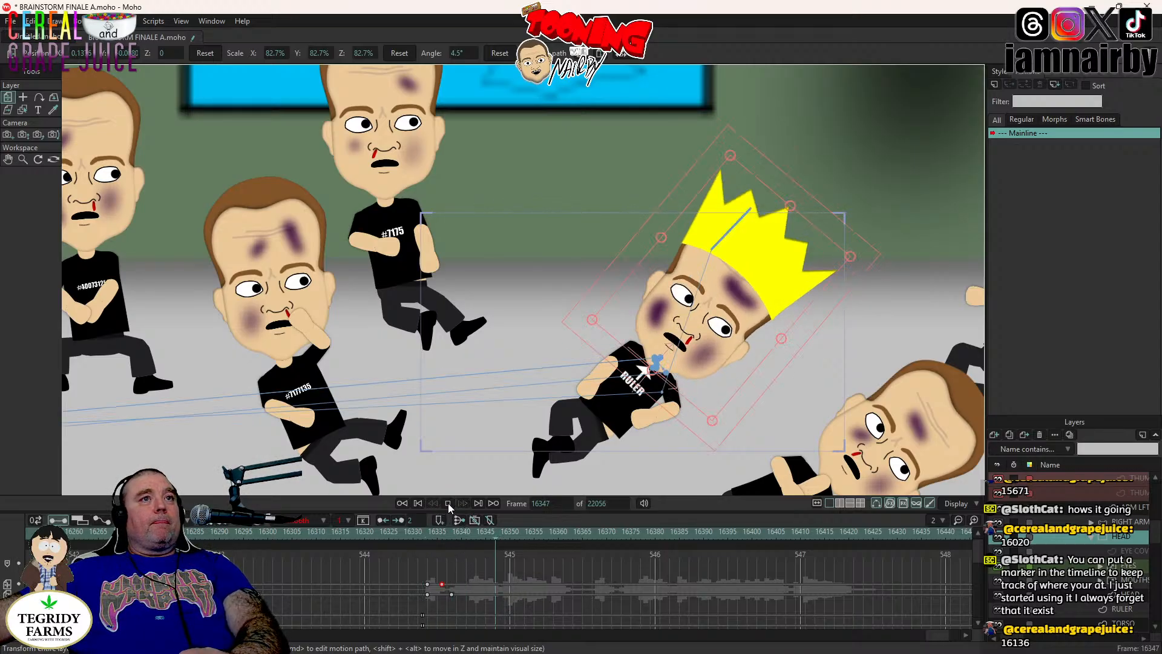
click(448, 503)
click(492, 534)
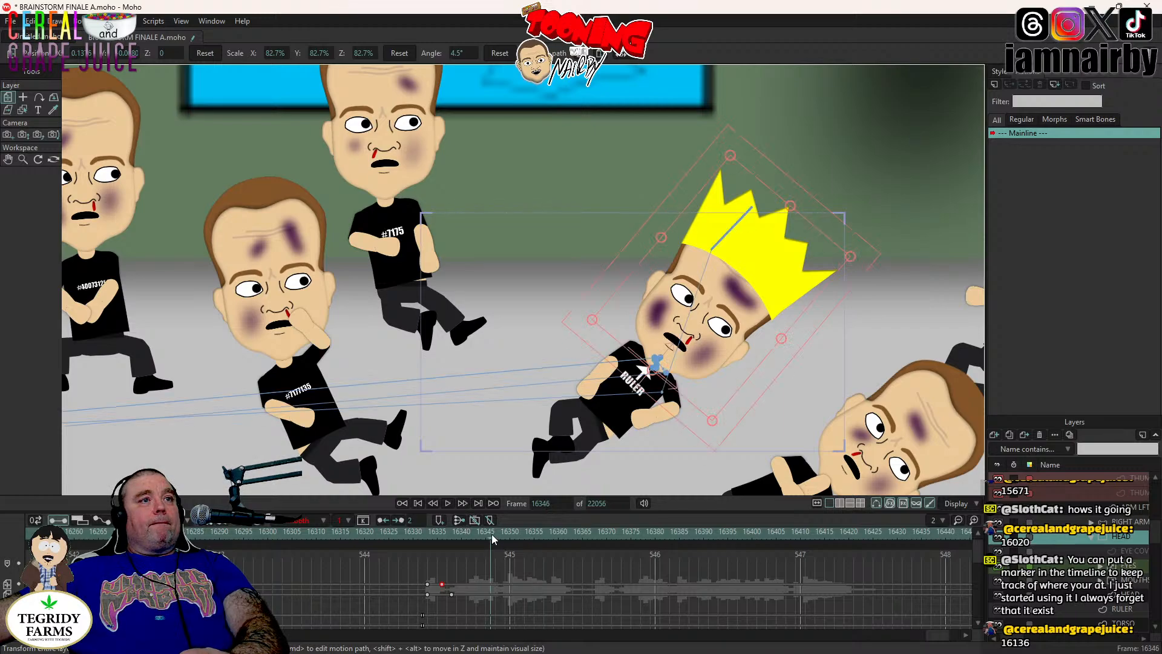
click(447, 538)
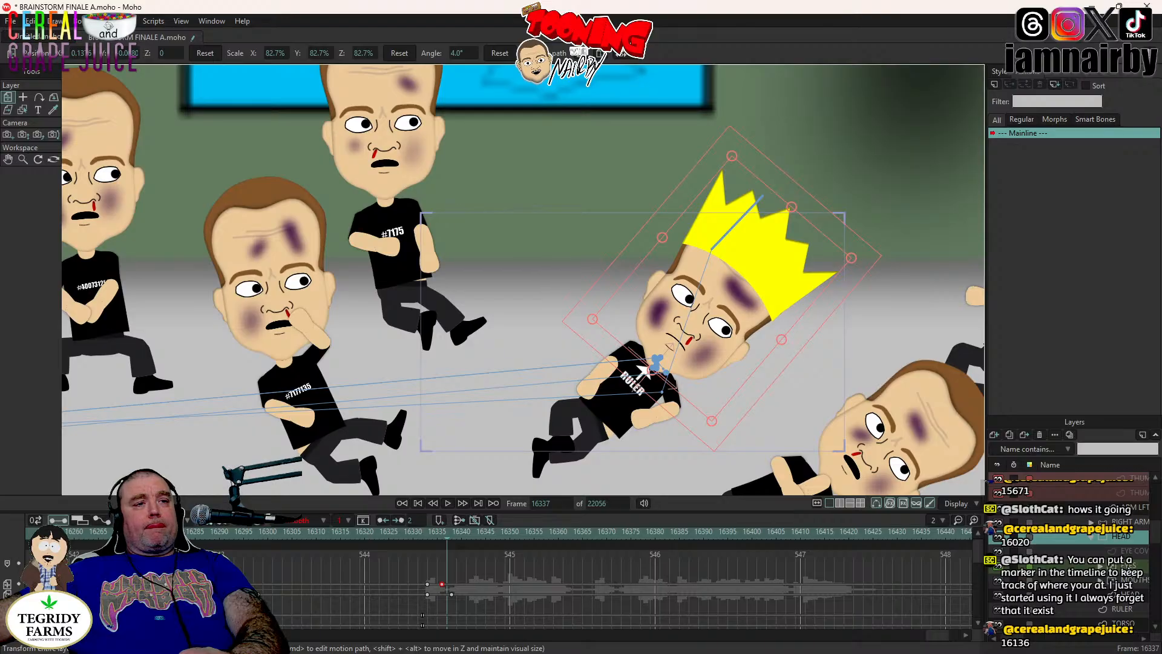
- Play the crowned RULER character's animation from frame 16337 and key the HEAD layer's current pose at frame 16357
click(1129, 567)
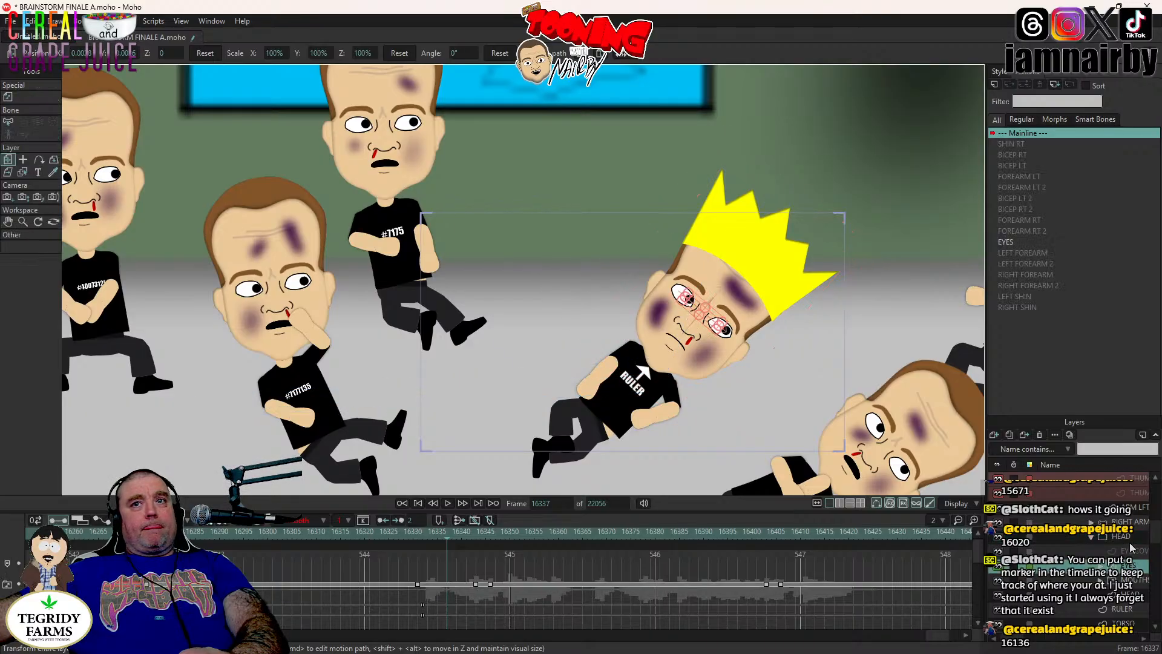
click(1128, 538)
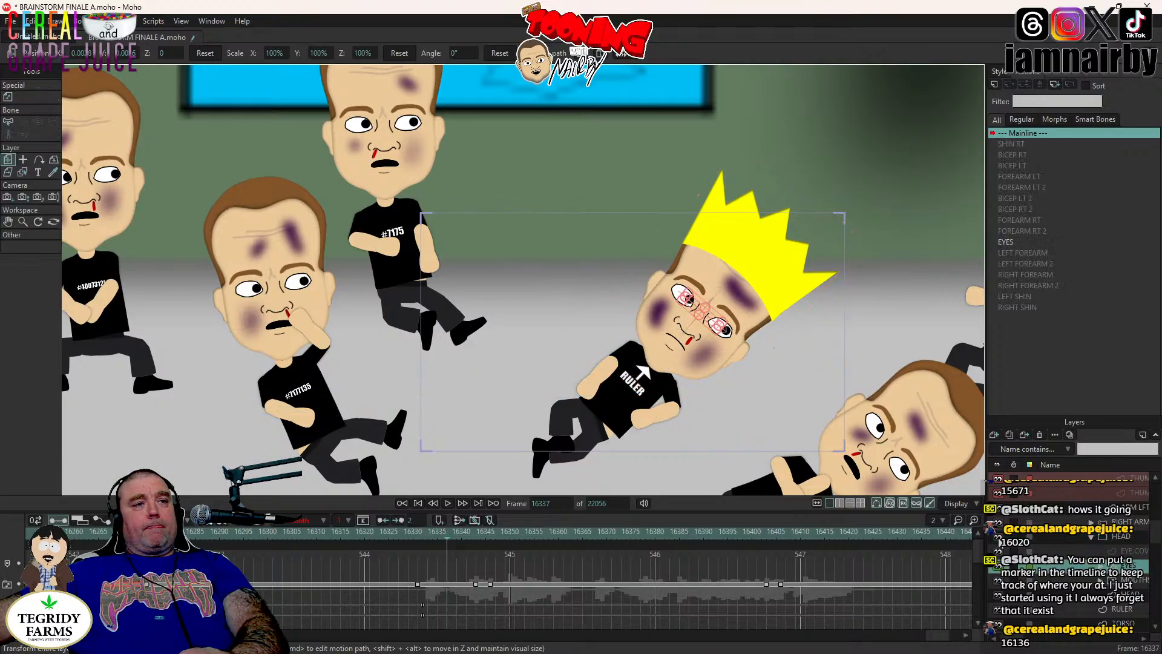
click(446, 504)
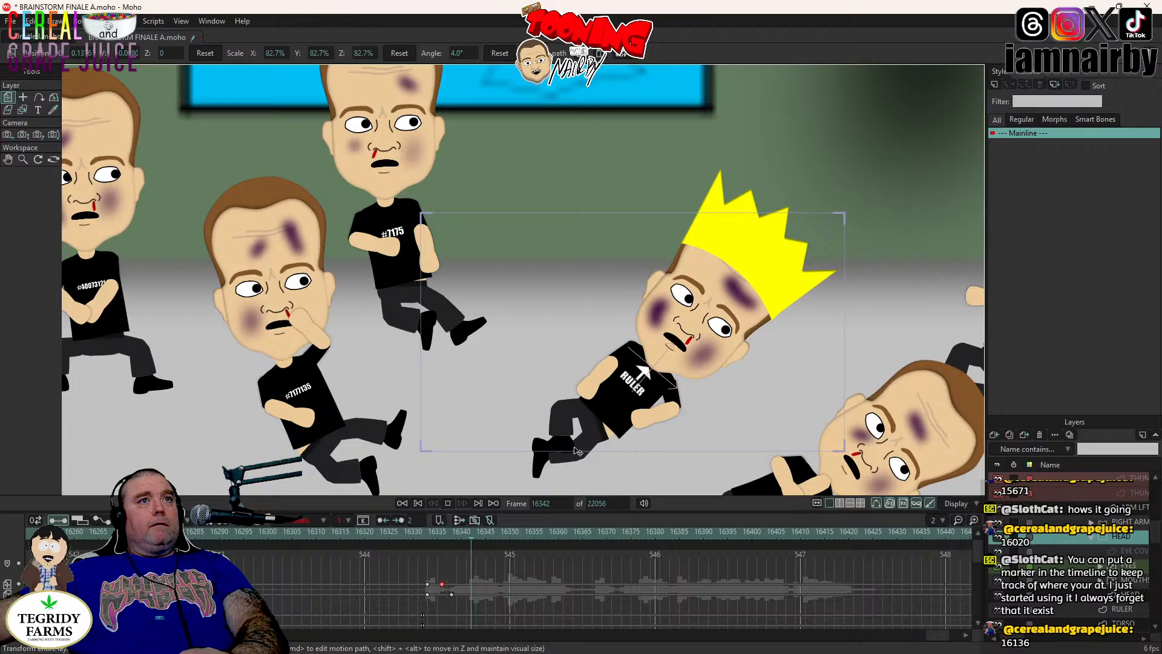
click(767, 372)
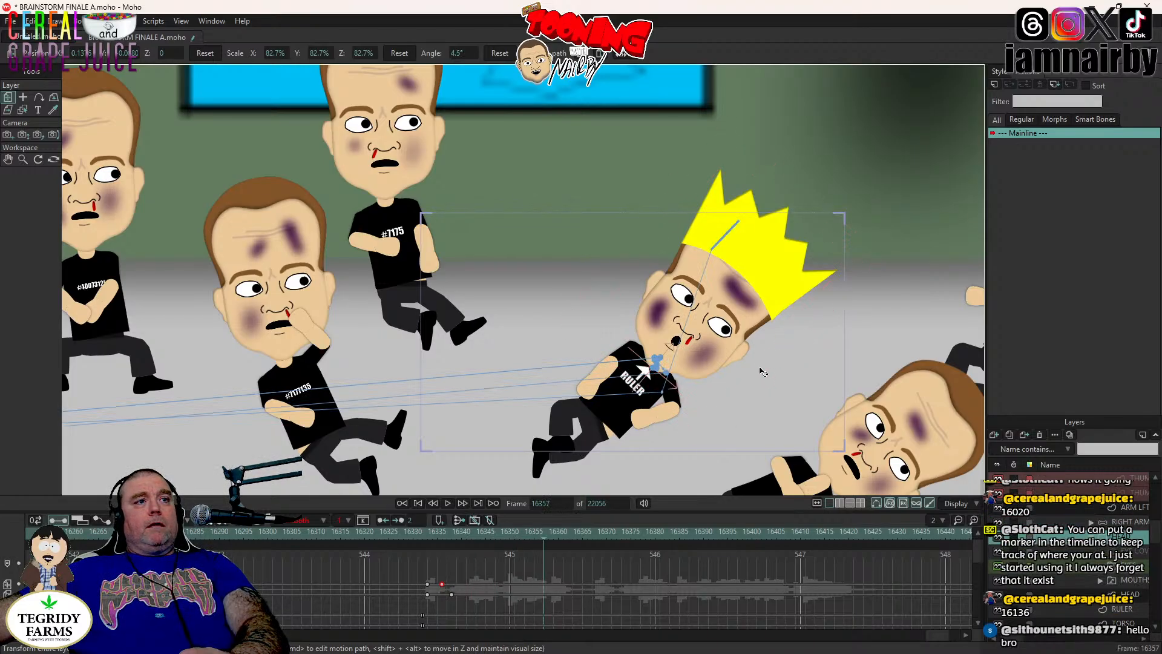
click(733, 348)
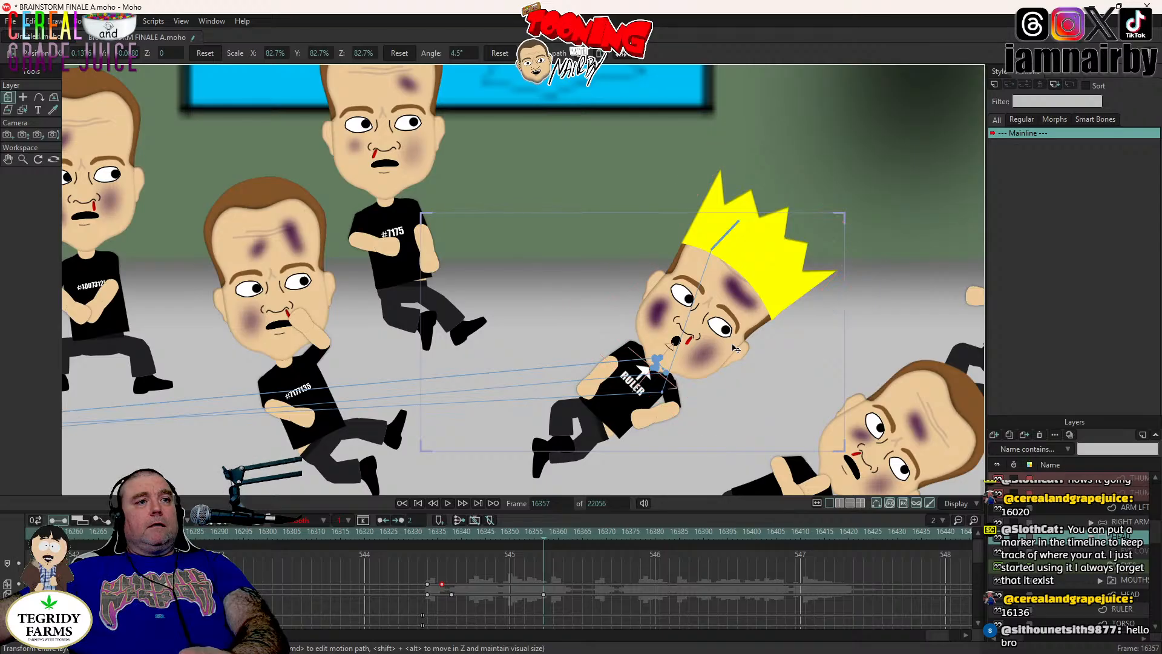
- Tilt the crowned character's HEAD to -5.5° and reposition it at frame 16361, moving its position keyframe earlier to frame 16360
key(Right)
key(Right)
key(Right)
key(Right)
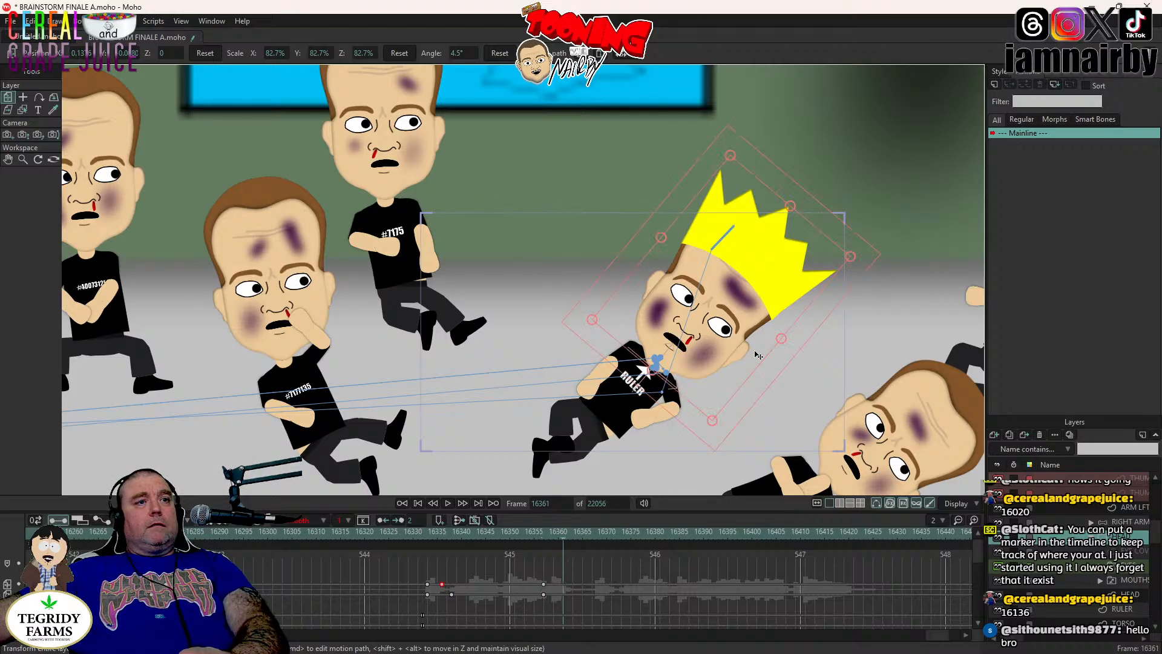
drag(779, 372, 777, 385)
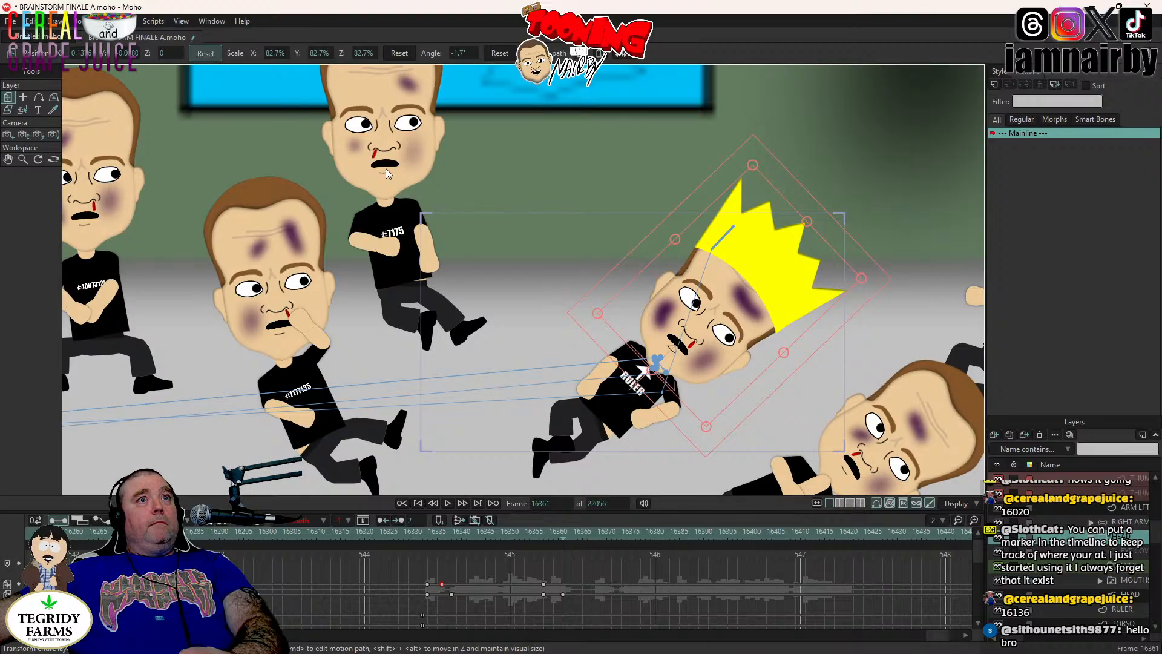
drag(785, 368, 786, 381)
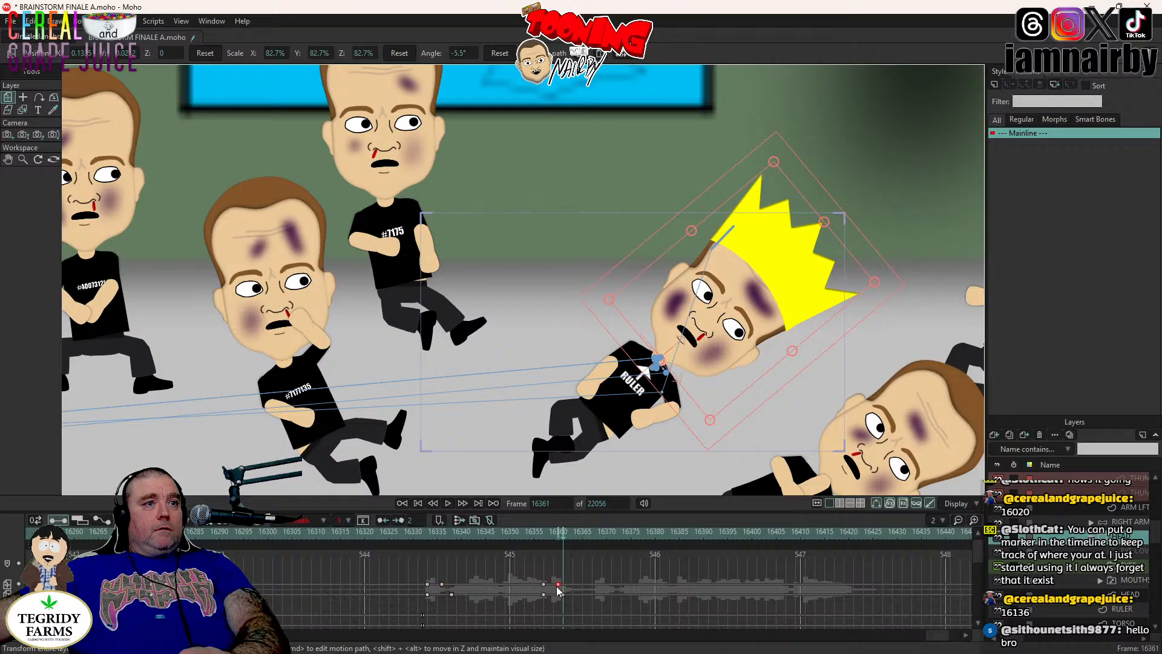
- Play the crowned character's new head tilt from frame 16347 and inspect the pose around frame 16371
click(497, 534)
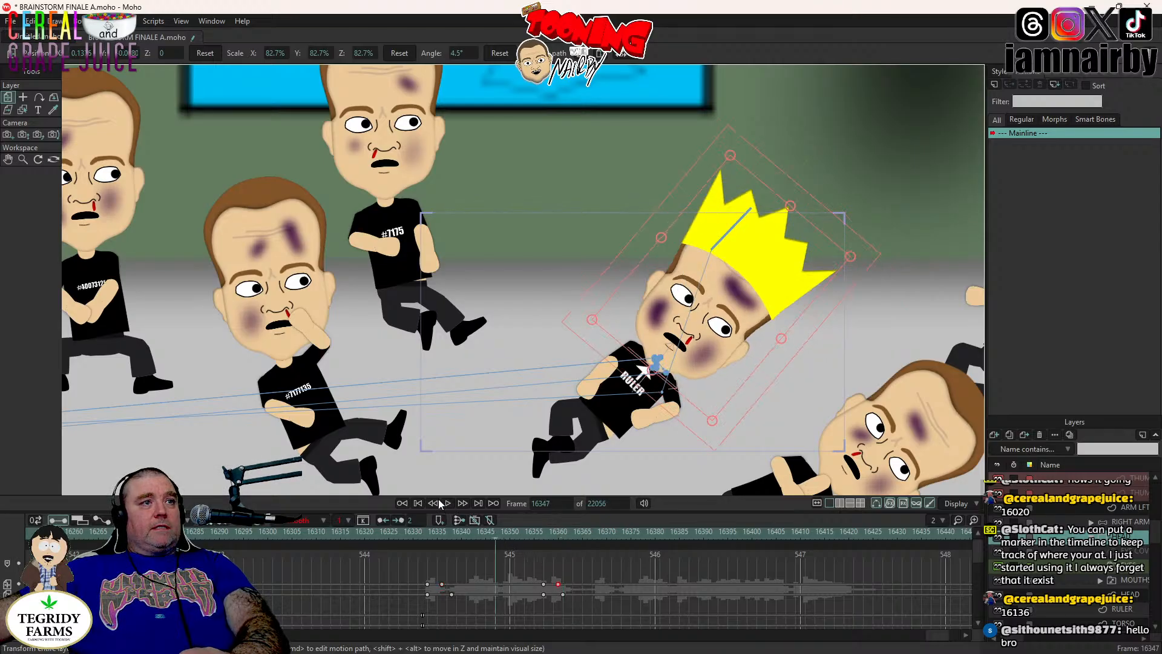
click(446, 504)
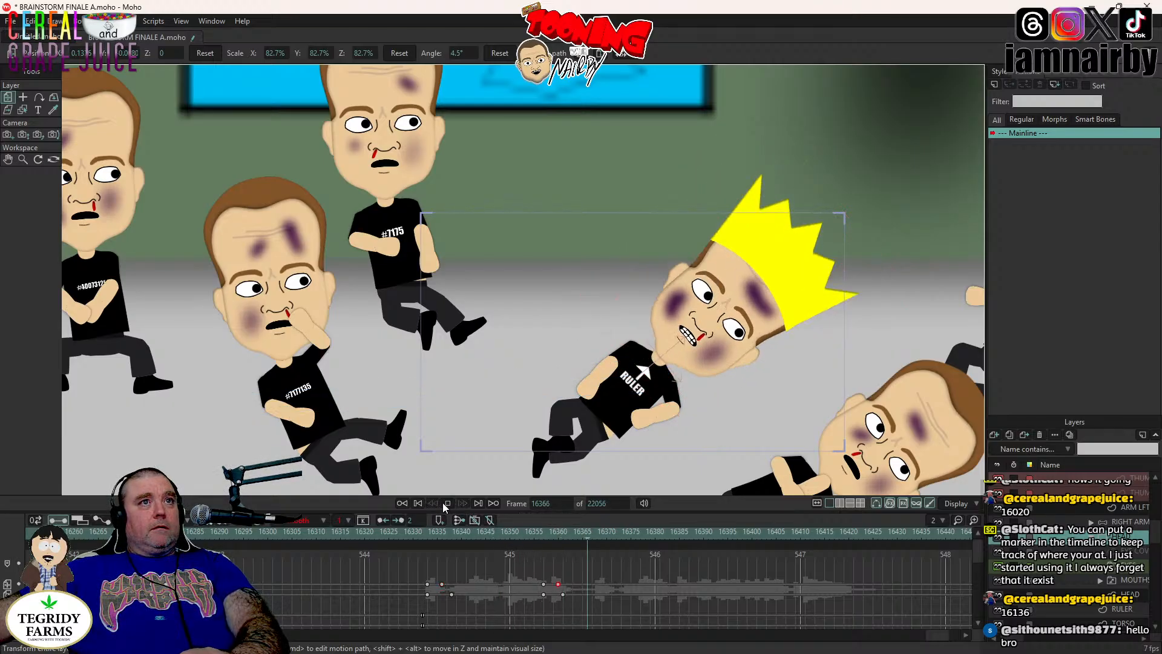
click(589, 533)
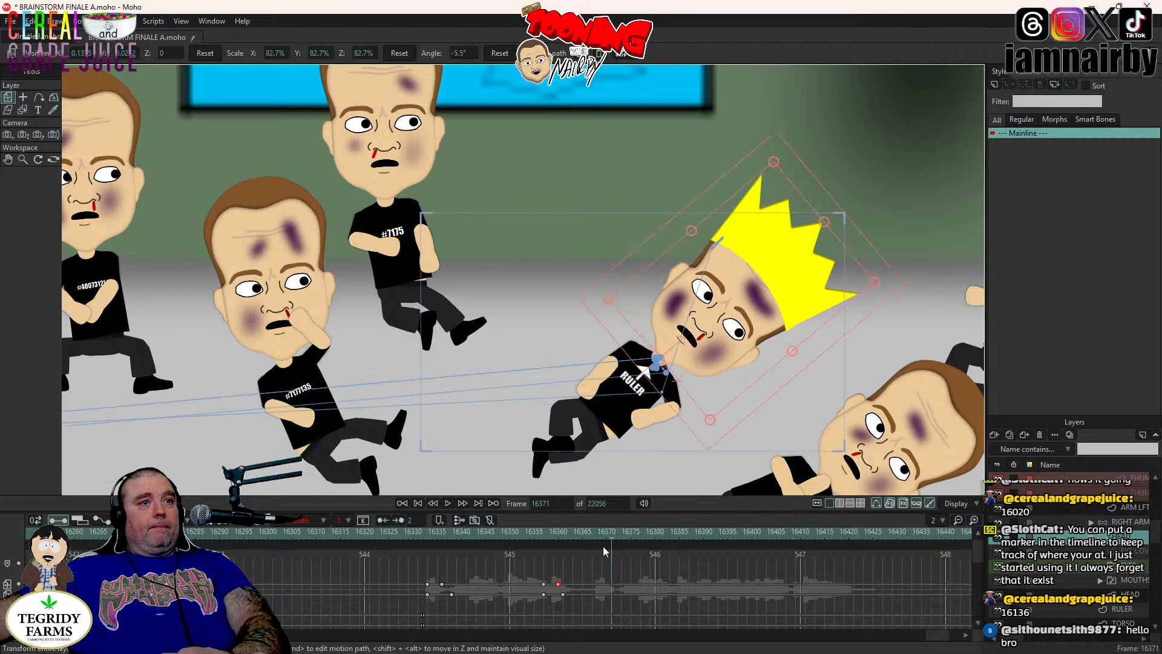
- Copy the crowned character's HEAD position and rotation keyframes to frame 16367 to hold the tilted pose
click(592, 532)
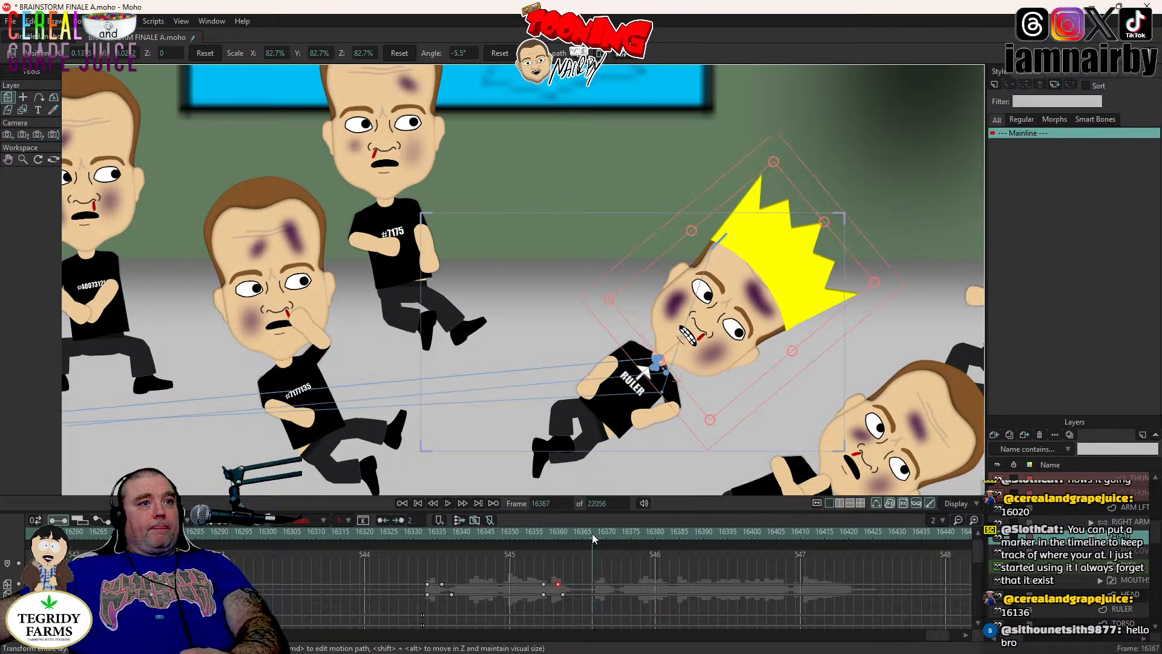
key(ctrl+c)
key(ctrl+v)
click(557, 585)
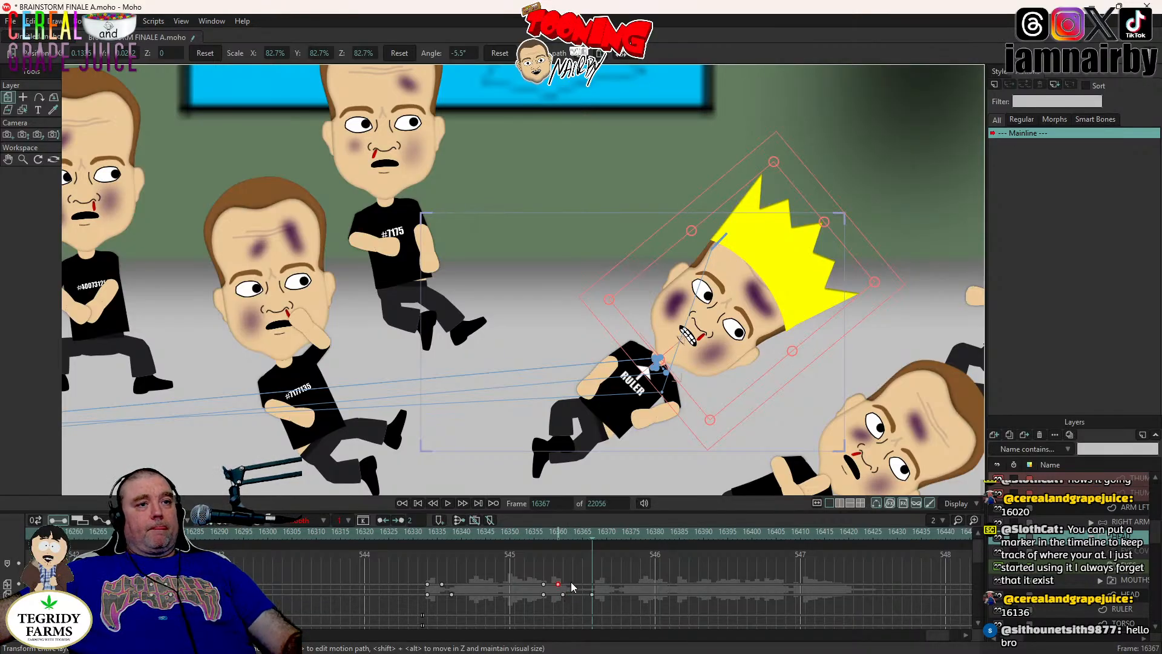
click(617, 532)
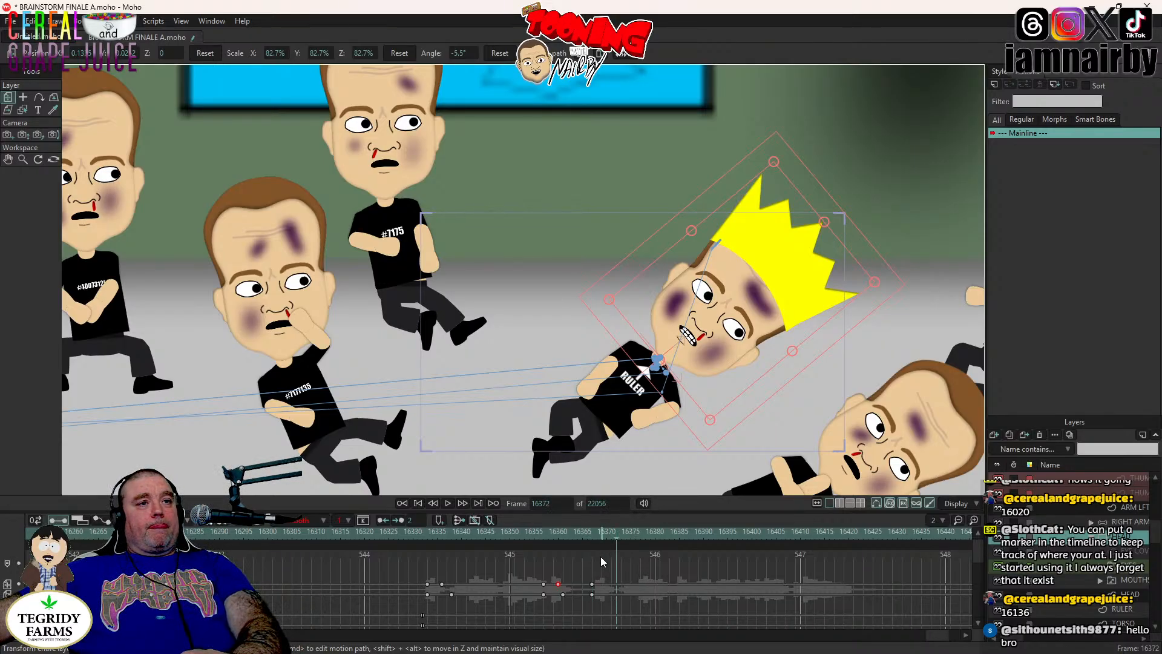
drag(579, 576, 598, 593)
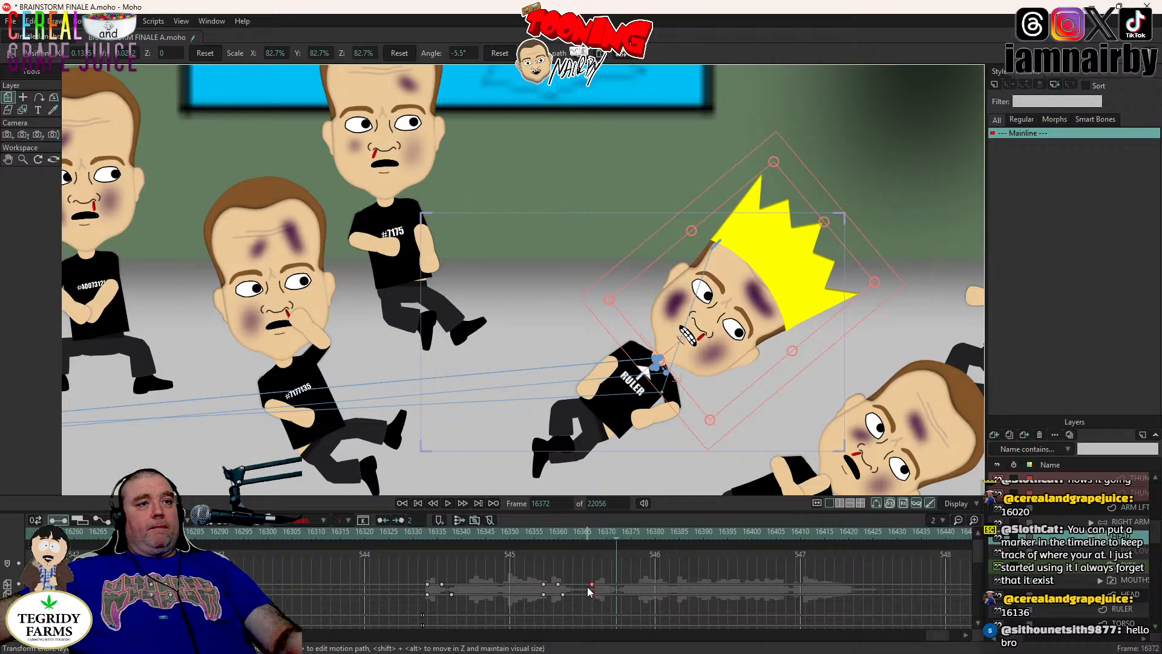
mouse_move(592, 589)
mouse_down()
mouse_move(612, 590)
mouse_move(598, 588)
mouse_up()
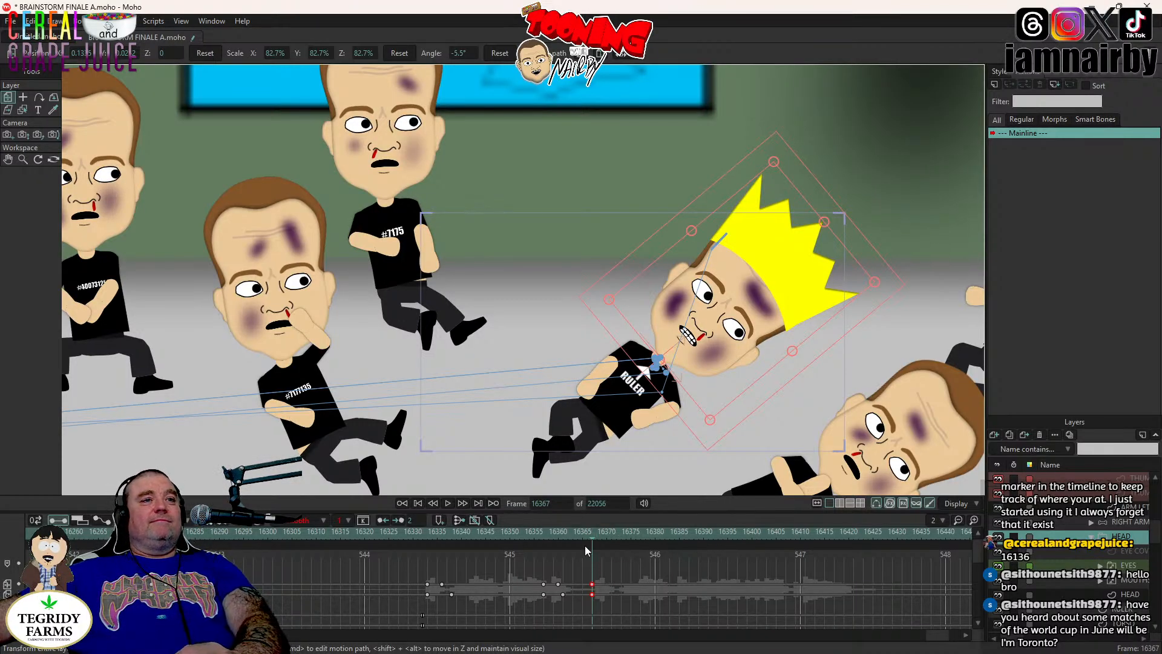
- Play back the head movement and step through the mouth shapes from frame 16367 to frame 16372
click(448, 503)
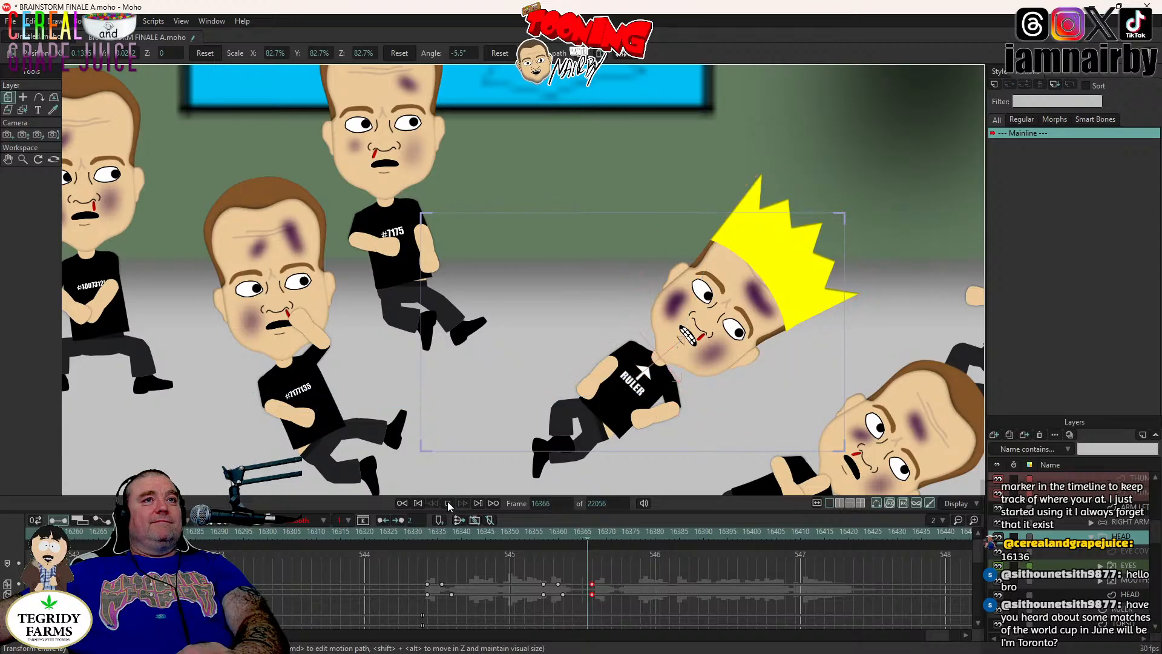
click(593, 533)
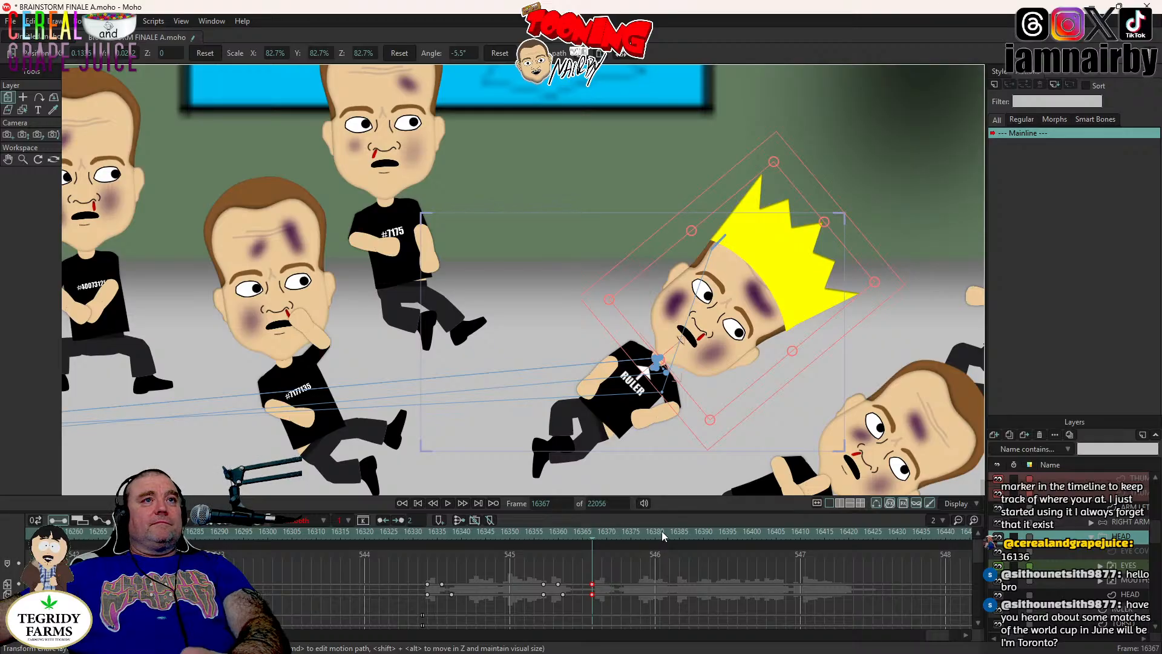
key(Right)
key(Right)
key(Right)
key(Right)
key(Right)
key(Right)
key(Right)
key(Right)
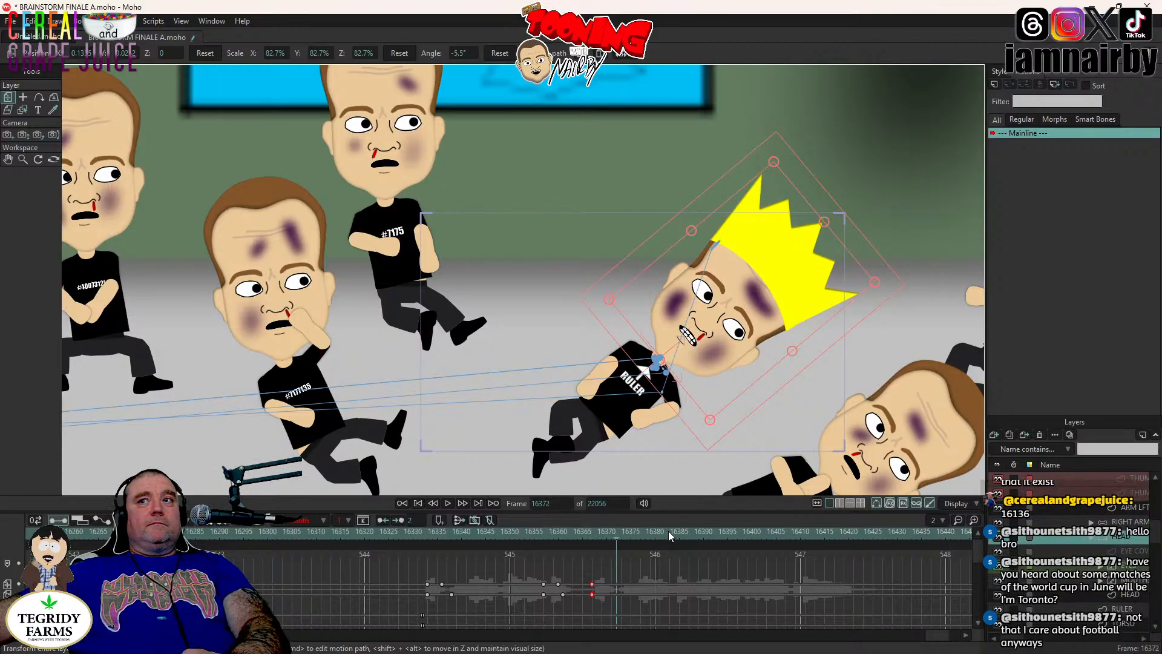
- Raise the crowned character's HEAD slightly and rotate it to -0.4° at frame 16370, moving its position keyframe earlier to frame 16369
click(590, 535)
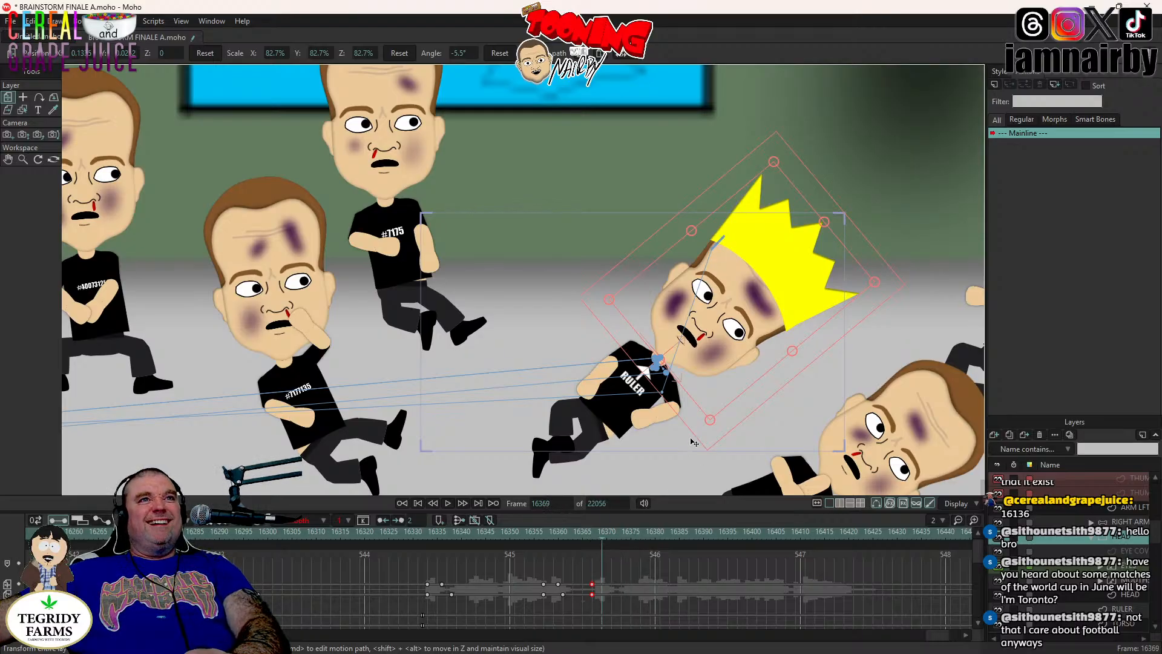
key(ctrl+Right)
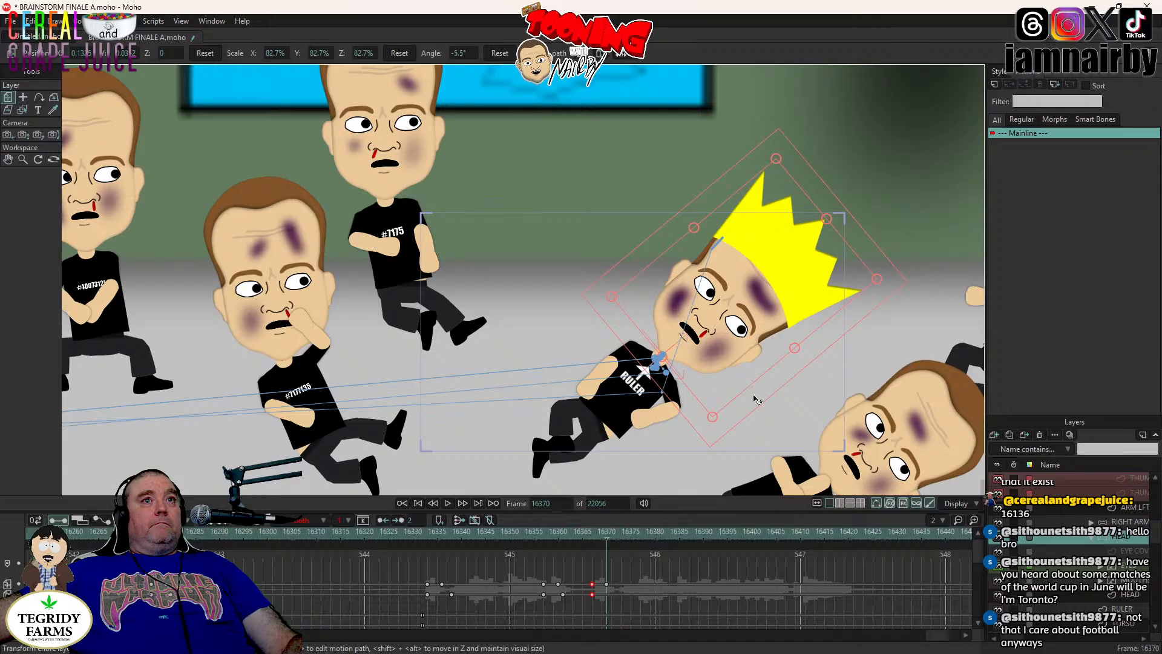
drag(757, 397, 749, 386)
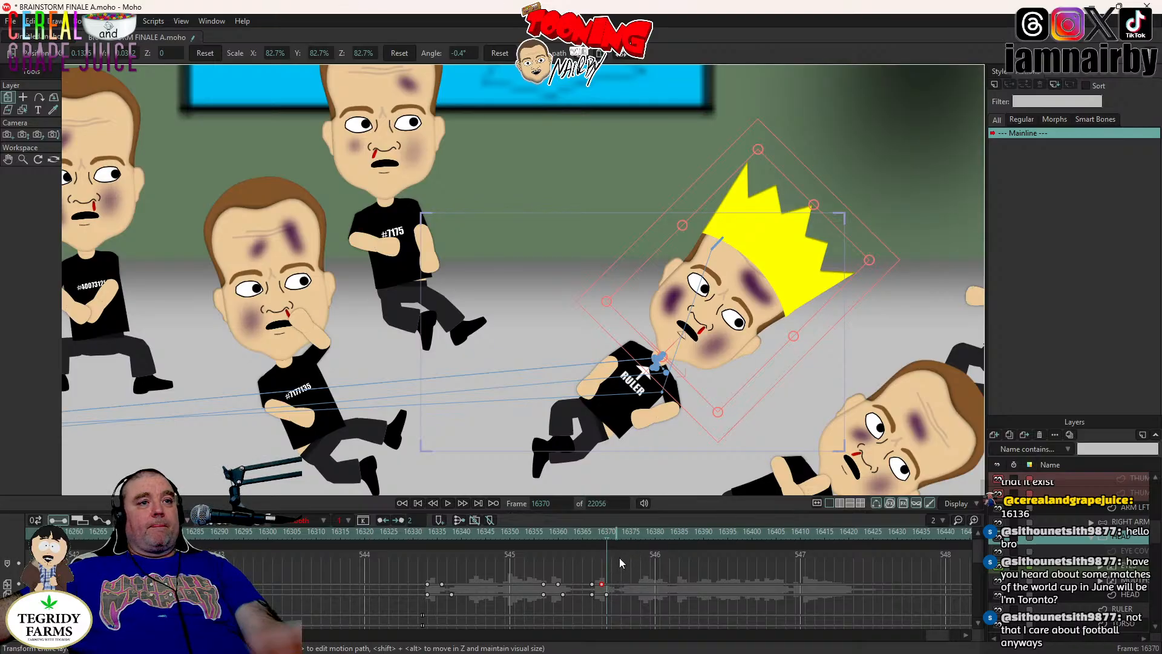
- Copy the raised HEAD pose's keyframes to frame 16373 to hold it
click(625, 532)
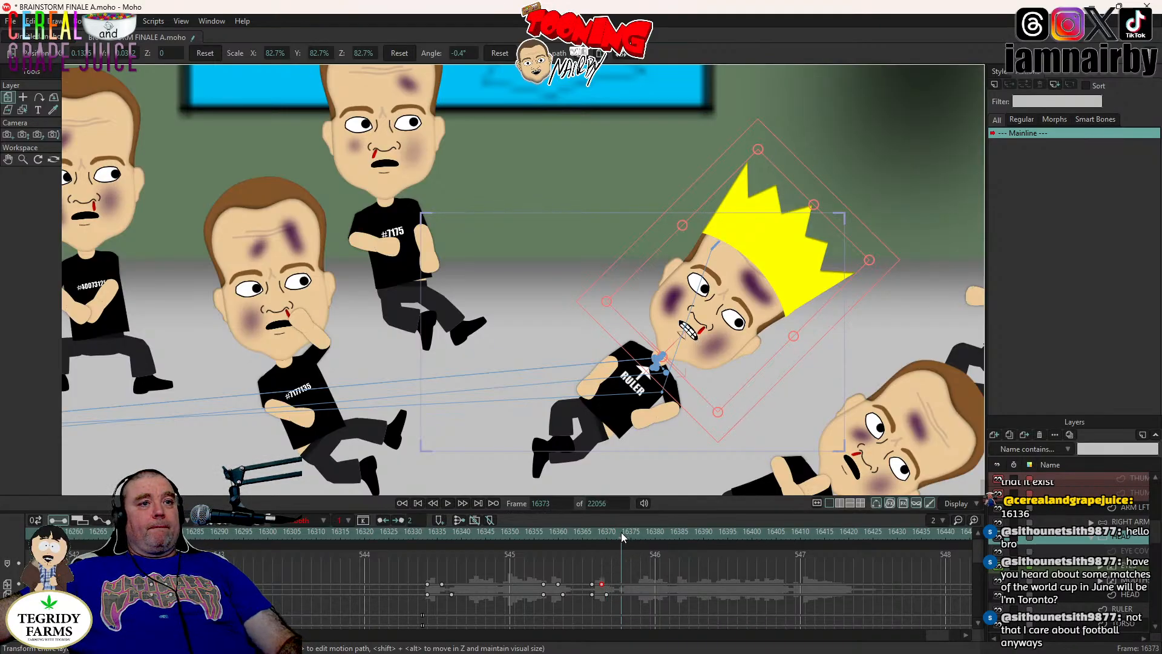
click(605, 594)
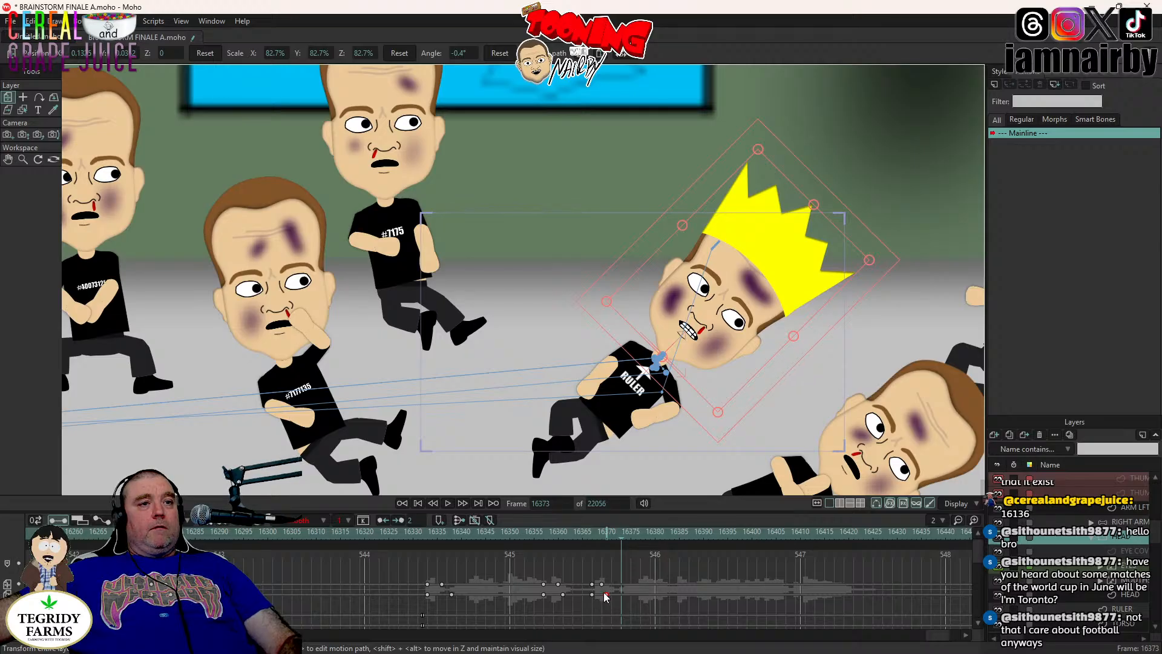
key(ctrl+v)
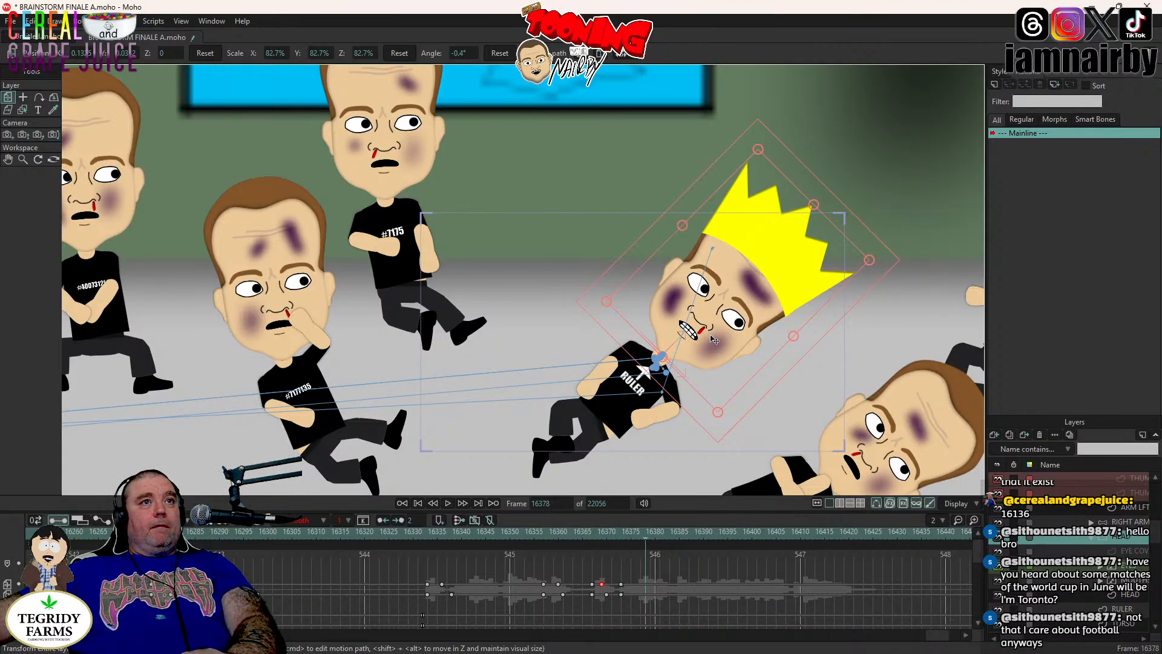
- Lower the crowned character's HEAD and rotate it to 3.1° at frame 16378, moving its position keyframe earlier to frame 16376
drag(714, 340, 700, 354)
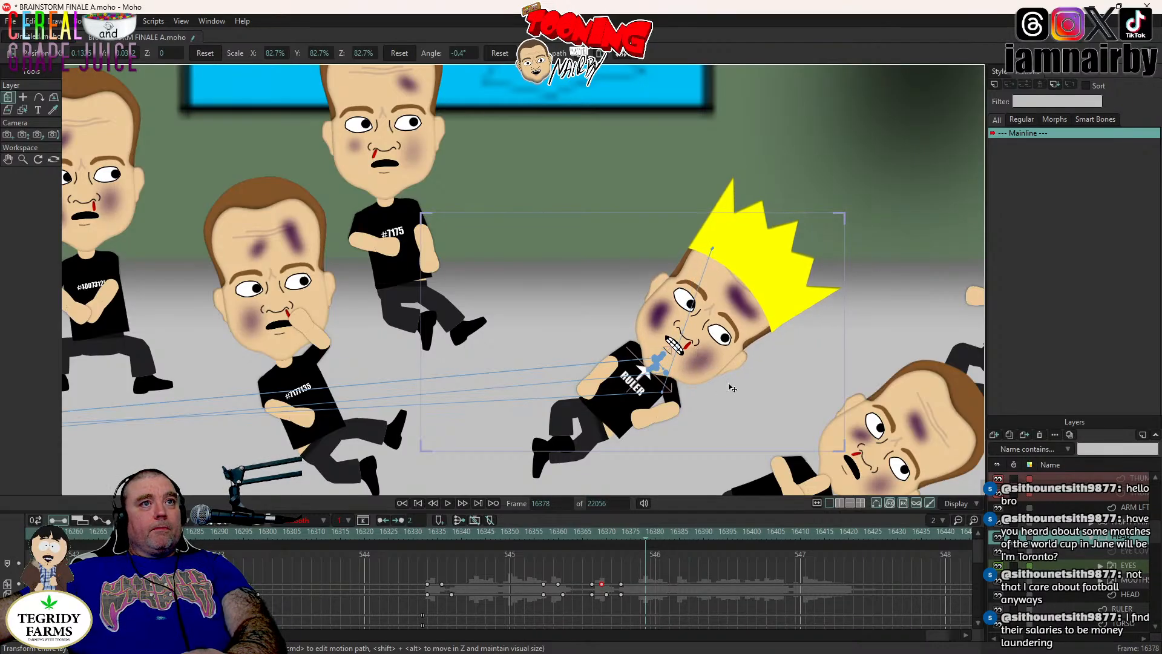
drag(743, 405, 735, 398)
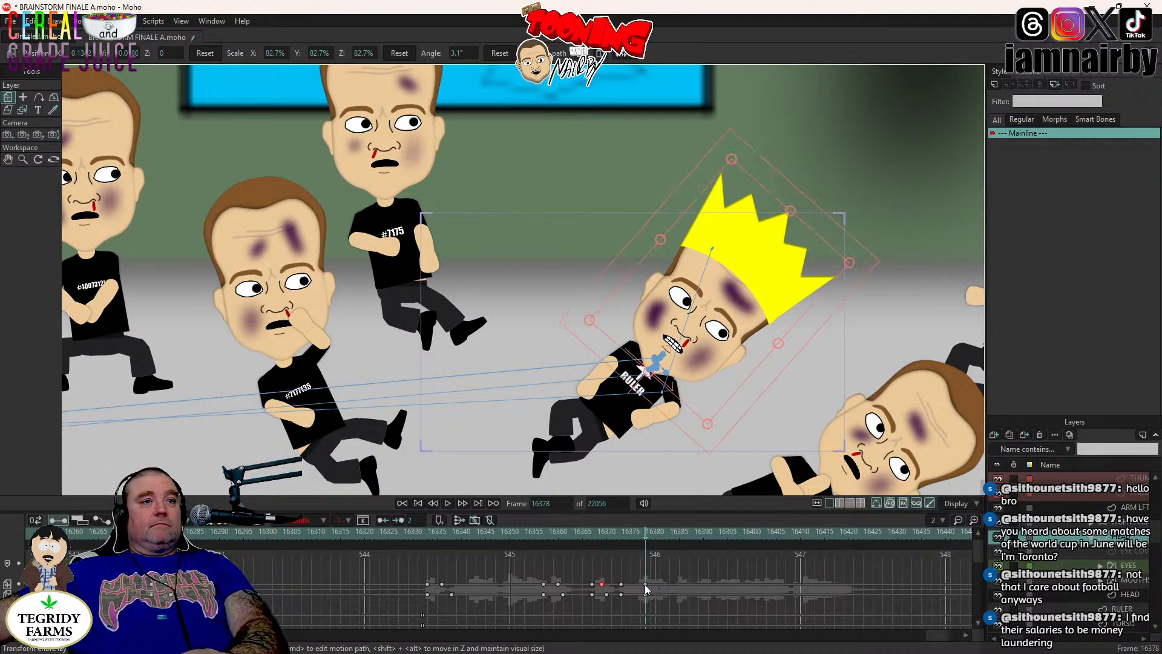
drag(643, 586, 636, 586)
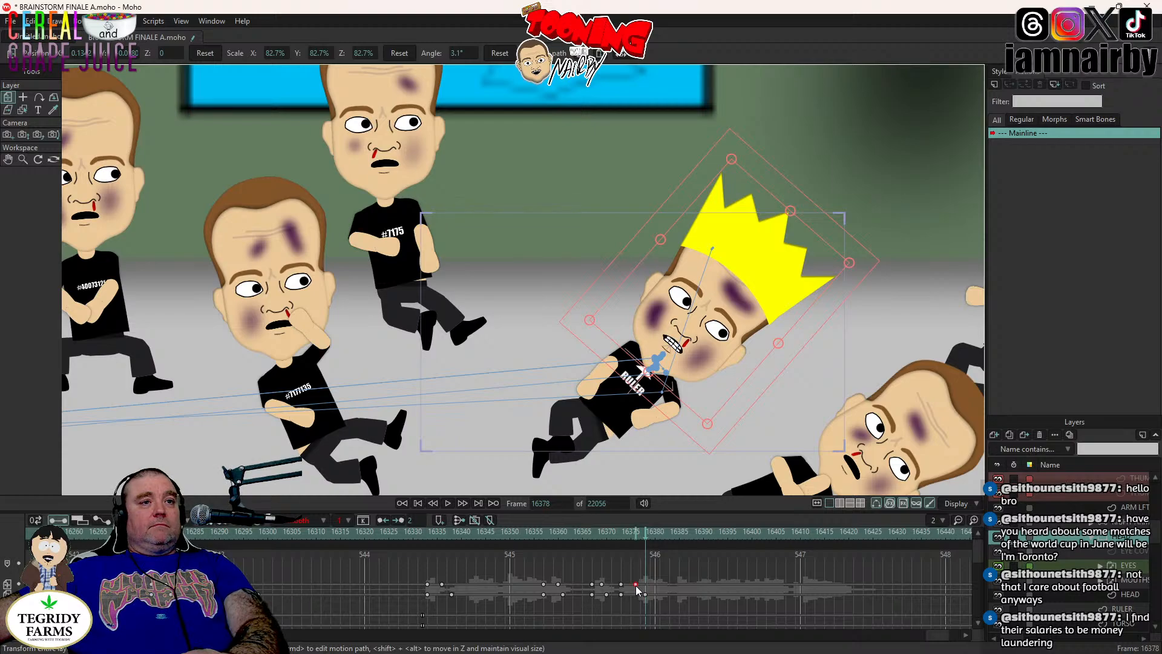
- Play the head movement from frame 16373 and step through the following frames up to 16389
click(620, 535)
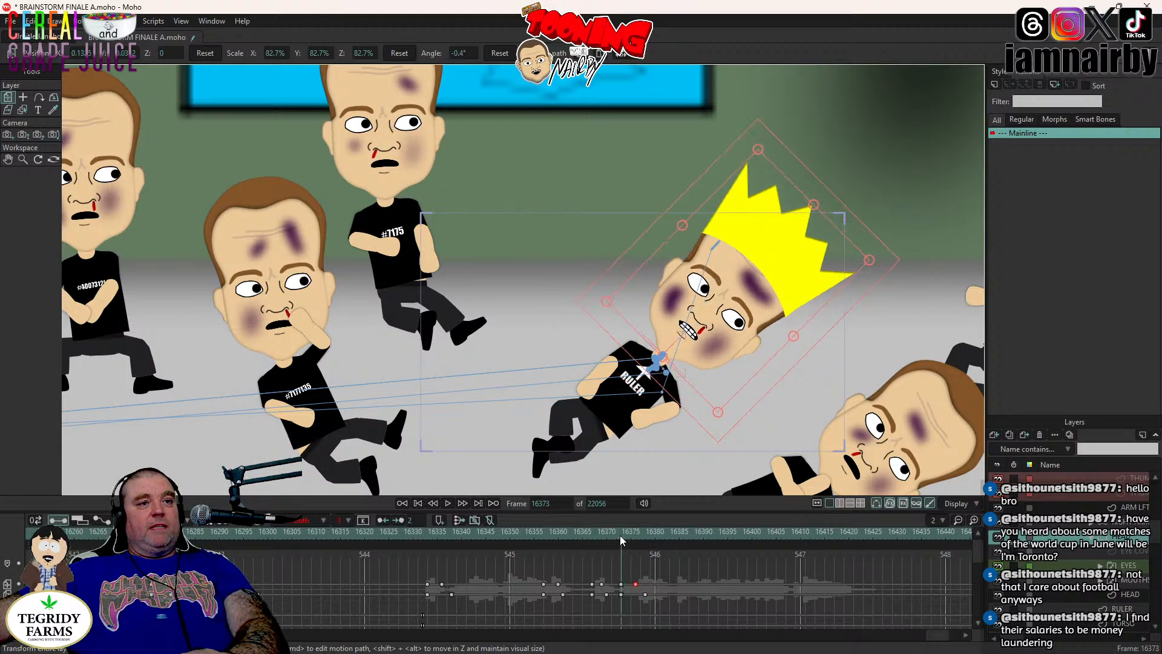
click(447, 502)
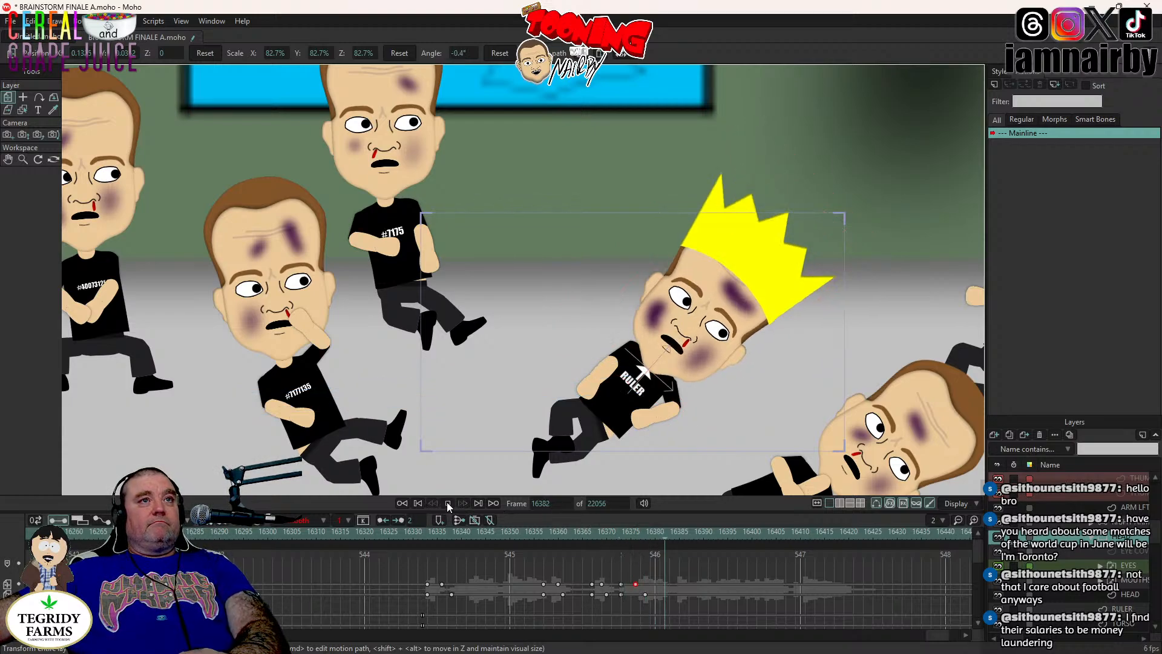
click(593, 537)
key(Right)
key(Right)
key(Right)
key(Right)
key(Right)
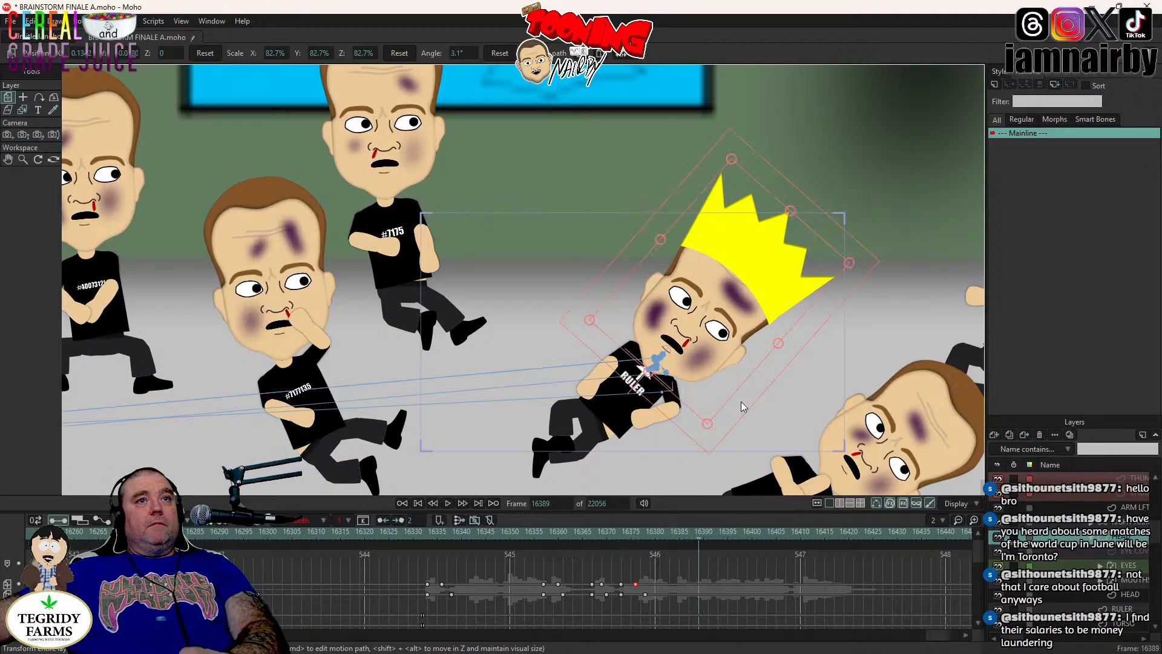
- Advance to frame 16394 and key the crowned character's HEAD there to hold its current pose
key(Right)
key(Right)
key(Right)
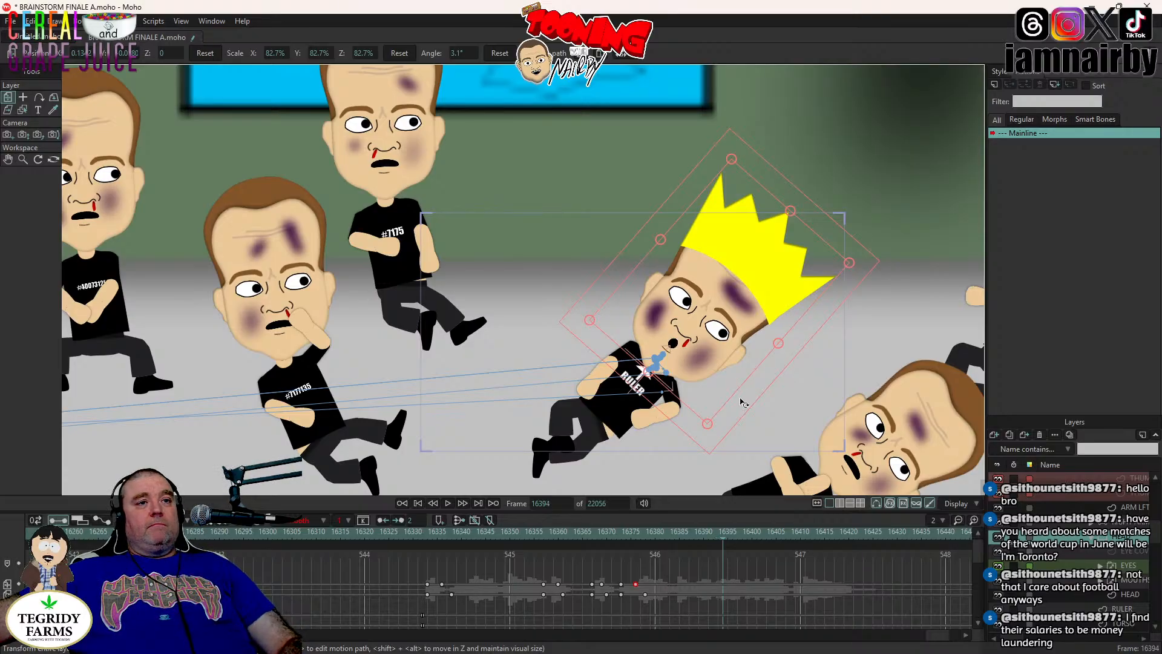
click(740, 399)
click(720, 366)
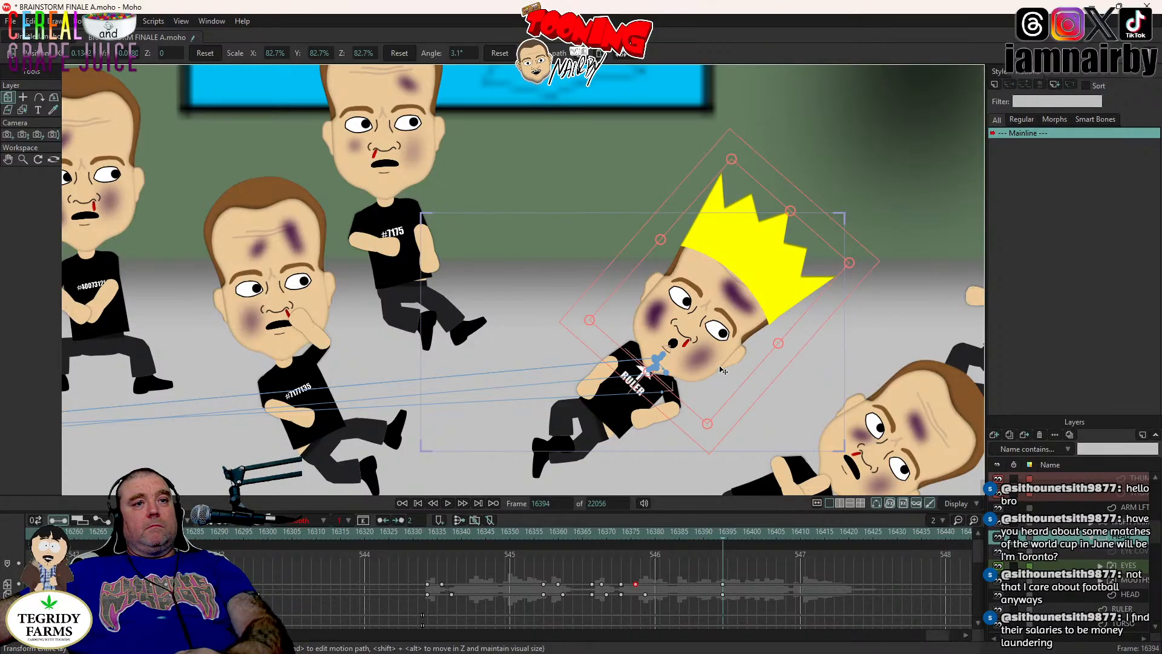
- Advance to frame 16398, rotate the crowned character's HEAD to -2.8°, and move its position keyframe earlier to frame 16397
key(Right)
key(Right)
key(Right)
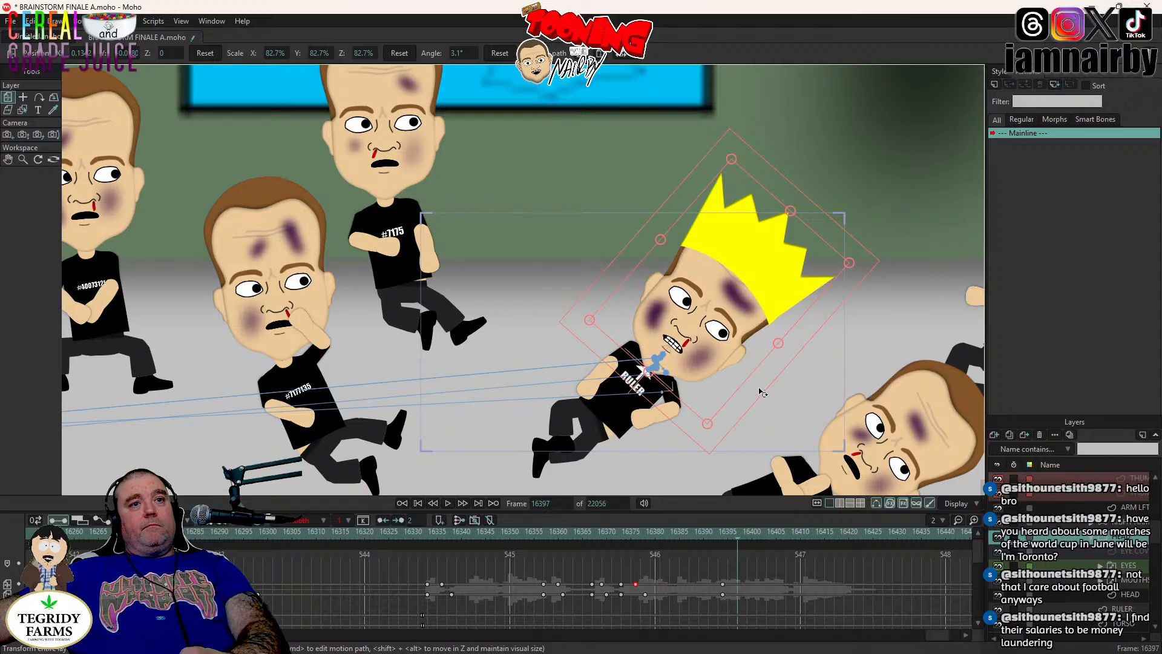
key(Right)
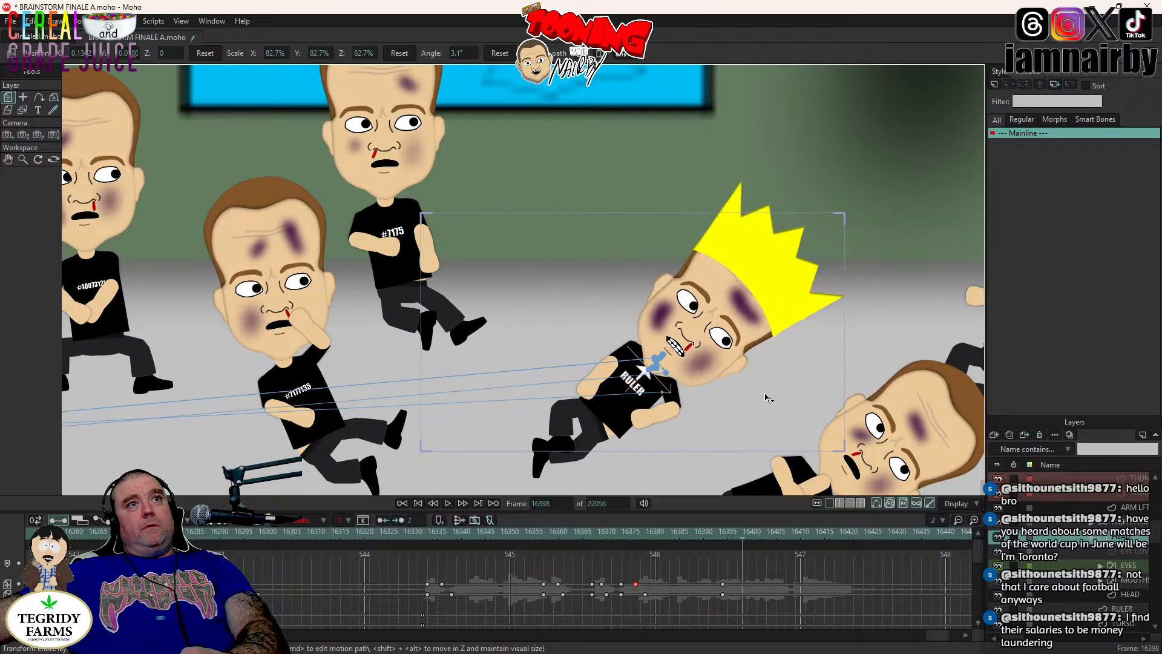
drag(692, 355, 697, 350)
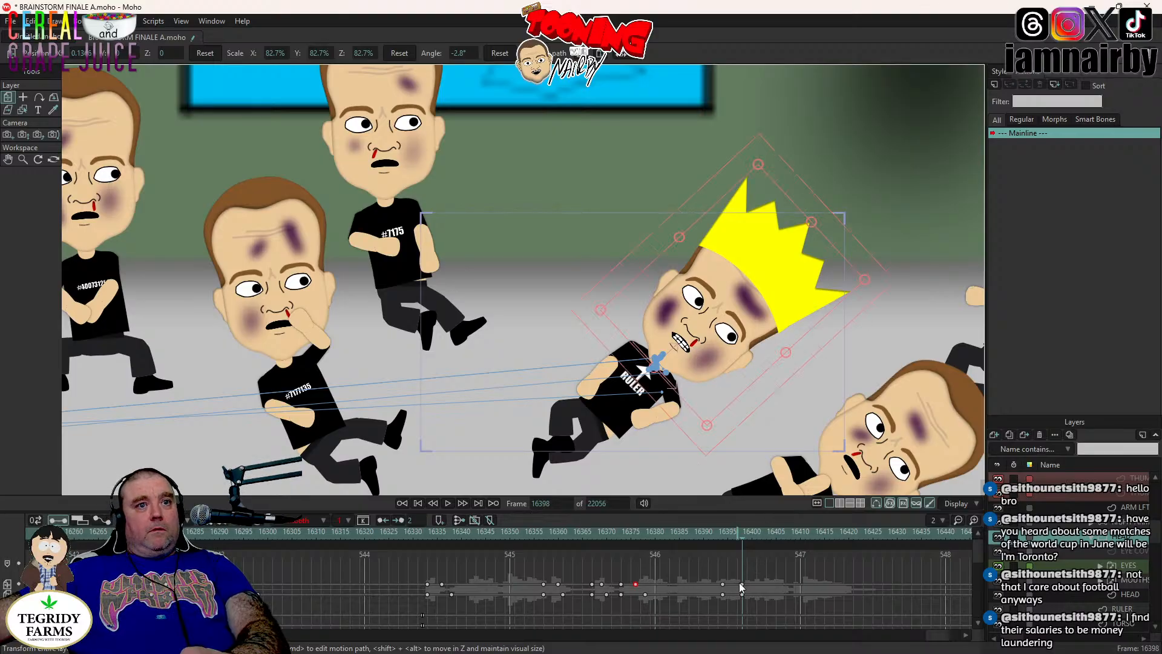
click(740, 584)
drag(740, 583, 737, 583)
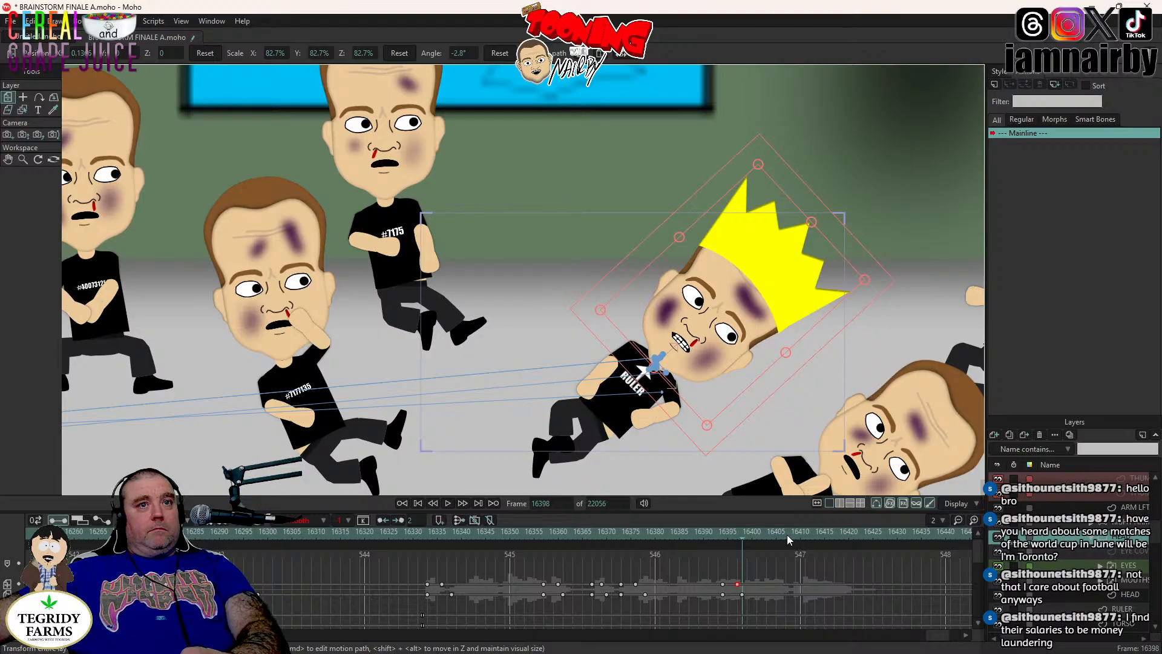
- Copy the tilted HEAD pose's keyframes to frame 16407 to hold it
click(787, 533)
click(742, 594)
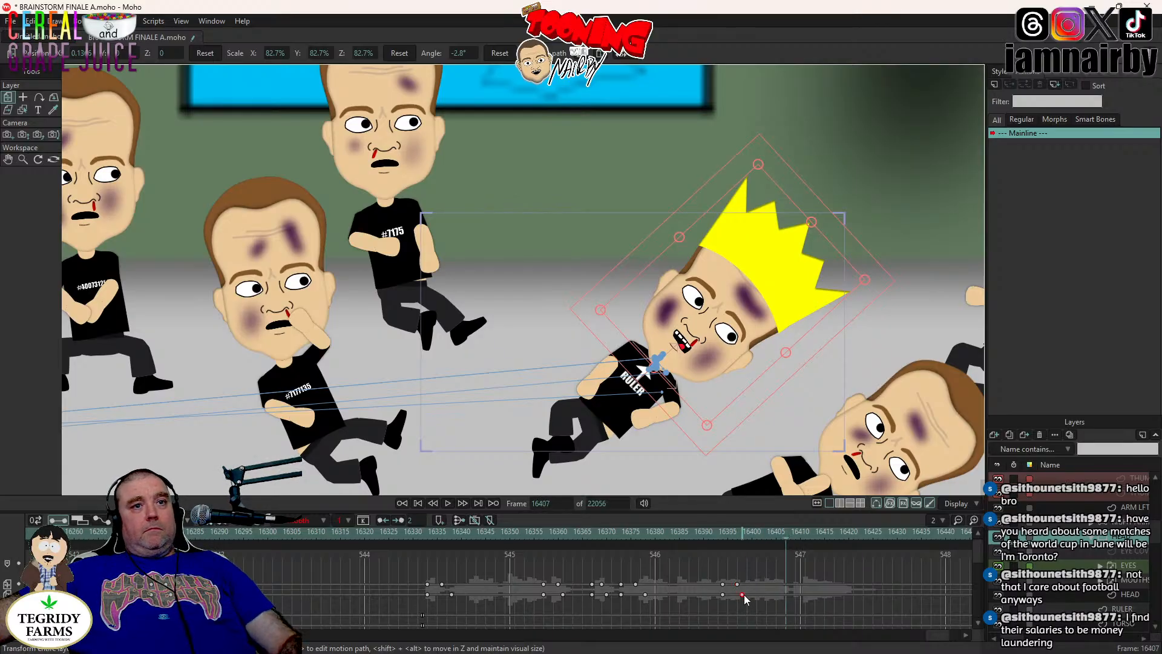
key(ctrl+v)
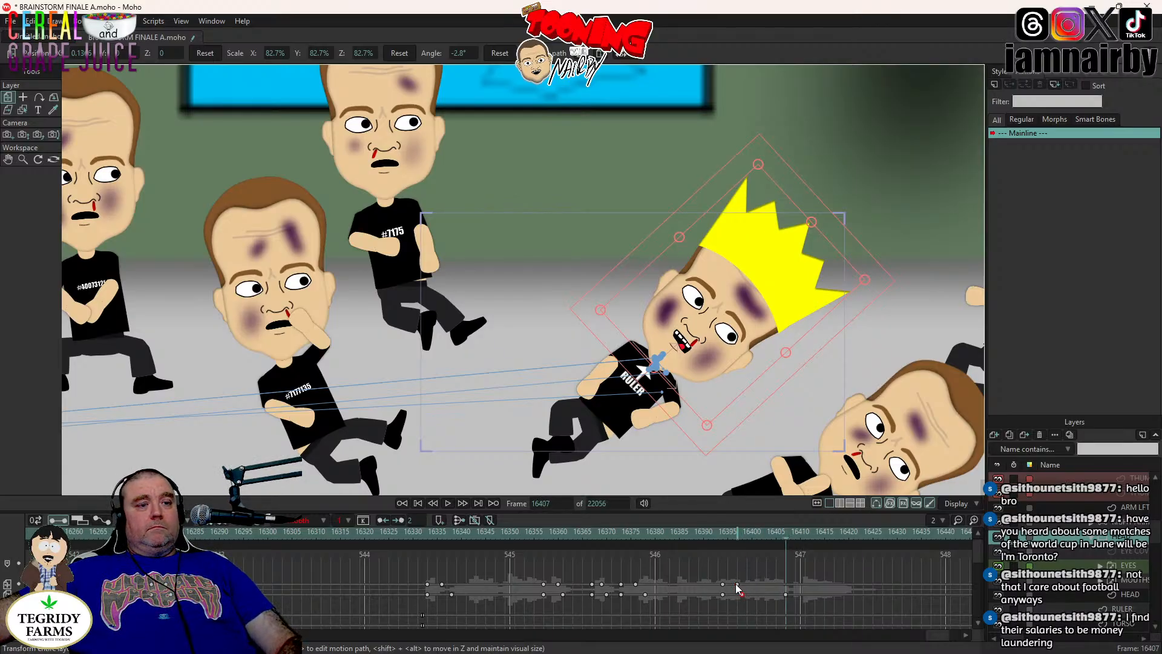
click(737, 585)
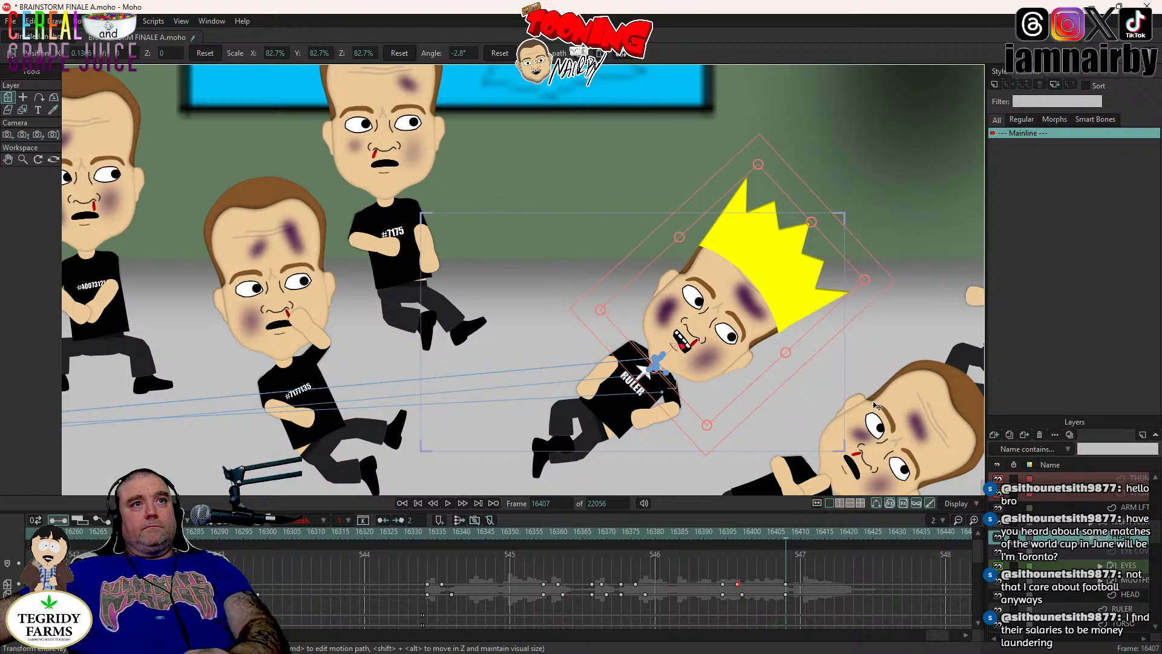
- Raise the crowned character's HEAD and rotate it to 4.9° at frame 16412, moving its position keyframe earlier to frame 16410
key(ctrl+Right)
key(ctrl+Right)
key(ctrl+Right)
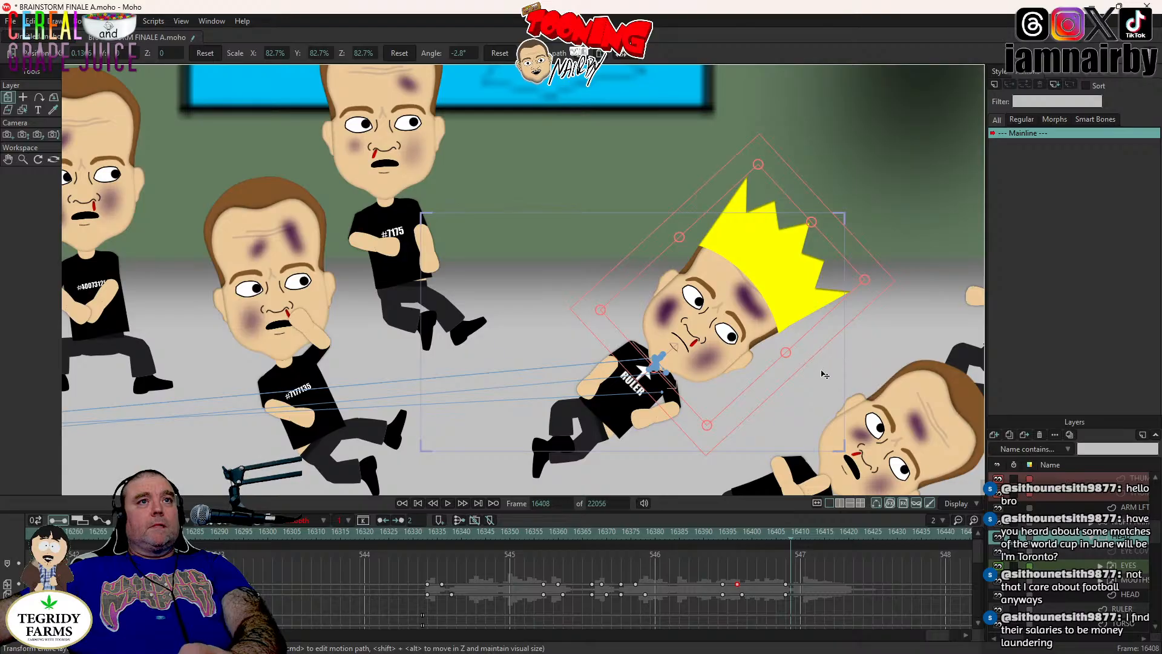
key(ctrl+Right)
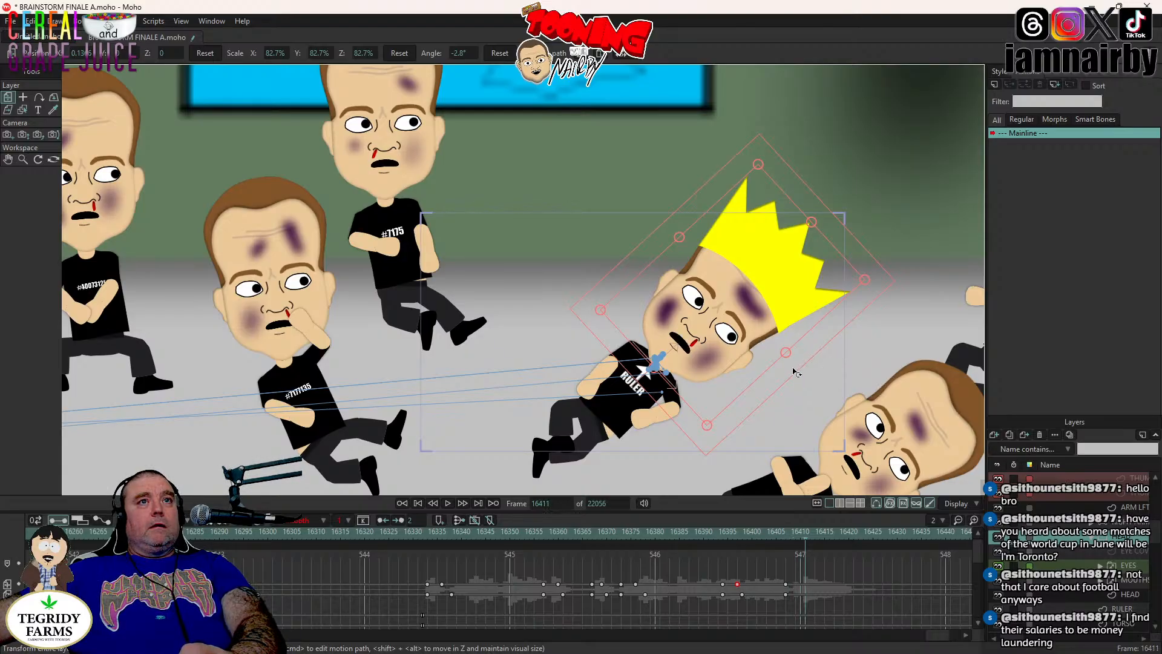
key(ctrl+Right)
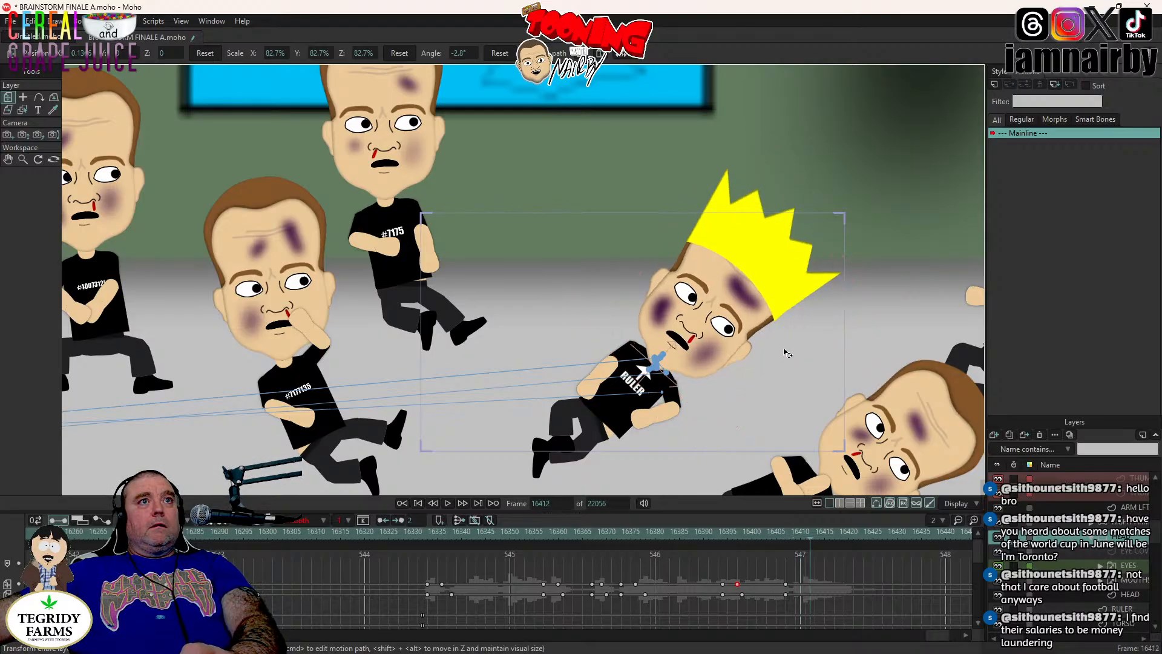
drag(784, 349, 783, 346)
drag(527, 334, 532, 325)
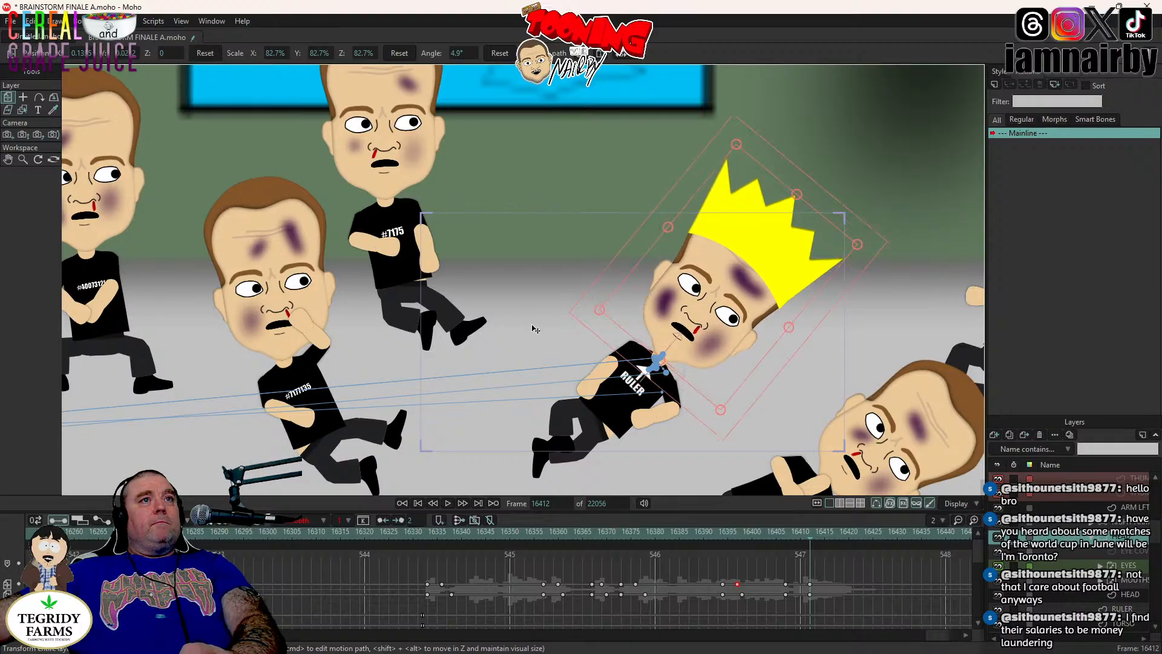
drag(810, 585, 803, 587)
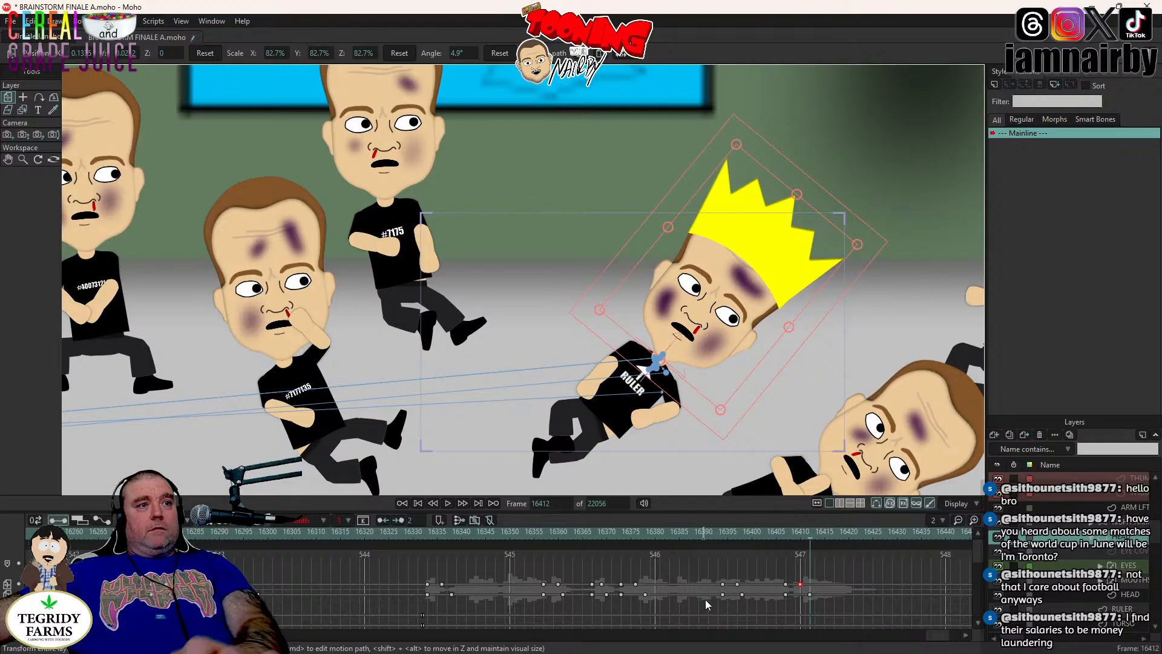
- Save the project and play the scene onward from frame 16412
key(ctrl+s)
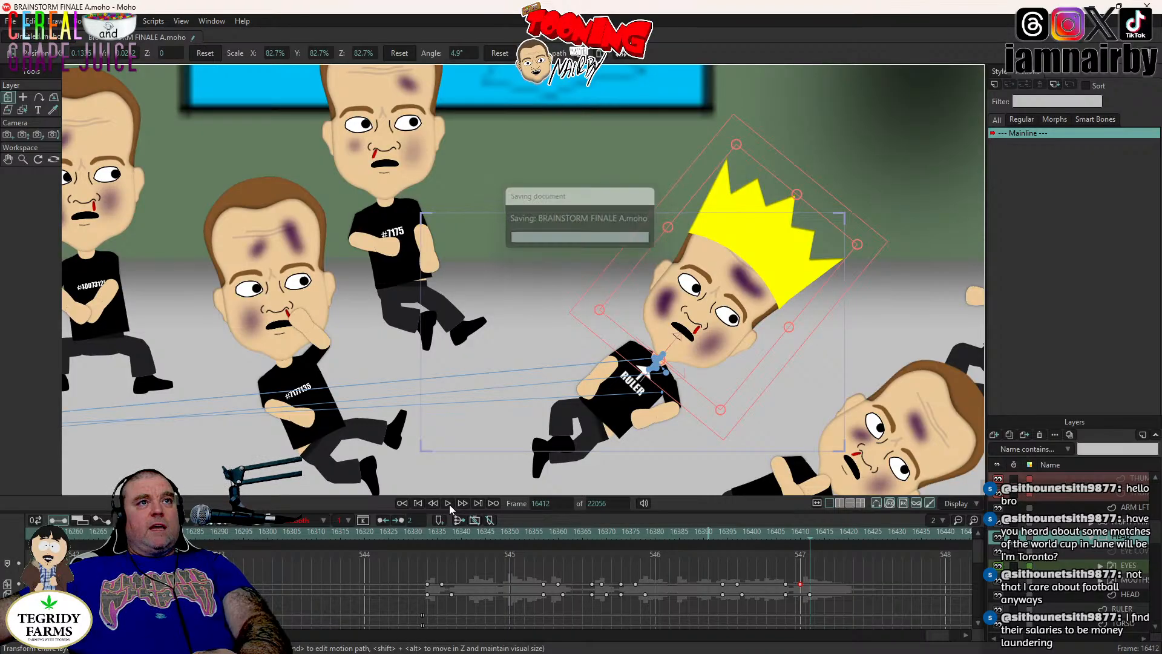
click(448, 503)
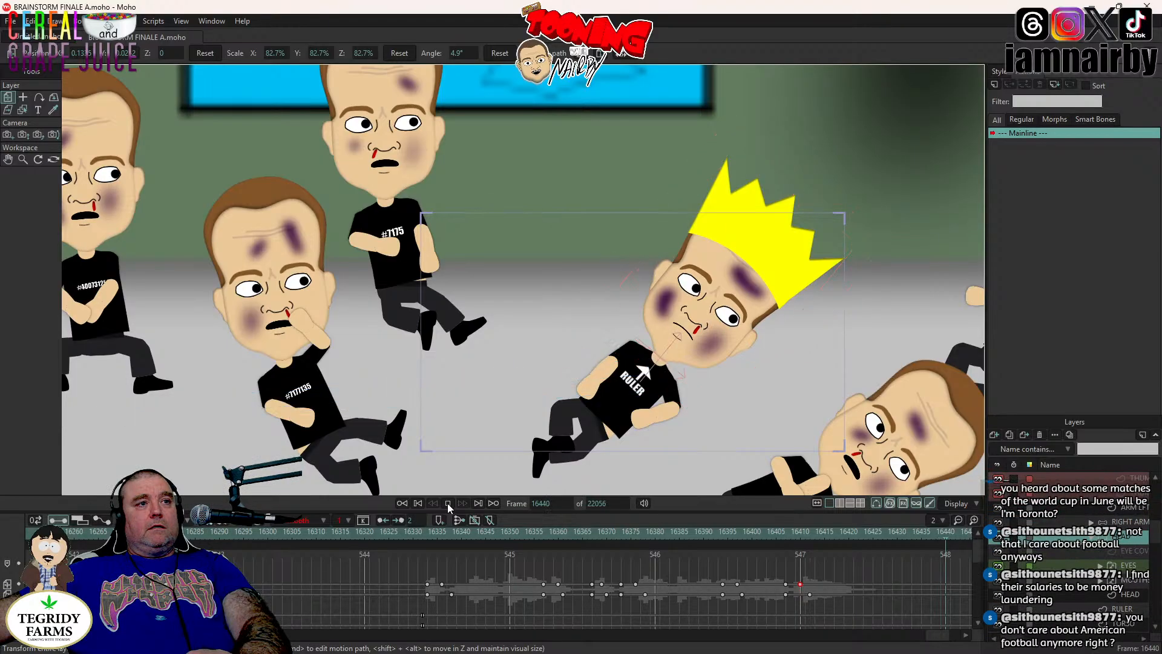
click(448, 503)
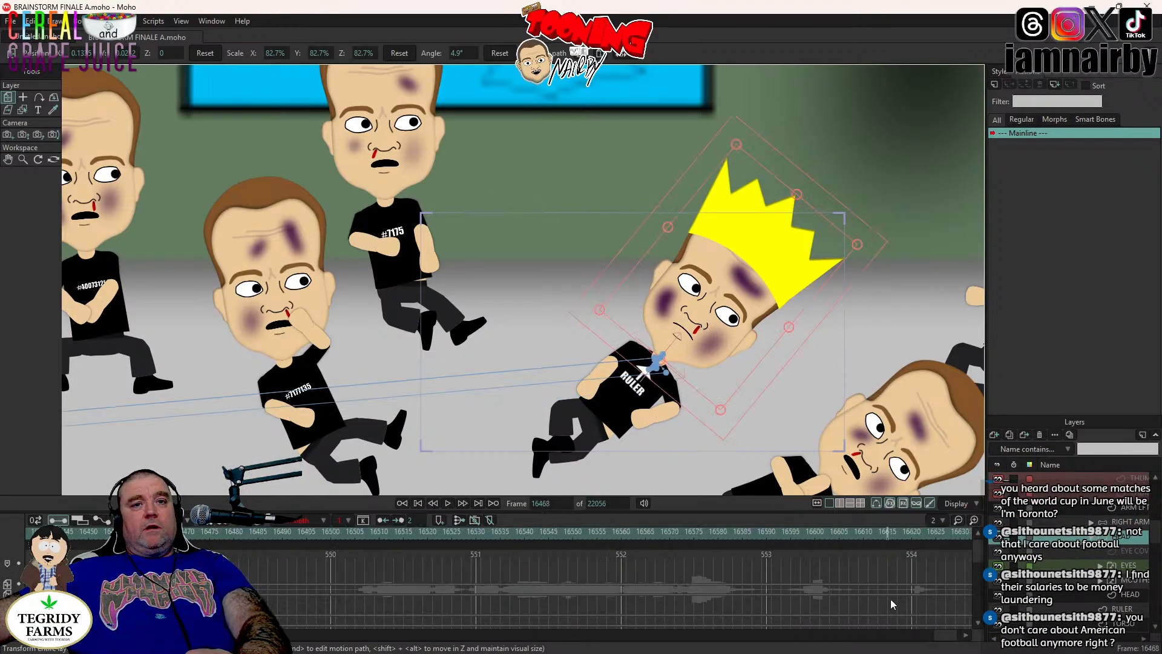
- Play the crowned character's shot from frame 16136, and return to frame 16135
drag(946, 635, 936, 636)
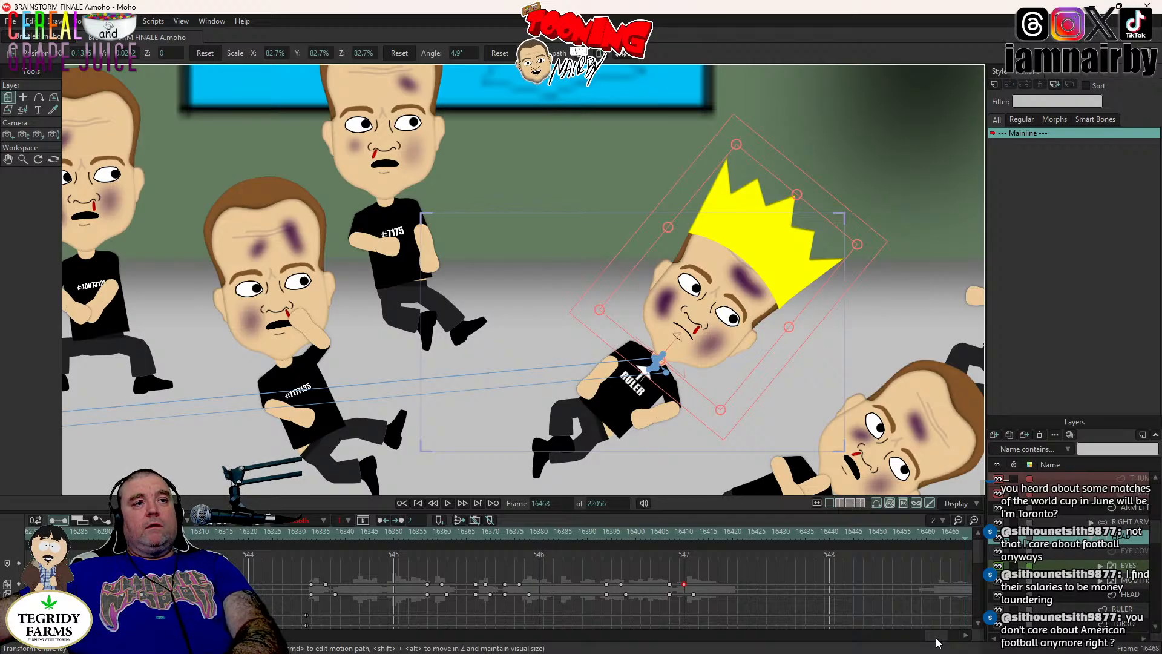
drag(936, 638, 927, 641)
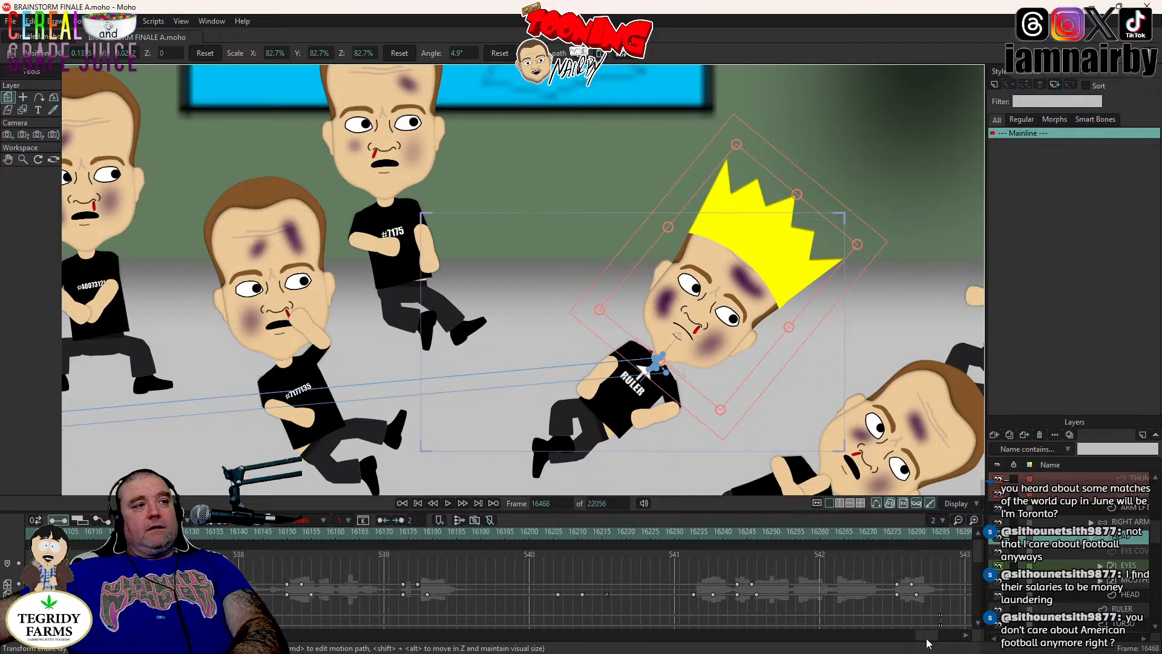
click(222, 533)
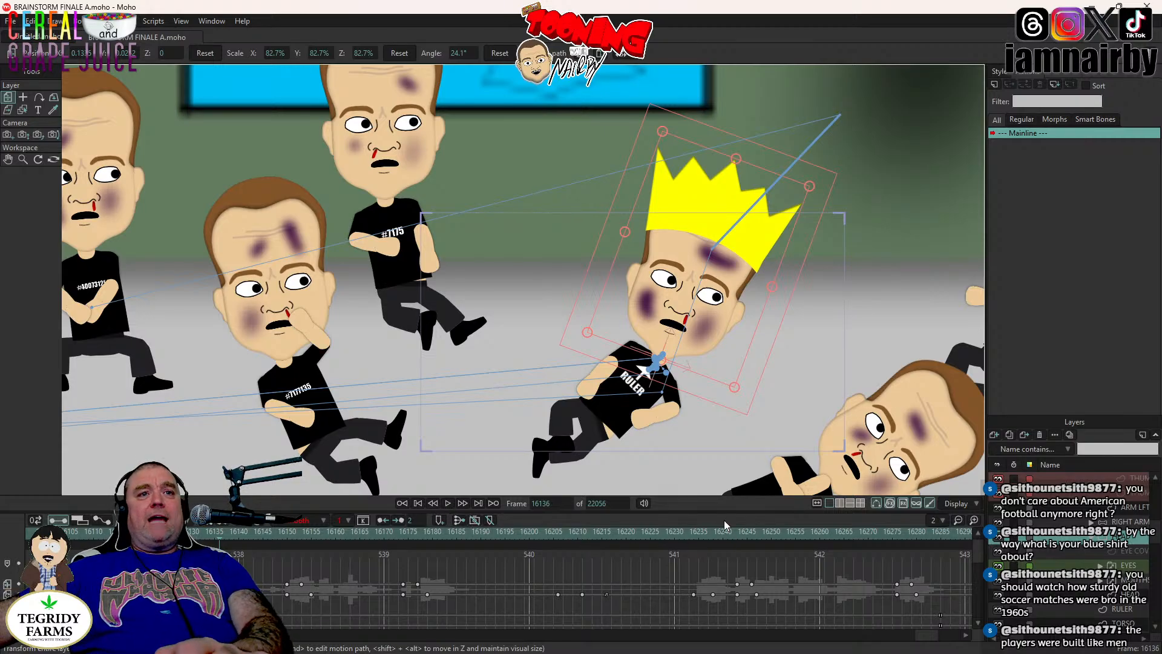
click(448, 504)
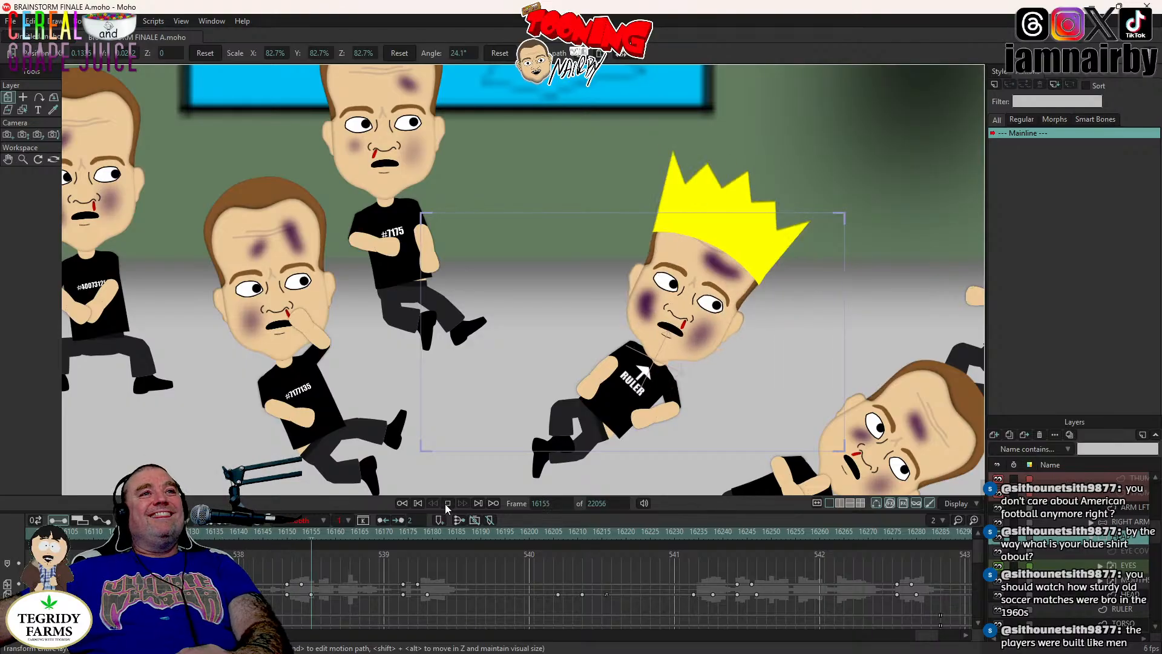
click(216, 535)
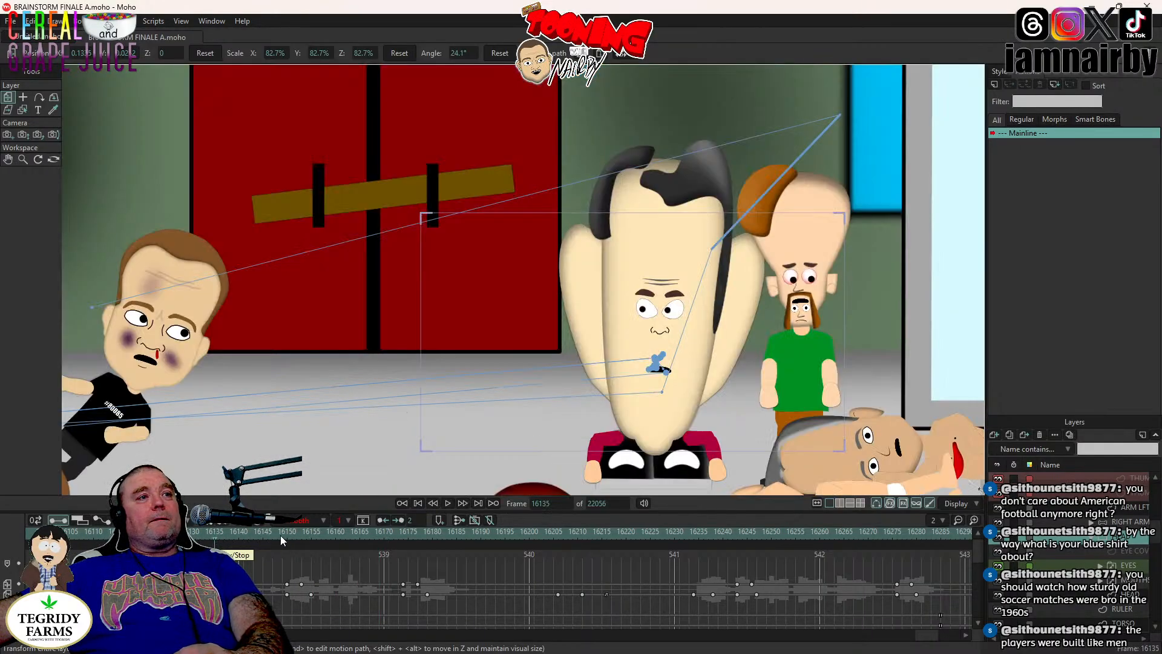
- Play the close-up of the RULER shirt from frame 15913, and return to that frame
drag(925, 635, 917, 640)
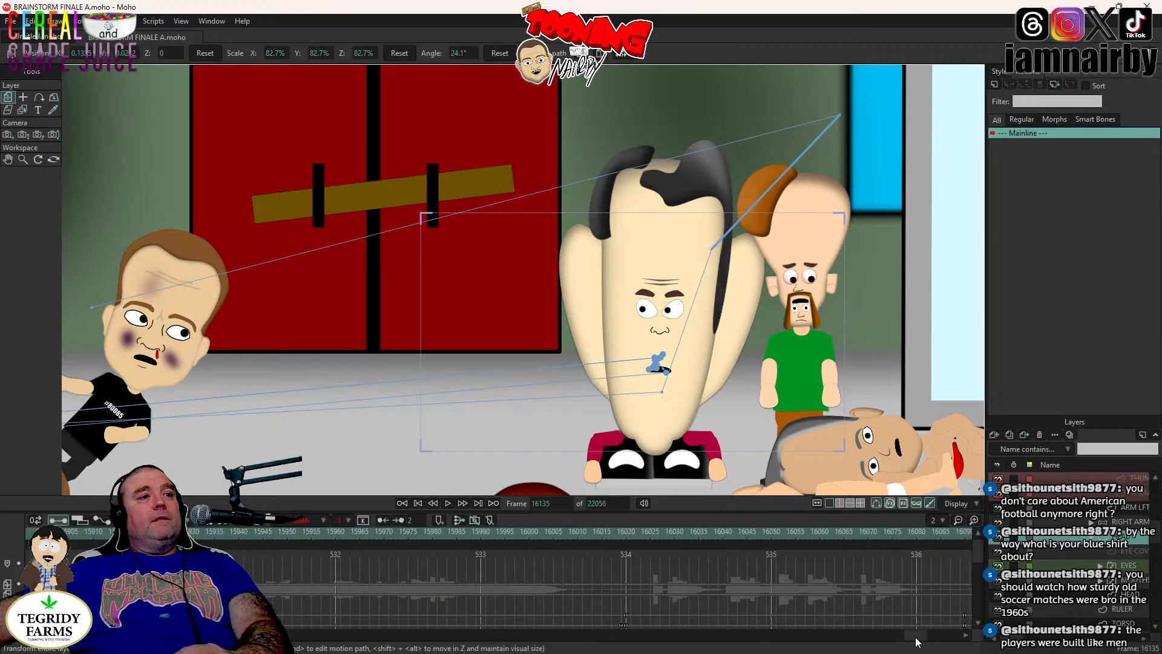
click(297, 533)
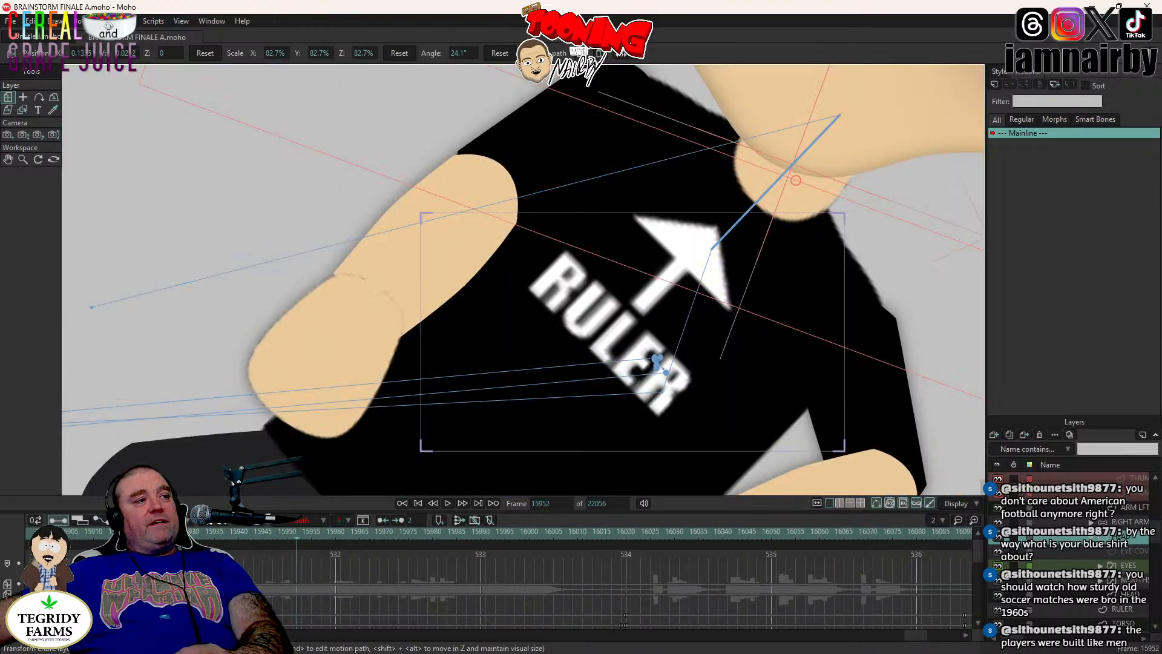
click(109, 534)
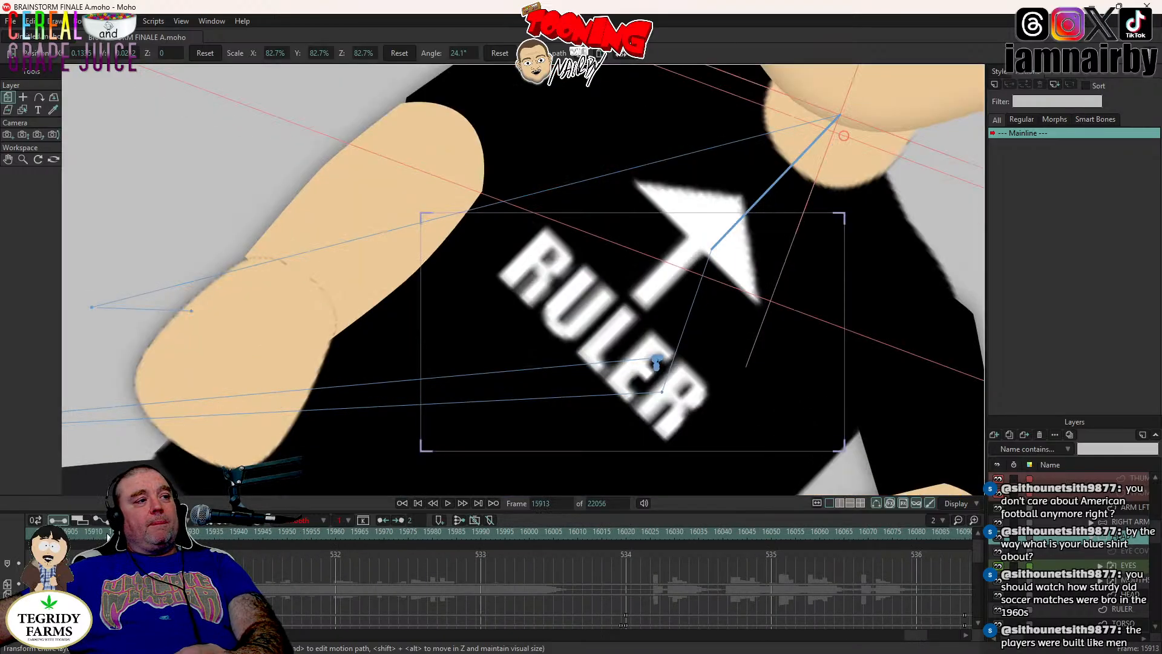
click(448, 502)
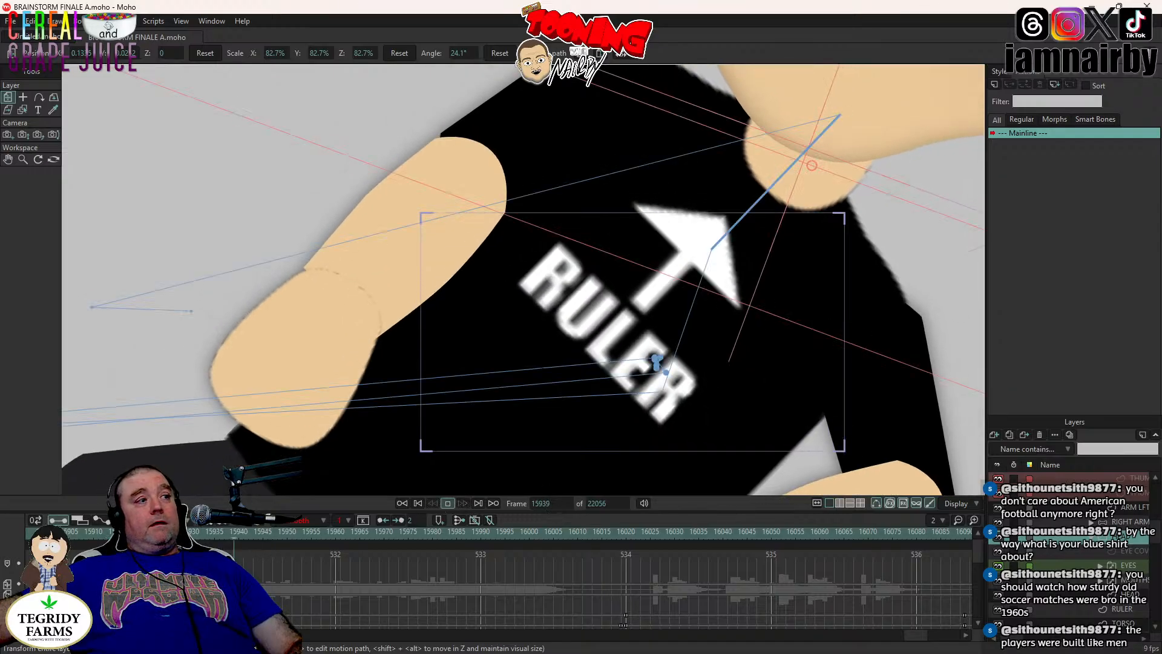
click(447, 502)
click(108, 533)
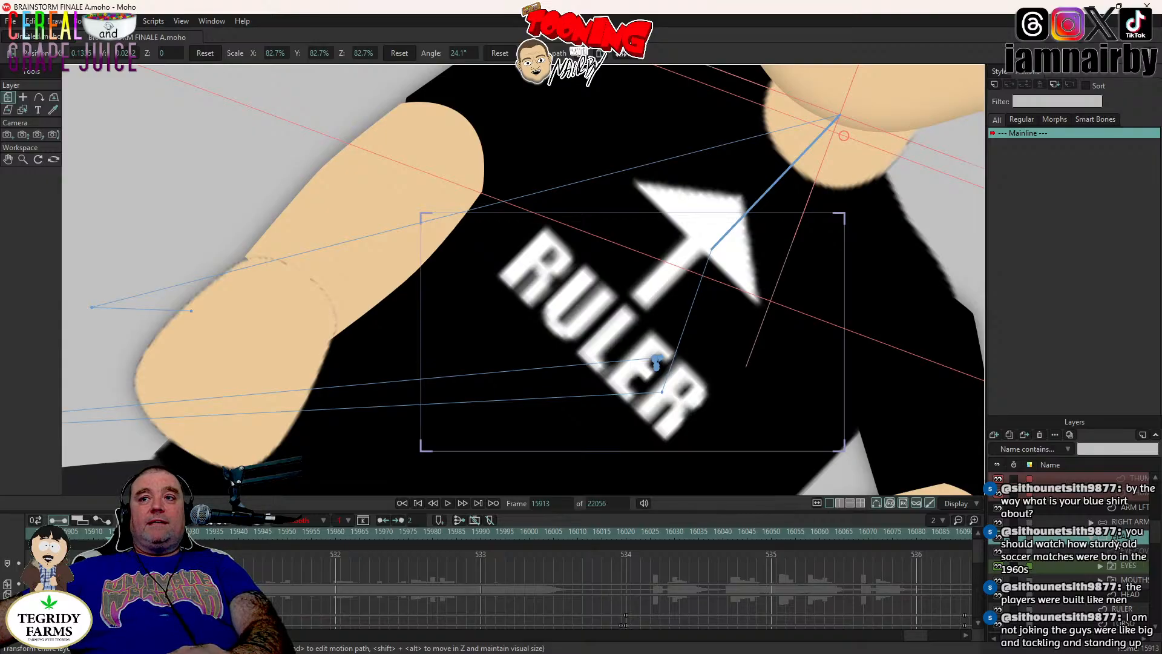
- Apply a 12-frame fade-in with a 16 px blur radius to the poster overlay layer below CHIP RALPHTON at frame 15913
scroll(1116, 538, up, 5)
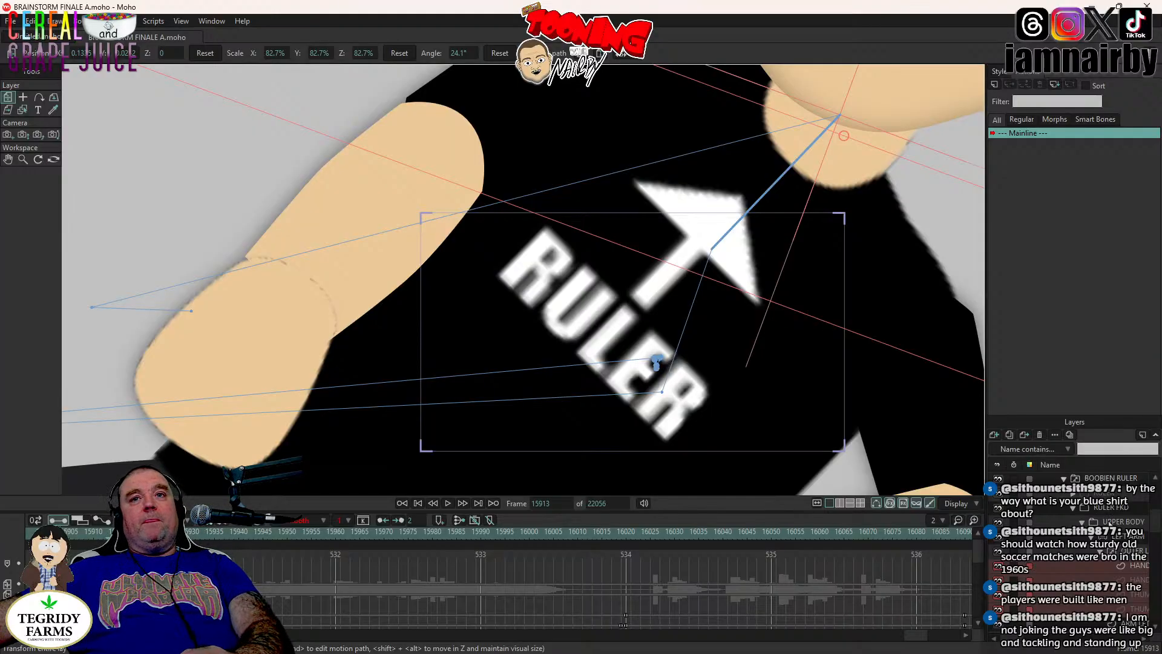
scroll(1088, 515, up, 3)
scroll(1087, 516, up, 5)
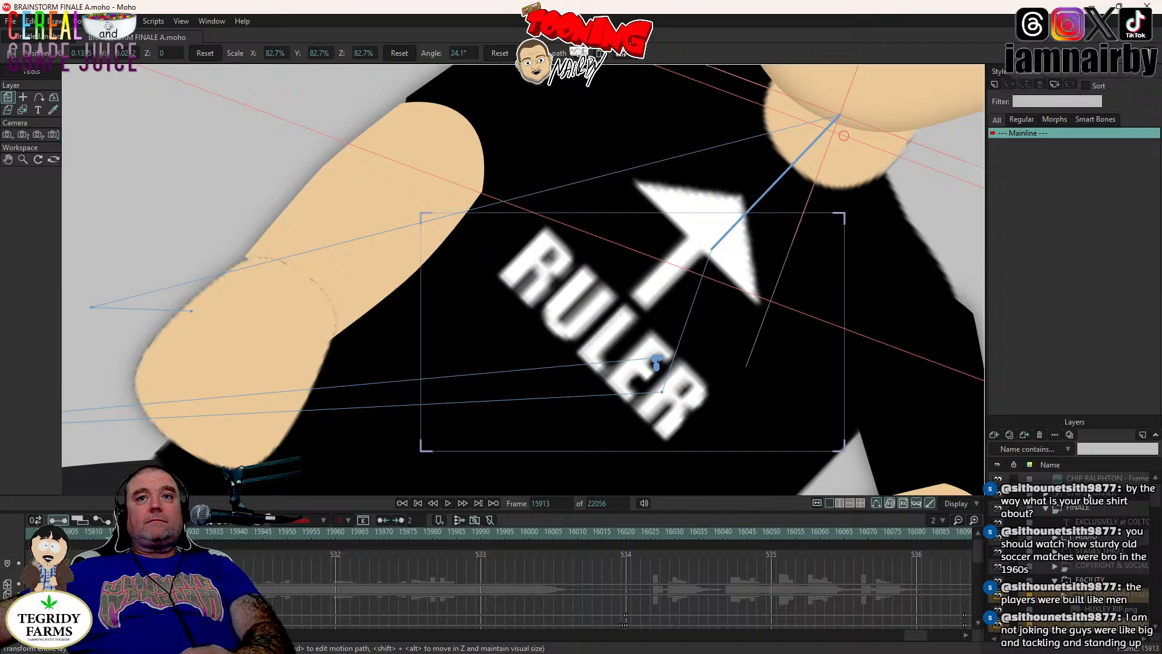
click(1089, 493)
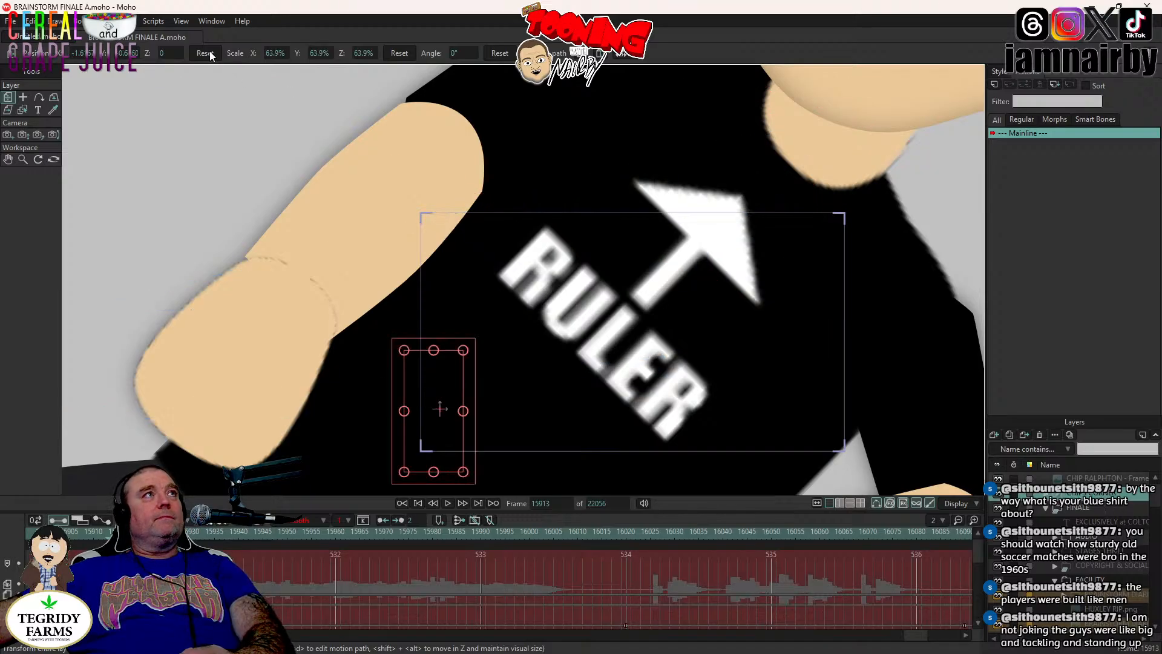
click(154, 20)
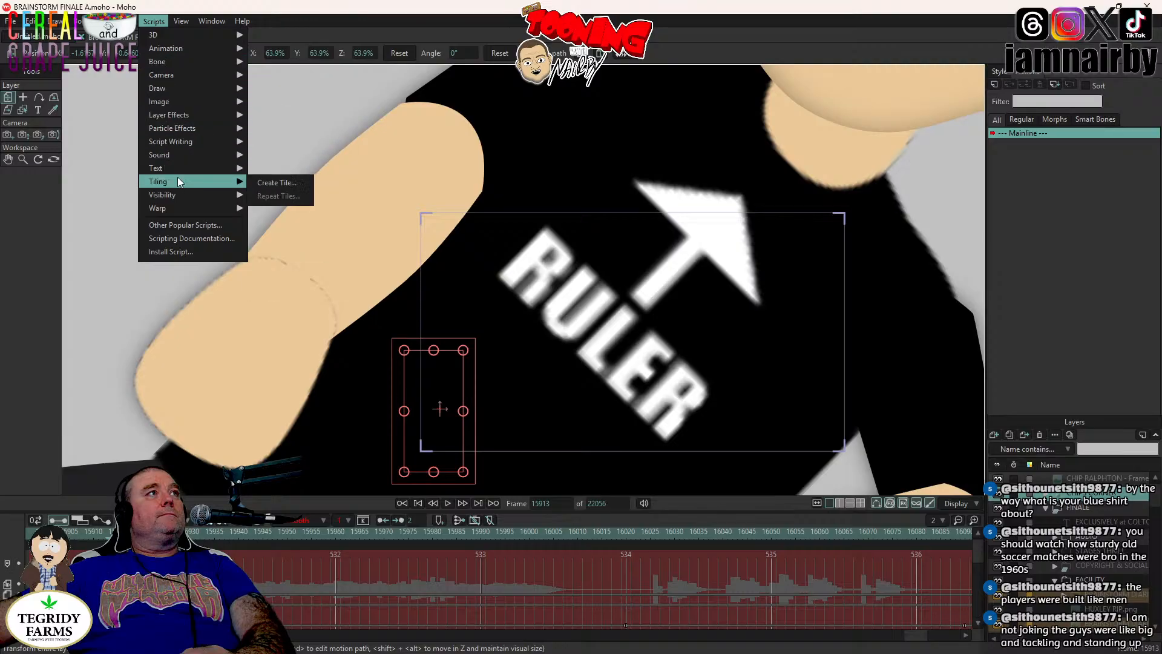
mouse_move(187, 195)
click(267, 209)
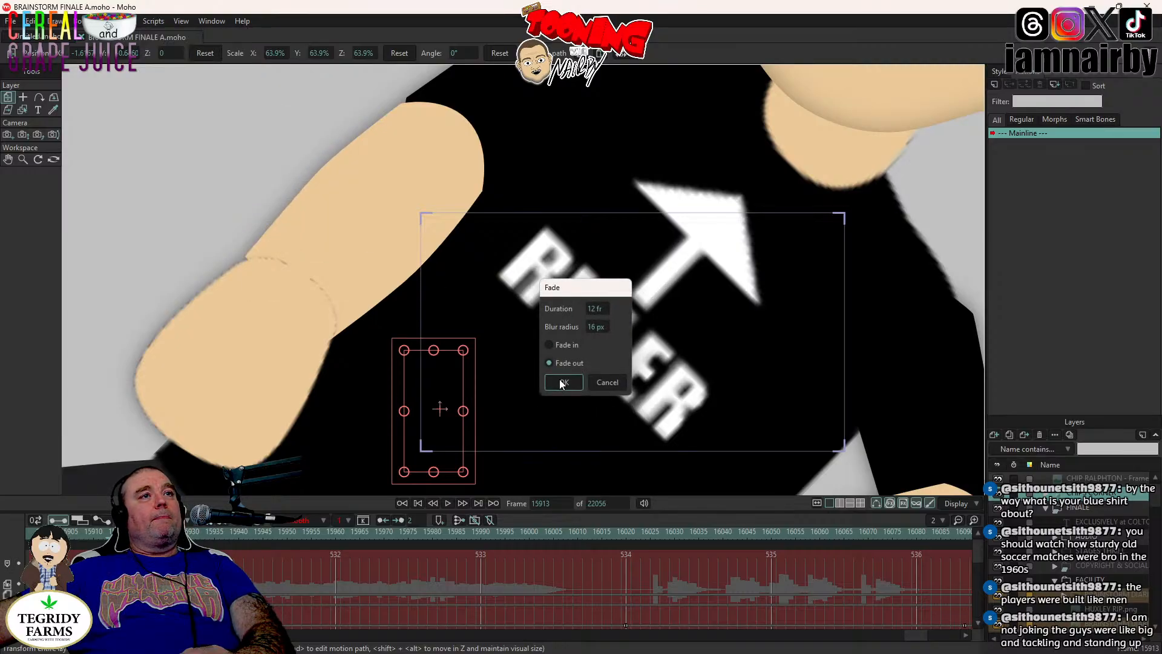
click(562, 381)
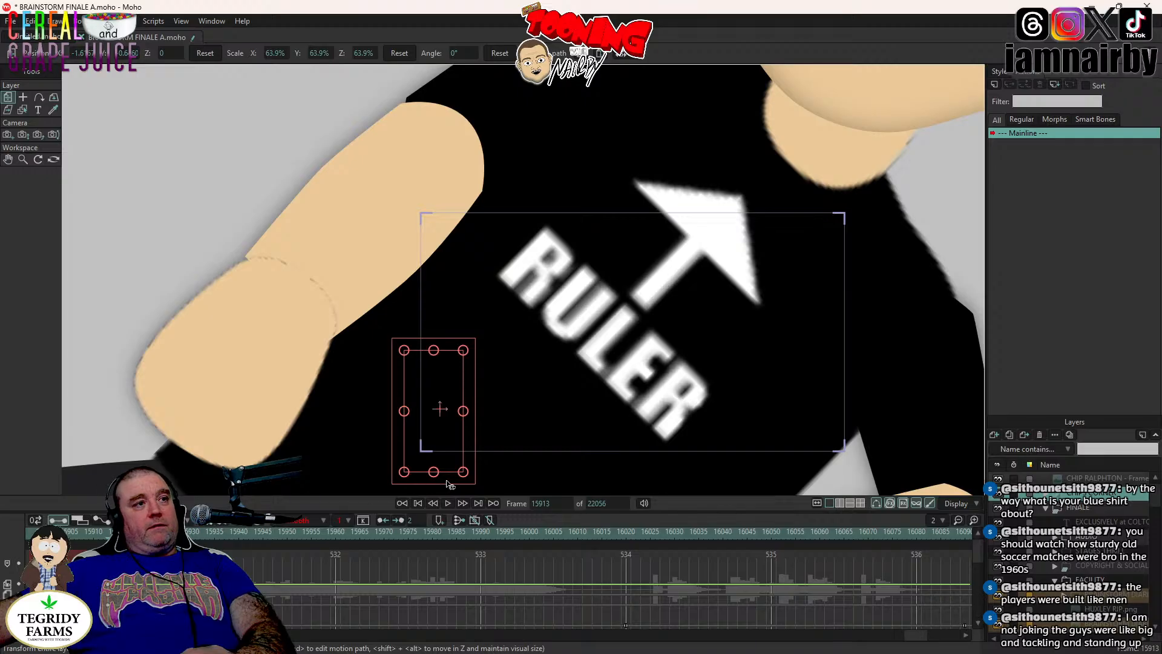
- Play the RULER shirt close-up from frame 15913 and settle on frame 16011
click(448, 503)
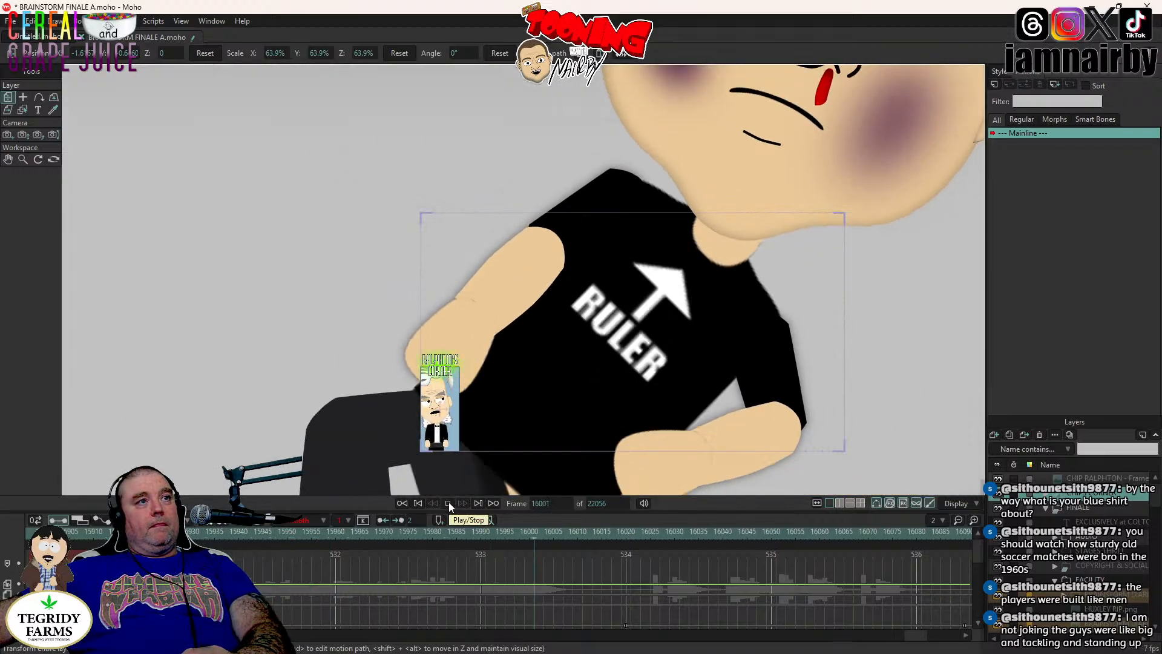
click(448, 502)
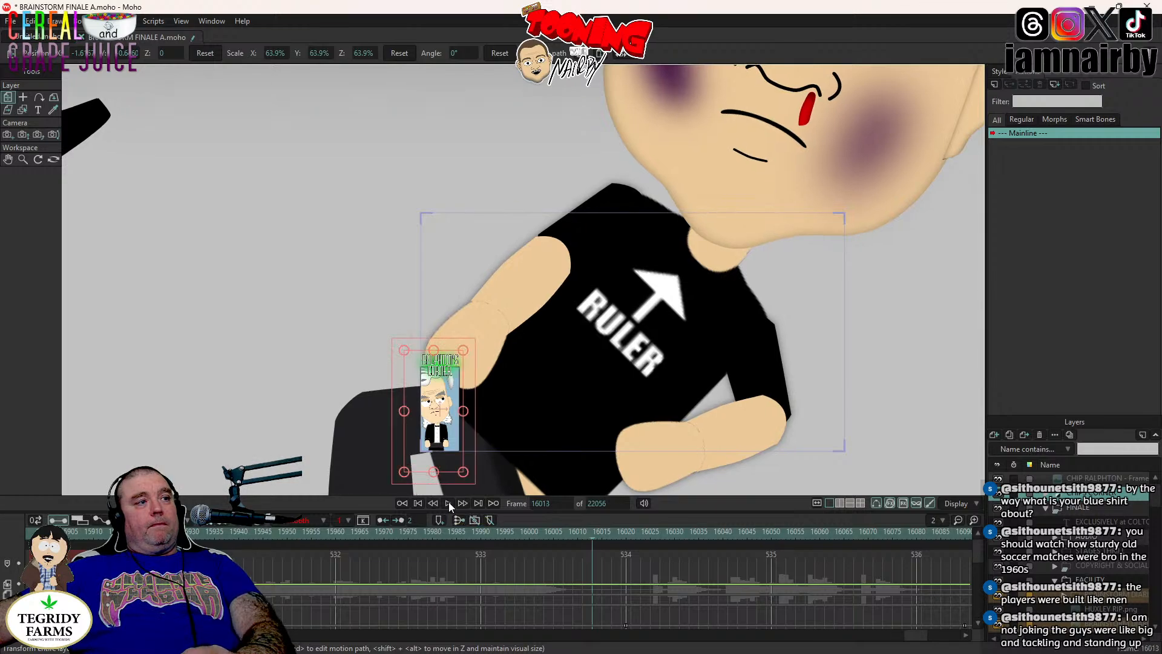
key(Left)
key(Left)
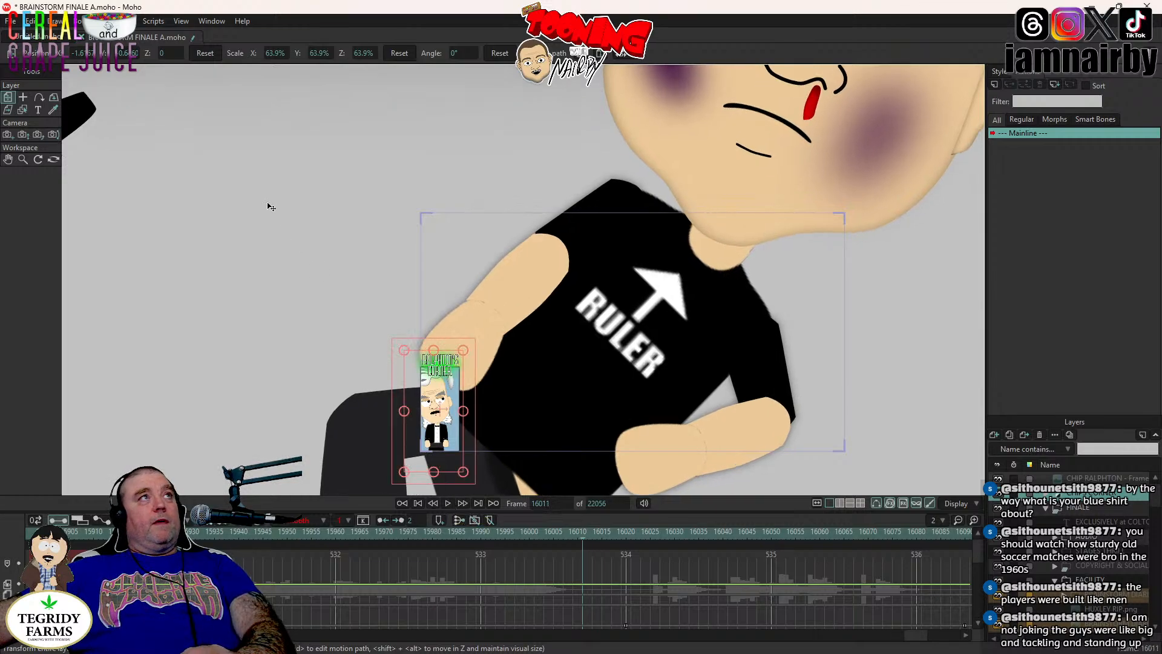
- Apply a 12-frame fade-out with a 16 px blur radius to the poster overlay at frame 16011, and move its end keyframes to frame 16020
click(162, 23)
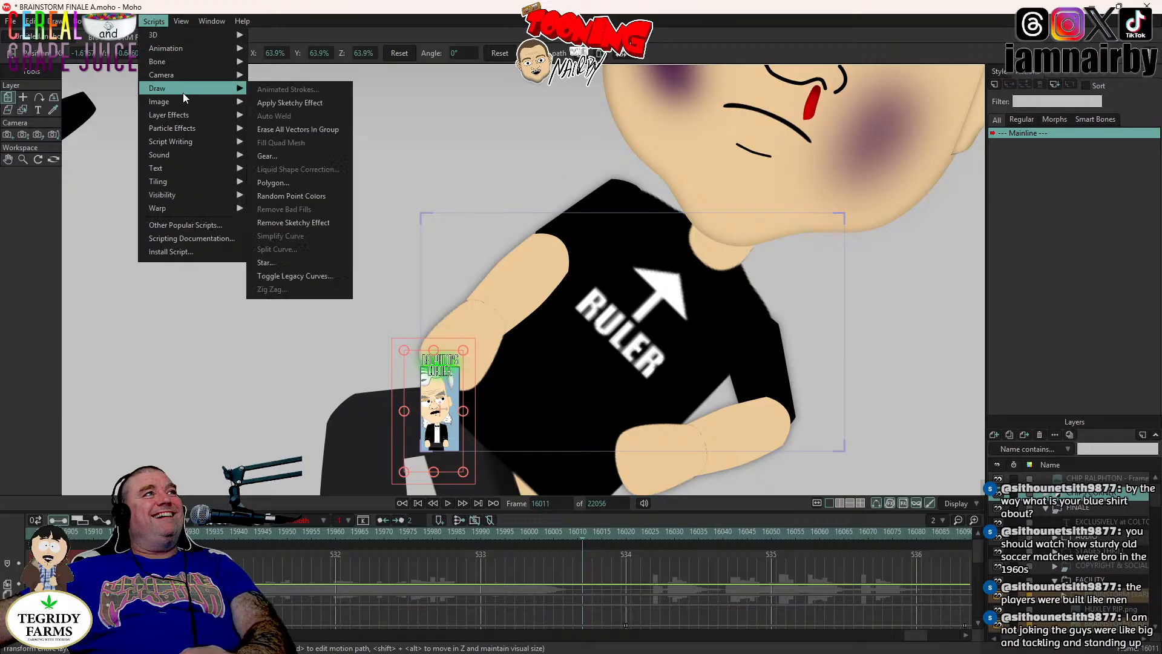
mouse_move(181, 195)
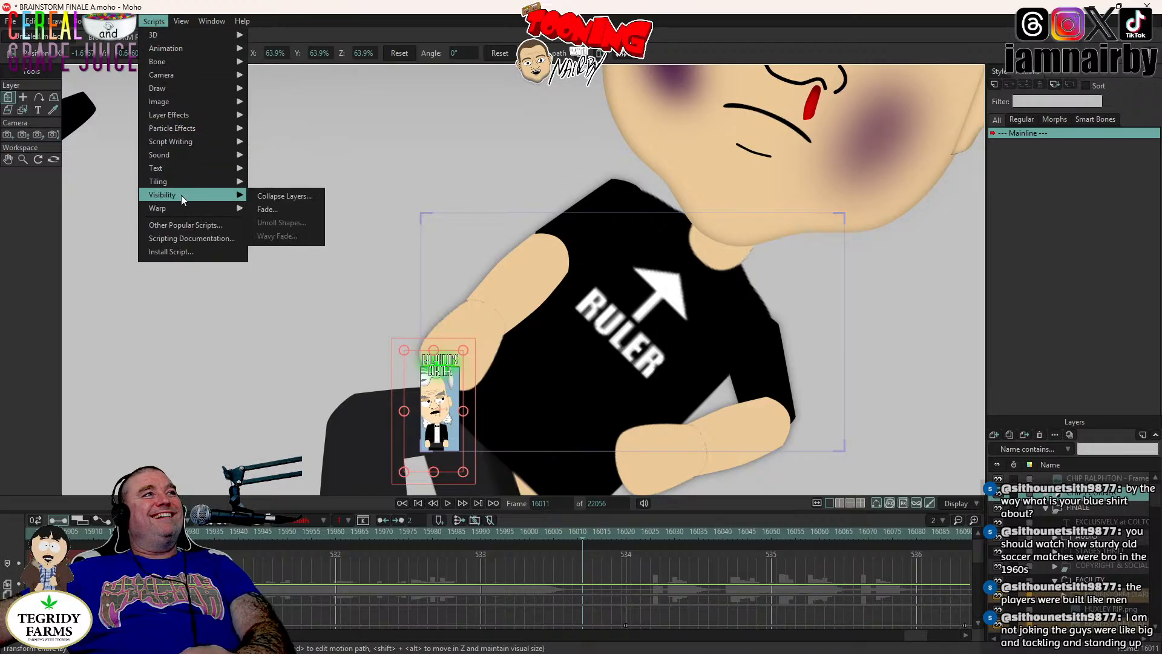
click(280, 211)
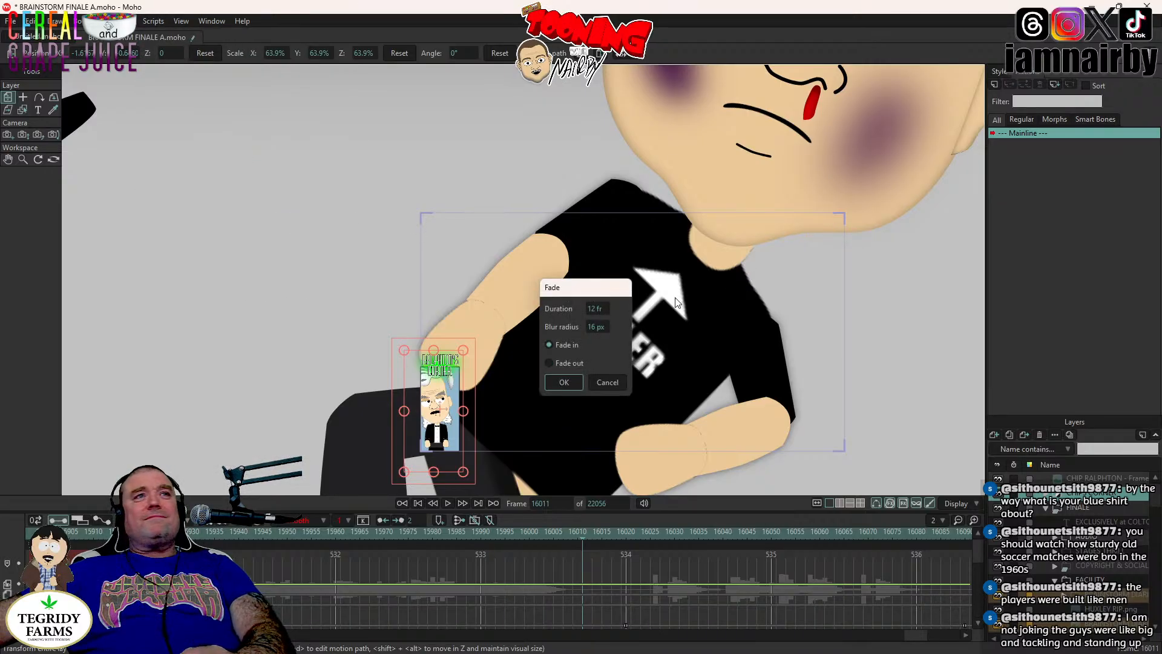
click(555, 363)
click(561, 383)
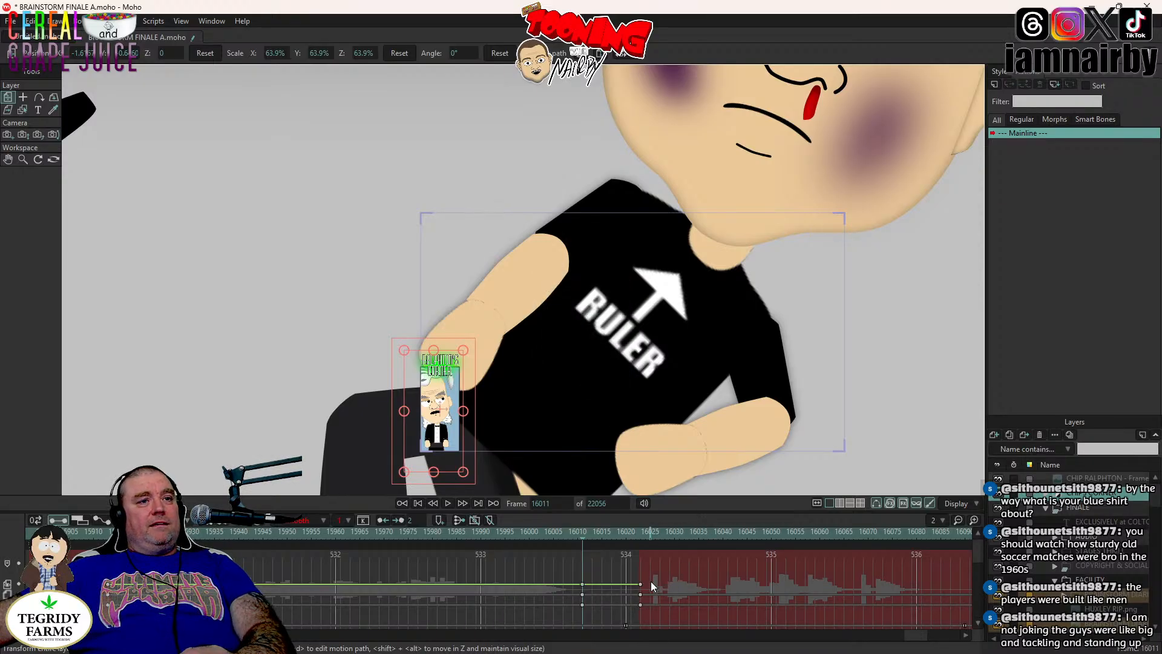
drag(646, 582, 627, 608)
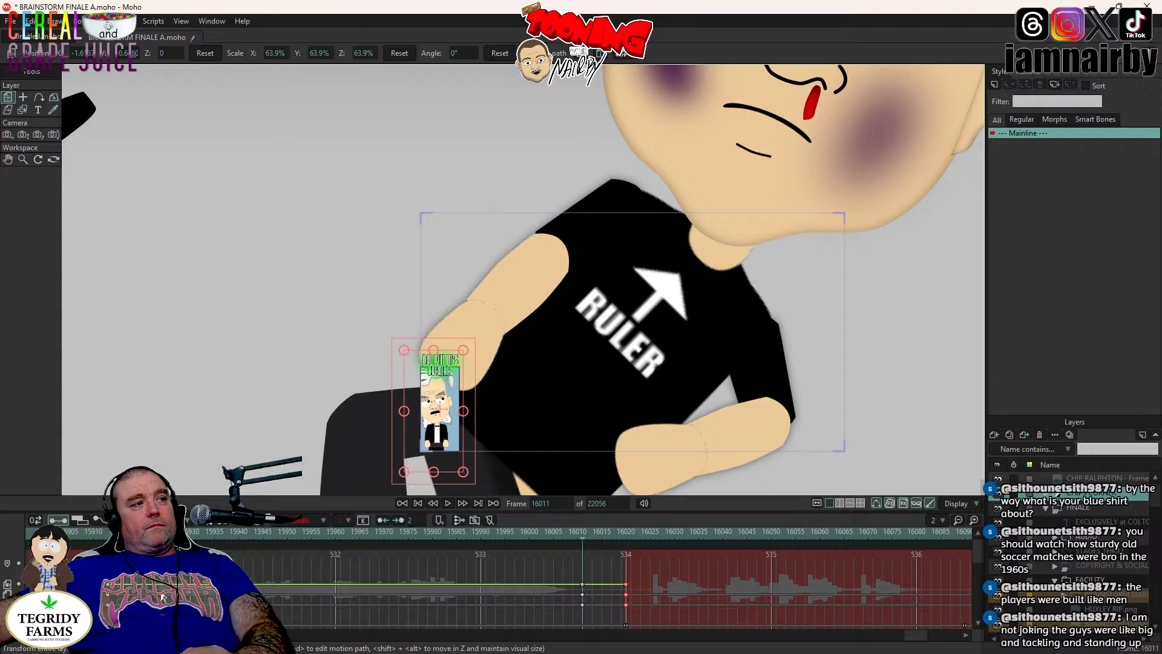
- Play the shot from frame 15914 to check the poster fades, return to that frame, and save the project
click(112, 535)
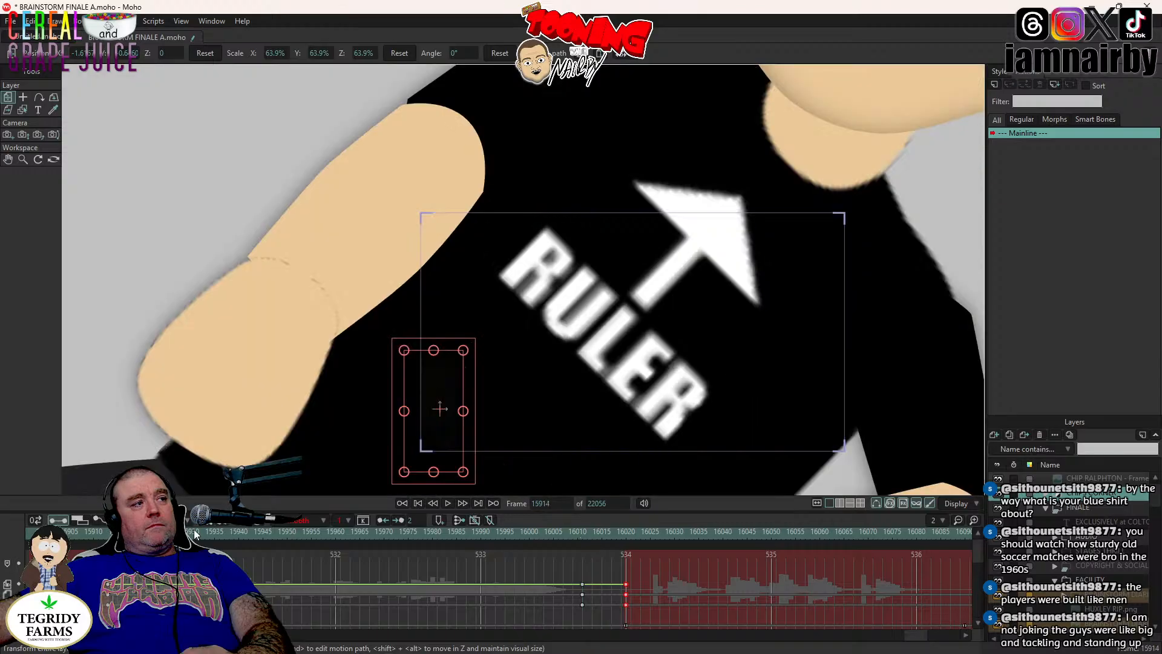
click(446, 504)
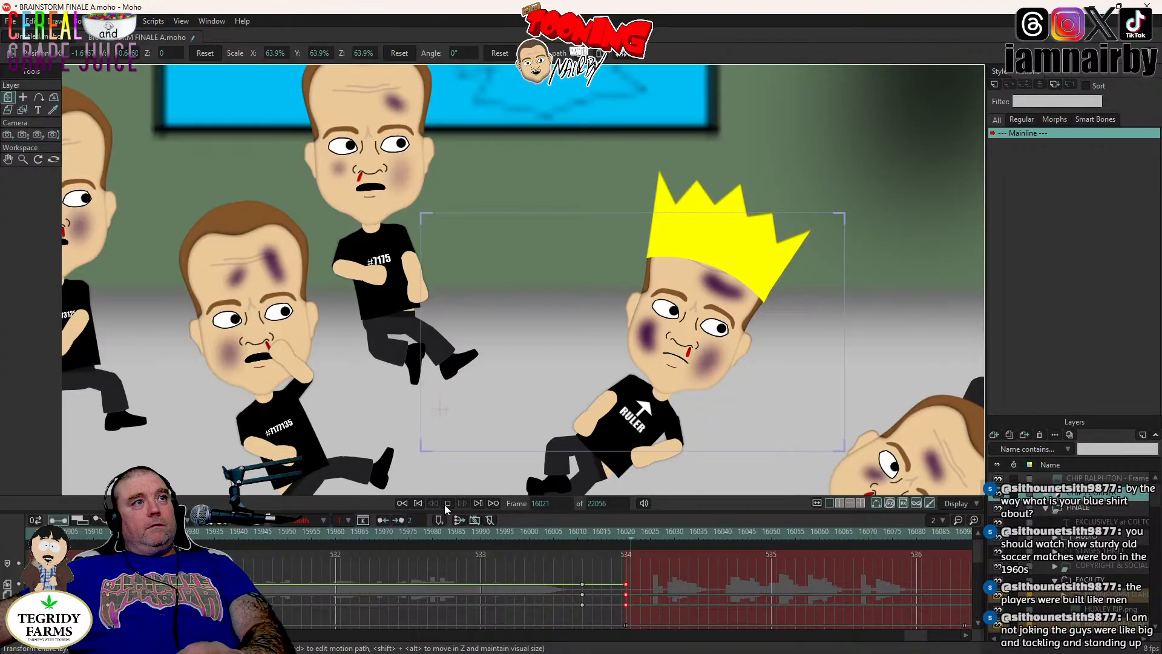
click(446, 503)
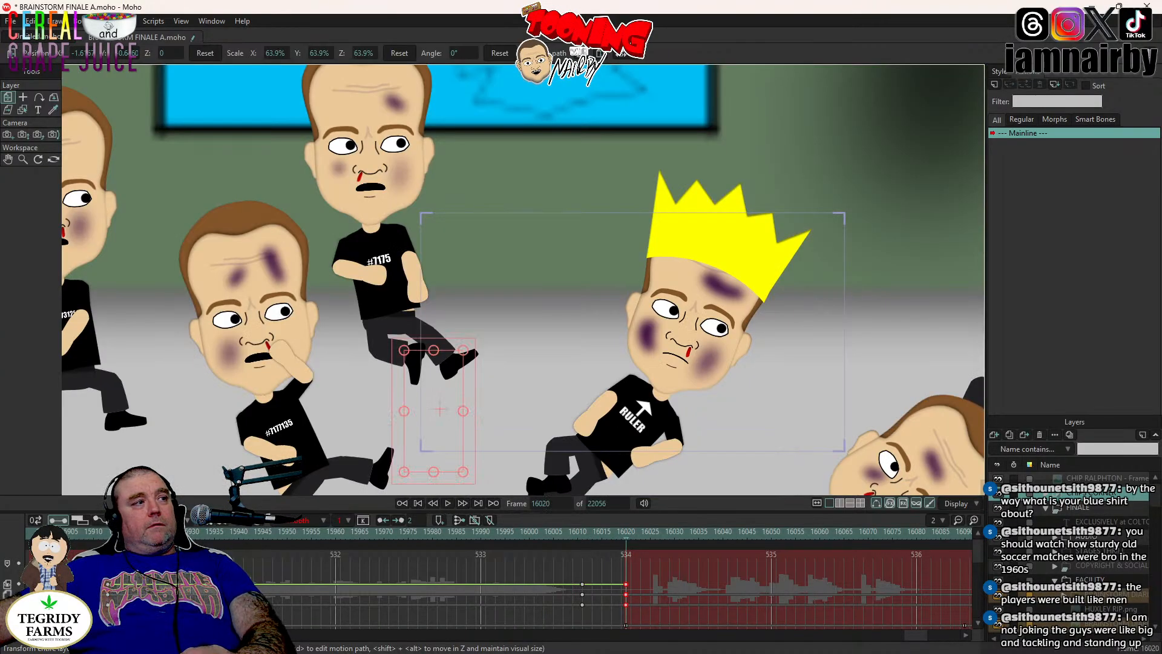
click(402, 503)
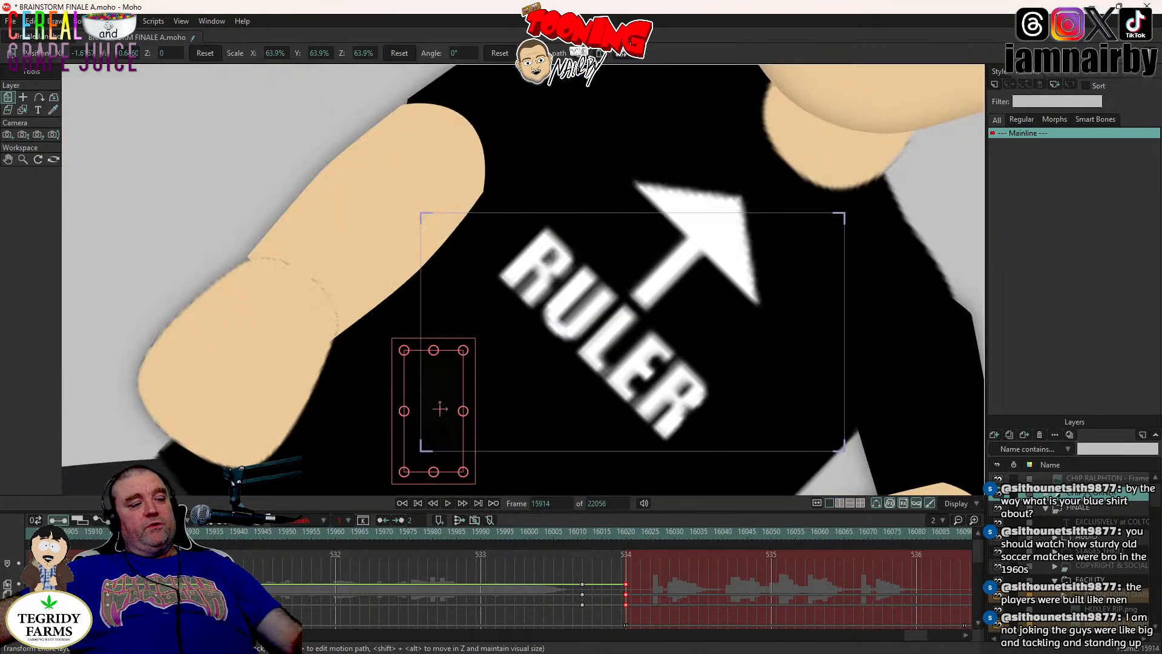
key(ctrl+s)
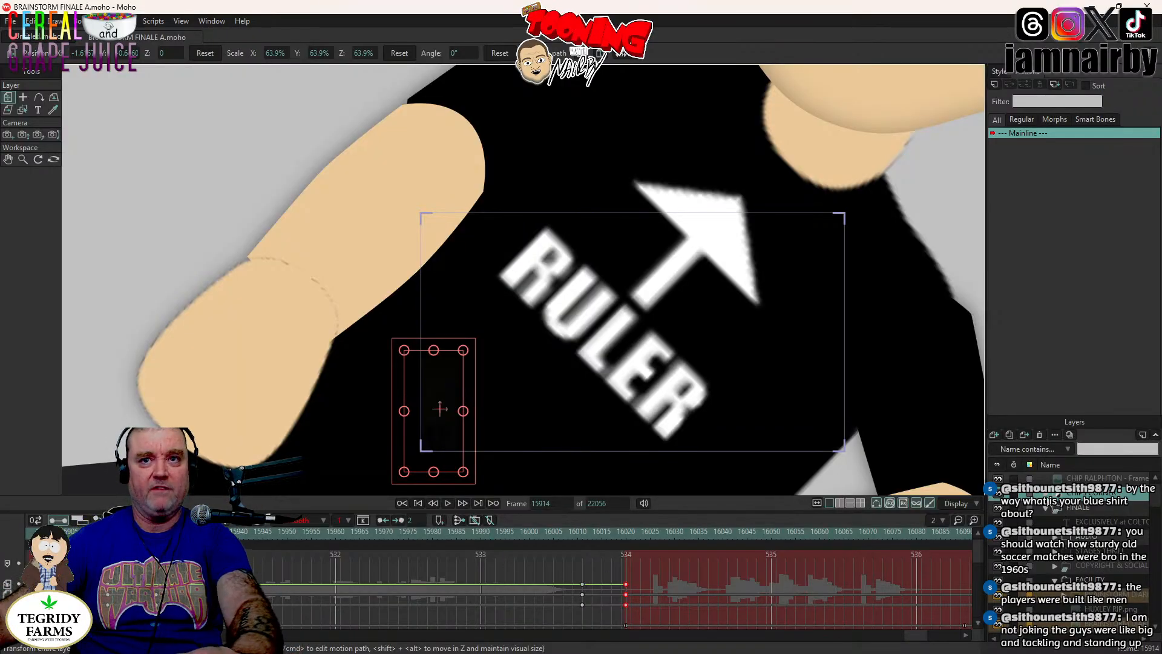
- Expand the poster overlay's layers at frame 15930 and examine the RALPHTON BACK layer's contents
click(1045, 493)
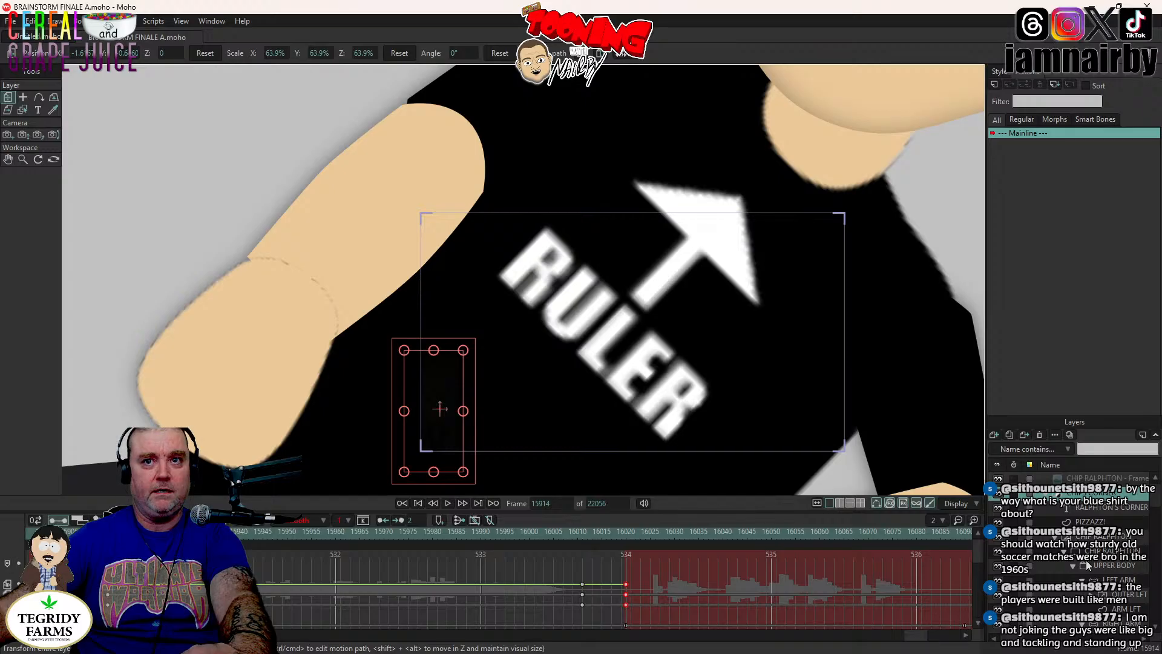
click(1064, 554)
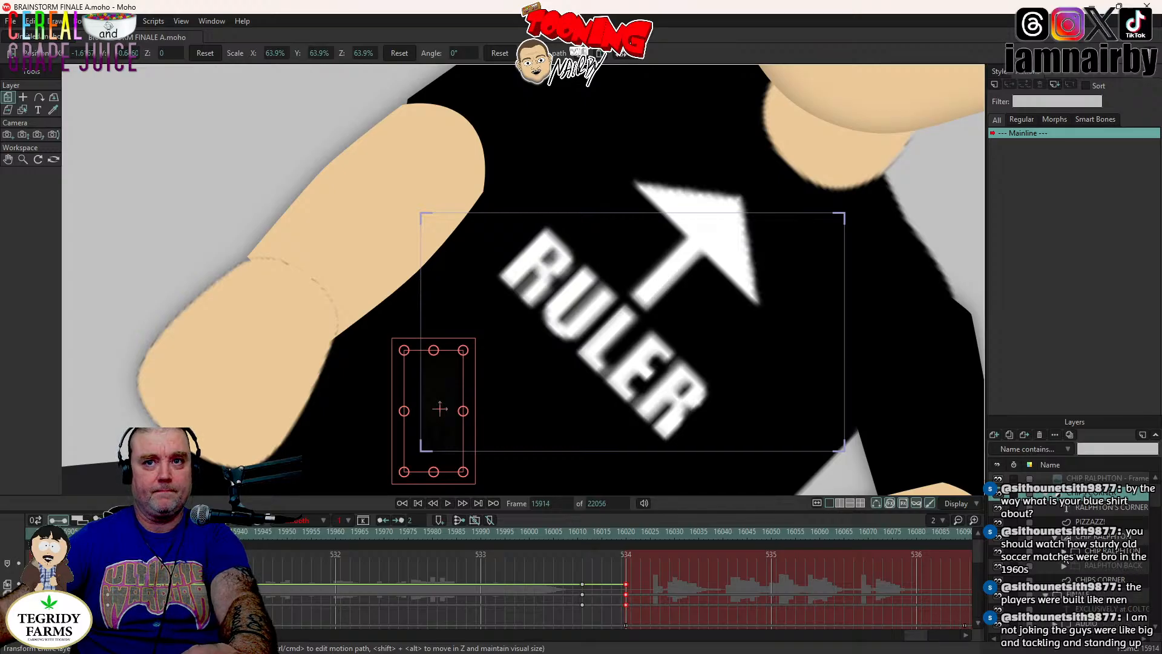
click(188, 566)
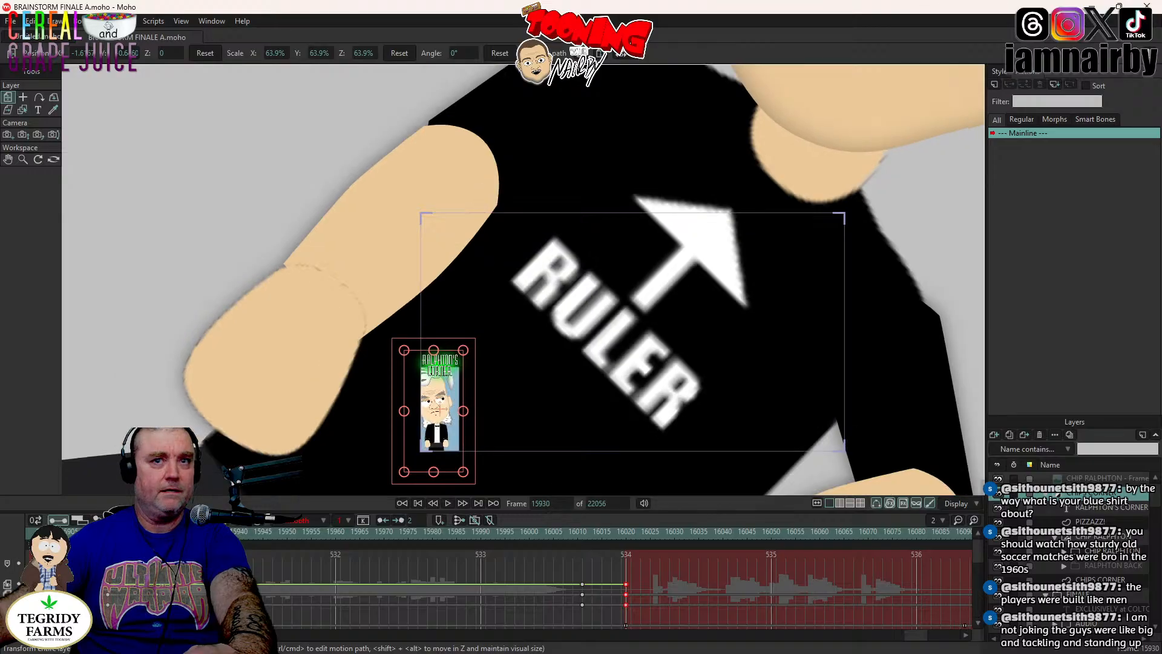
click(1114, 565)
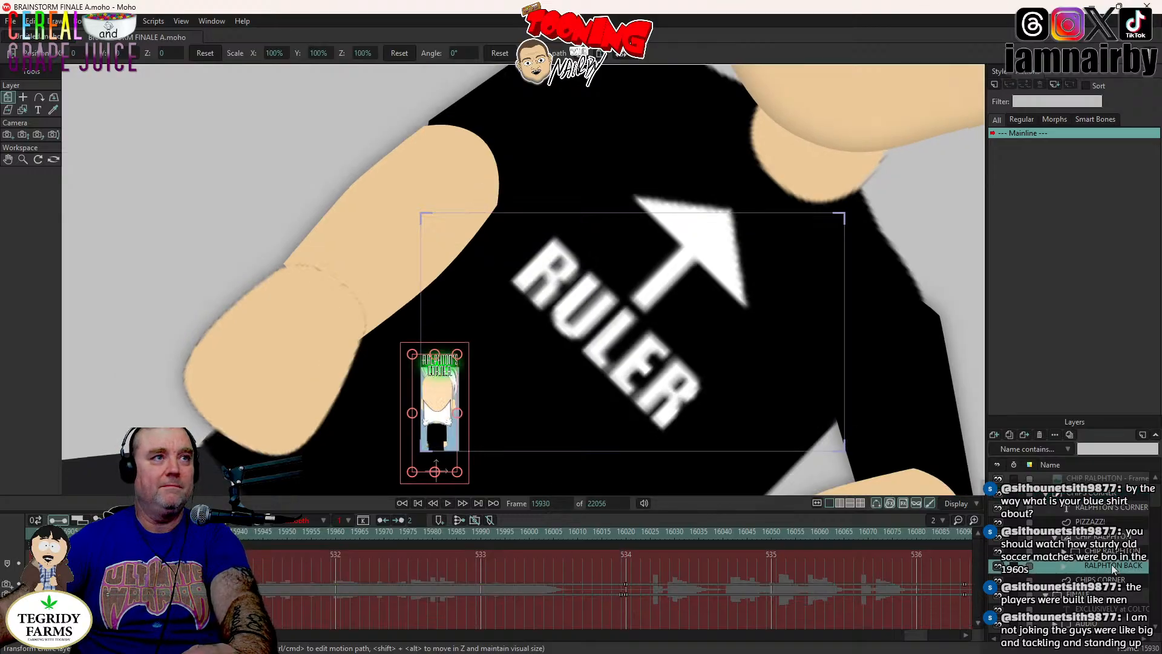
click(1063, 566)
scroll(1063, 565, down, 1)
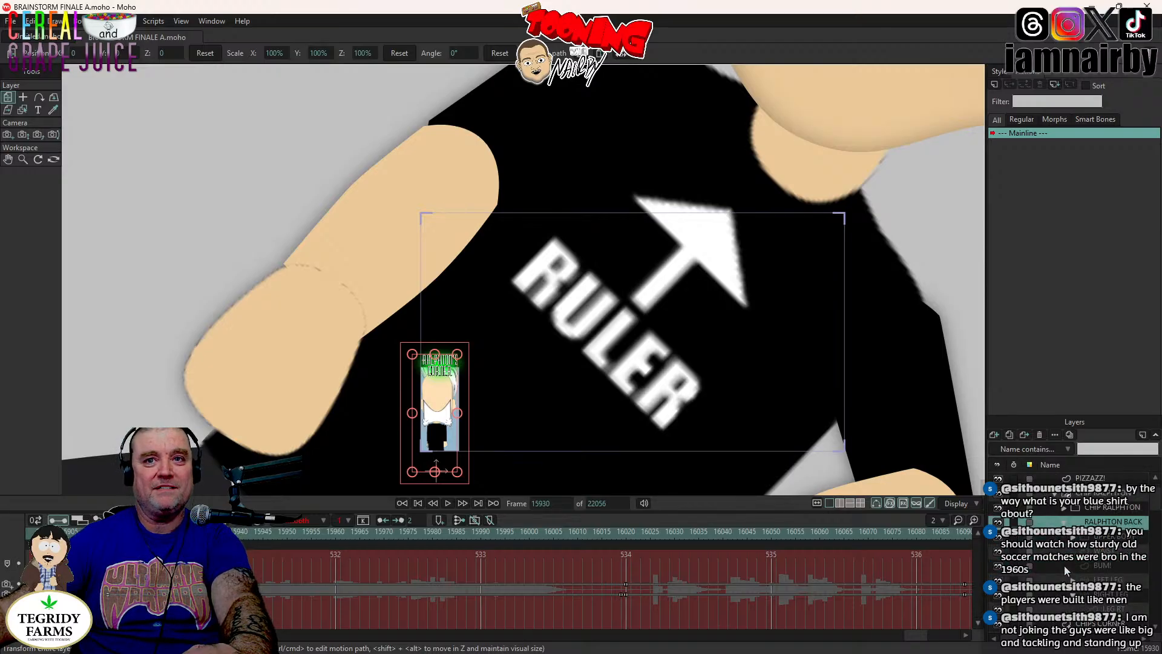
scroll(1064, 565, up, 3)
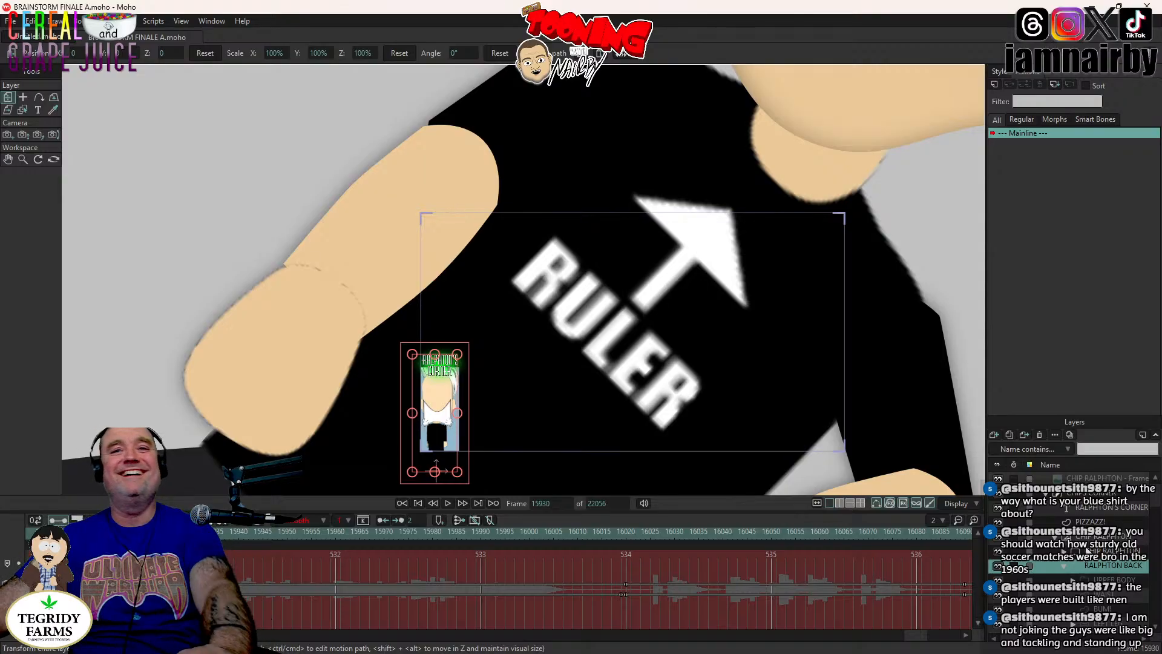
- Switch the poster's CHIP RALPHTON switch layer to RALPHTON BACK at frame 15913
click(1086, 536)
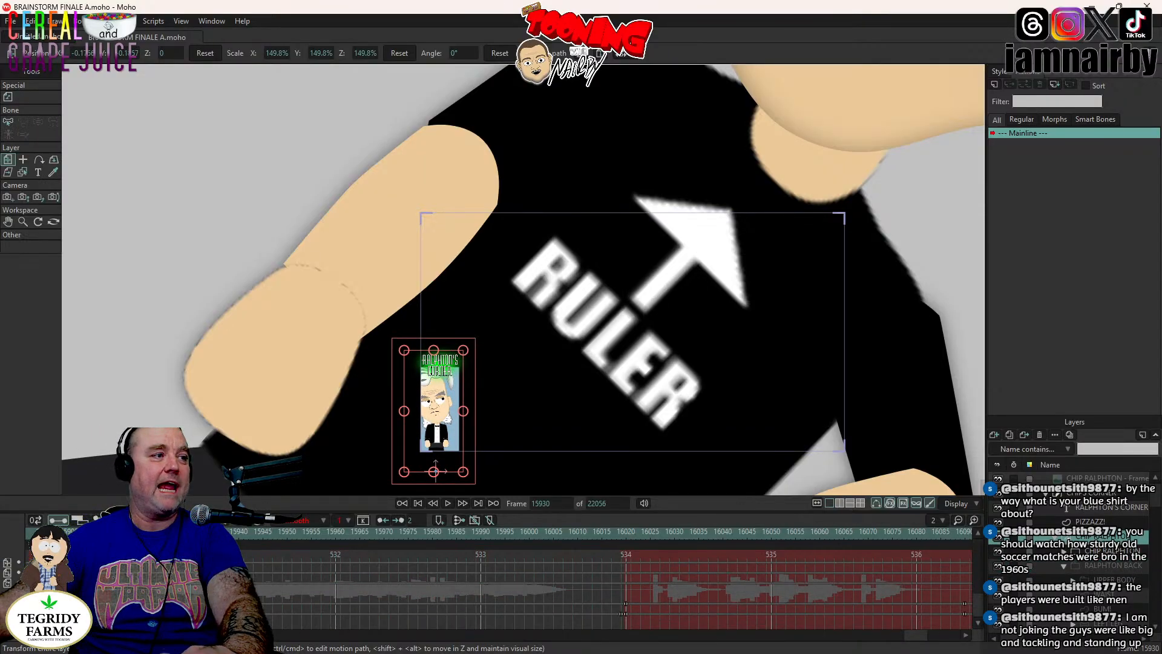
click(112, 537)
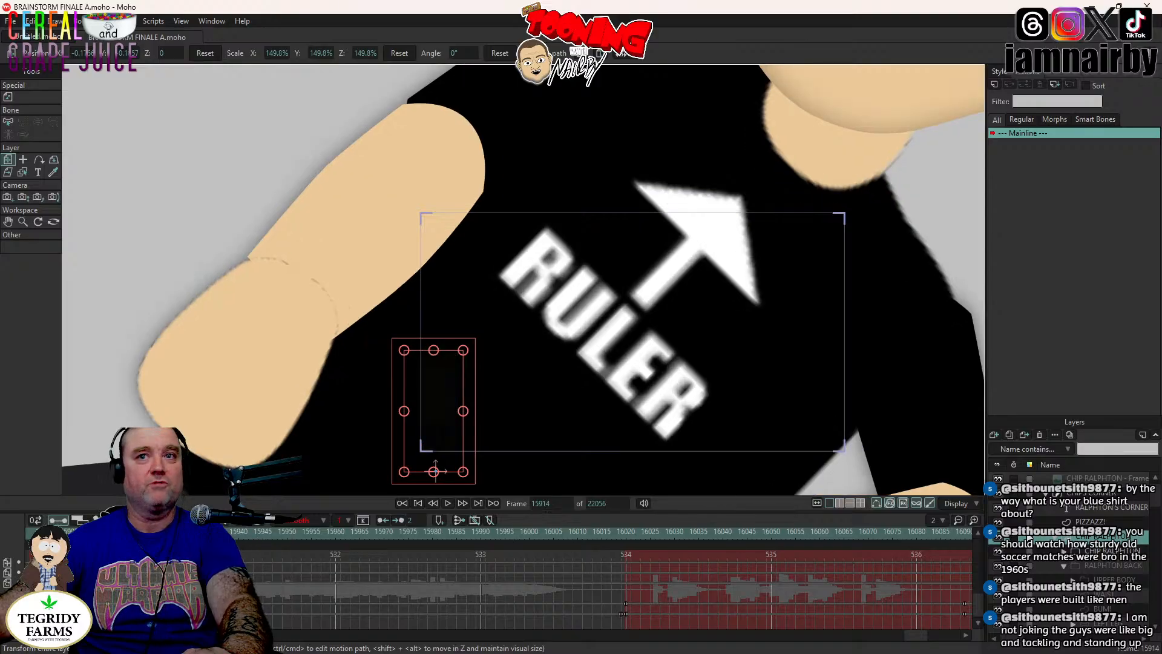
key(Left)
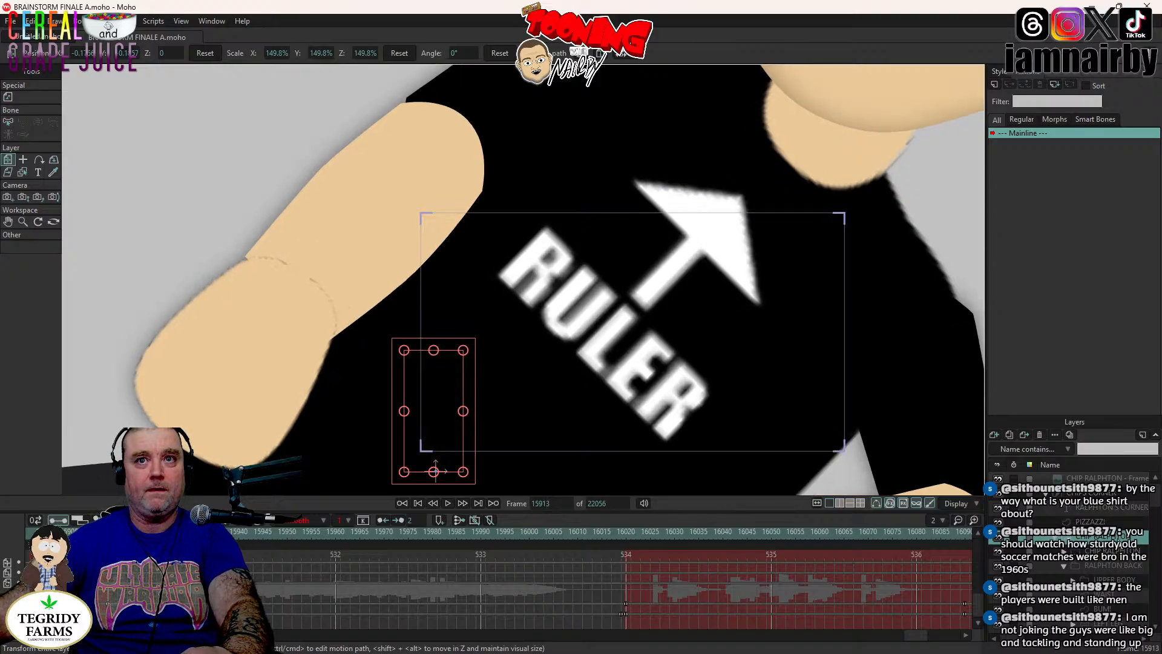
right_click(1124, 524)
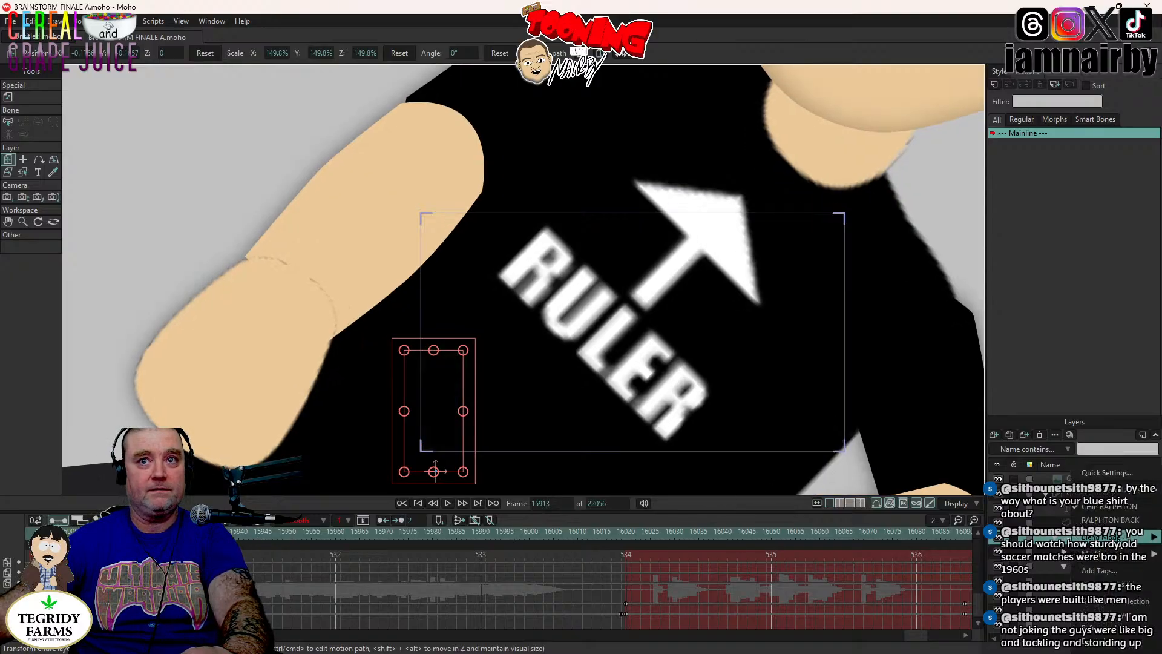
click(1124, 524)
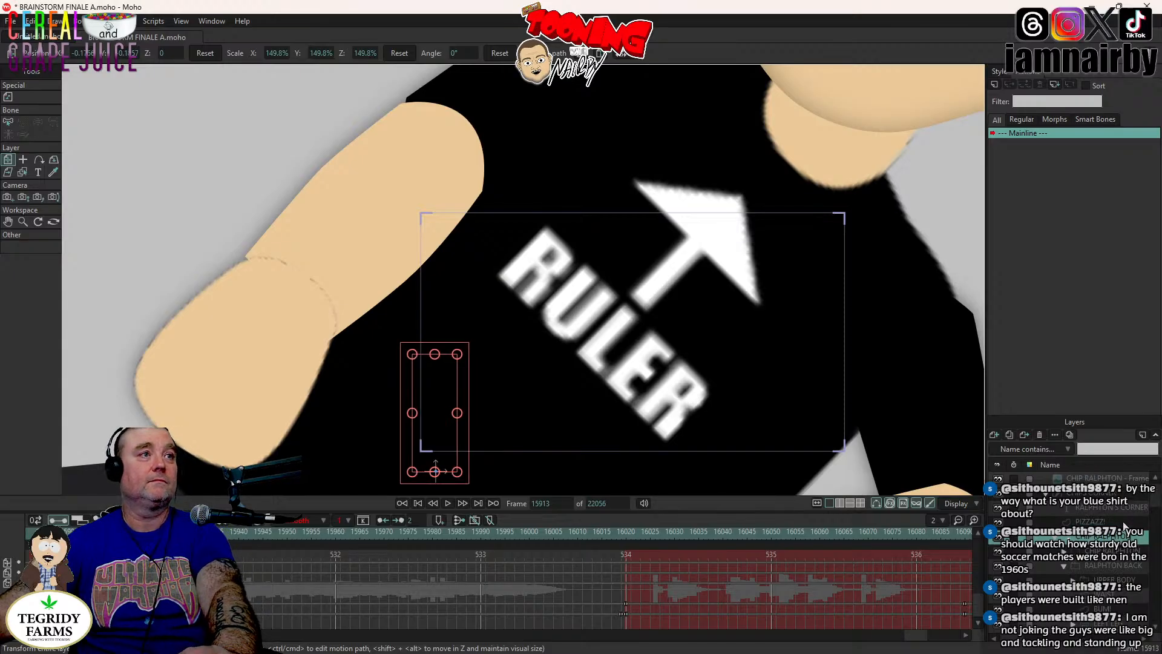
- Step and play forward from frame 15913 to frame 15932 to check the back-facing character in the poster
key(Right)
key(Right)
key(Right)
key(Right)
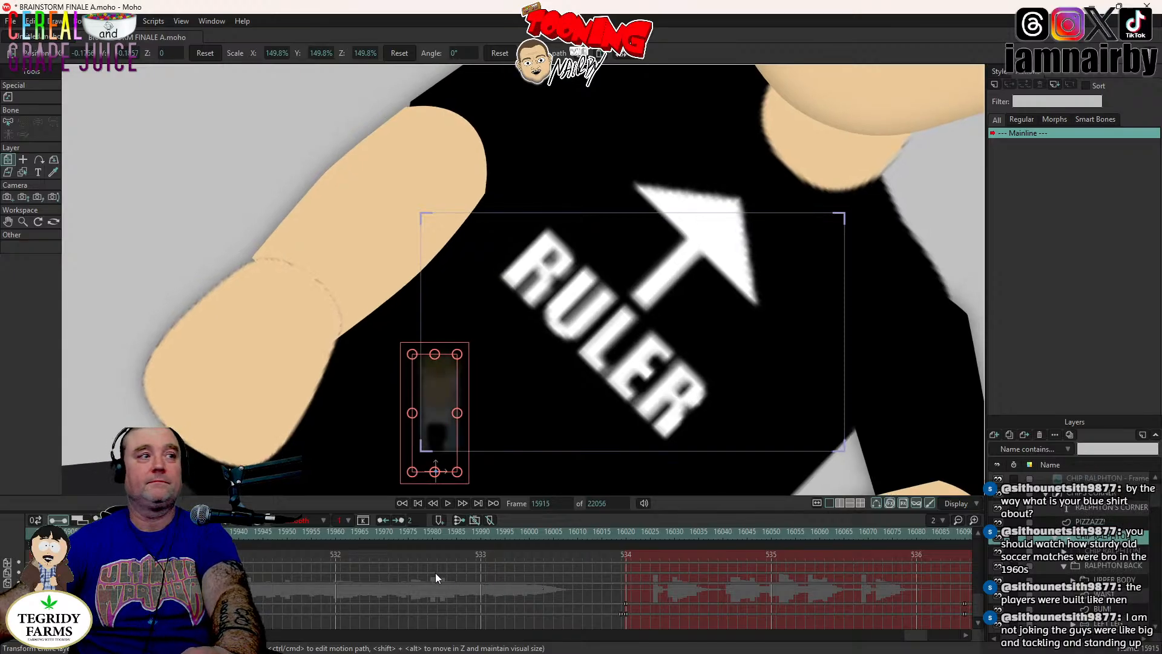
click(448, 503)
click(448, 503)
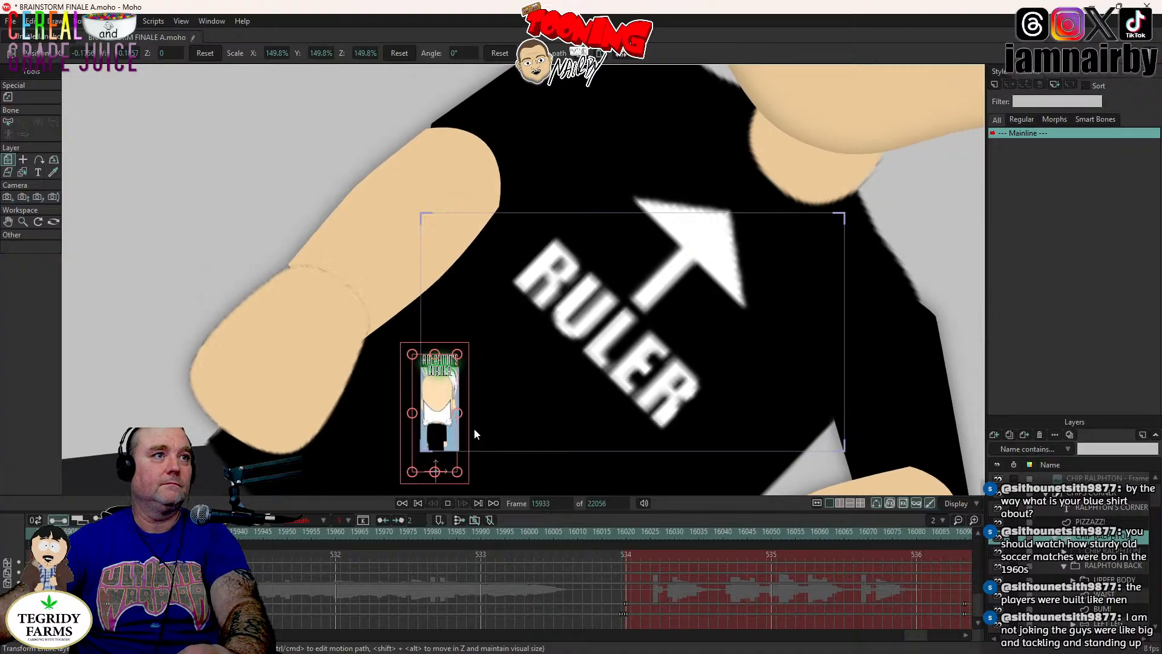
- Reposition the back-facing CHIP RALPHTON layer at frame 15932 and scale it to 94.3% so the whole figure fits in the poster
scroll(1091, 570, down, 3)
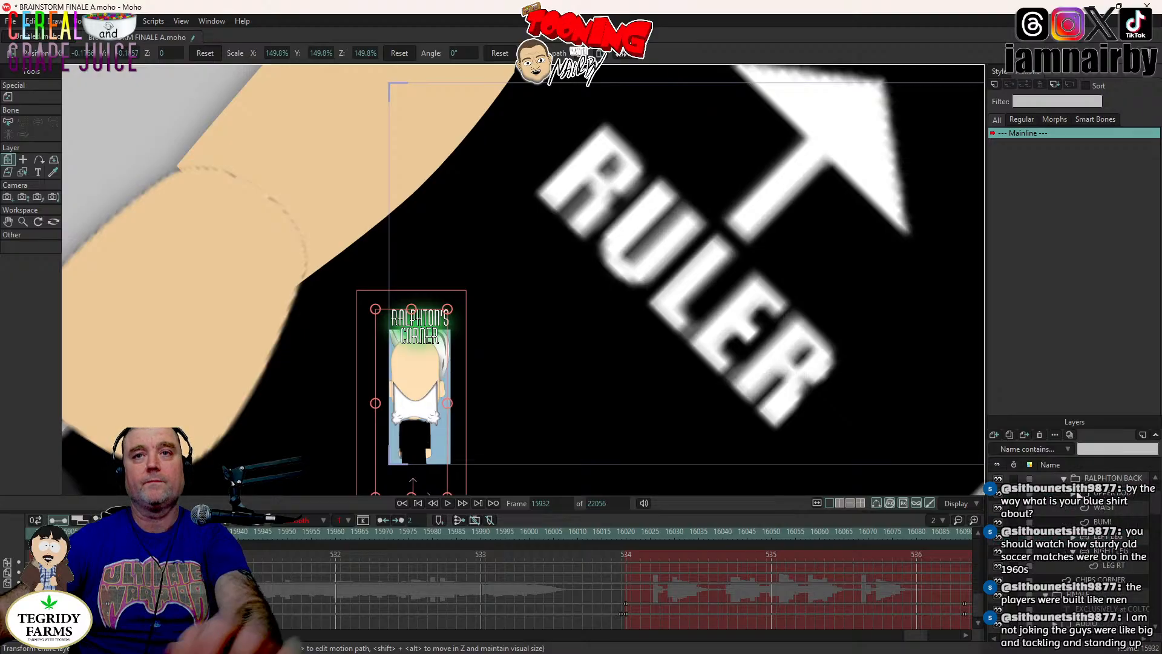
click(1076, 493)
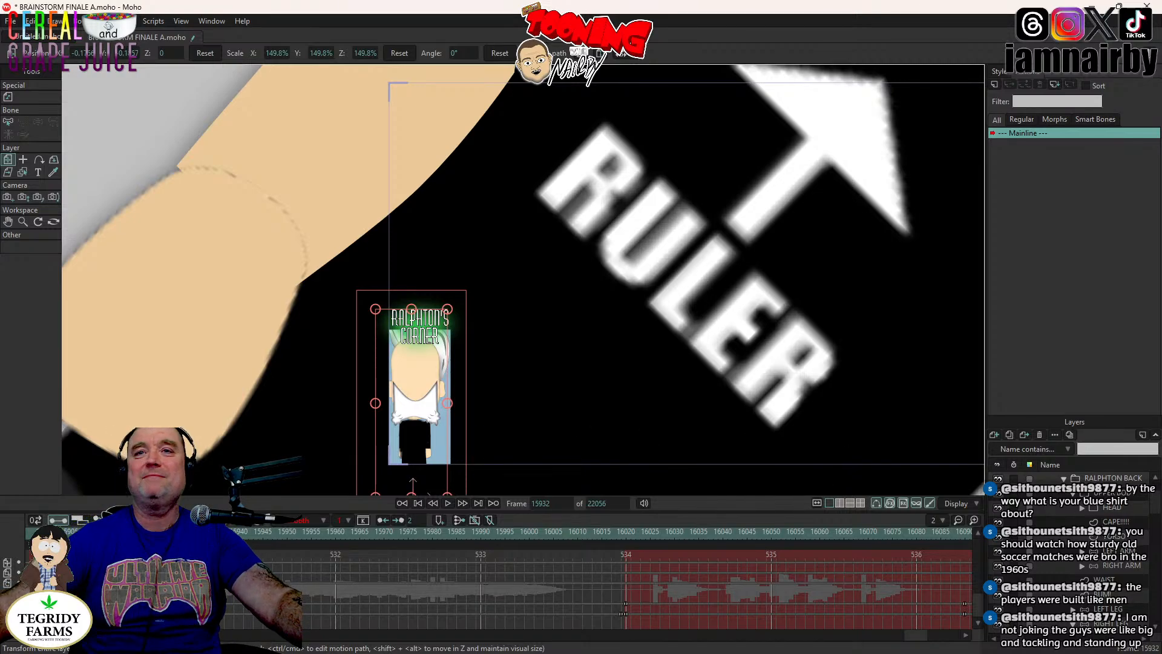
scroll(1071, 545, up, 1)
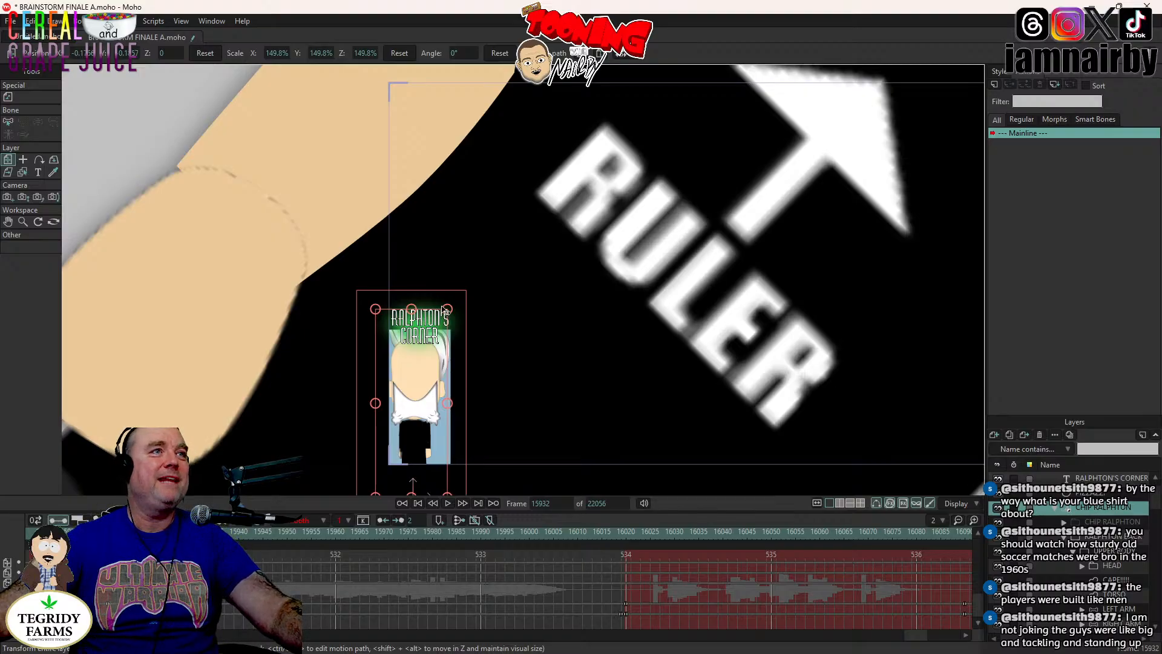
click(437, 351)
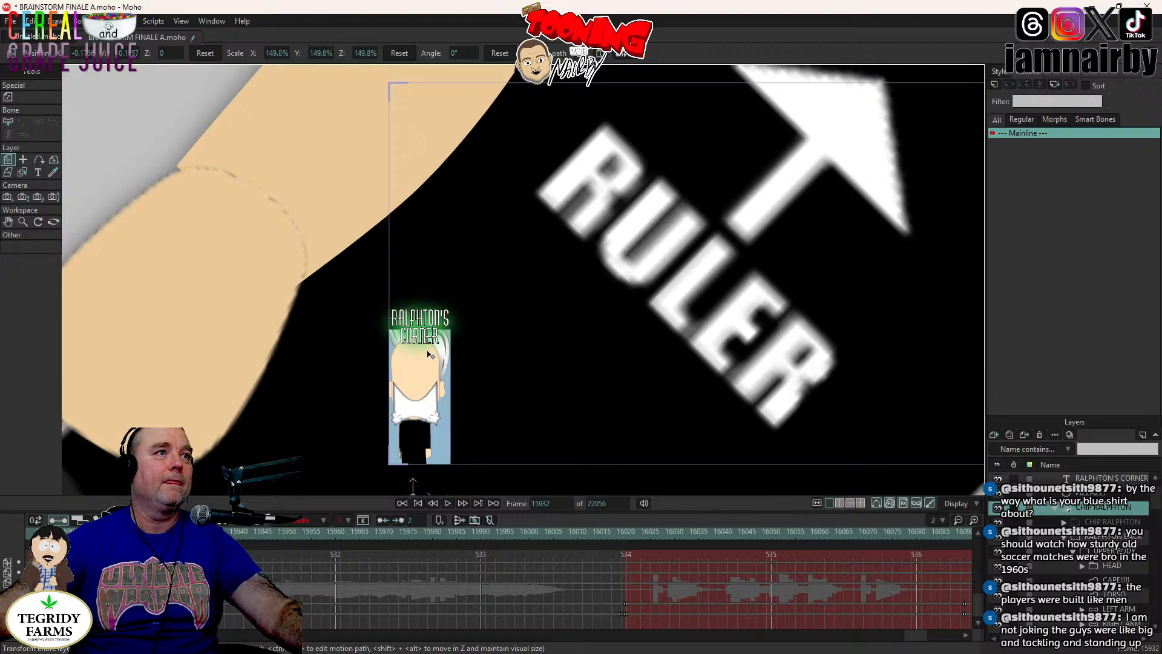
click(455, 337)
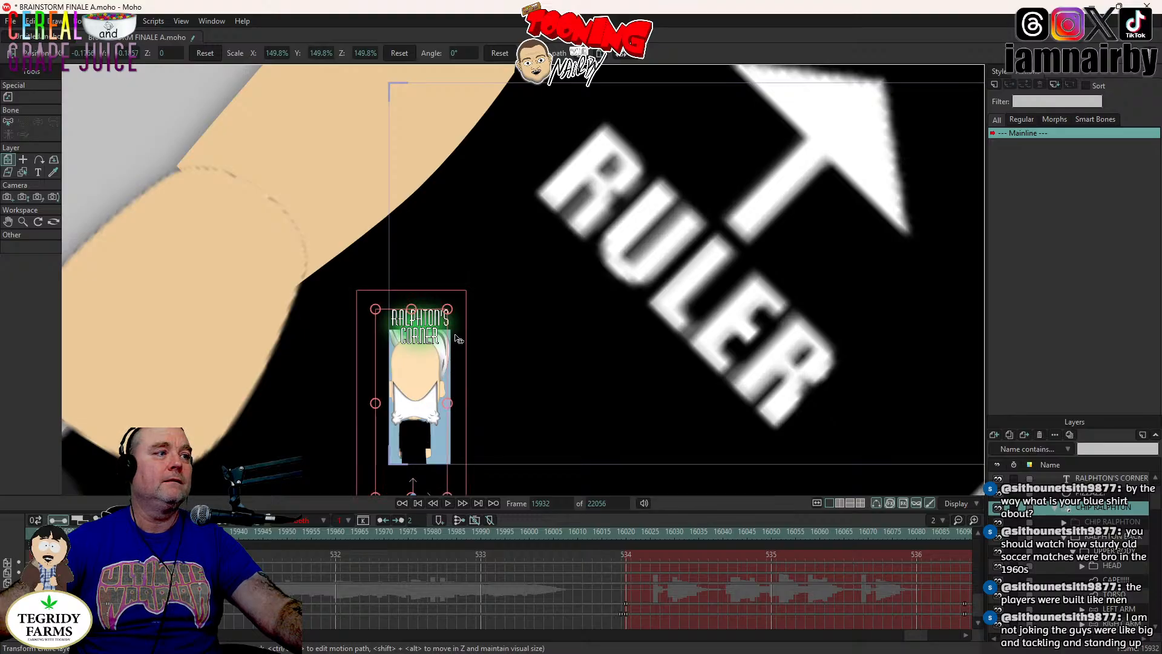
click(452, 310)
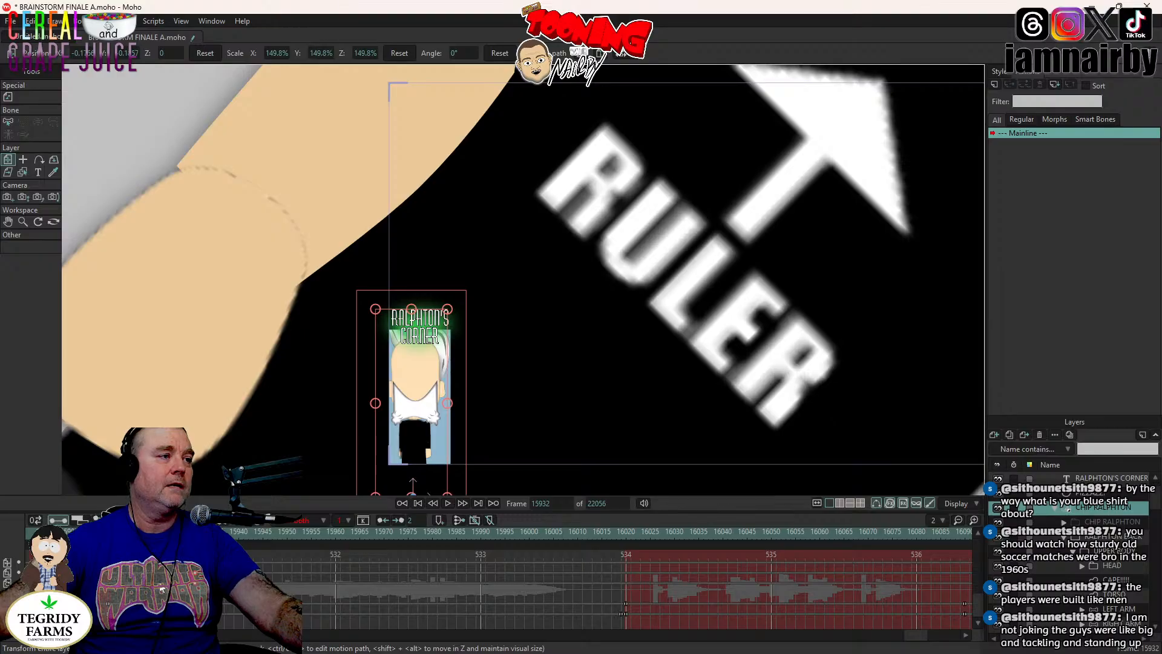
drag(416, 426, 422, 400)
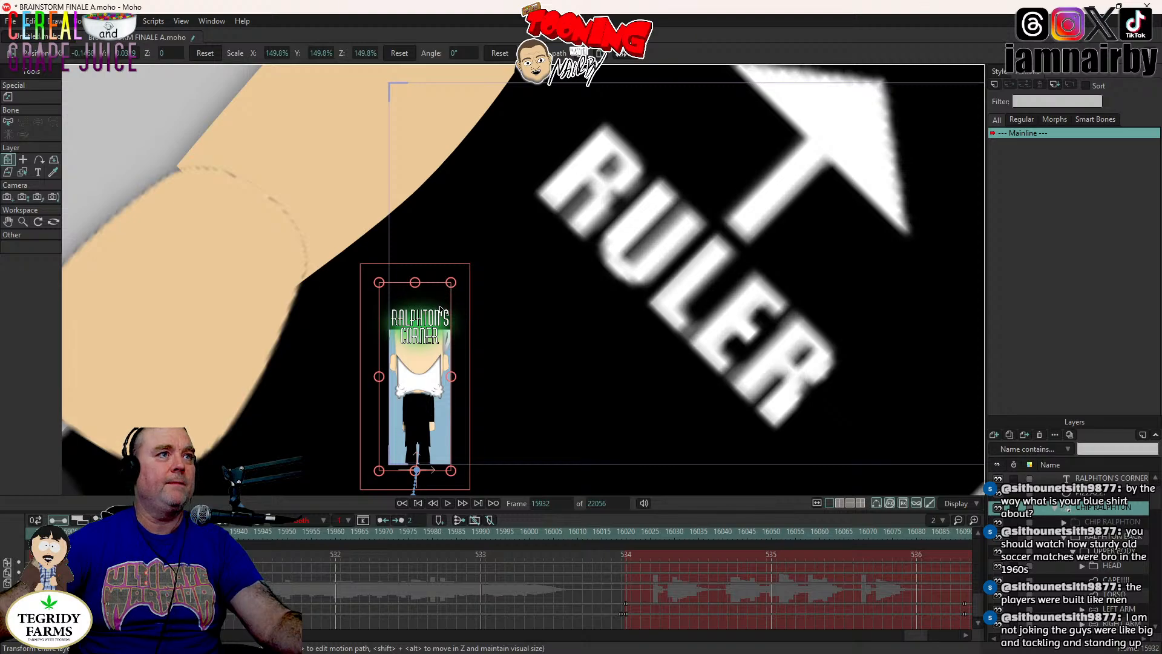
drag(451, 283, 496, 385)
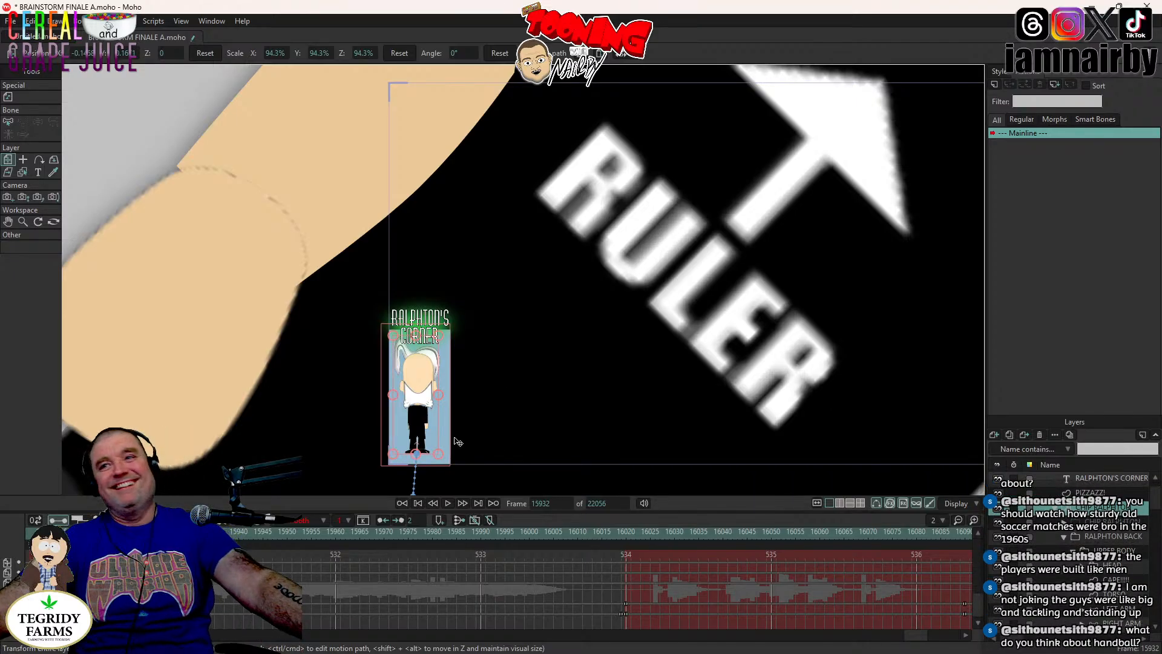
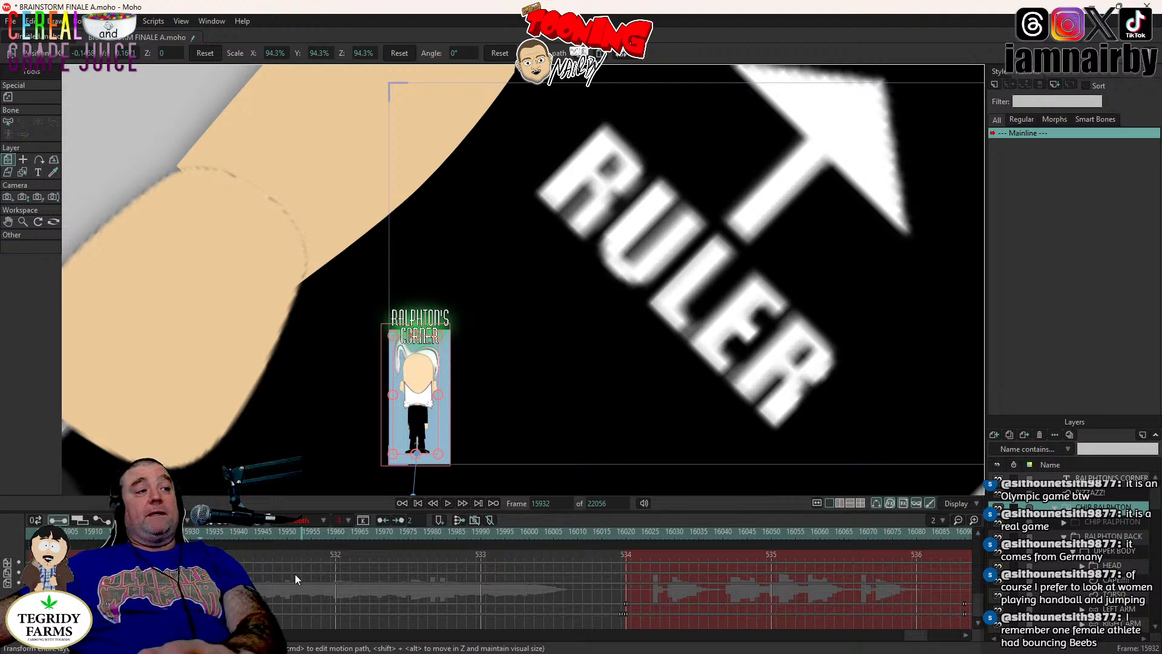
- Keyframe the UPPER BODY layer of RALPHTON BACK in its upright pose at frame 15922
click(156, 532)
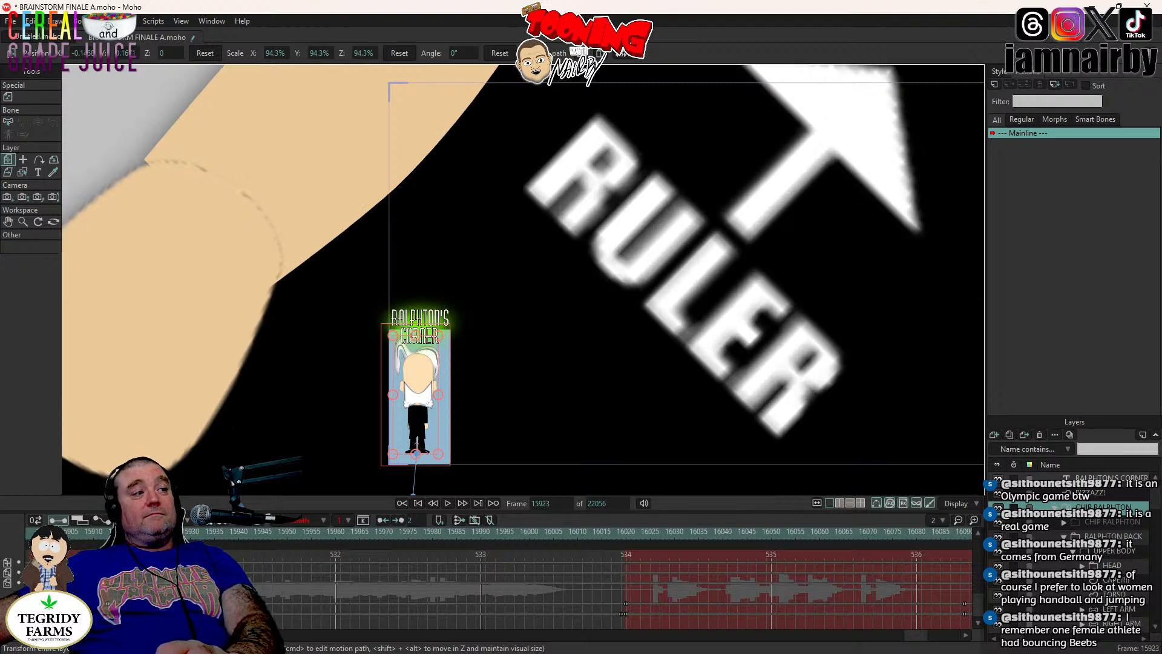
key(Right)
key(Right)
key(Right)
key(Right)
key(Right)
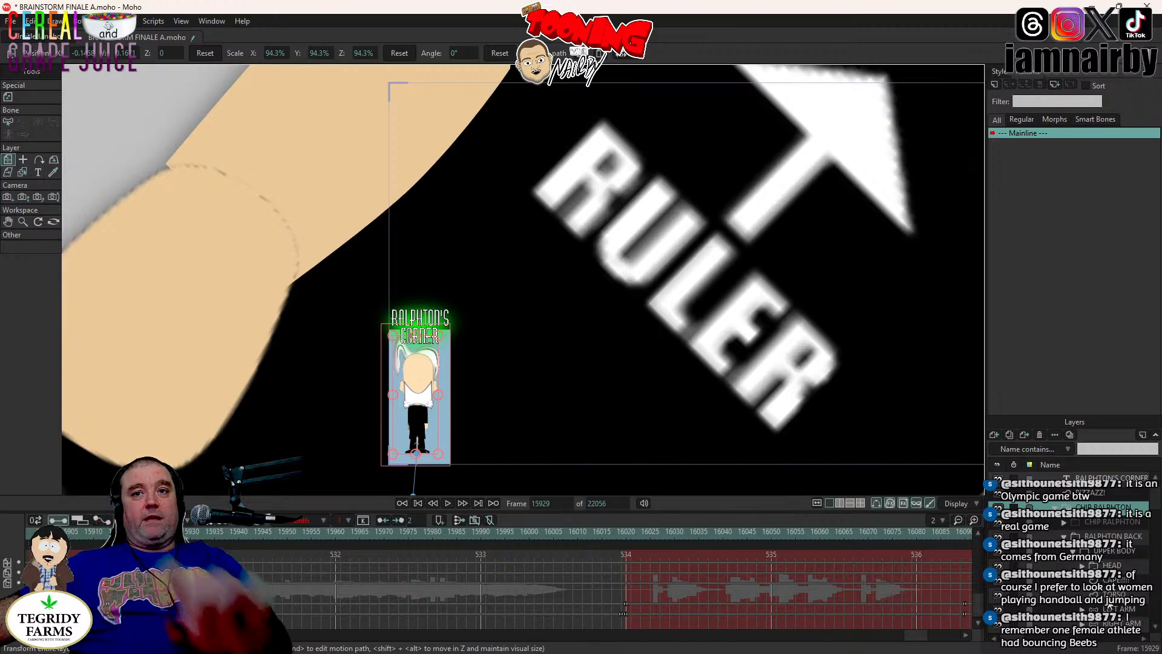
click(1116, 550)
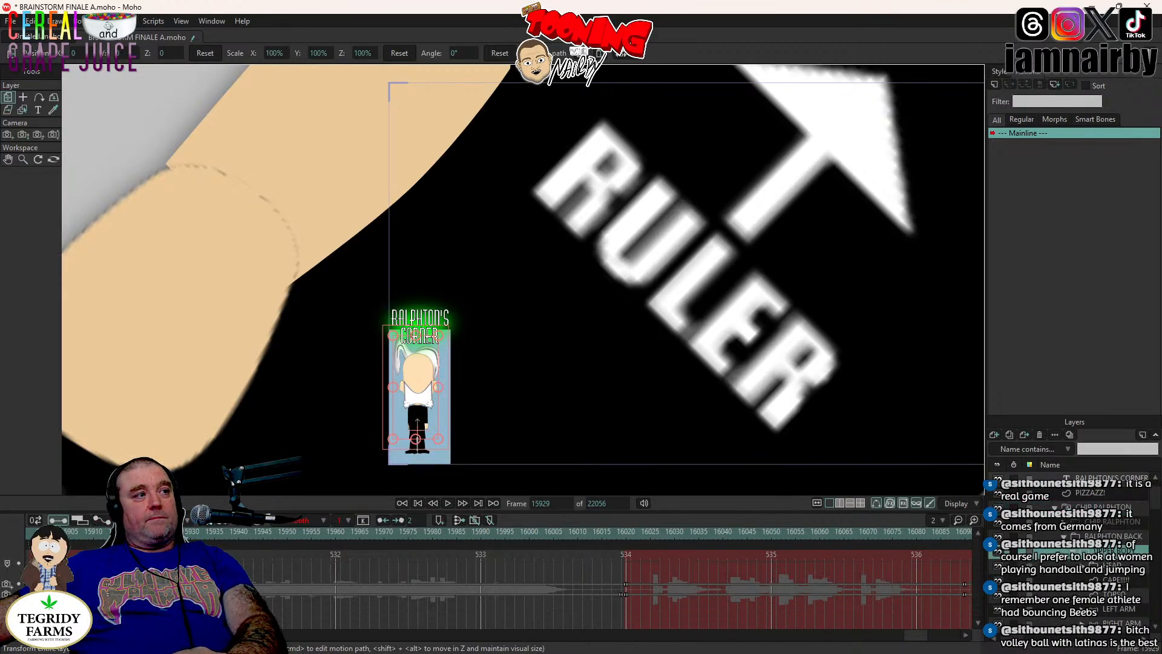
click(153, 532)
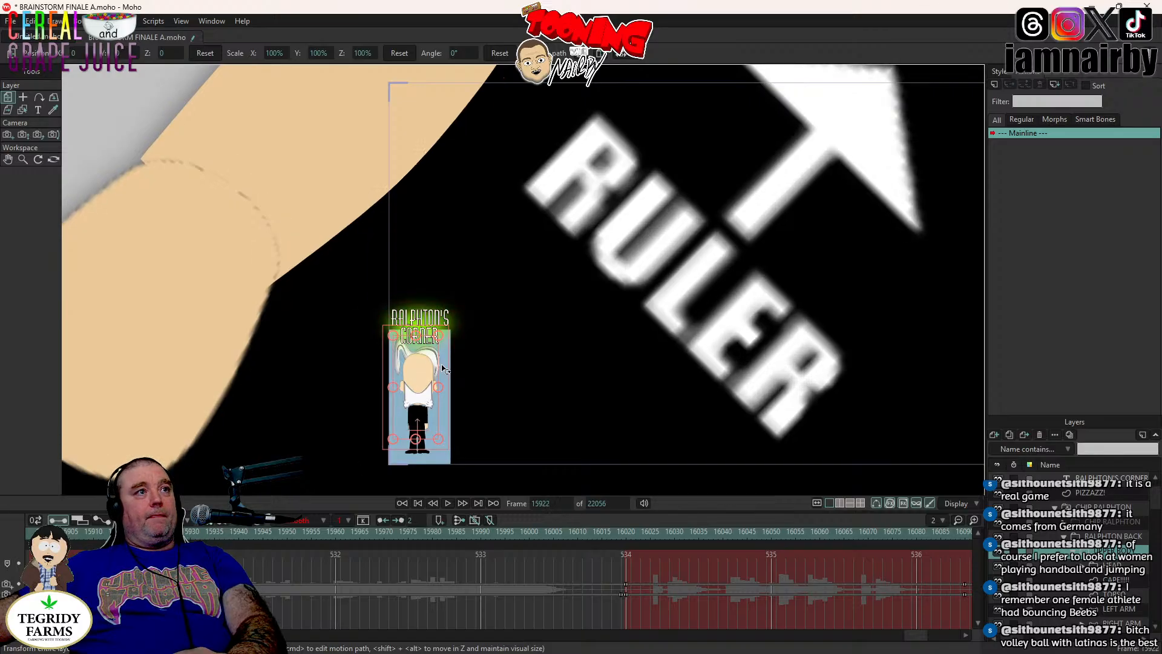
drag(442, 366, 442, 365)
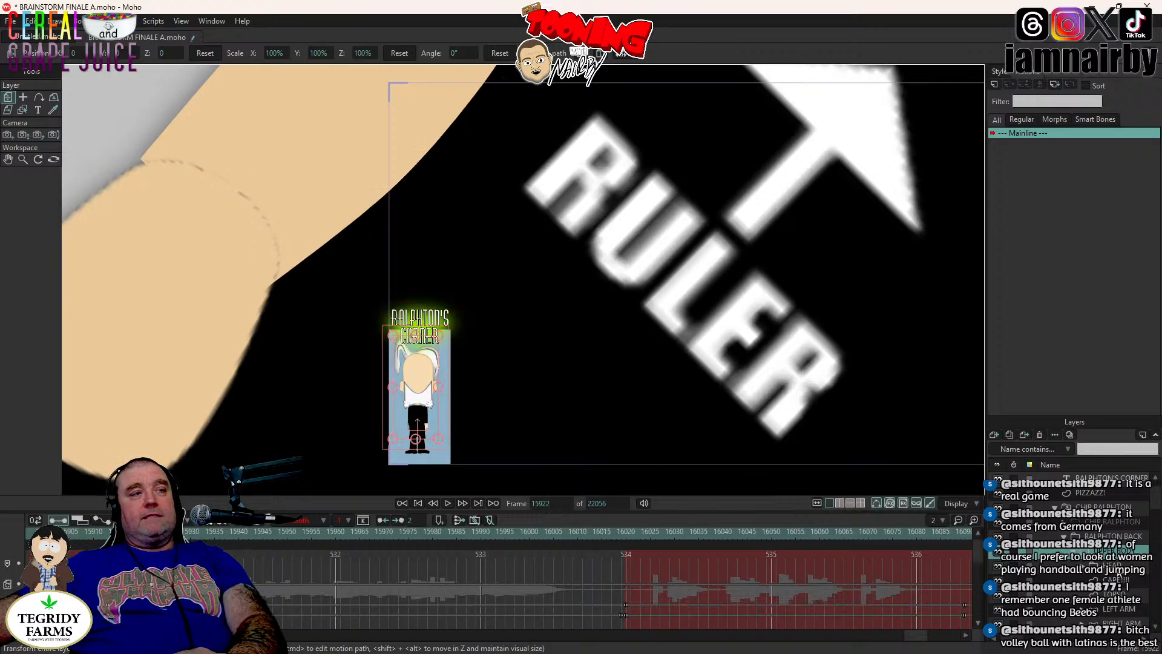
- Keyframe the HEAD layer of RALPHTON BACK in its untilted pose at frame 15922
key(Down)
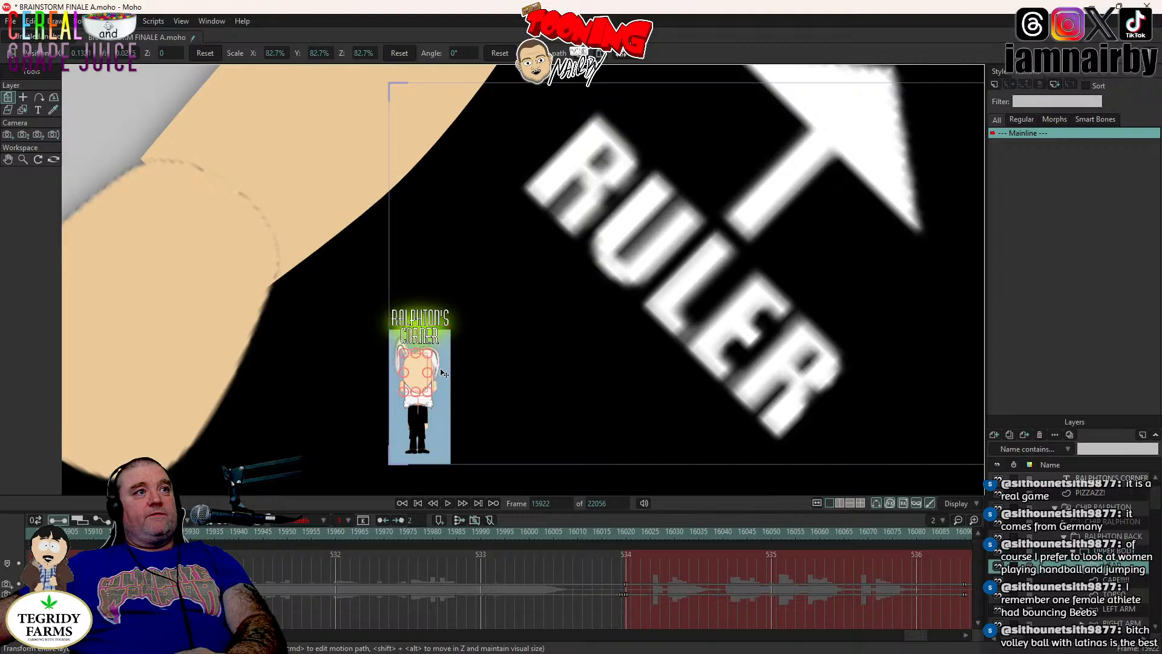
scroll(426, 380, up, 5)
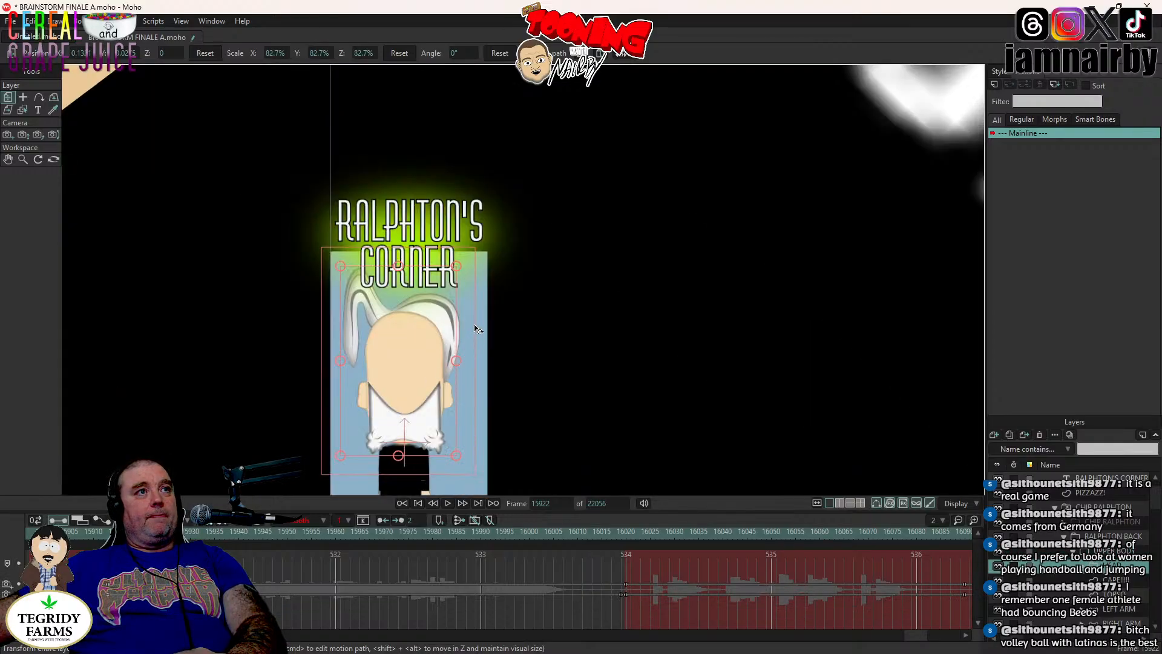
click(469, 328)
click(430, 336)
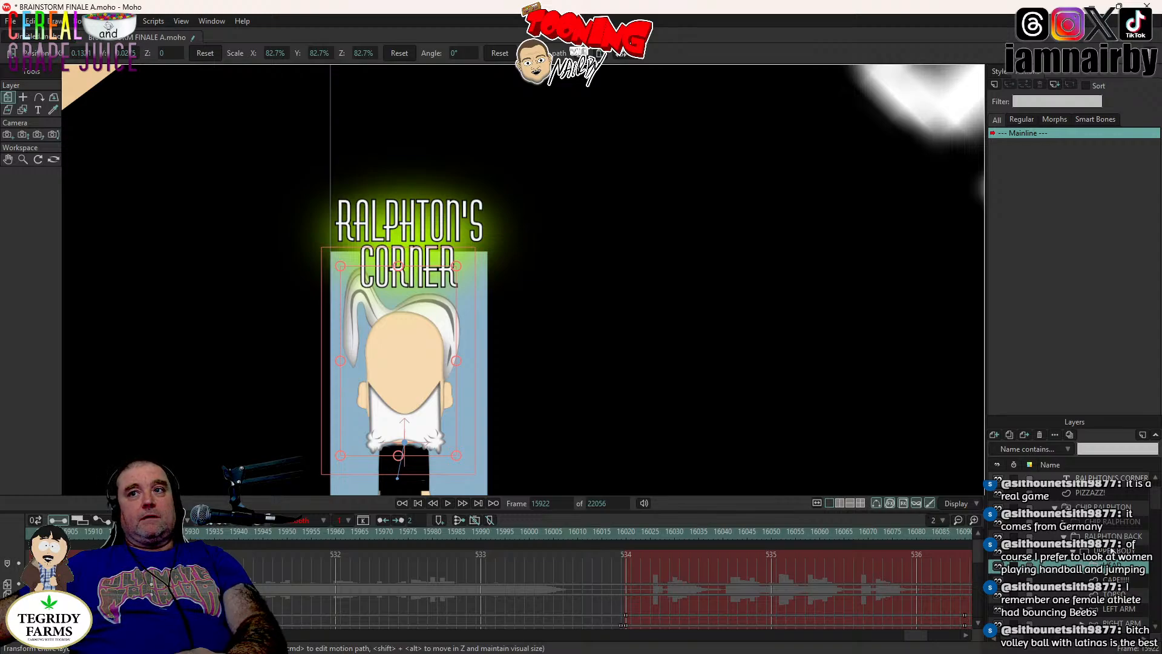
- Keyframe the LEFT ARM bones of RALPHTON BACK in their resting pose at frame 15922 with Manipulate Bones
scroll(1113, 550, down, 1)
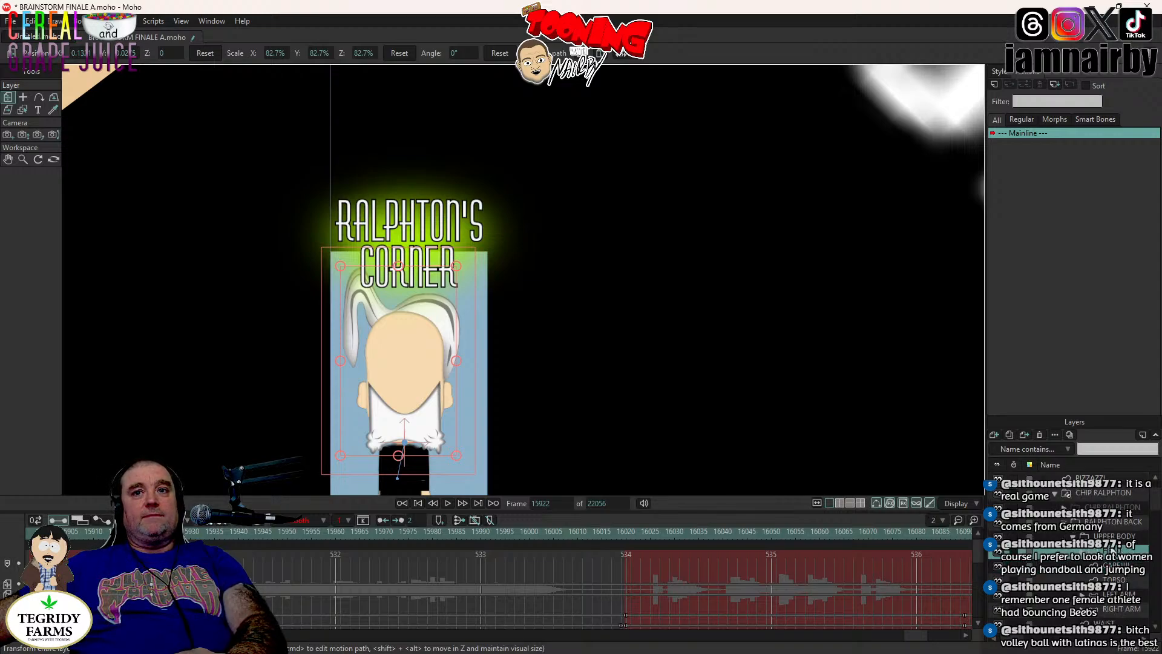
click(1118, 565)
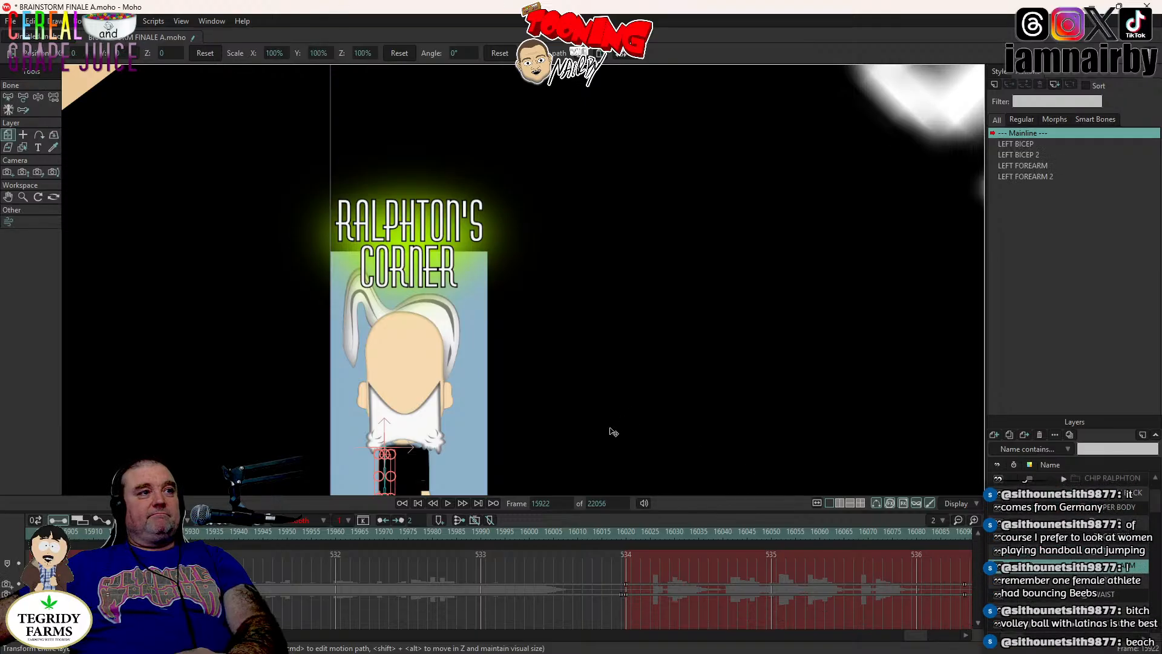
drag(612, 430, 609, 337)
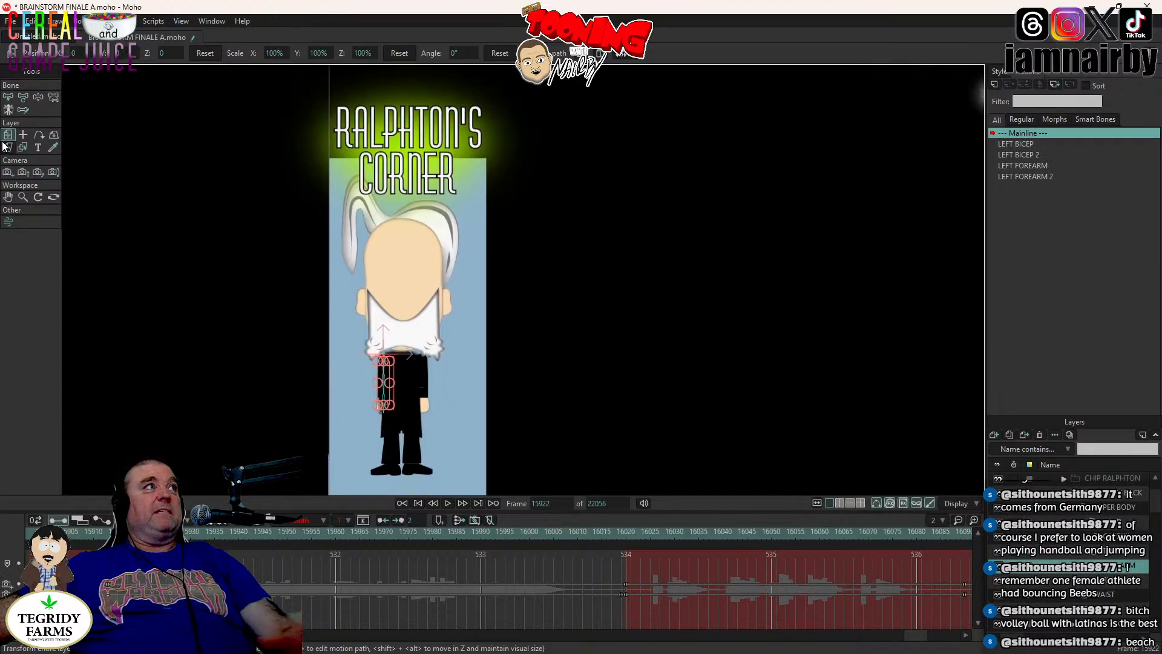
click(38, 97)
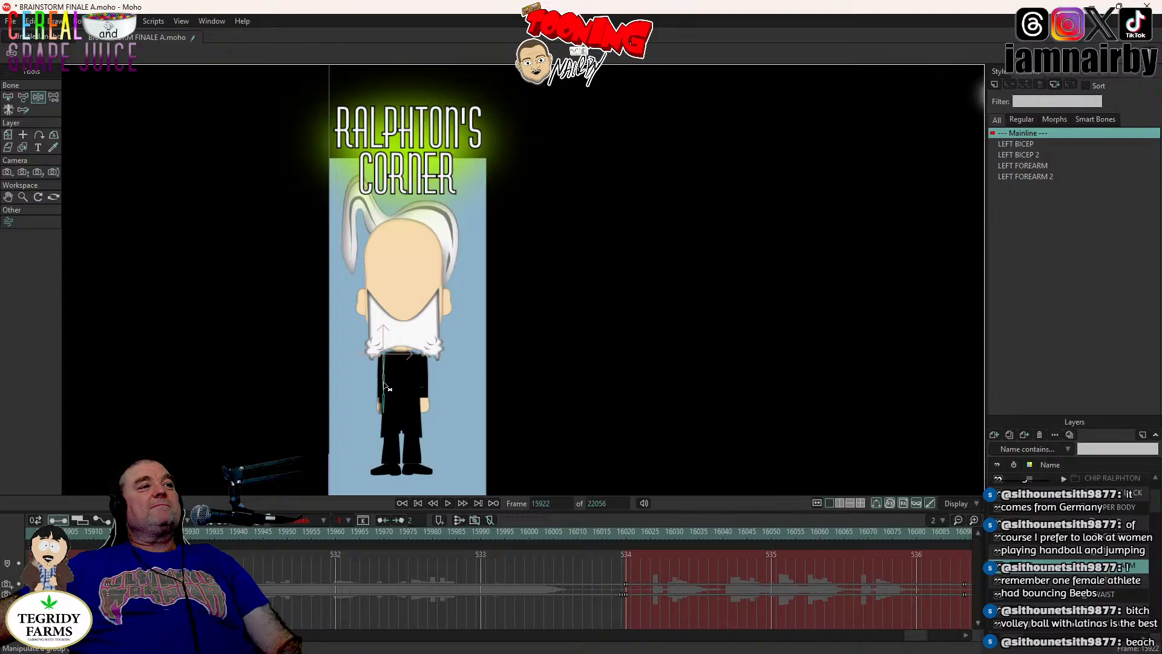
click(385, 386)
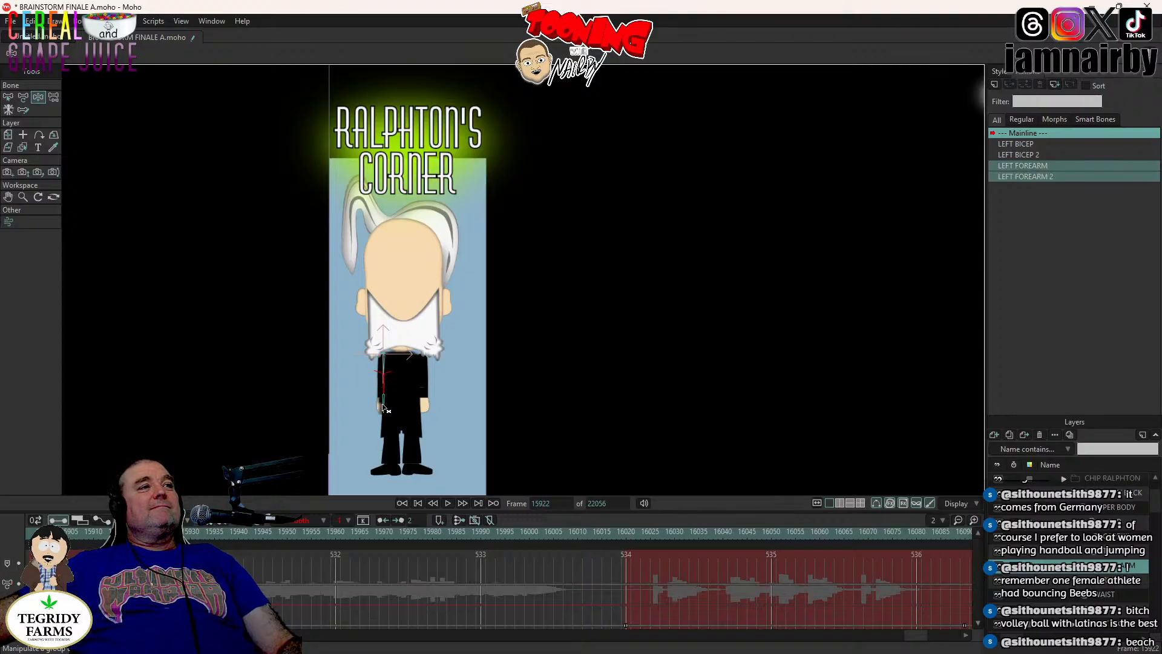
click(383, 404)
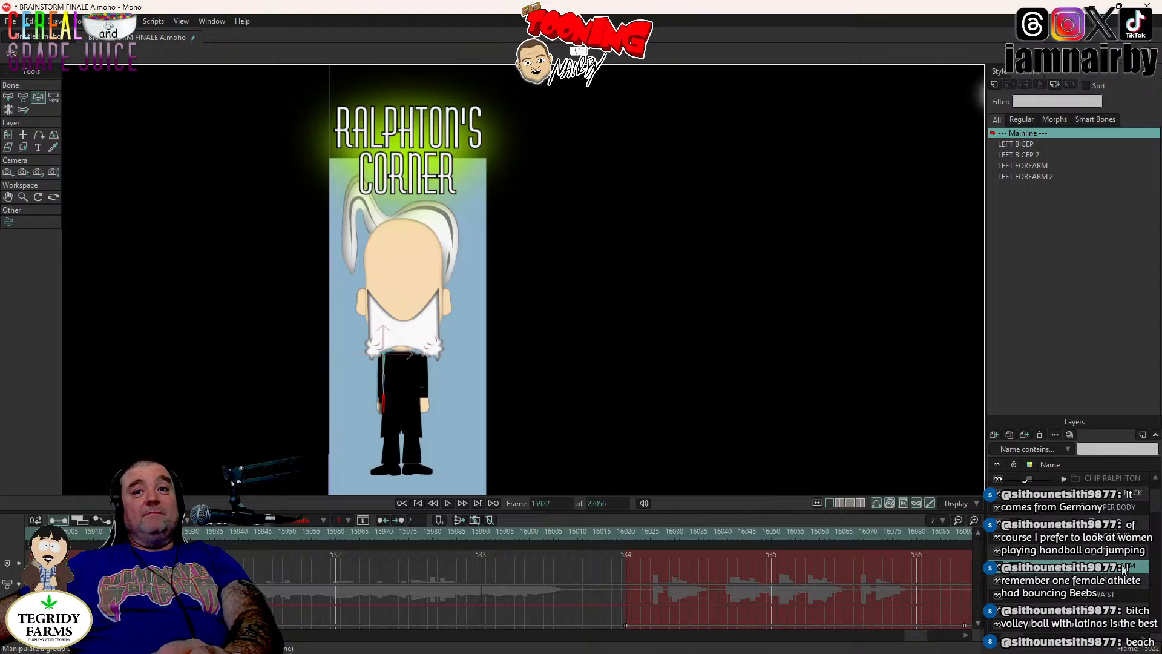
- Keyframe the RIGHT ARM bones of RALPHTON BACK in their resting pose at frame 15922
click(1115, 583)
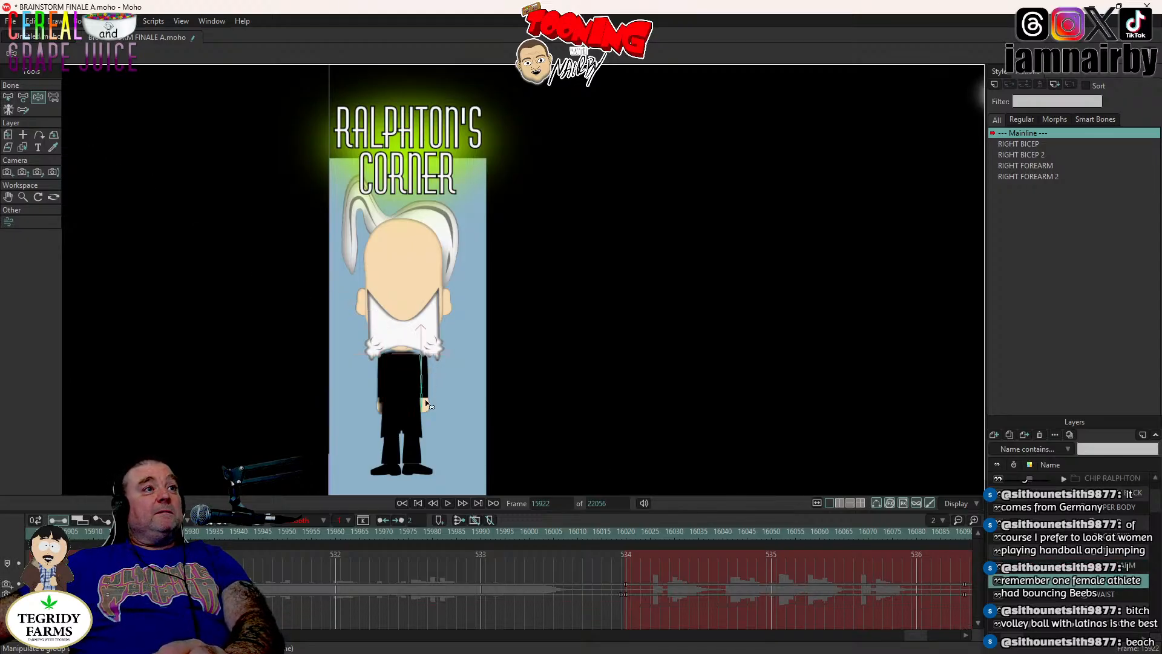
scroll(424, 403, up, 3)
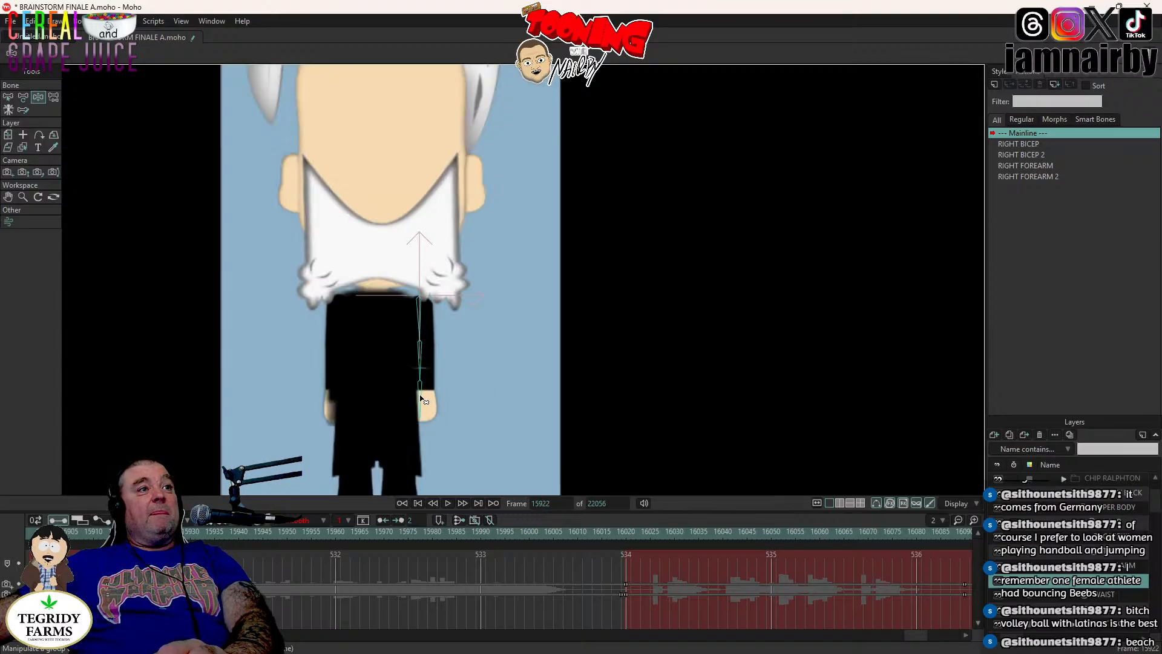
click(422, 400)
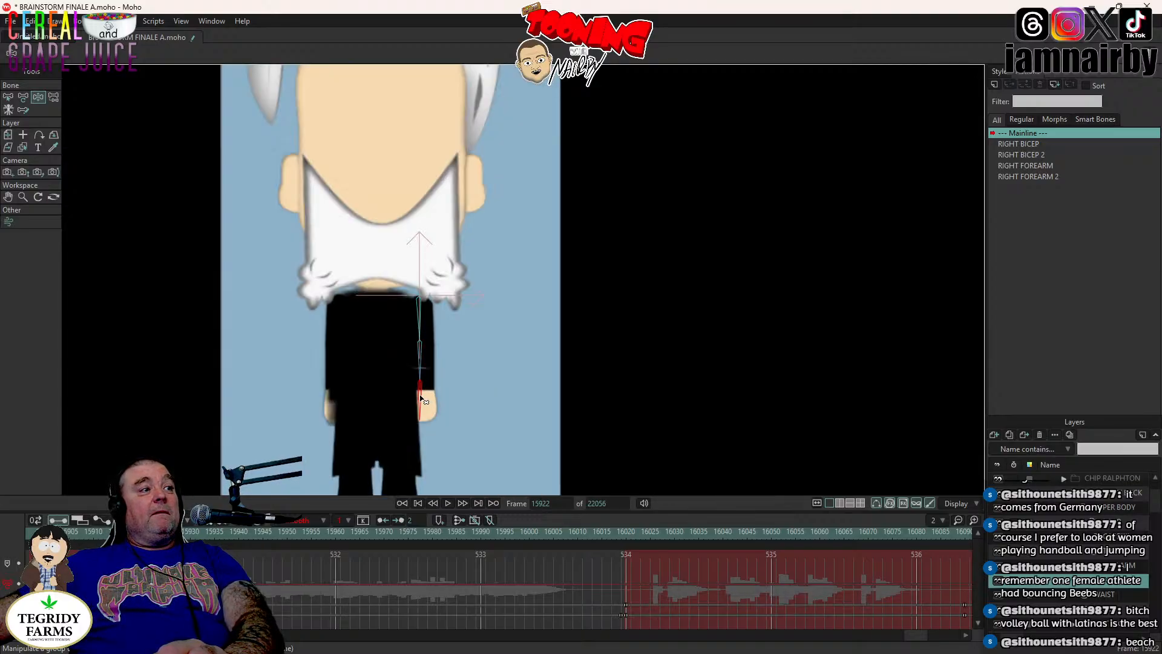
click(422, 361)
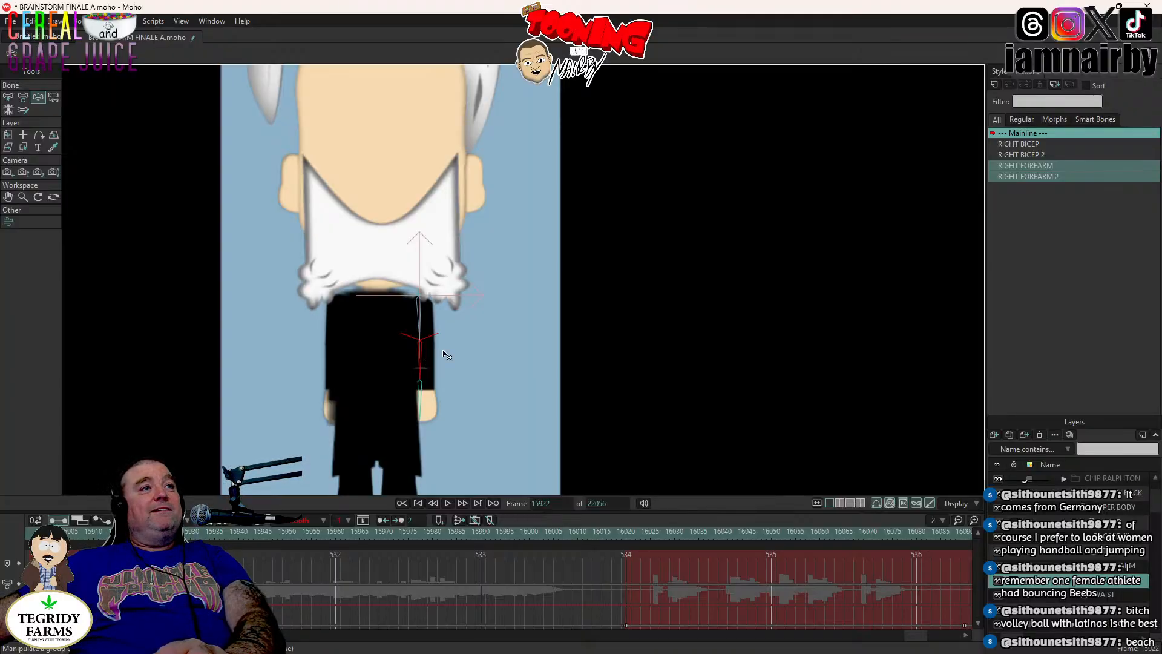
- Examine the poster within the whole scene and step through its fade-in between frames 15919 and 15922
scroll(474, 302, down, 3)
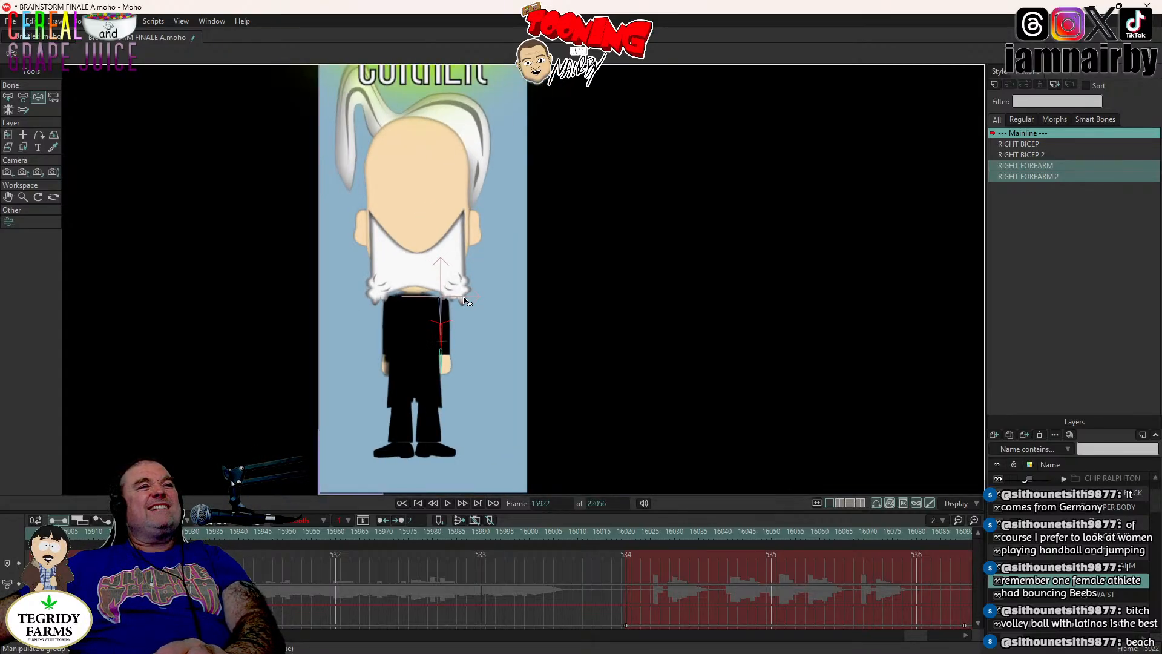
scroll(466, 301, down, 2)
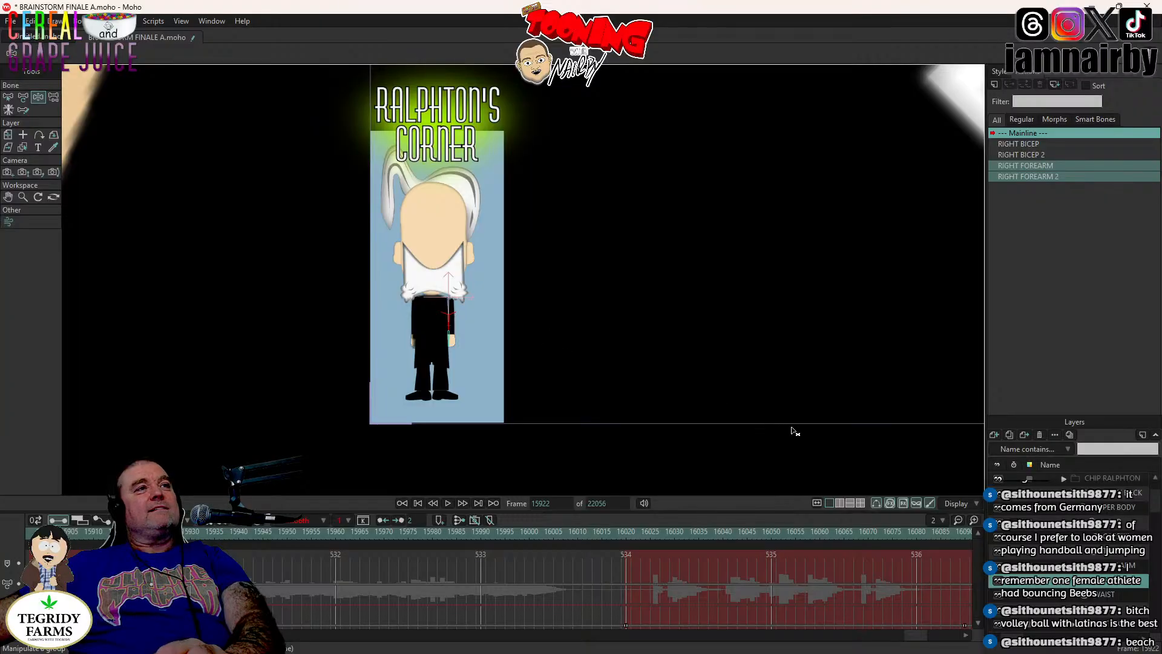
scroll(568, 301, down, 3)
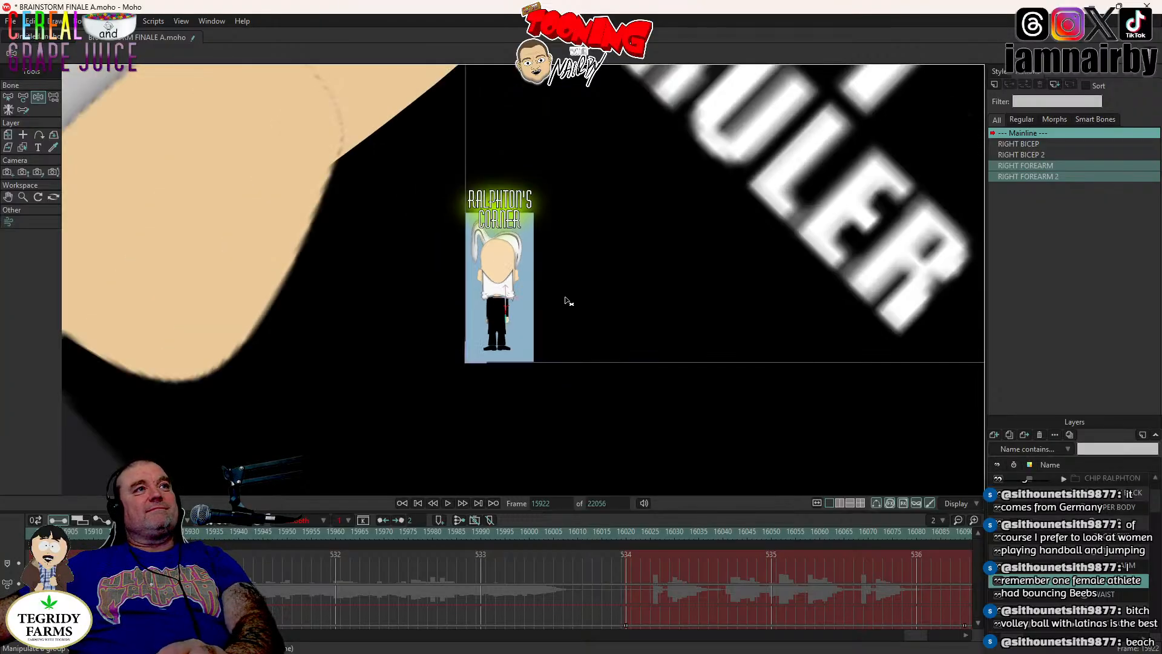
scroll(567, 300, up, 2)
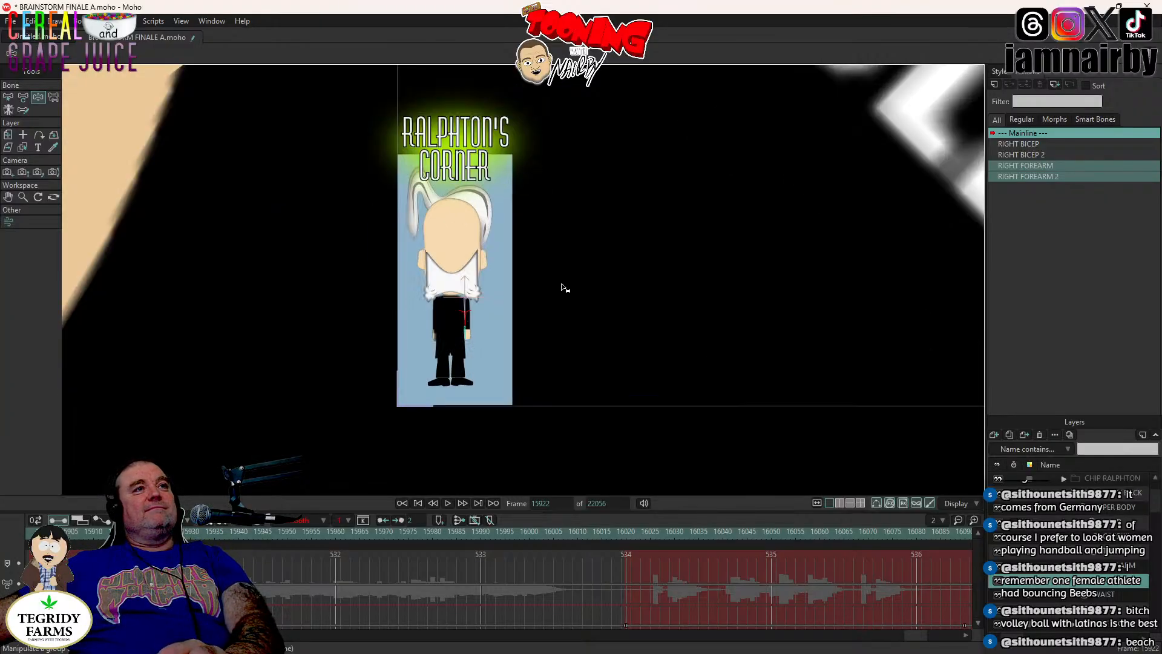
scroll(522, 351, down, 2)
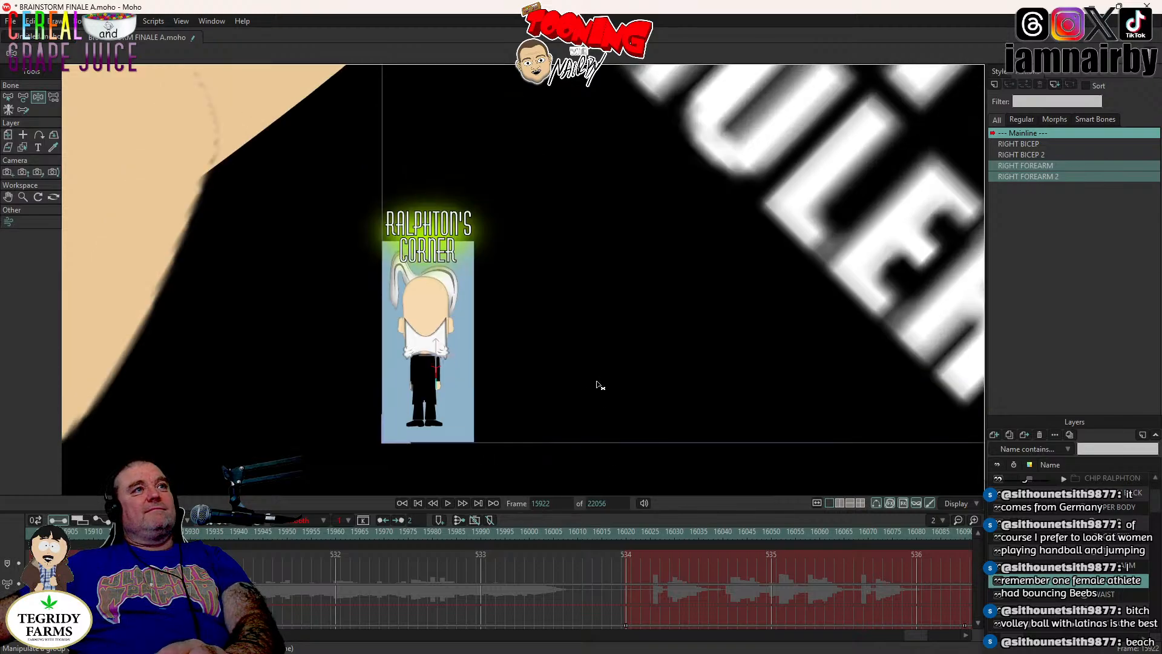
scroll(599, 385, down, 2)
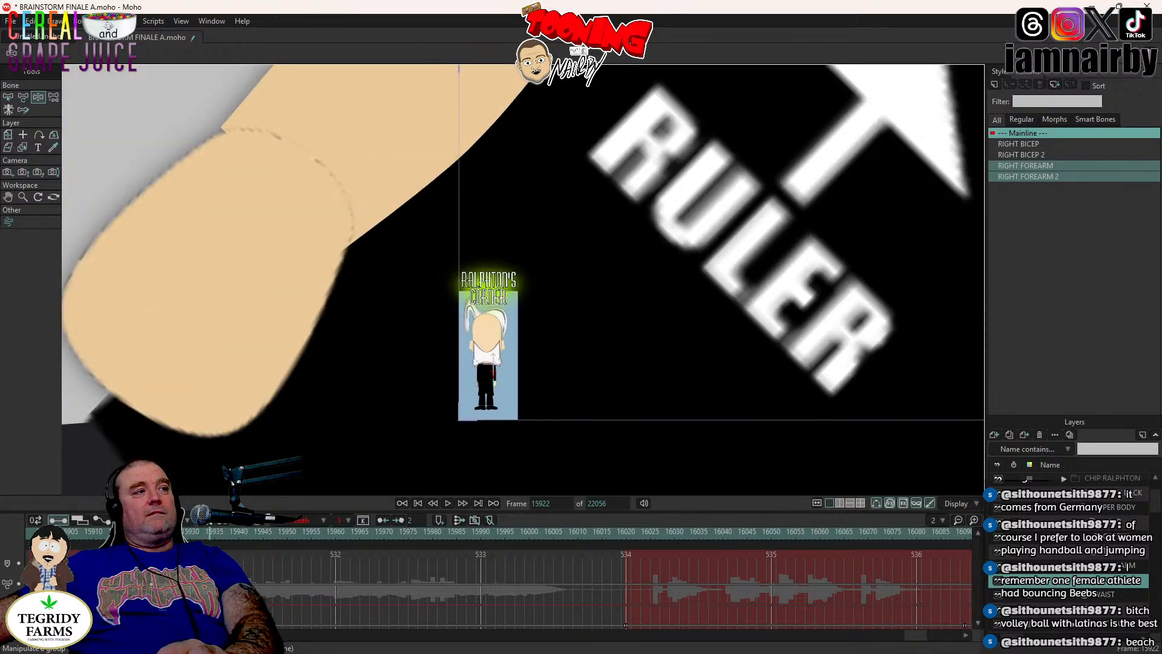
key(Left)
key(Left)
key(Left)
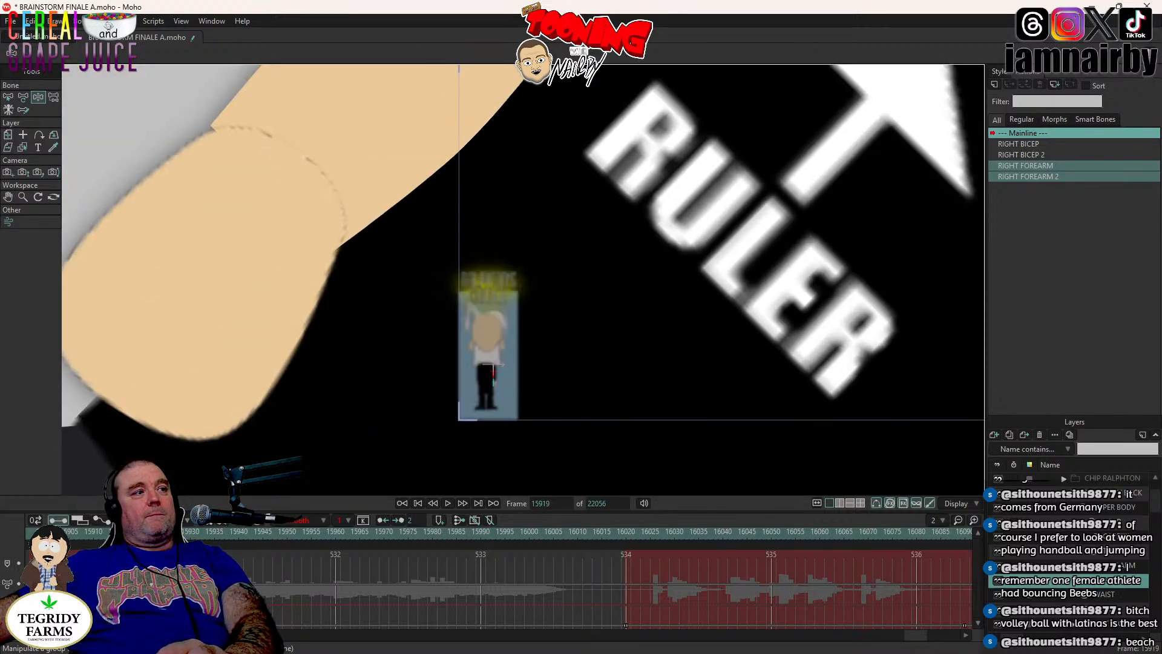
click(450, 502)
click(448, 503)
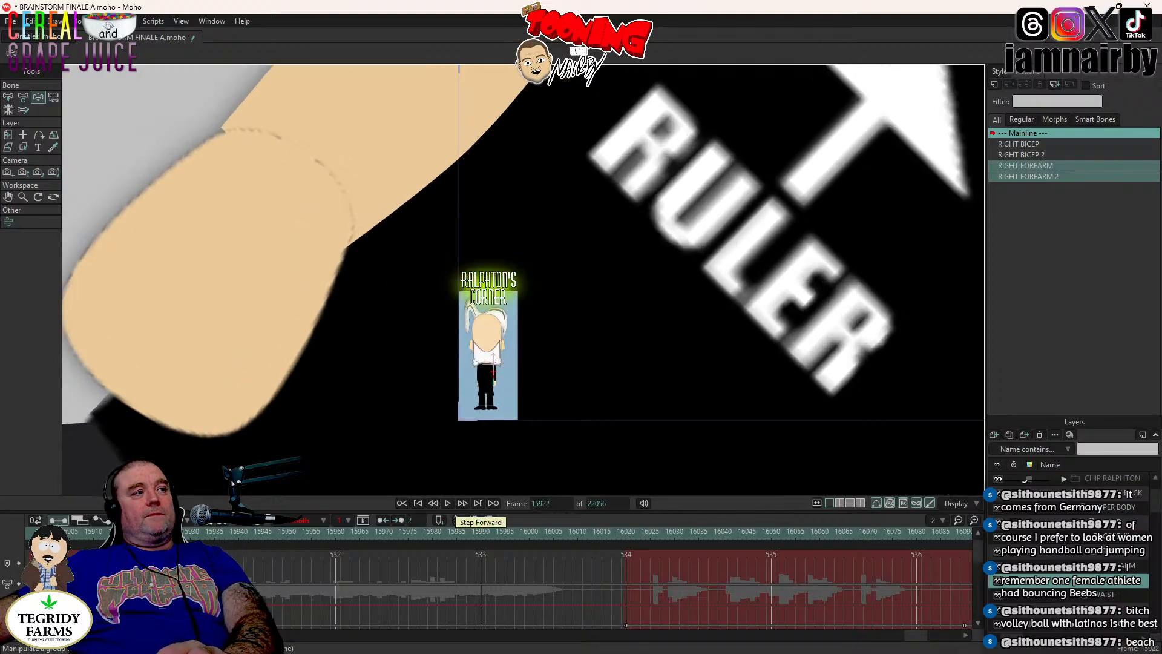
- Rotate the HEAD layer of RALPHTON BACK to -8.1° at frame 15930
click(1112, 526)
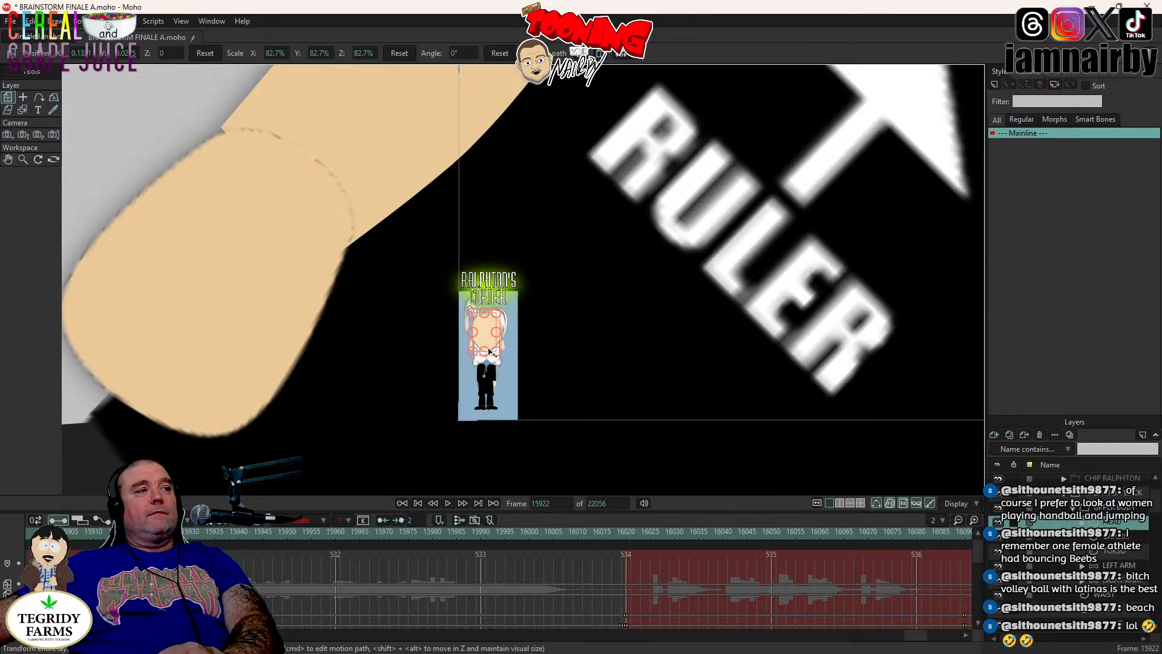
scroll(495, 350, up, 3)
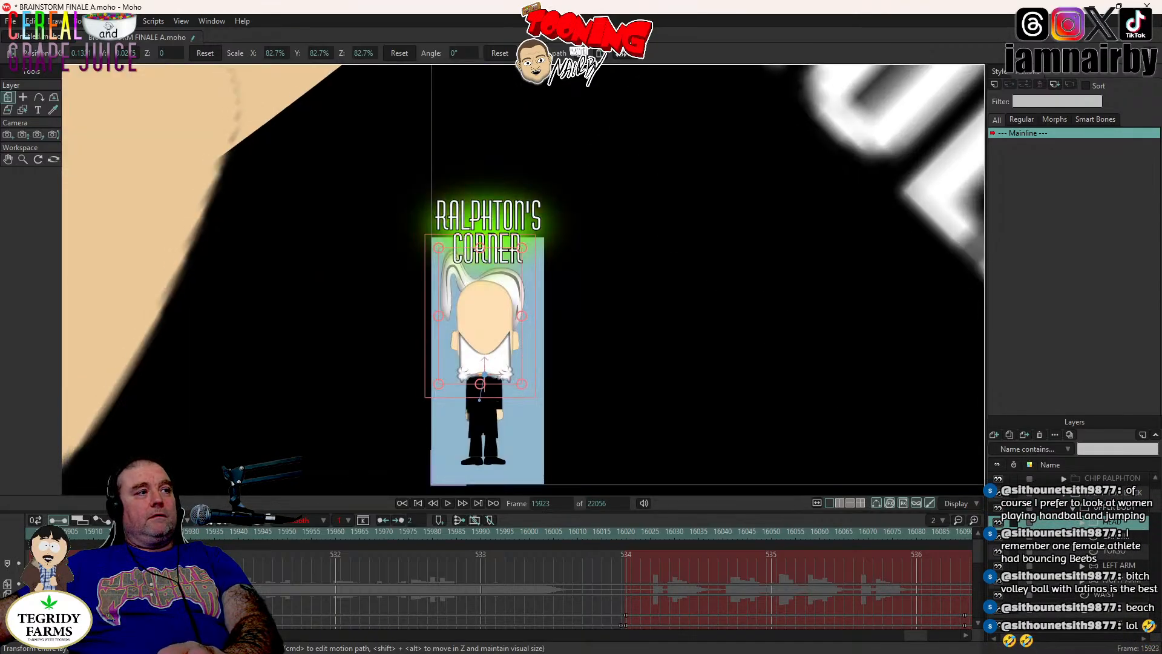
click(189, 538)
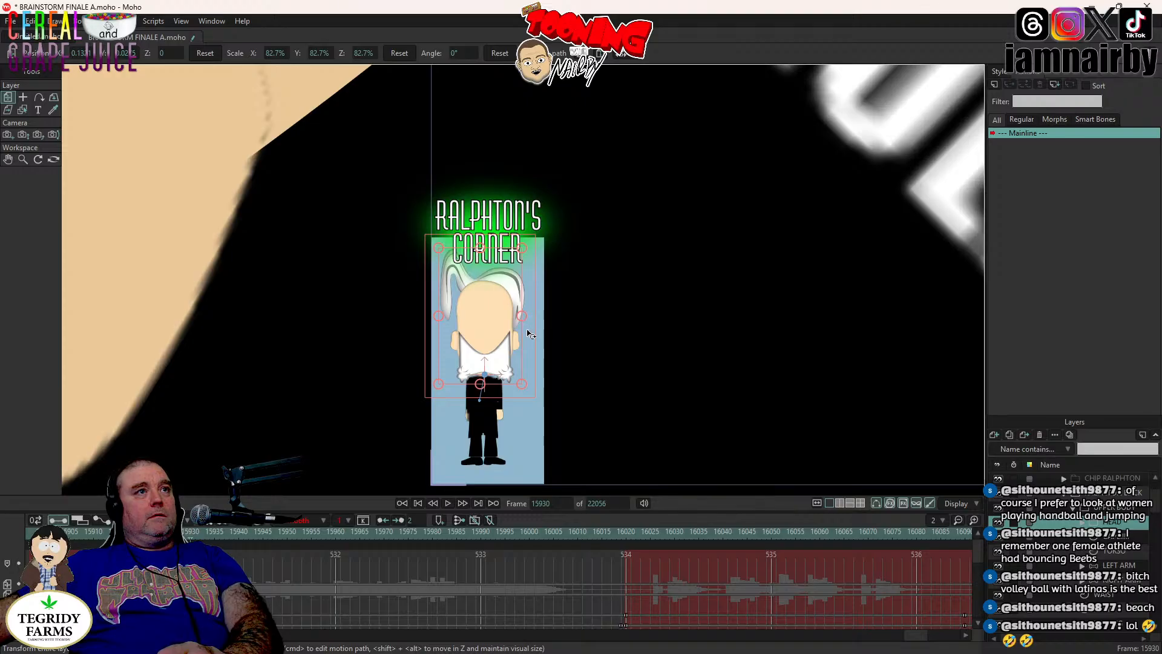
drag(528, 332, 534, 339)
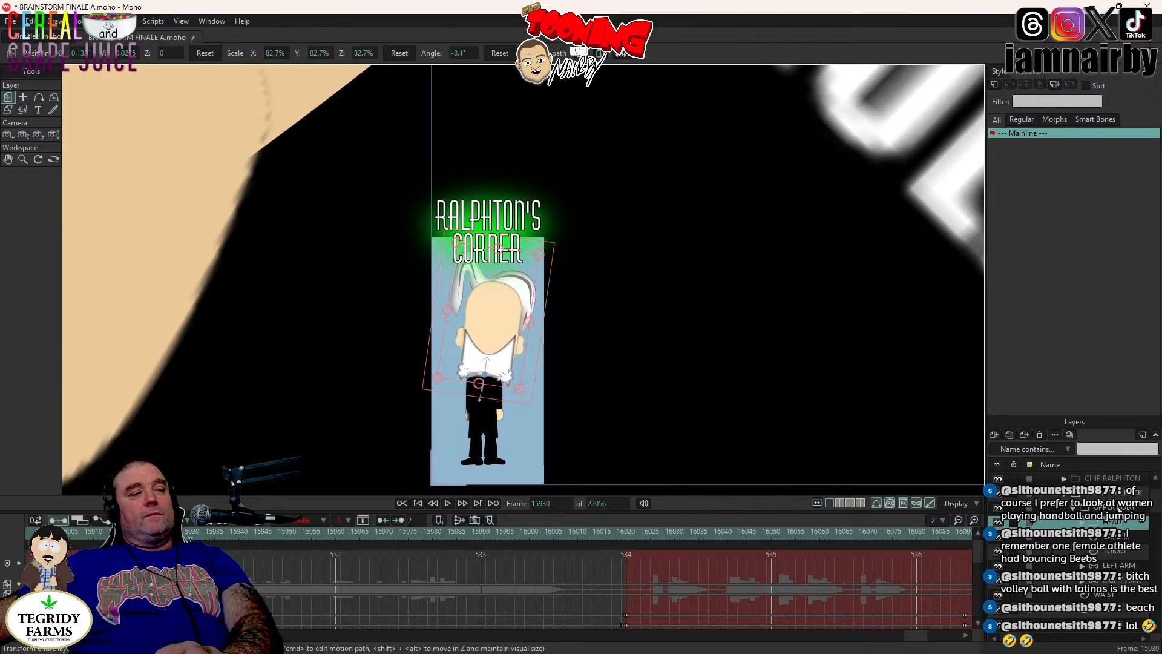
- Rotate the UPPER BODY layer of RALPHTON BACK to -5.7° at frame 15926 so the figure leans sideways
click(1119, 508)
click(170, 532)
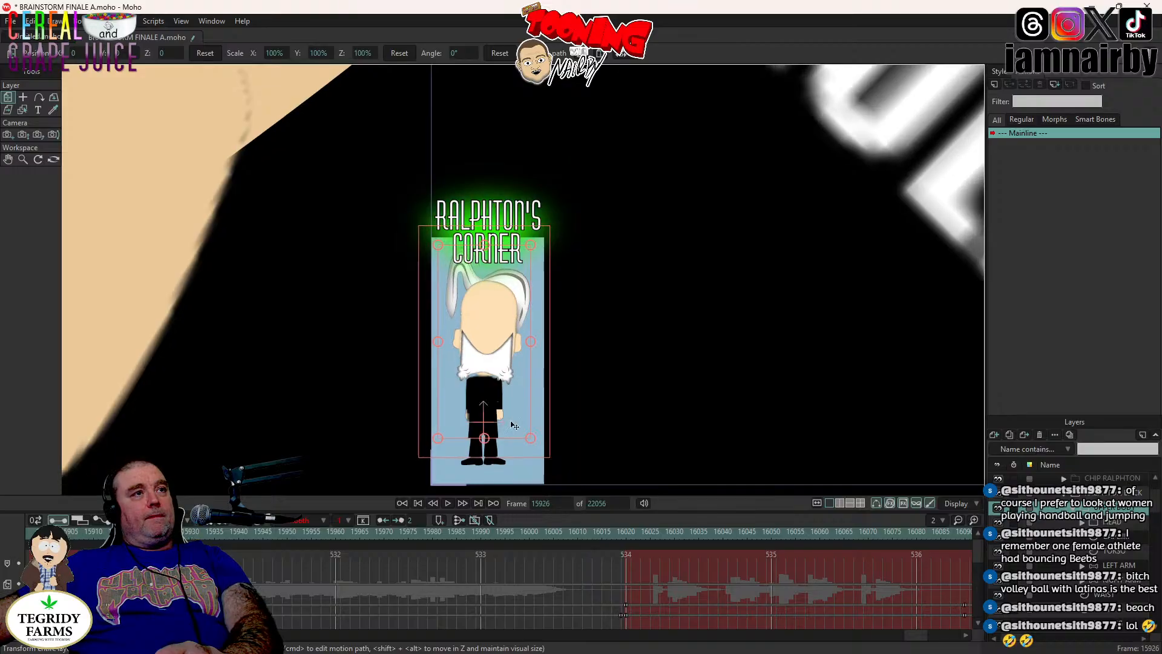
drag(538, 359, 552, 363)
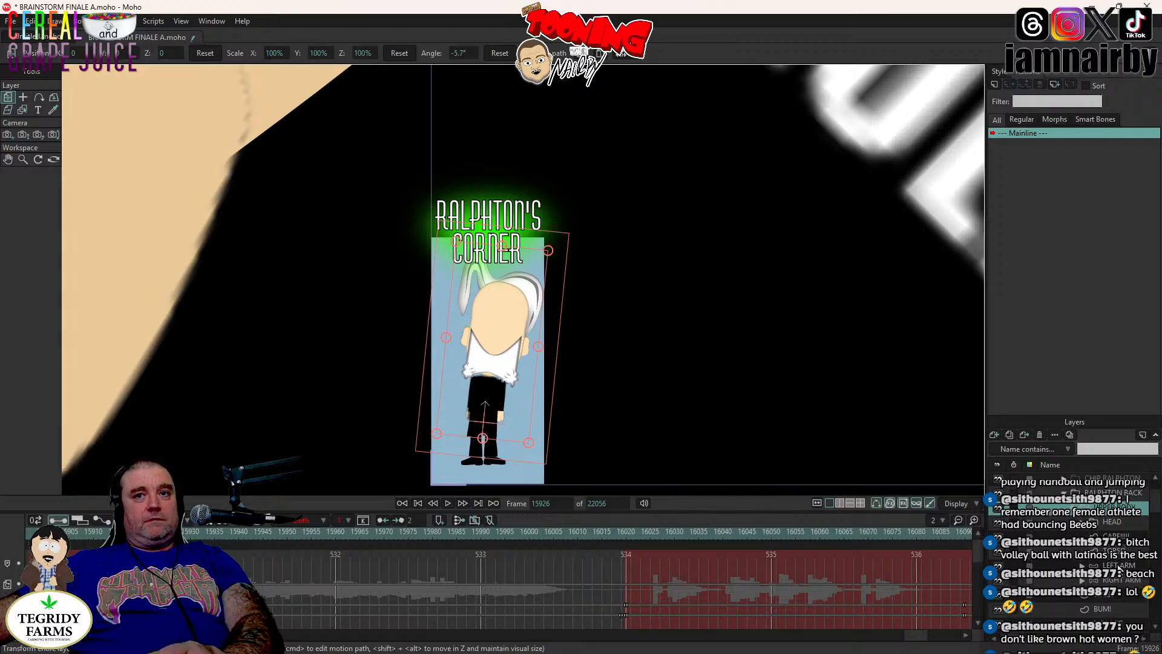
- Pose the LEFT ARM bones of RALPHTON BACK with the arm out and forearm raised at frame 15946
click(1118, 567)
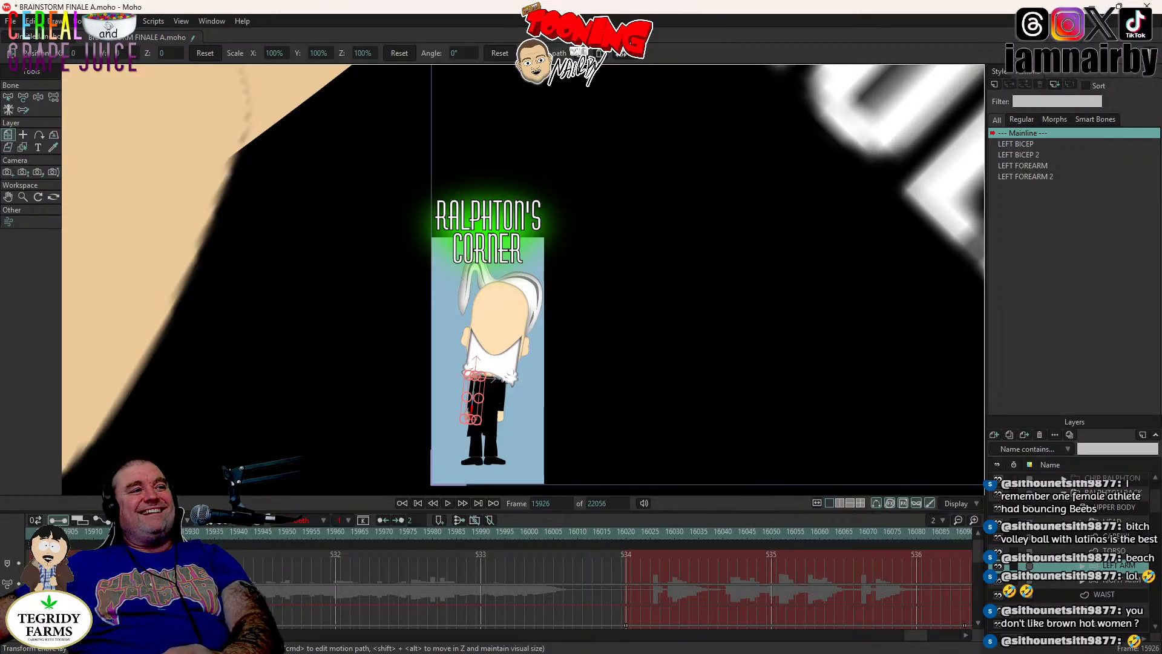
key(ctrl+Right)
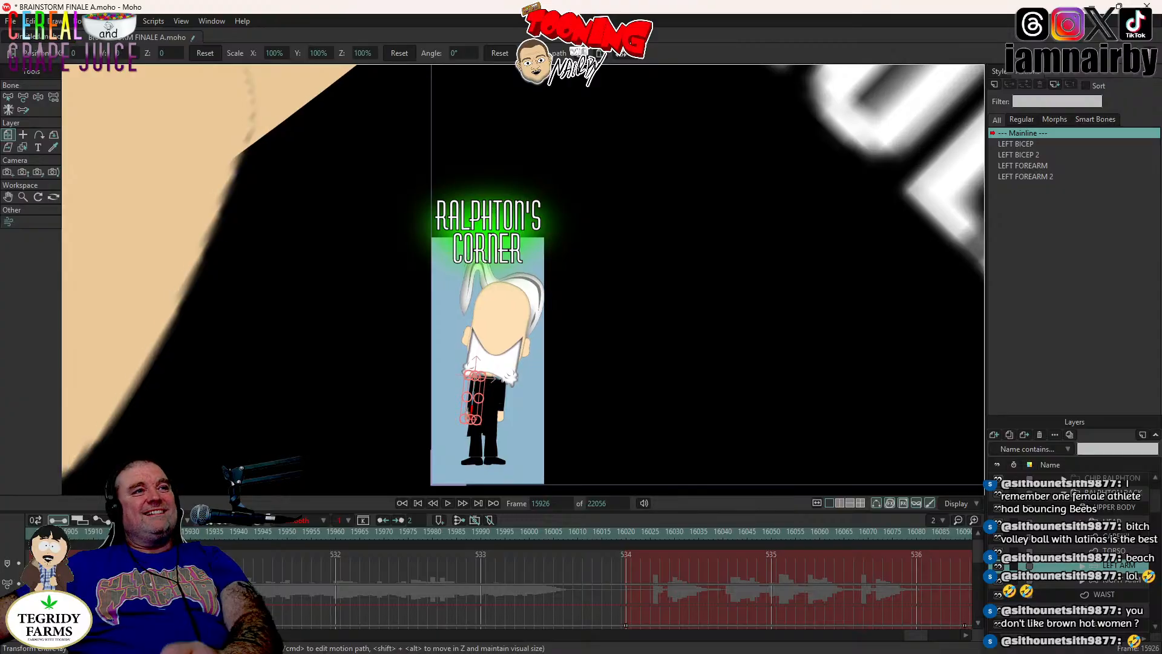
key(ctrl+Right)
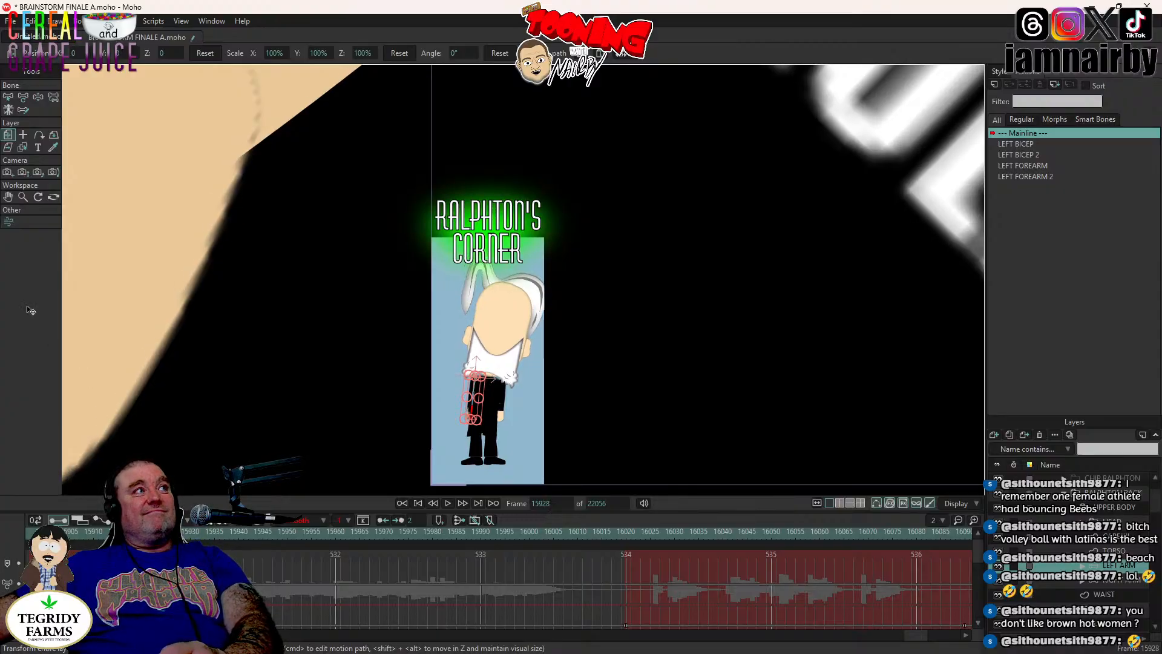
click(38, 97)
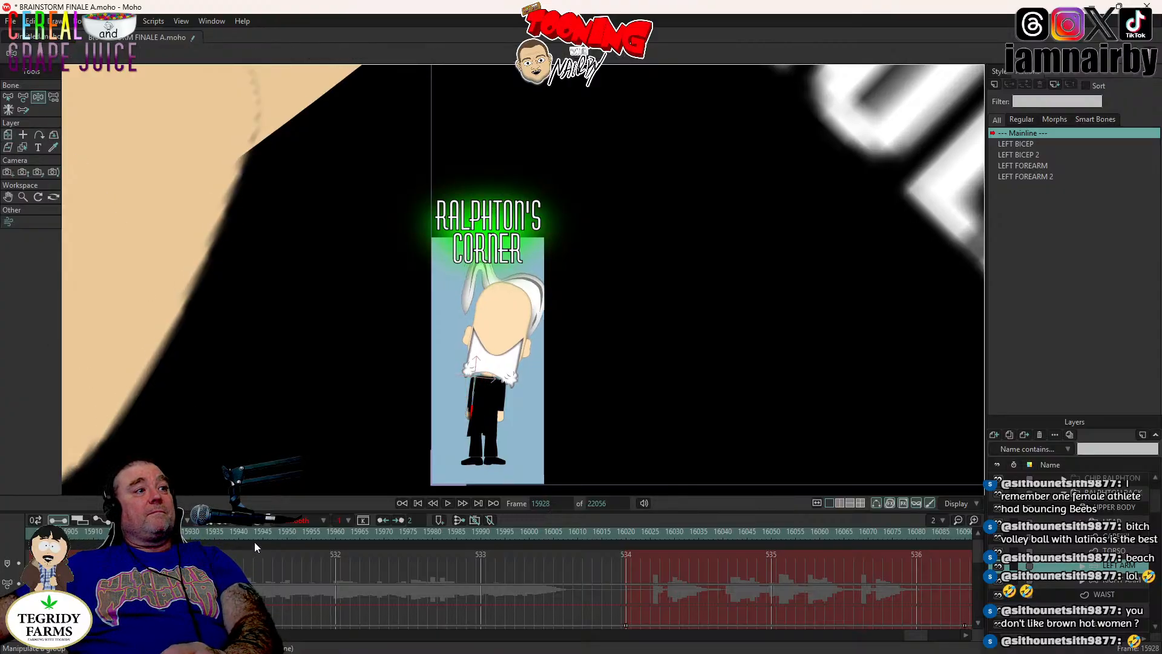
click(270, 531)
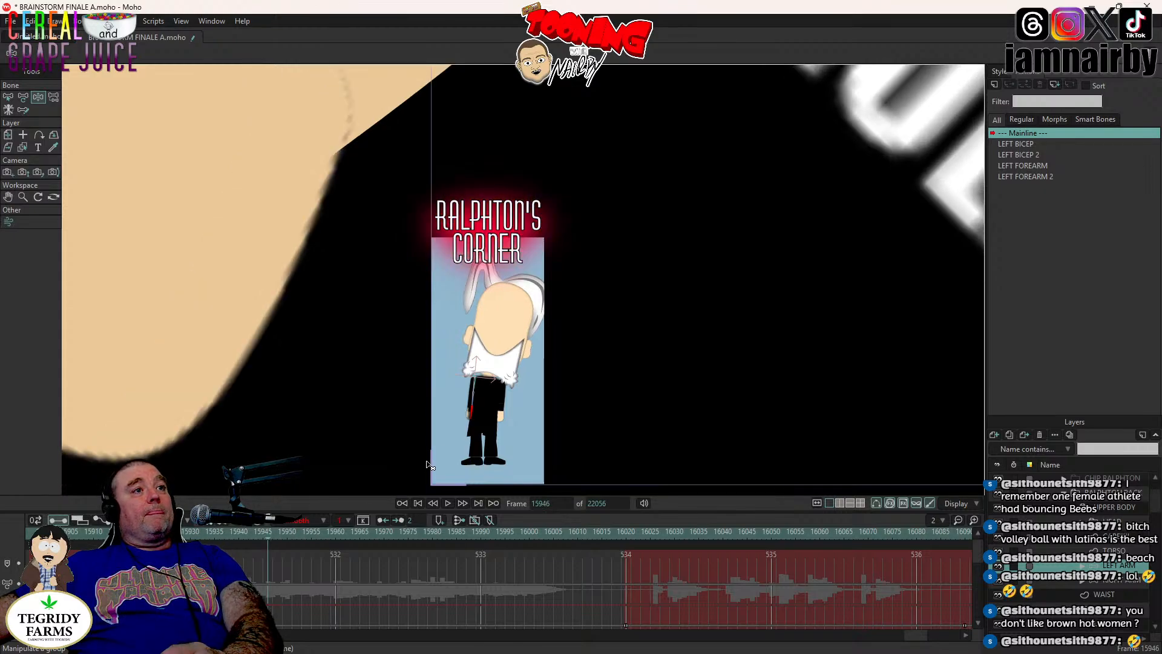
drag(471, 411, 384, 347)
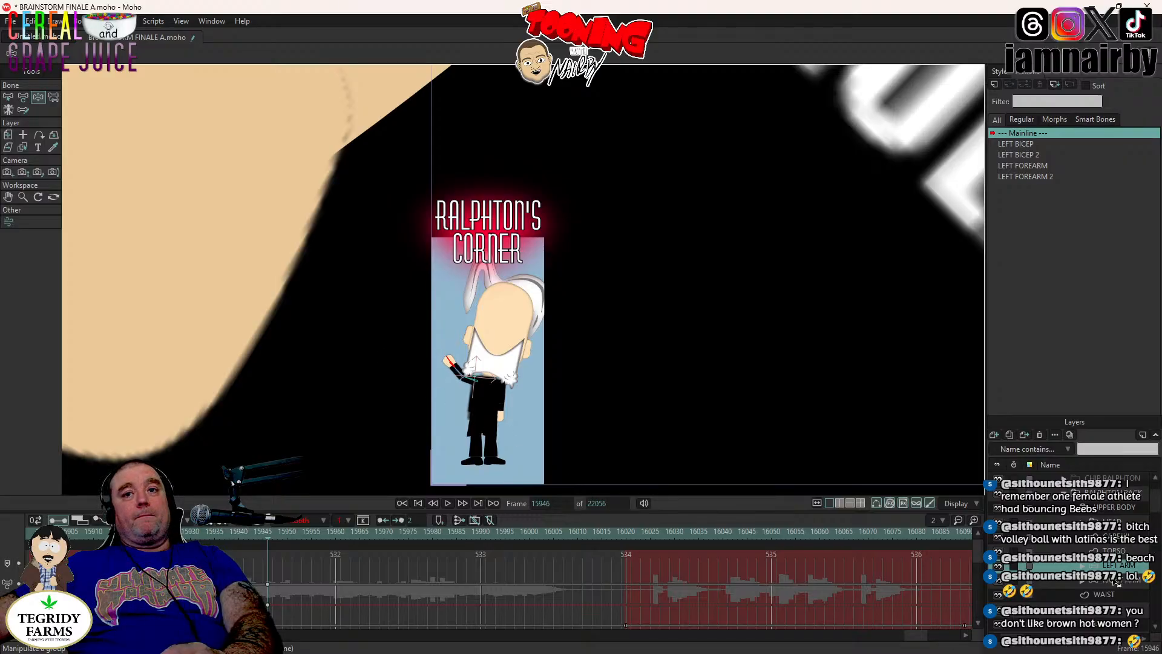
- Raise the RIGHT ARM bones of RALPHTON BACK to match the left arm at frame 15946 and play back the gesture
key(Page_Down)
drag(501, 417, 611, 374)
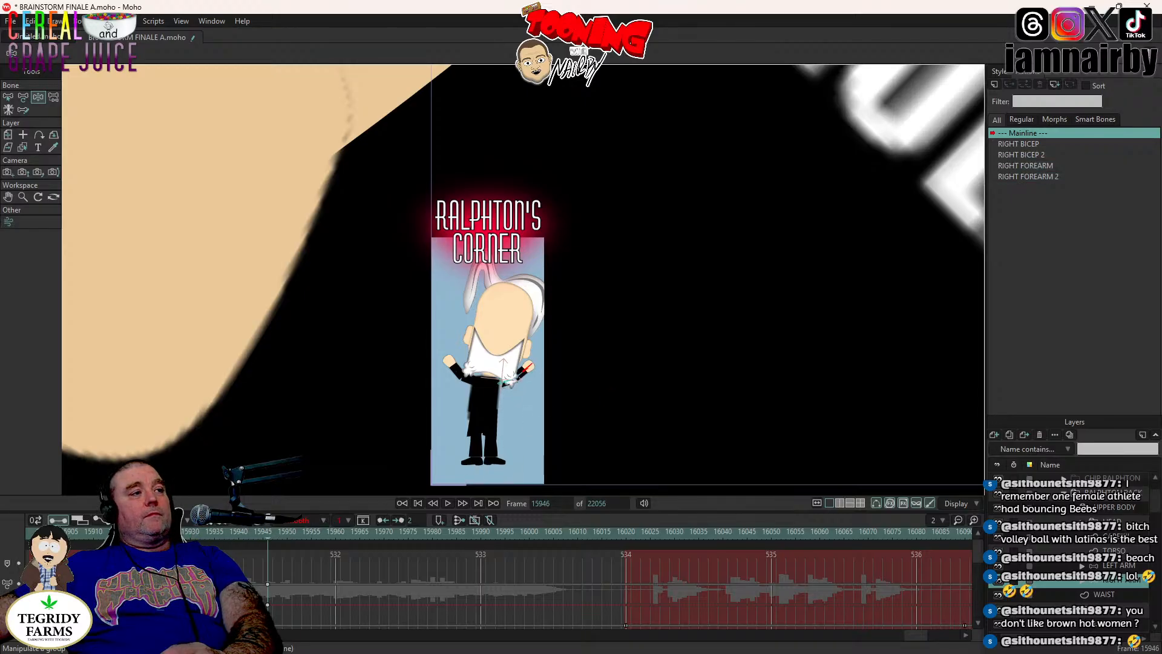
click(146, 531)
click(448, 502)
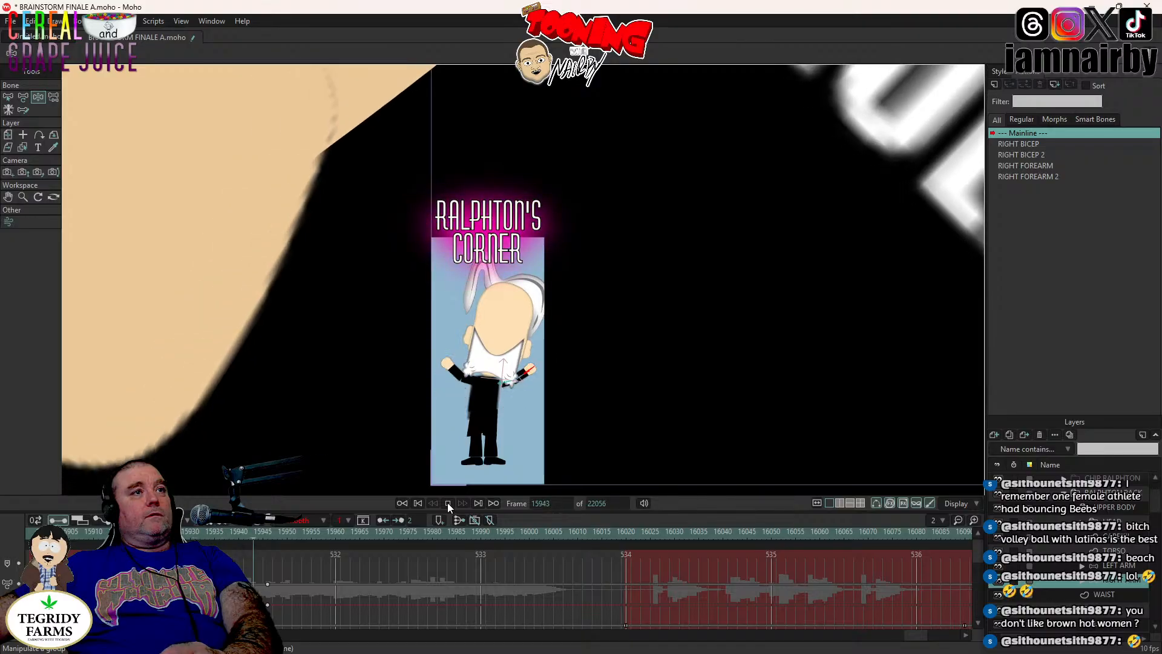
click(448, 503)
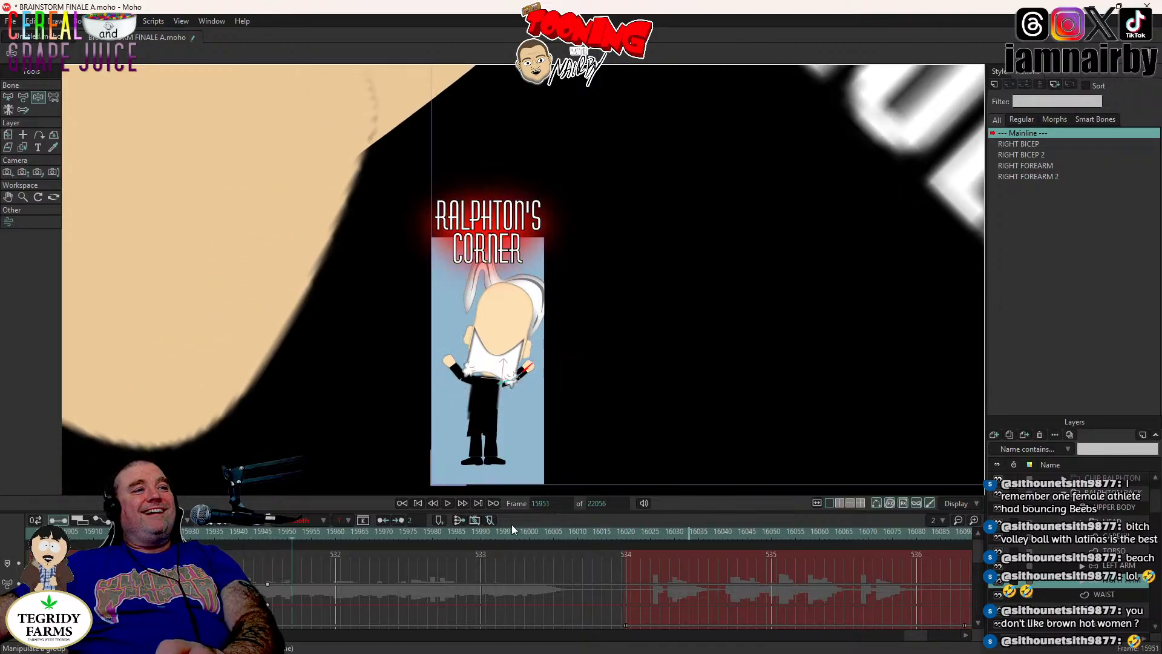
click(448, 503)
click(448, 503)
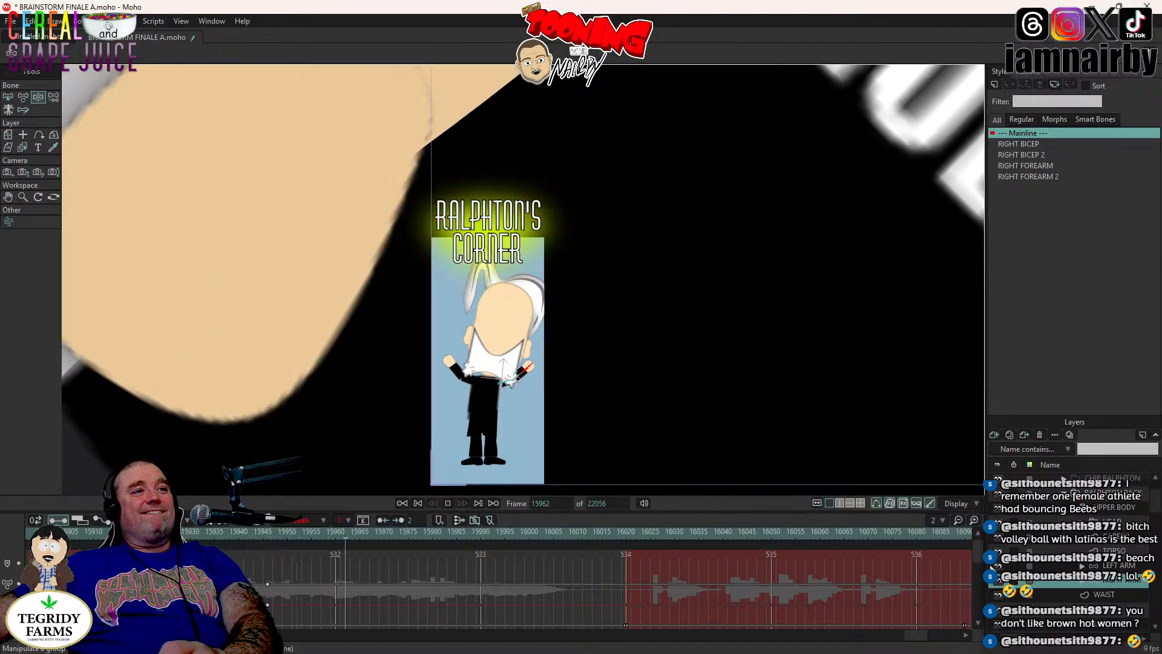
- Keyframe the HEAD and UPPER BODY layers of RALPHTON BACK in their held leaning pose at frame 15963
key(Right)
key(Right)
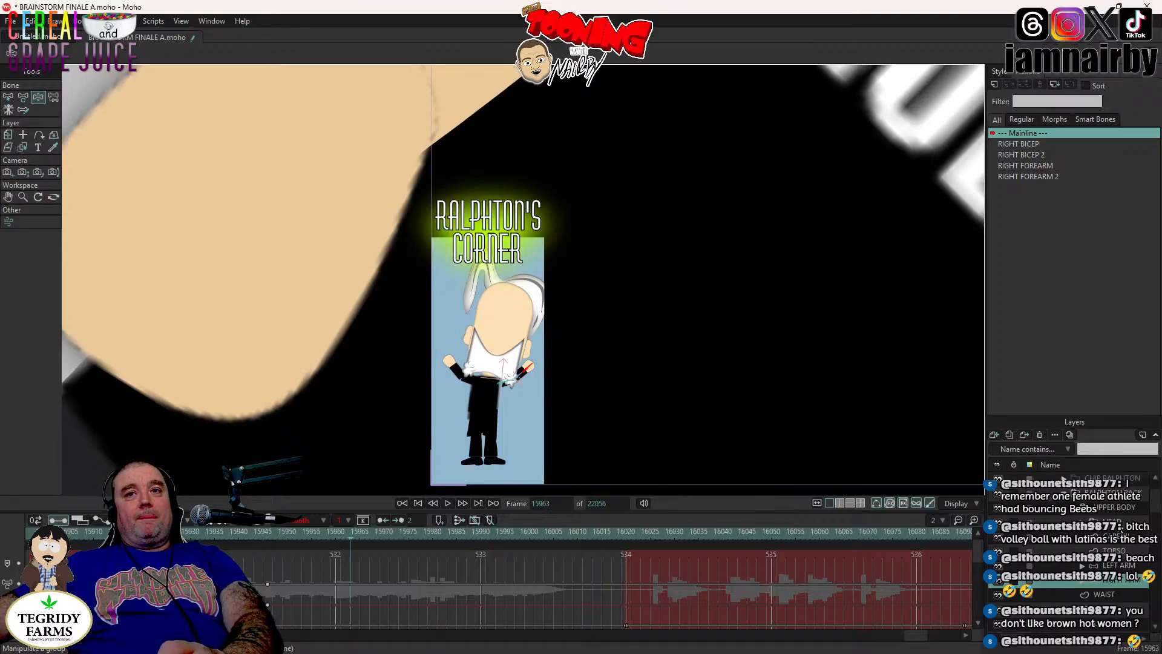
click(1120, 524)
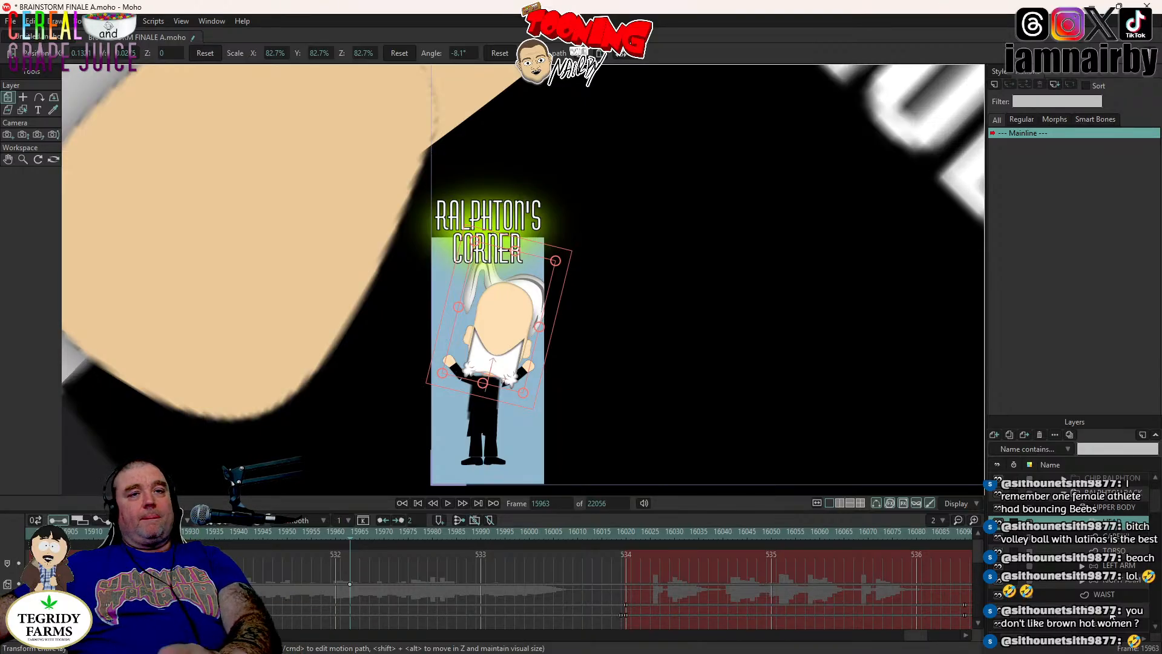
click(1120, 506)
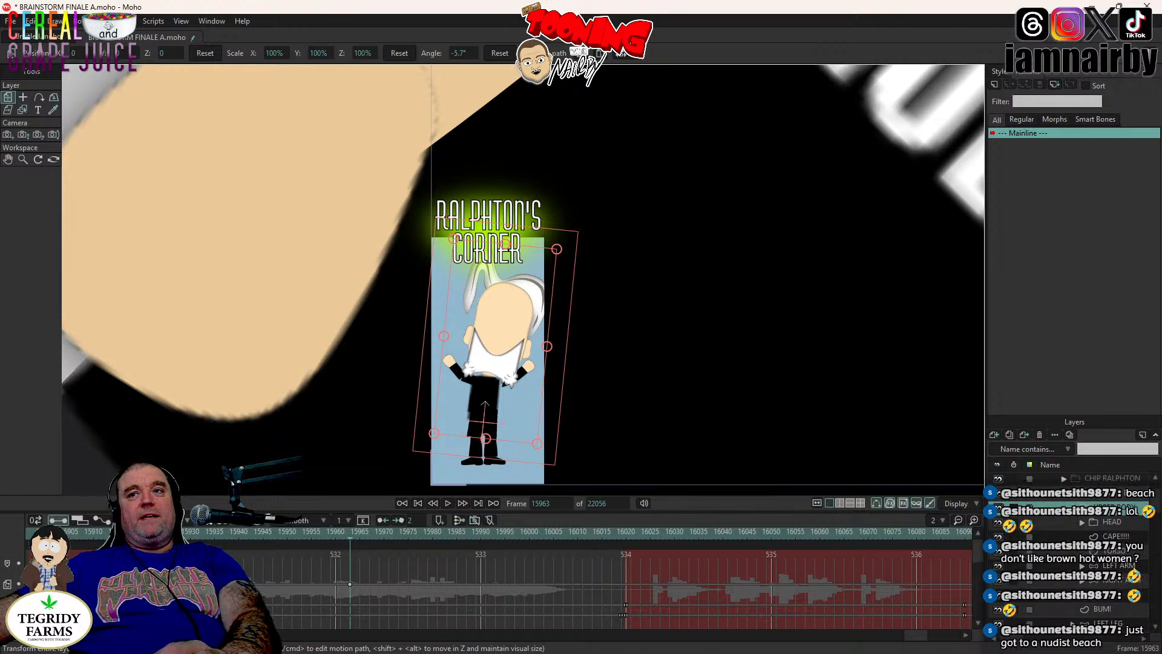
- Copy the raised-pose keyframes of the LEFT ARM and RIGHT ARM from frame 15946 to frame 15963
click(1118, 565)
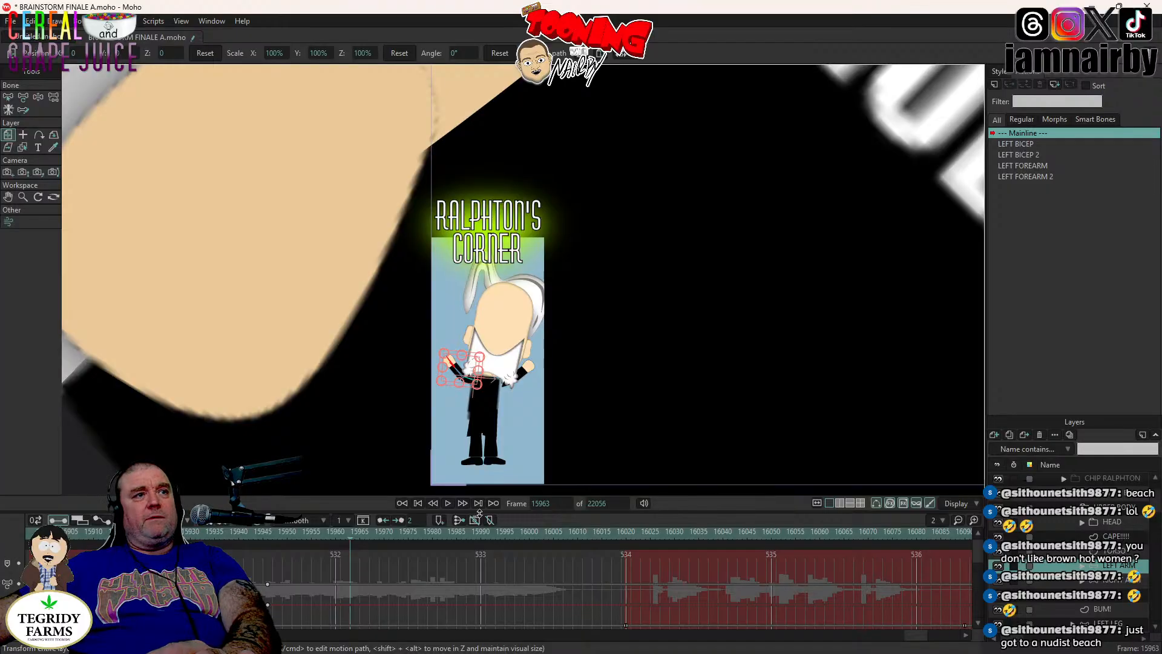
click(267, 583)
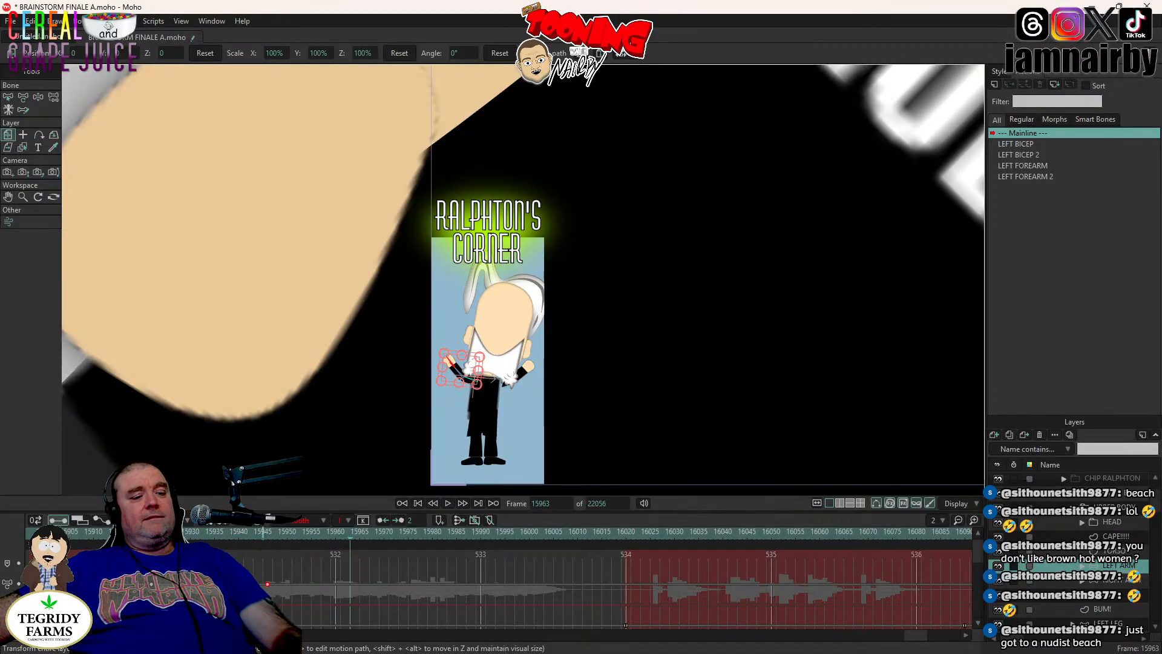
key(ctrl+v)
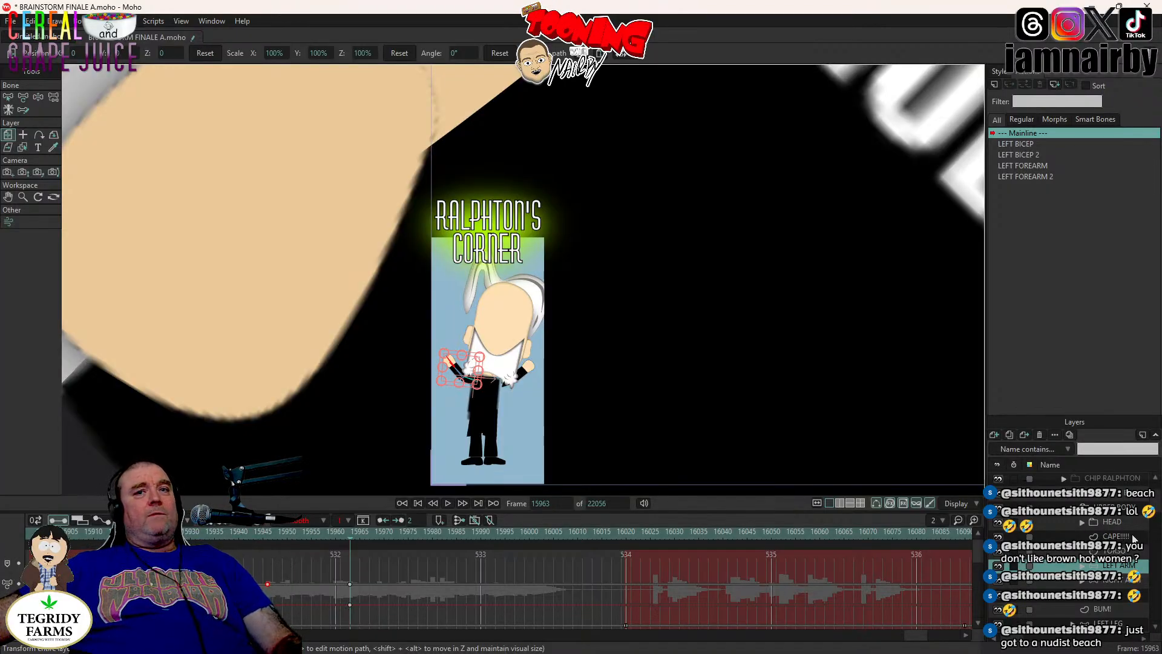
click(1118, 580)
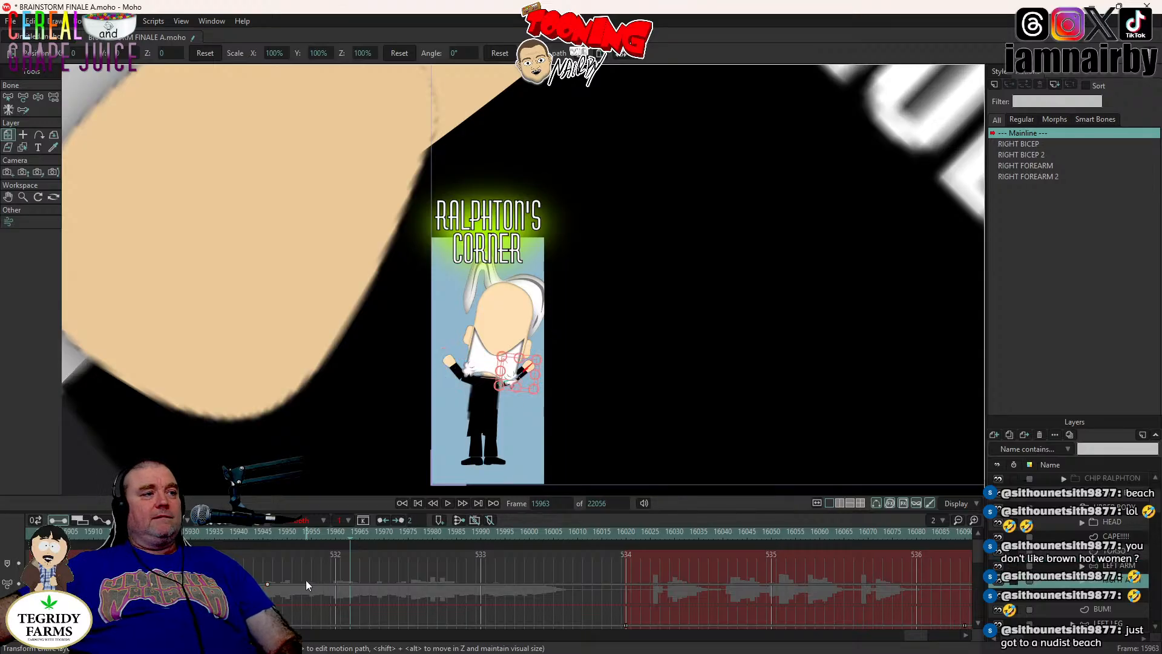
drag(284, 575, 263, 604)
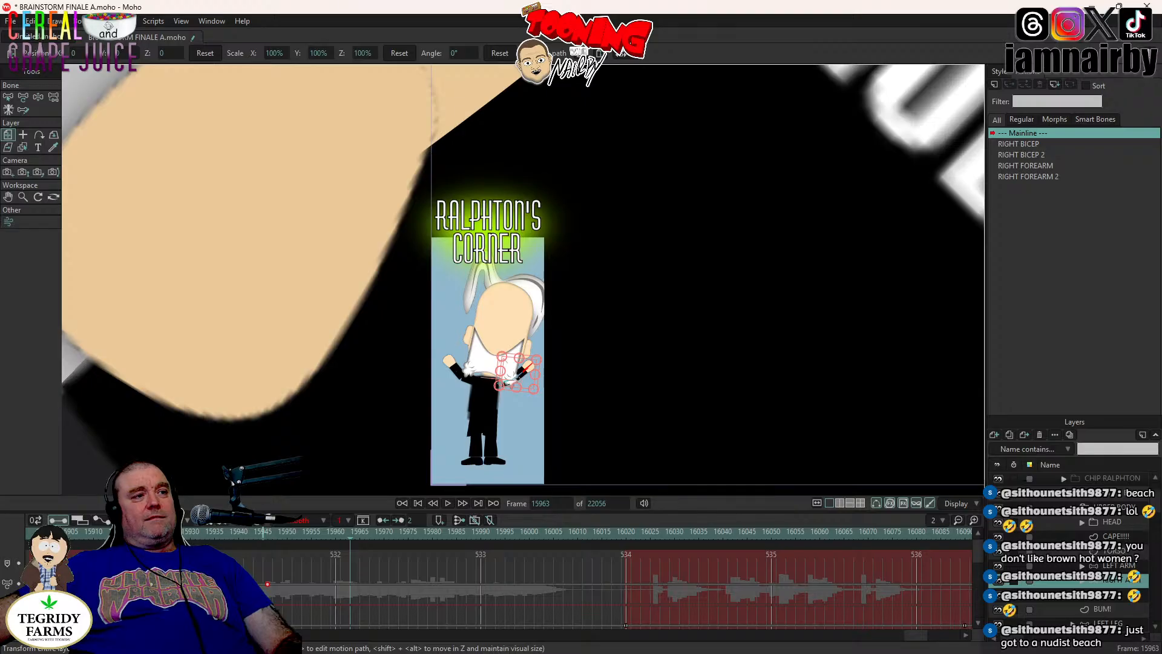
key(ctrl+v)
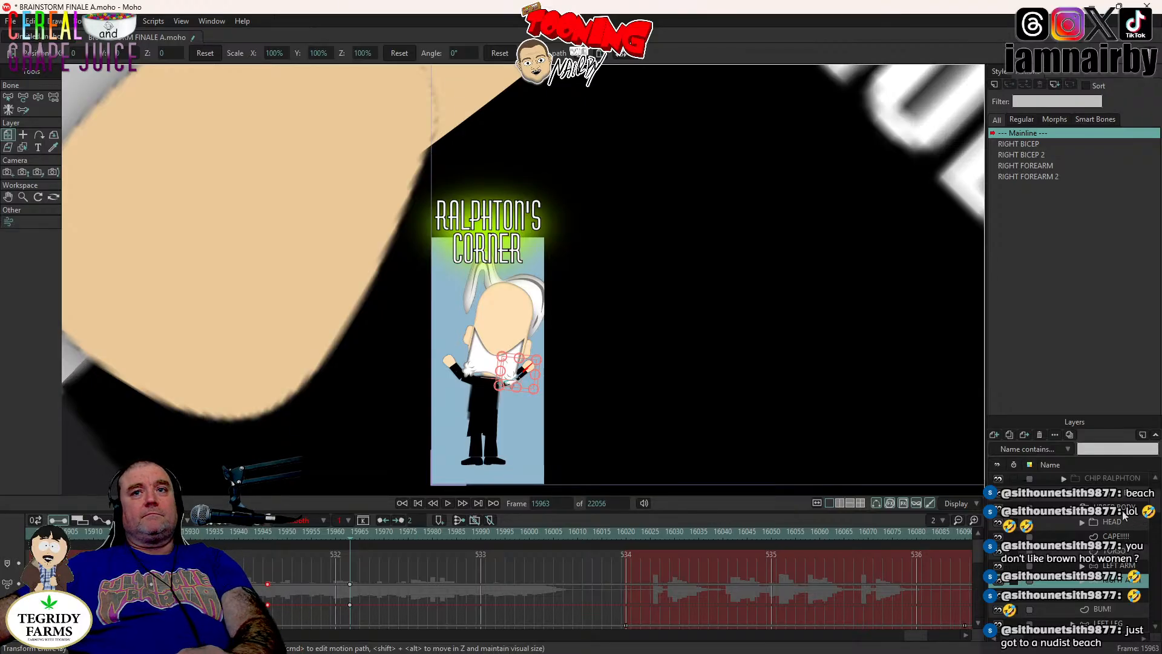
- Rotate the UPPER BODY layer of RALPHTON BACK to 4.4° at frame 15967 so the figure leans the opposite way
click(1123, 511)
key(Right)
key(Right)
key(Right)
key(Right)
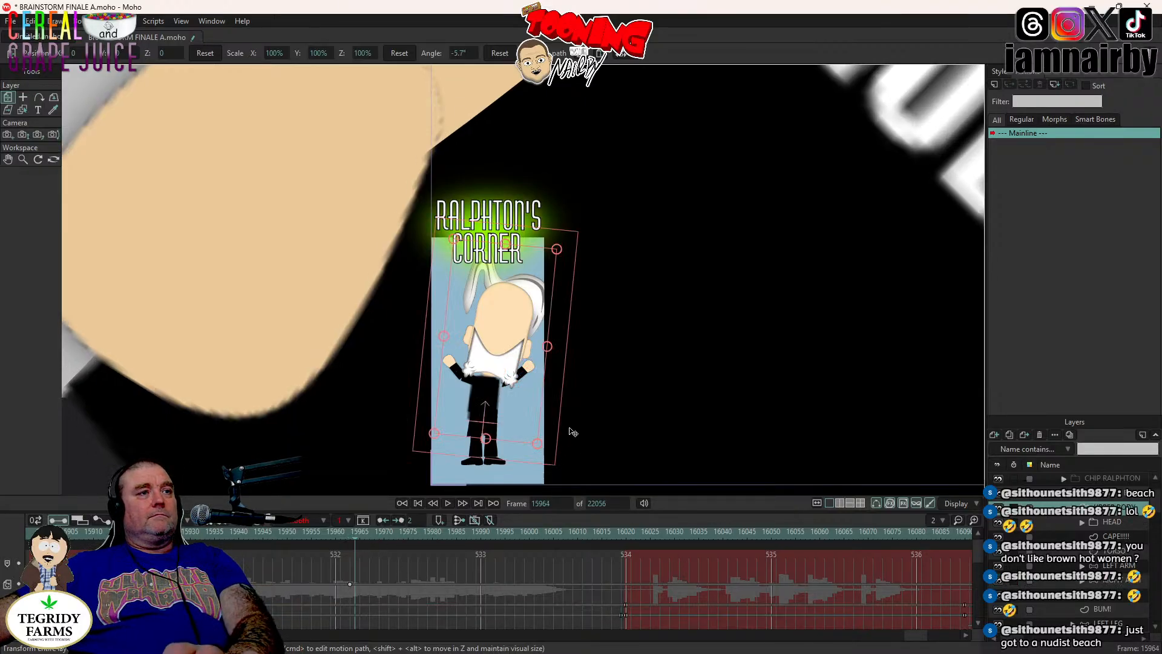
key(Right)
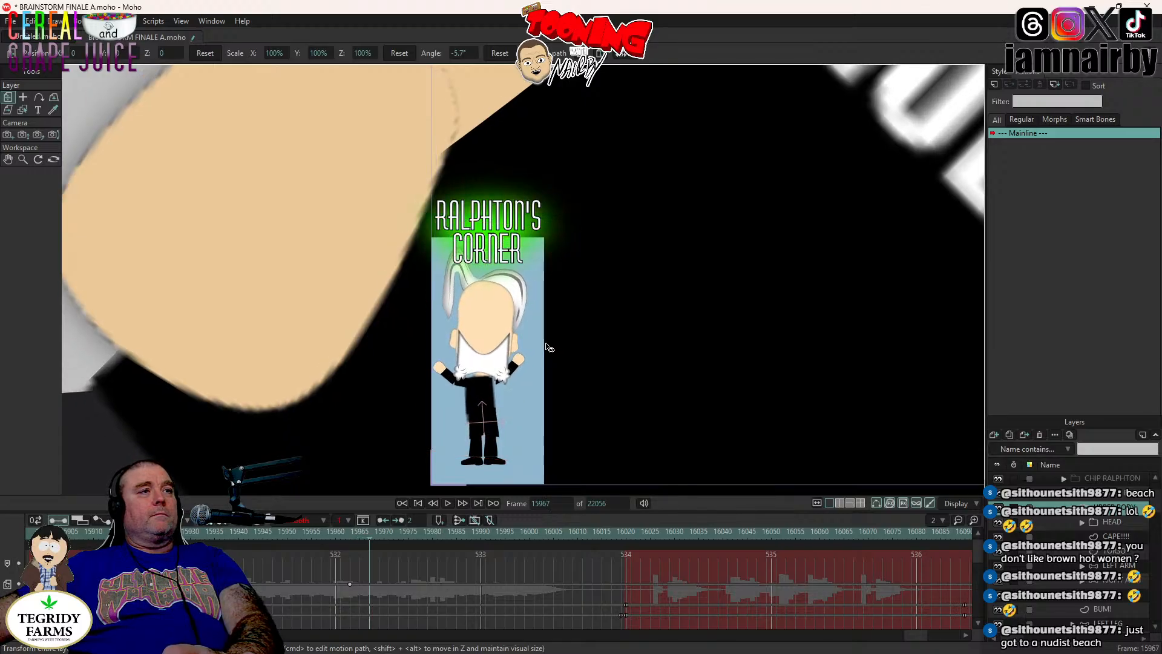
drag(546, 344, 545, 343)
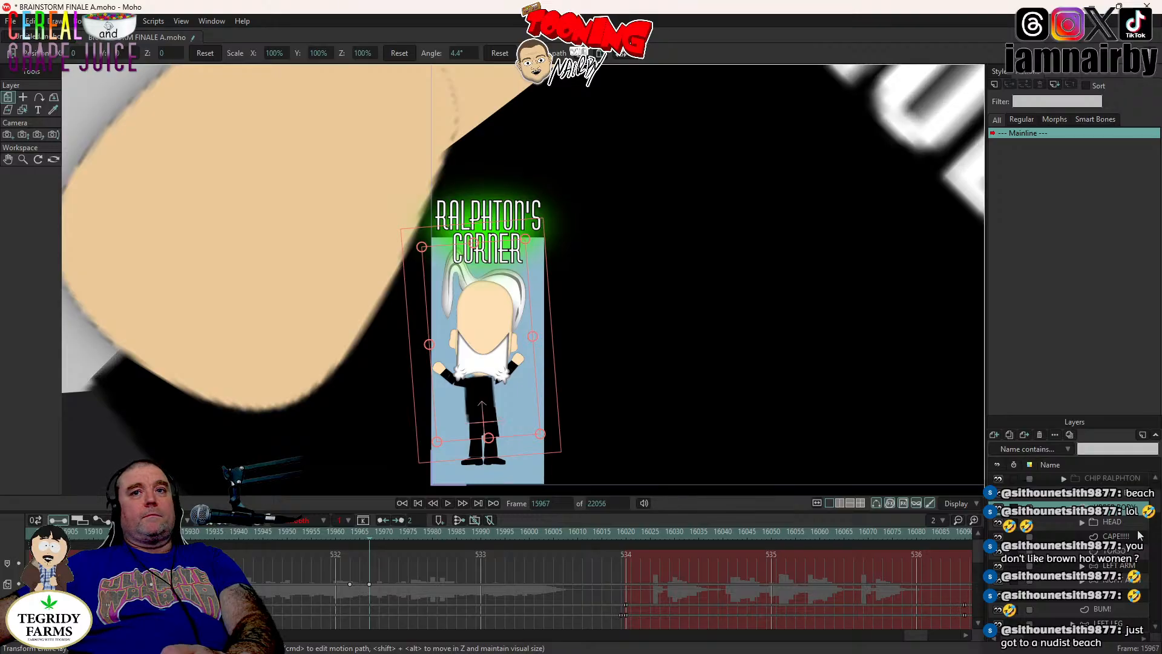
- Lower the RIGHT ARM and LEFT ARM bones of RALPHTON BACK to the figure's sides at frame 15989
click(1126, 567)
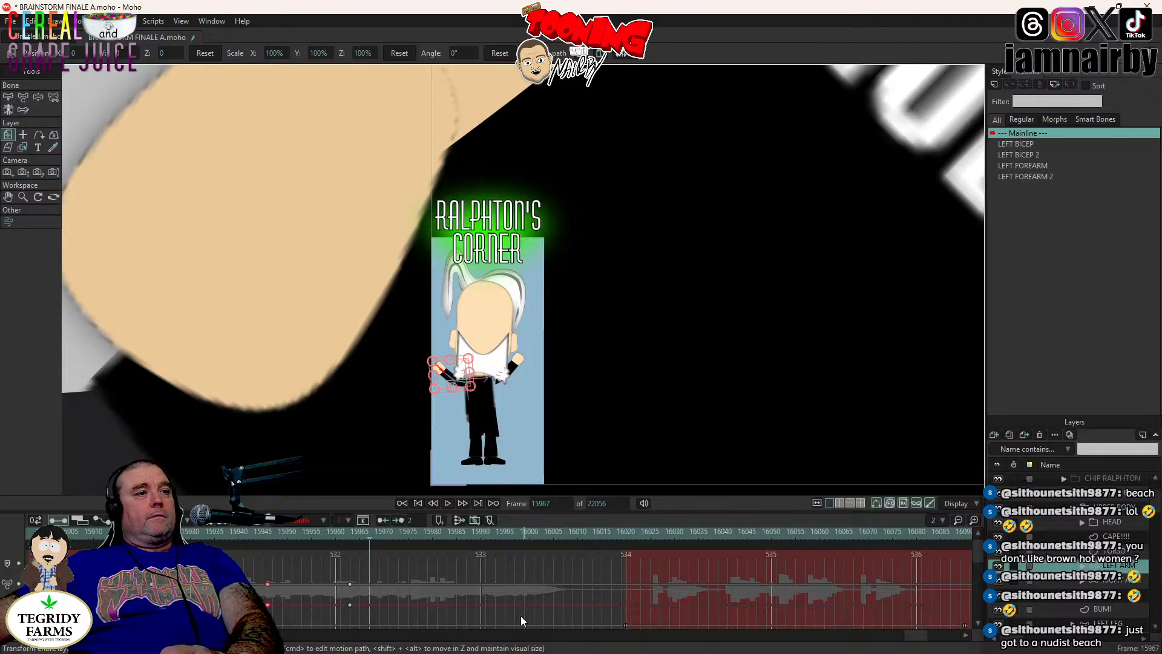
click(477, 531)
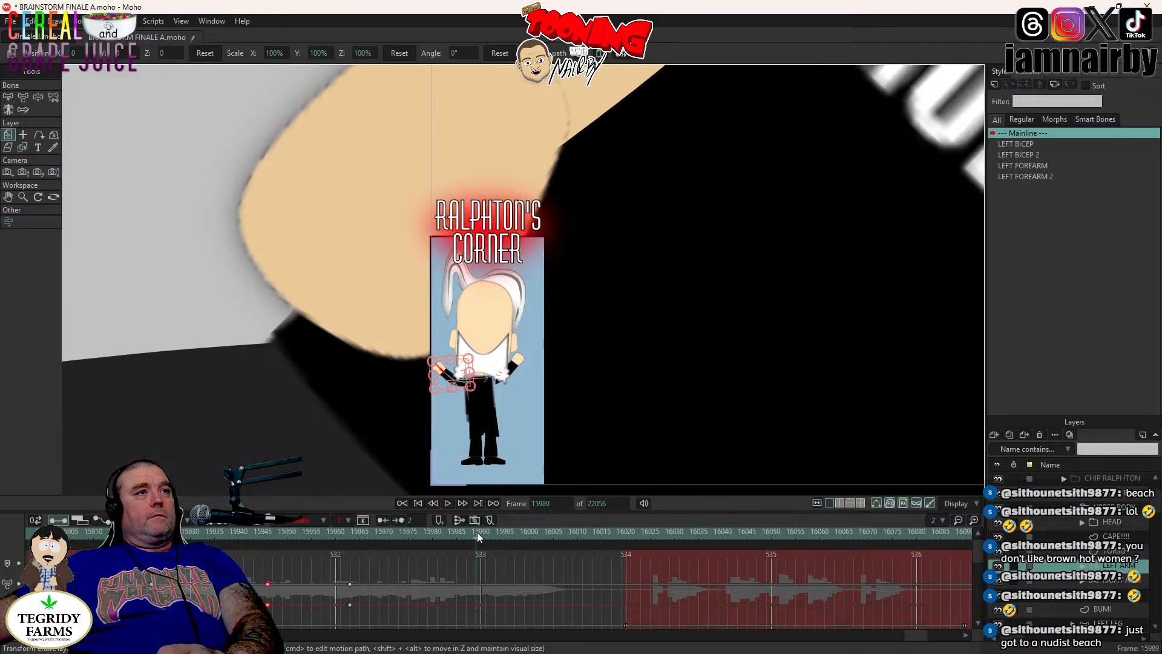
click(38, 99)
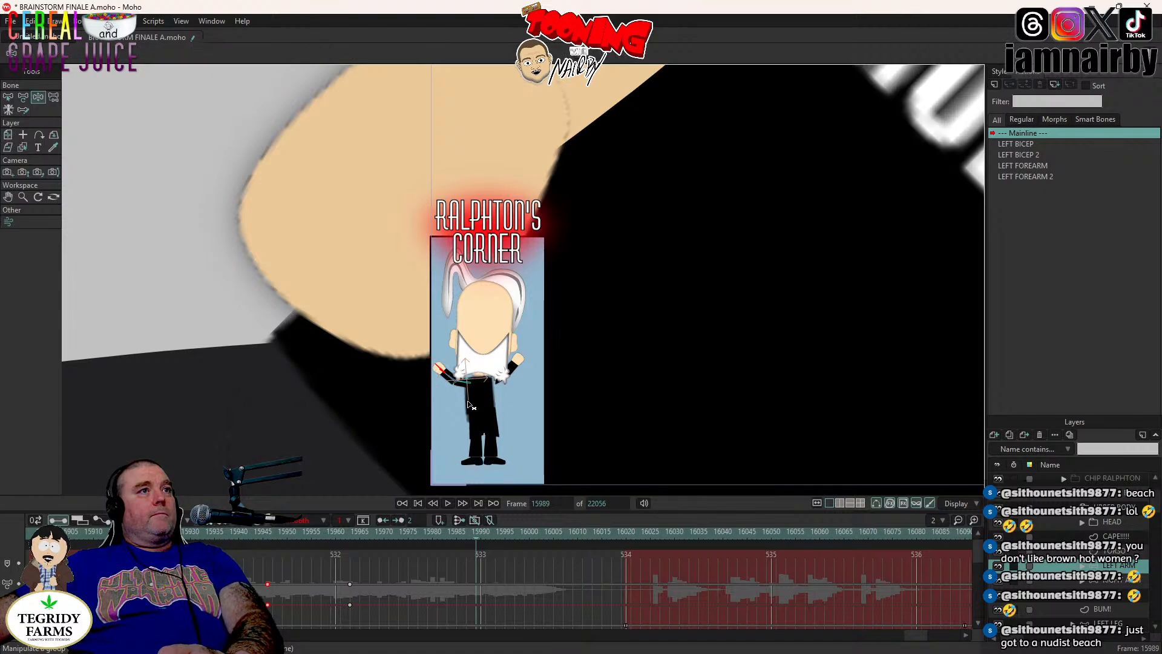
click(1124, 582)
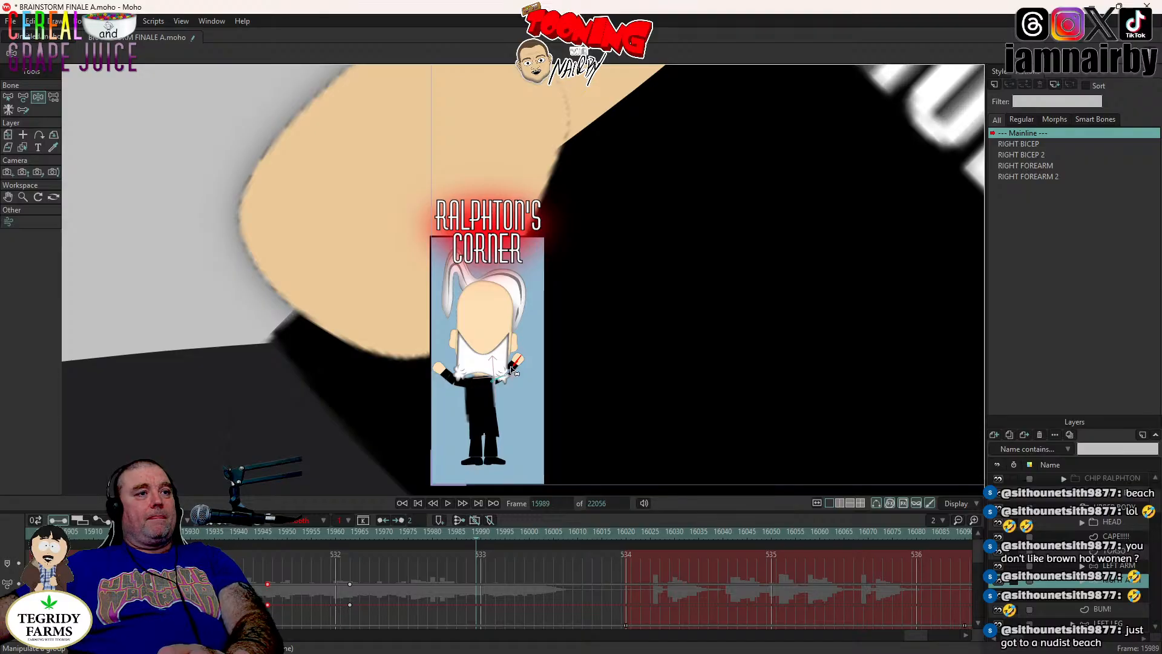
drag(512, 369, 521, 464)
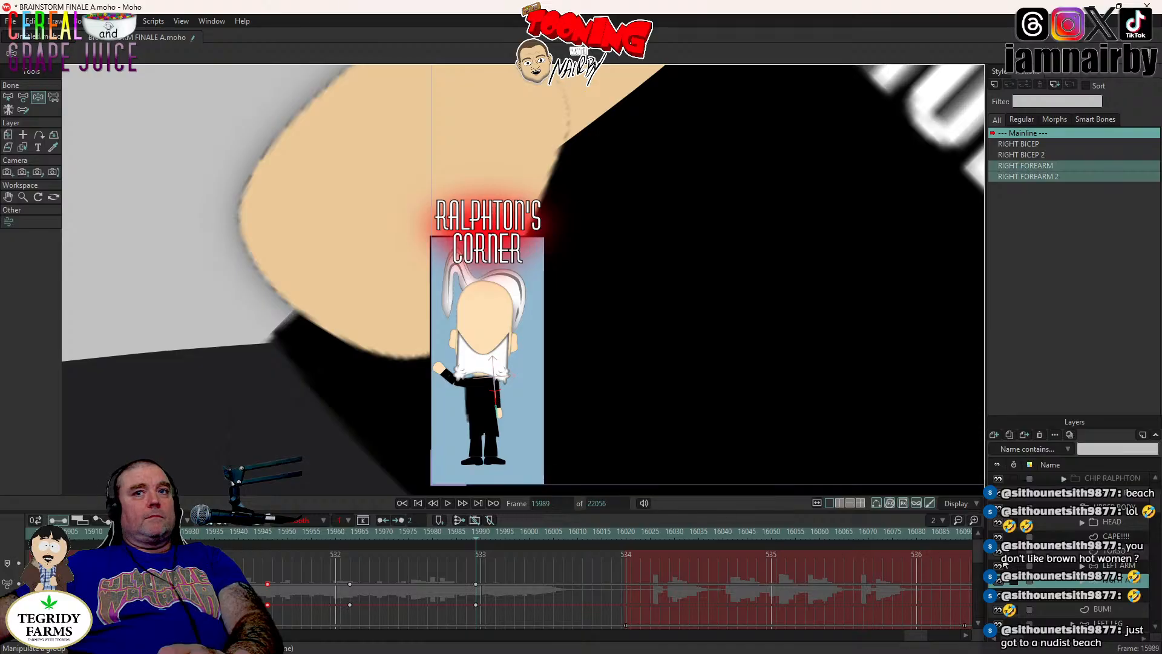
click(1114, 566)
drag(404, 338, 415, 494)
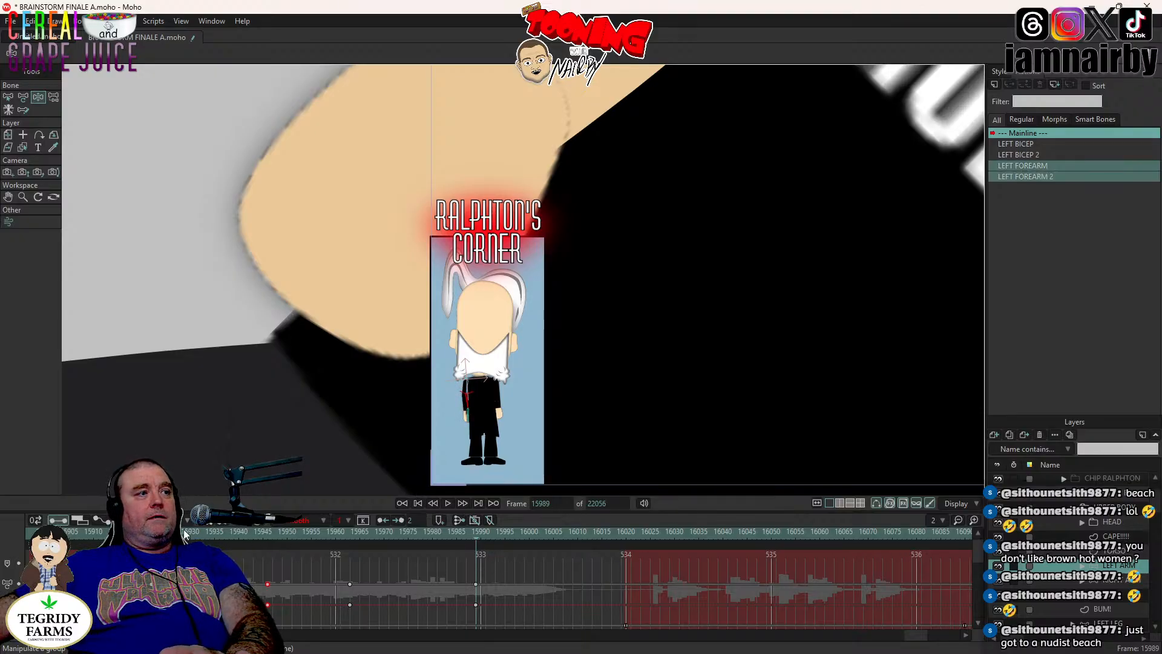
- Play back the lean and arm-lowering motion, comparing the poses at frames 15964, 15967 and 15989
click(448, 503)
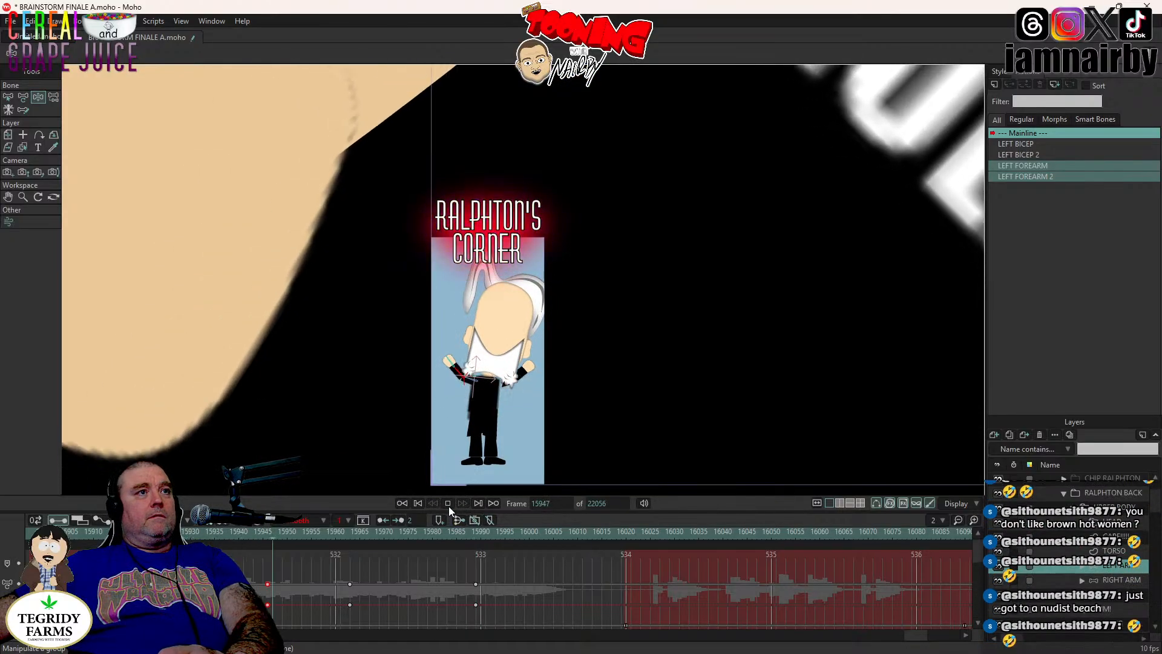
click(448, 503)
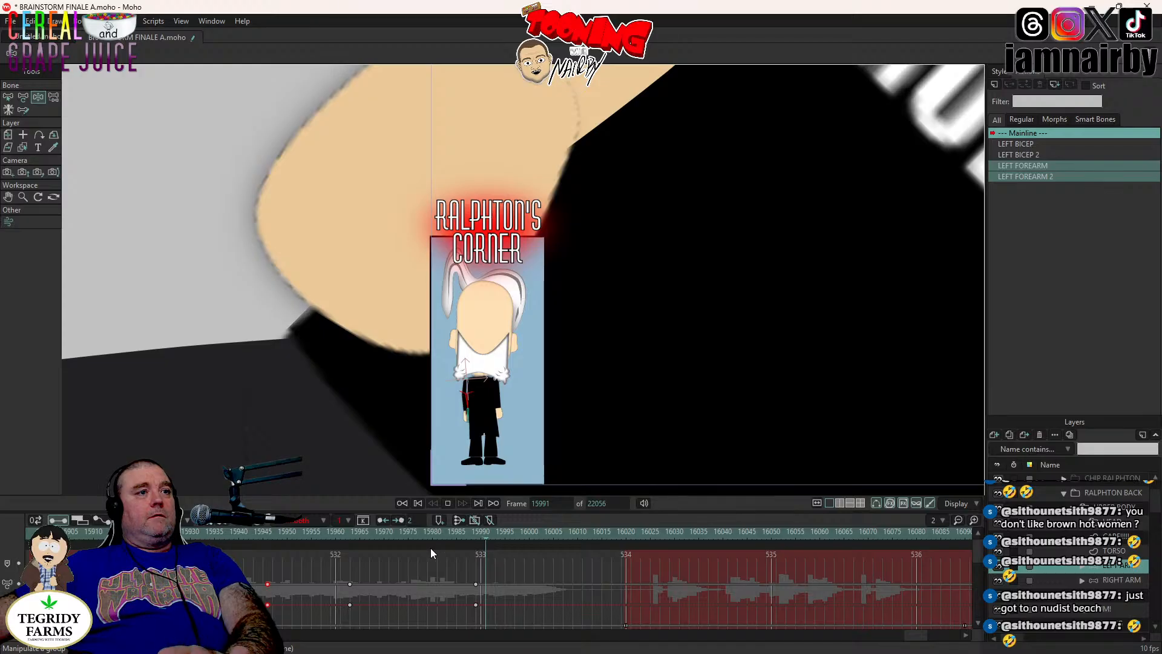
click(357, 537)
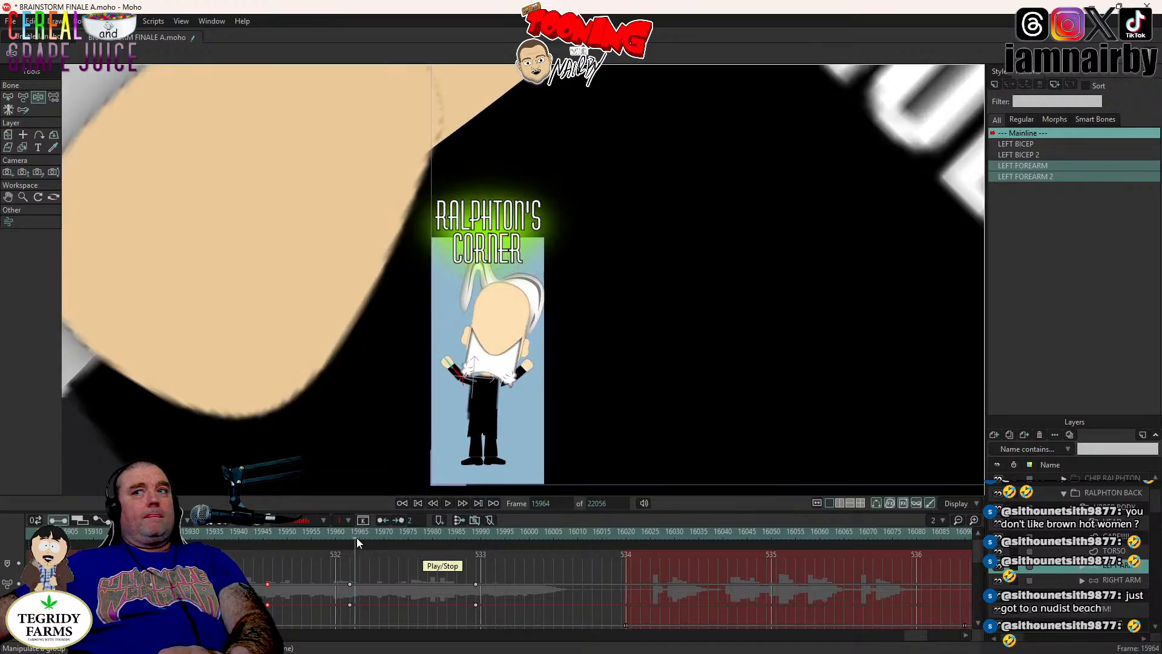
click(446, 503)
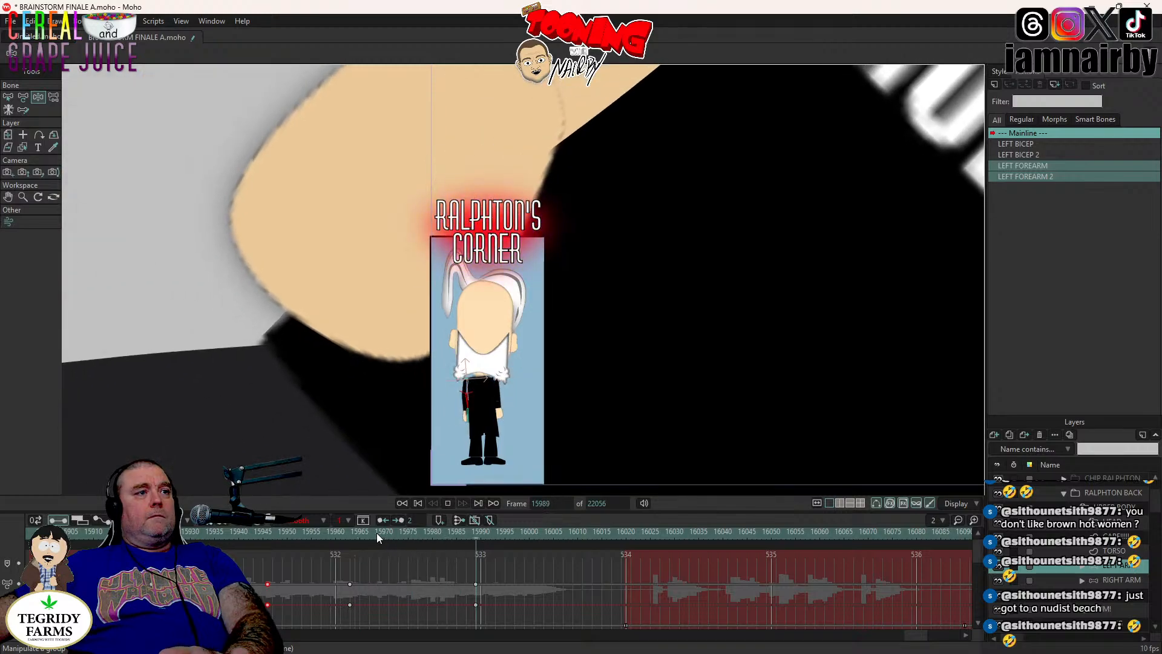
click(369, 532)
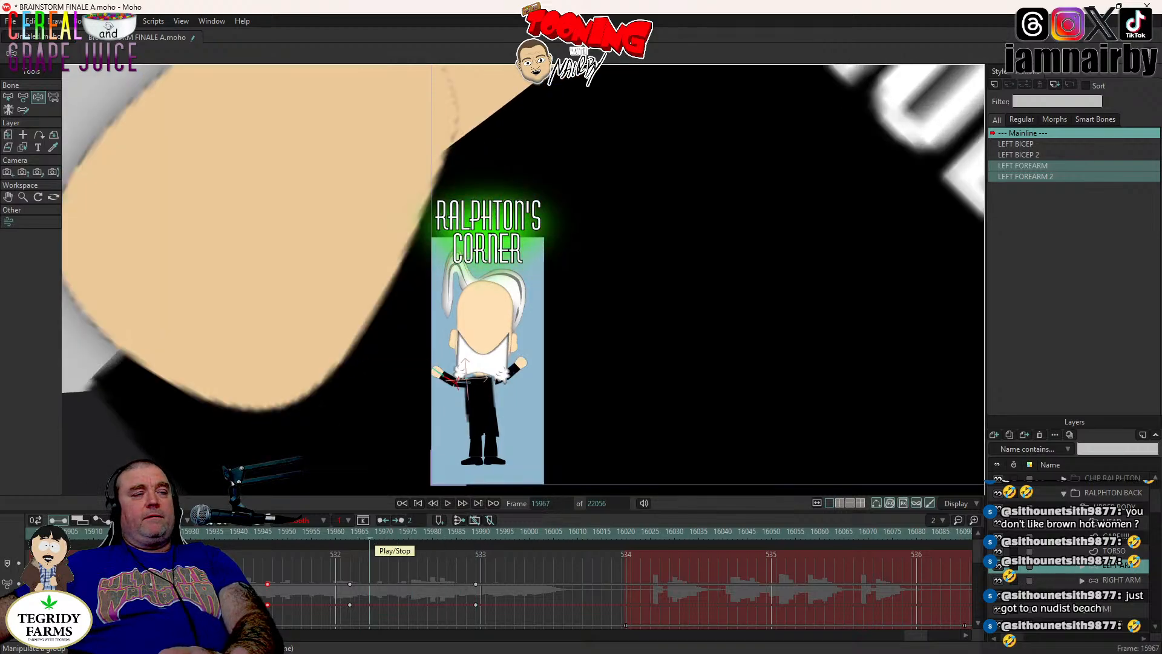
click(494, 533)
click(481, 540)
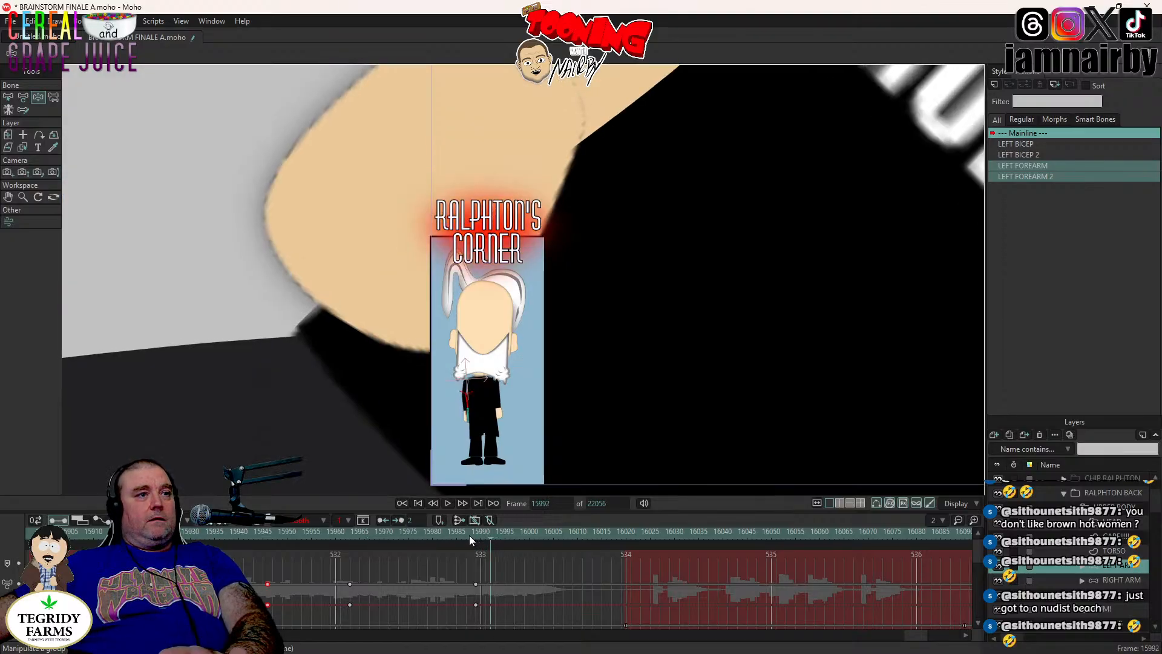
key(Left)
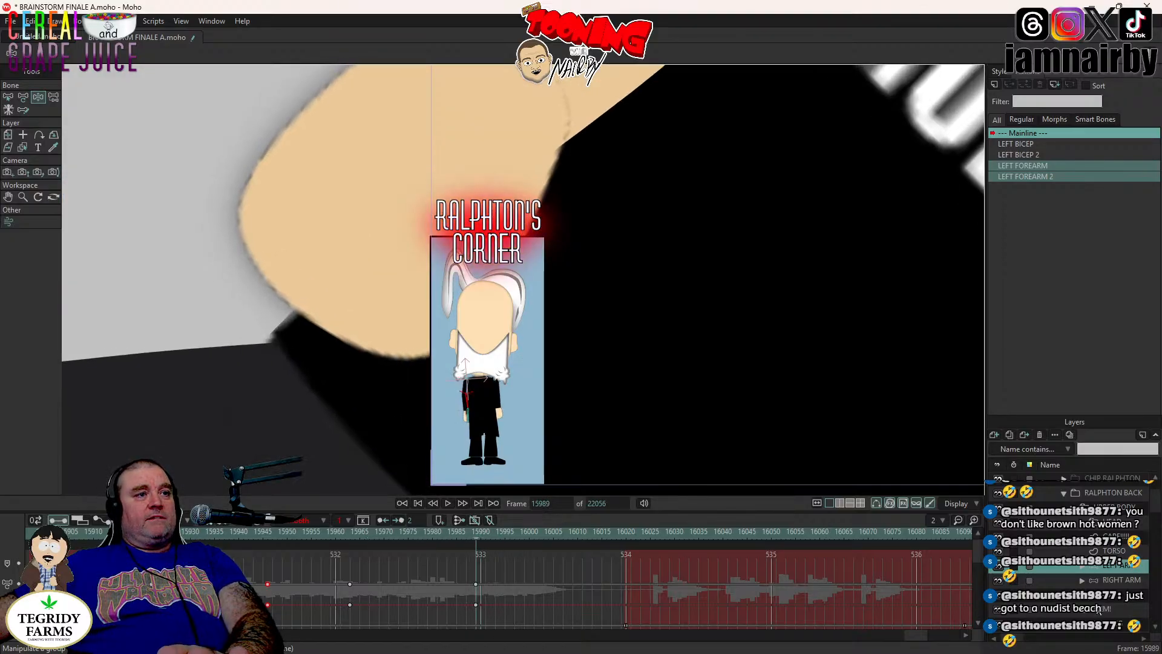
- Rotate the HEAD layer of RALPHTON BACK to 5.2° at frame 15989 so the head tilts the opposite way
click(1112, 478)
click(1118, 580)
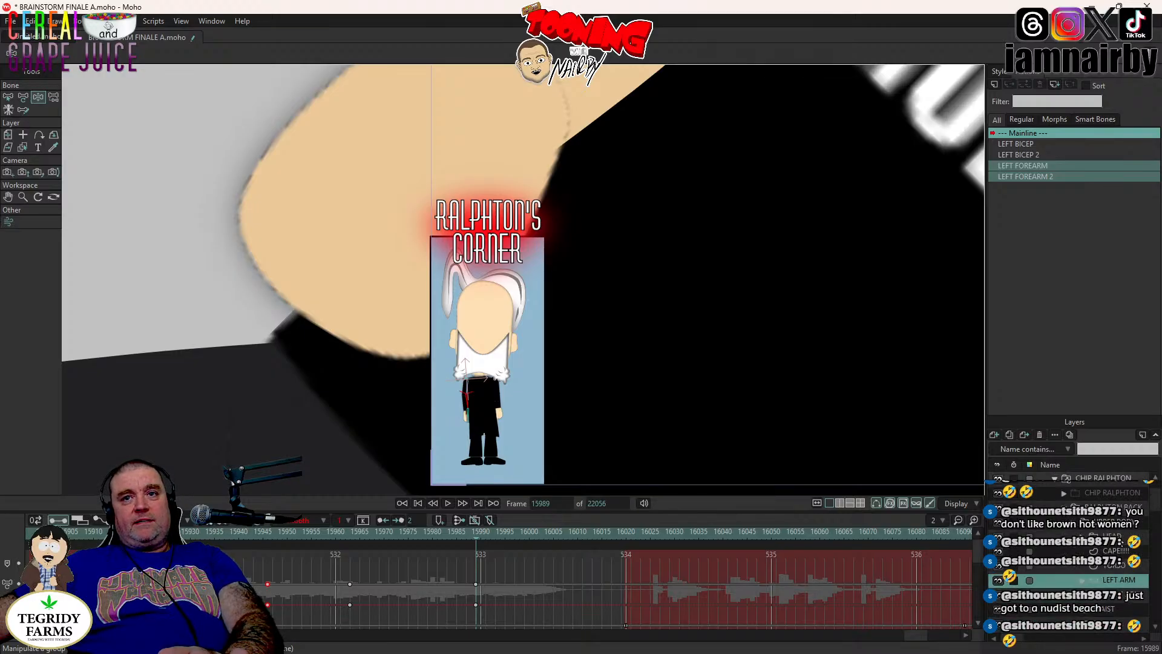
click(1119, 539)
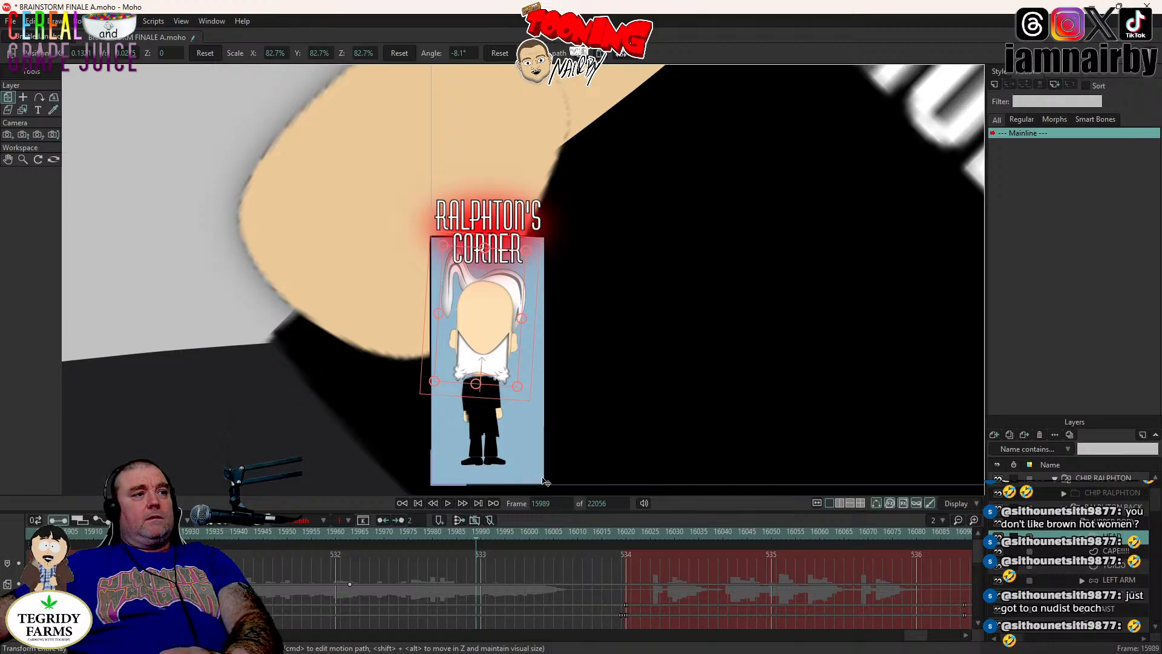
drag(525, 354, 551, 393)
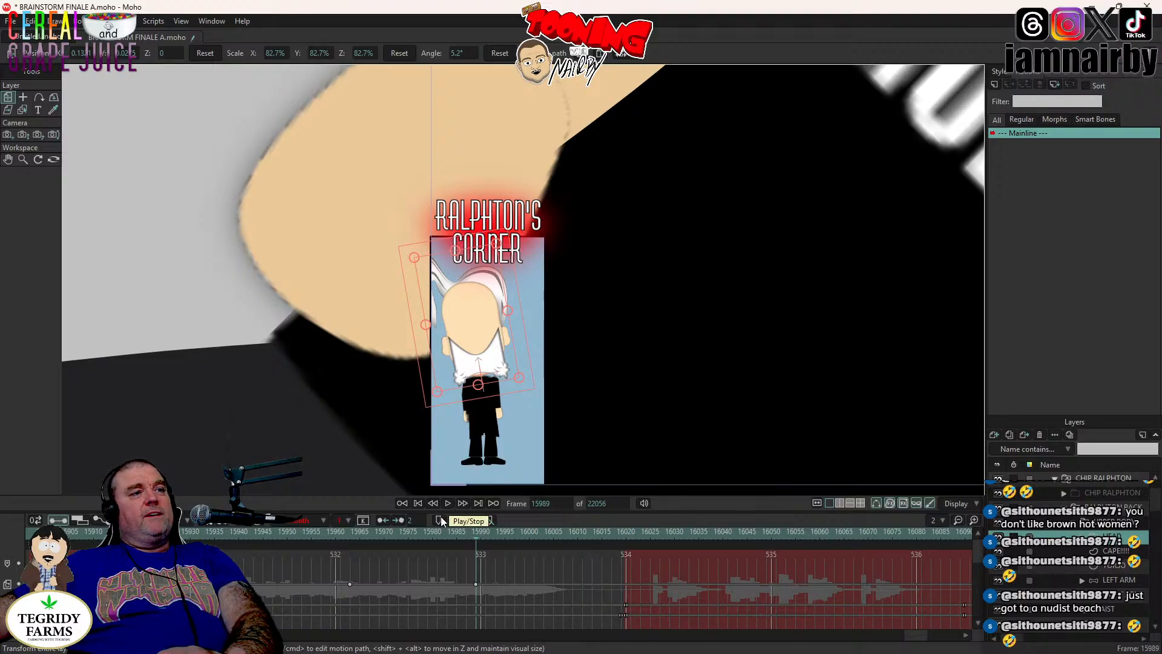
- Play back the back-facing figure's head tilt from the poster's fade-in and return to frame 15989
click(403, 503)
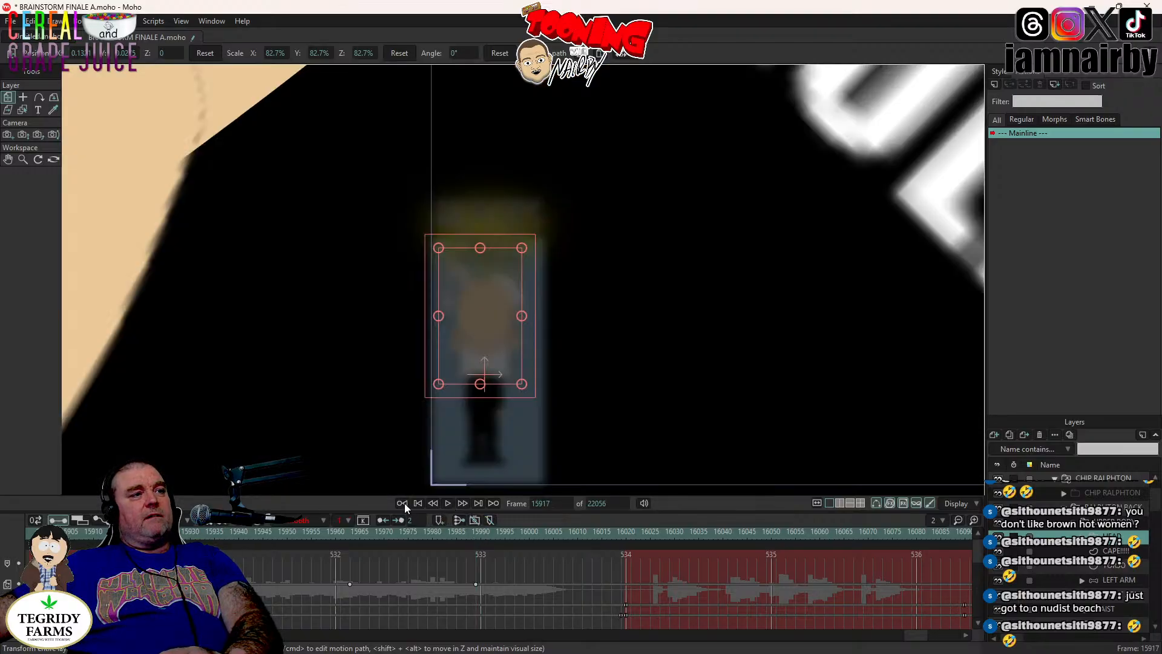
click(447, 502)
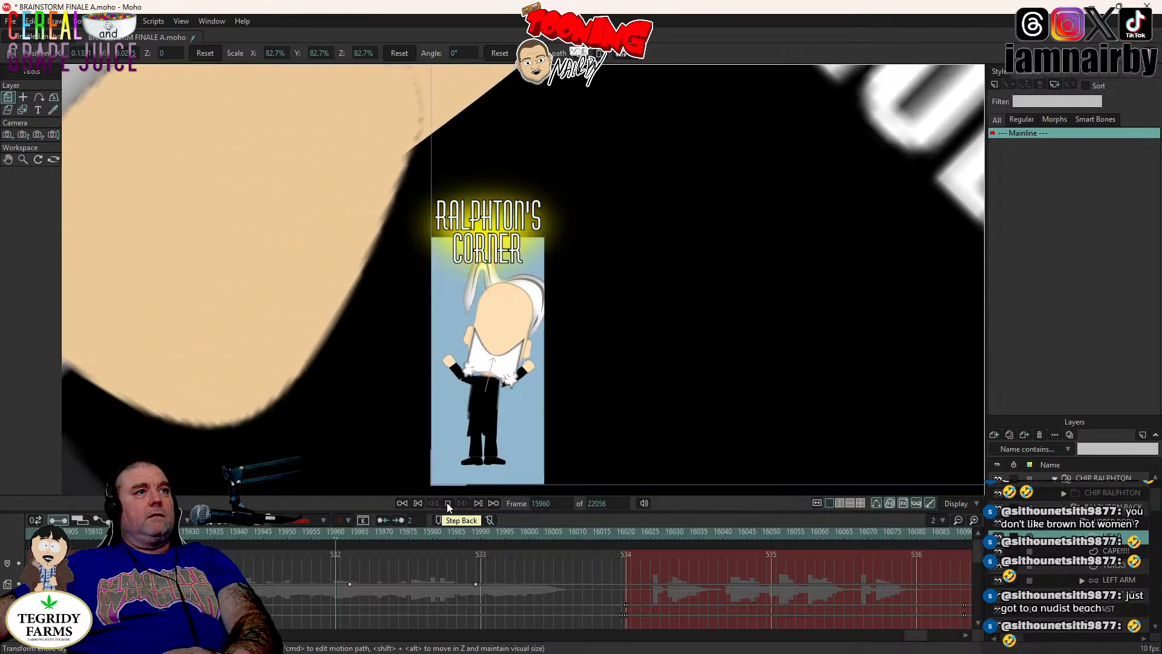
click(446, 502)
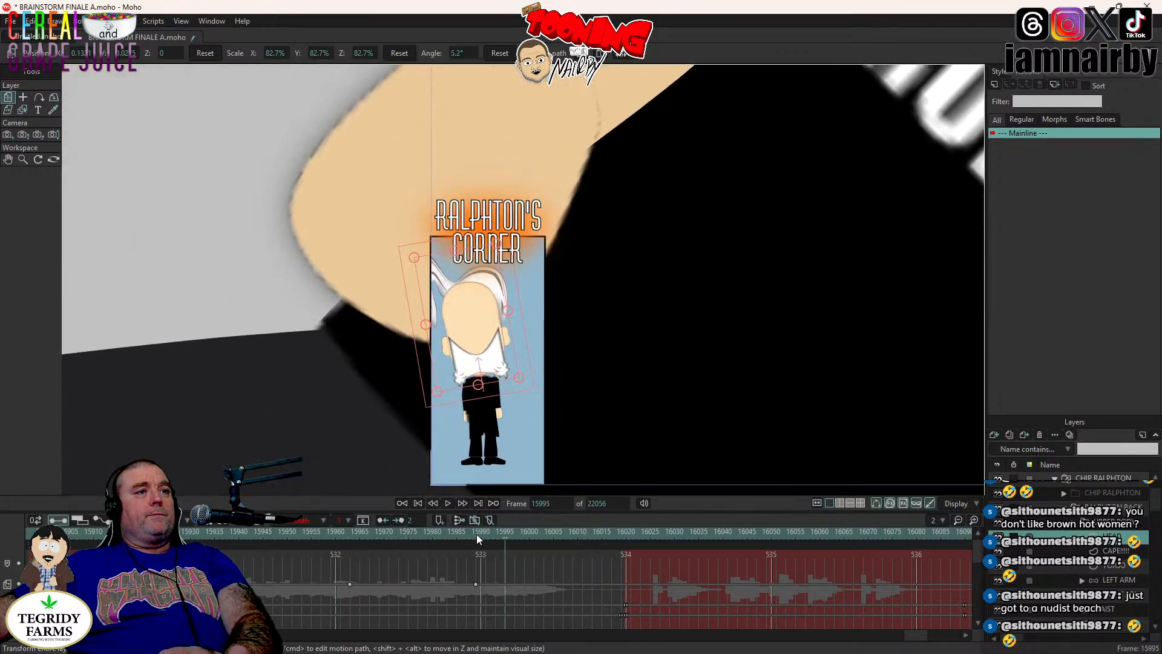
click(476, 532)
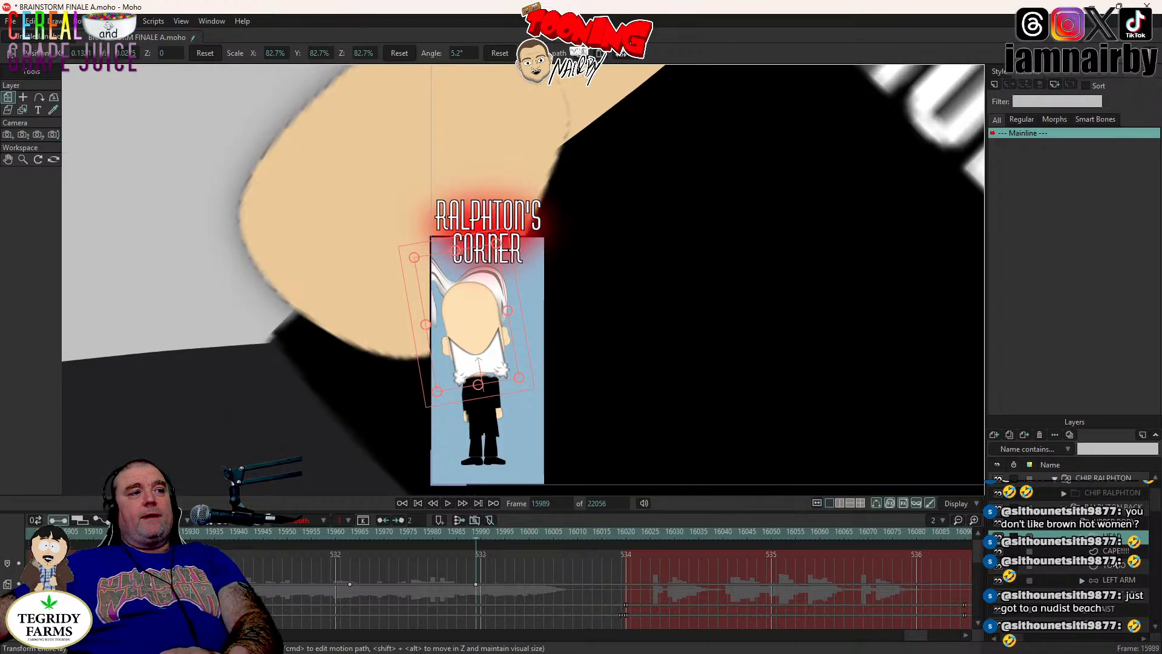
- Switch the CHIP RALPHTON switch layer to the front-facing CHIP RALPHTON at frame 15989
scroll(1116, 564, up, 2)
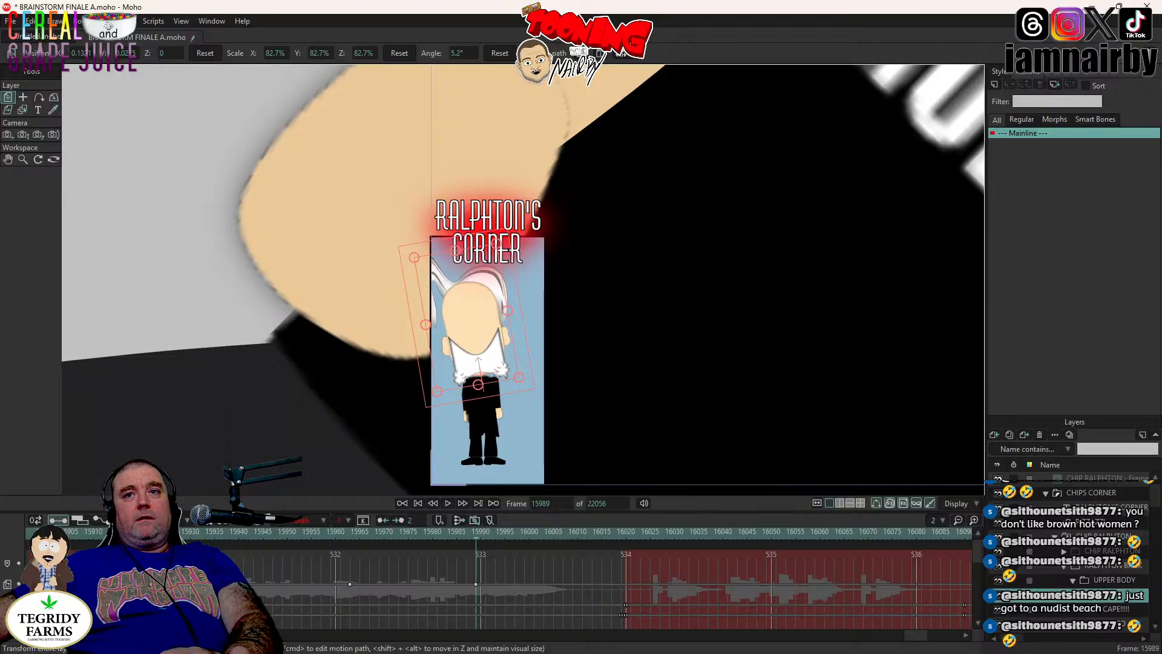
right_click(1115, 539)
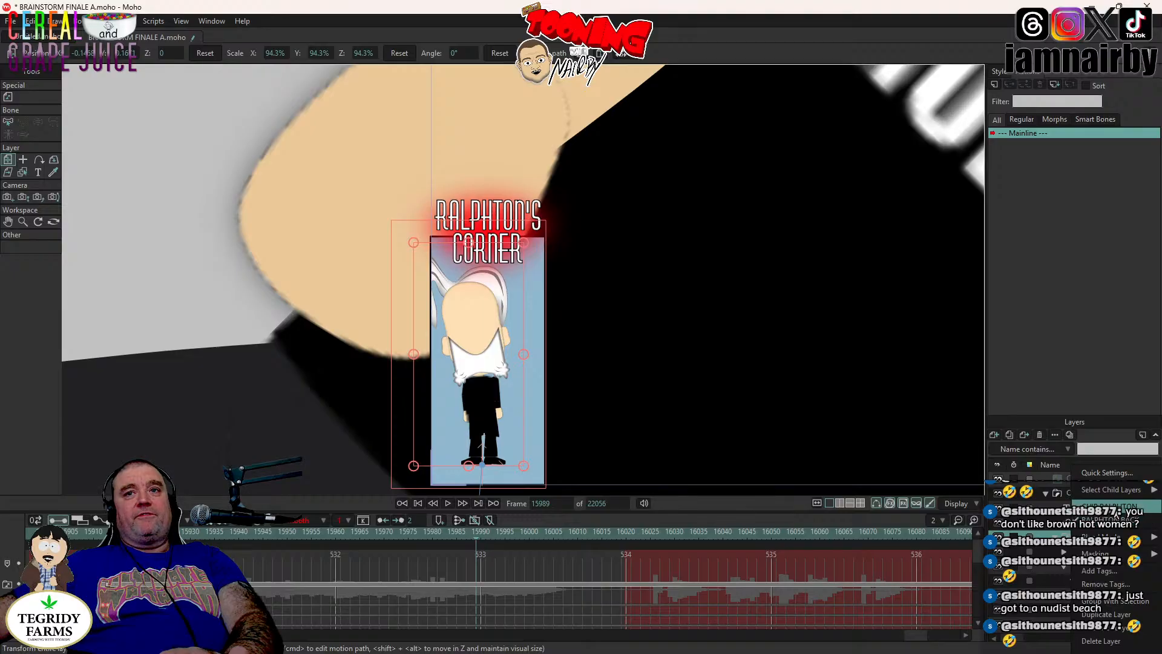
click(1116, 511)
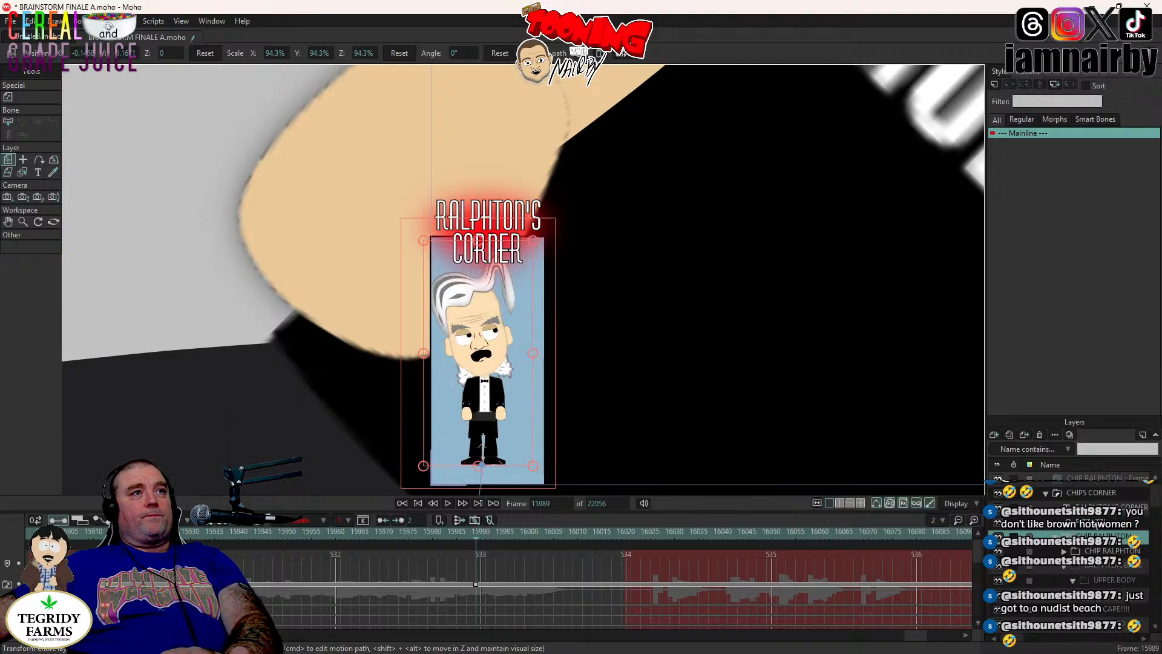
- Set the front-facing figure's eyes switch layer to EYES CLOSED and place its keyframe just before frame 15989
click(1063, 566)
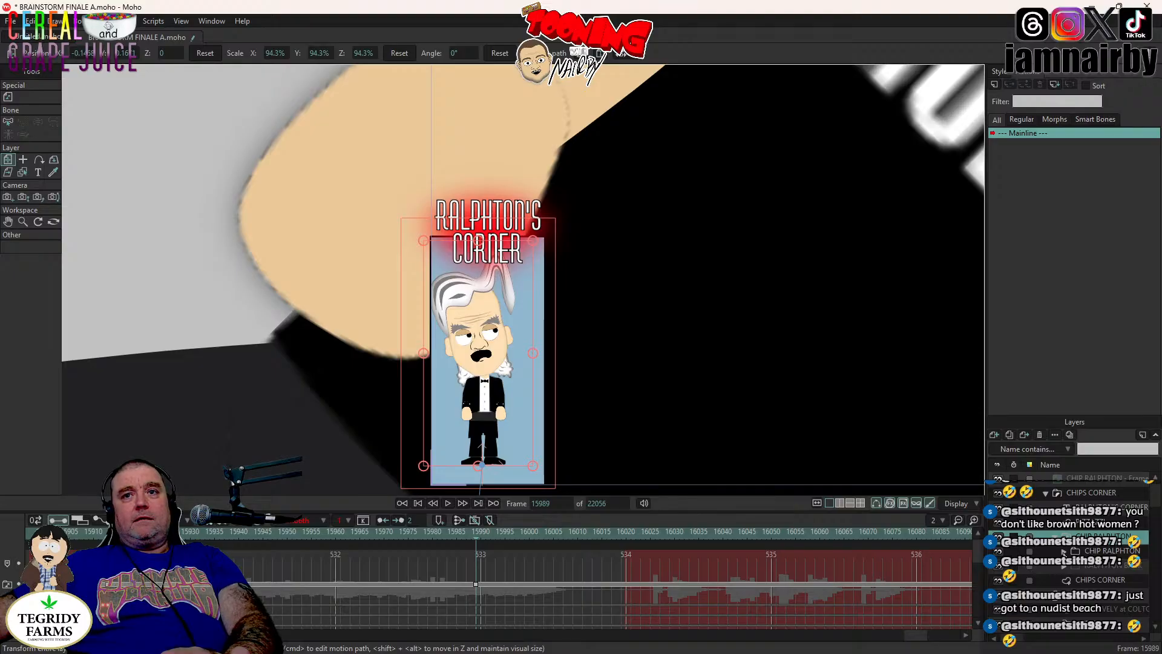
click(1063, 551)
scroll(1098, 565, down, 4)
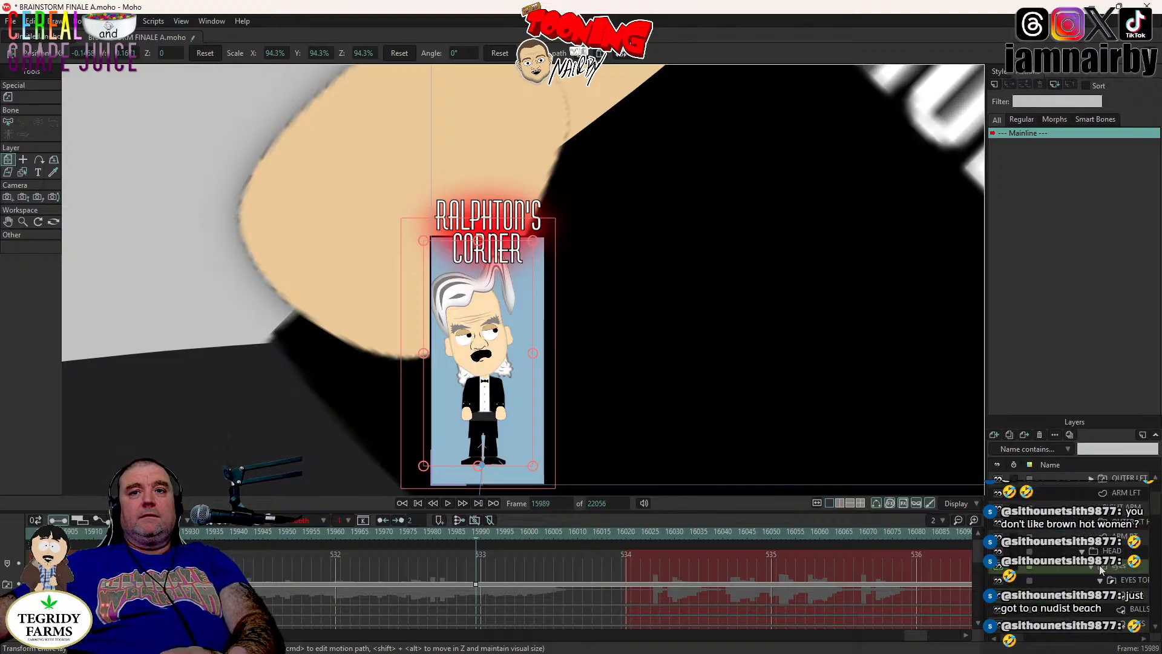
right_click(1122, 567)
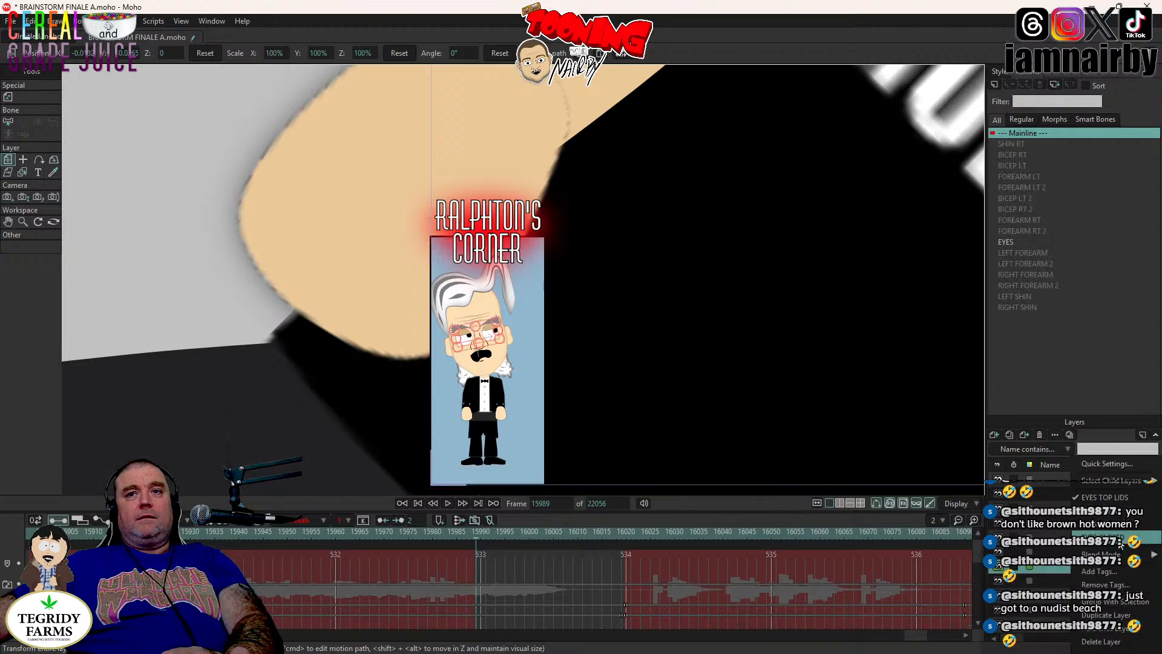
click(1120, 543)
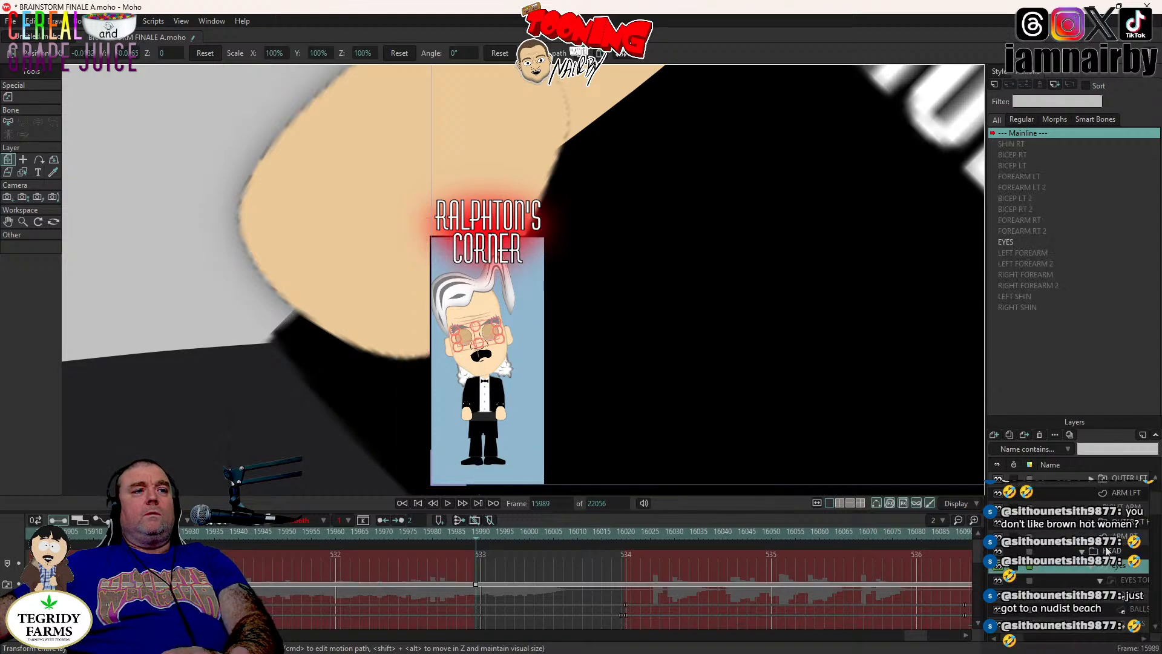
click(472, 585)
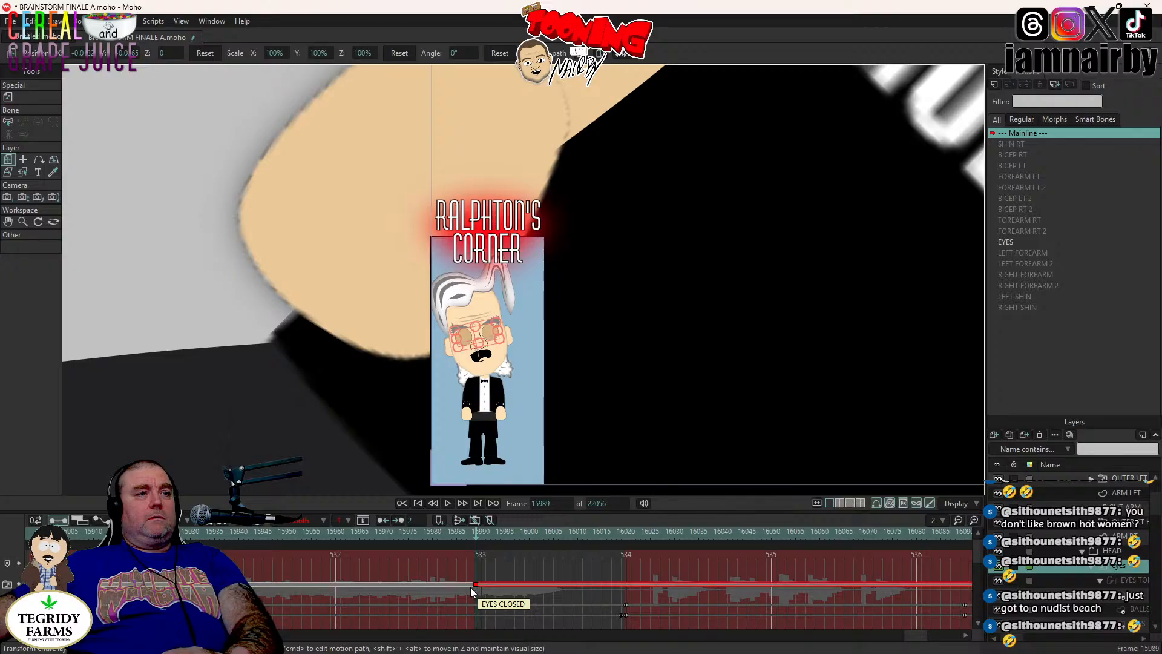
- Play back the turn from the back-facing to the front-facing Chip Ralphton, checking the poses around frame 15990
scroll(1083, 565, up, 1)
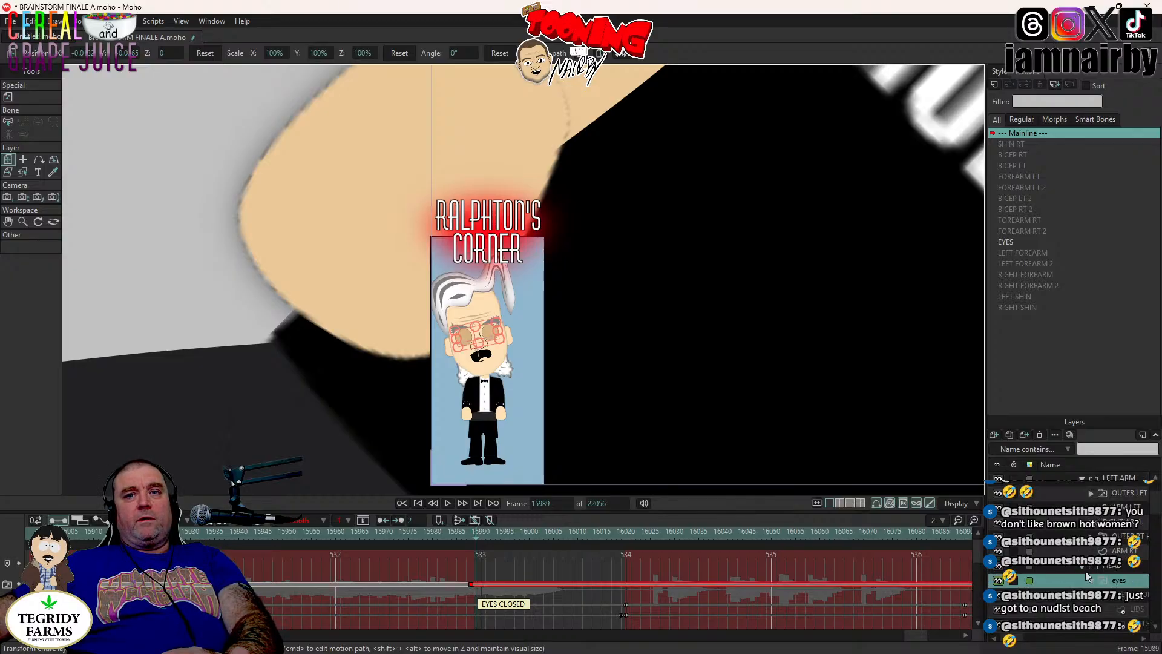
click(1082, 567)
scroll(1087, 568, up, 3)
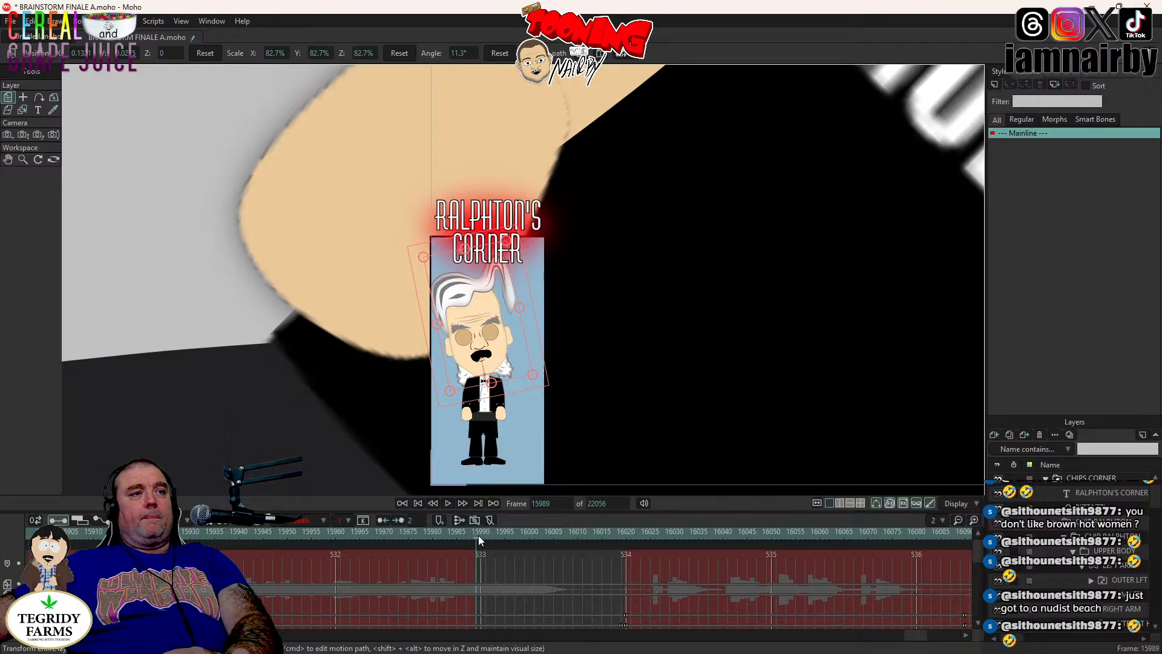
click(423, 532)
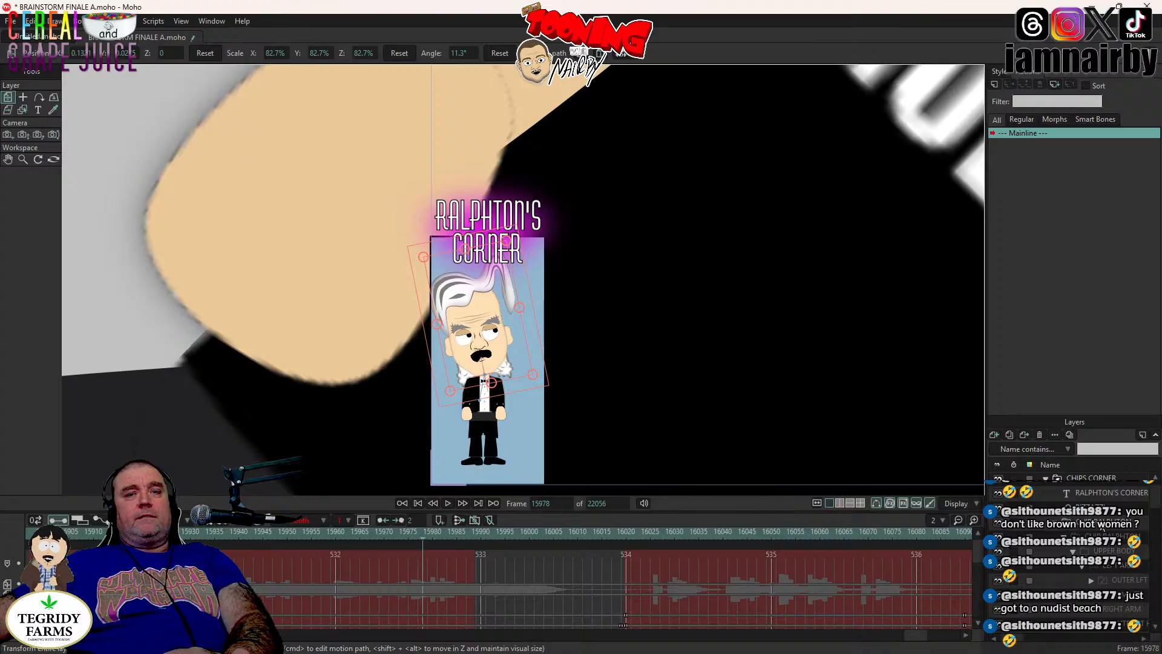
click(1071, 523)
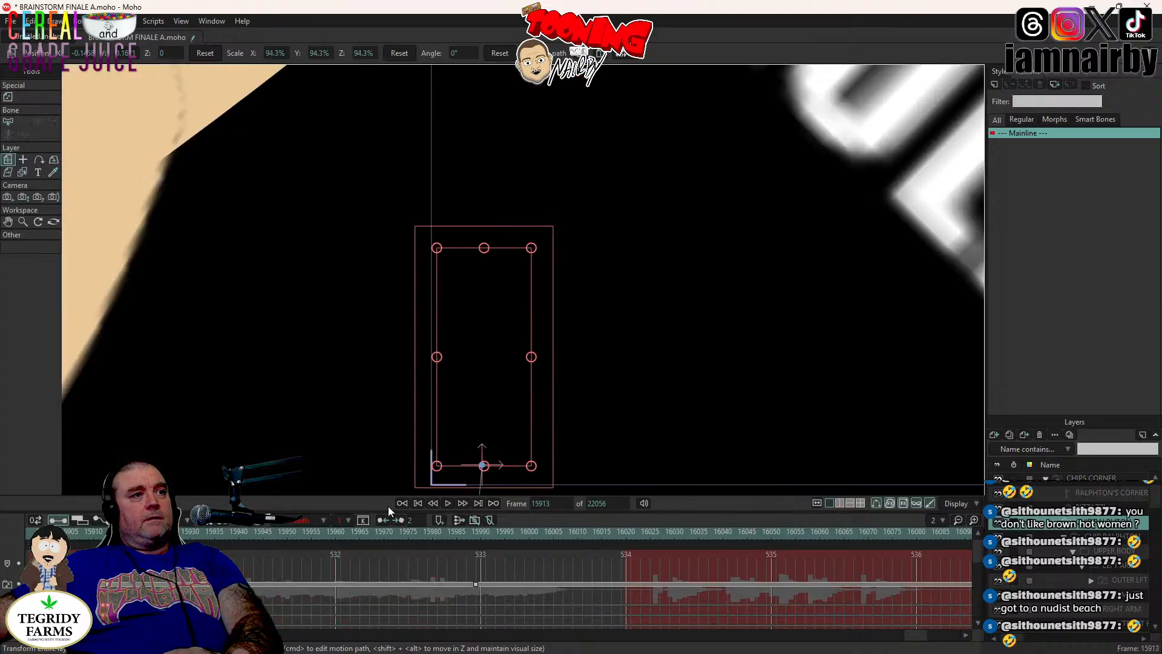
click(448, 502)
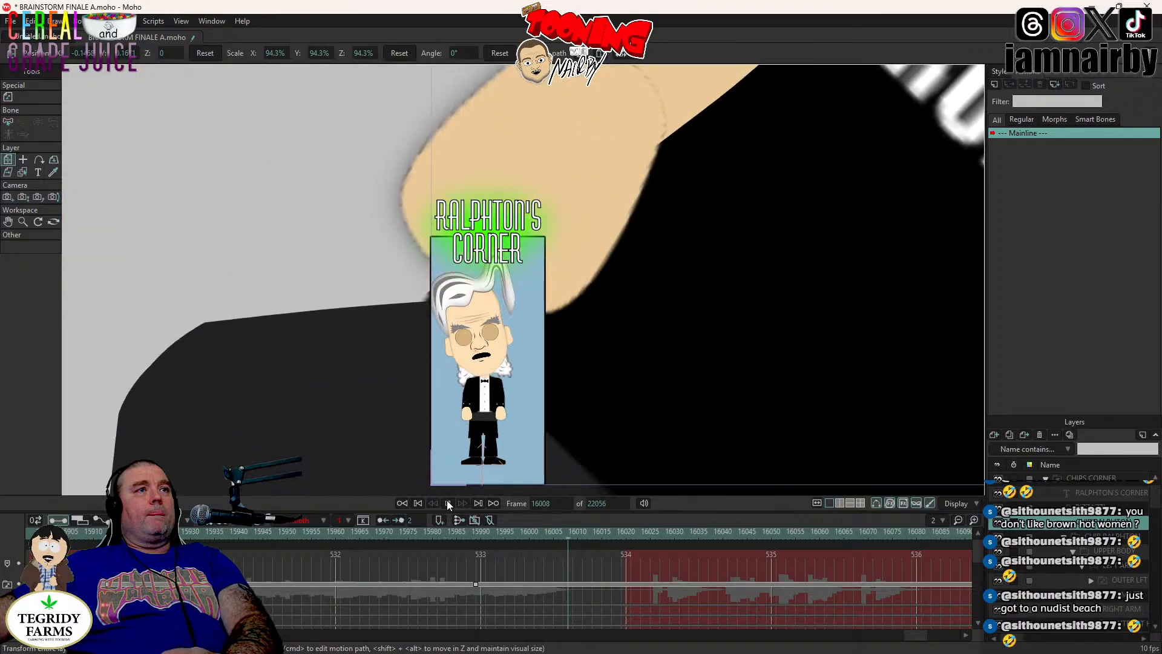
click(448, 503)
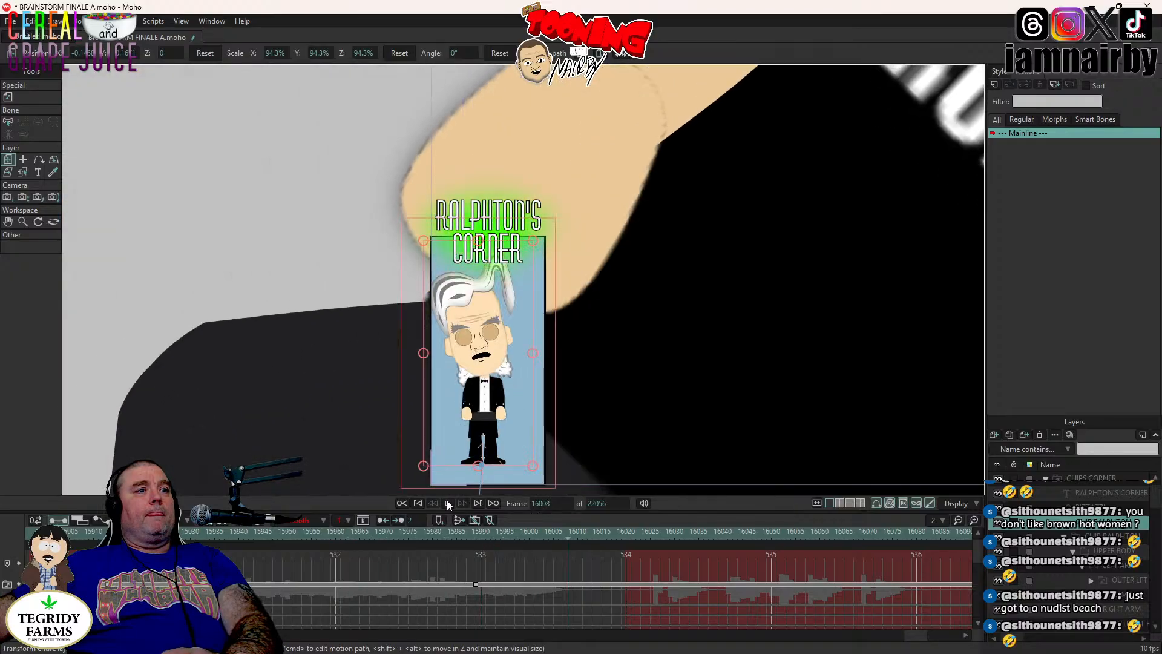
click(479, 534)
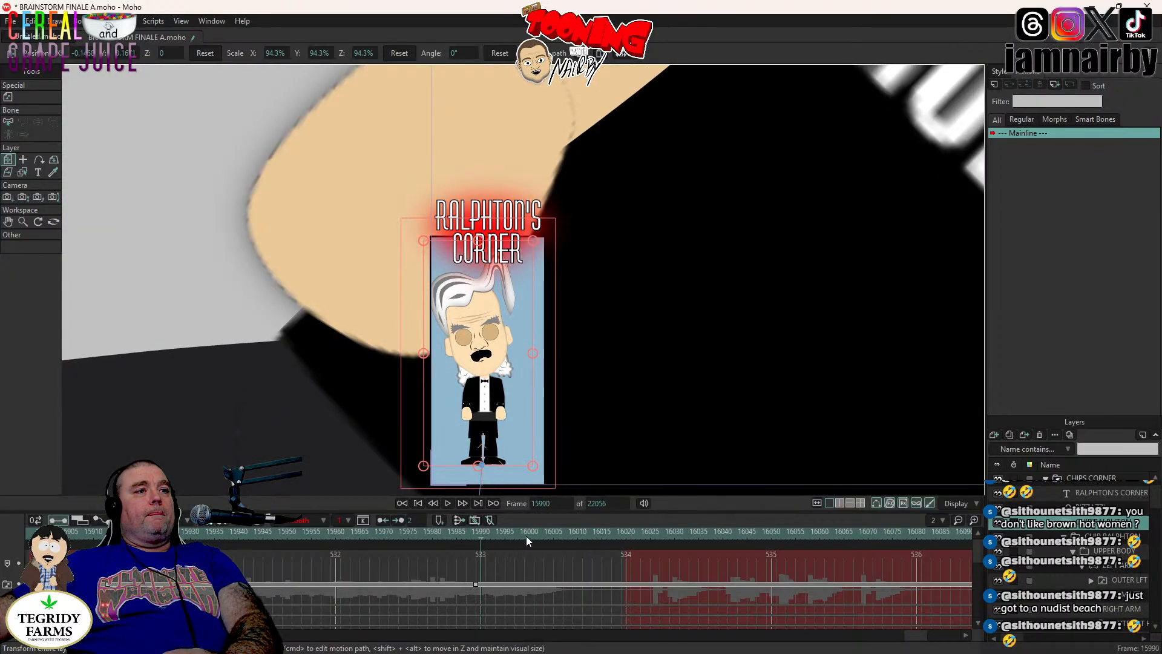
- Keyframe the front-facing HEAD layer at frame 15989 and rotate it to -9.6° at frame 15994
scroll(1109, 569, down, 2)
click(1117, 579)
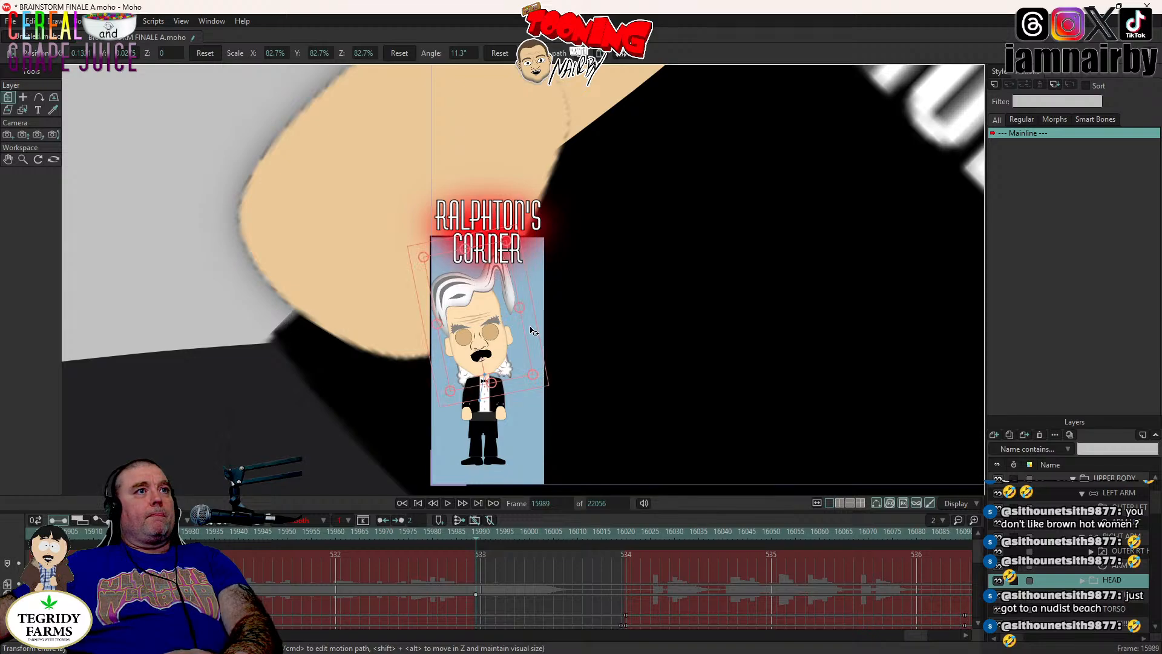
key(Right)
key(Right)
key(Right)
key(Right)
key(Right)
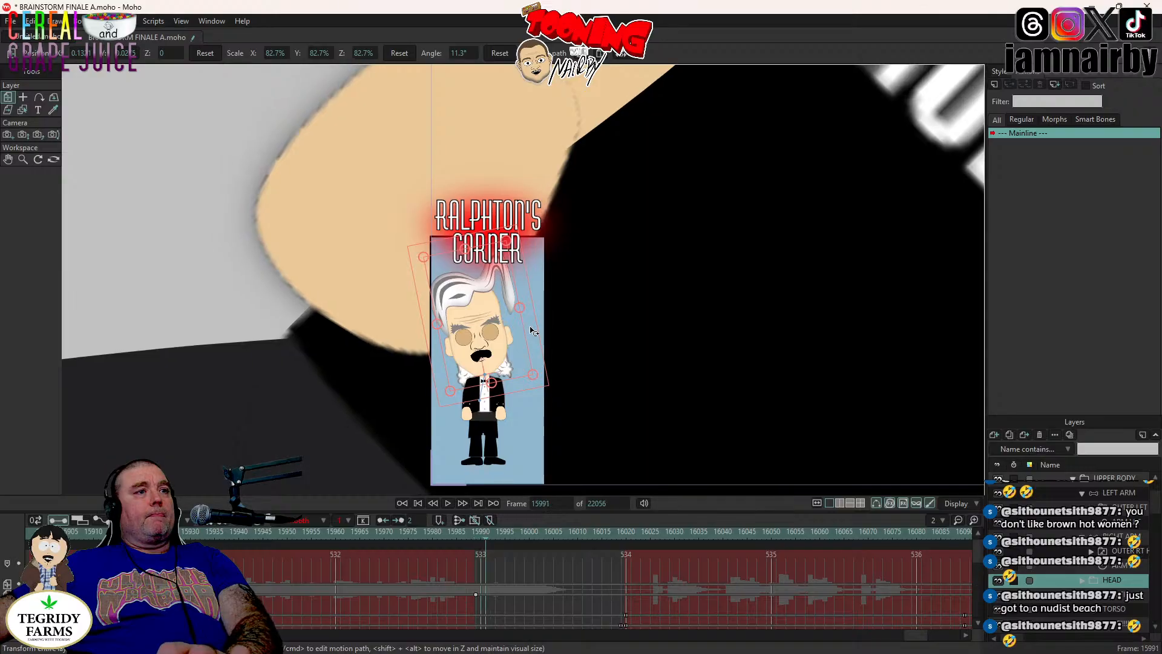
drag(530, 328, 546, 372)
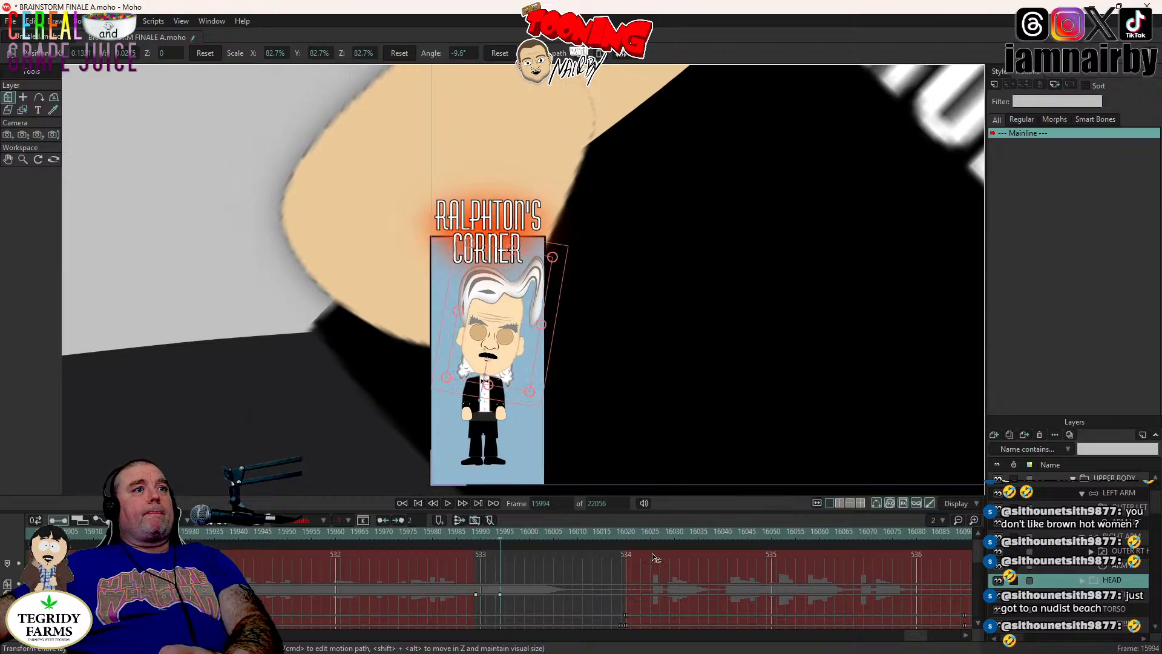
- Switch the front-facing figure's eyes layer to open eyes at frame 15992, midway through the head turn
click(491, 534)
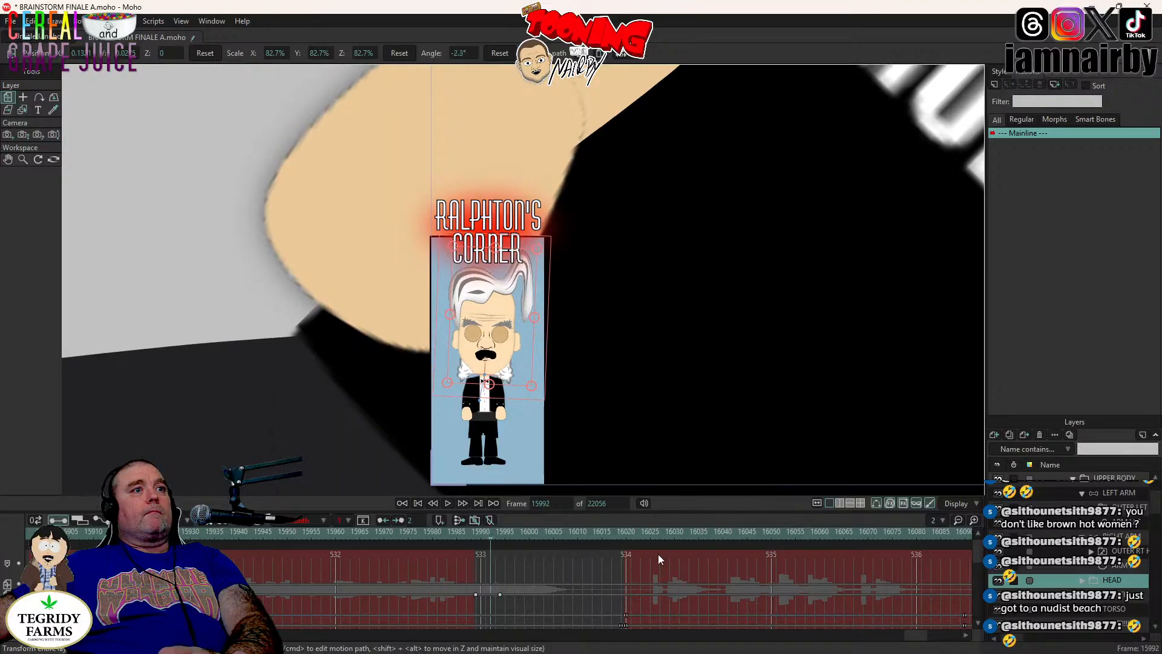
scroll(1116, 590, down, 2)
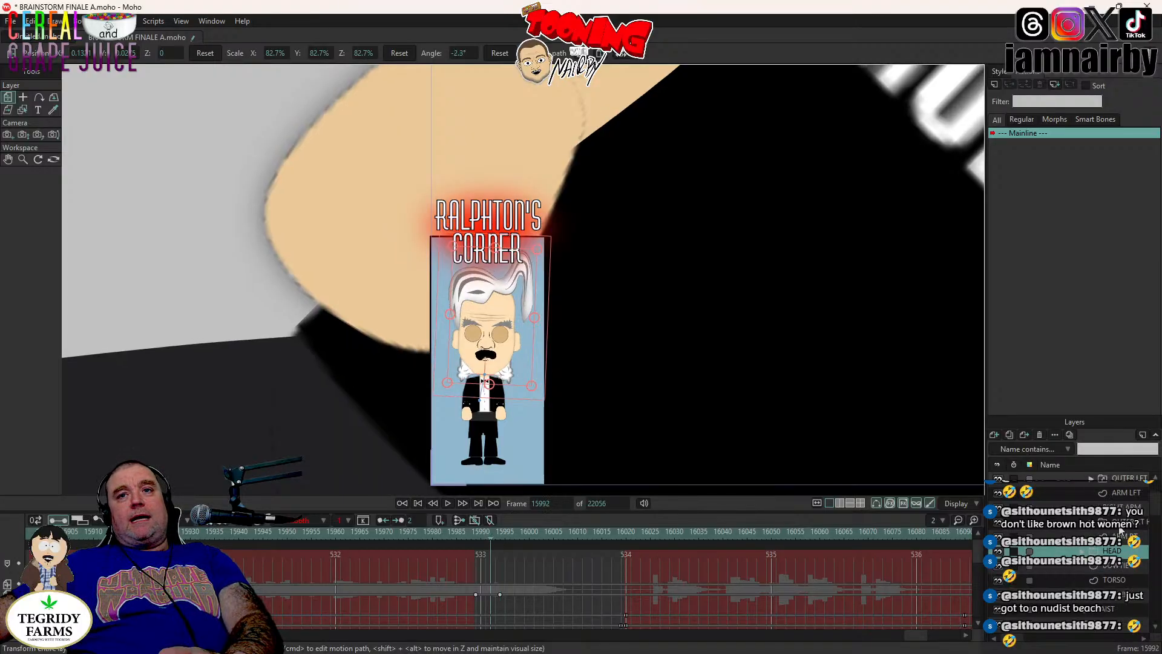
scroll(1120, 530, down, 1)
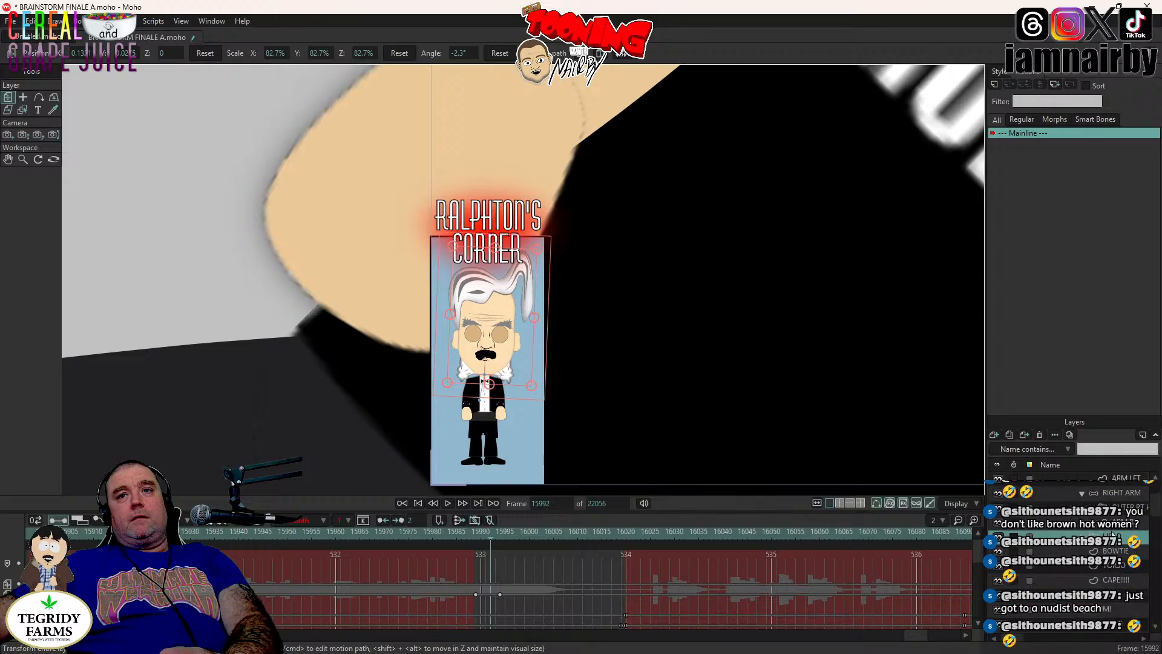
click(1081, 537)
scroll(1114, 524, down, 3)
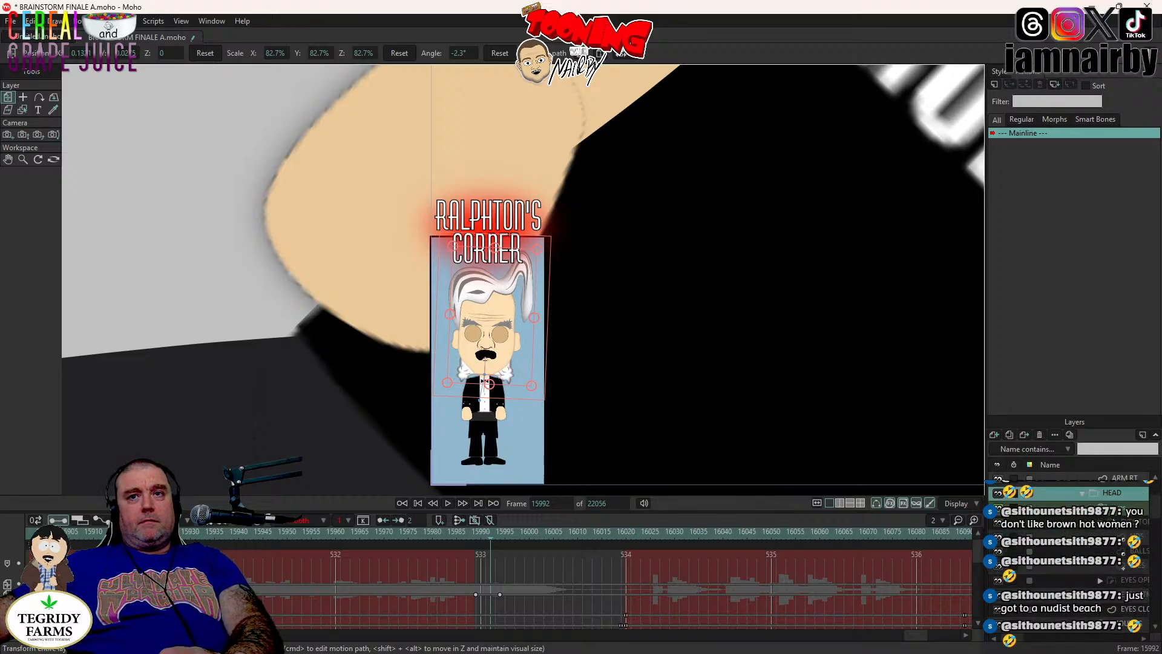
right_click(1120, 507)
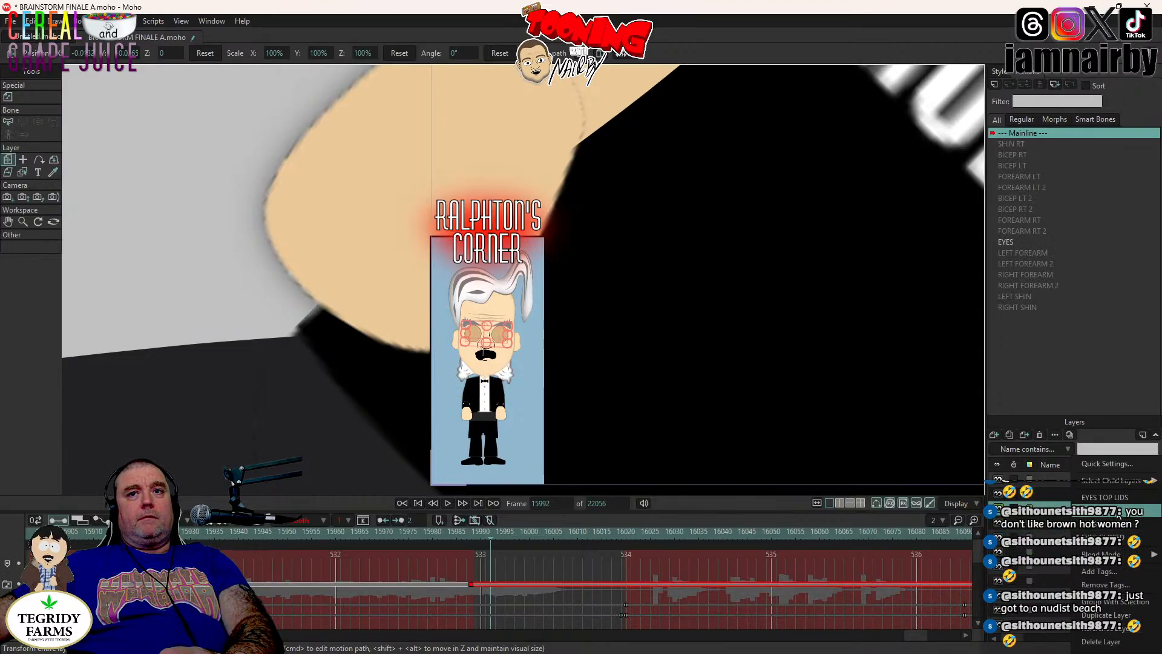
click(1118, 511)
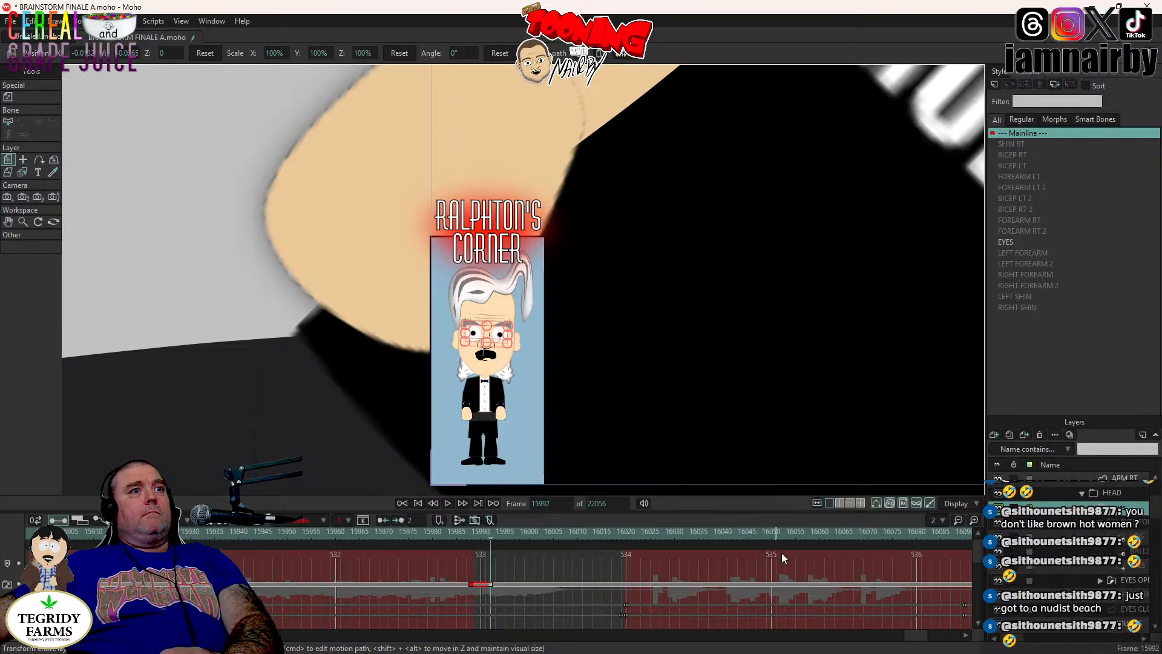
- Play back the head turn and blink through the poster's fade-out and return to frame 15968
click(1119, 493)
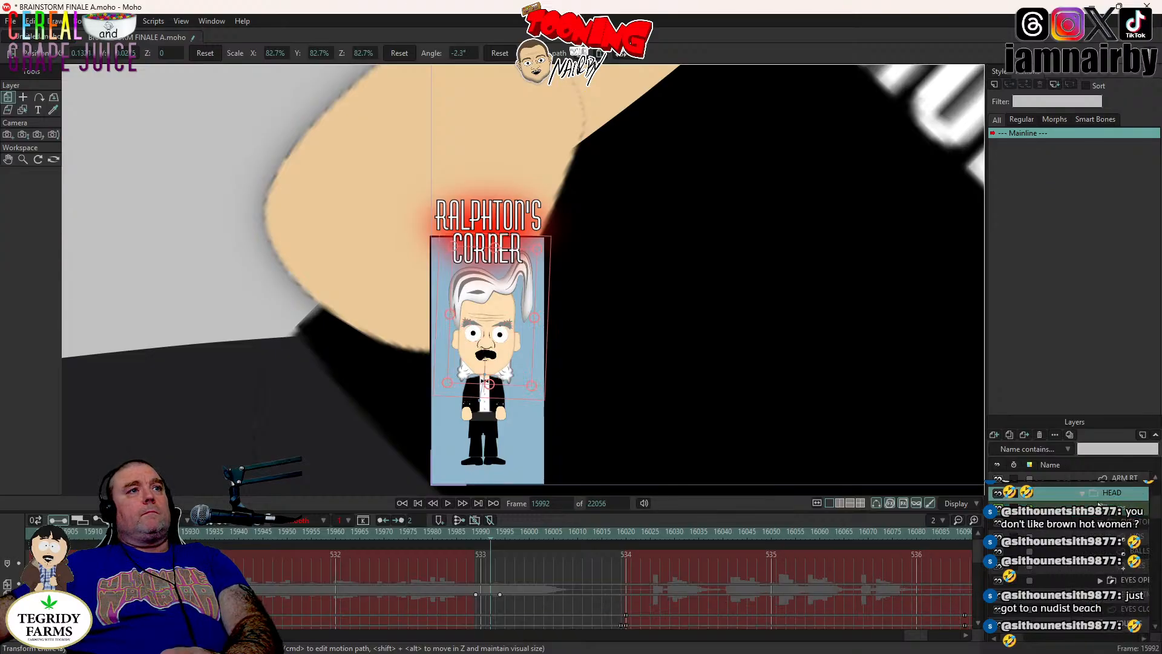
click(447, 503)
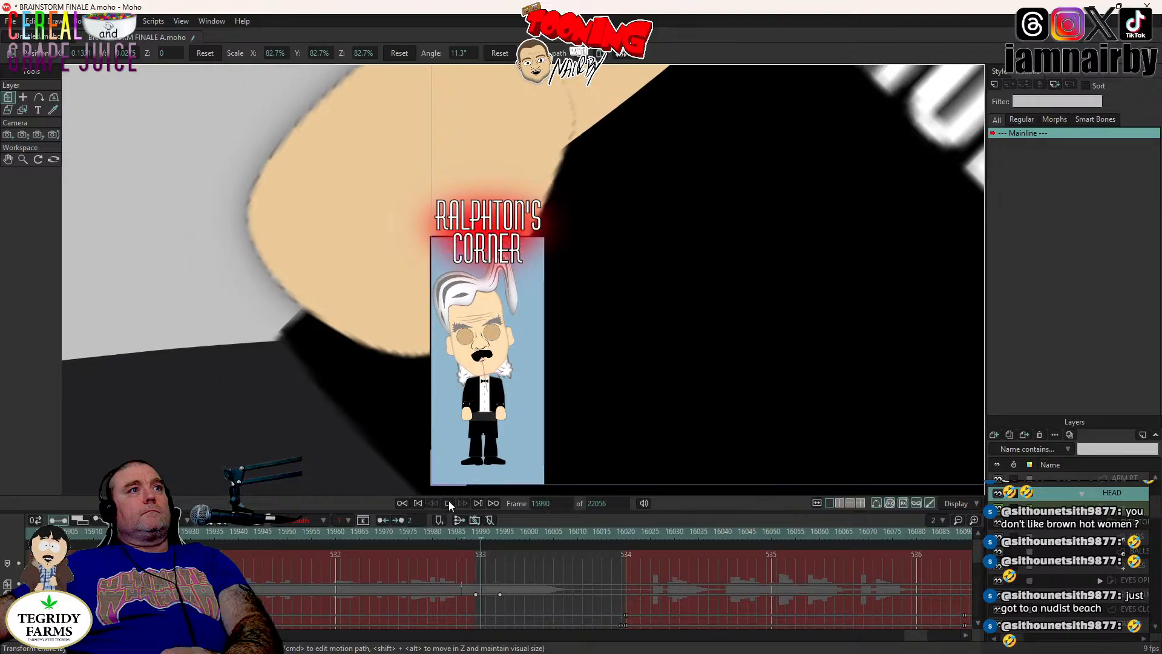
click(449, 504)
scroll(1117, 535, up, 3)
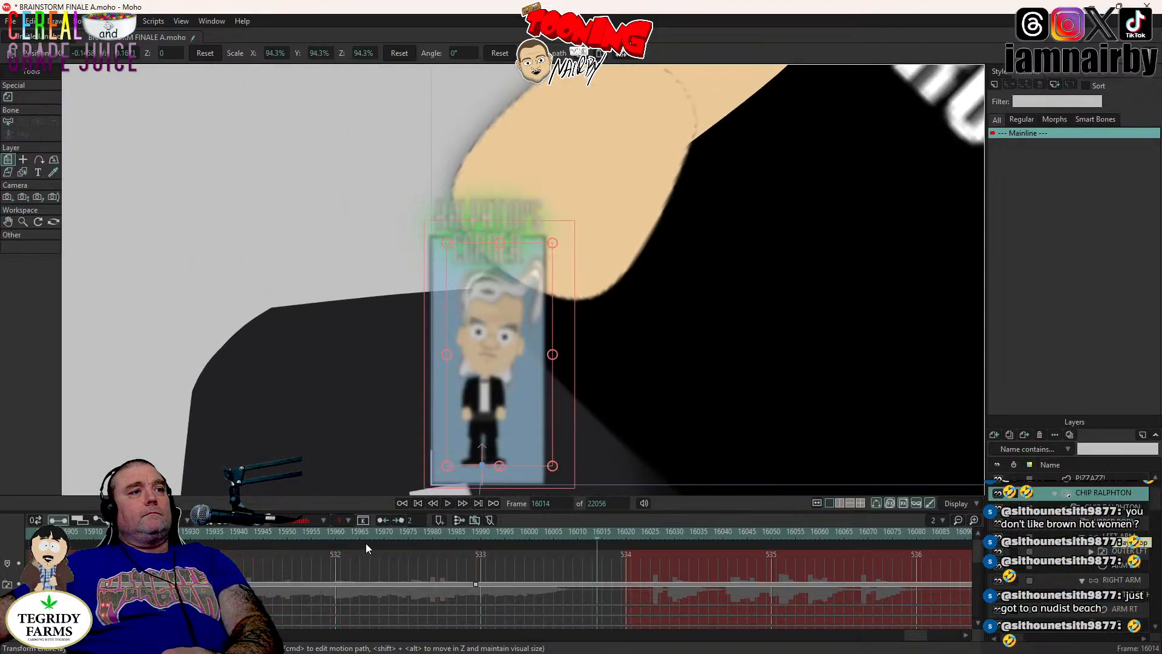
click(375, 530)
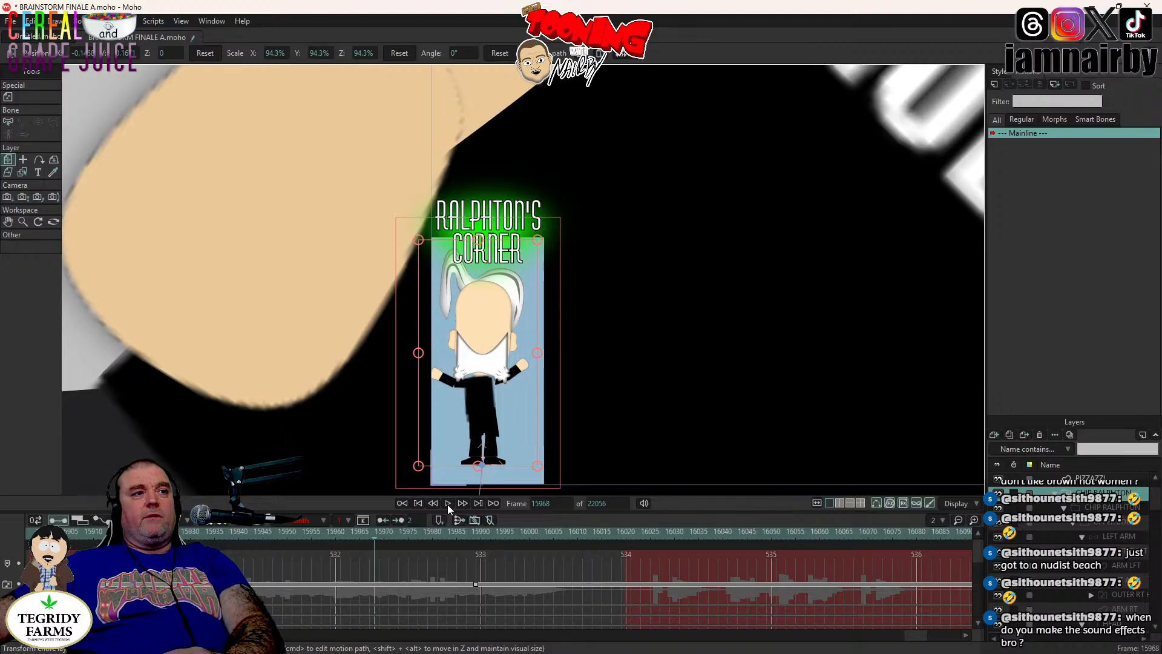
- Play back Chip Ralphton's arm gestures, turn to the front and the overlay's fade-out, restarting from frames 15933 and 15922
click(205, 530)
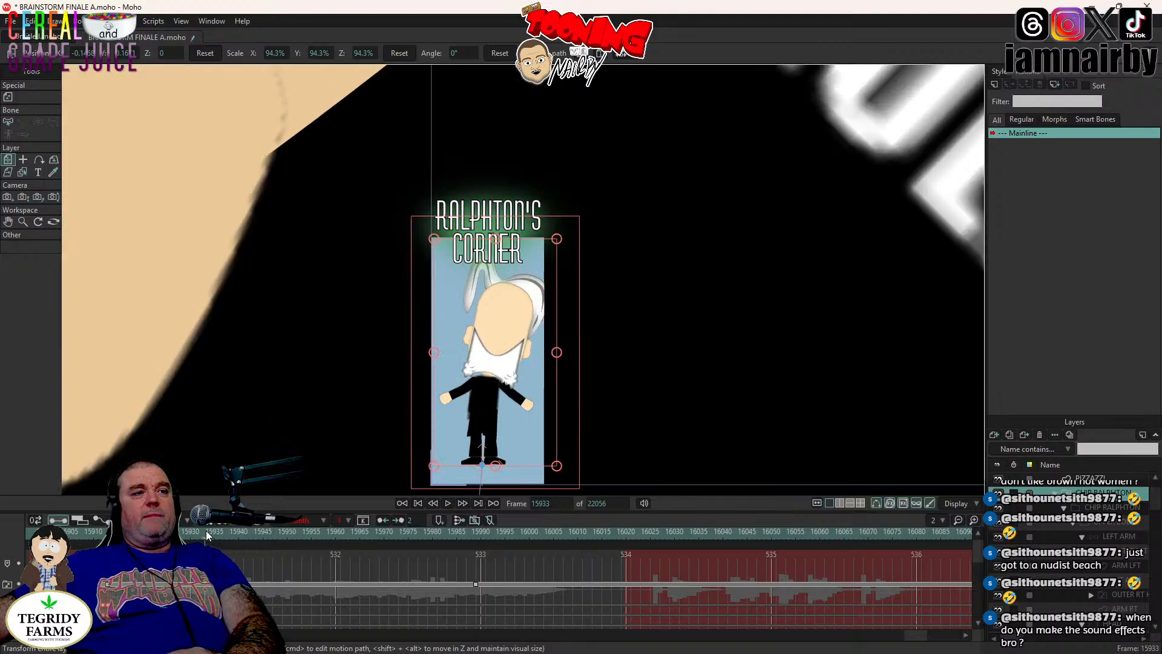
click(447, 503)
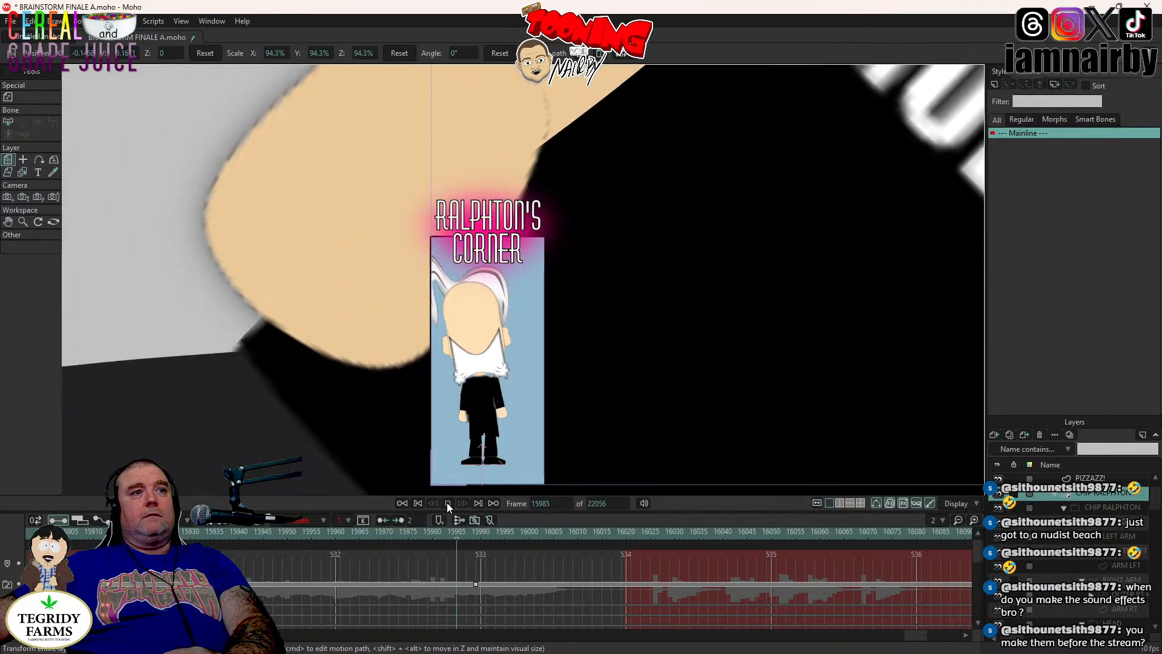
click(448, 503)
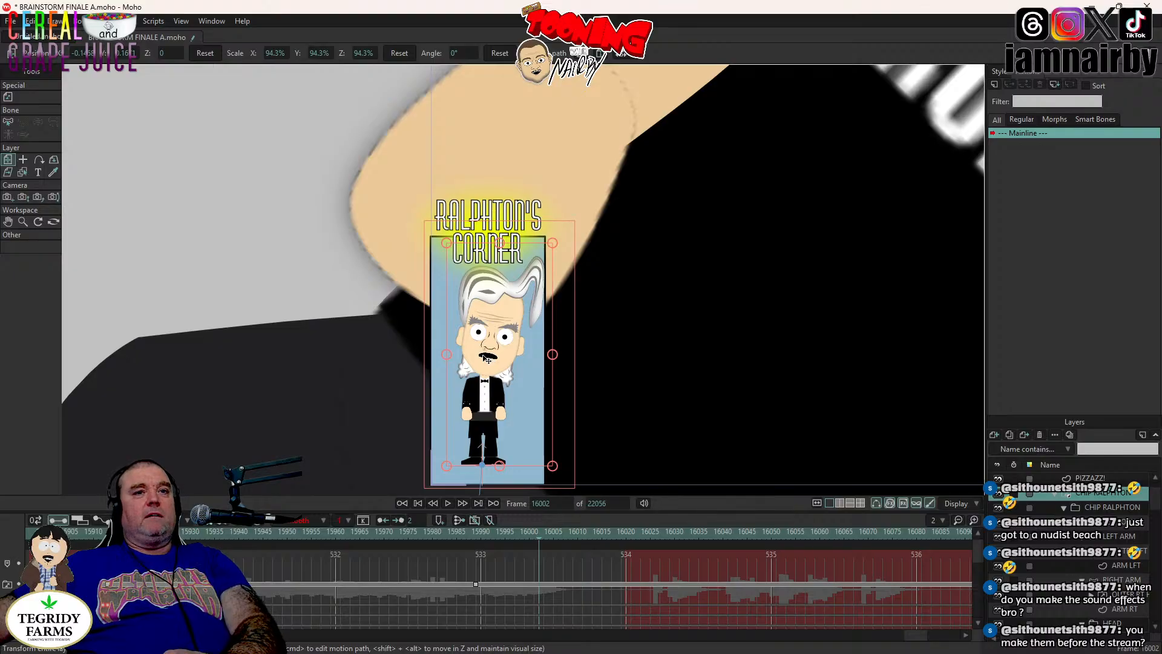
click(151, 532)
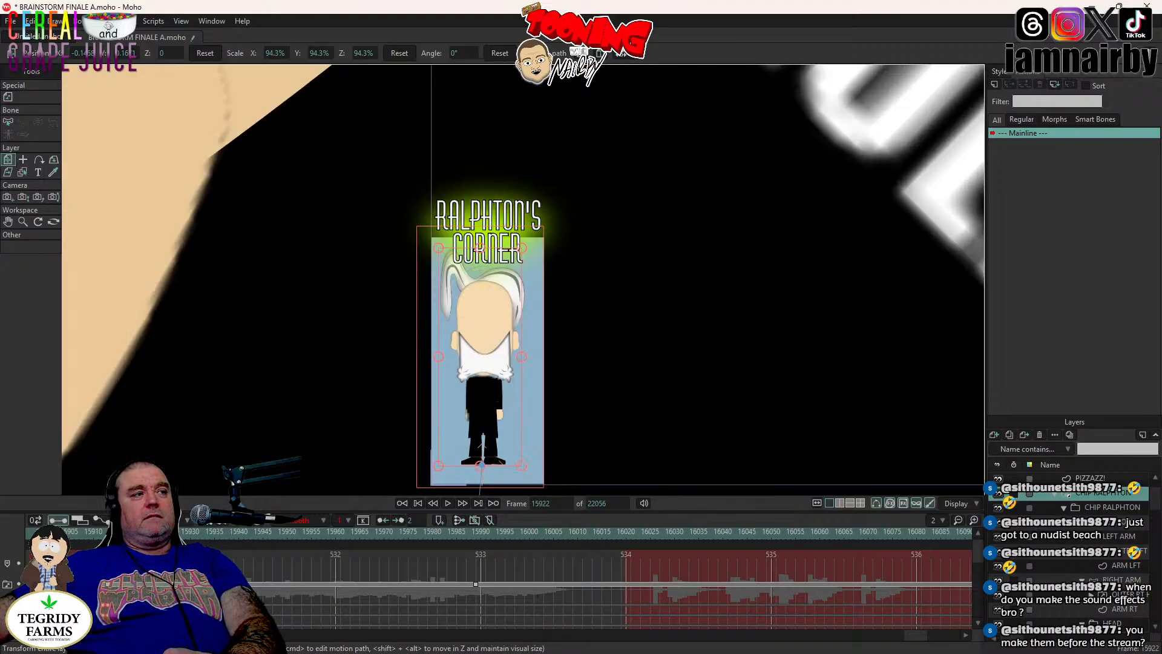
click(447, 503)
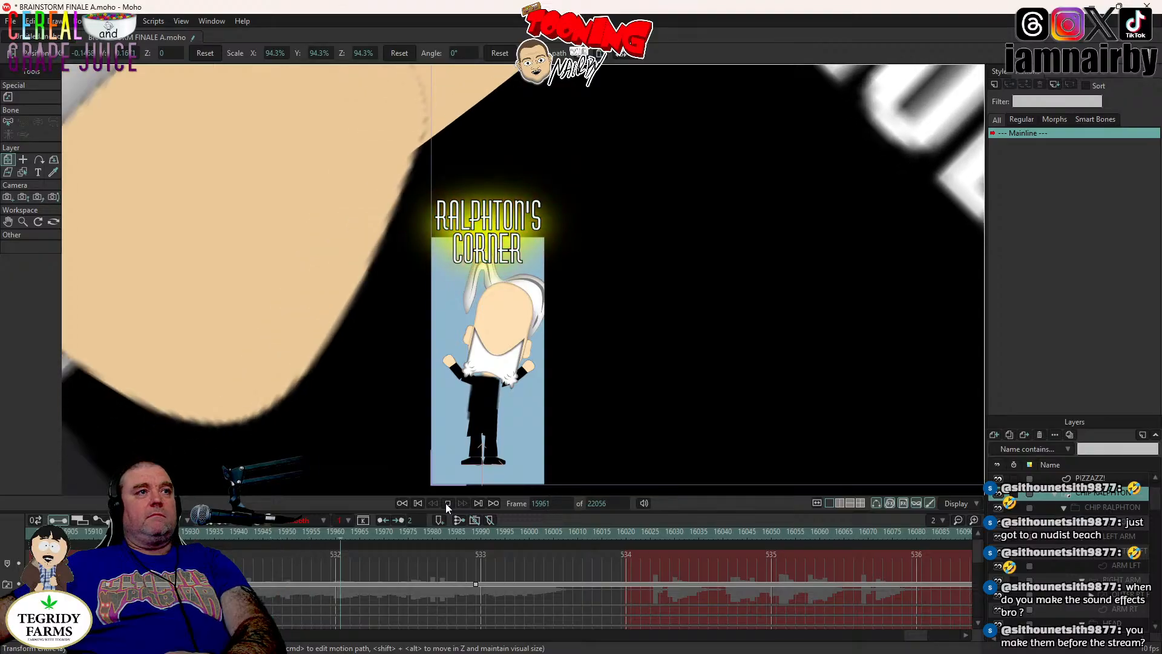
click(447, 503)
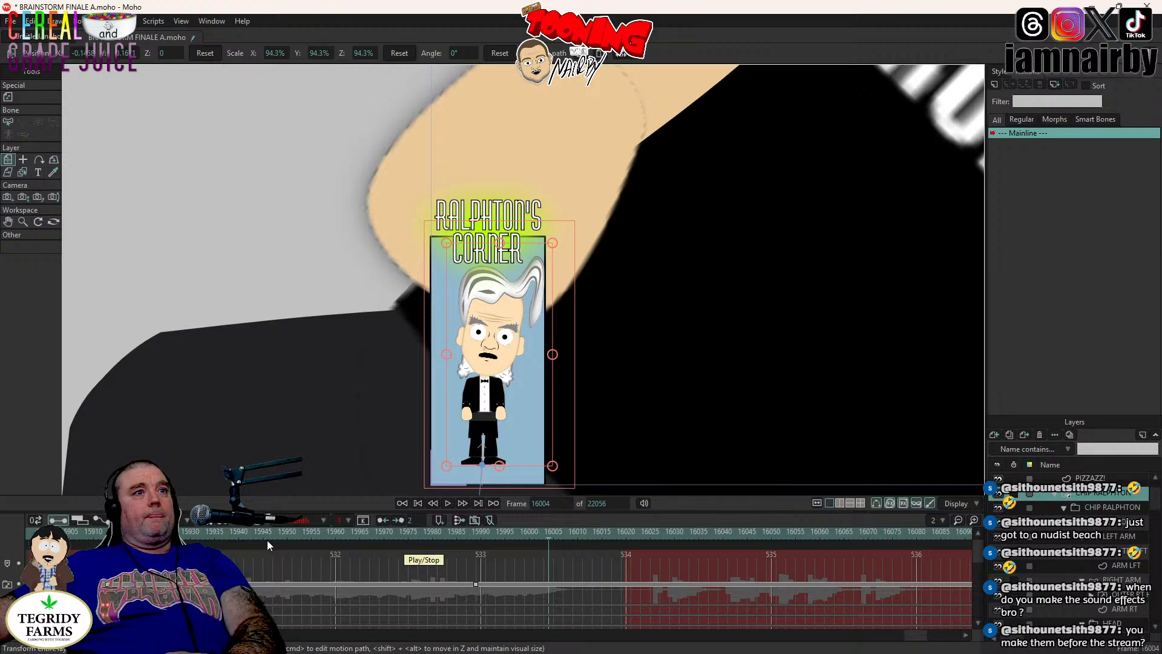
click(447, 503)
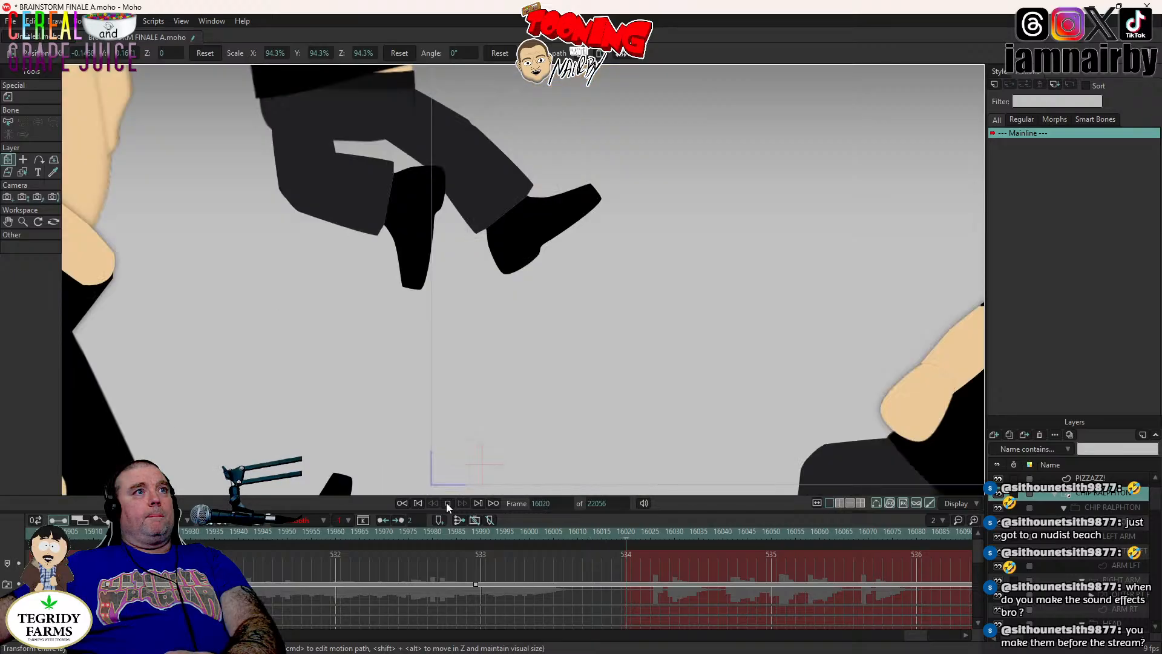
click(448, 503)
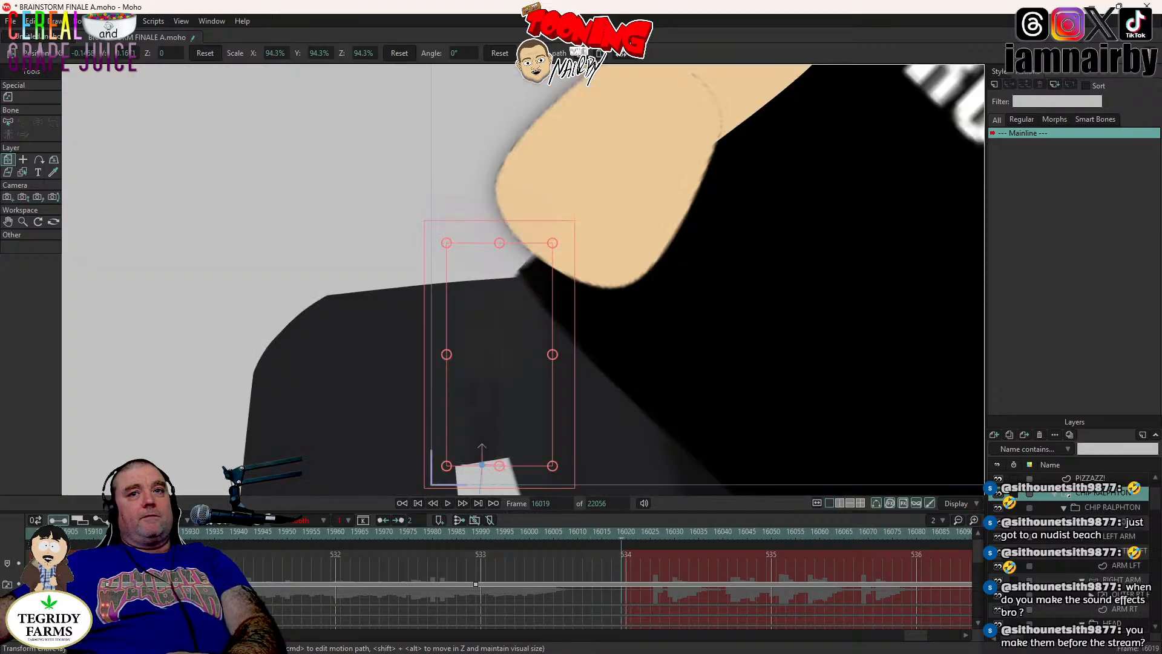
- Reselect the CHIP RALPHTON layer in the CHIPS CORNER group and collapse its sublayers
scroll(1082, 542, up, 1)
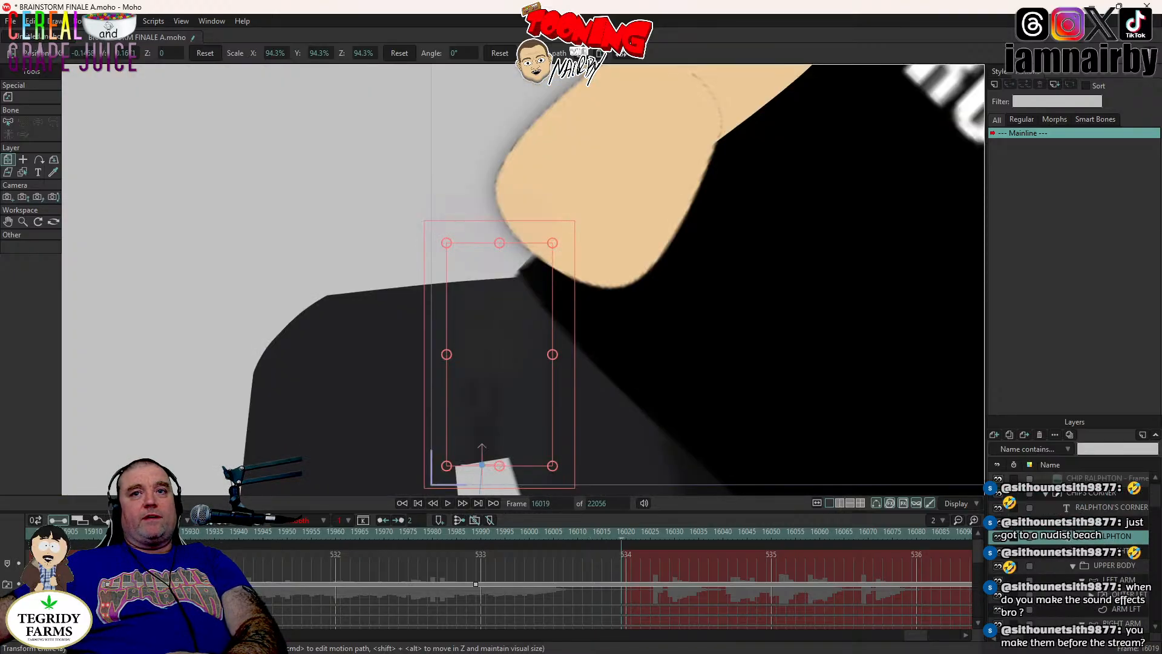
double_click(1084, 538)
click(1104, 579)
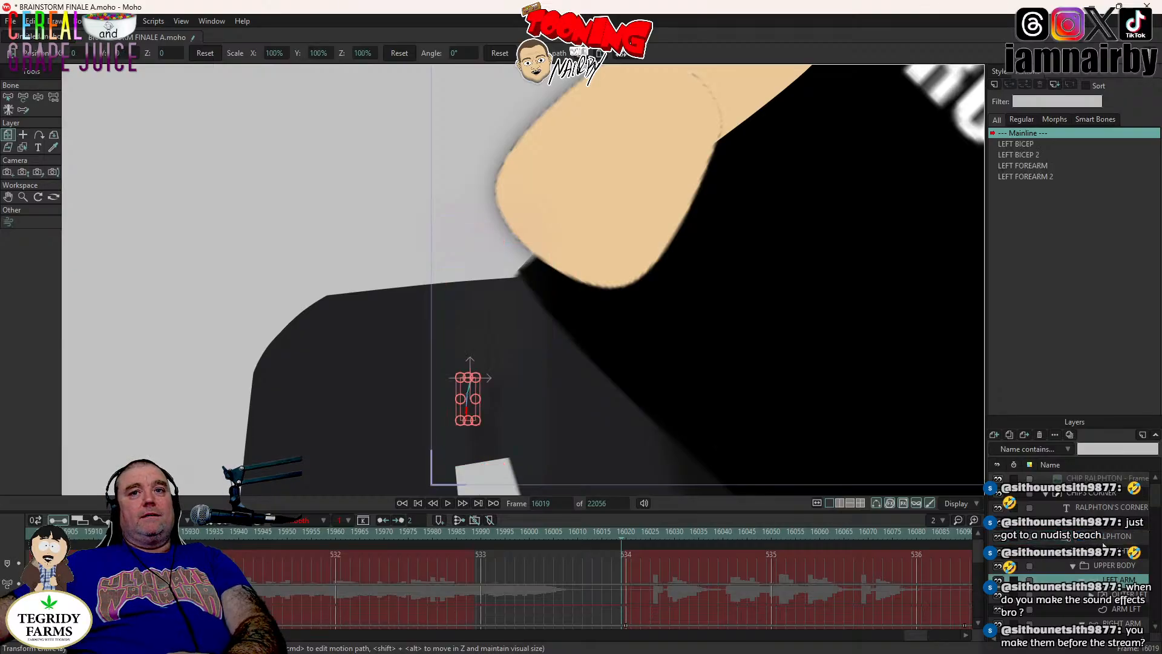
click(1100, 537)
click(1059, 538)
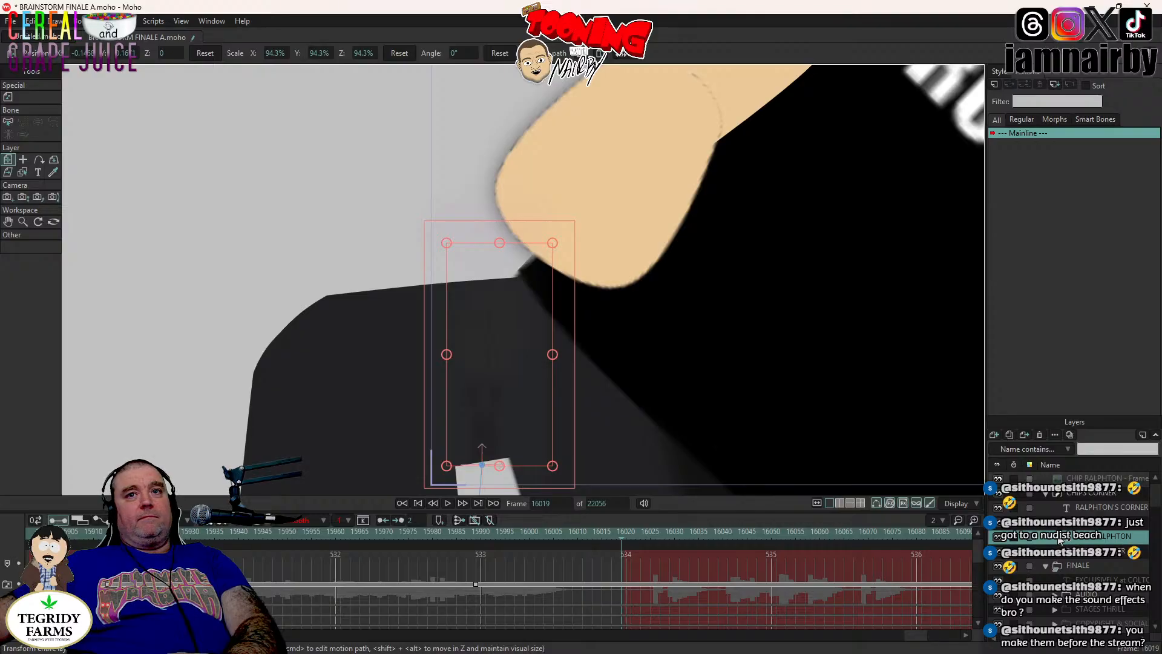
click(108, 534)
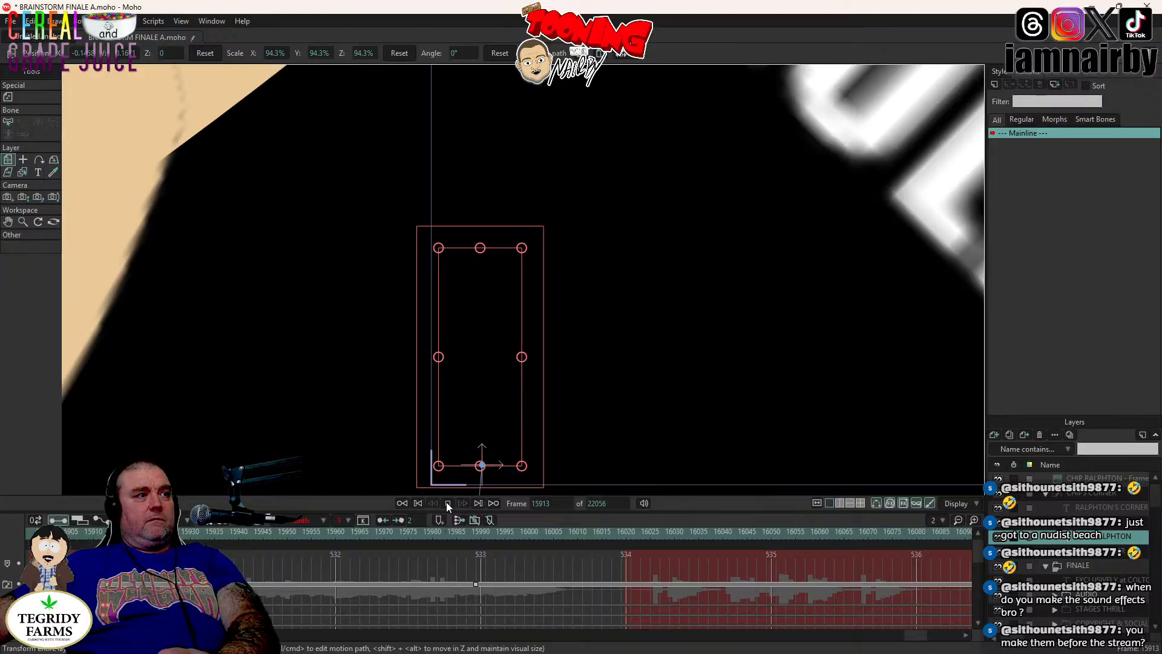
click(447, 503)
key(space)
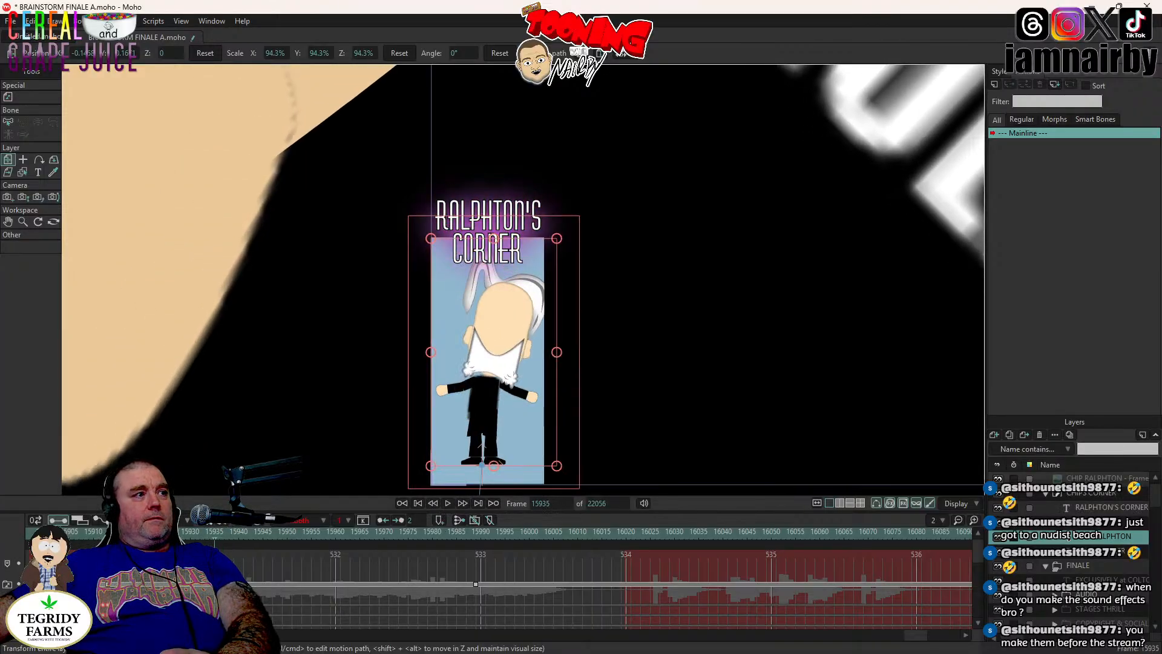
click(161, 536)
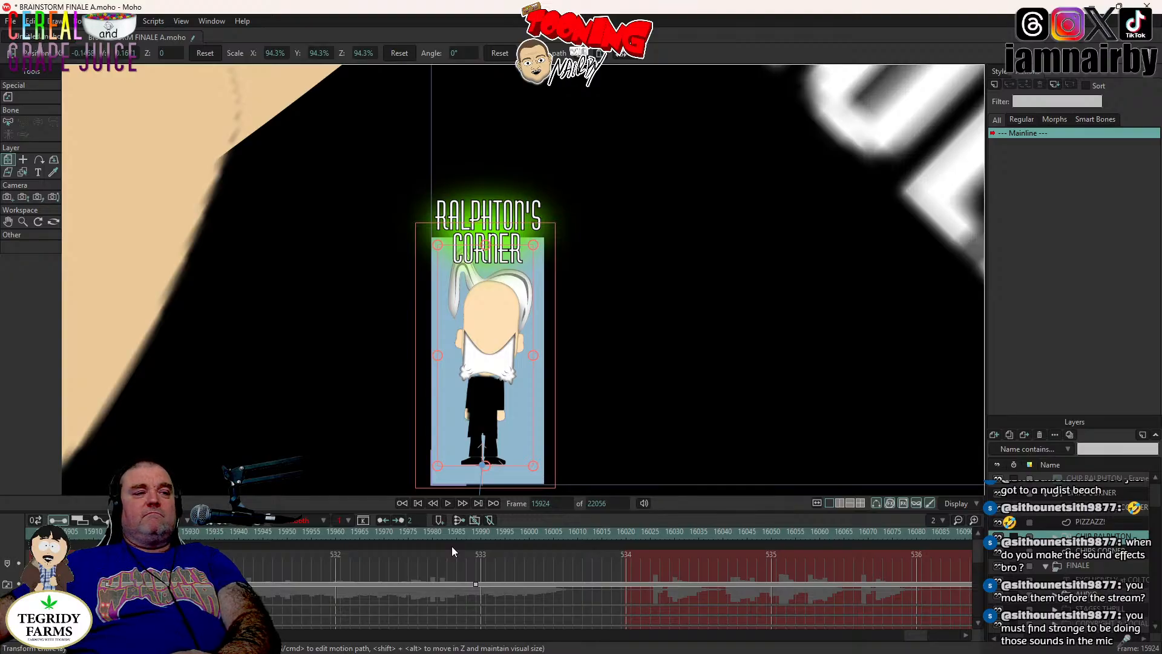
click(477, 532)
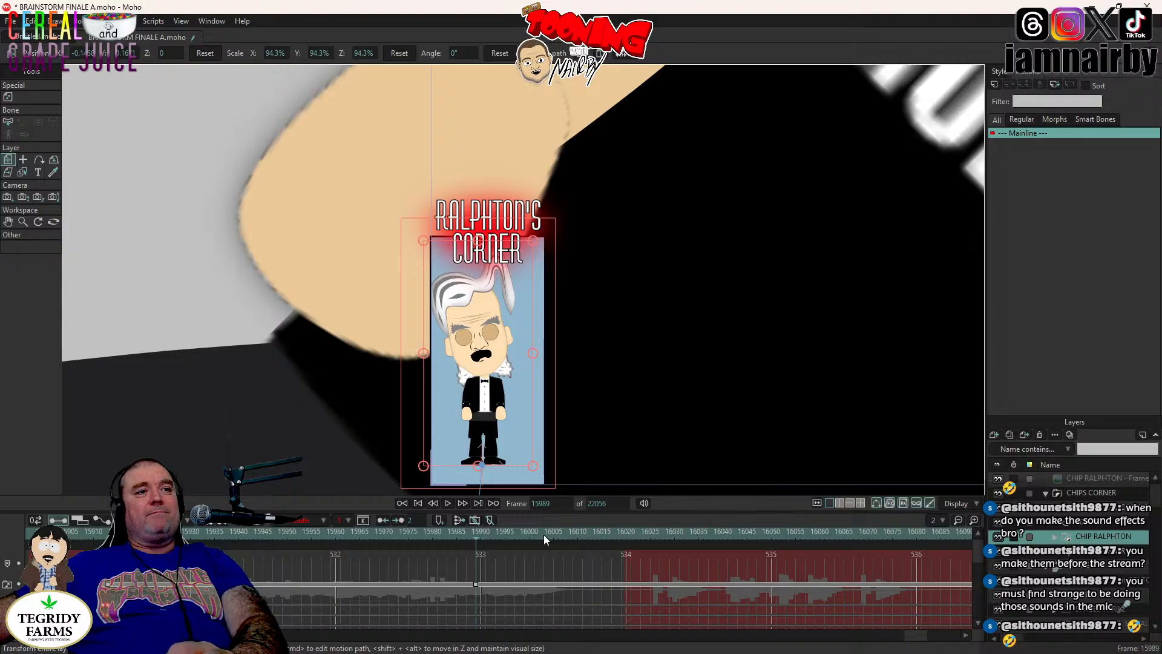
click(436, 531)
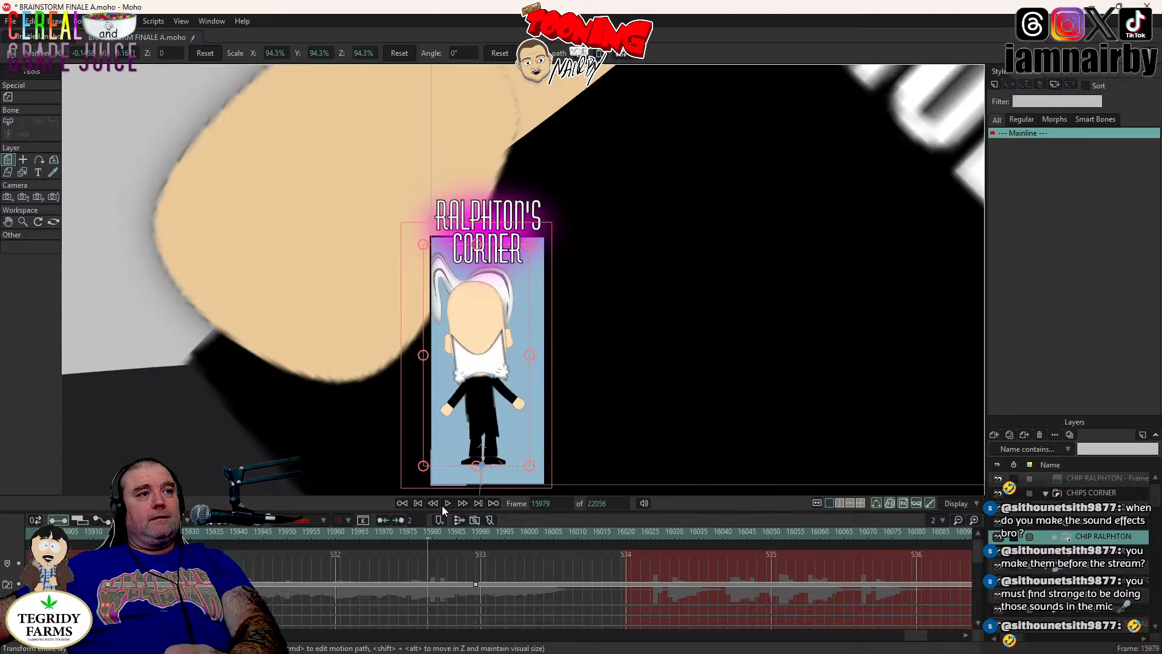
click(442, 504)
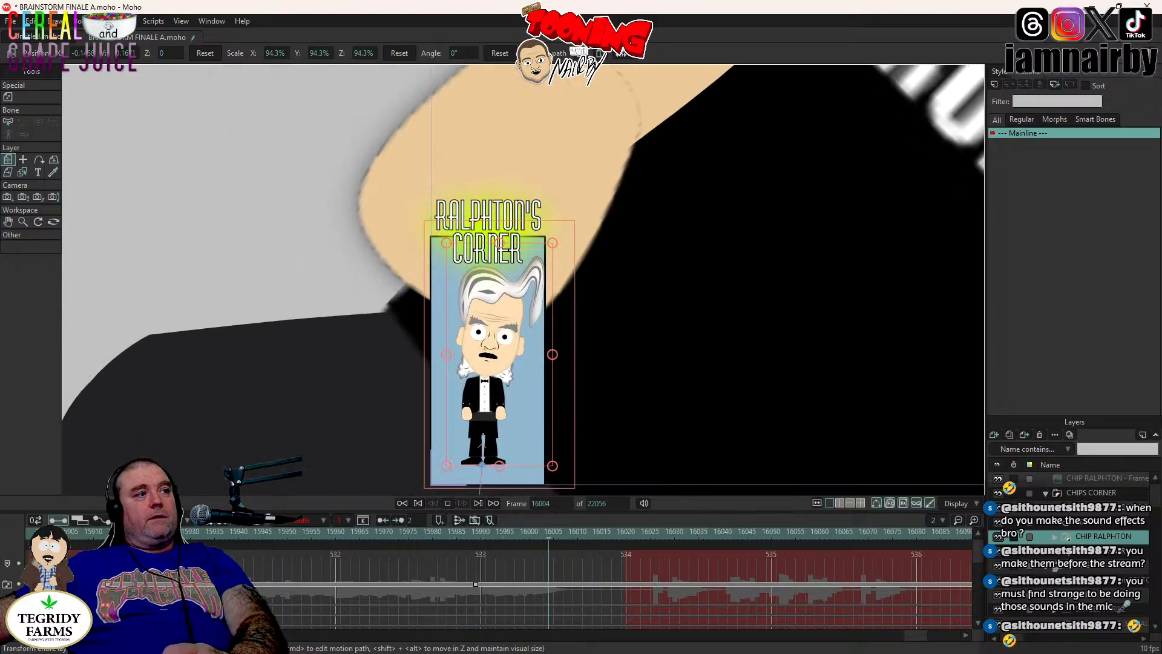
click(161, 531)
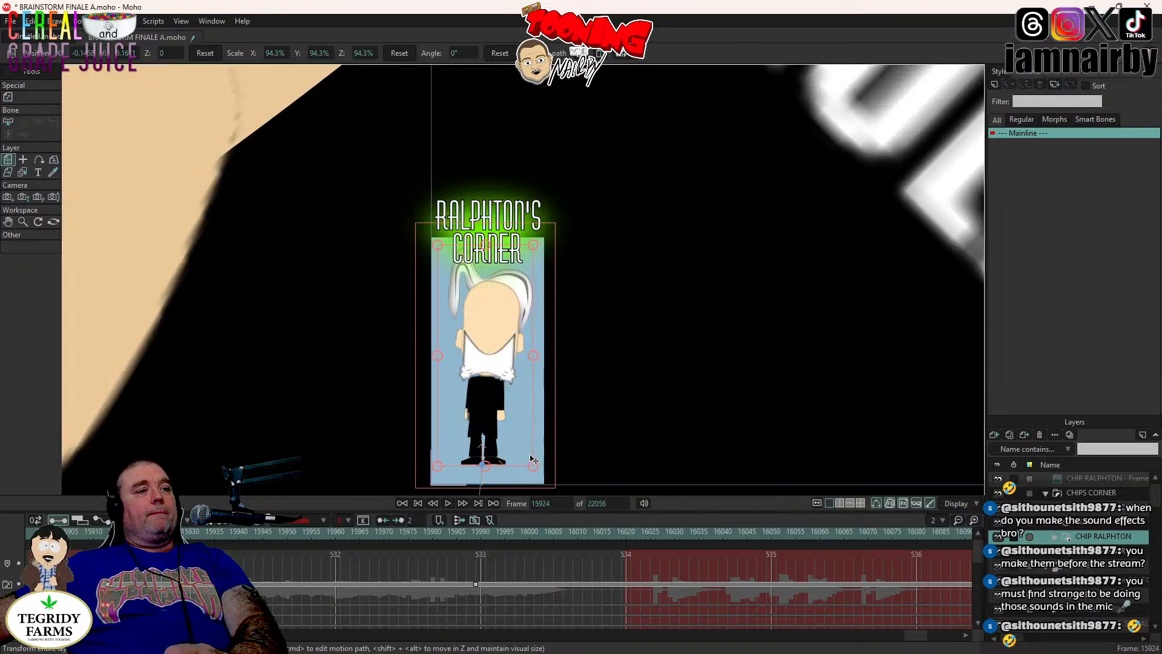
- At frame 15989, scale the CHIP RALPHTON layer up to 223.8% and move it down so his face fills the blue panel
click(477, 532)
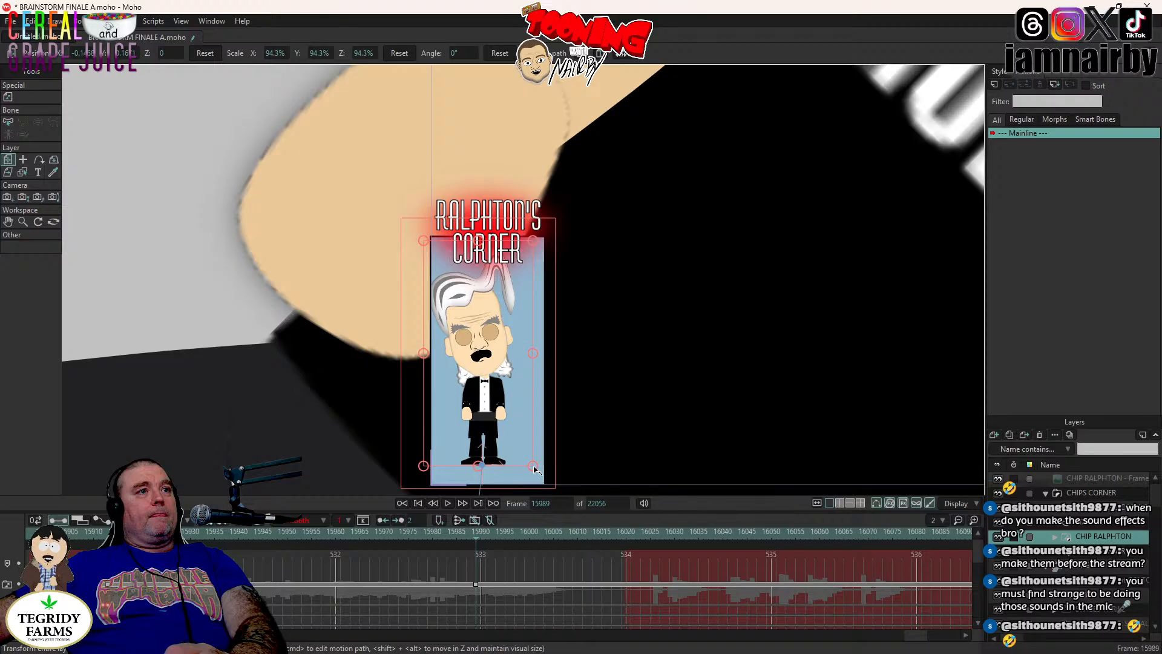
drag(534, 468, 536, 477)
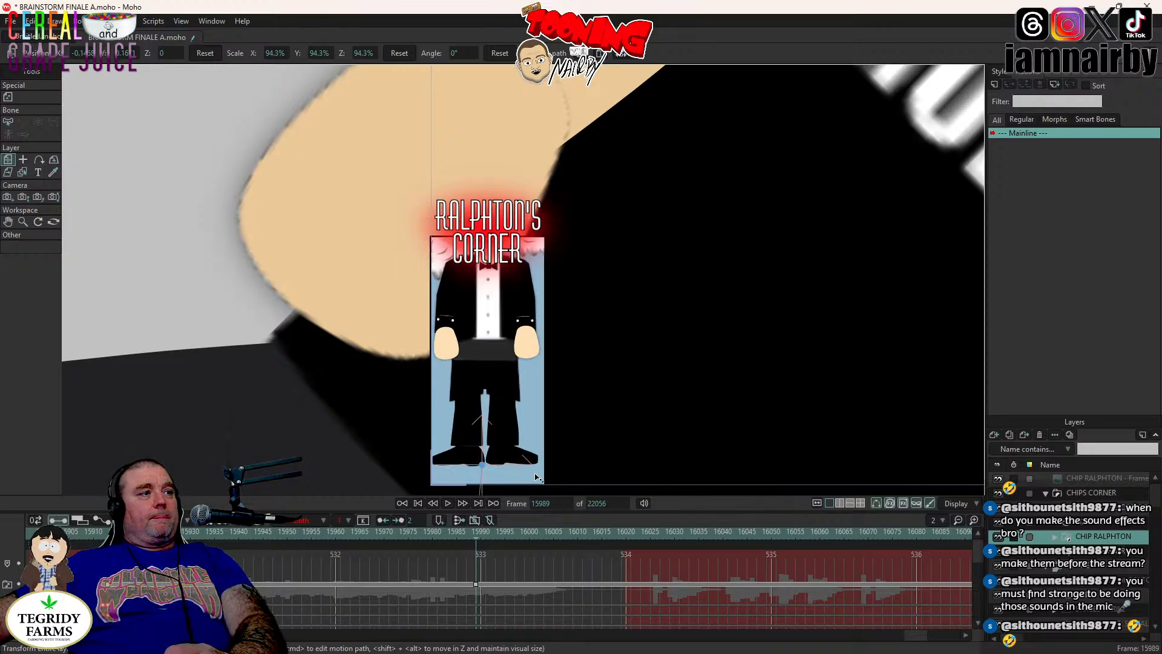
drag(510, 413, 487, 613)
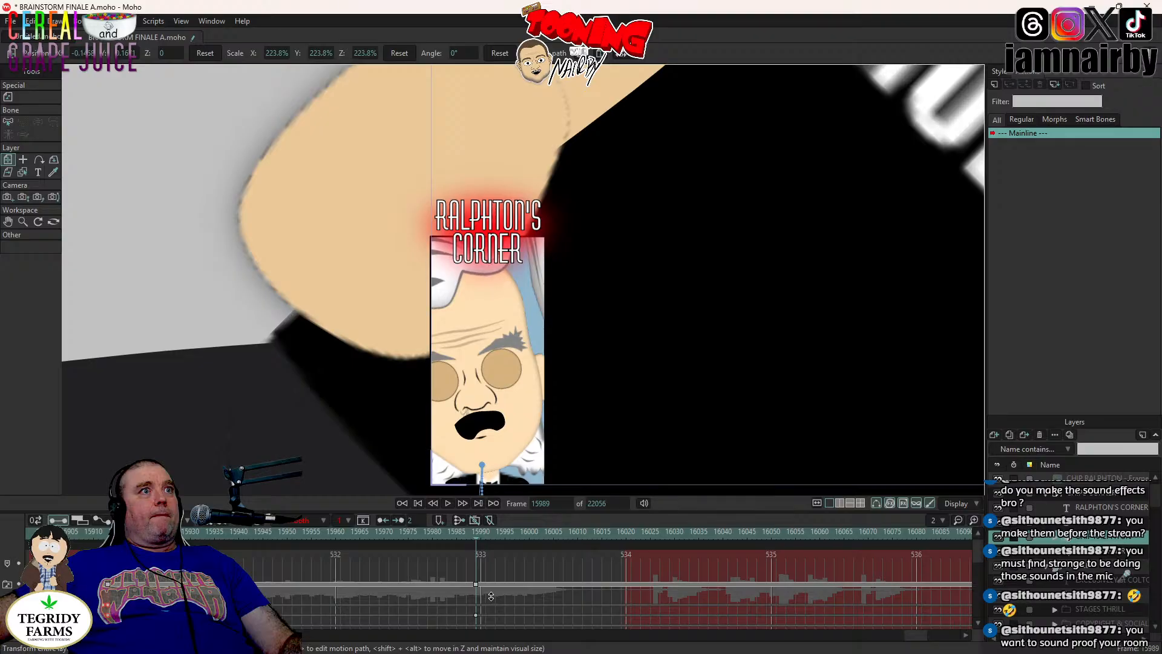
drag(491, 593, 490, 593)
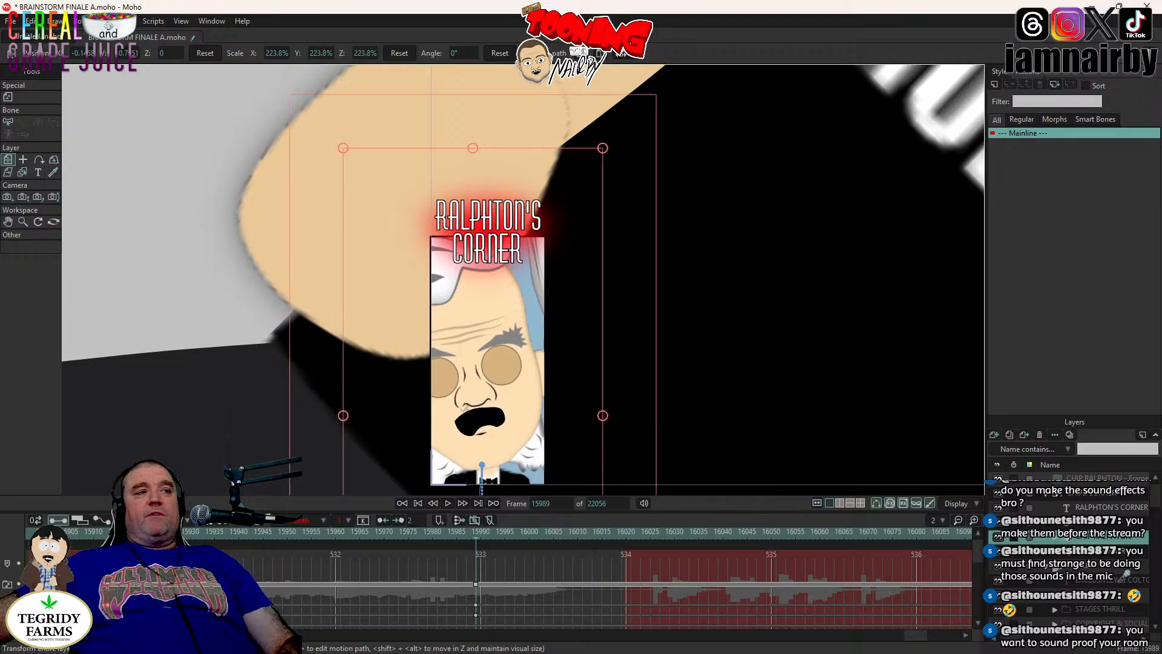
click(160, 533)
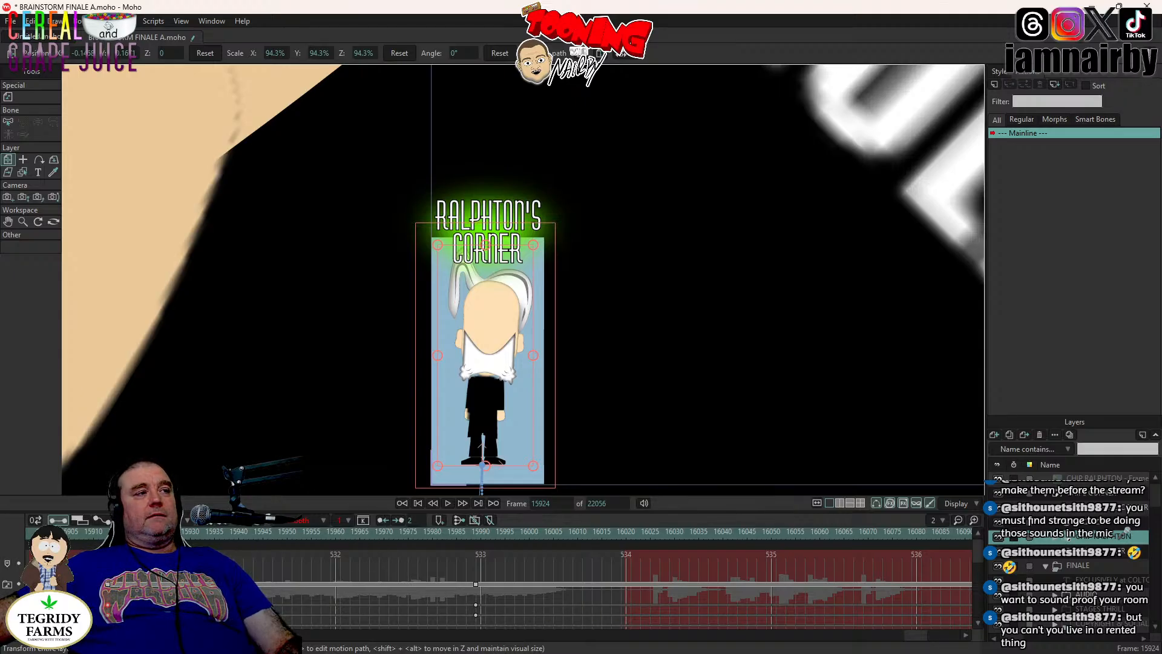
click(108, 531)
click(448, 503)
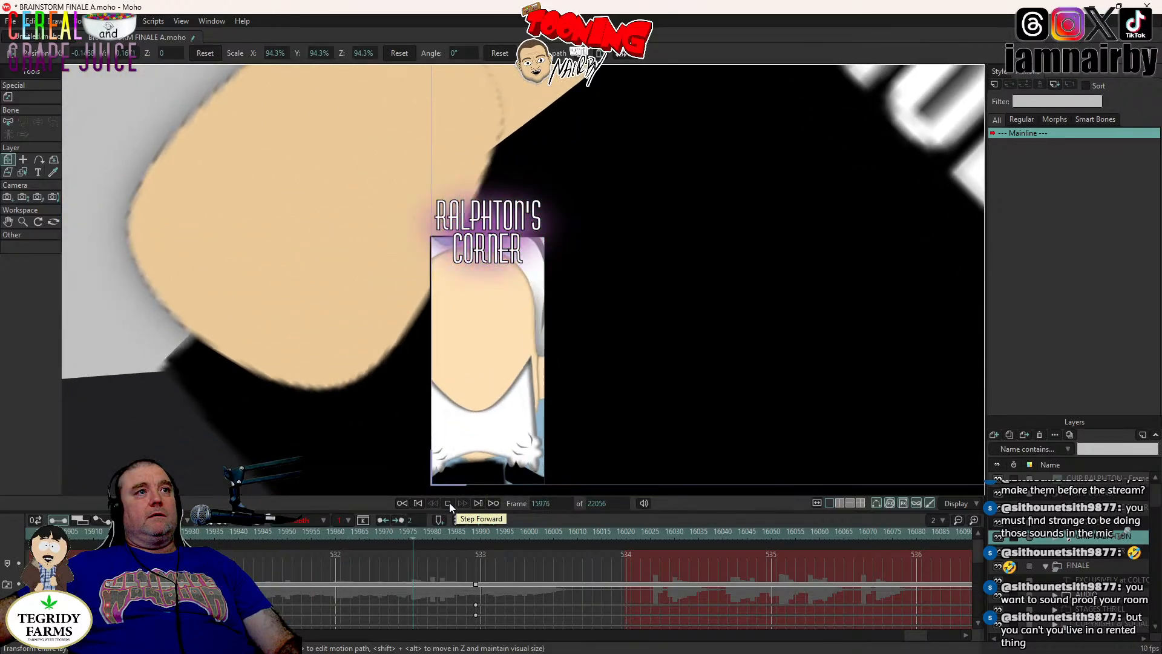
click(449, 502)
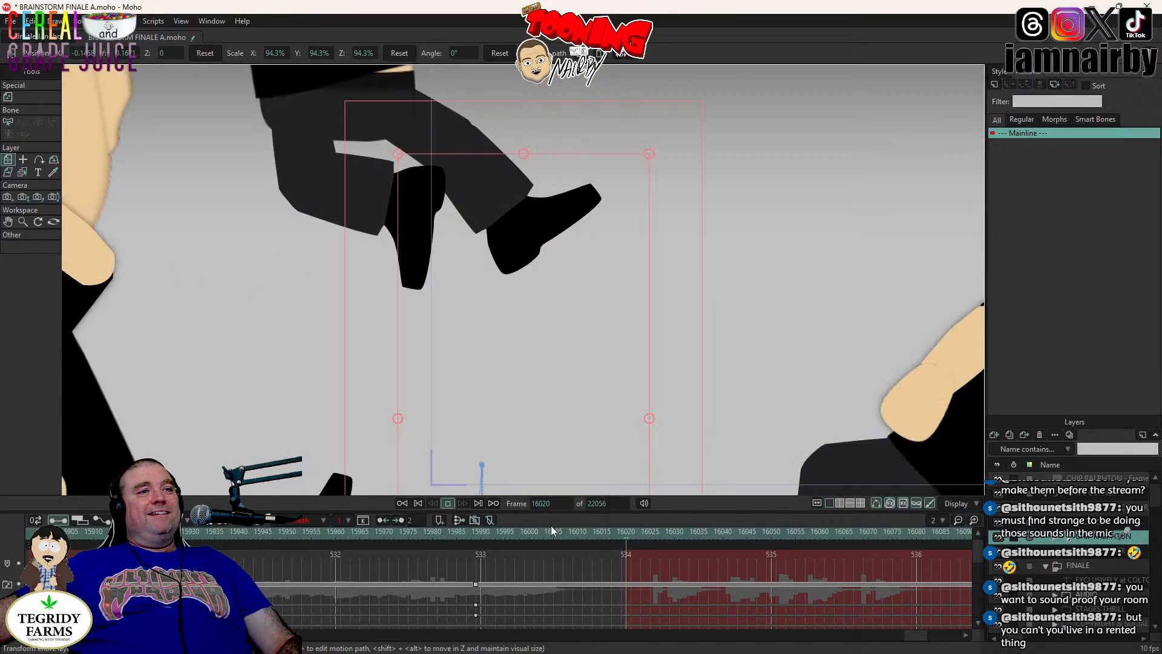
scroll(557, 411, down, 3)
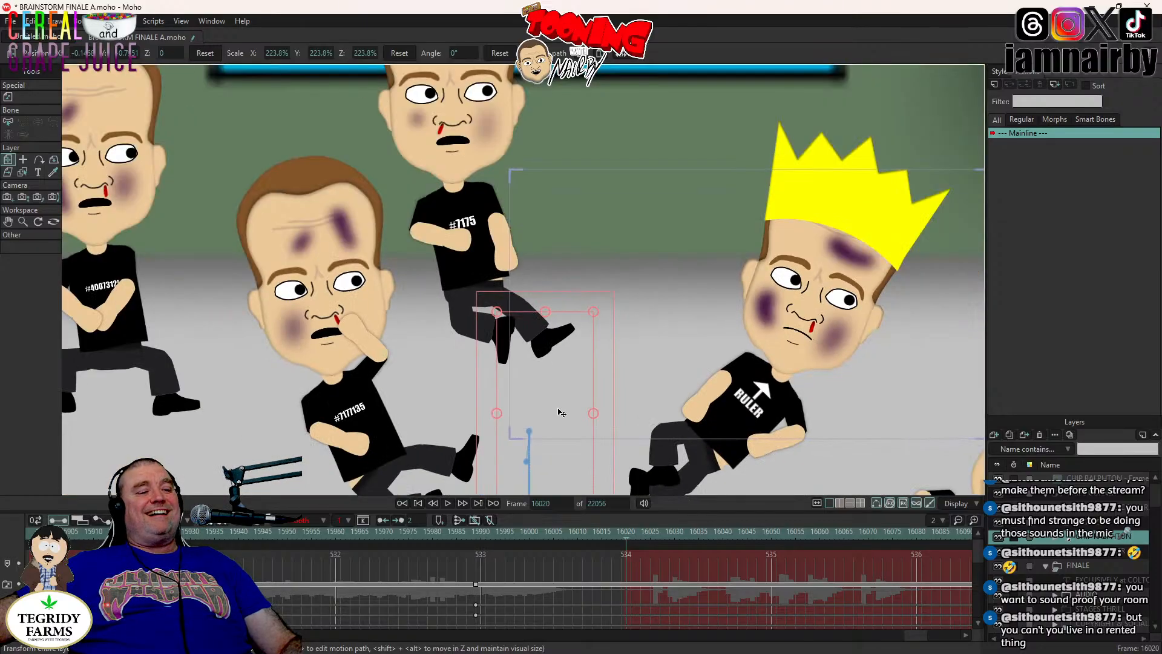
key(ctrl+s)
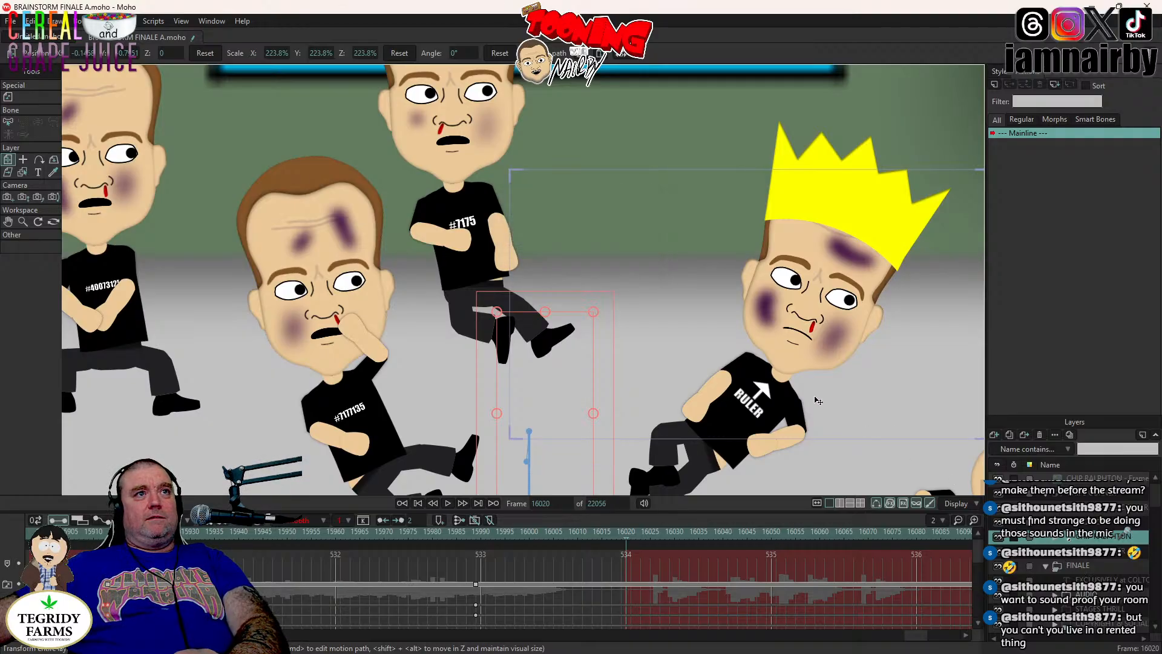
- Select the crowned RULER character's UPPER BODY layer and play the shot through to frame 16026
drag(818, 400, 603, 408)
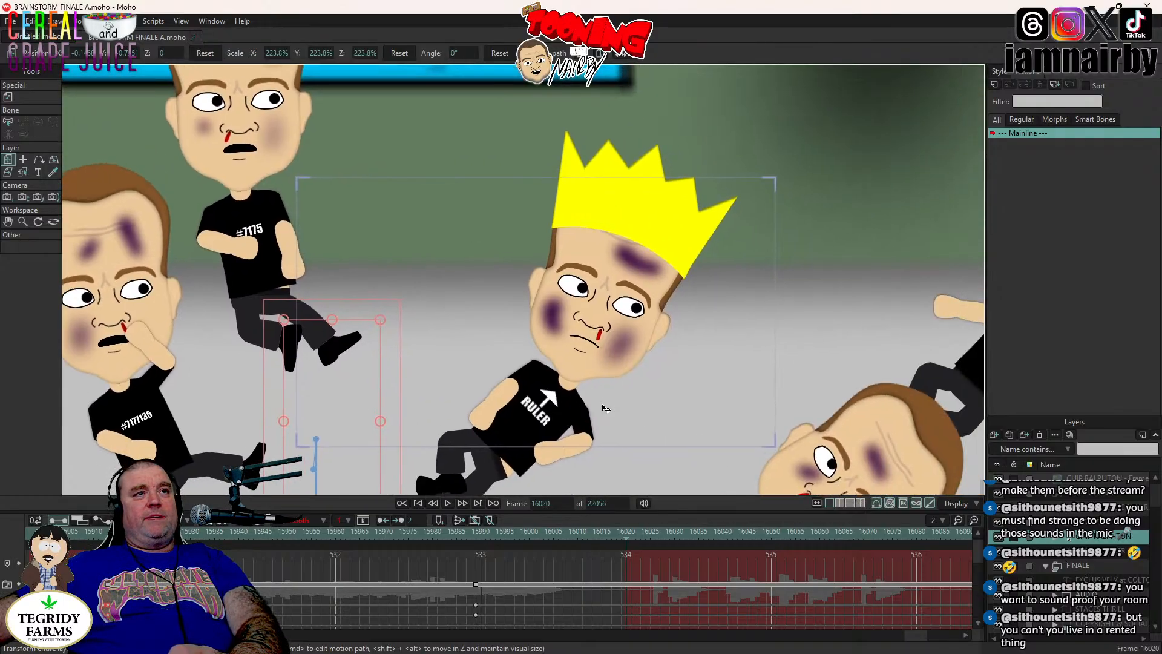
scroll(1094, 597, down, 10)
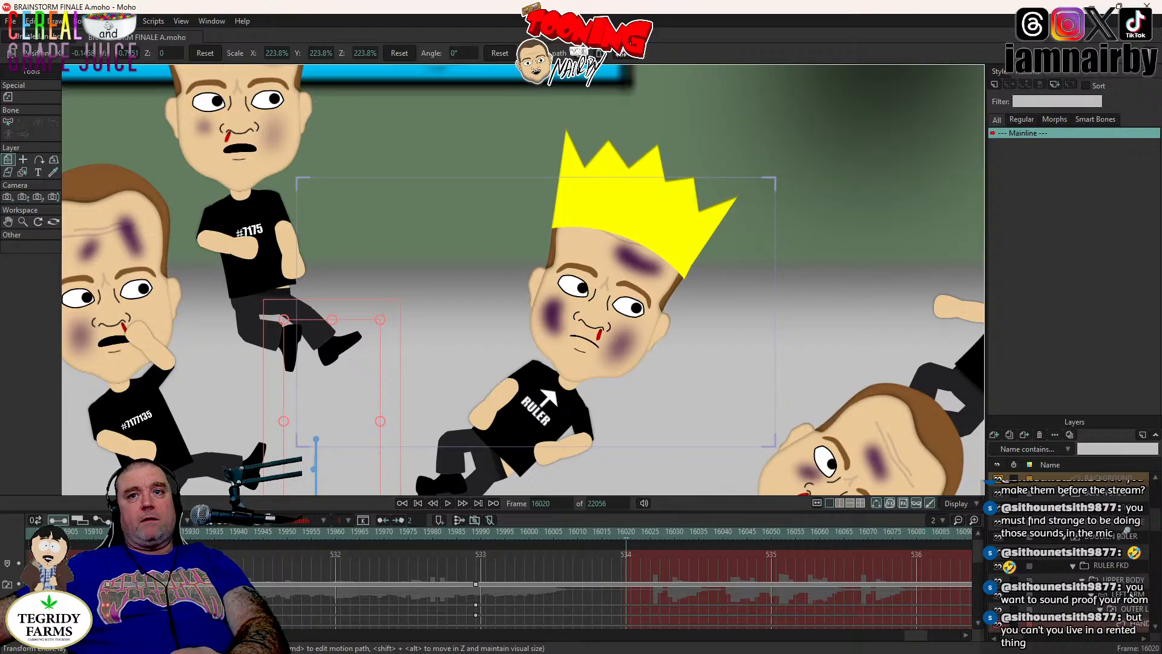
click(1113, 579)
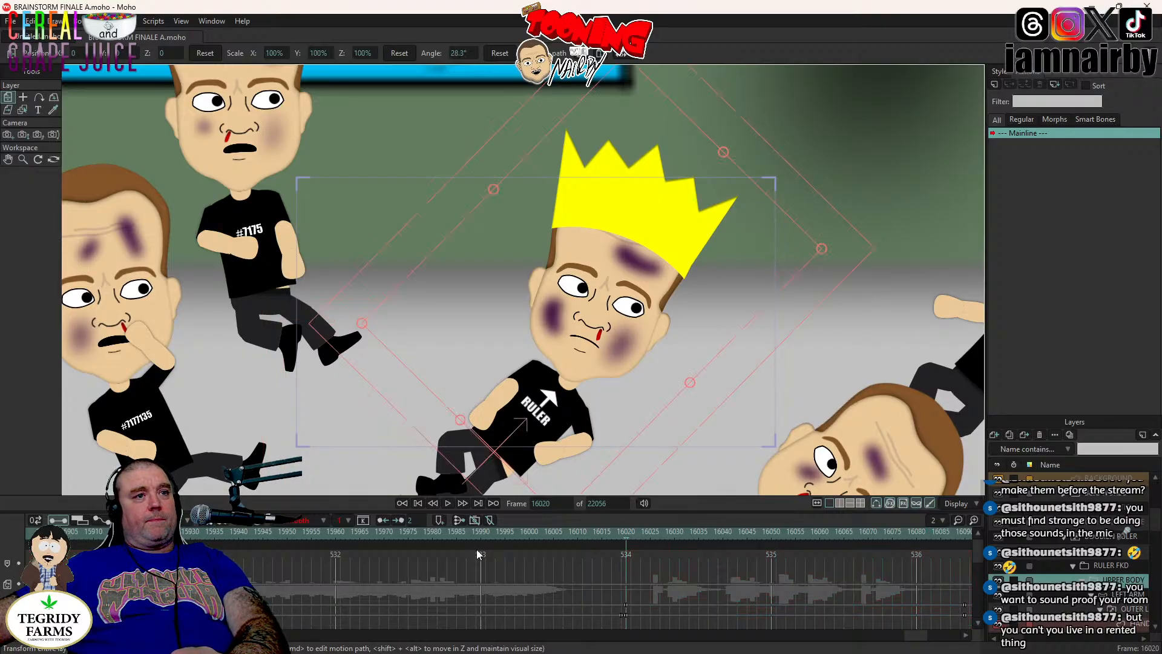
click(194, 532)
click(448, 502)
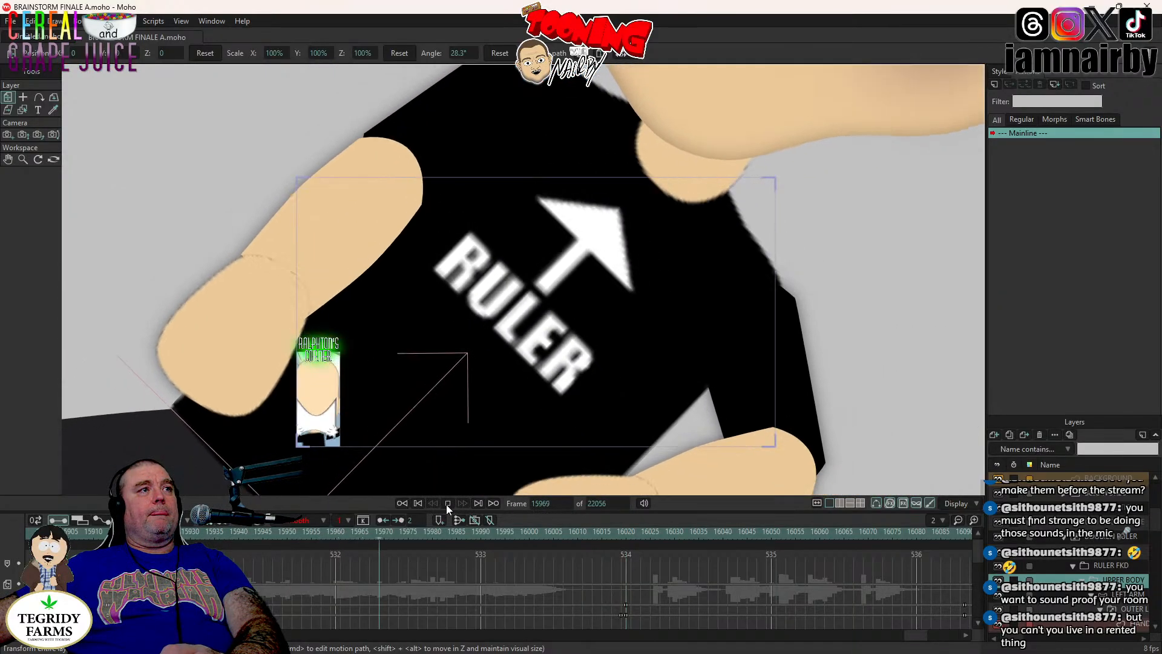
click(448, 503)
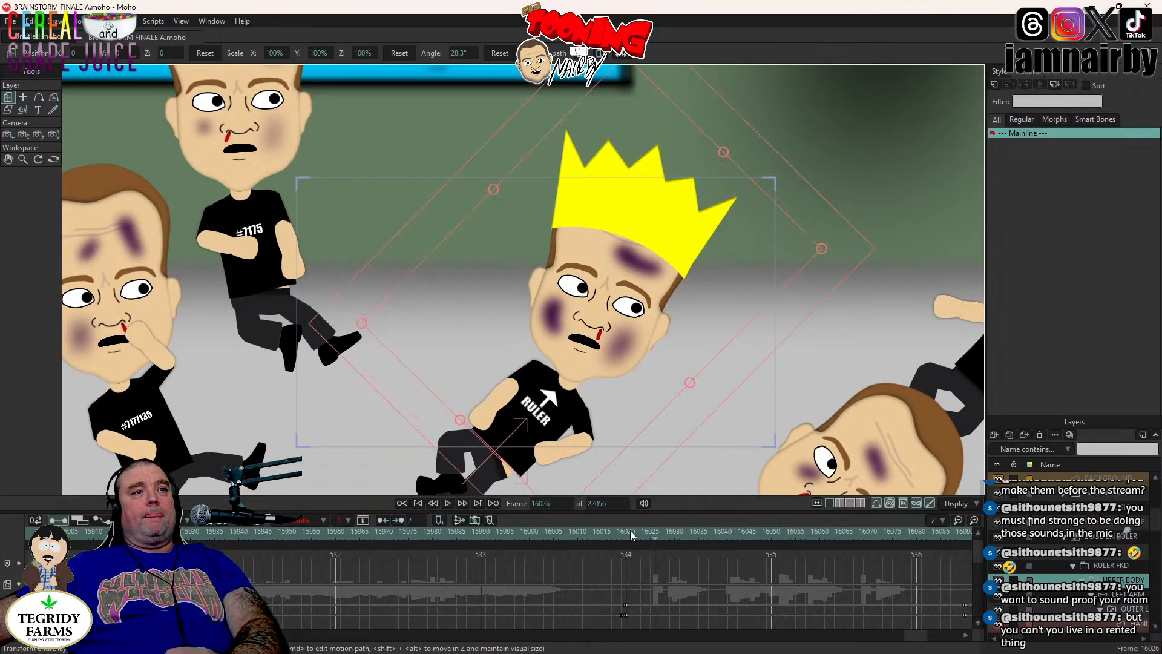
- Select the RULER character's LEFT ARM layer at frame 16026 and activate the Manipulate Bones tool
click(1082, 593)
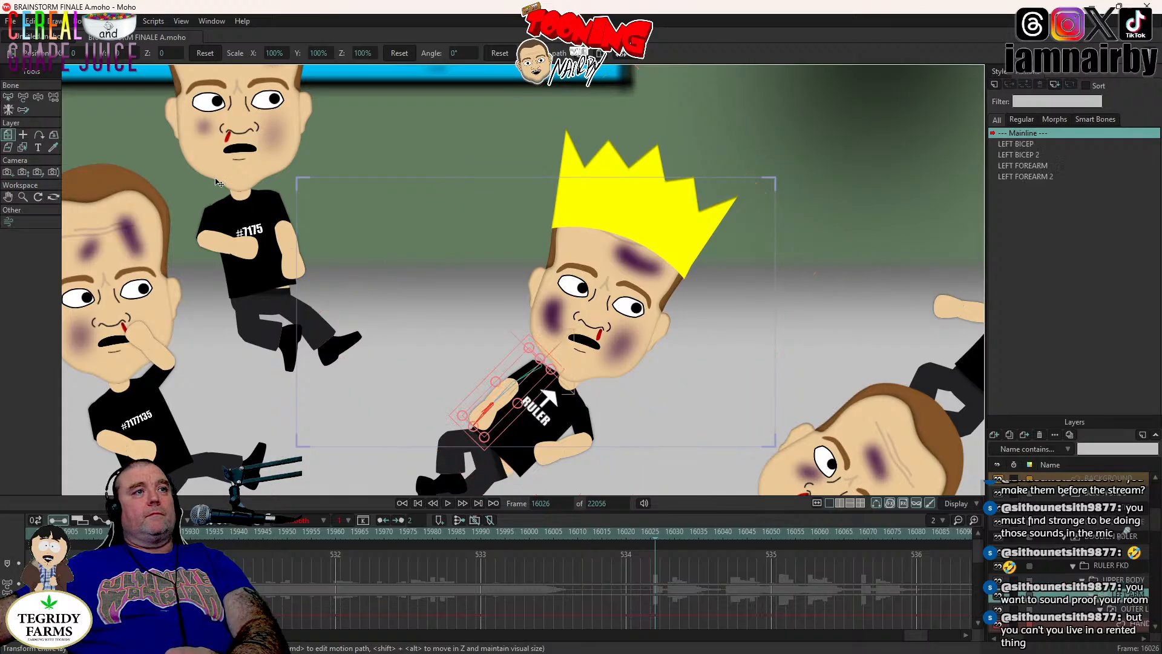
click(38, 98)
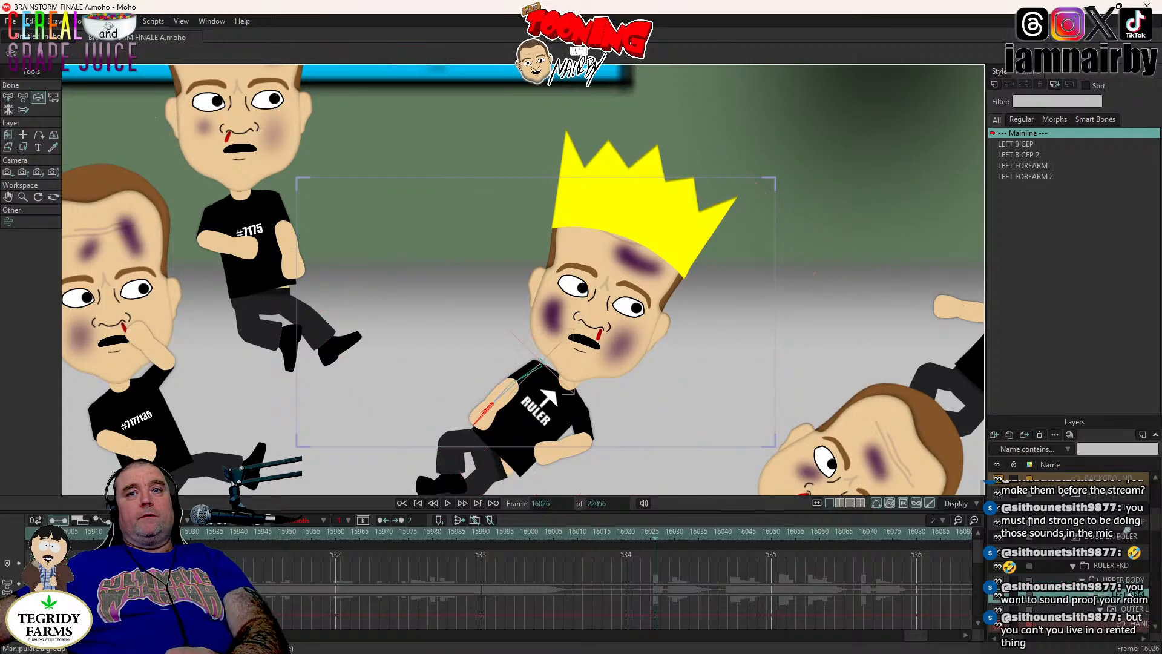
- Select the HEAD layer of the crowned RULER character
scroll(1130, 609, down, 3)
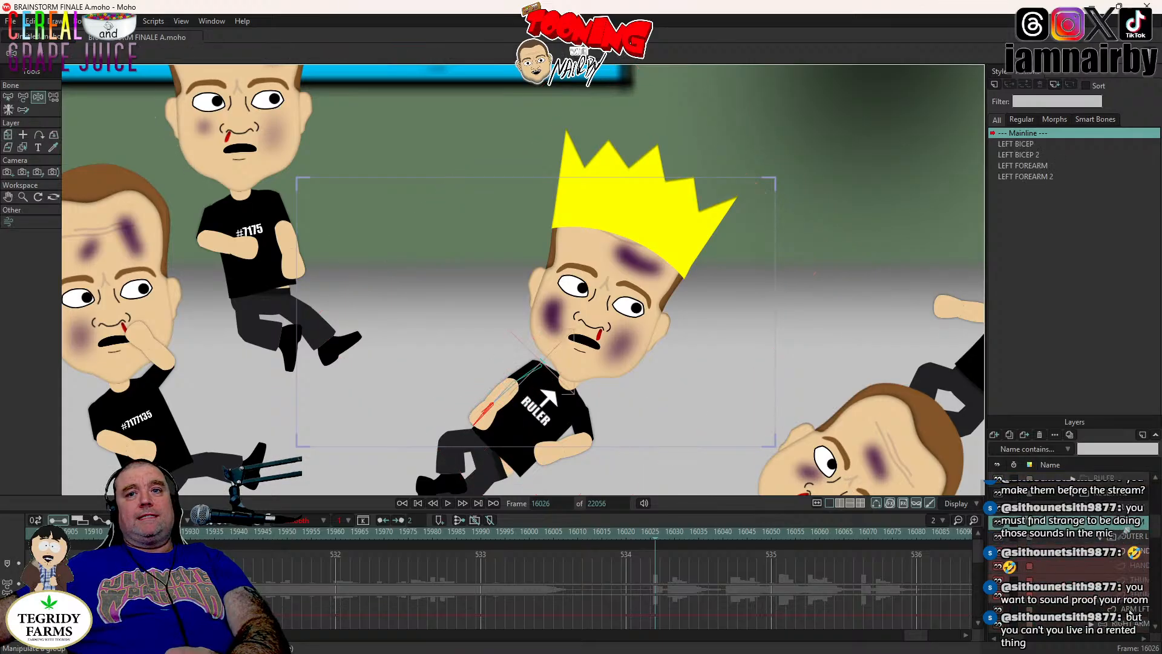
click(1092, 524)
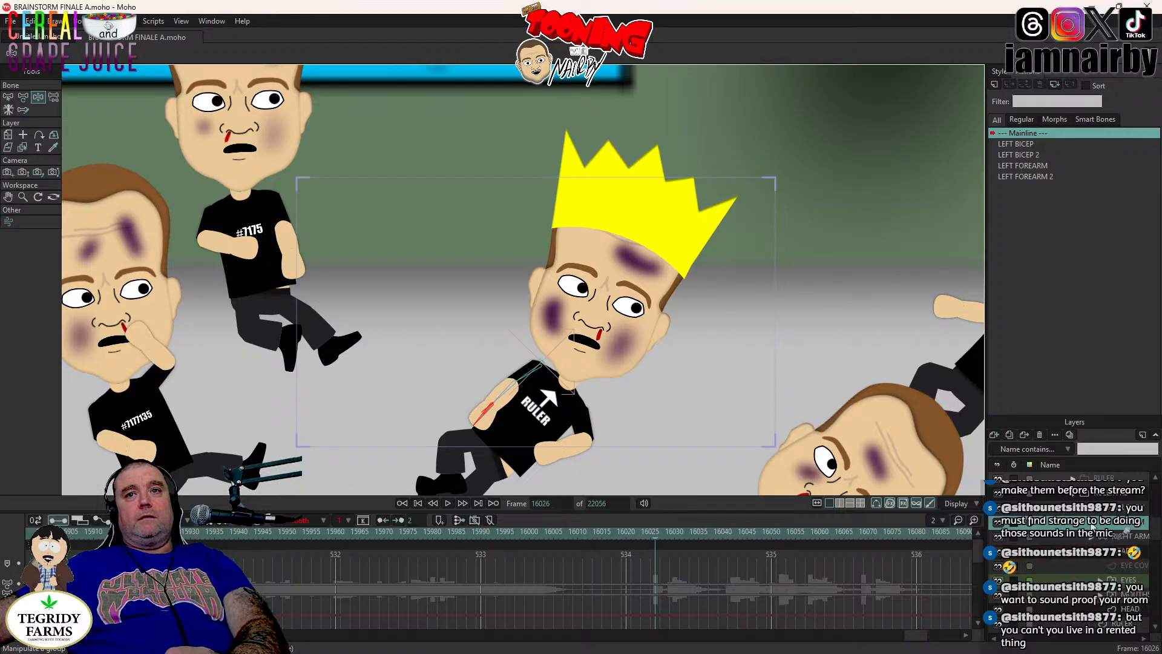
click(1116, 555)
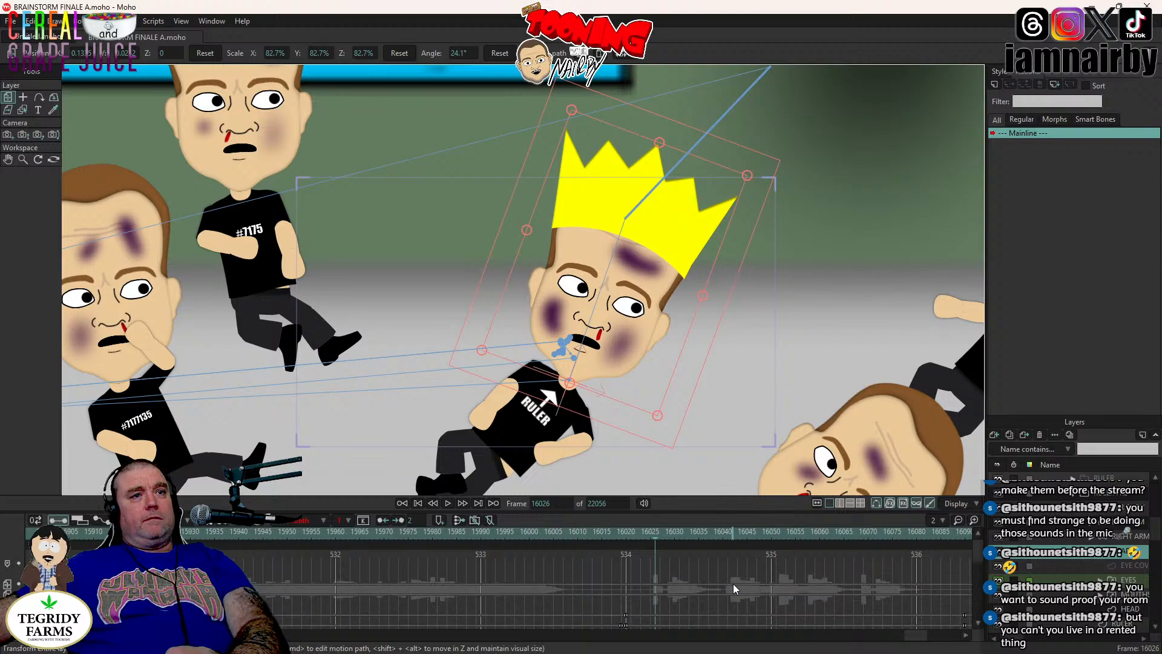
- Play back the scene from frame 16026 onward and again from frame 15912 to review the crowned character's dialogue timing
click(449, 501)
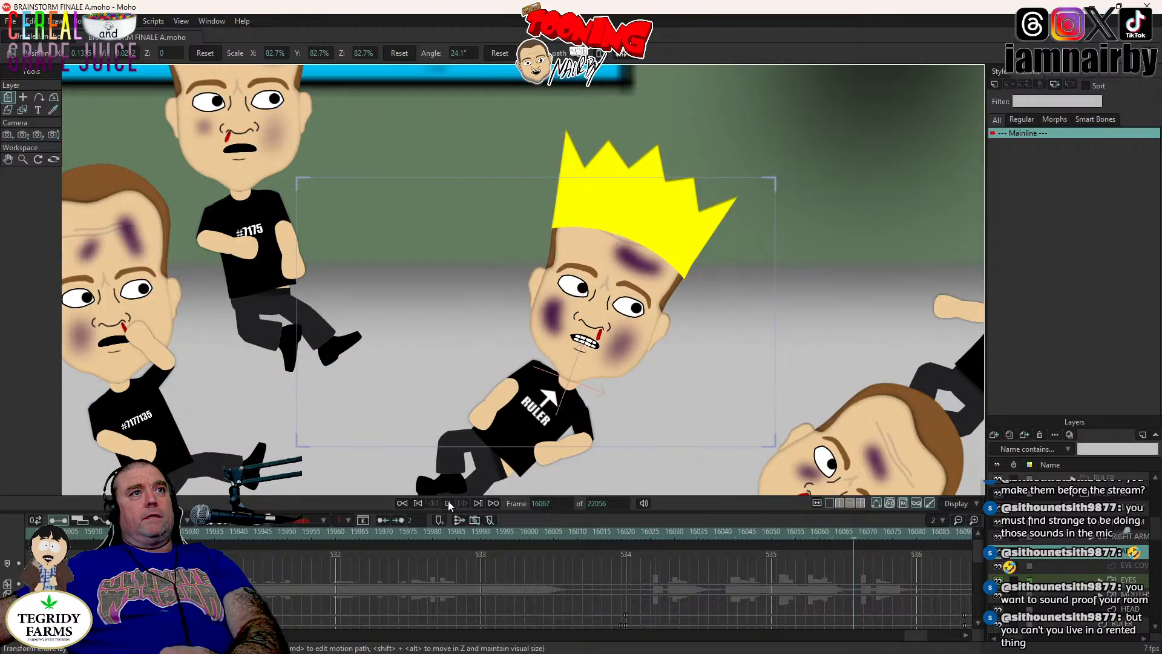
click(448, 503)
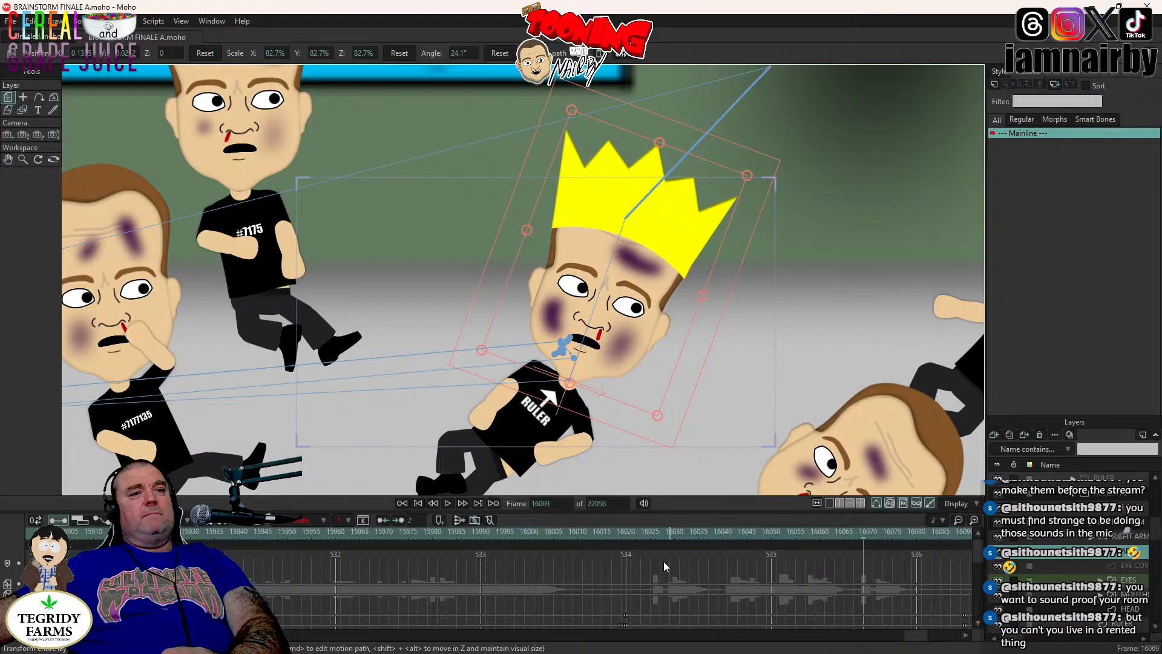
click(448, 503)
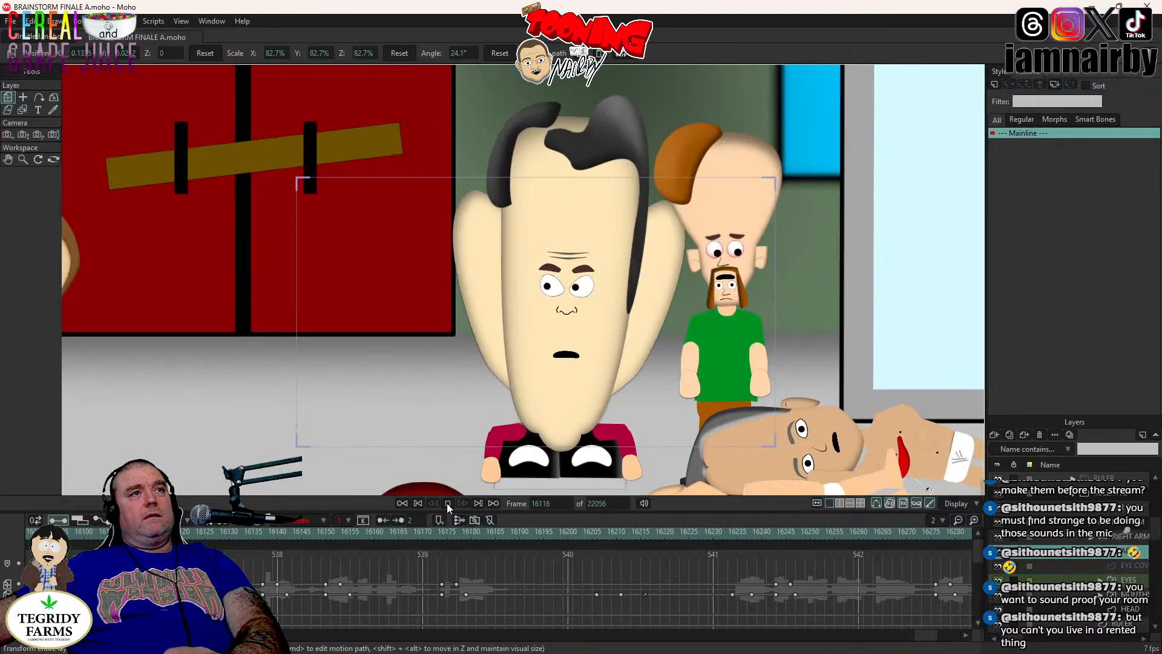
click(447, 503)
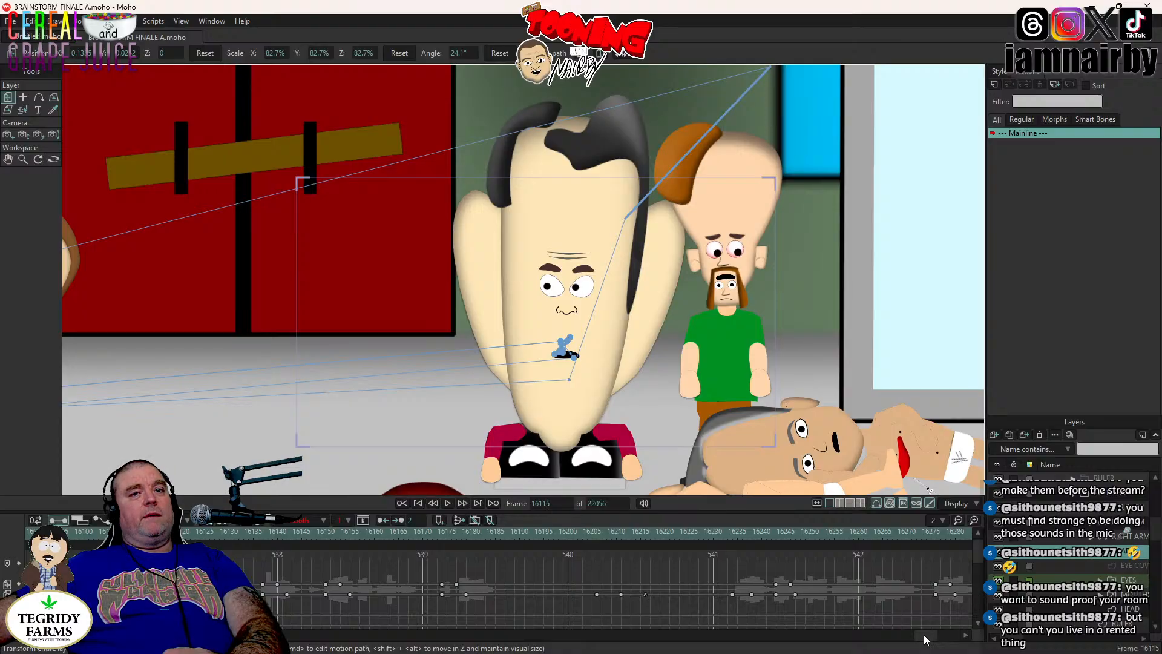
drag(924, 637, 910, 638)
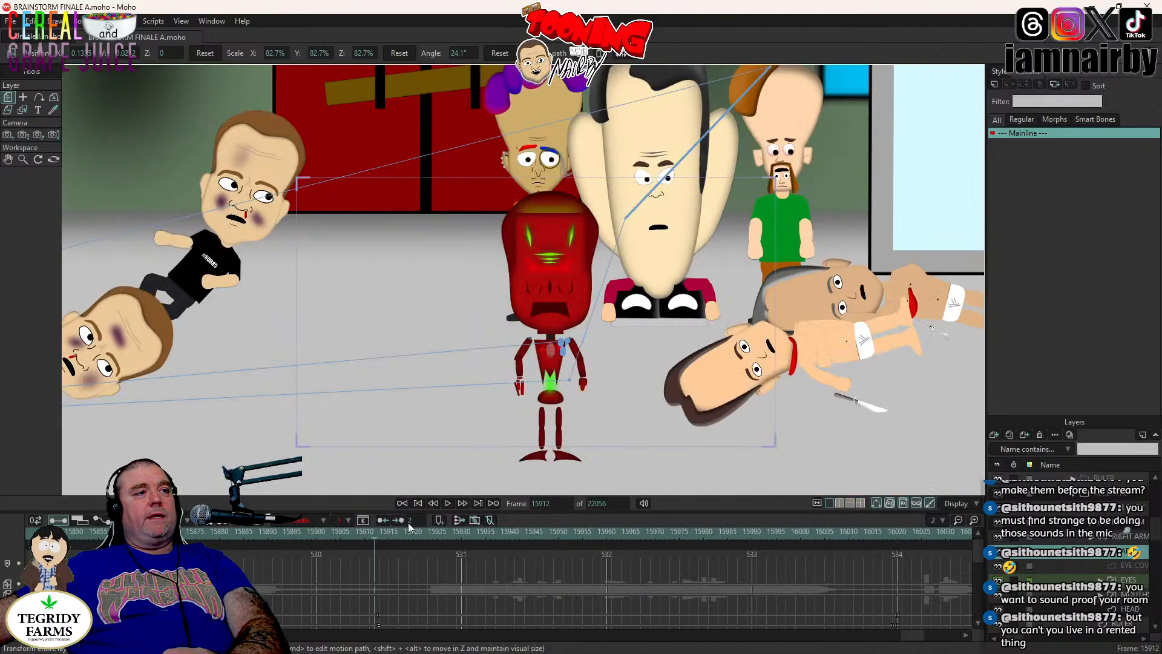
click(379, 538)
click(448, 503)
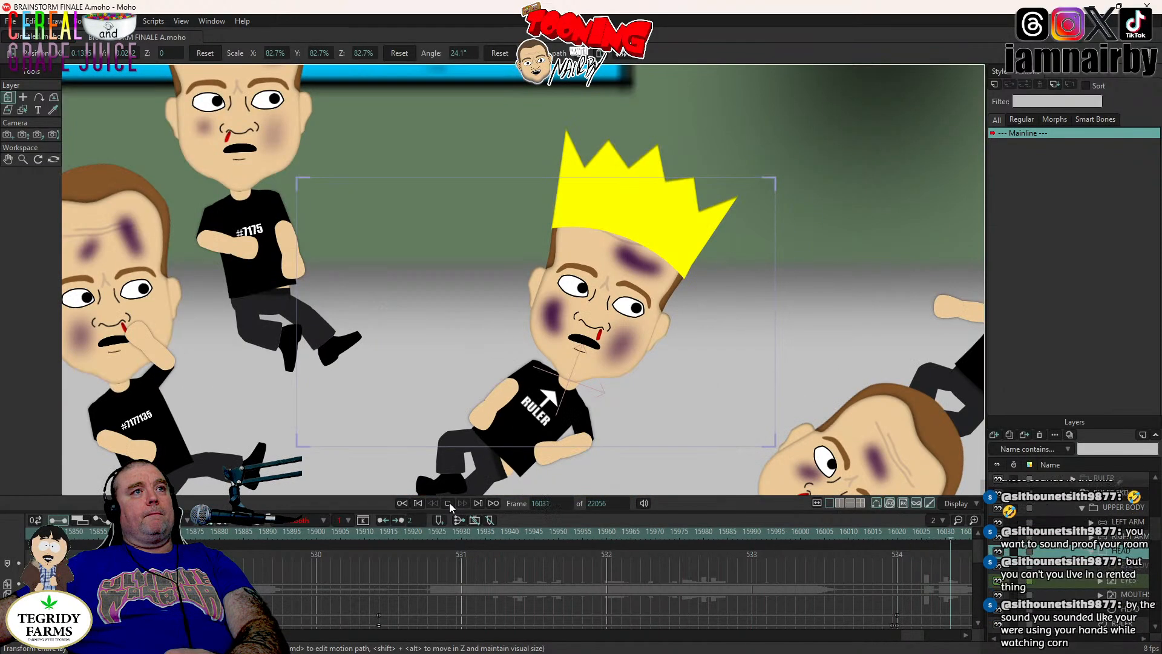
click(449, 503)
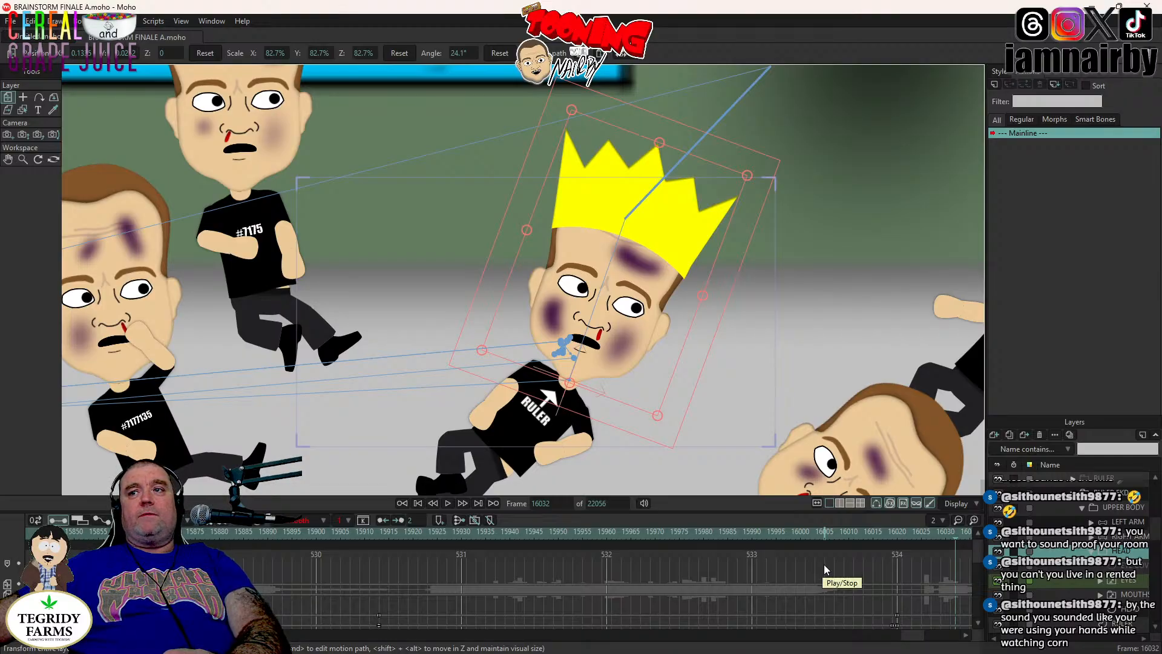
- Set position and rotation keyframes for the crowned character's head in its current pose at frame 16025
click(923, 530)
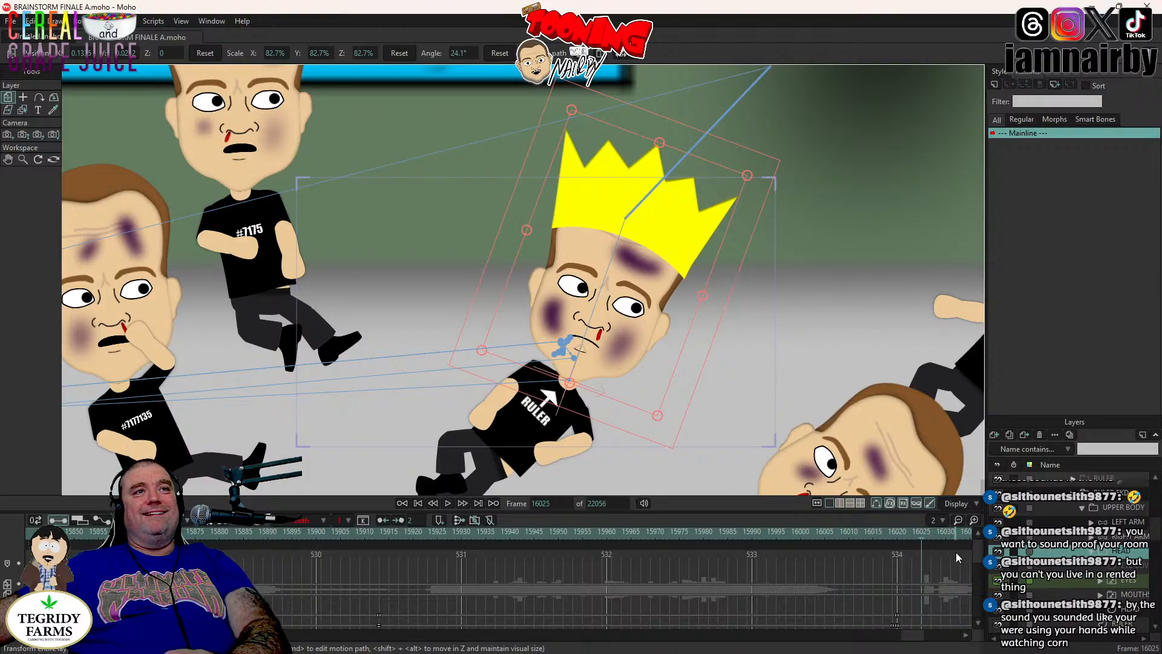
key(ctrl+Right)
key(ctrl+Left)
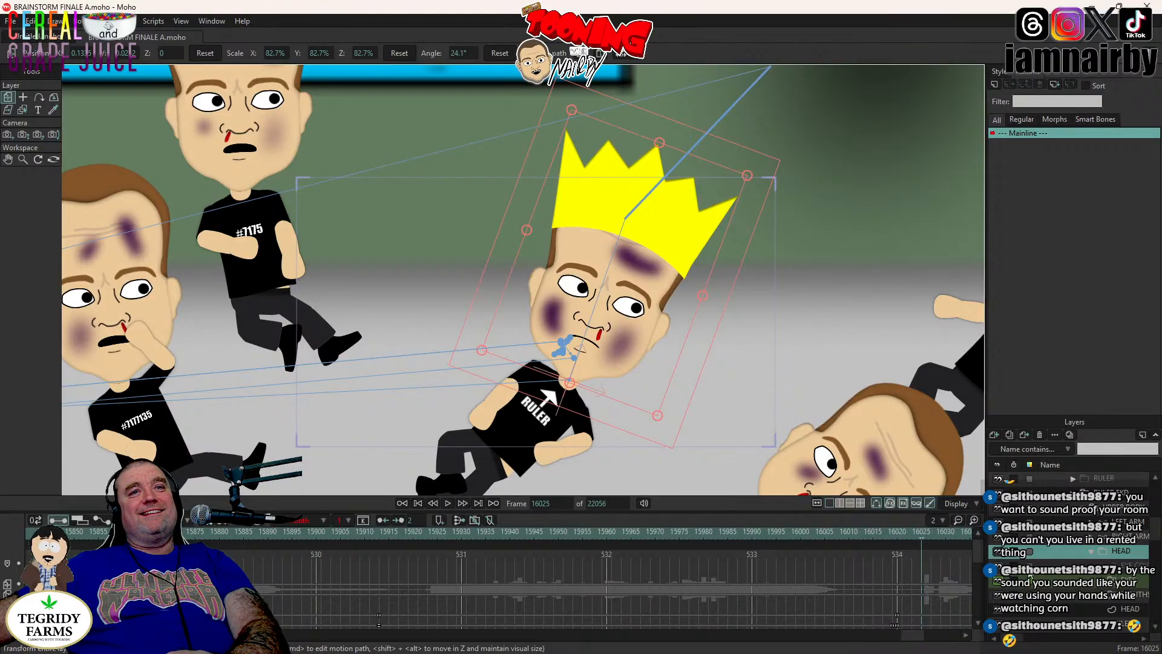
key(ctrl+Right)
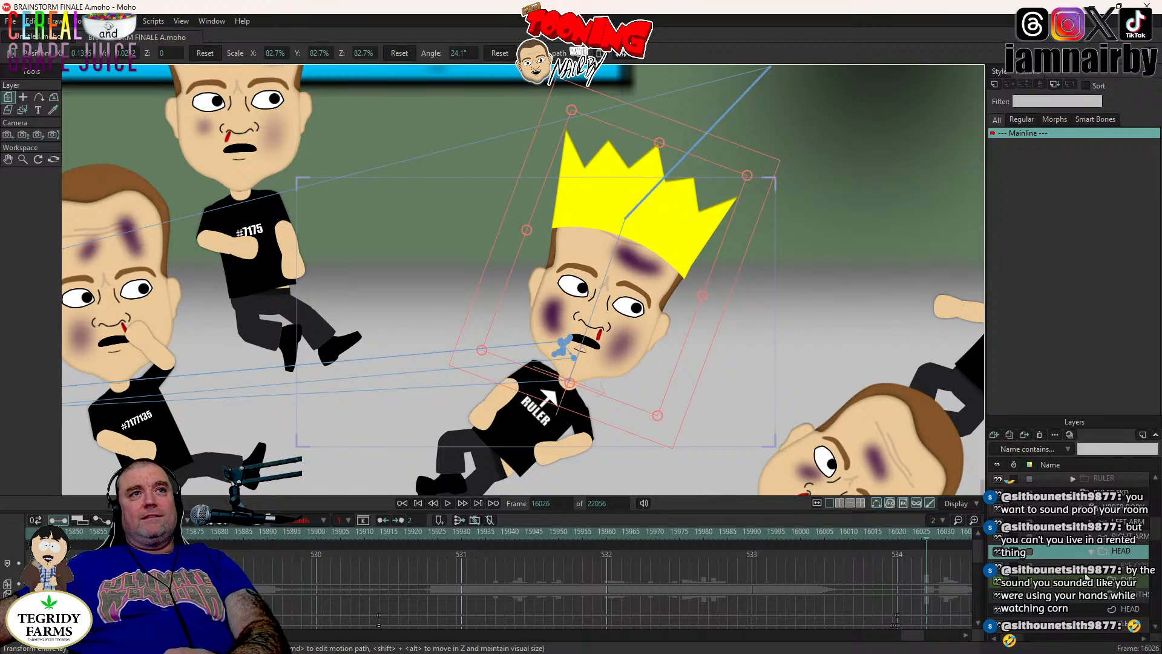
key(ctrl+Left)
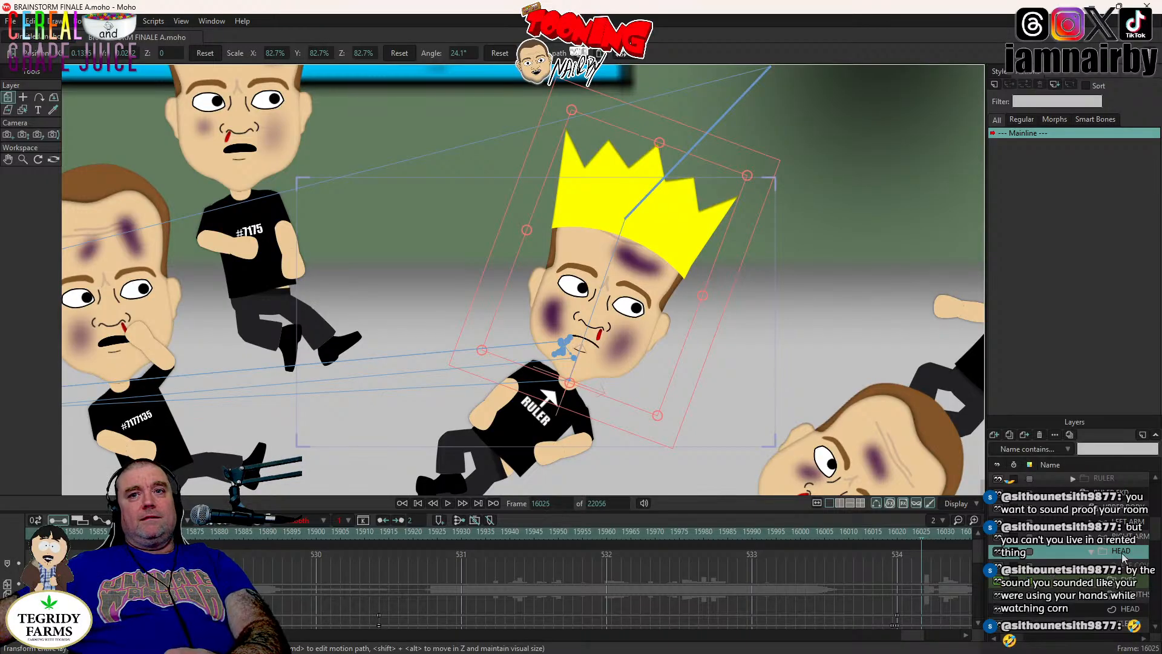
click(695, 356)
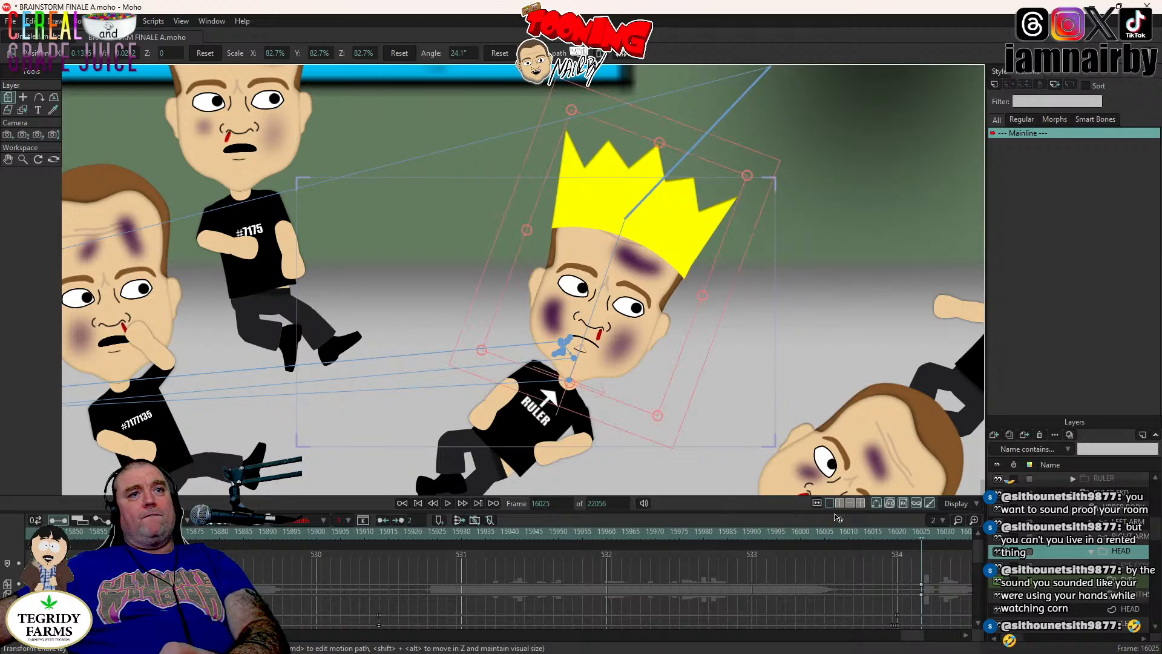
- At frame 16033, lower the crowned character's head slightly and rotate it to 20.6°
key(ctrl+Right)
key(ctrl+Right)
key(ctrl+Right)
key(ctrl+Right)
key(ctrl+Right)
key(ctrl+Right)
key(ctrl+Right)
key(ctrl+Right)
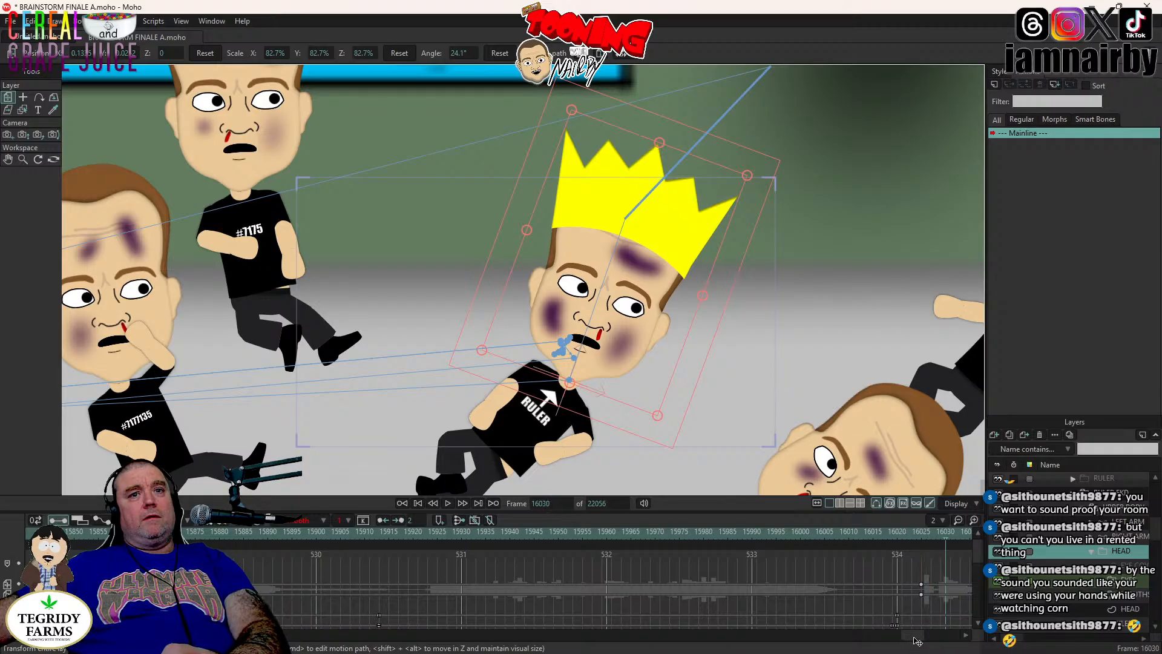
click(919, 639)
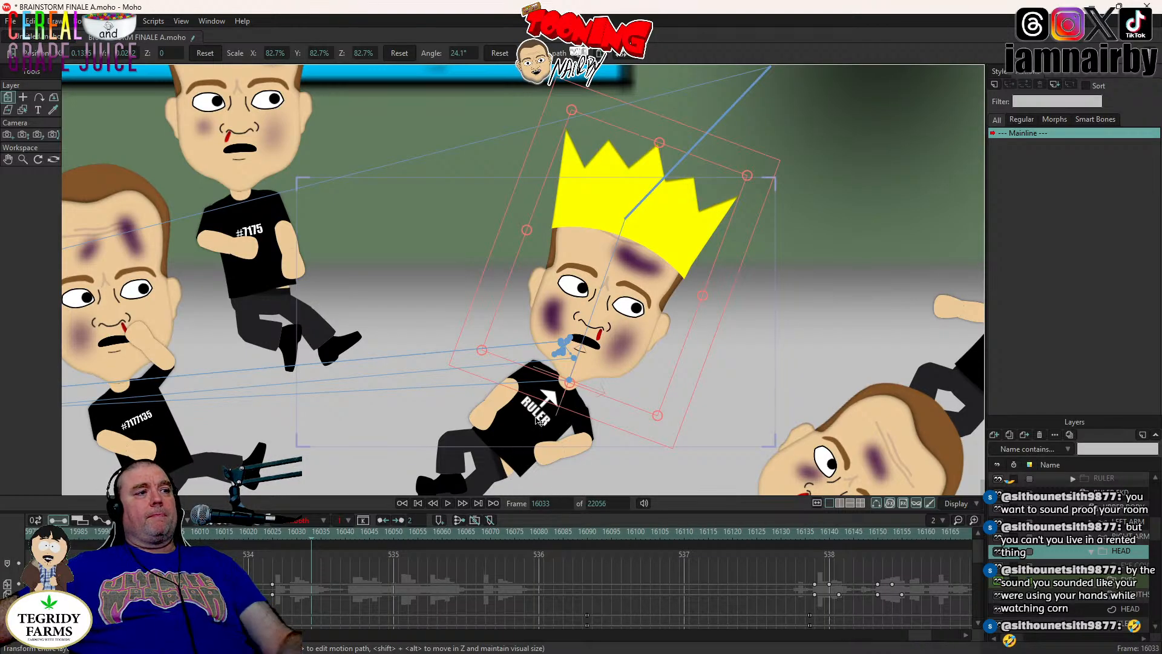
drag(592, 339, 592, 352)
drag(698, 370, 702, 377)
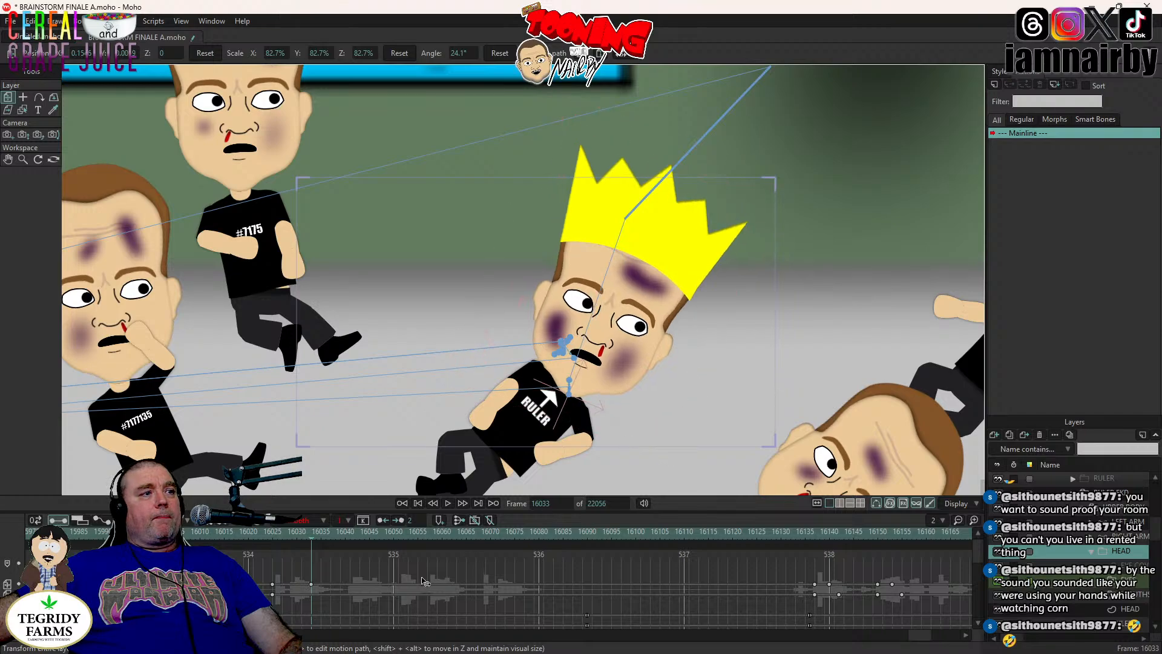
- Retime the head's new keyframes, moving the position key to frame 16028 and the rotation key to frame 16030
click(311, 584)
shift+click(311, 594)
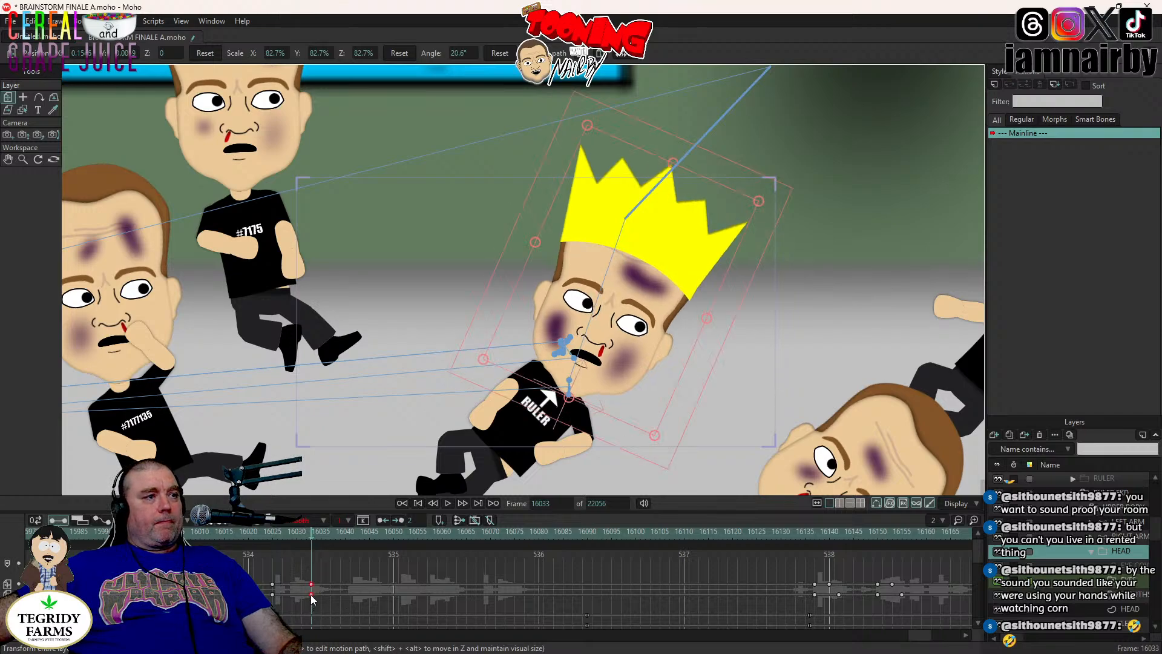
drag(311, 594, 293, 588)
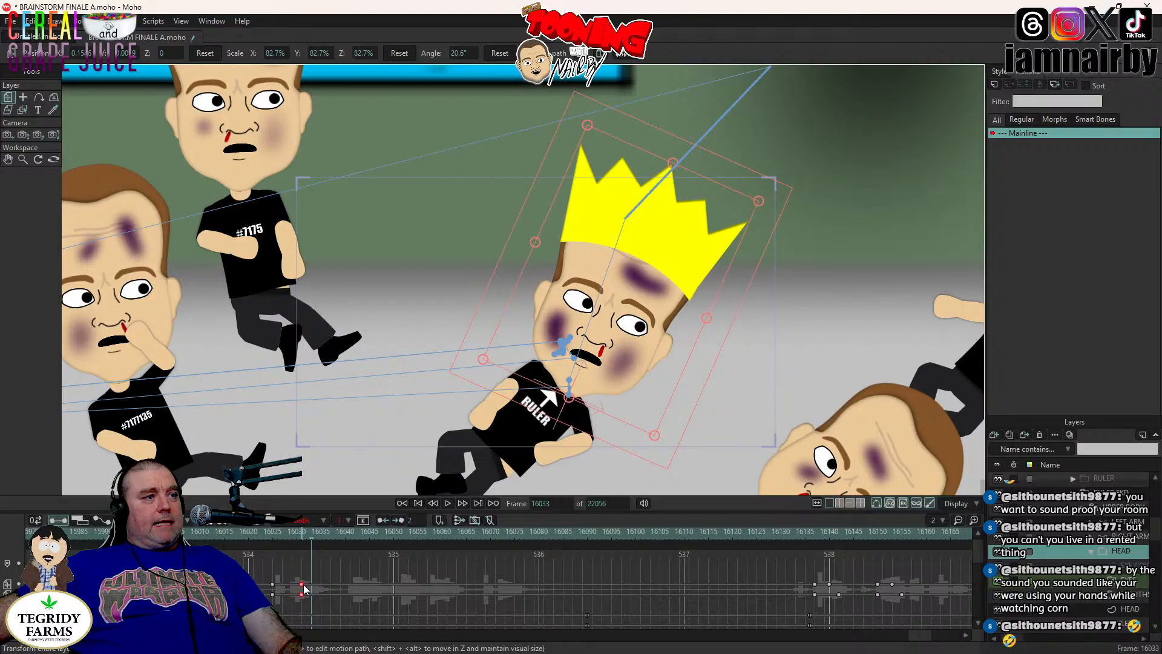
click(308, 586)
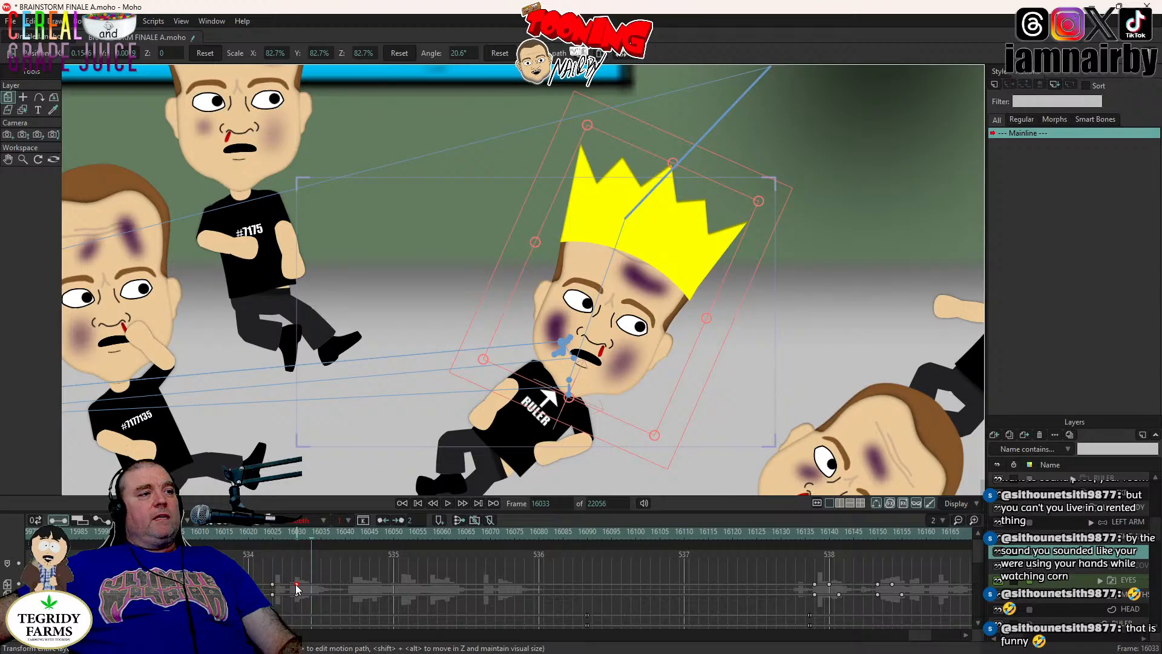
drag(296, 586, 287, 588)
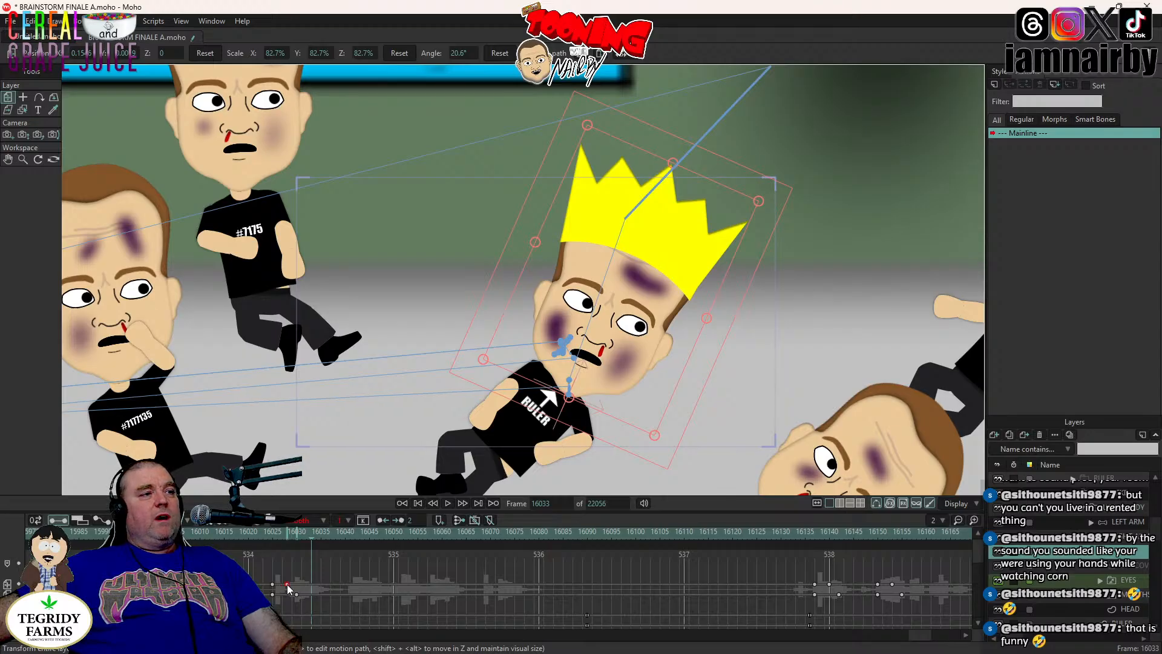
- Play back the head movement from frame 16025 to check its timing
click(273, 535)
click(448, 503)
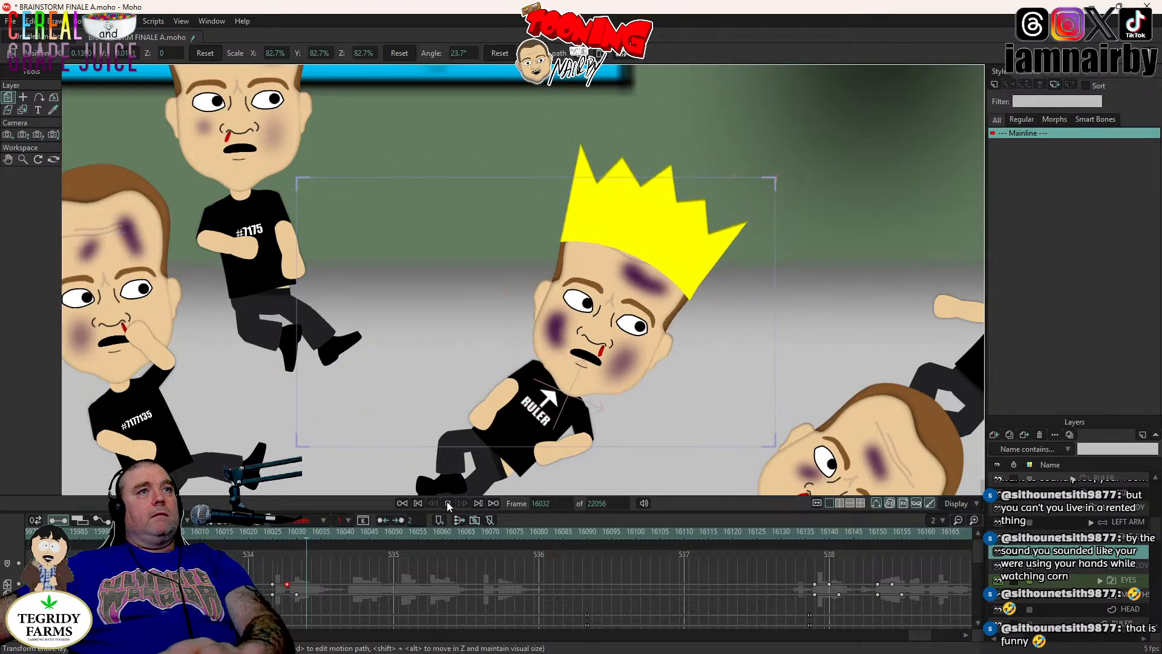
click(446, 502)
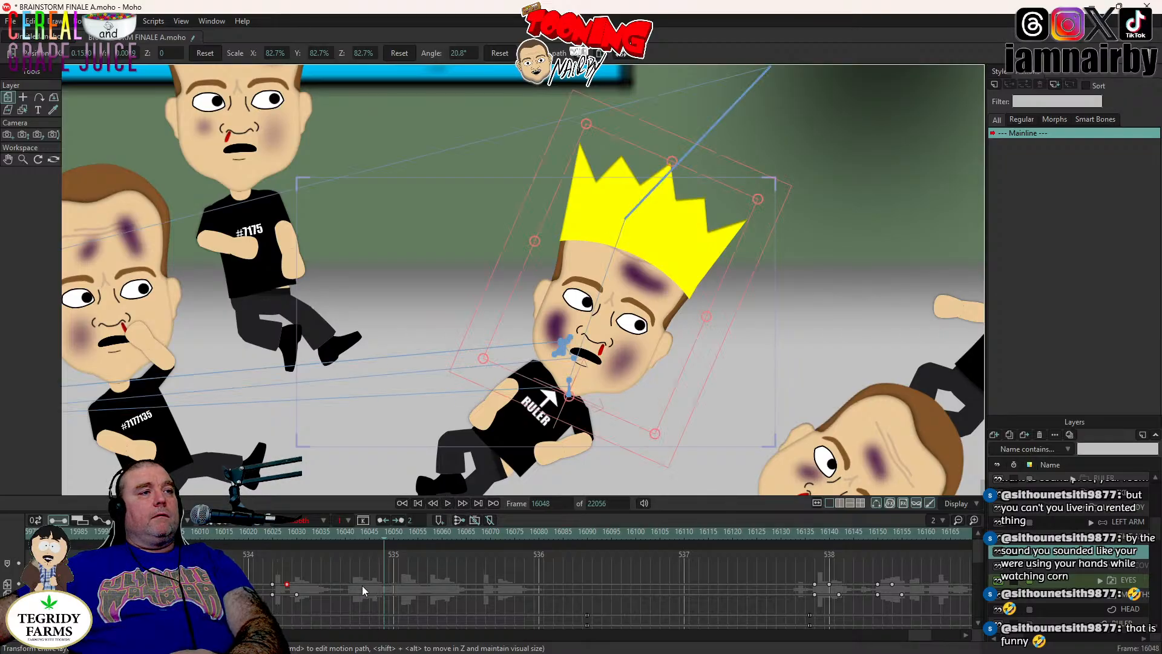
- Copy the head's lowered position key and its rotation key to frame 16048 to hold the pose
click(297, 593)
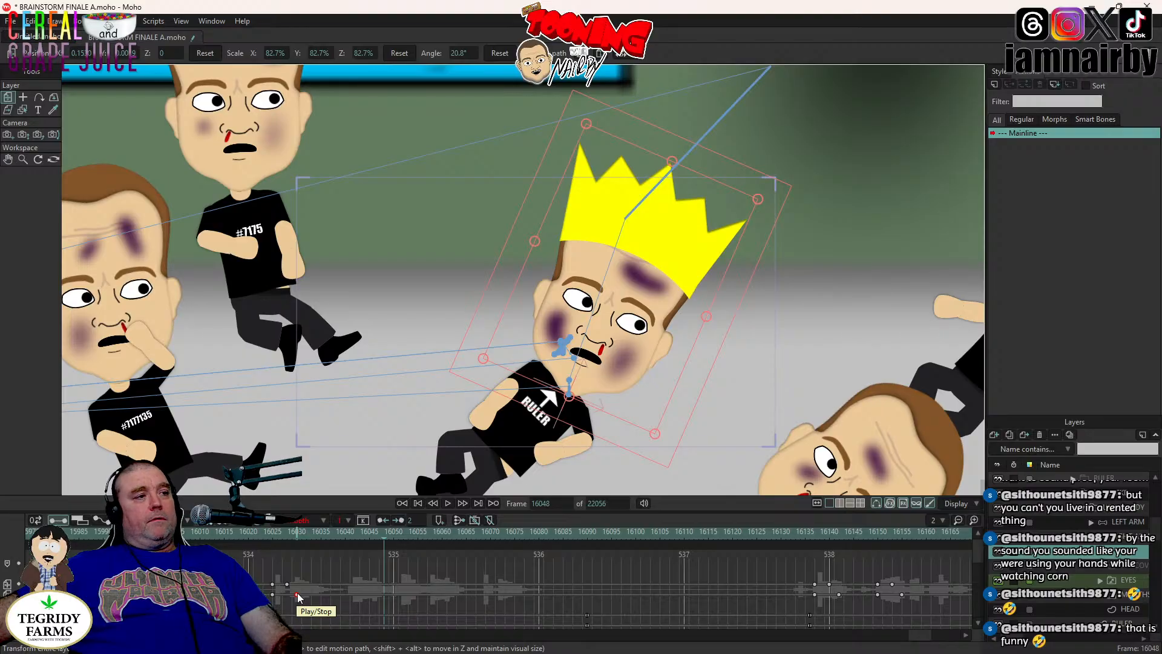
click(286, 585)
key(ctrl+c)
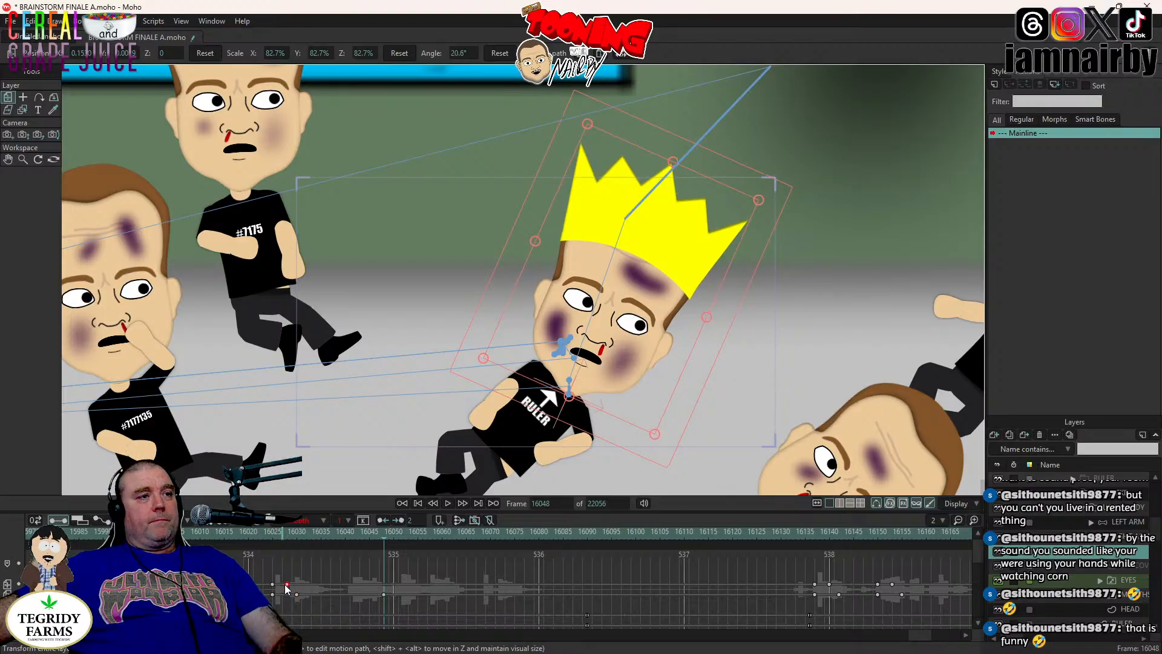
key(ctrl+v)
- Rotate the head to 5.6° at frame 16054, shift that rotation key to frame 16052, and play the result
click(411, 533)
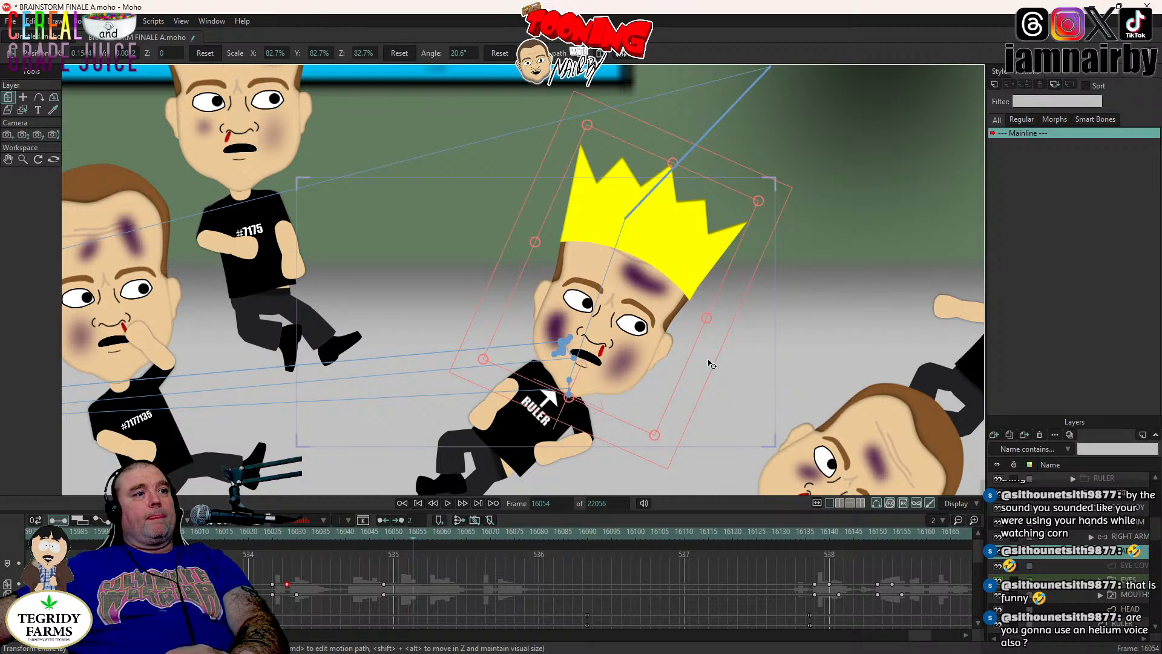
drag(709, 363, 702, 417)
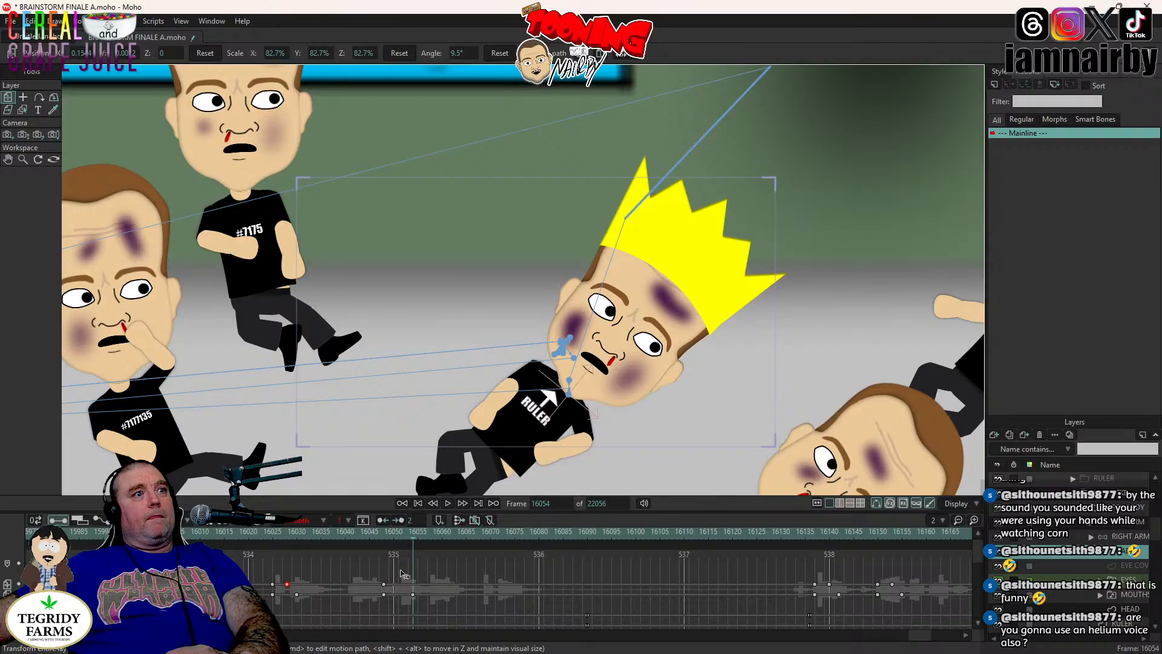
drag(413, 594, 406, 598)
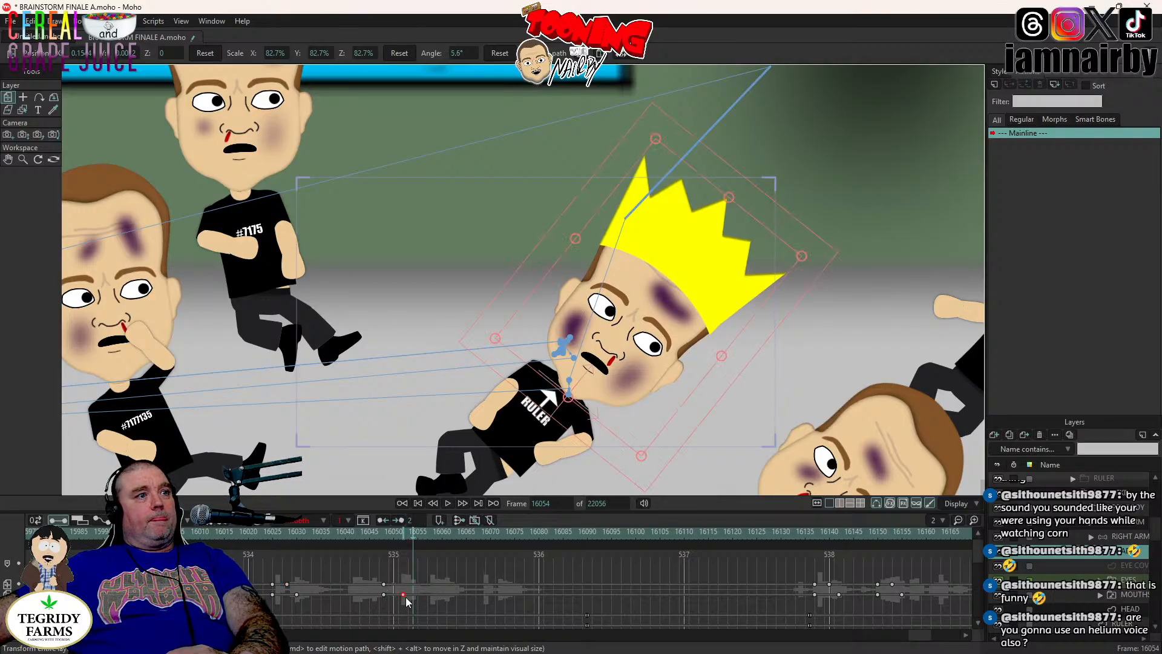
click(448, 502)
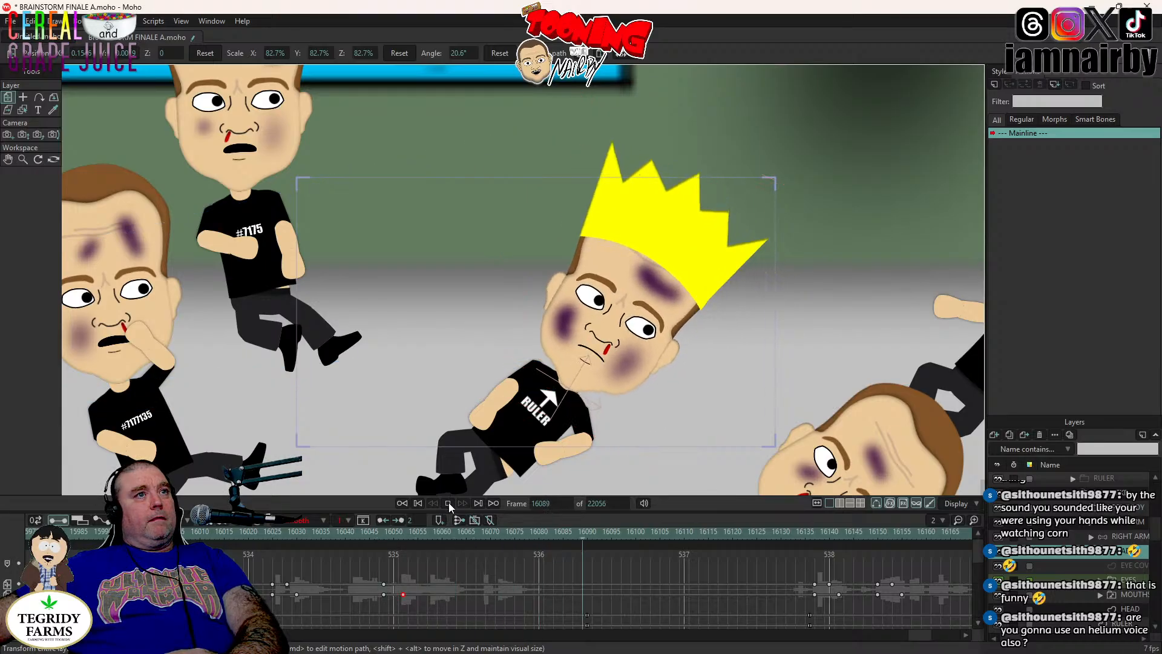
click(448, 502)
- Copy the head's 5.6° rotation key and its lowered position key to frame 16068
click(475, 534)
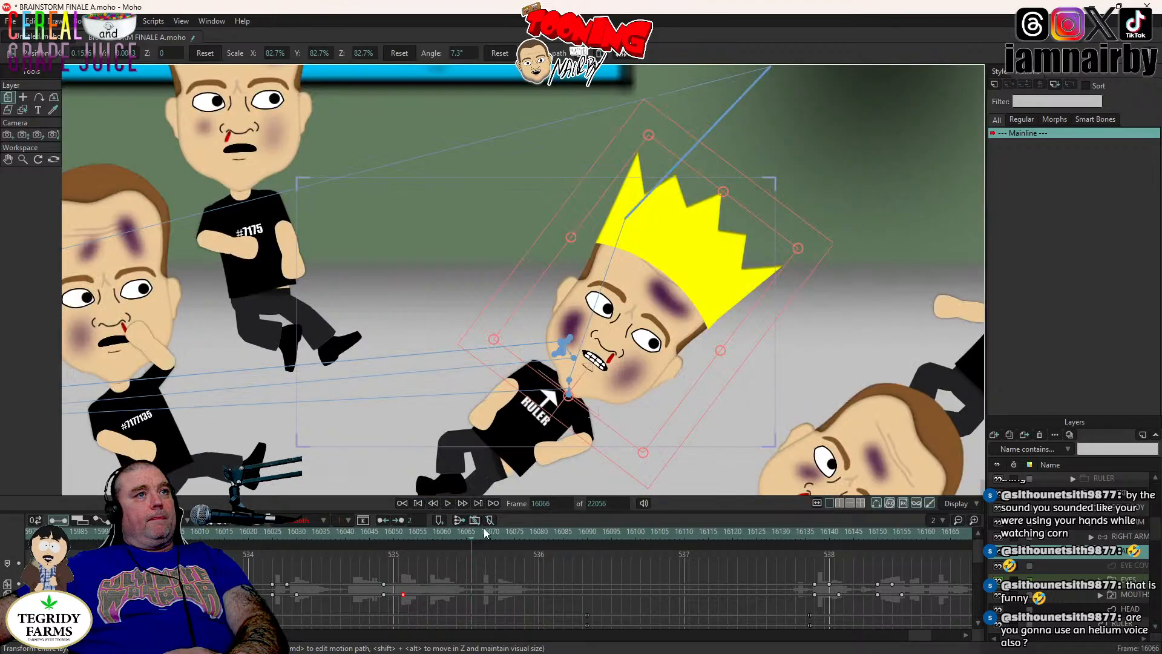
key(ctrl+Right)
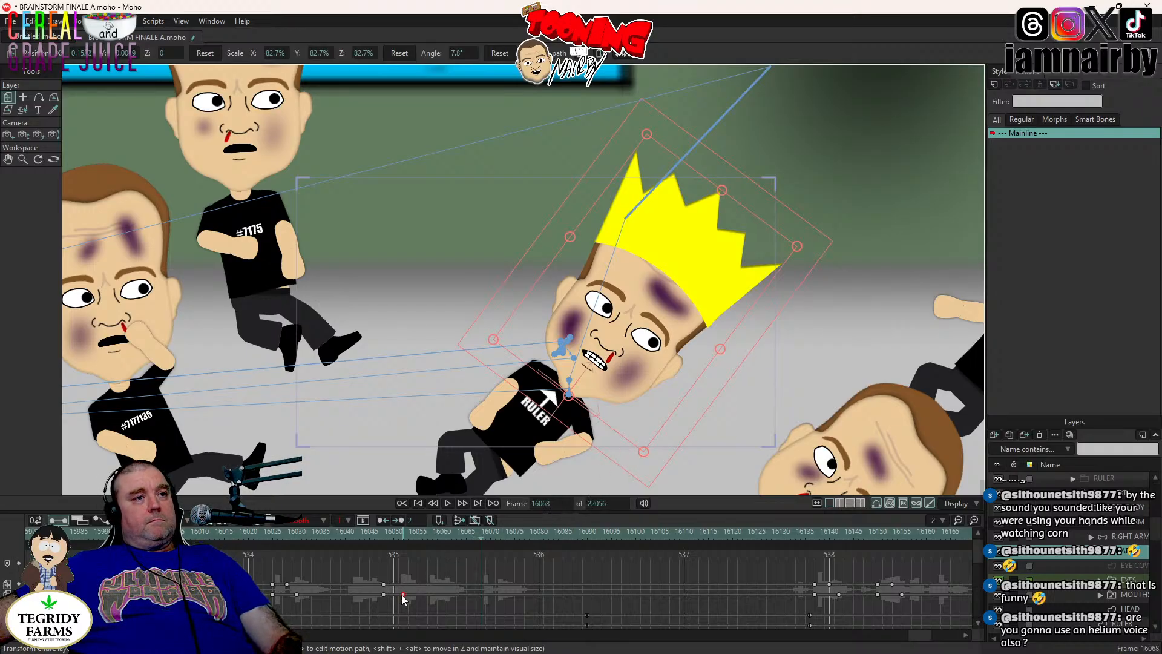
key(ctrl+v)
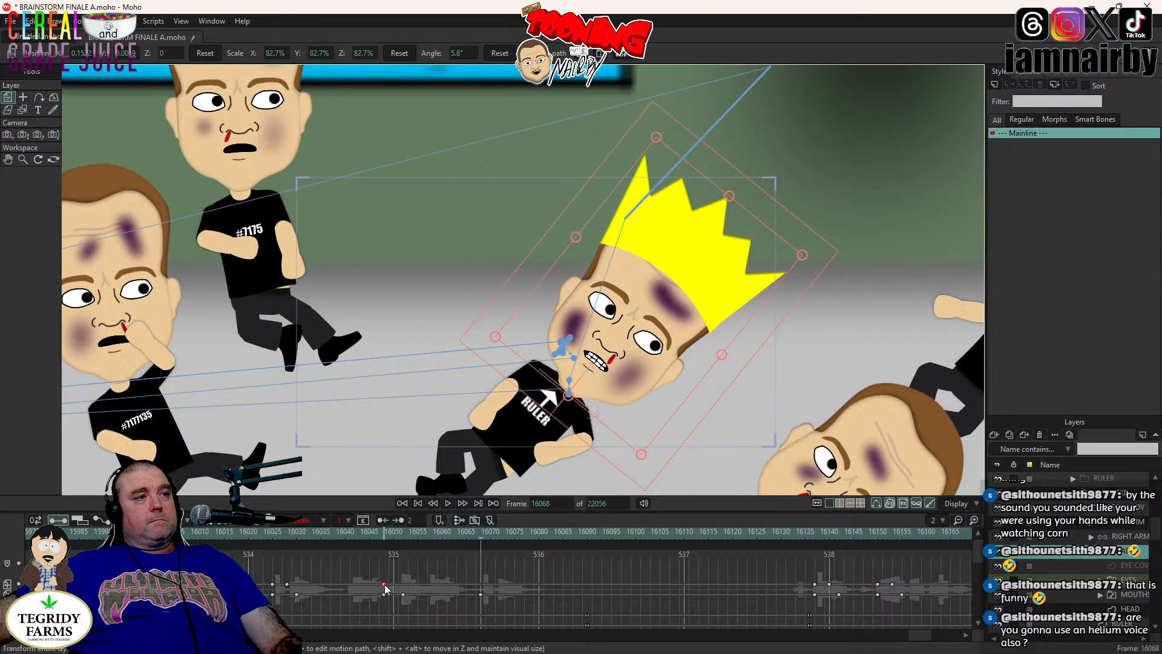
key(ctrl+v)
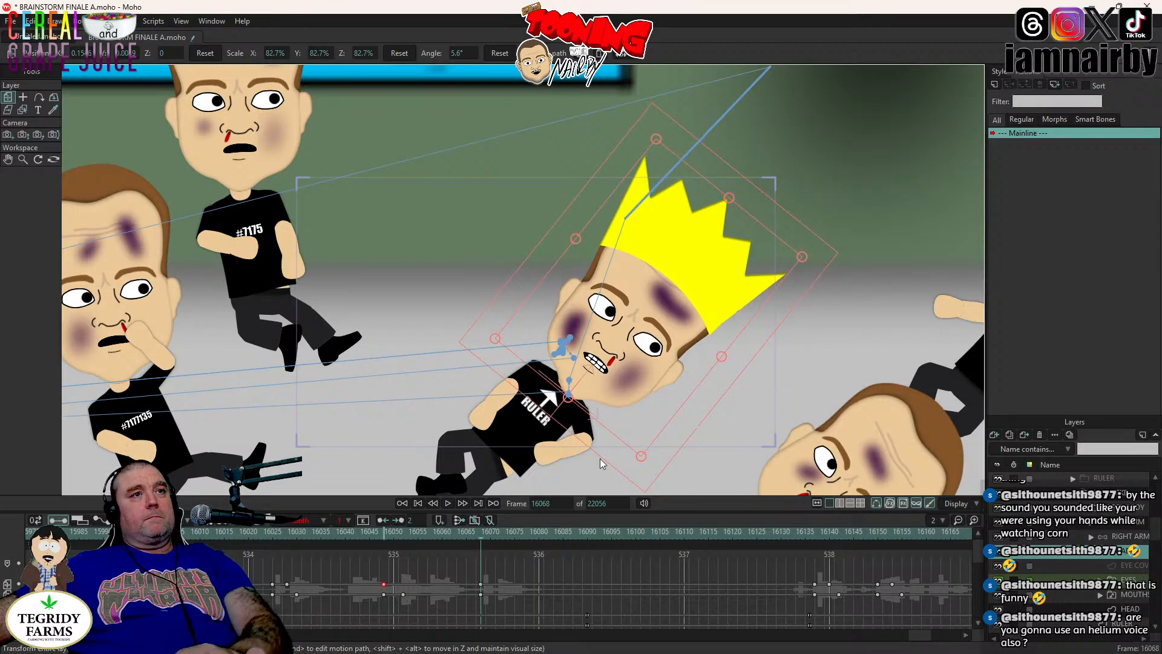
- Rotate the RULER head to -2.6° and nudge it sideways at frame 16074, shifting its position key to frame 16072
click(510, 532)
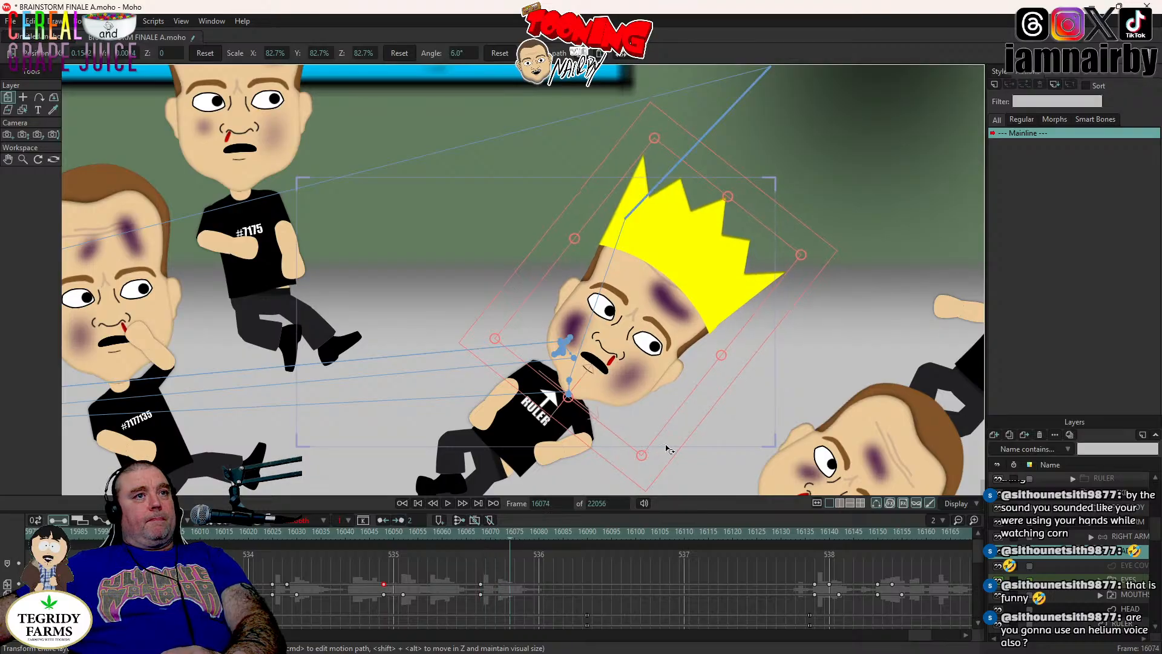
drag(666, 445, 668, 466)
drag(641, 426, 628, 423)
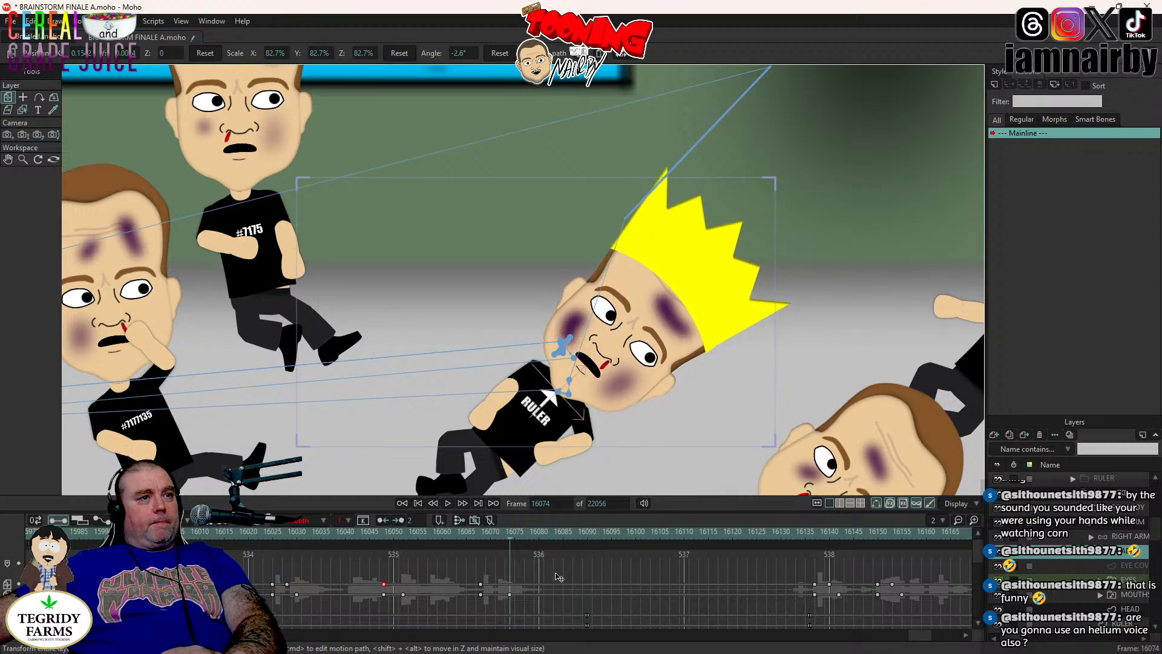
drag(505, 586, 500, 586)
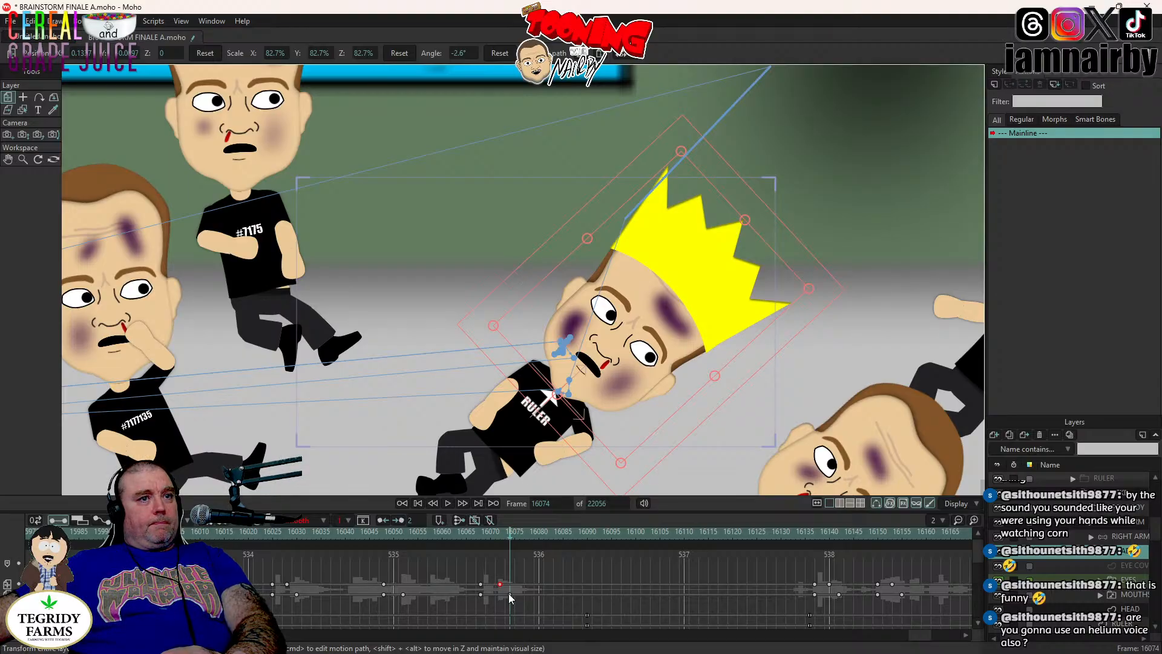
- Copy the head's -2.6° rotation key and its latest position key to frame 16137 to hold the tilted pose
click(508, 593)
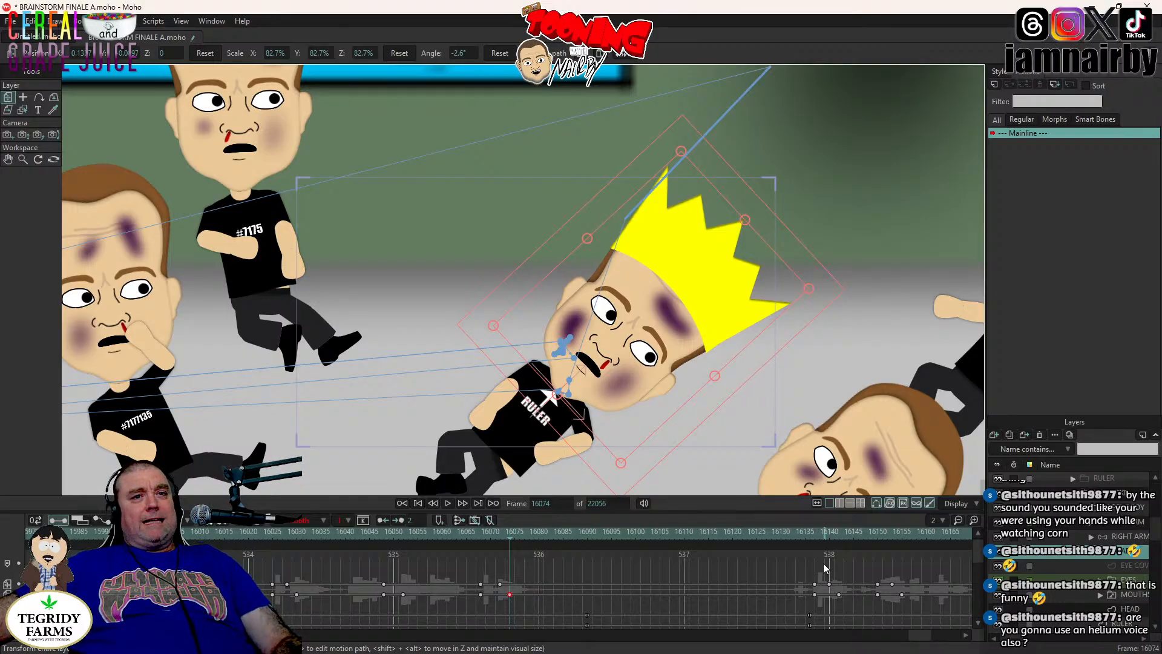
click(815, 534)
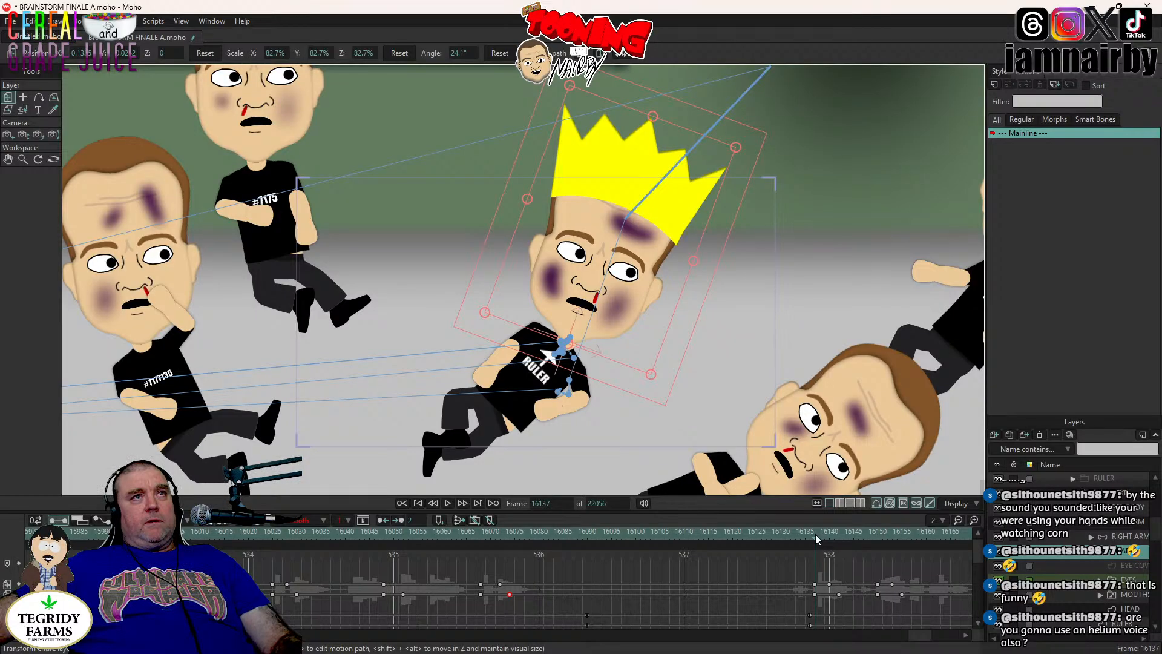
key(ctrl+v)
click(501, 583)
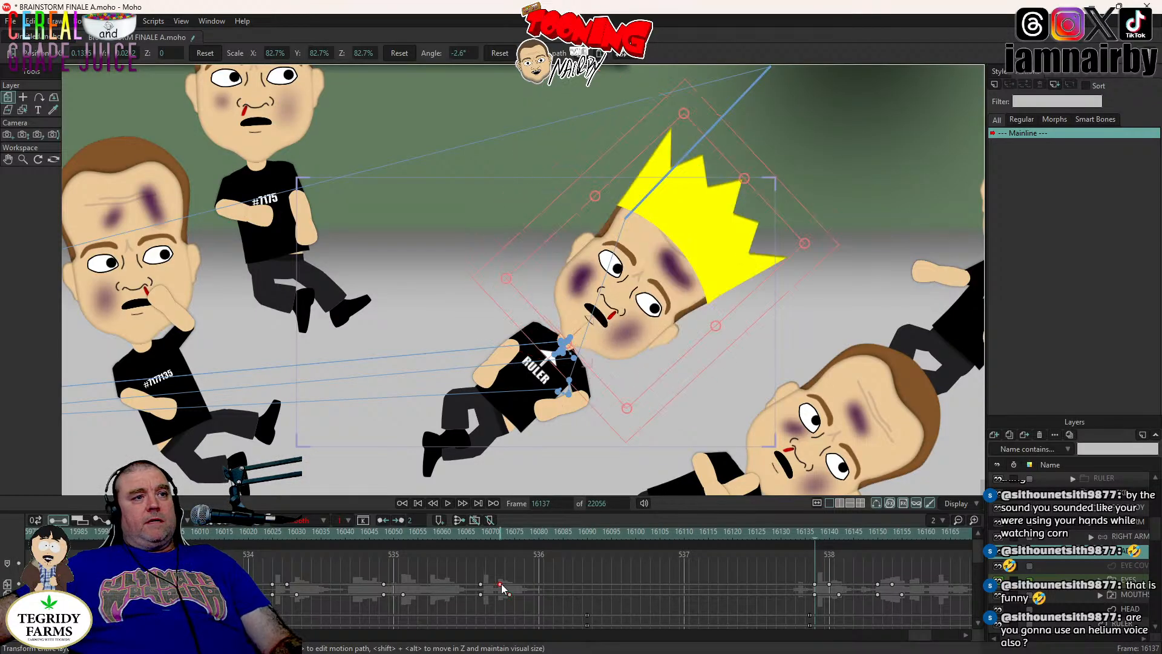
key(ctrl+v)
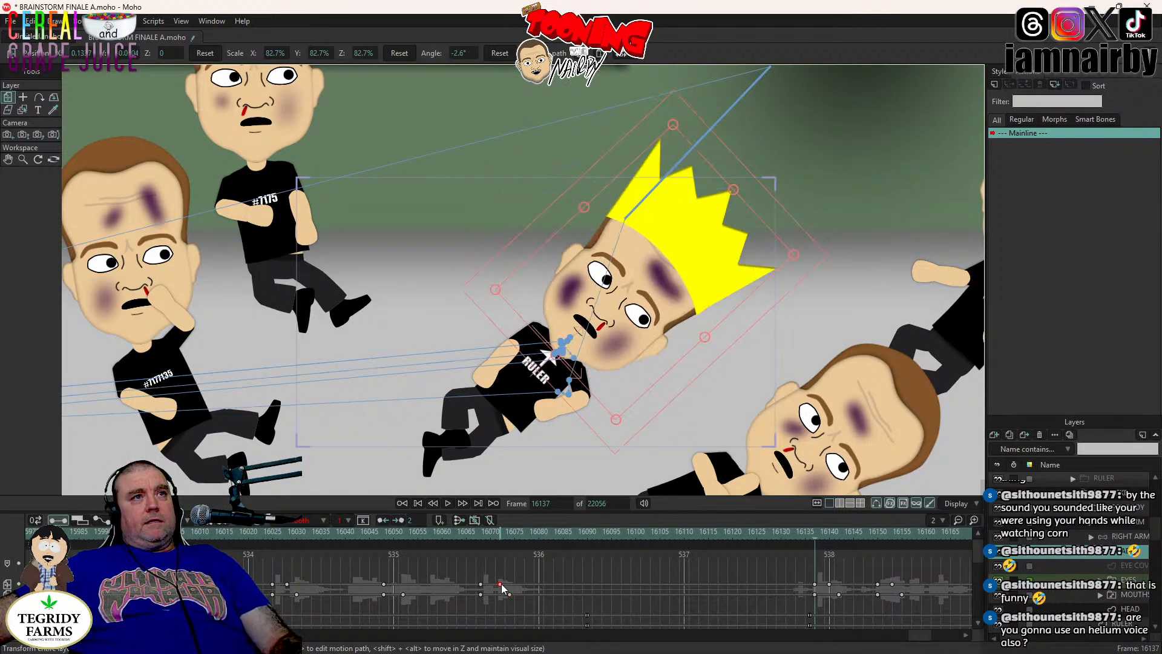
key(ctrl+Right)
key(ctrl+Right)
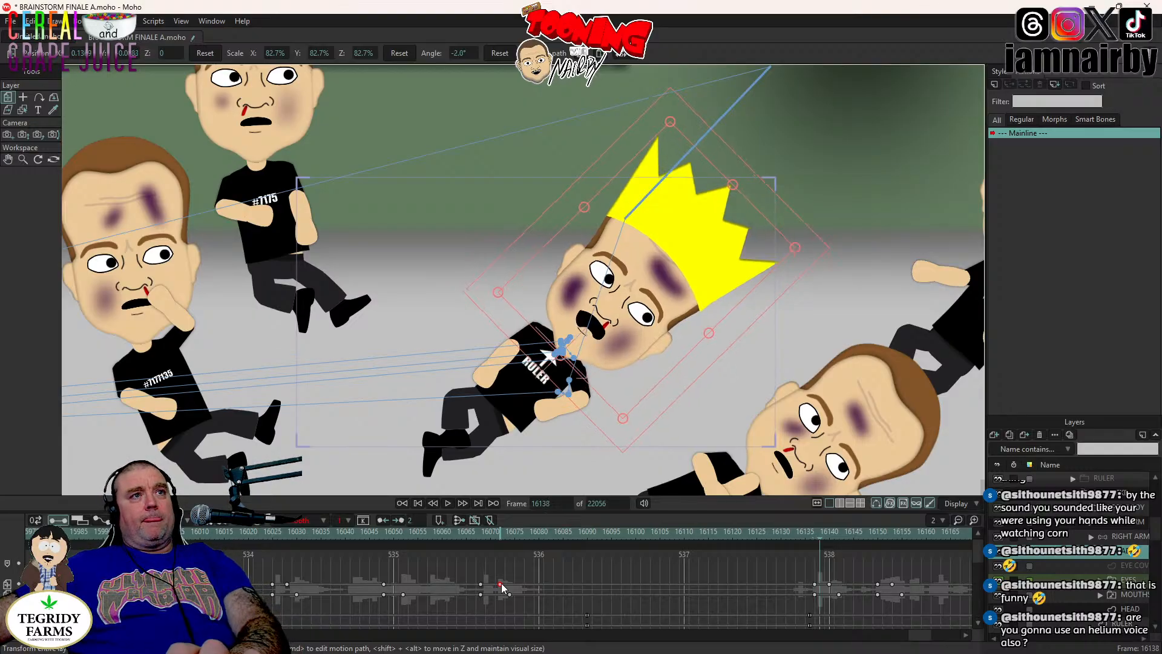
key(ctrl+Right)
key(ctrl+Right)
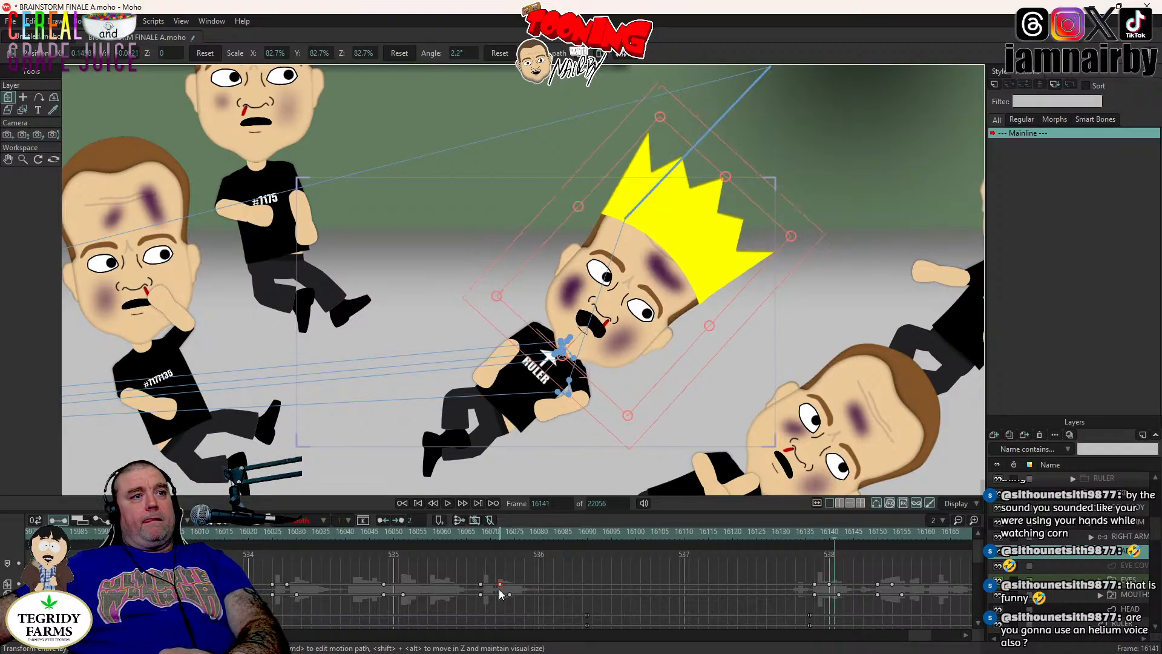
- Play back the head movement from frame 16024 to check its timing against the dialogue
click(483, 533)
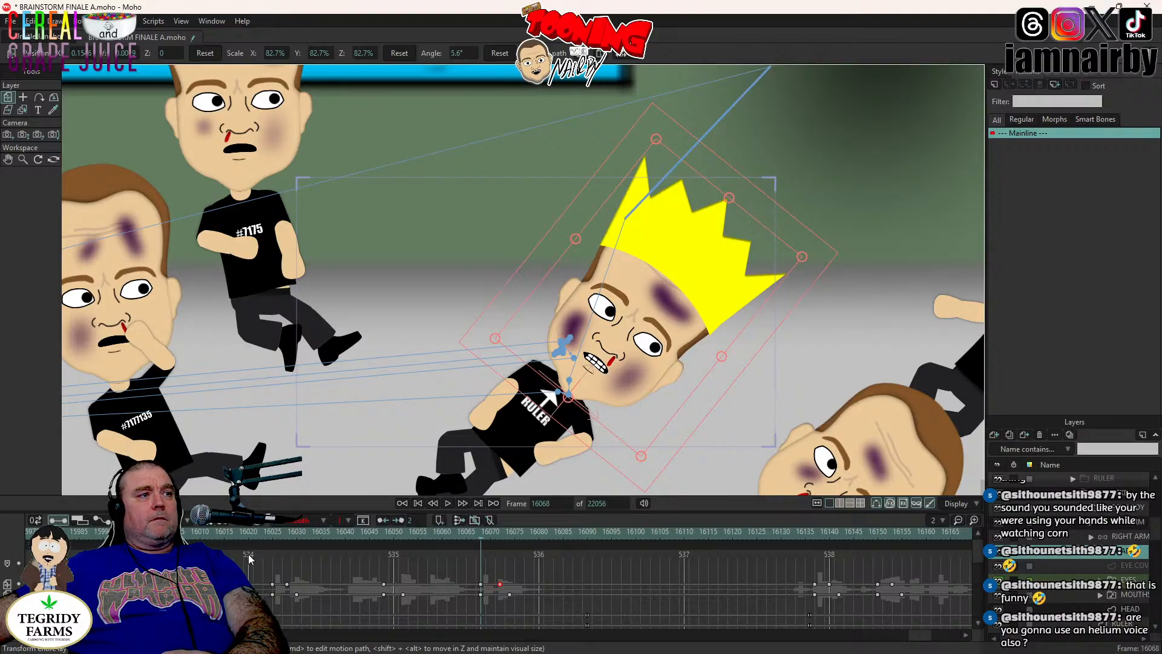
click(263, 534)
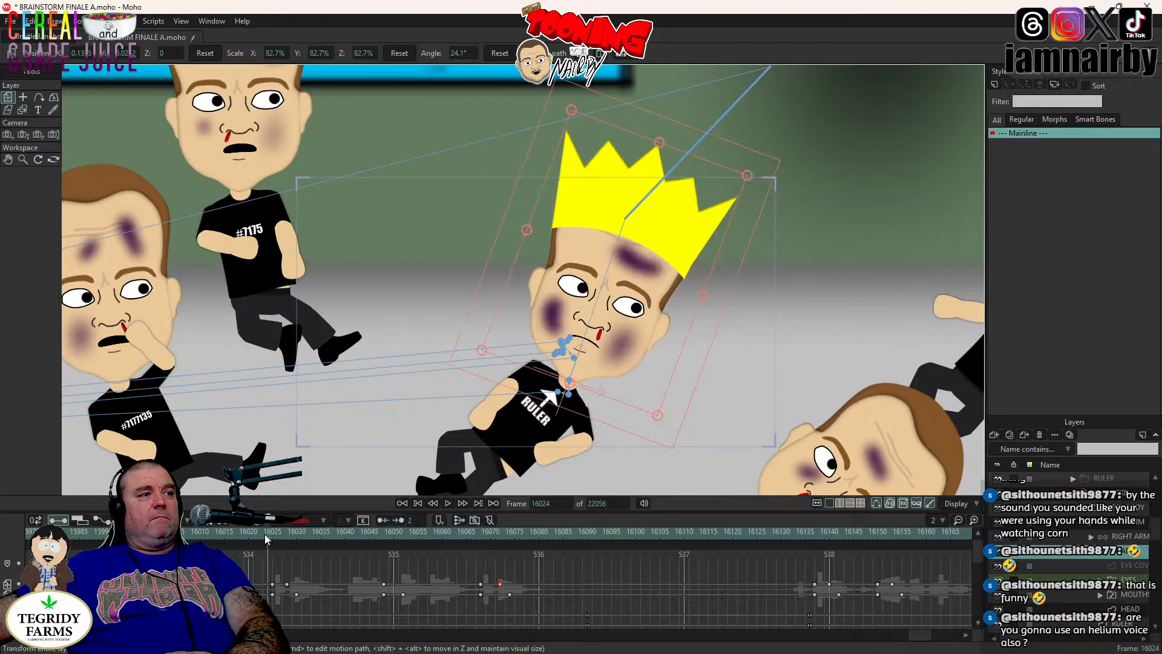
click(446, 502)
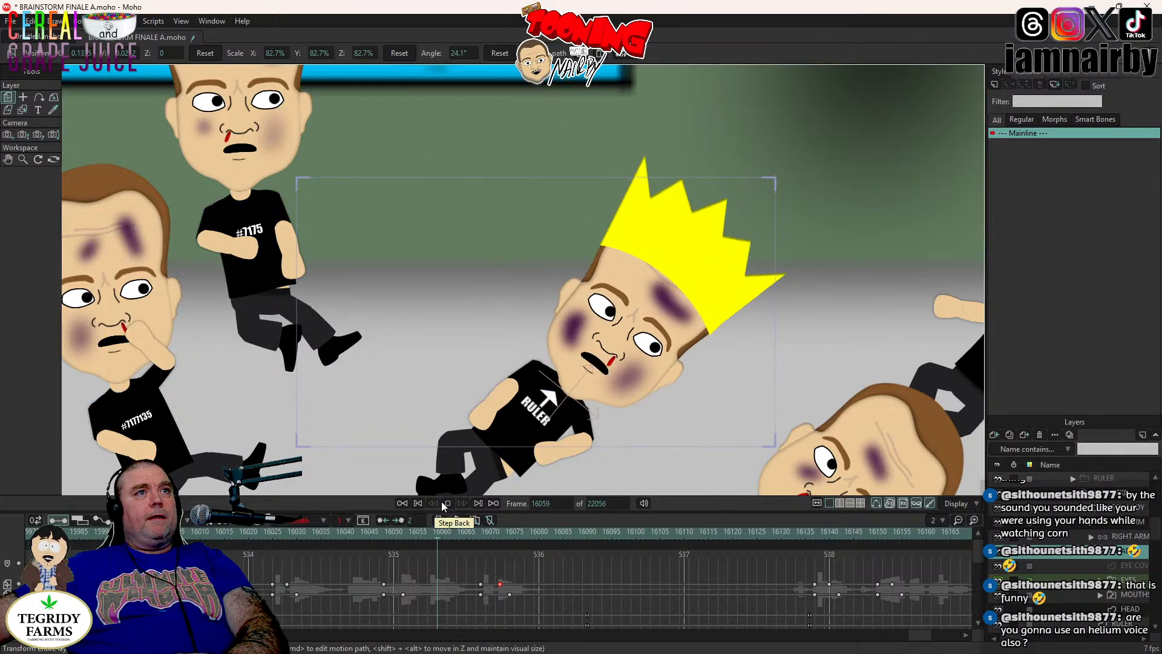
key(space)
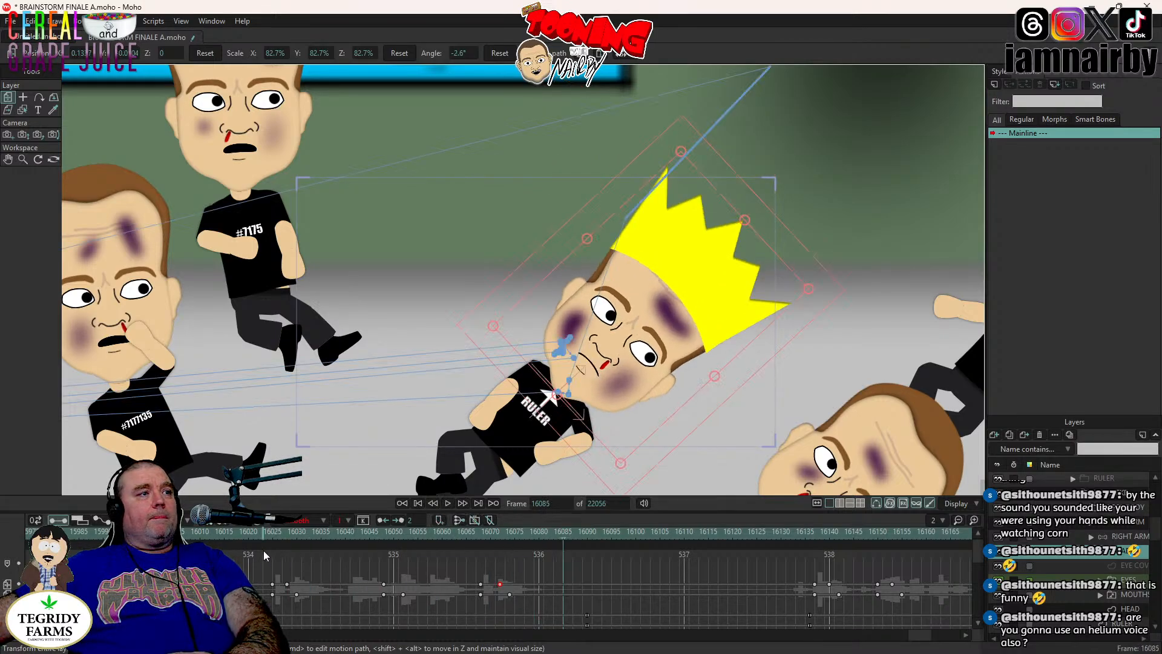
- Key the RULER character's left arm at frame 16025 and swing its bones to bring the hand to the mouth at frame 16030
click(271, 532)
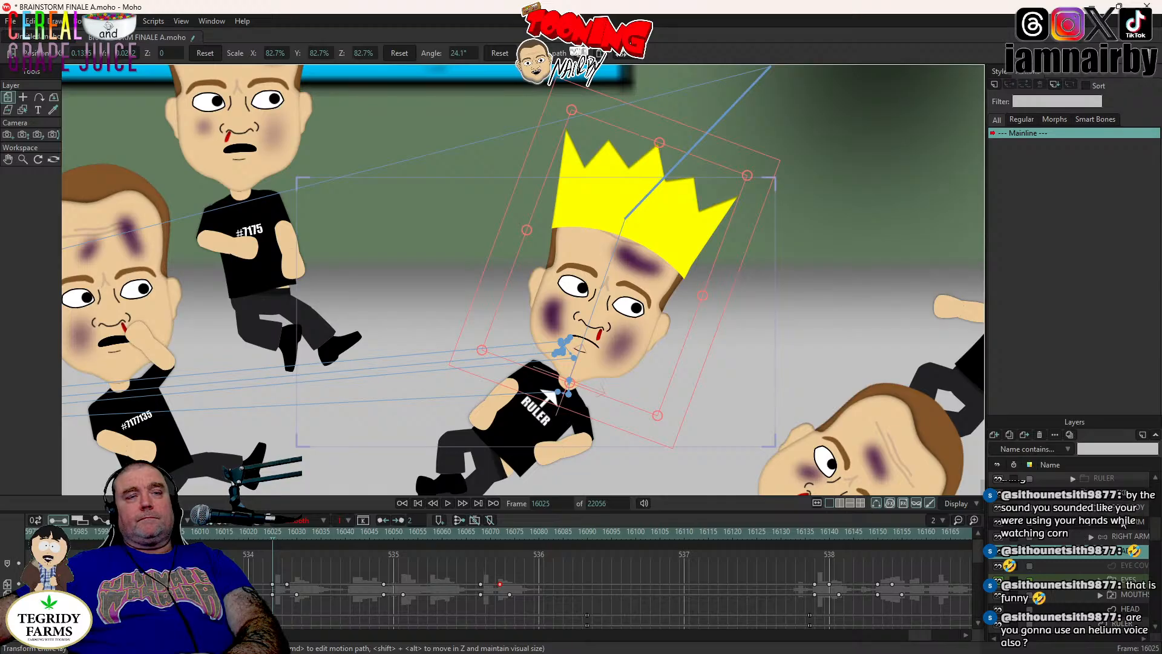
click(1080, 524)
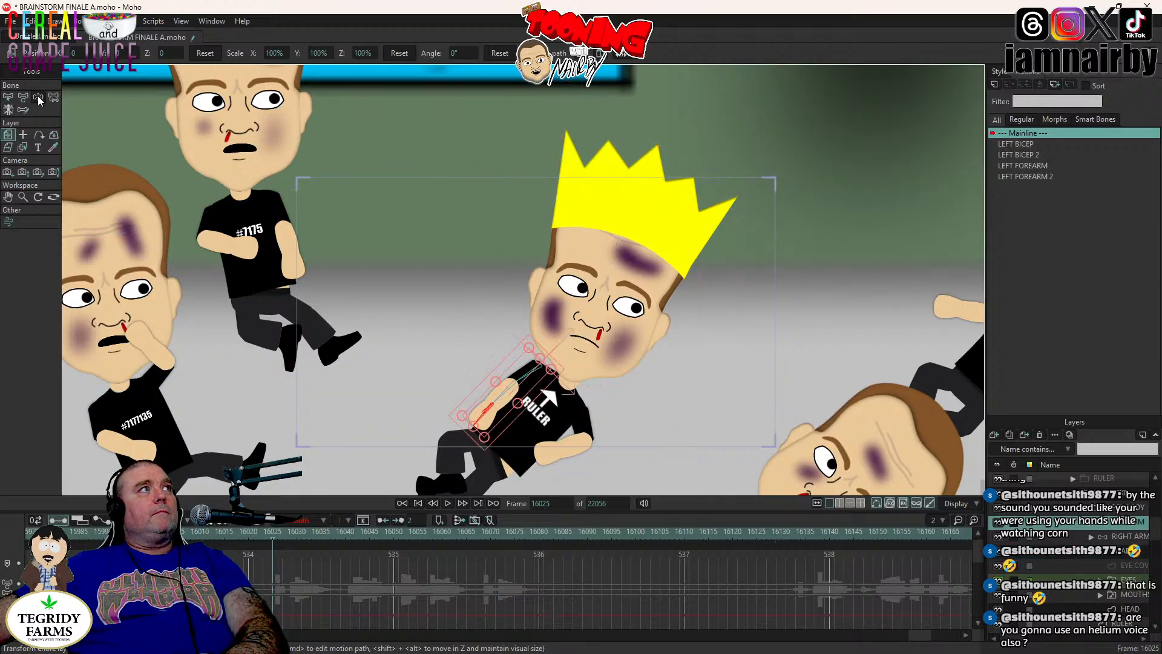
click(37, 97)
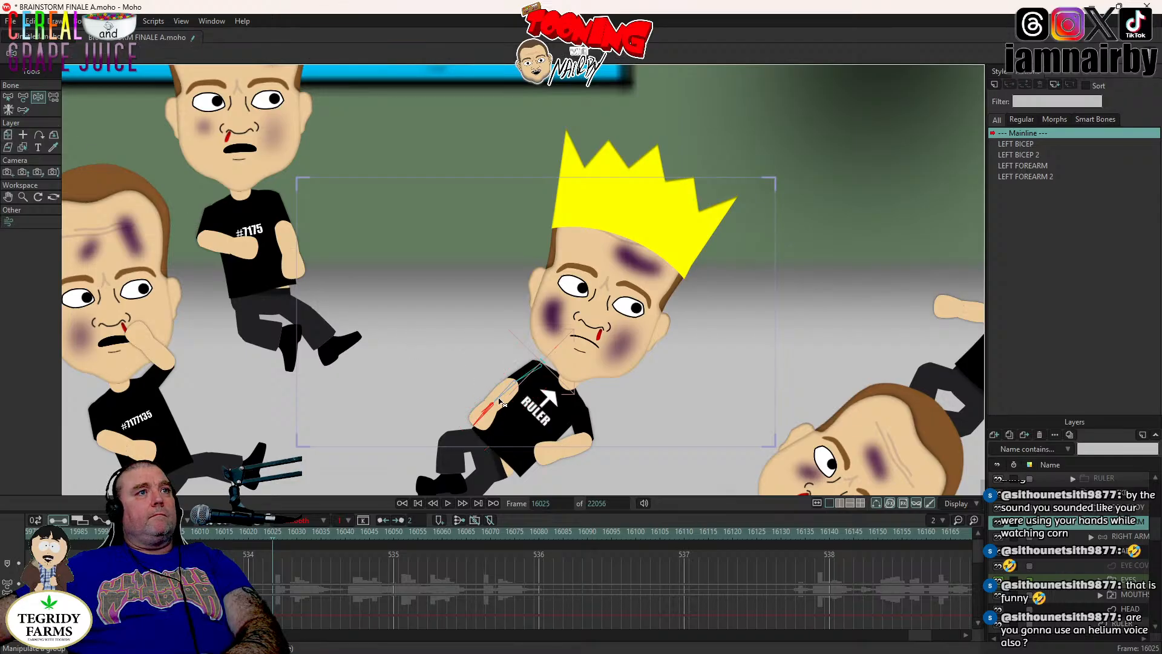
click(296, 532)
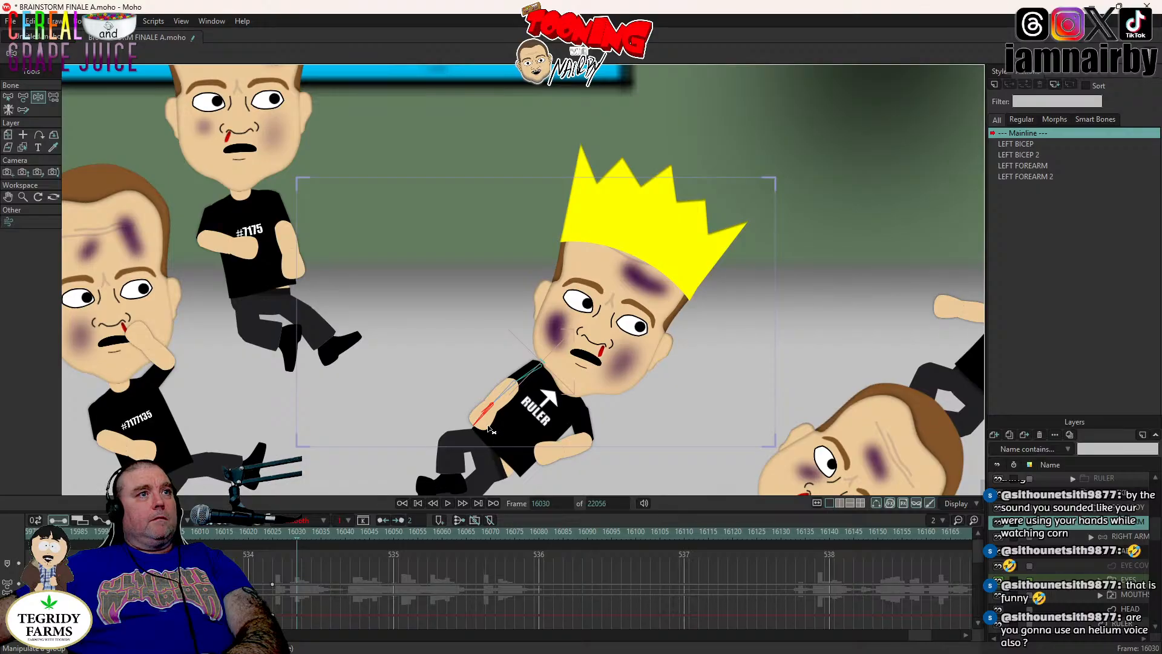
drag(602, 416, 613, 354)
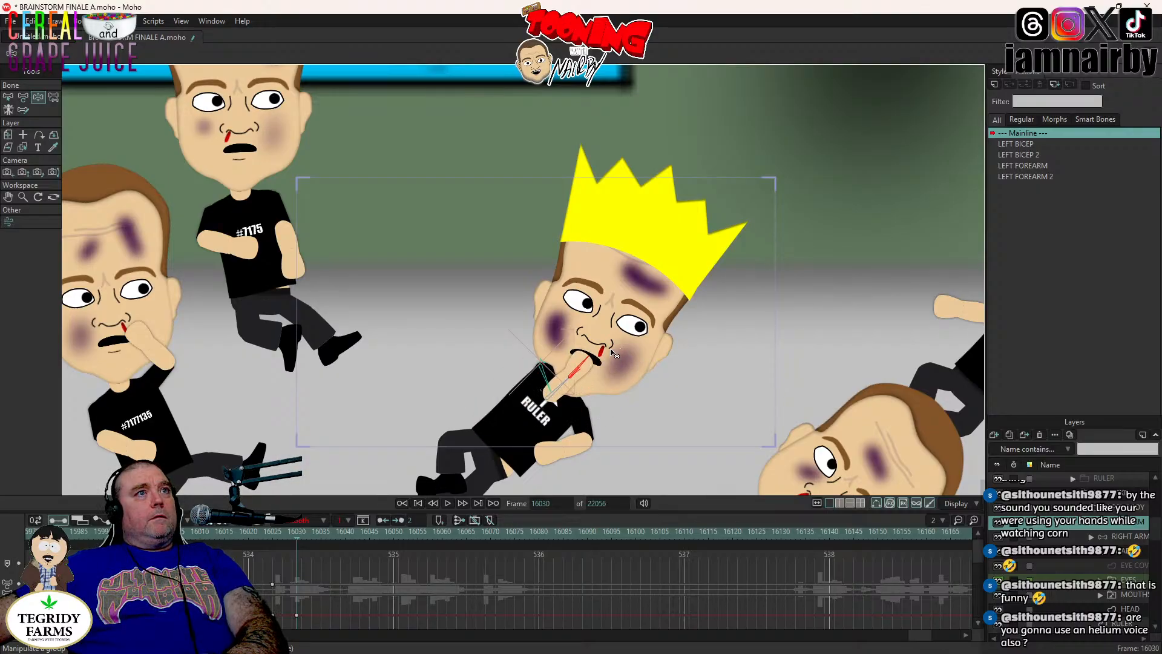
- Play back the arm-raising movement from frame 16021
click(418, 502)
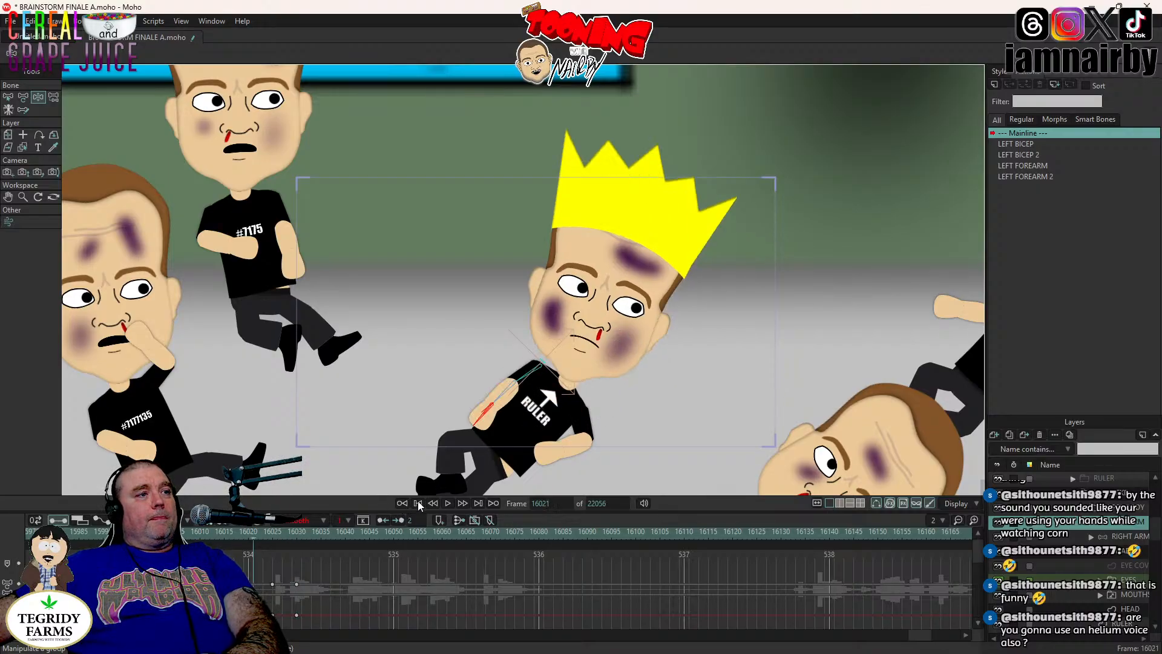
click(447, 503)
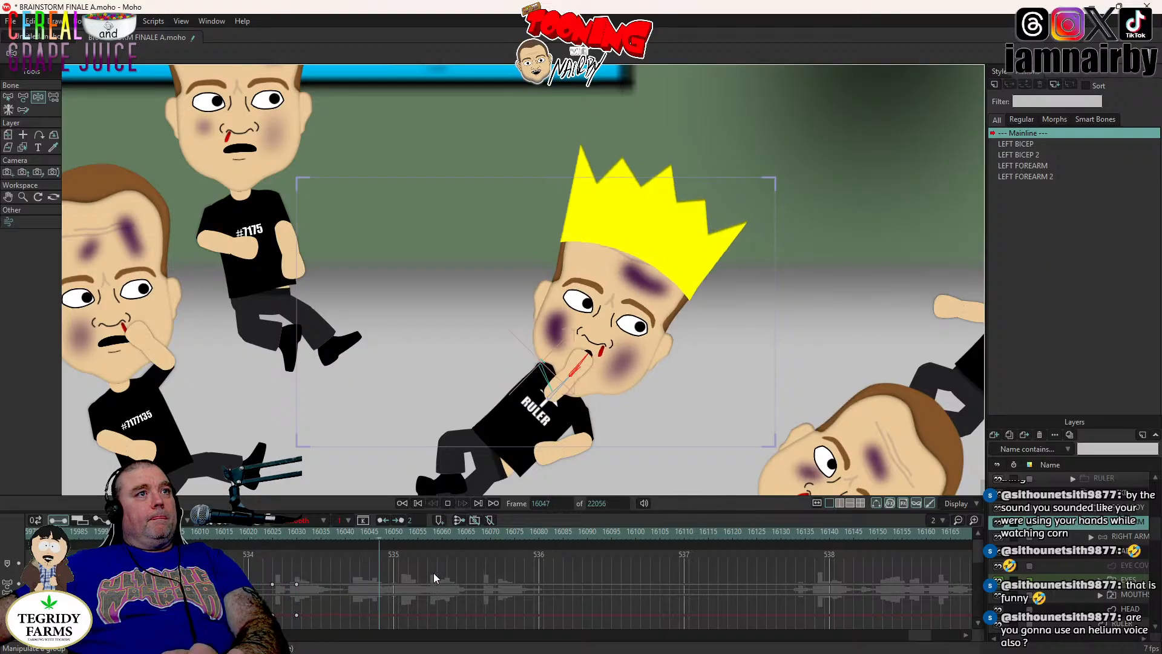
click(446, 503)
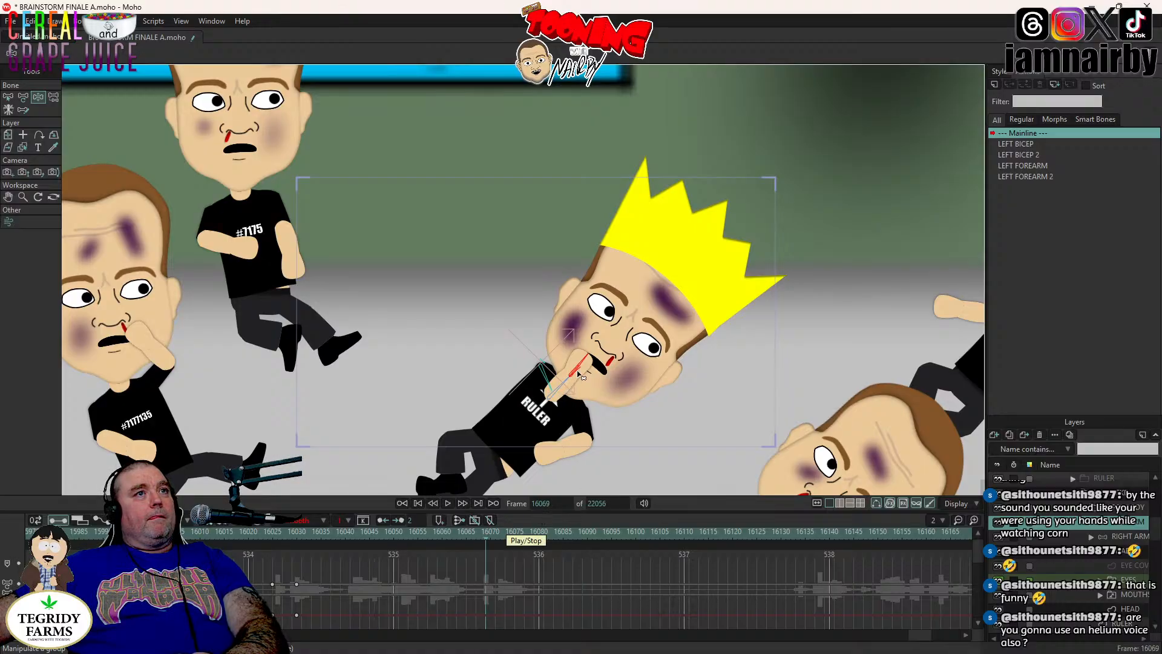
- Copy the raised arm keys to frame 16069, rotate the forearm slightly downward at frame 16074, and play the result
click(296, 614)
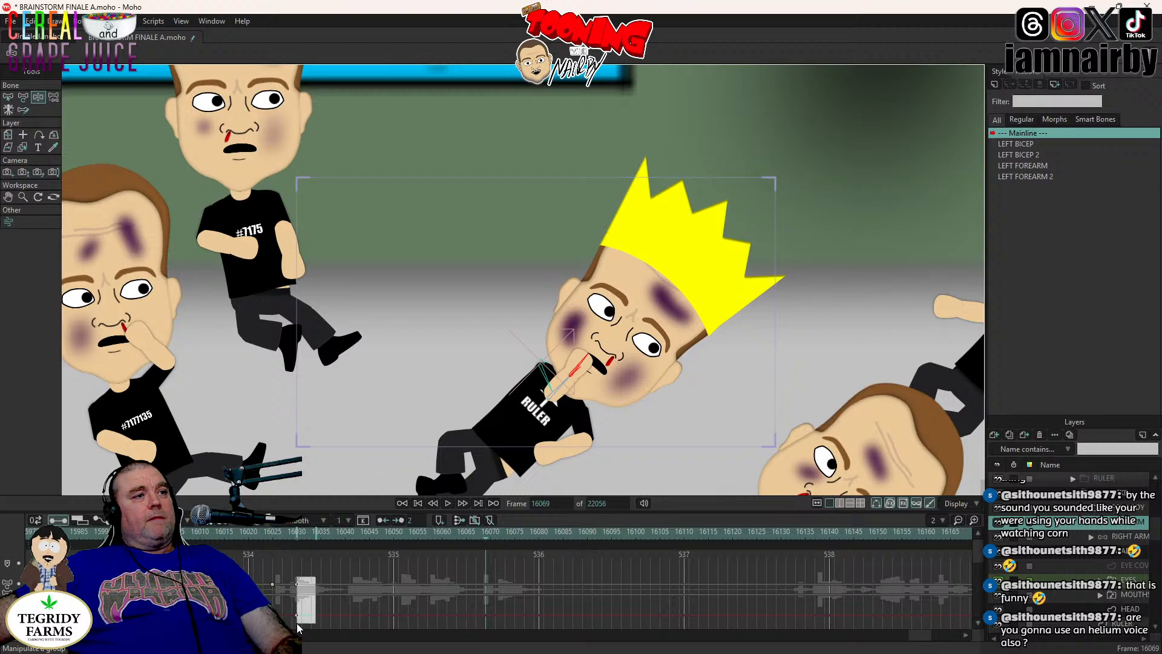
click(510, 532)
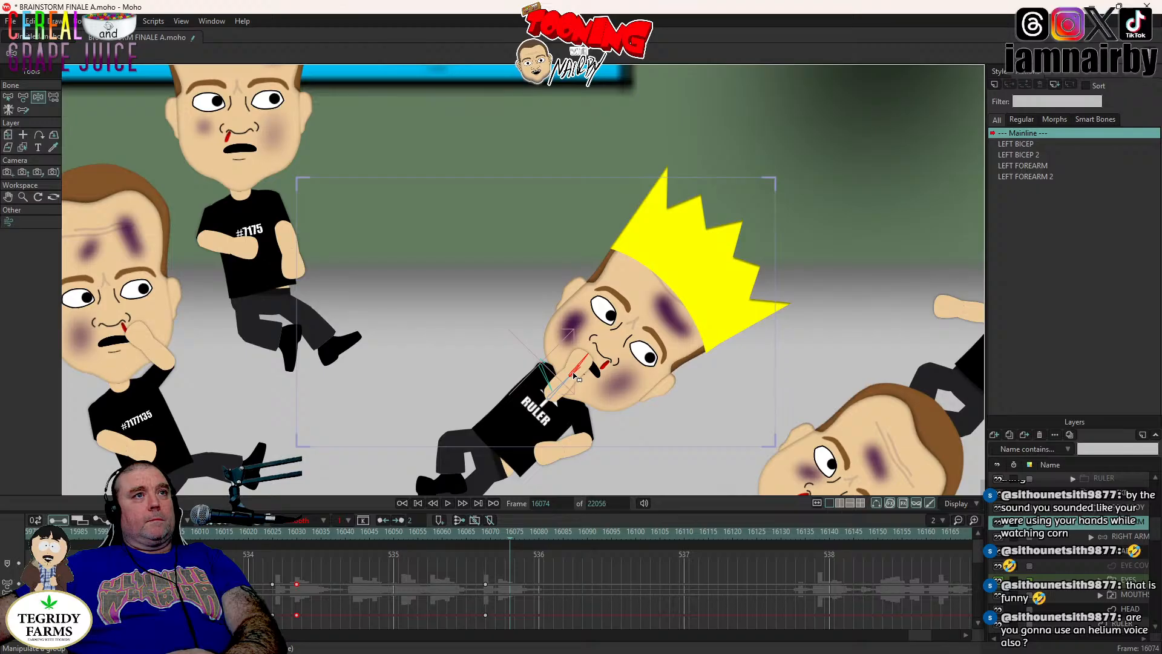
drag(573, 375, 581, 389)
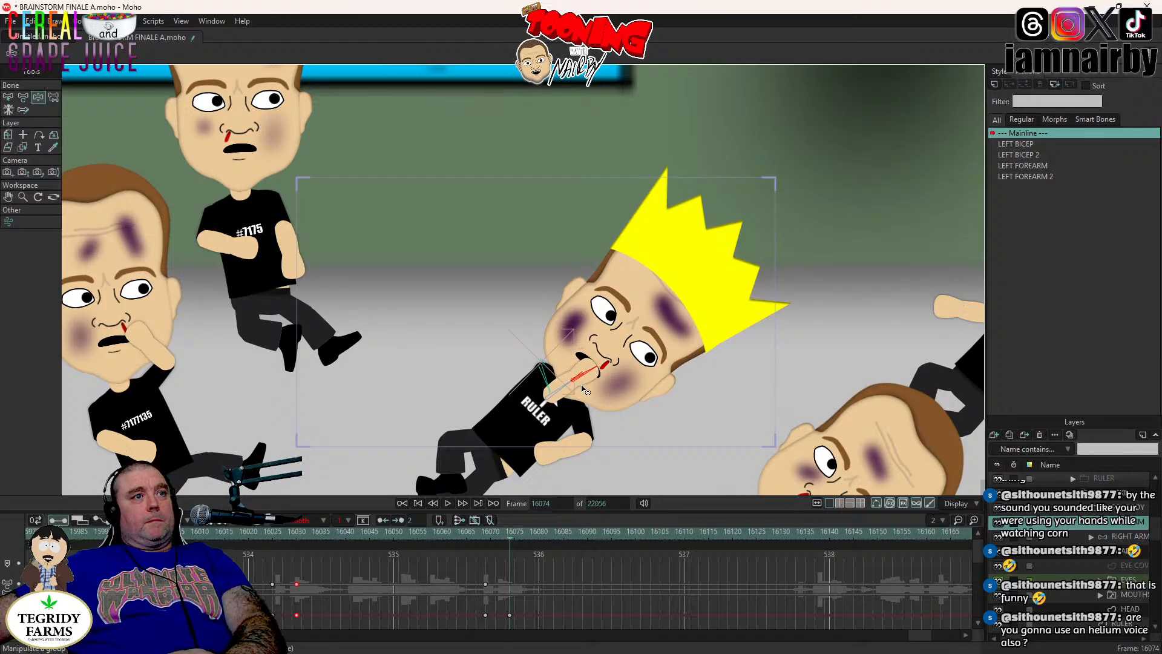
click(262, 532)
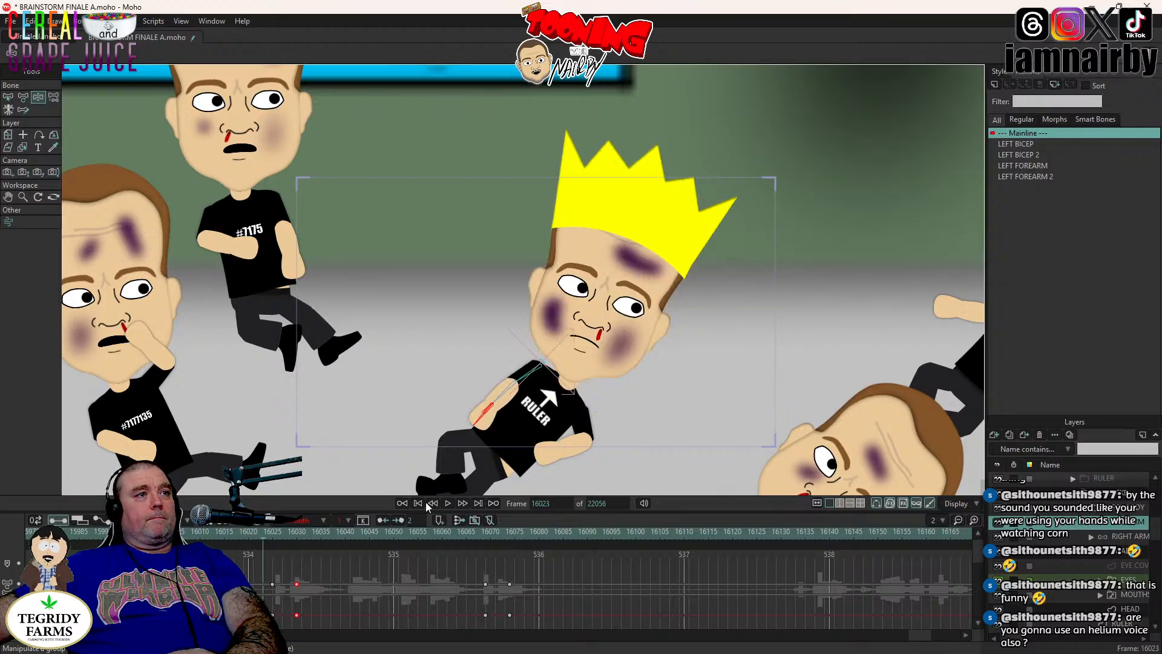
click(447, 503)
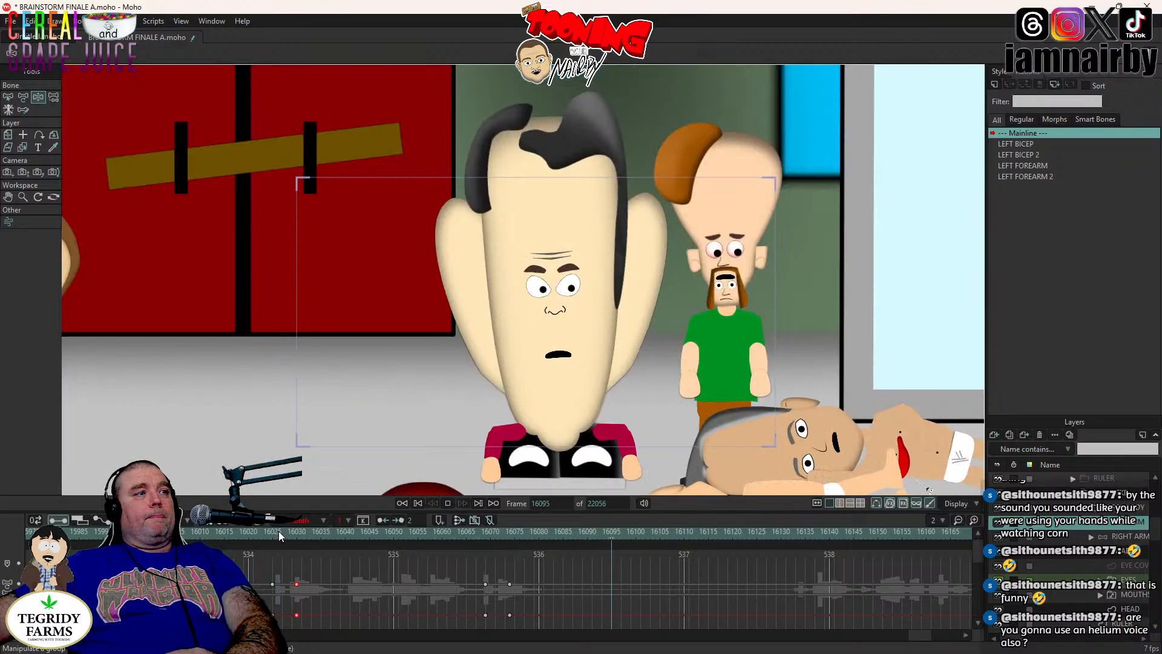
- Key the UPPER BODY layer's rotation at frame 16025, rotate it to 24.9° at frame 16028, and play the result
click(273, 531)
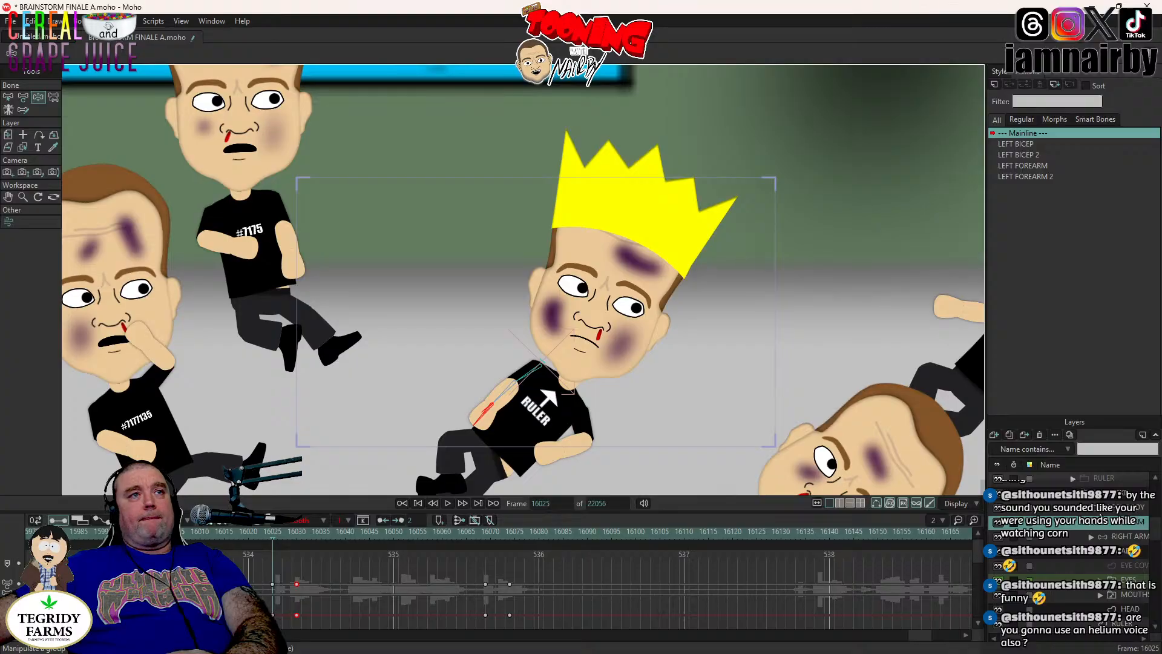
click(1100, 510)
click(716, 384)
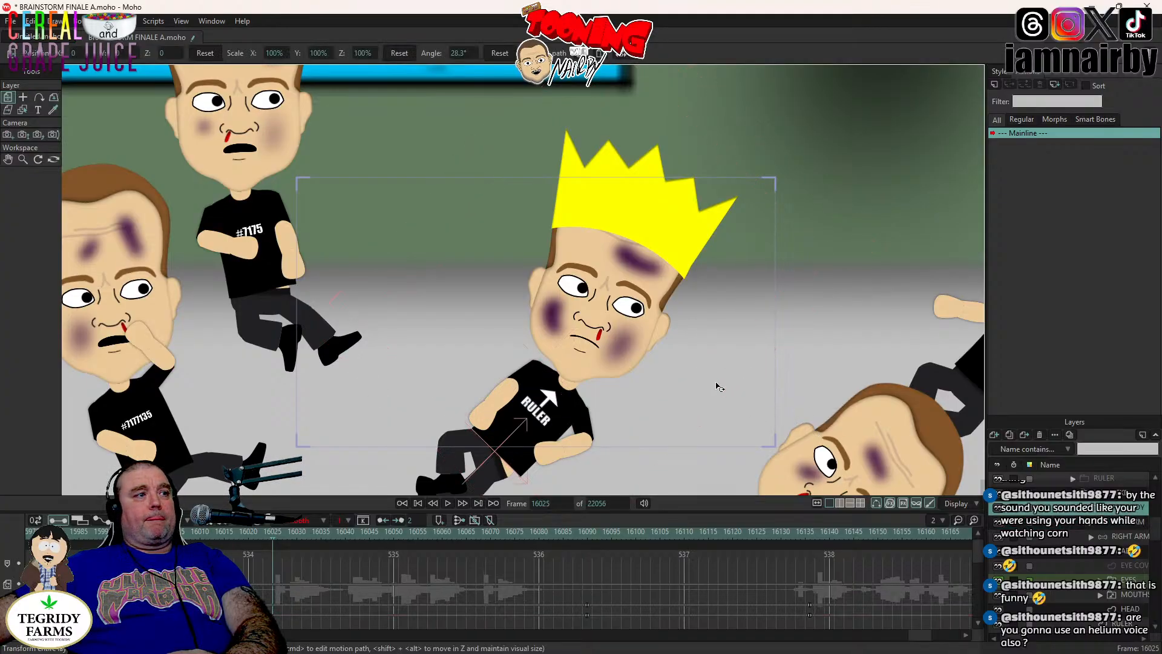
key(Right)
key(Right)
key(Right)
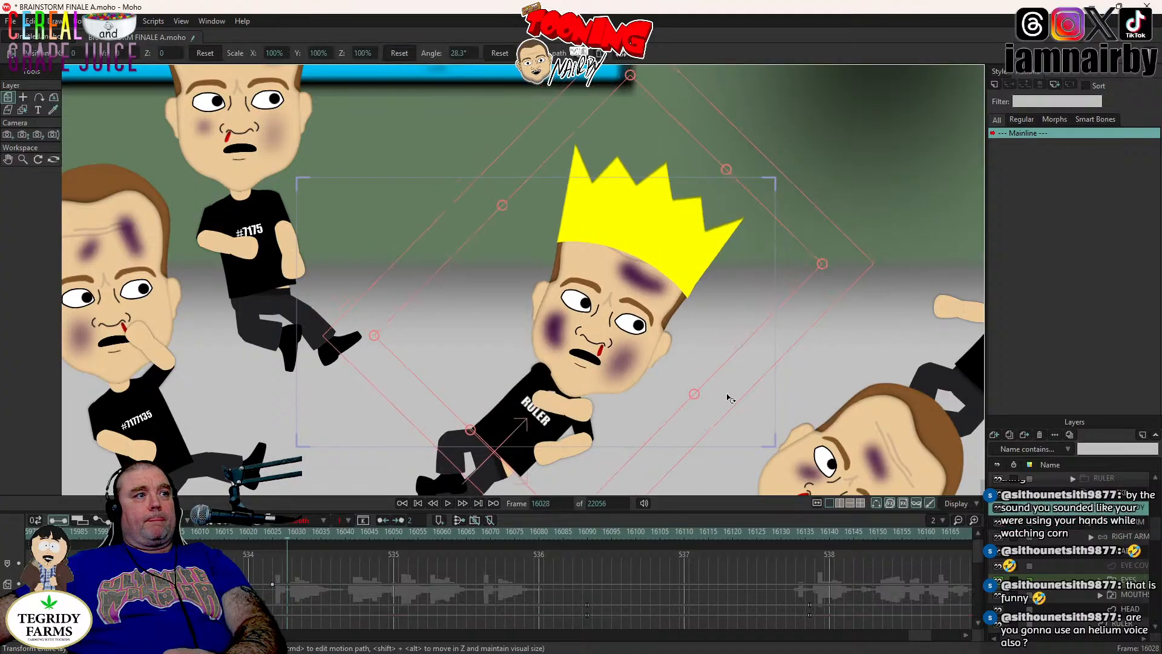
drag(727, 394, 737, 409)
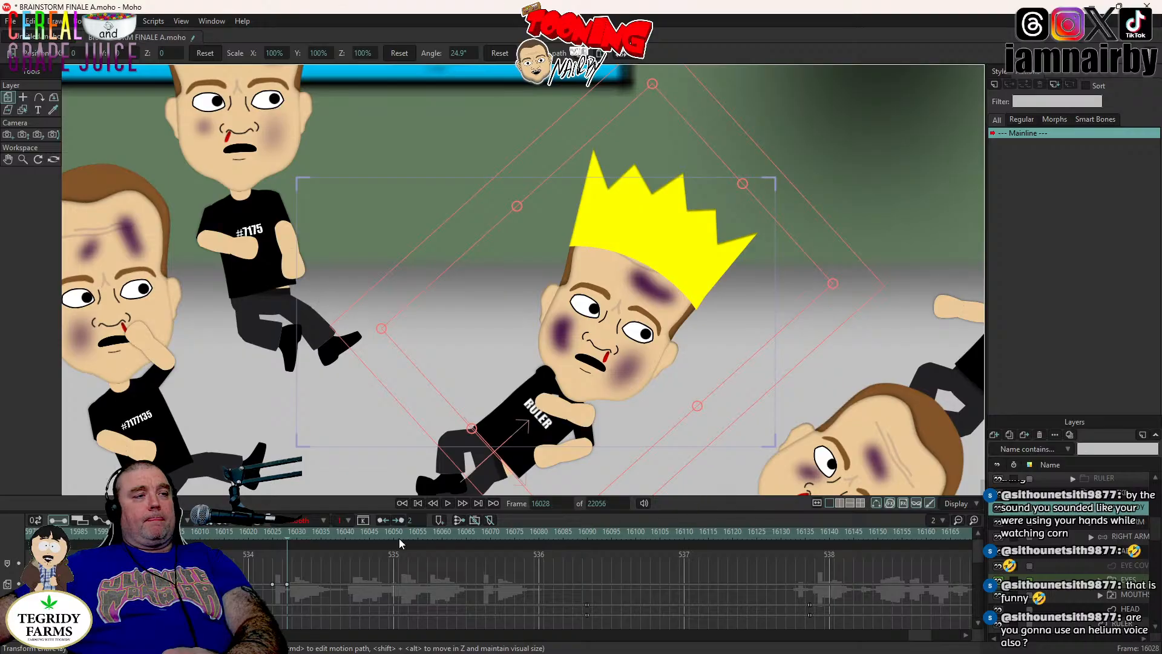
click(447, 502)
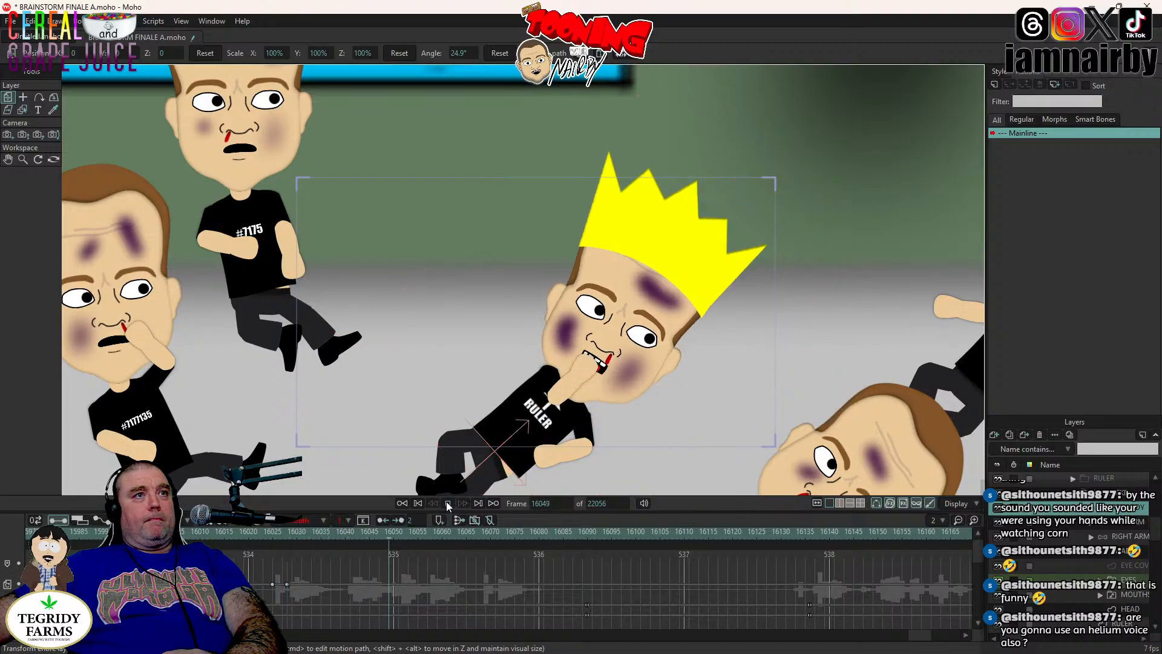
click(447, 503)
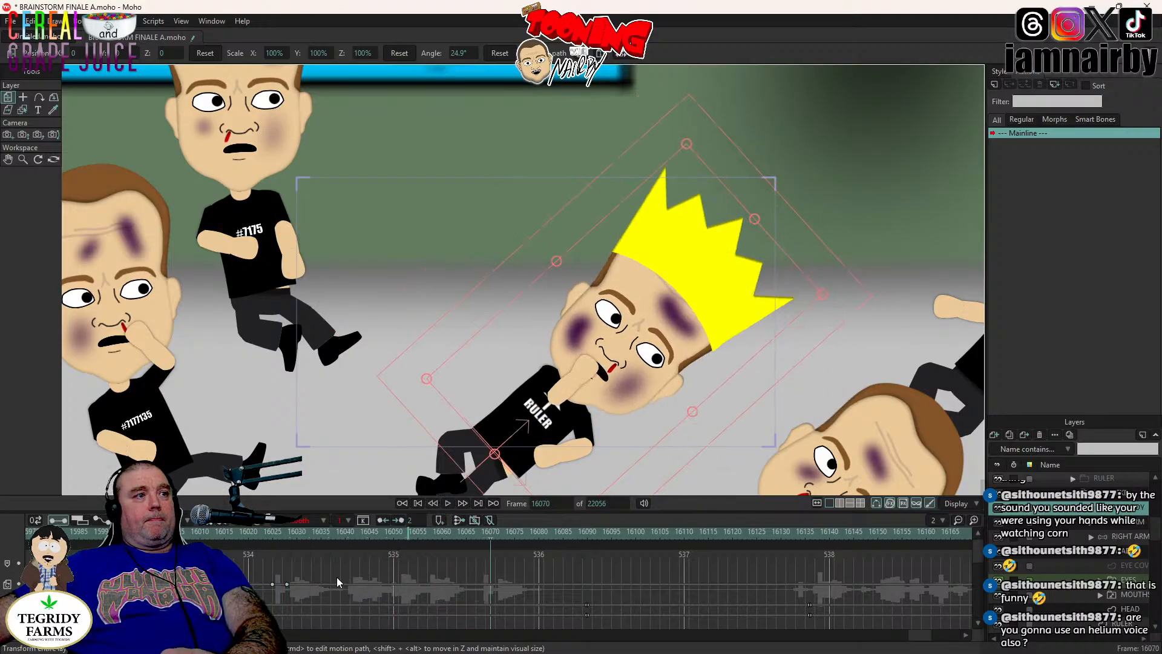
- Copy the upper body's 24.9° rotation key to frame 16071 and play the movement from there
click(287, 585)
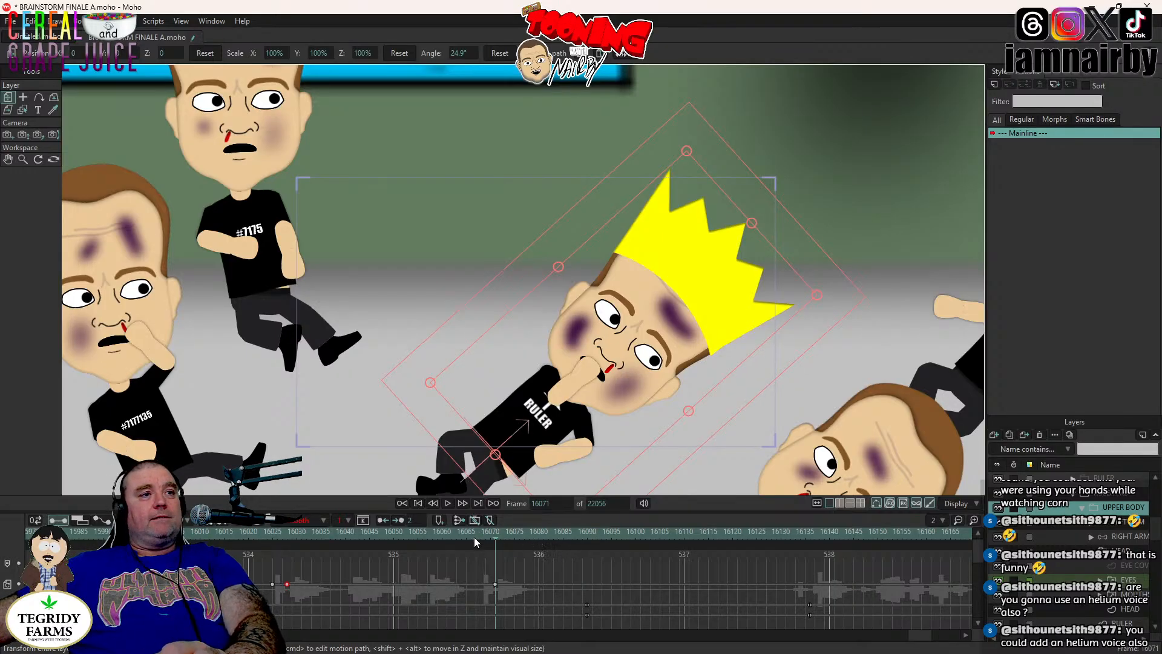
click(448, 503)
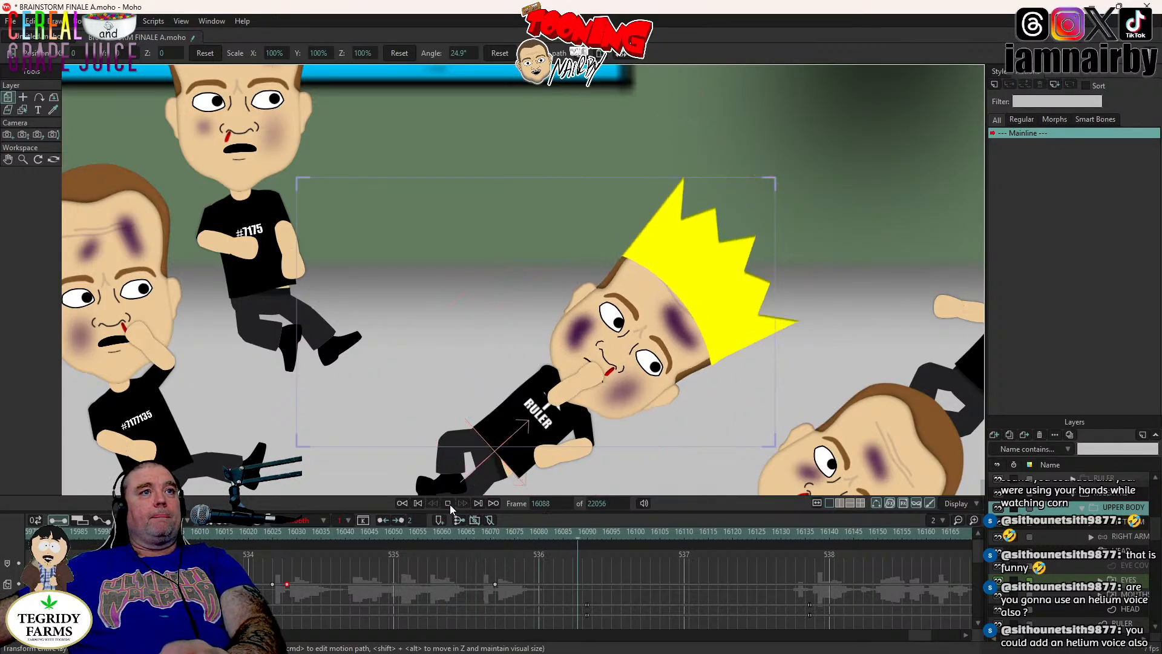
click(448, 503)
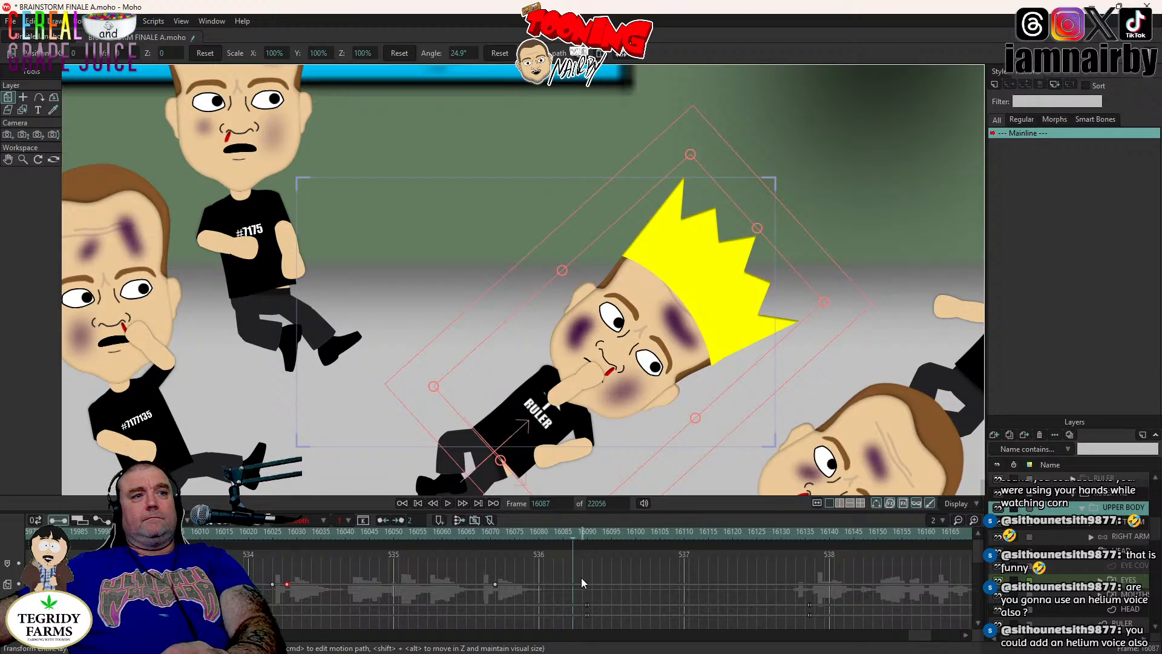
- Copy the upper body's 28.3° rotation key from frame 16025 to frame 16074 and play the result
click(510, 536)
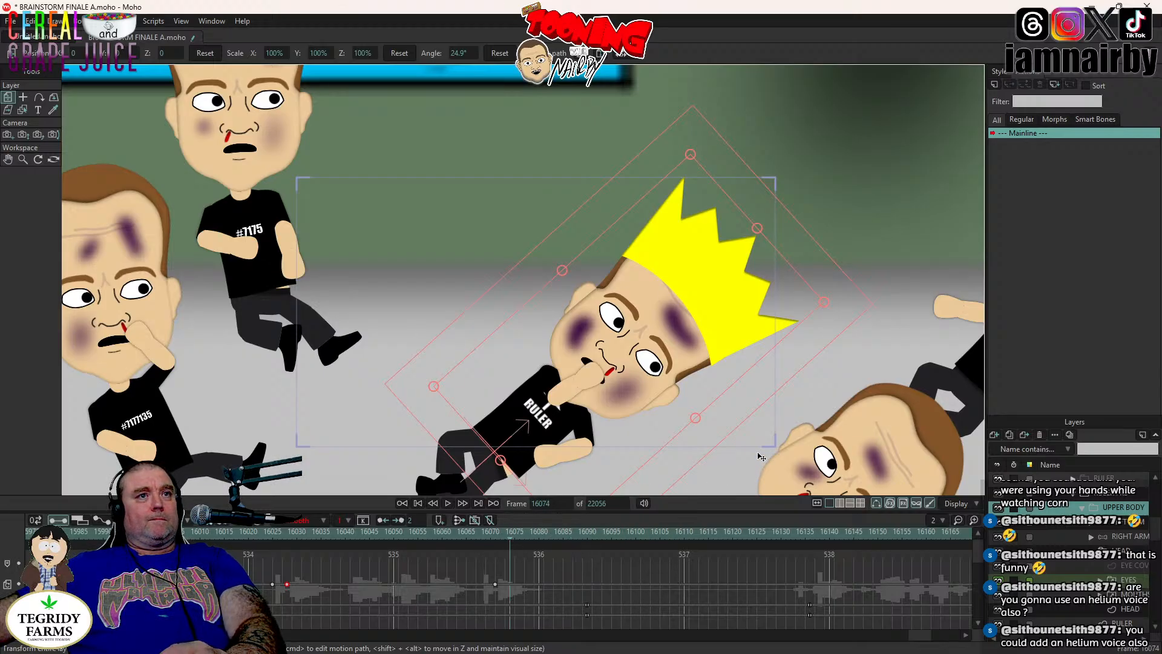
drag(712, 437, 712, 439)
click(272, 584)
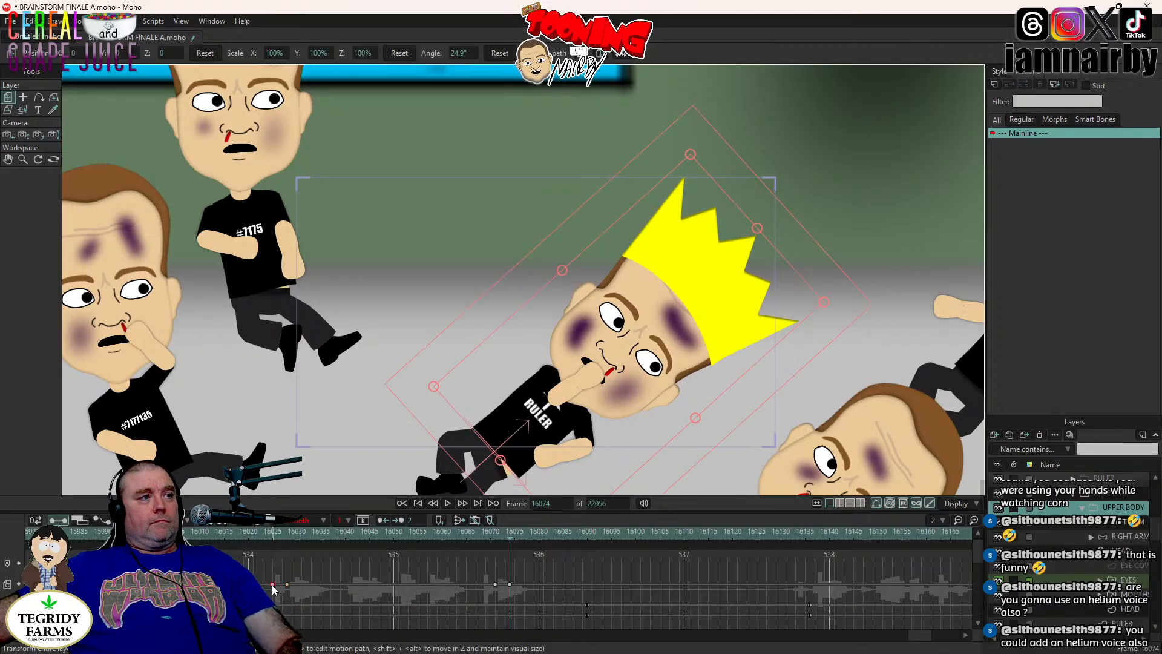
key(ctrl+c)
key(ctrl+v)
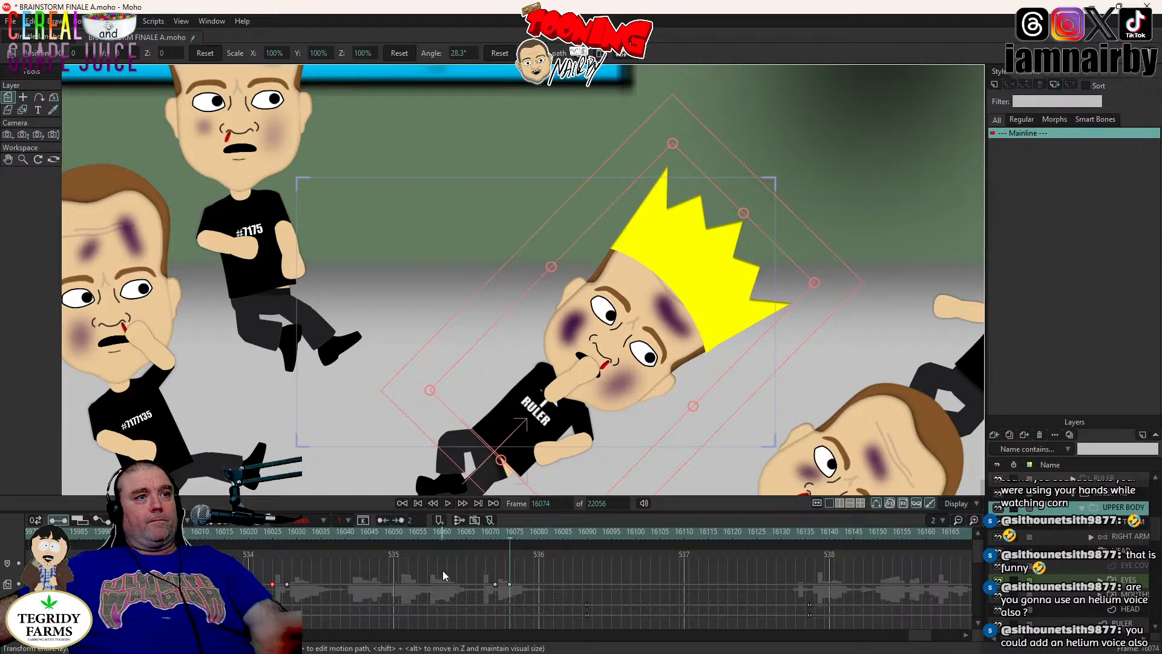
click(447, 503)
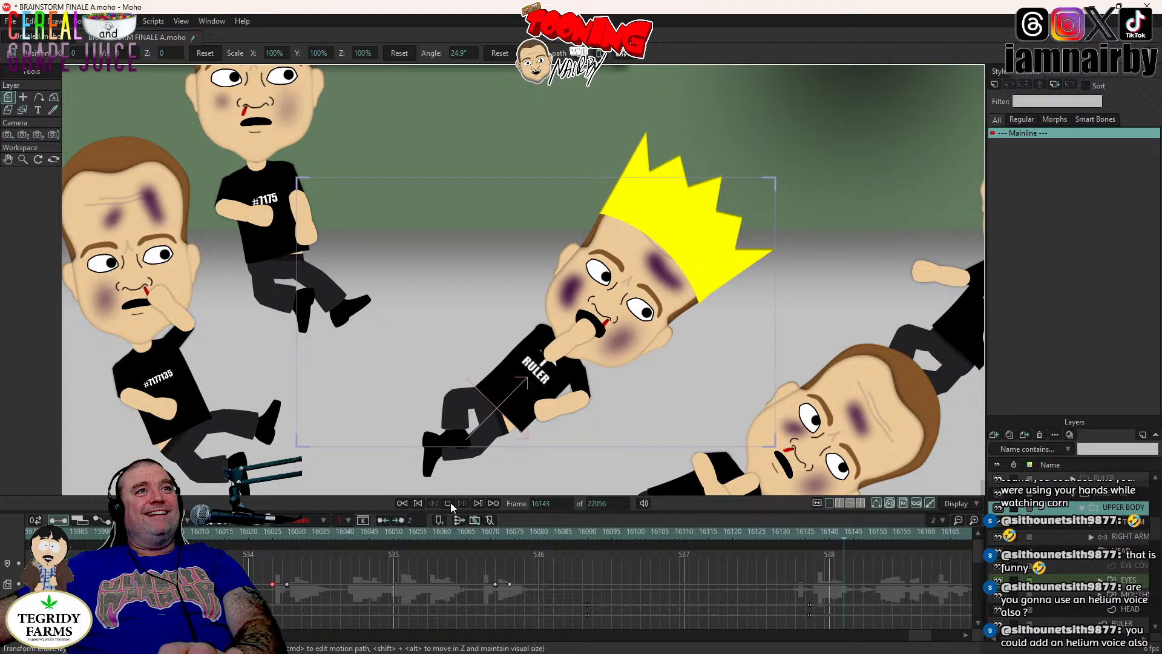
click(449, 503)
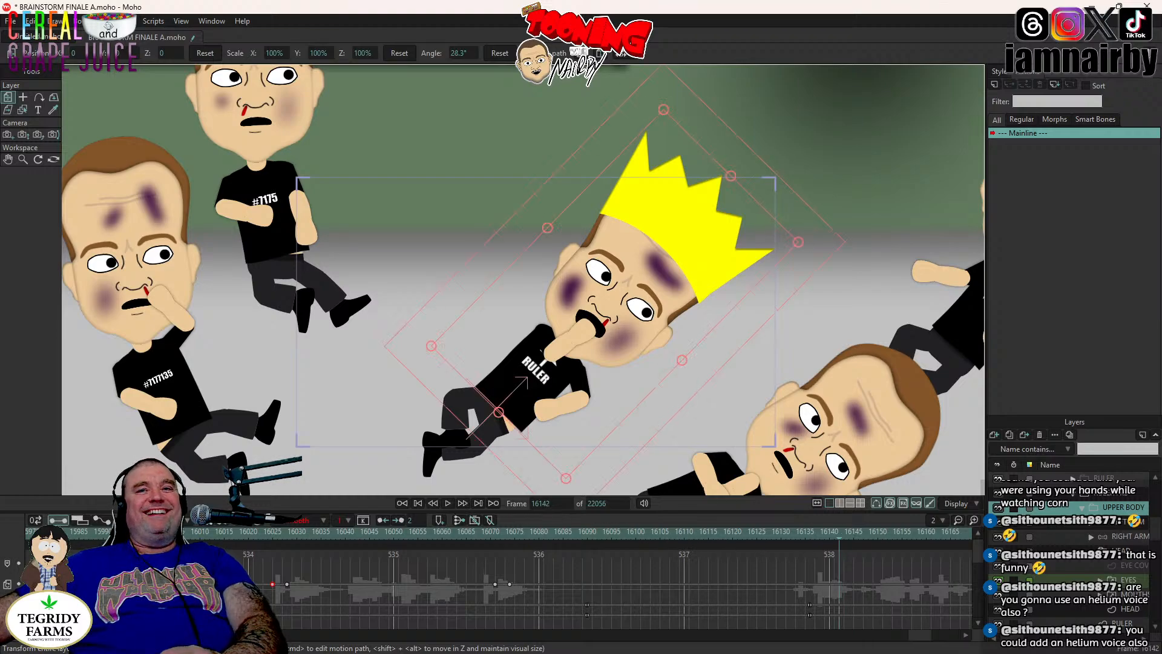
- Copy the UPPER BODY layer's 28.3° rotation key from frame 16074 to frame 16137
click(1126, 556)
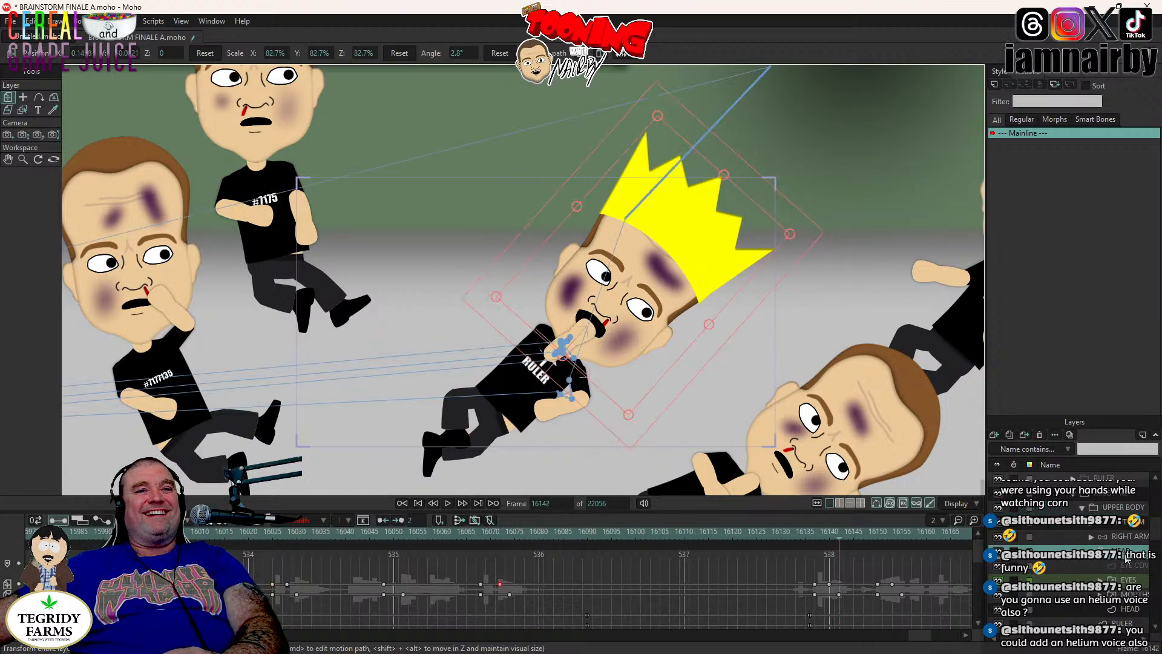
click(809, 532)
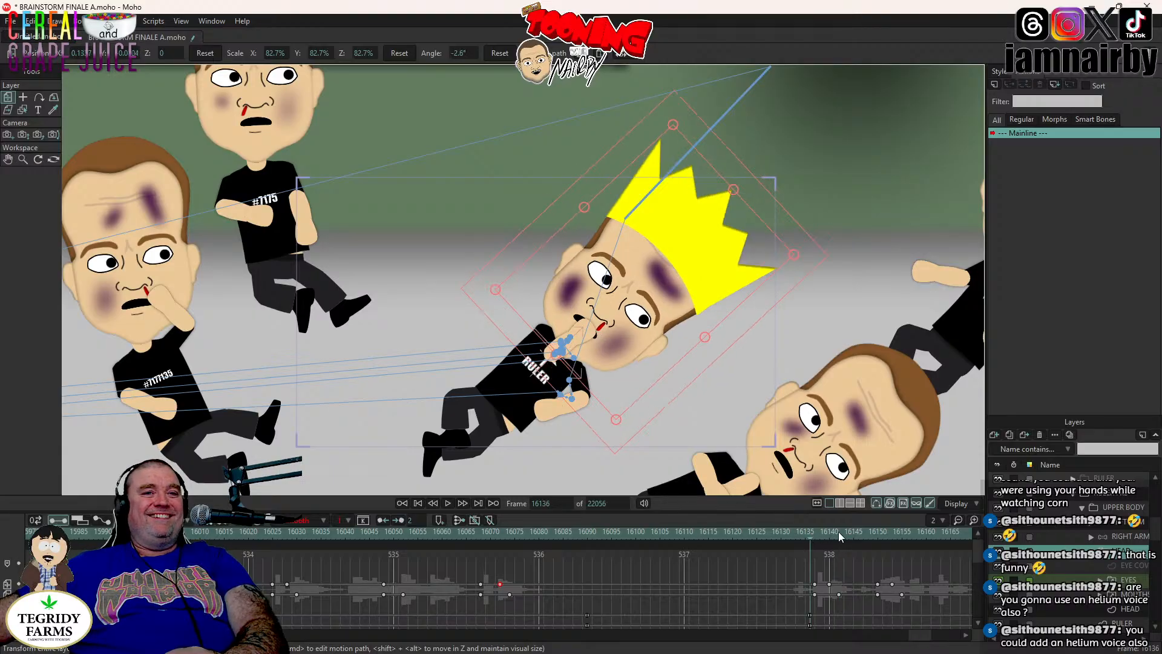
key(Right)
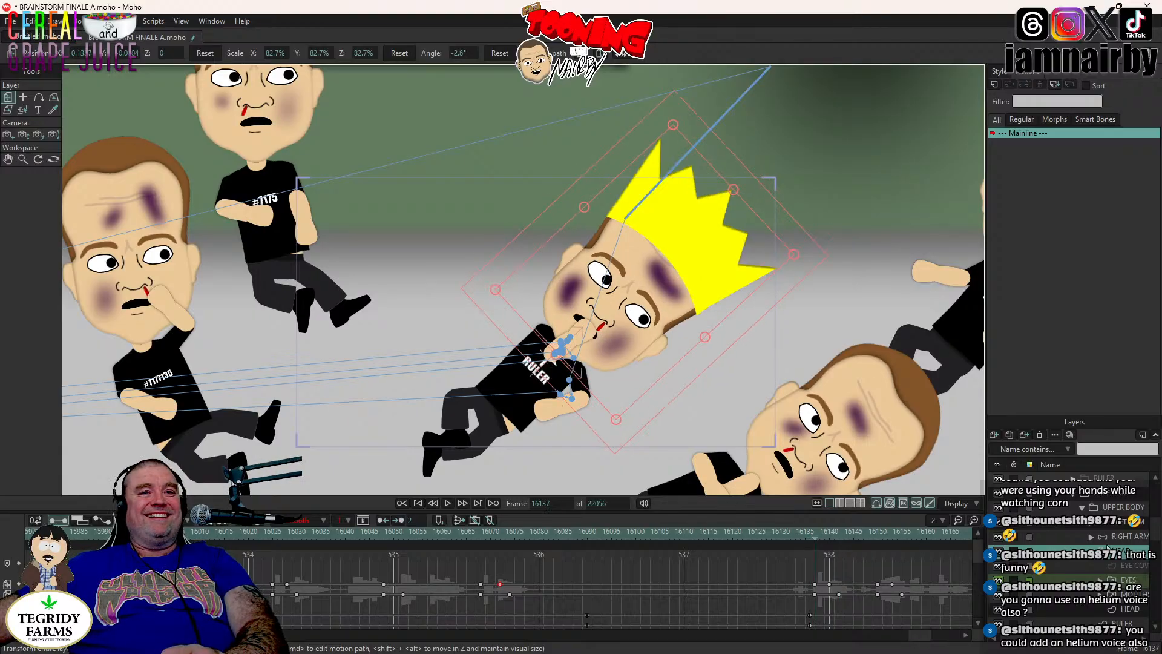
click(1132, 512)
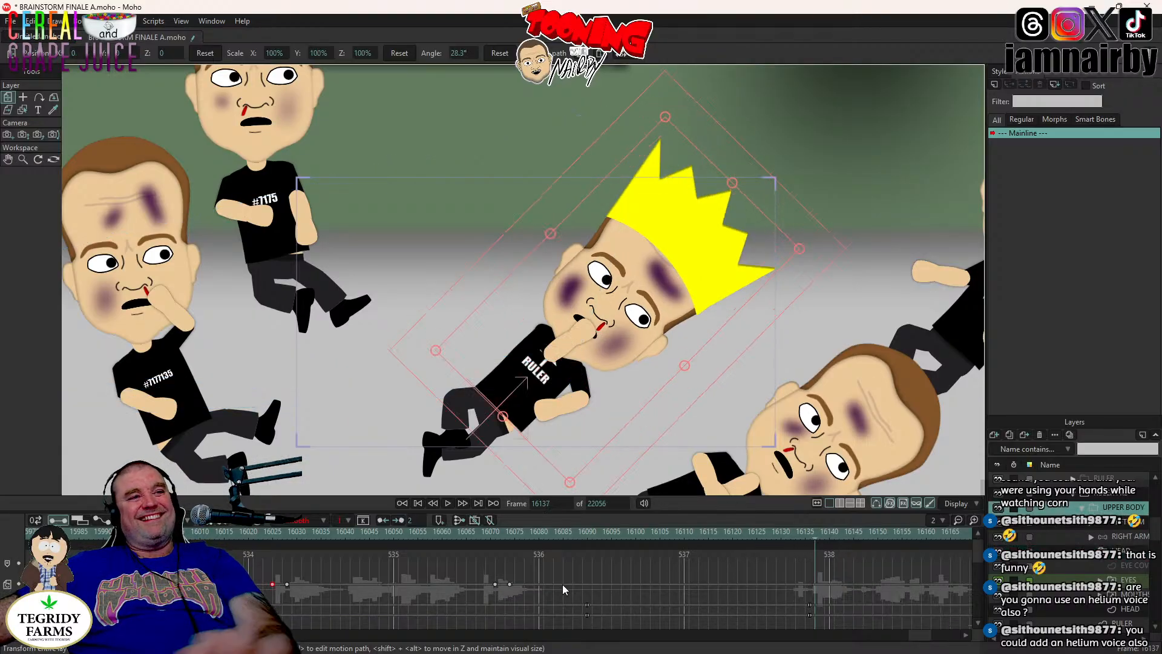
click(509, 585)
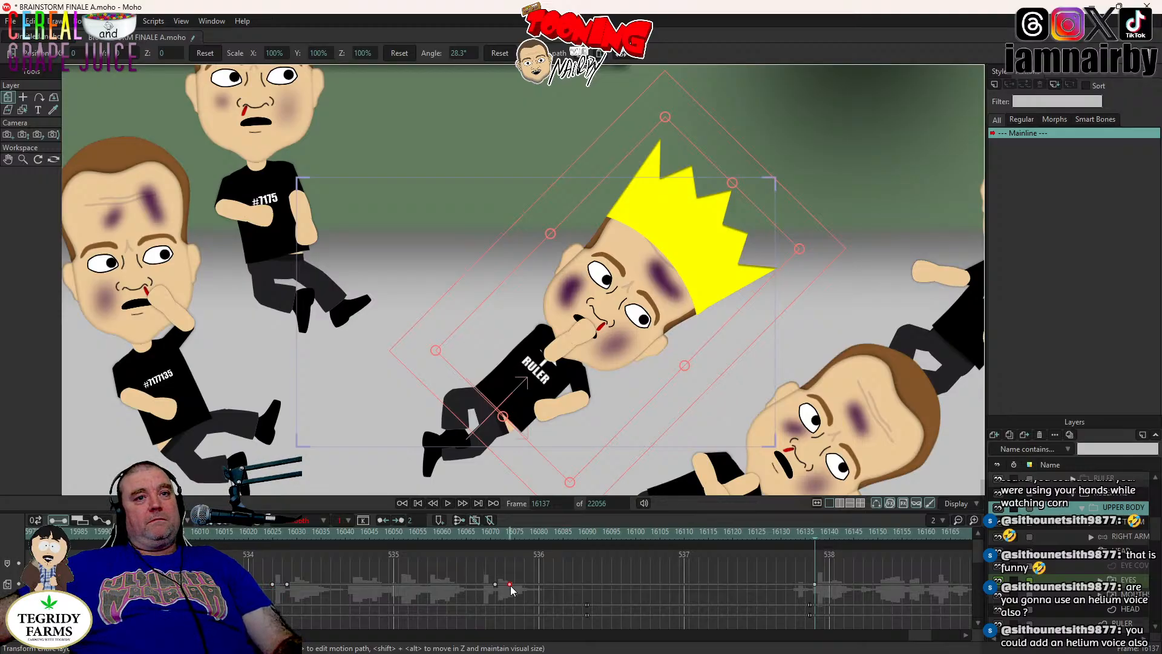
click(815, 584)
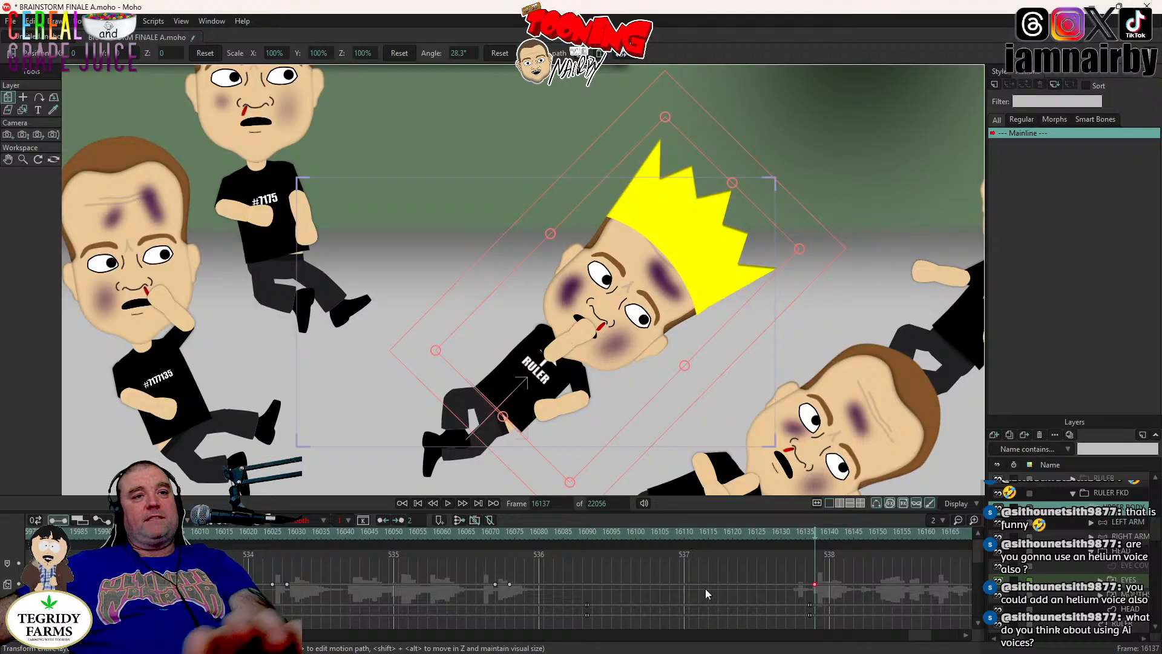
- Rotate the upper body to 23.9° at frame 16140 and play the movement from frame 16135
click(509, 585)
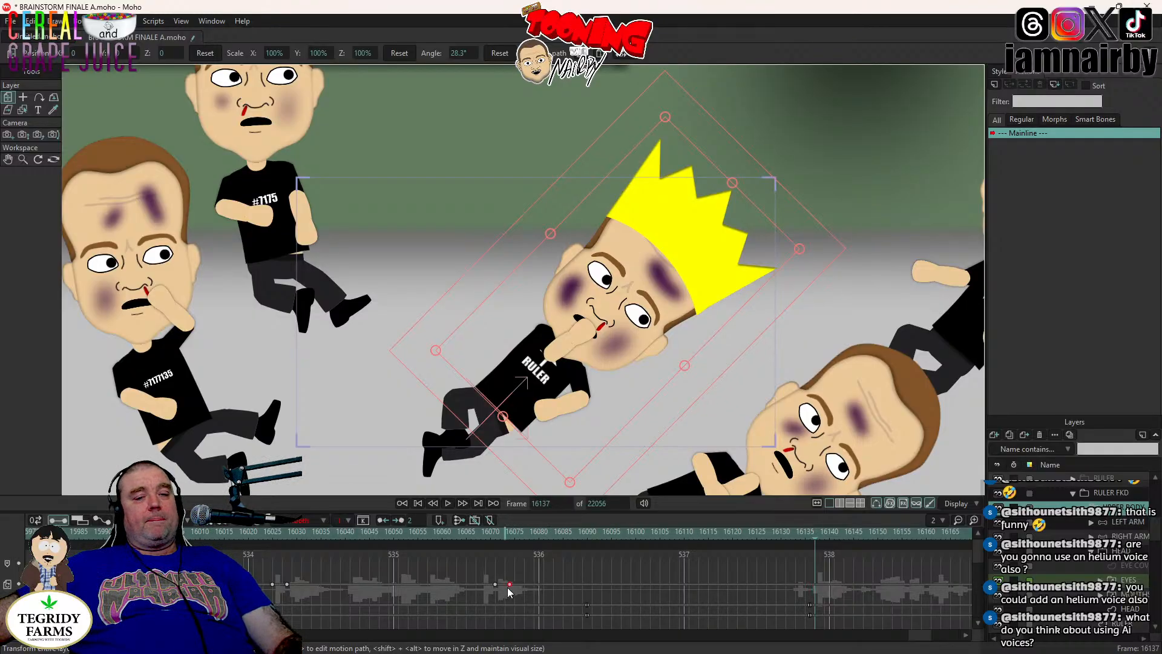
key(Right)
key(Right)
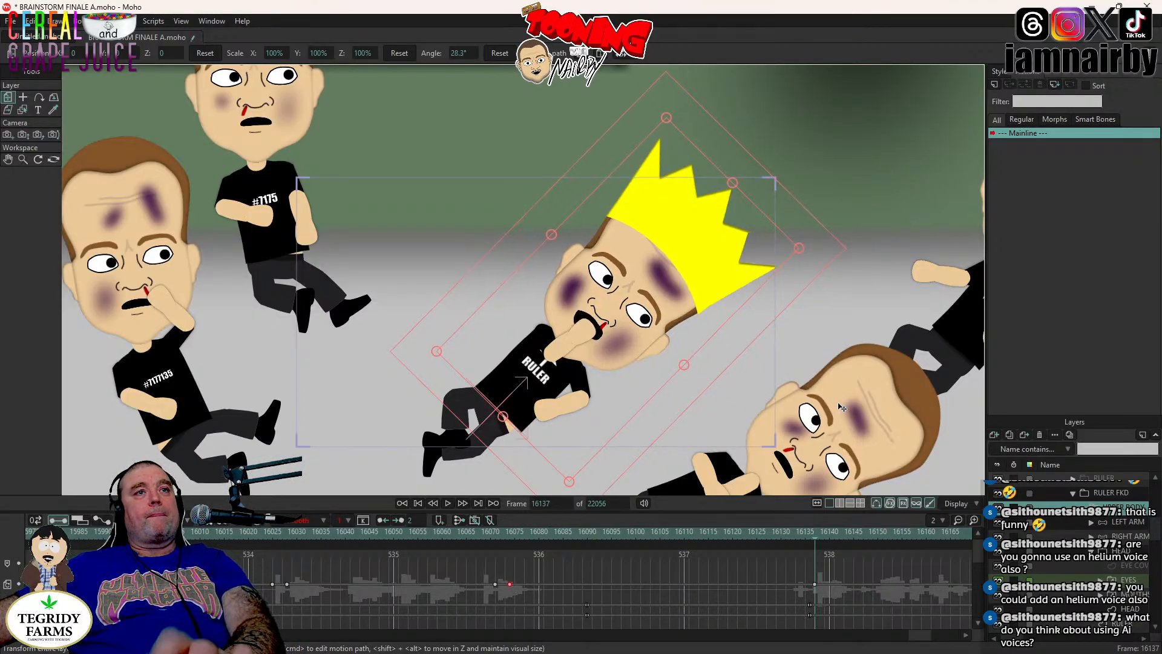
key(Right)
key(Right)
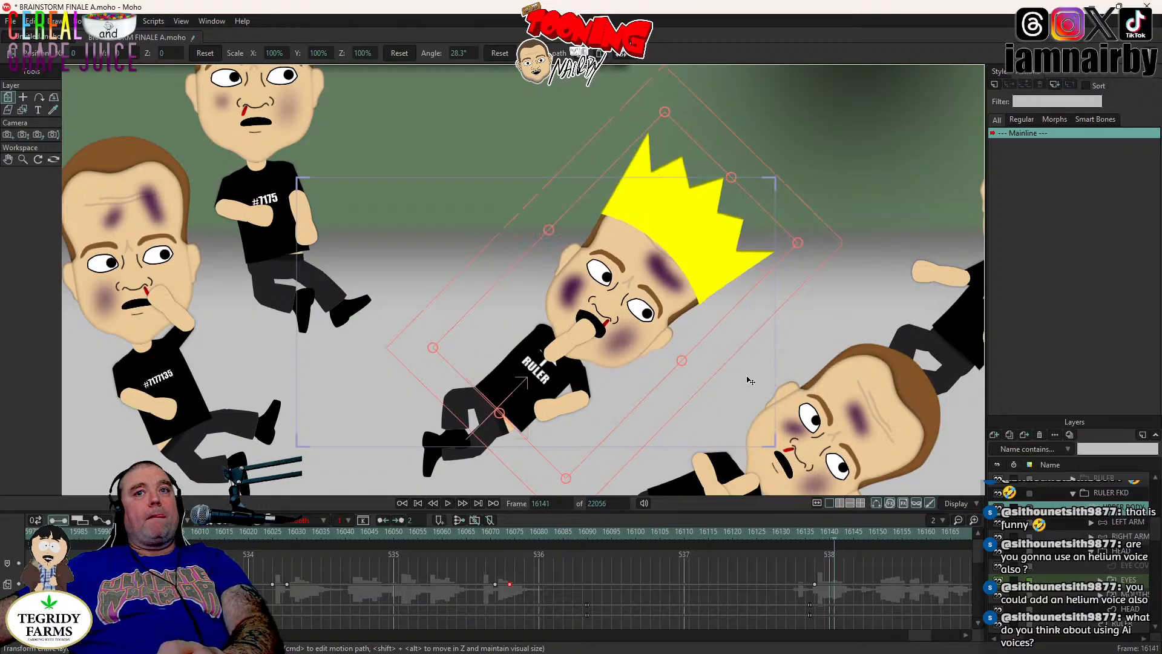
key(Left)
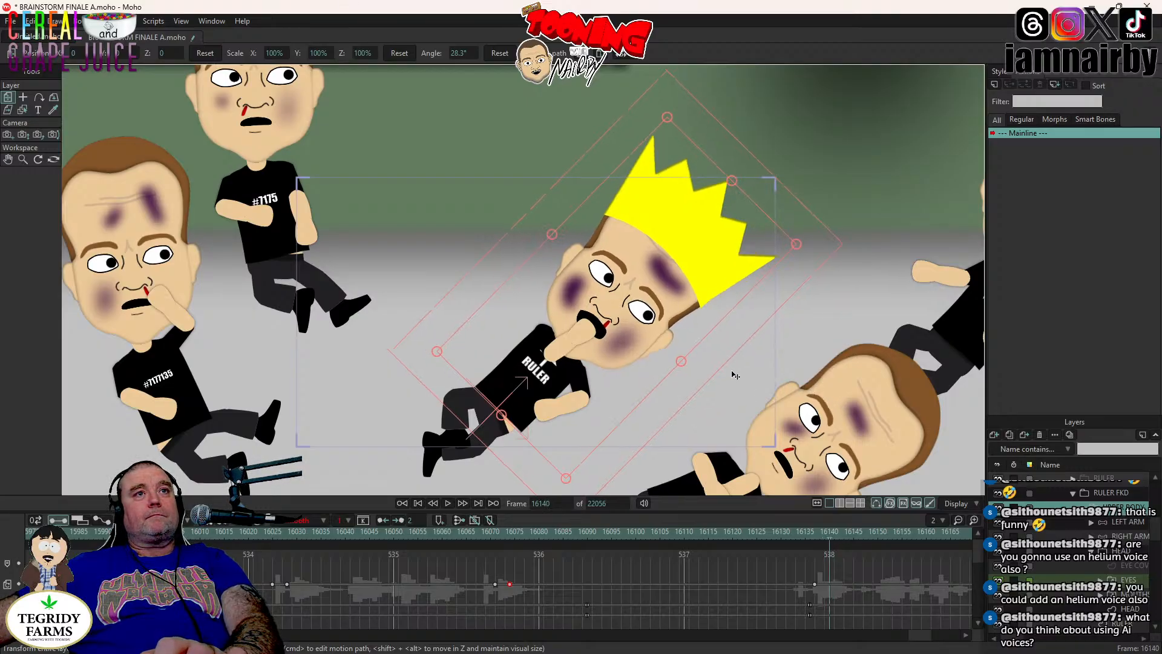
drag(709, 365, 700, 389)
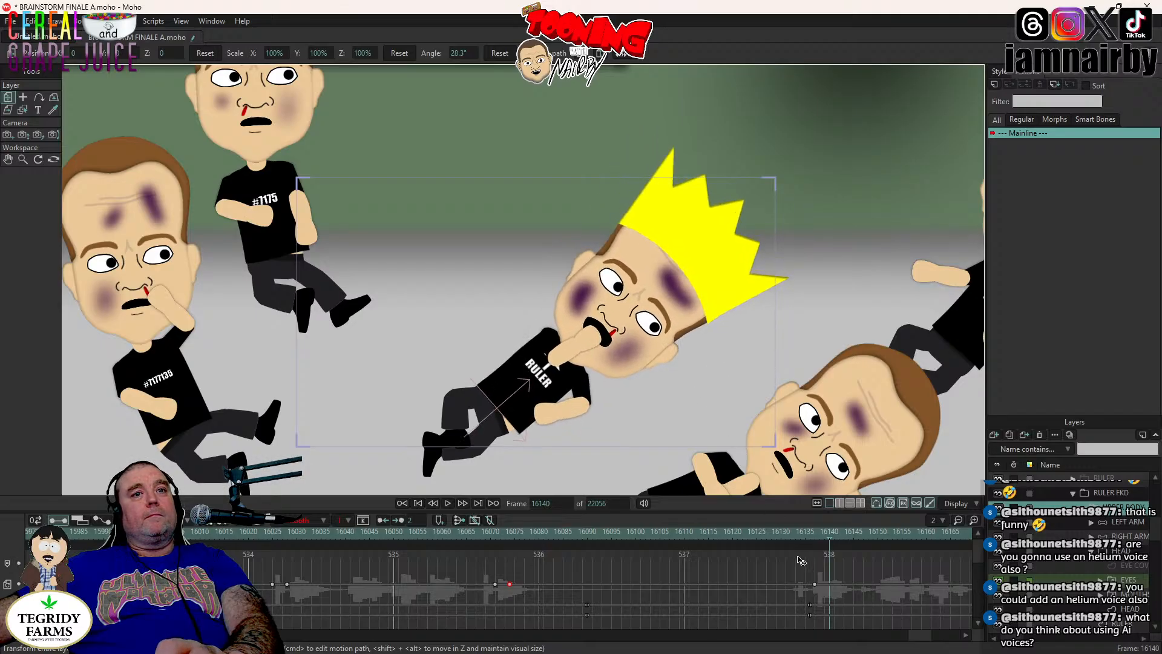
click(807, 539)
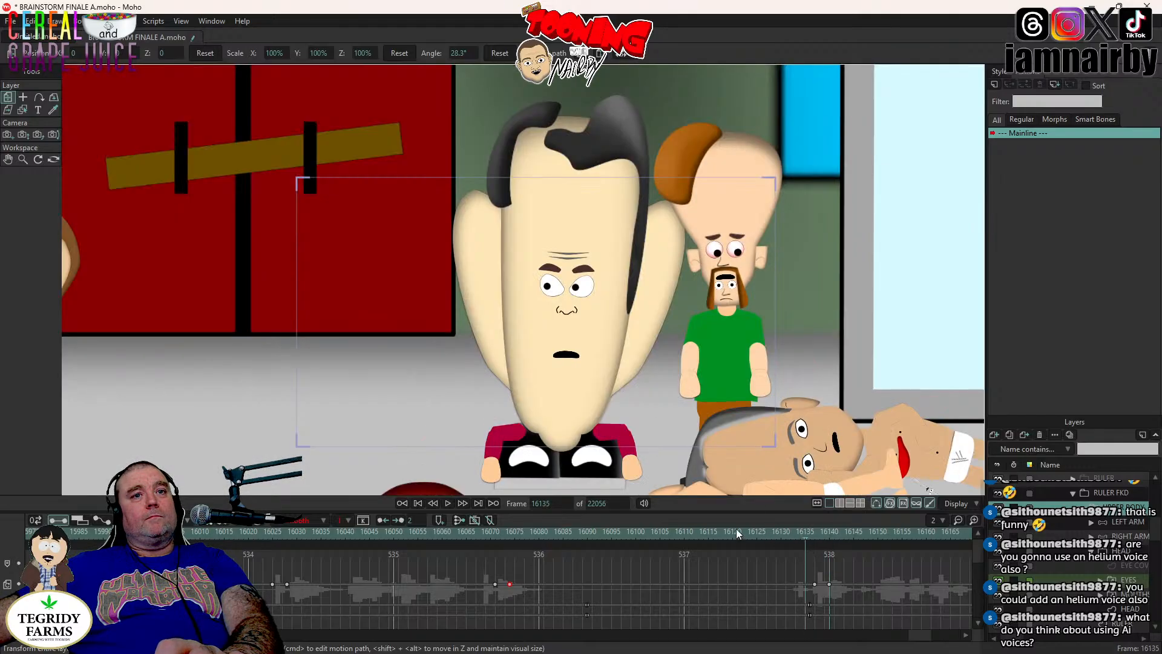
click(446, 502)
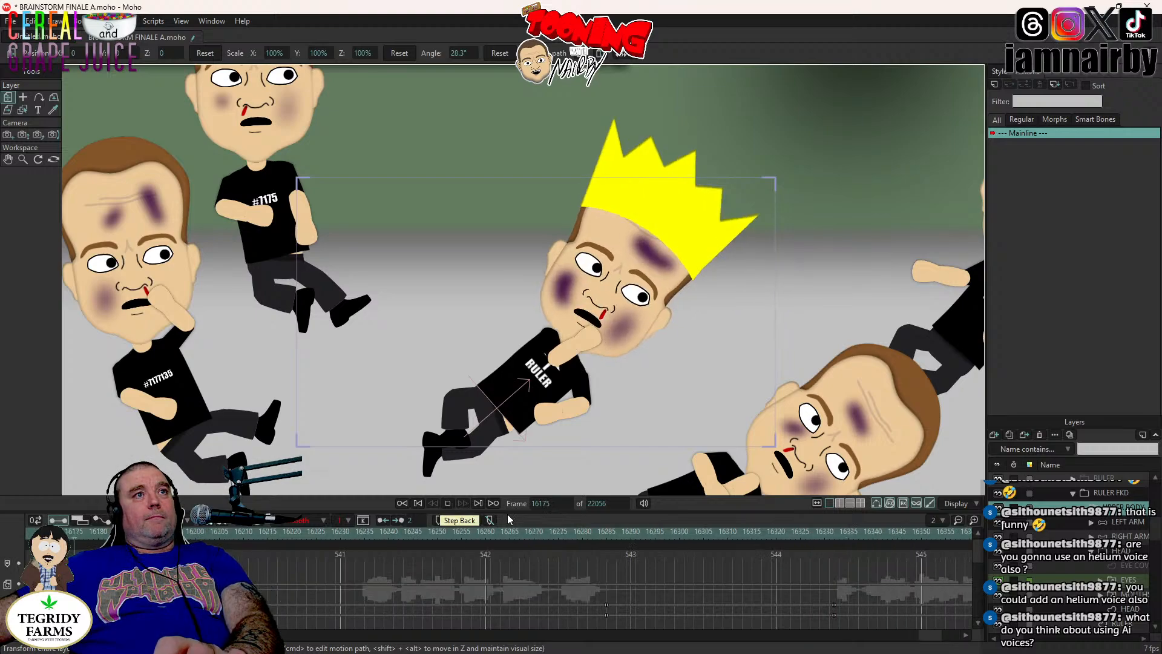
- Key the UPPER BODY layer's current rotation at frame 16150
drag(928, 636, 923, 636)
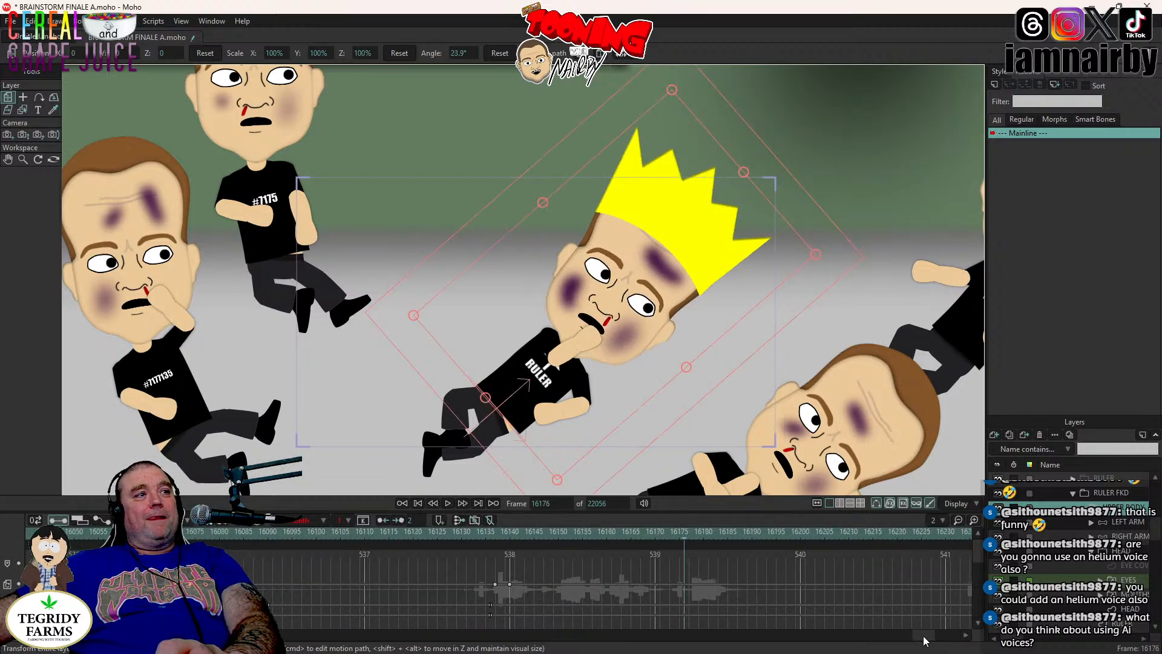
click(565, 535)
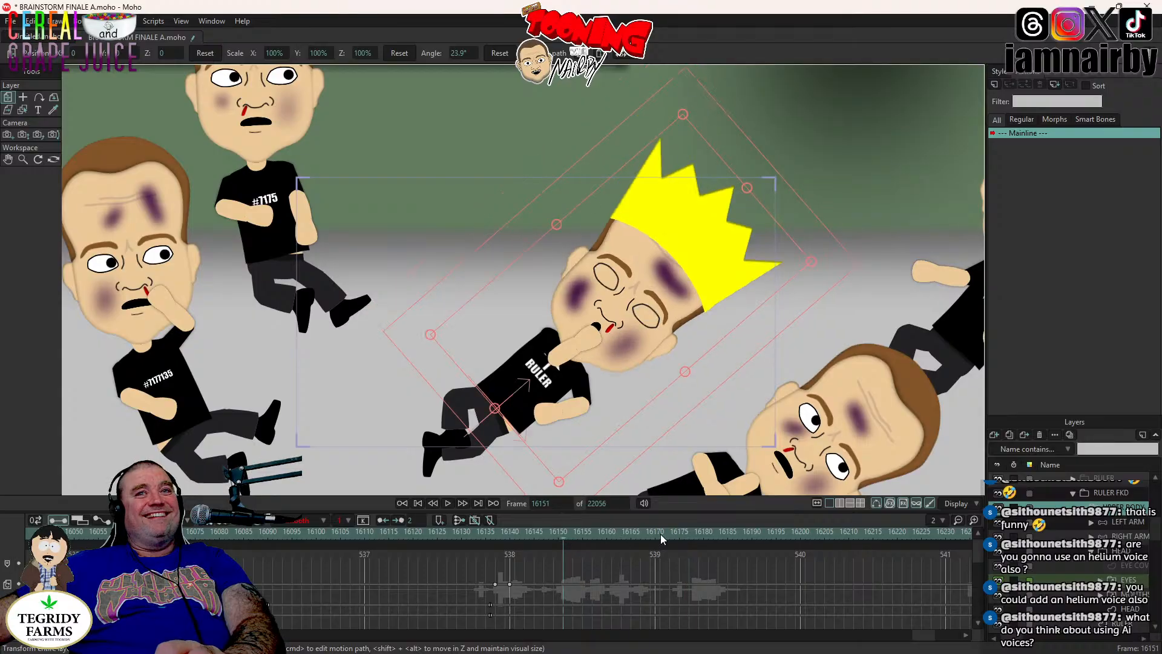
click(554, 536)
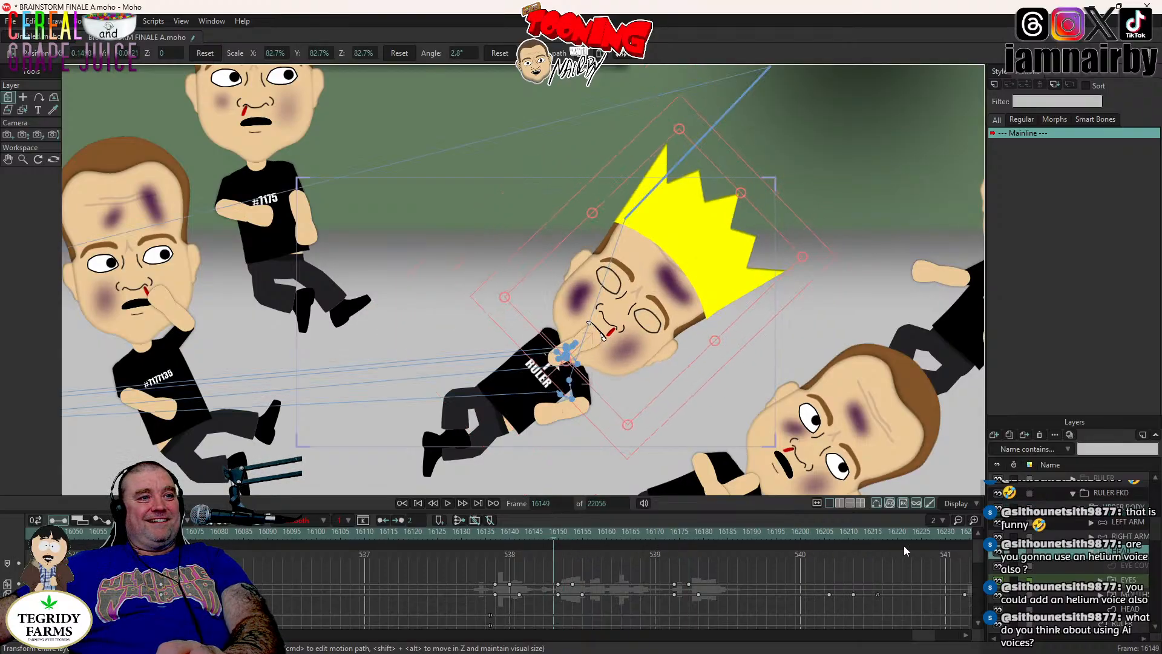
click(1122, 506)
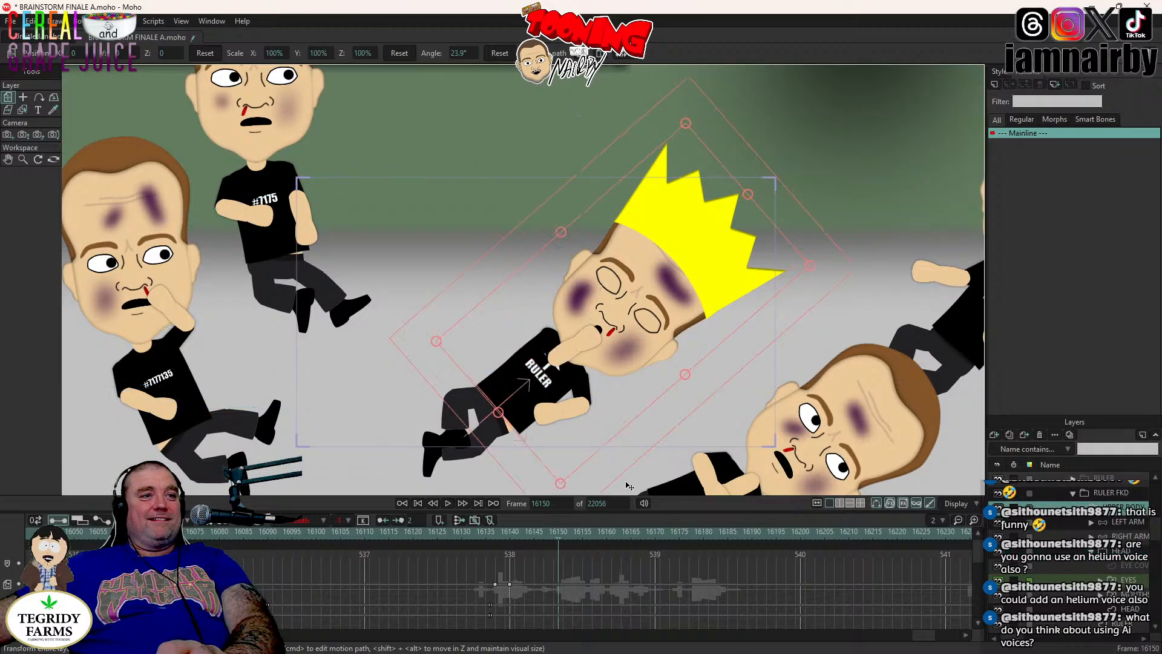
click(662, 412)
- Rotate the upper body to 27.7° at frame 16153 and play the result from frame 16145
key(Right)
key(Right)
key(Right)
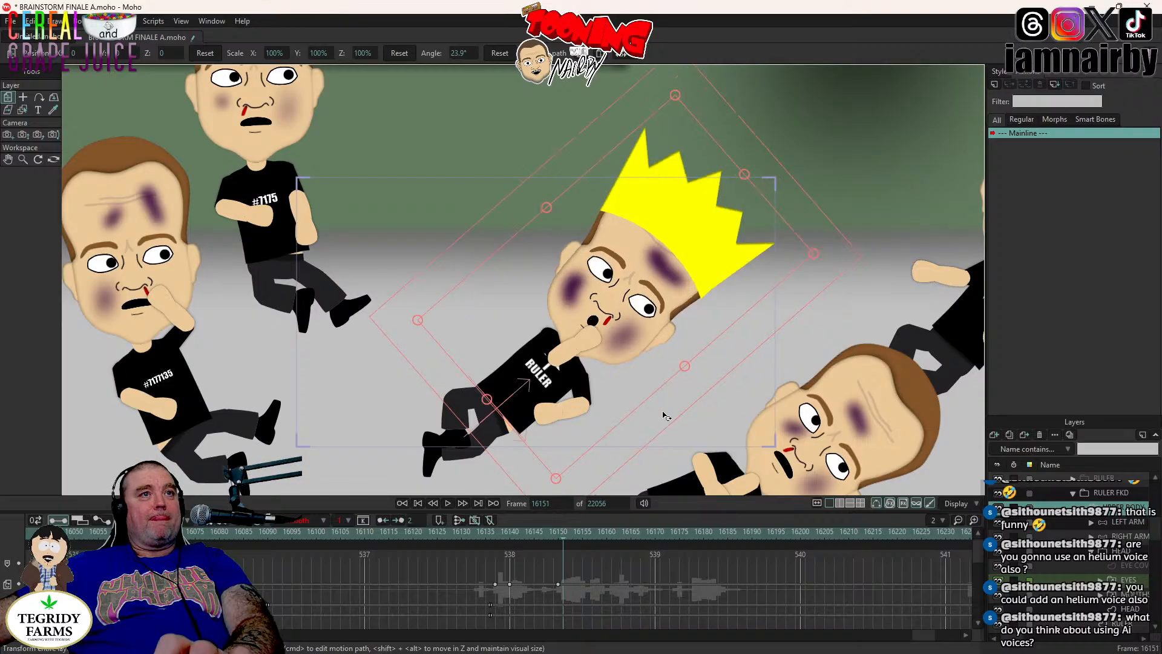
drag(664, 403, 656, 392)
click(535, 536)
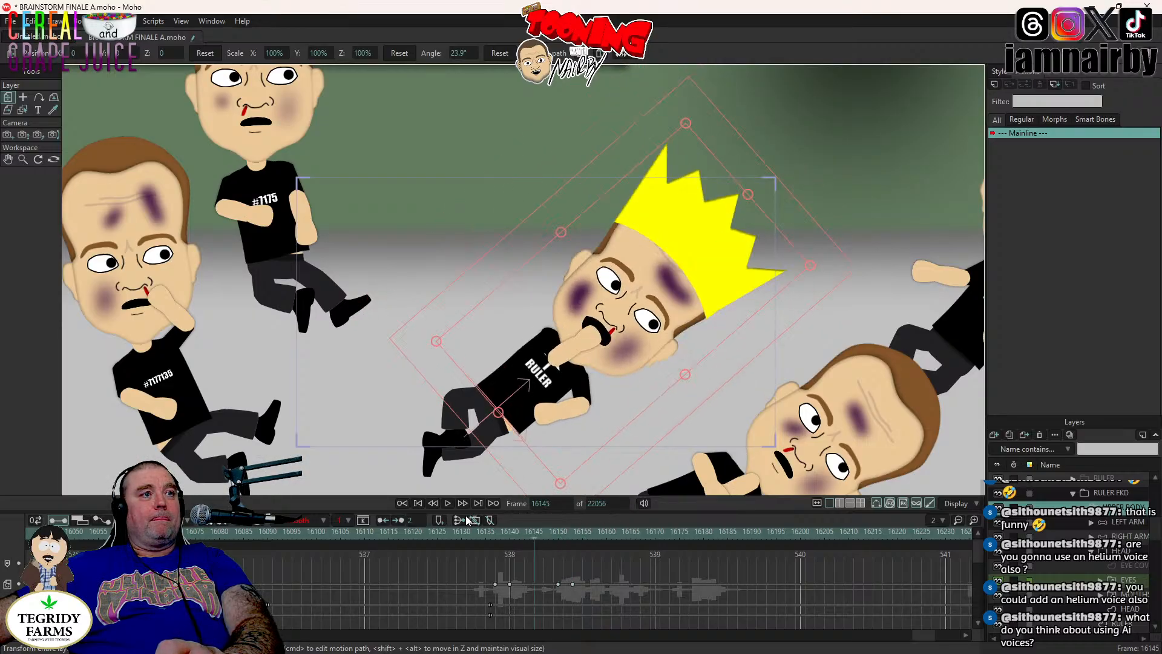
click(448, 503)
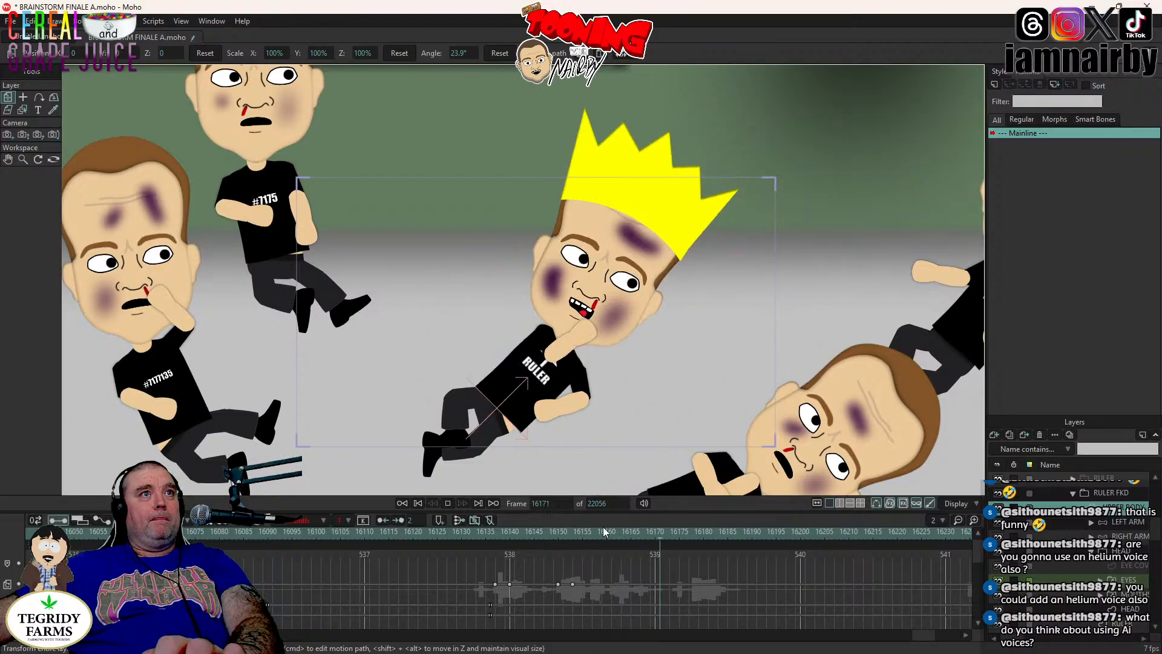
key(space)
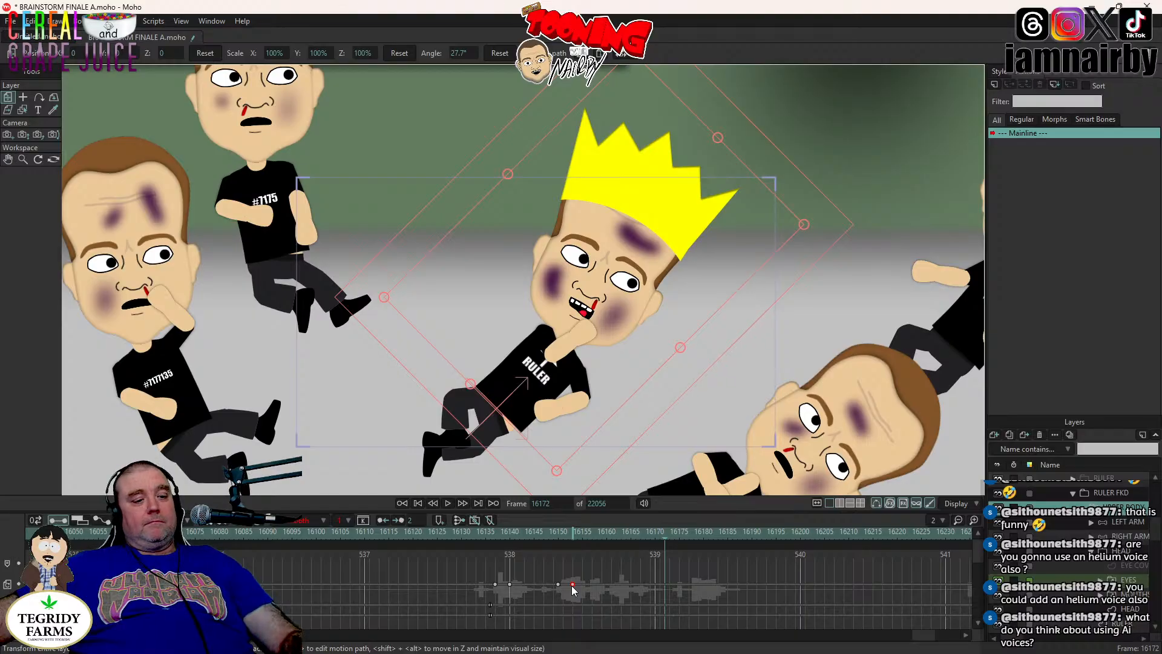
- With the 27.7° key copied to frame 16172, rotate the upper body to 21.8° at frame 16175 and play the result
click(679, 532)
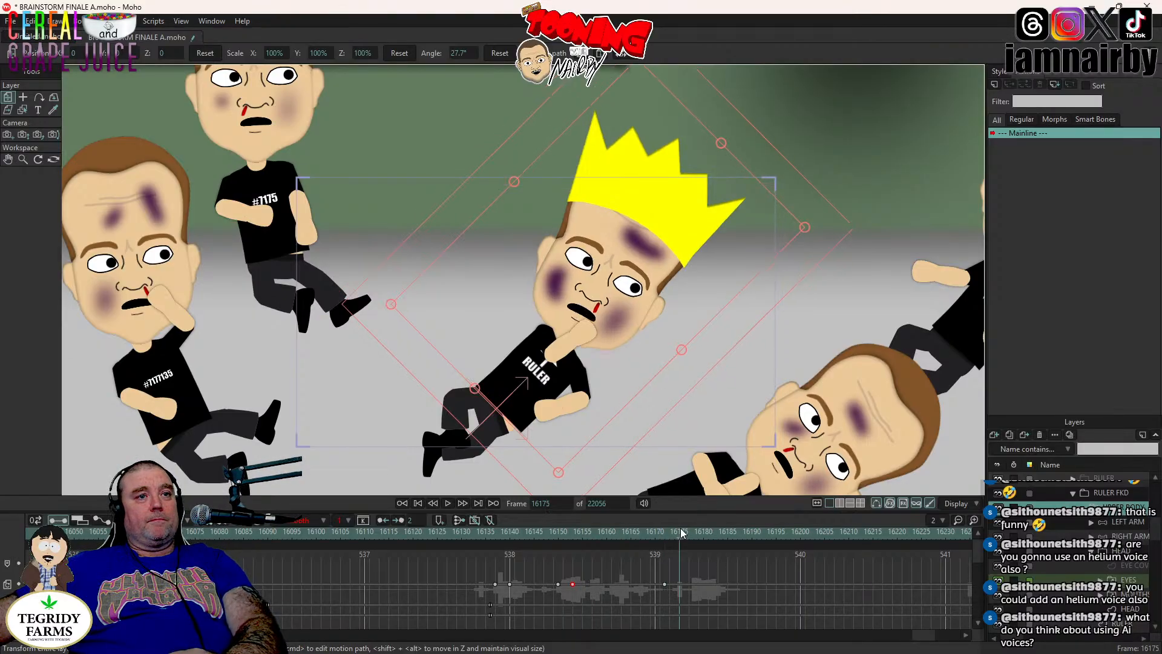
drag(661, 409, 663, 426)
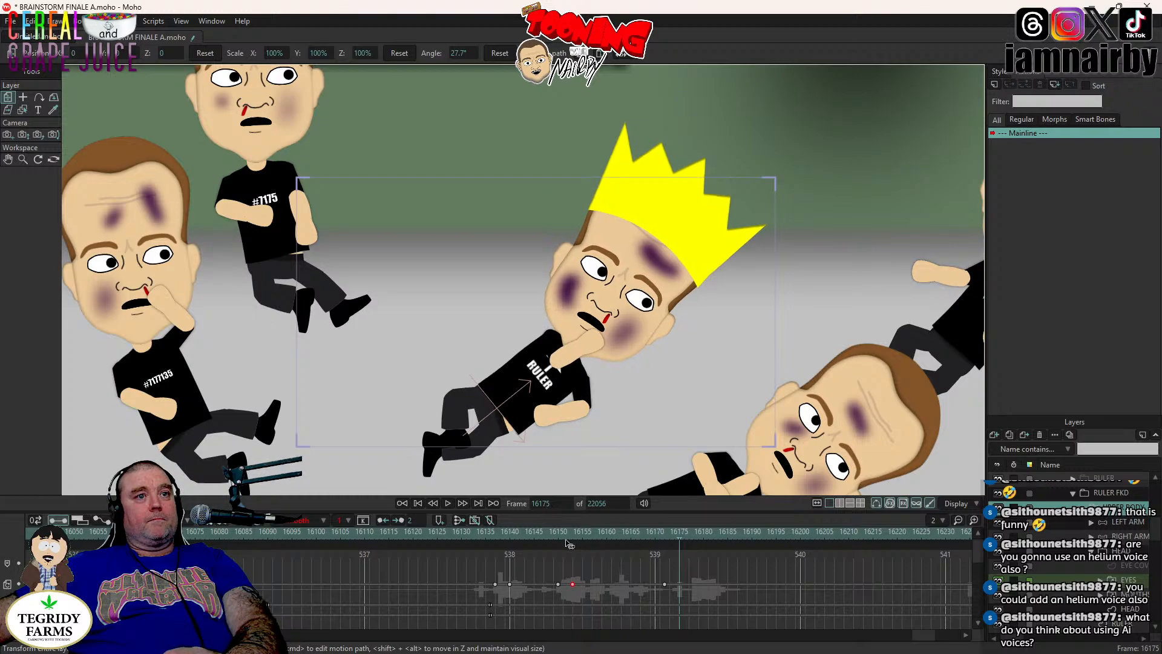
click(521, 535)
click(448, 503)
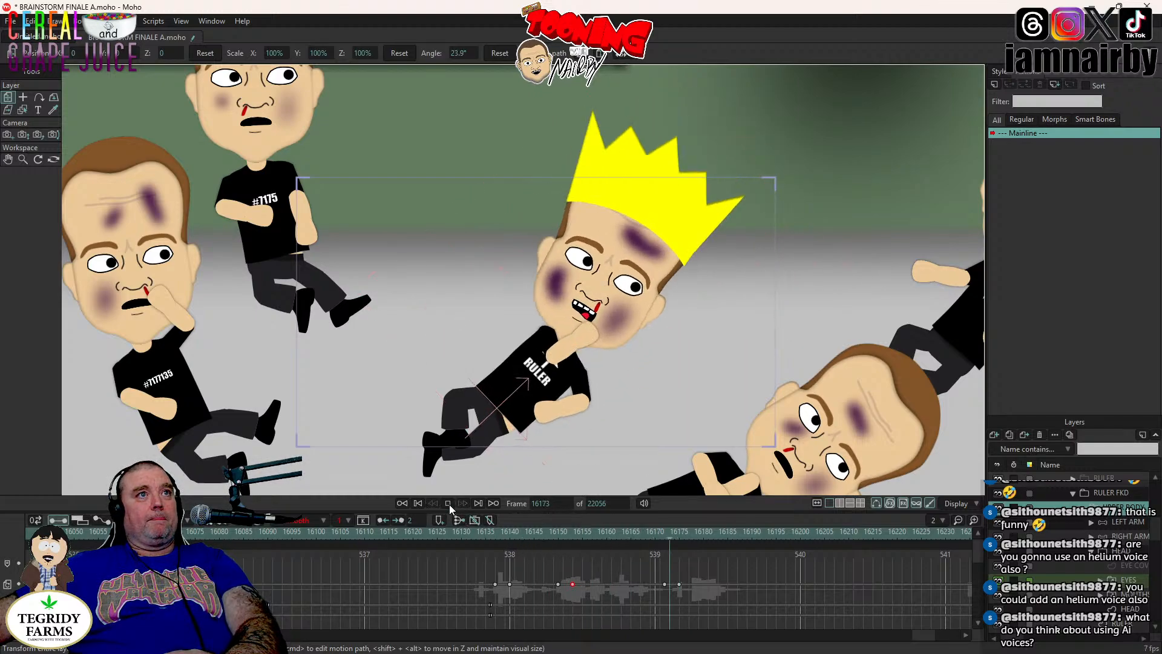
click(448, 503)
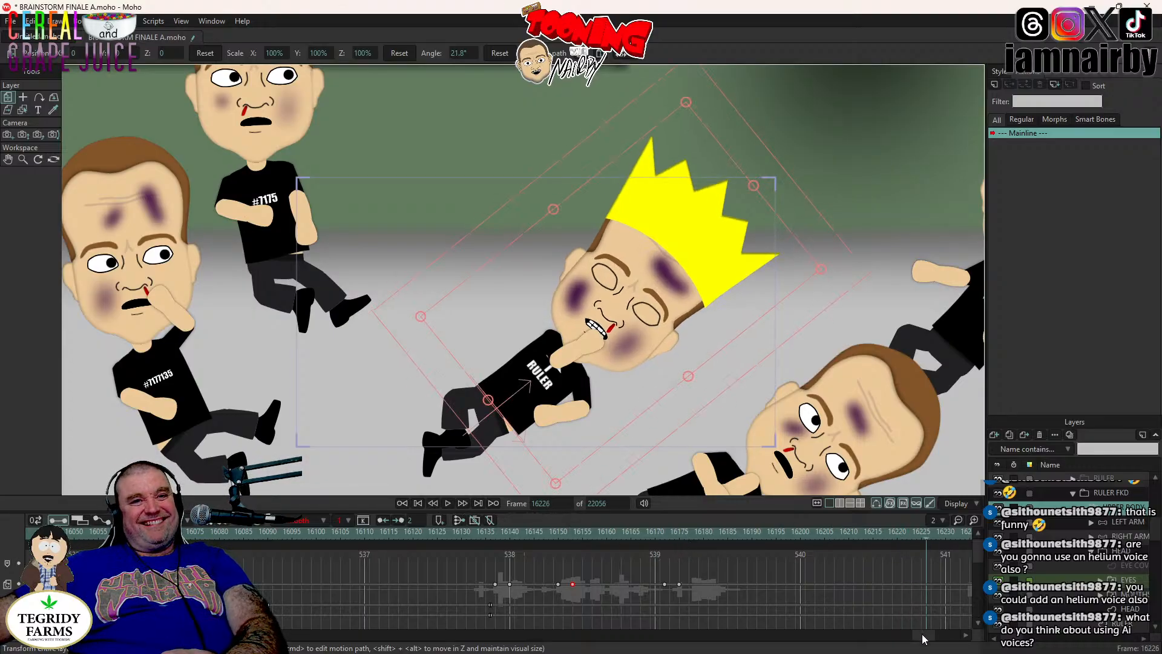
- Play back the dialogue section around frames 16153 to 16175 again to review the upper-body movement
scroll(922, 635, left, 3)
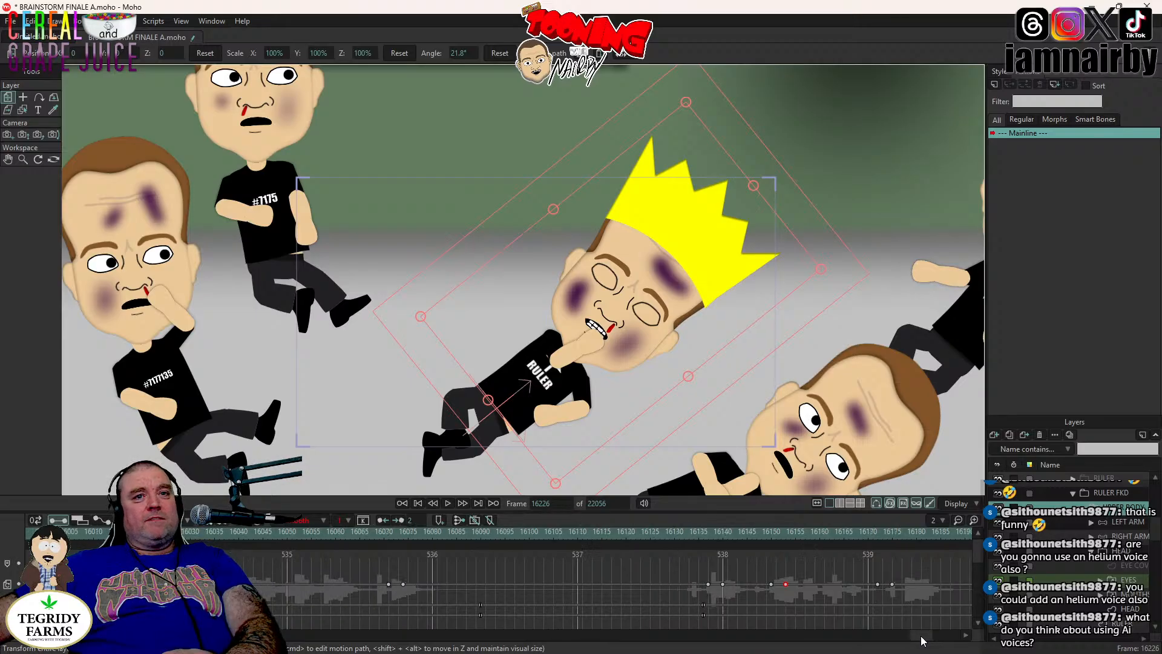
scroll(922, 639, left, 1)
scroll(923, 640, right, 5)
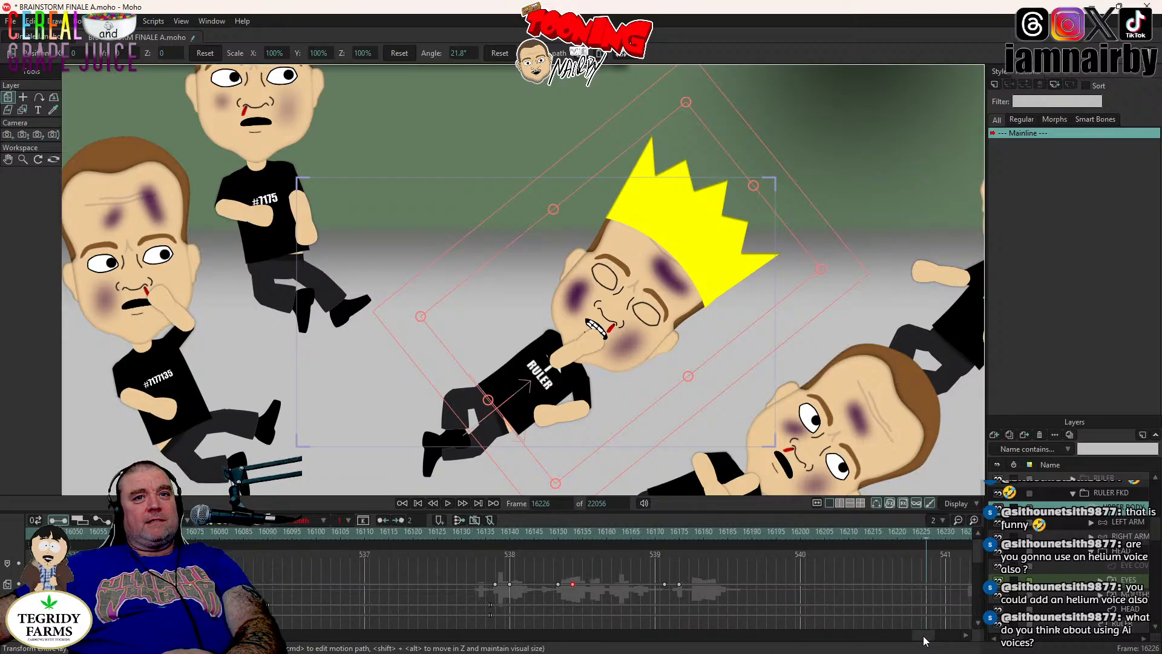
scroll(924, 640, right, 2)
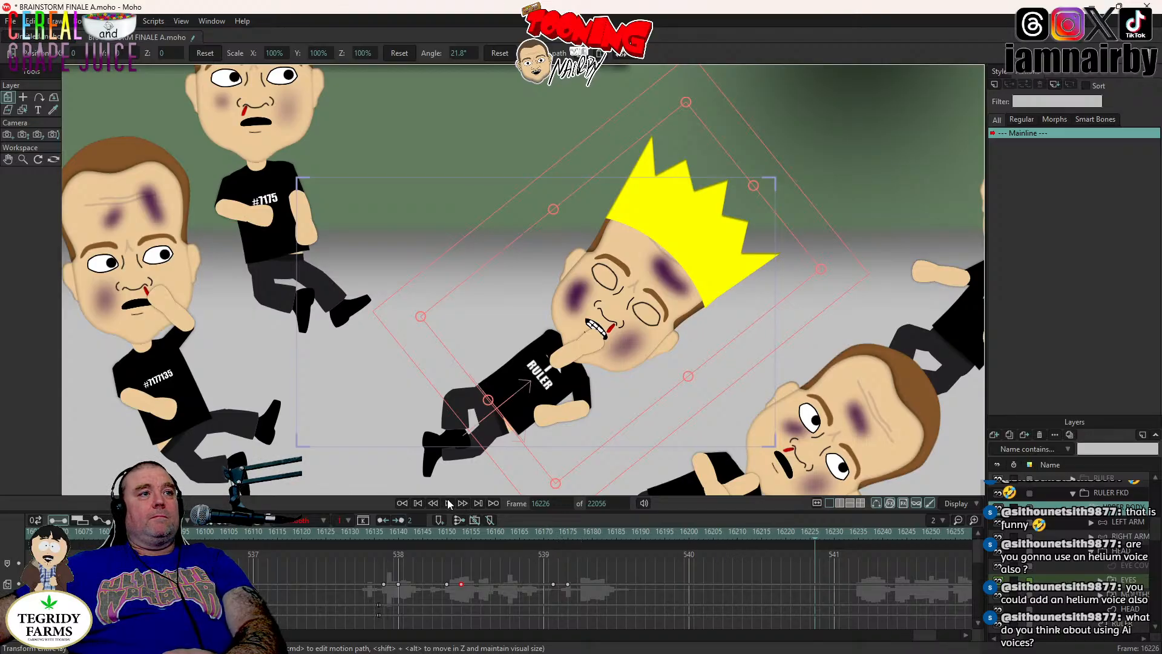
click(553, 531)
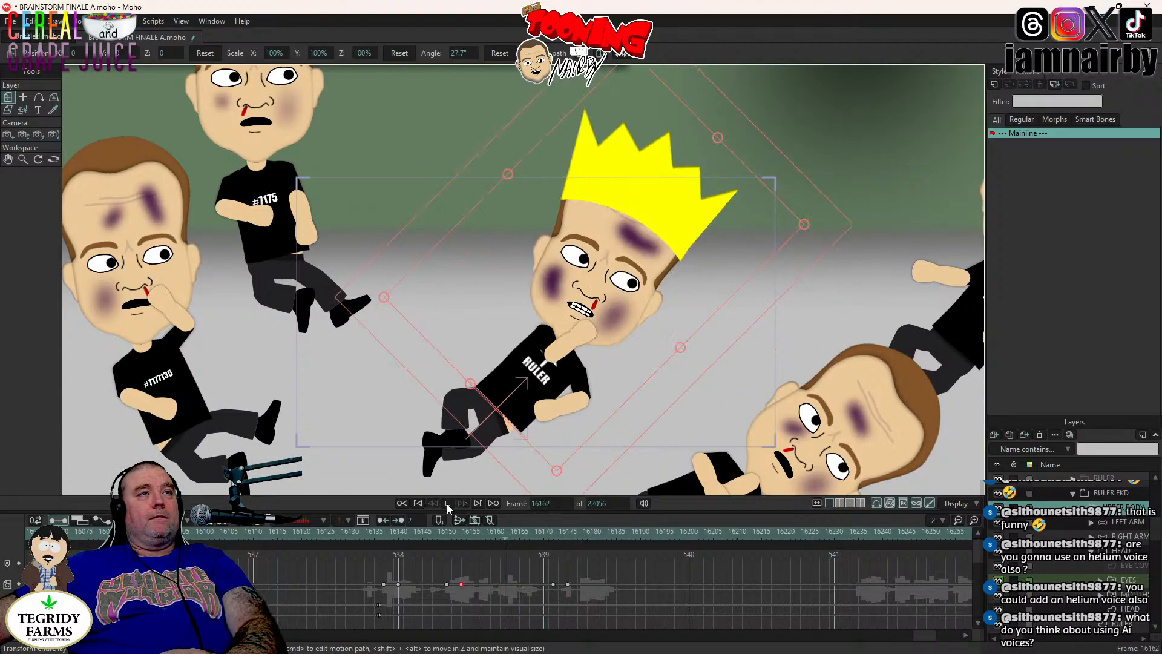
click(447, 503)
click(447, 503)
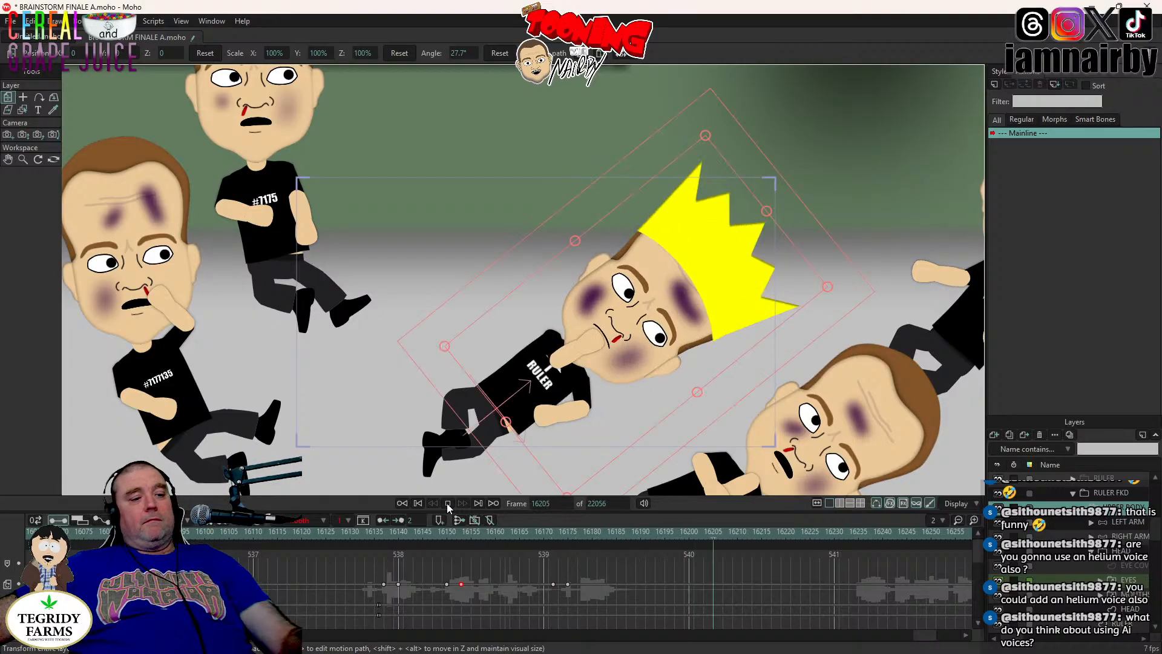
- Save the document, and key the RULER character's LEFT ARM pose at frame 16206
key(ctrl+s)
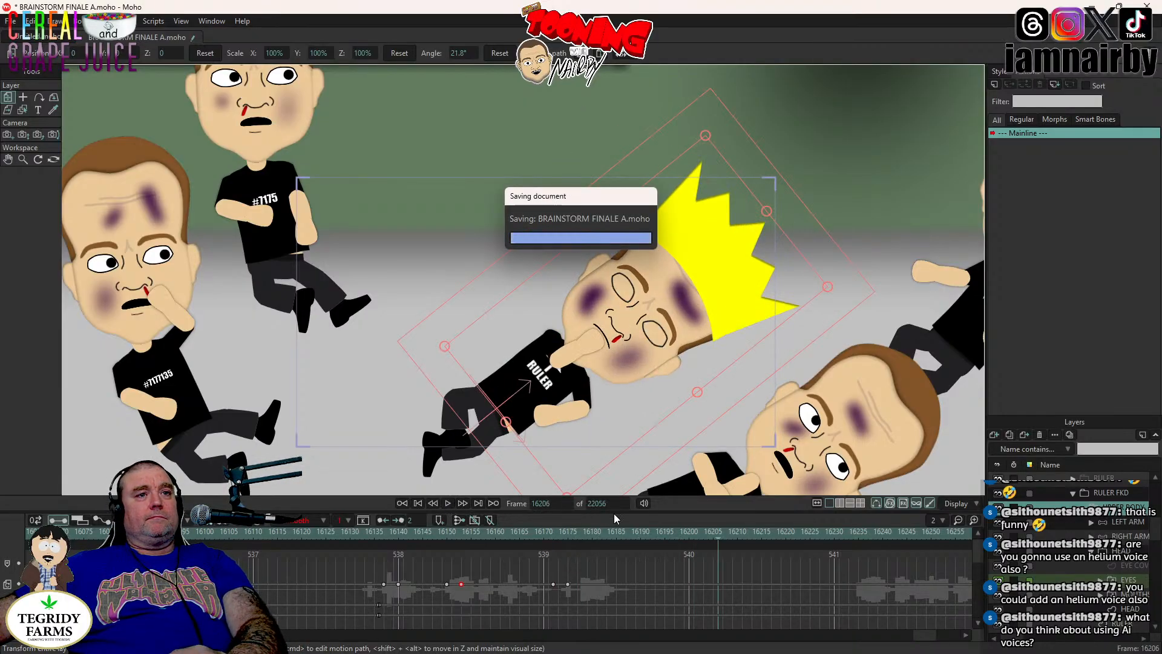
click(667, 530)
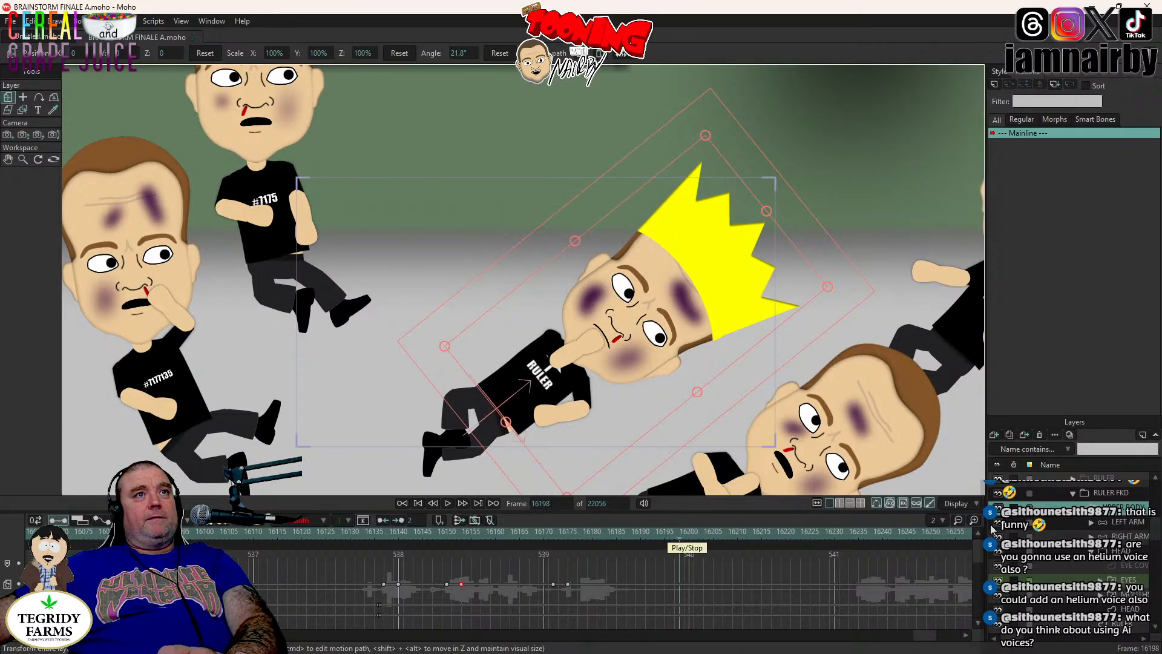
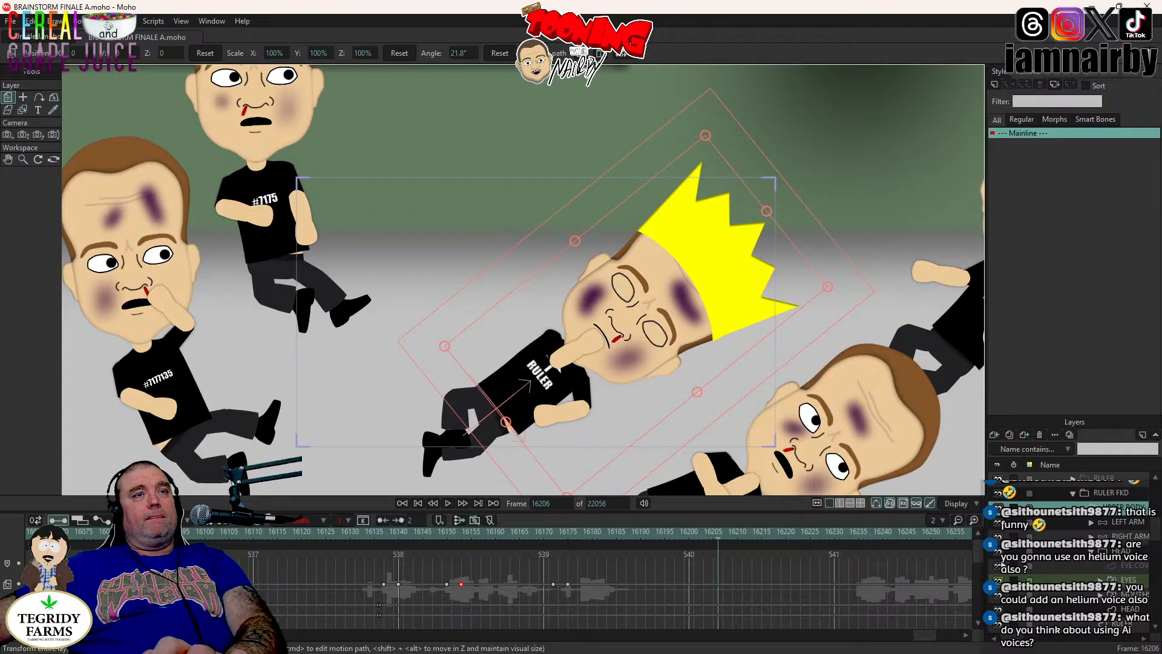
click(1134, 551)
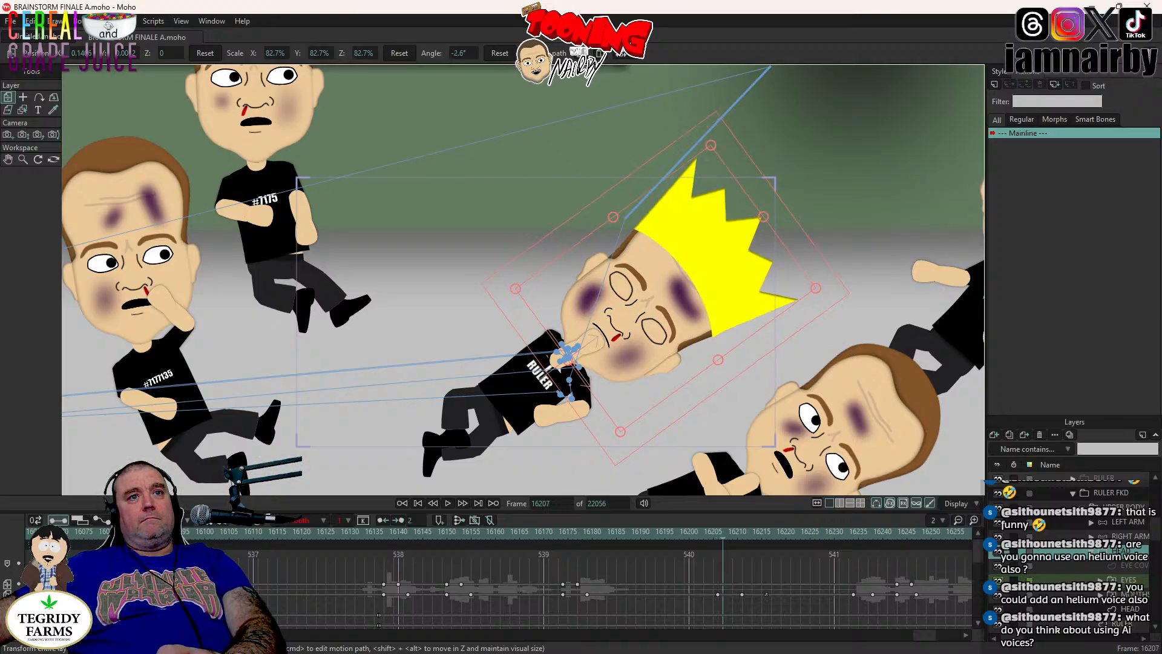
click(1128, 523)
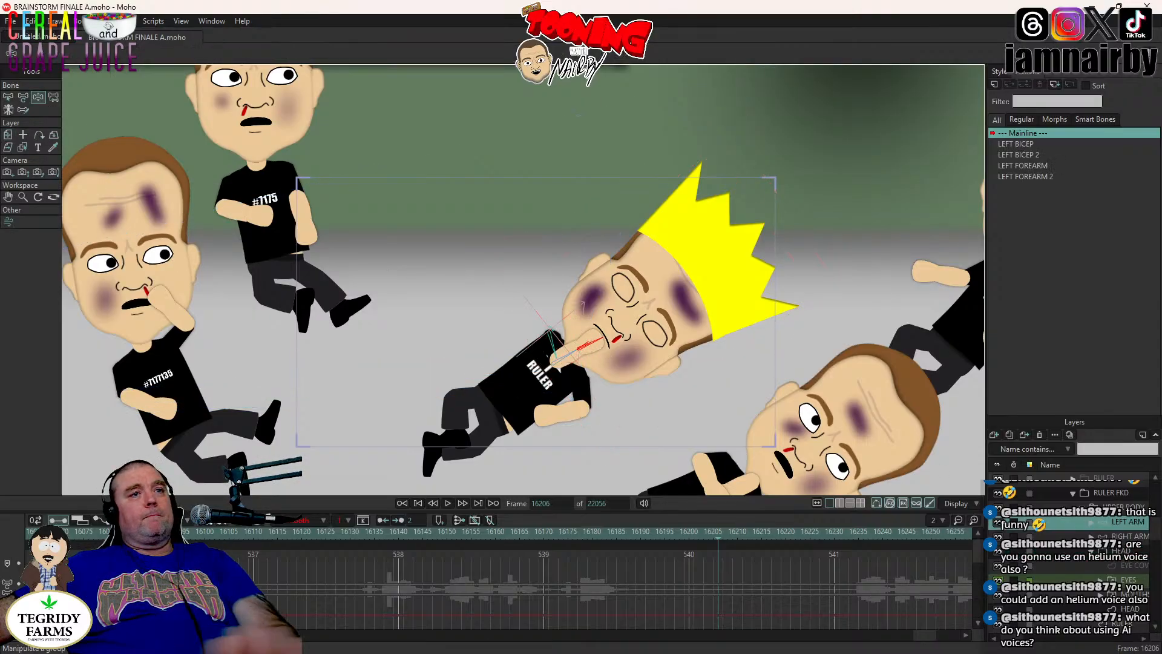
key(ctrl+v)
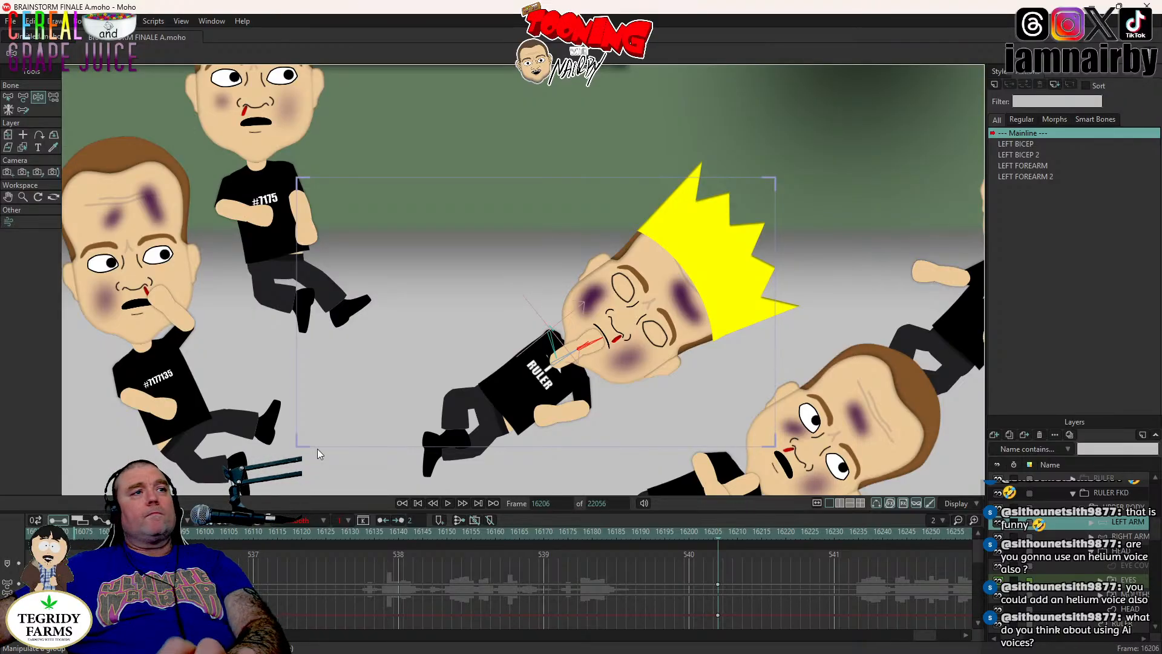
- Lower the left forearm from the mouth to the chest at frame 16210 and check the motion from frame 16206 to 16211
key(Right)
key(Right)
key(Right)
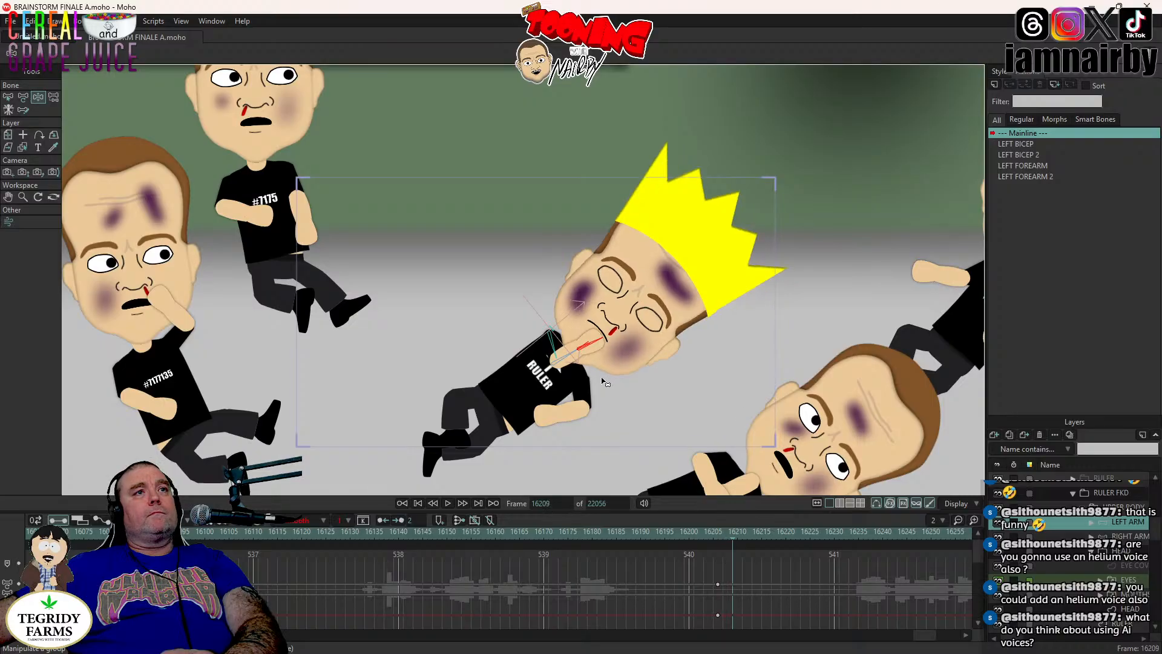
key(Right)
click(575, 357)
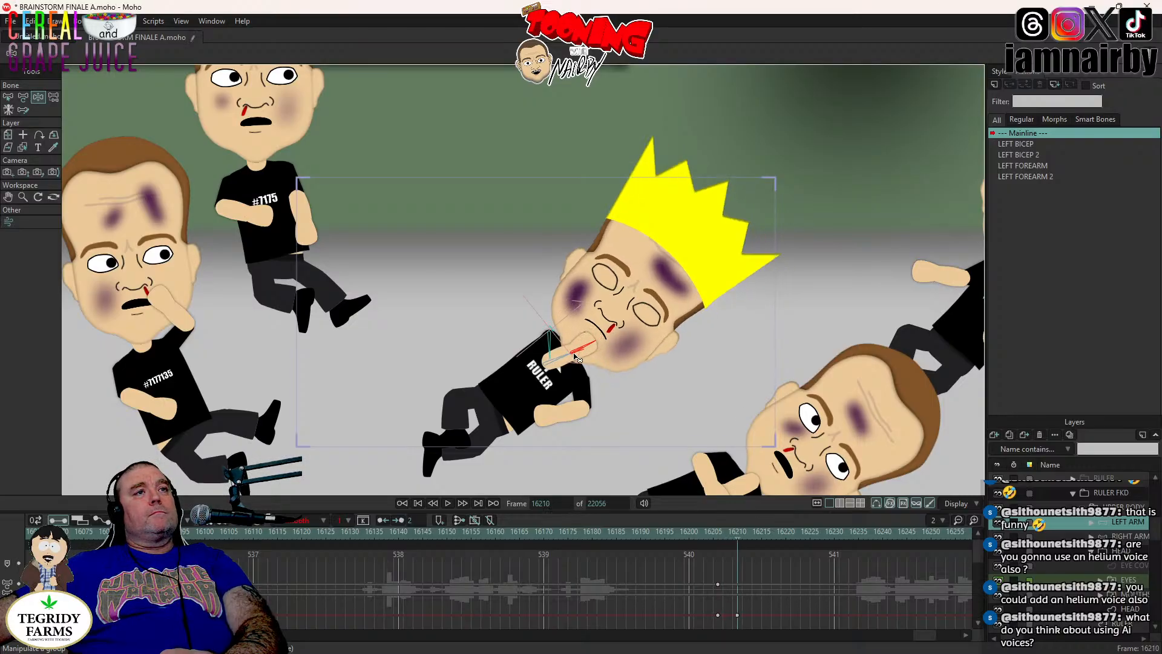
drag(575, 357, 569, 368)
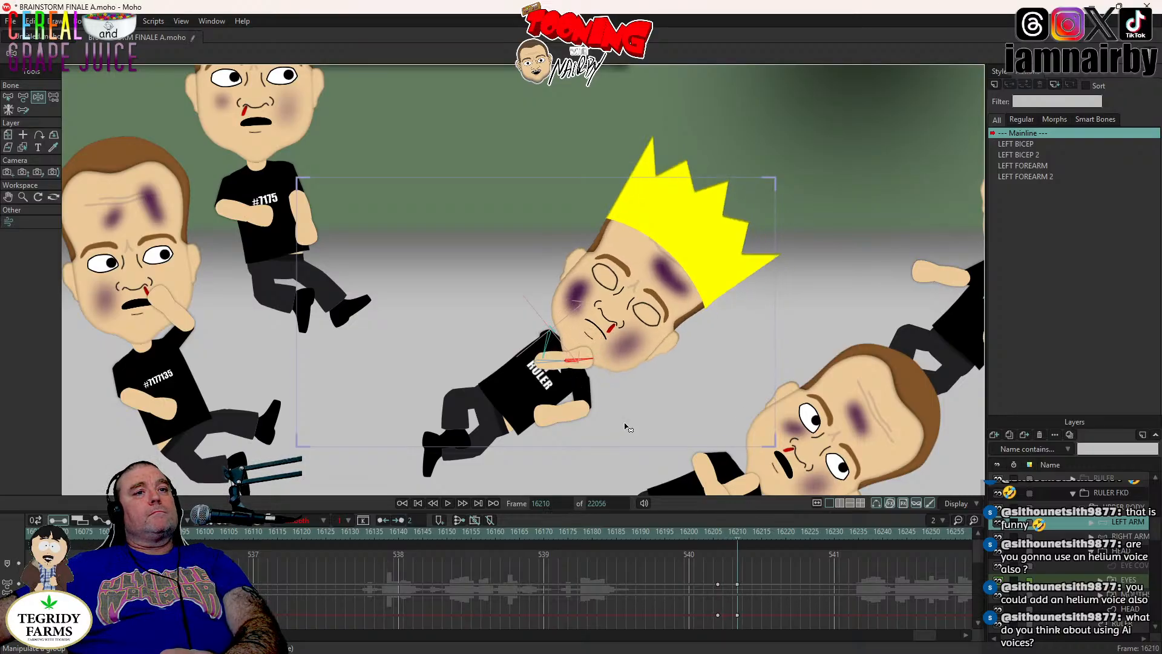
click(719, 531)
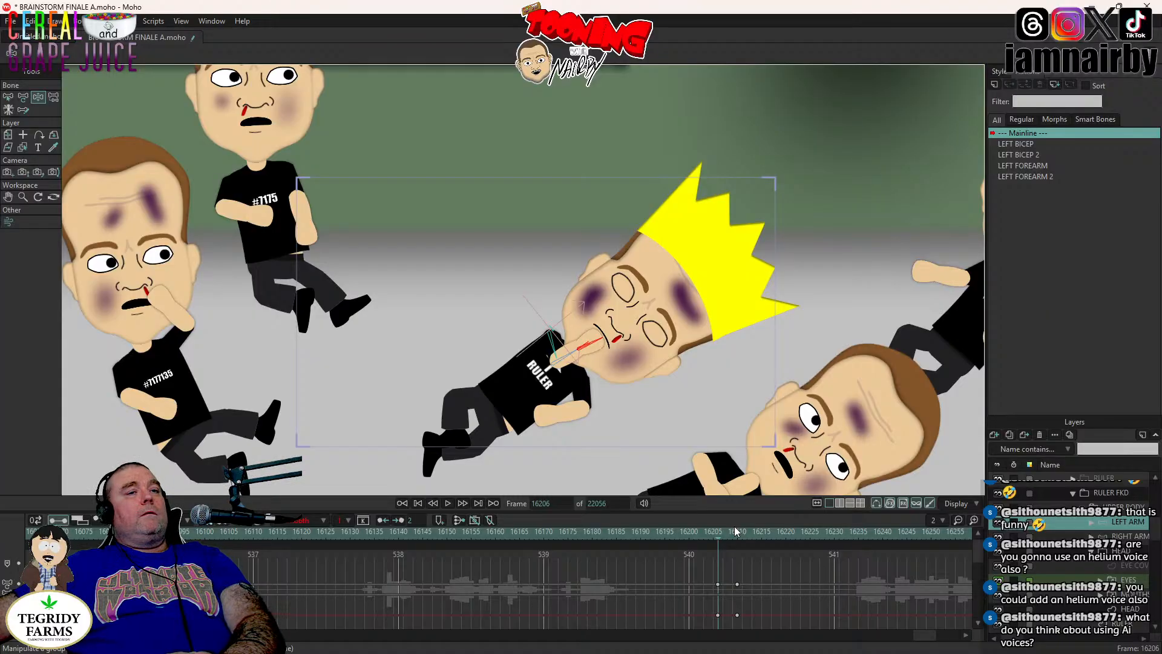
key(Right)
key(Right)
key(Right)
key(Right)
key(Right)
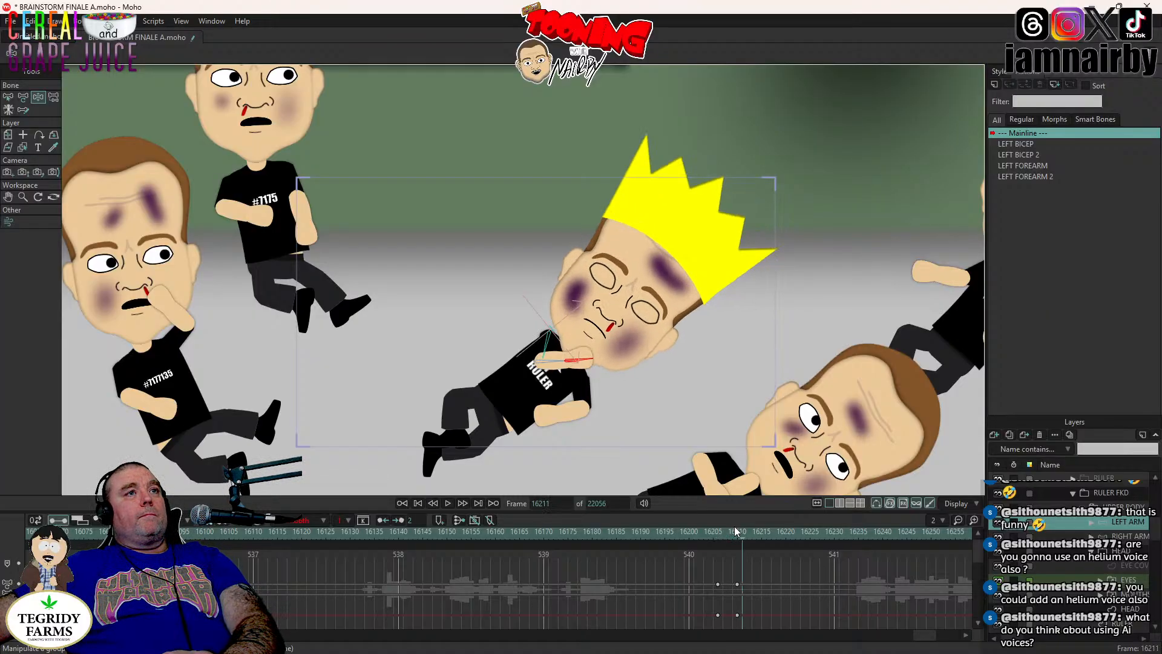
- Key the current pose of the RULER character's leg layer just above RIGHT LEG at frame 16206
click(720, 535)
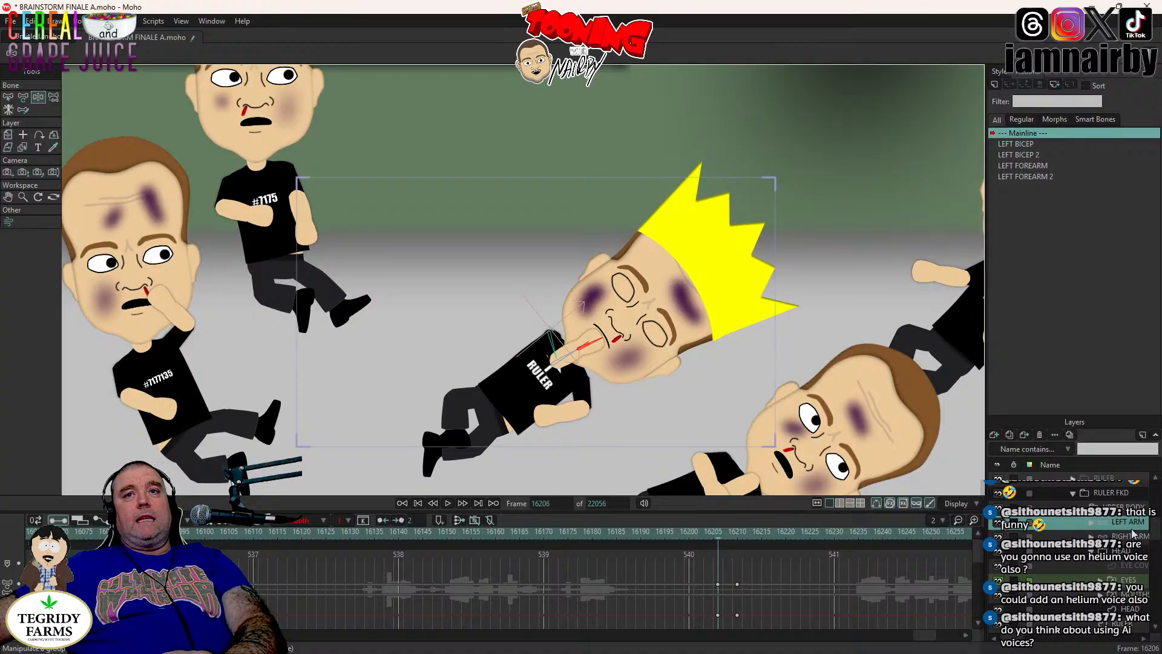
scroll(1115, 564, down, 3)
click(1122, 554)
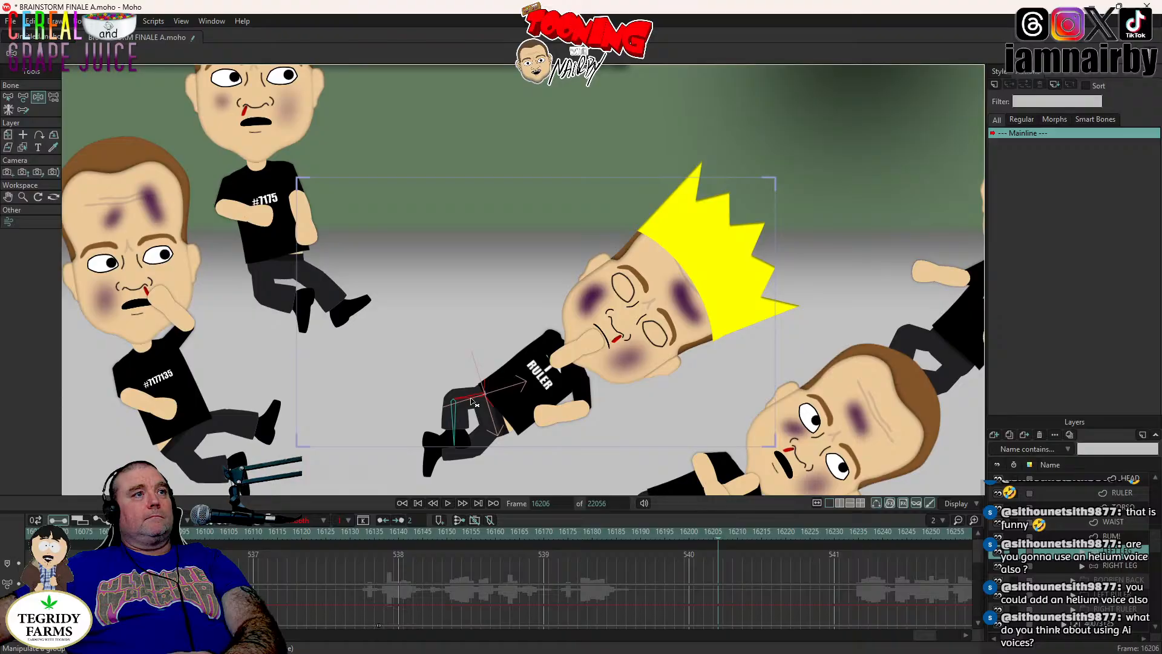
drag(472, 402, 457, 434)
- Raise the leg's knee and foot slightly at frame 16210 and play back the movement
key(Right)
key(Right)
key(Right)
key(Right)
key(Right)
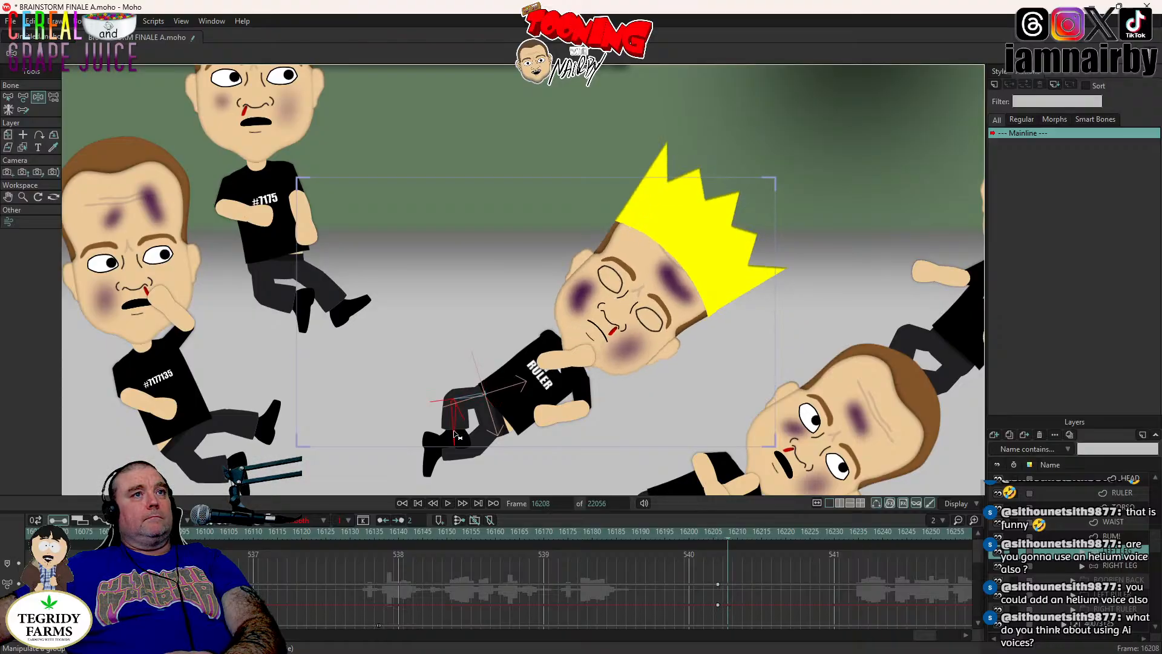
key(Right)
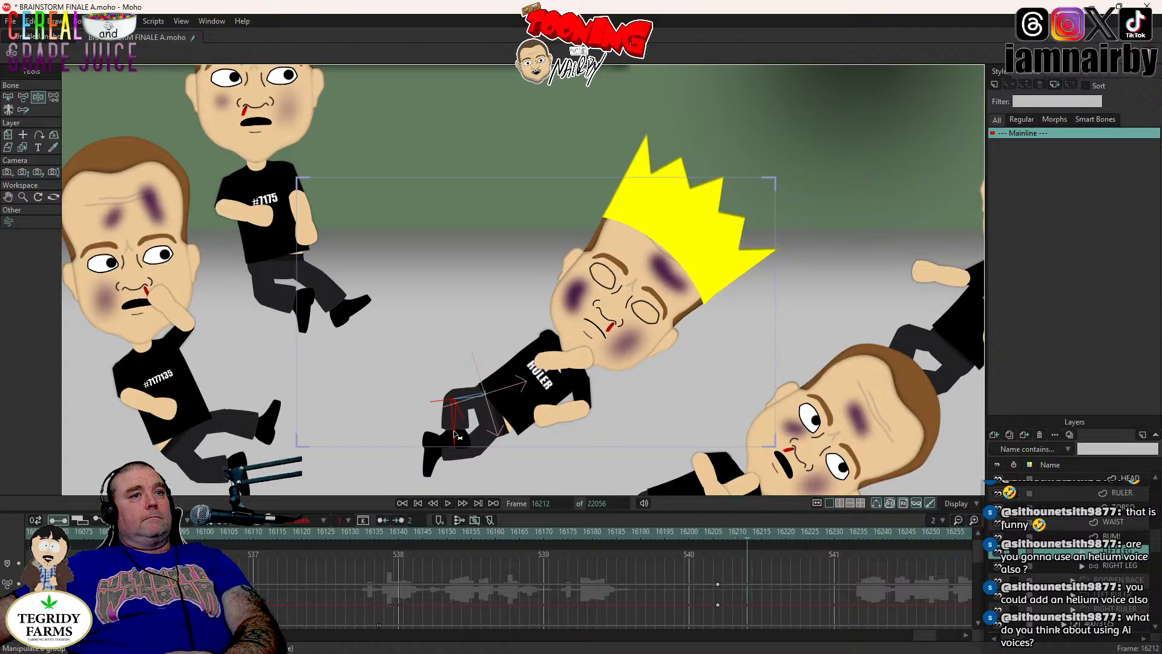
key(Left)
key(Left)
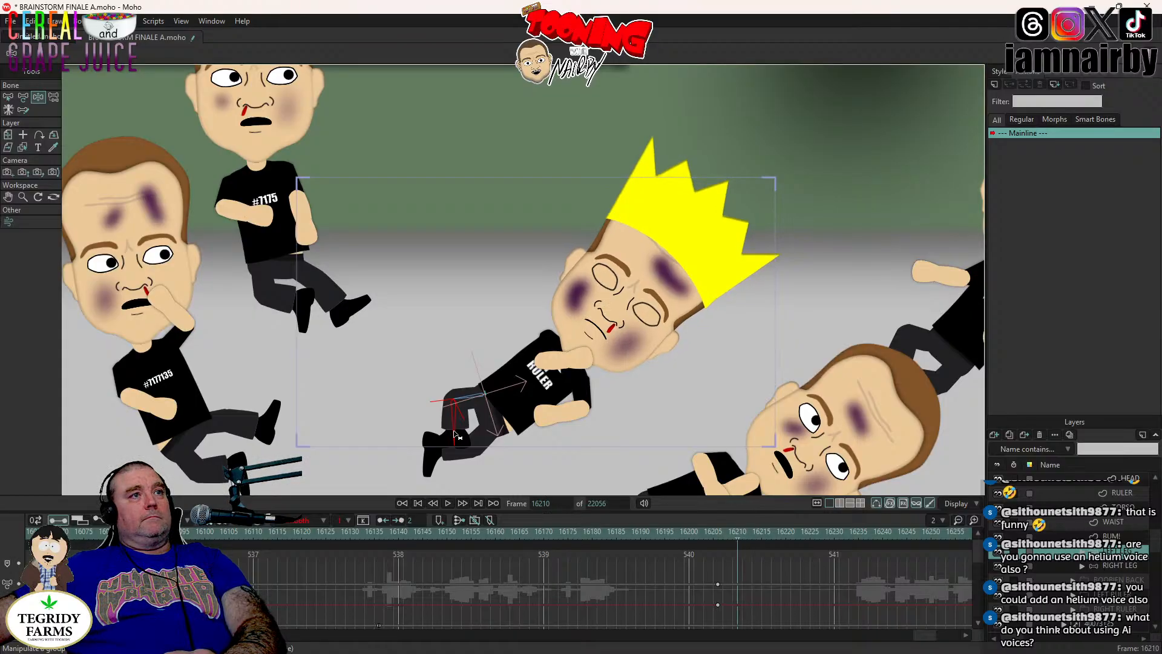
drag(456, 434, 451, 408)
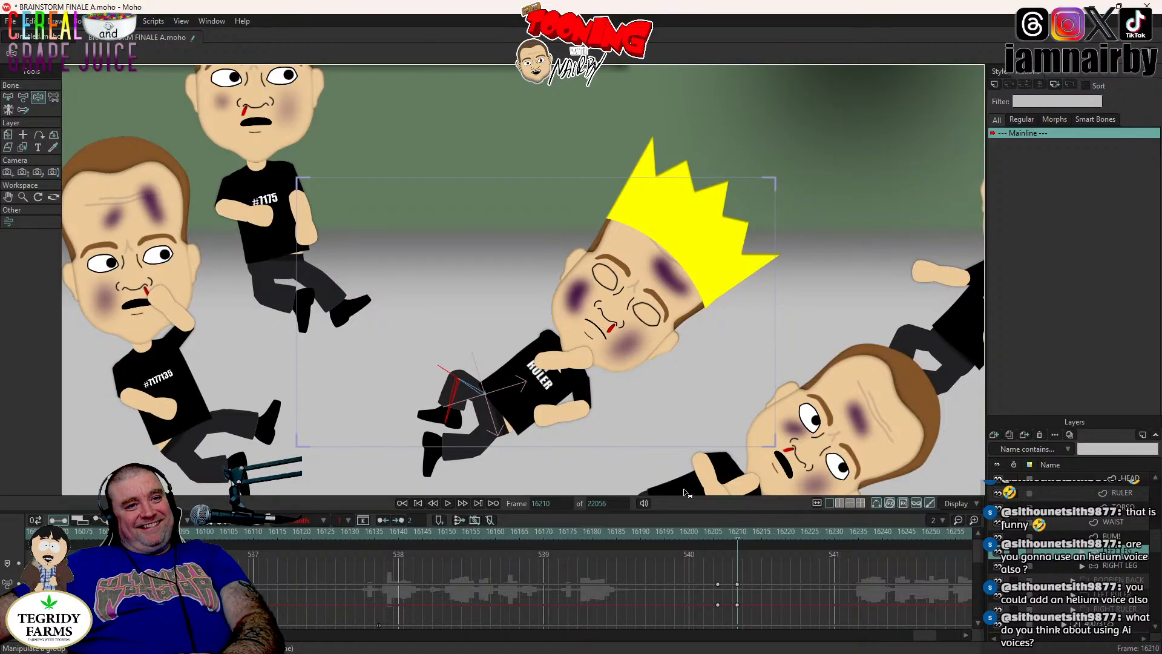
click(666, 541)
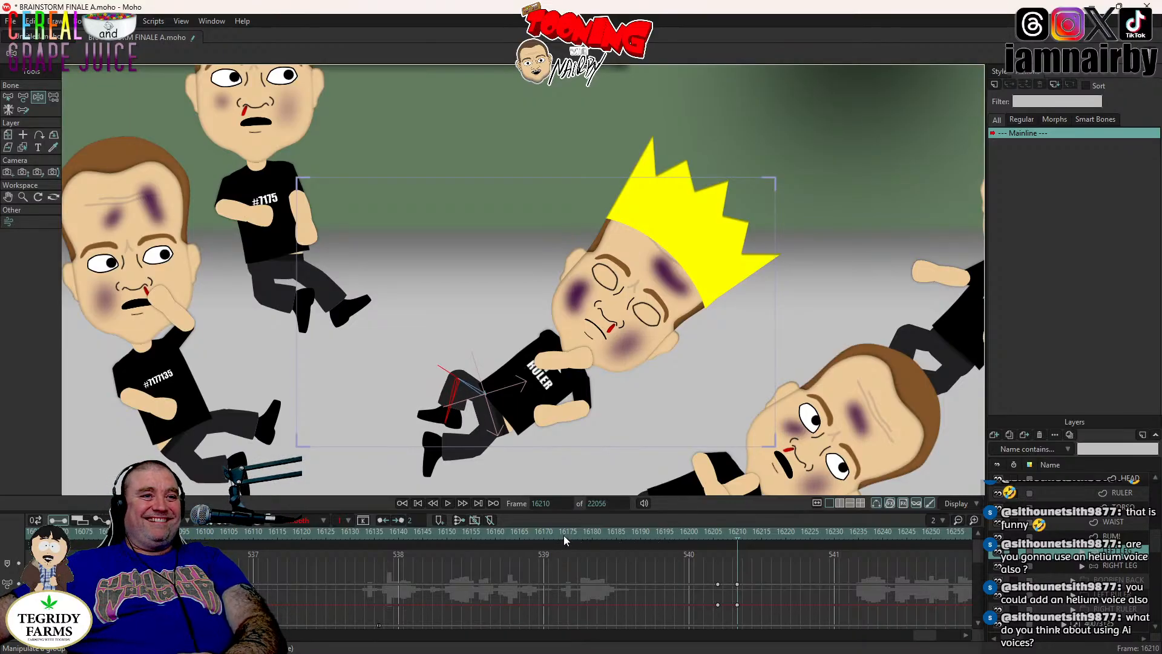
click(448, 503)
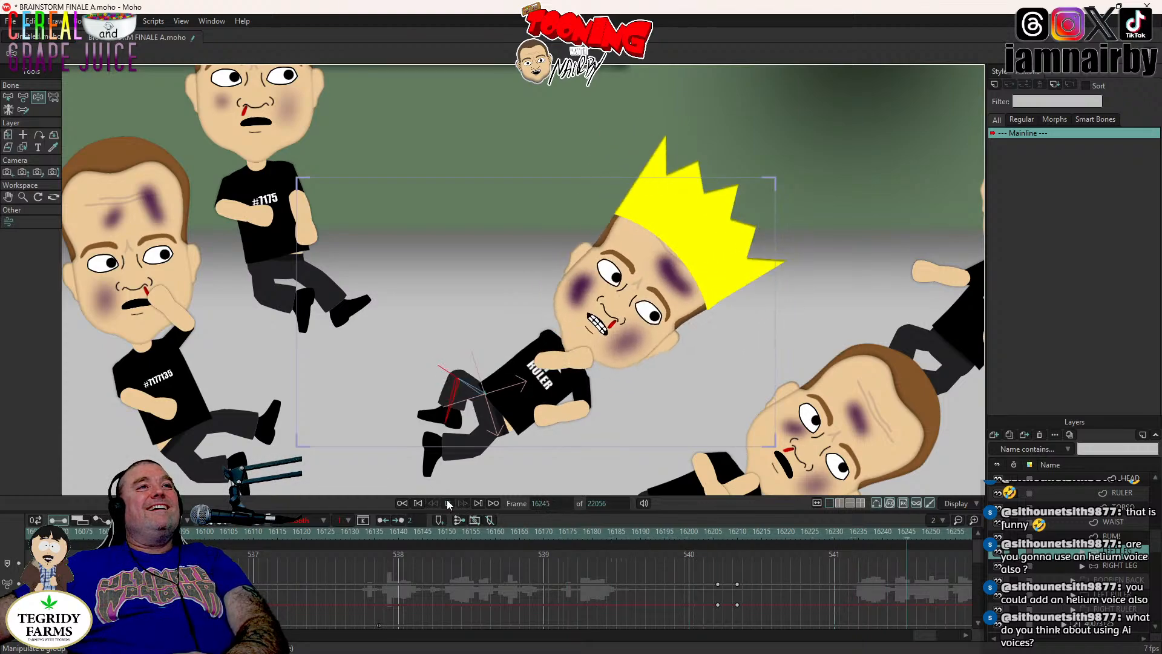
- Copy the leg keys from frame 16210 to frame 16234
click(852, 536)
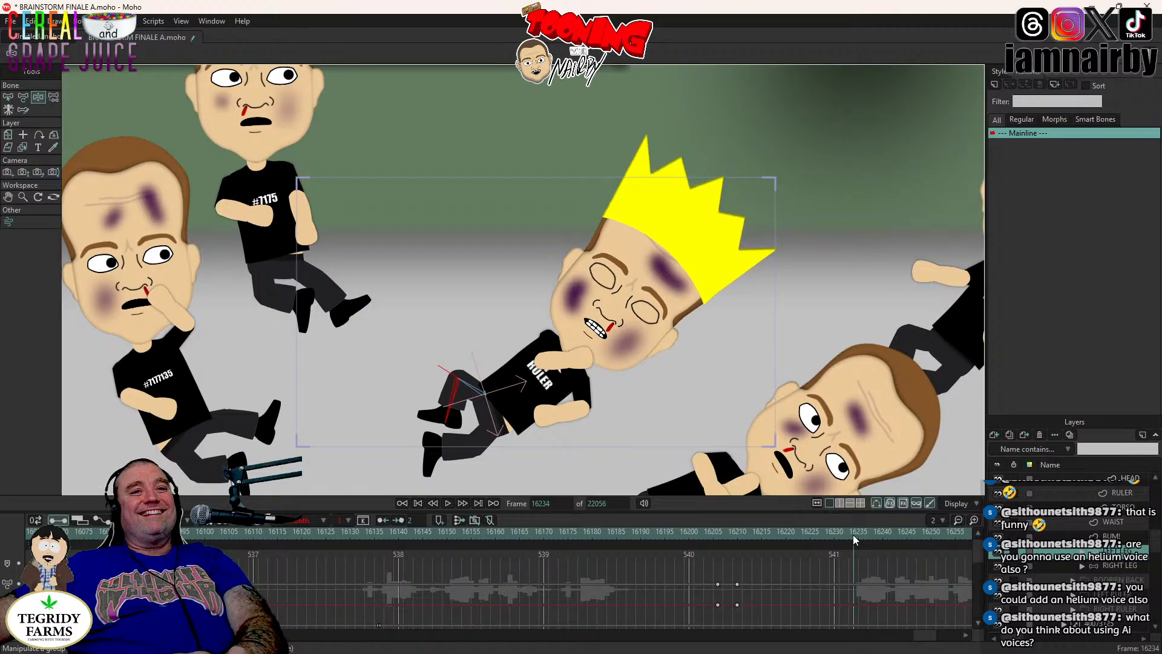
drag(772, 580, 735, 616)
key(ctrl+c)
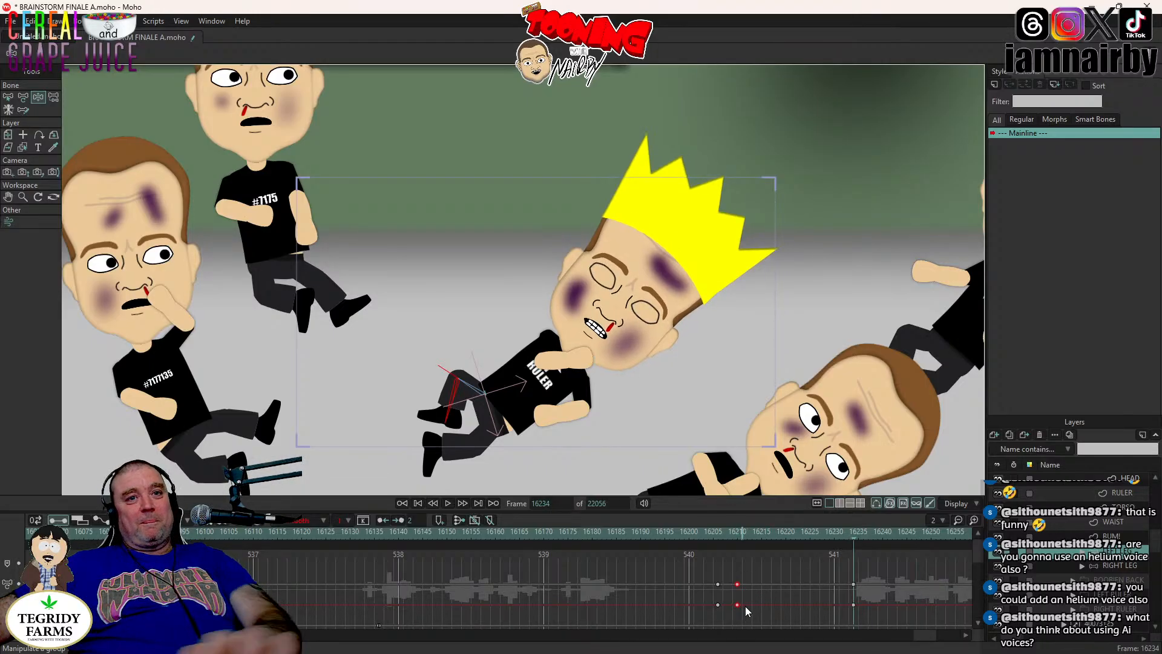
key(ctrl+v)
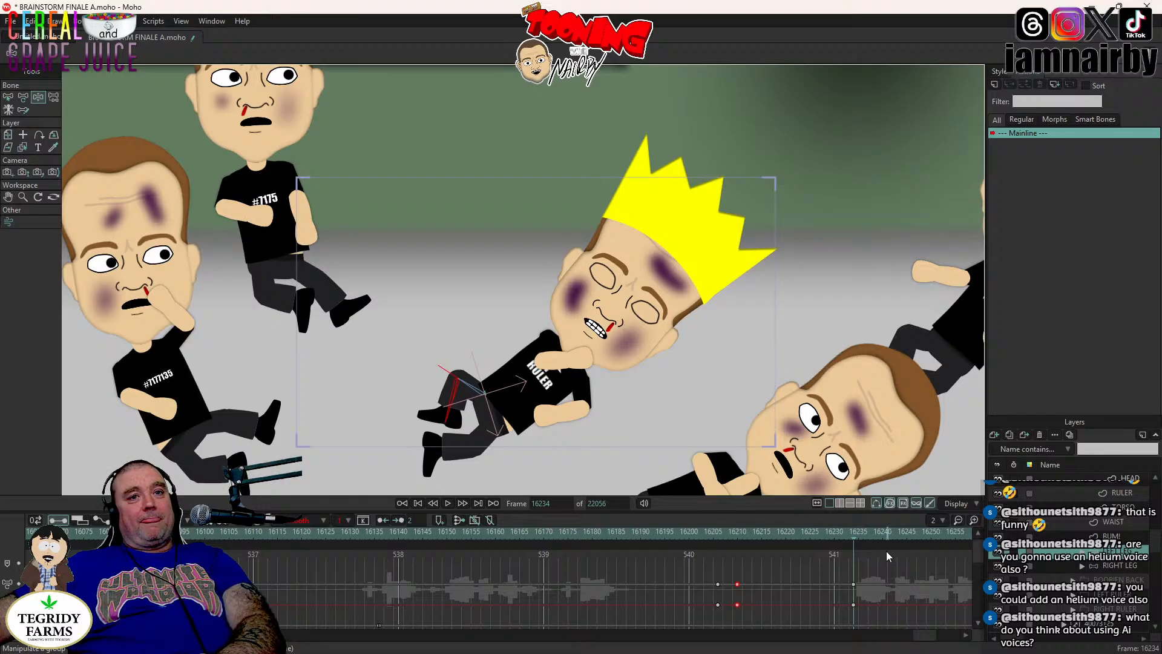
- Lift the leg's foot higher at frame 16239 and play back the kick with the dialogue
click(871, 529)
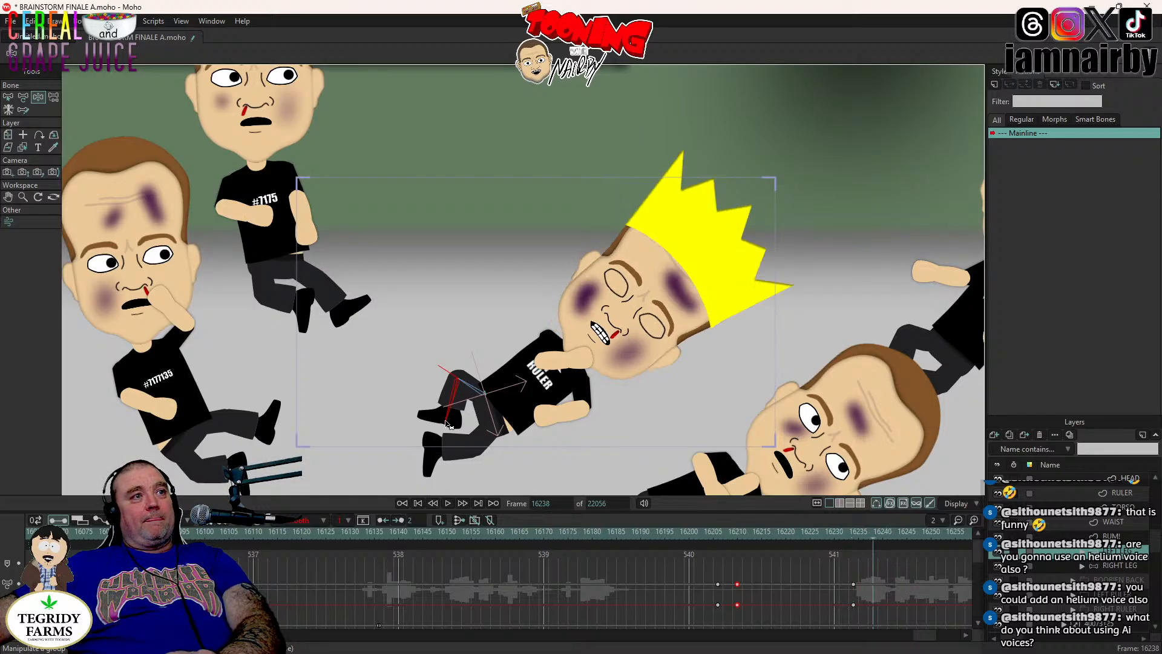
drag(446, 419, 434, 401)
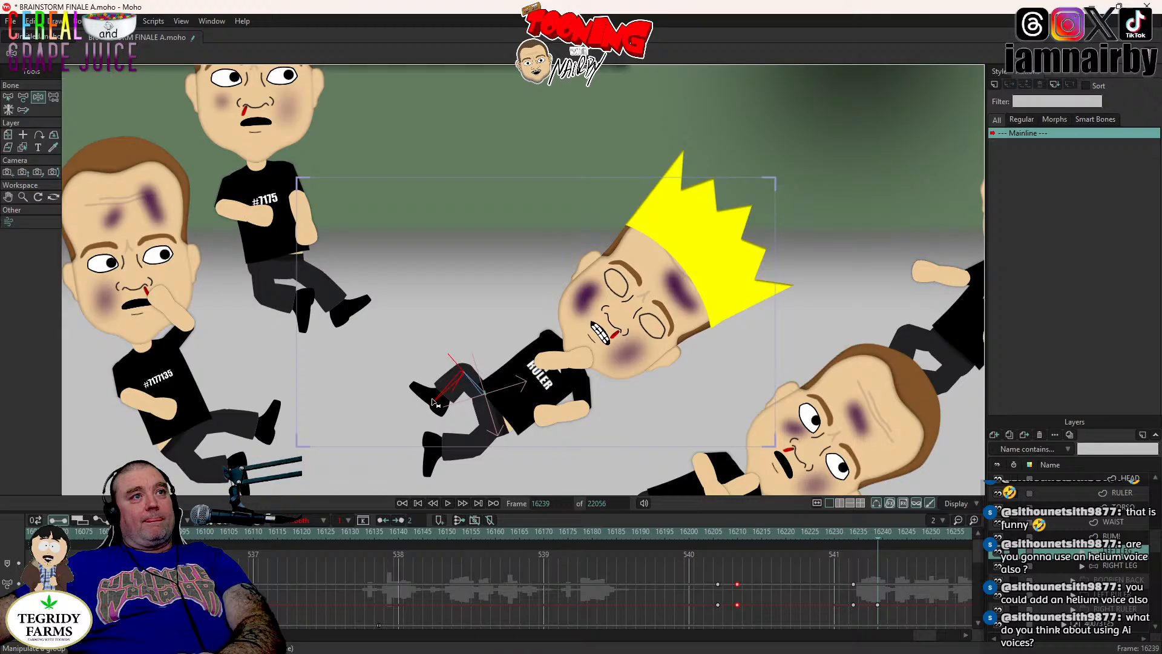
click(726, 534)
click(450, 502)
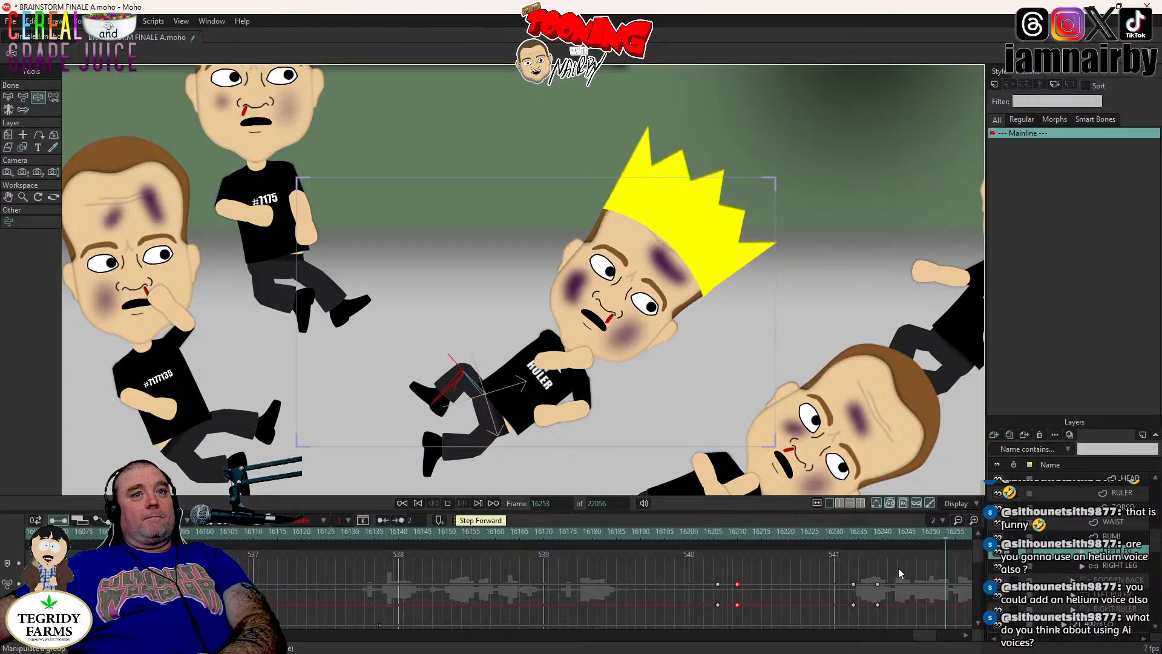
key(space)
- Move the raised-leg keys from frame 16239 to frame 16238 and play back the timing
drag(884, 608, 883, 606)
drag(877, 585, 873, 584)
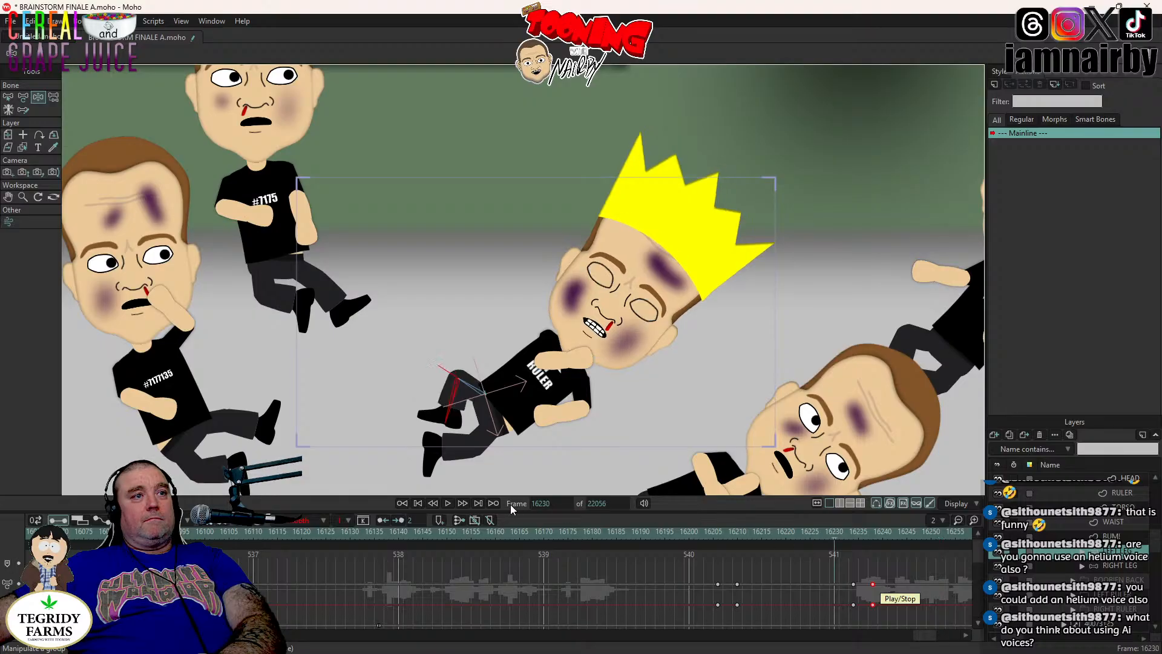
click(448, 503)
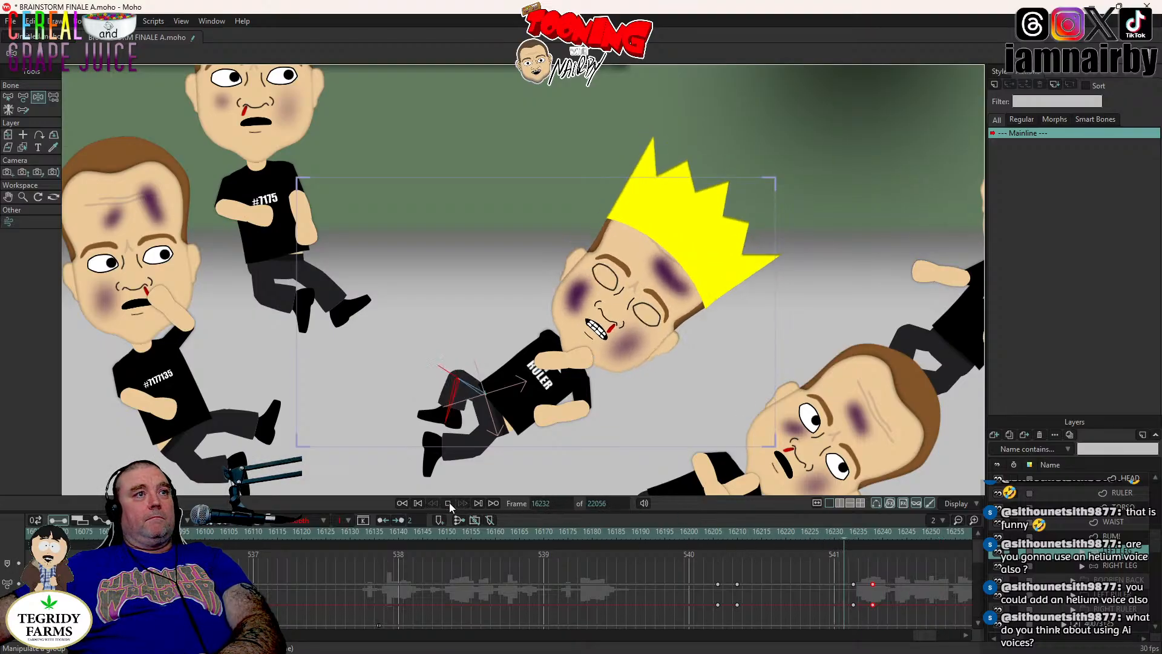
key(space)
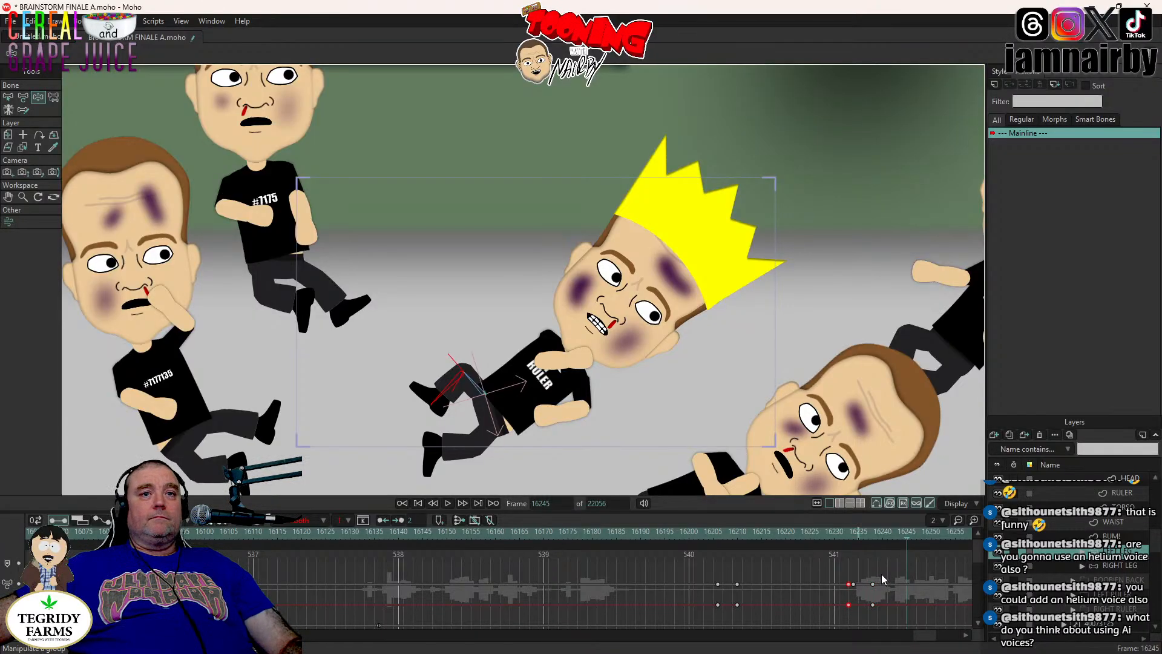
- Retime the leg lift so its start keys sit at frame 16232 and its raised keys at 16235, and play it back
drag(881, 574, 839, 613)
drag(849, 604, 837, 608)
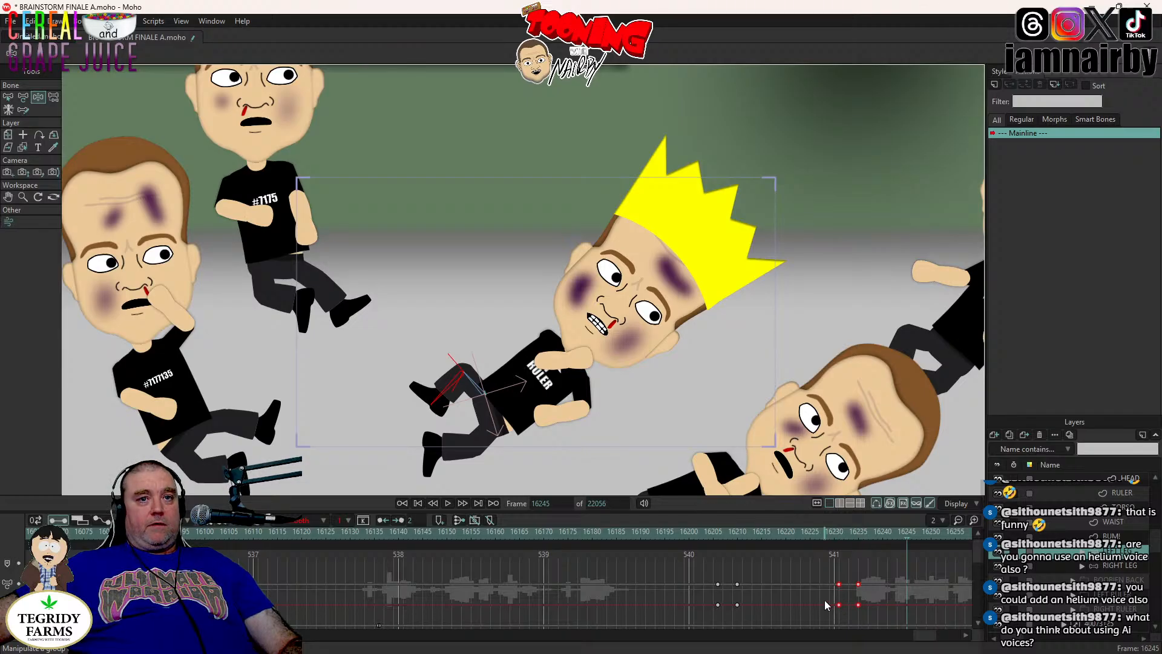
click(839, 604)
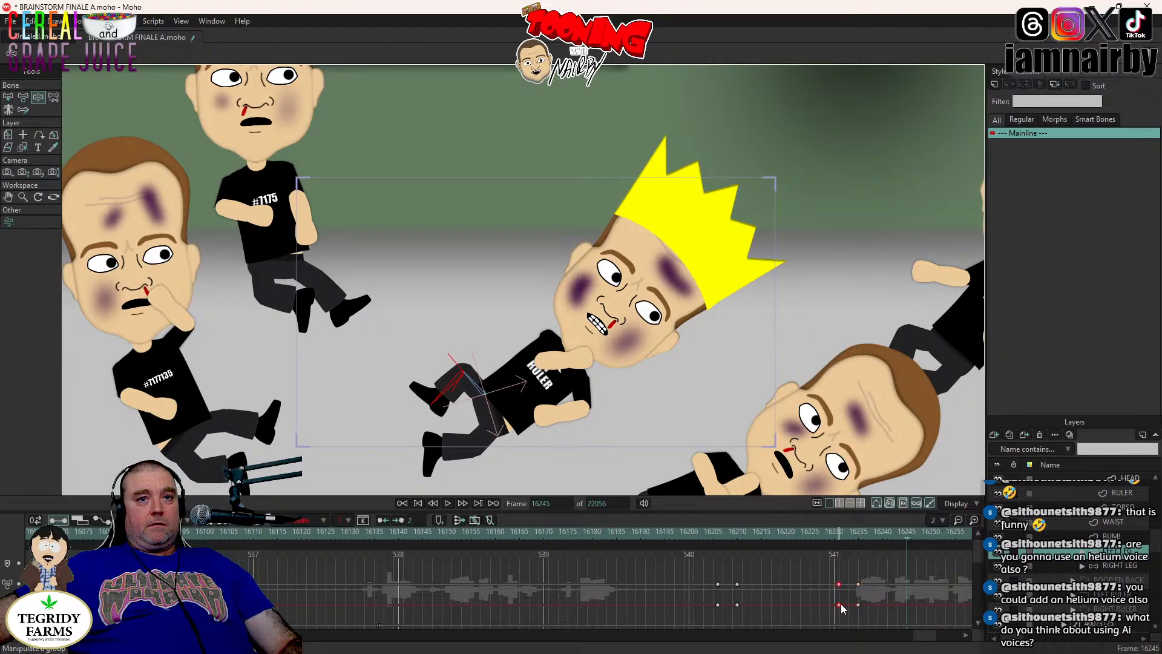
drag(841, 604, 846, 603)
click(713, 535)
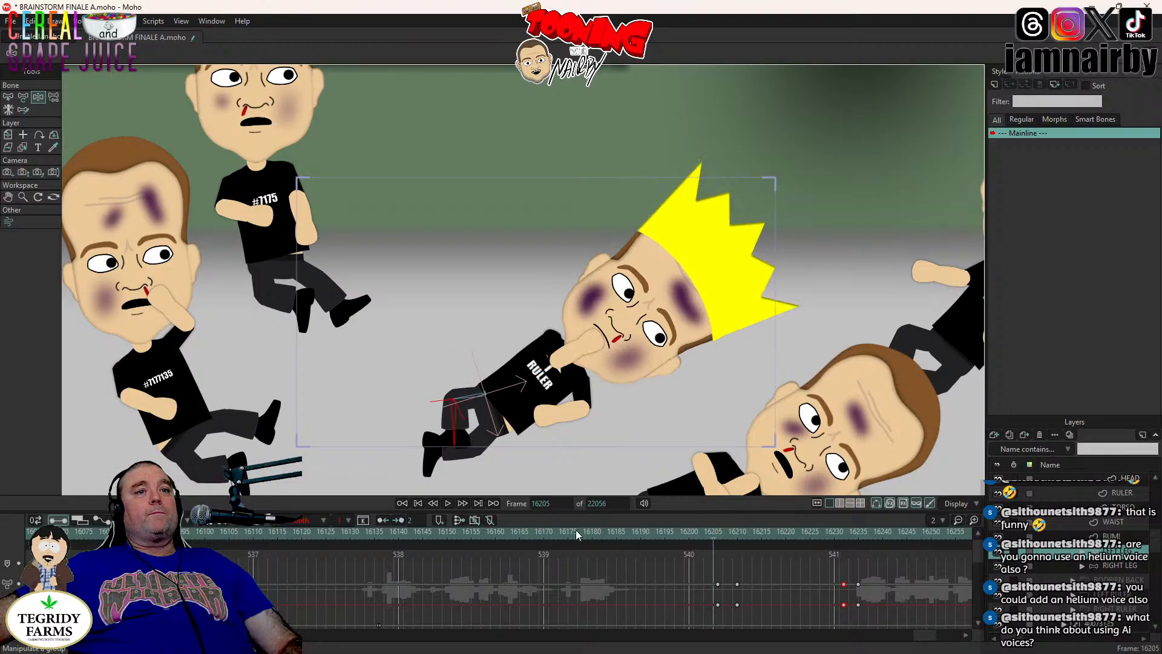
click(447, 502)
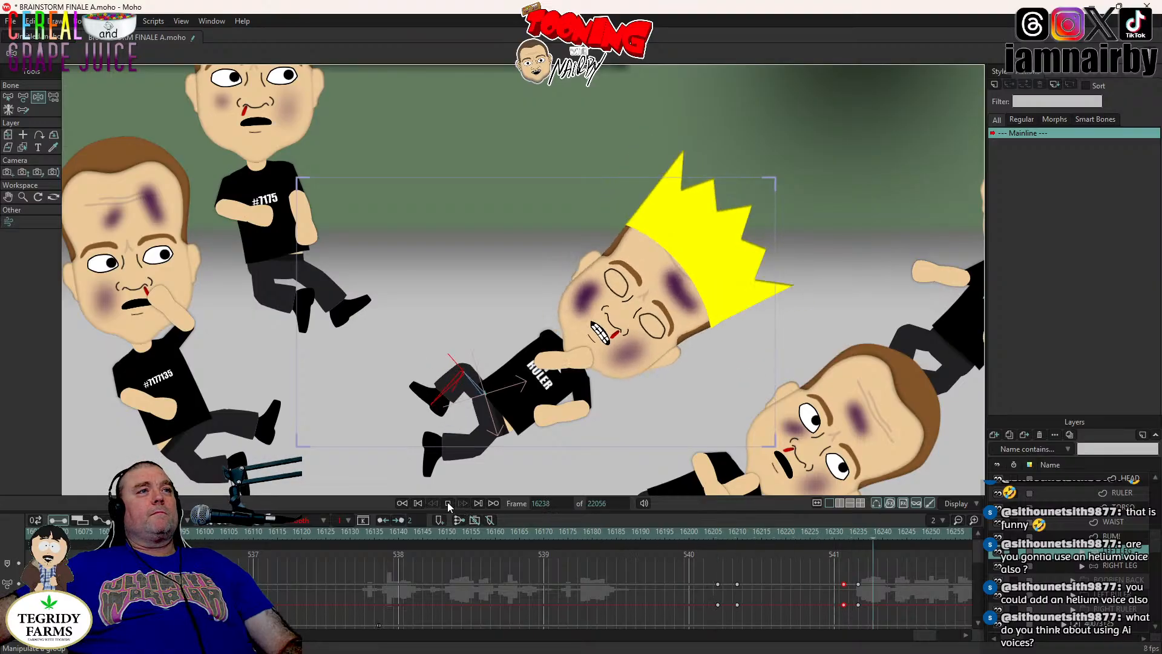
- Copy the raised-leg keys from frame 16235 to frame 16241
click(887, 533)
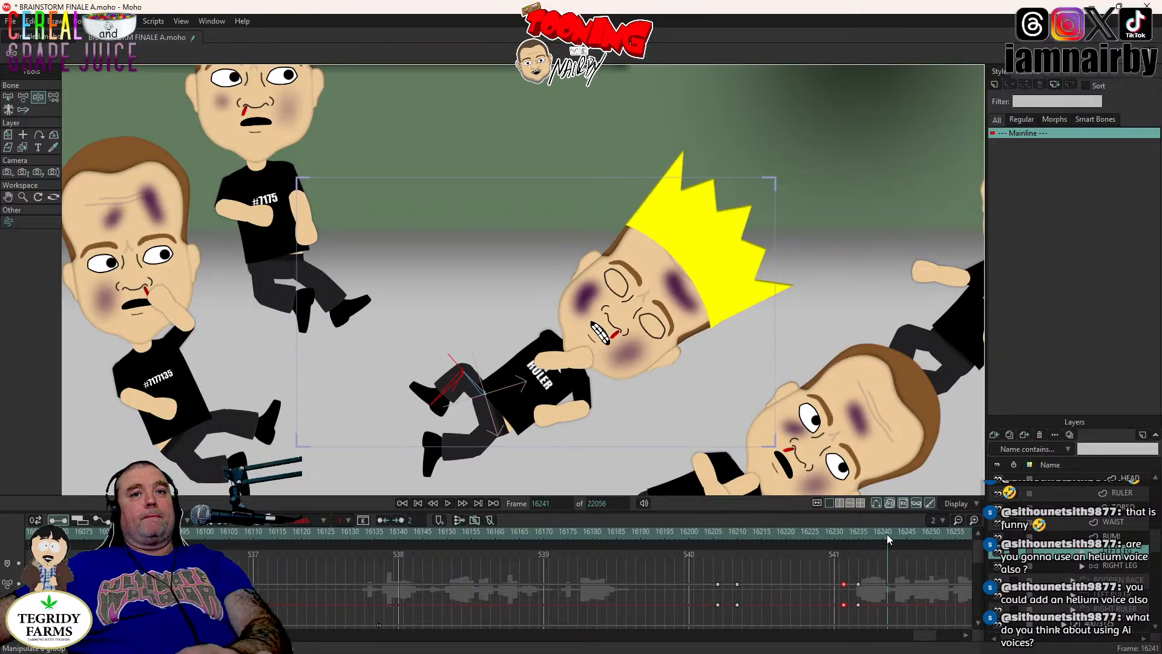
click(857, 604)
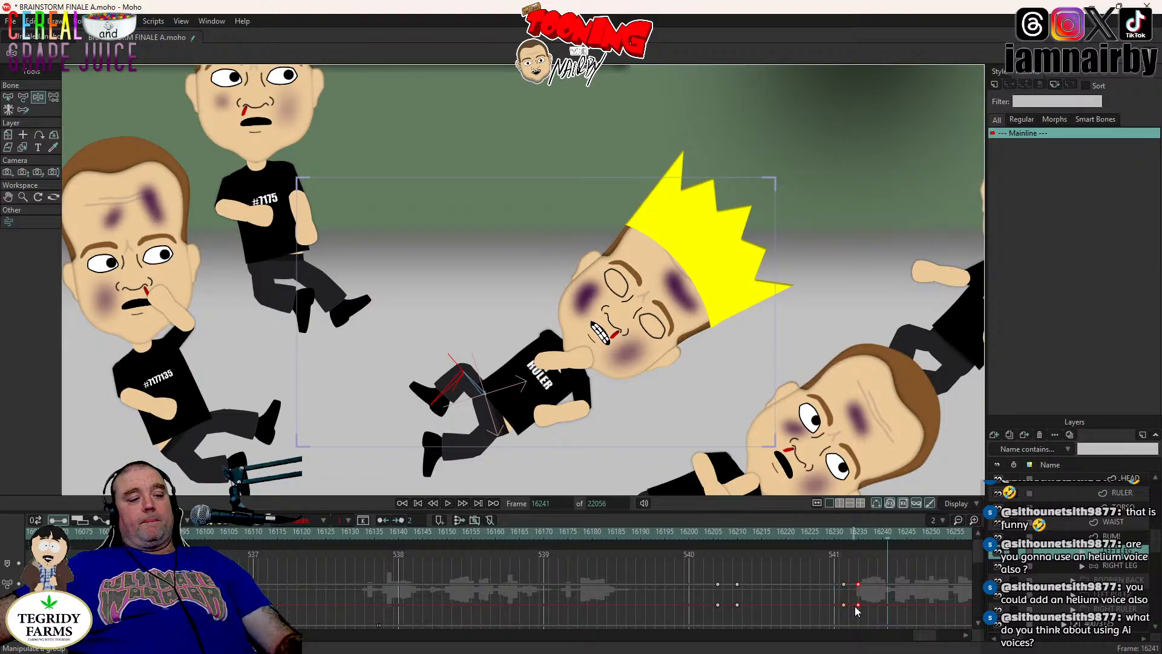
key(ctrl+v)
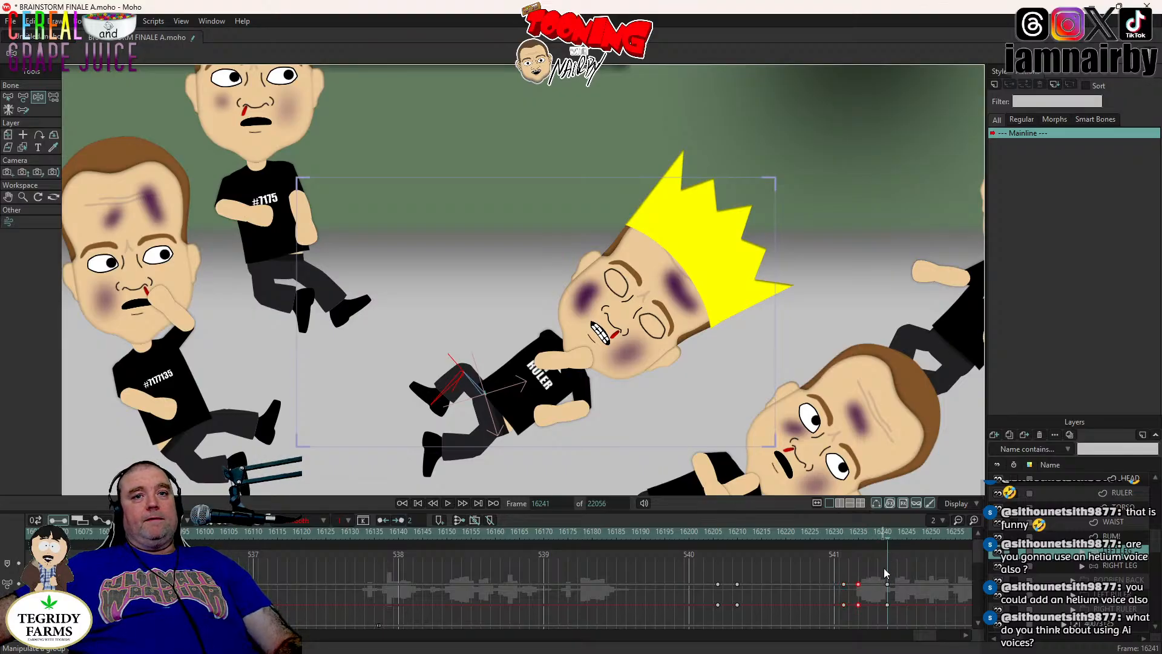
- Copy the leg's lowered-pose keys to frame 16244 and play back the kick with the dialogue
click(903, 535)
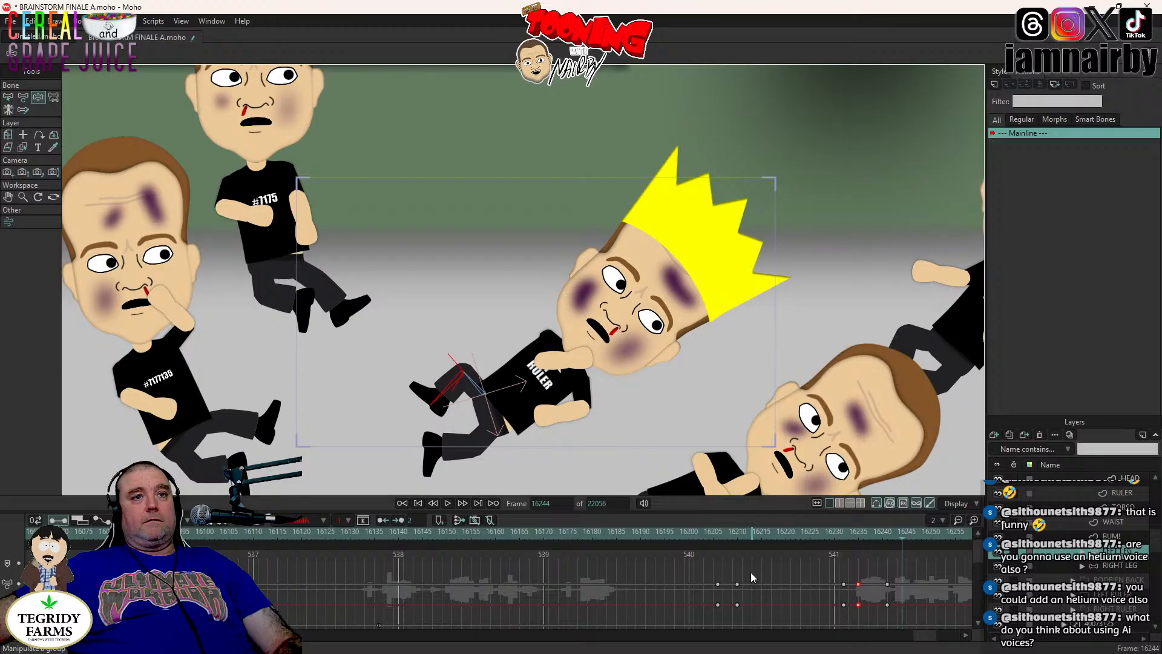
drag(750, 572, 720, 619)
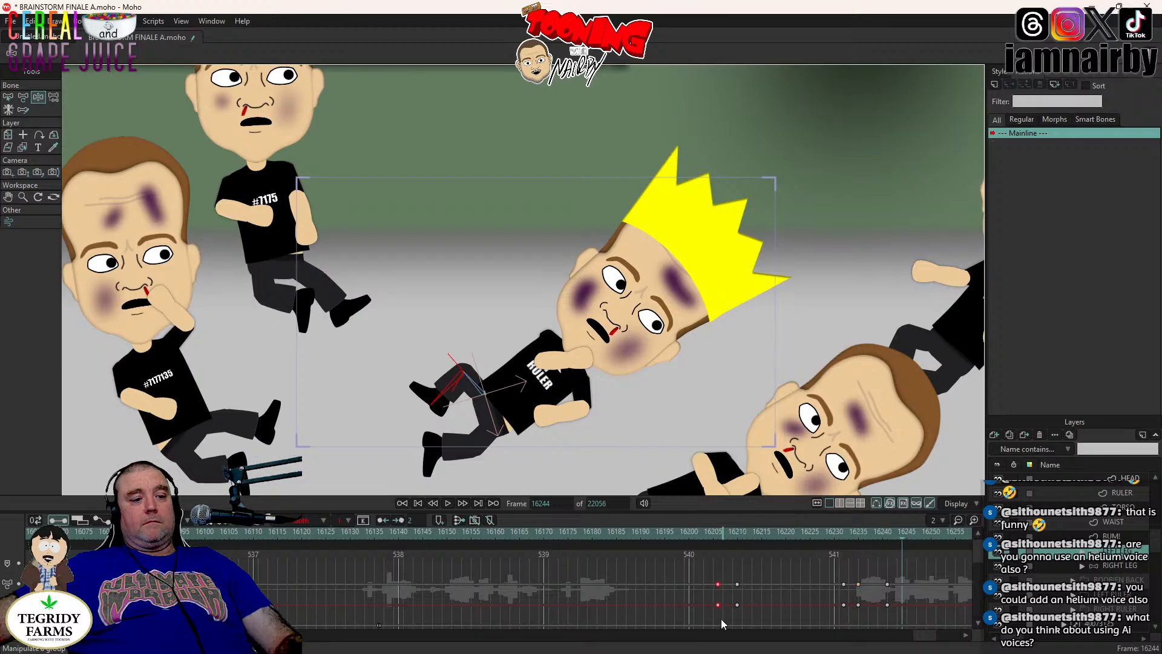
key(ctrl+v)
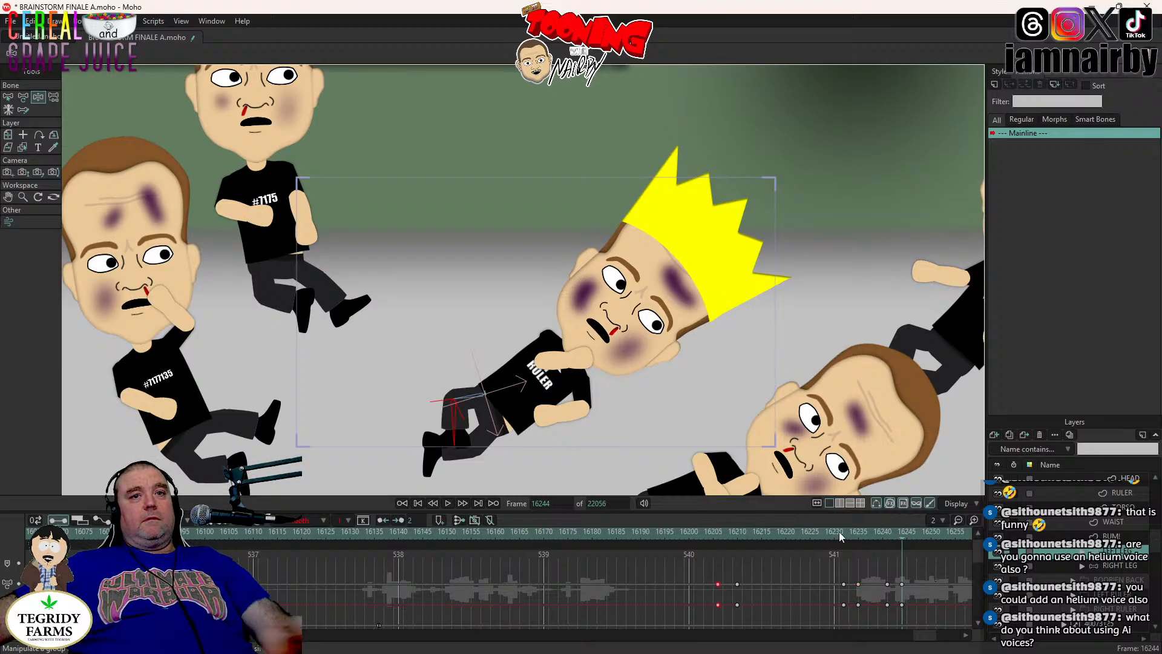
click(704, 534)
click(448, 503)
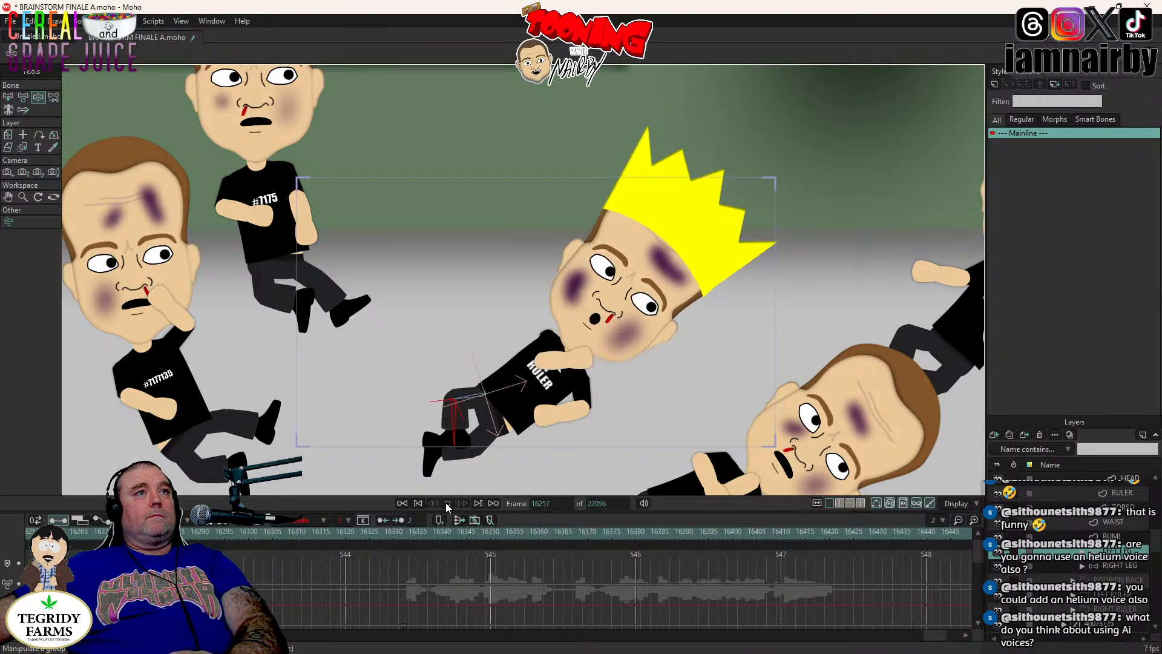
click(447, 503)
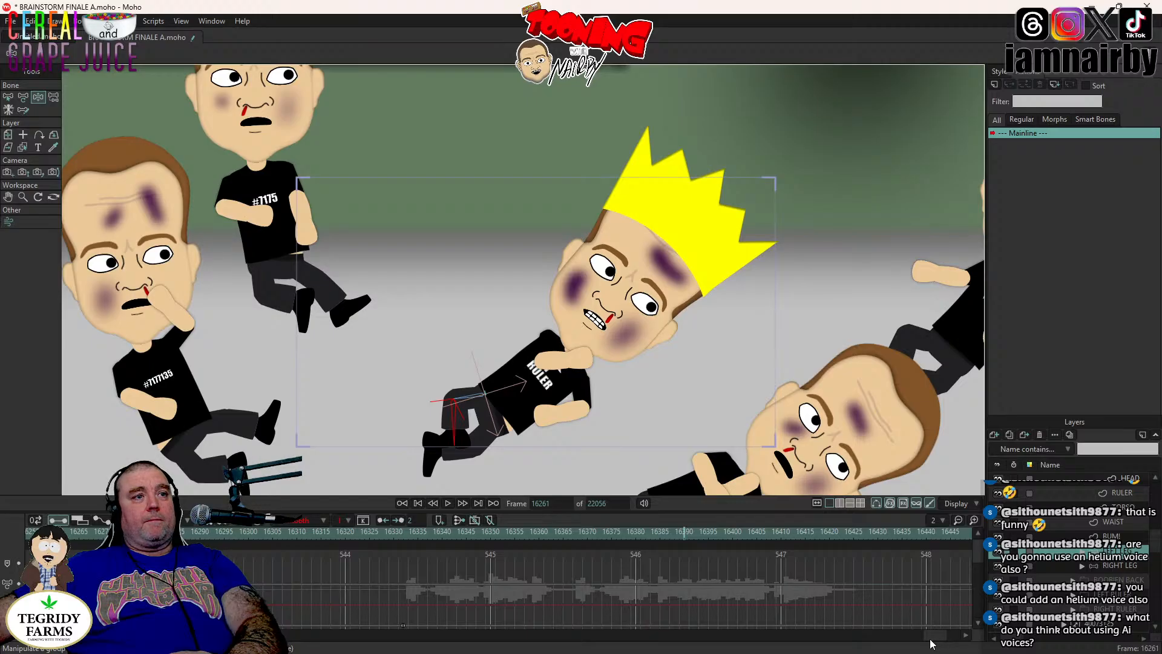
- Lift the lowered foot partway off the floor at frame 16244 and play back the motion
drag(930, 640, 926, 637)
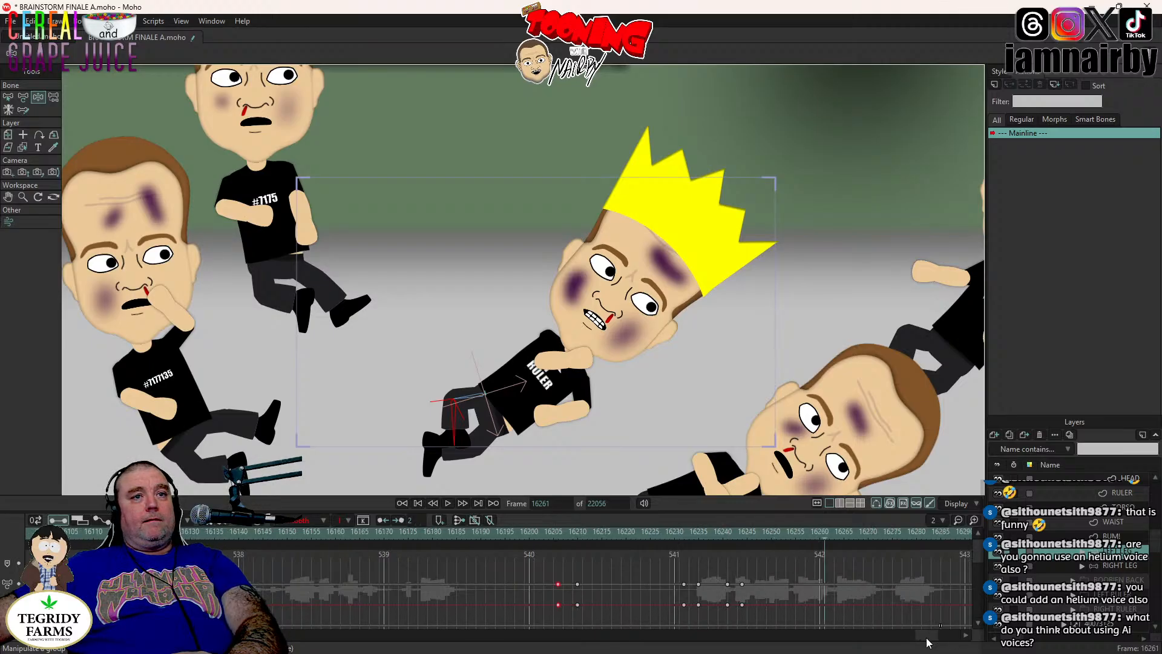
click(742, 533)
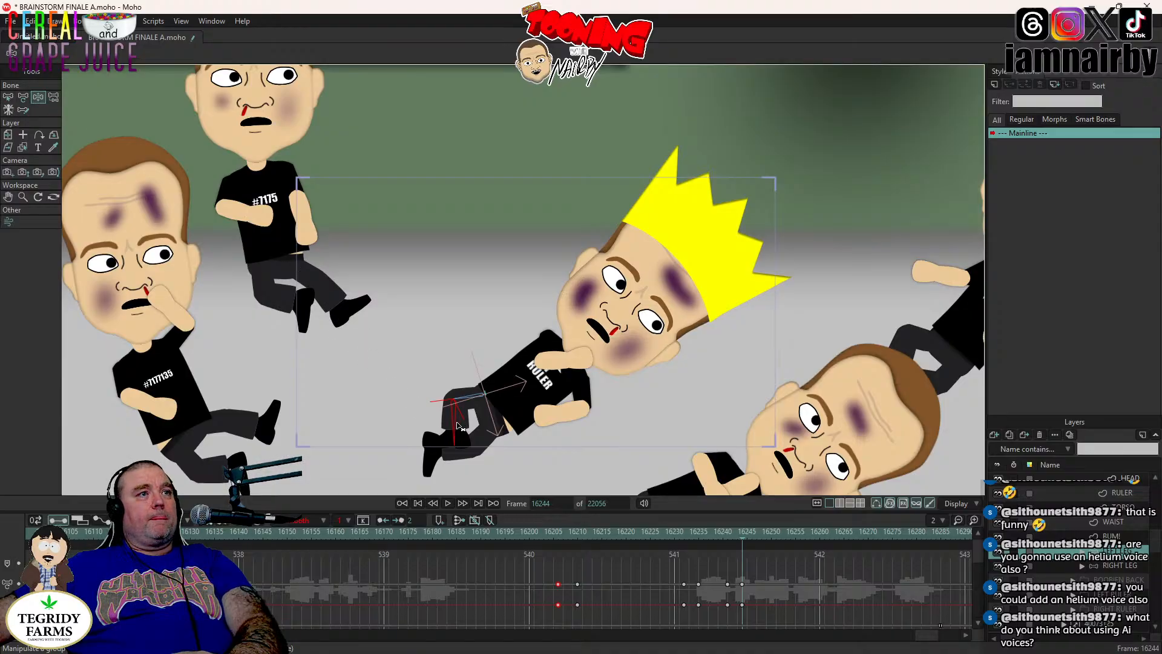
drag(455, 427, 429, 407)
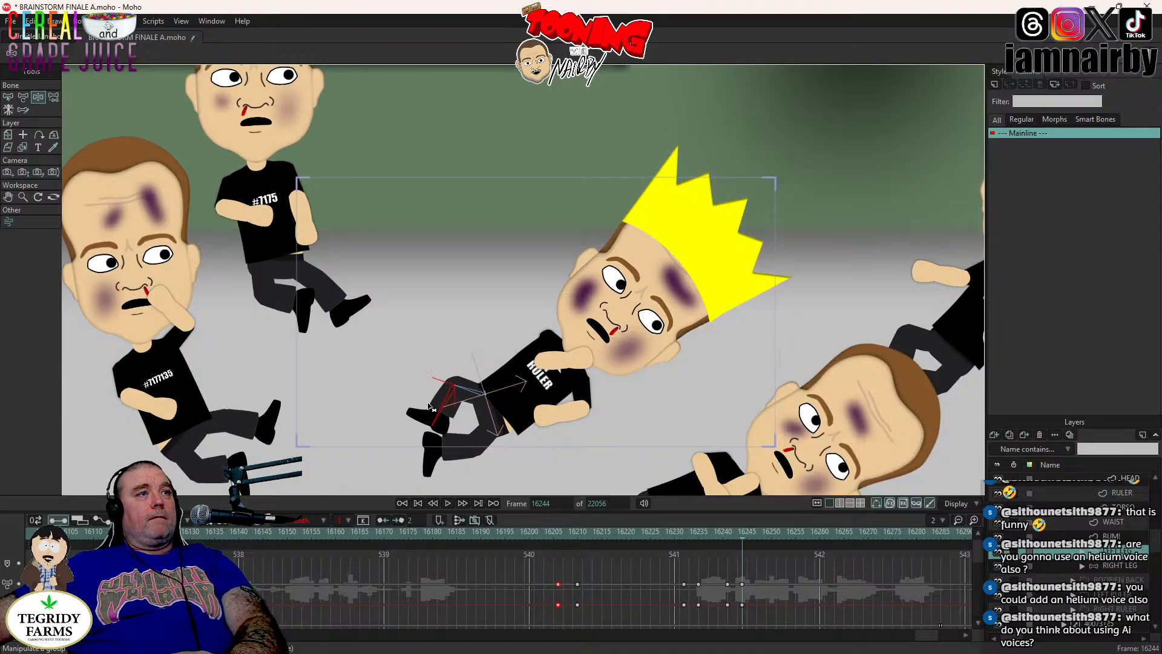
click(641, 531)
click(448, 503)
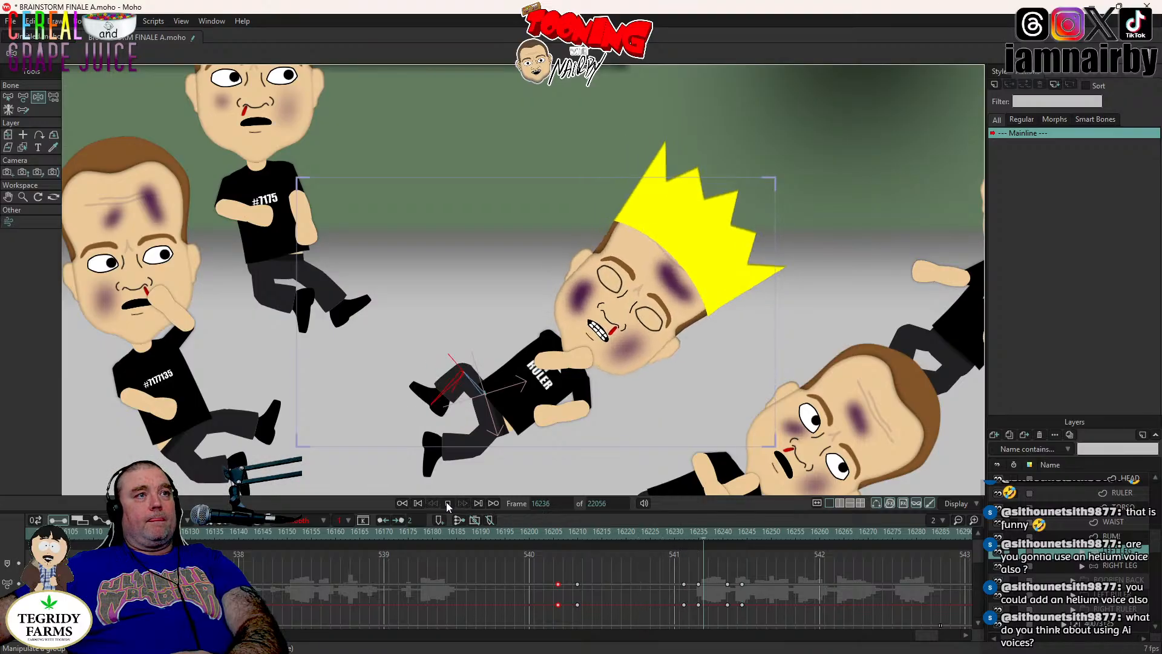
click(448, 503)
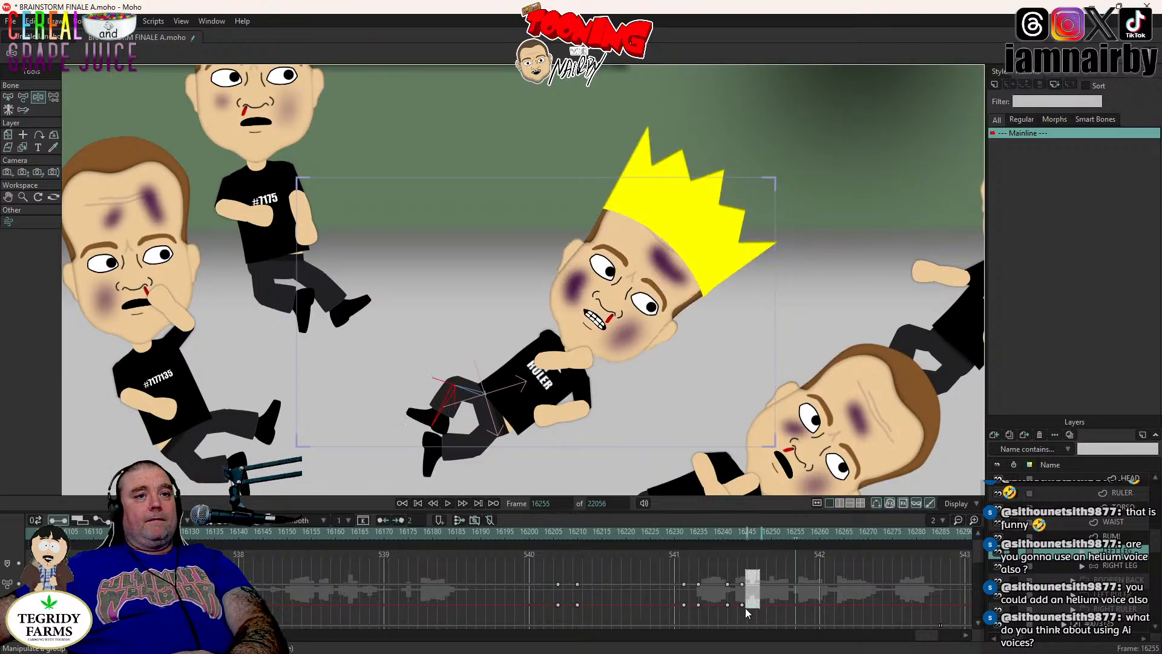
- Move the partly raised leg keys from frame 16244 to frame 16246 and play back the timing
drag(745, 607, 735, 610)
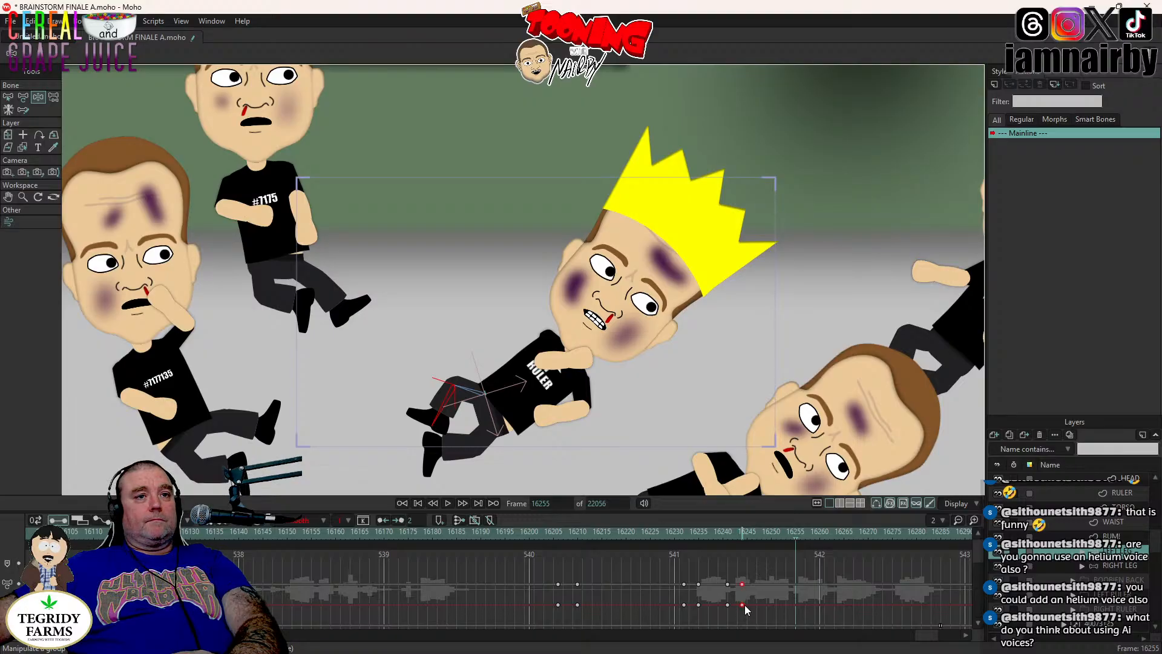
click(634, 532)
click(445, 500)
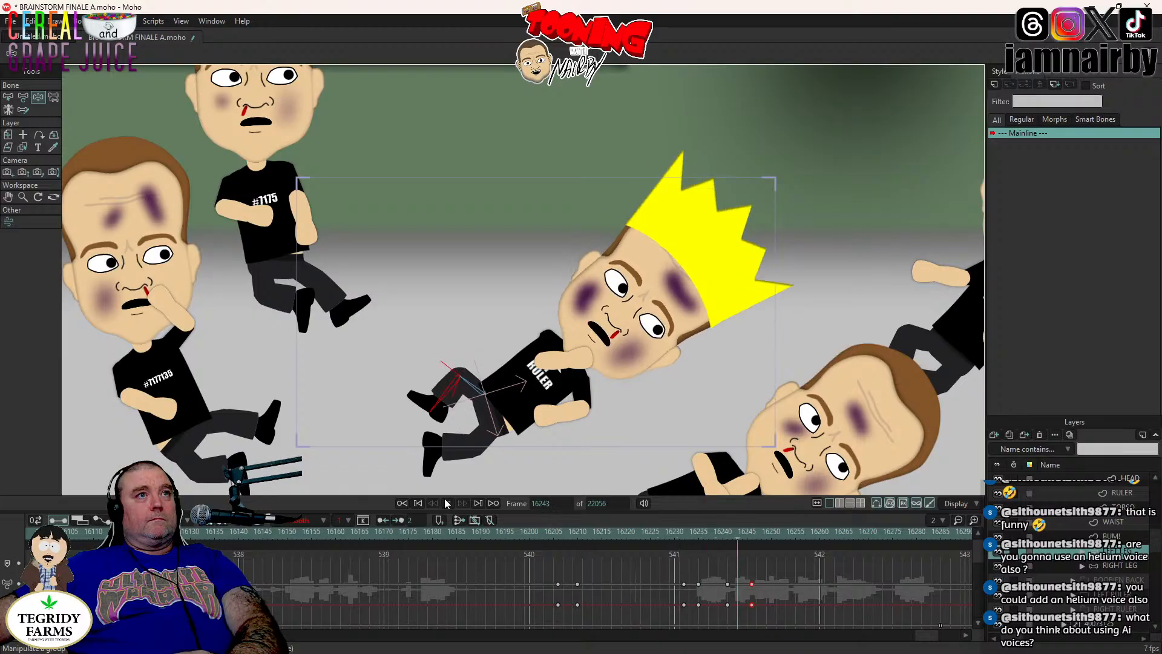
click(446, 501)
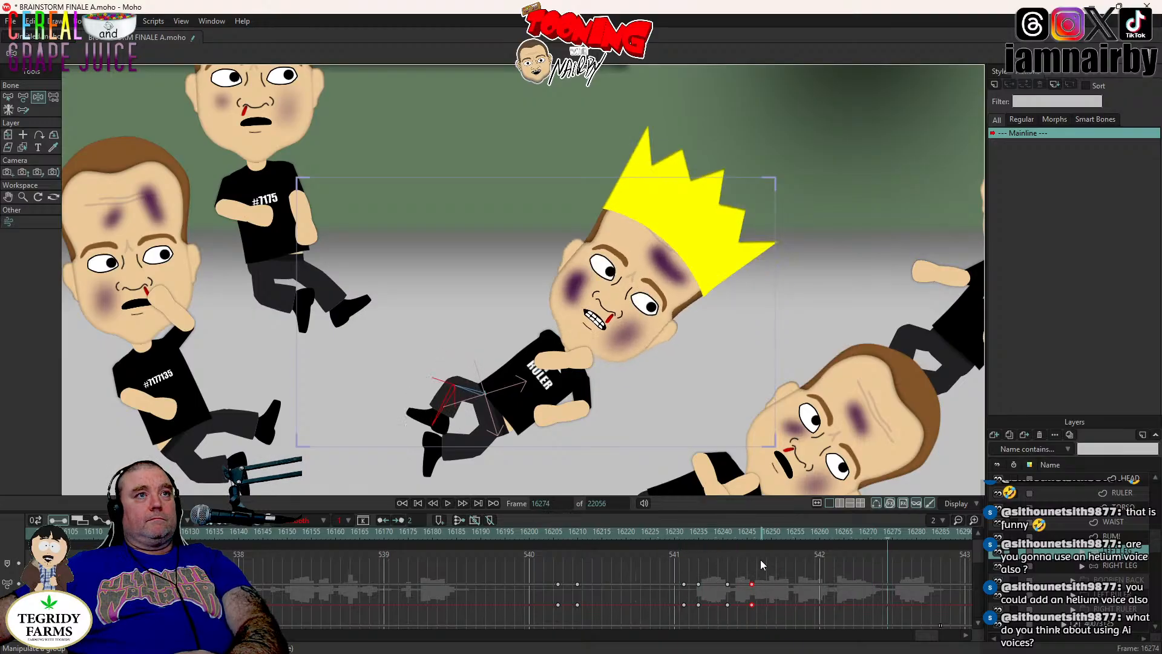
- Copy the partly raised leg keys from frame 16246 to frame 16275
click(833, 528)
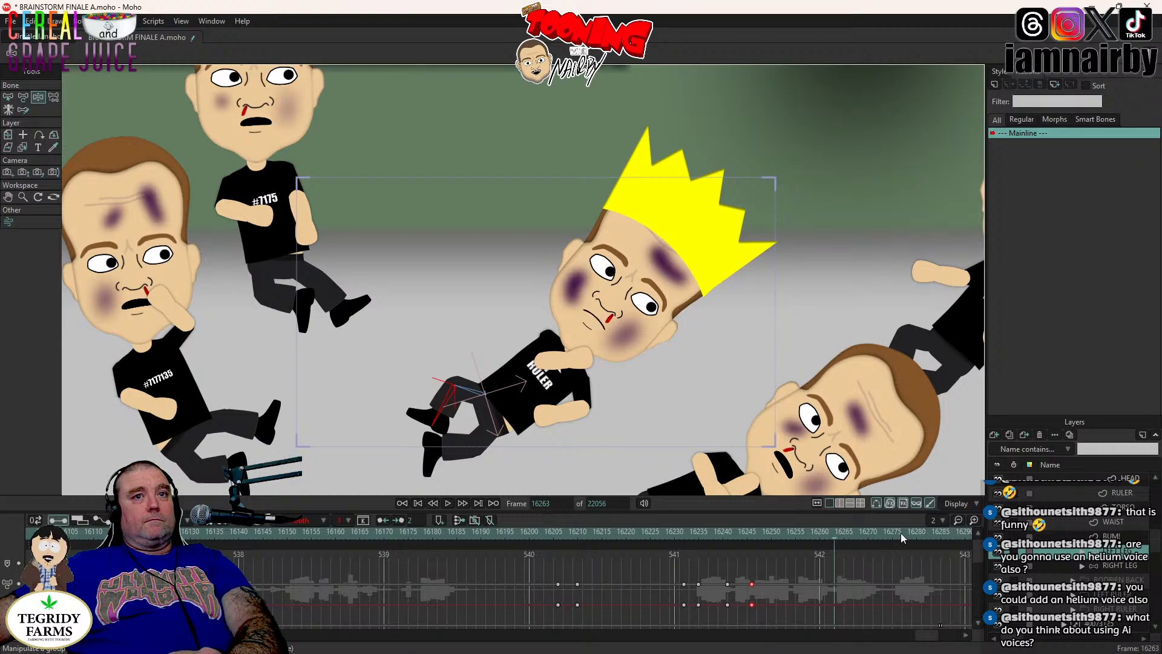
click(884, 532)
key(Right)
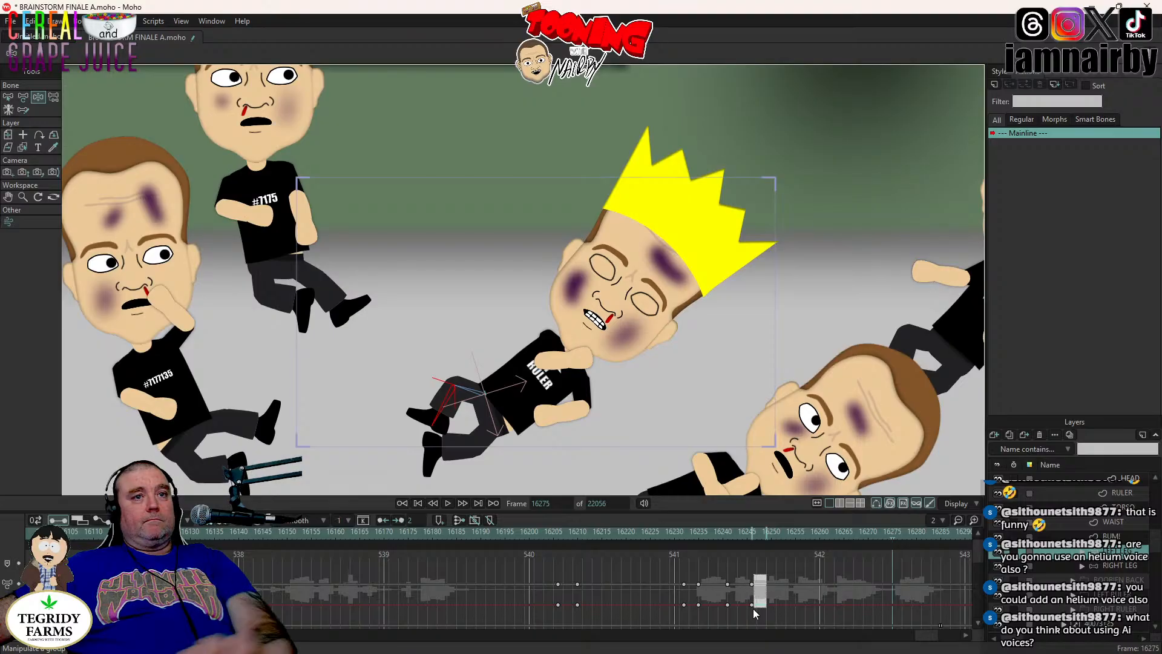
key(ctrl+v)
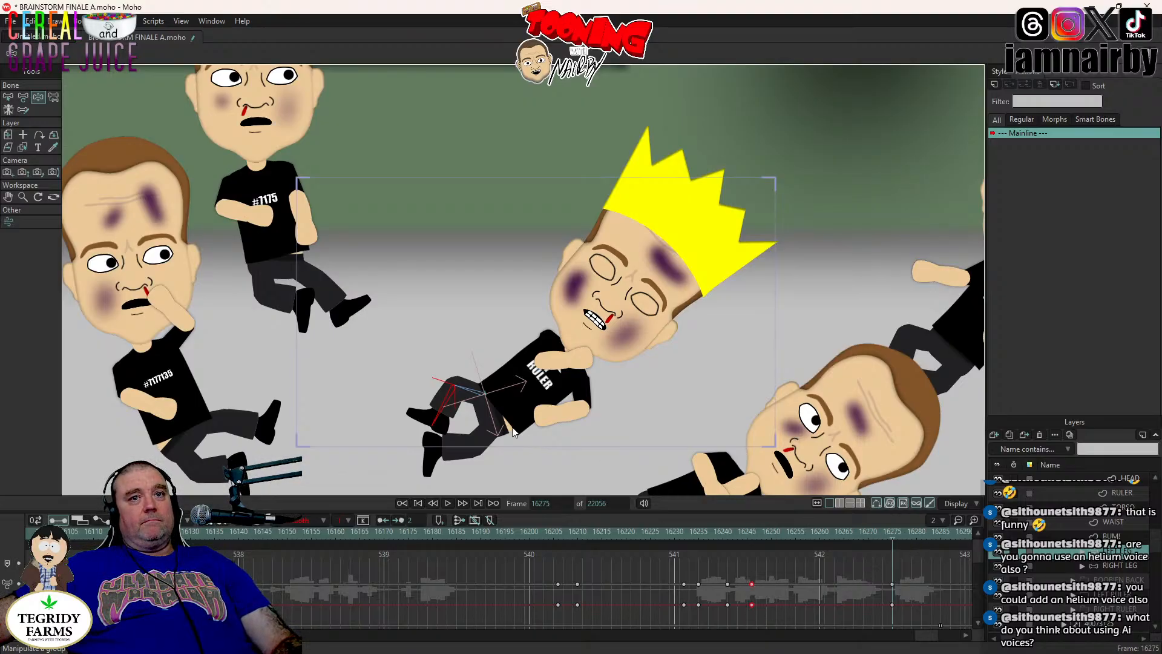
- Raise the foot slightly higher at frame 16278 and play back the leg movement with the dialogue
key(Right)
key(Right)
key(Right)
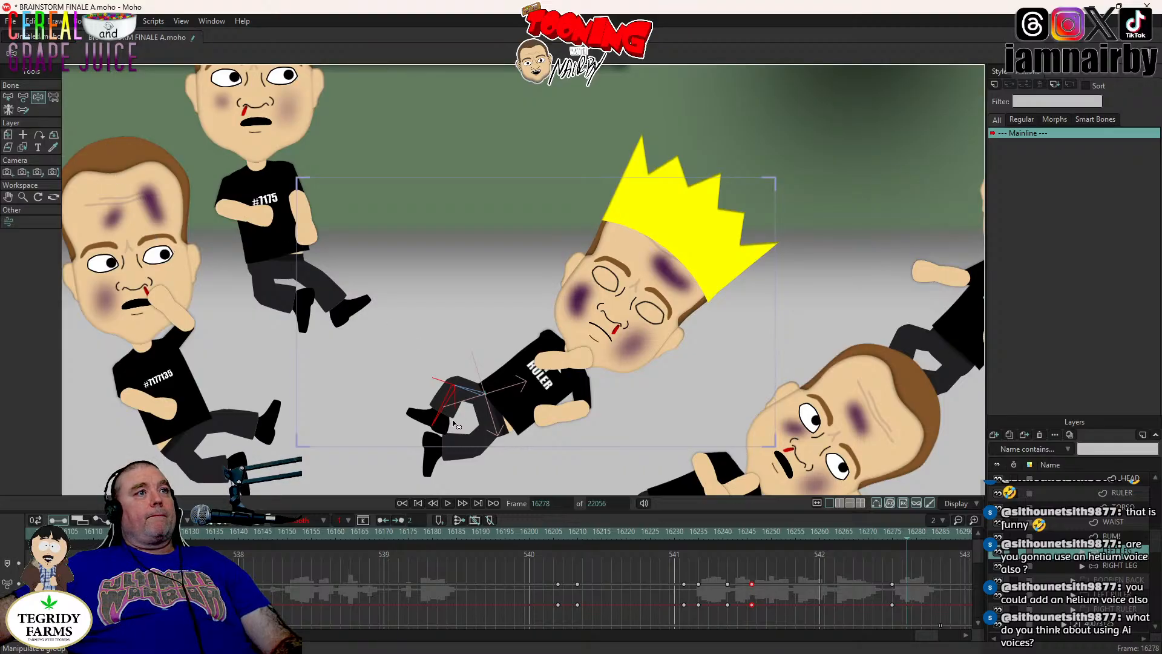
drag(440, 415, 440, 400)
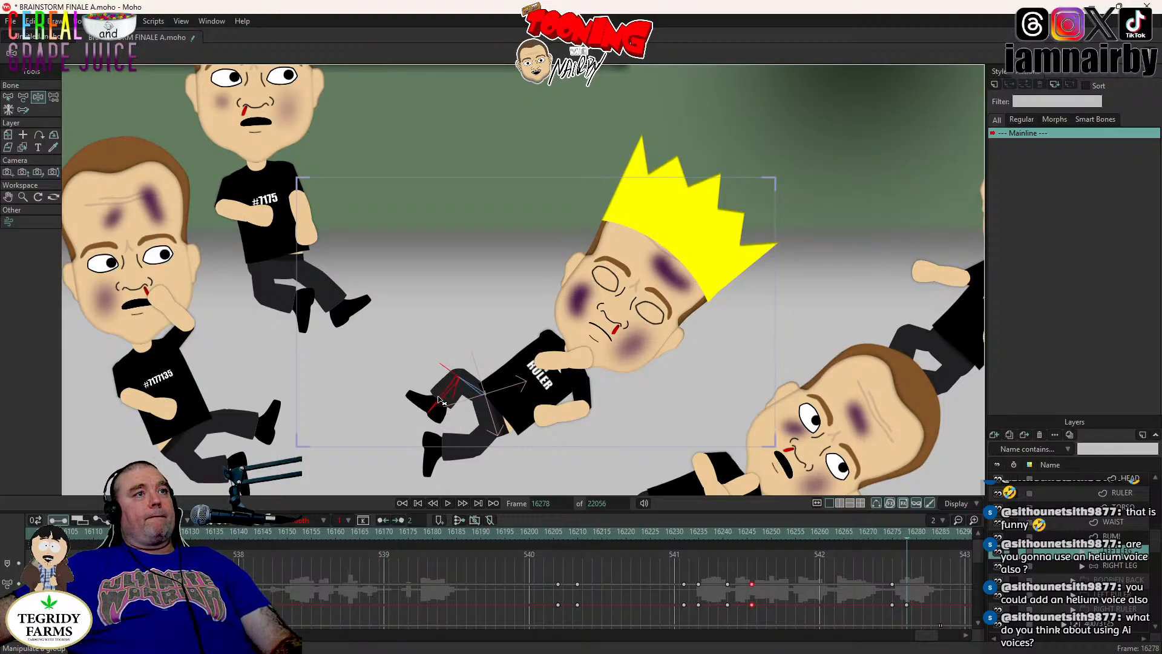
click(653, 538)
click(451, 504)
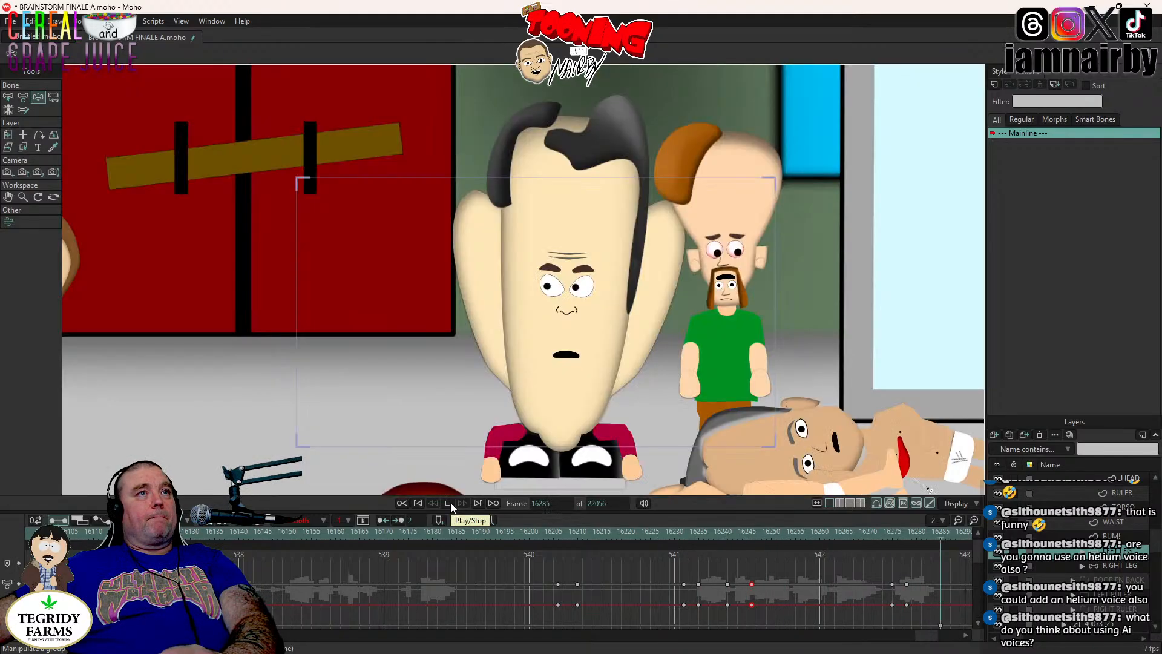
click(450, 503)
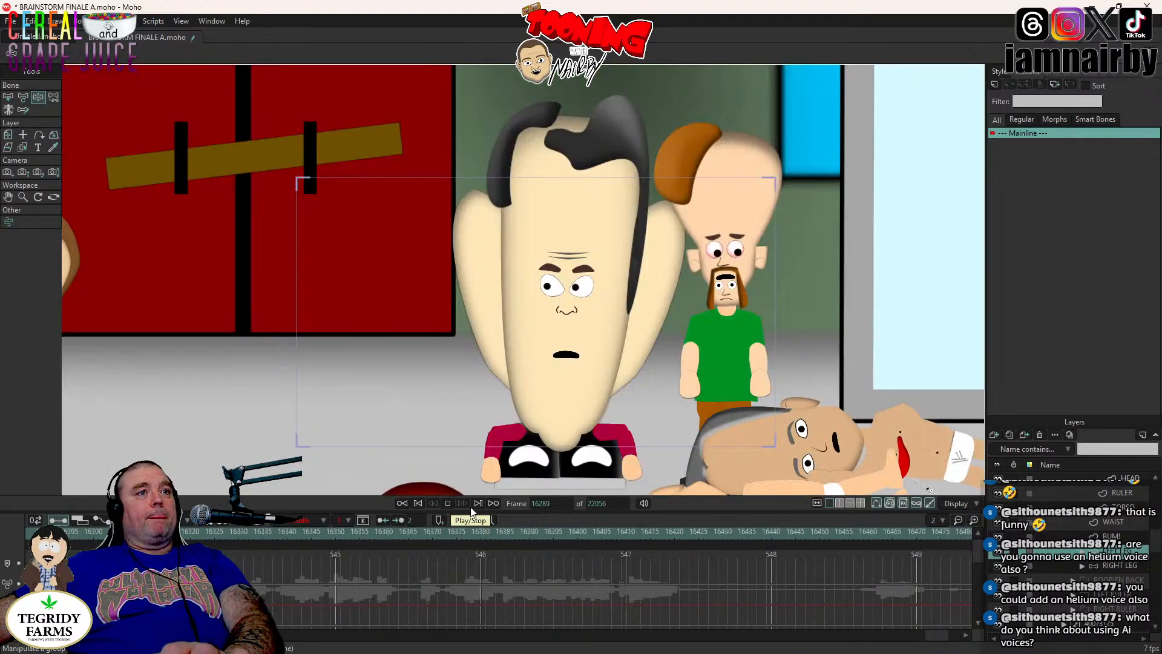
drag(941, 636, 932, 642)
click(393, 531)
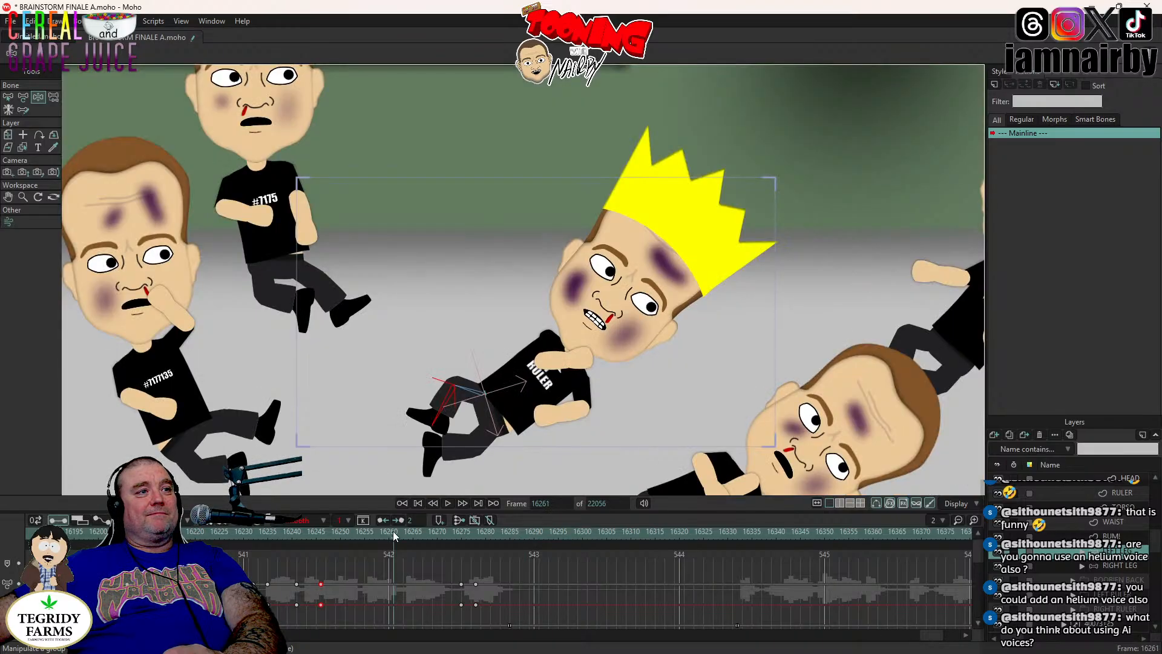
click(276, 540)
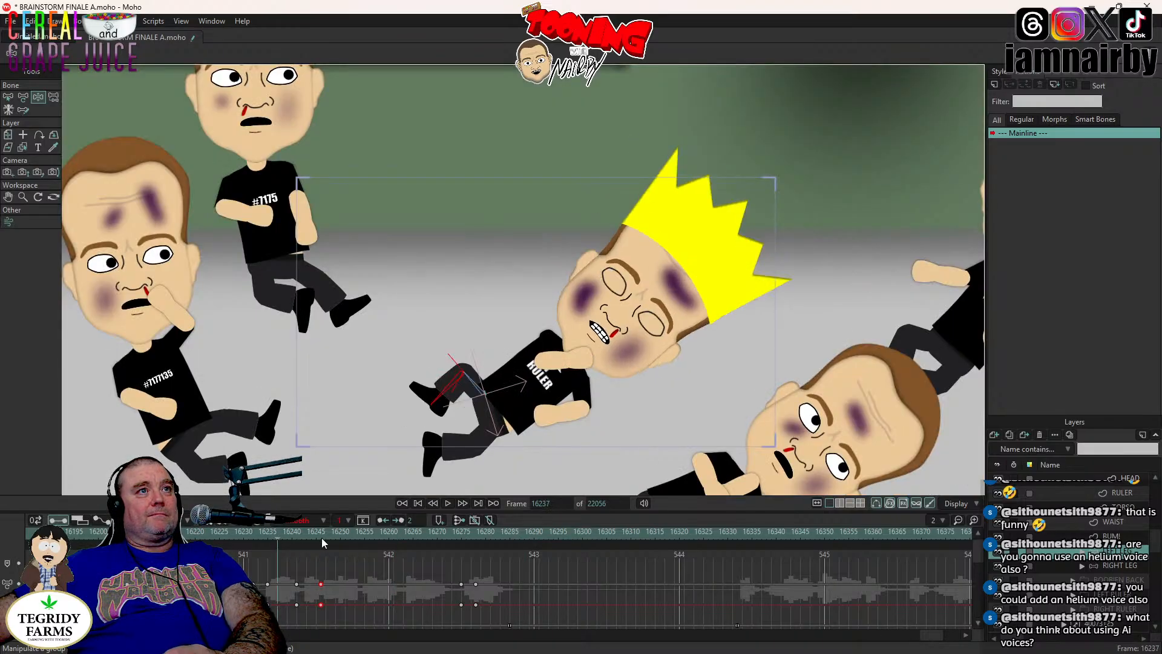
click(448, 502)
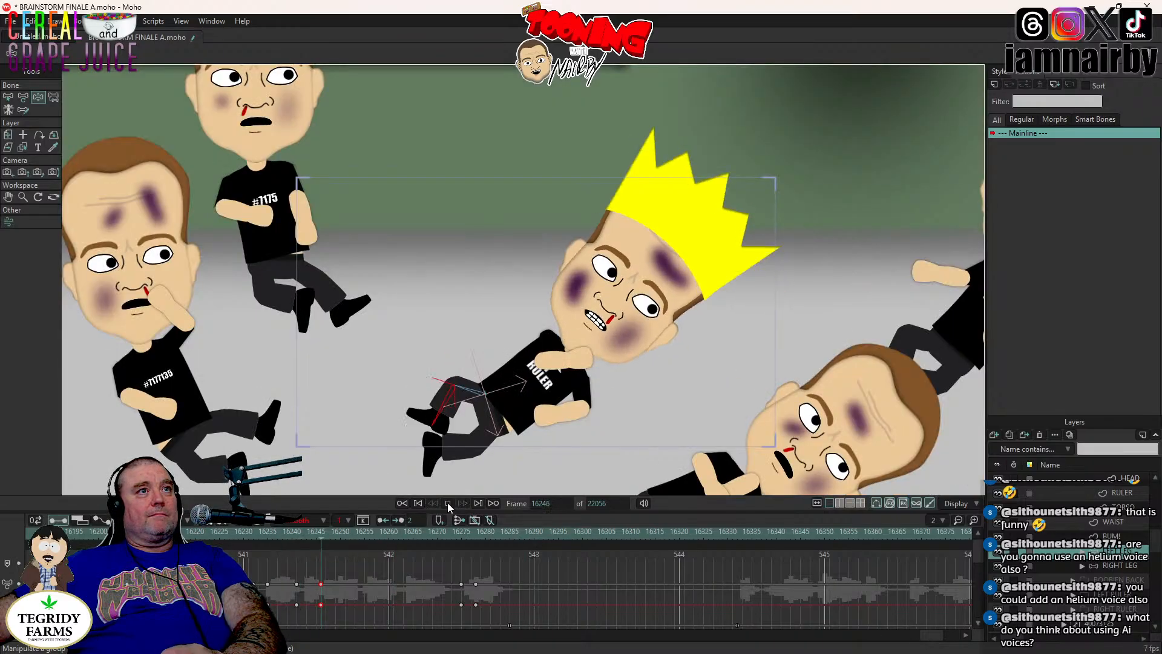
- Select the crowned character's LEFT ARM layer and key its current pose at frame 16243
click(360, 536)
scroll(1124, 557, up, 4)
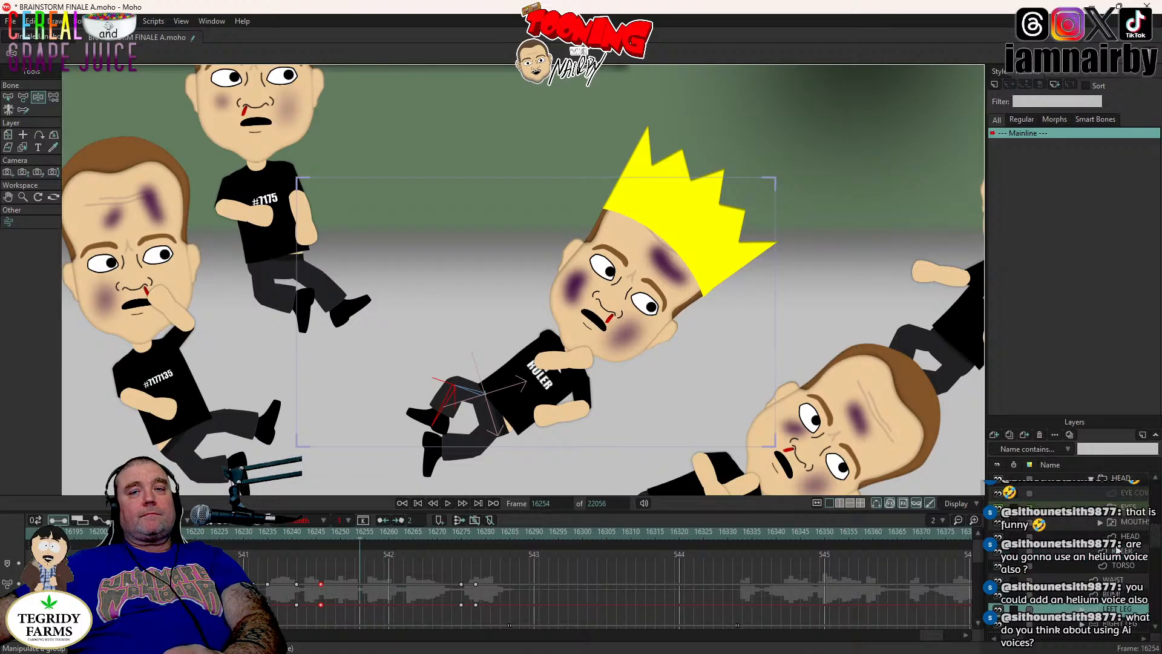
click(1120, 536)
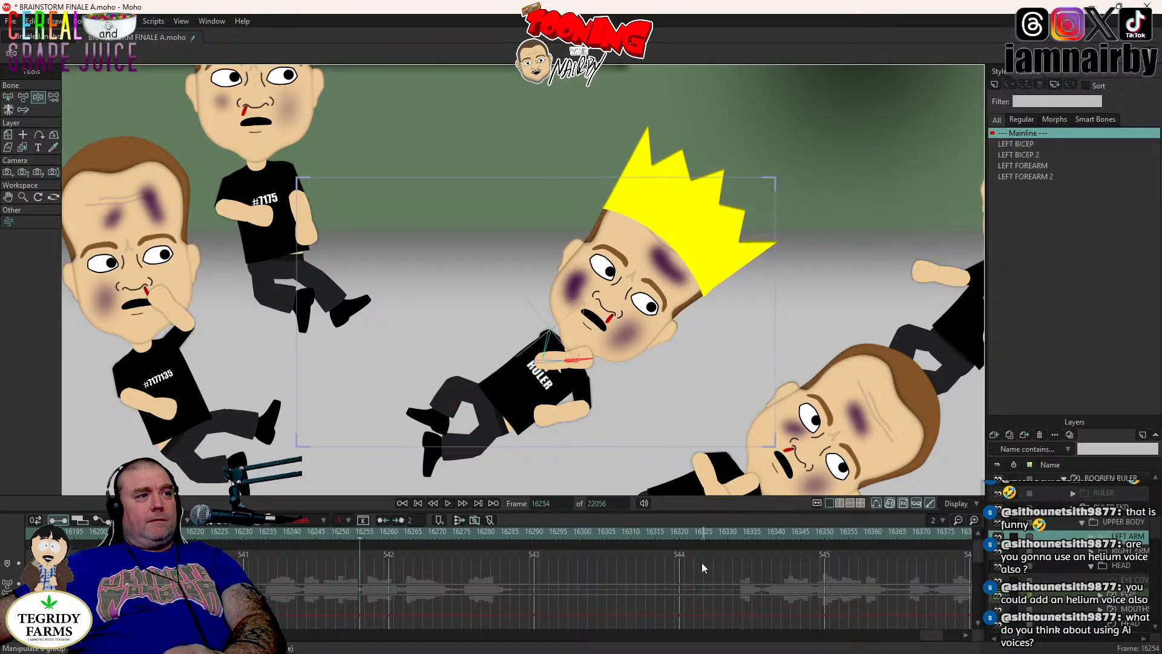
click(299, 533)
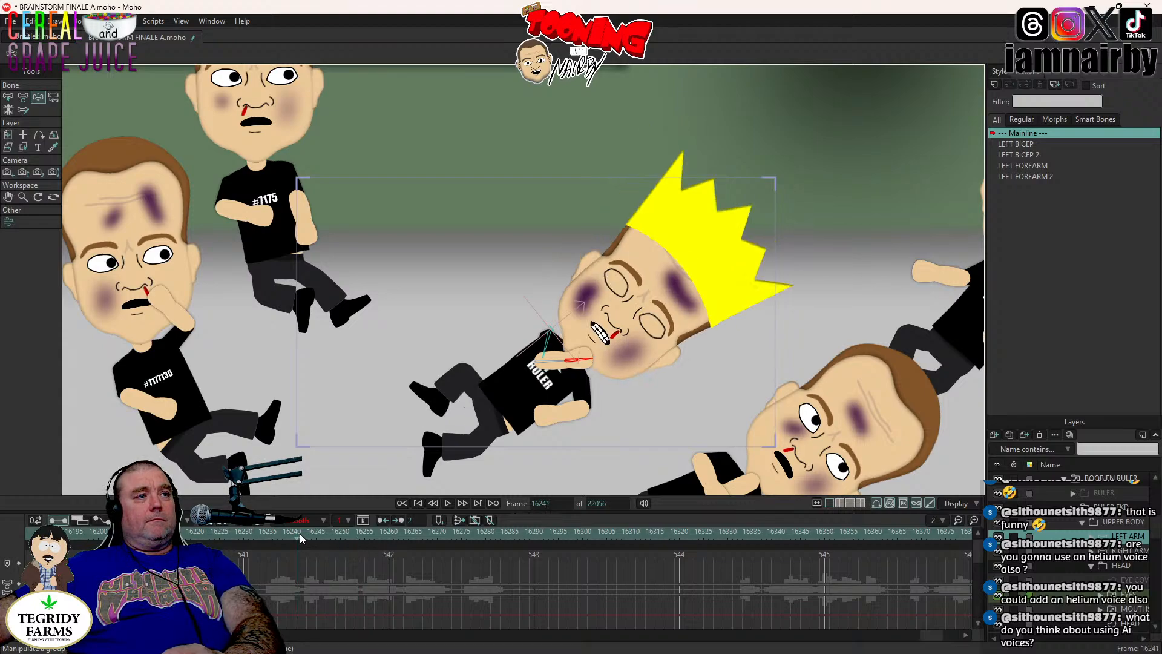
key(Right)
key(Right)
key(Right)
key(Right)
key(Left)
key(Left)
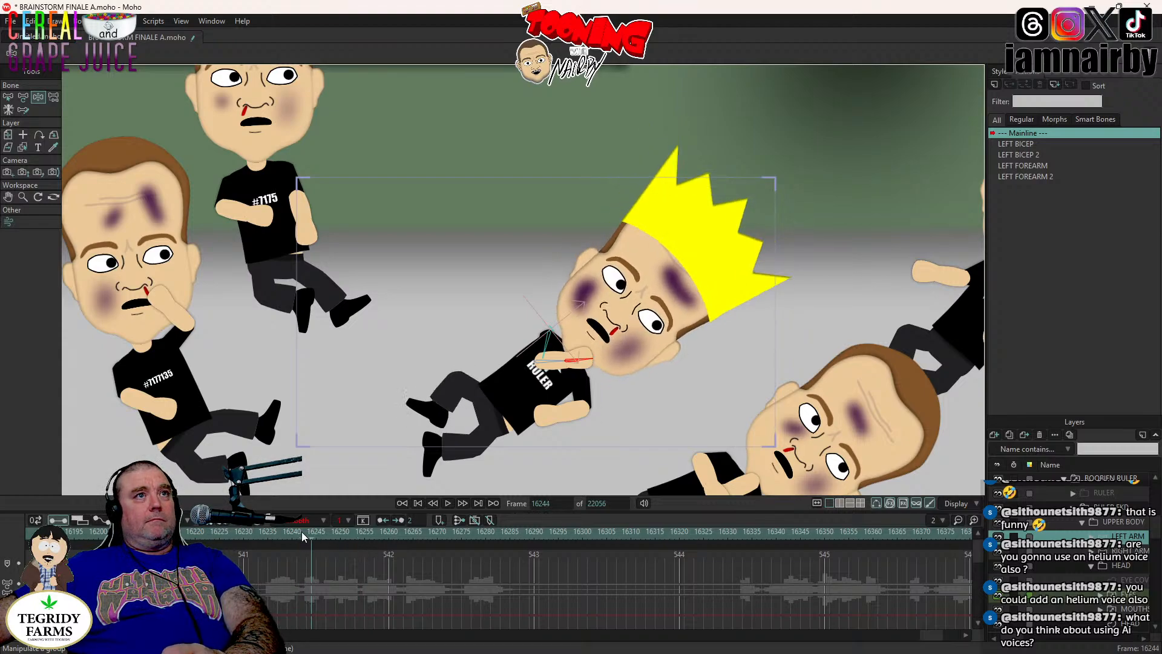
key(Left)
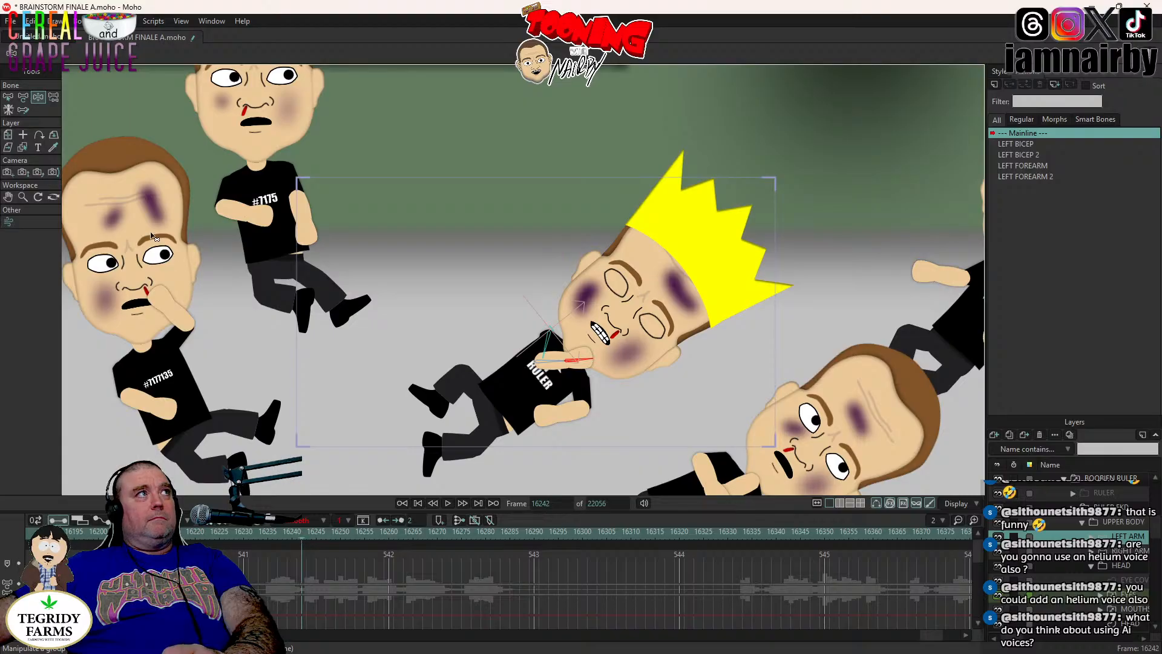
key(Right)
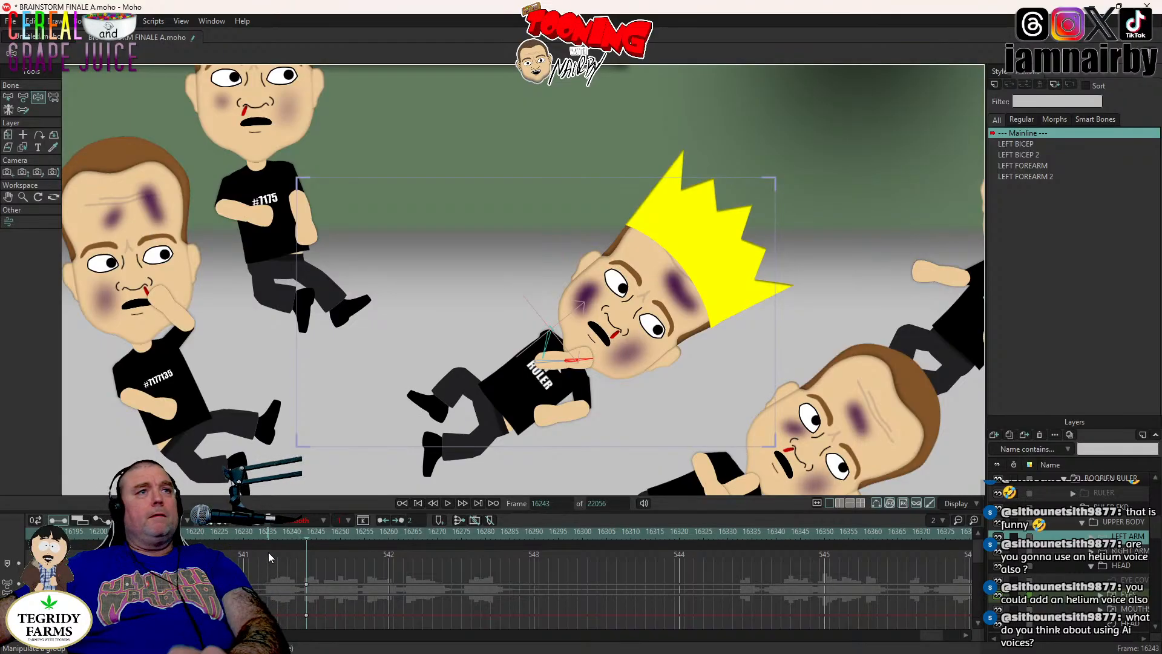
- Raise the left arm so the hand reaches the mouth at frame 16247, and play back the gesture with the dialogue
key(Right)
key(Right)
key(Right)
key(Right)
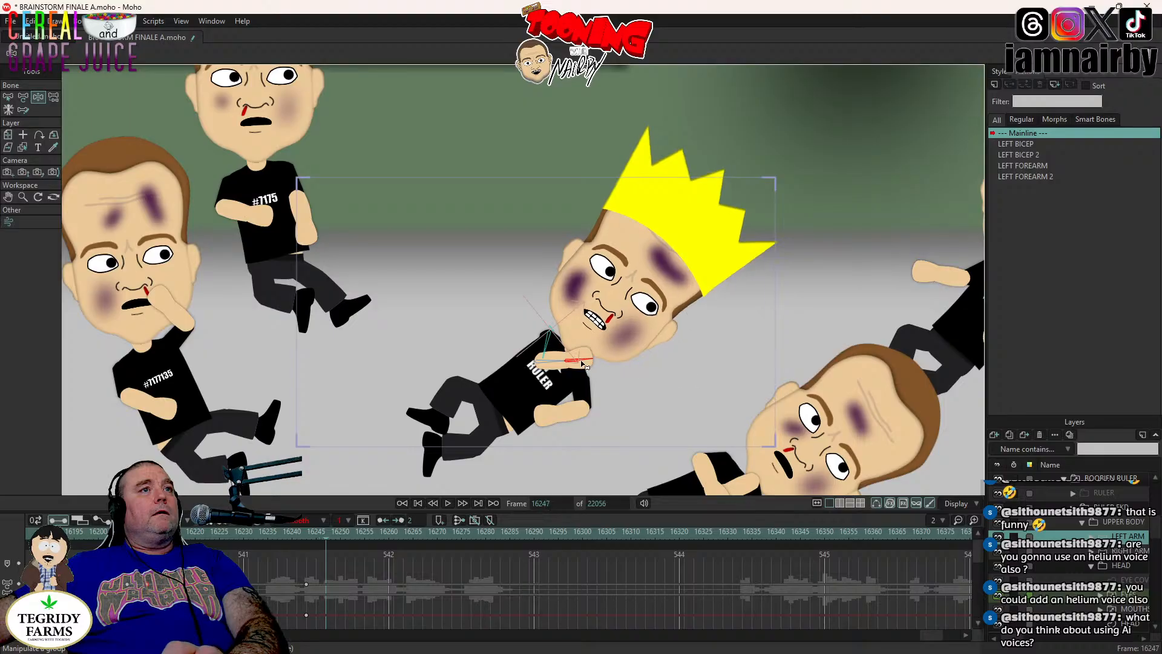
drag(586, 362, 610, 331)
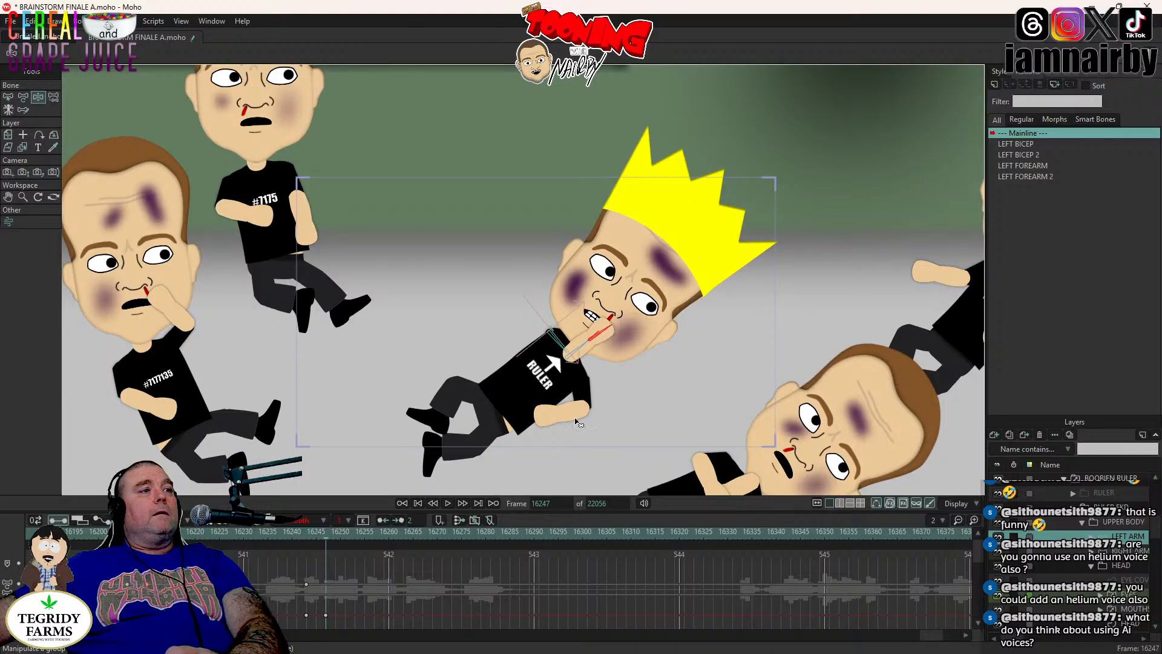
click(270, 534)
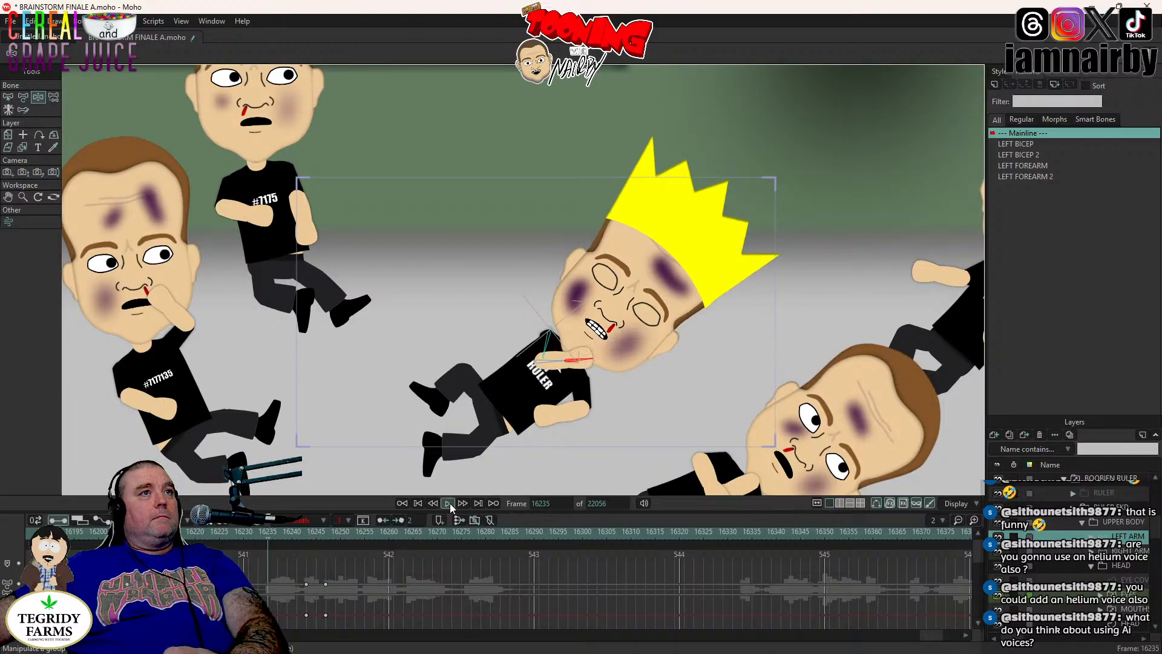
click(448, 502)
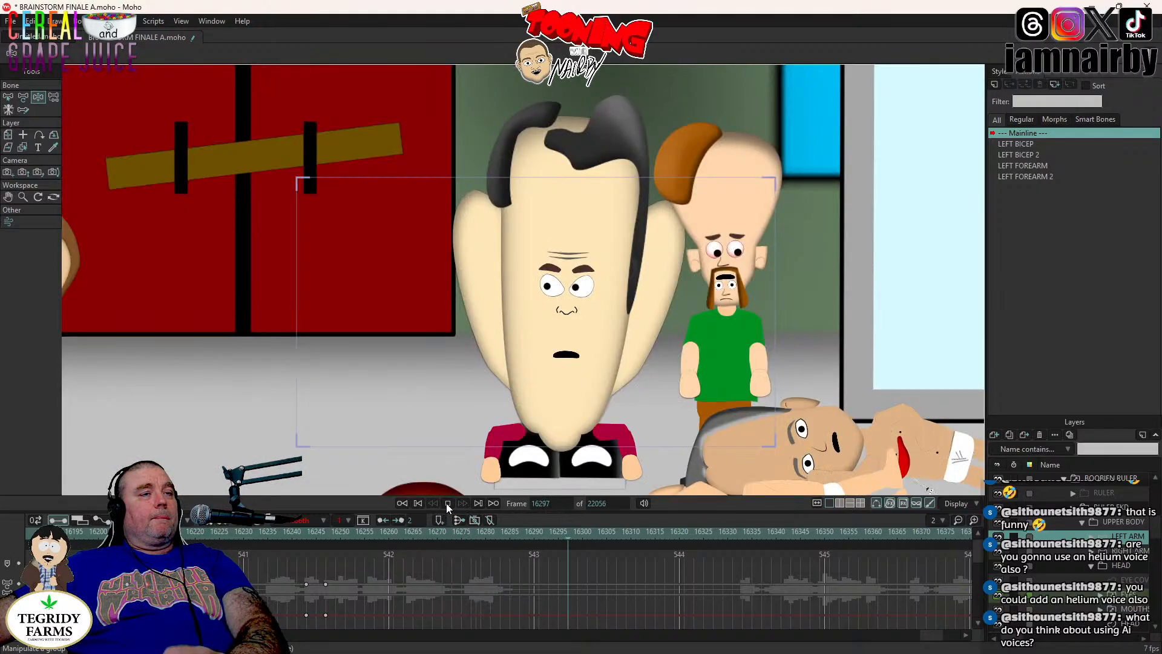
click(446, 503)
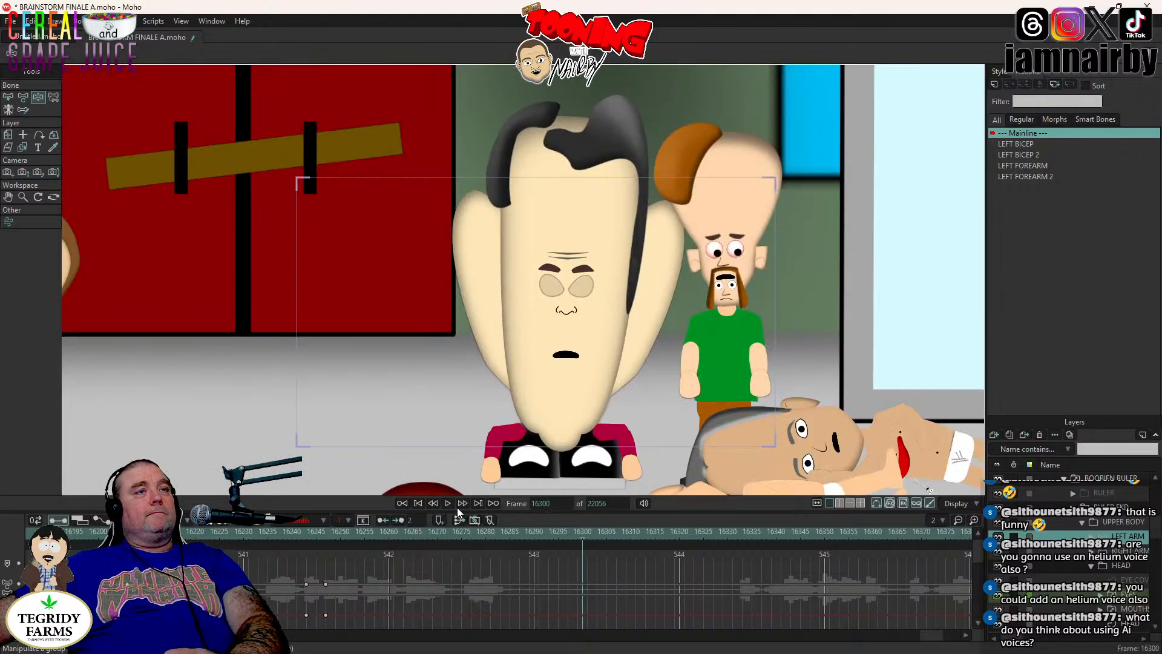
click(449, 502)
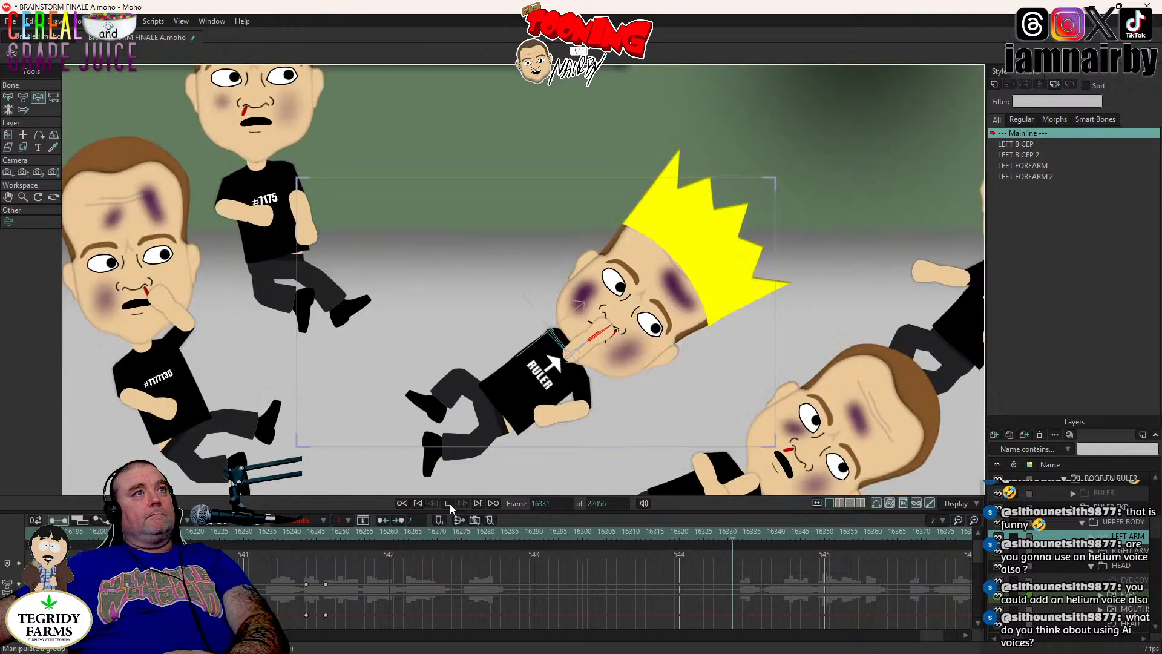
- Copy the crowned character's raised-foot leg keys from frame 16278 to frame 16332
click(449, 504)
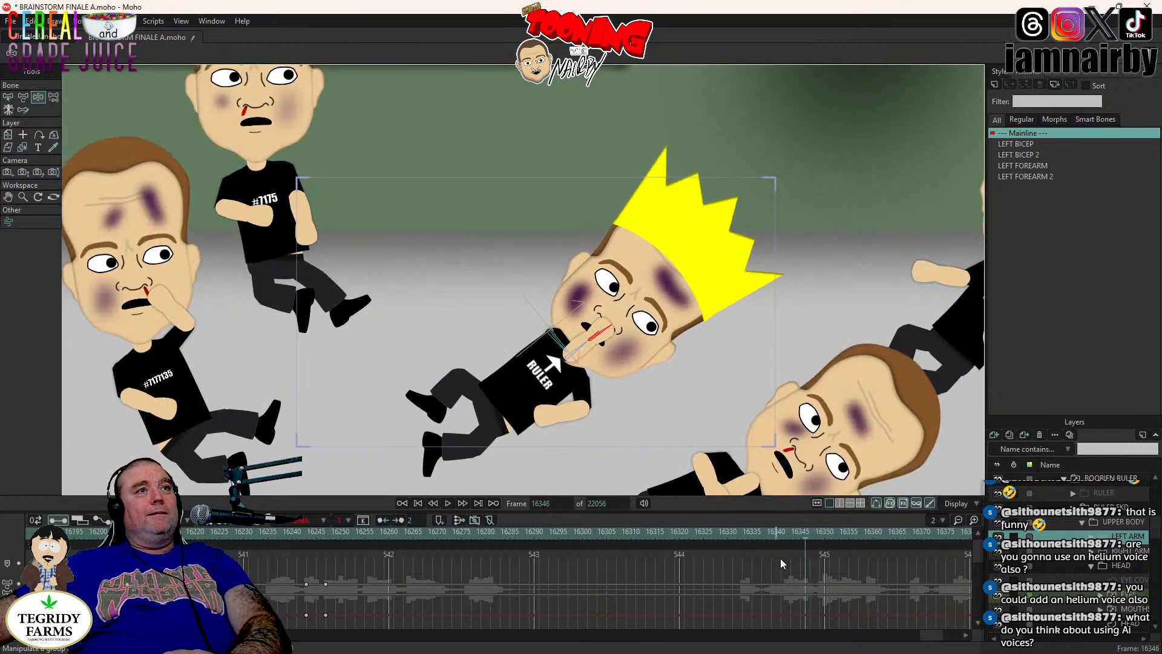
click(747, 544)
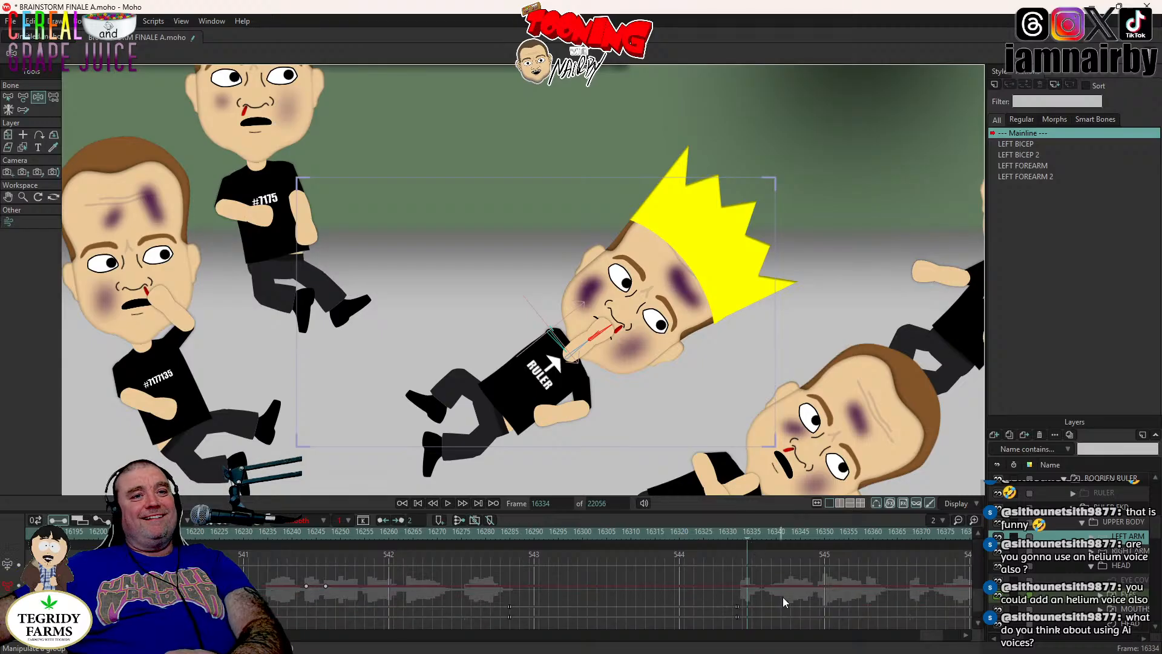
click(734, 535)
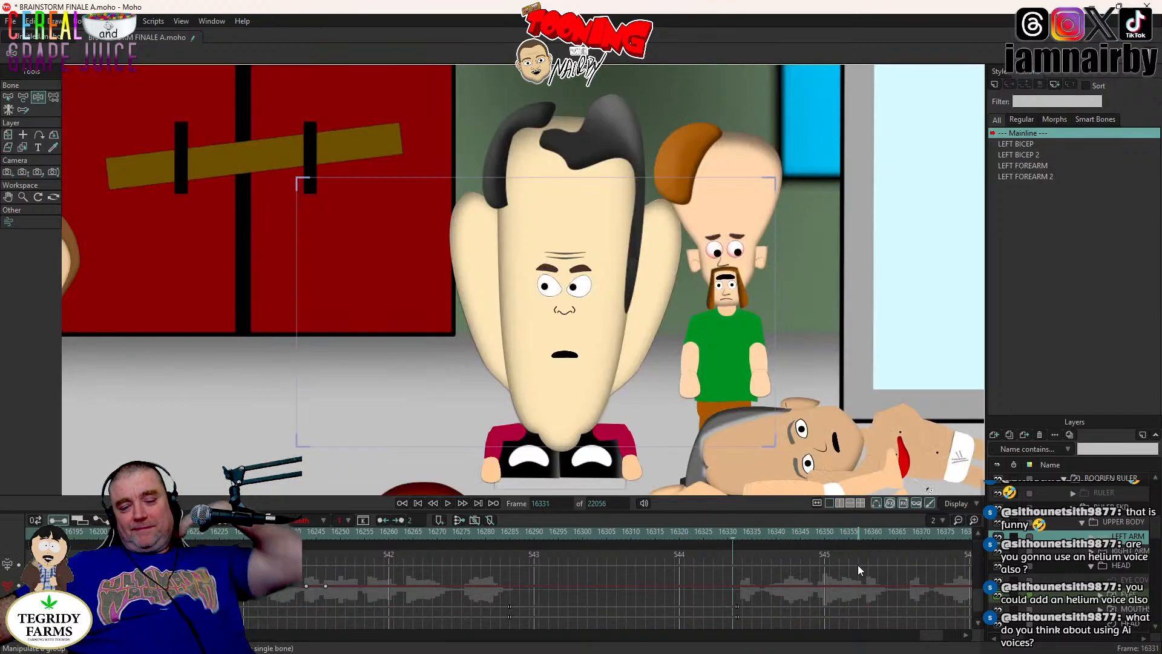
key(Right)
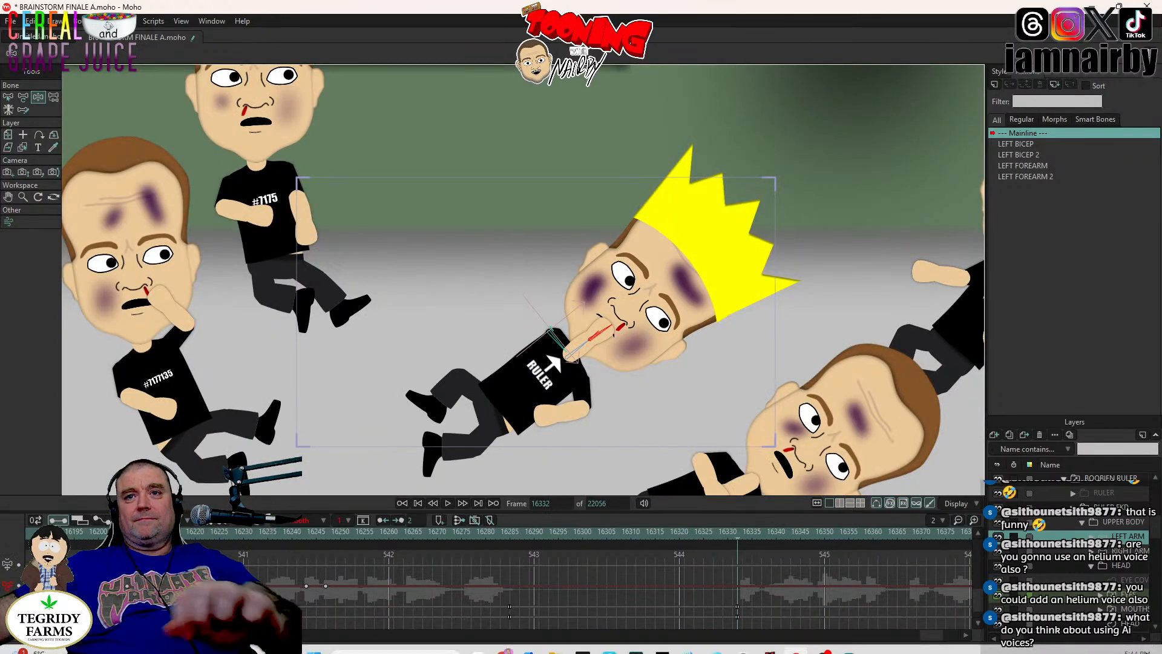
scroll(1111, 565, down, 5)
scroll(1113, 569, down, 3)
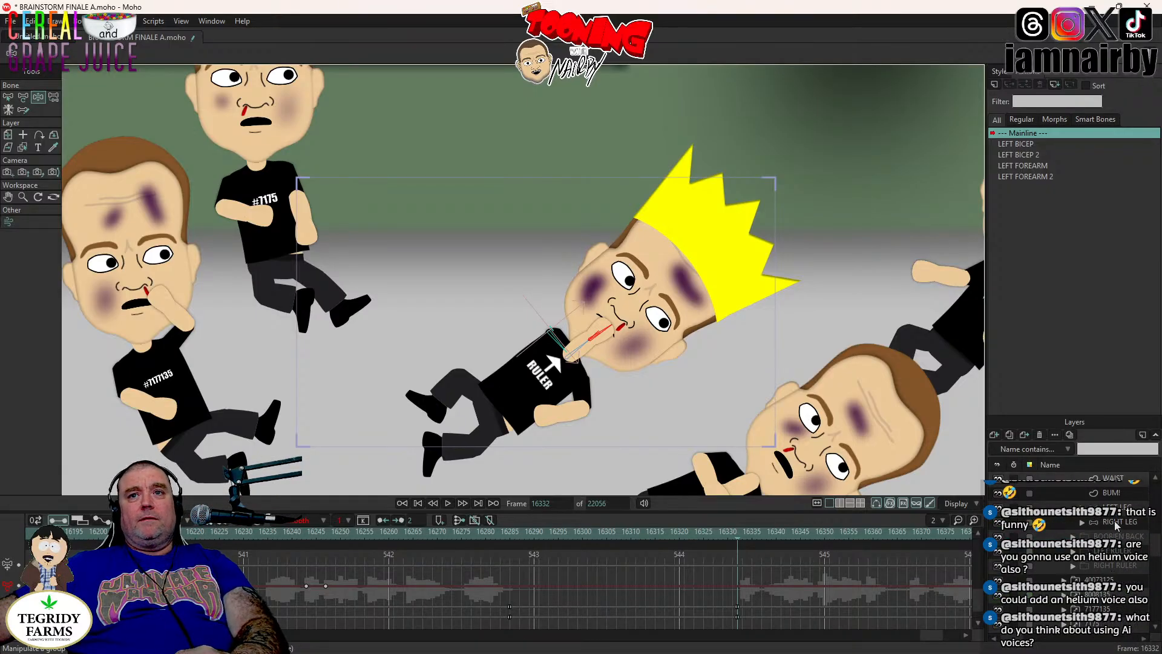
click(1124, 508)
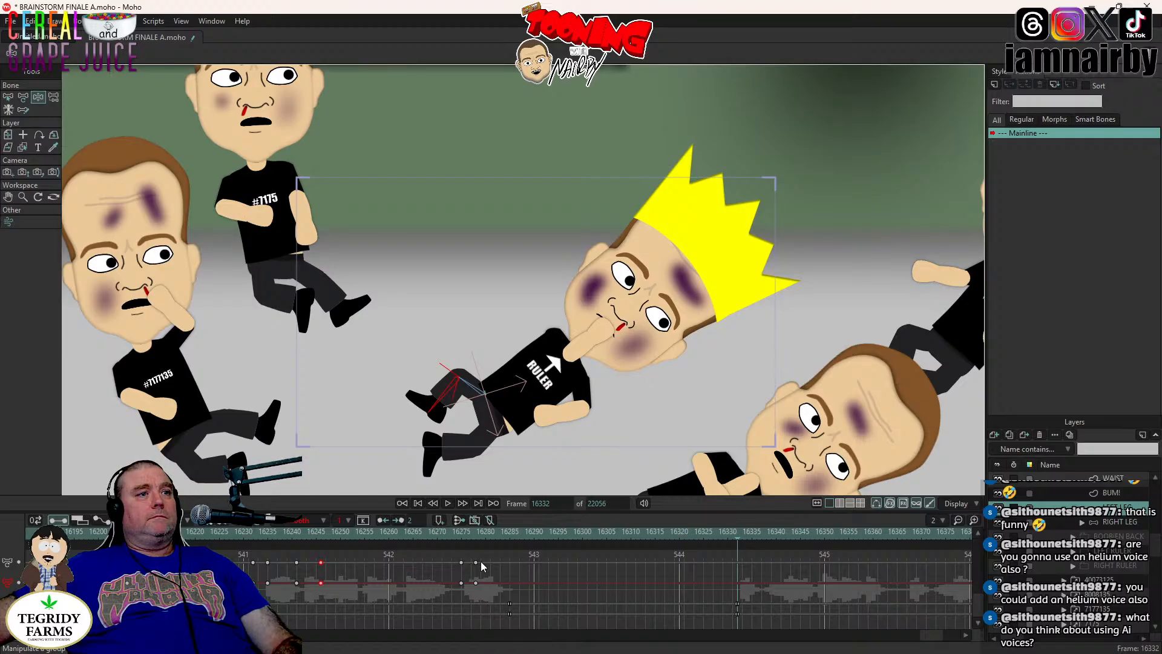
click(478, 585)
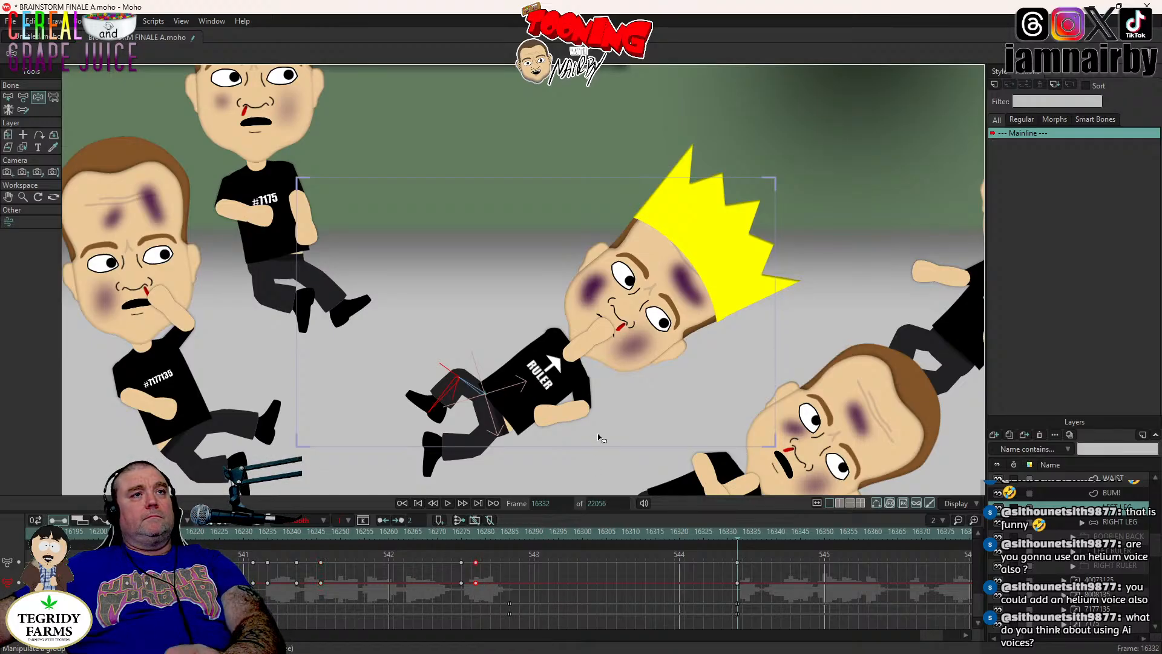
- Move the copied leg keys one frame earlier and lower the raised foot beside the other foot at frame 16335
key(Right)
key(Right)
key(Right)
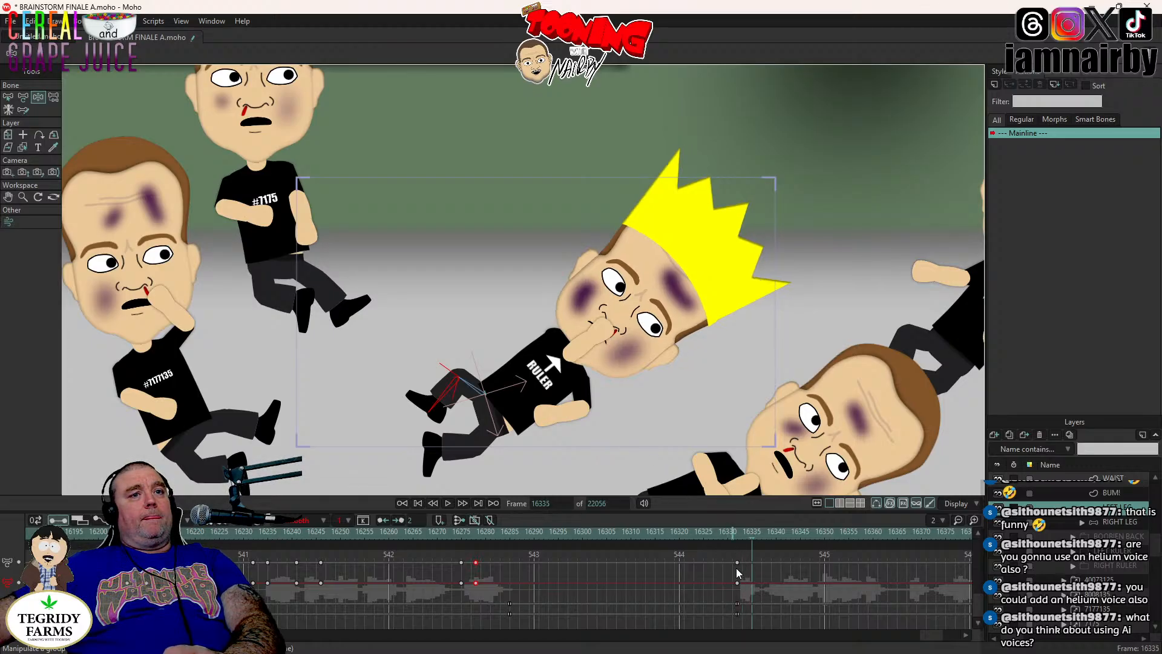
drag(736, 575, 738, 581)
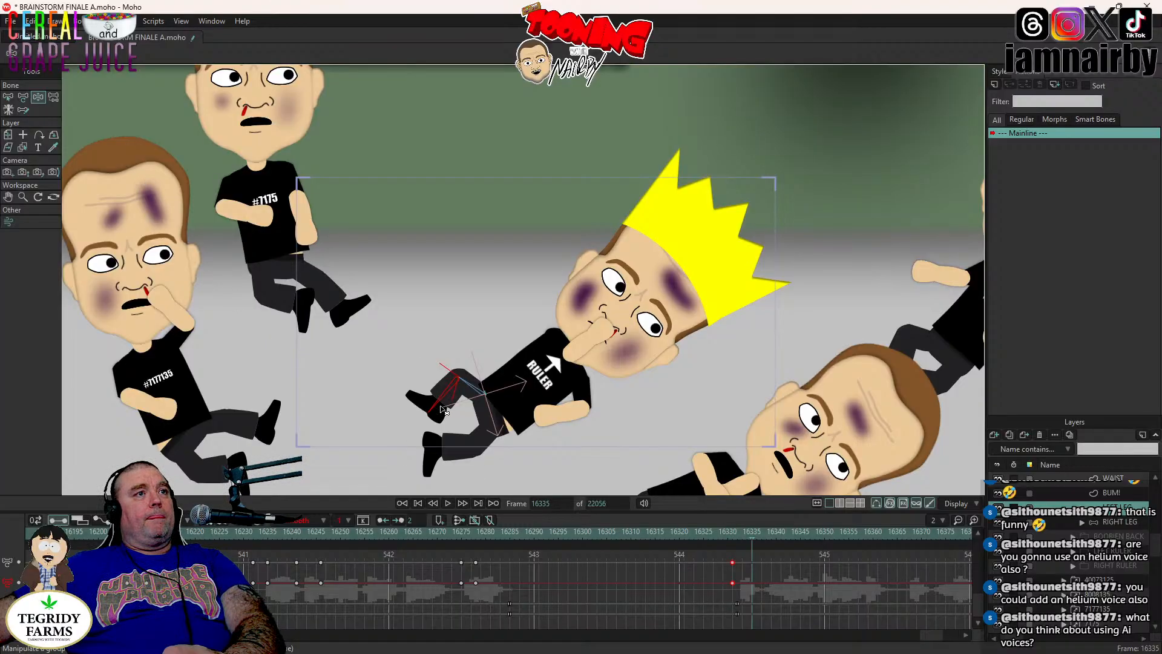
drag(447, 402, 462, 423)
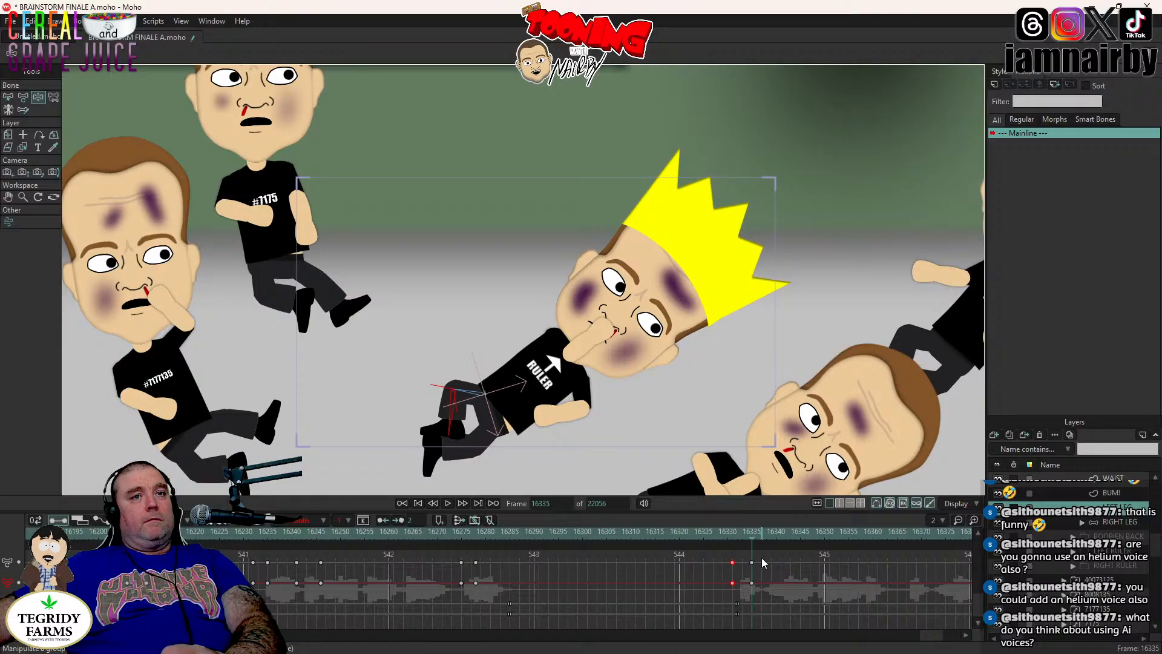
- Shift both leg keys earlier to about frame 16330 and play back the leg movement with the dialogue
drag(751, 584, 729, 583)
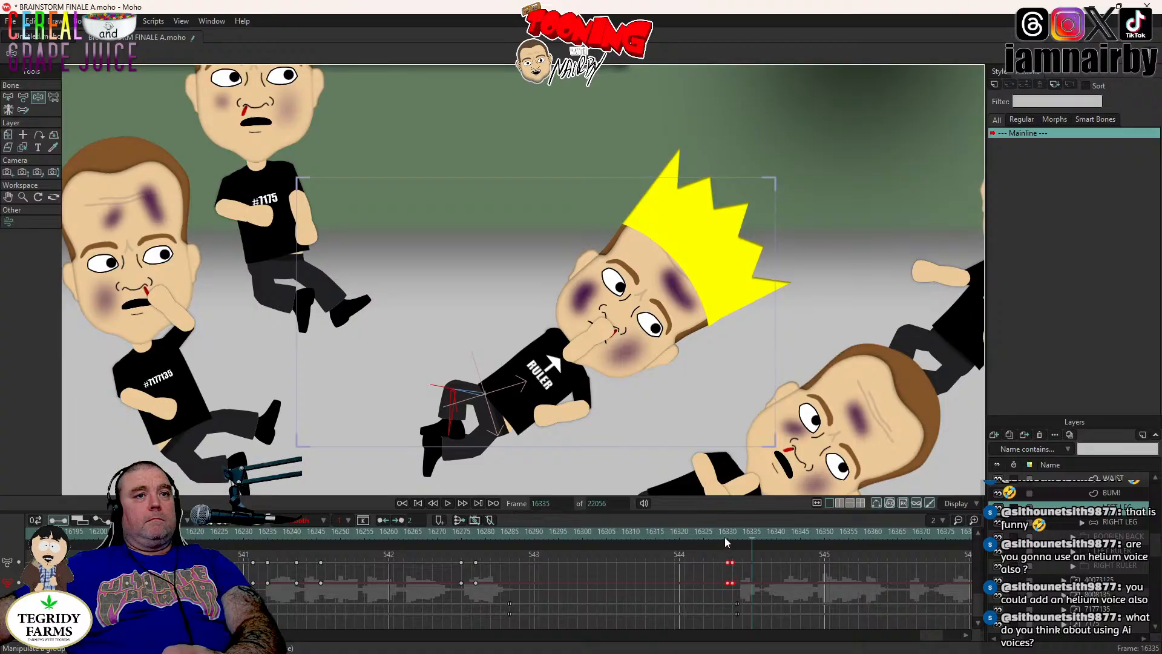
click(724, 536)
click(448, 502)
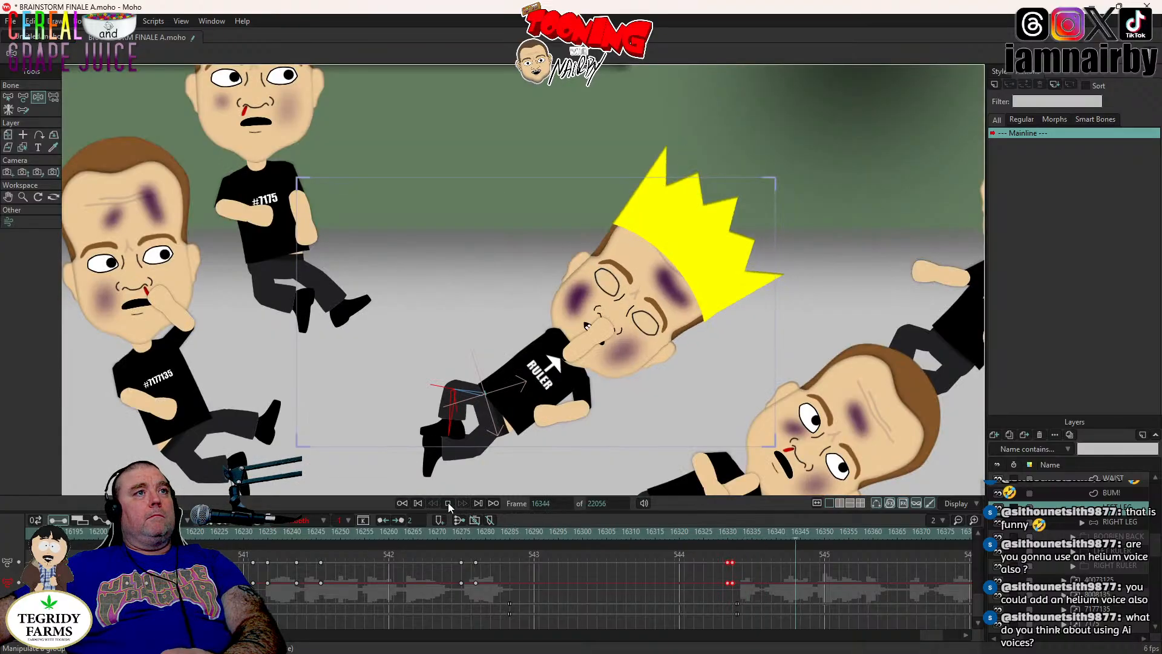
click(768, 535)
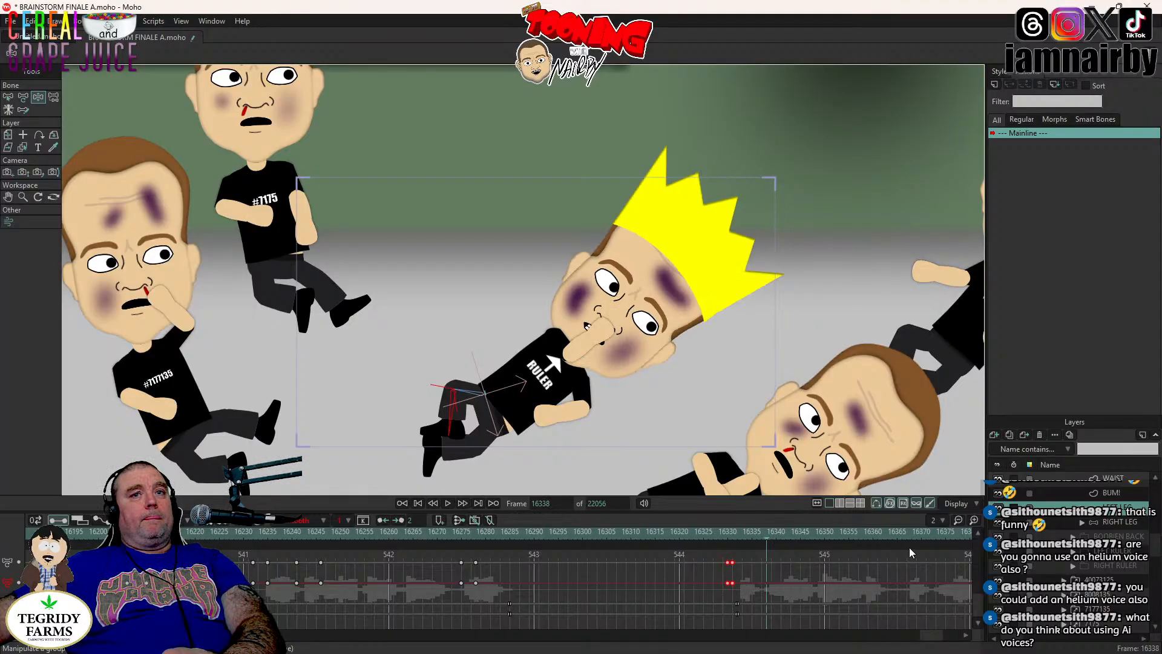
- Select the crowned character's UPPER BODY layer and key its current pose at frame 16334
click(748, 534)
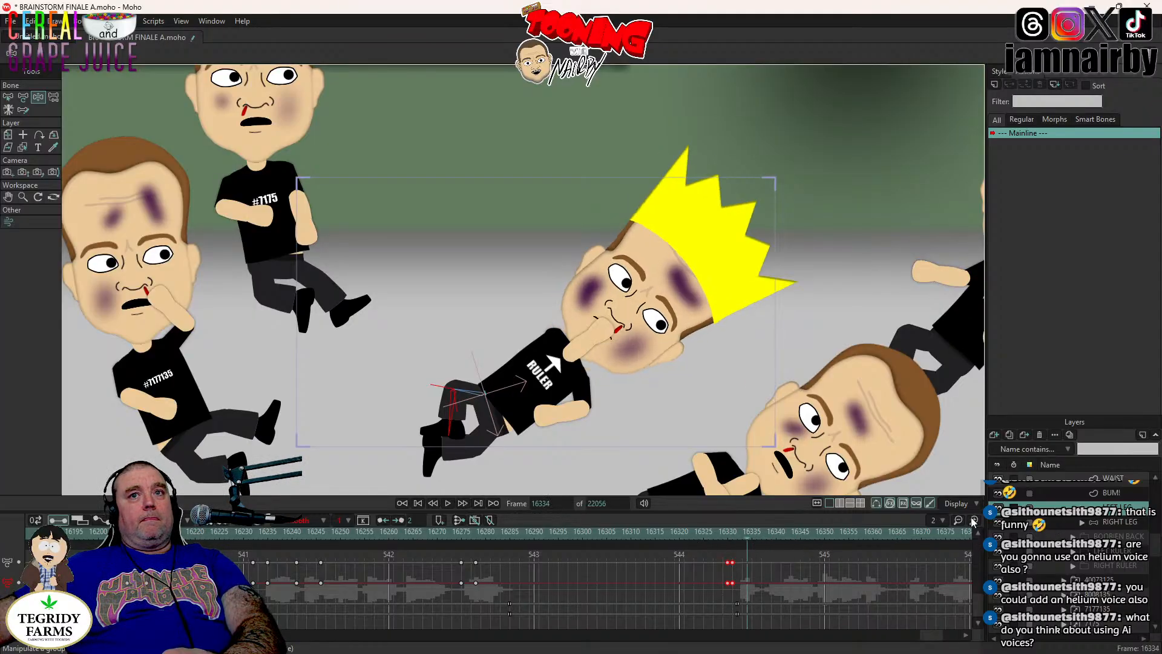
scroll(1113, 501, up, 5)
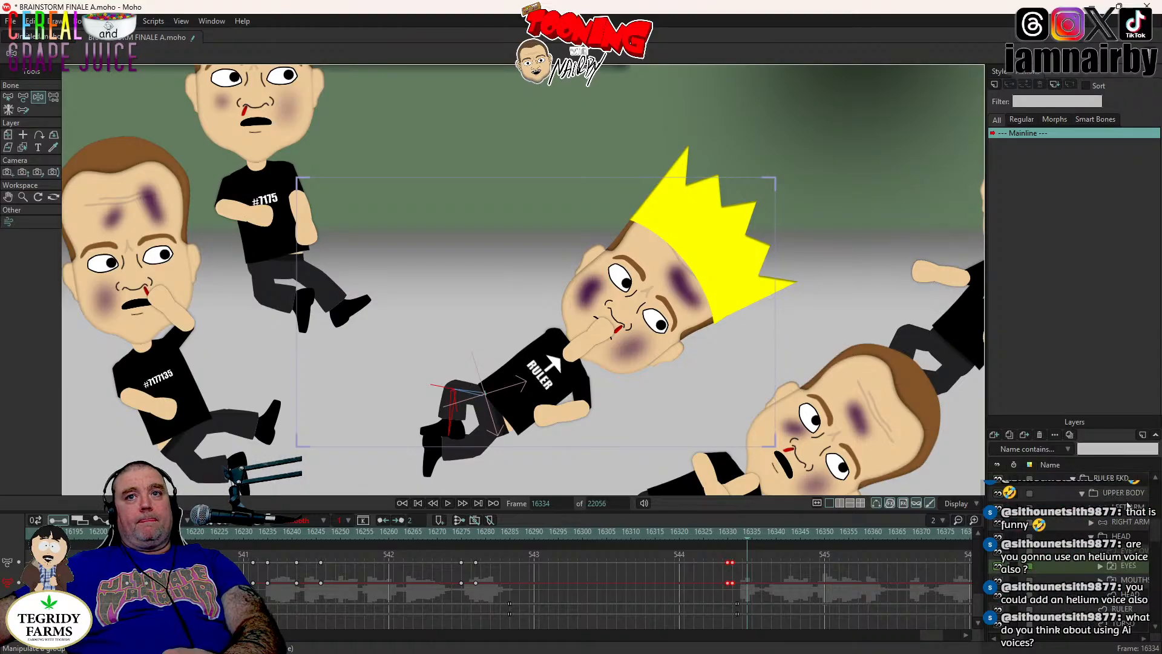
click(1128, 495)
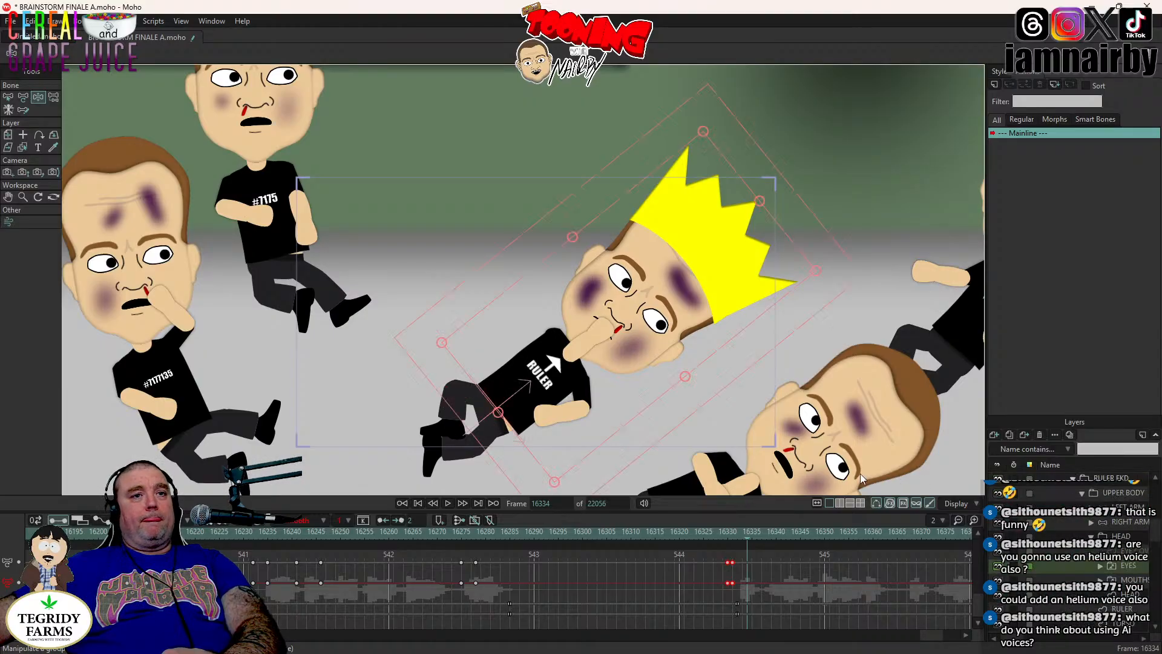
click(697, 393)
- Rotate the upper body up to 24.2° at frame 16337 and play back the movement with the dialogue
key(Right)
key(Right)
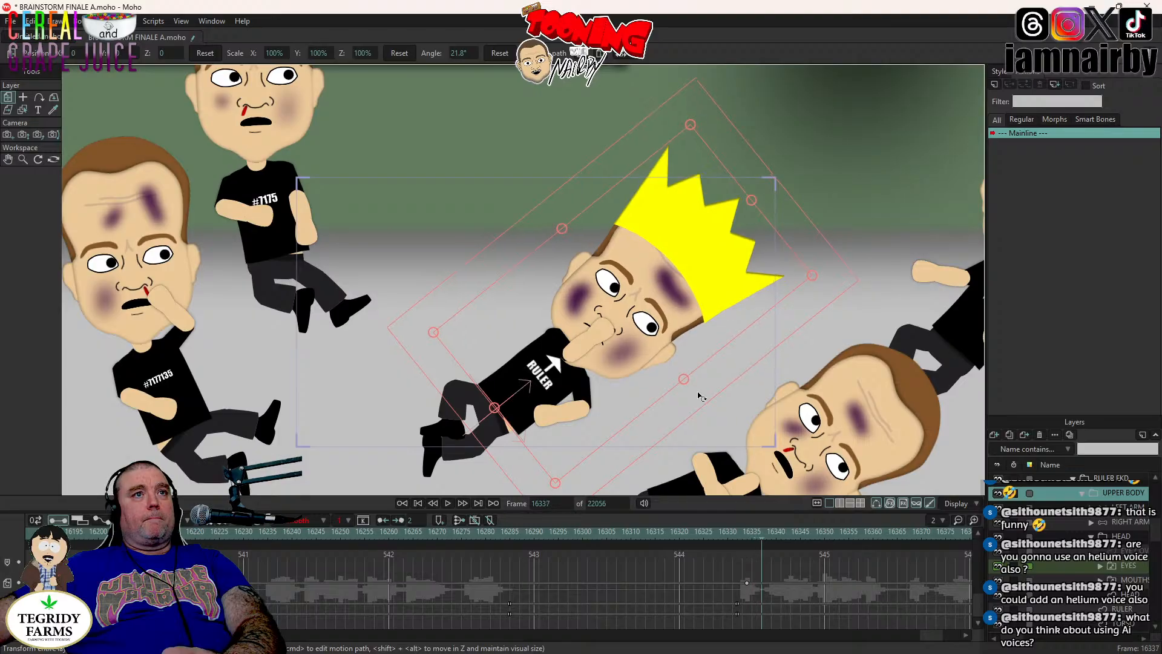
drag(704, 399, 703, 389)
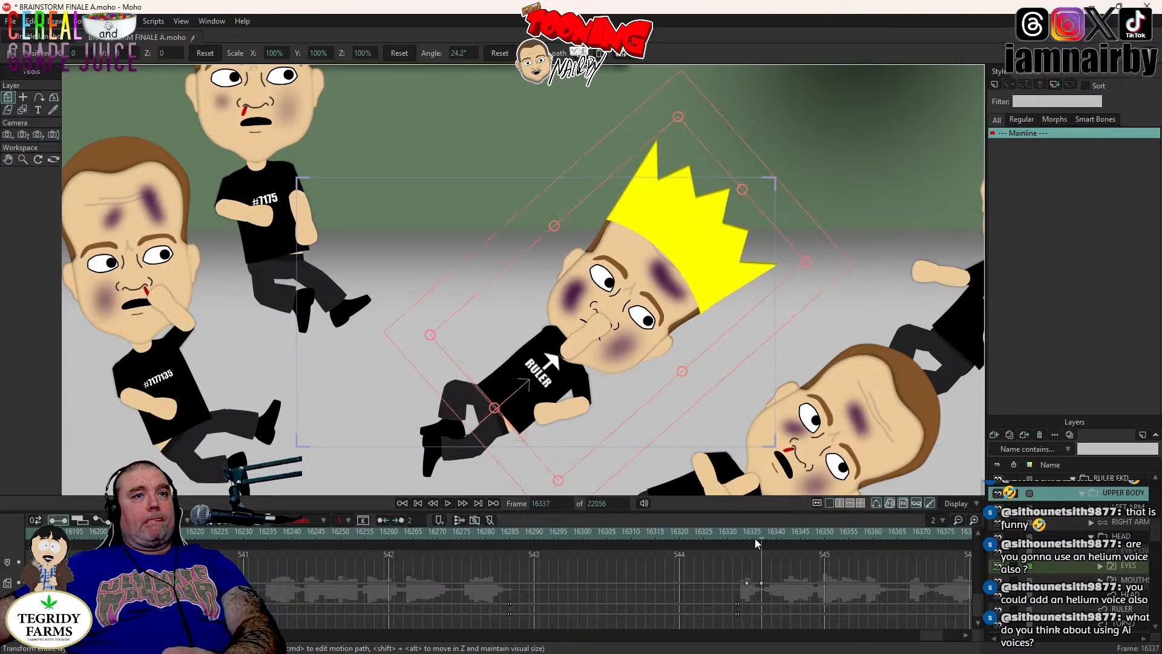
drag(756, 543, 732, 547)
click(449, 503)
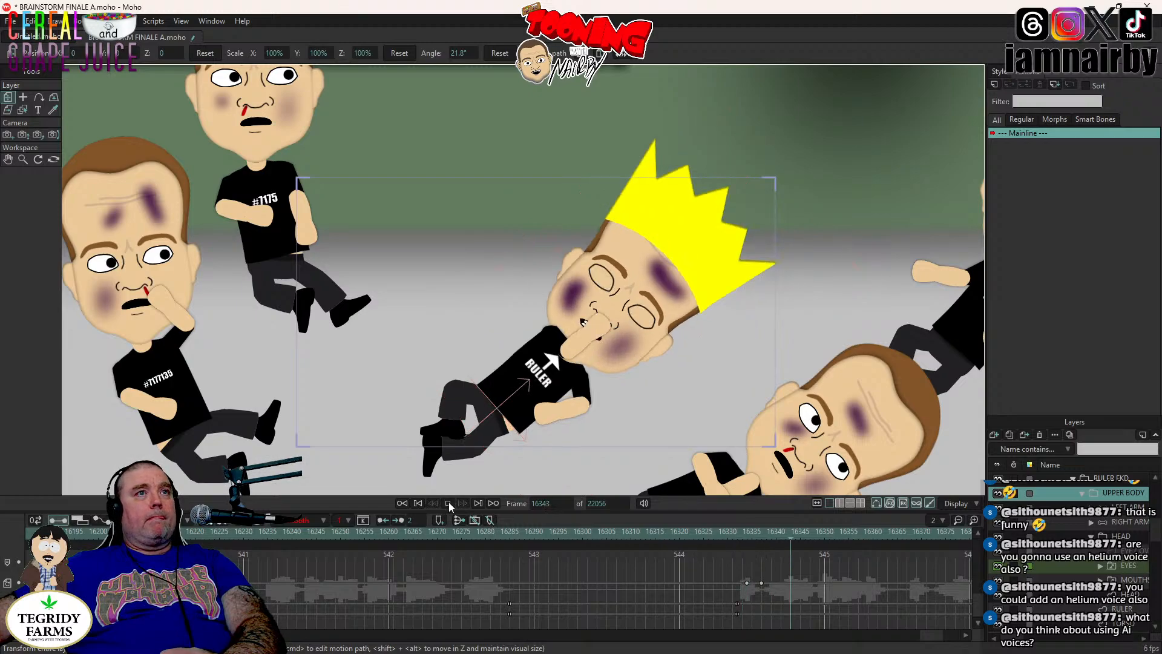
- Key the upper body's current pose at frame 16348 and rotate it slightly back down at frame 16351
click(814, 535)
click(682, 406)
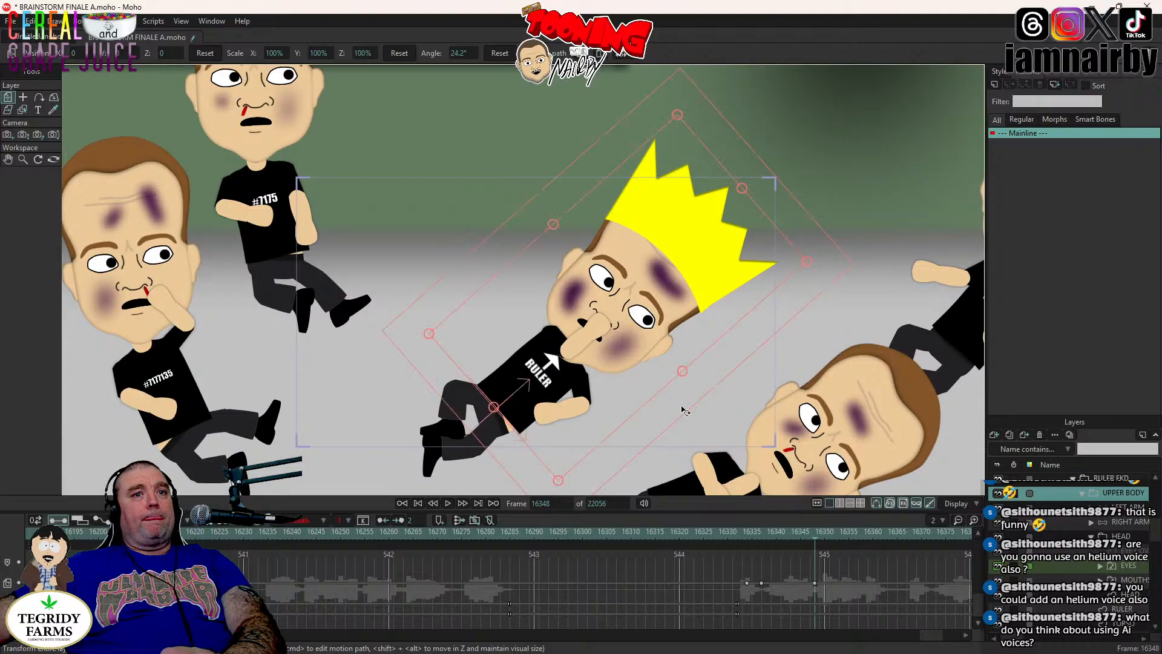
key(Right)
key(Right)
key(Right)
drag(691, 397, 695, 402)
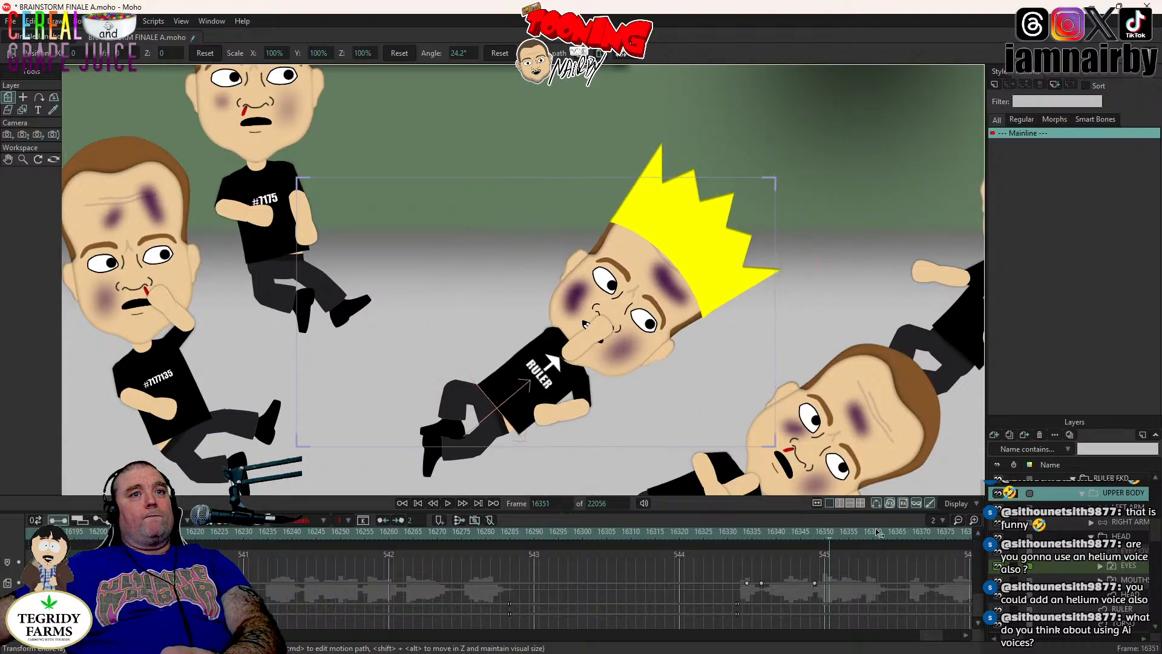
- Copy the LEFT ARM layer's hand-at-mouth keys from frame 16247 to frame 16348
click(816, 533)
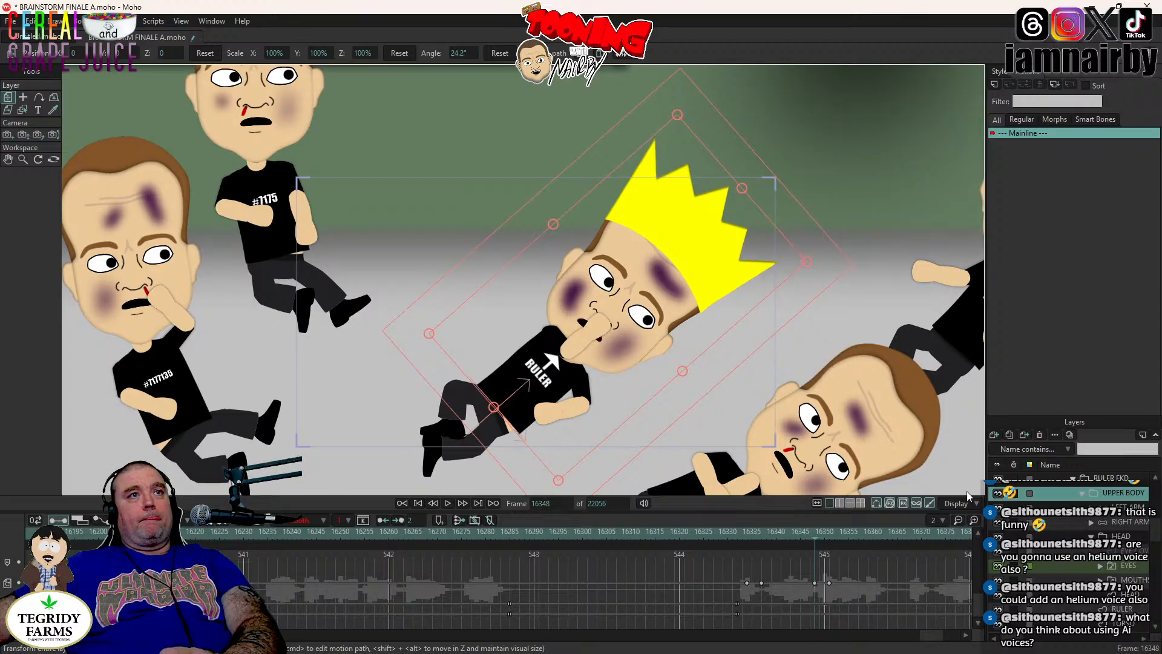
click(1125, 506)
click(38, 97)
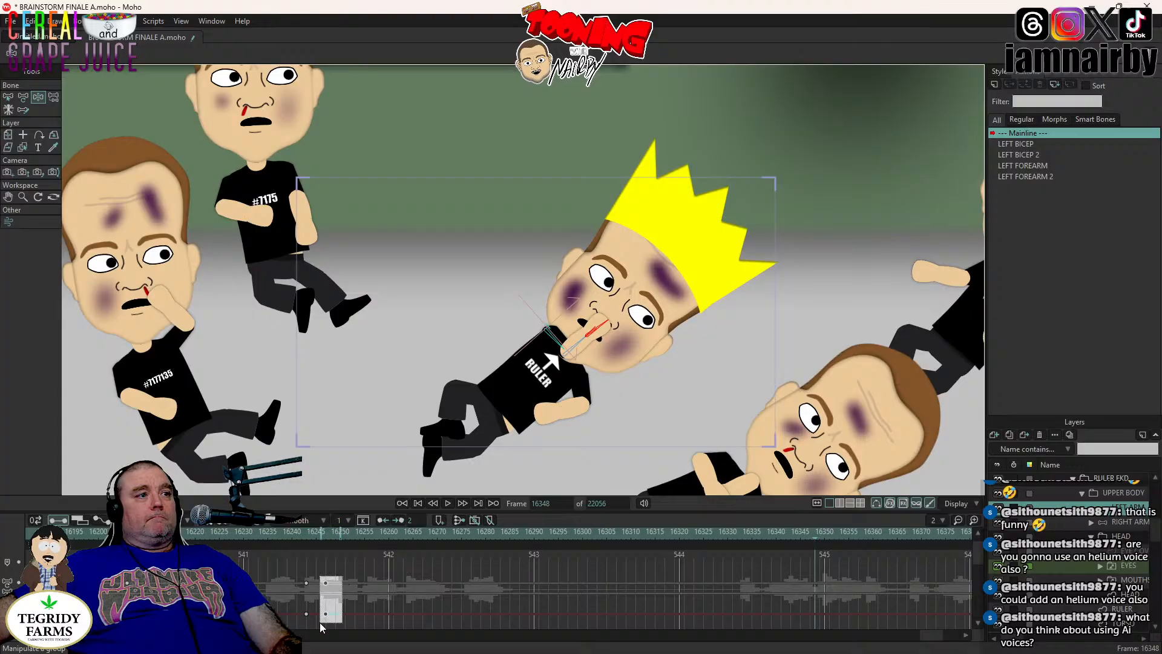
drag(320, 622, 321, 623)
key(ctrl+c)
key(ctrl+v)
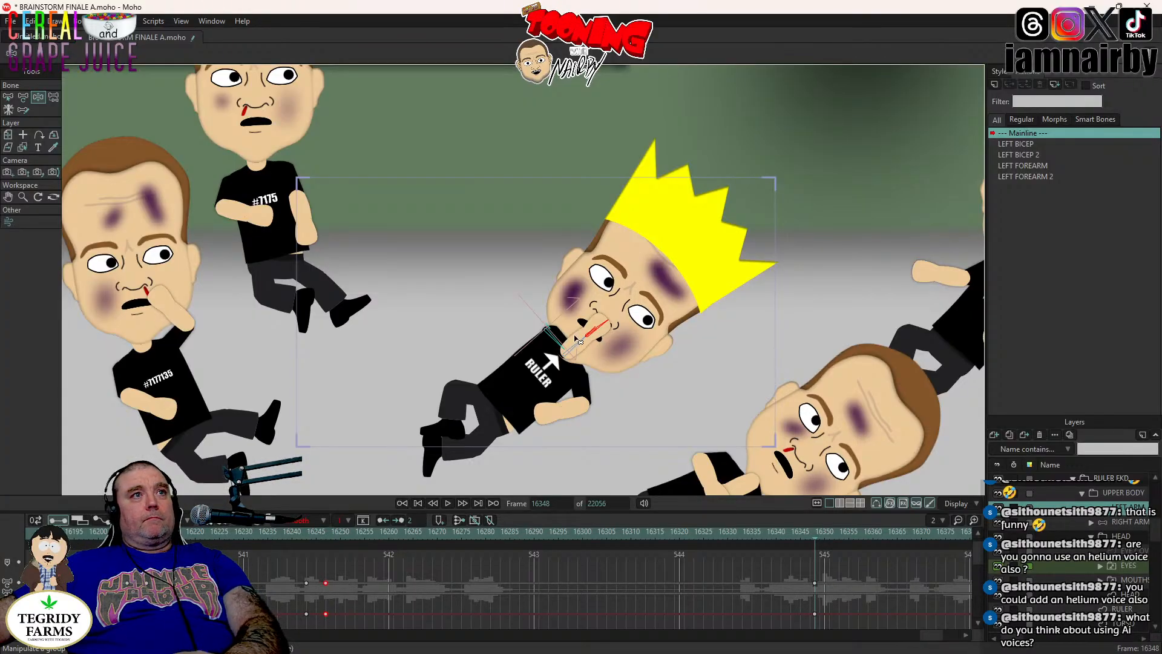
- Lower the left forearm away from the mouth at frame 16352 and play back the gesture with the dialogue
key(Right)
key(Right)
key(Right)
key(Right)
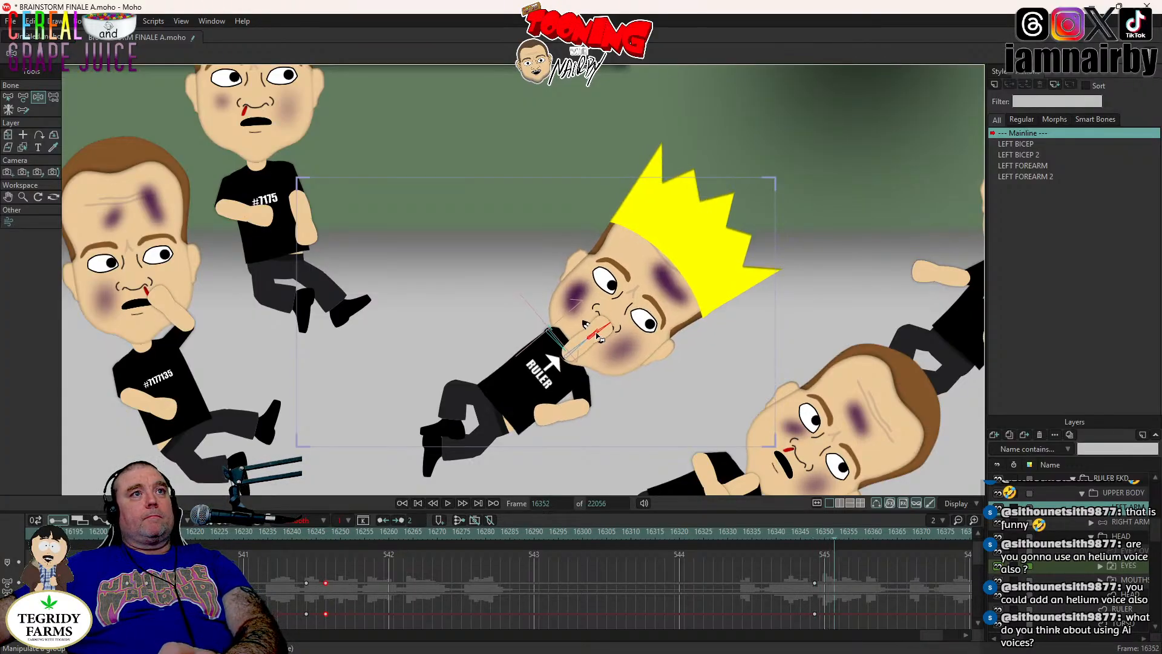
key(ctrl+v)
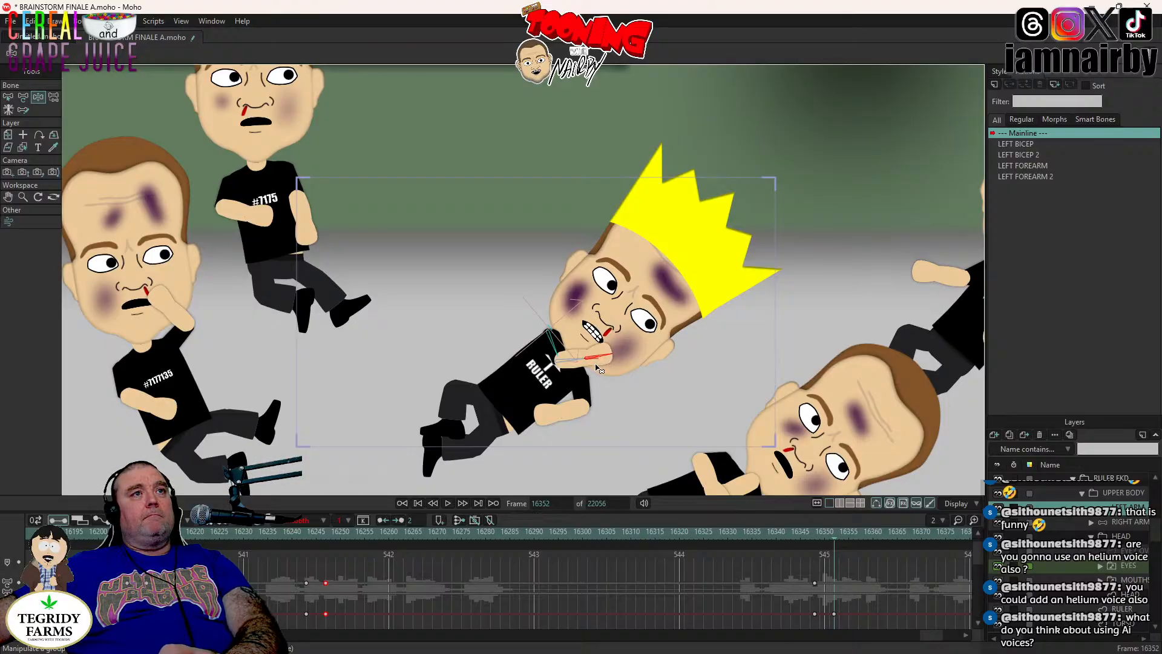
click(772, 533)
click(446, 503)
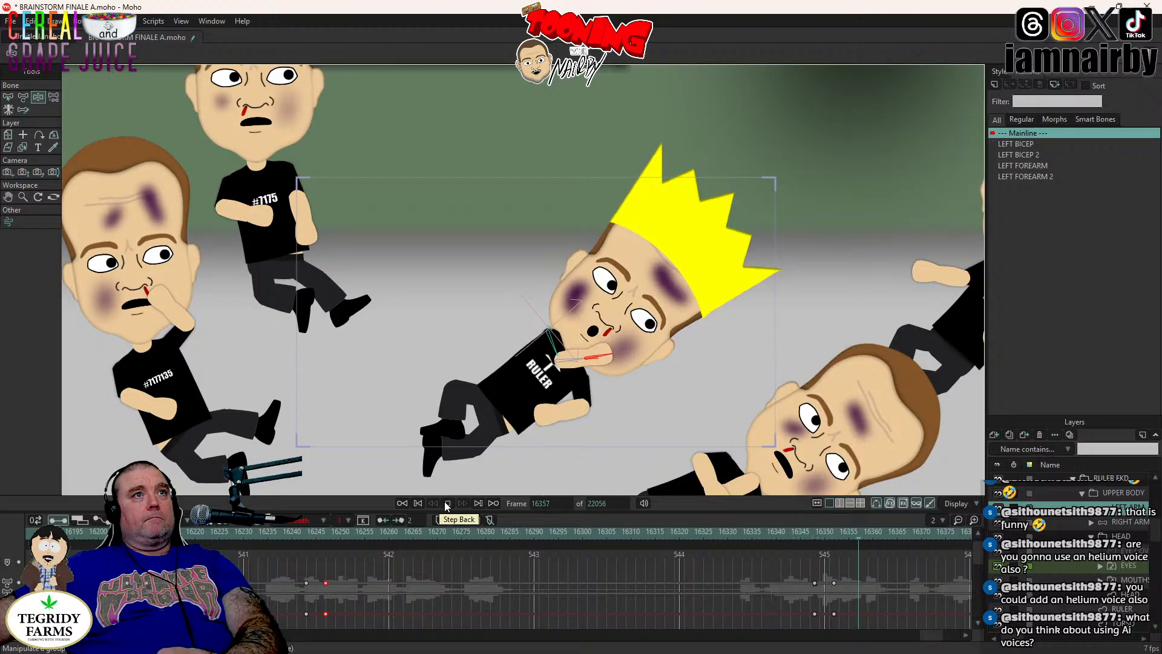
key(space)
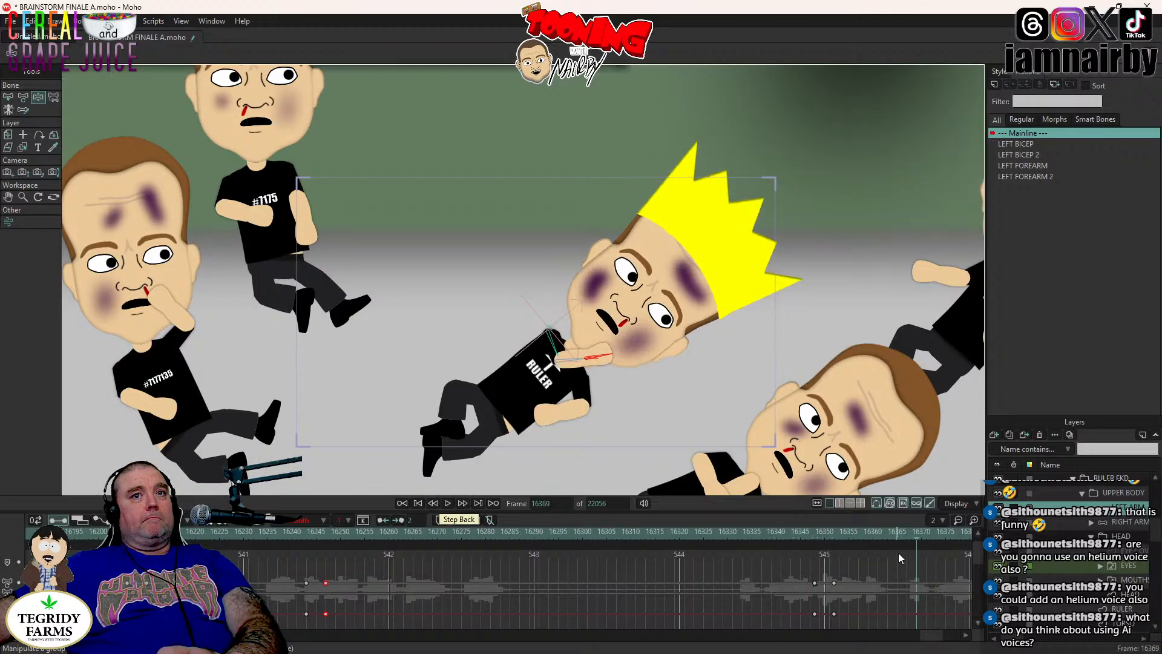
- Copy the lowered left arm keys from frame 16352 to frame 16373 and play back the following dialogue
click(899, 534)
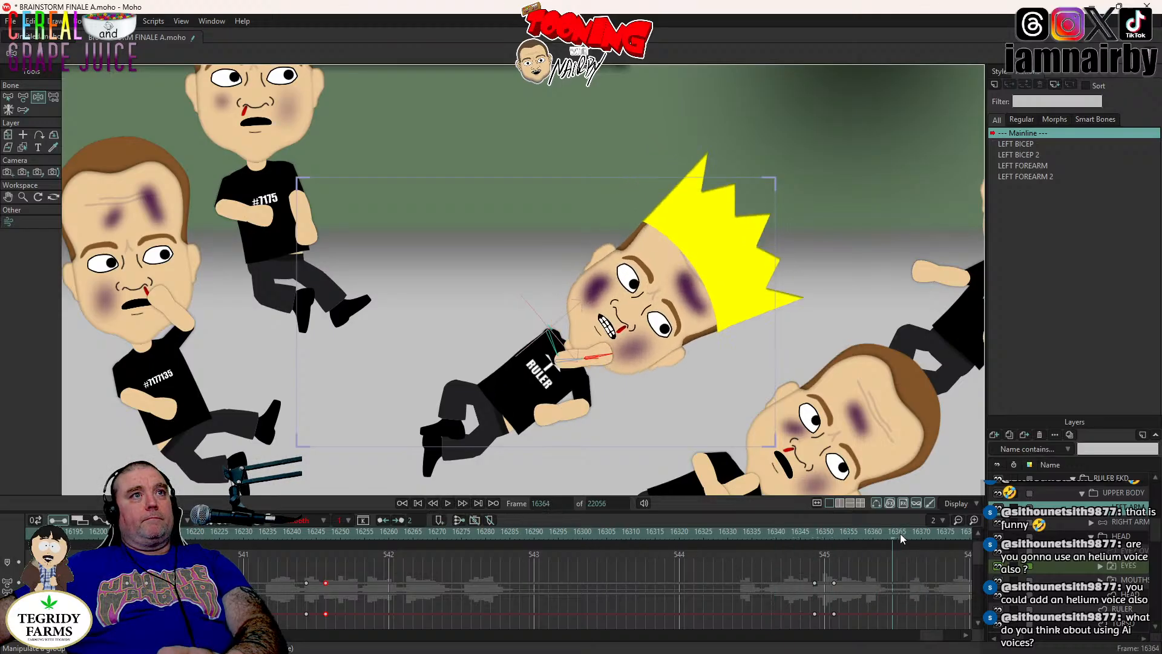
click(899, 533)
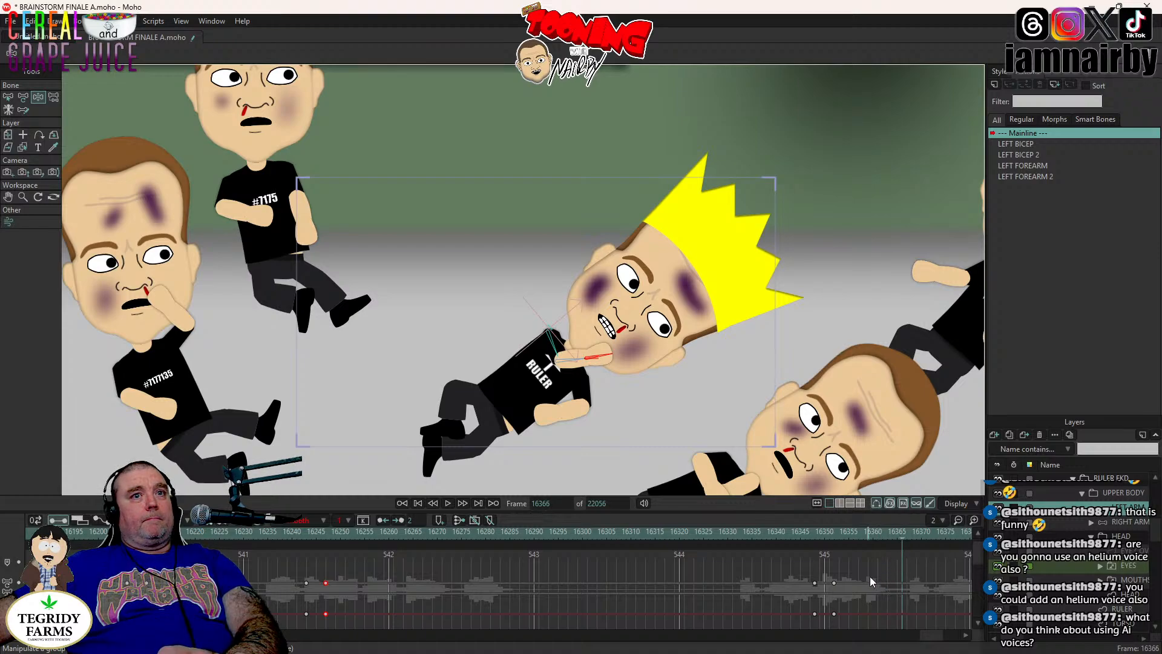
key(Right)
key(Right)
key(Right)
key(Right)
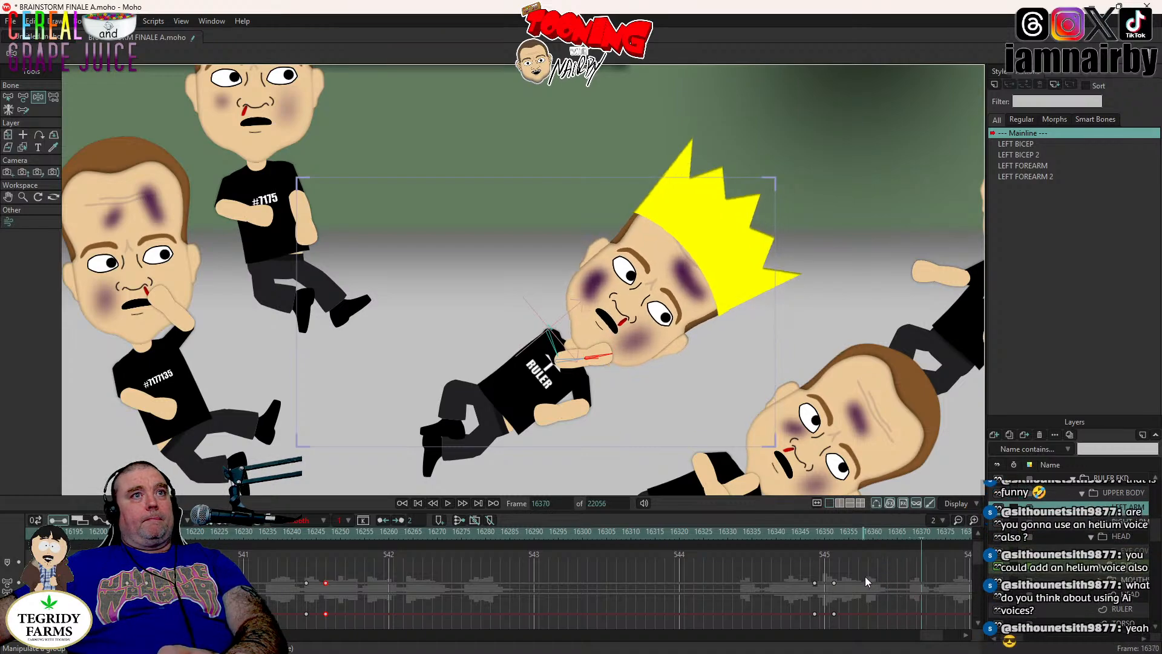
key(Right)
key(Right)
key(Right)
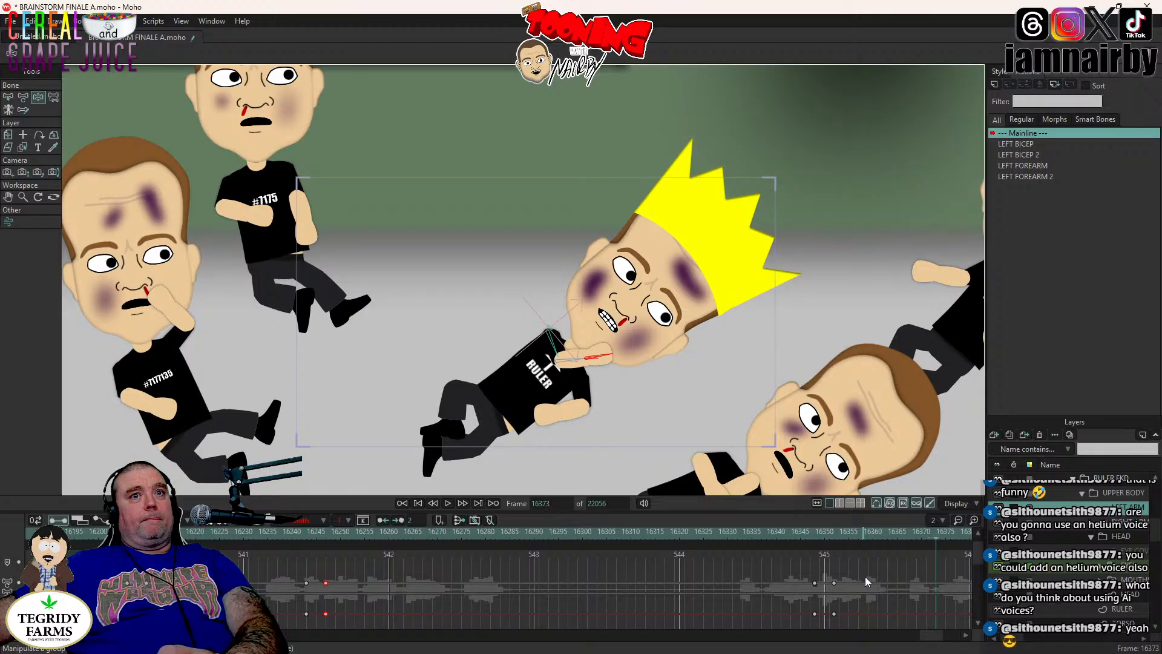
drag(844, 573, 837, 629)
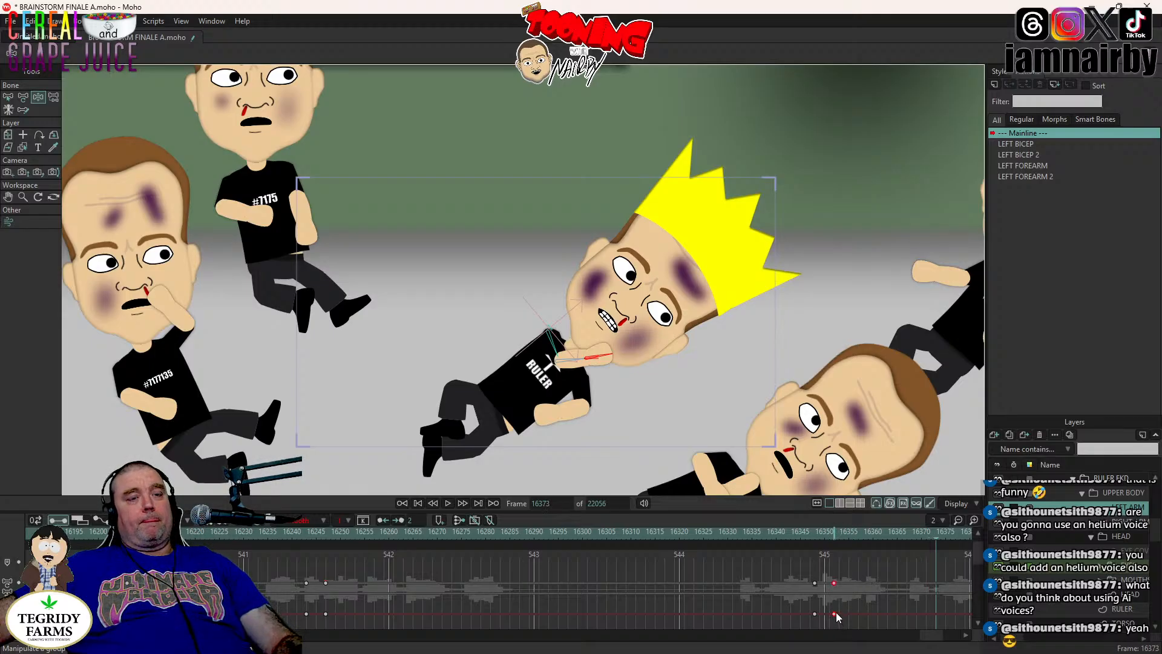
key(ctrl+v)
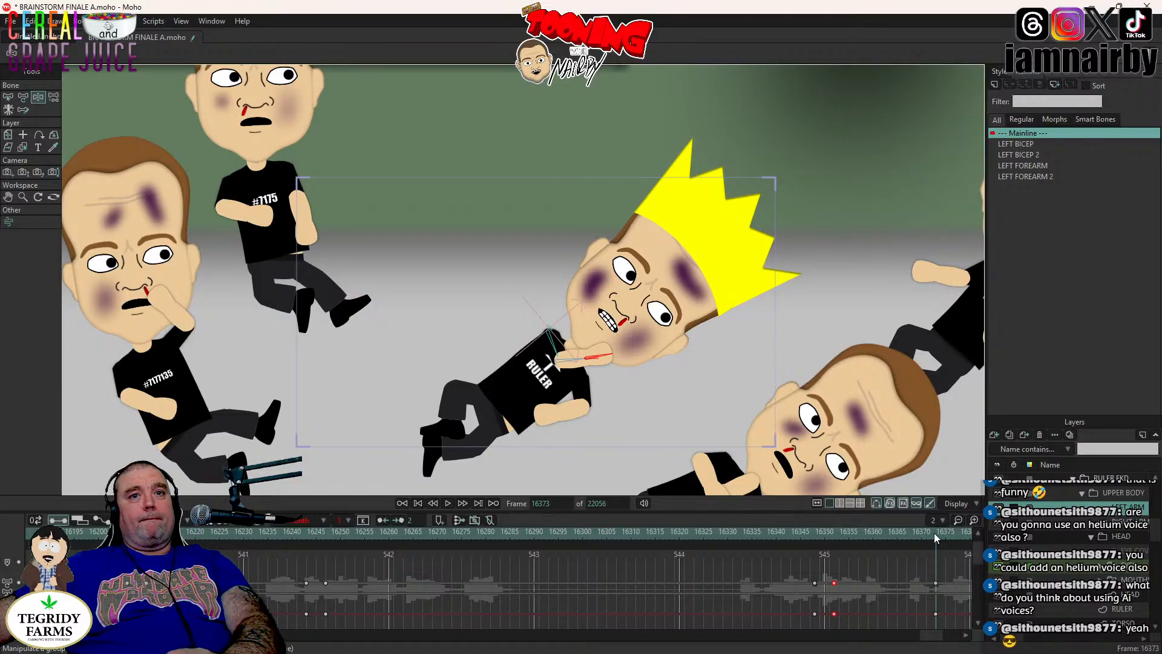
click(448, 503)
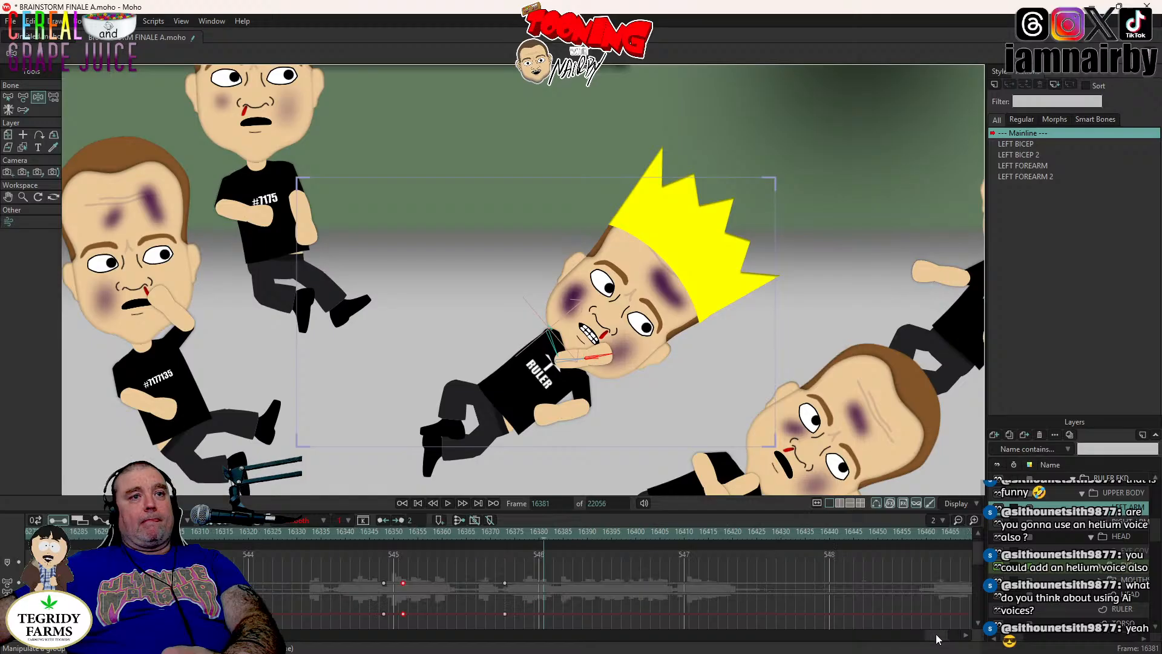
- Raise the RULER character's left forearm over the mouth at frame 16378 and play back the gesture
drag(936, 634, 934, 635)
drag(628, 531, 630, 539)
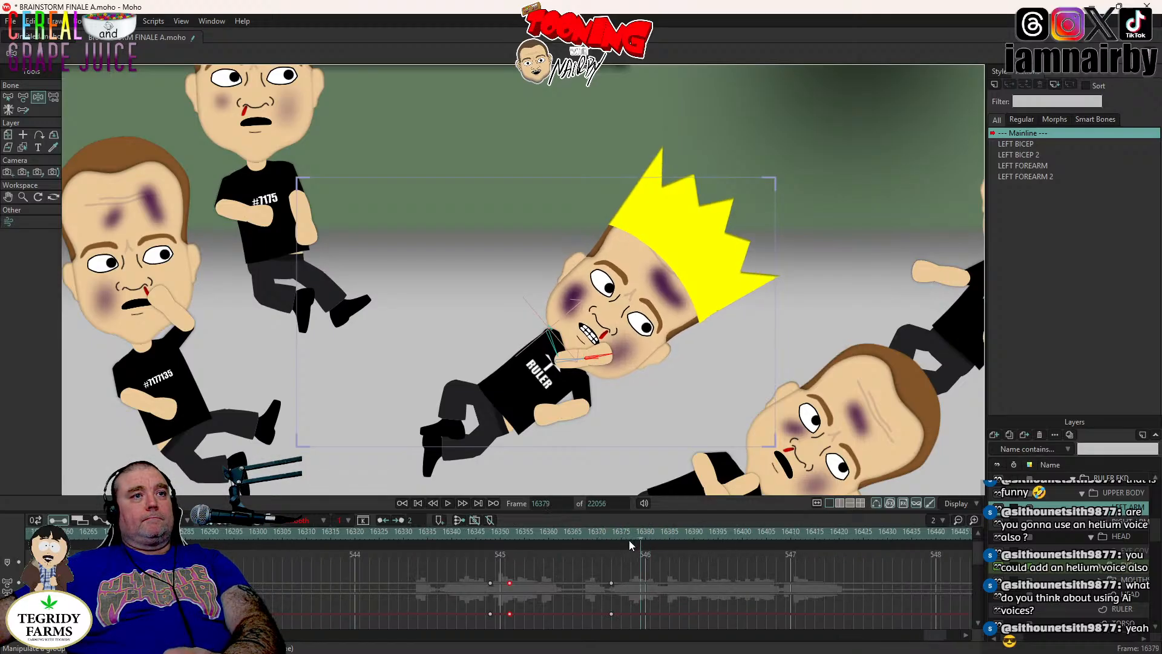
key(Left)
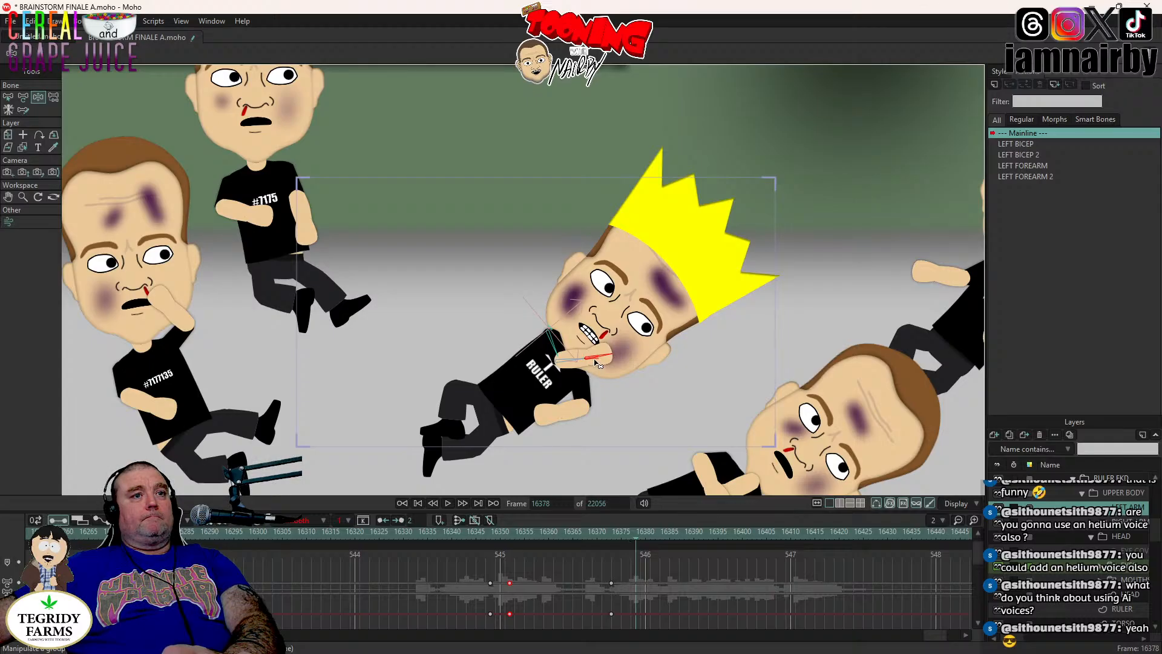
drag(598, 361, 576, 321)
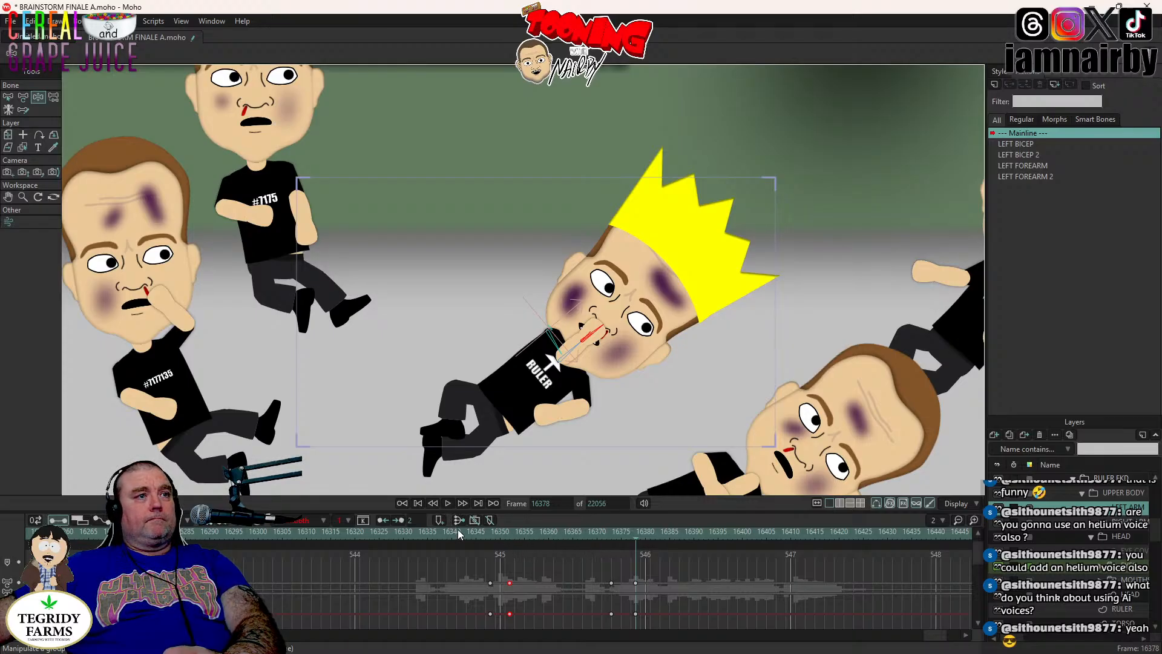
click(476, 531)
click(448, 503)
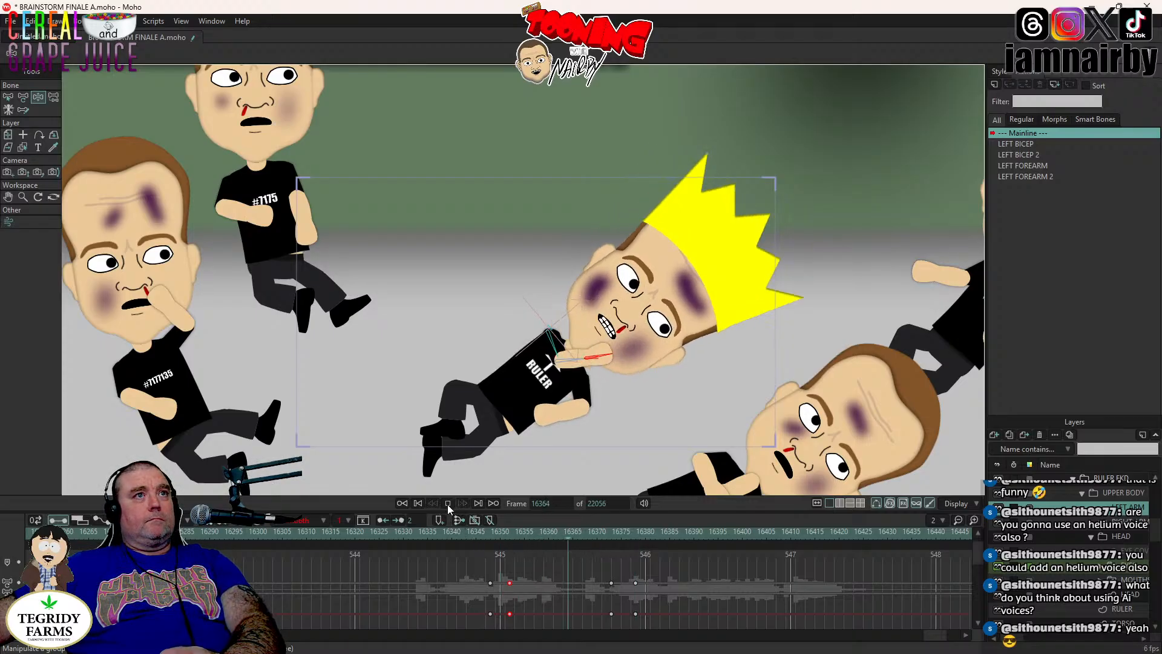
- Copy the raised left arm keys from frame 16378 to frame 16387
click(680, 532)
drag(636, 618, 633, 625)
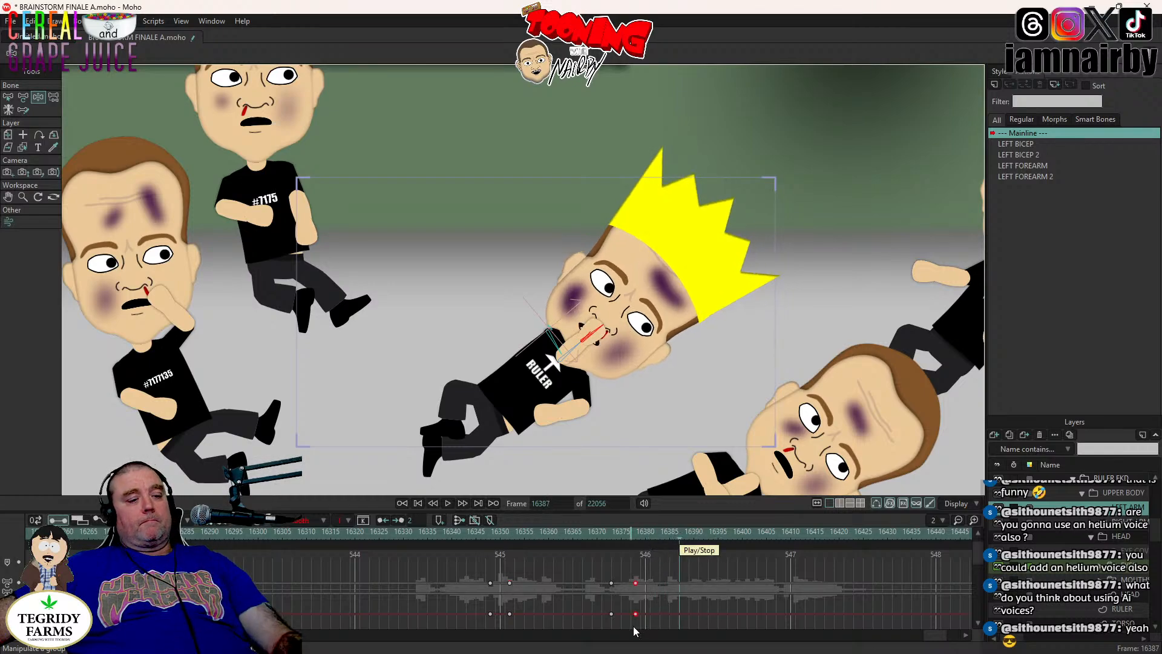
key(ctrl+c)
key(ctrl+v)
- Lower the left forearm away from the mouth at frame 16392 and play back the result with the dialogue
click(709, 531)
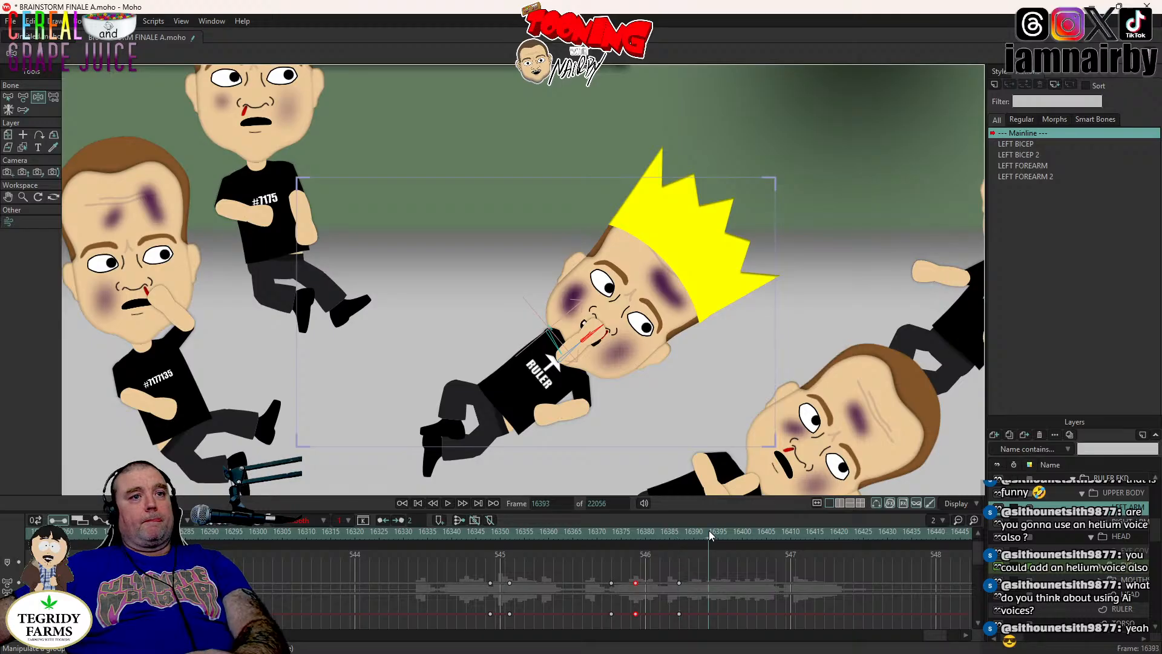
key(ctrl+Left)
key(ctrl+Left)
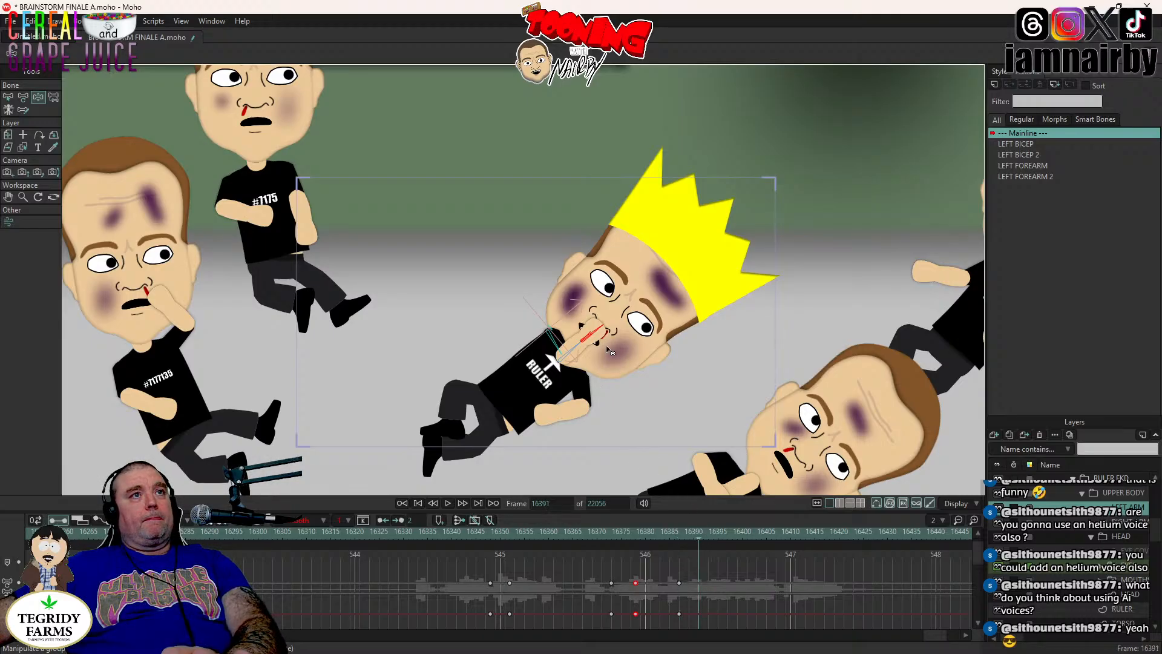
key(ctrl+Right)
drag(596, 339, 604, 370)
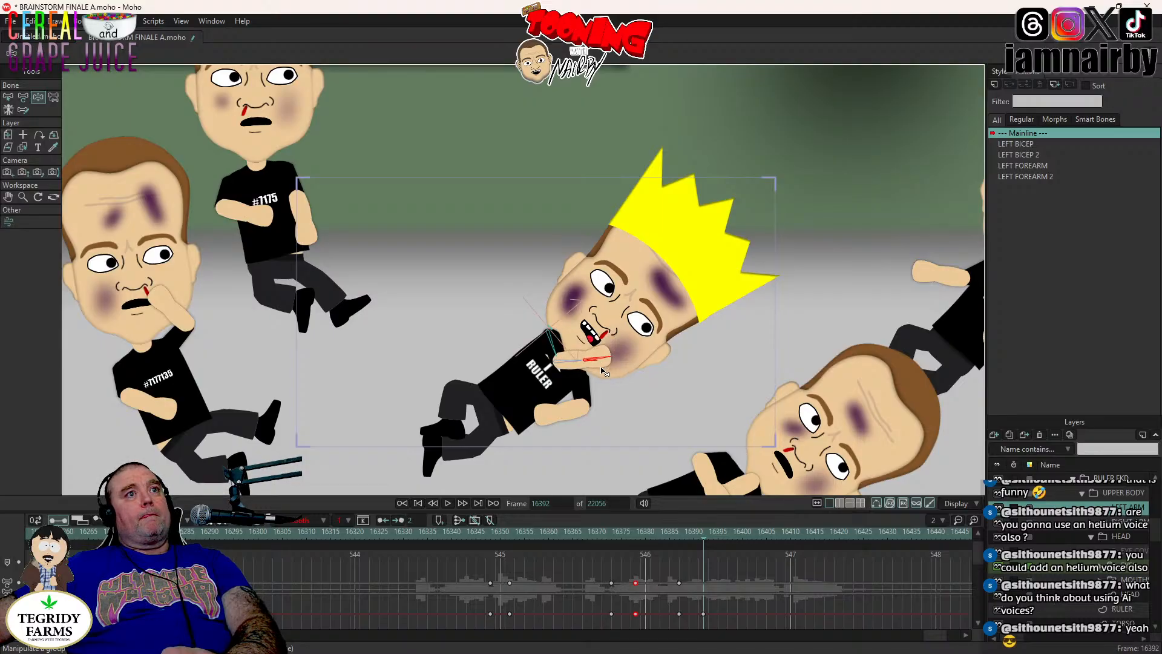
click(646, 532)
click(448, 503)
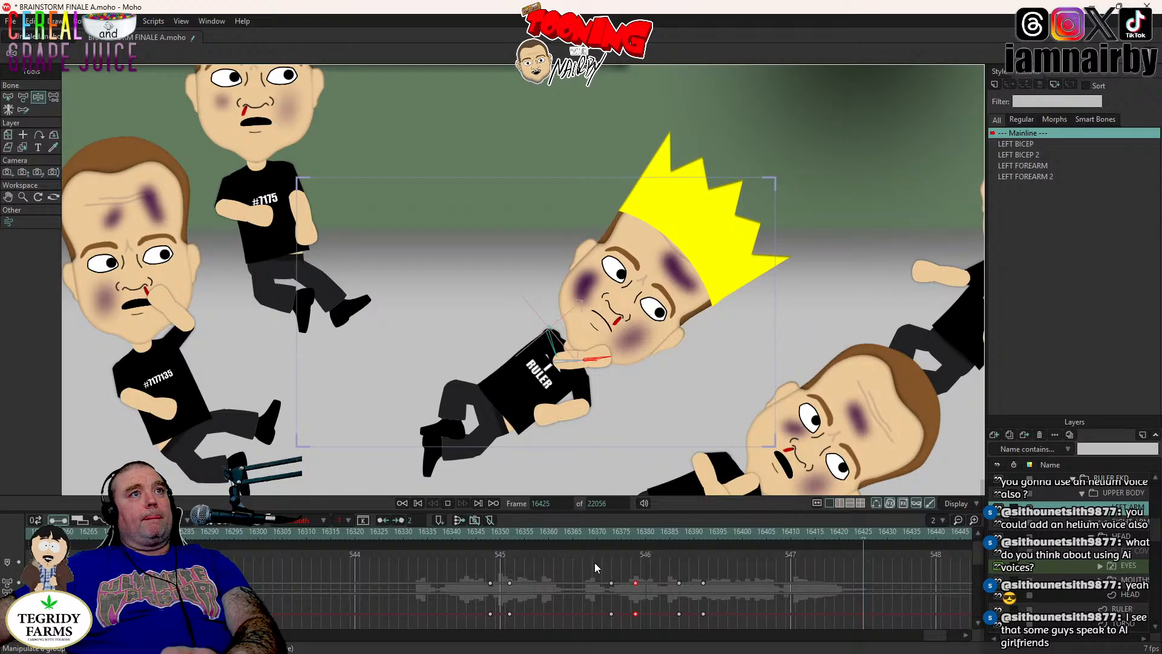
- Save the scene and play back the arm animation with the dialogue from about frame 16333
click(545, 531)
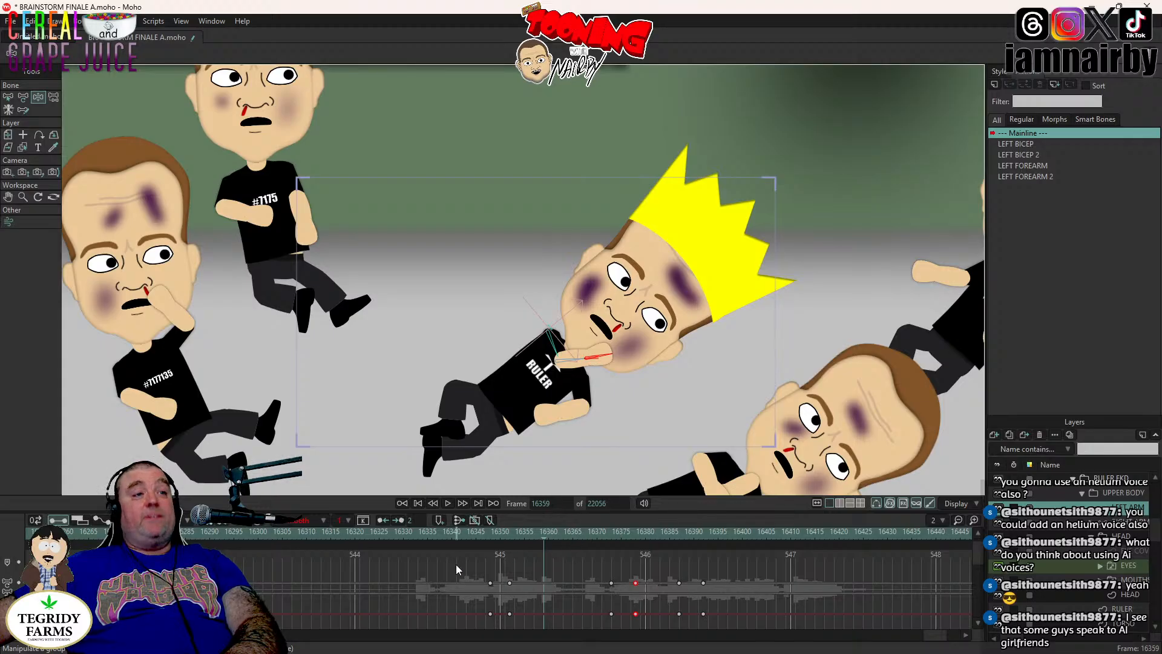
scroll(456, 566, down, 1)
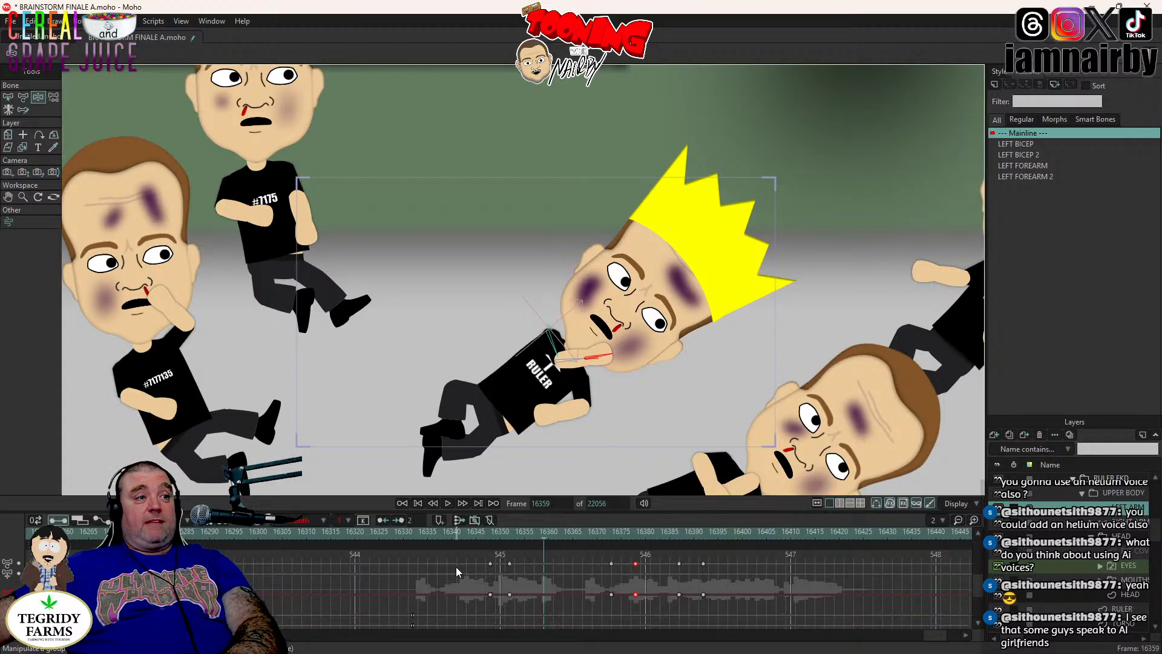
click(412, 535)
key(ctrl+s)
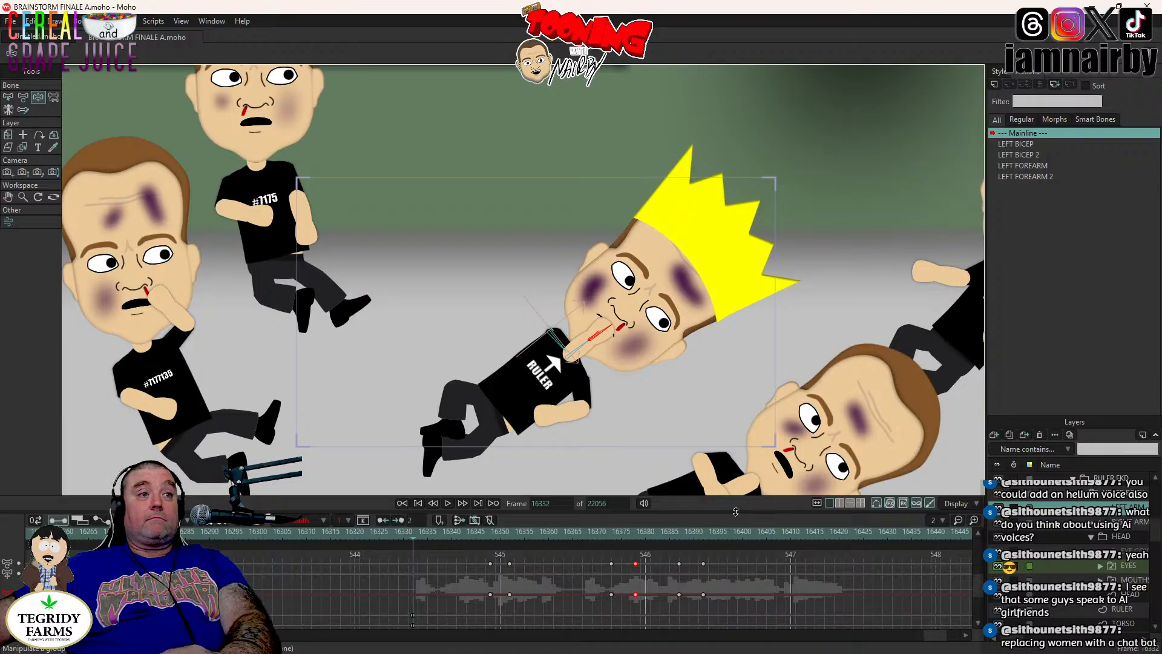
click(446, 503)
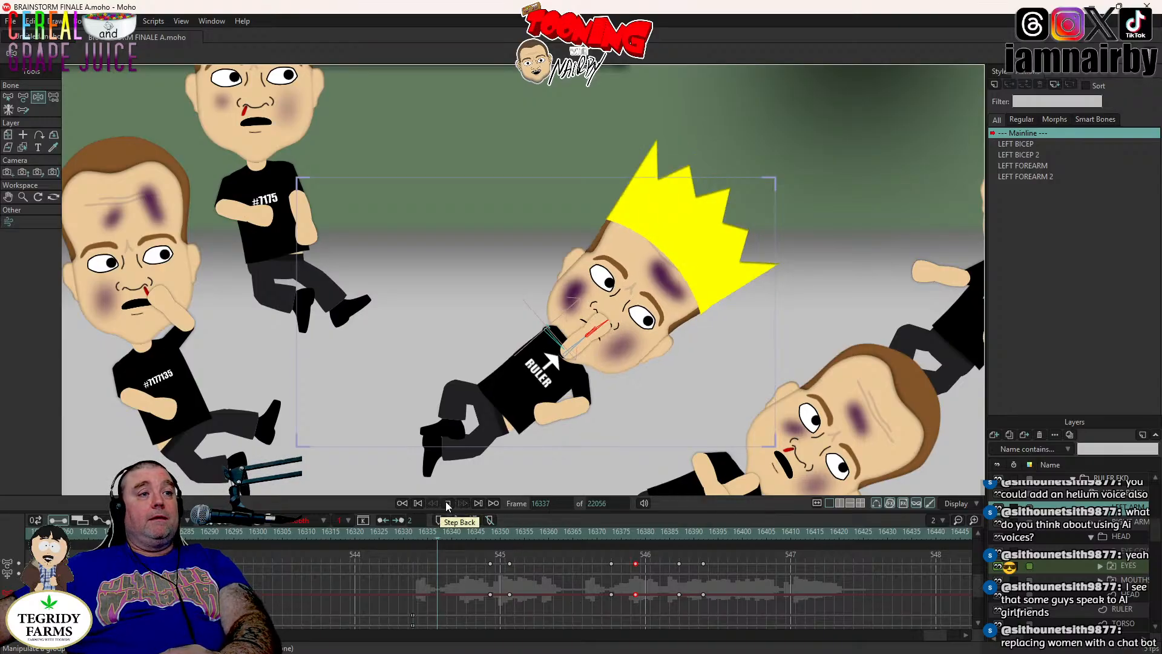
click(416, 532)
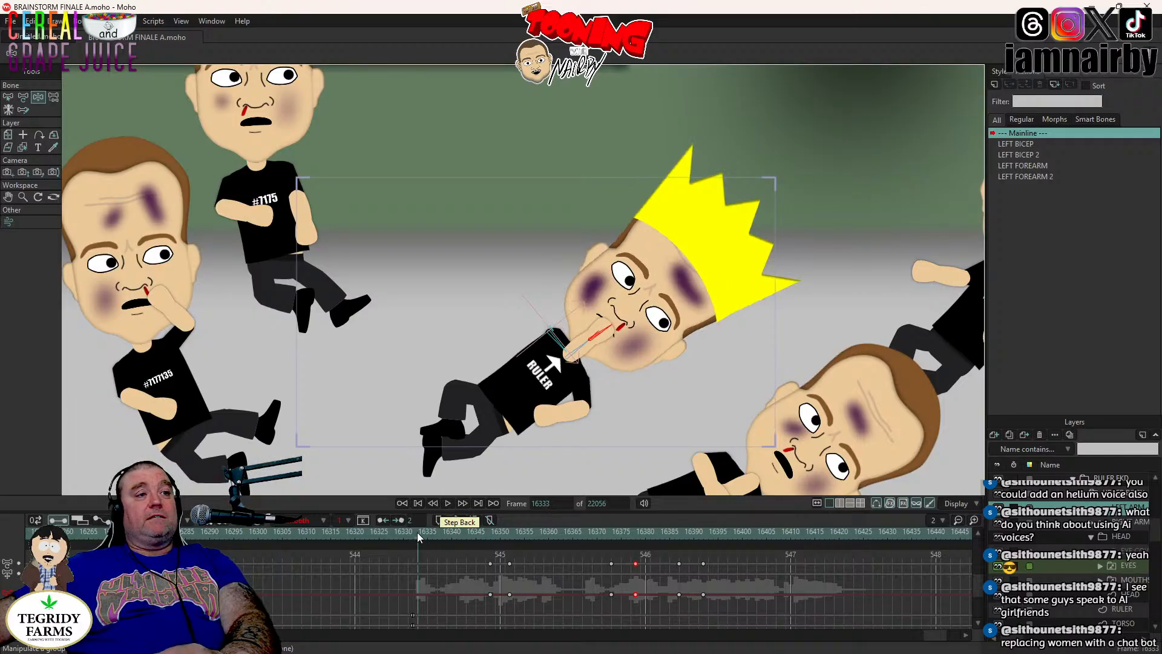
click(449, 505)
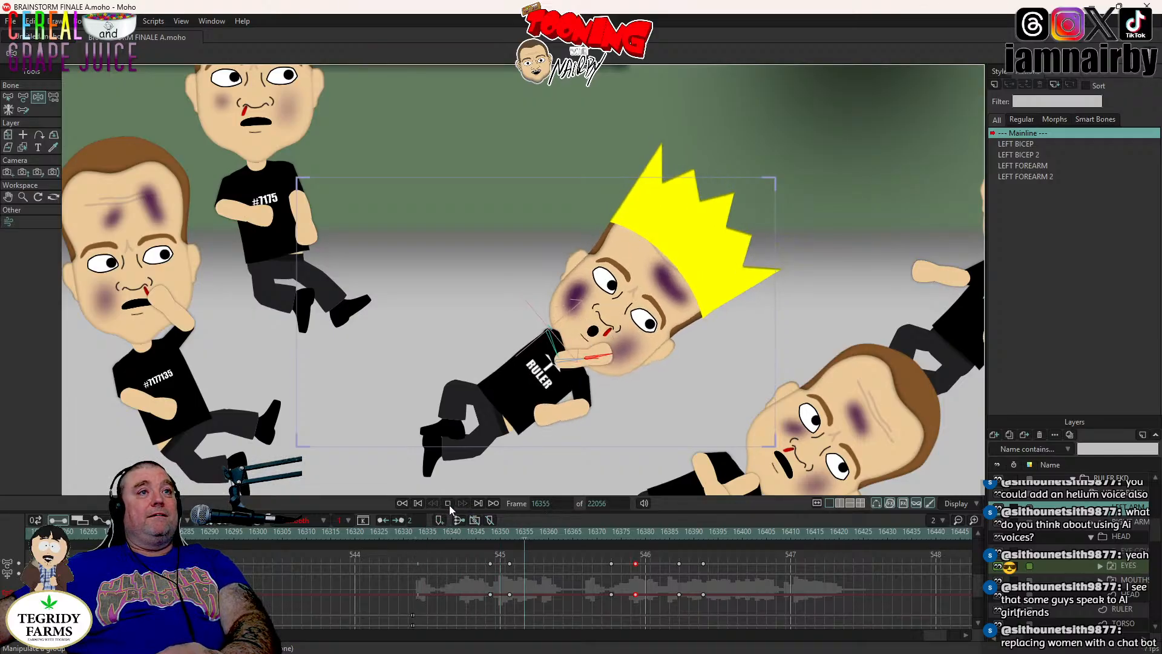
key(space)
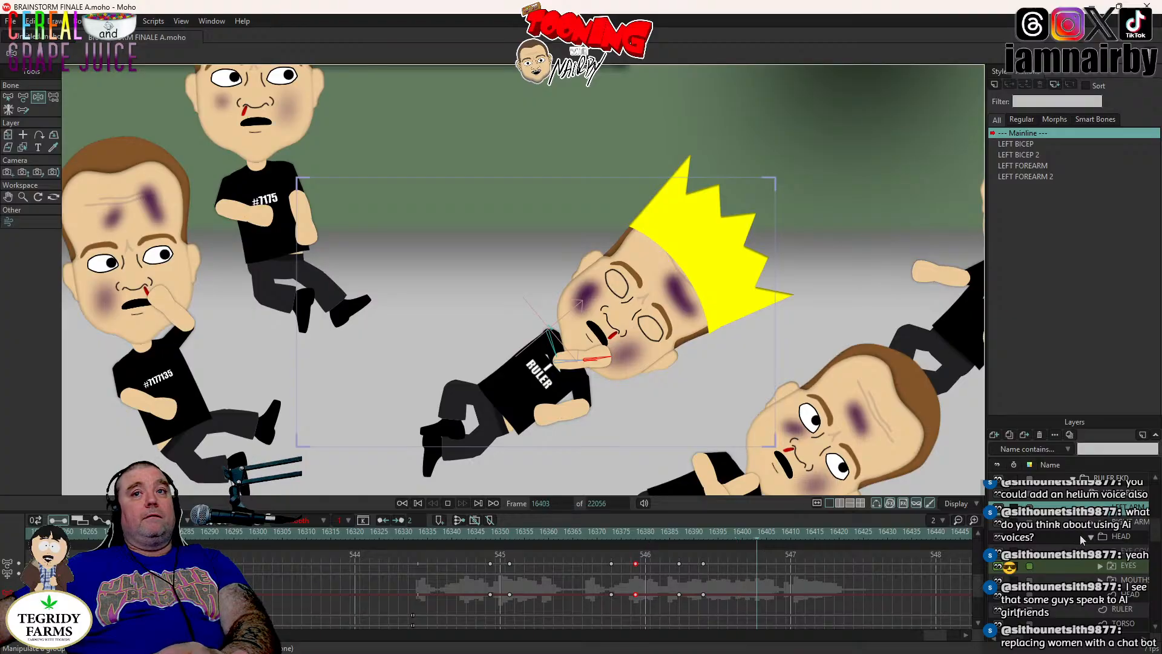
- Key the UPPER BODY layer's current pose at frame 16373
key(Up)
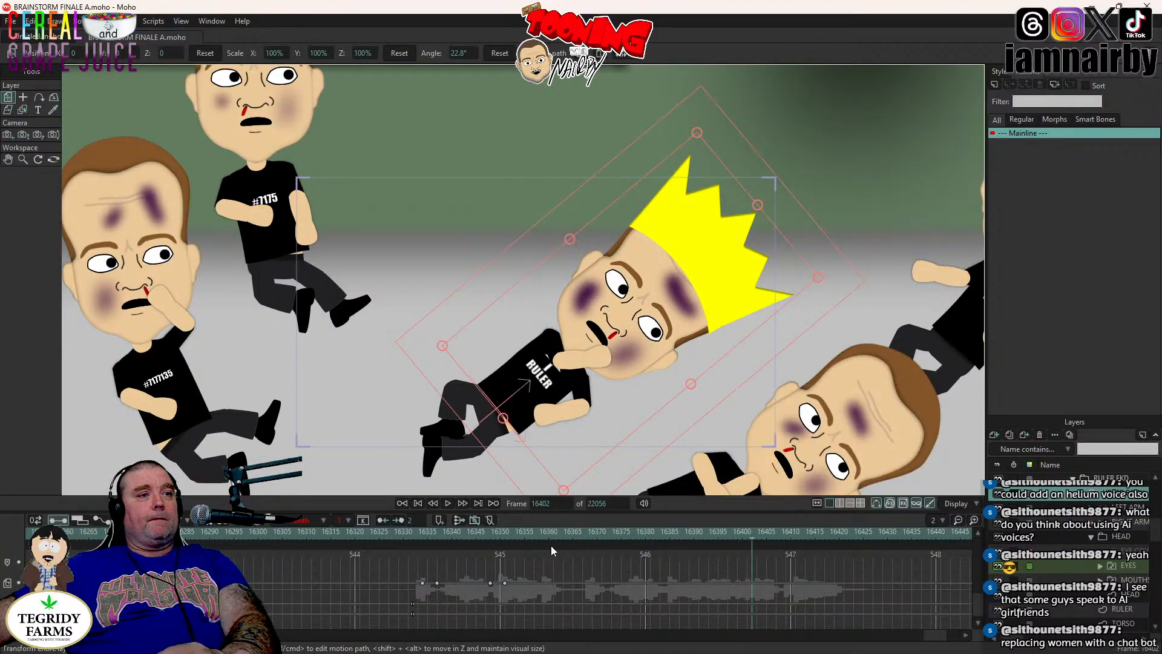
click(423, 503)
click(447, 504)
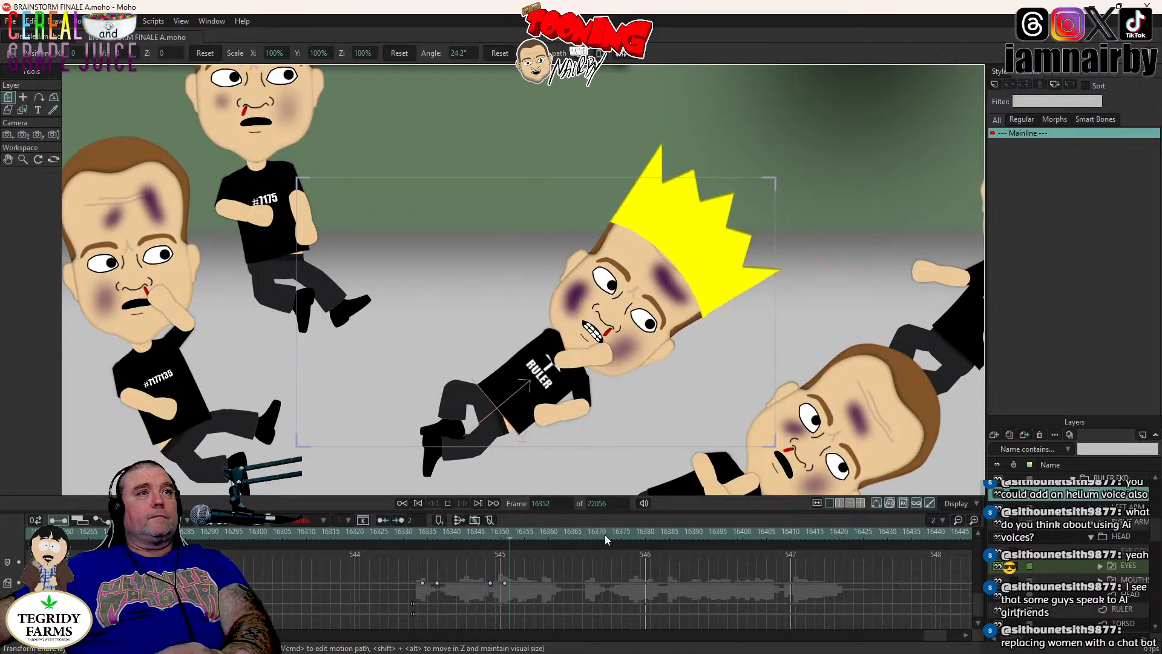
key(space)
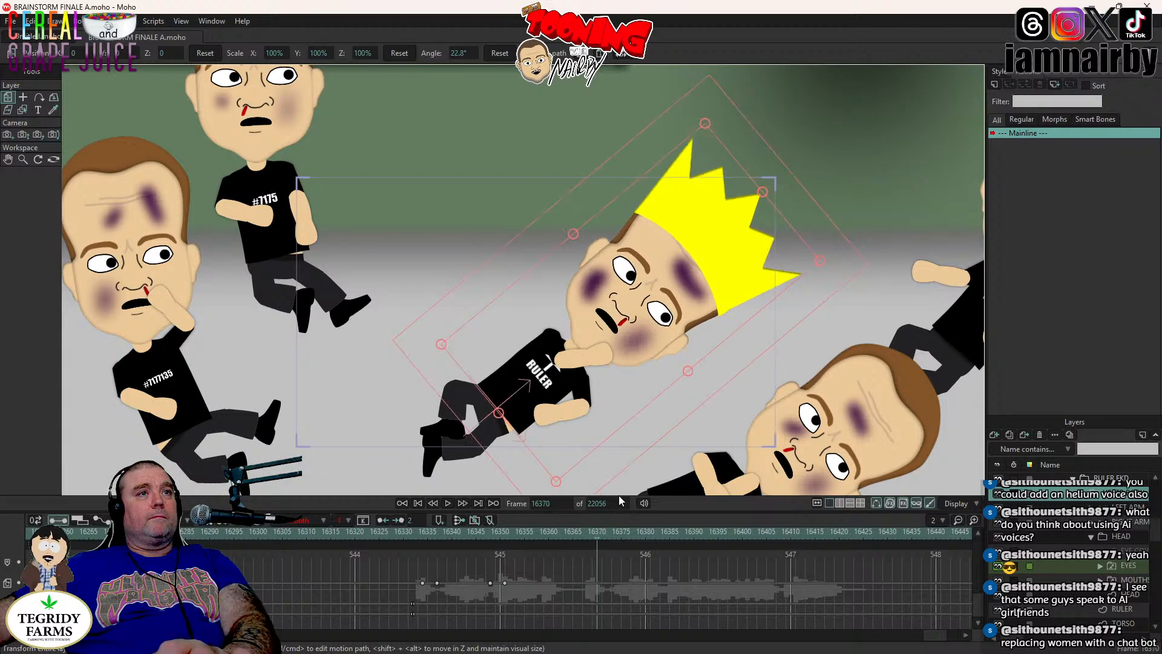
key(Right)
key(Right)
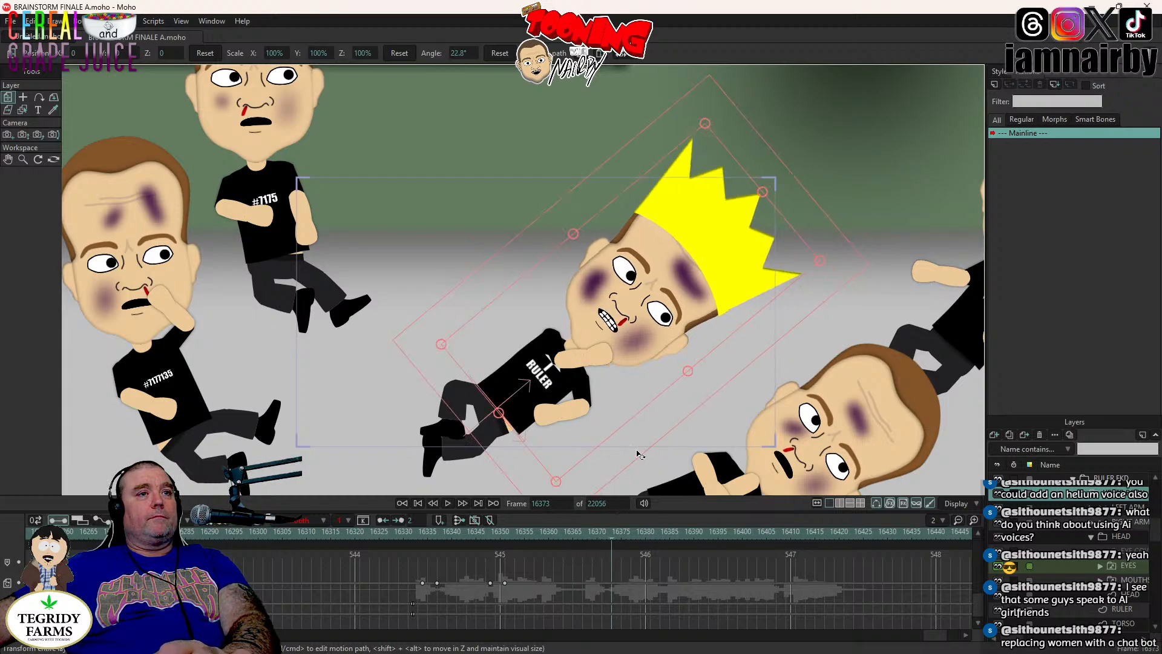
key(Right)
key(Left)
key(space)
click(643, 438)
key(Right)
key(Right)
key(Right)
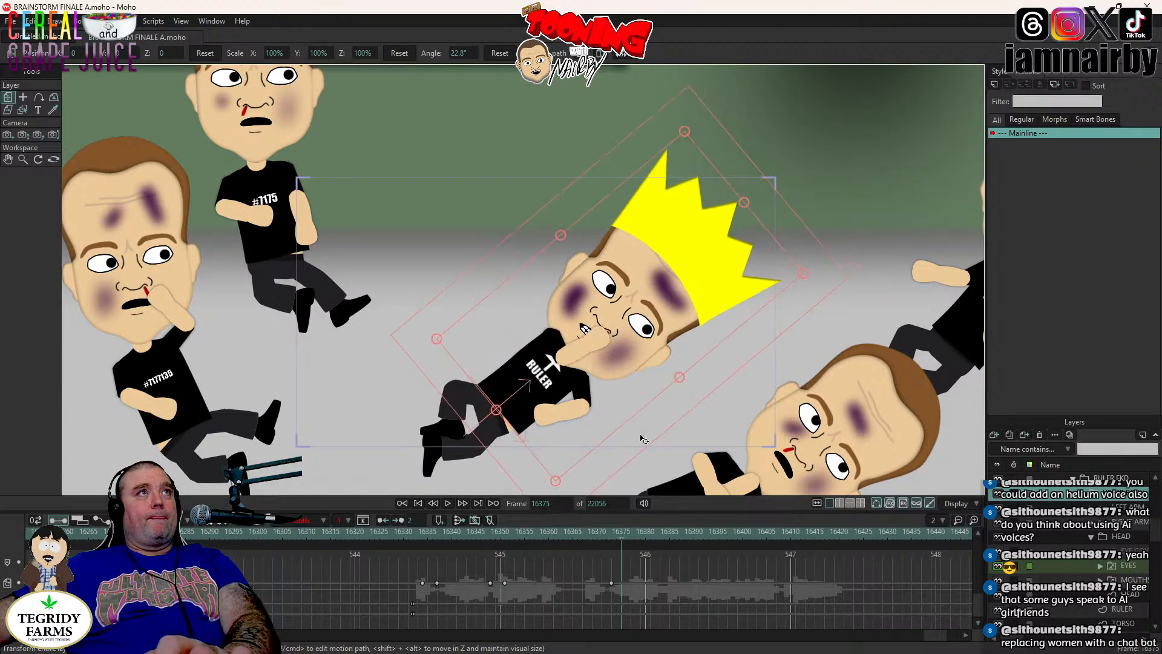
- Rotate the upper body down to an angle of 17.9° at frame 16376 and play back the movement
click(500, 53)
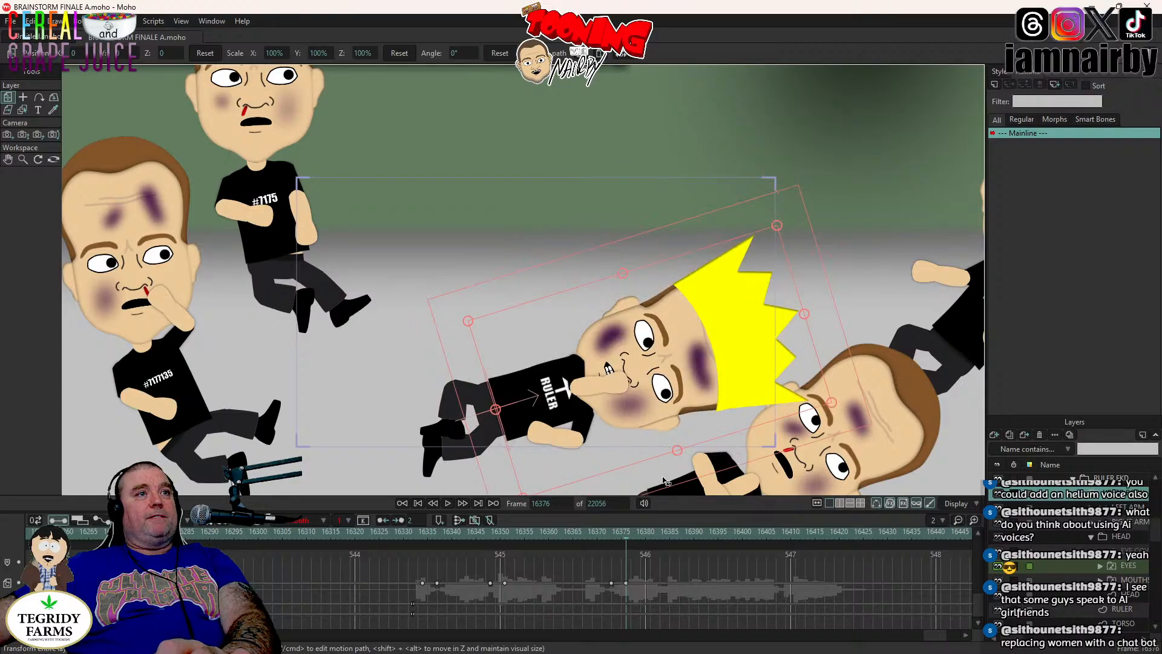
drag(662, 467, 655, 423)
click(588, 532)
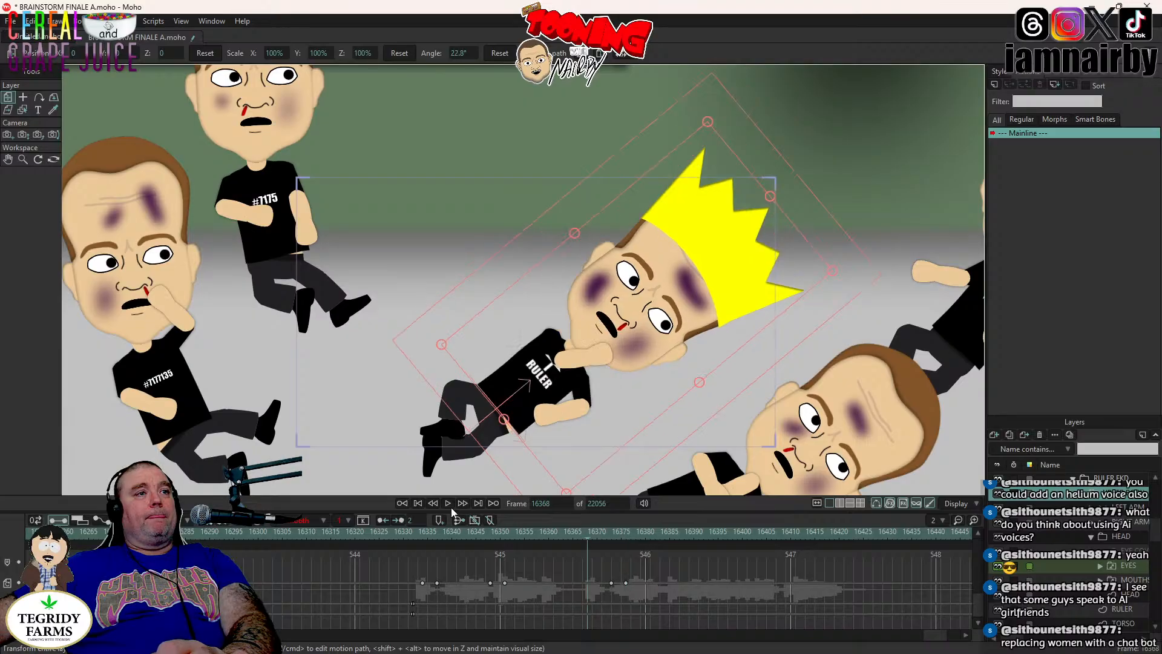
click(448, 502)
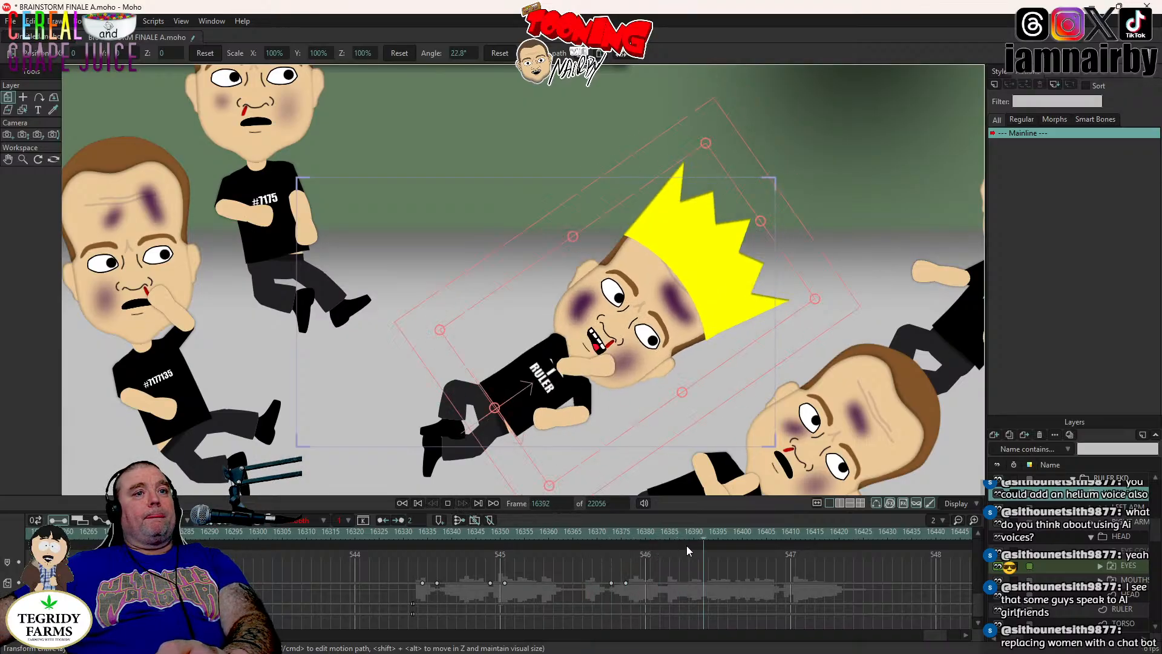
- Key the upper body's current pose at frame 16388 and rotate it back up to 20.9° at frame 16391
click(705, 536)
key(Left)
key(Left)
key(Left)
key(Left)
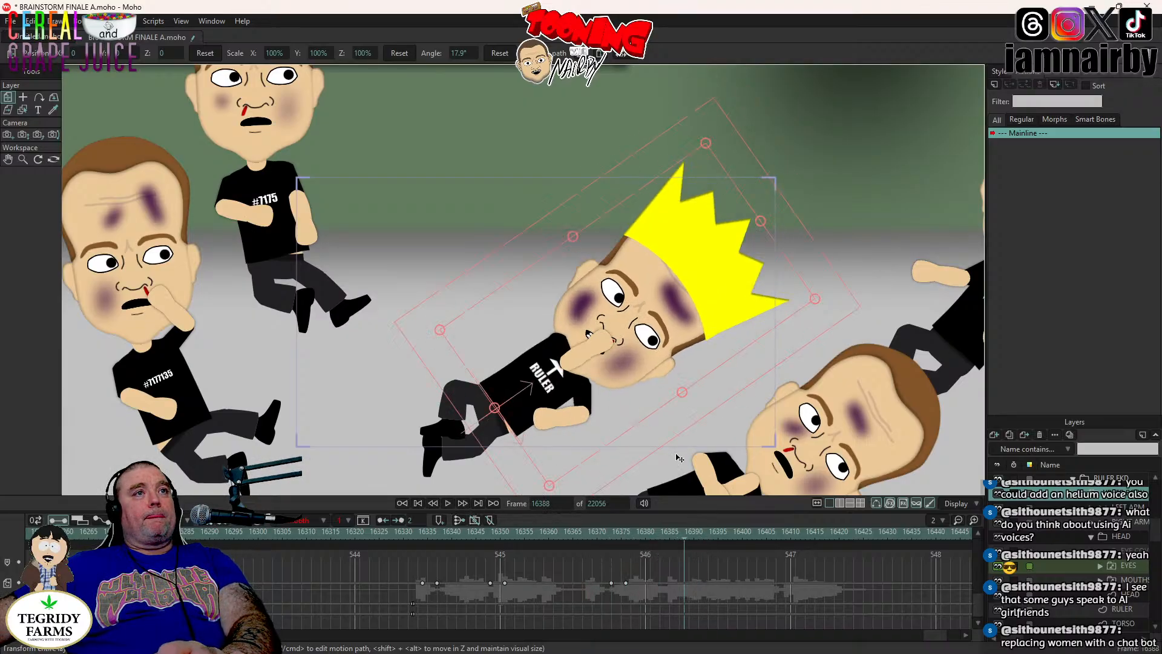
key(Right)
key(Left)
drag(659, 428, 660, 420)
key(Right)
key(Right)
key(Right)
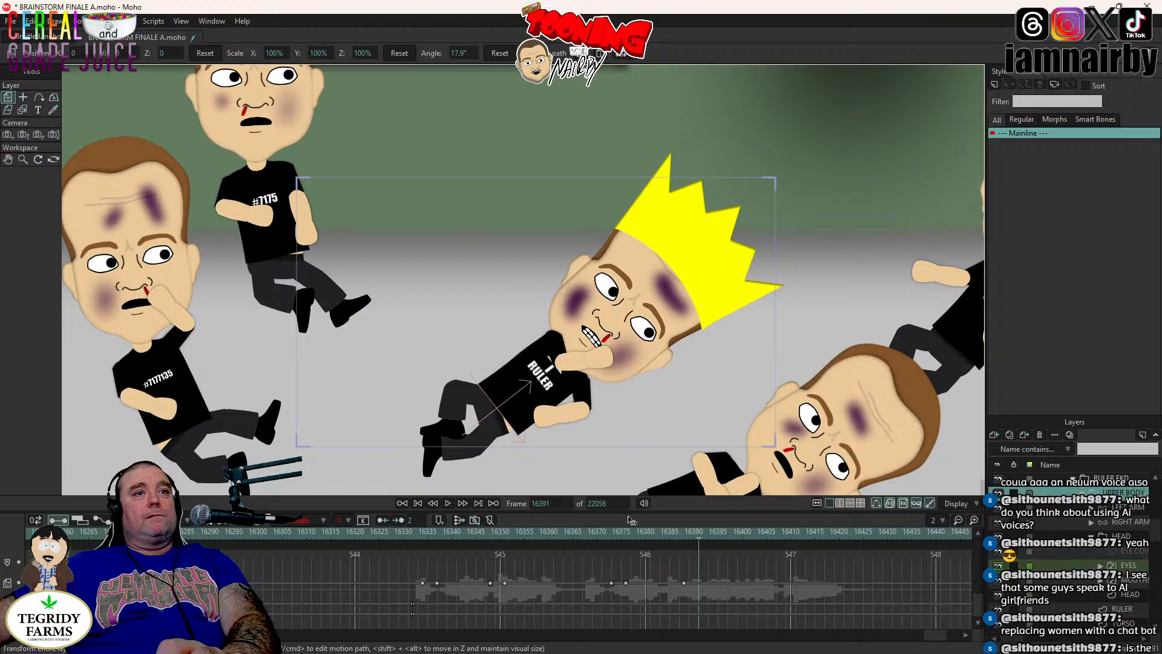
- Play back the dialogue several times from different frames, including 16362 and 16332, to check the arm and upper-body timing
click(606, 533)
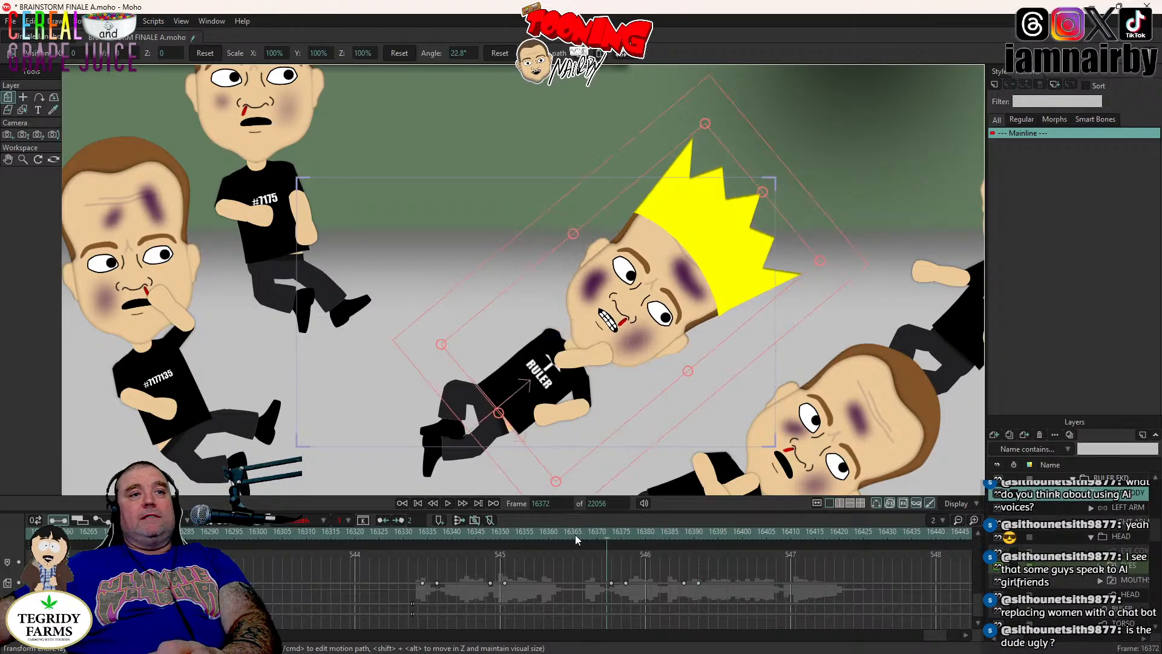
click(448, 503)
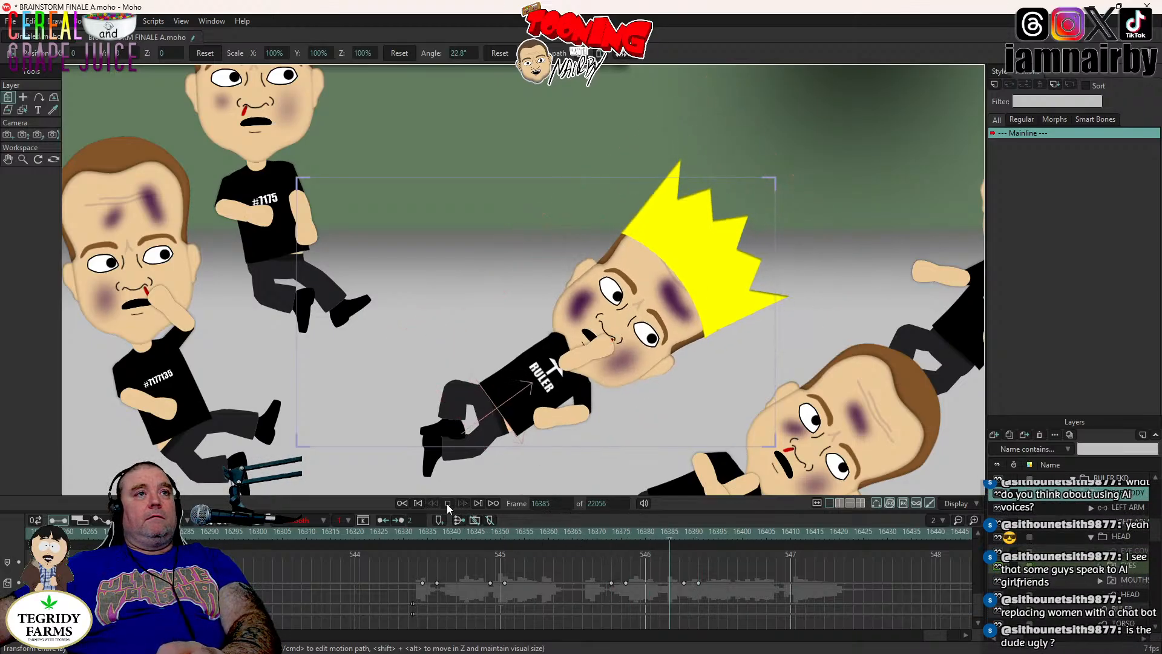
click(716, 564)
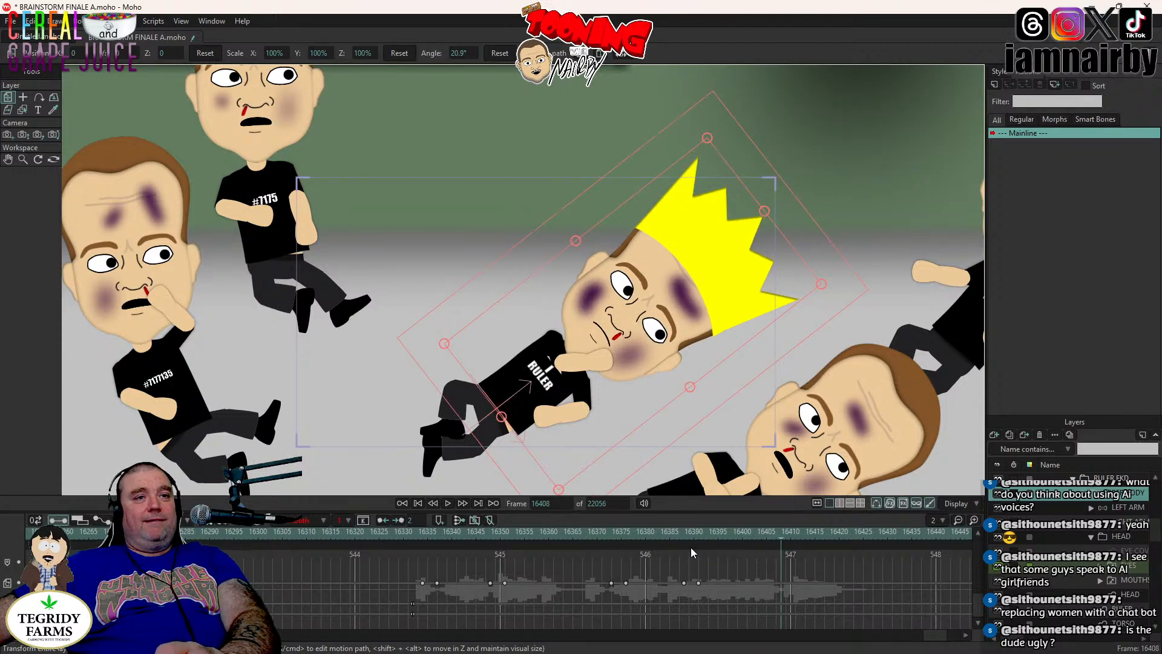
click(680, 533)
click(447, 503)
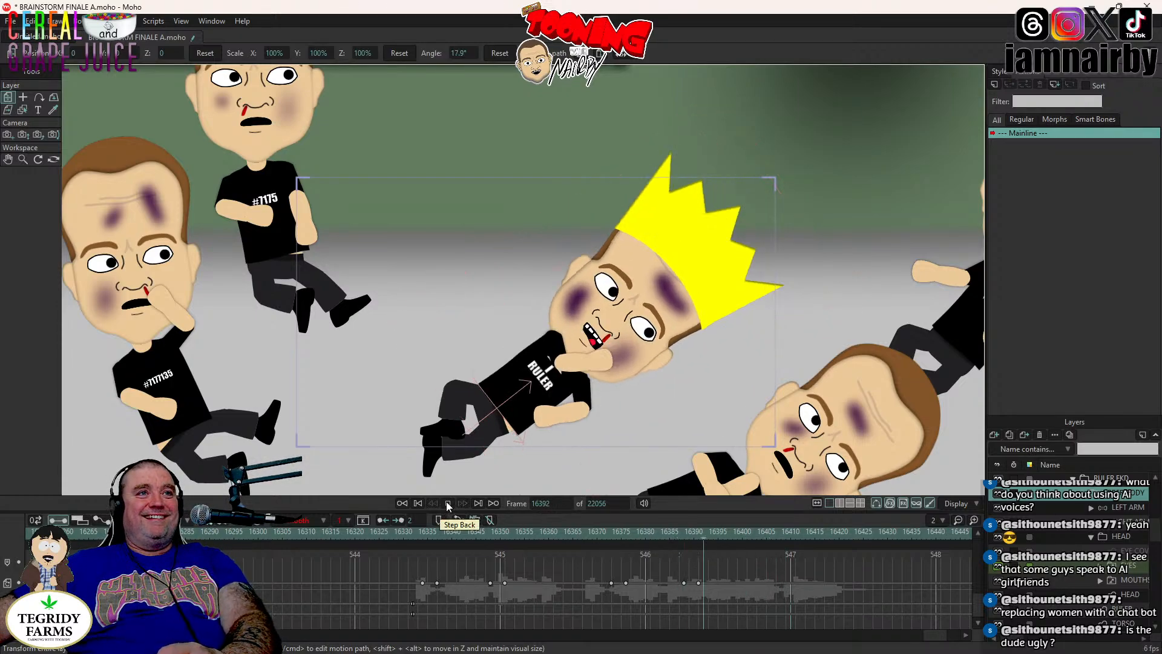
click(561, 531)
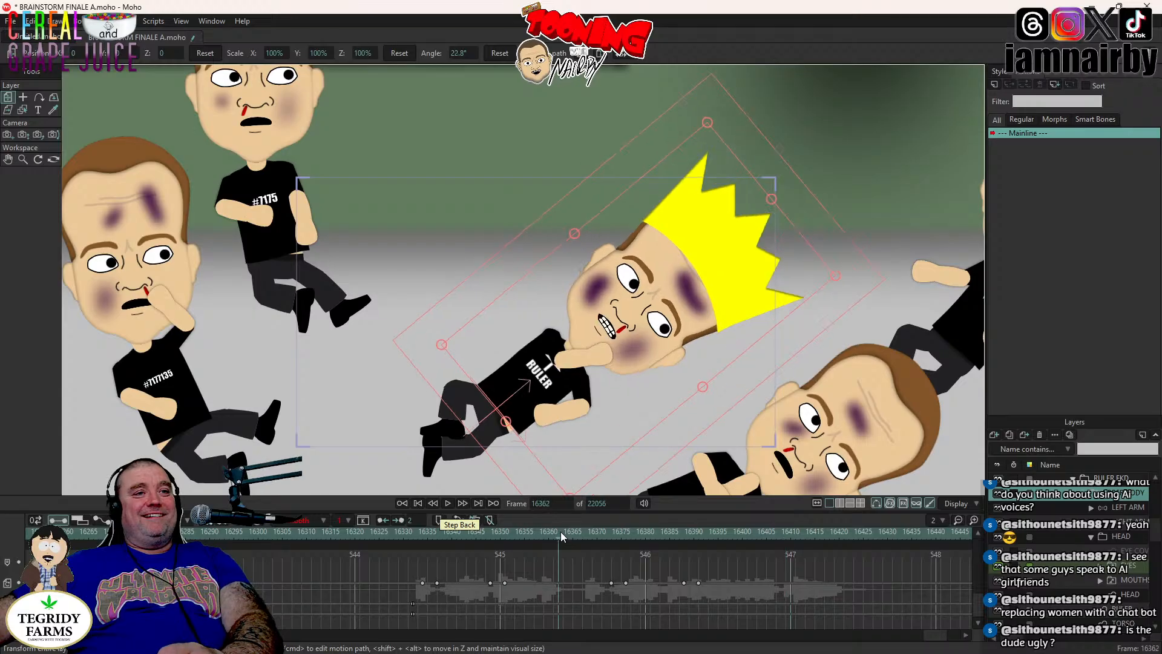
click(449, 502)
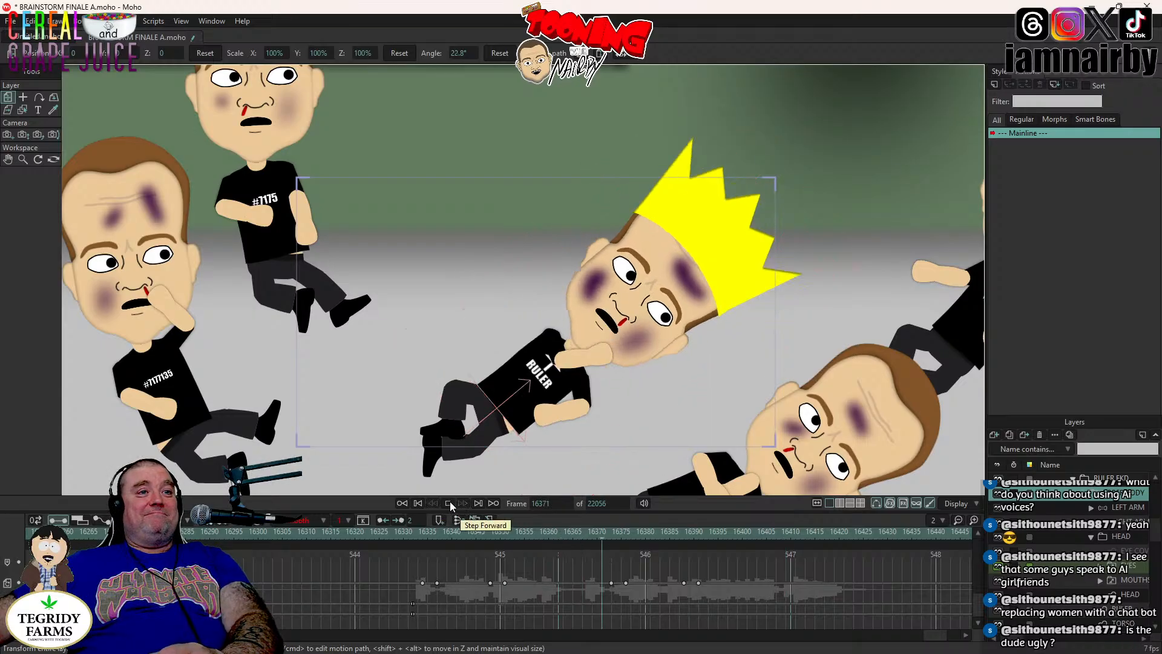
click(449, 503)
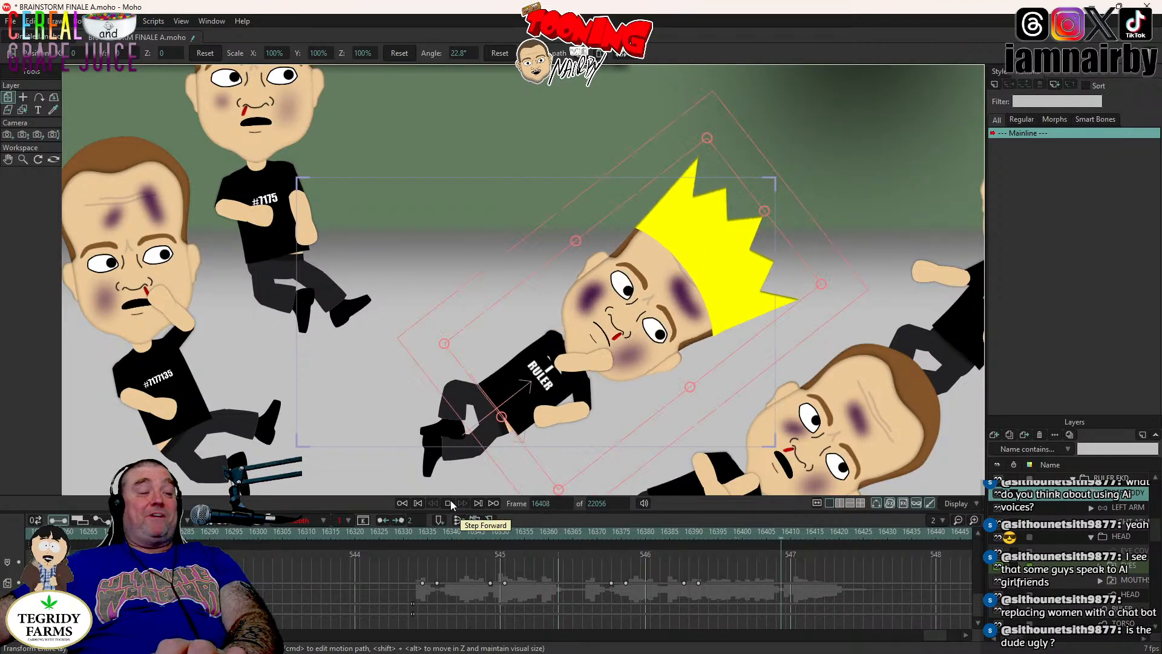
click(414, 531)
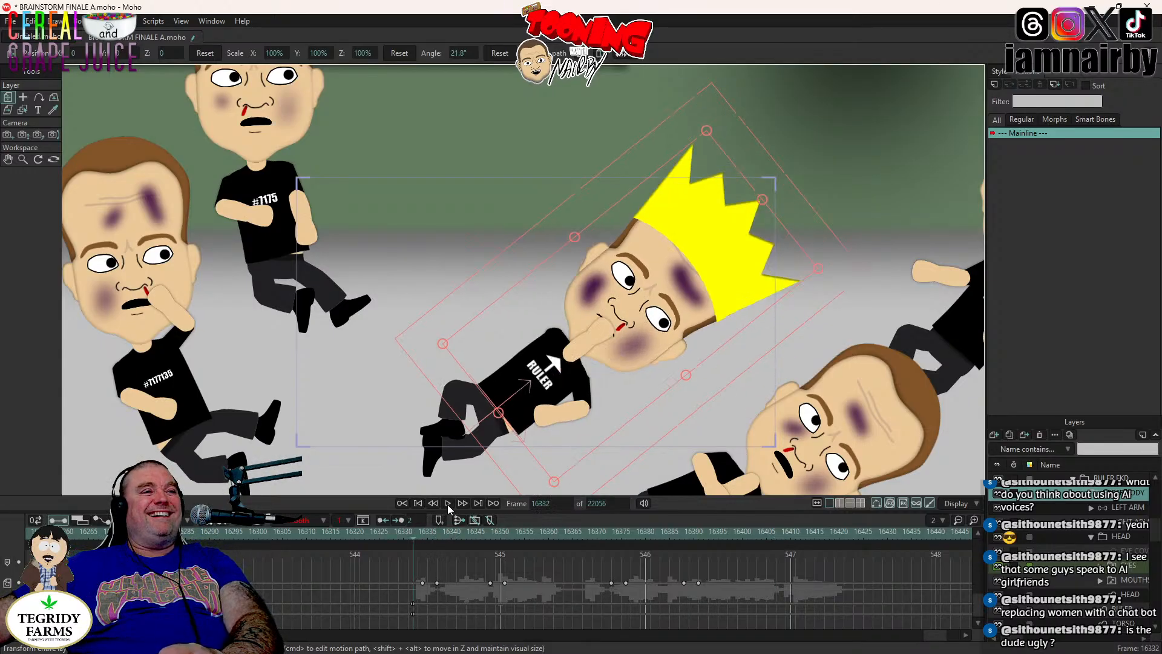
click(448, 503)
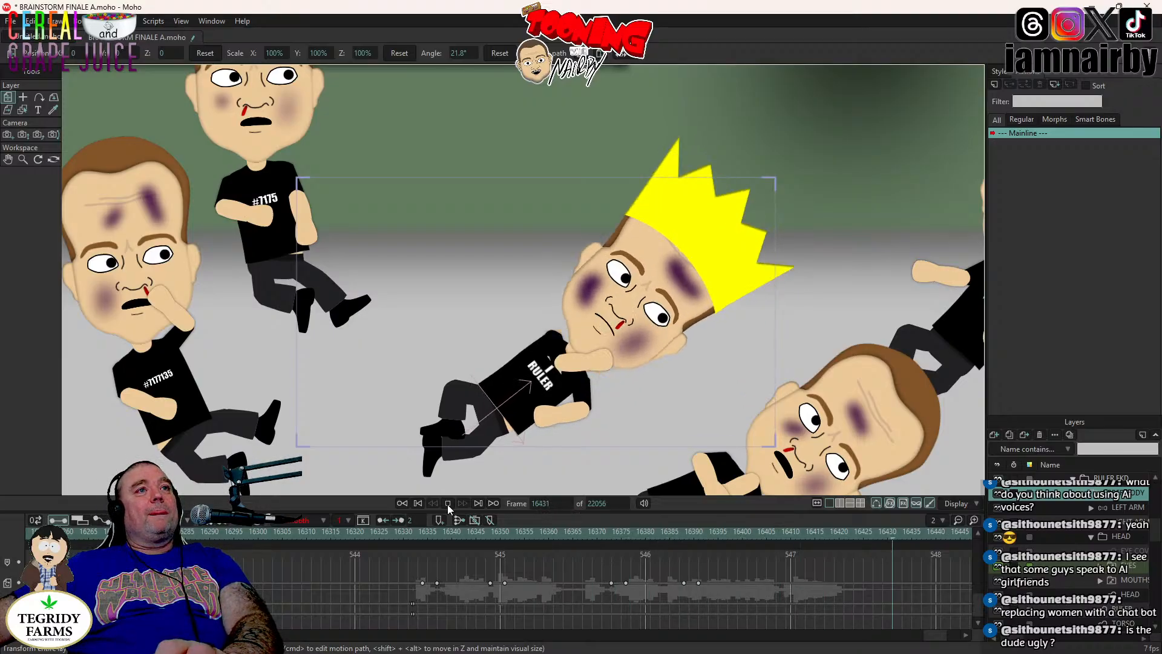
- Save the scene and play back the audio and animation that follow frame 16432
click(448, 503)
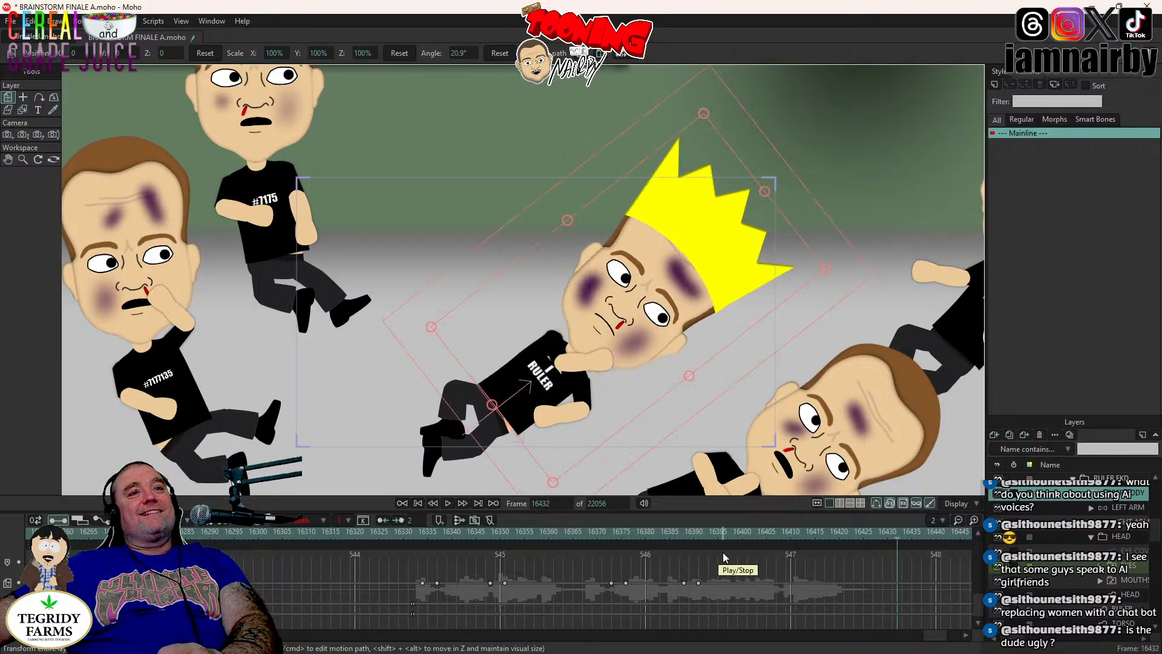
key(ctrl+s)
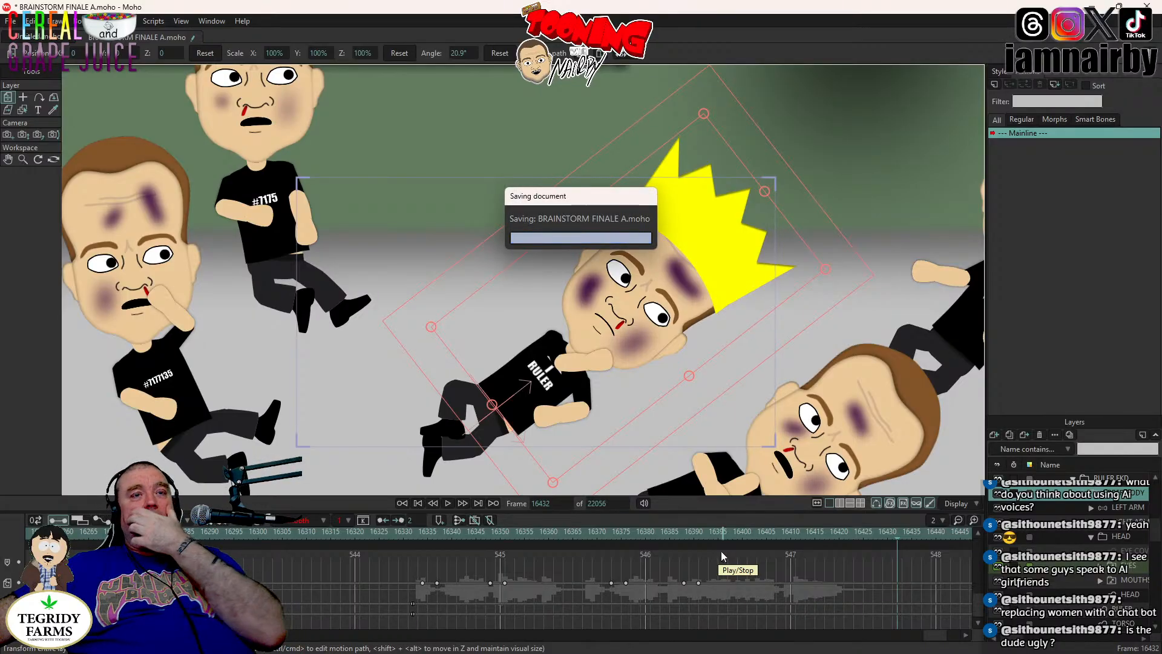
click(448, 503)
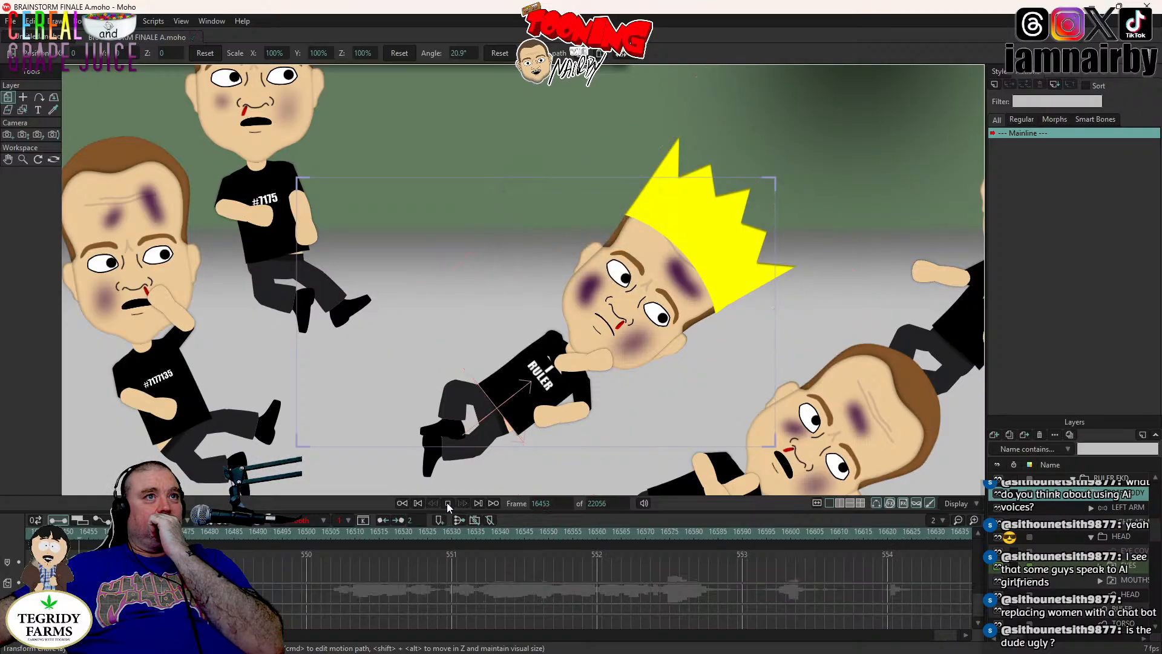
click(447, 503)
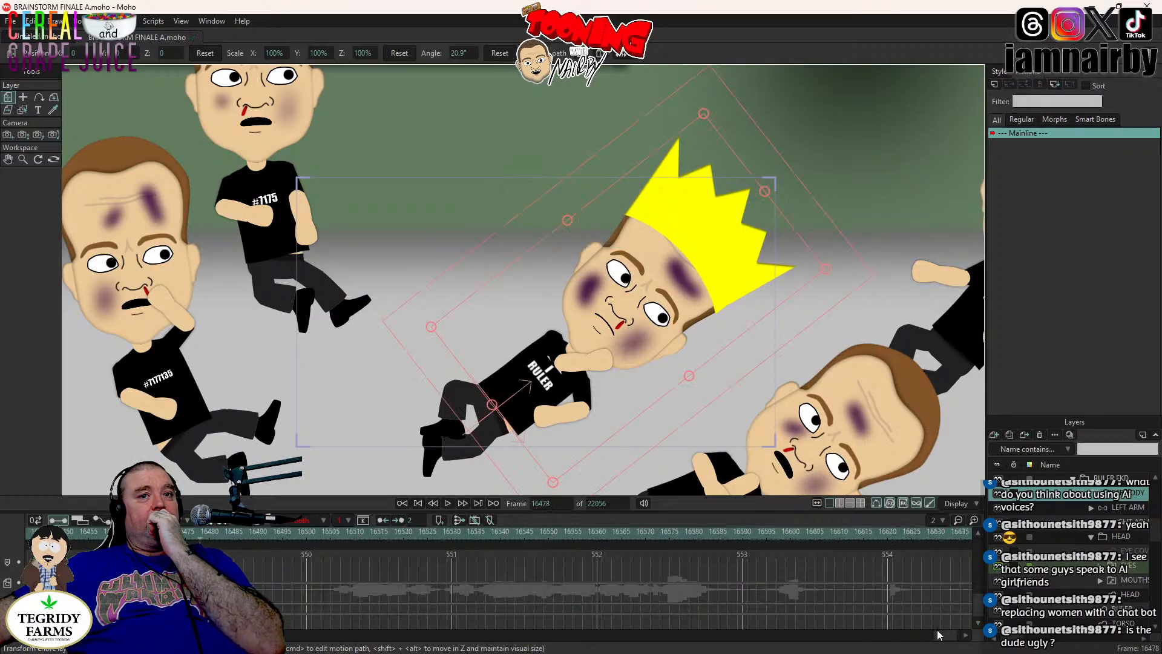
- Review earlier parts of the scene by playing back from frame 15748 and from around frame 15140
scroll(935, 631, up, 4)
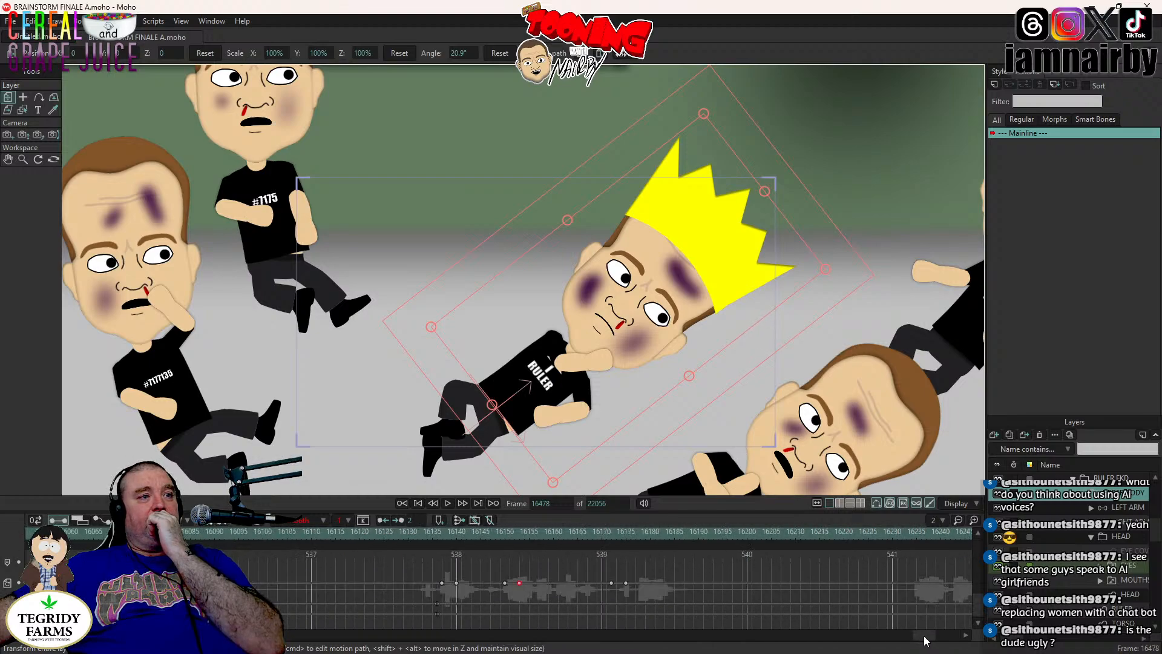
scroll(920, 637, up, 1)
click(247, 532)
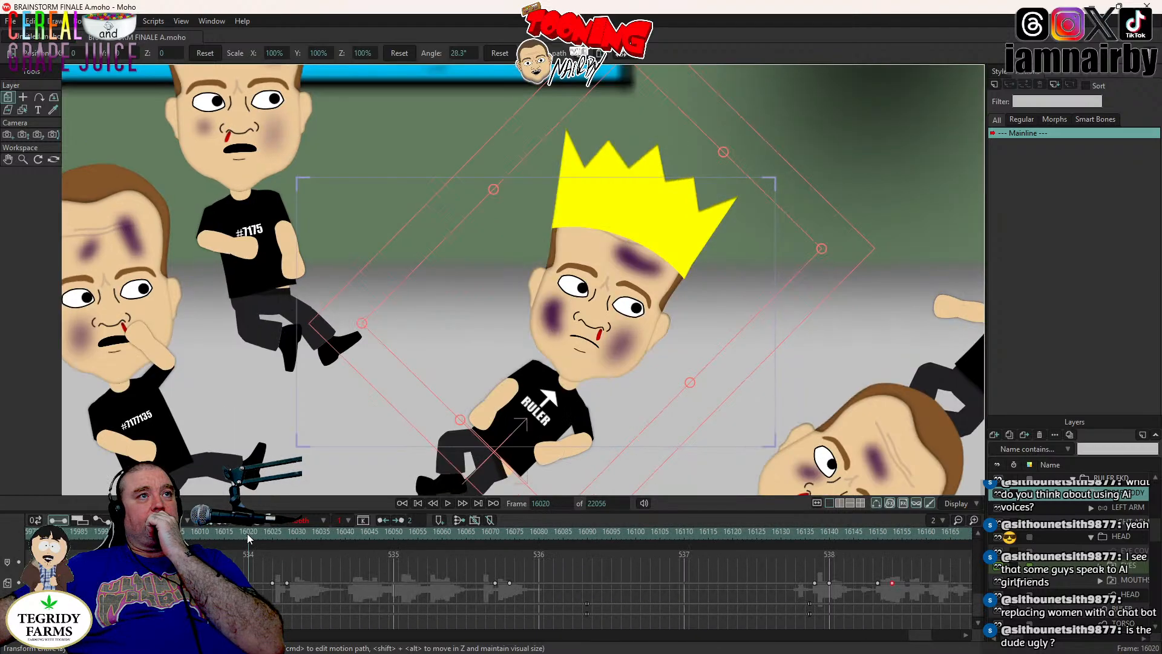
click(151, 531)
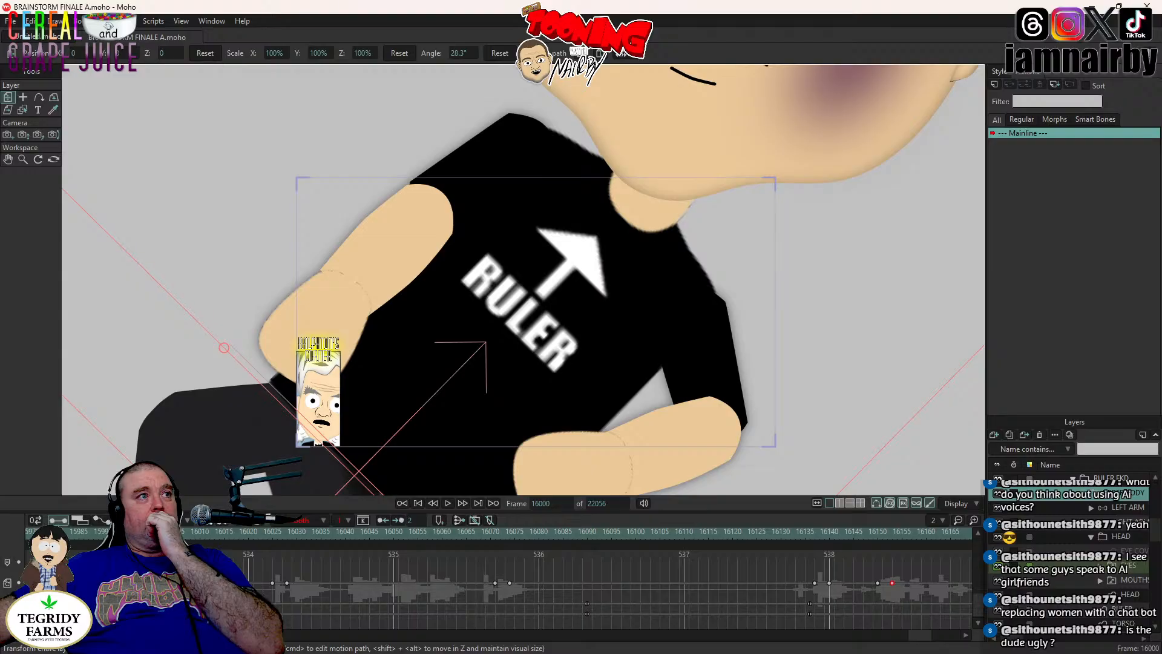
scroll(917, 634, up, 2)
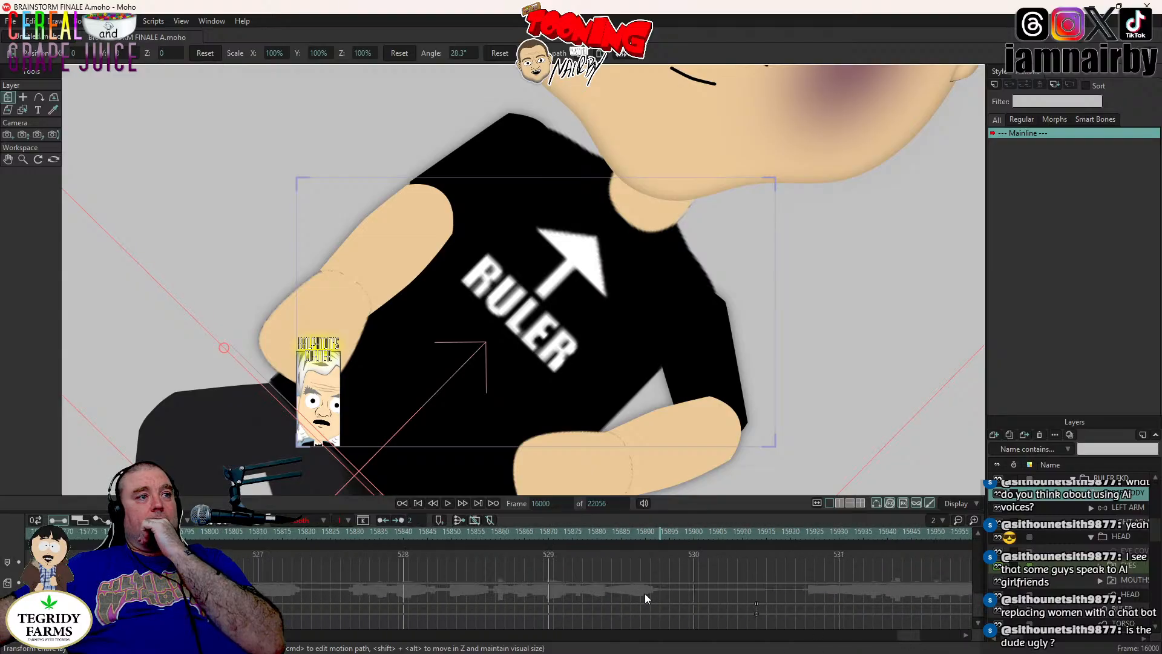
click(258, 533)
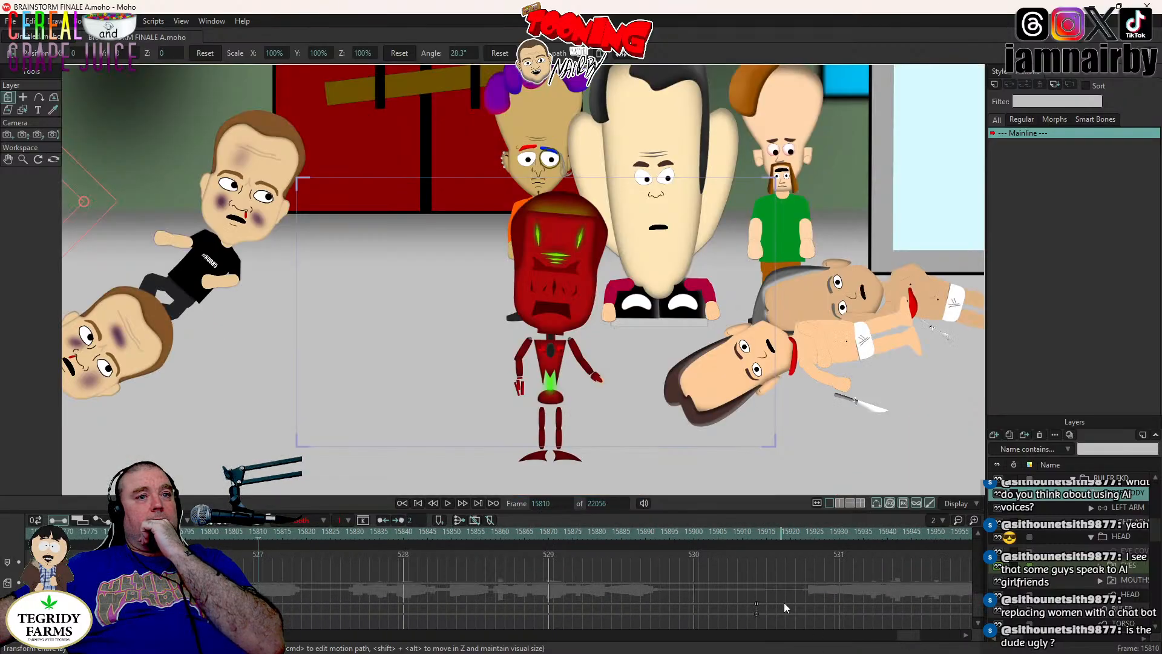
scroll(911, 634, up, 1)
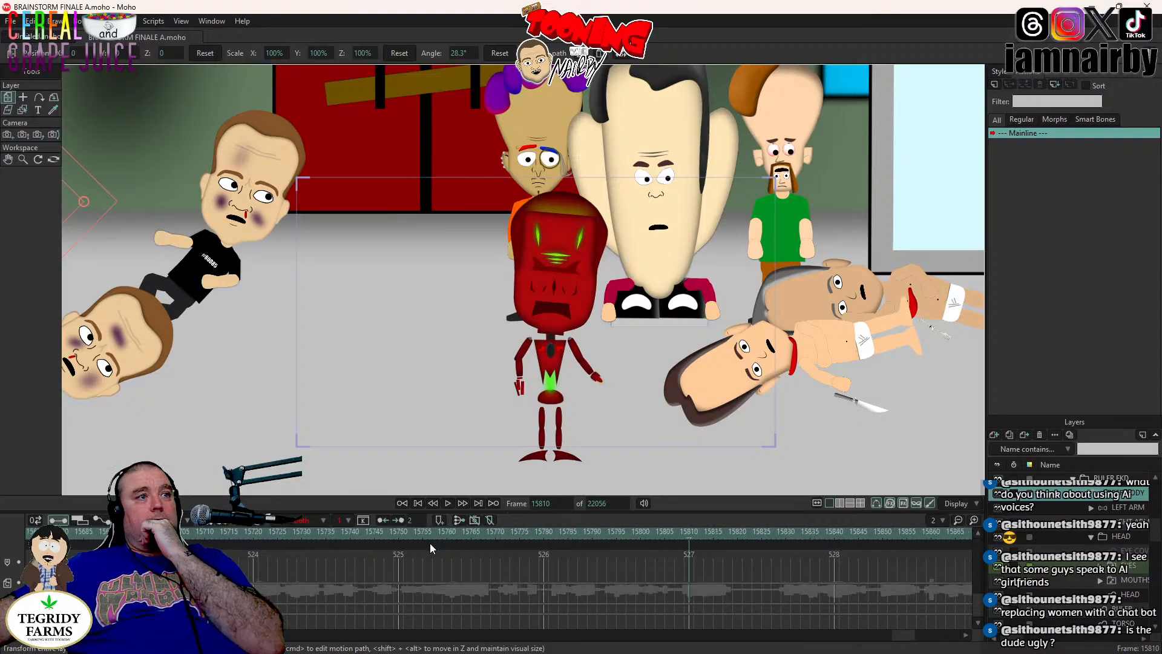
click(390, 530)
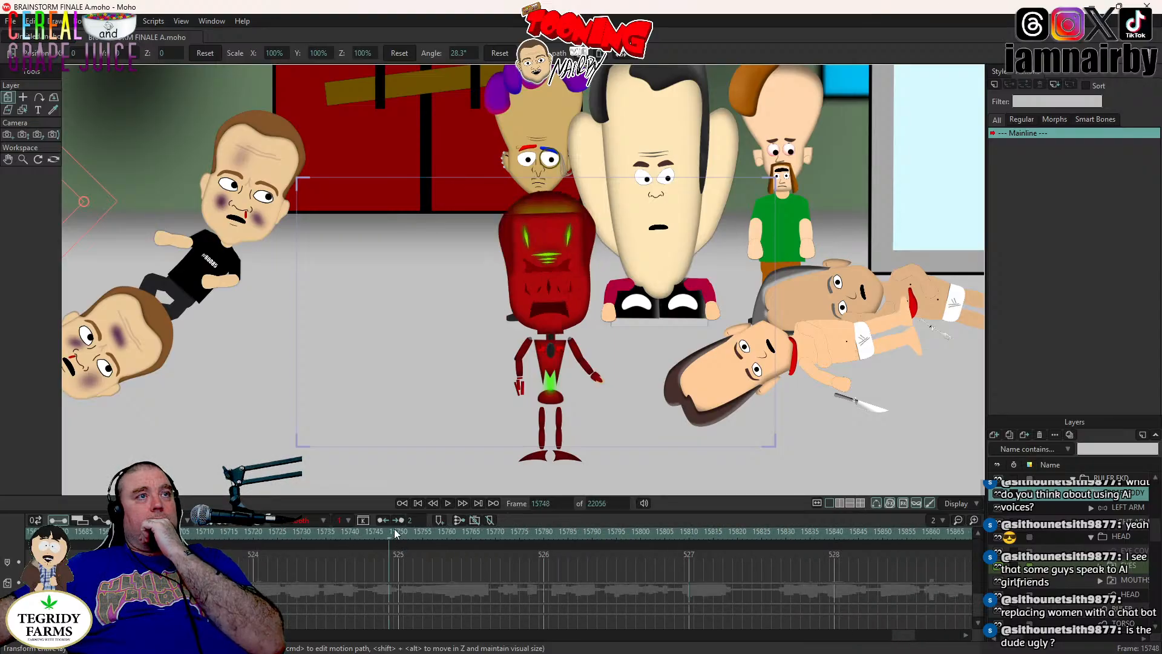
click(446, 502)
scroll(1113, 529, down, 10)
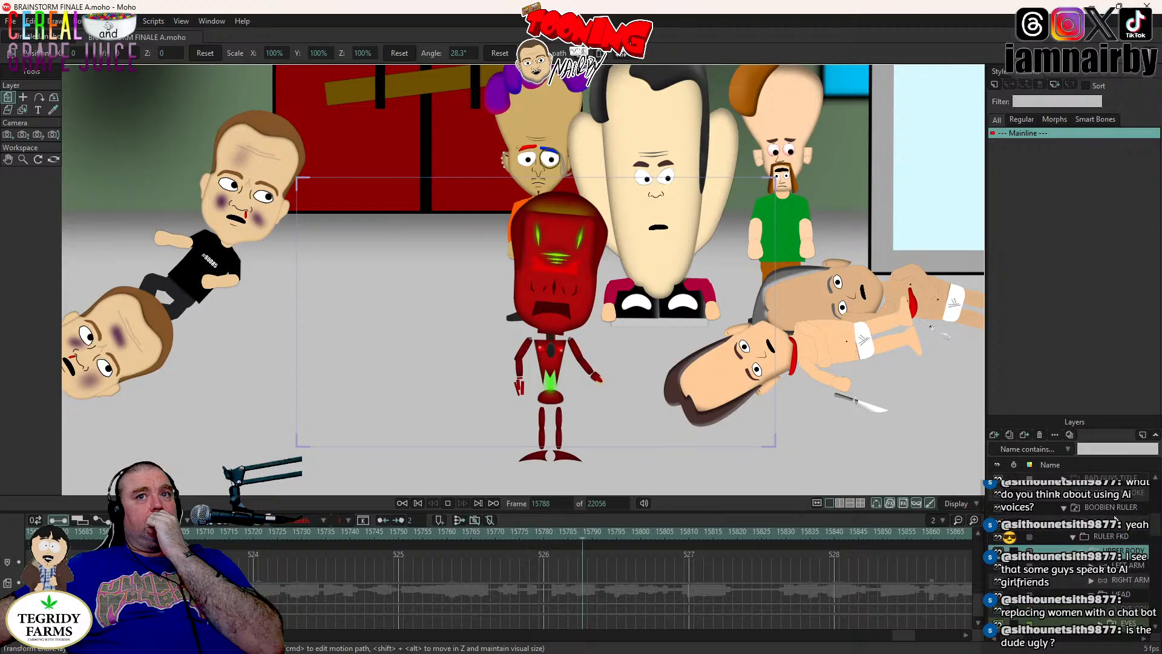
scroll(1101, 538, up, 3)
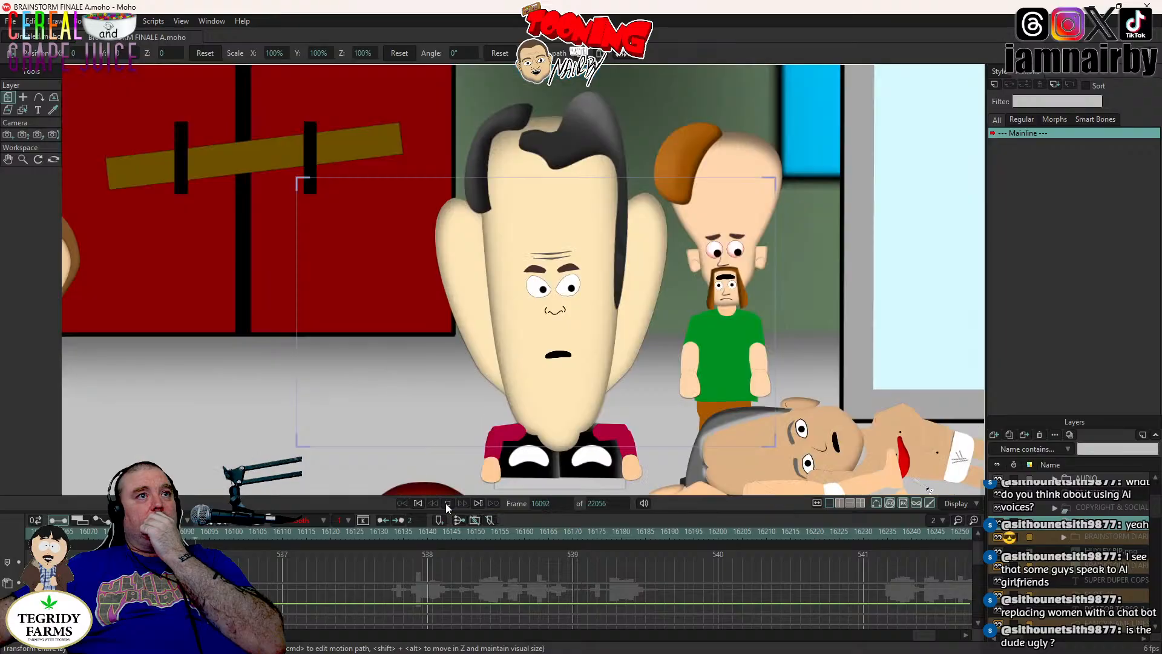
click(448, 503)
drag(931, 636, 871, 640)
click(363, 532)
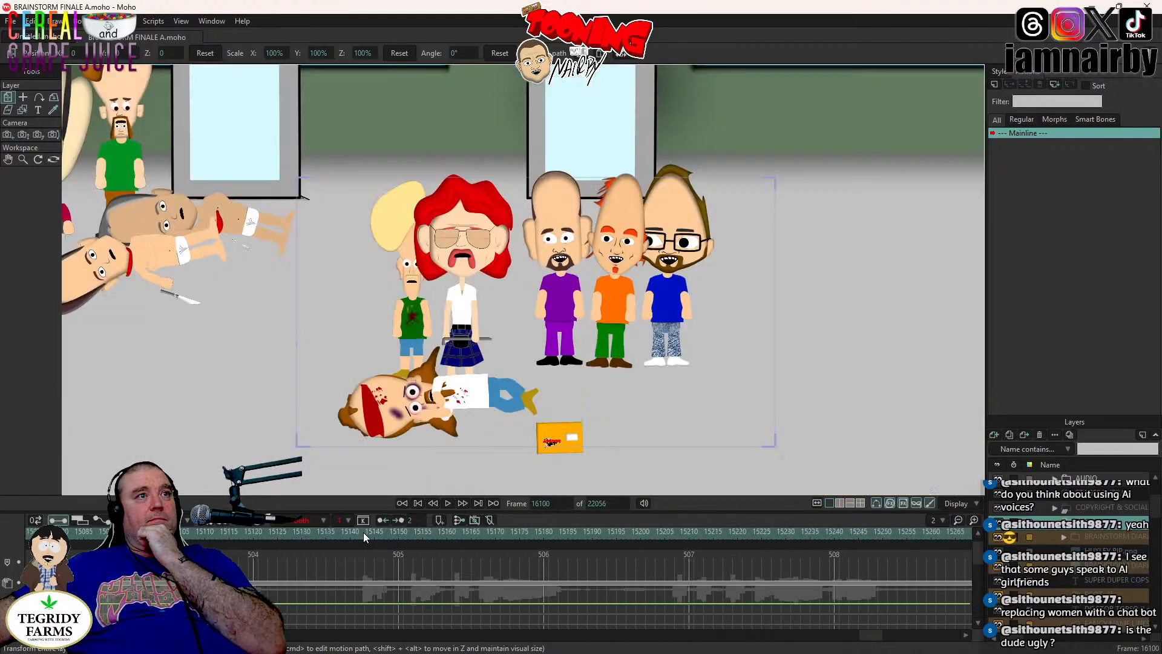
click(441, 501)
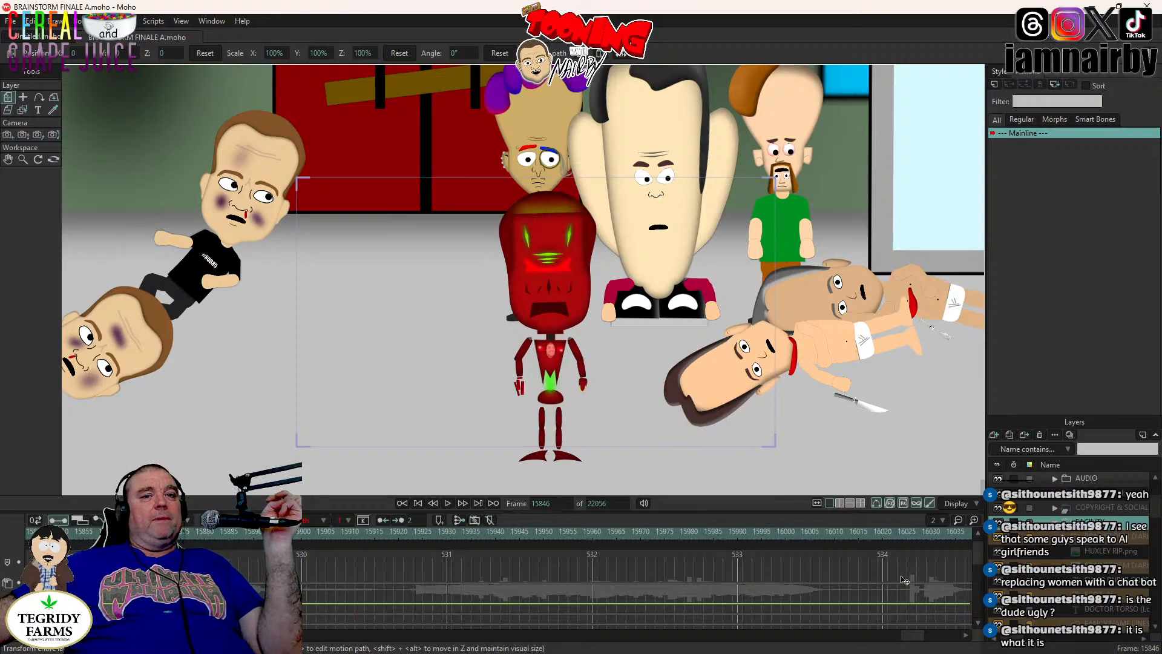
- Zoom the camera in on the red robot's shot at frame 15584 to a focal length of about 103.6
drag(913, 635, 901, 640)
scroll(508, 571, down, 3)
scroll(507, 571, up, 1)
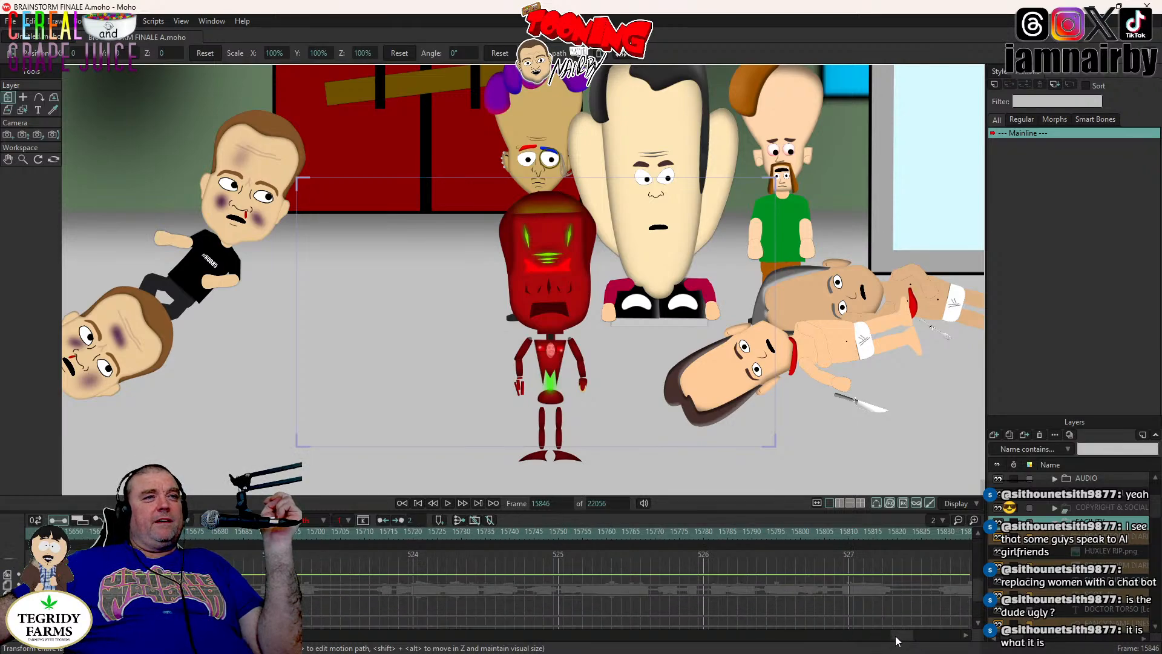
drag(902, 635, 895, 637)
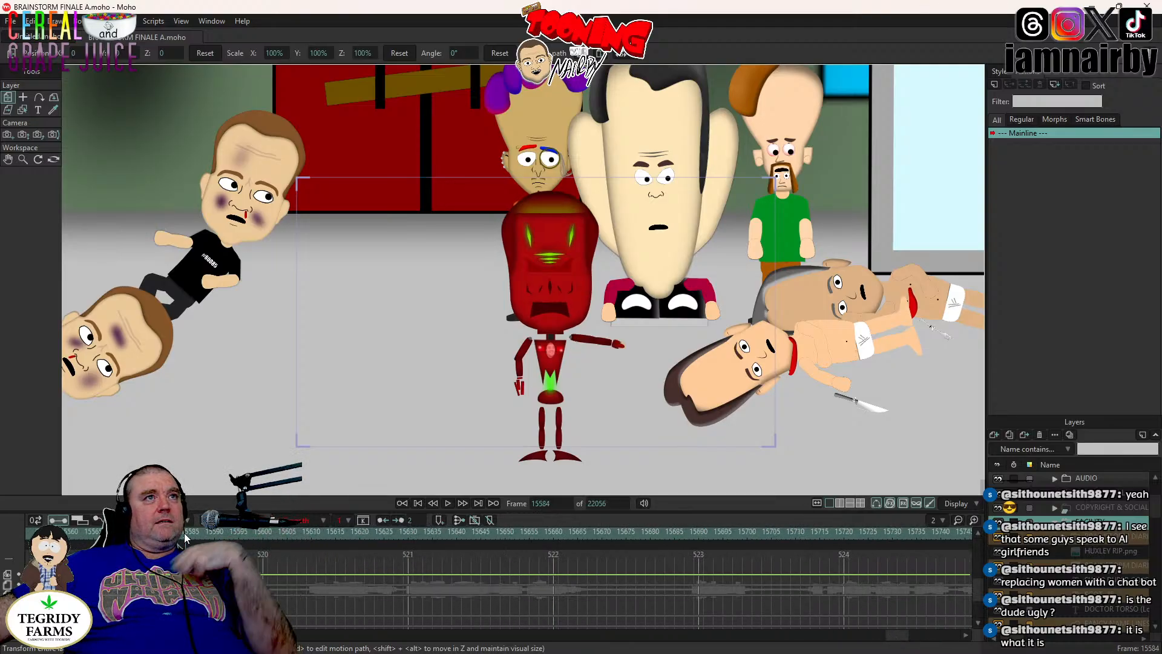
click(23, 134)
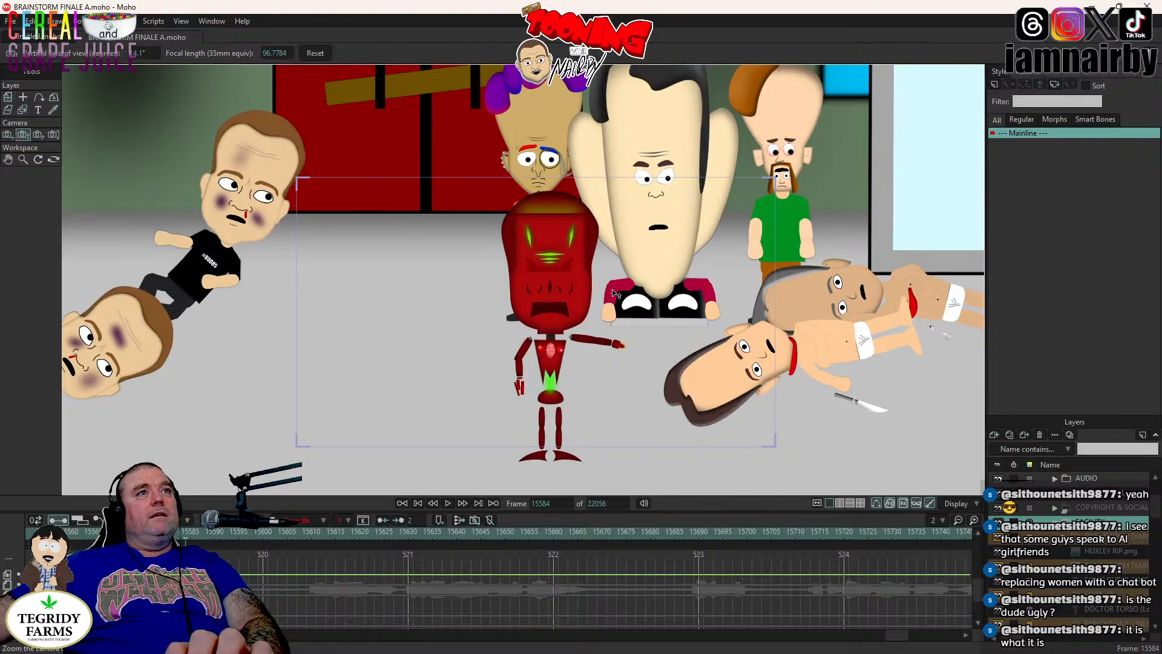
drag(598, 339, 601, 313)
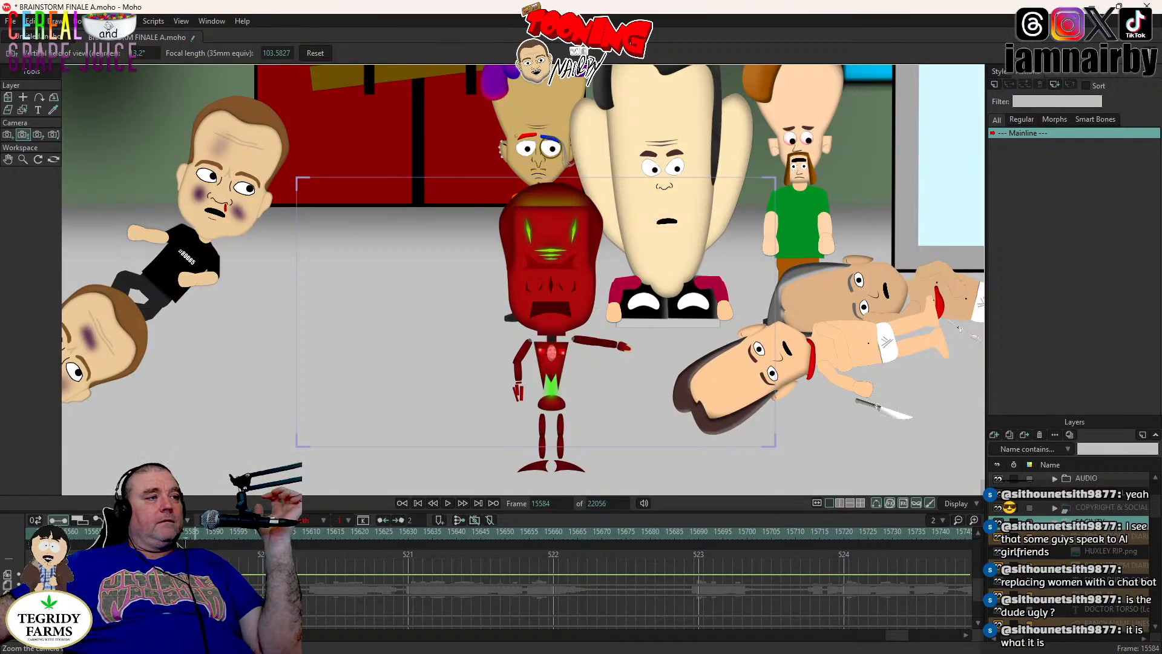
right_click(188, 539)
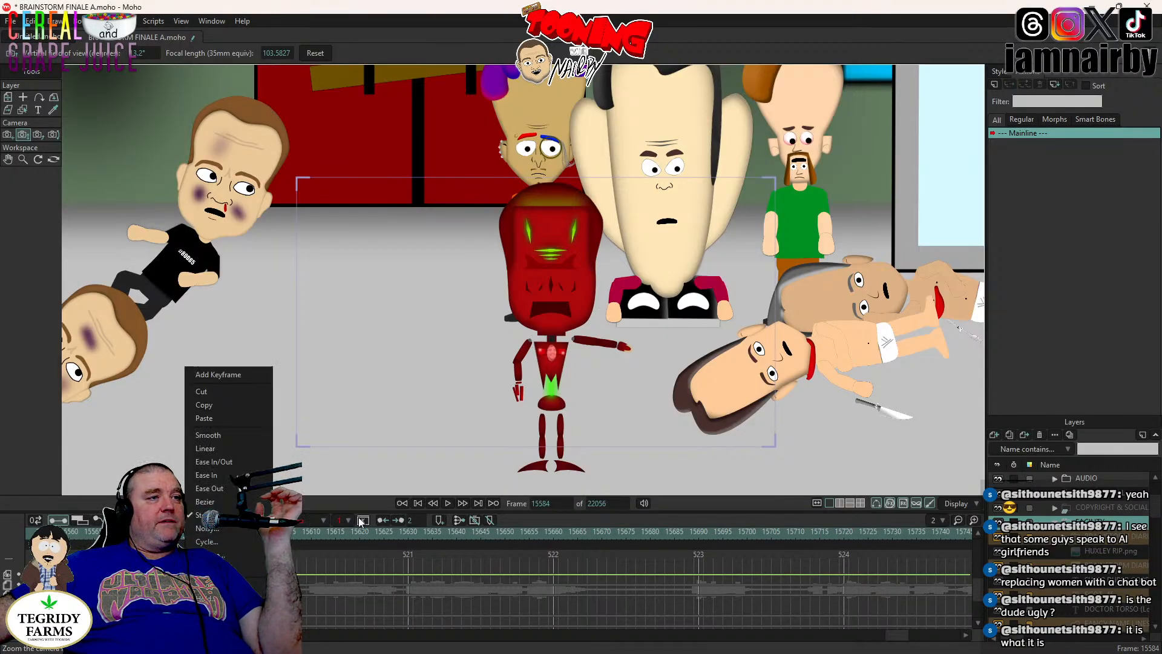
click(183, 532)
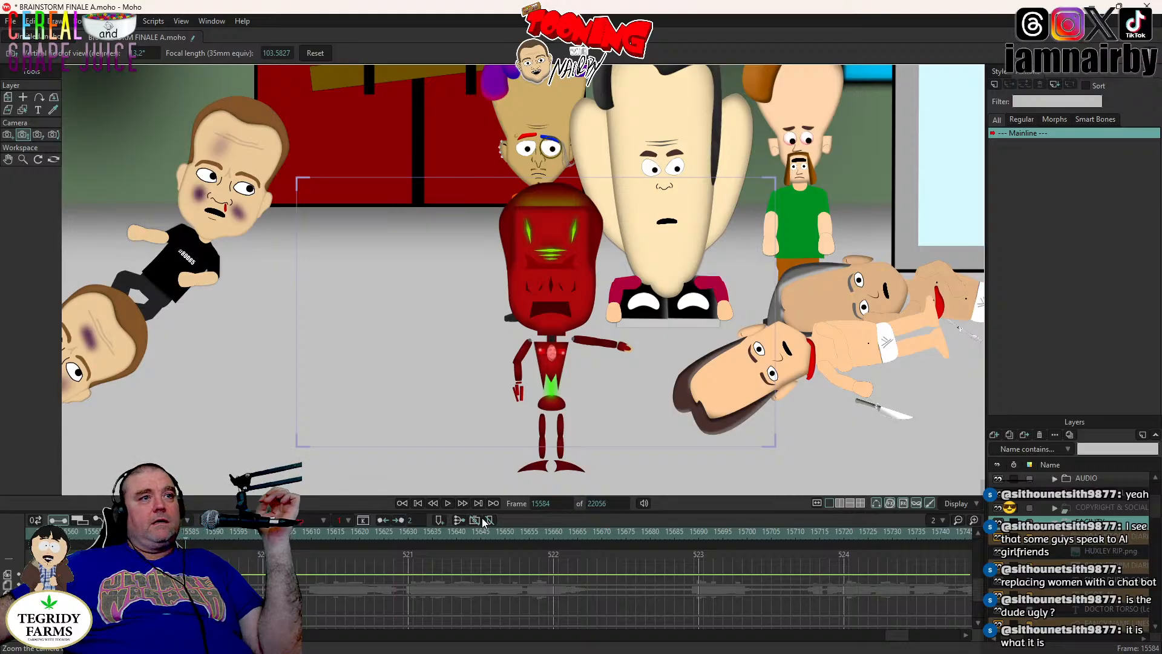
- Play back the scene from frame 15584 and replay the end of the crowned character's dialogue from frame 16407
click(449, 500)
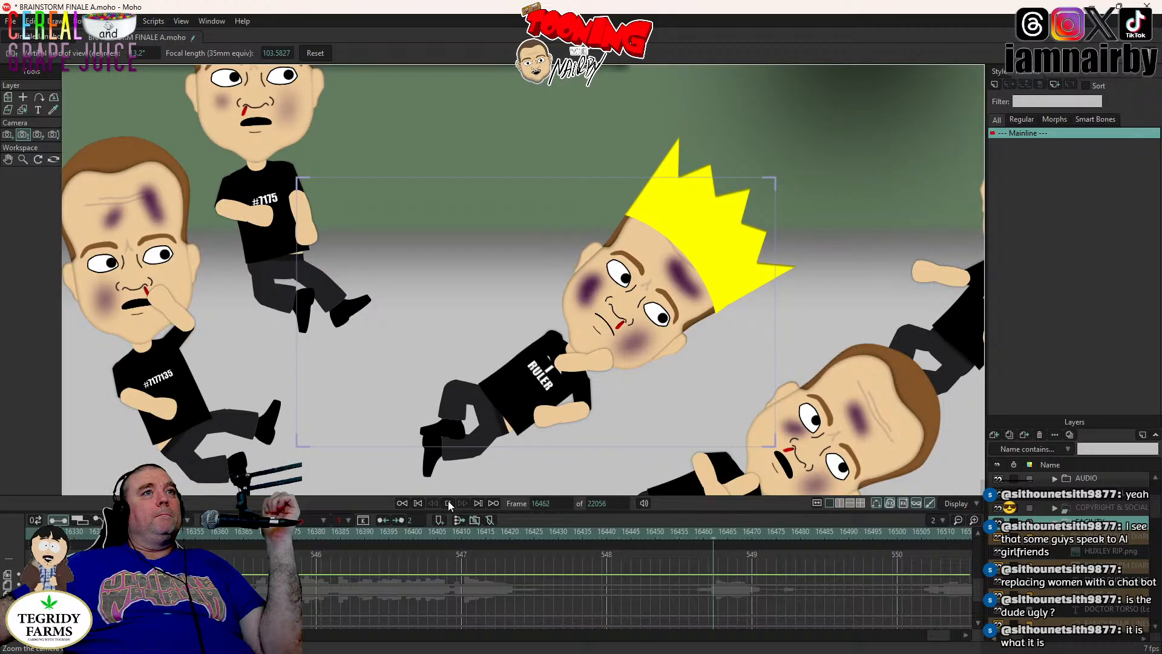
click(448, 503)
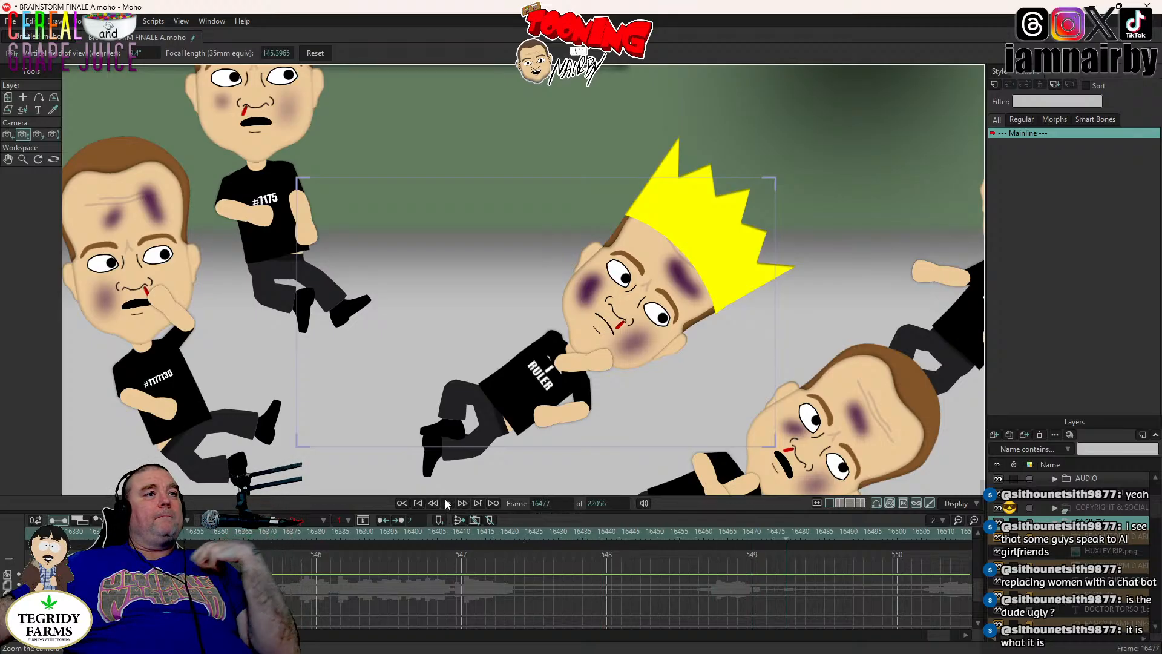
click(449, 532)
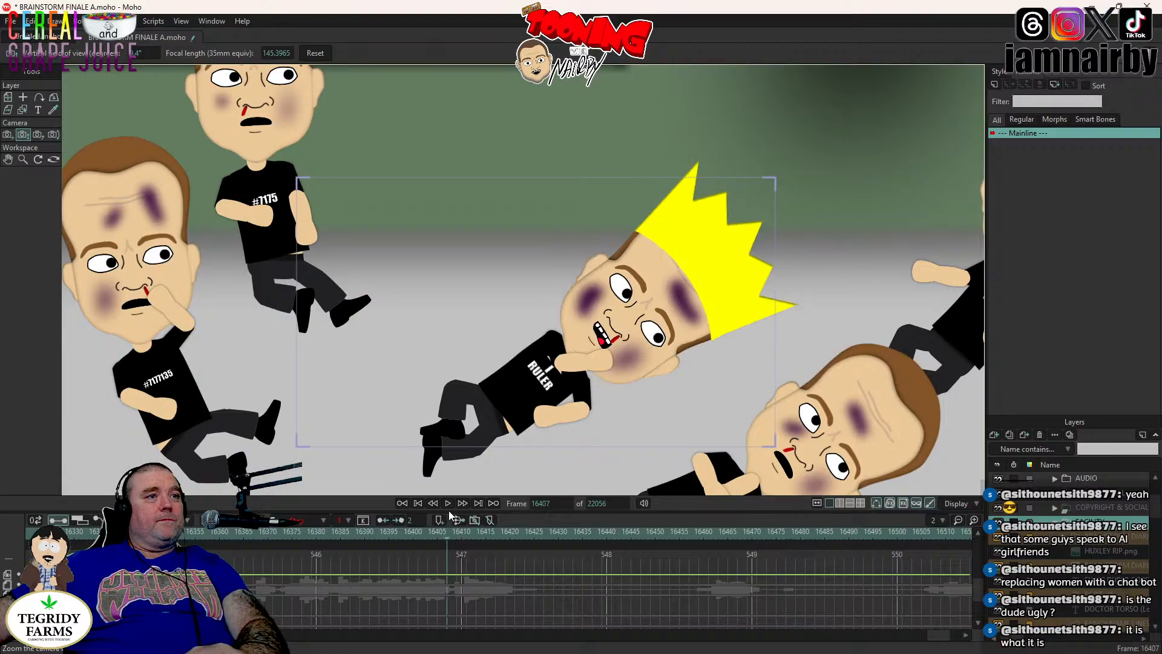
click(447, 501)
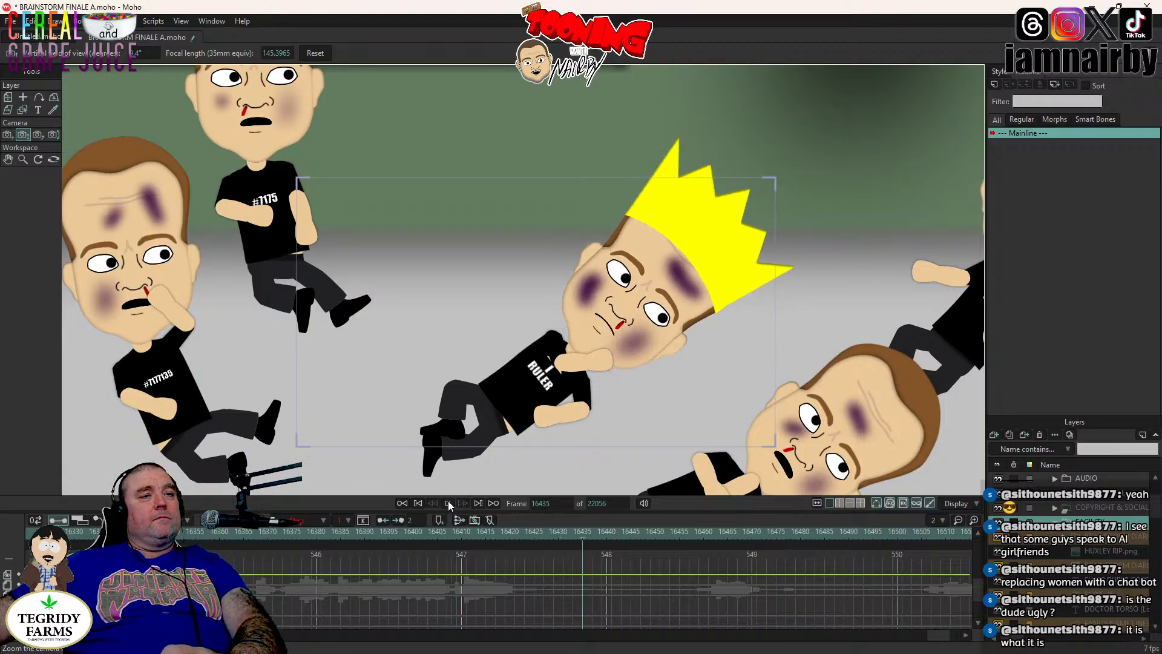
click(447, 503)
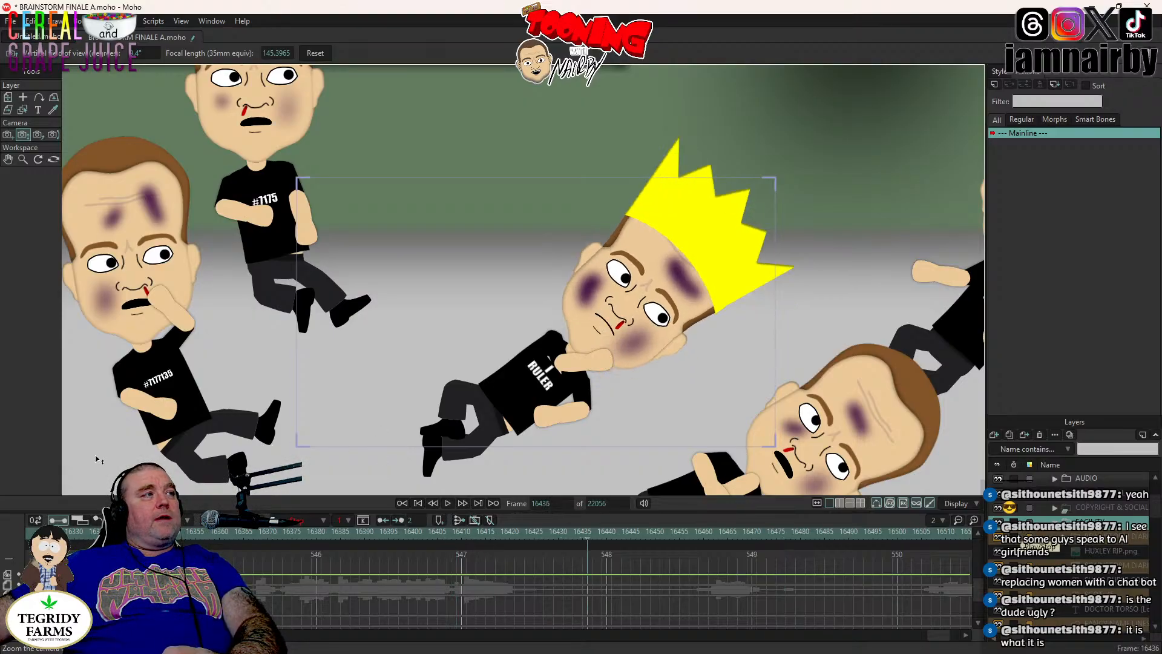
- Zoom the camera out to a focal length of about 49.3 at frame 16436 and track it slightly upward to frame the injured group
scroll(433, 298, down, 5)
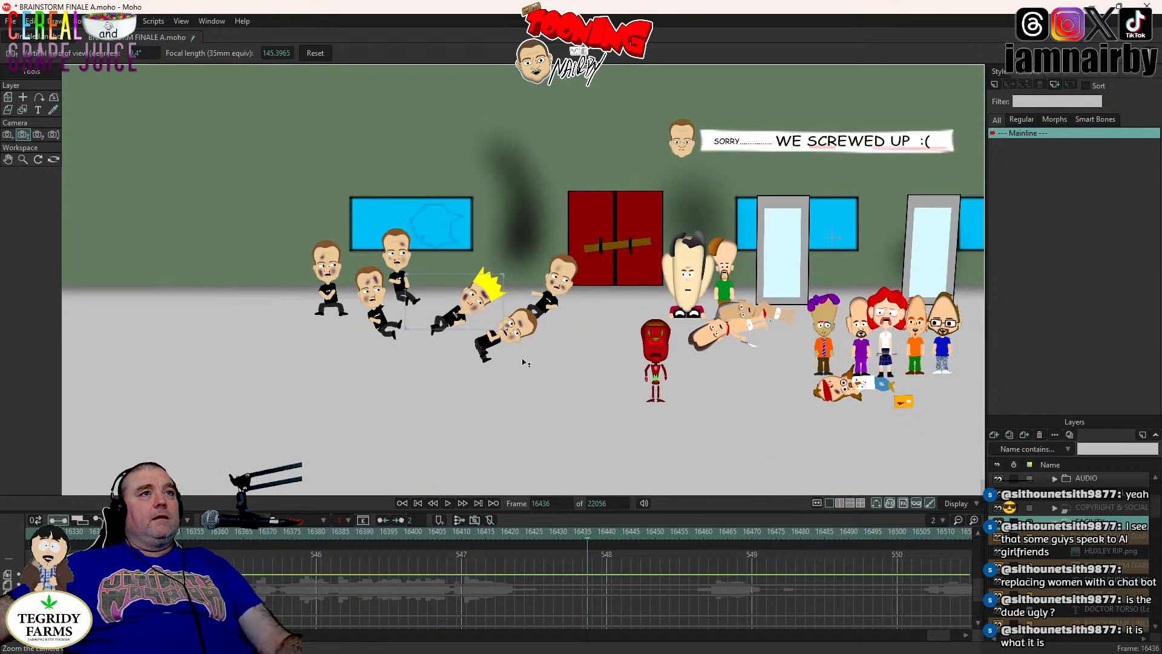
drag(524, 362, 309, 232)
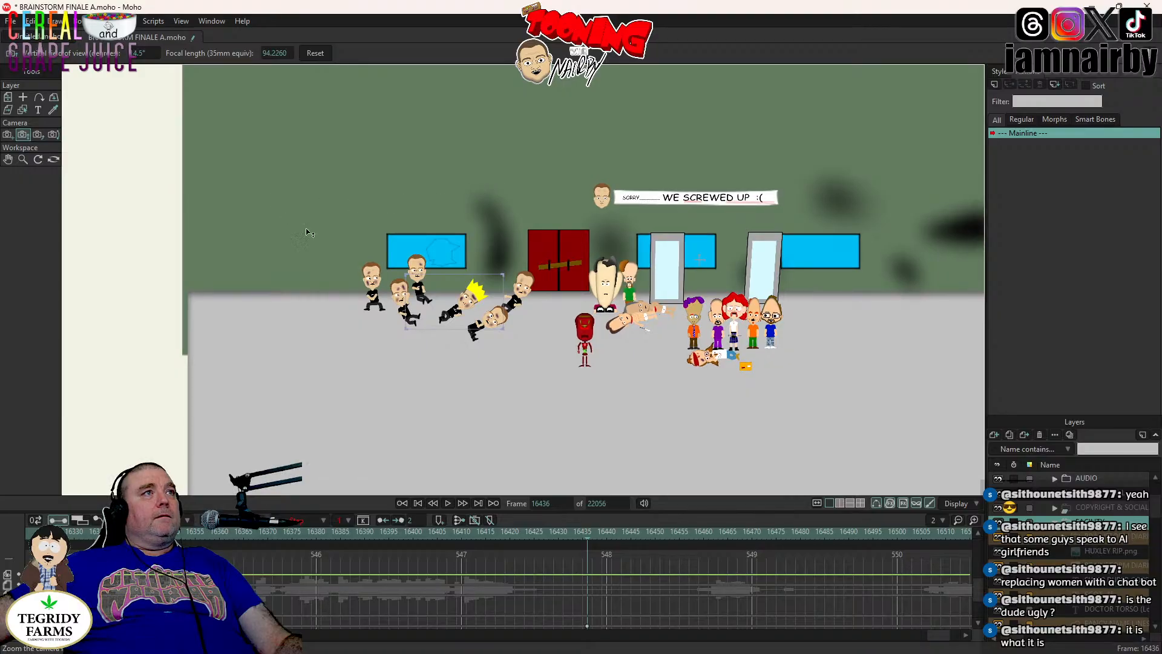
drag(462, 293, 508, 364)
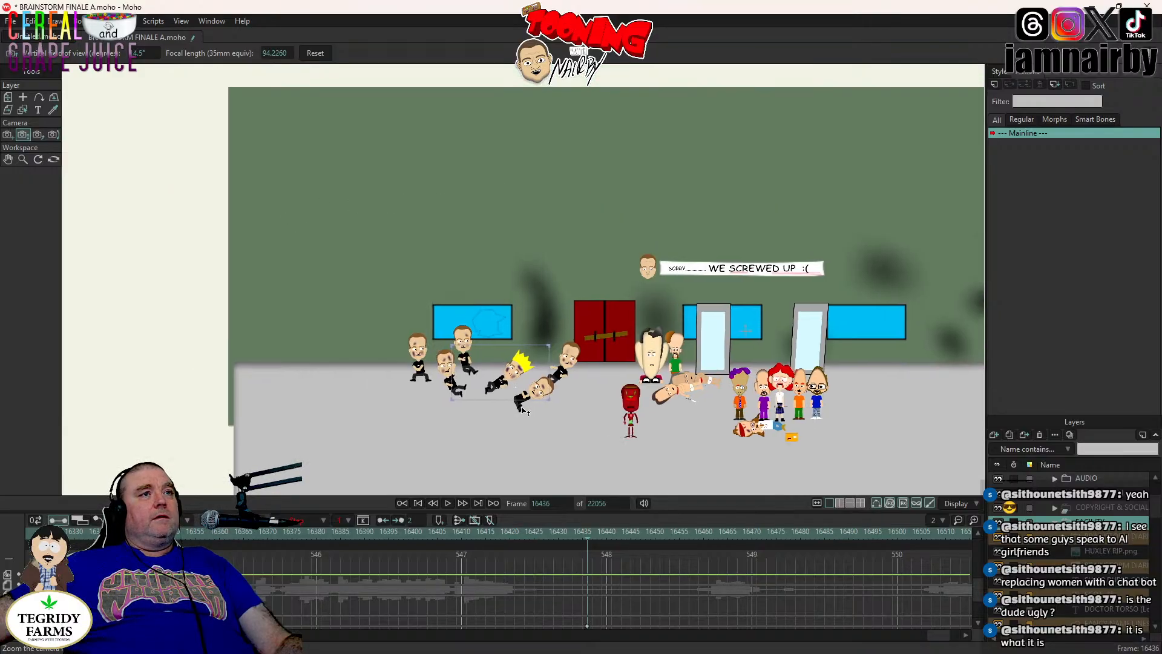
drag(500, 428, 543, 303)
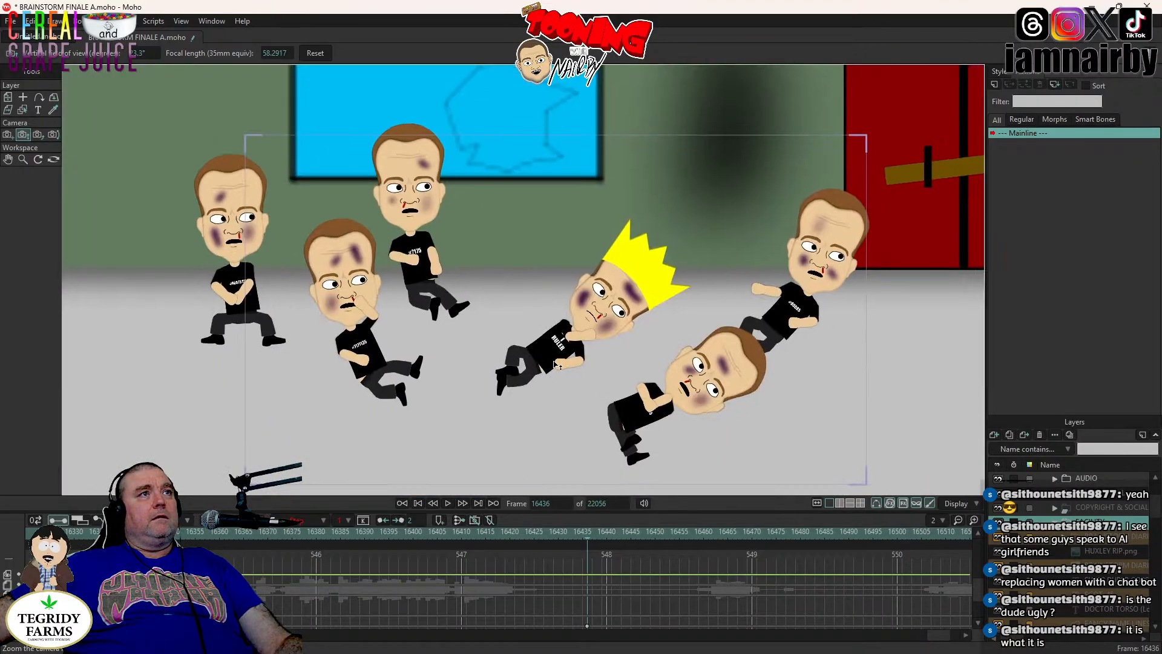
drag(555, 363, 546, 284)
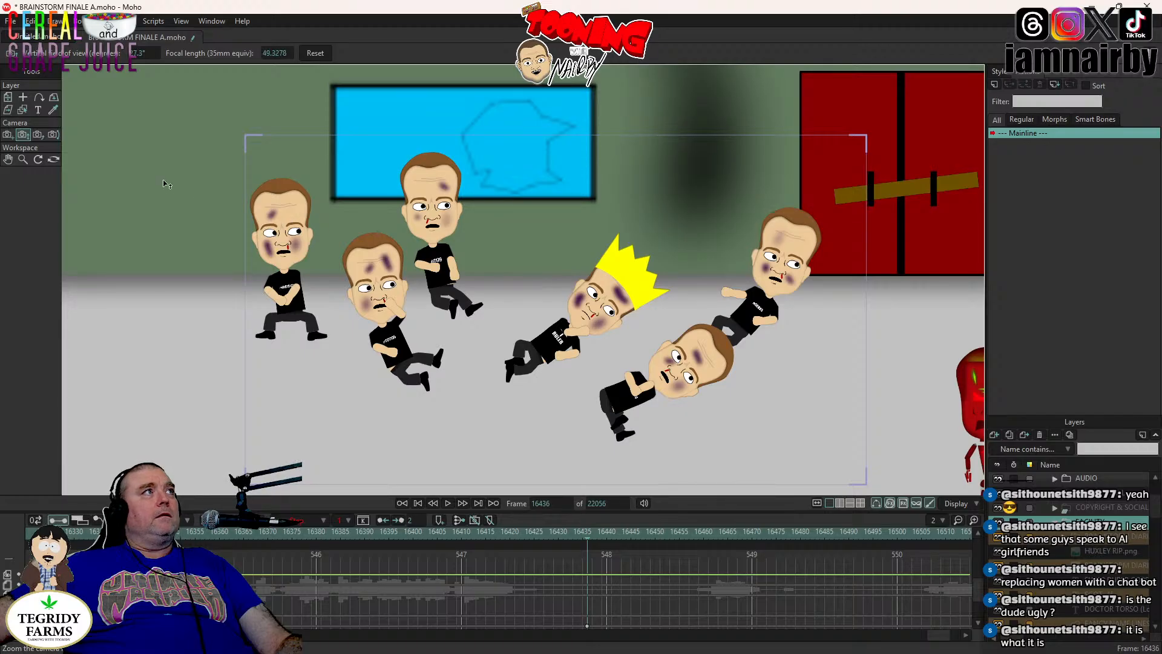
click(7, 136)
drag(463, 270, 469, 295)
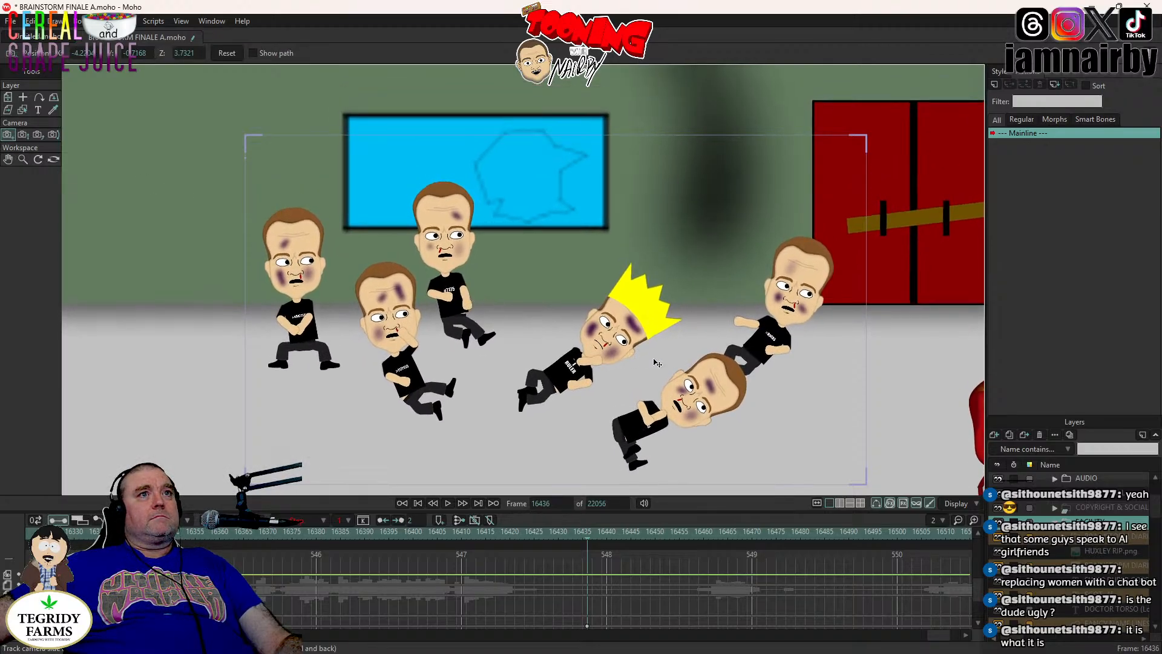
drag(657, 363, 542, 326)
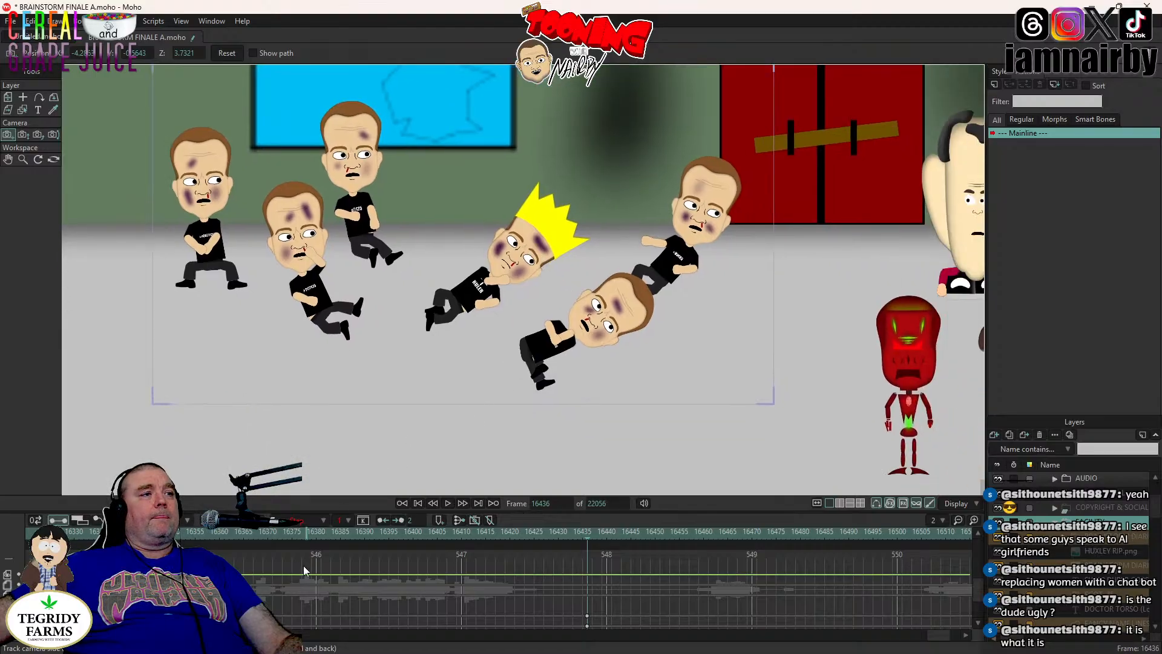
- Zoom the camera out to a focal length of about 38.1 at frame 16436 and track it right and down toward the red robot
click(25, 136)
drag(481, 283, 460, 189)
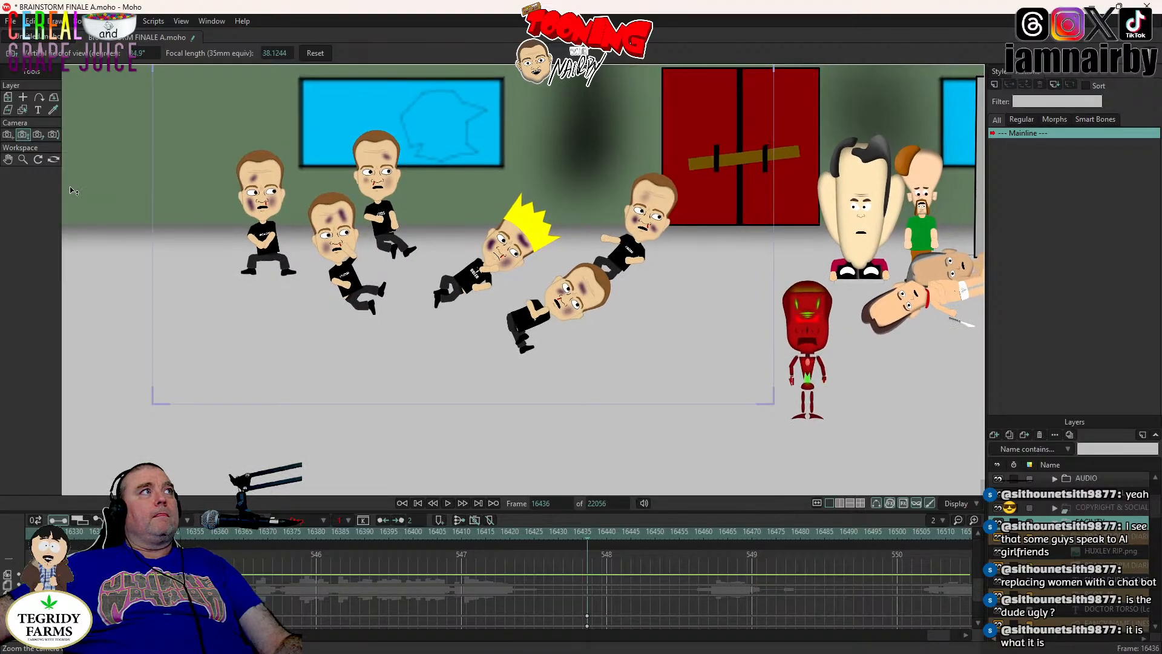
click(8, 135)
drag(338, 250, 302, 239)
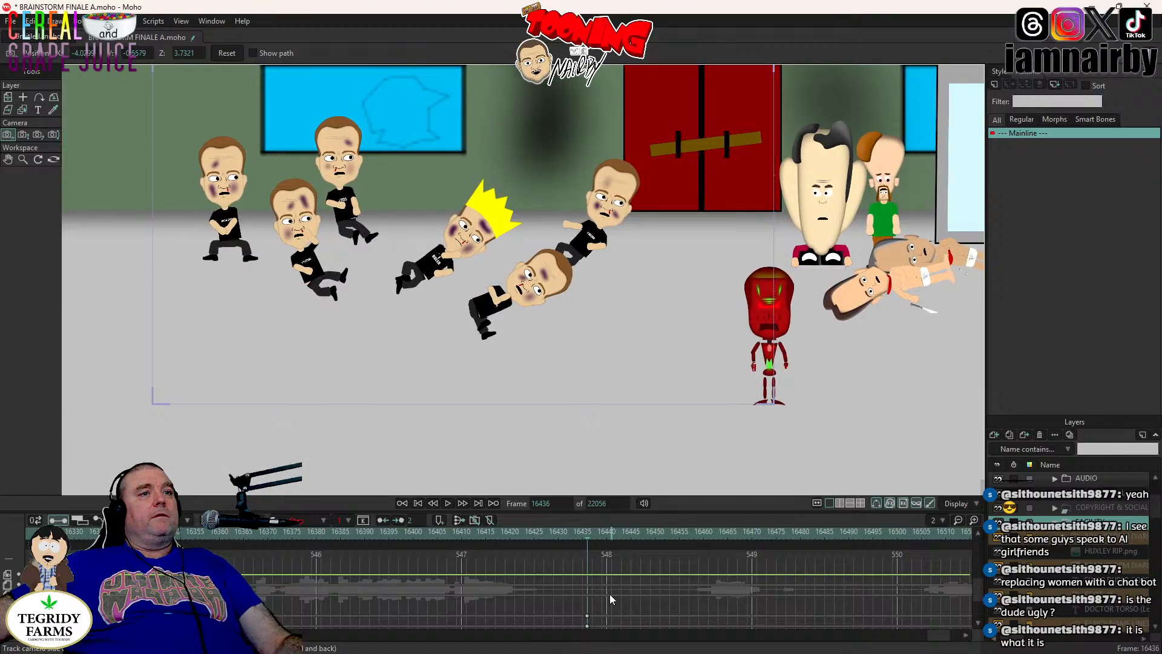
- Set the camera tracking keyframe at frame 16436 to Step interpolation
right_click(587, 618)
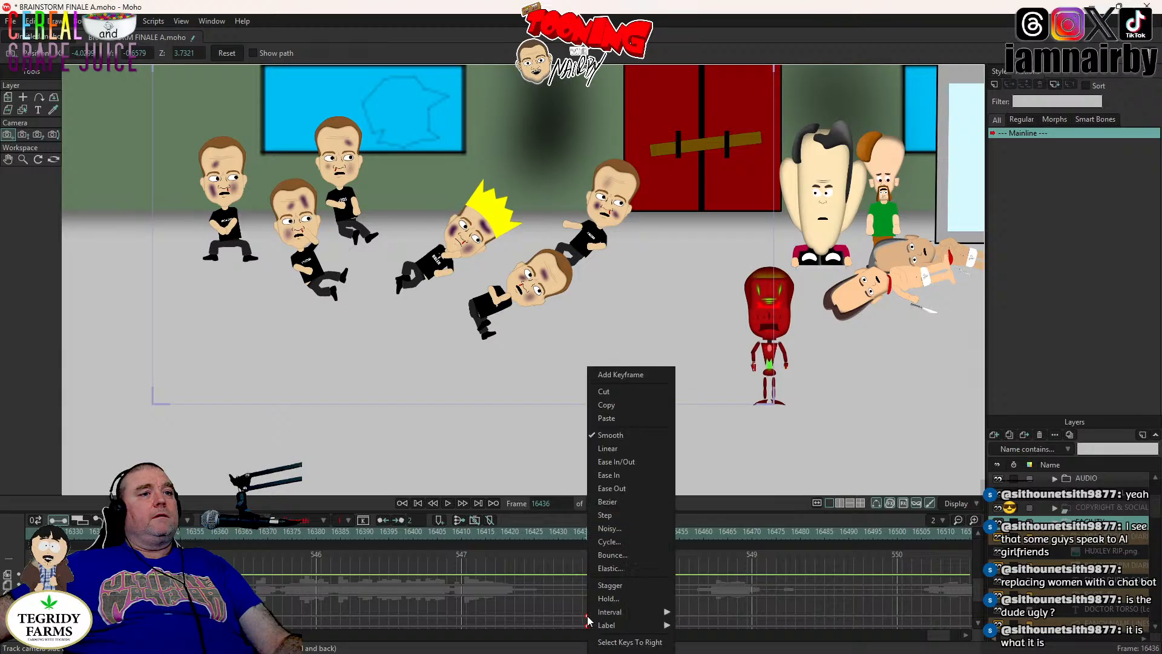
click(607, 518)
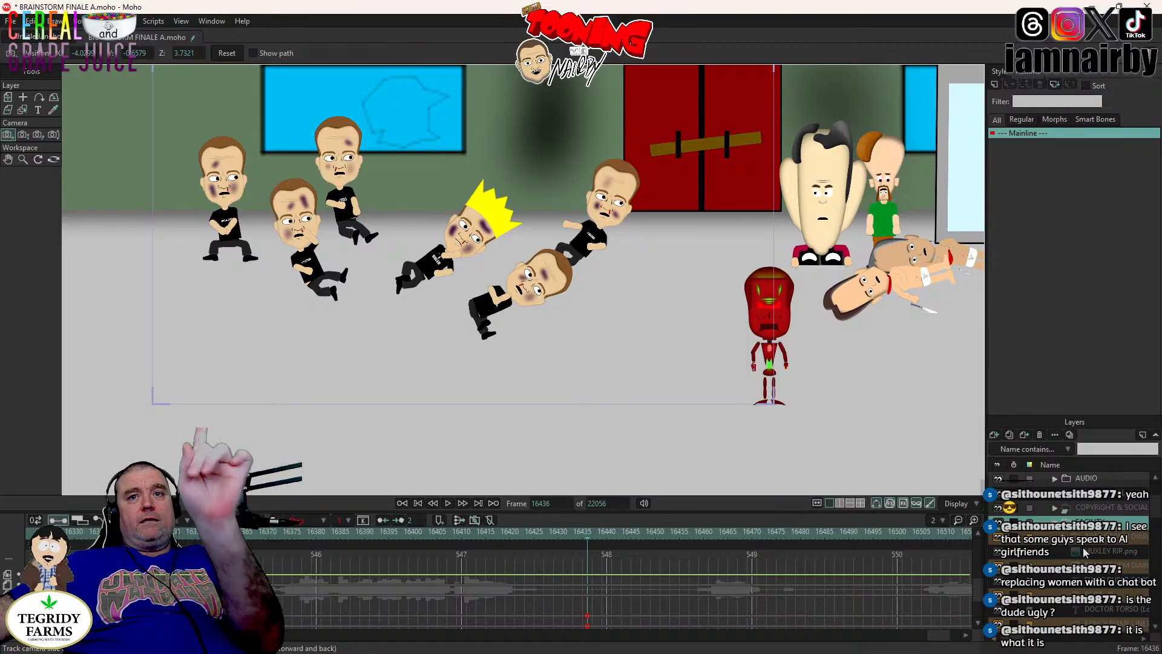
- Shift the red robot layer's keyframe at frame 16436 one frame earlier, and move the robot left and up into the camera view at 16436
scroll(1081, 557, down, 3)
scroll(1081, 561, down, 3)
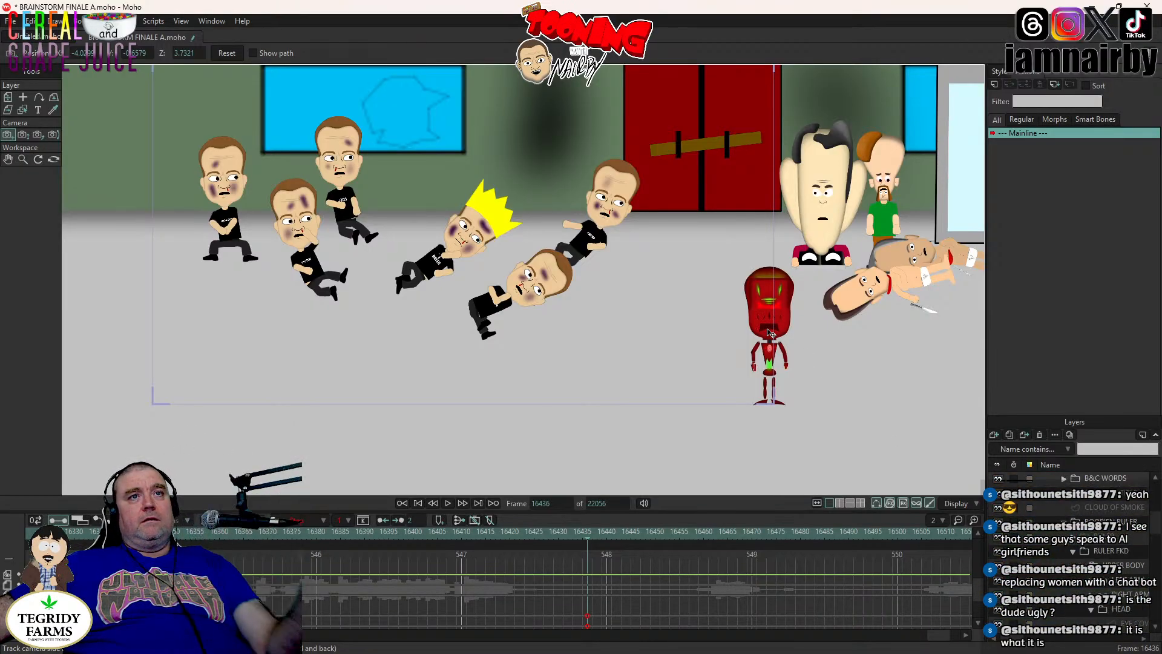
click(785, 293)
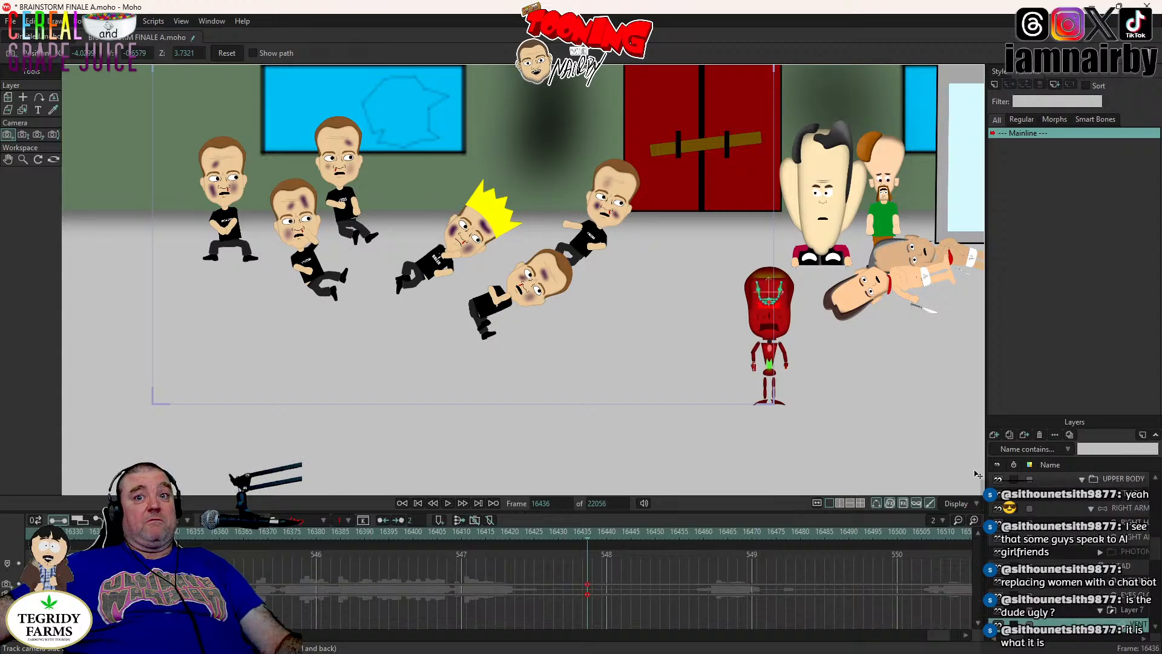
scroll(1122, 561, up, 2)
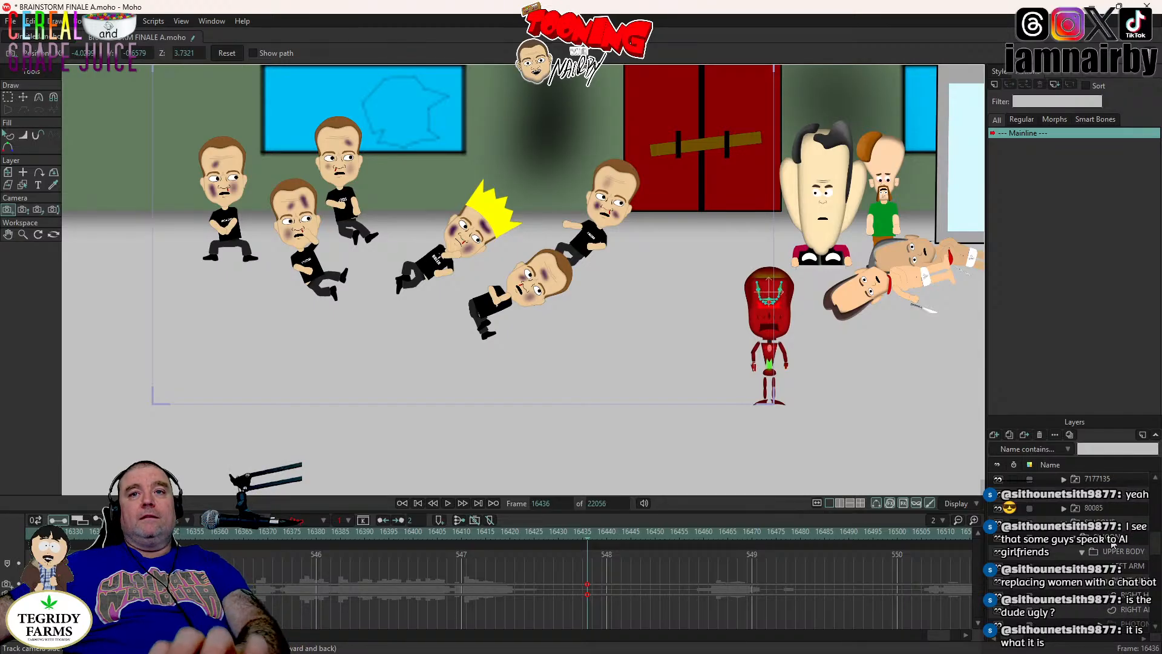
click(1118, 524)
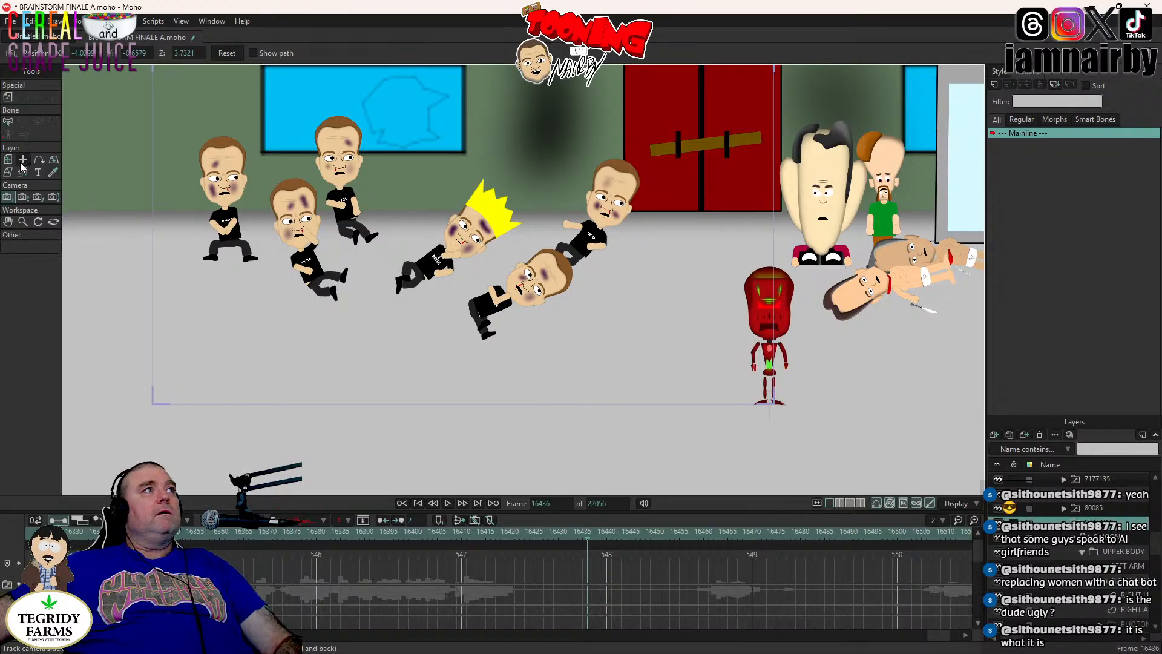
click(9, 161)
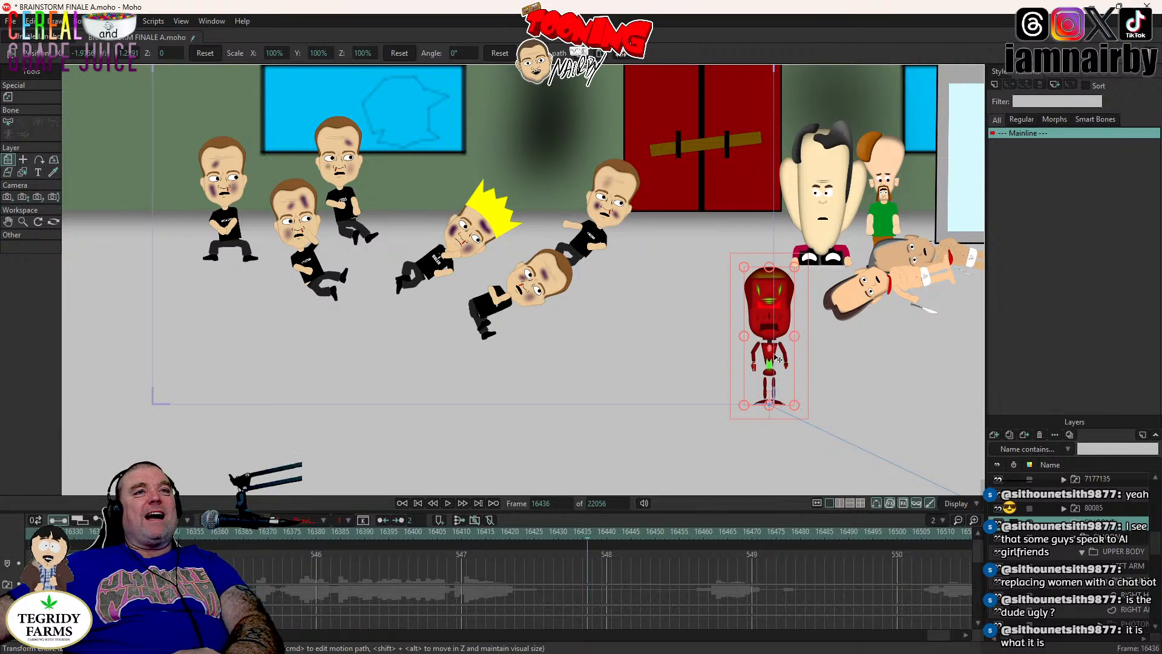
scroll(774, 353, up, 3)
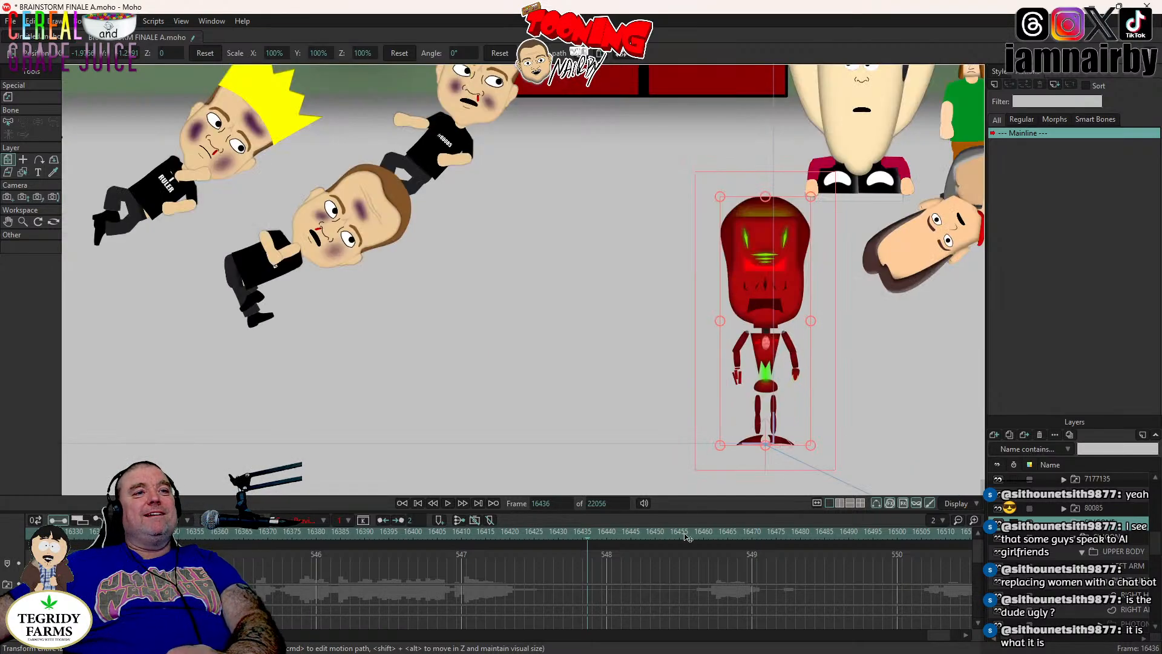
click(761, 303)
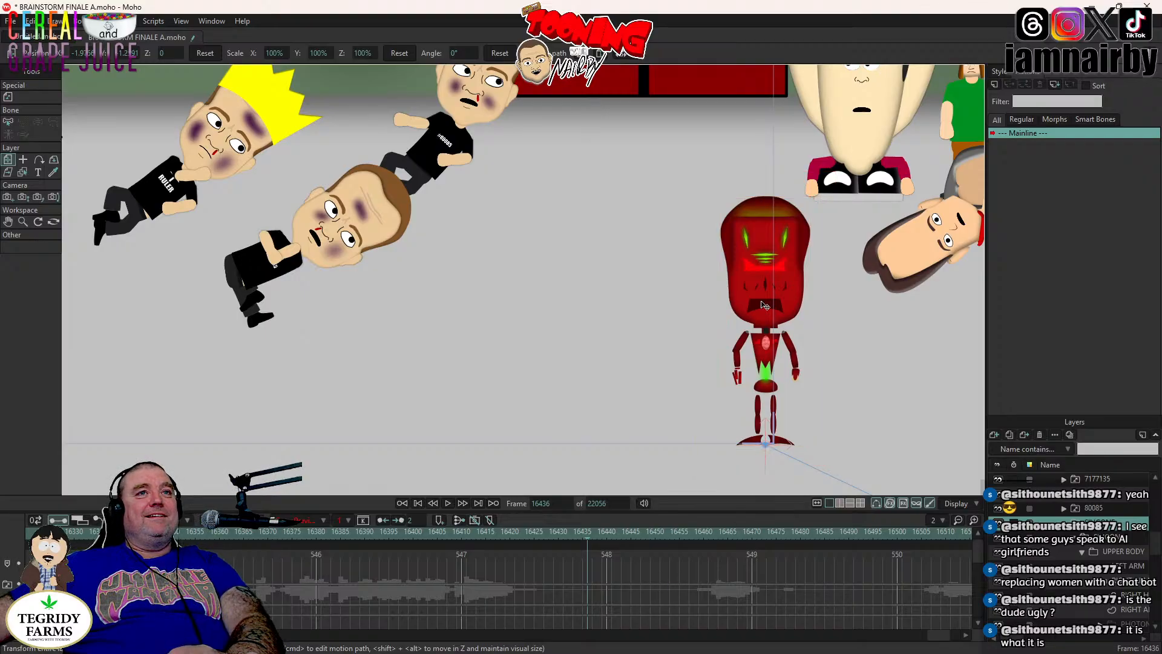
scroll(703, 579, down, 1)
scroll(618, 593, down, 2)
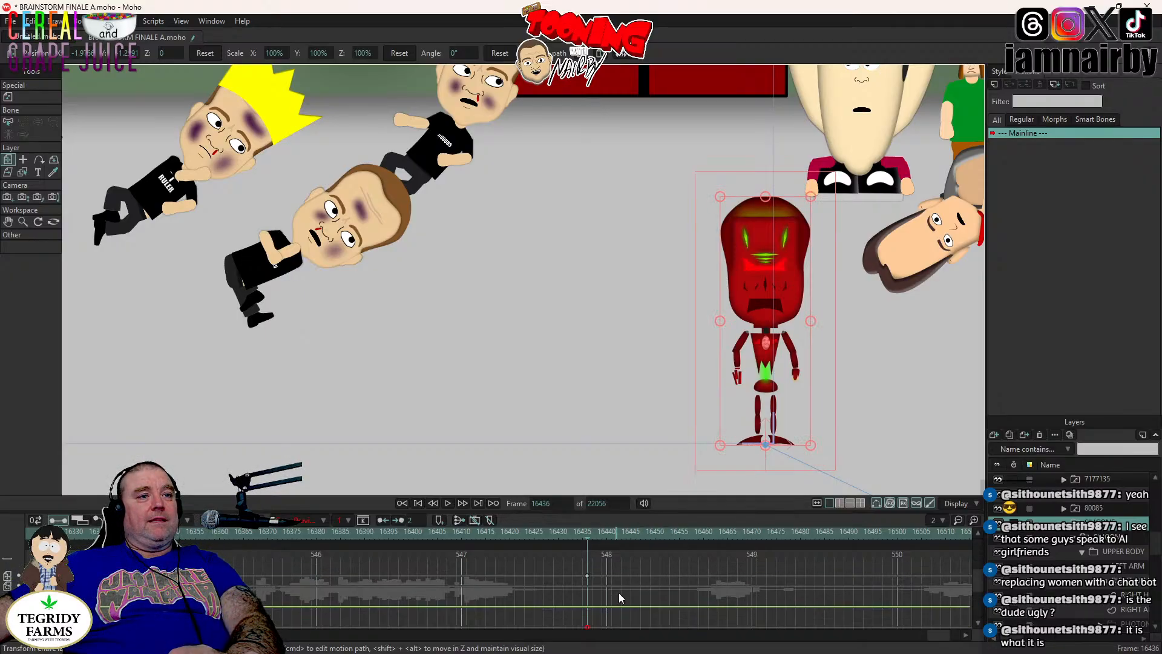
drag(585, 575, 583, 575)
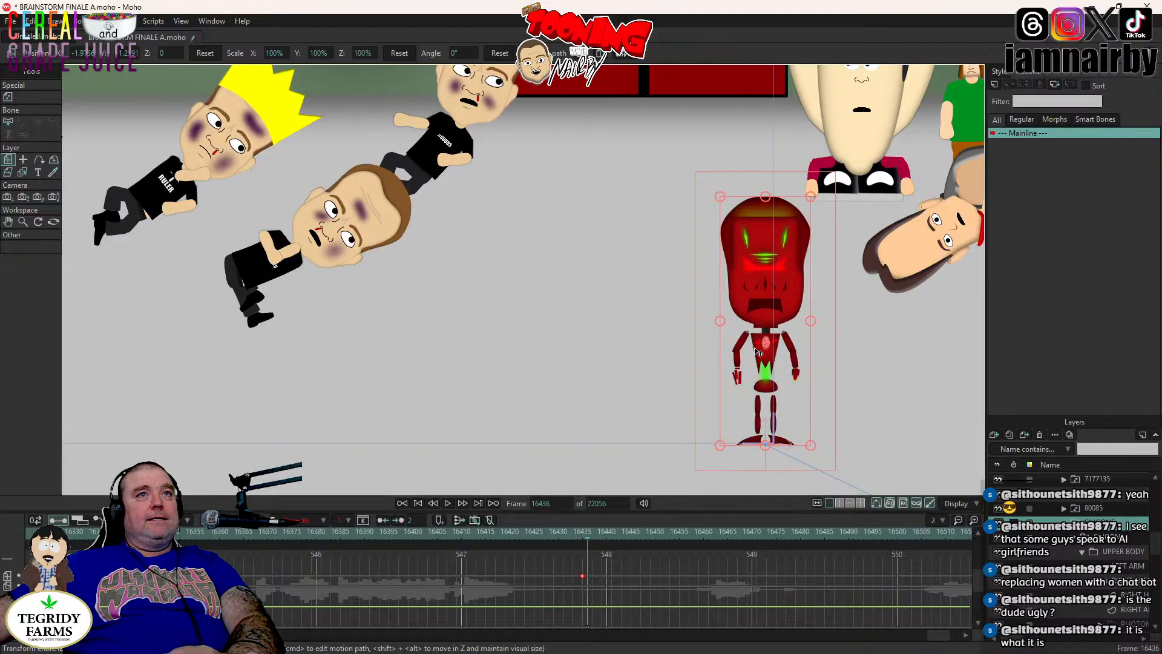
drag(749, 349, 697, 330)
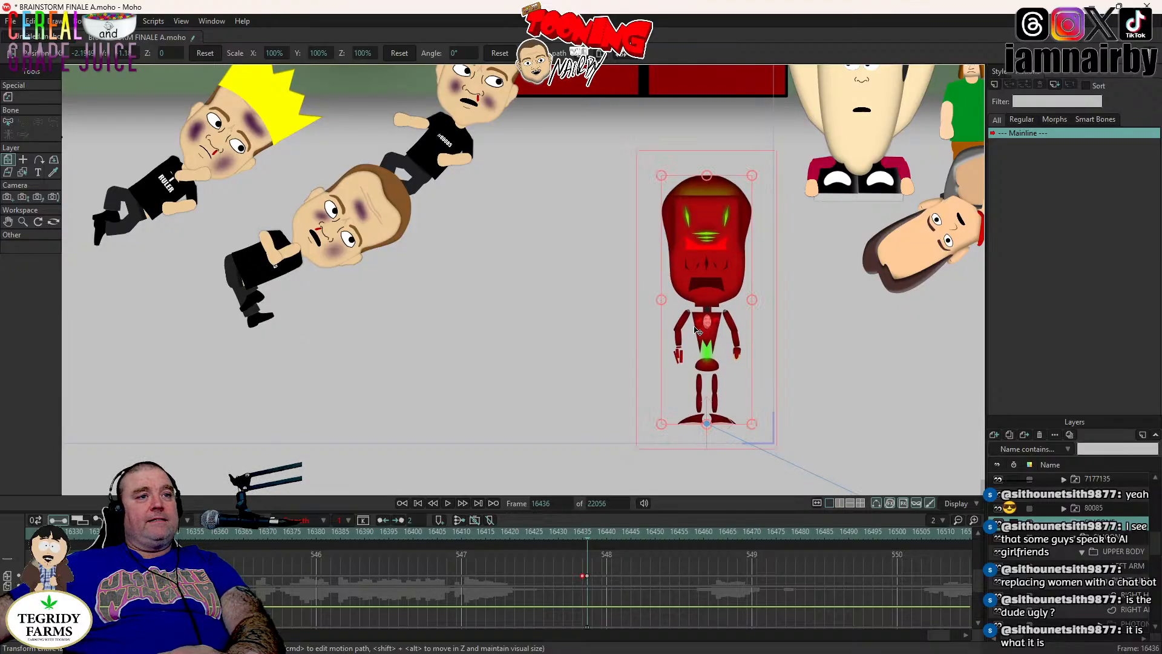
- Collapse the expanded SILICONE, DR TORSO and BOOBIEN RULER layer groups and save the project
click(1065, 534)
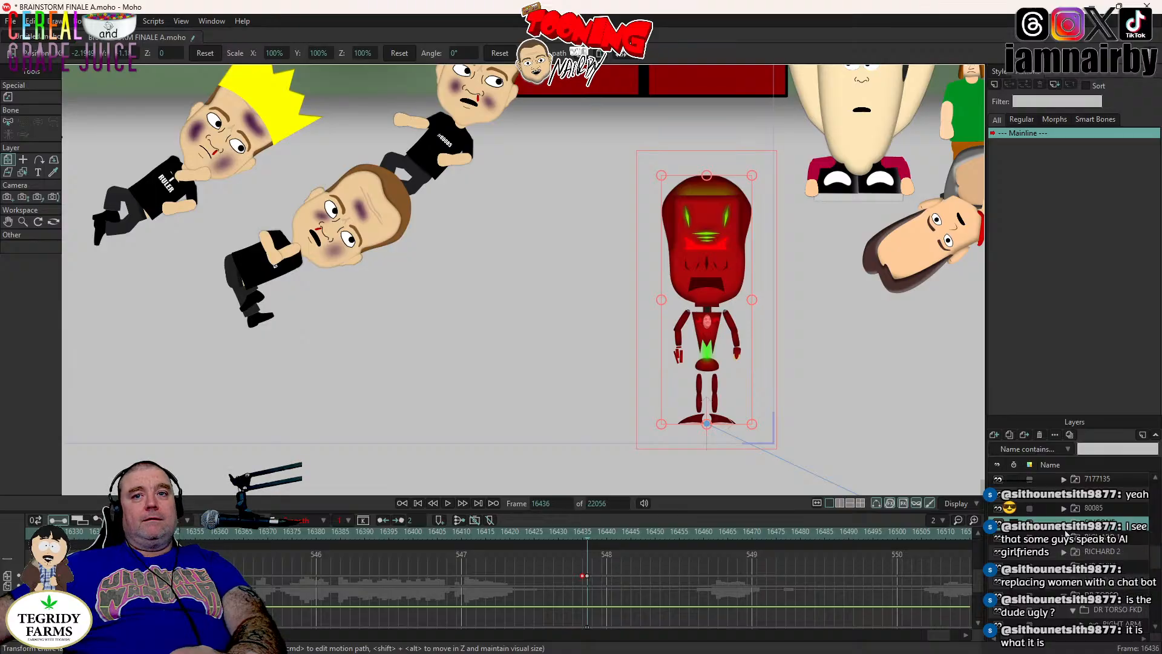
scroll(1097, 545, down, 5)
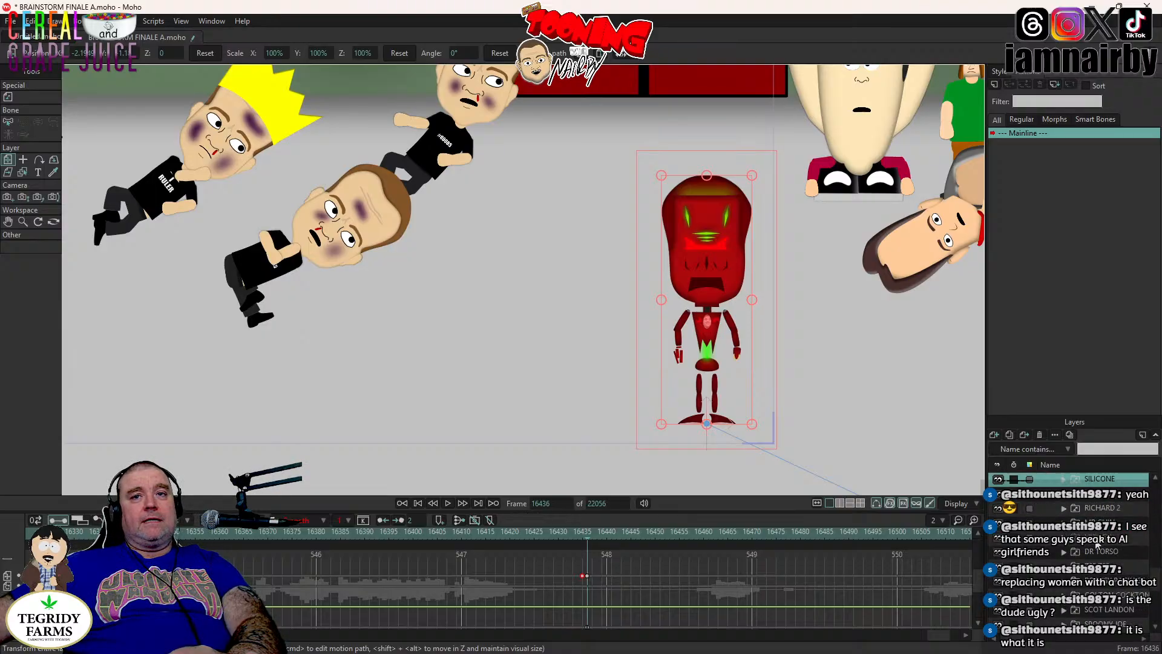
scroll(1097, 546, up, 5)
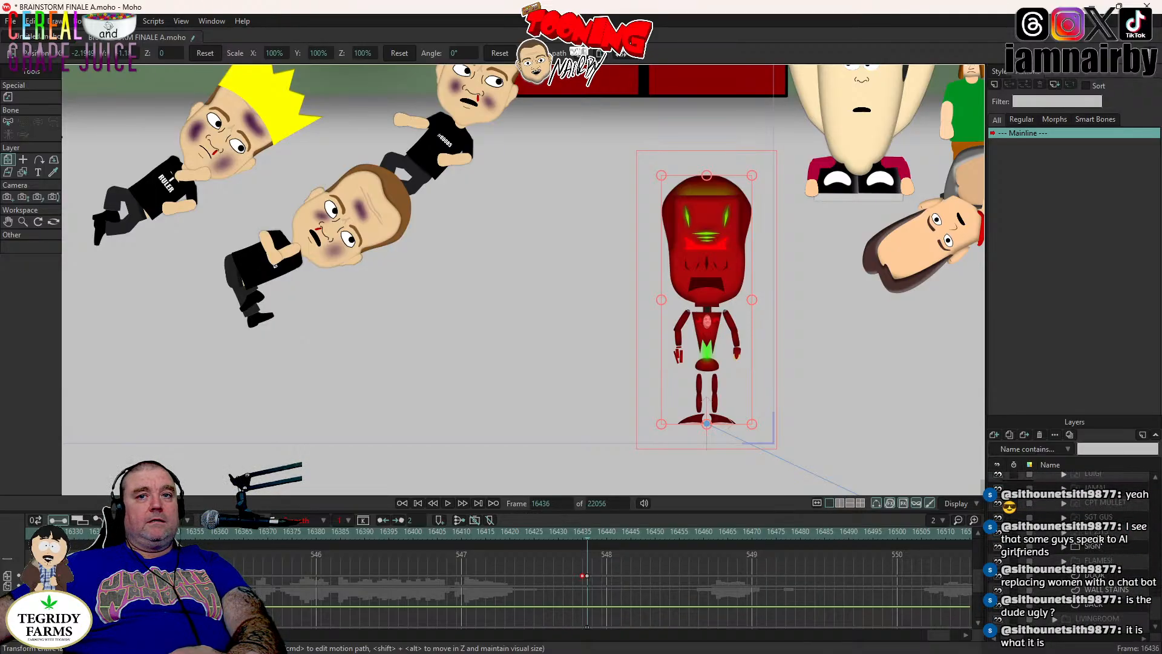
scroll(1103, 515, up, 6)
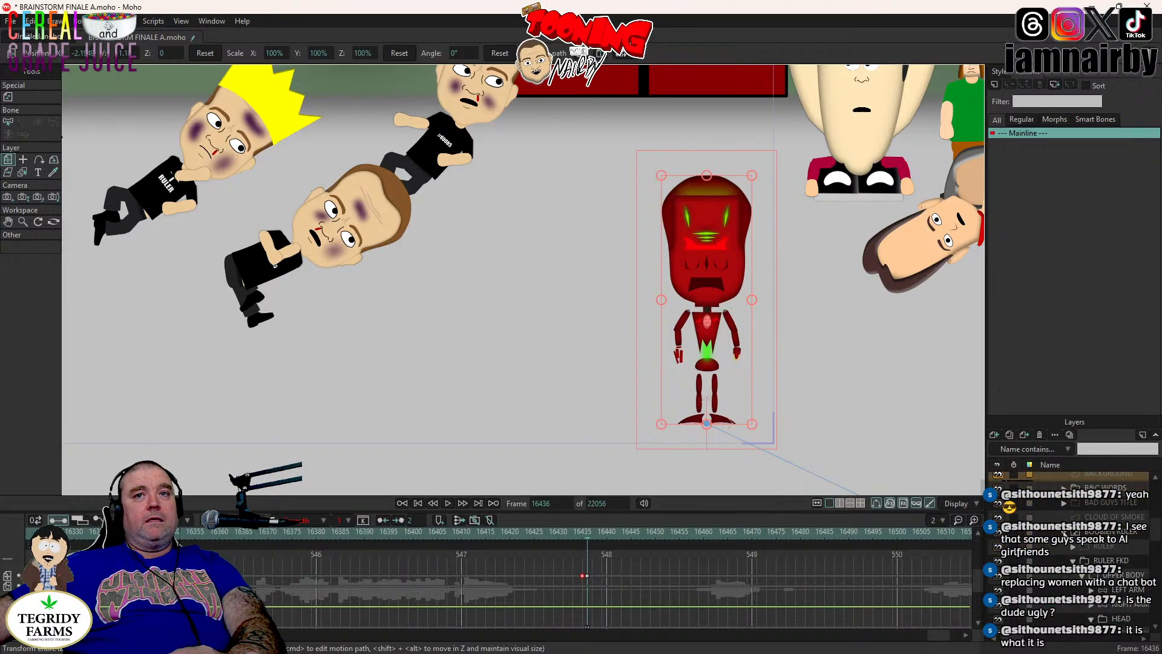
click(1064, 532)
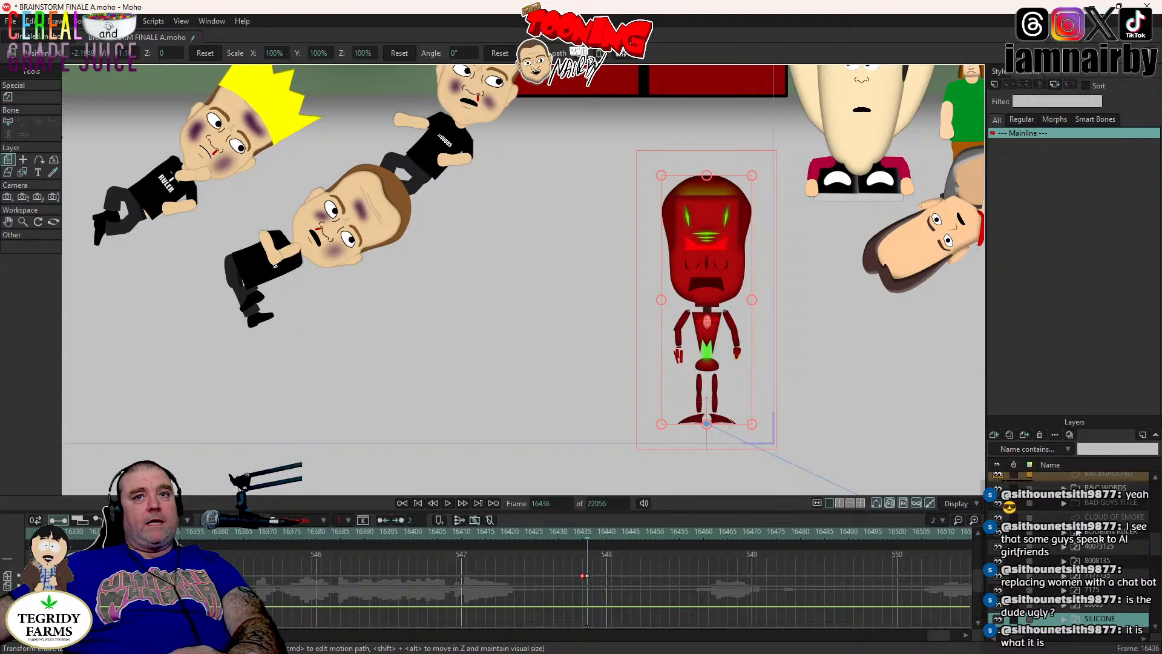
scroll(1106, 486, up, 10)
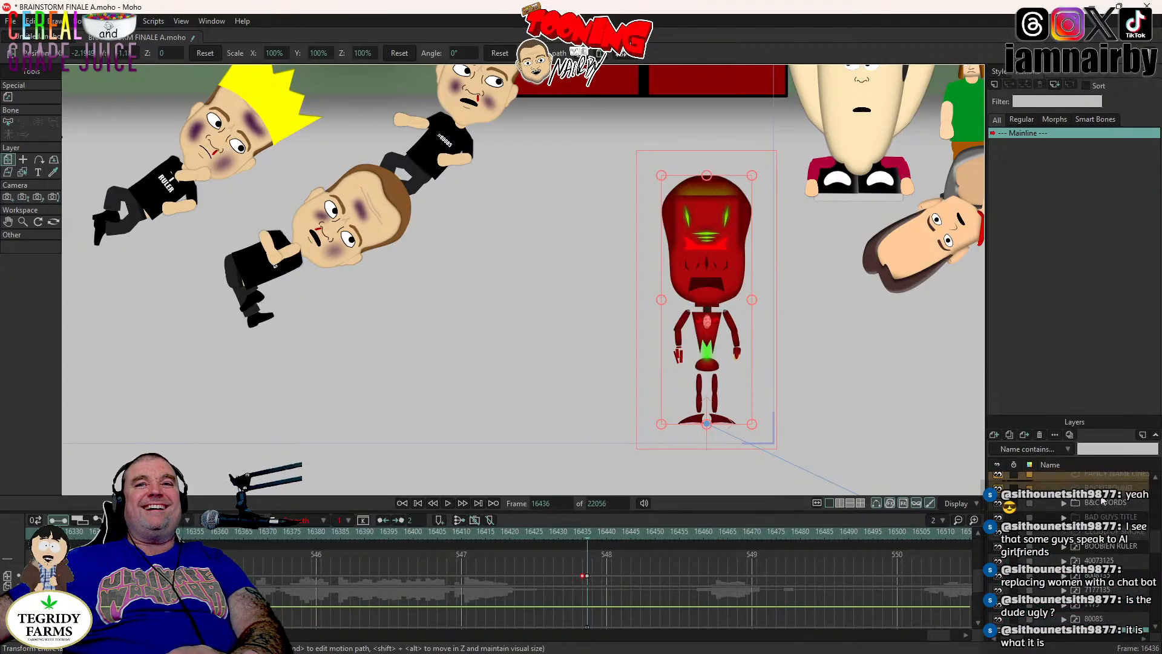
scroll(1050, 550, down, 2)
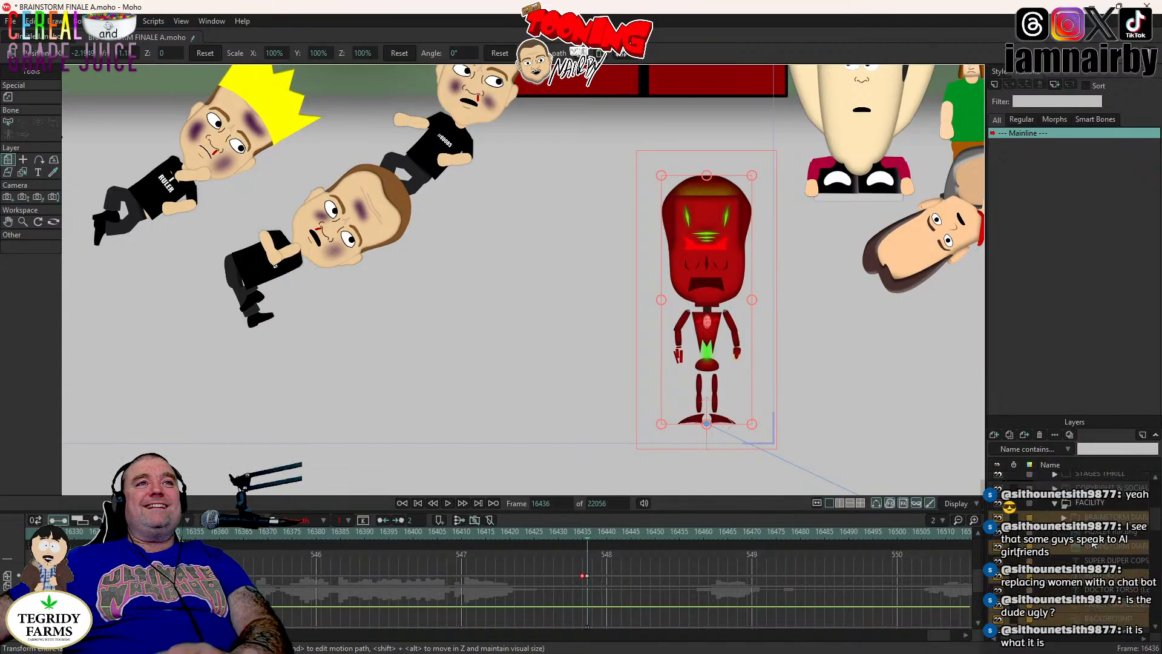
key(ctrl+s)
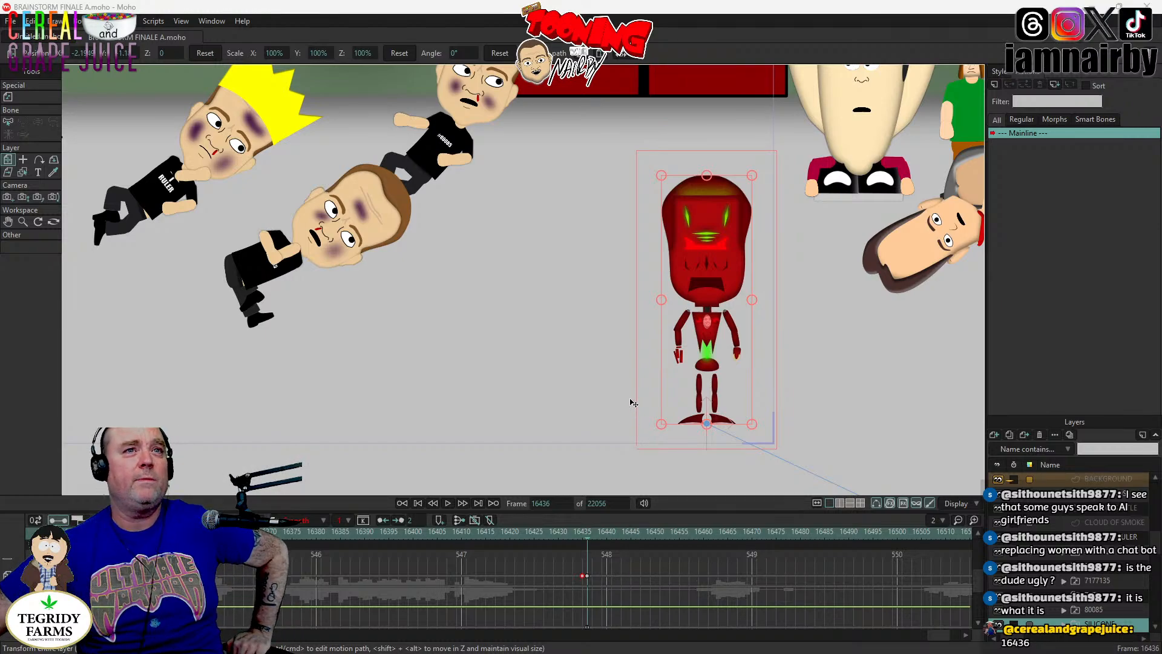
- Play back the scene from frame 16376 to review the cut from the crowned character's close-up to the wide group shot
scroll(633, 403, down, 2)
drag(528, 401, 724, 420)
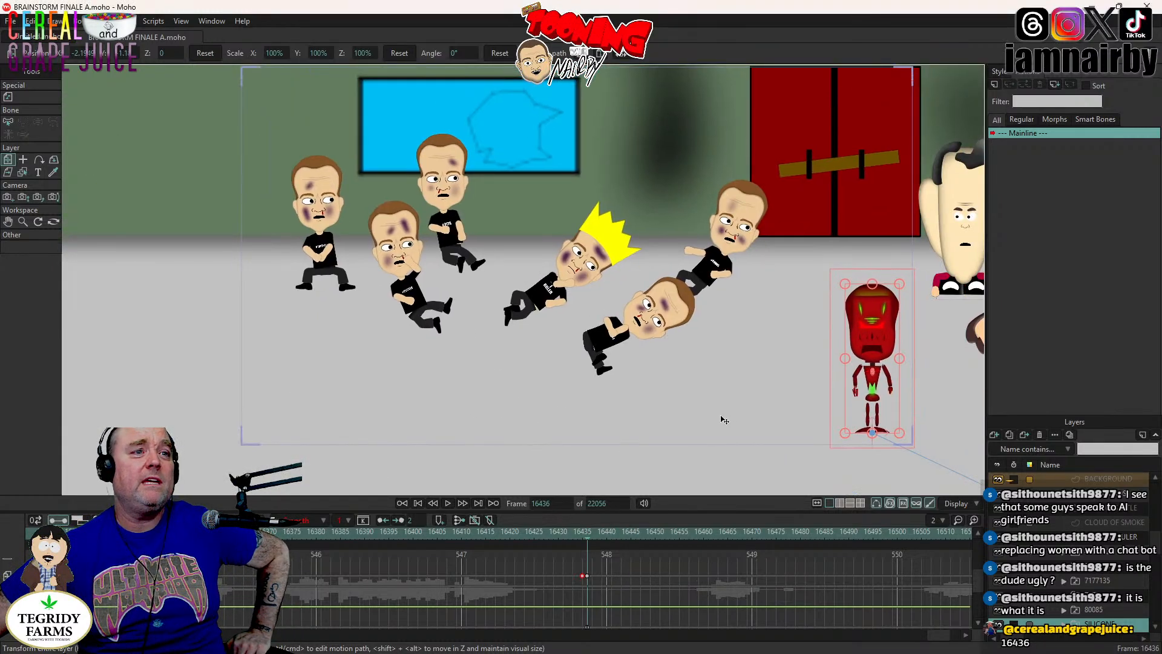
click(298, 536)
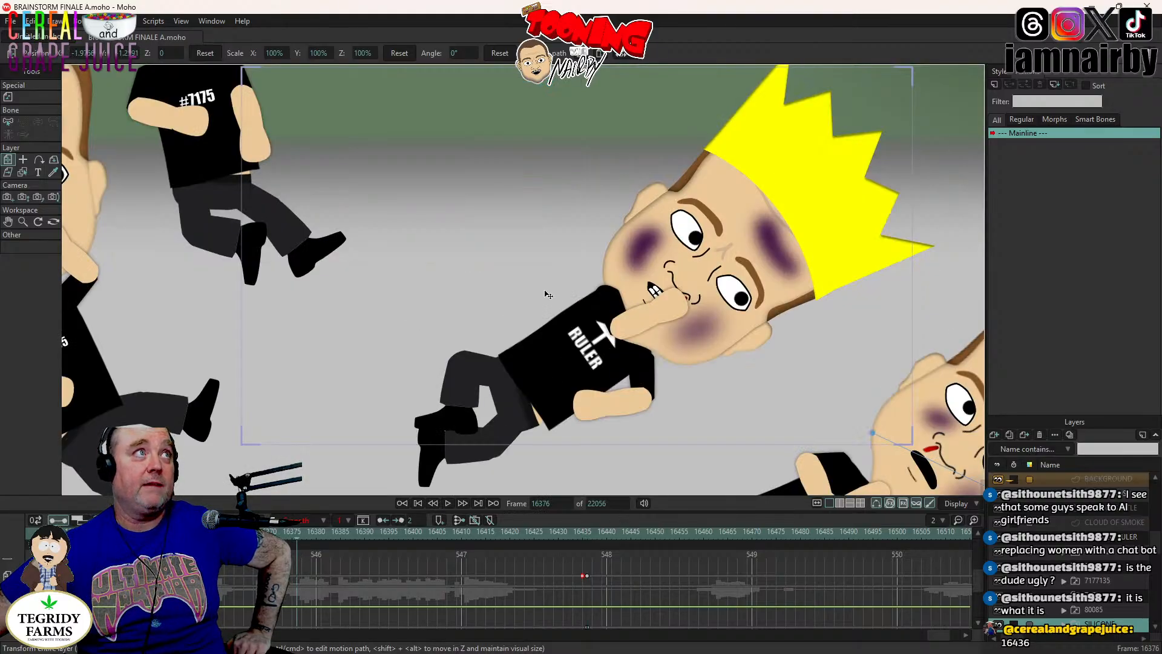
scroll(542, 324, up, 2)
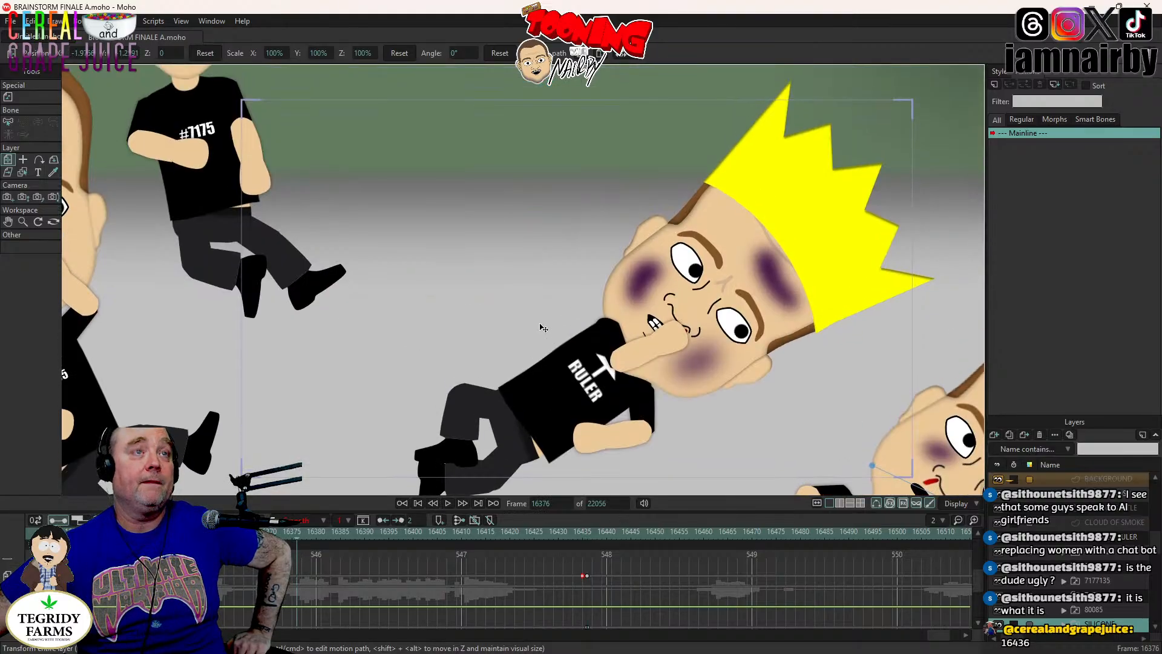
click(448, 503)
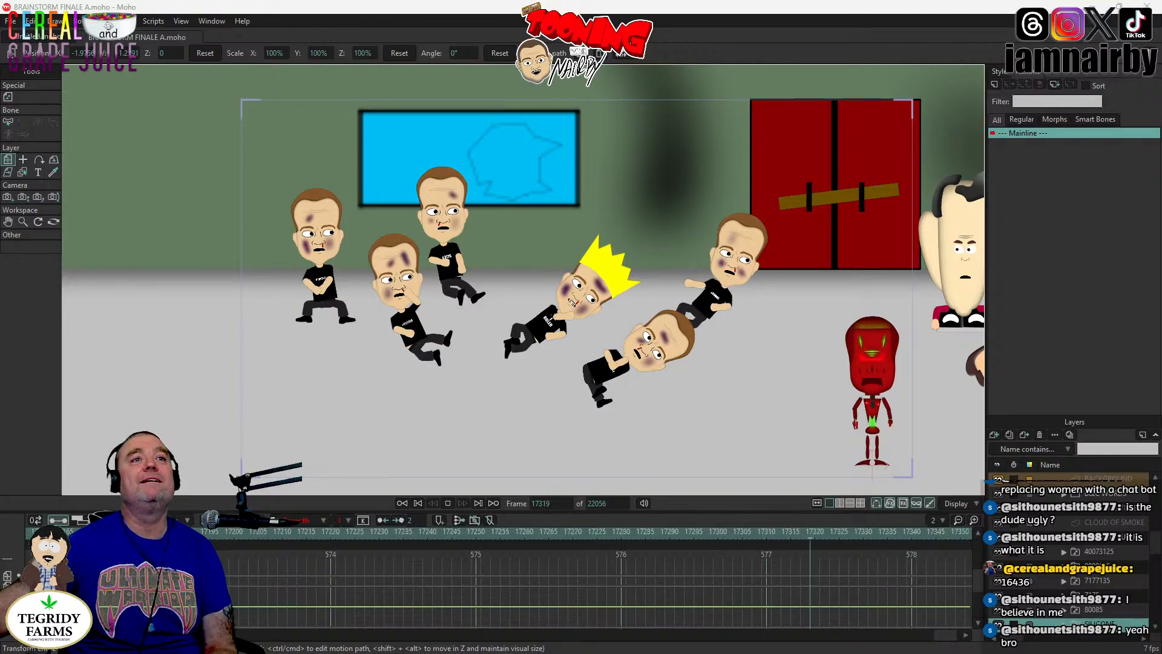
click(447, 502)
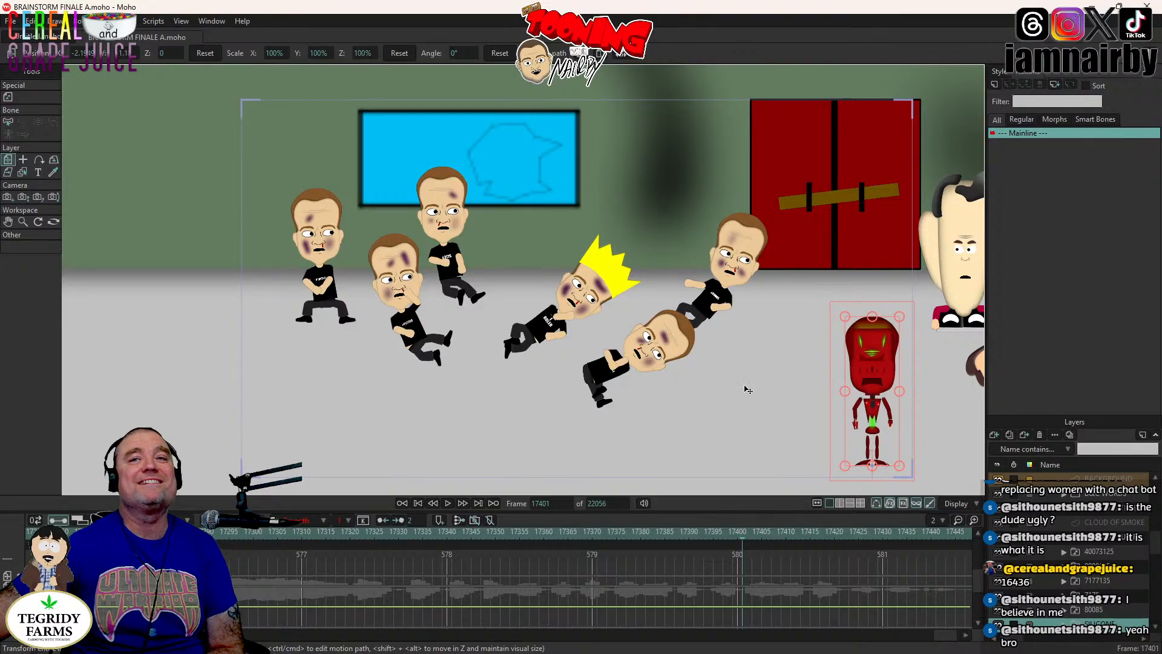